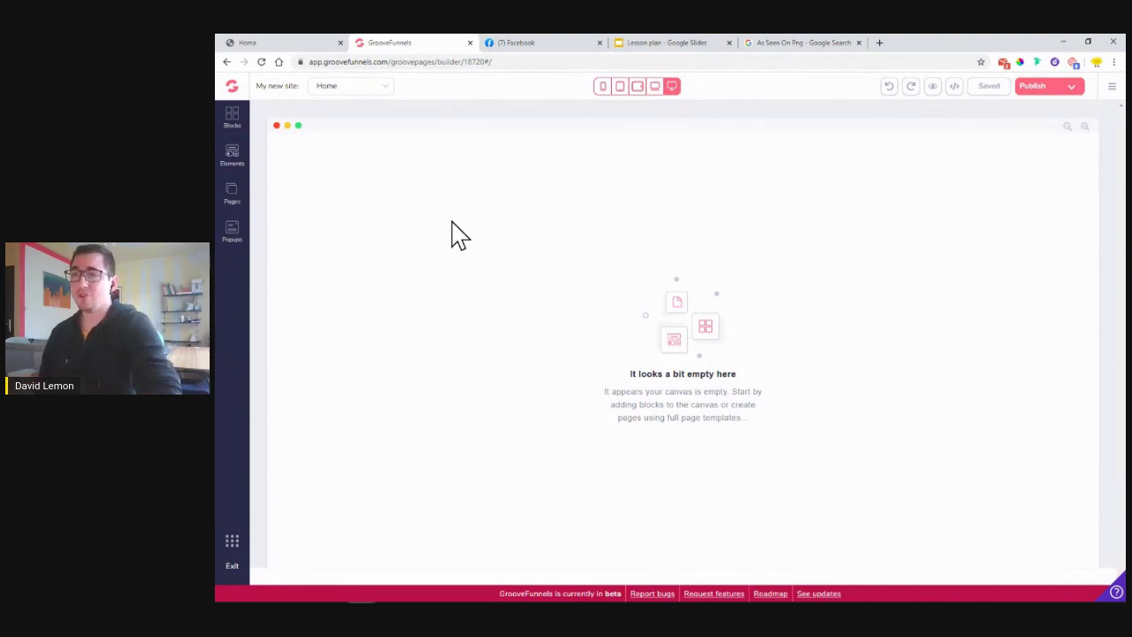
- Go to the GroovePages site list and open the first blank site in the page builder
left_click(232, 88)
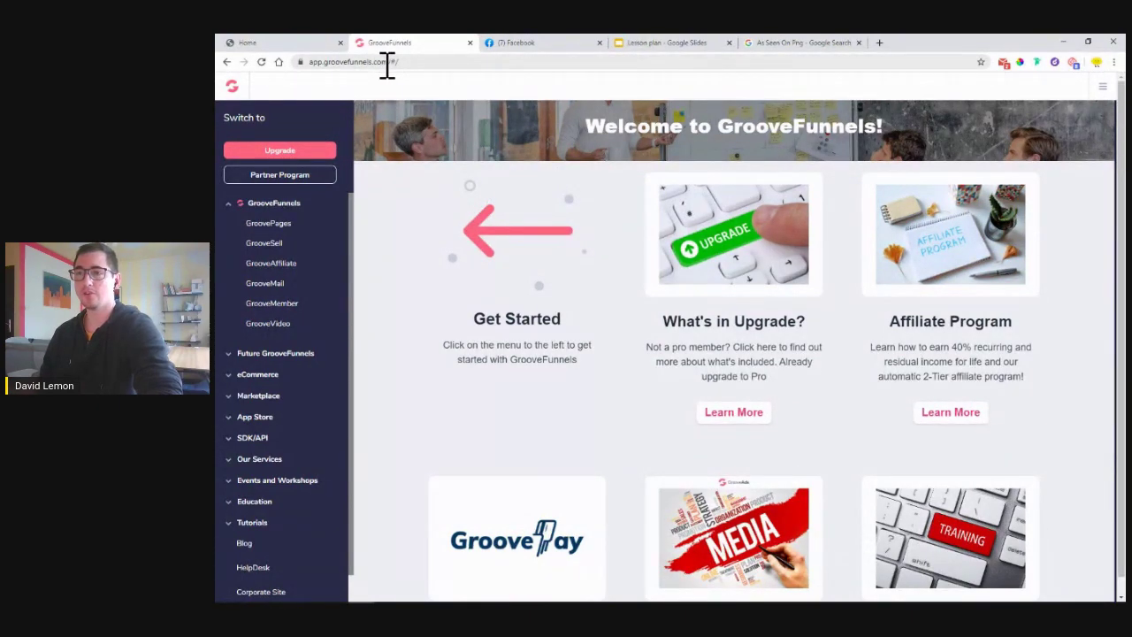
left_click(278, 227)
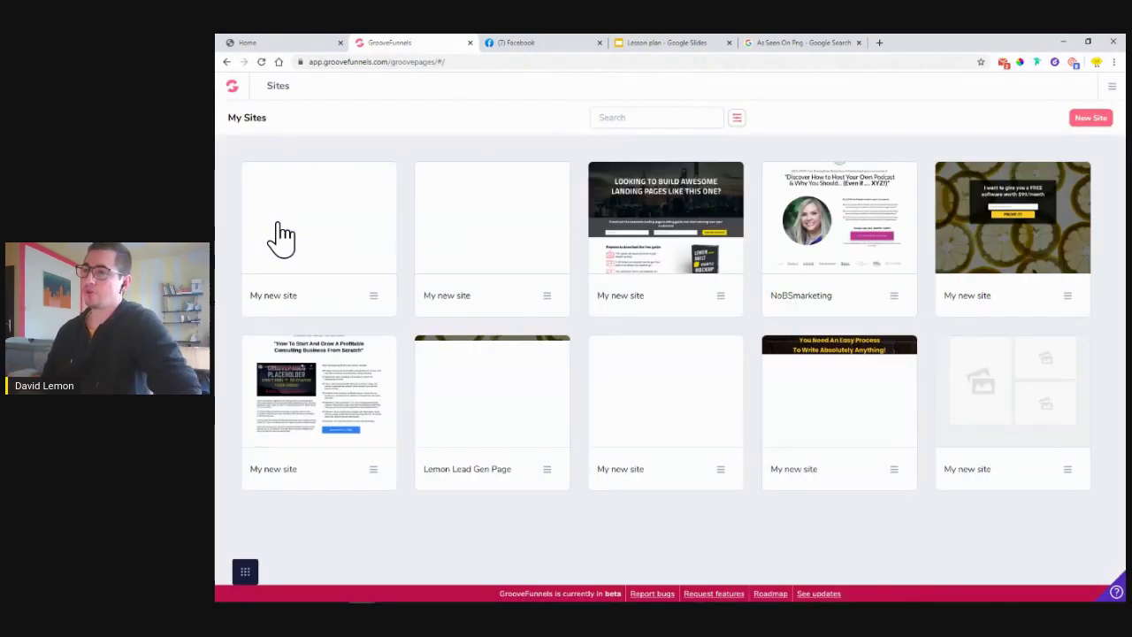
left_click(317, 221)
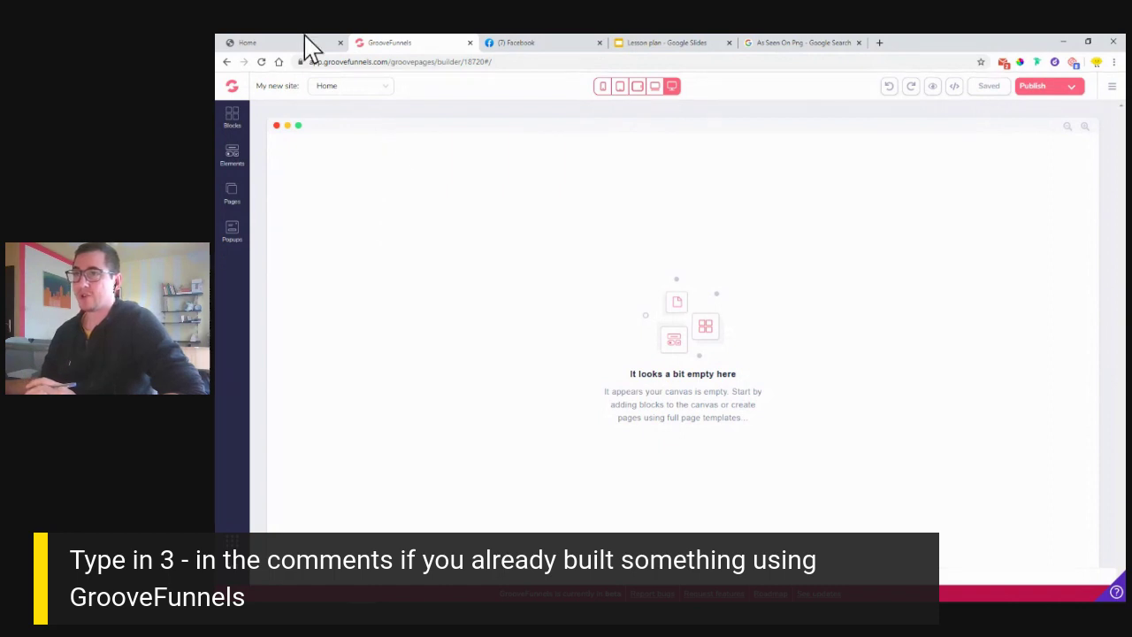
- Review the finished Lemon Built landing page from its header to its logo section, then return to the builder
left_click(304, 44)
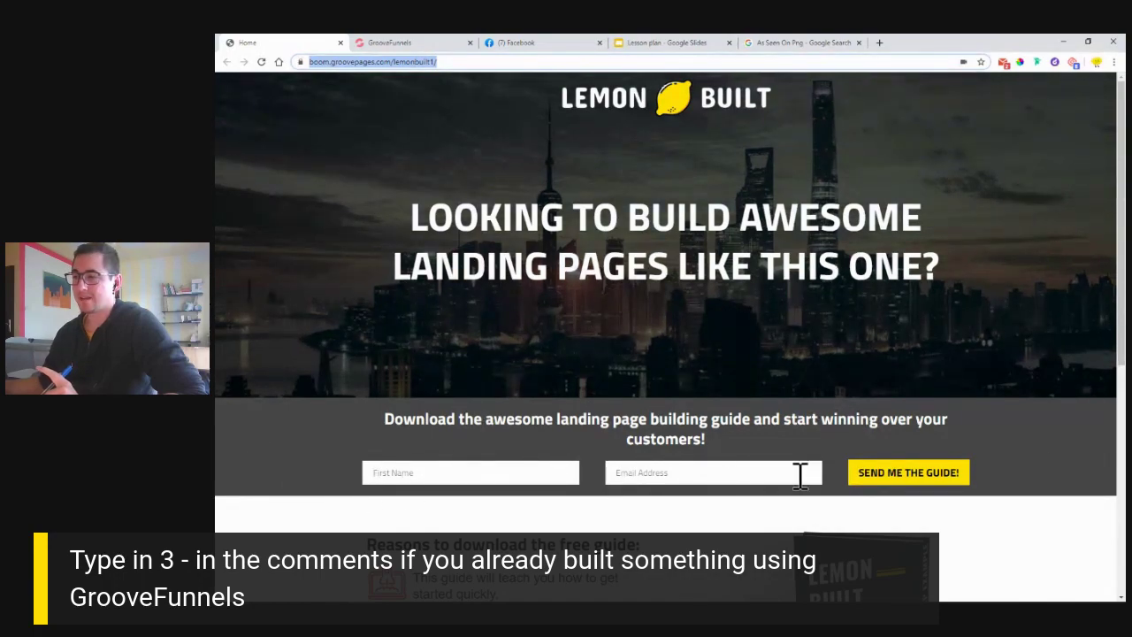
scroll(840, 432, "down", 3)
scroll(301, 452, "down", 3)
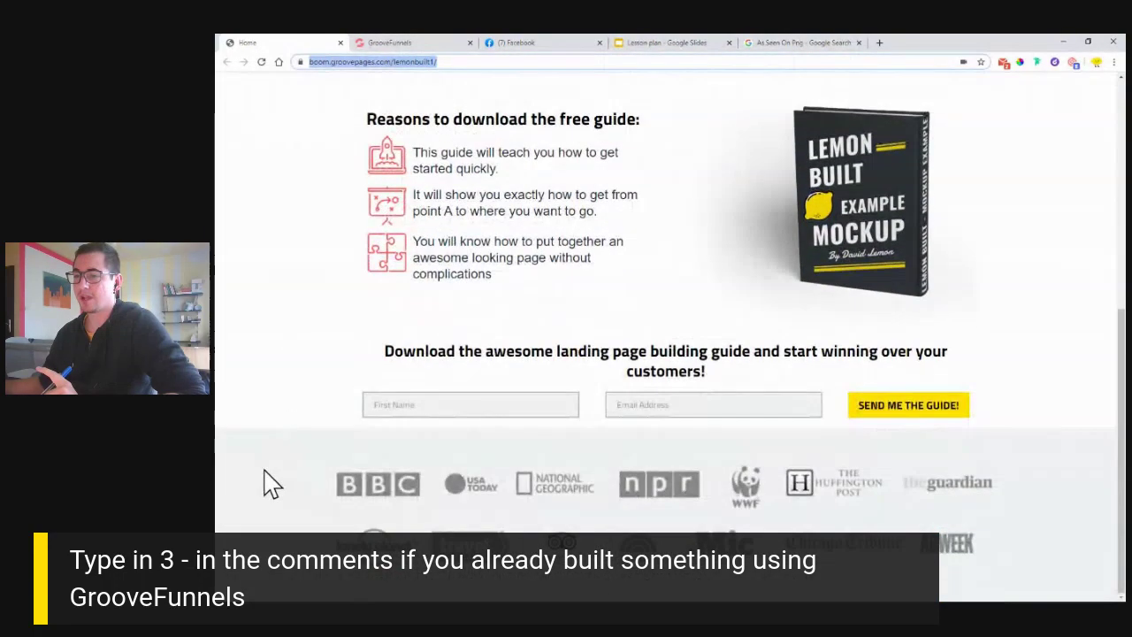
scroll(442, 449, "up", 6)
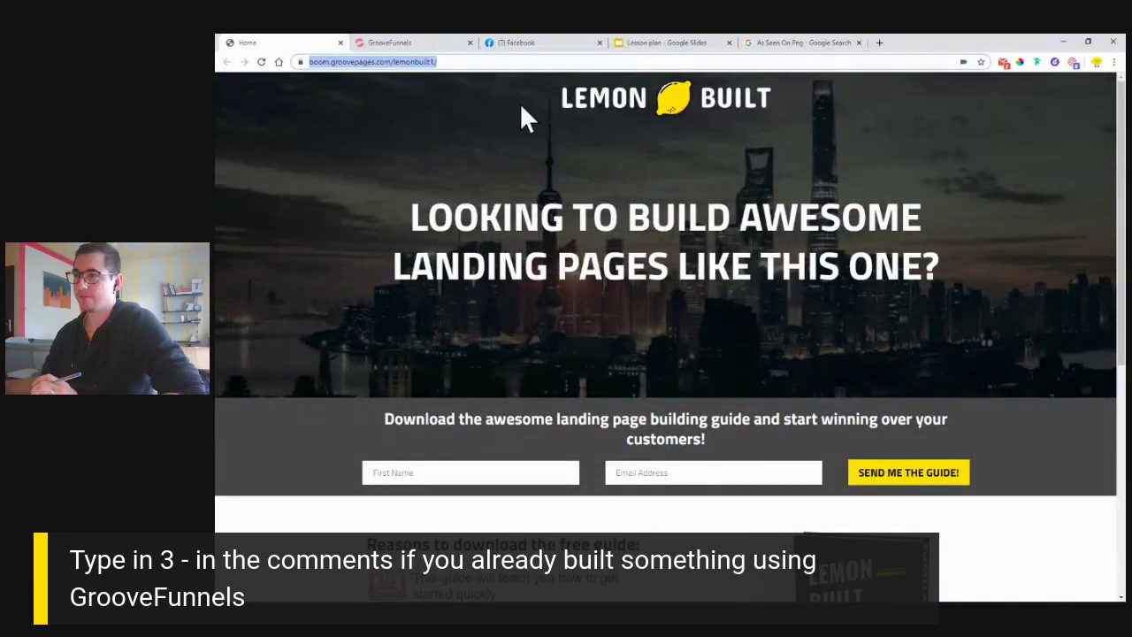
left_click(409, 42)
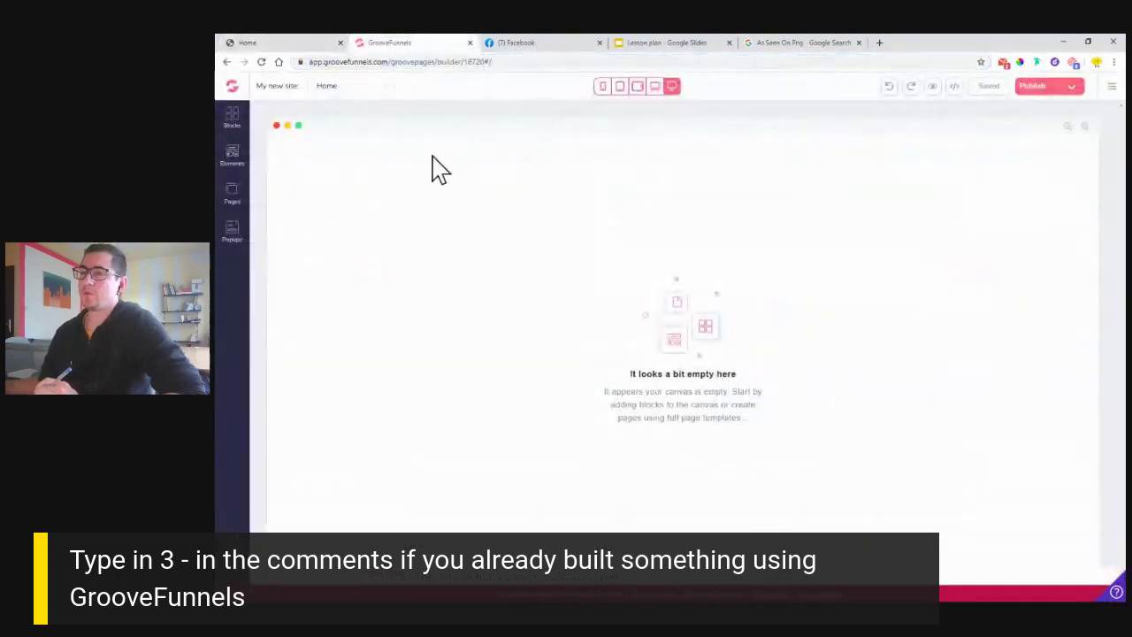
- Add an empty container wireframe block to the blank canvas and select it
left_click(233, 119)
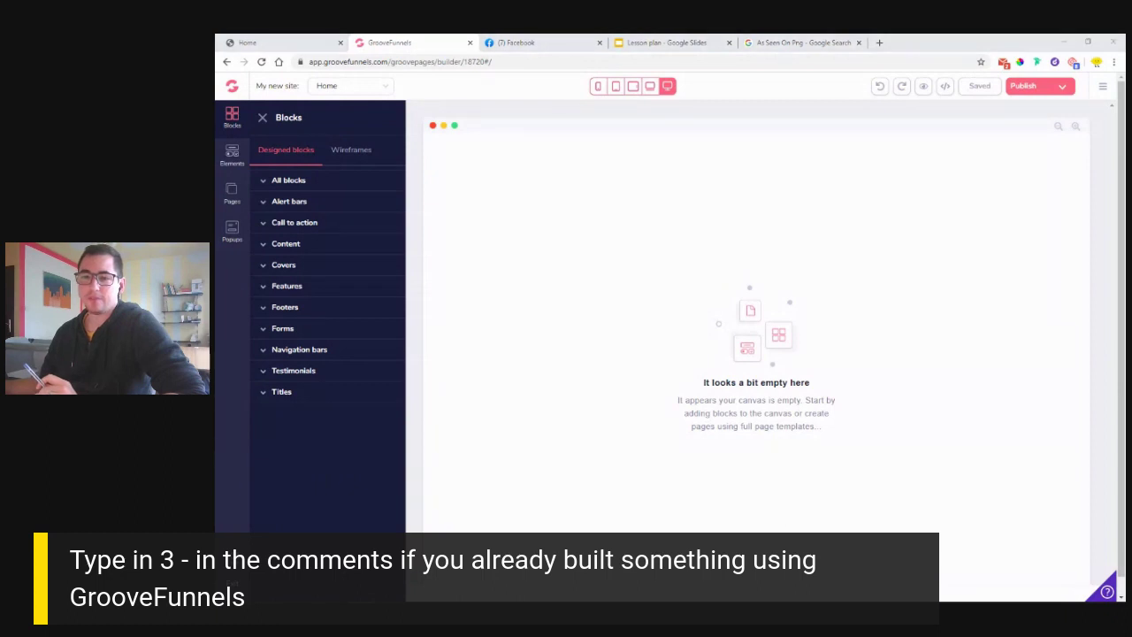
left_click(349, 151)
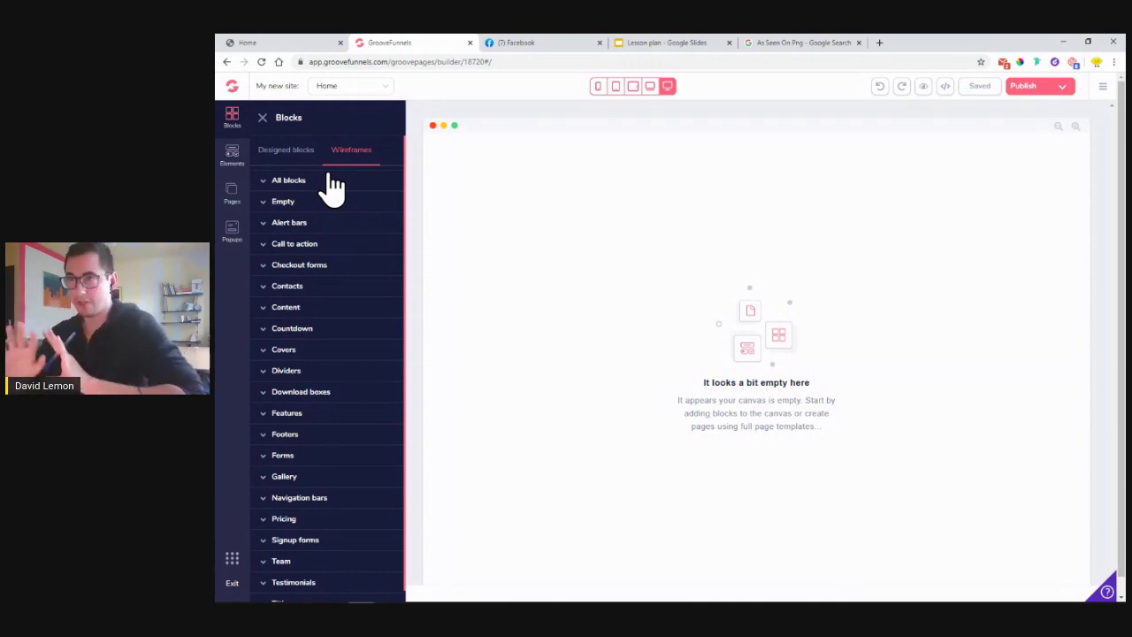
left_click(324, 202)
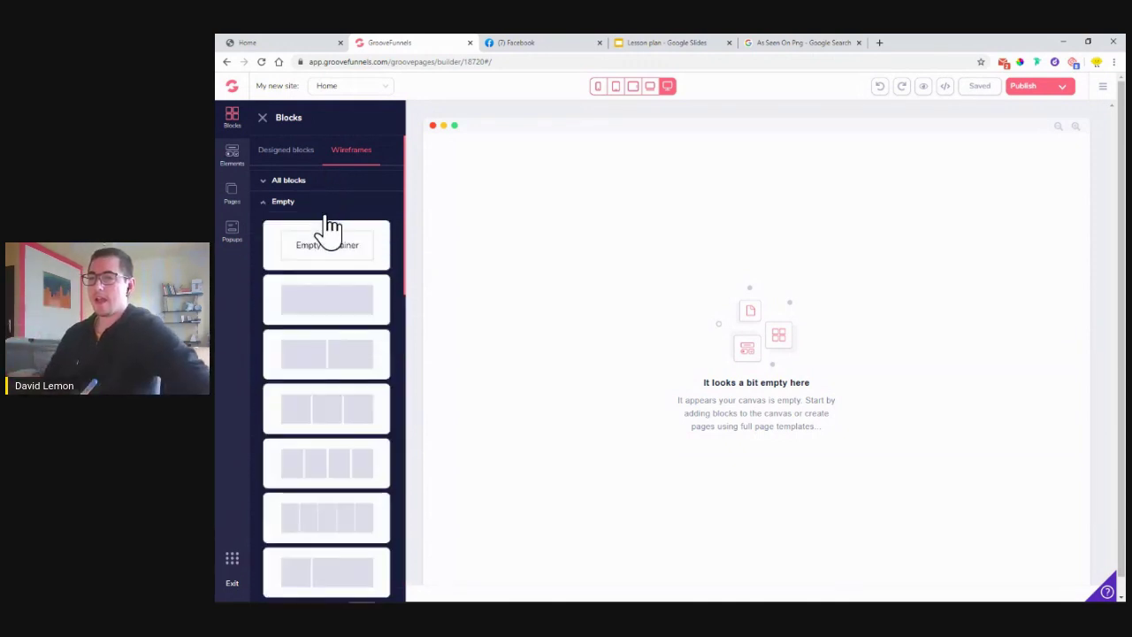
left_click_drag(336, 245, 624, 212)
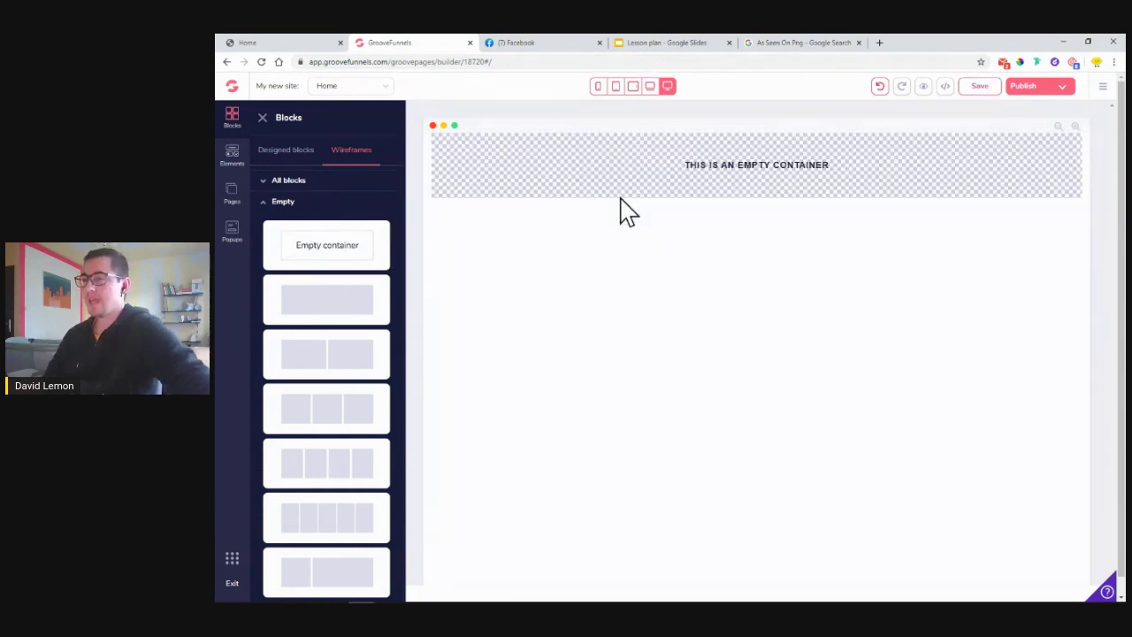
left_click(618, 181)
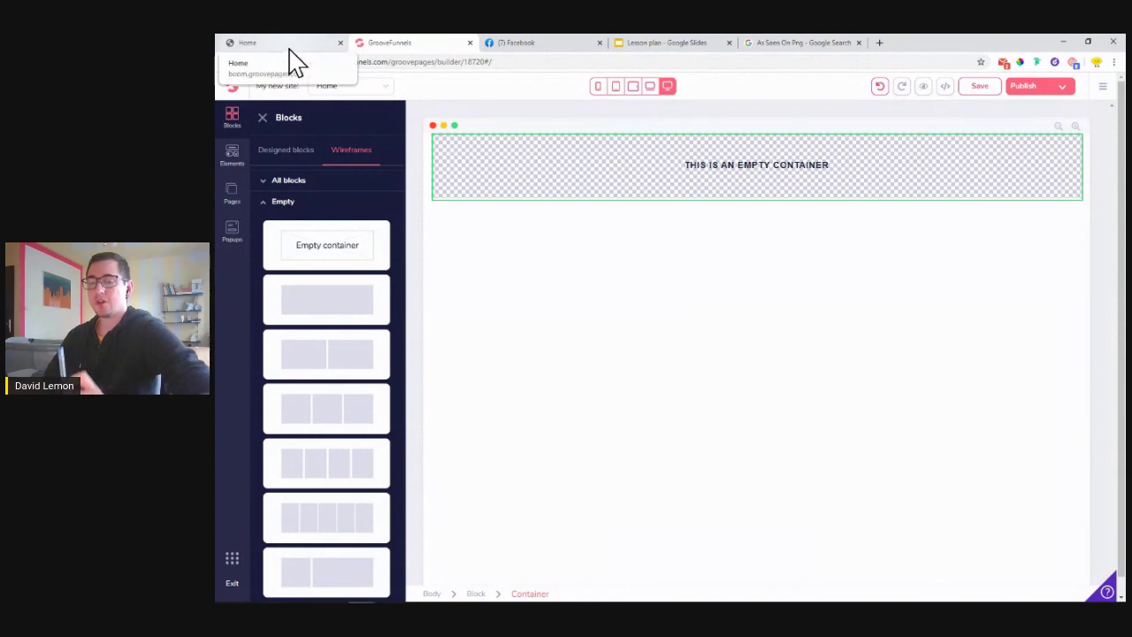
- Check the header of the reference landing page and place an image element inside the empty container
left_click(290, 44)
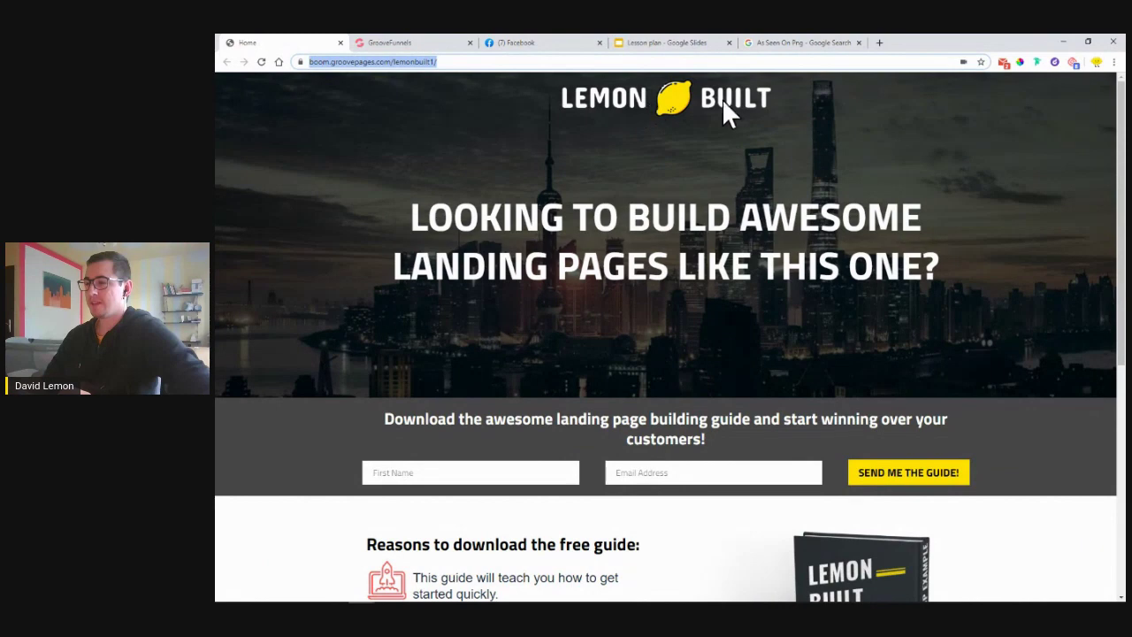
left_click(412, 43)
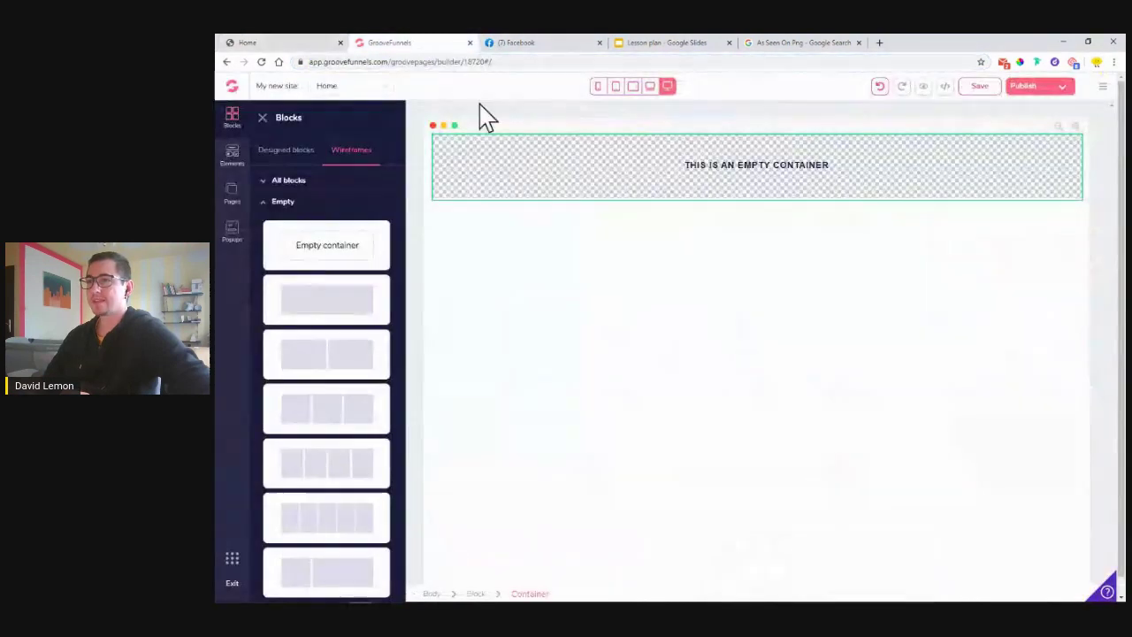
left_click(275, 180)
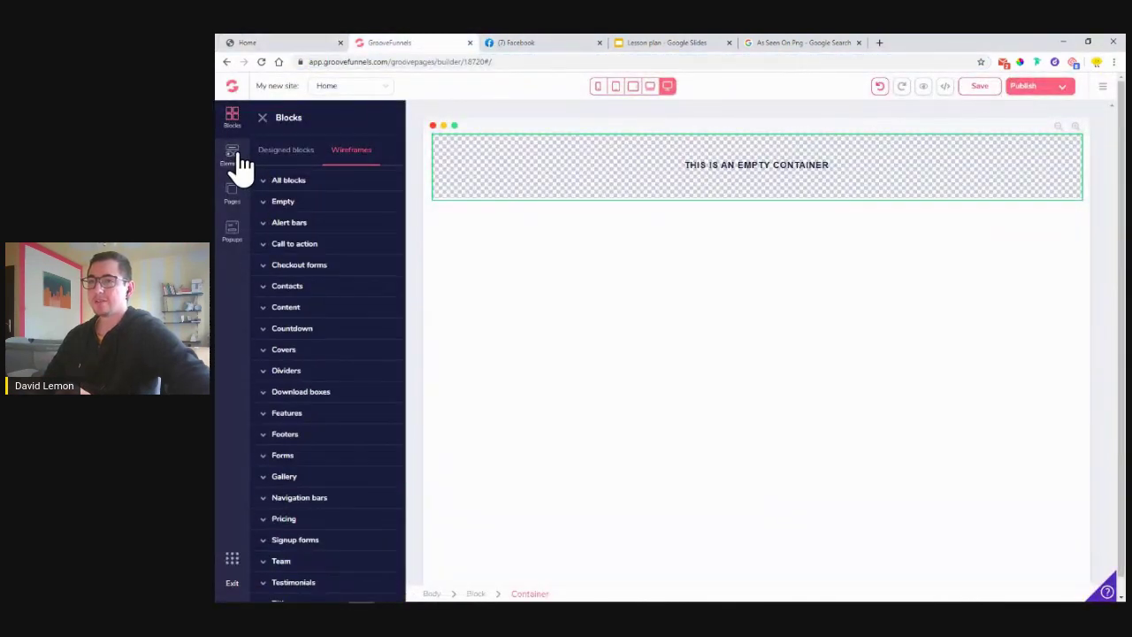
left_click(234, 160)
scroll(333, 370, "down", 4)
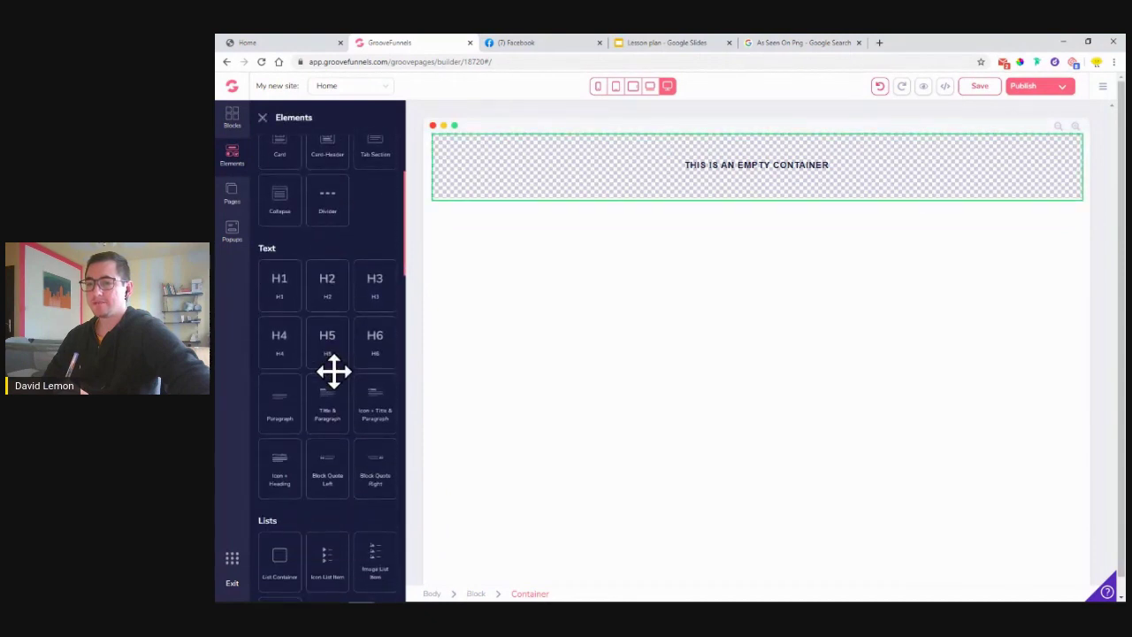
left_click_drag(288, 579, 717, 186)
- Add a heading element directly below the image placeholder
scroll(310, 416, "down", 3)
scroll(310, 430, "up", 6)
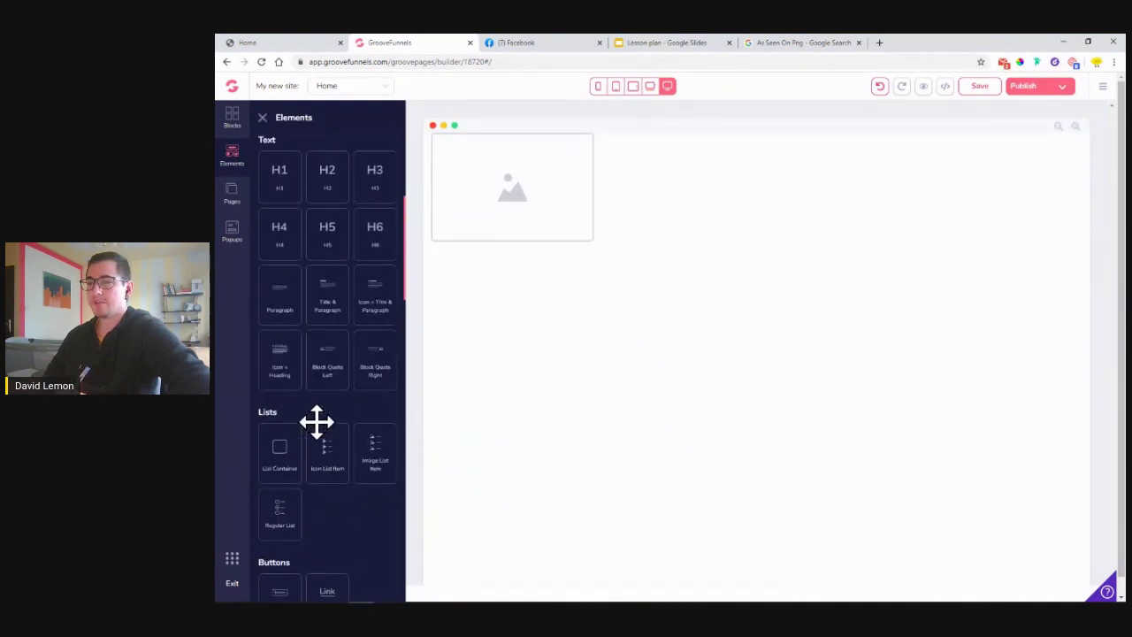
left_click_drag(415, 348, 522, 296)
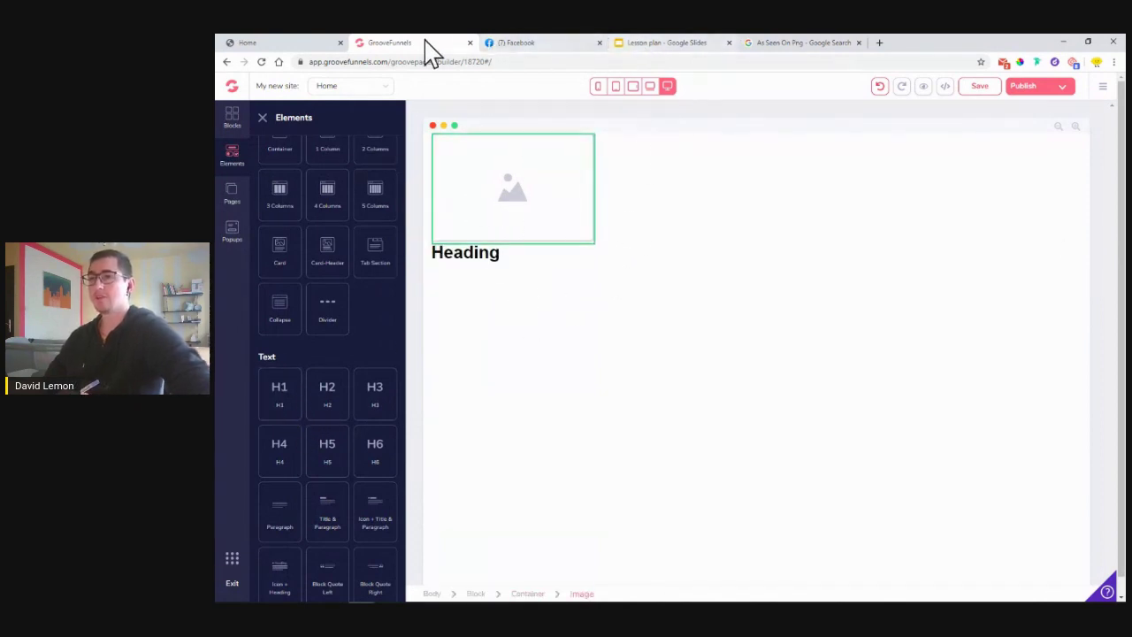
- Following the reference page, add the wireframe form block with a centred headline, Name and Email fields and Subscribe button below the heading
left_click(300, 44)
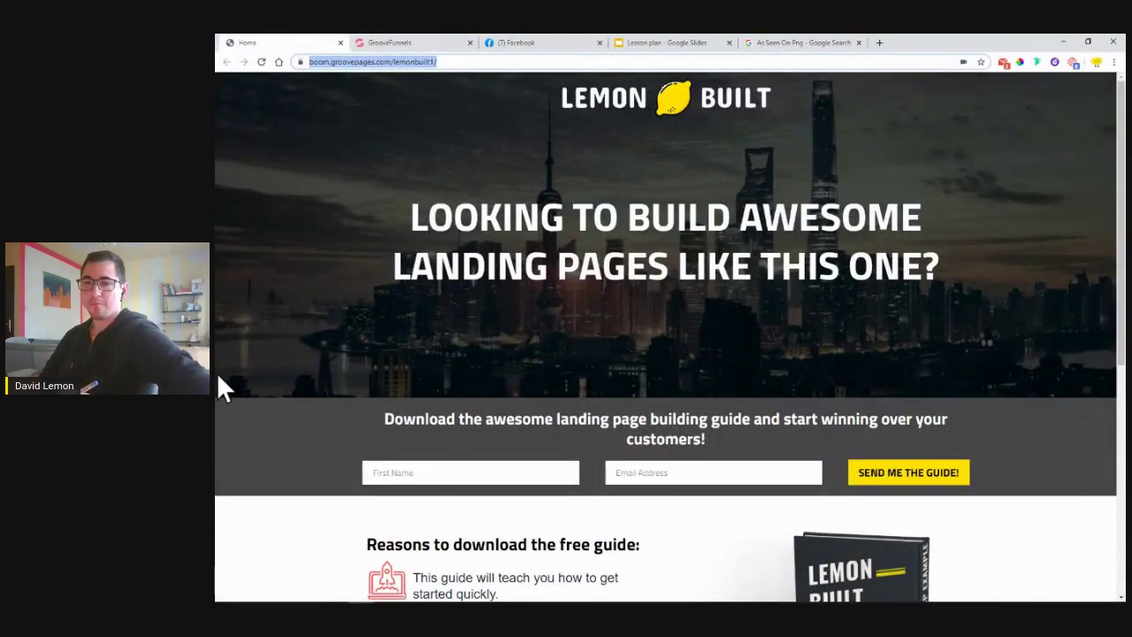
left_click(462, 44)
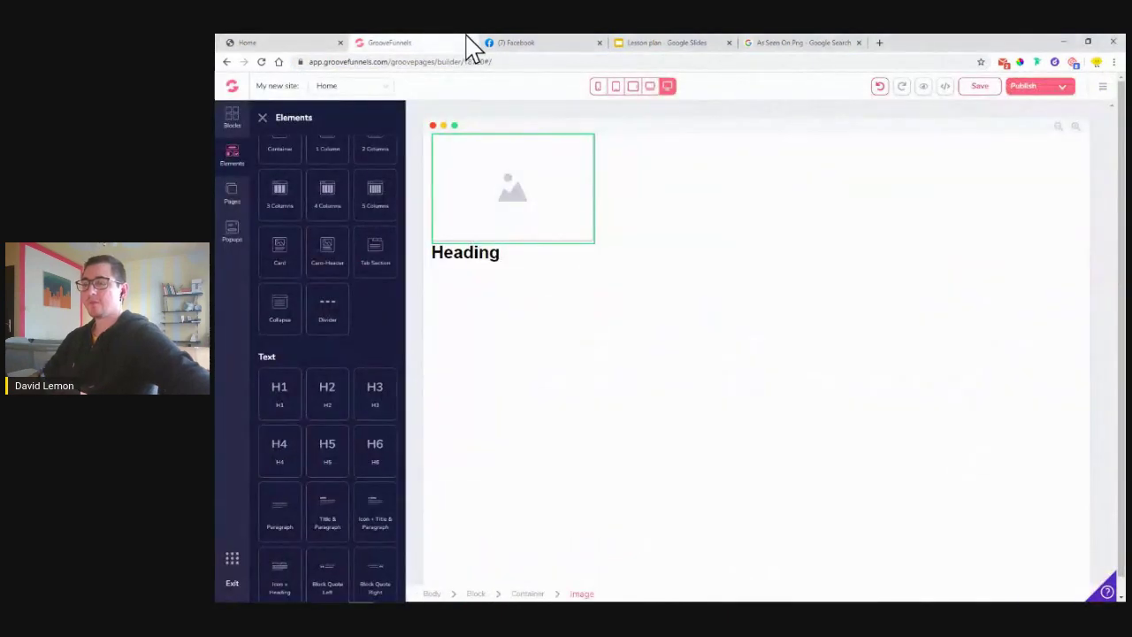
scroll(318, 266, "up", 1)
left_click(232, 122)
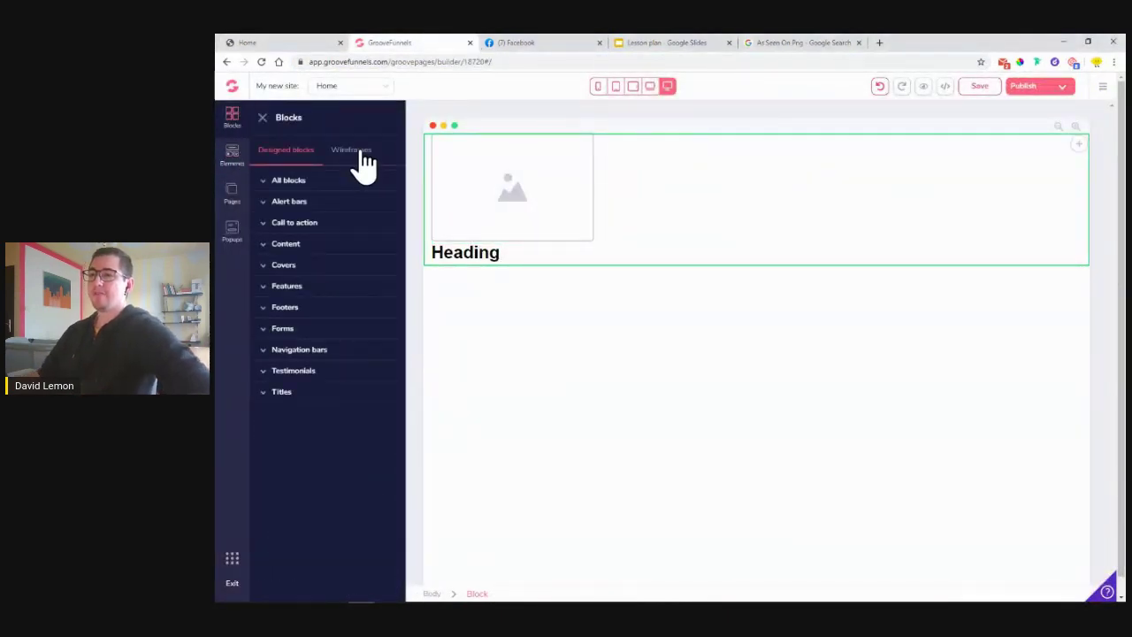
left_click(348, 154)
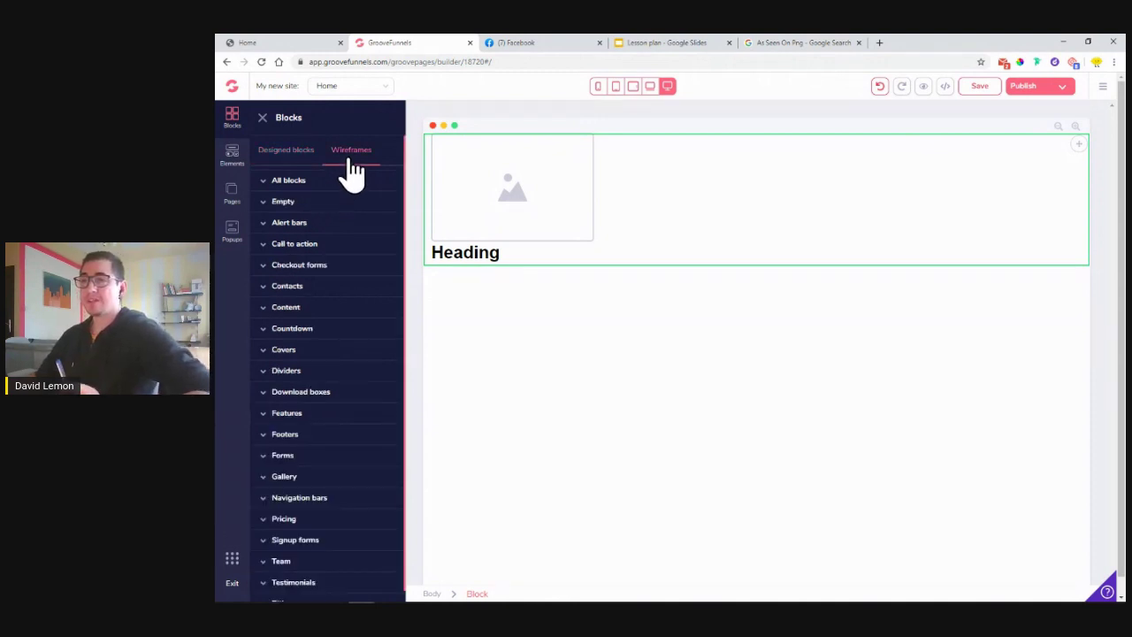
left_click(305, 455)
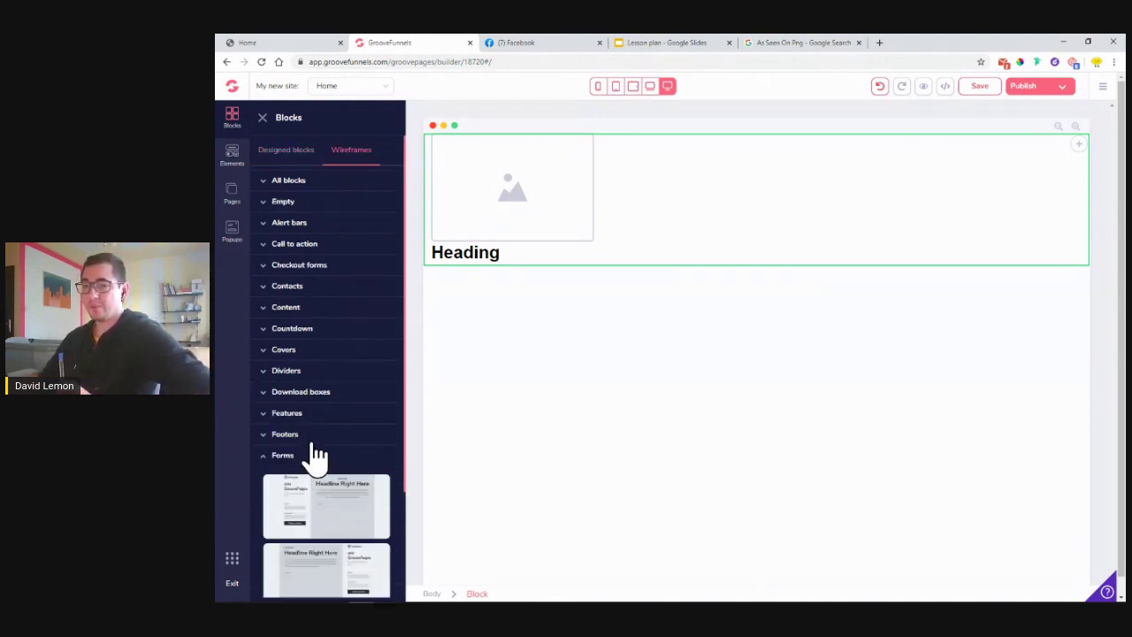
scroll(323, 433, "down", 3)
scroll(327, 420, "down", 2)
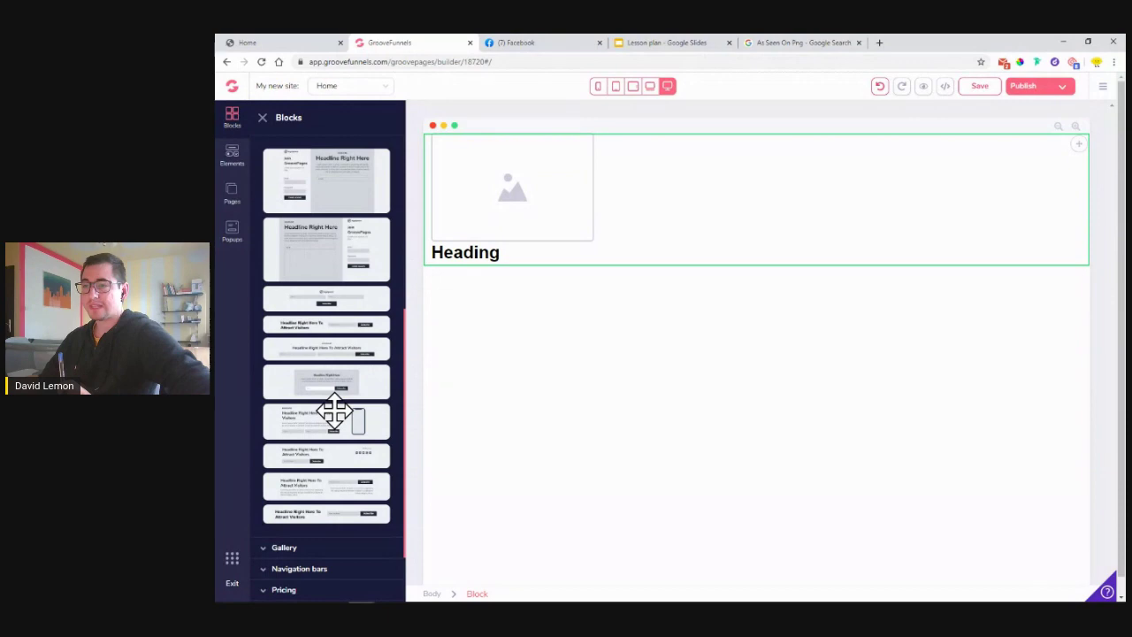
left_click_drag(320, 350, 648, 350)
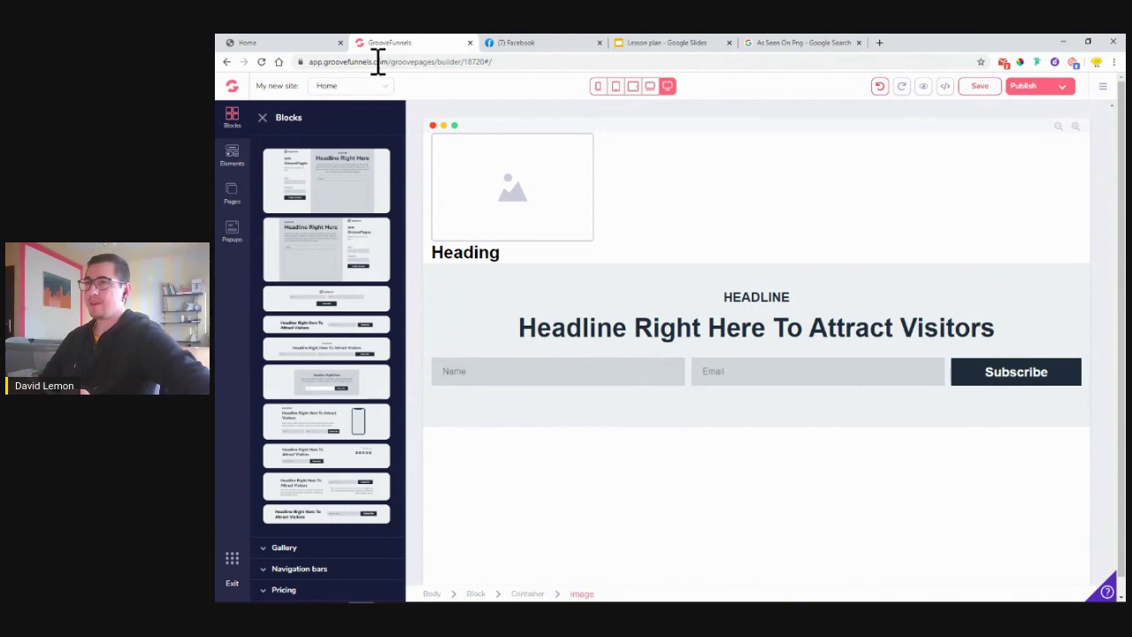
- Check the guide section of the reference page and add an empty container wireframe block below the subscribe form
left_click(247, 43)
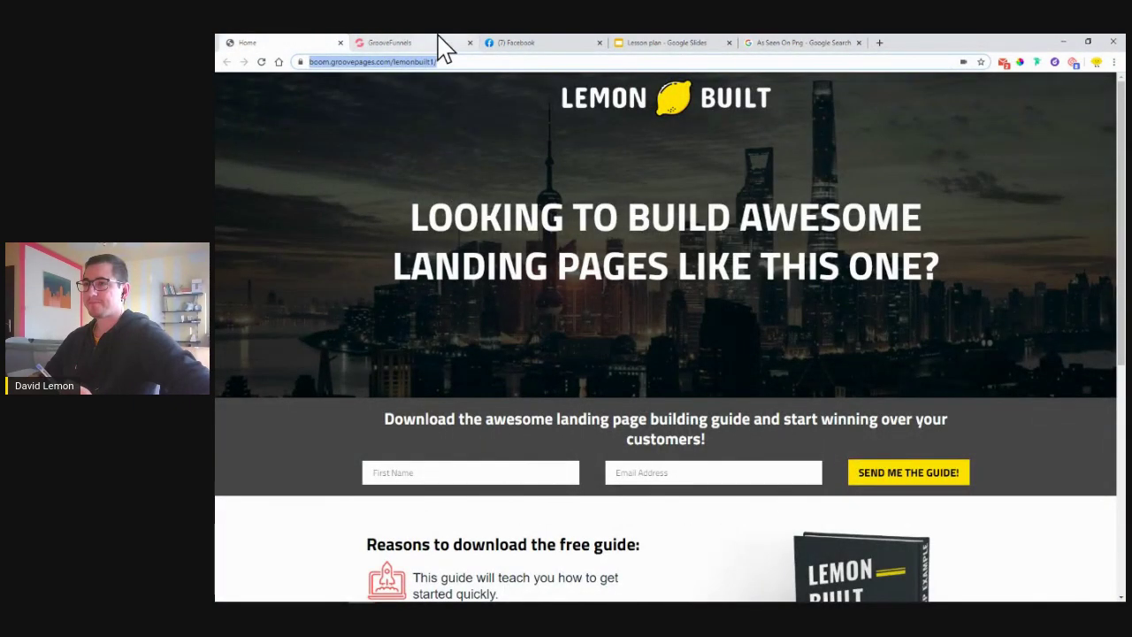
scroll(316, 427, "down", 4)
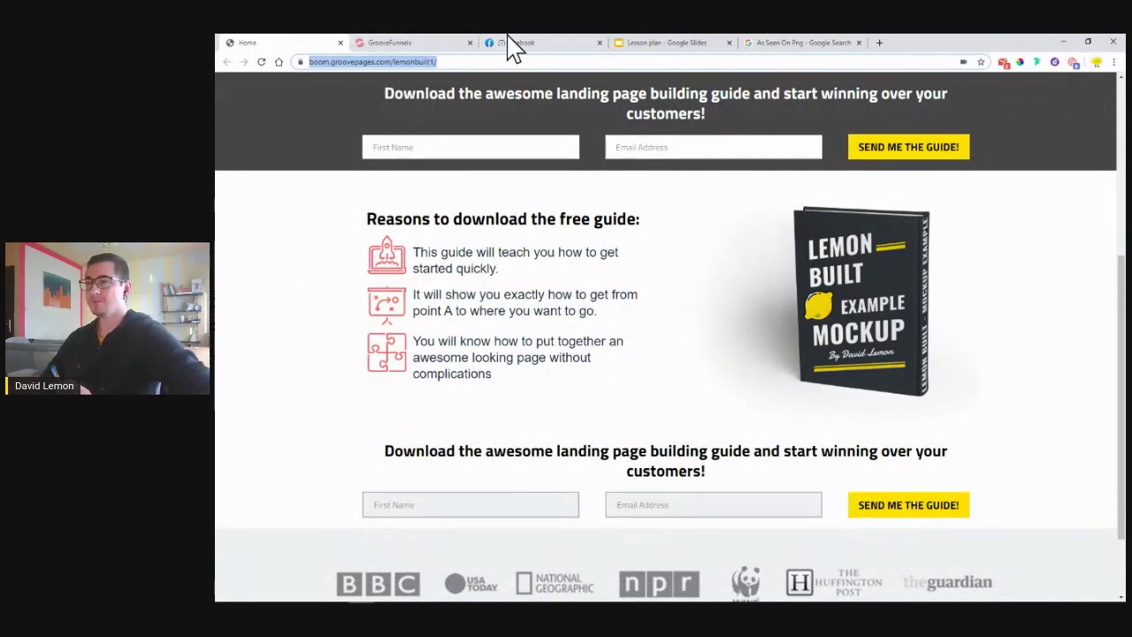
left_click(392, 43)
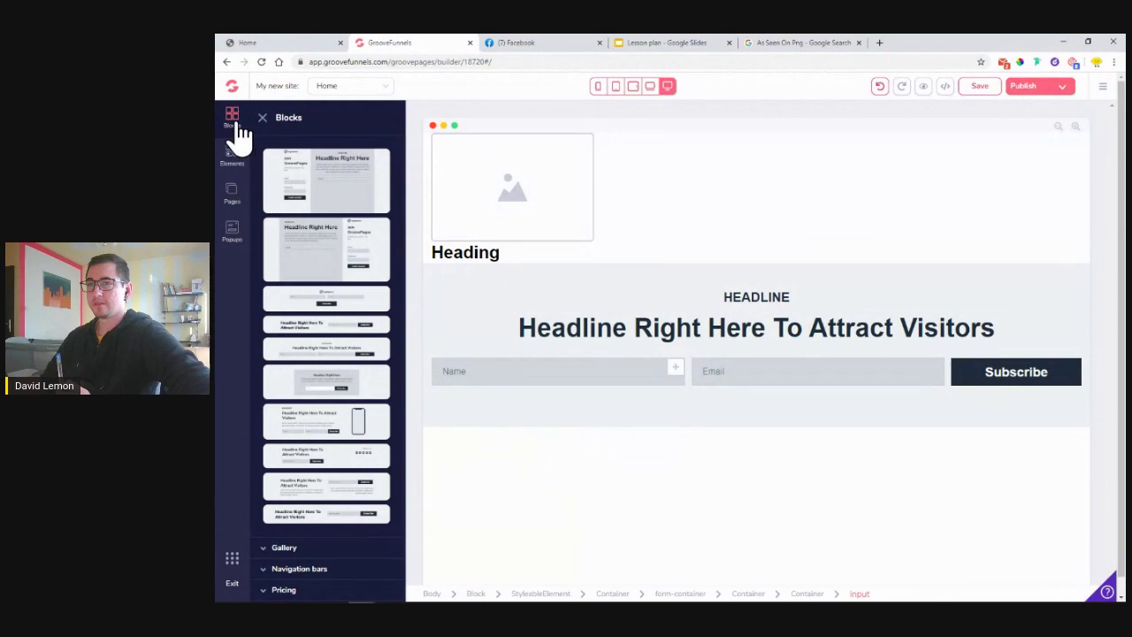
left_click(262, 118)
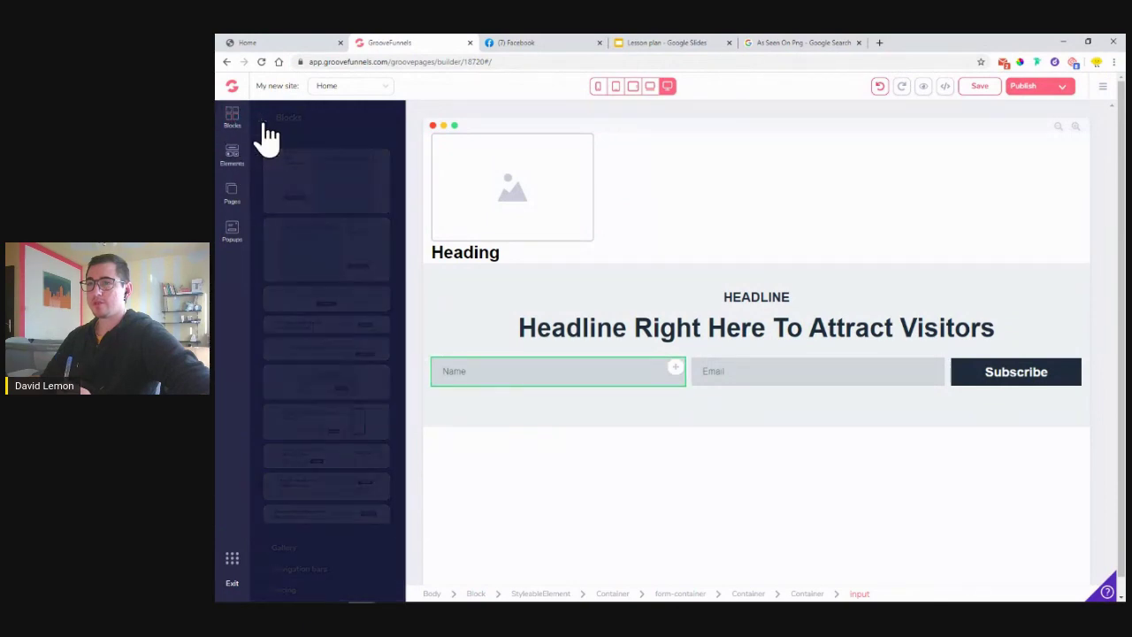
left_click(239, 124)
left_click(352, 153)
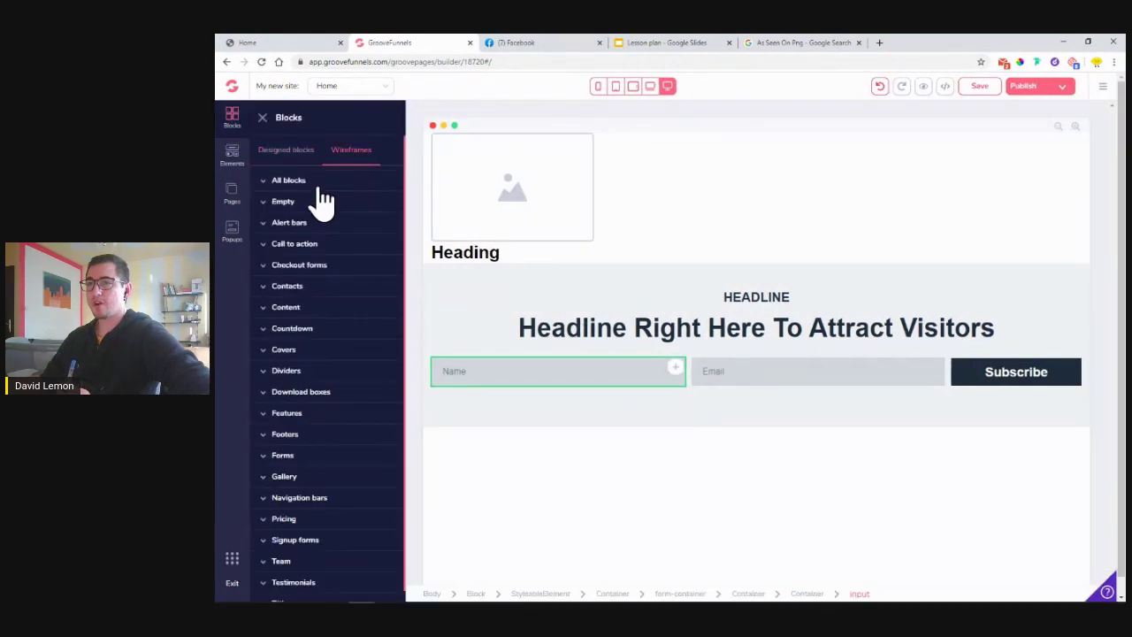
left_click(296, 202)
left_click_drag(320, 246, 611, 510)
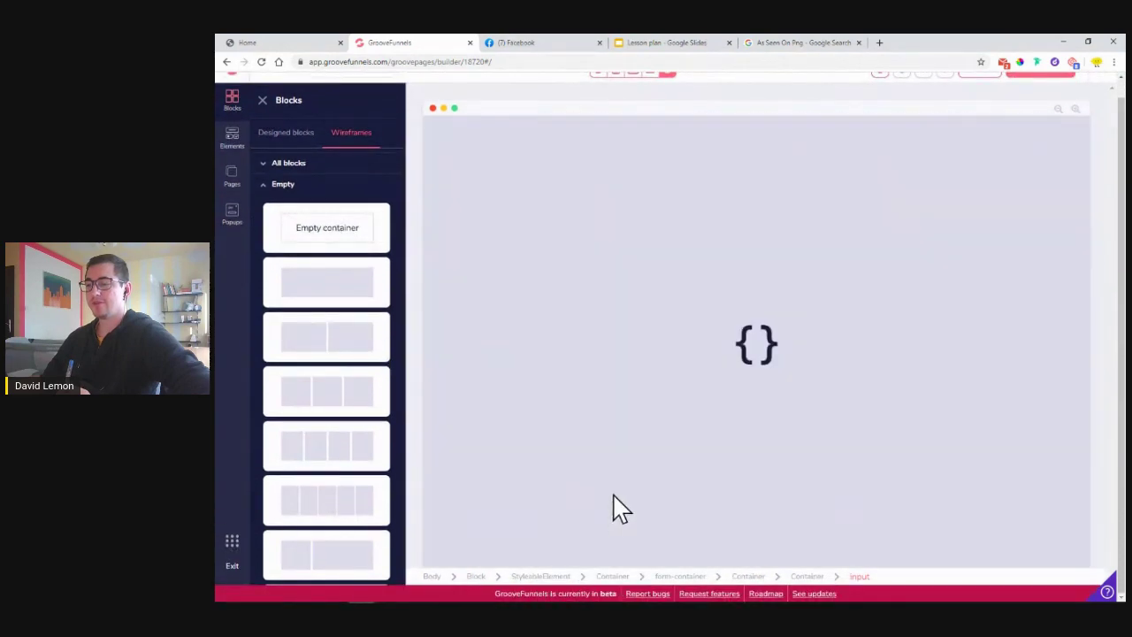
- Insert a 2 Columns layout element into the empty container below the form, matching the reference page's guide section
left_click(237, 147)
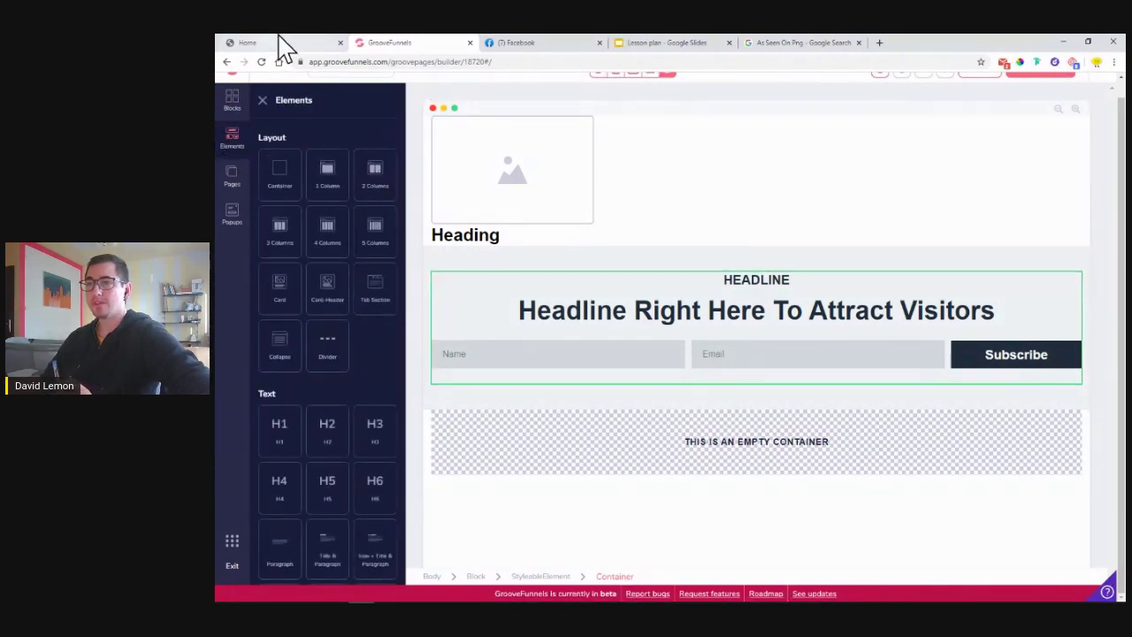
left_click(283, 44)
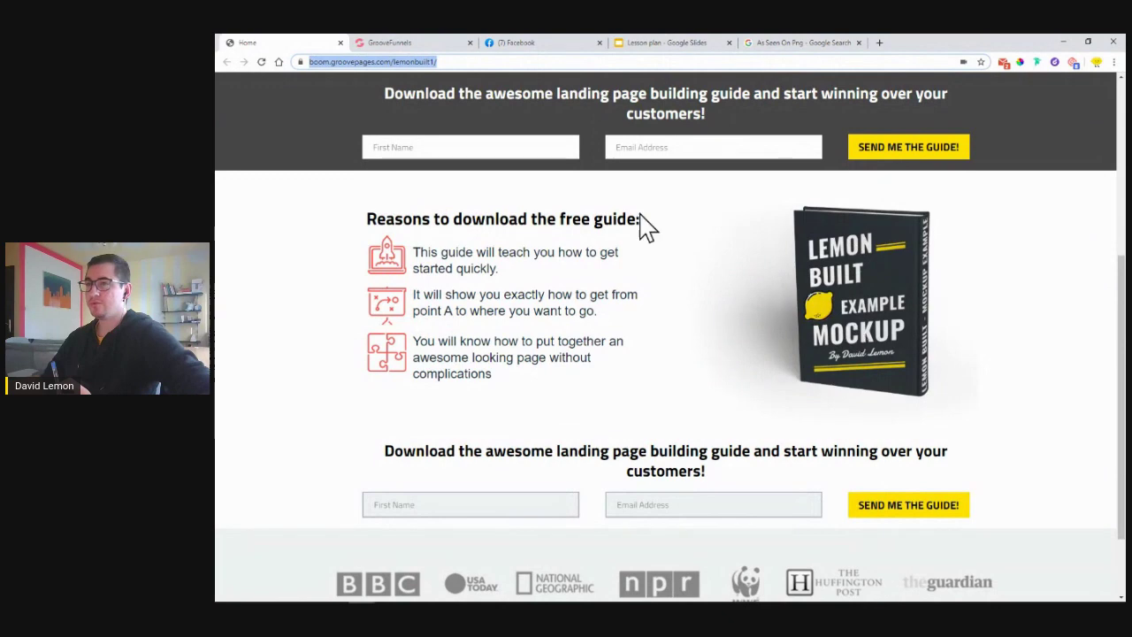
left_click(393, 42)
left_click_drag(377, 168, 676, 469)
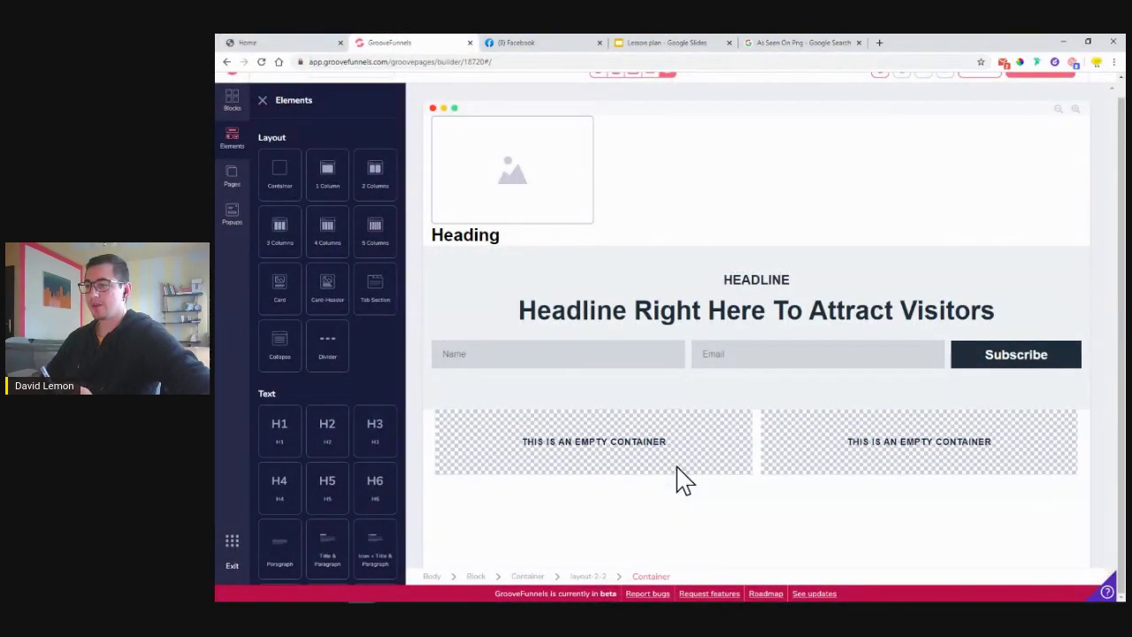
- Check the forms on the reference page, try duplicating the subscribe form block, and undo the duplication
left_click(240, 42)
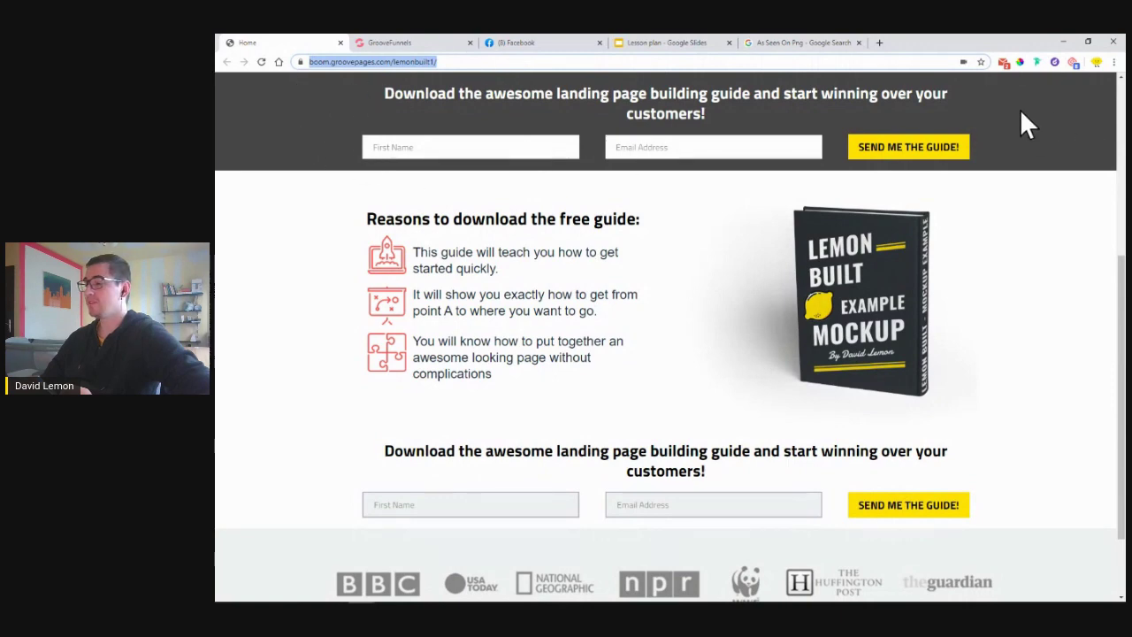
scroll(300, 177, "up", 1)
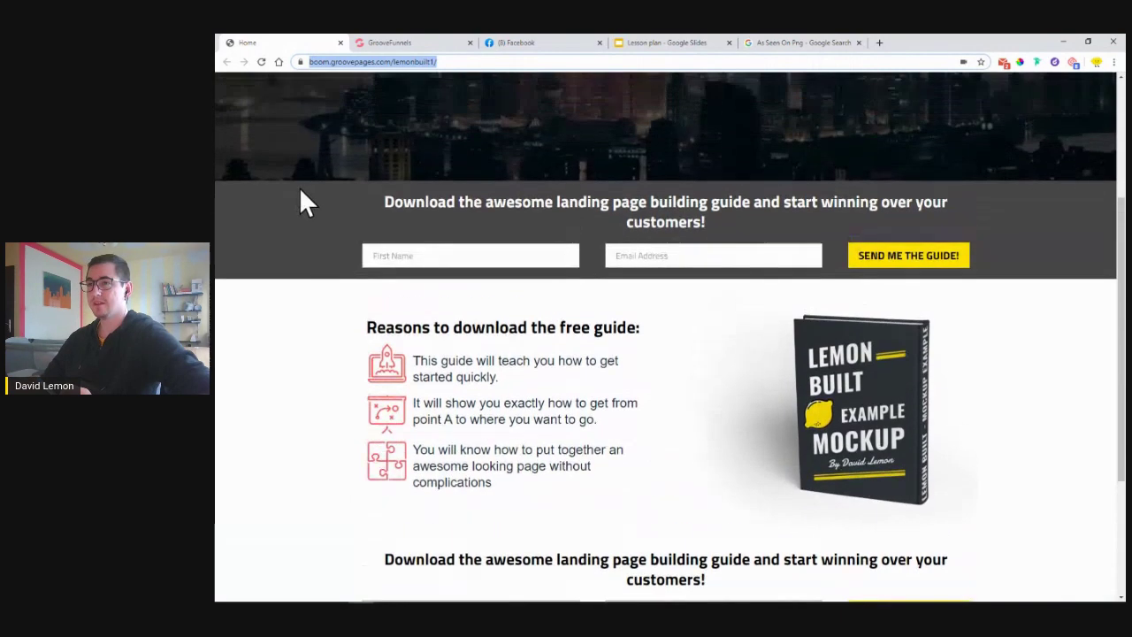
left_click(385, 45)
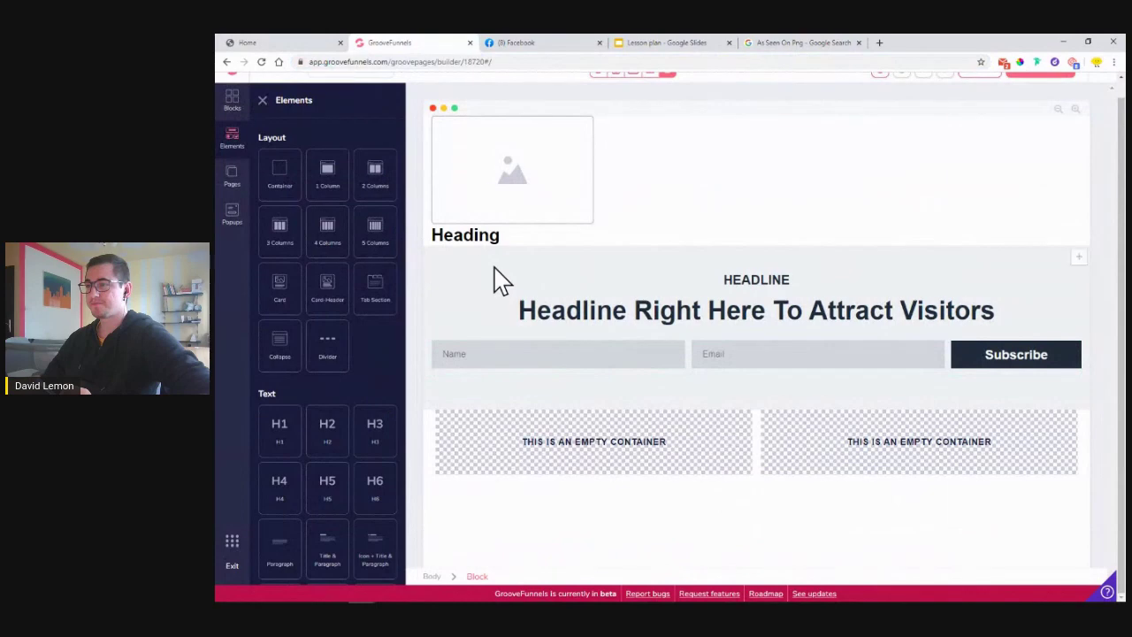
left_click(500, 281)
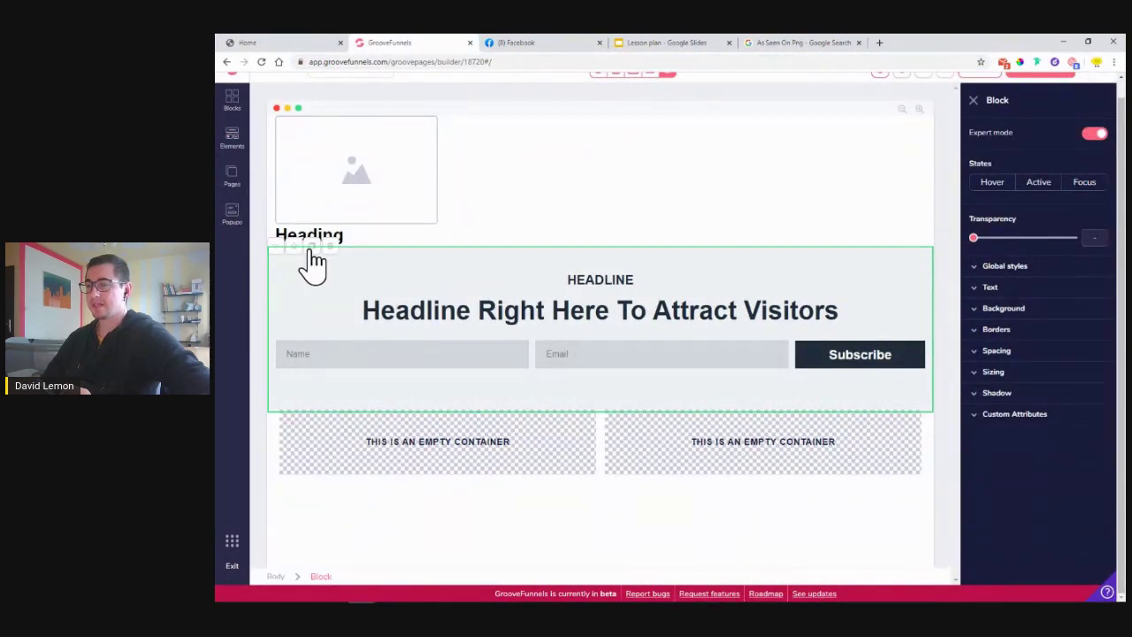
left_click(312, 249)
left_click_drag(920, 474, 968, 362)
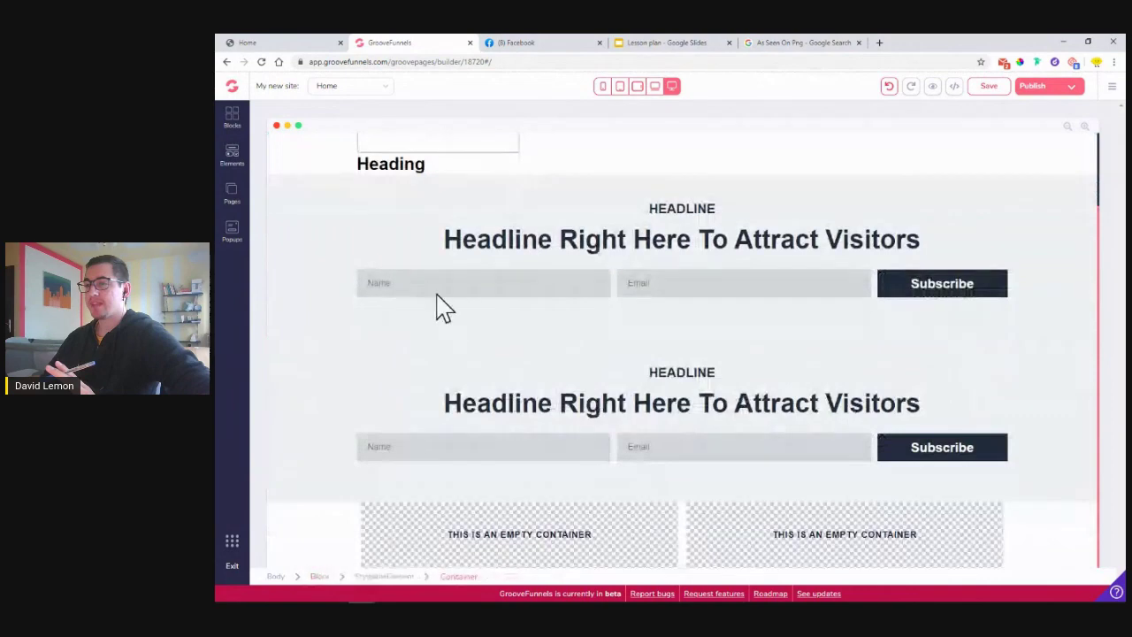
left_click(890, 88)
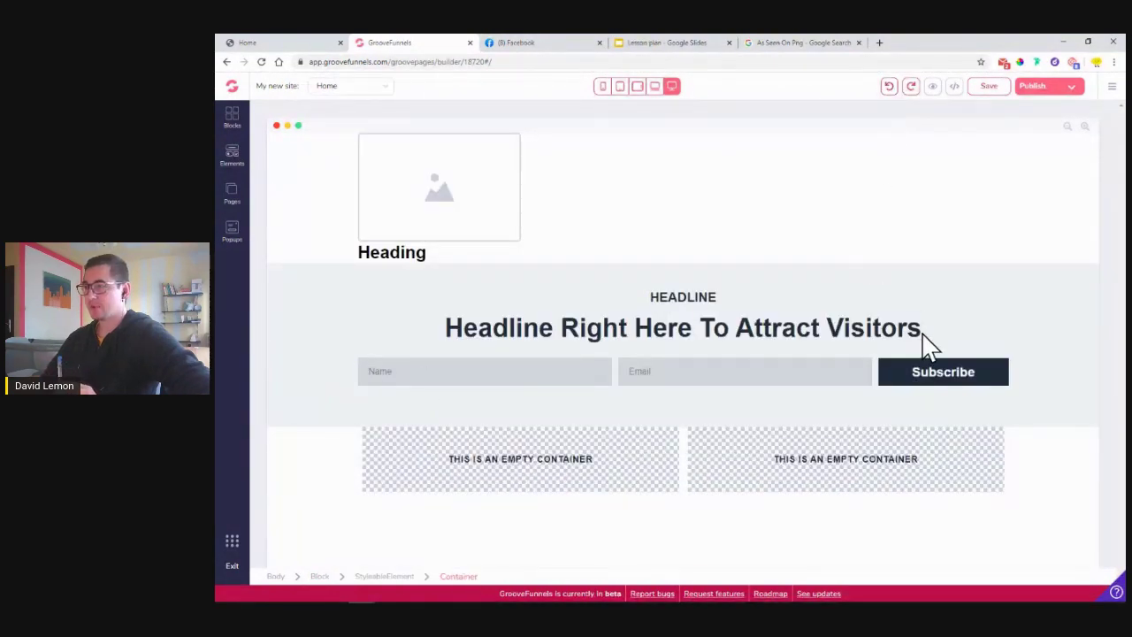
- Save the page and check the logo and headline section of the reference page
left_click(467, 265)
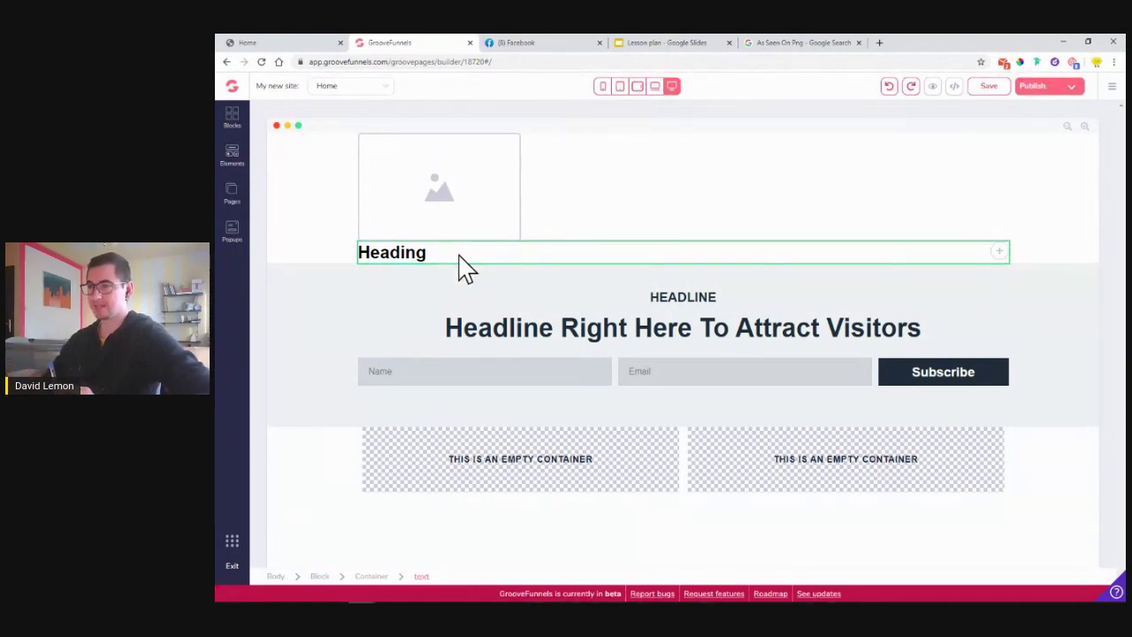
left_click(982, 89)
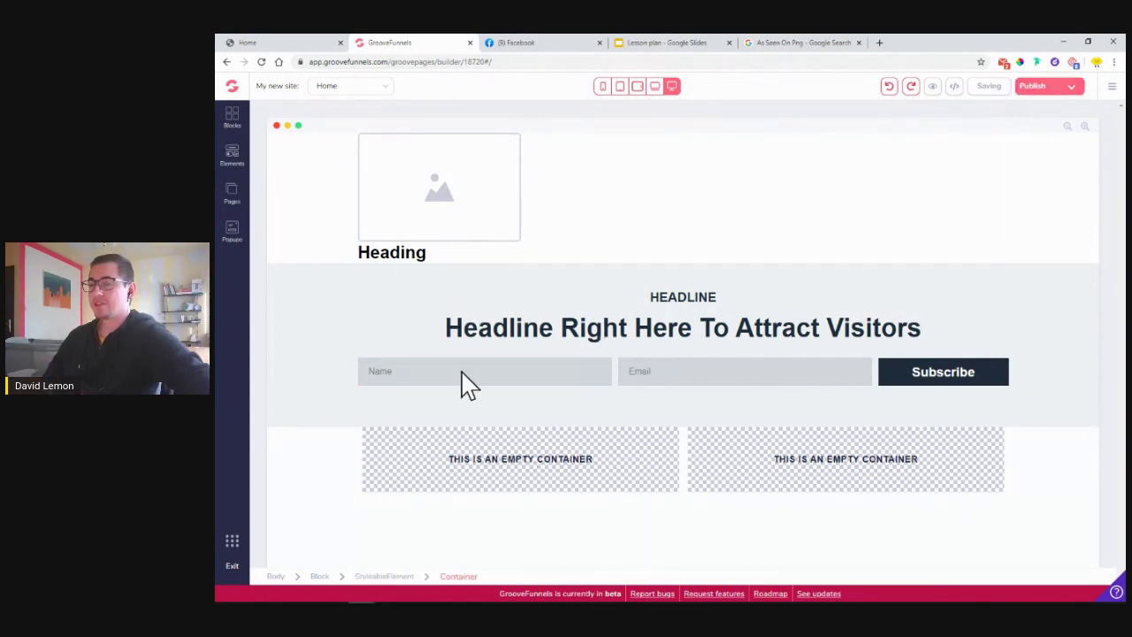
left_click(292, 43)
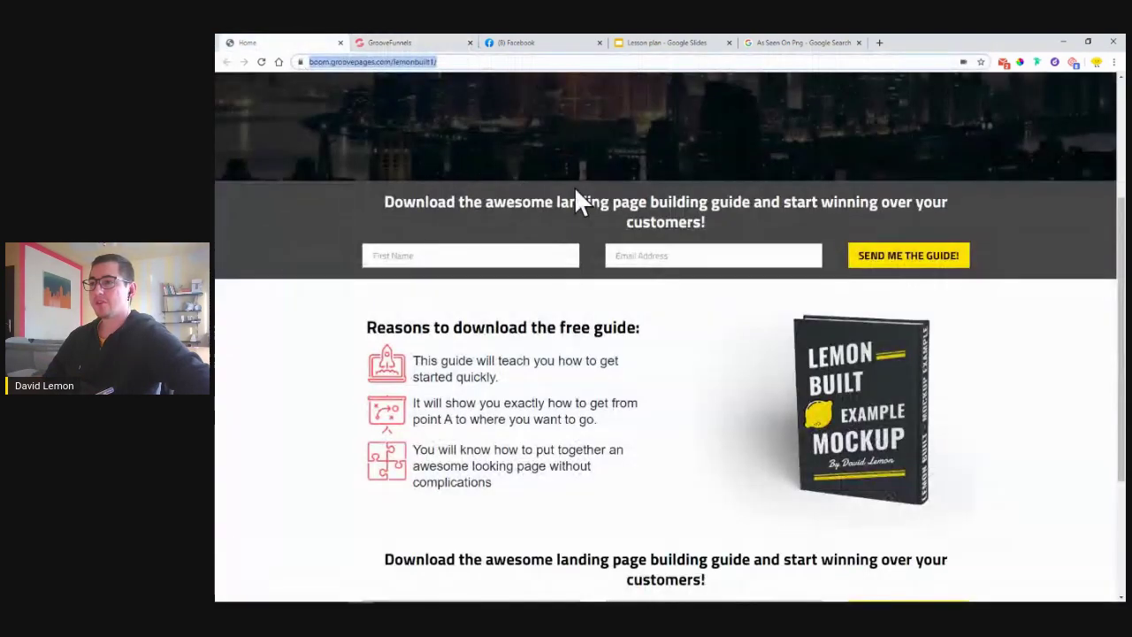
scroll(511, 175, "up", 3)
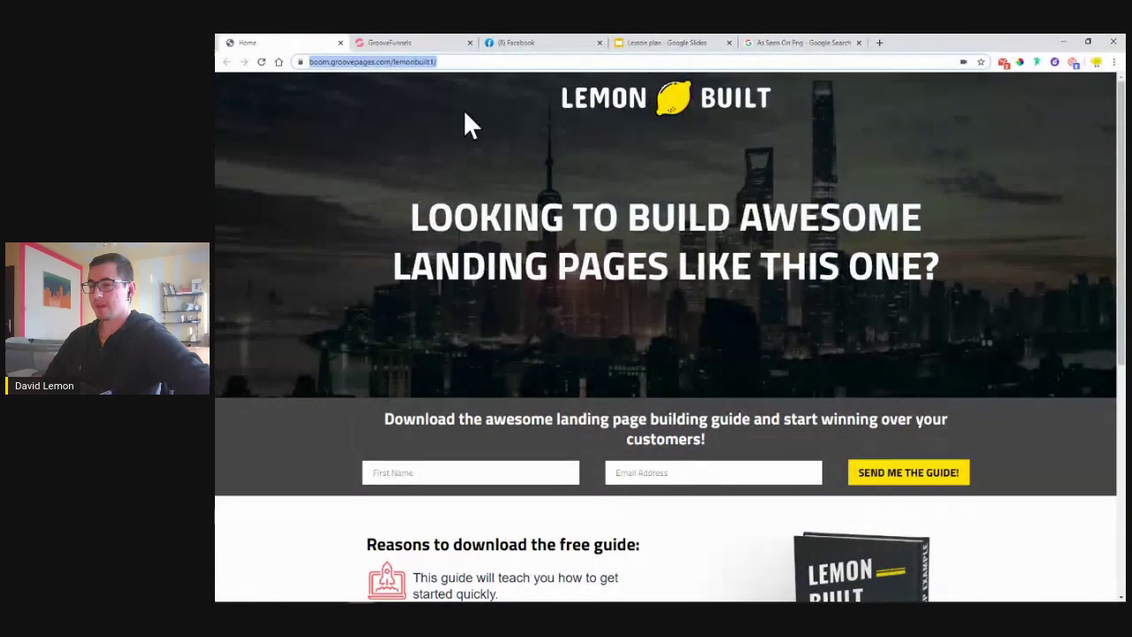
left_click(426, 44)
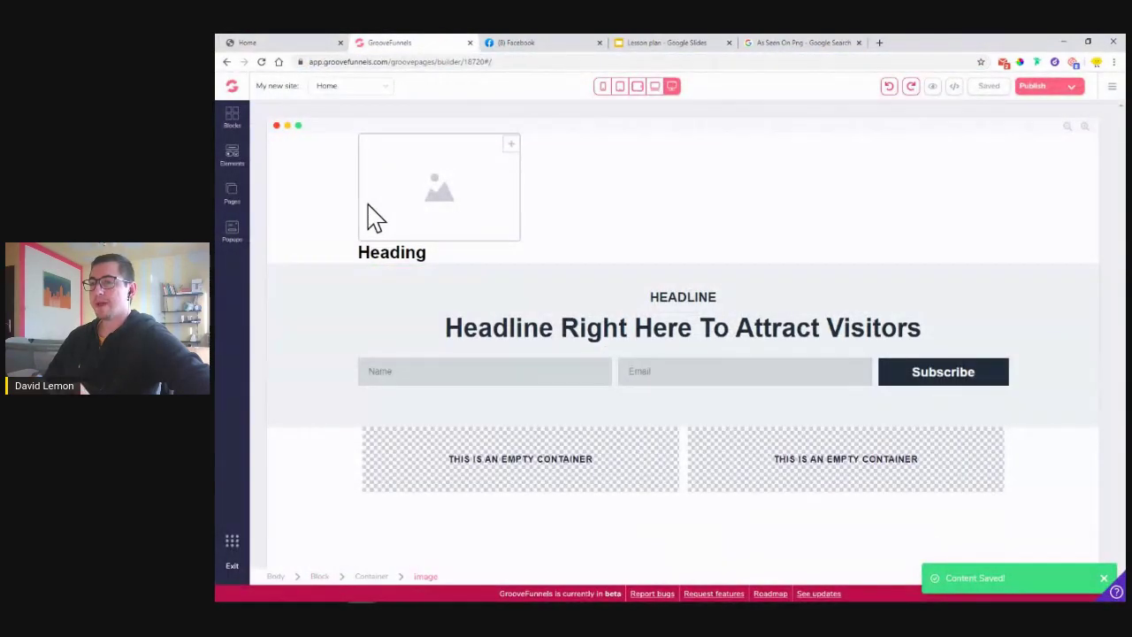
- Select the block holding the image and heading, and compare it with the hero, form and guide sections of the reference page
left_click(981, 189)
left_click(1064, 199)
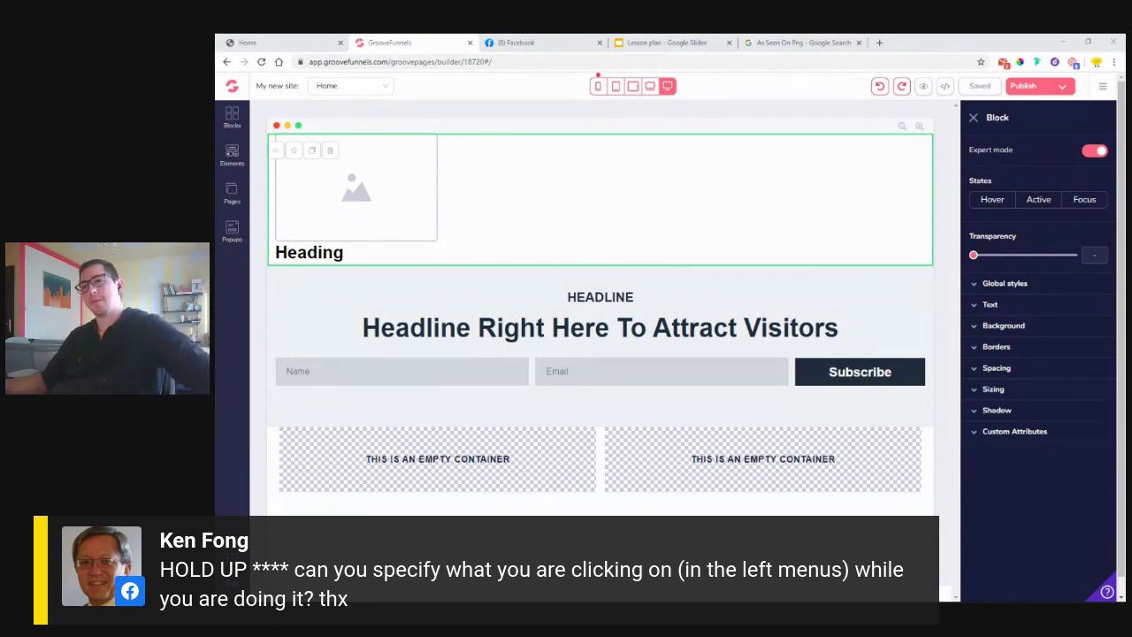
left_click(284, 43)
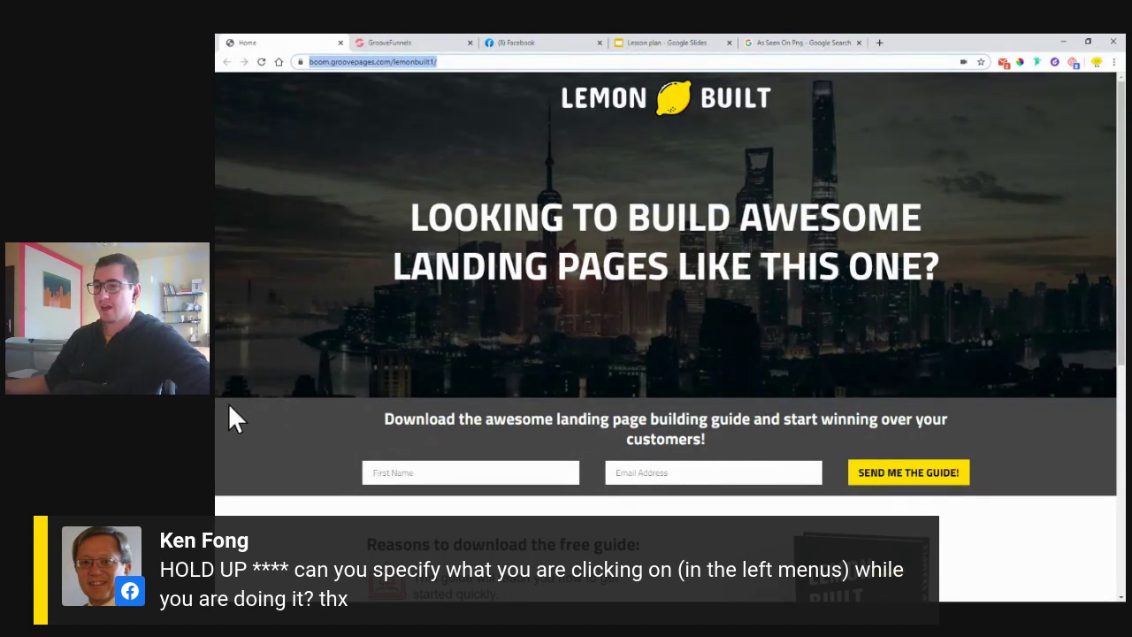
scroll(230, 403, "down", 1)
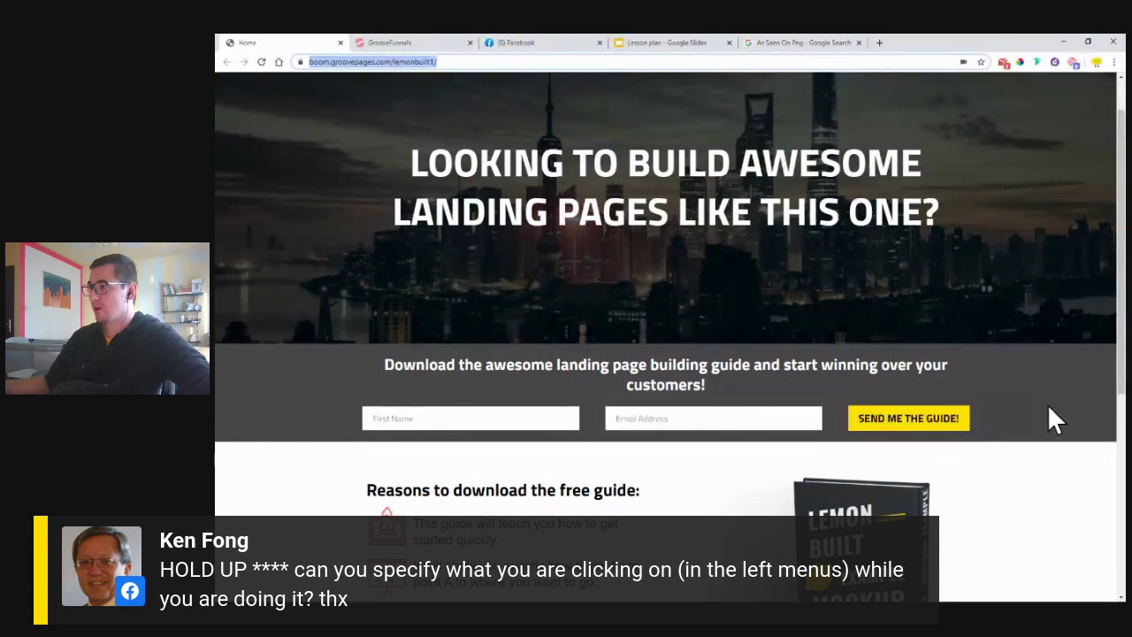
scroll(1035, 389, "down", 3)
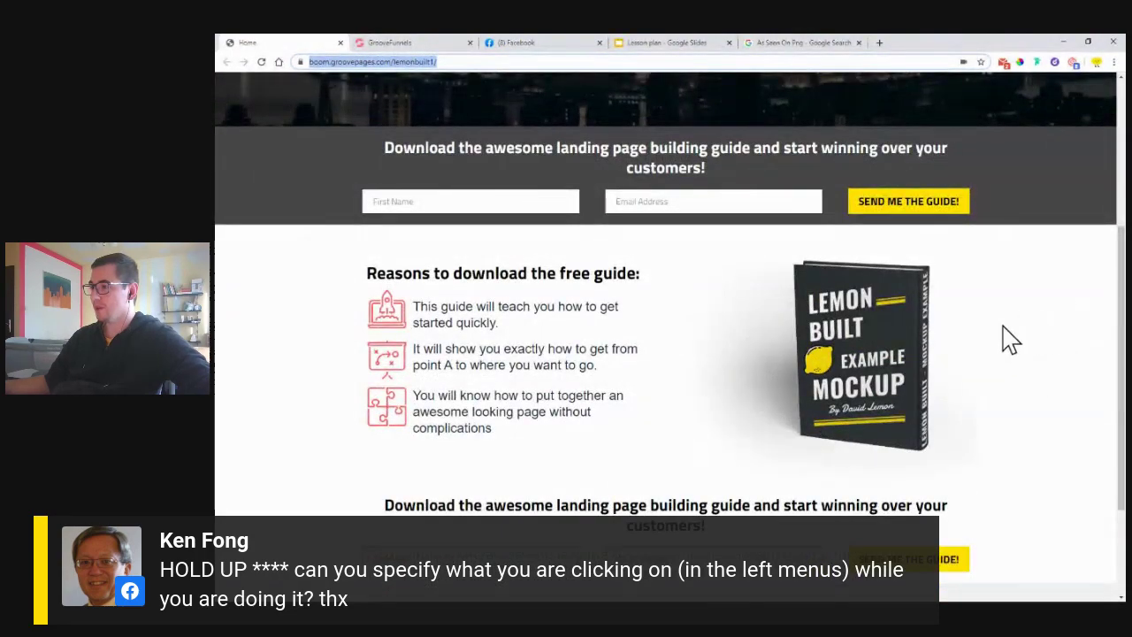
scroll(821, 316, "up", 3)
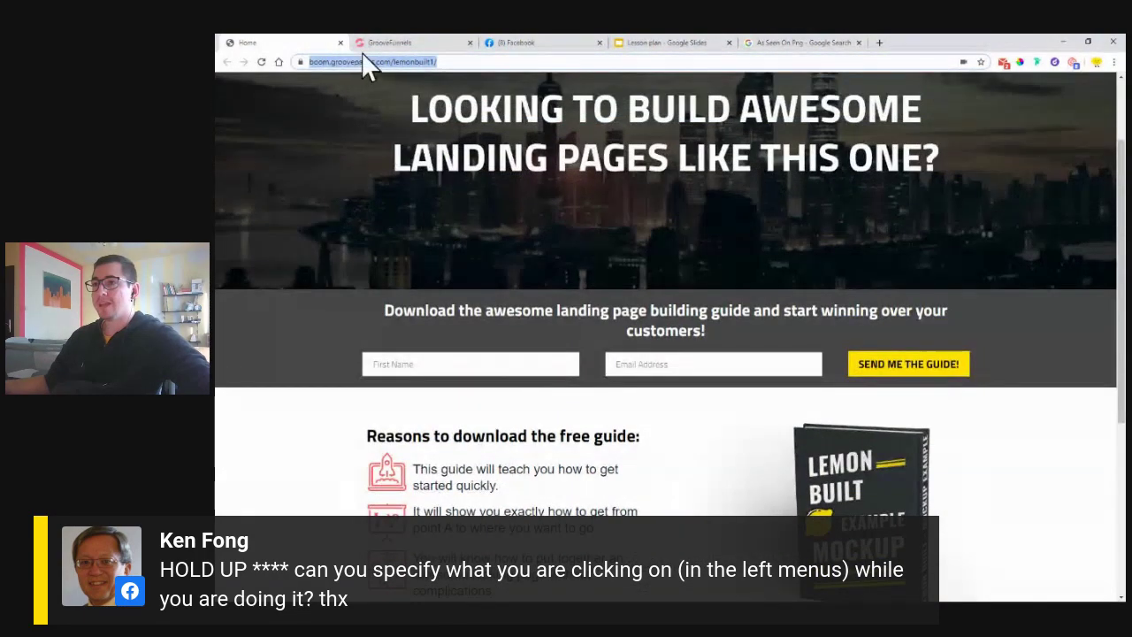
left_click(387, 43)
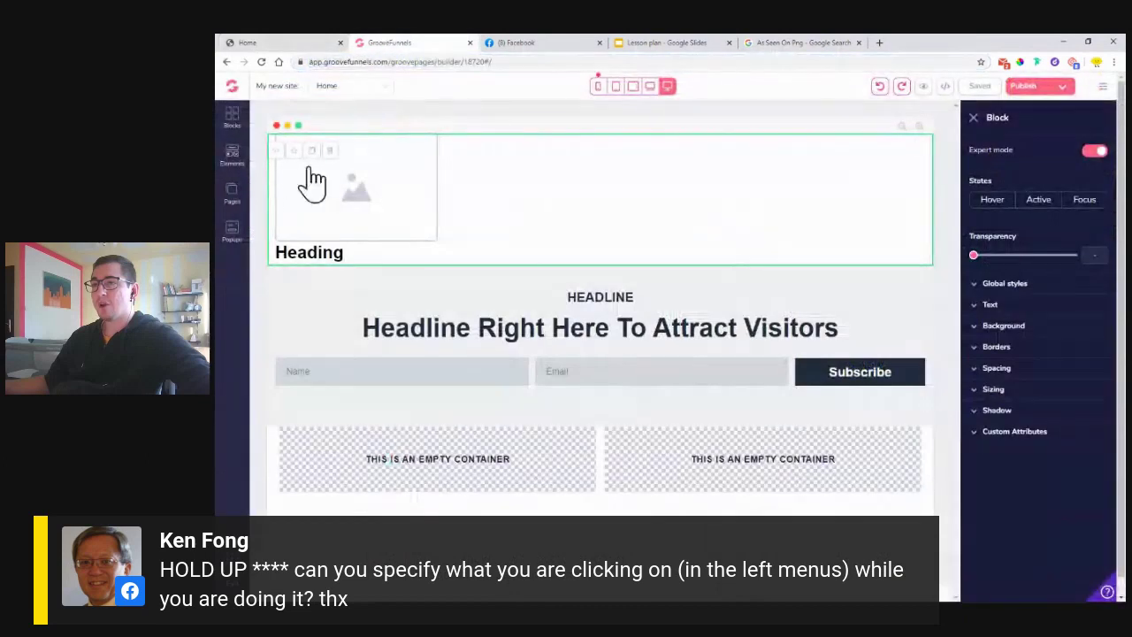
- Review the Empty category of the wireframe blocks, including the empty container used for the page's first block
left_click(233, 124)
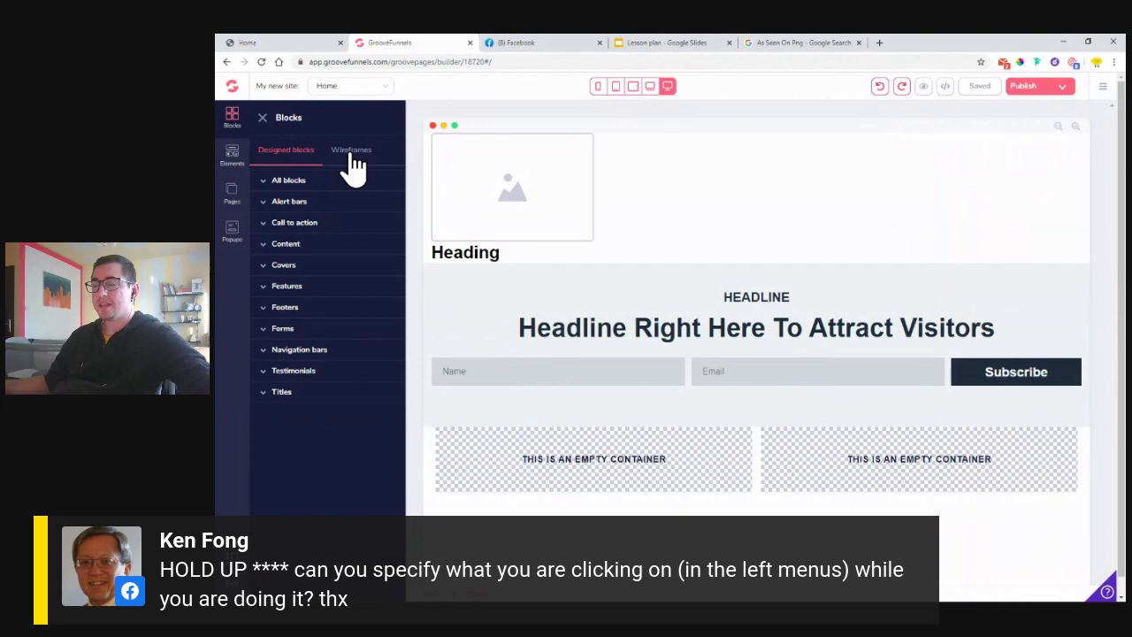
left_click(338, 152)
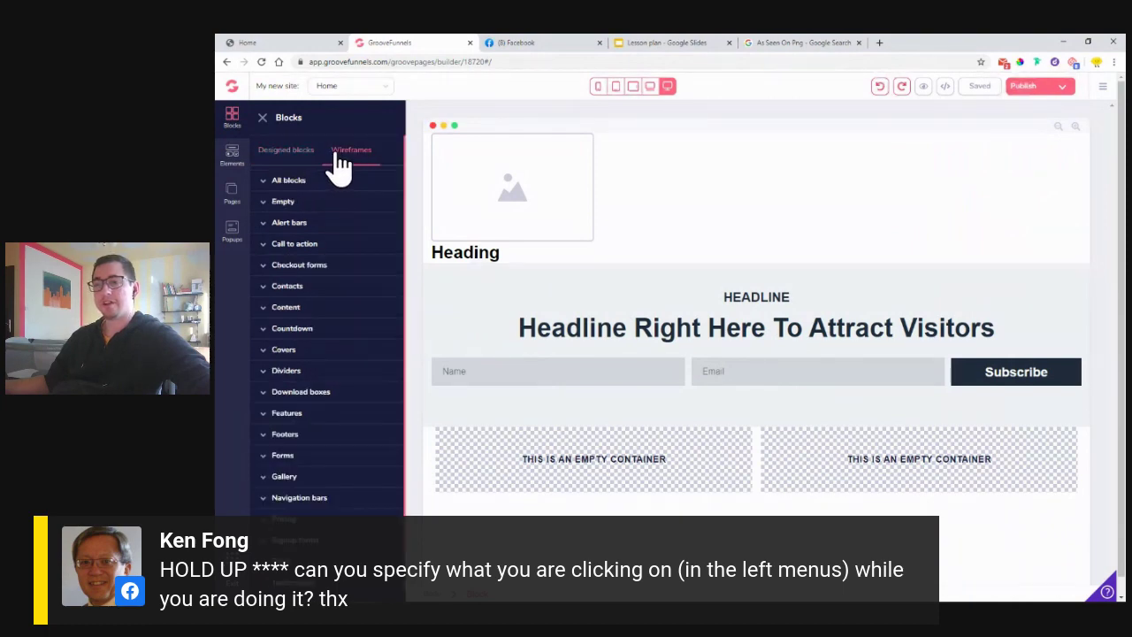
left_click(301, 211)
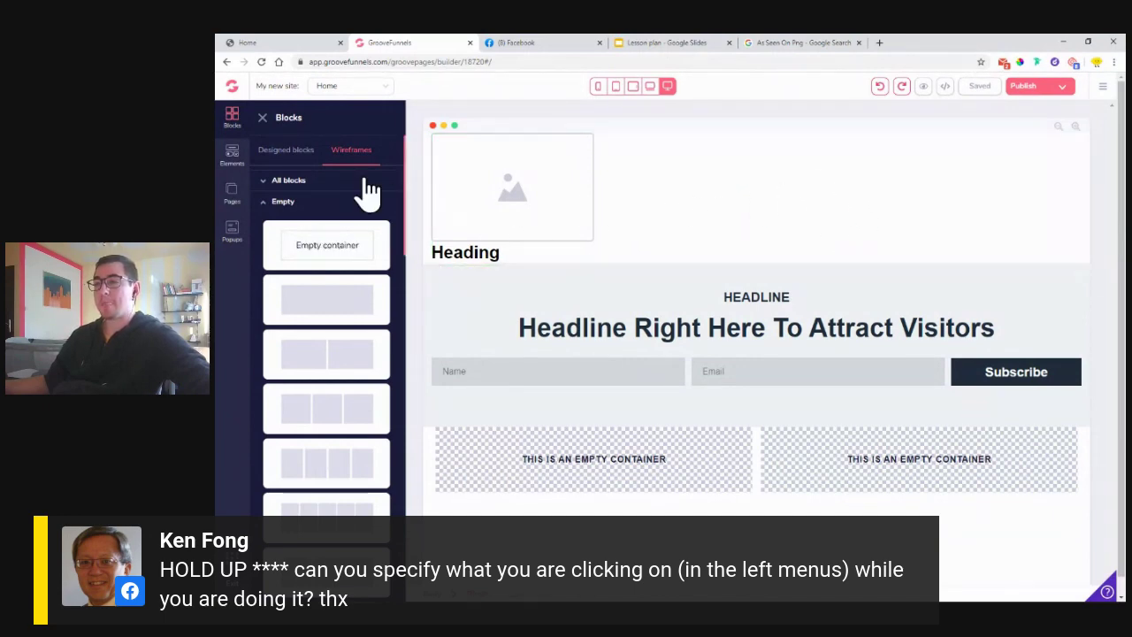
left_click(262, 119)
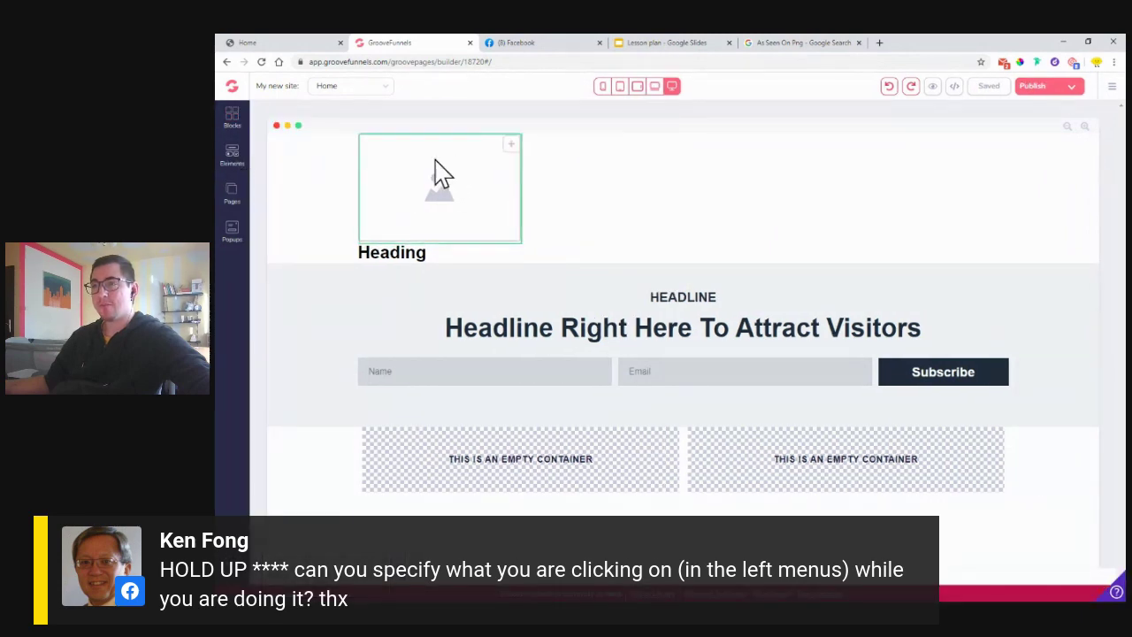
- Highlight the main headline on the reference page and review the matching media and text elements in the builder's element library
left_click(301, 44)
key("Return")
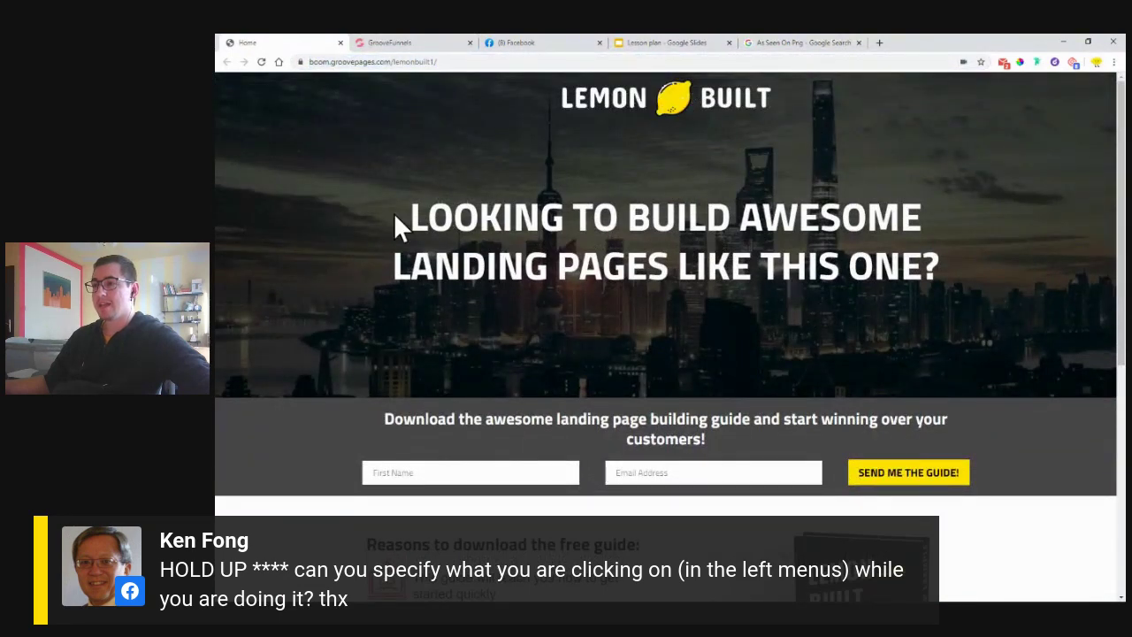
left_click_drag(409, 215, 952, 267)
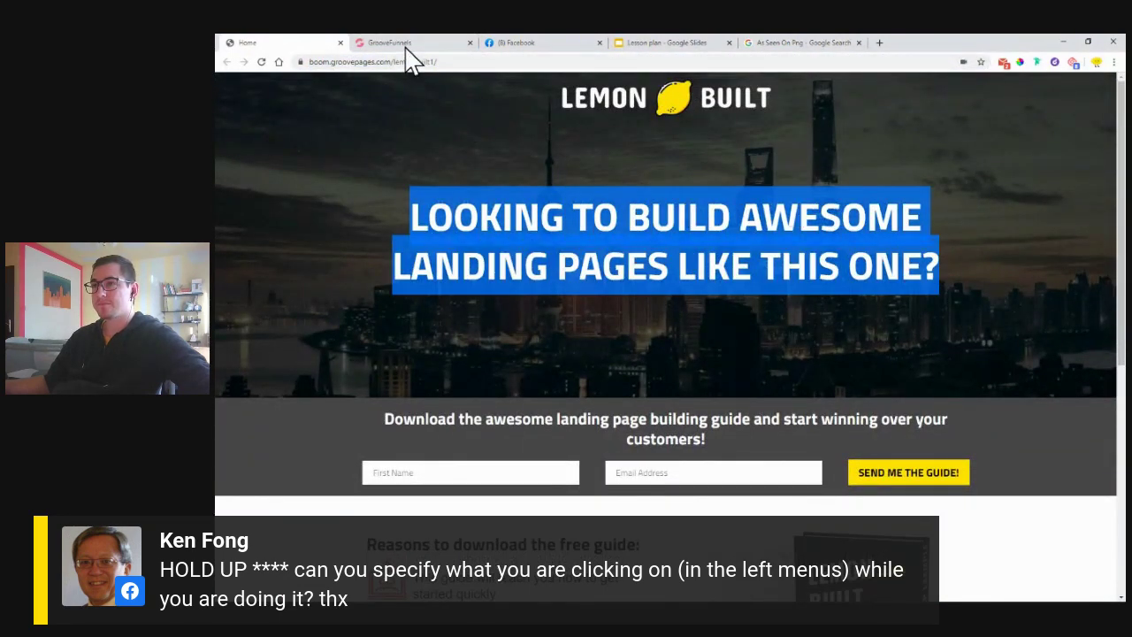
left_click(399, 44)
left_click(230, 173)
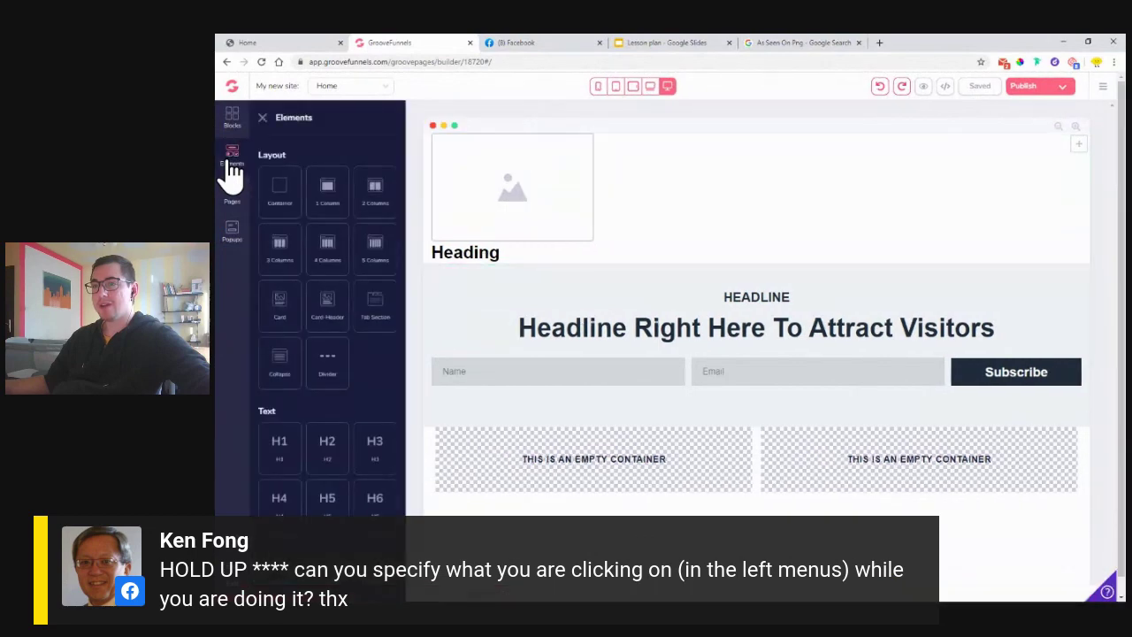
scroll(363, 305, "down", 6)
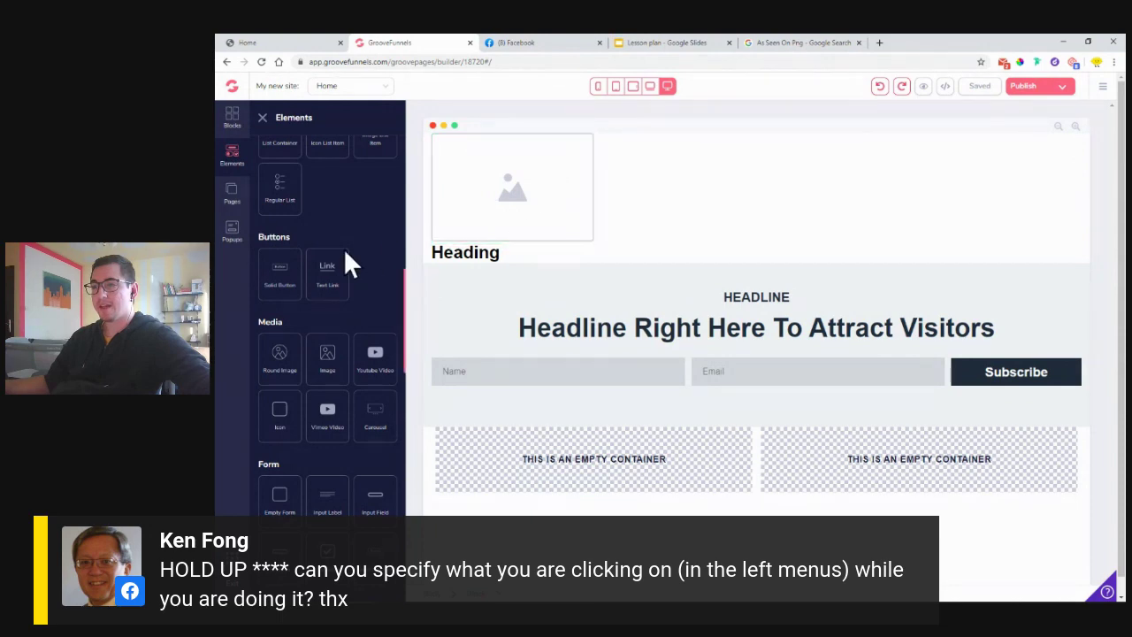
scroll(321, 253, "up", 5)
scroll(321, 253, "up", 2)
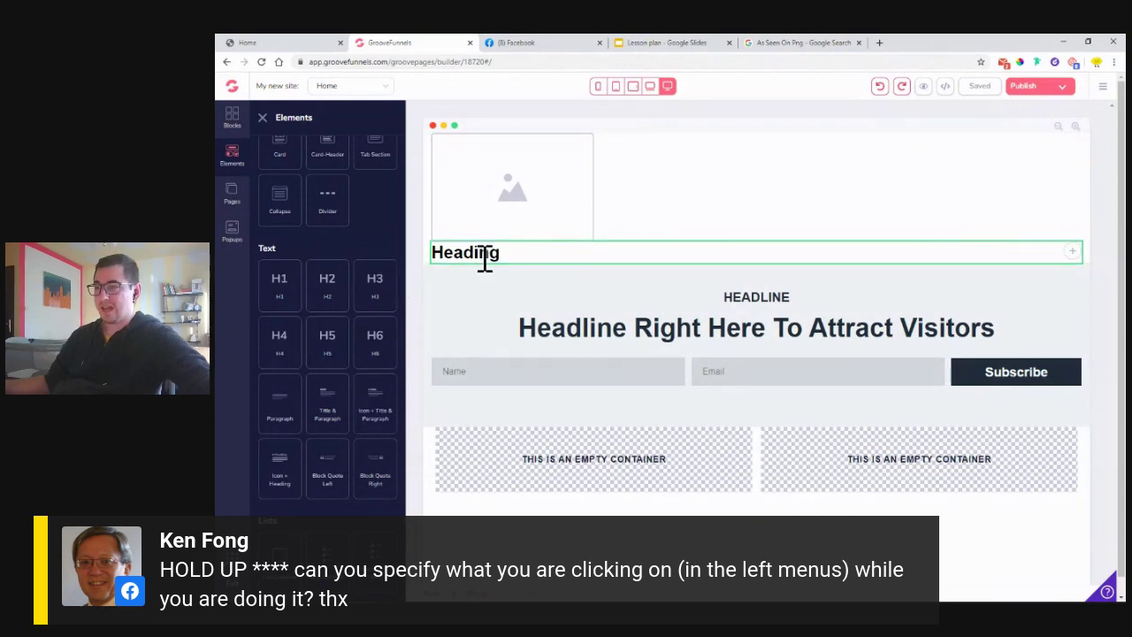
scroll(290, 216, "up", 2)
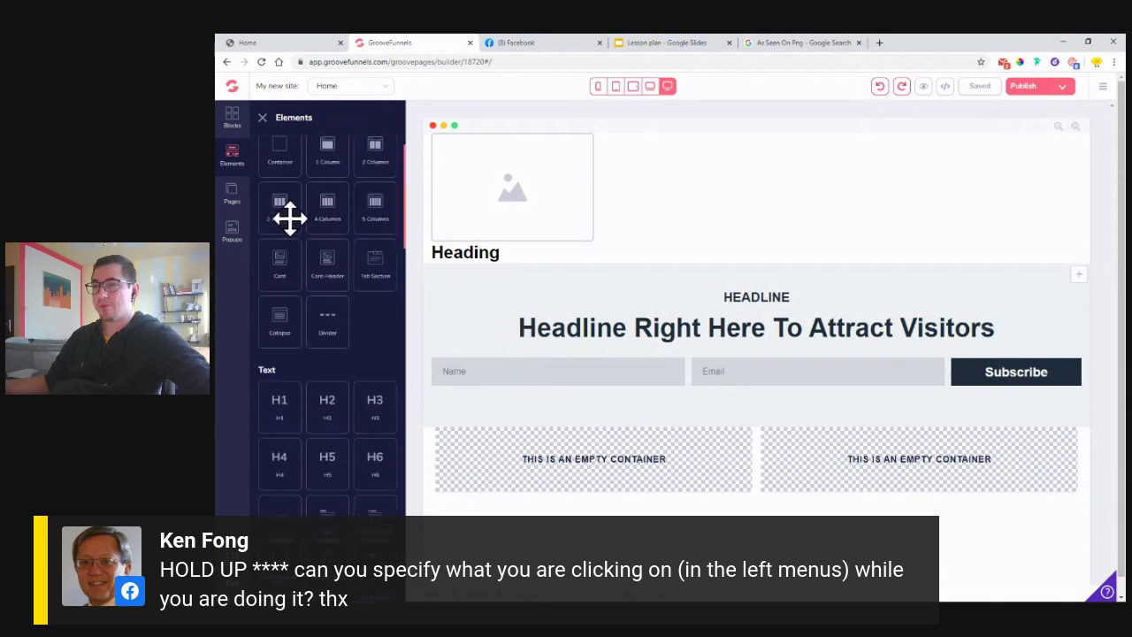
- Review the Forms category of the wireframe blocks, the source of the subscribe form
left_click(233, 120)
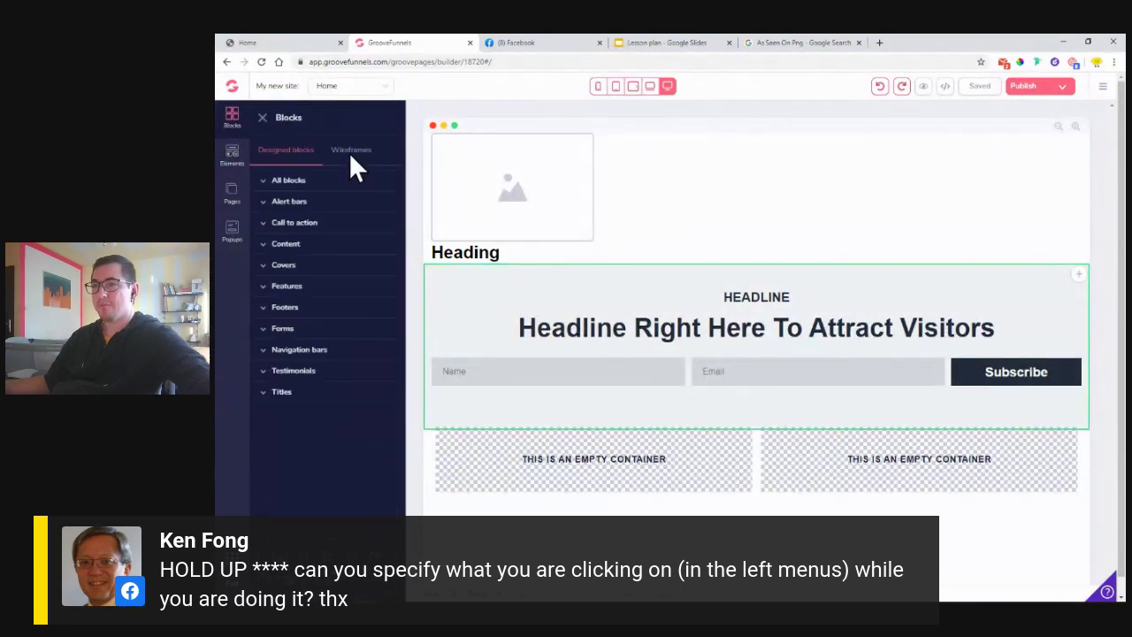
left_click(351, 156)
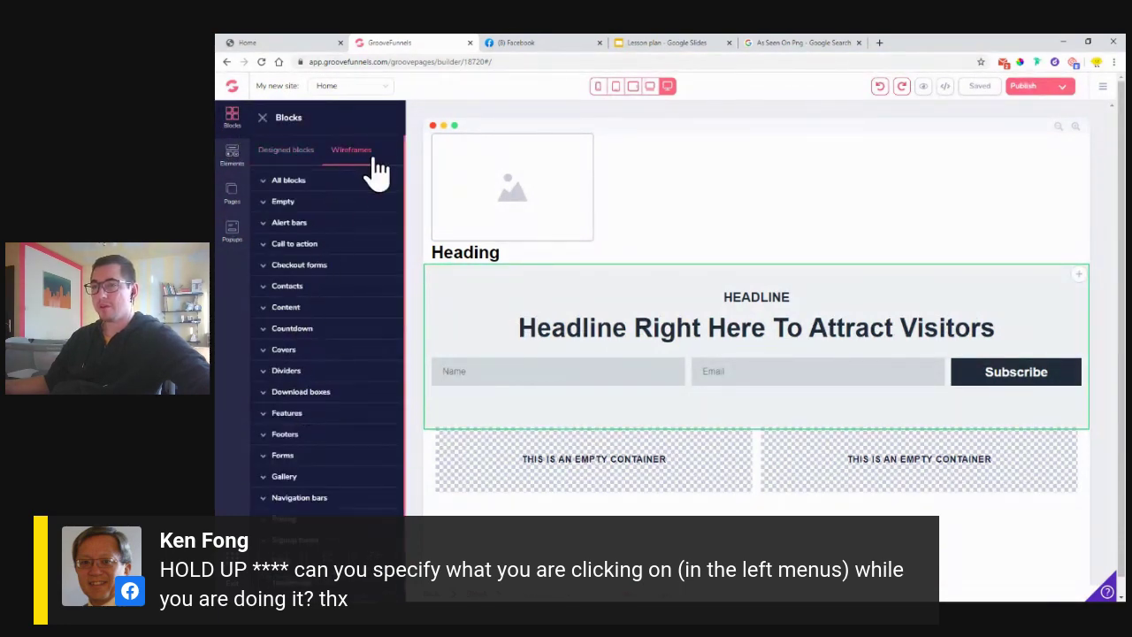
left_click(291, 454)
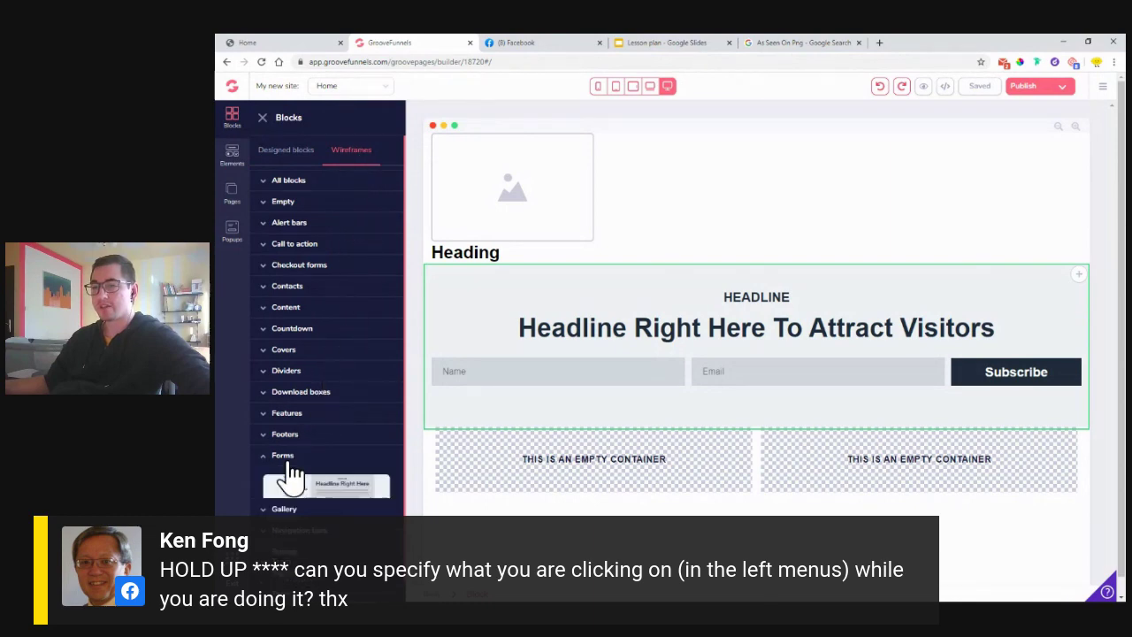
scroll(295, 475, "down", 2)
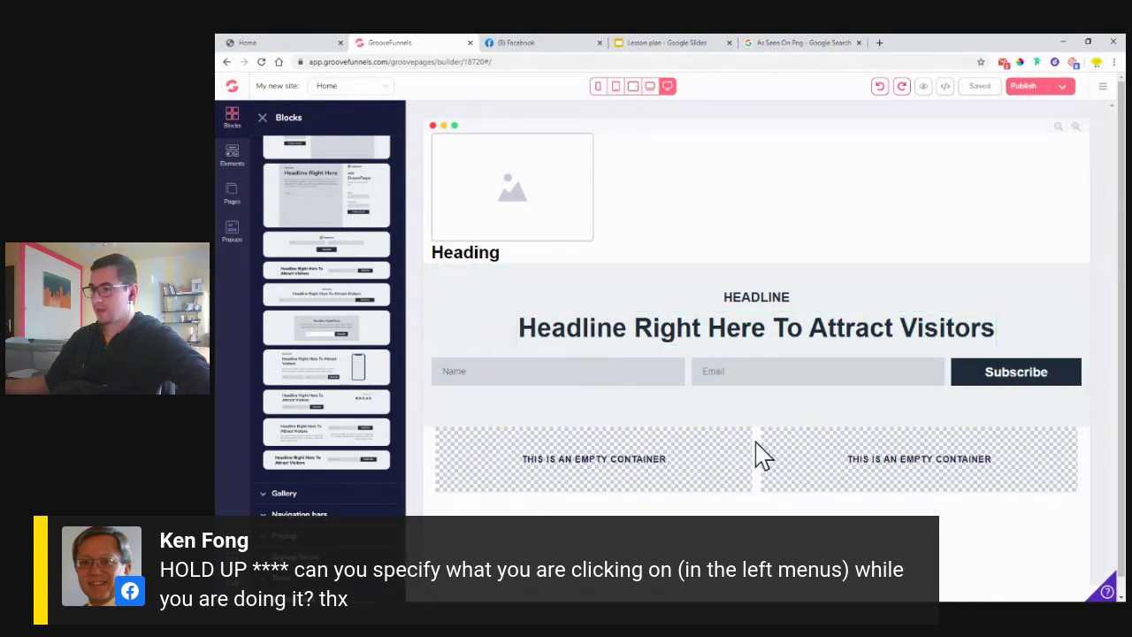
scroll(296, 191, "up", 10)
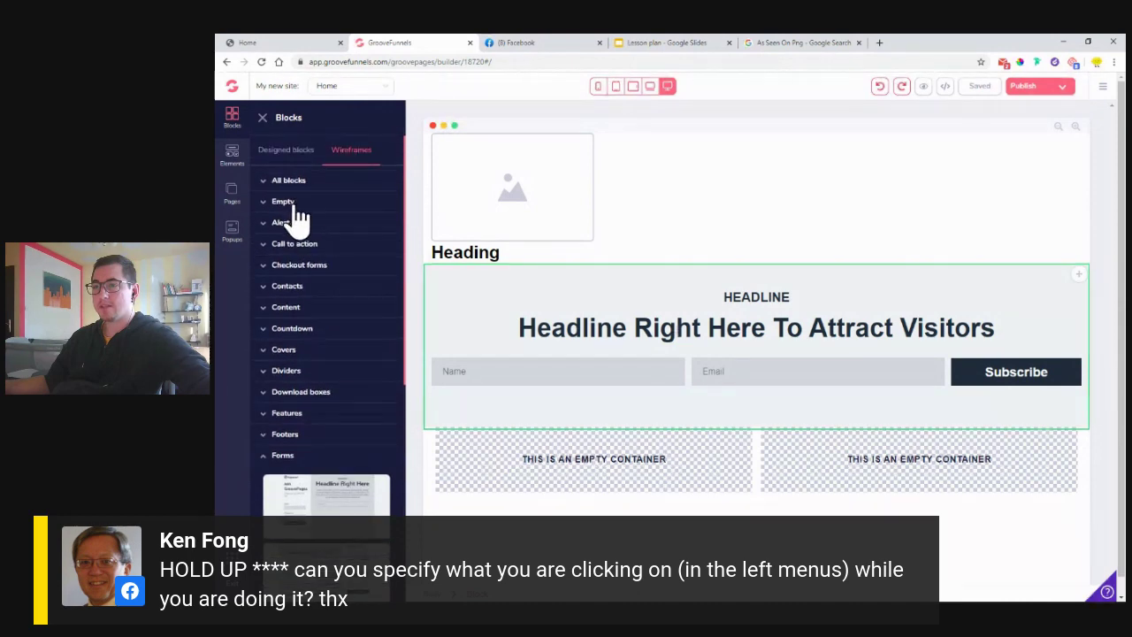
- Review the empty container wireframe and the 2 Columns layout element against the guide section of the reference page
left_click(297, 209)
left_click_drag(301, 229, 561, 495)
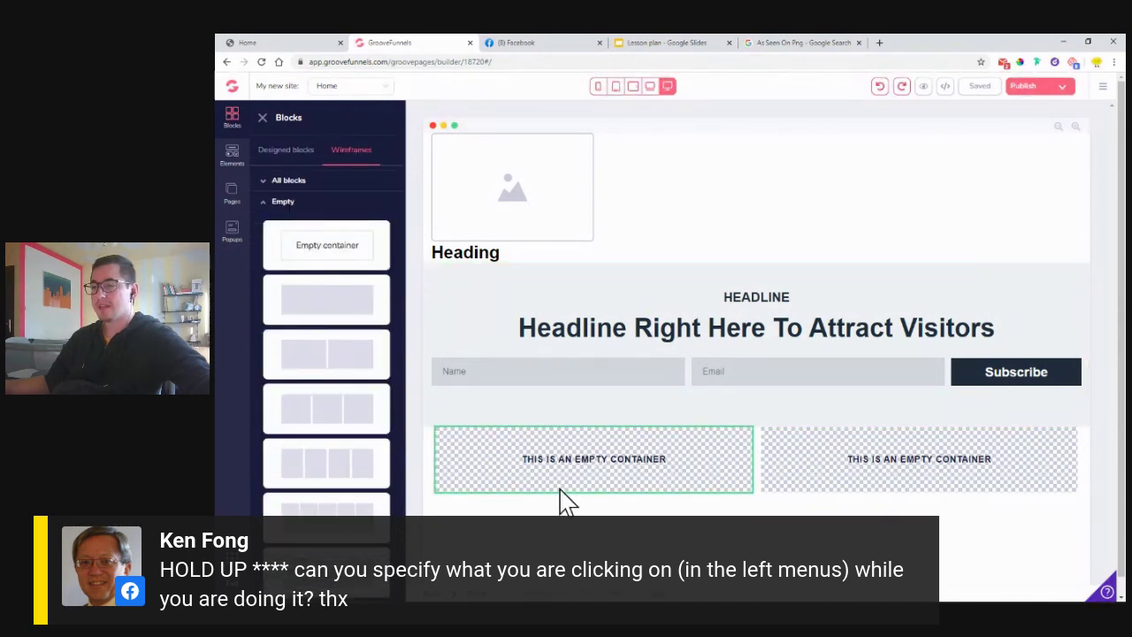
left_click(232, 159)
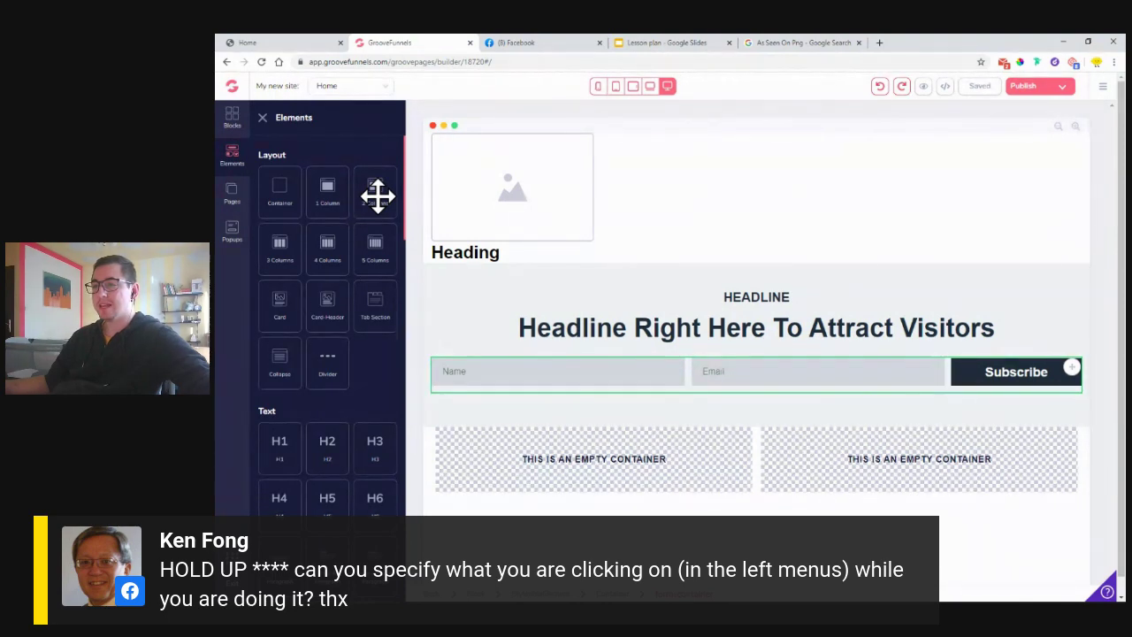
left_click(318, 43)
scroll(449, 305, "down", 3)
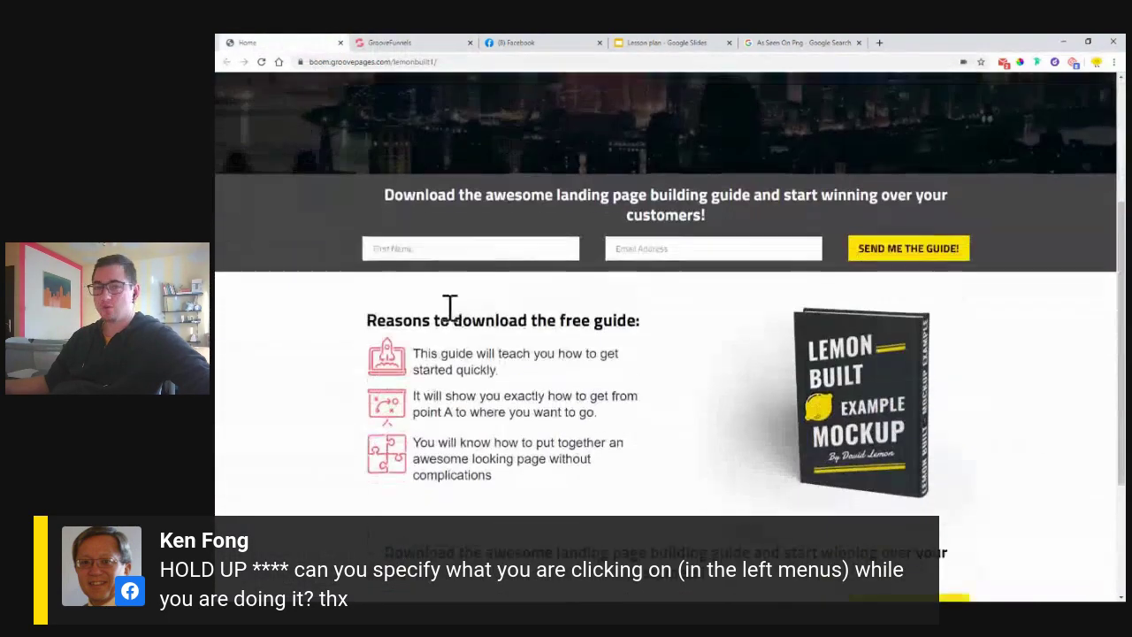
- Compare the guide section of the reference page with the two-column layout of empty containers in the GroovePages builder
scroll(450, 305, "down", 2)
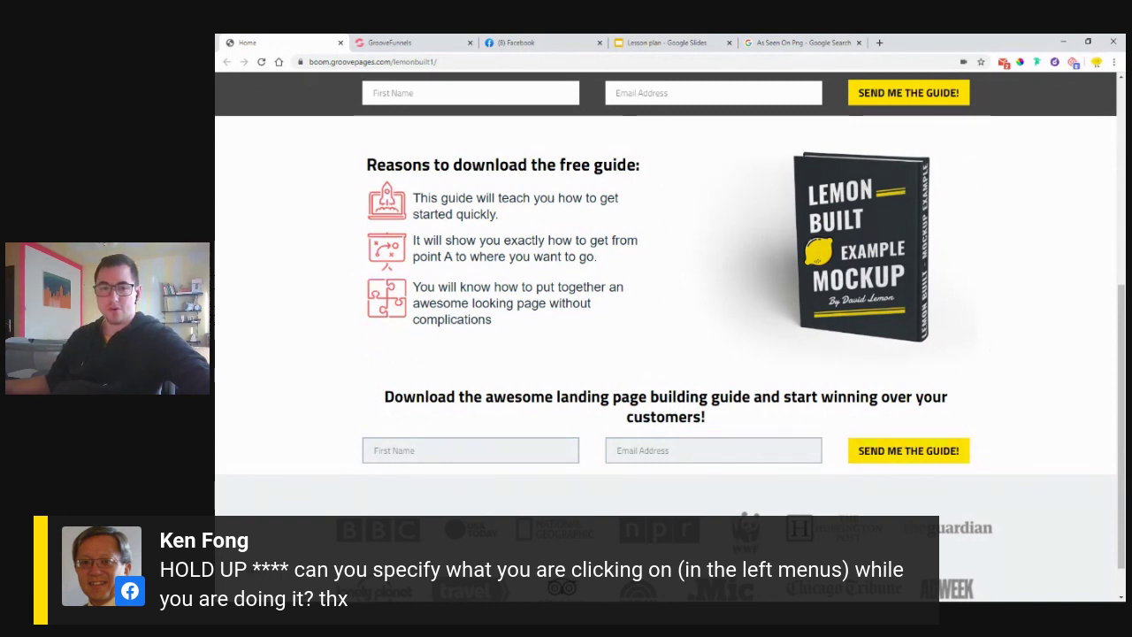
left_click(442, 43)
left_click(456, 461)
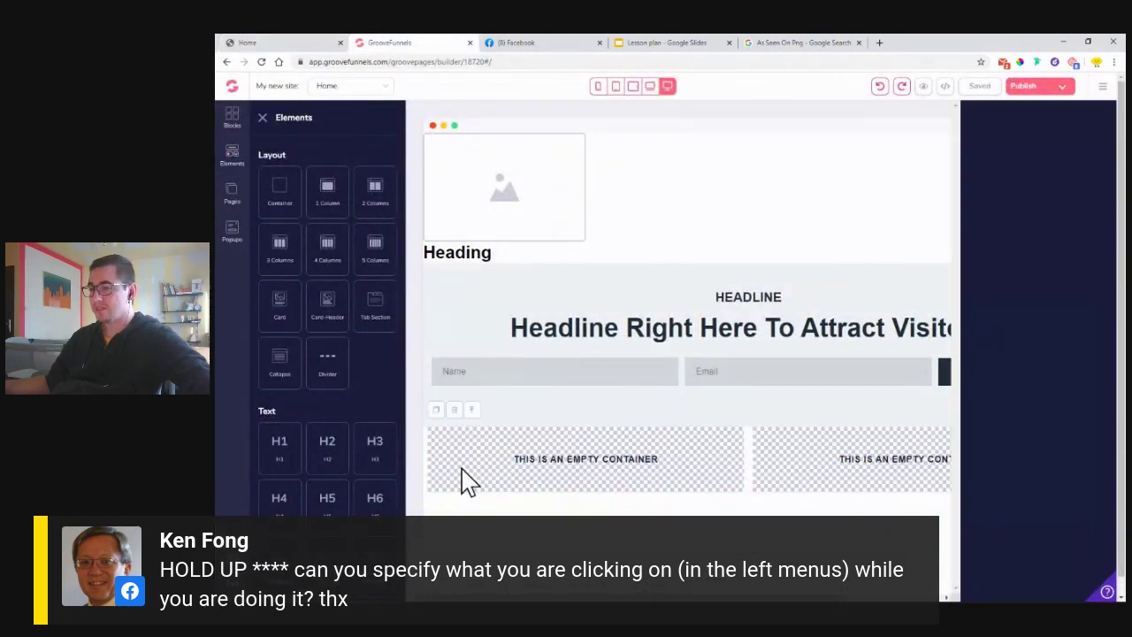
left_click(758, 480)
left_click(380, 487)
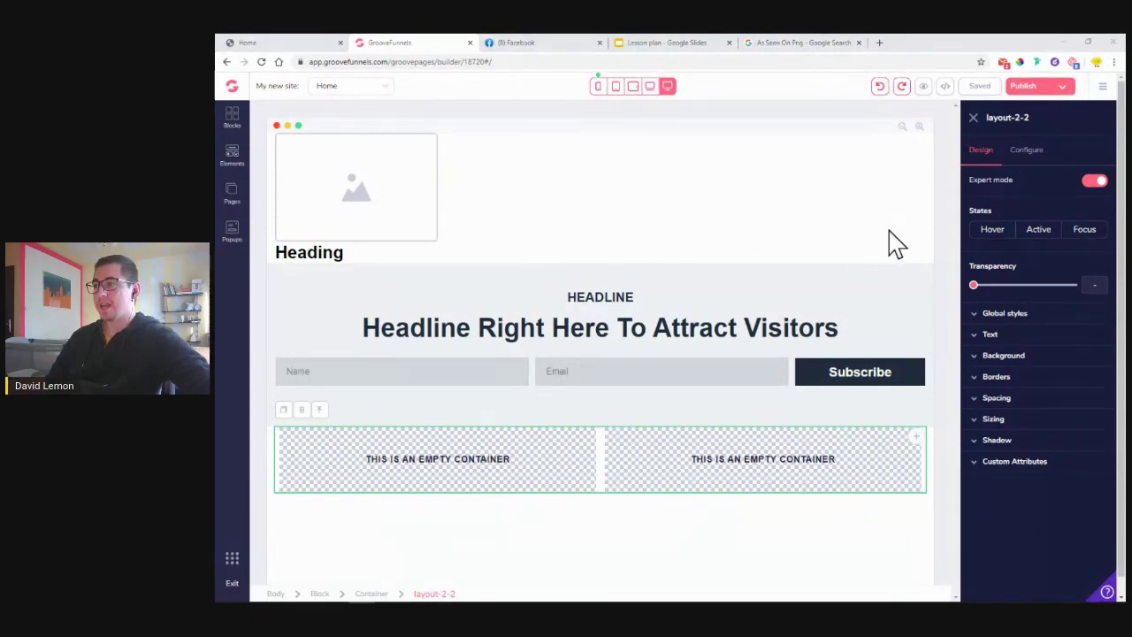
- Start choosing a background image for the page's top block and search the free stock photos for "city"
left_click(839, 200)
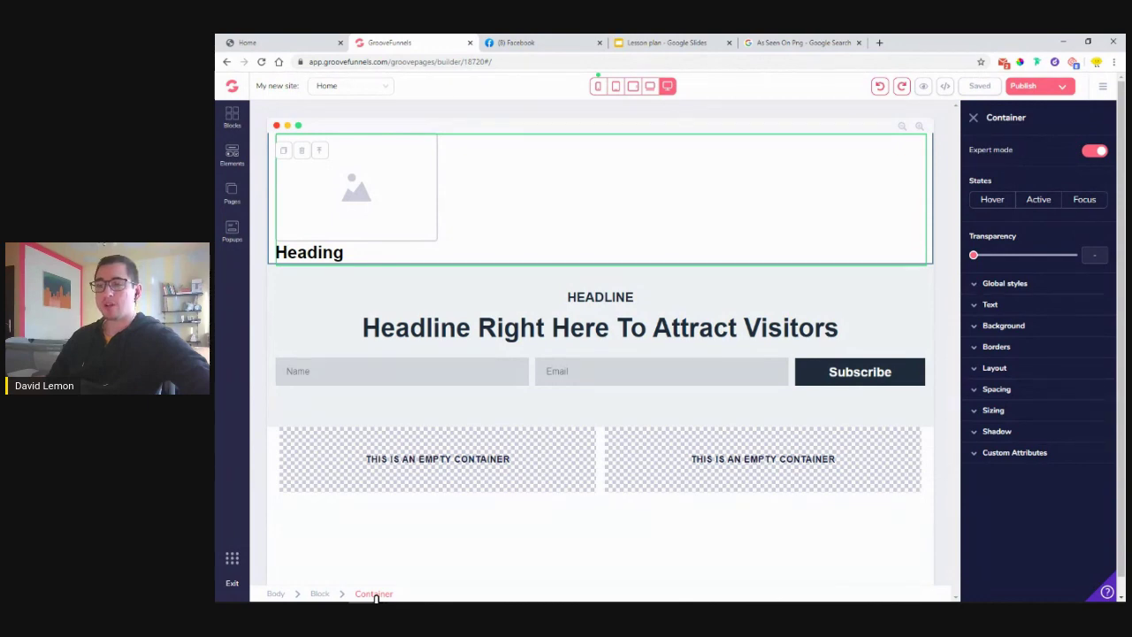
left_click(319, 596)
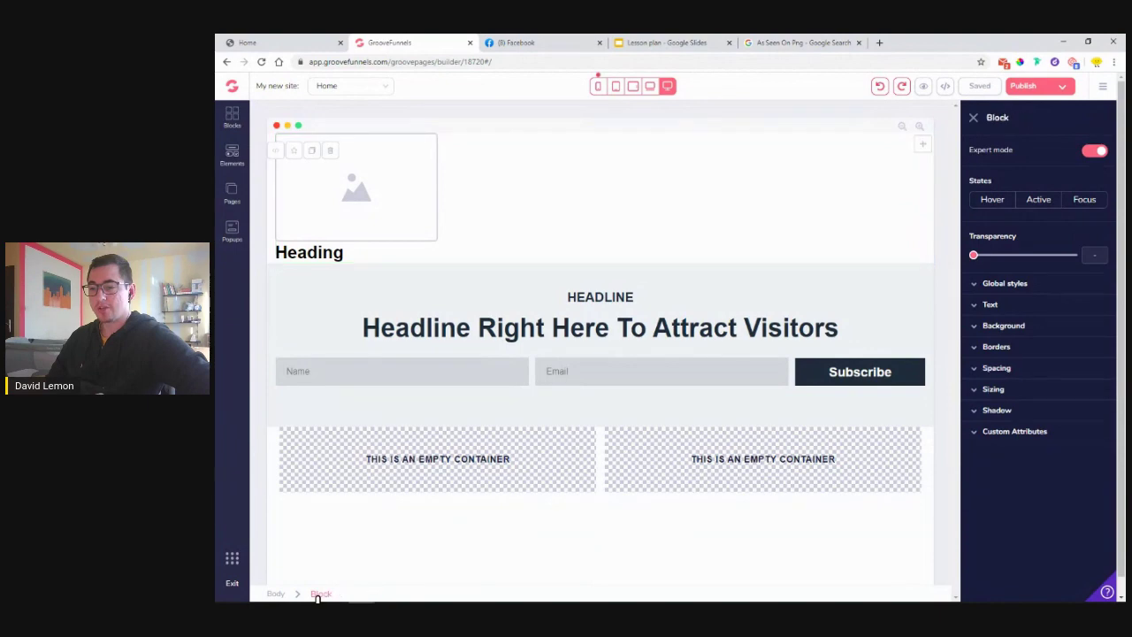
left_click(1022, 327)
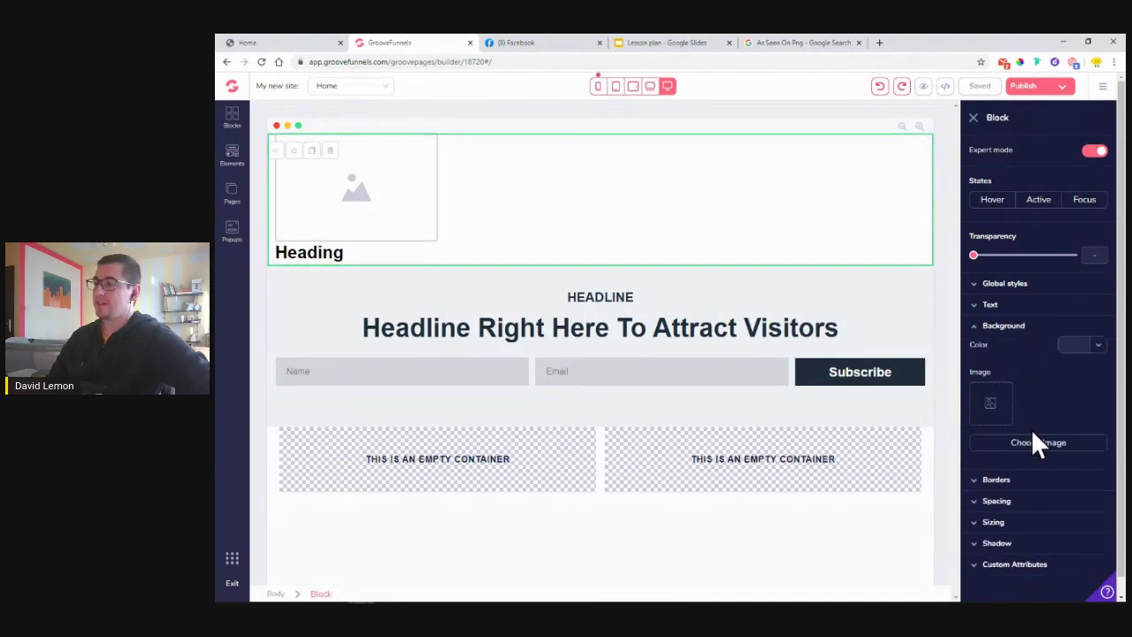
left_click(1035, 447)
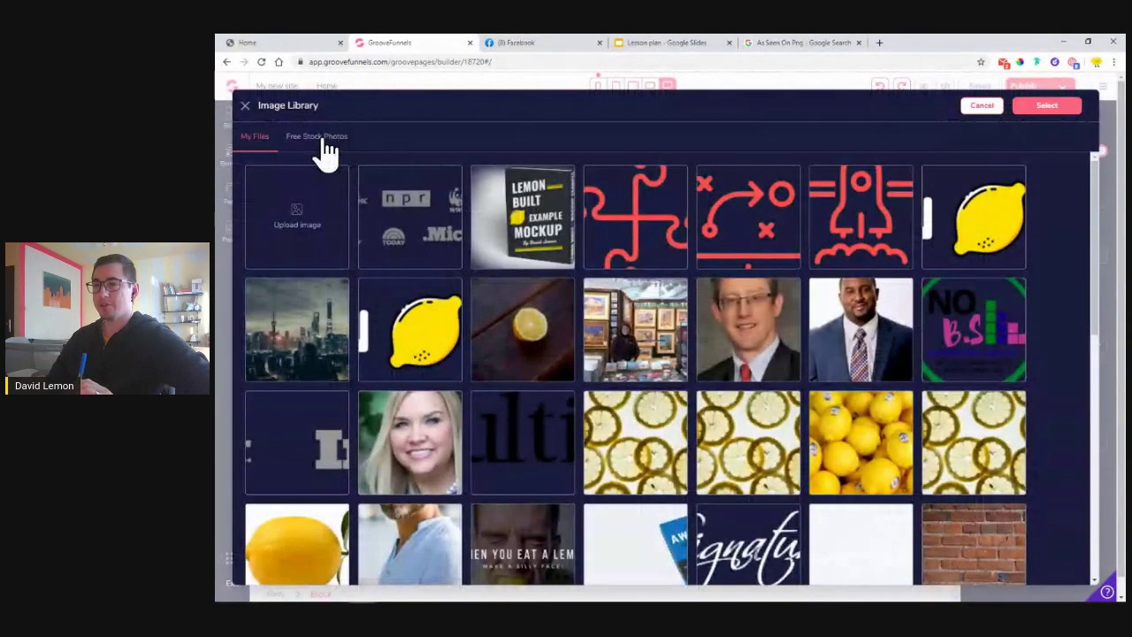
left_click(324, 141)
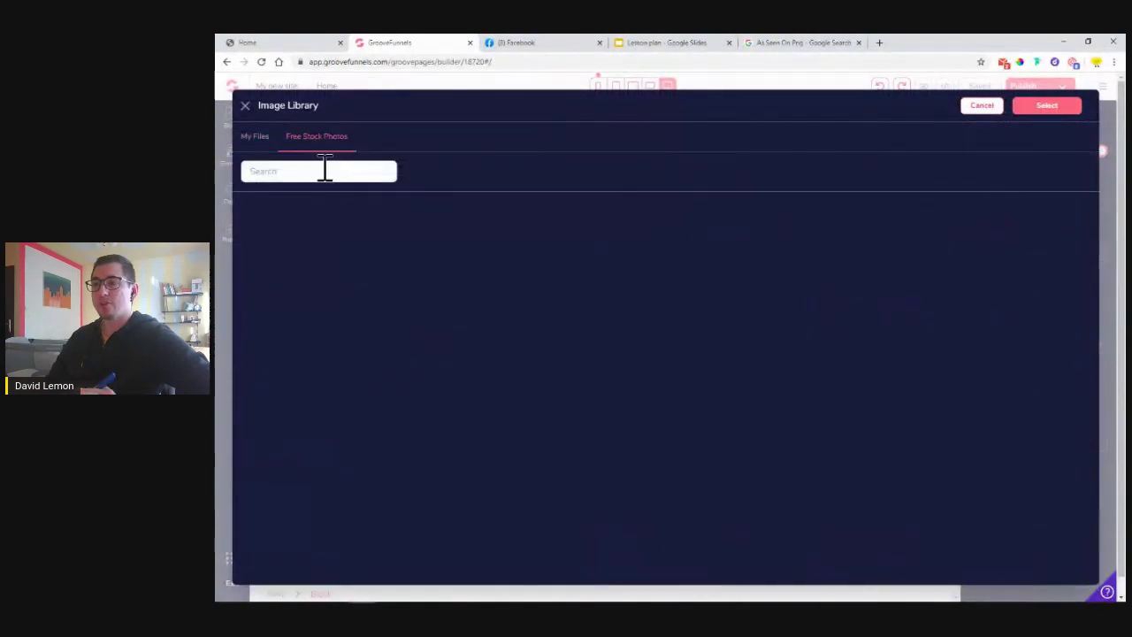
left_click(324, 171)
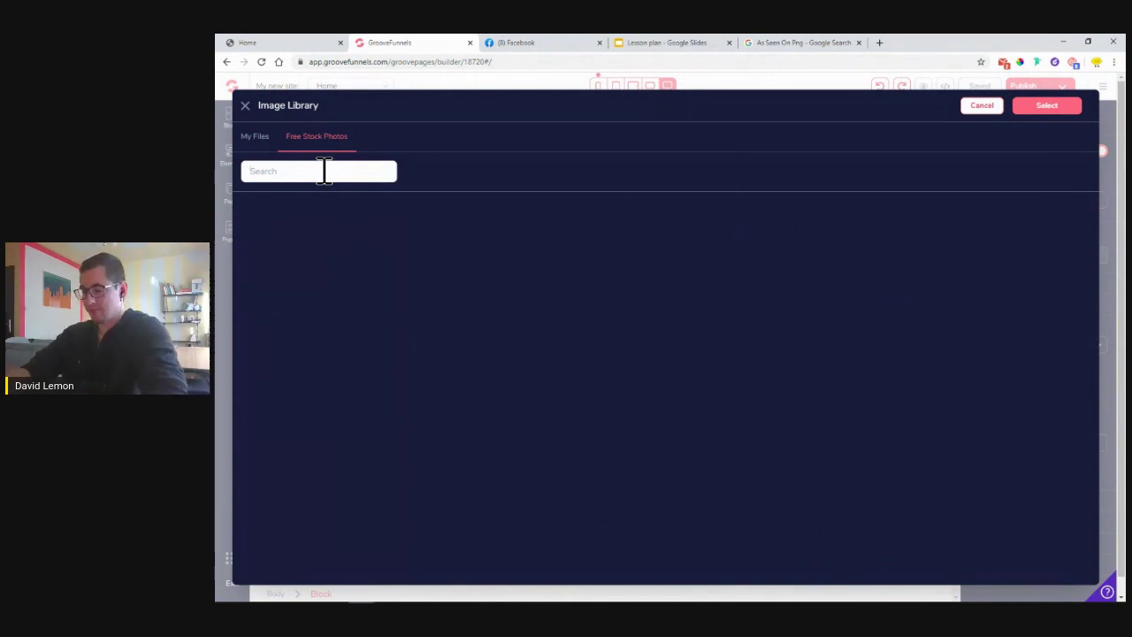
type("city")
key("Return")
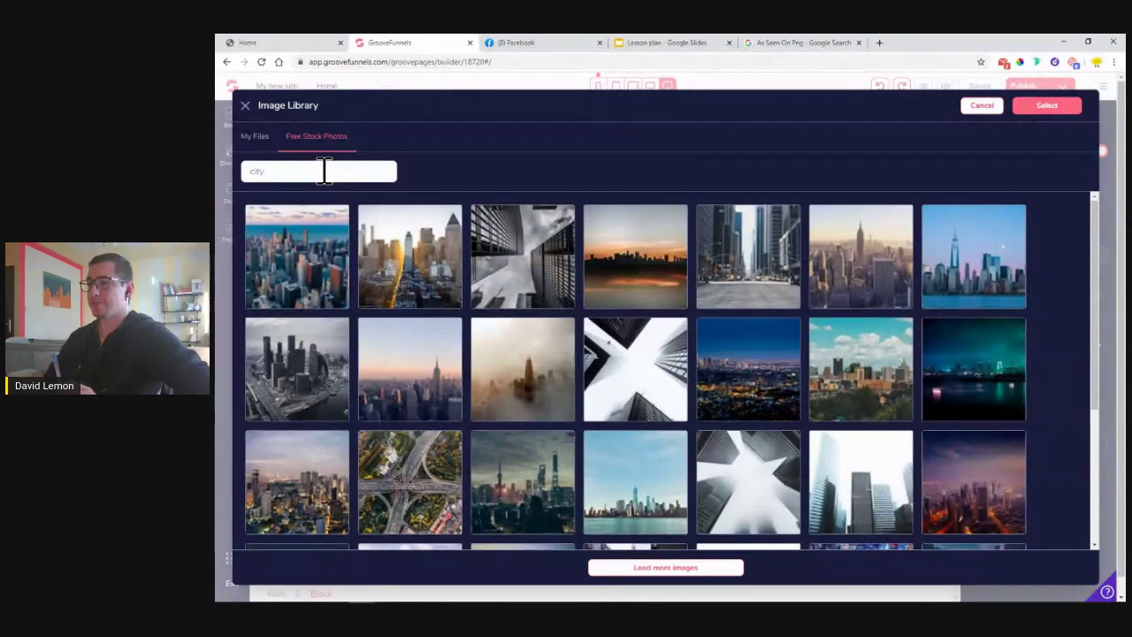
- Pick the night skyline photo reflected in water, enter a width of 1080 with fixed aspect ratio, and apply it as the block background
scroll(708, 275, "down", 3)
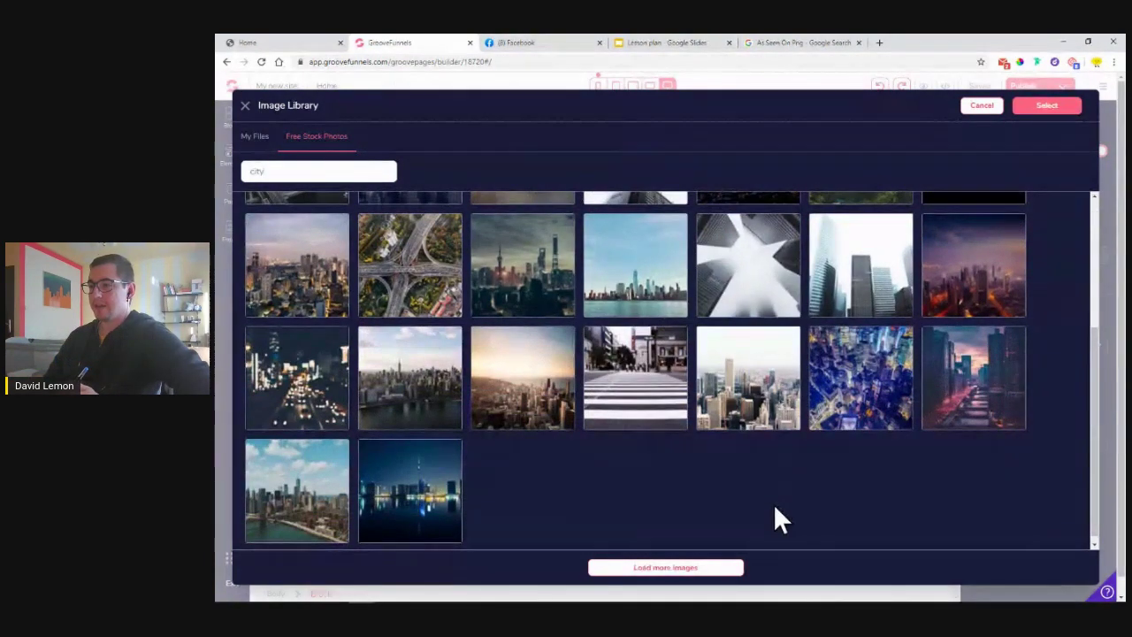
left_click(428, 489)
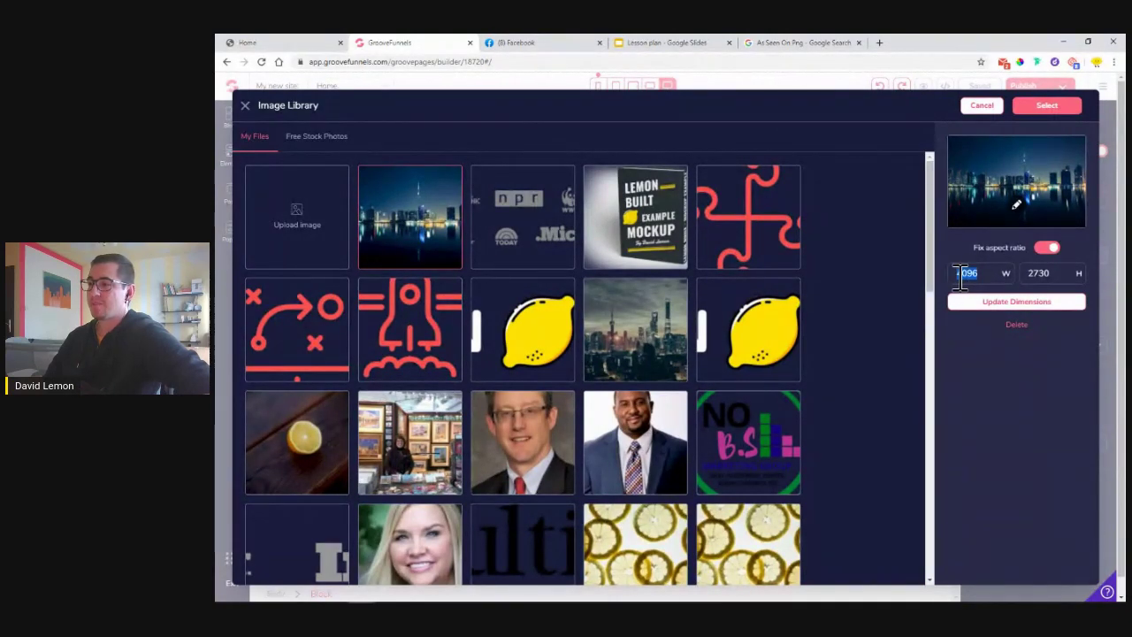
type("1080")
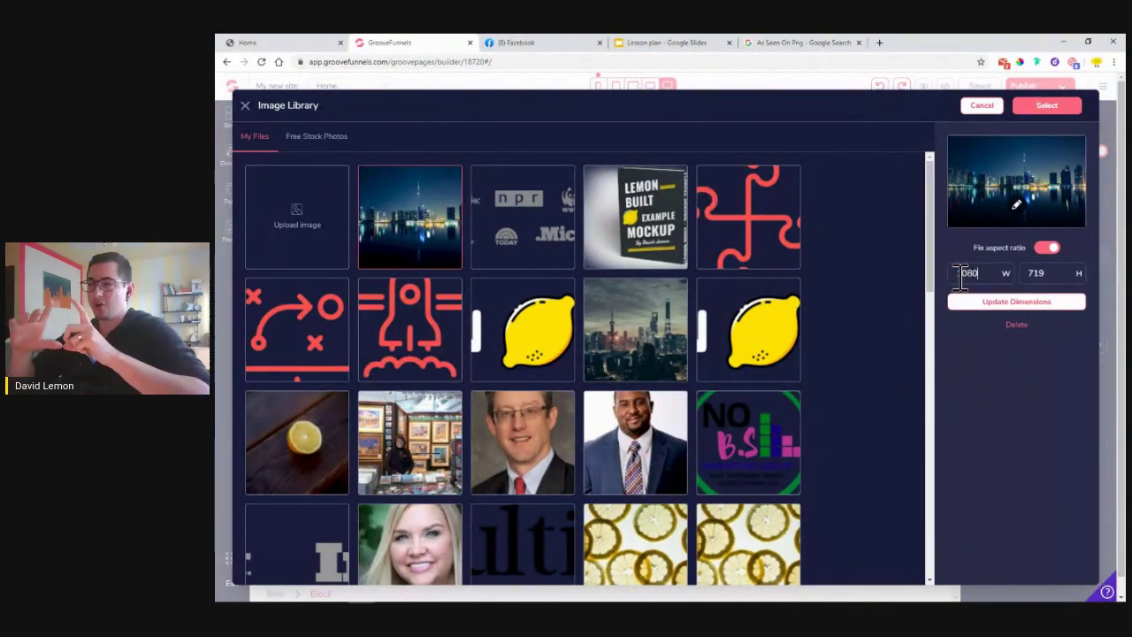
left_click(1037, 107)
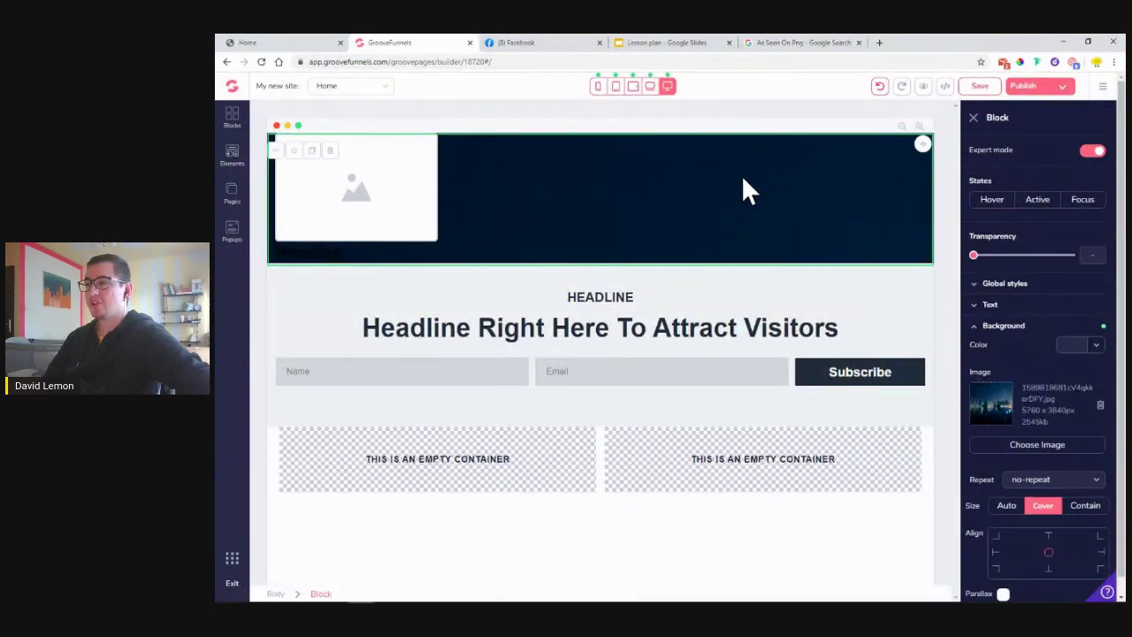
- Set the top block's background image to Cover size with centred alignment
scroll(1098, 266, "down", 1)
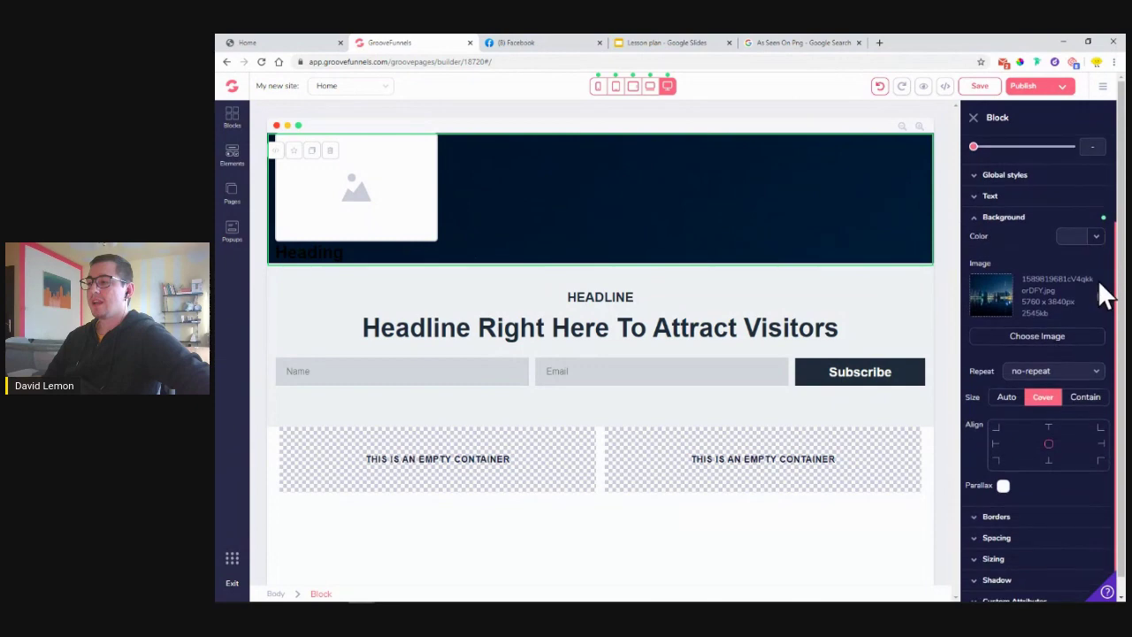
left_click(1047, 400)
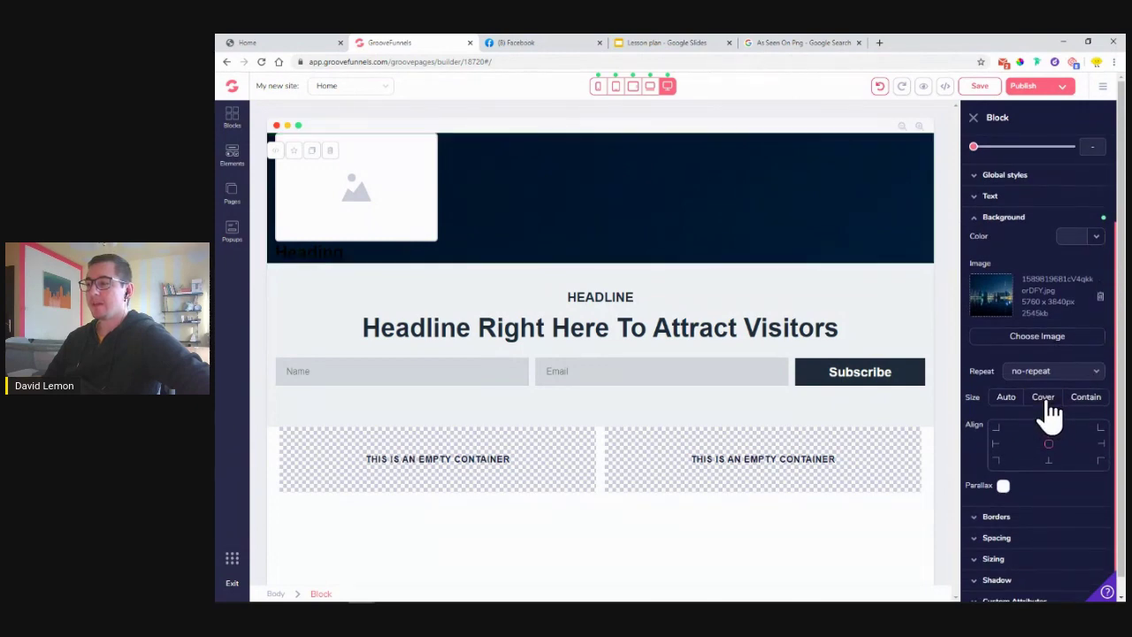
left_click(1049, 402)
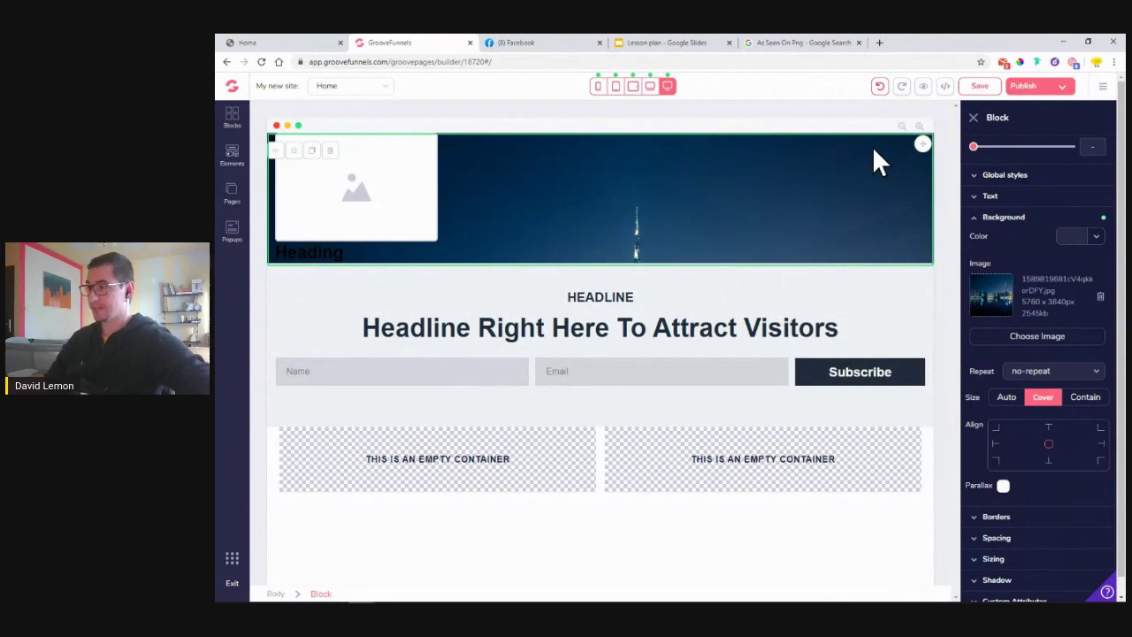
left_click(1051, 447)
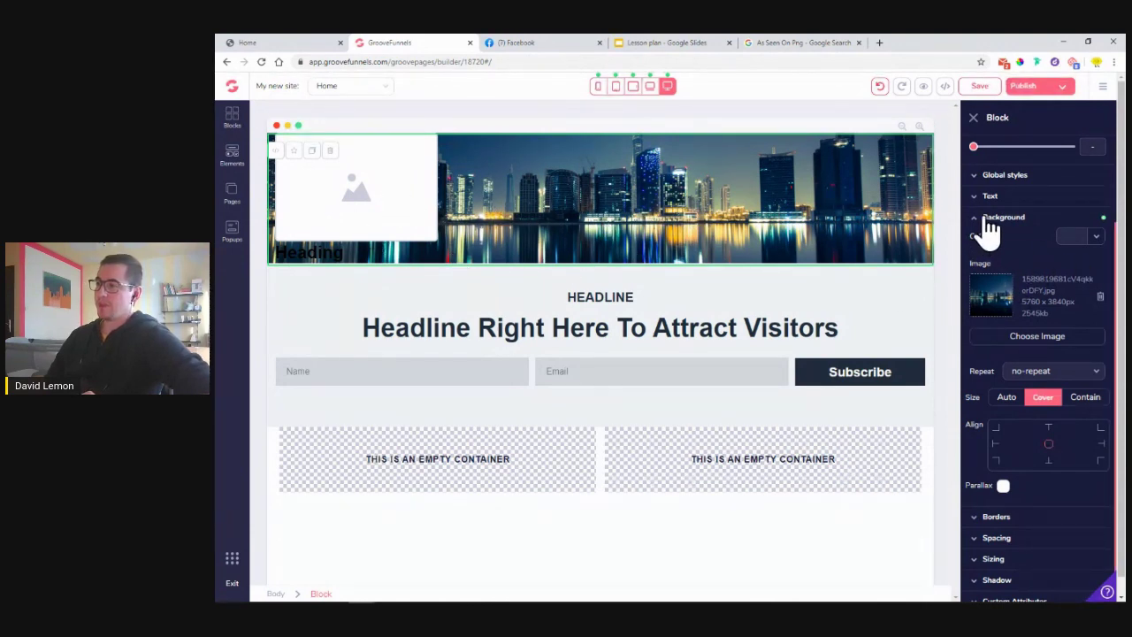
- Darken the top block's background image with a black background color at 40% transparency
left_click(1095, 237)
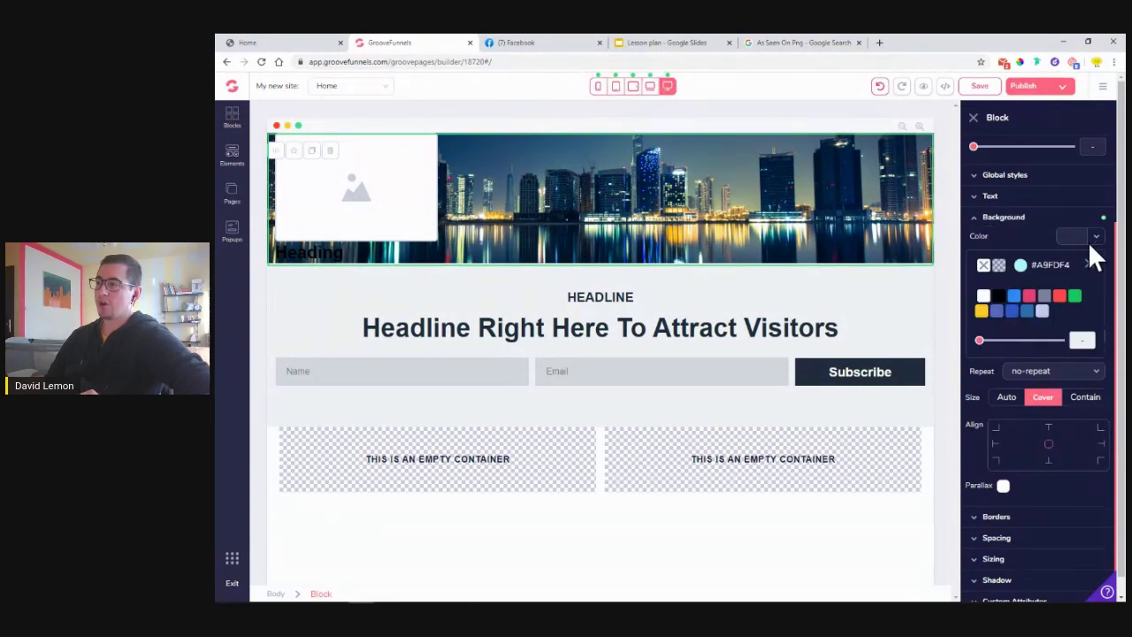
left_click(999, 297)
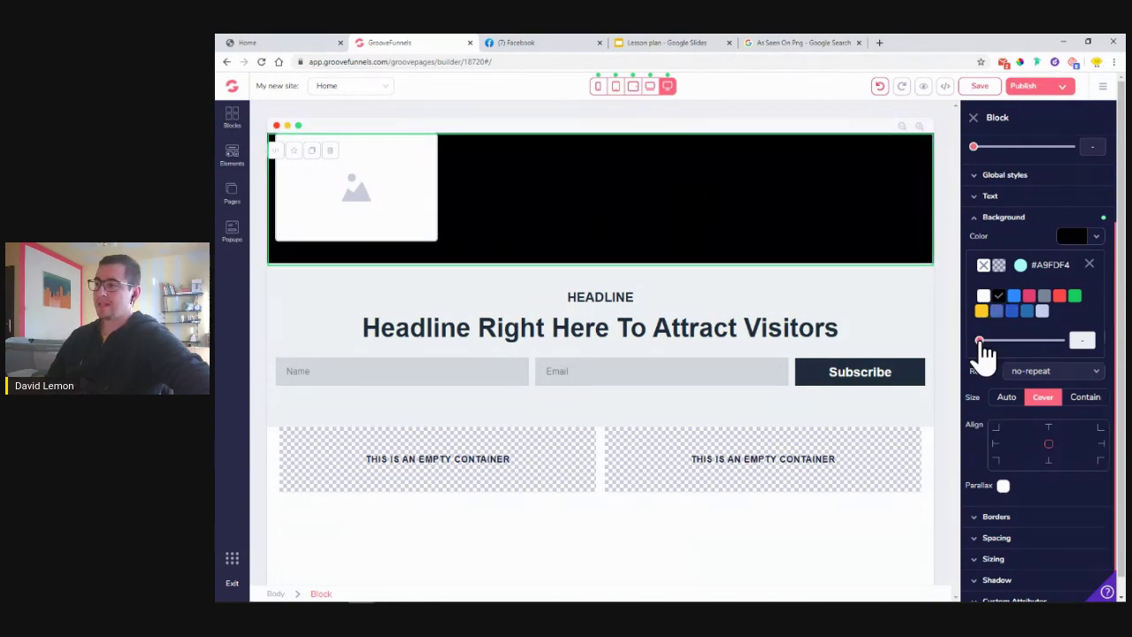
left_click_drag(979, 342, 1016, 341)
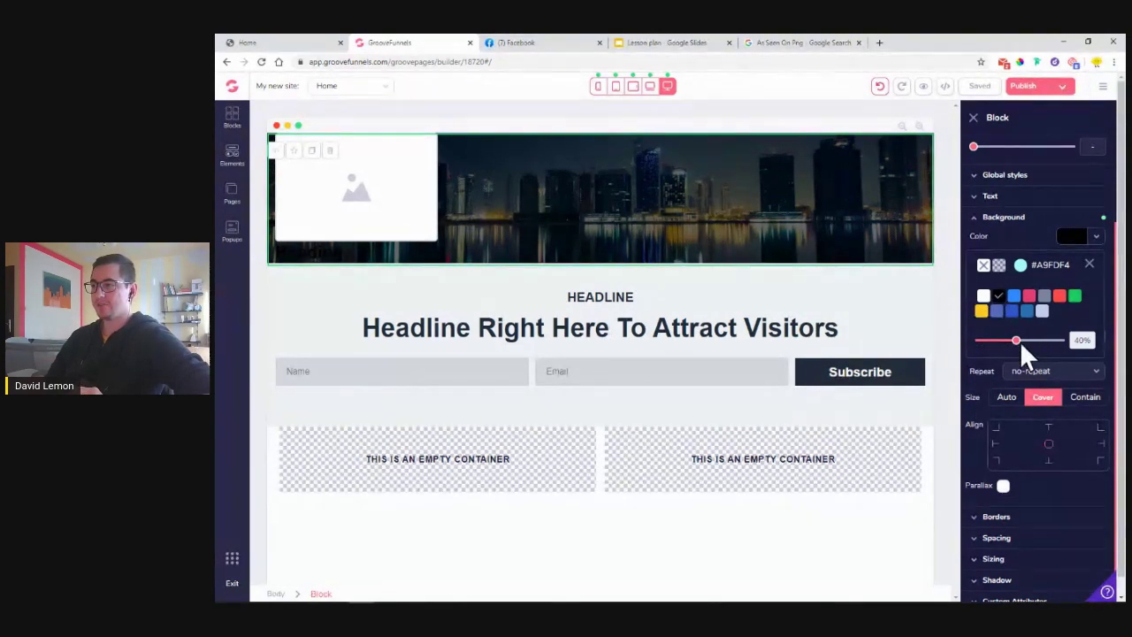
left_click_drag(1022, 352, 1017, 351)
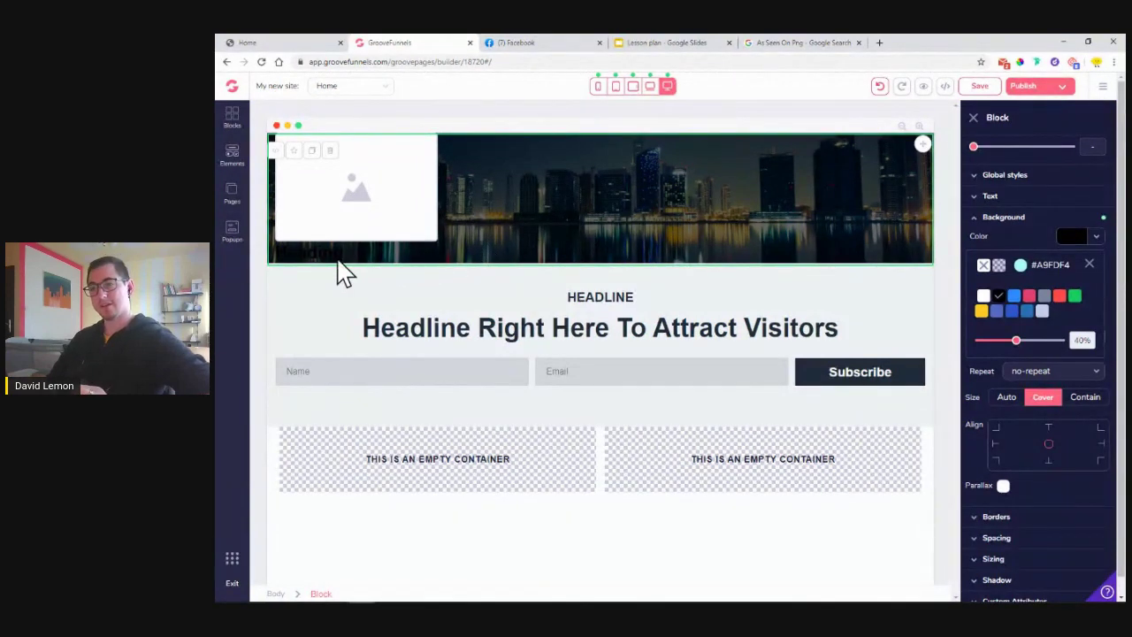
- Replace the Heading placeholder with "LOOKING TO BUILD AWESOME LANDING PAGES LIKE THIS ONE?" copied from the reference page's headline
double_click(308, 256)
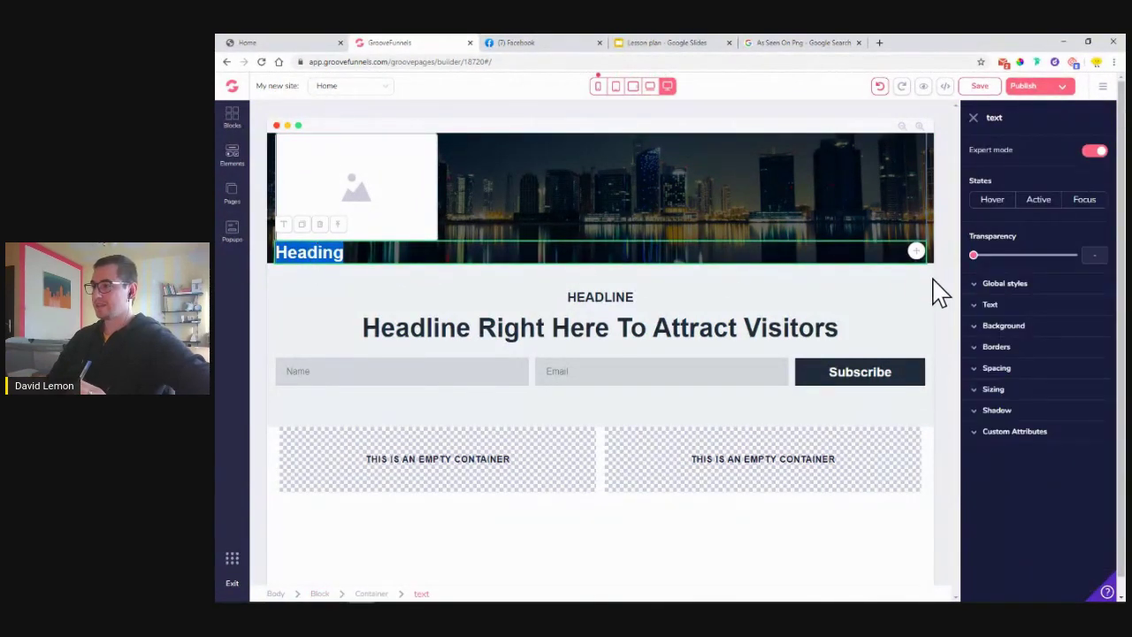
left_click(296, 44)
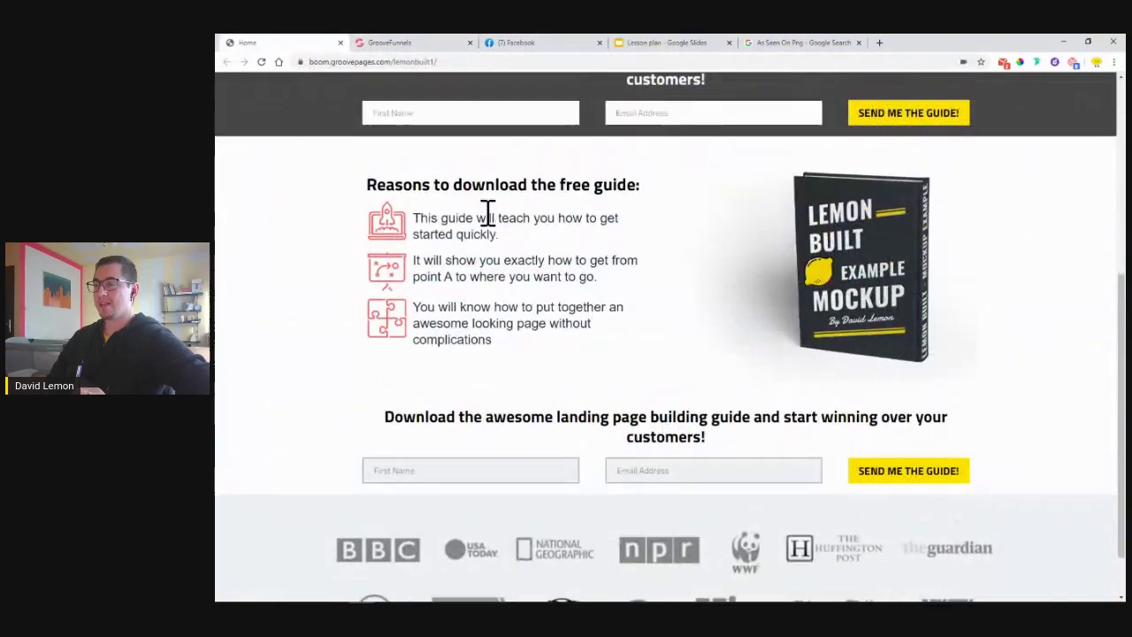
scroll(488, 215, "up", 5)
right_click(481, 225)
left_click(482, 230)
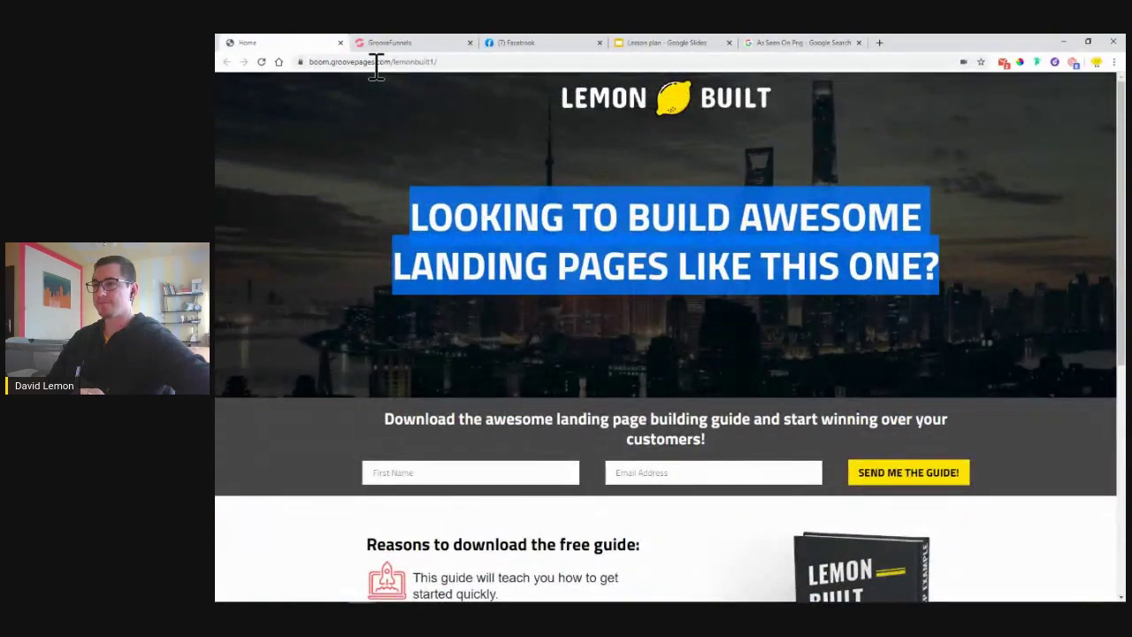
left_click(404, 43)
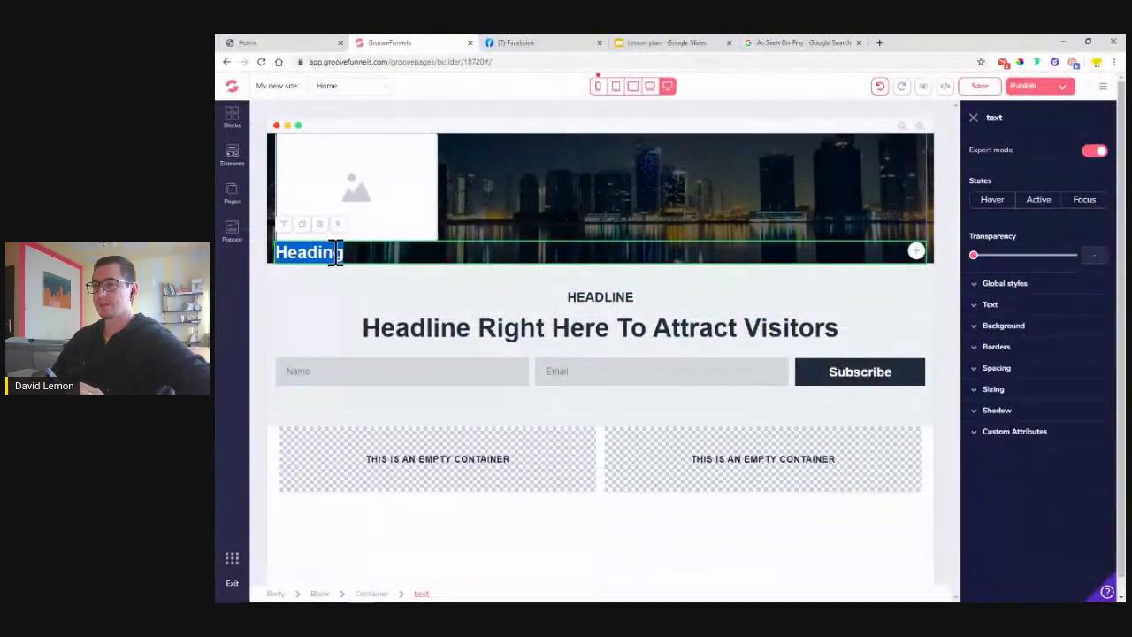
left_click(284, 228)
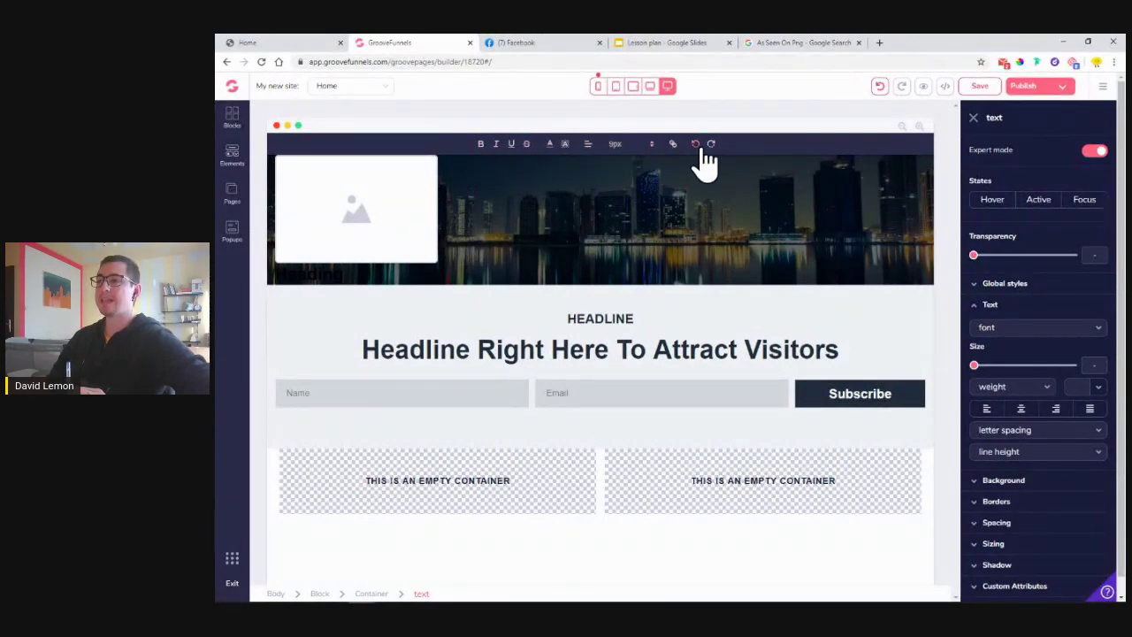
left_click_drag(278, 274, 347, 274)
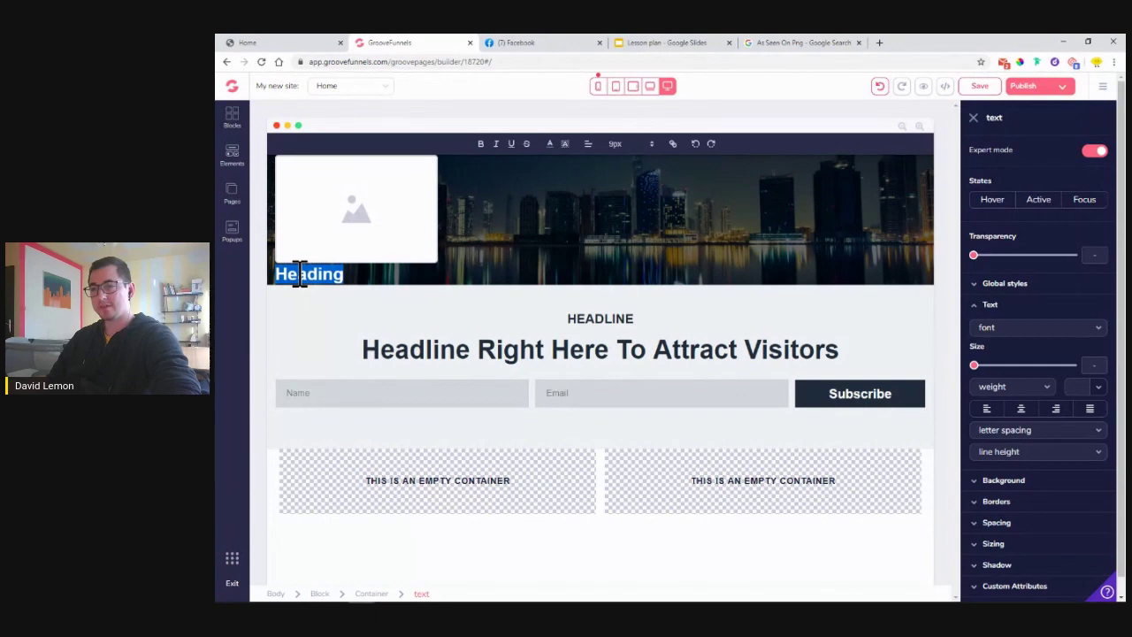
key("ctrl+v")
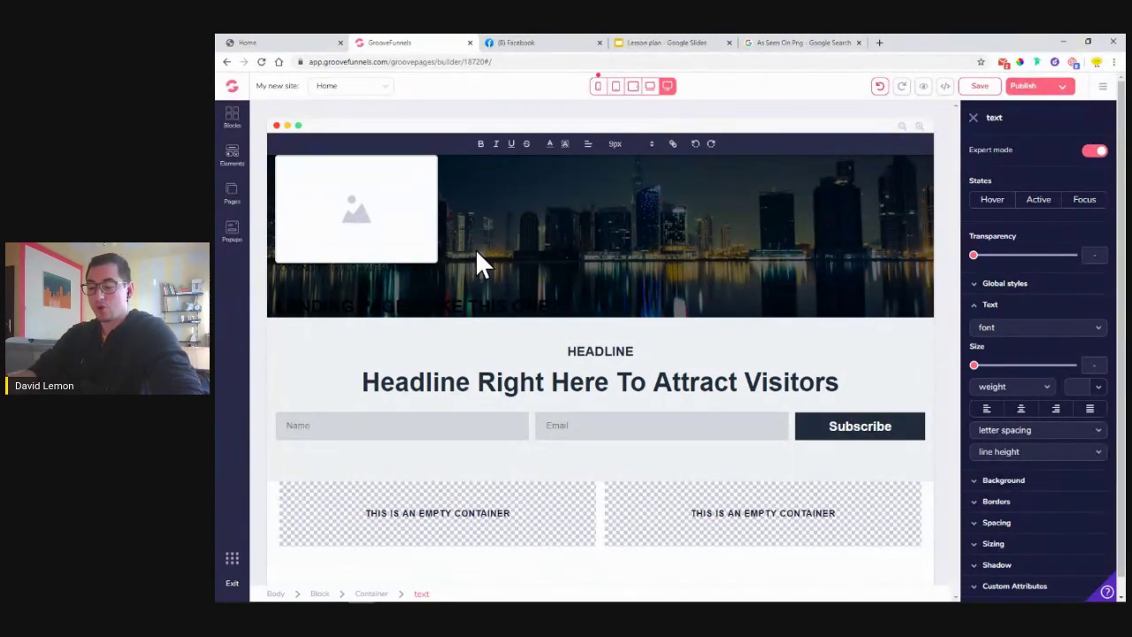
- Color the whole pasted headline white and save the page
key("ctrl+a")
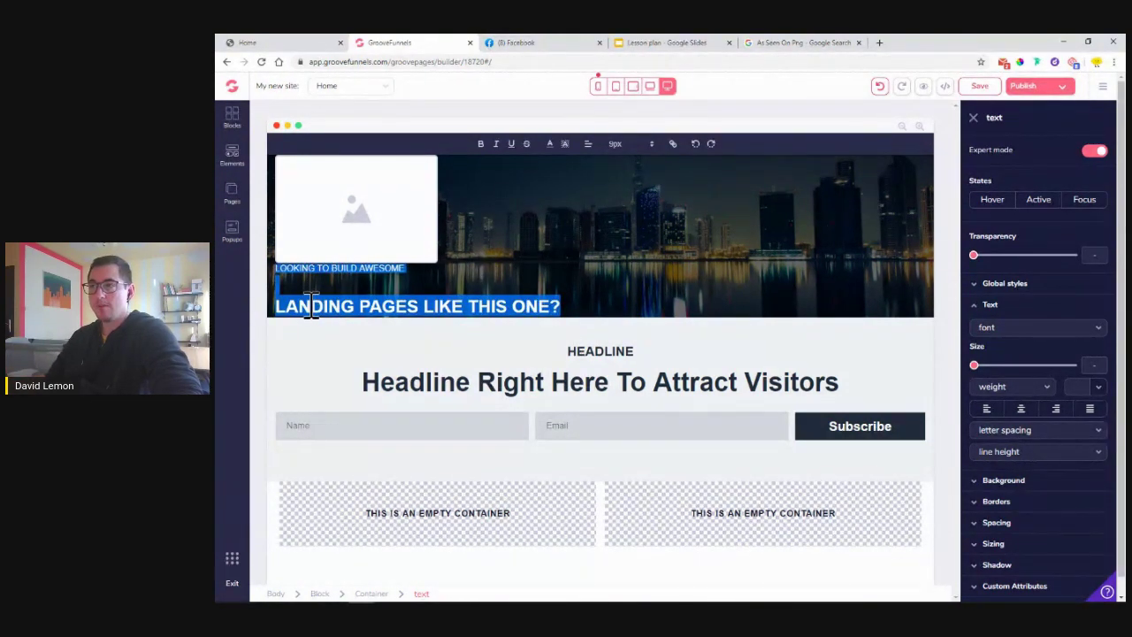
left_click(551, 146)
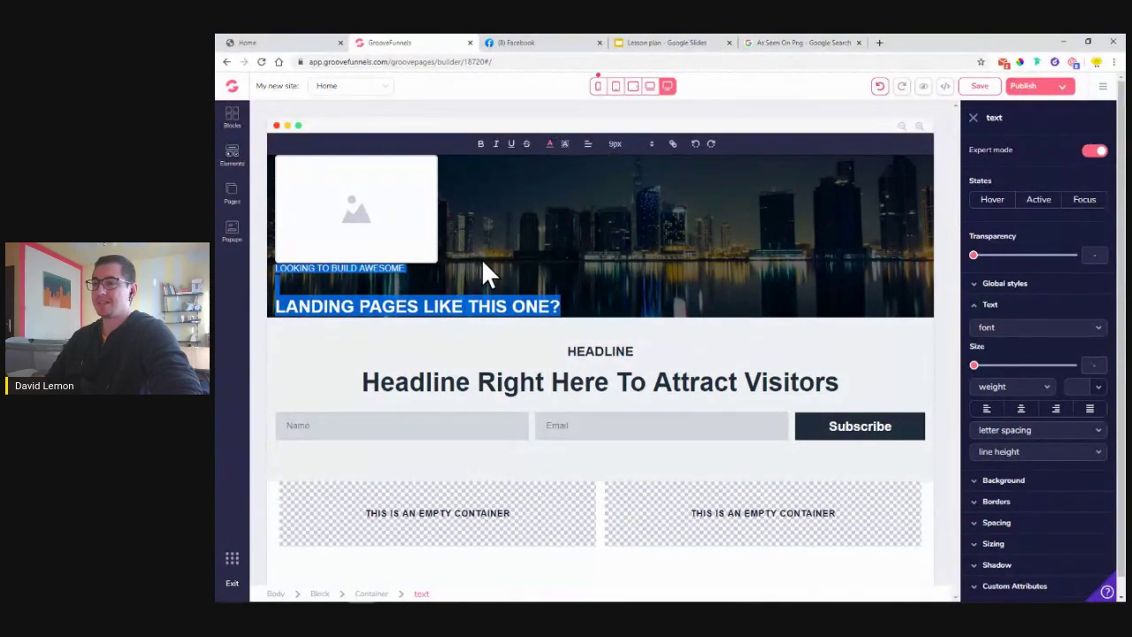
left_click(481, 266)
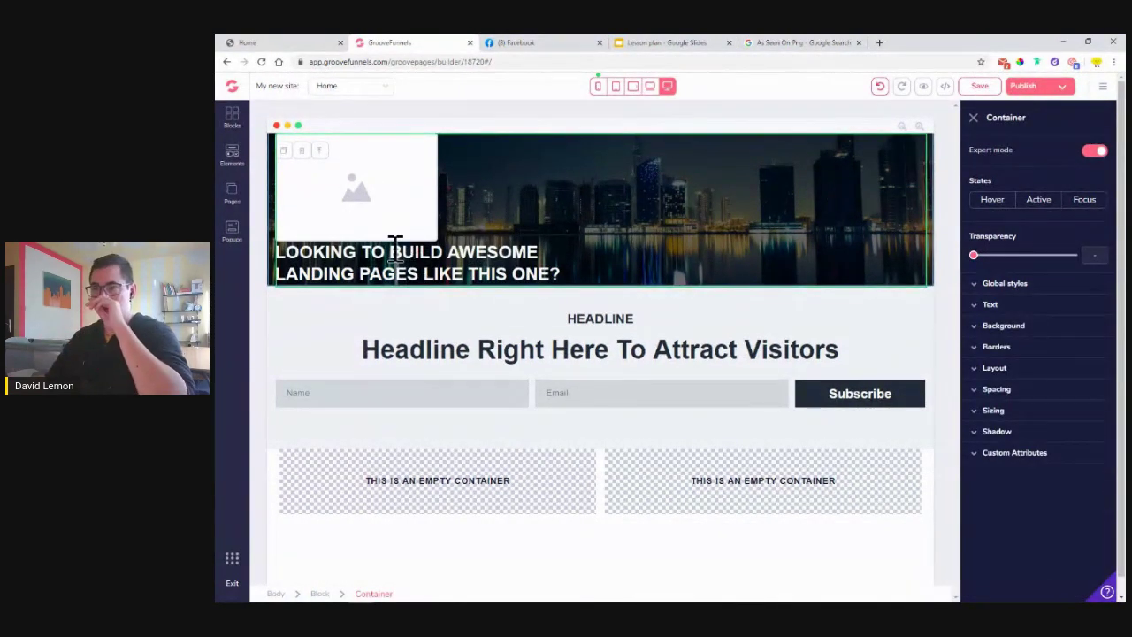
left_click(986, 88)
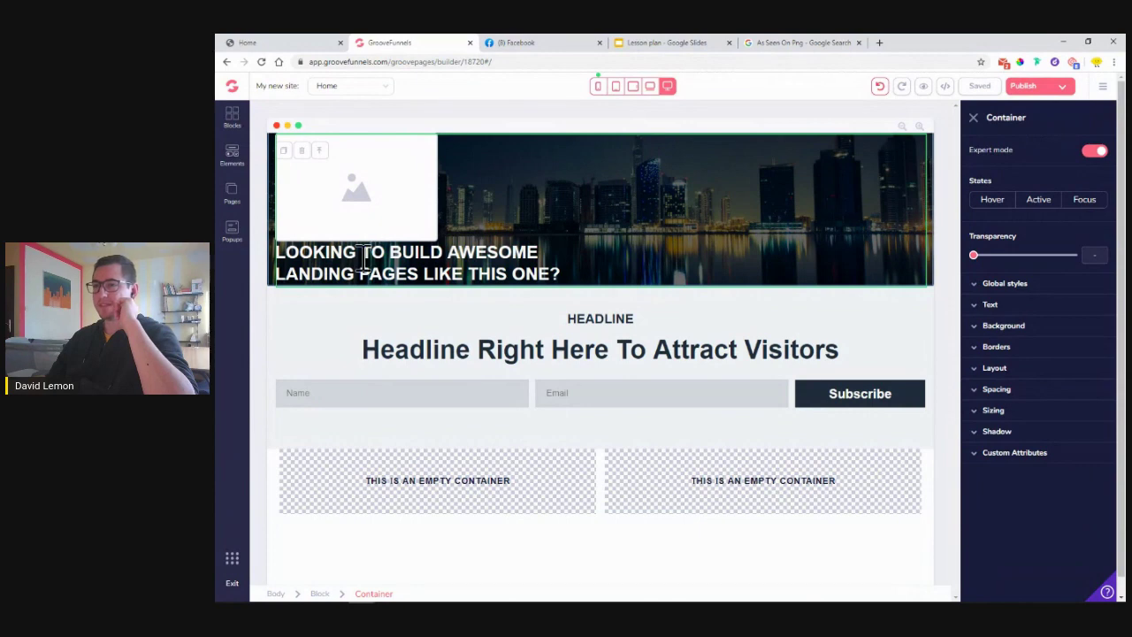
- Set the layout of the container holding the logo image and headline in the top block to vertical direction with centred secondary alignment
left_click(365, 256)
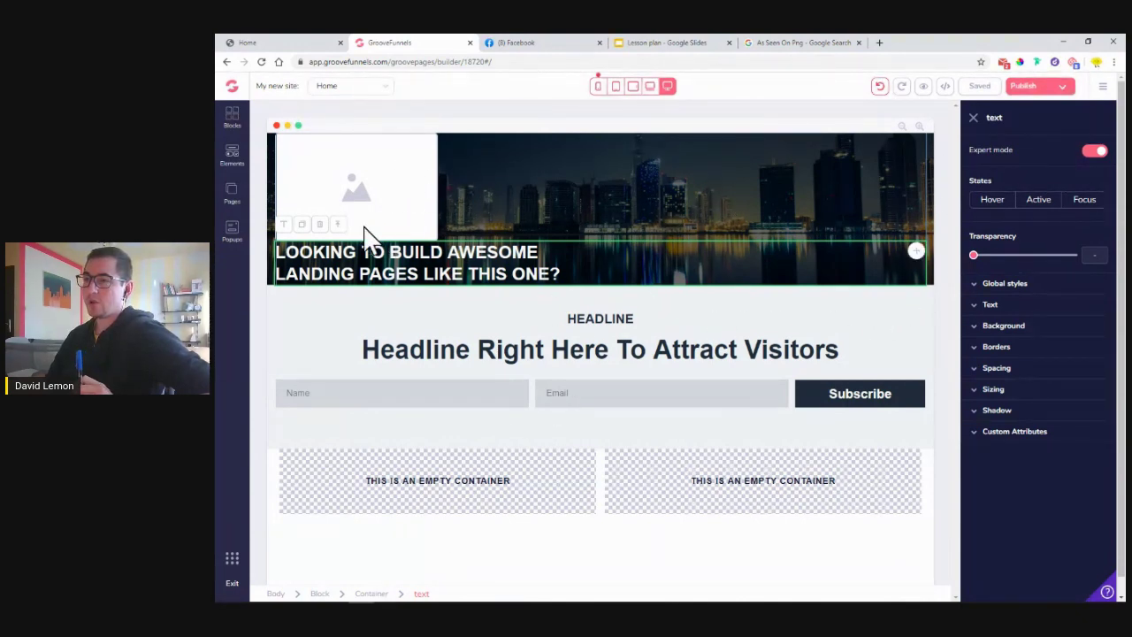
left_click(372, 594)
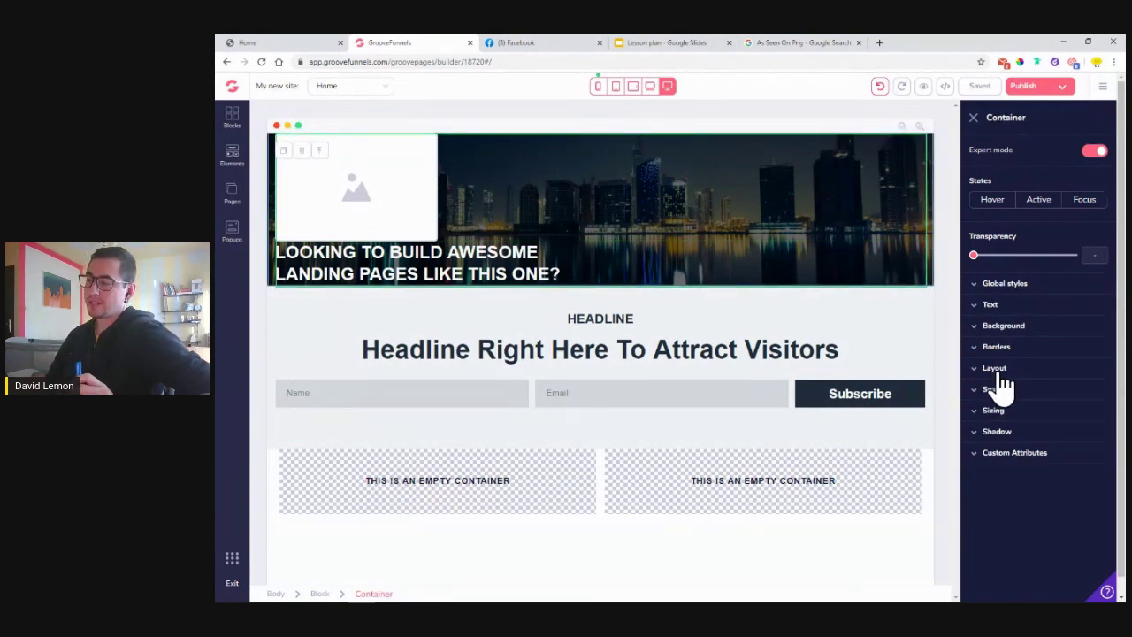
left_click(399, 217)
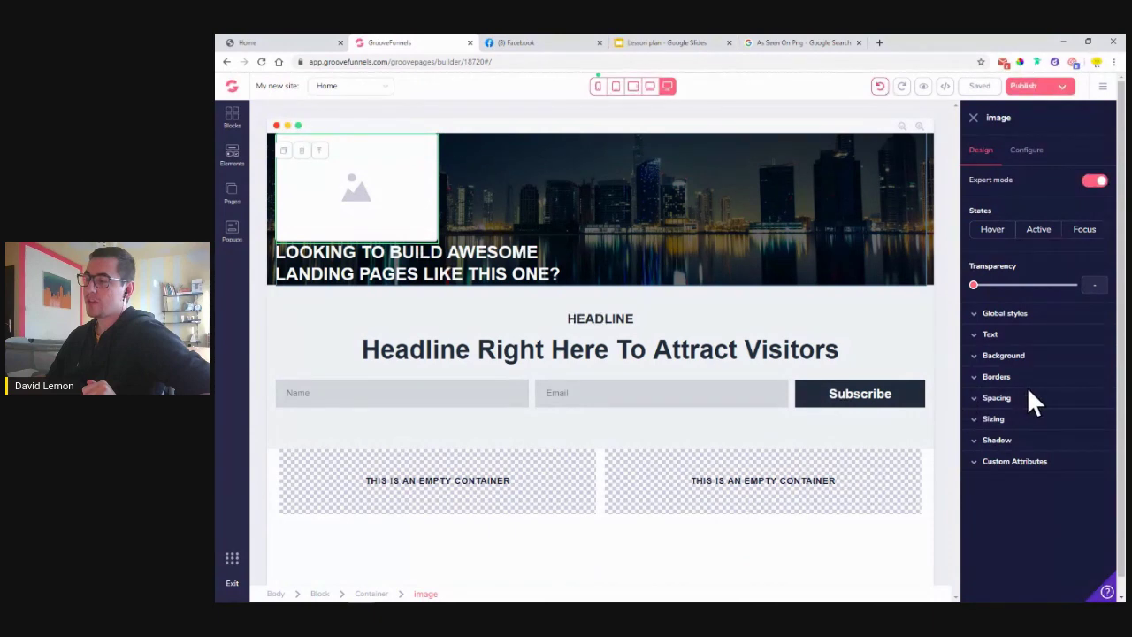
left_click(324, 152)
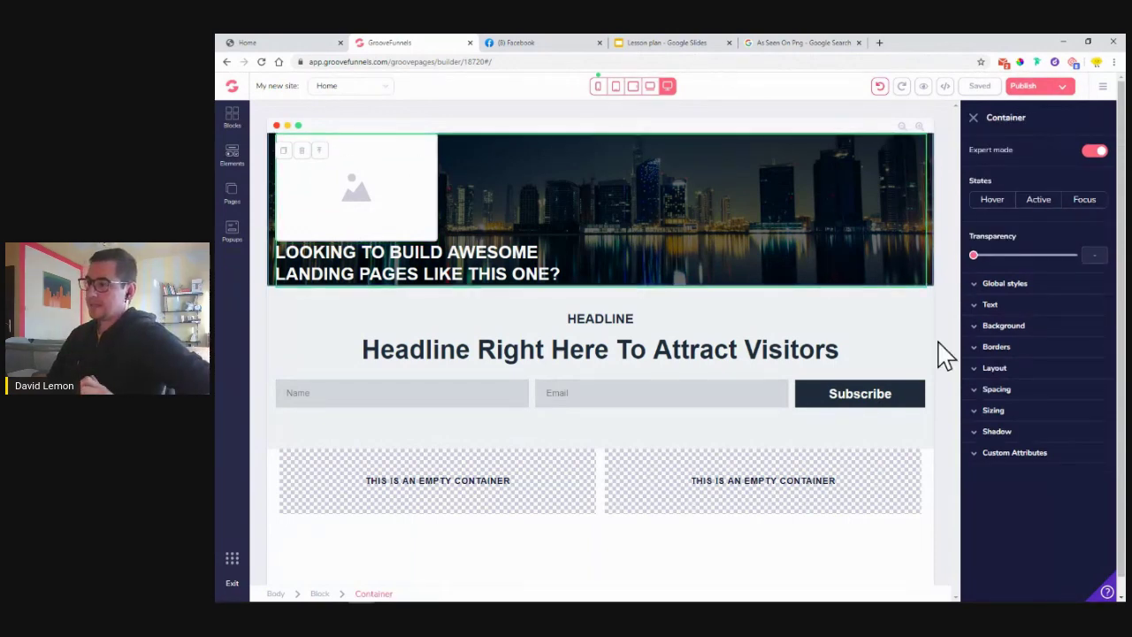
left_click(1017, 376)
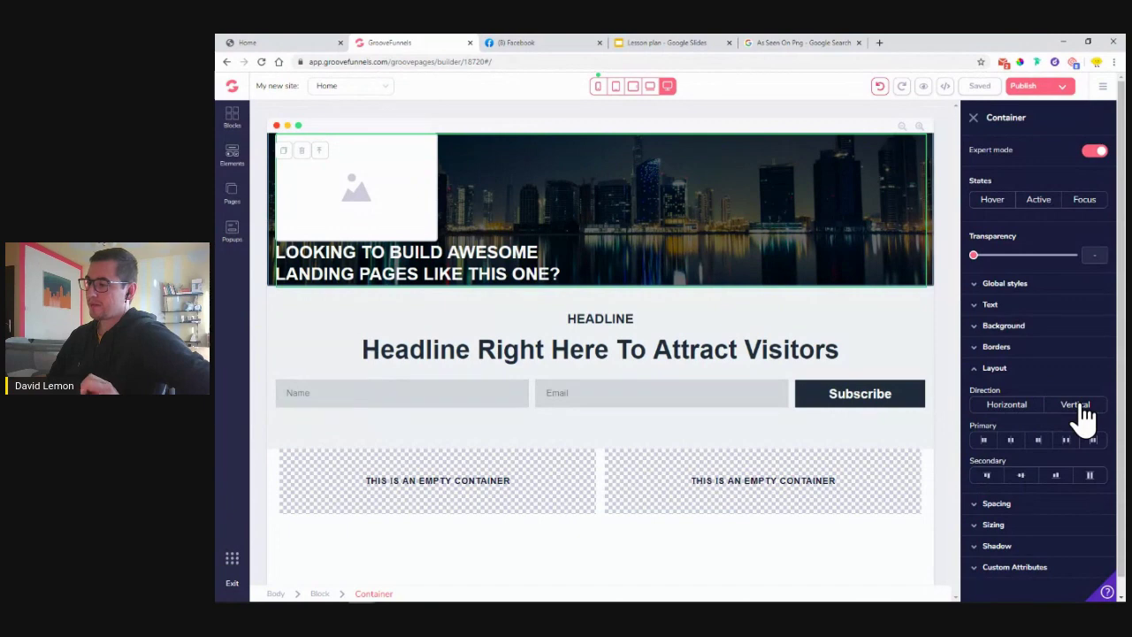
left_click(1081, 405)
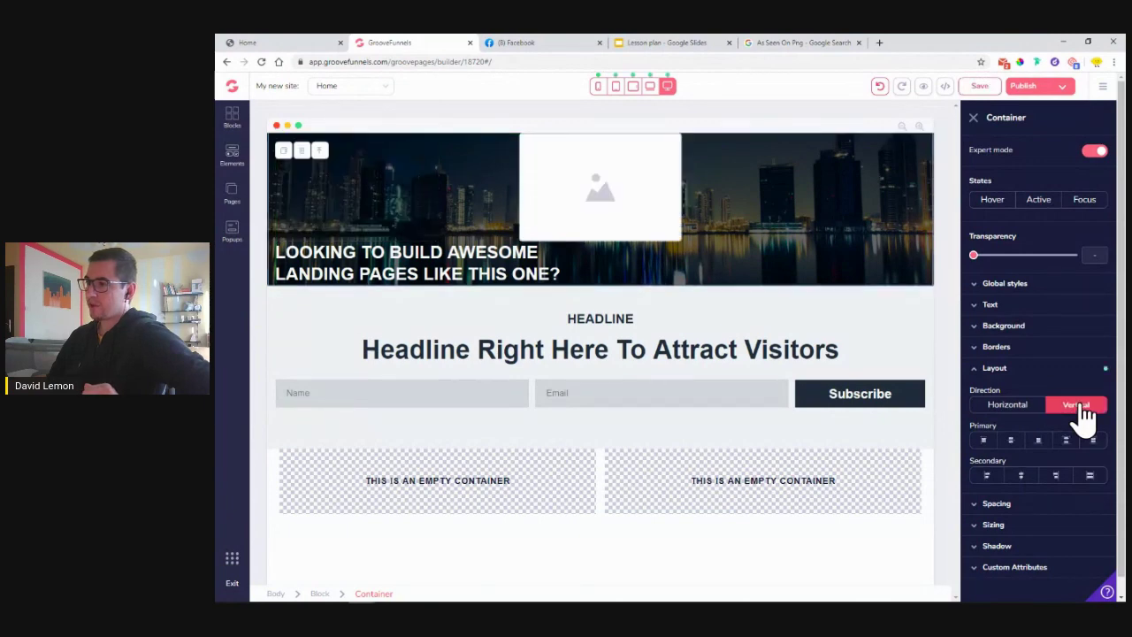
left_click(1022, 477)
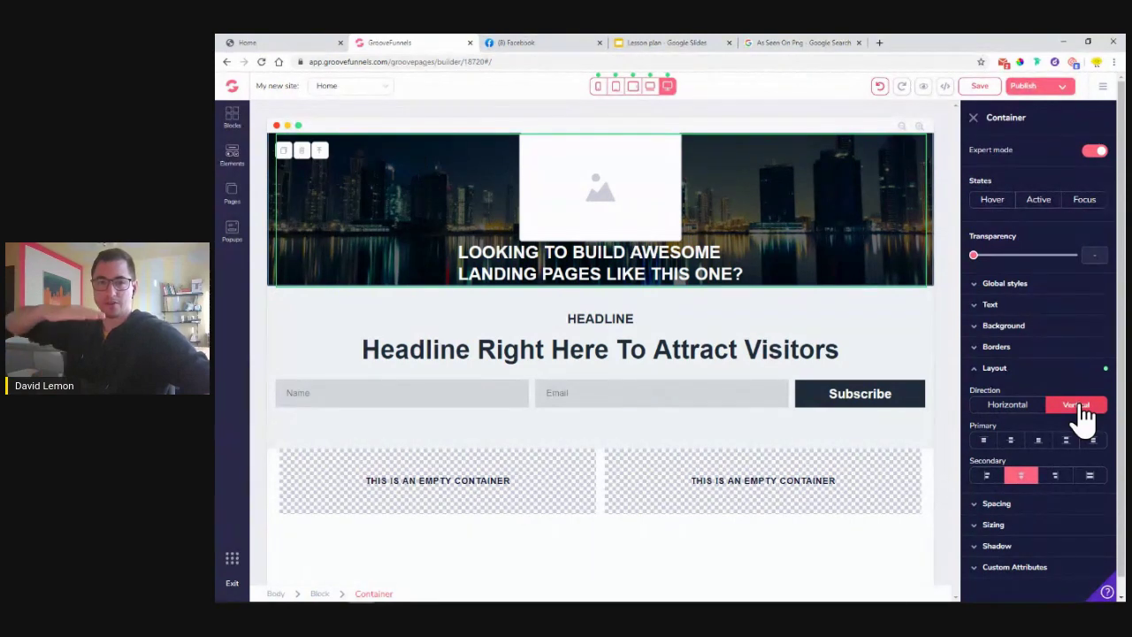
- Try the top container in horizontal direction, first with centred and then with spread-out primary alignment
left_click(994, 409)
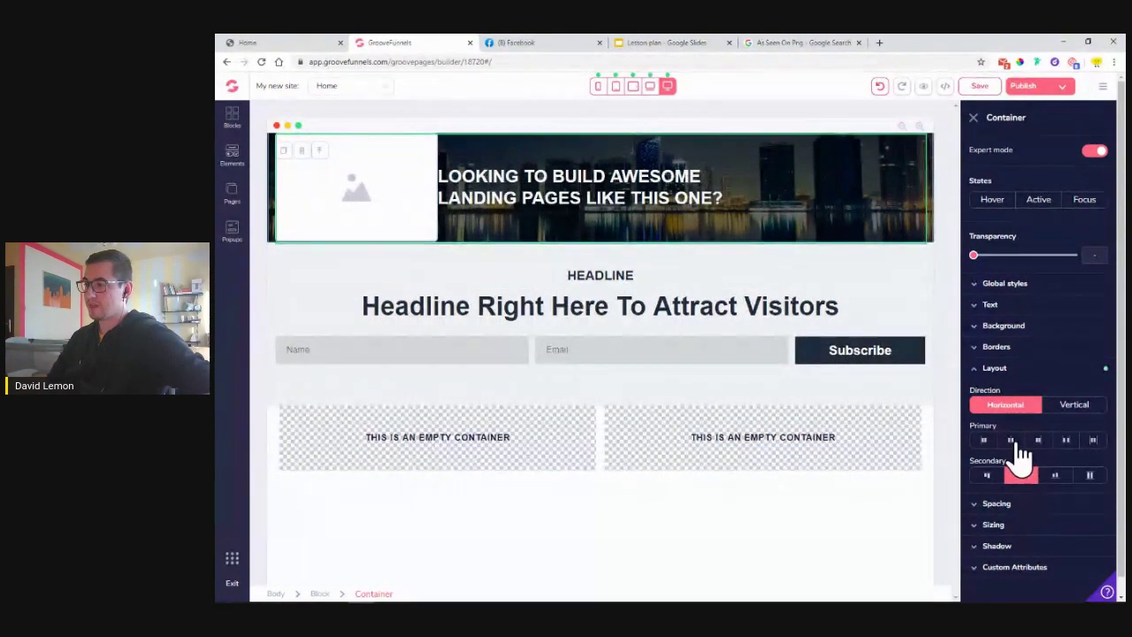
left_click(1014, 441)
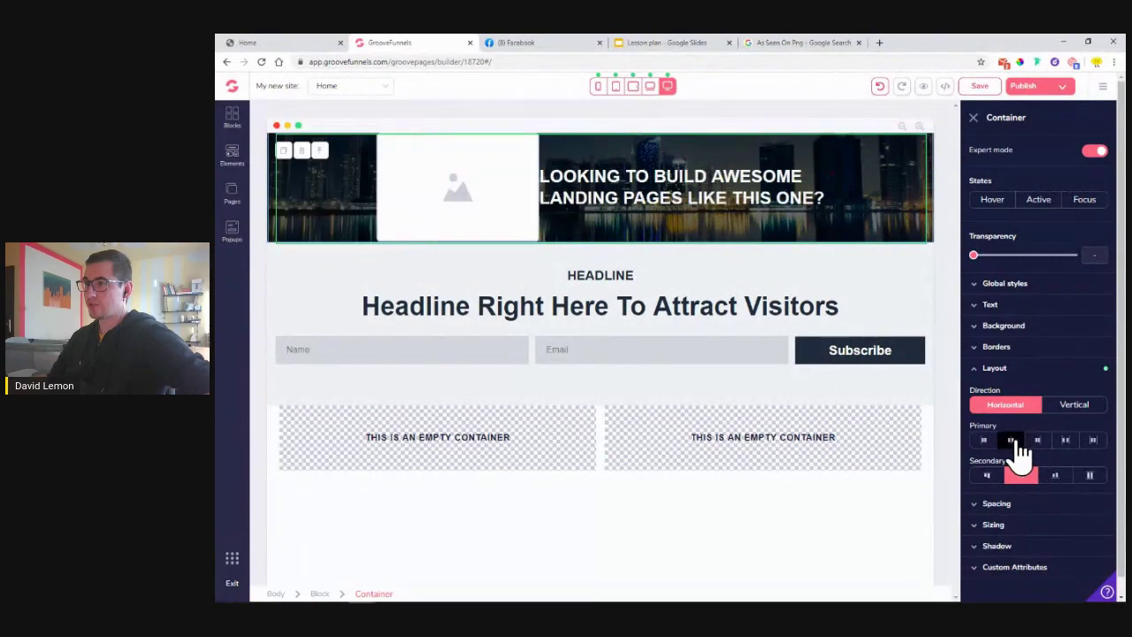
left_click(1091, 479)
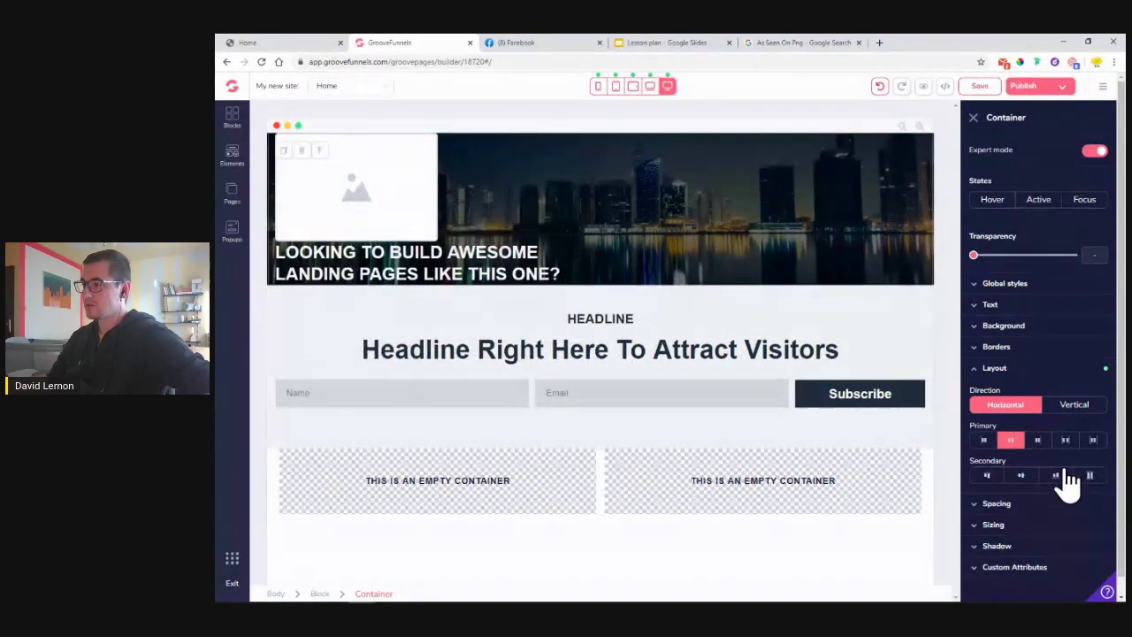
left_click(1066, 442)
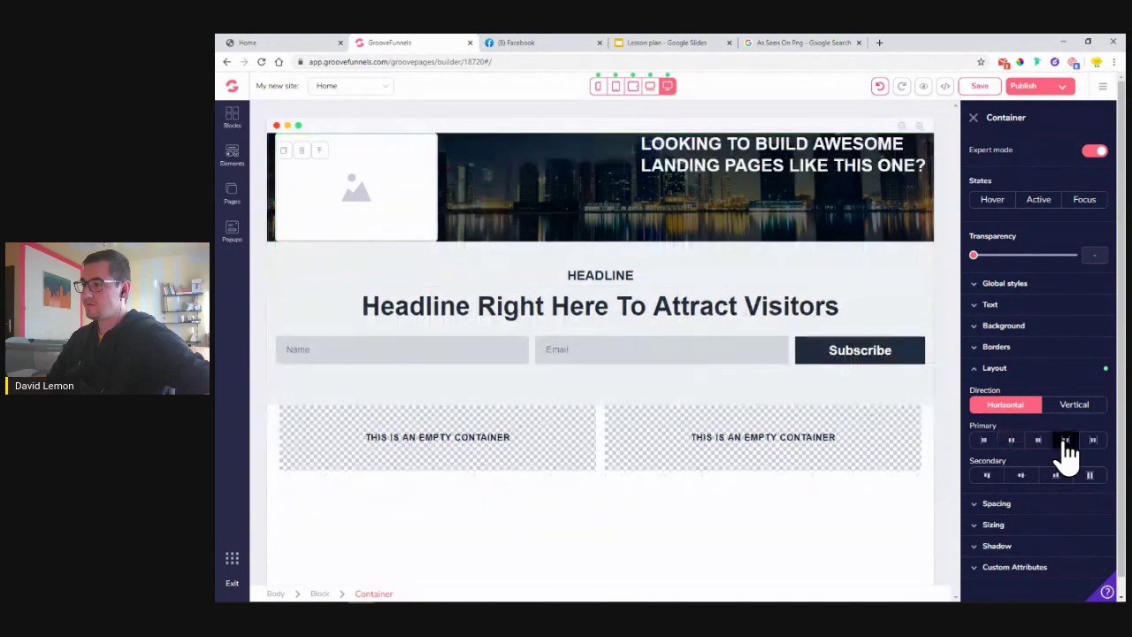
- Return the top container to vertical direction with centred secondary alignment and reopen its layout settings
left_click(1075, 406)
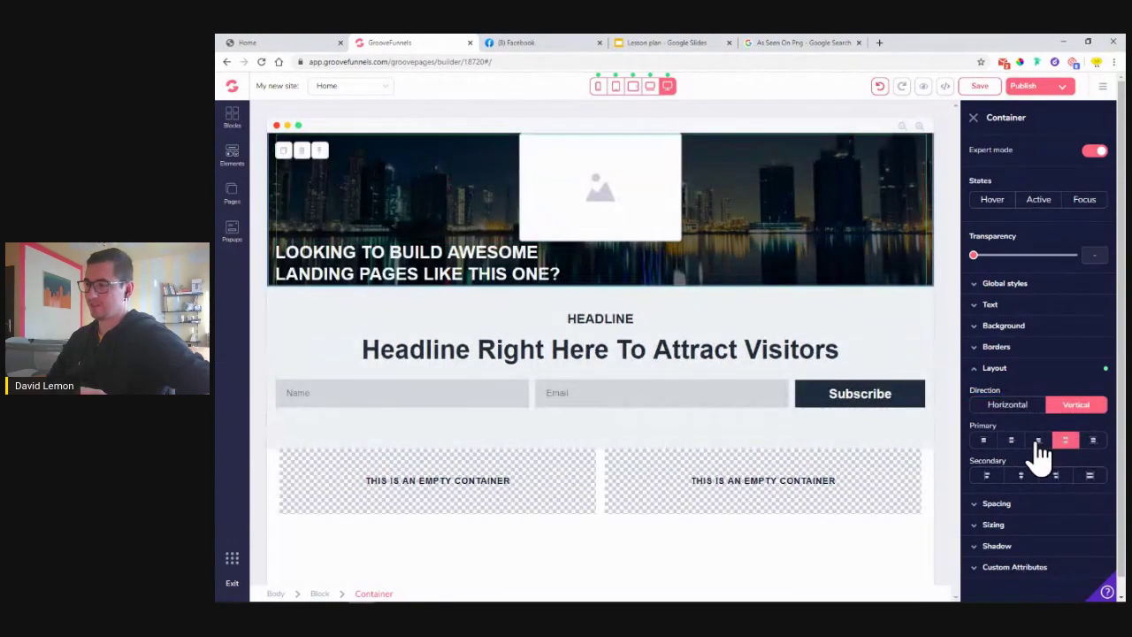
left_click(1022, 476)
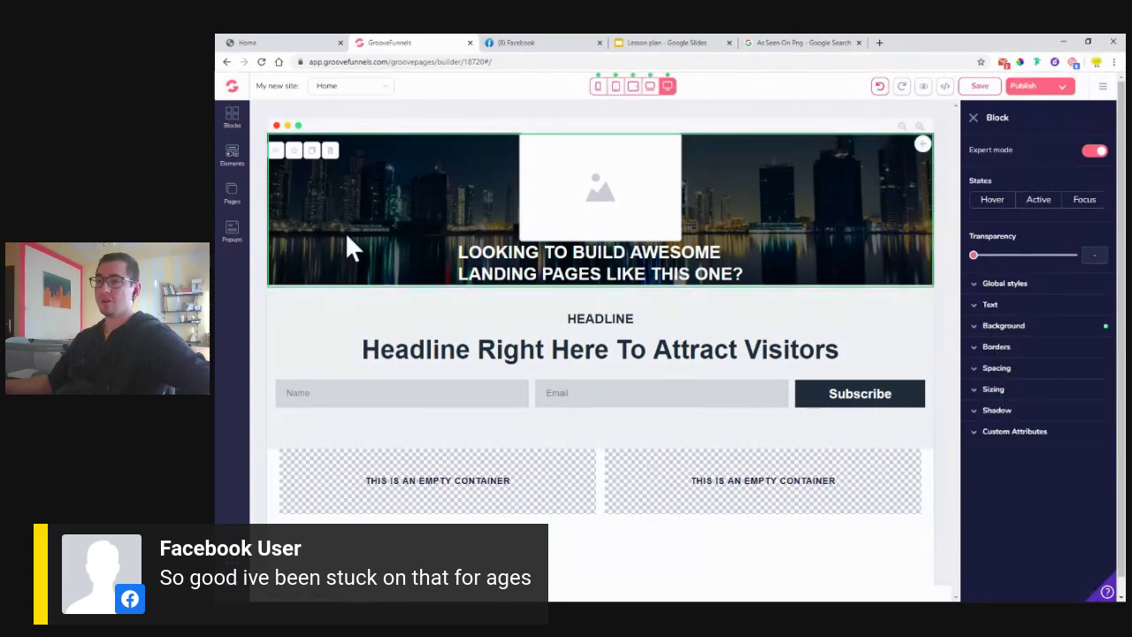
left_click(416, 218)
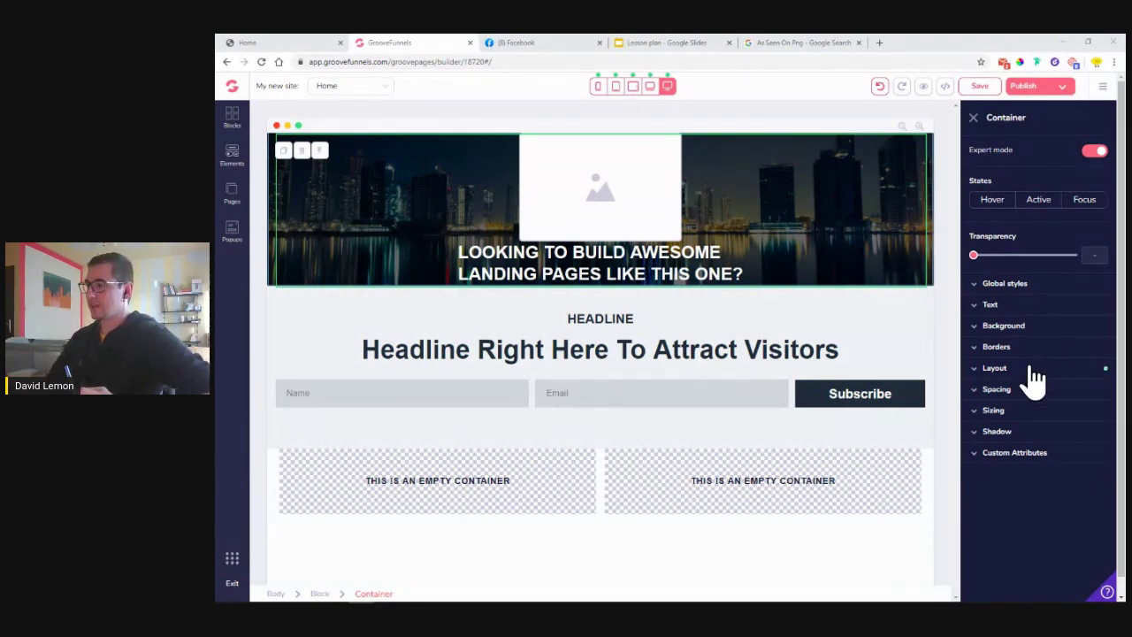
left_click(1101, 368)
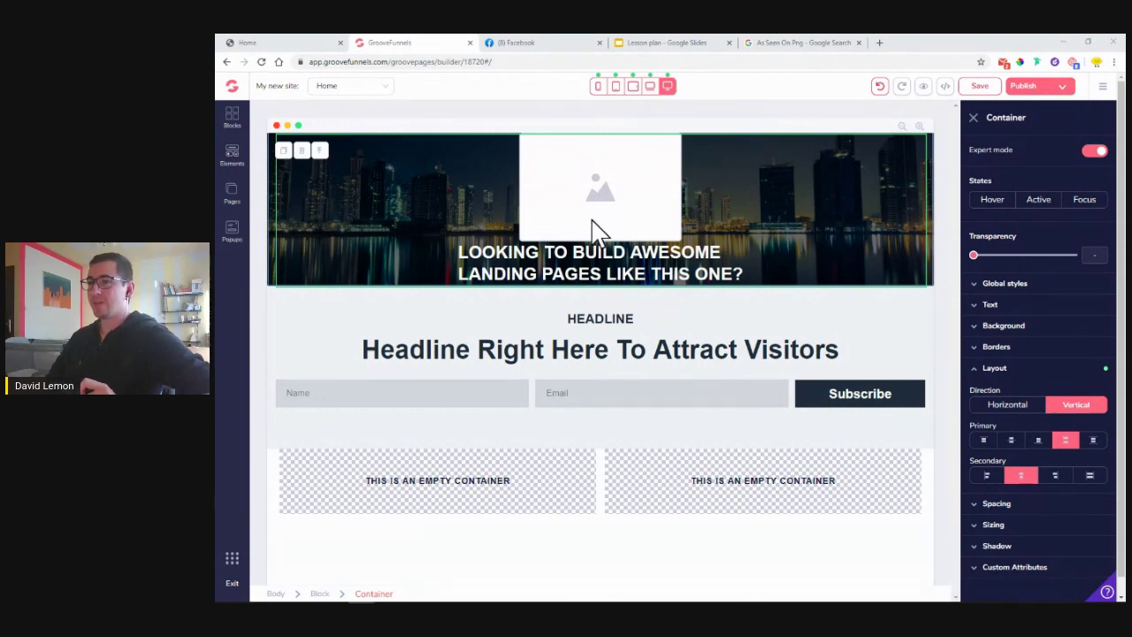
- Check the form section on the reference page and delete the small "HEADLINE" text above the form block's main headline
left_click(274, 42)
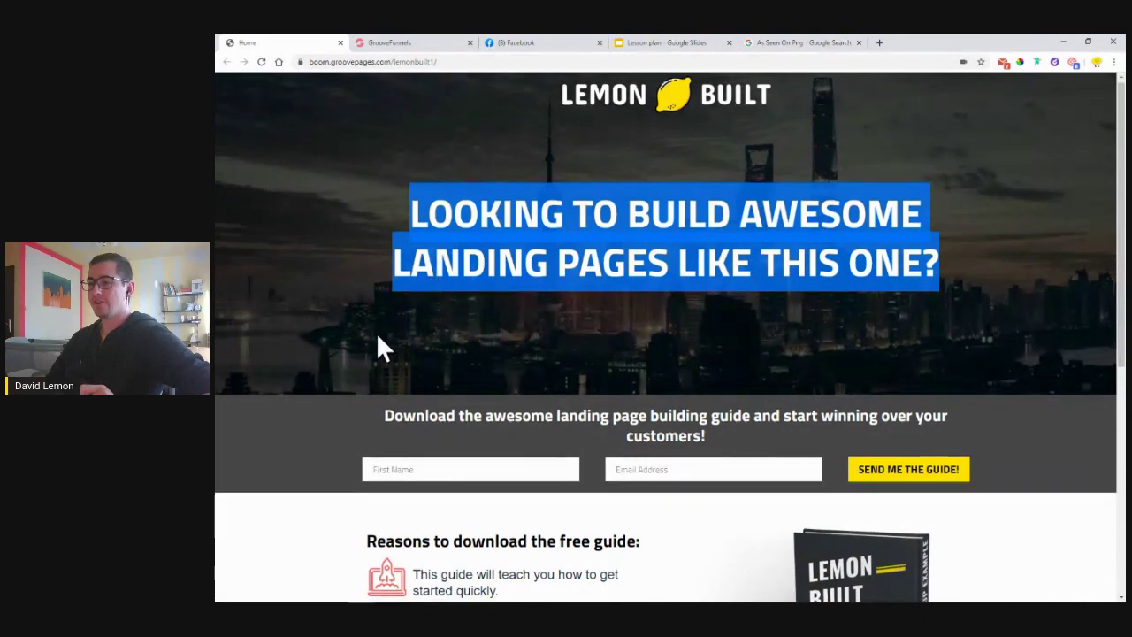
scroll(288, 257, "down", 2)
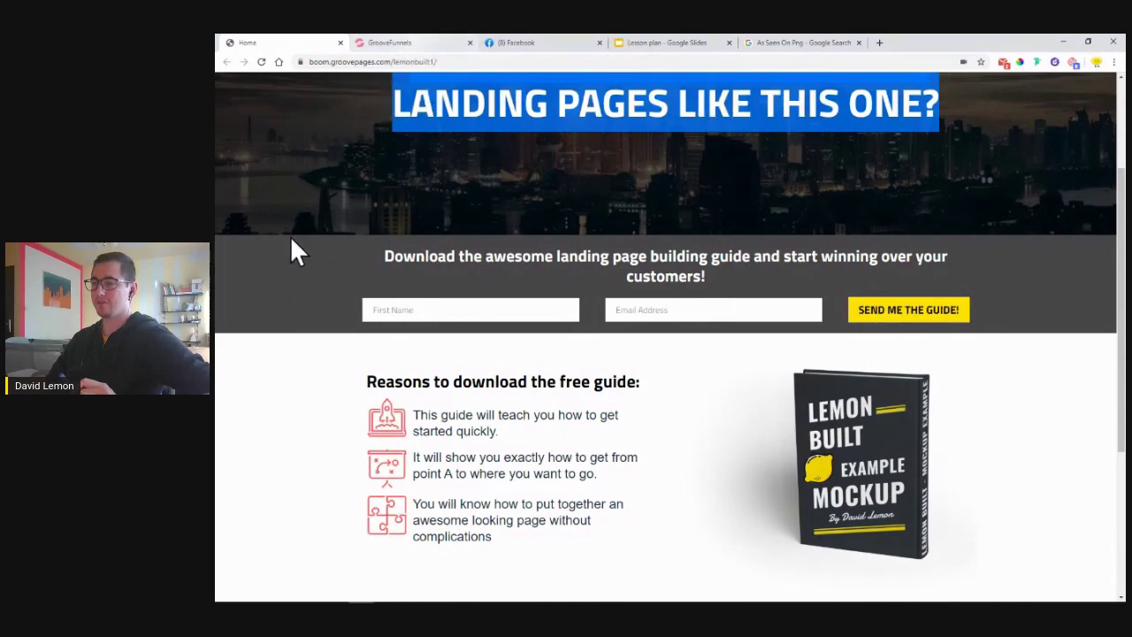
left_click(409, 42)
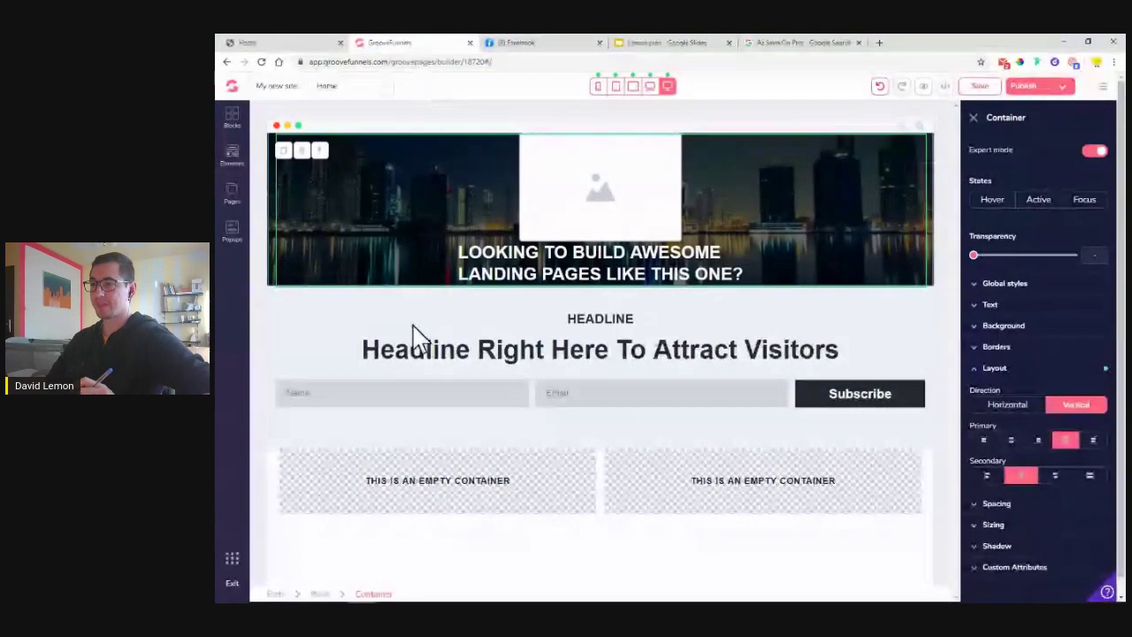
left_click(607, 317)
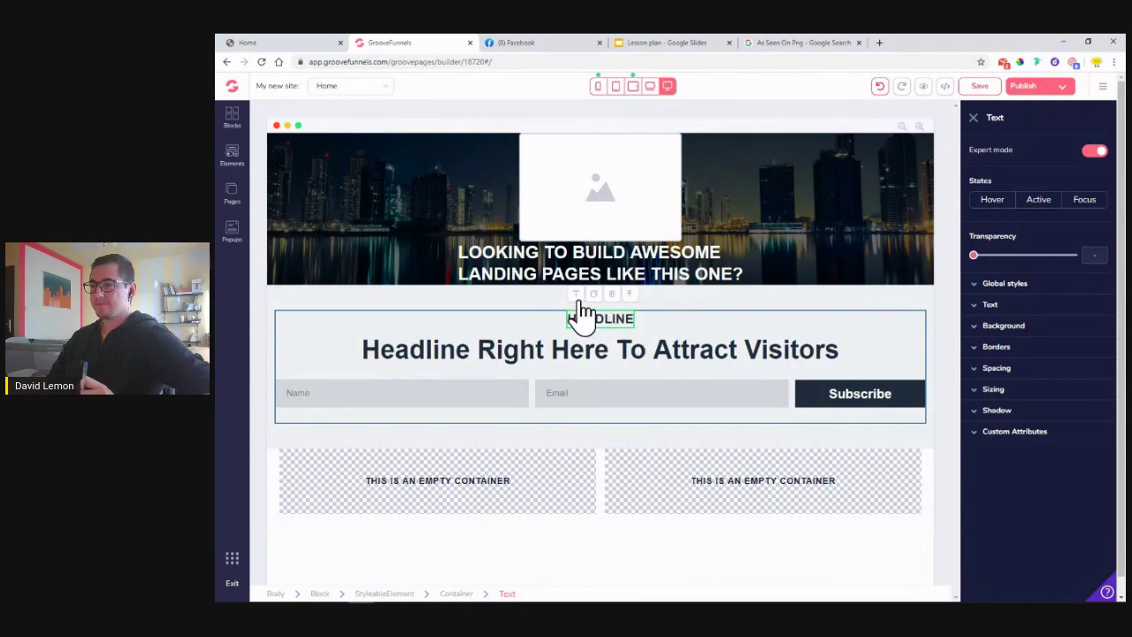
left_click(611, 295)
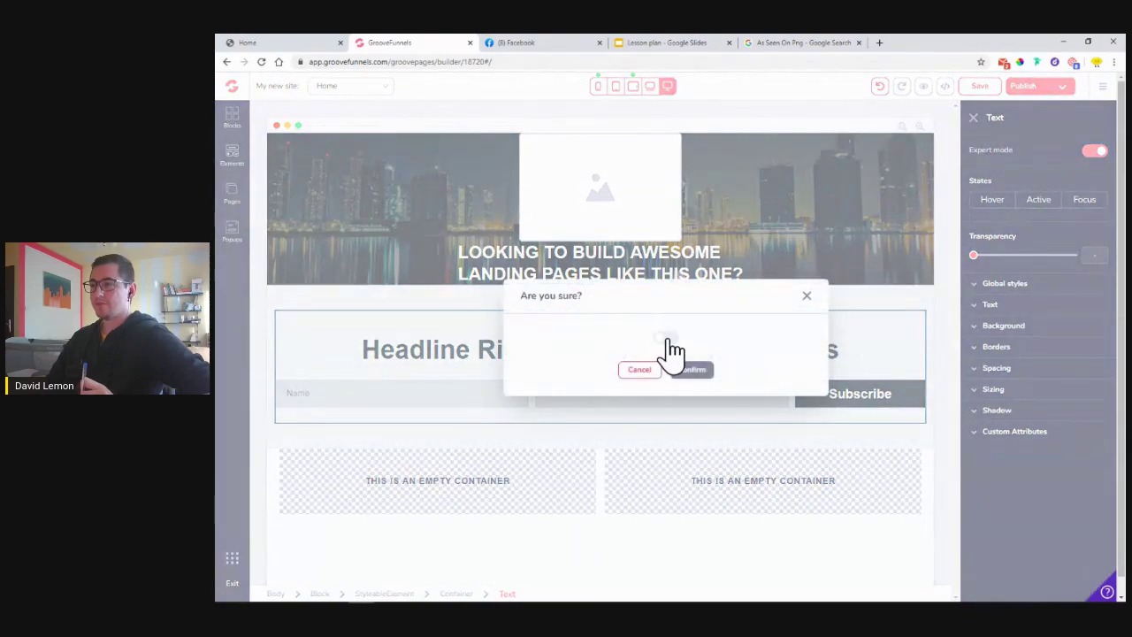
left_click(687, 372)
- Copy the "Download the awesome landing page building guide and start winning over your customers!" text from the reference page
left_click(288, 44)
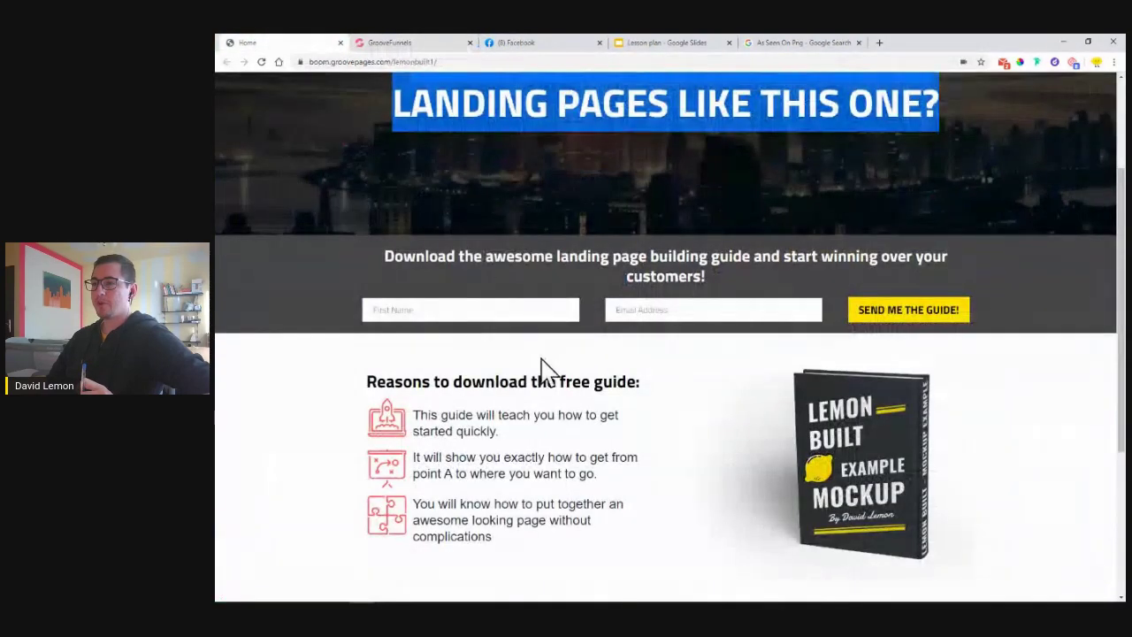
left_click_drag(384, 256, 735, 276)
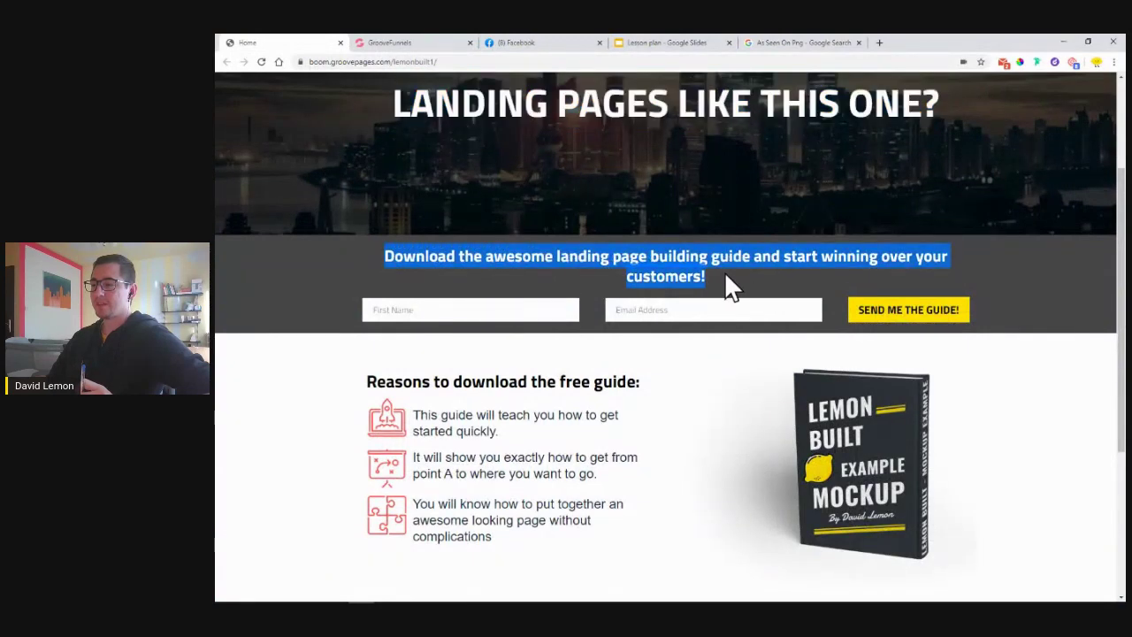
right_click(670, 265)
left_click(675, 271)
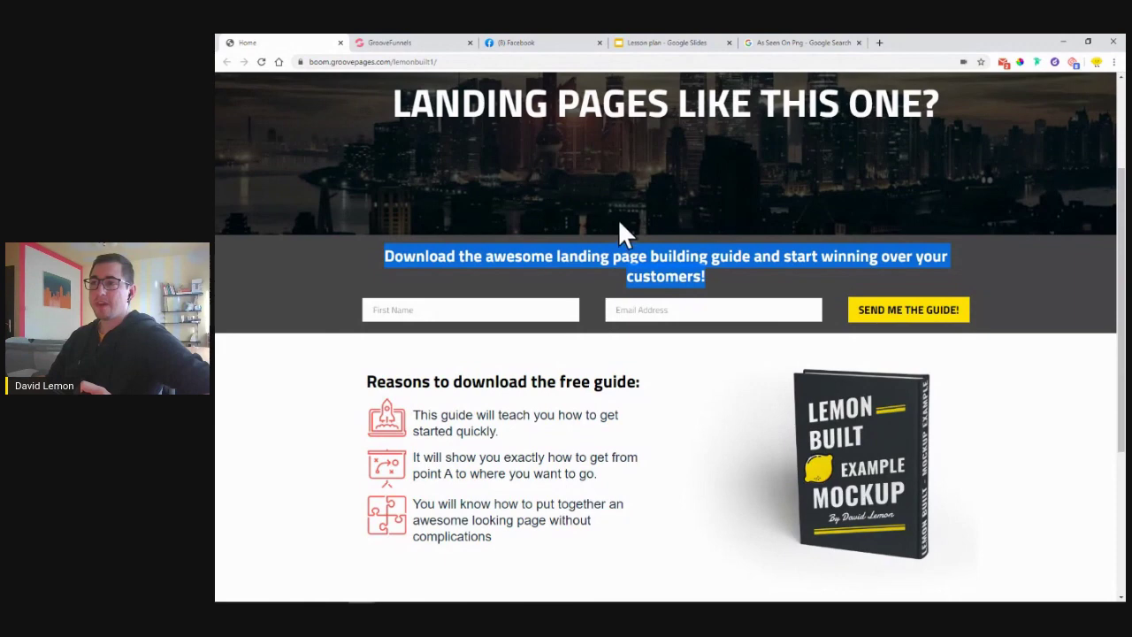
scroll(619, 221, "up", 3)
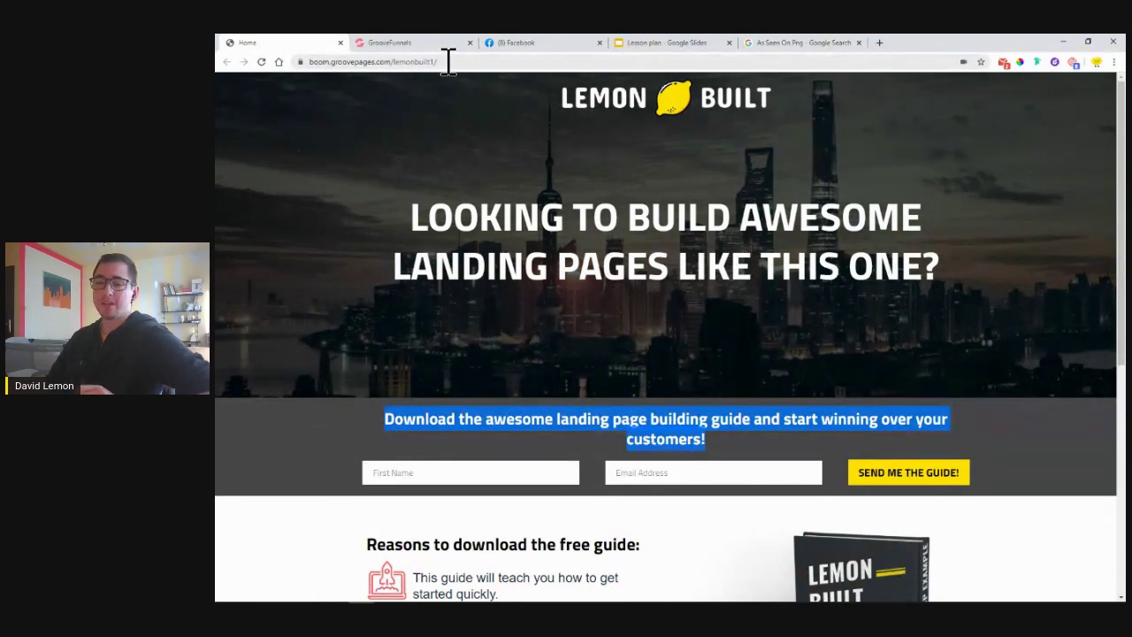
- Copy the web address of the Lemon Built reference page
left_click_drag(440, 62, 312, 64)
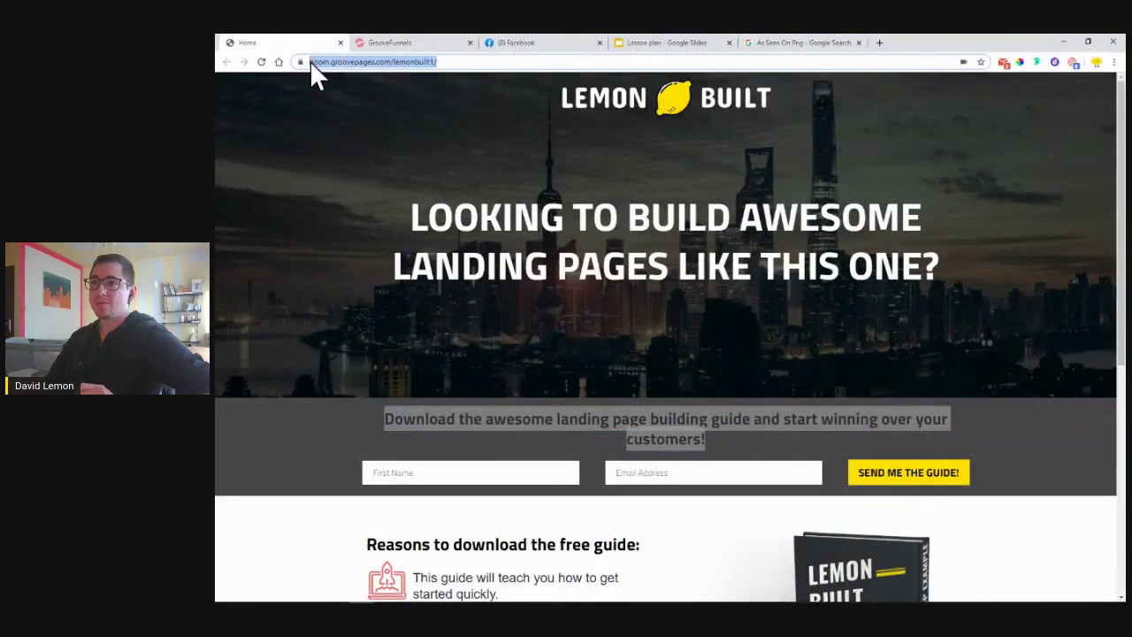
right_click(314, 62)
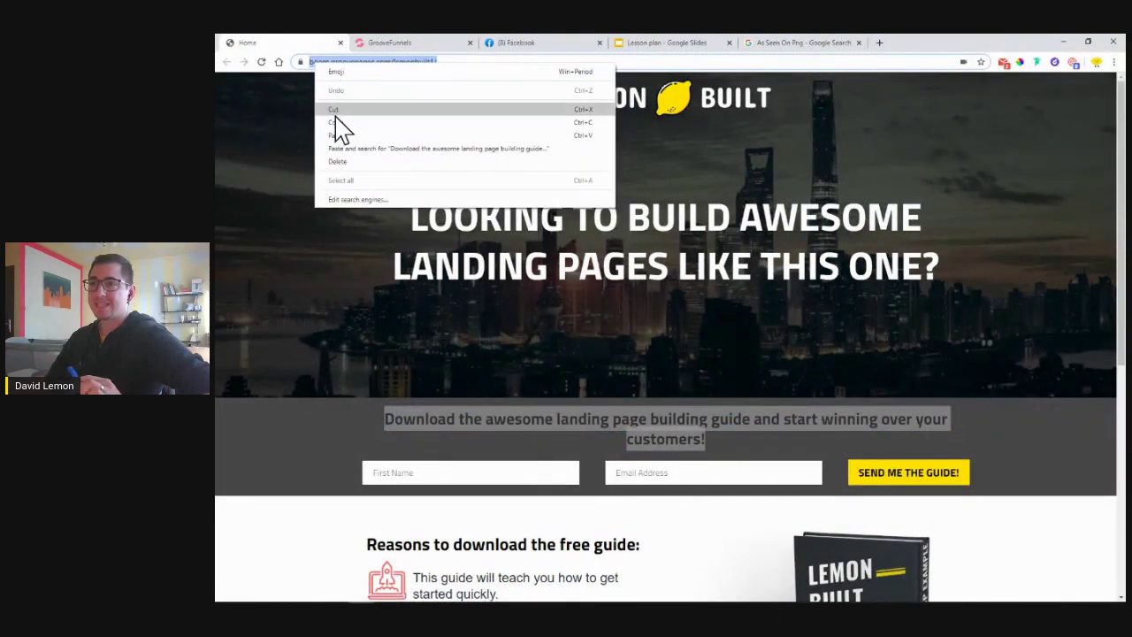
left_click(335, 116)
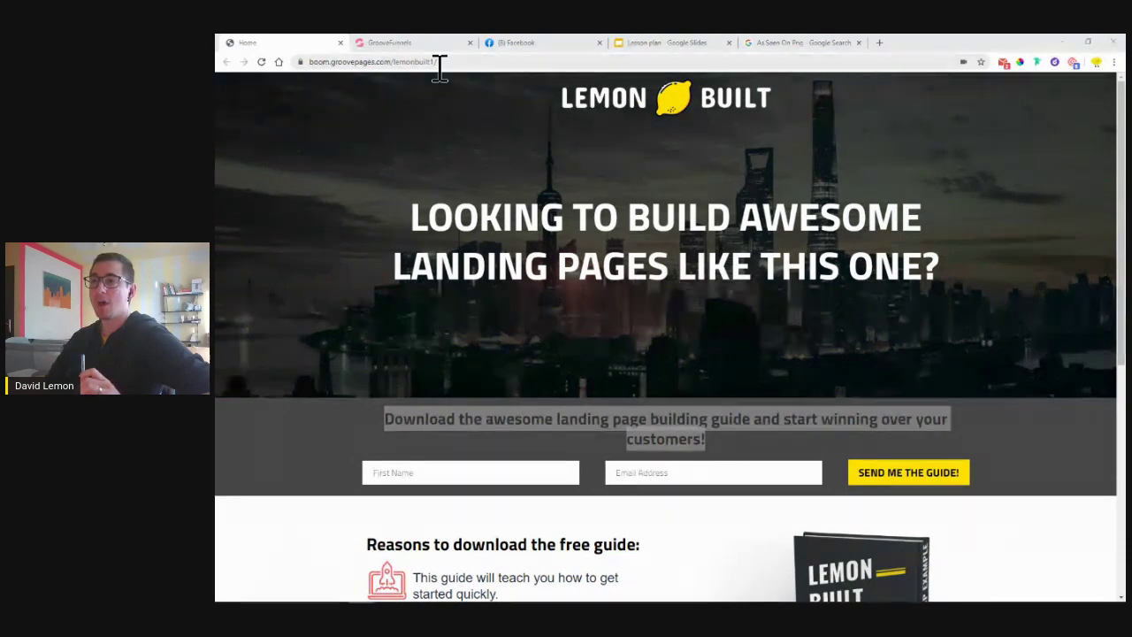
- Replace the form block's headline with "Download the awesome landing page building guide and start winning over your customers!" copied from the reference page
left_click(366, 310)
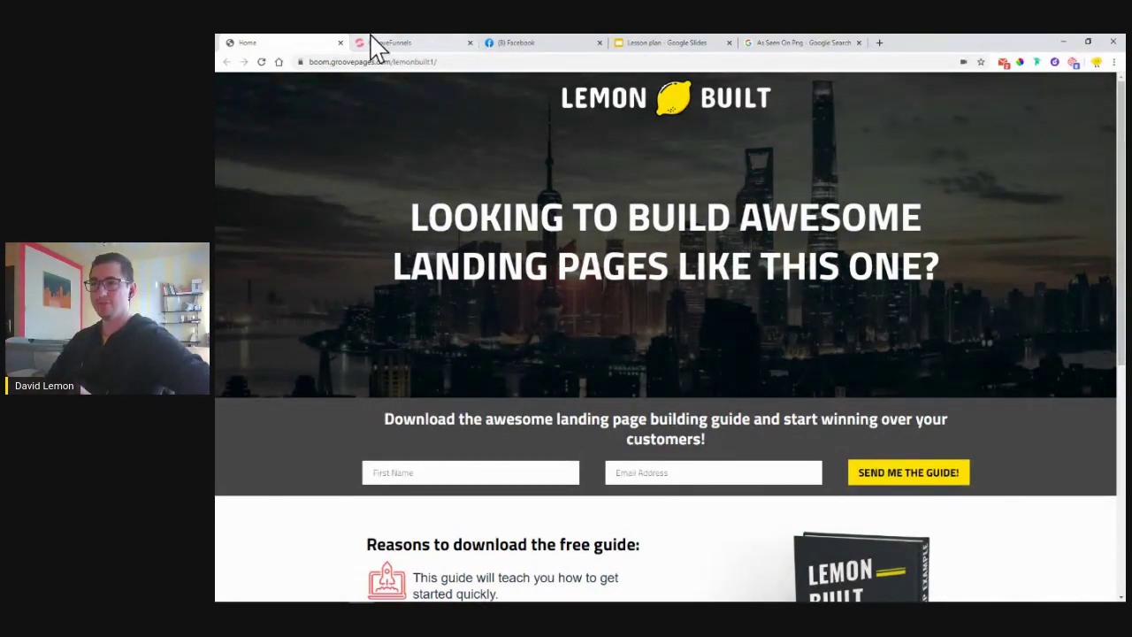
left_click_drag(386, 423, 707, 440)
right_click(695, 433)
key("Escape")
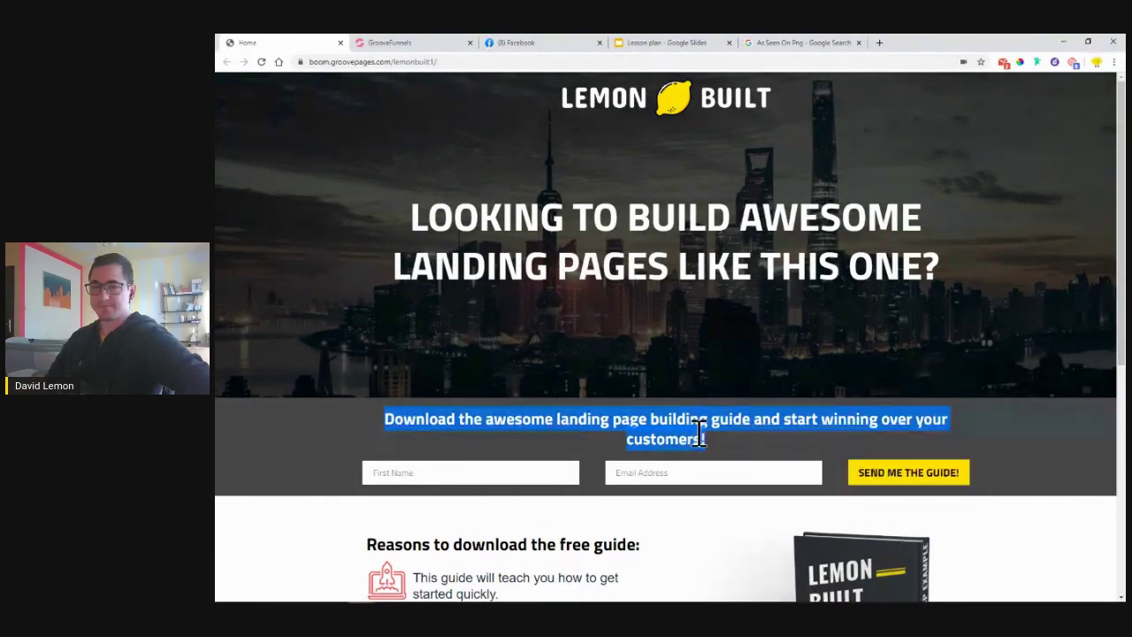
left_click(426, 44)
left_click(515, 329)
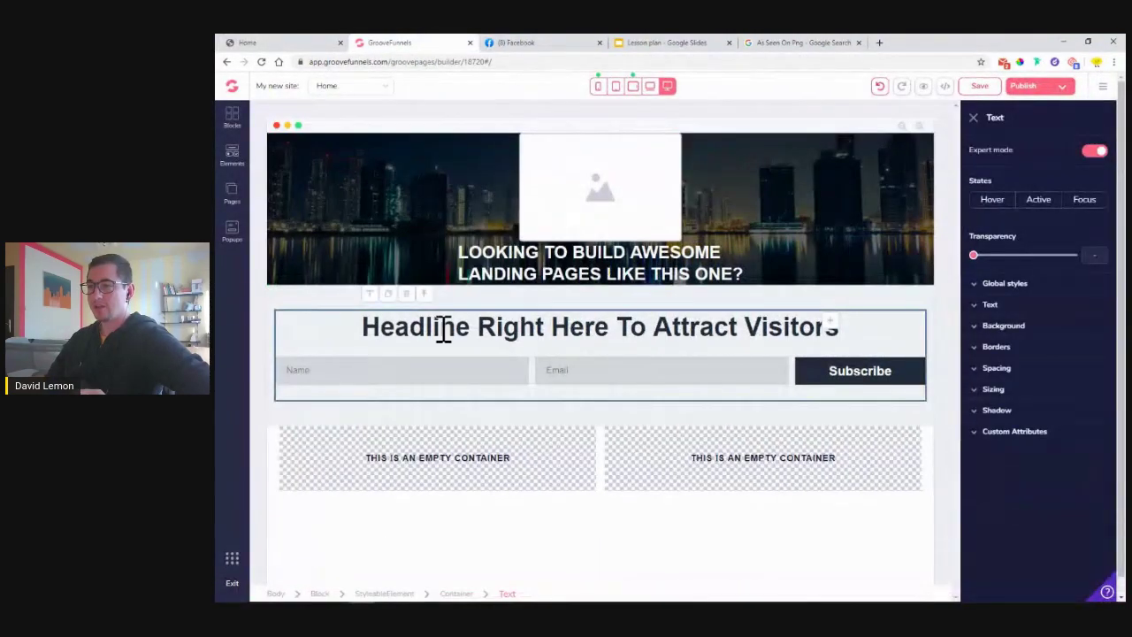
left_click(372, 328)
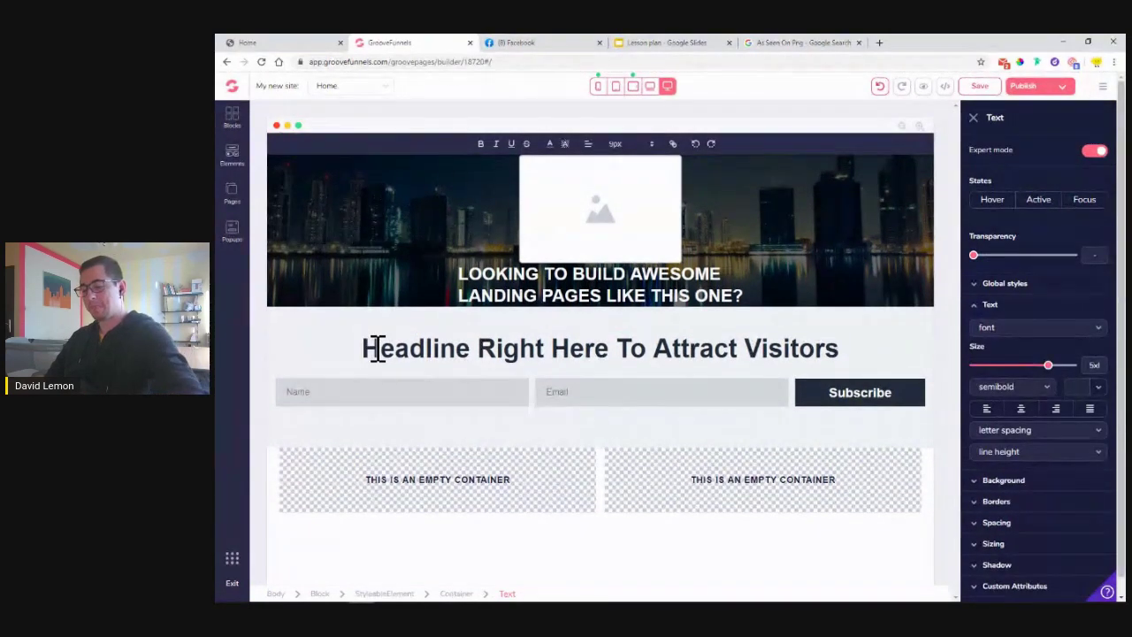
triple_click(378, 347)
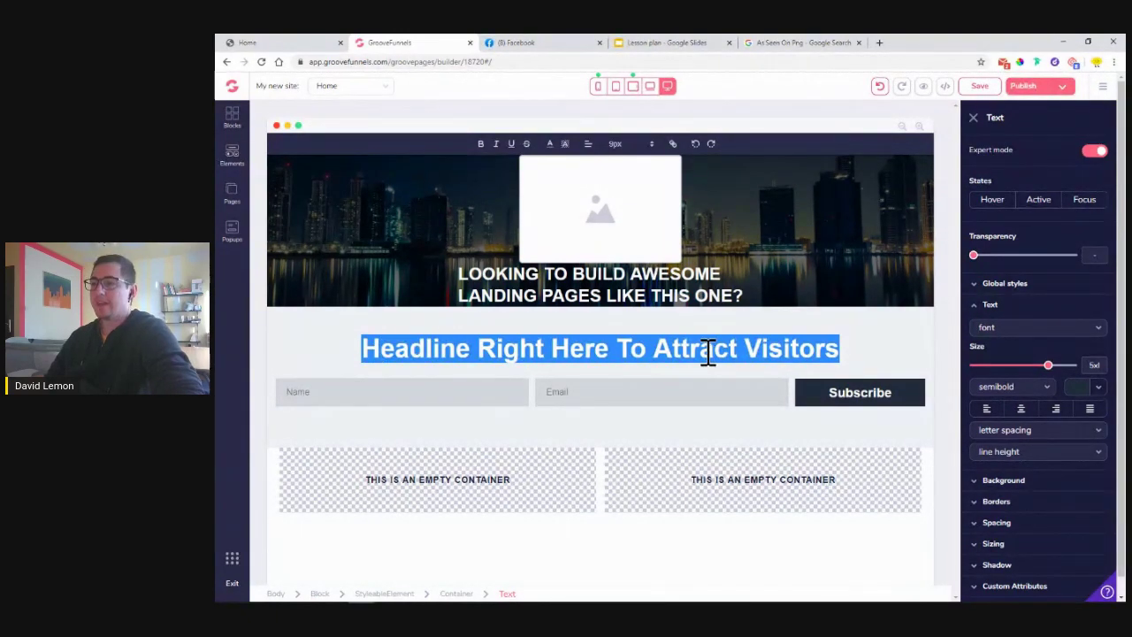
key("ctrl+v")
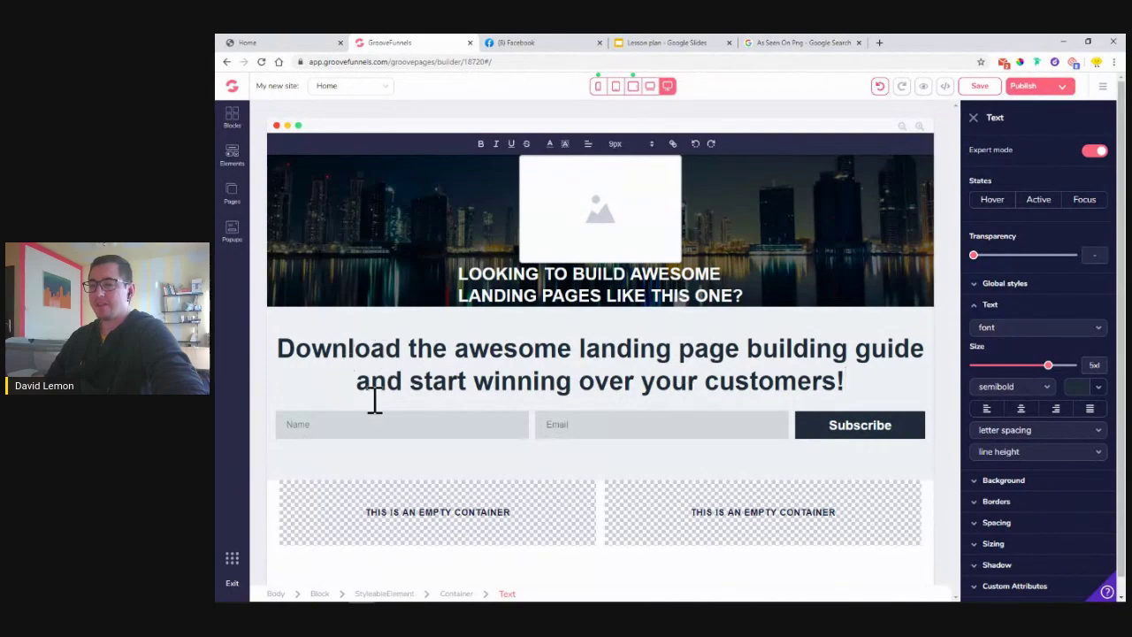
- Check the form section's shade on the reference page and set the form block's background colour to custom grey #686868
left_click(935, 398)
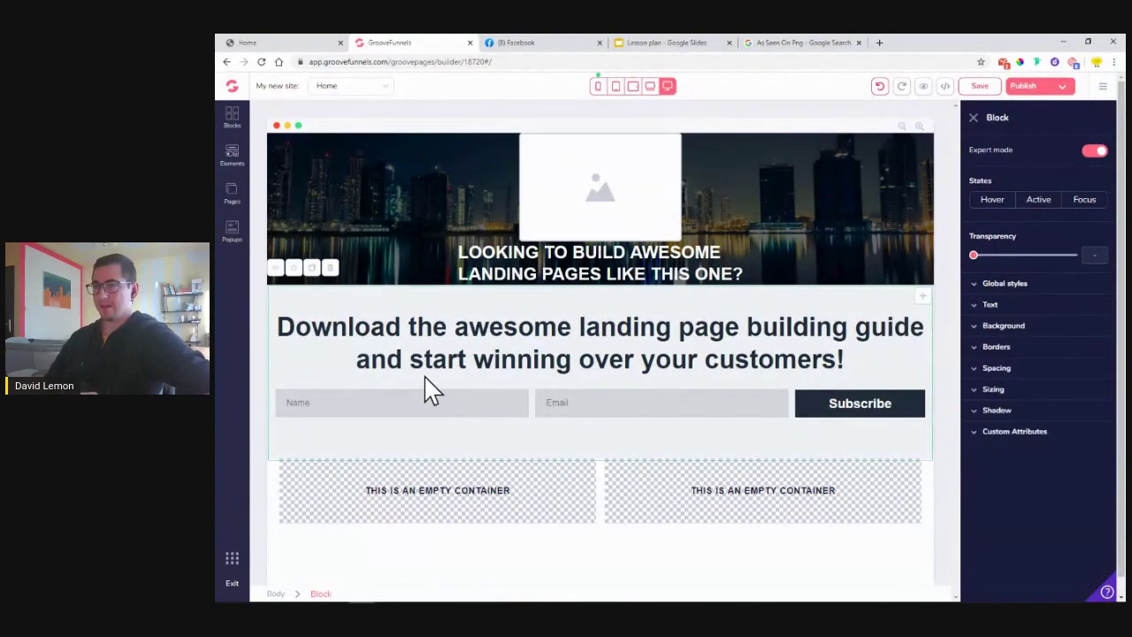
left_click(316, 44)
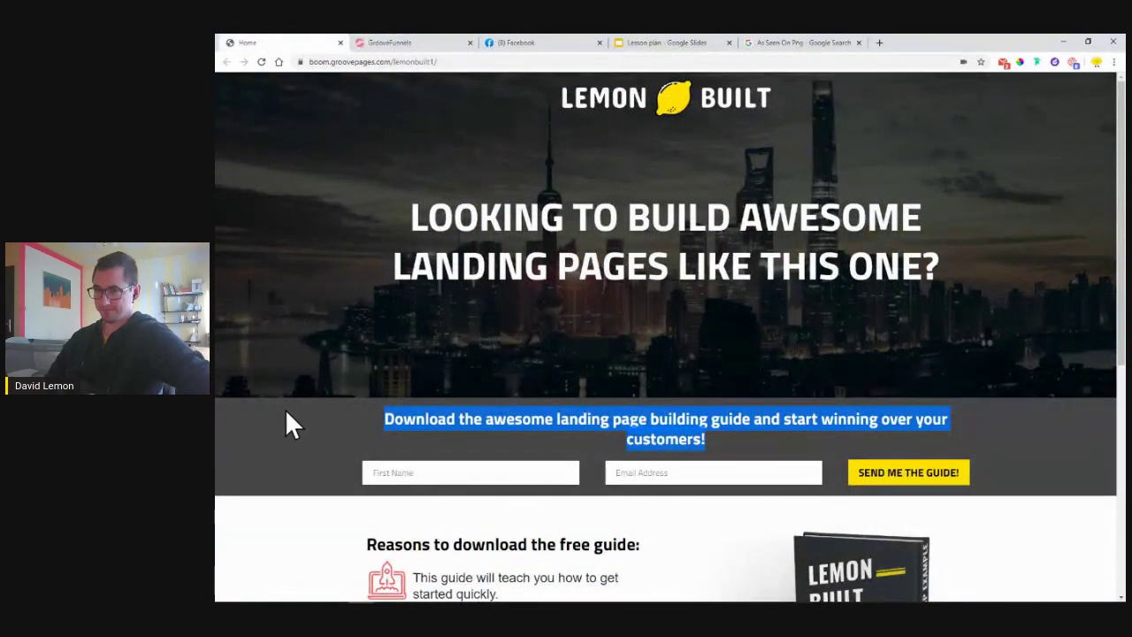
left_click(408, 42)
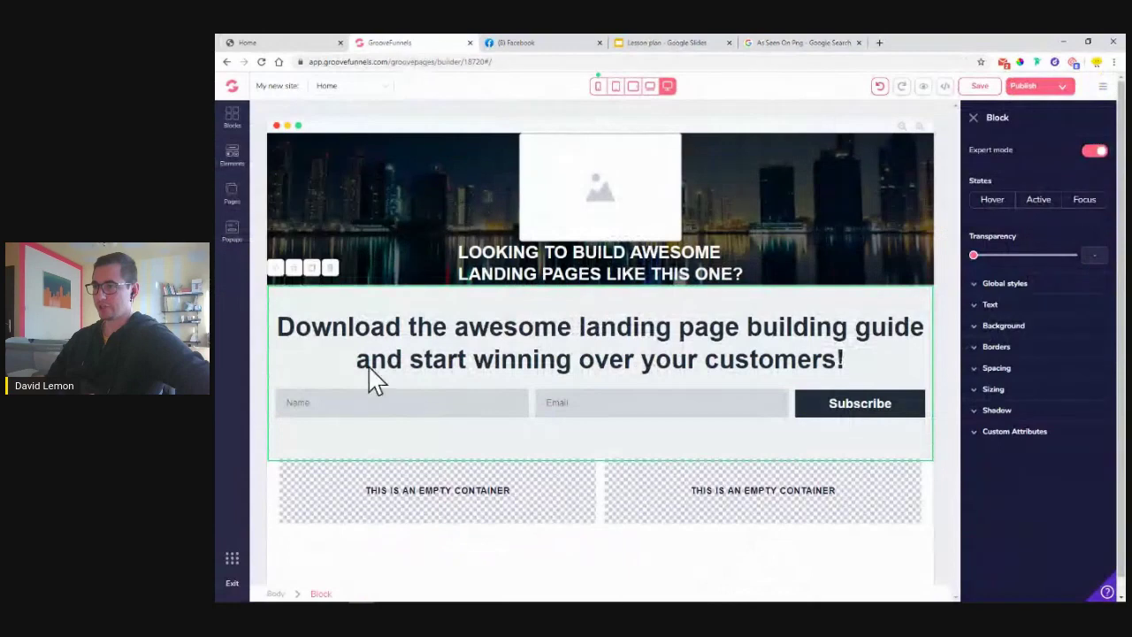
left_click(1027, 327)
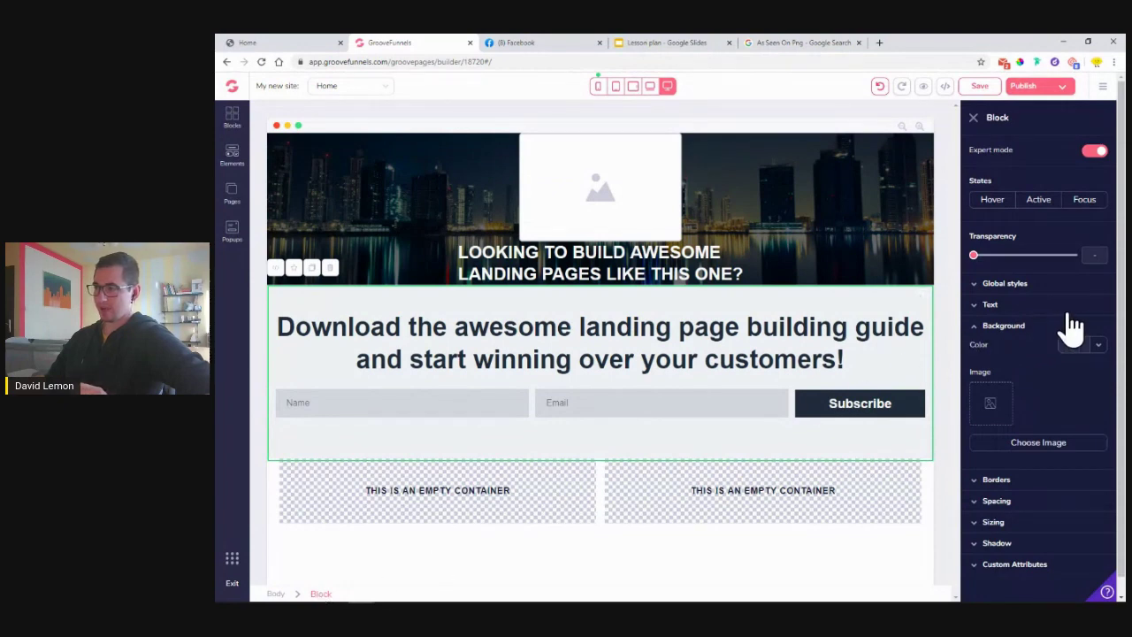
left_click(1100, 346)
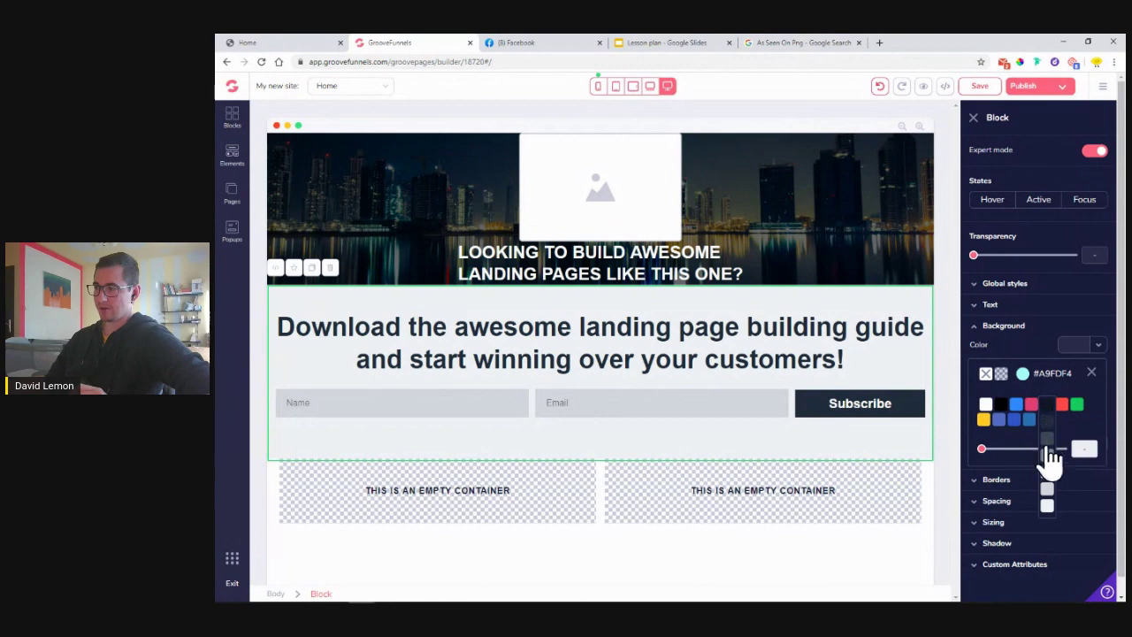
left_click(1050, 440)
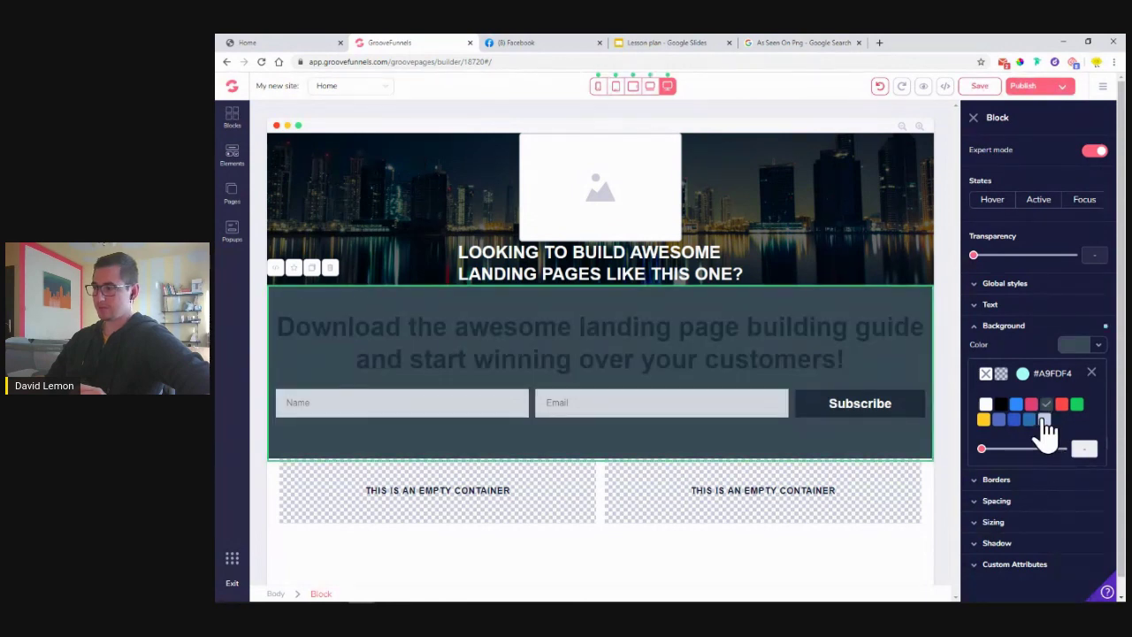
left_click(1024, 375)
left_click(1098, 344)
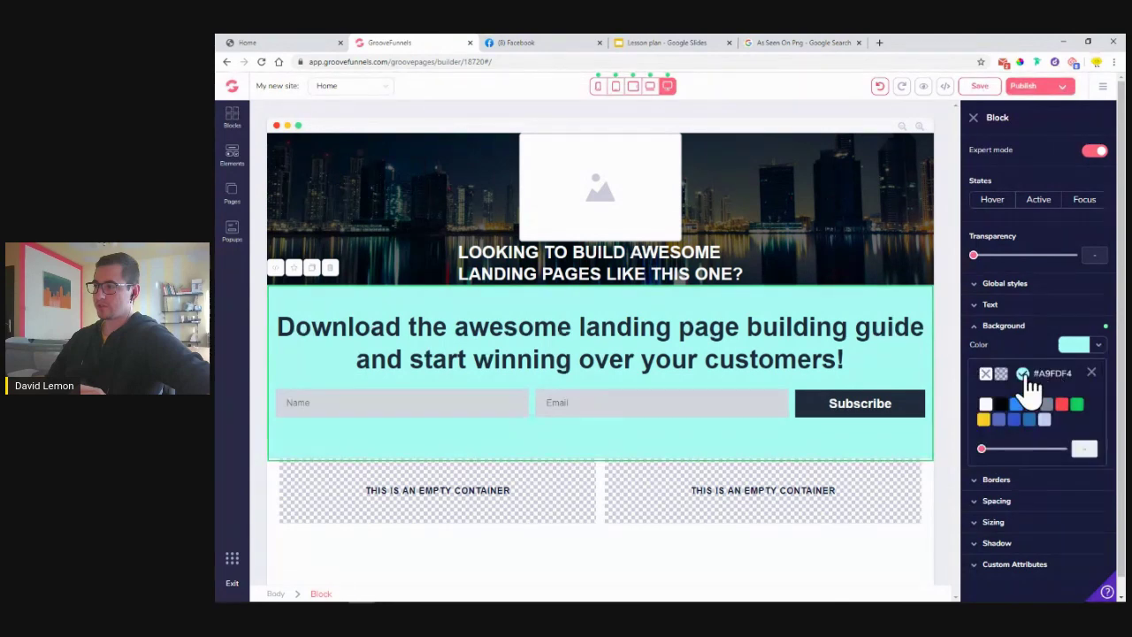
left_click(1023, 375)
left_click(973, 445)
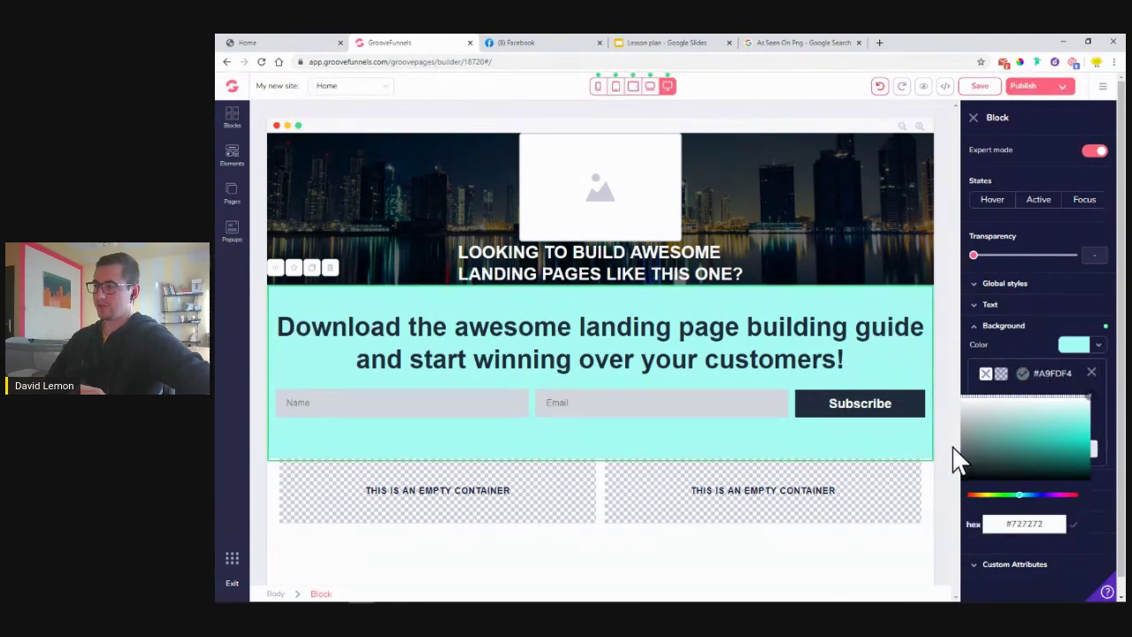
left_click(1074, 525)
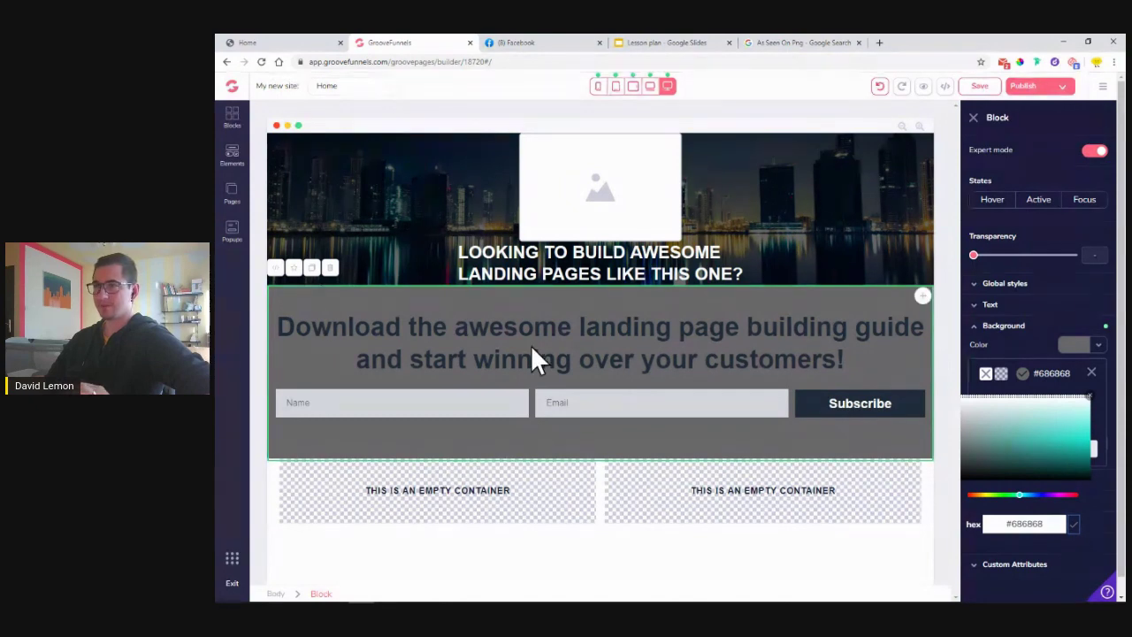
- Check the form headline on the reference page and colour the form block's whole "Download the awesome landing page building guide…" headline white
left_click(293, 44)
left_click(344, 443)
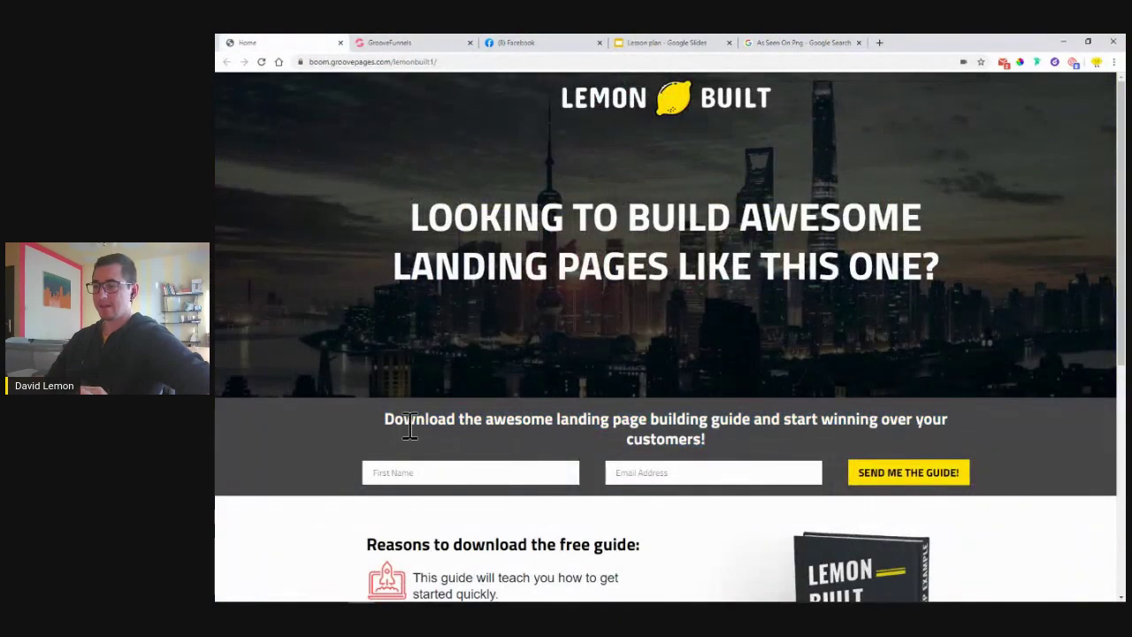
left_click(407, 45)
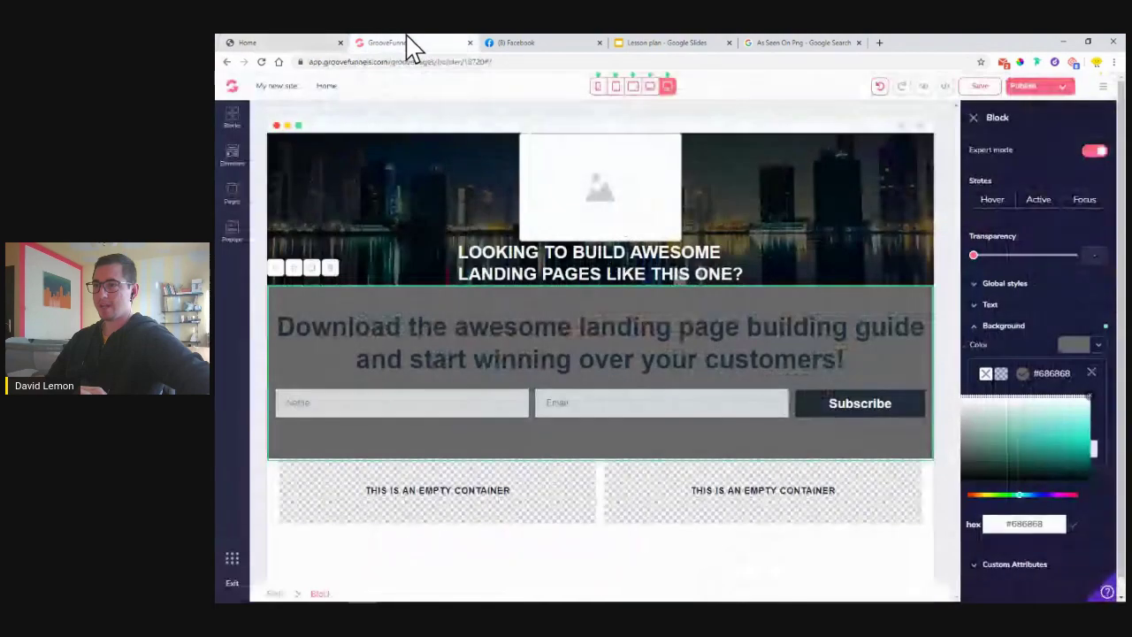
left_click(423, 326)
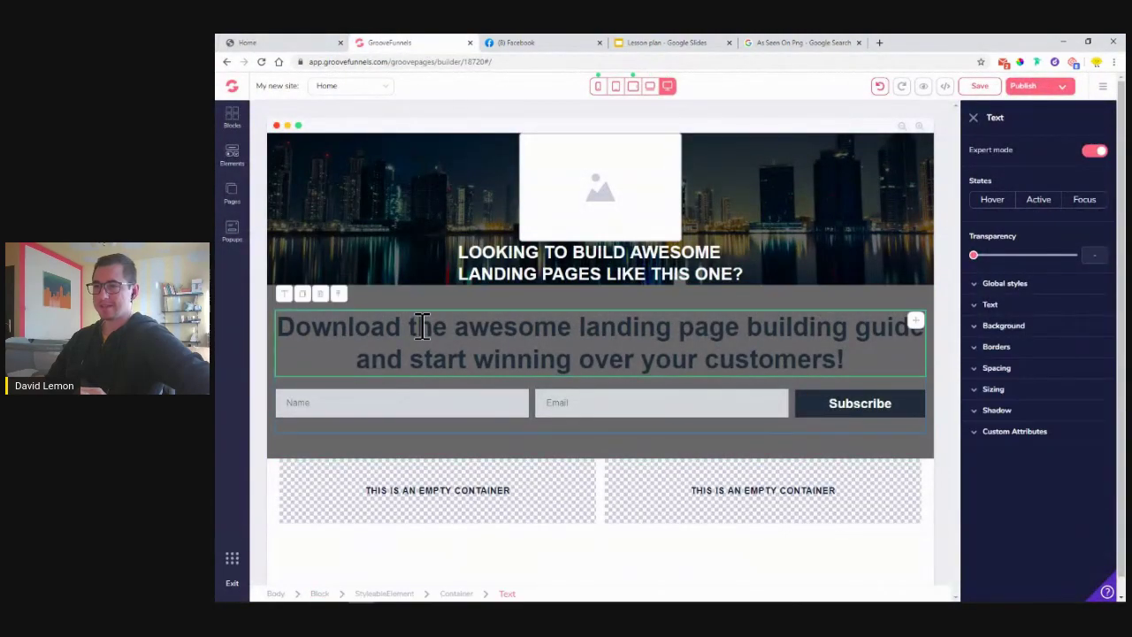
double_click(285, 306)
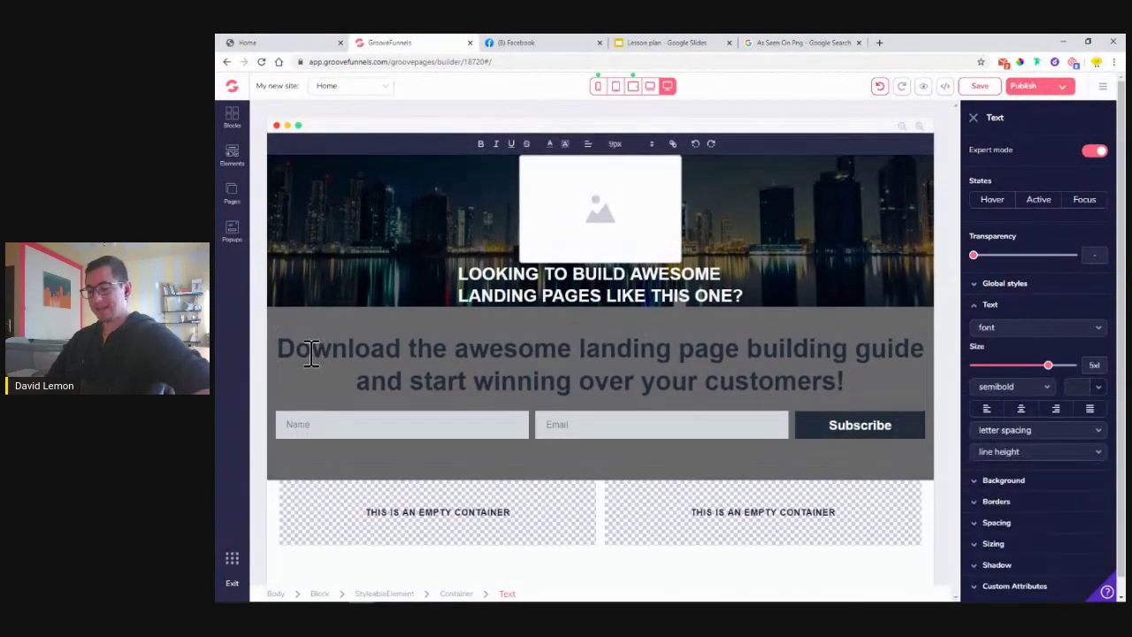
triple_click(305, 348)
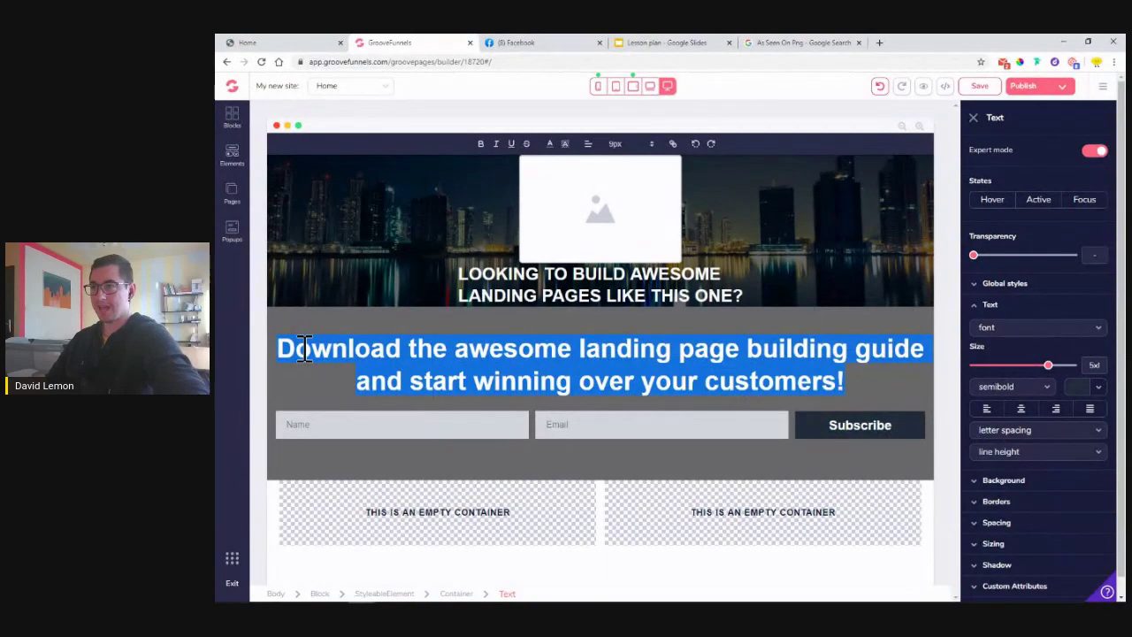
left_click(550, 144)
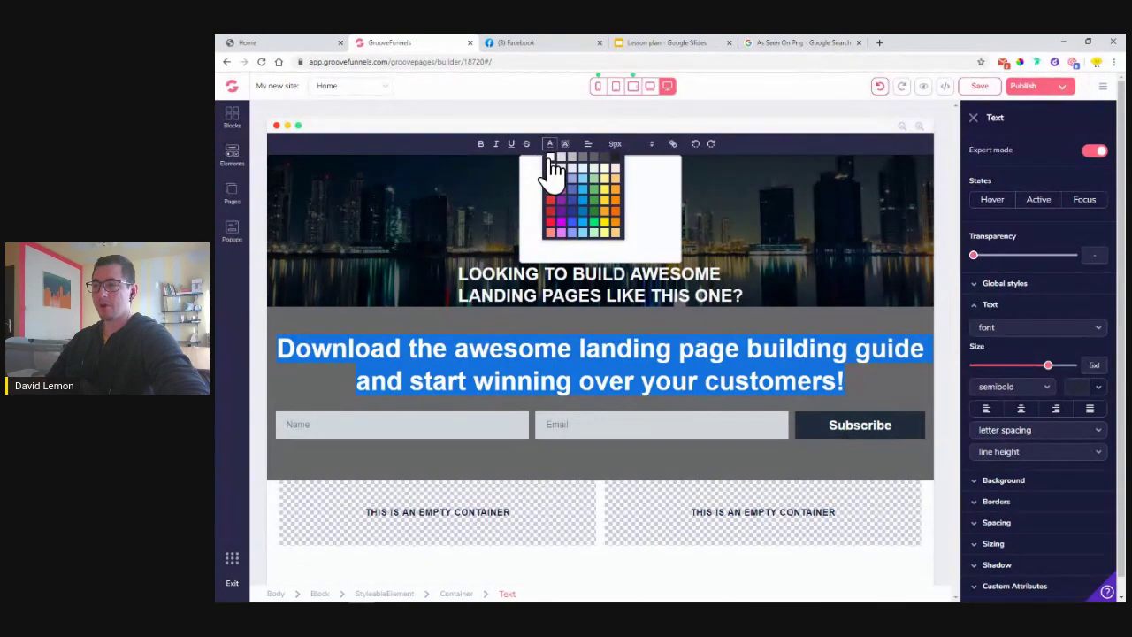
left_click(550, 168)
left_click(297, 387)
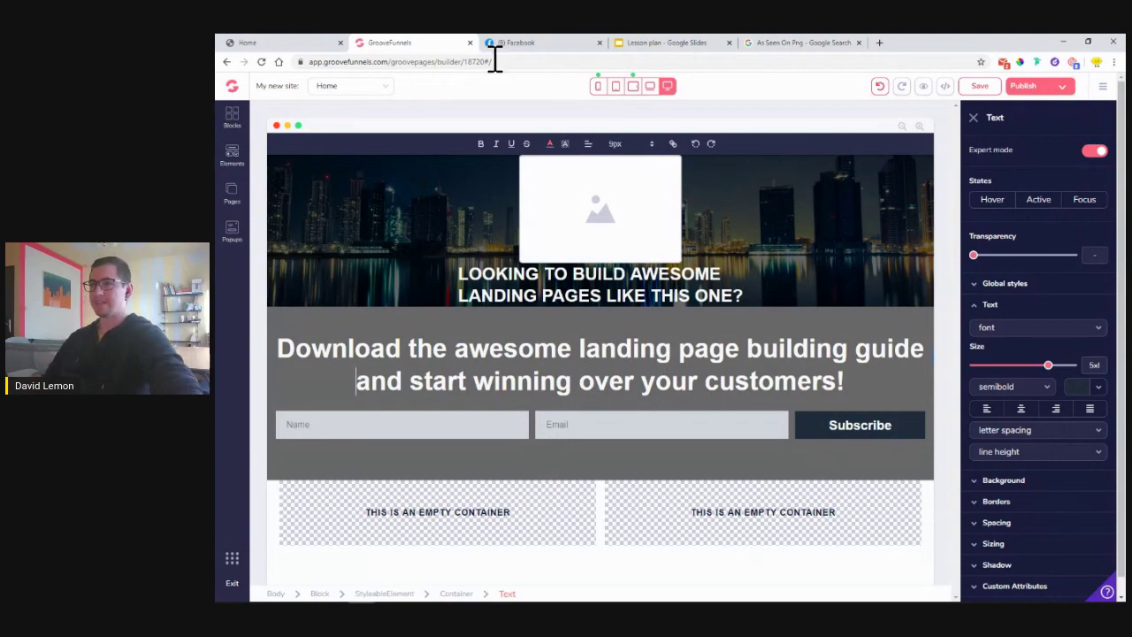
- Check the form fields on the reference page and set the Name field's background colour to white
left_click(297, 44)
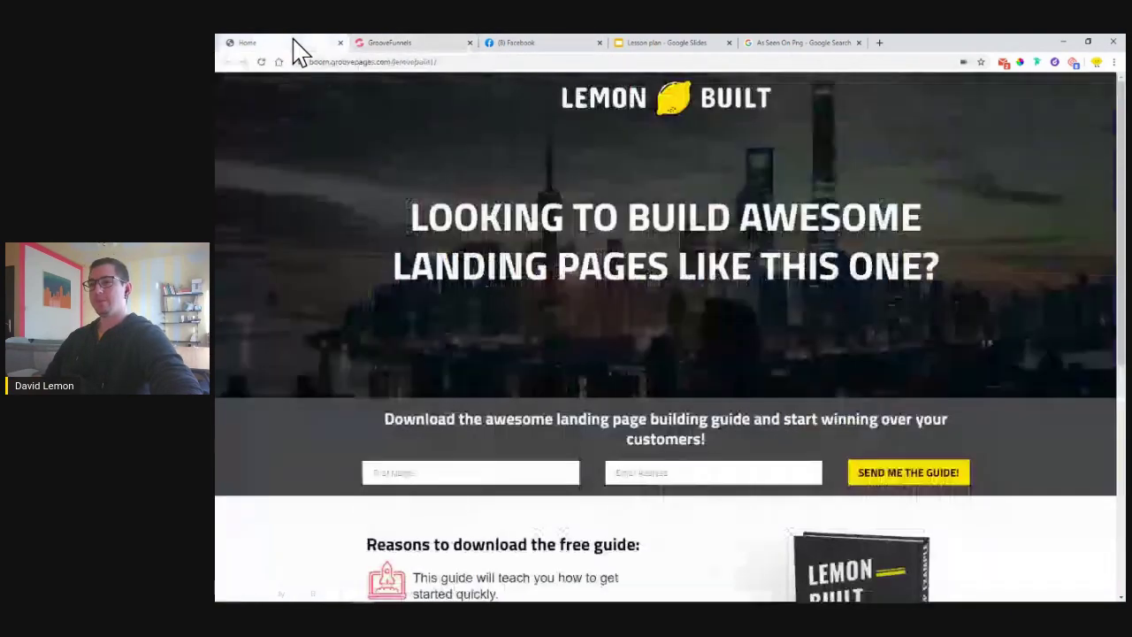
scroll(350, 457, "down", 1)
scroll(349, 458, "down", 1)
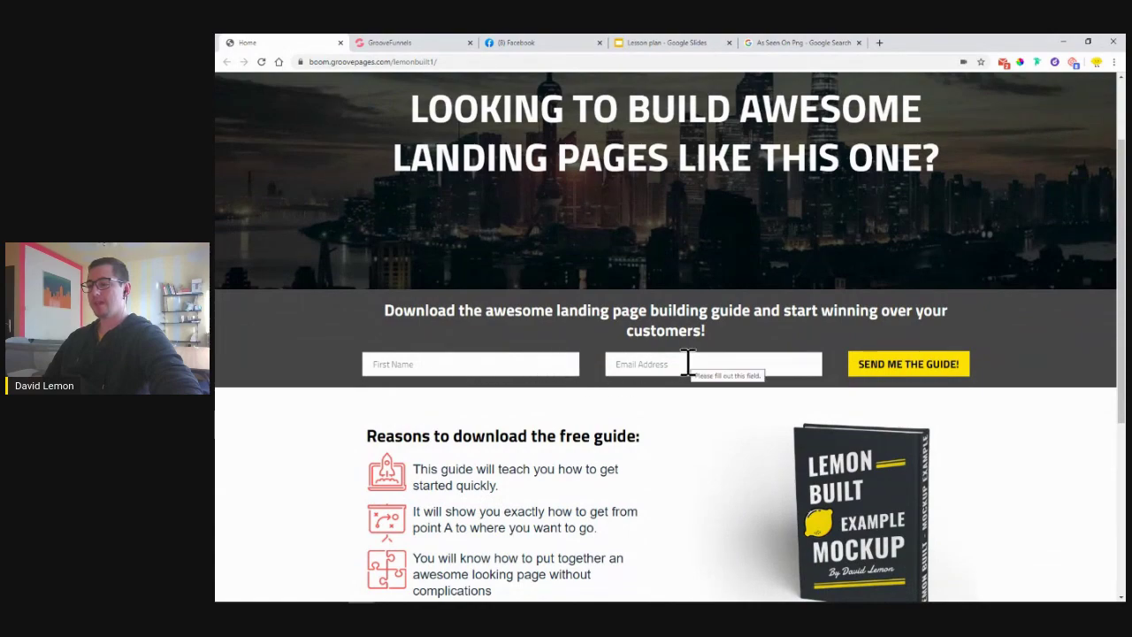
left_click(373, 43)
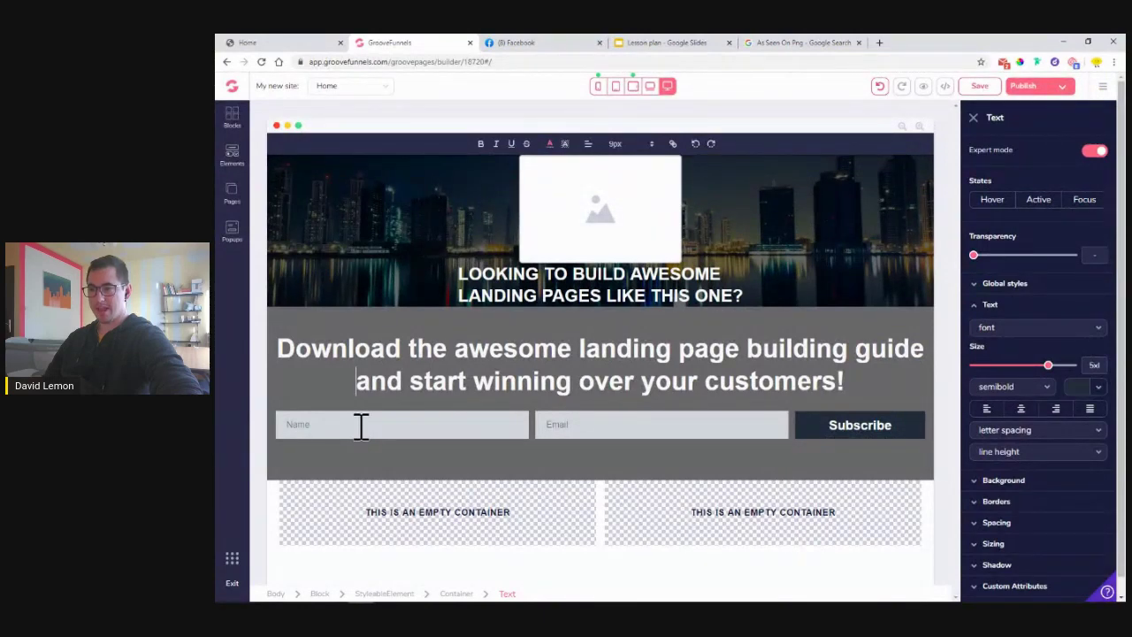
left_click(361, 425)
left_click(290, 408)
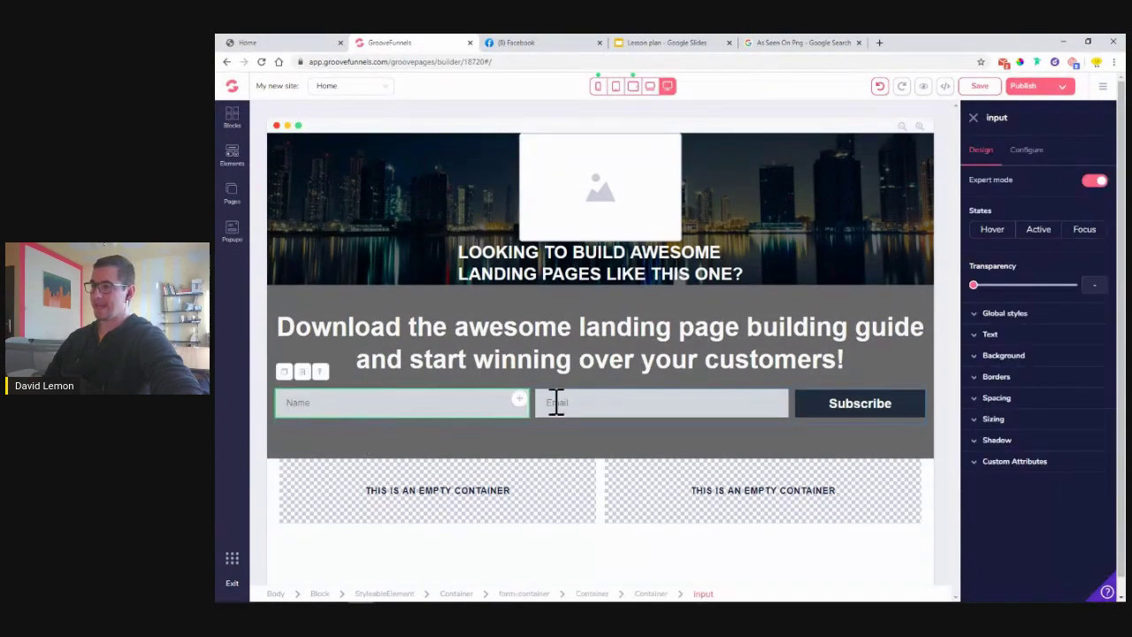
left_click(1007, 357)
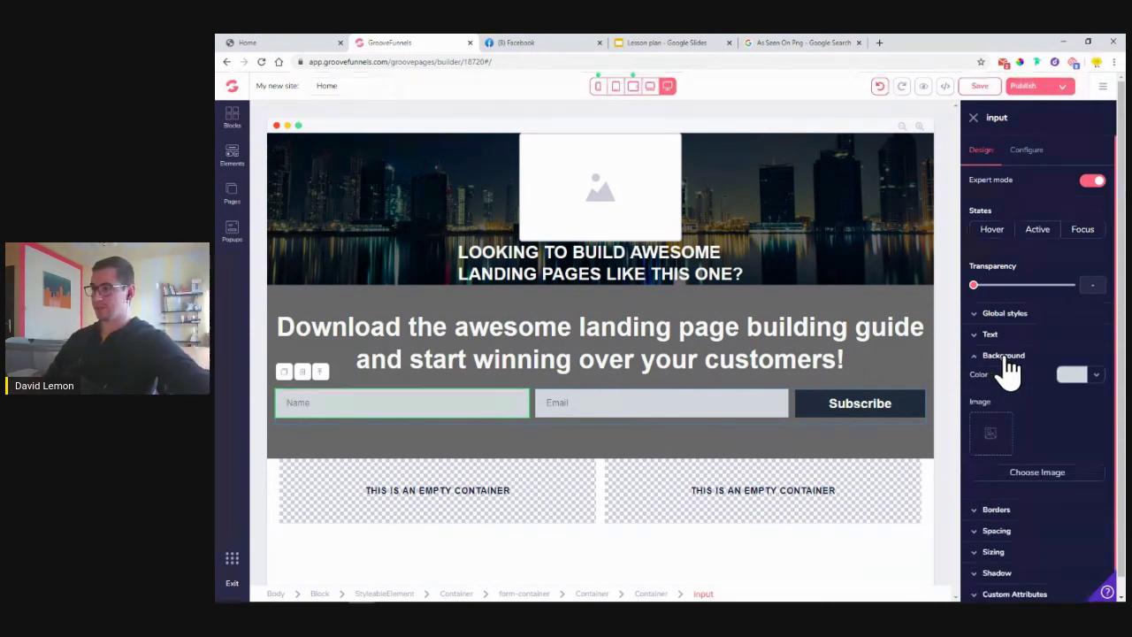
left_click(1096, 375)
left_click(984, 435)
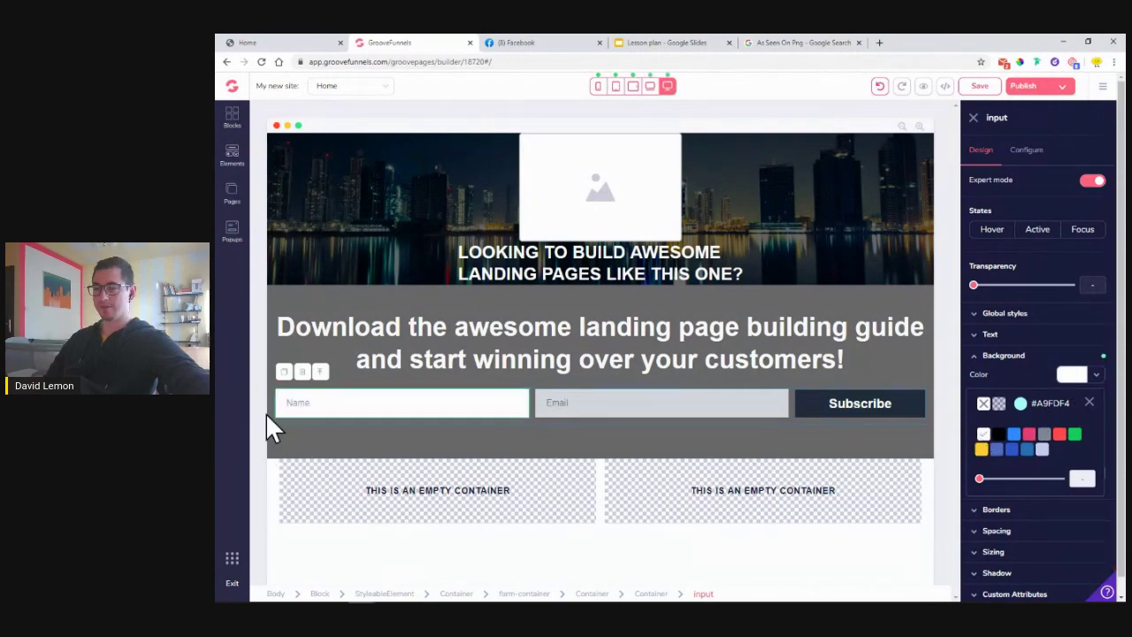
- Set the Email field's background colour to white
left_click(630, 405)
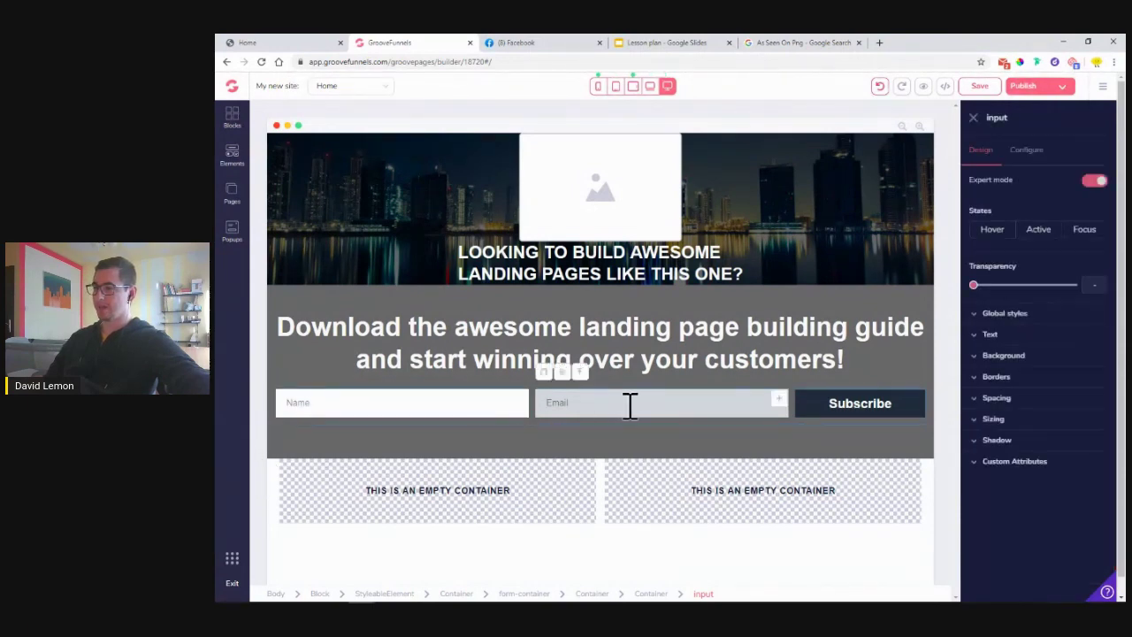
left_click(1025, 358)
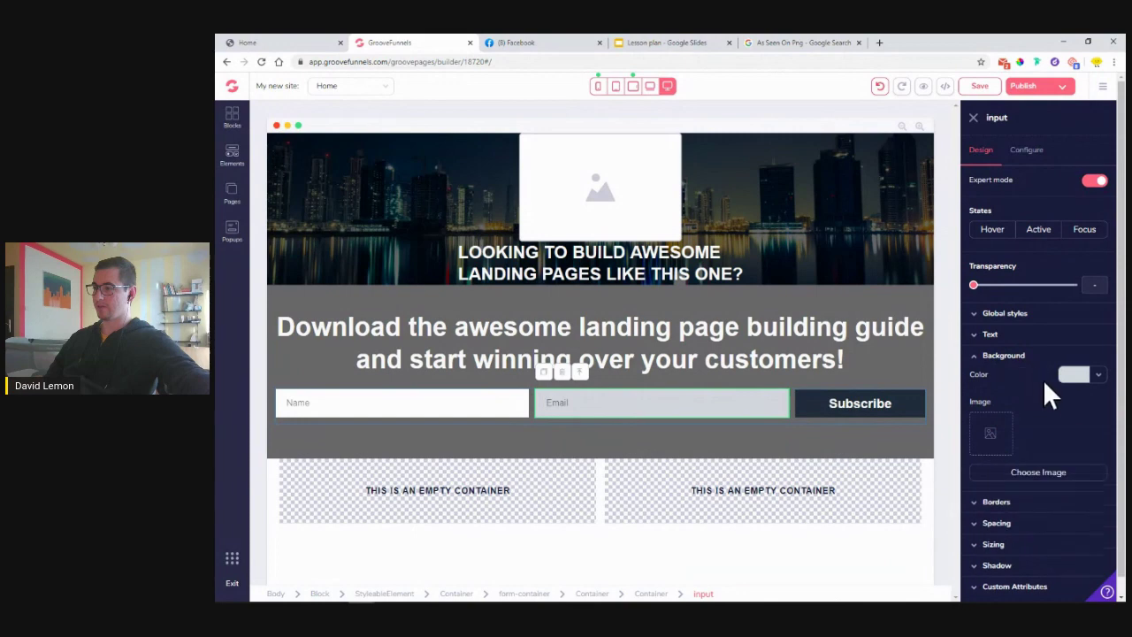
left_click(1096, 376)
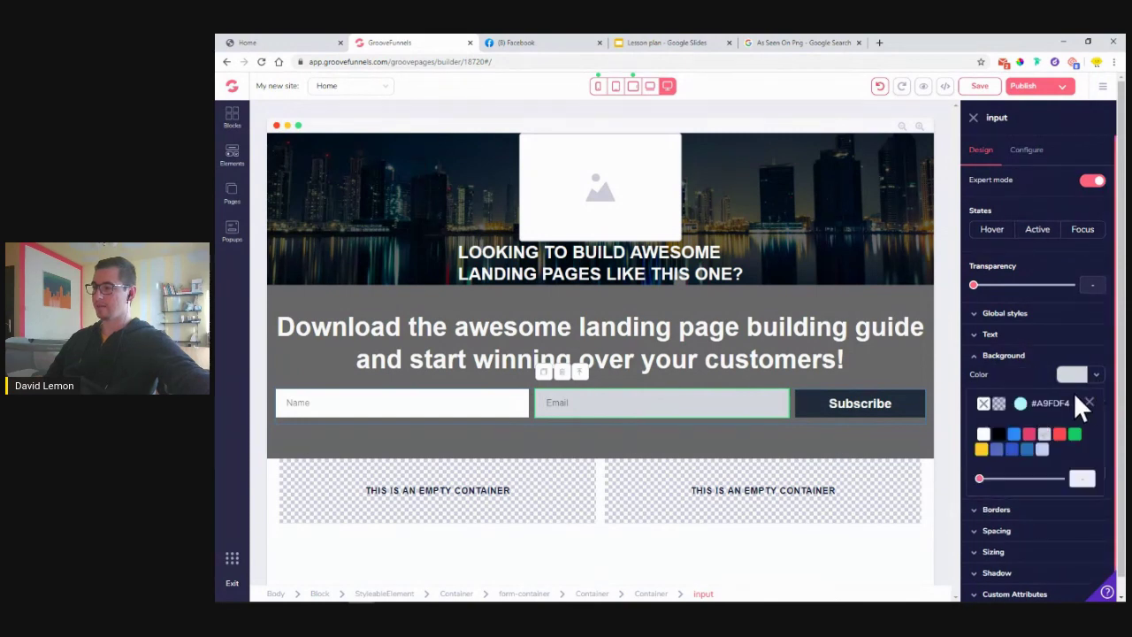
left_click(986, 437)
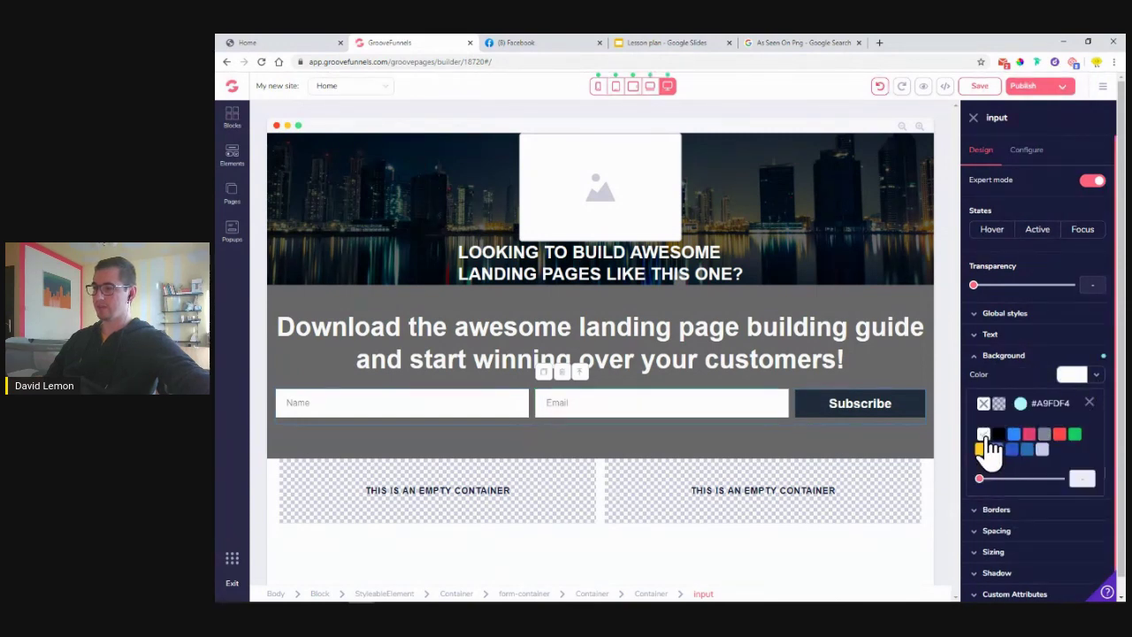
- Set the Subscribe button's background colour to yellow
left_click(907, 421)
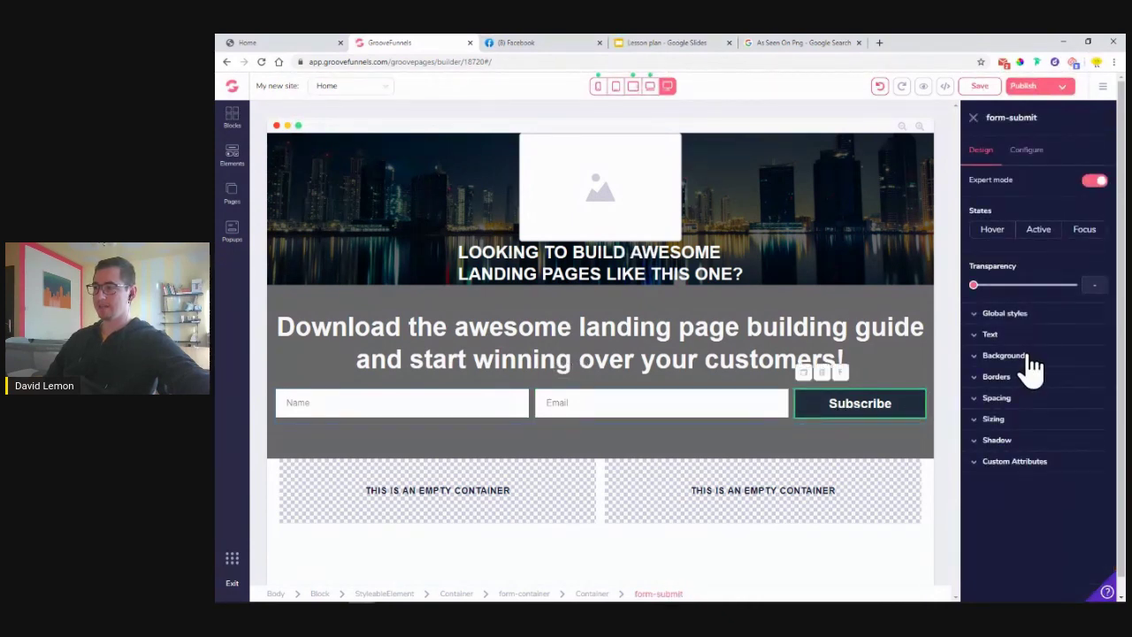
left_click(1029, 361)
left_click(1097, 375)
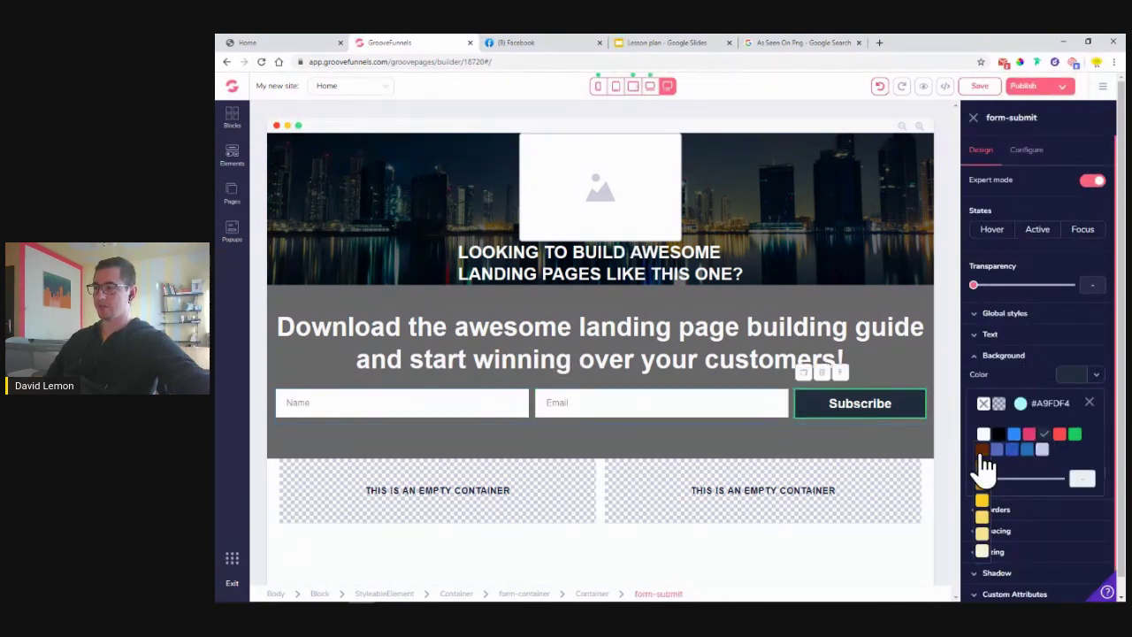
left_click(983, 501)
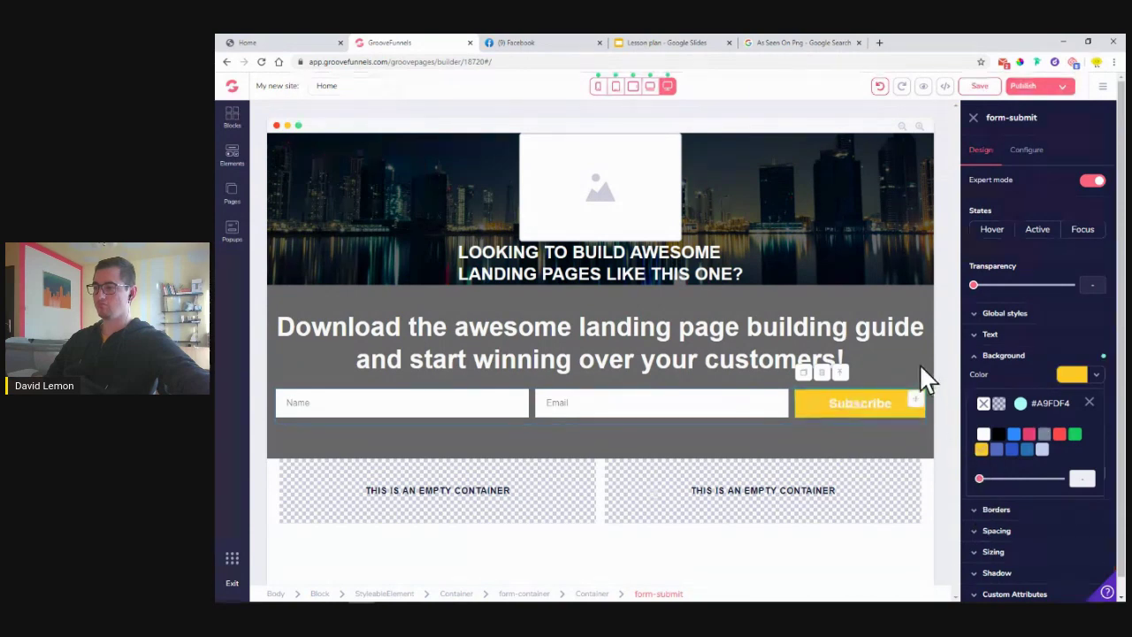
- Check the button on the reference page and compare the Subscribe button's text settings with the form headline's text formatting options
left_click(292, 44)
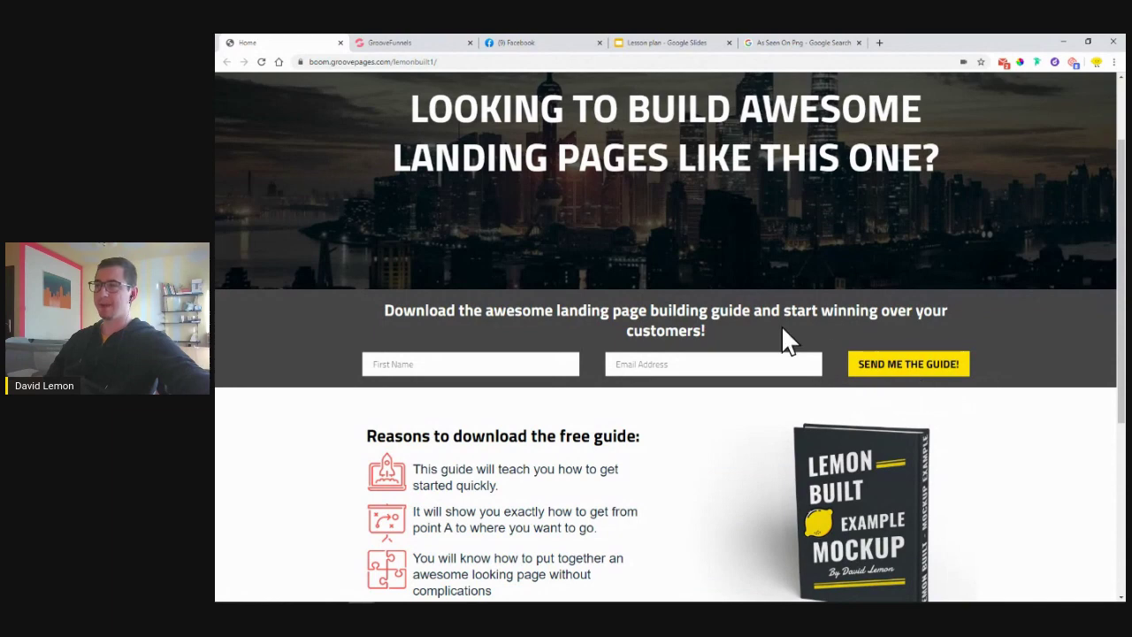
left_click(432, 44)
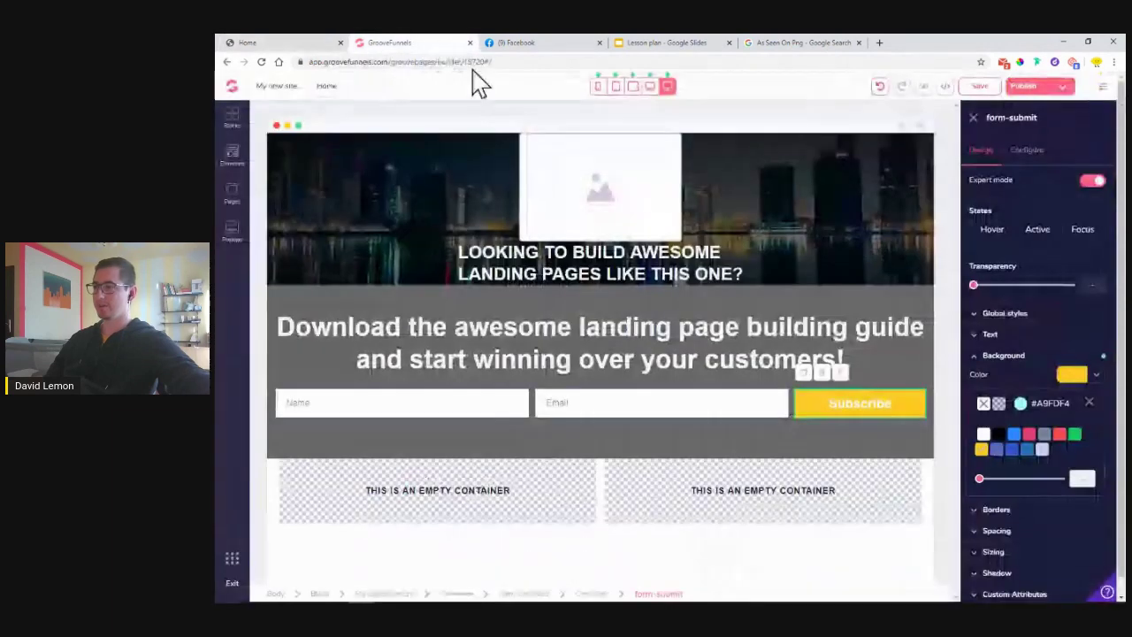
left_click(1005, 359)
left_click(1002, 337)
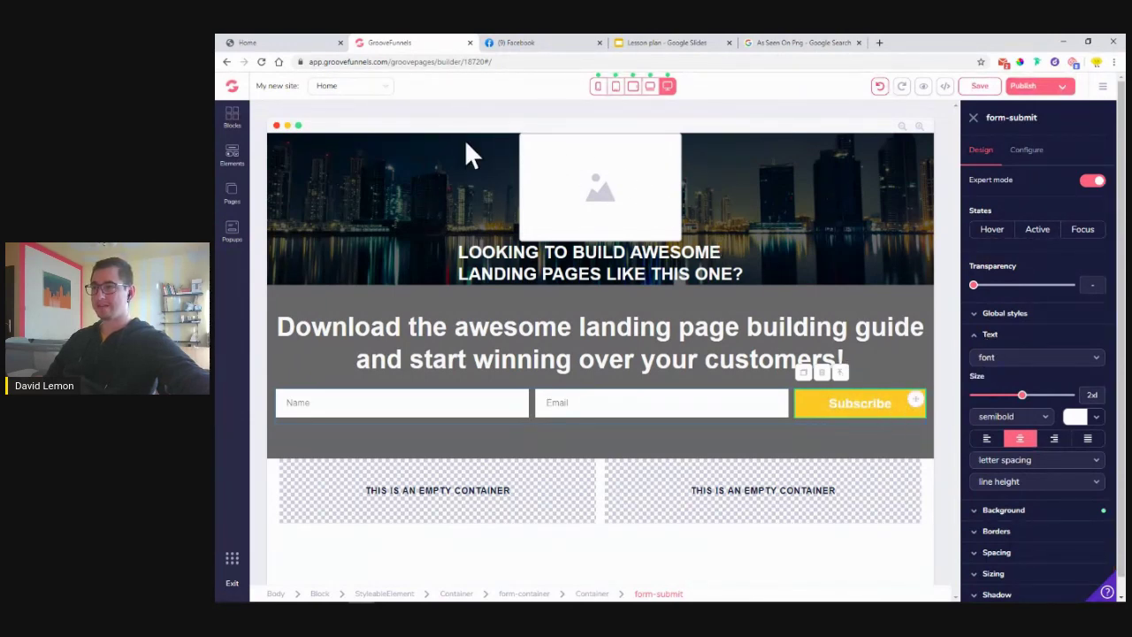
left_click(619, 362)
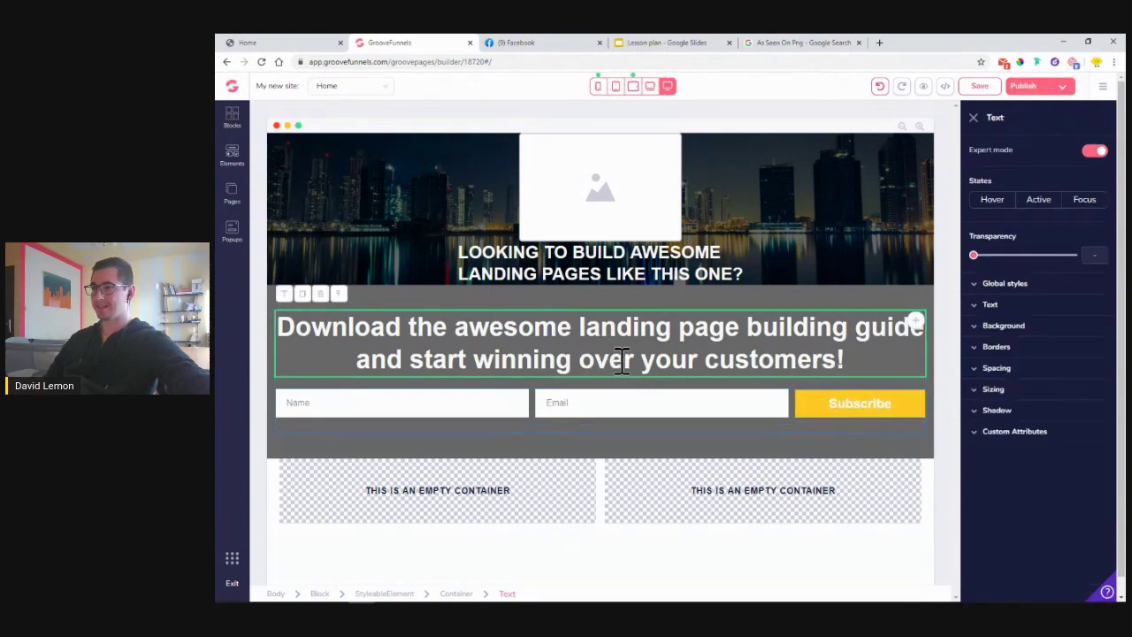
left_click(434, 372)
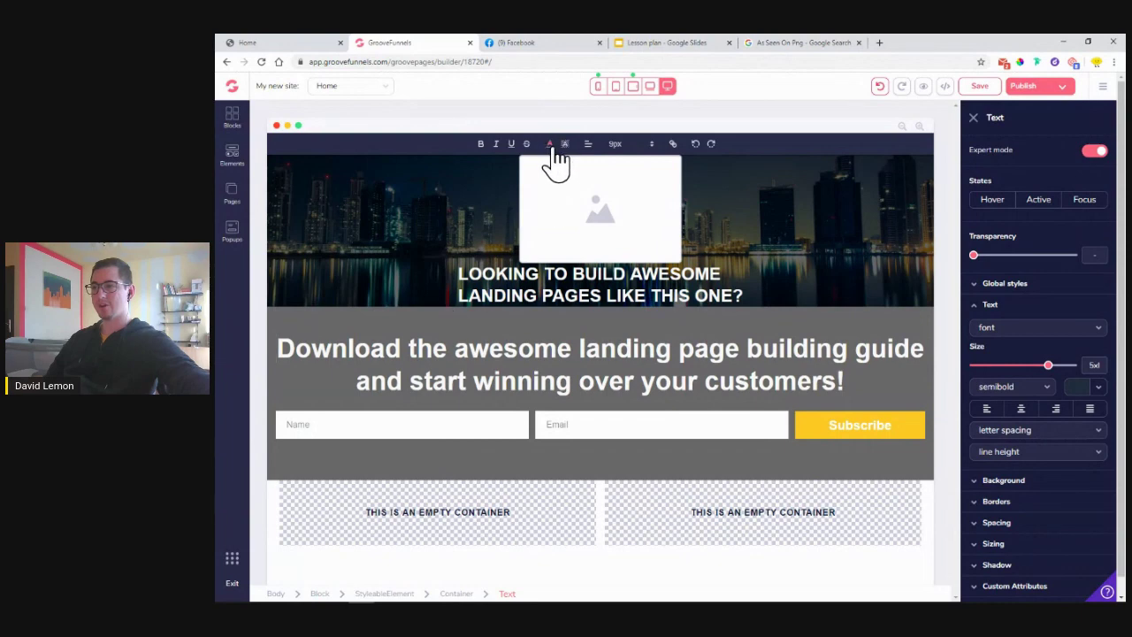
left_click(867, 436)
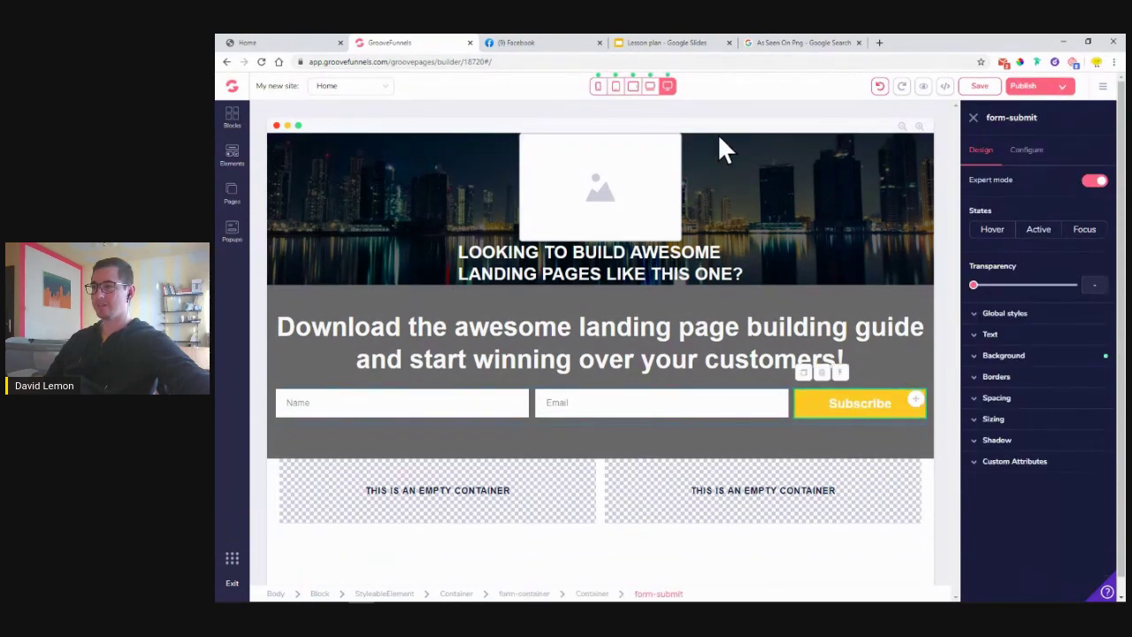
- Set the Subscribe button's text colour to black
left_click(1007, 337)
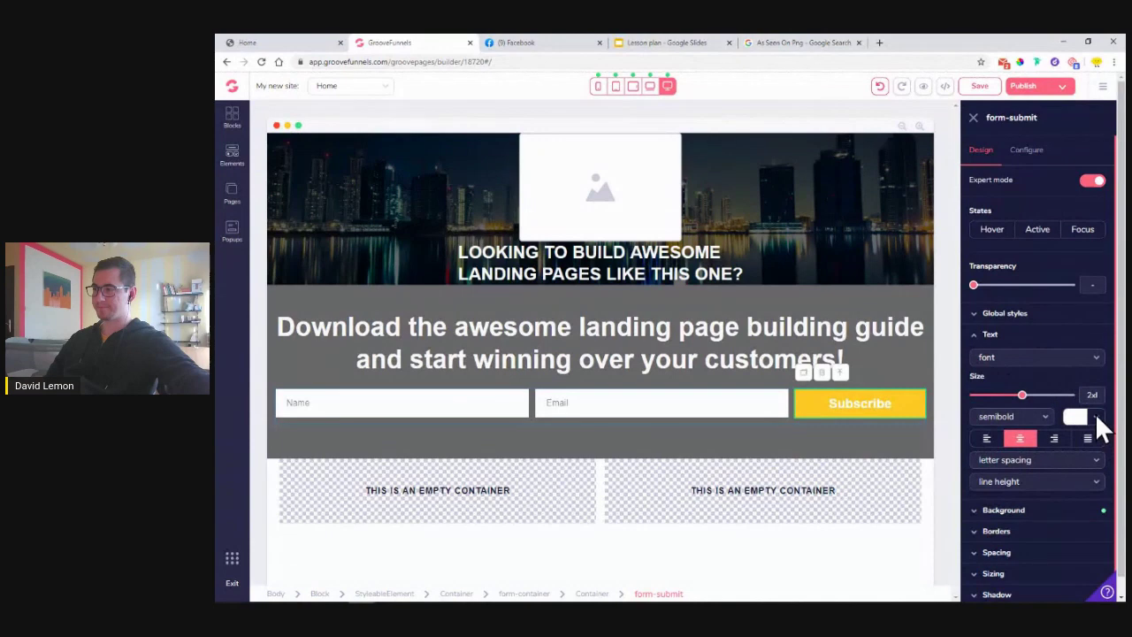
left_click(1096, 418)
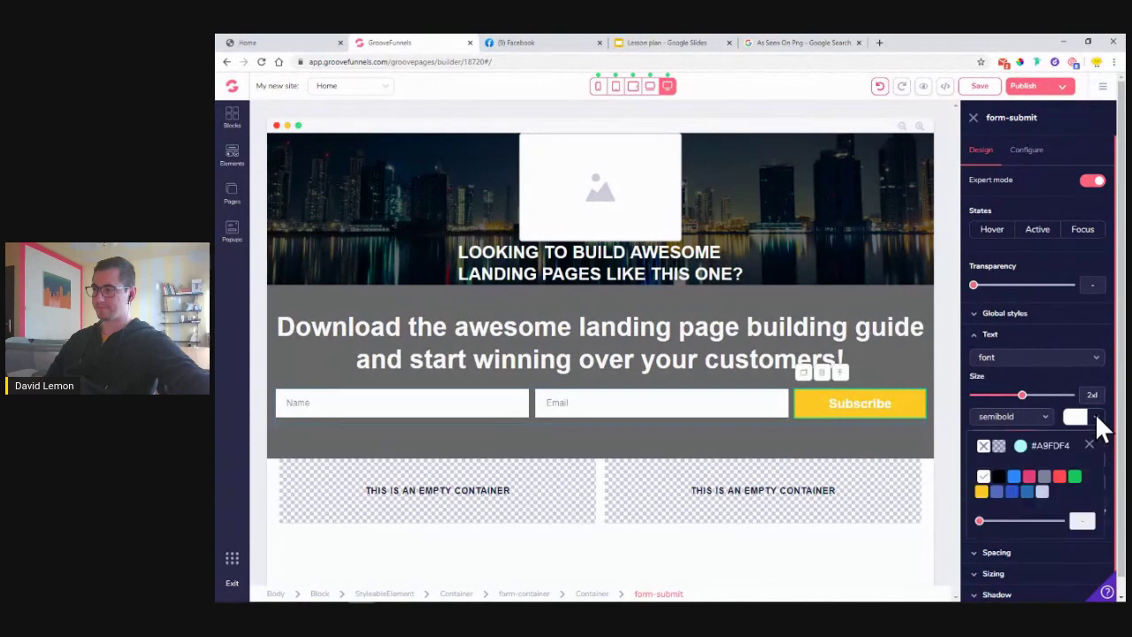
left_click(999, 478)
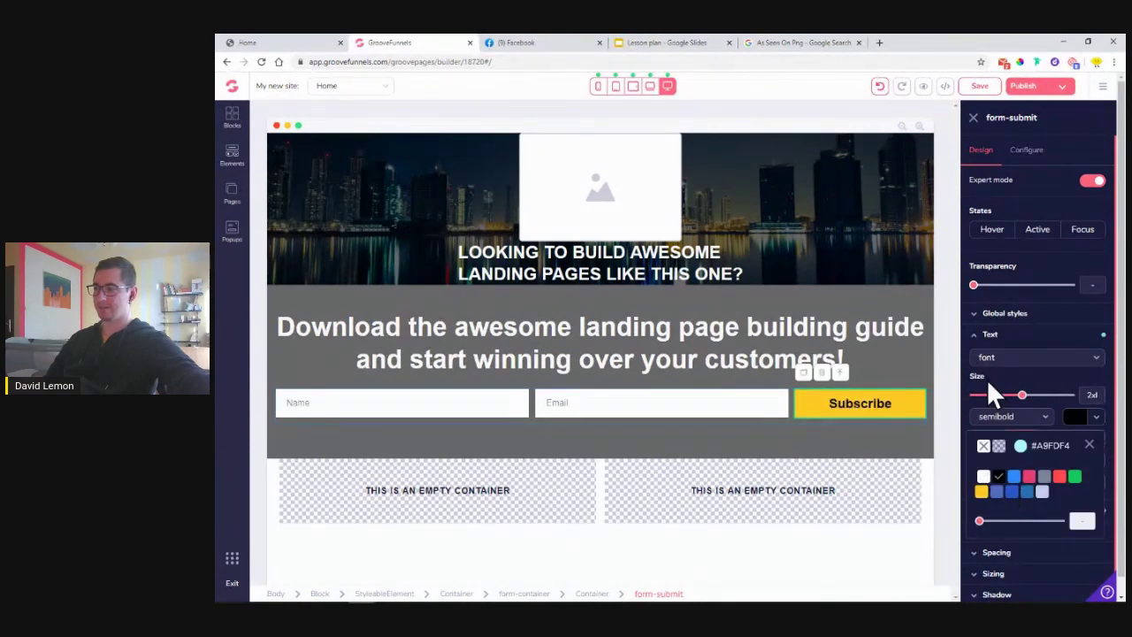
- Change the Subscribe button's text to "SEND ME THE GUIDE!" to match the reference page, and save the page
left_click(306, 44)
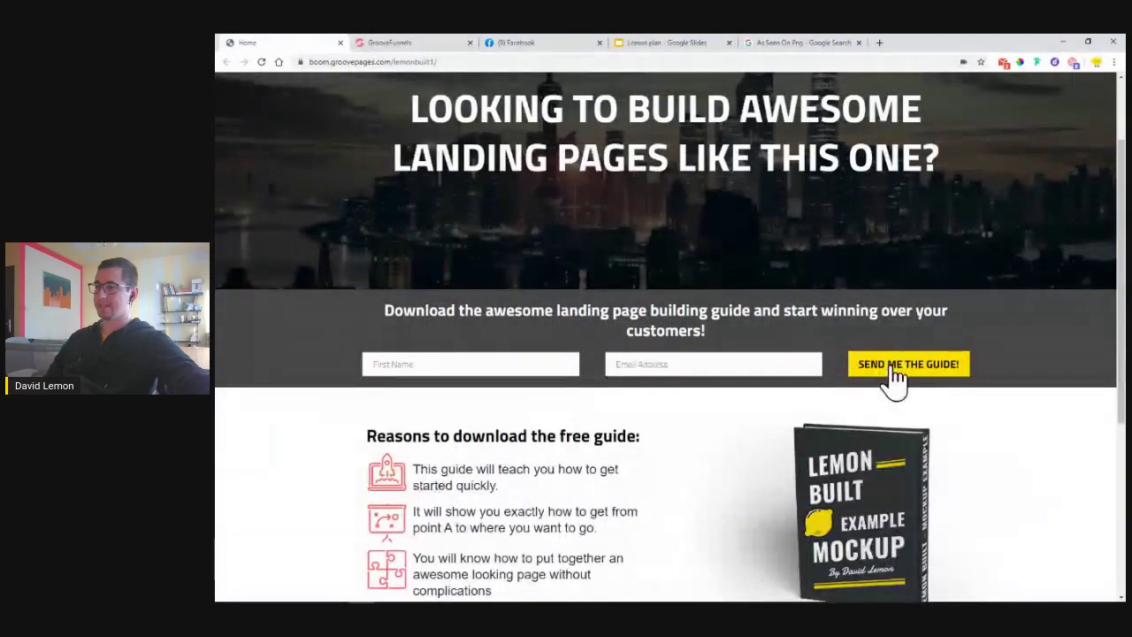
left_click(392, 44)
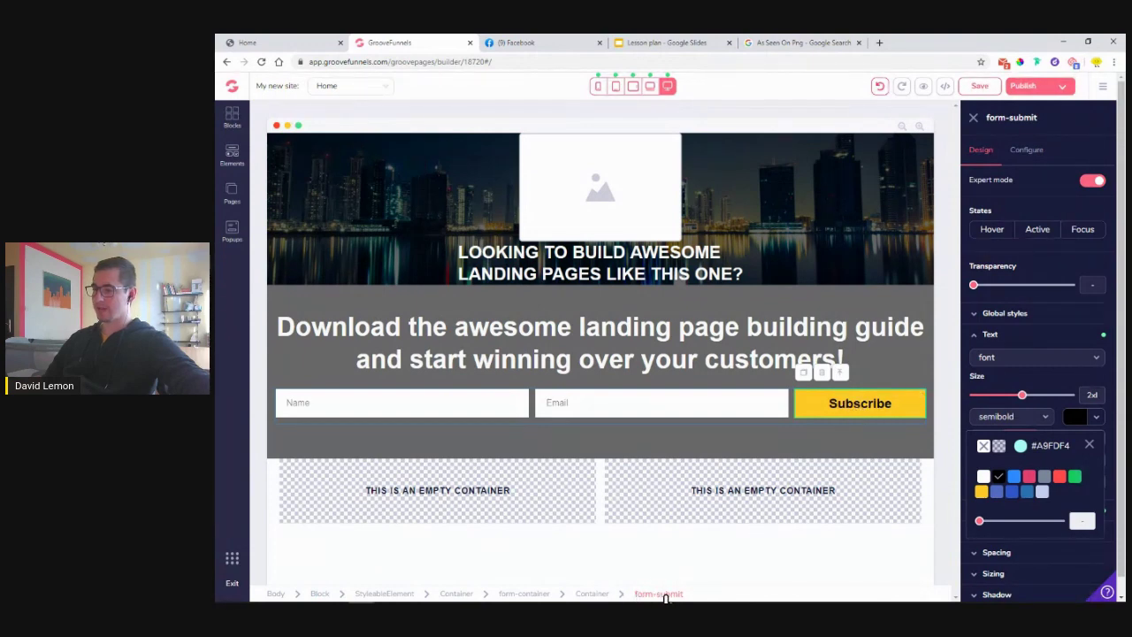
left_click(1029, 156)
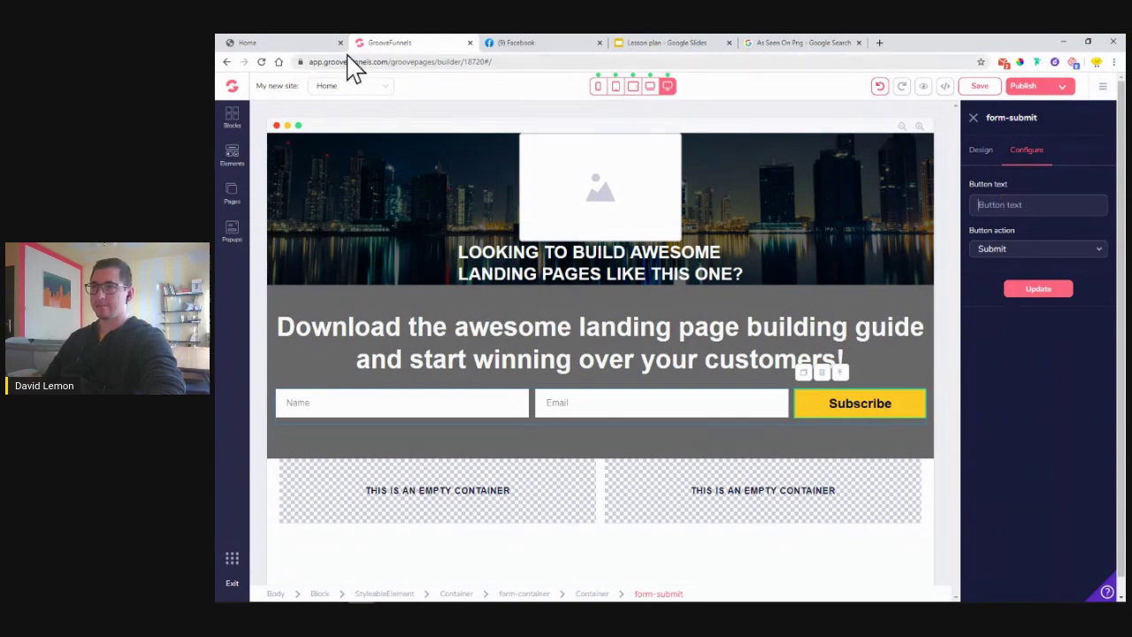
left_click(296, 44)
left_click(409, 44)
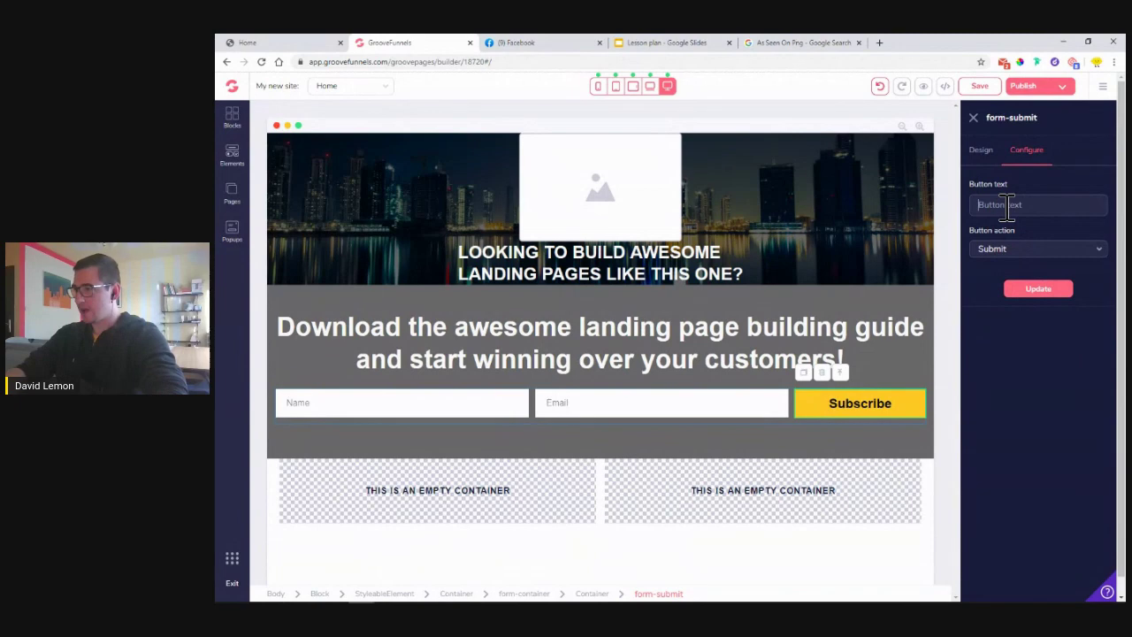
type("ME THE GUIDE!")
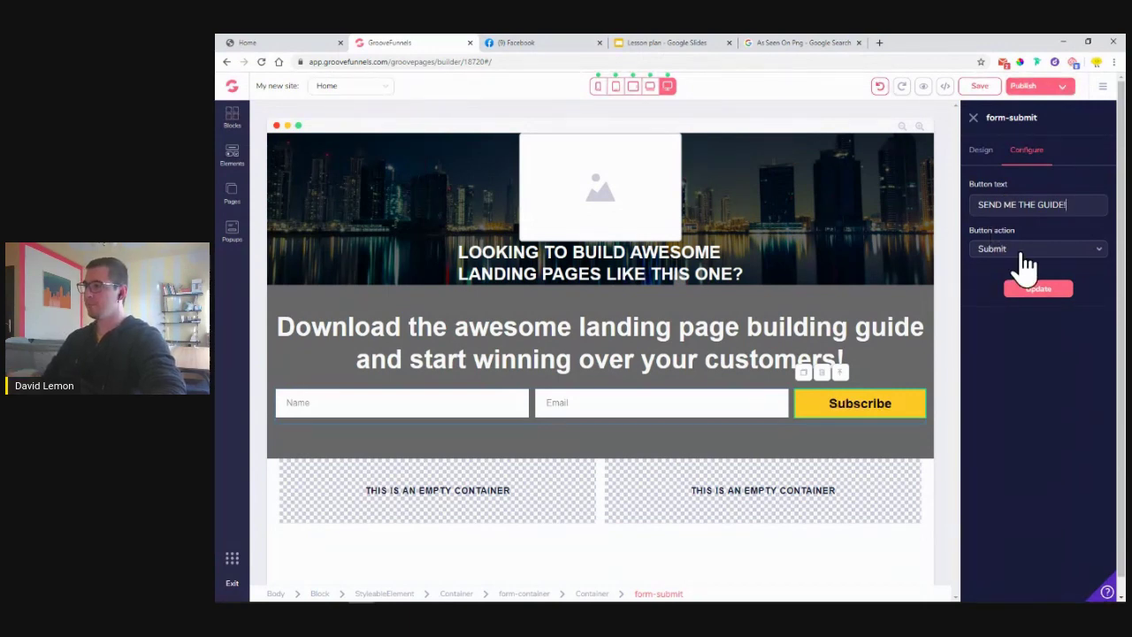
left_click(1037, 292)
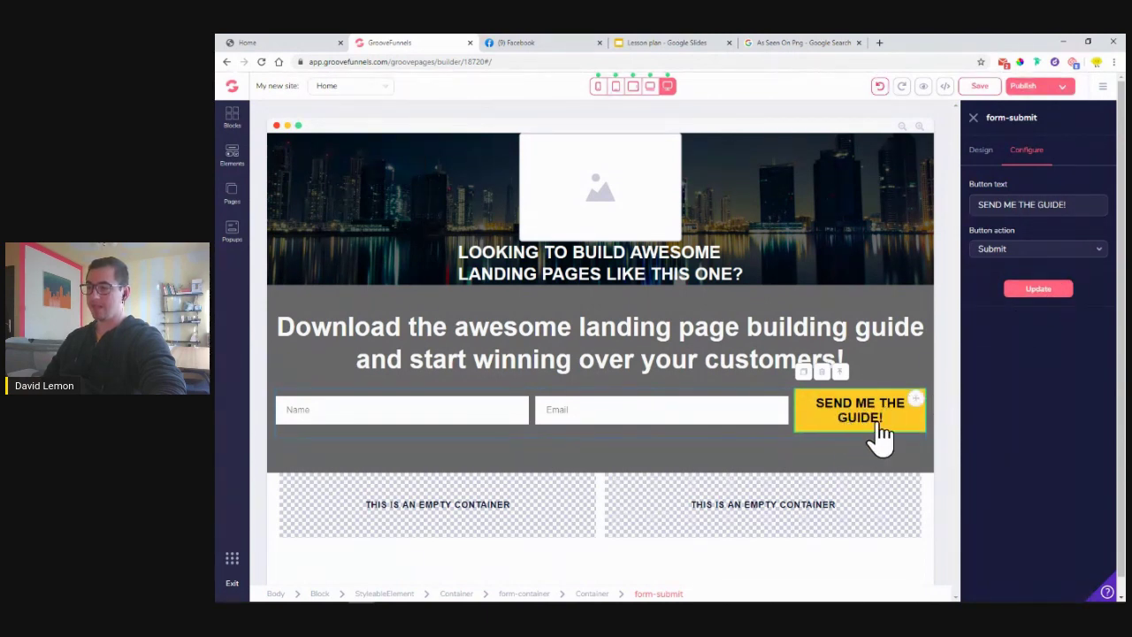
left_click(1040, 292)
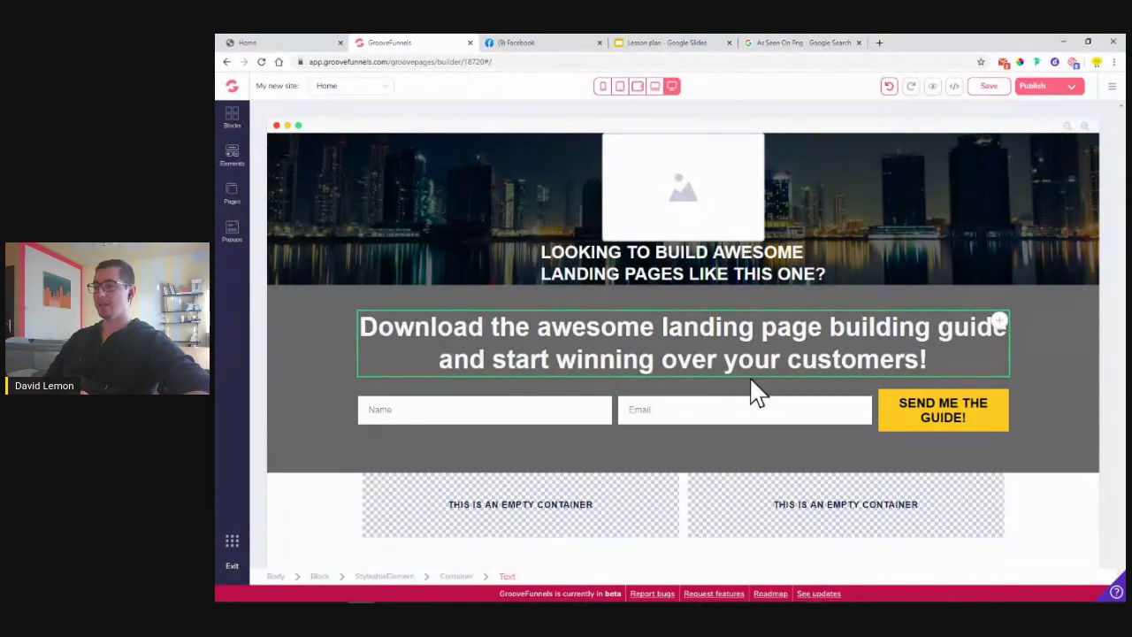
left_click(981, 92)
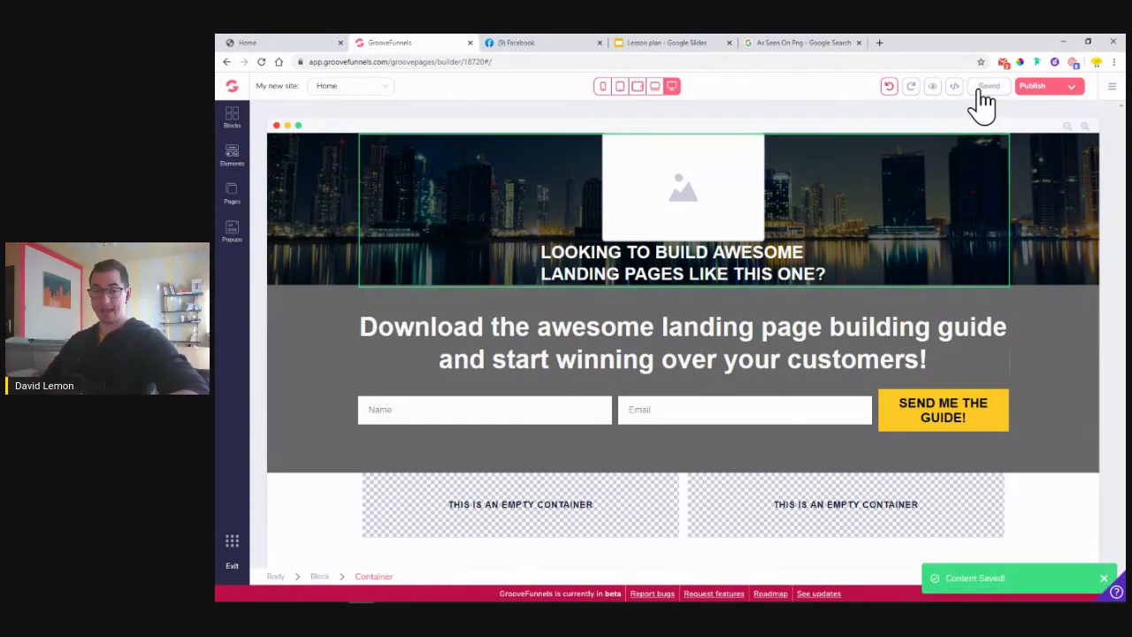
- Review the reference page's section below the form and the lesson plan slide listing the tools for this build
left_click(286, 42)
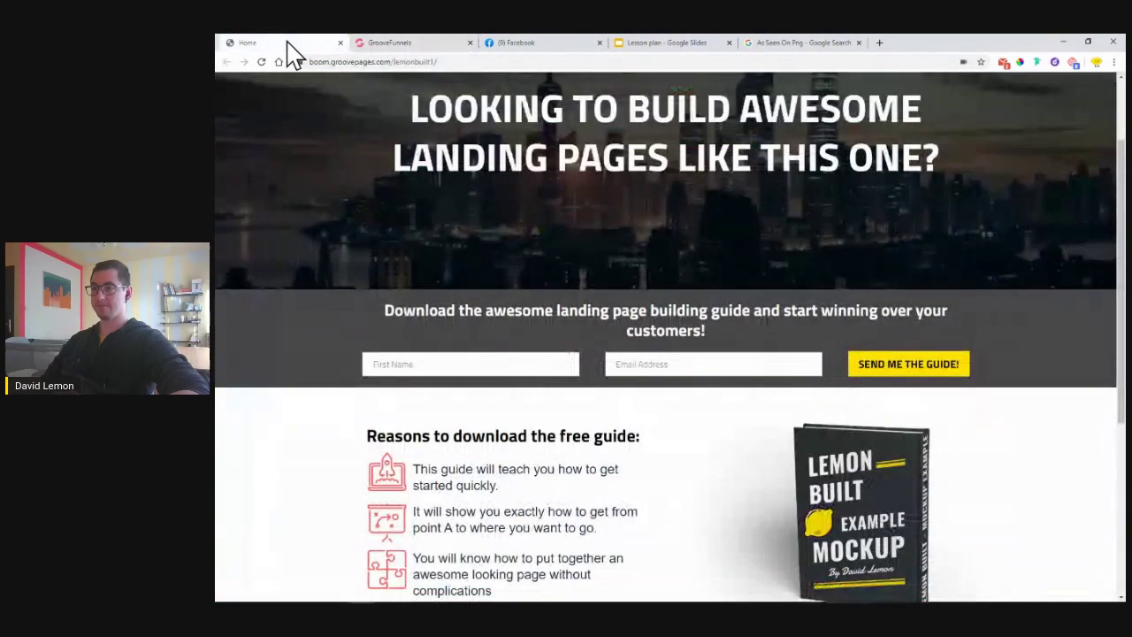
scroll(311, 166, "down", 3)
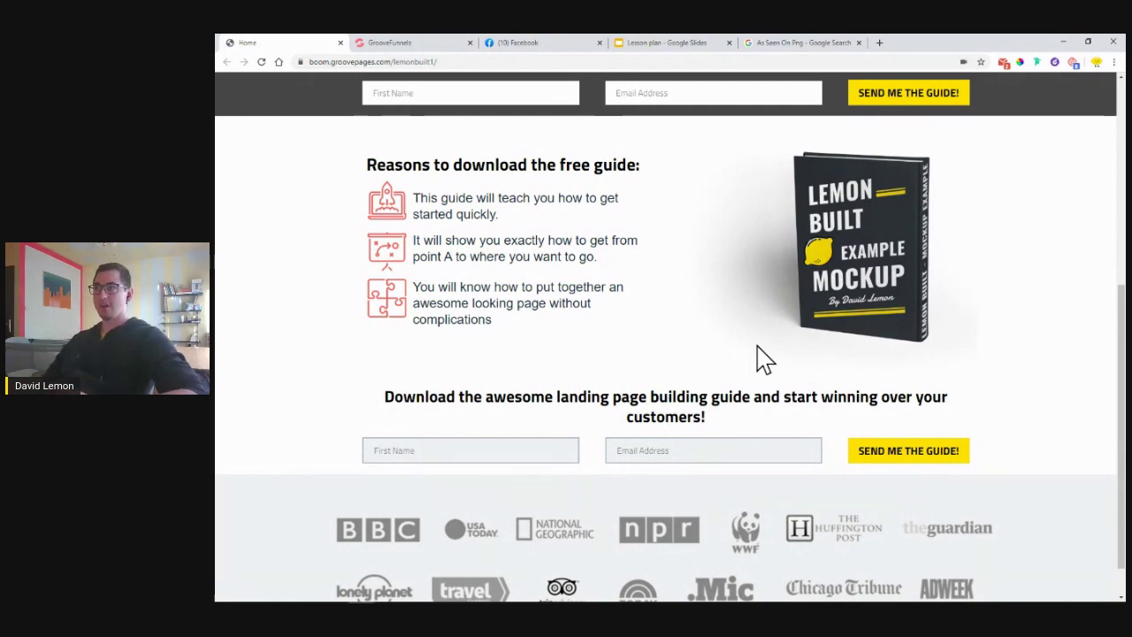
left_click(671, 44)
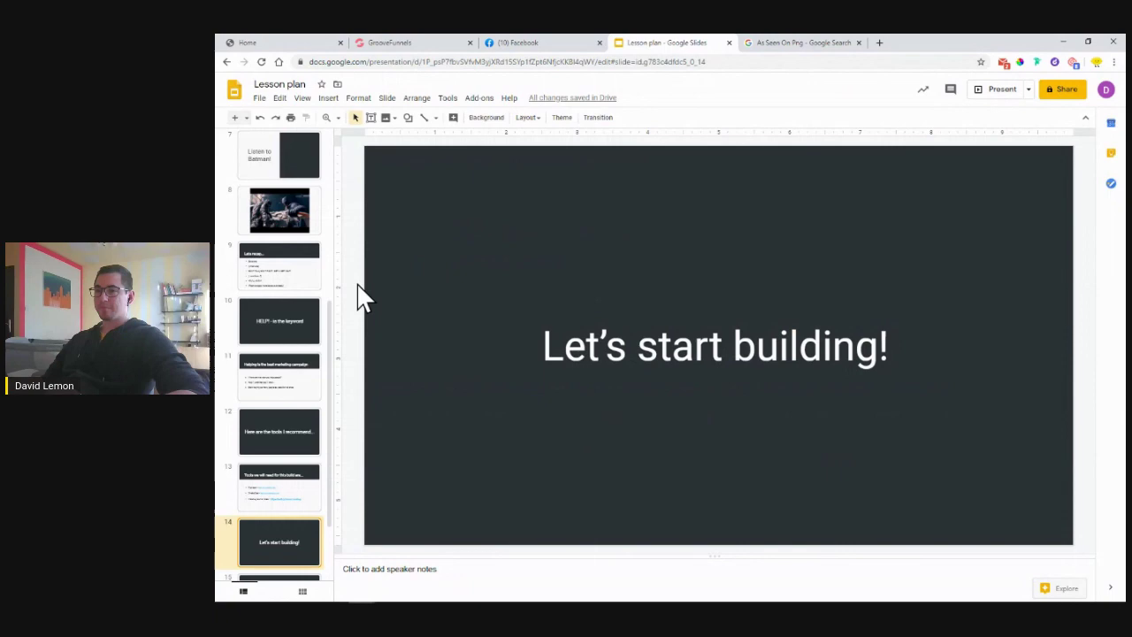
left_click(279, 509)
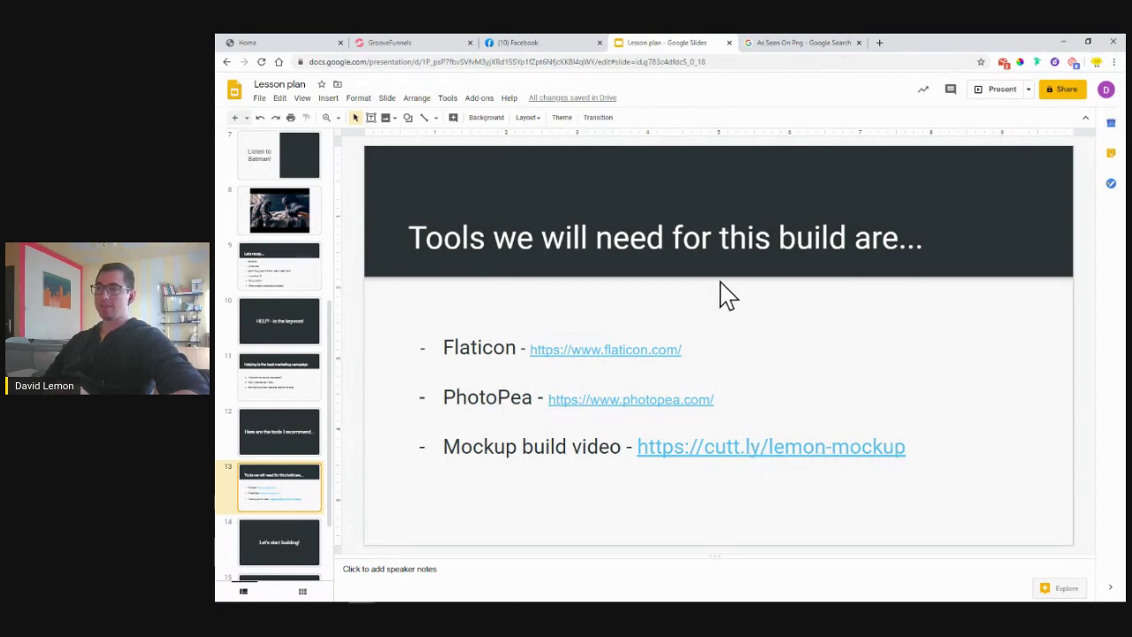
left_click(423, 48)
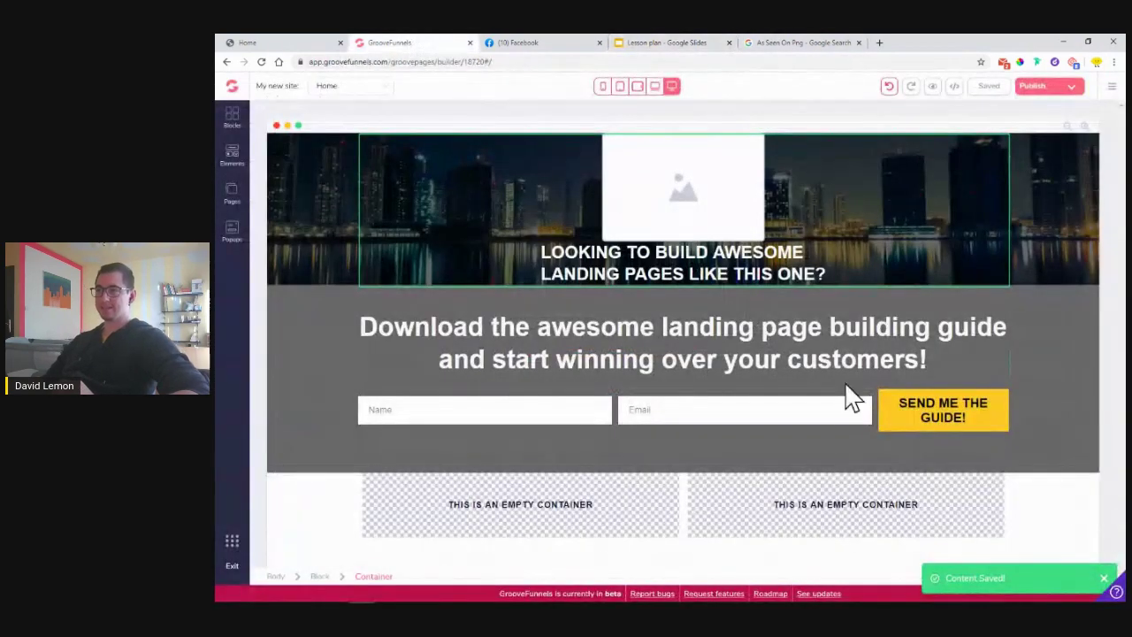
- Check the reasons section on the reference page and add an H1 heading to the first empty container below the form
left_click(266, 44)
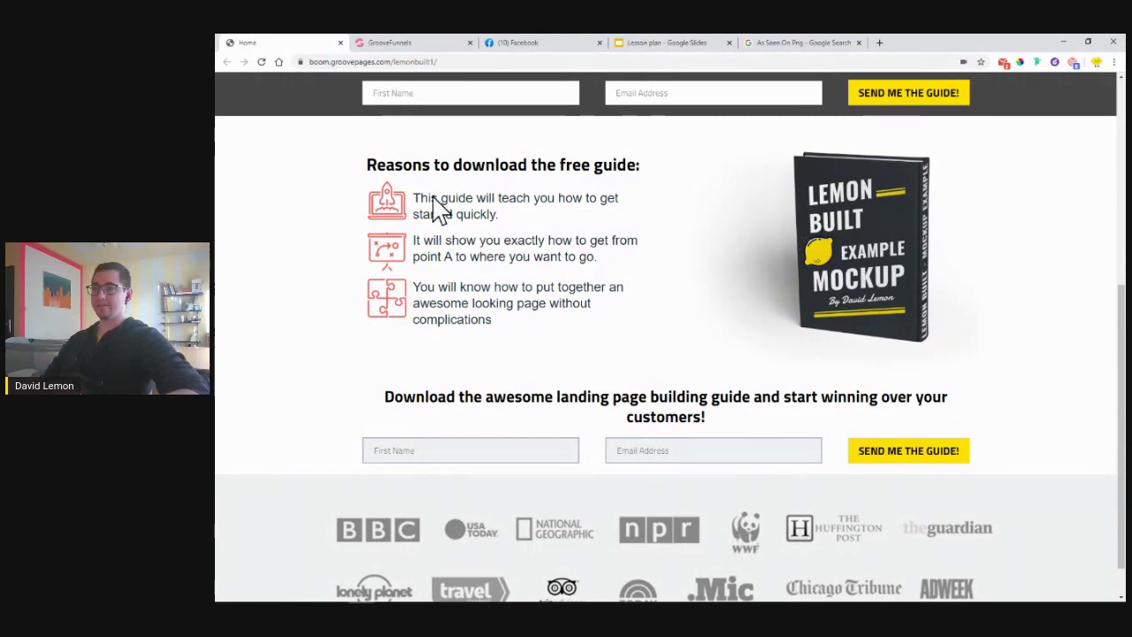
left_click(386, 45)
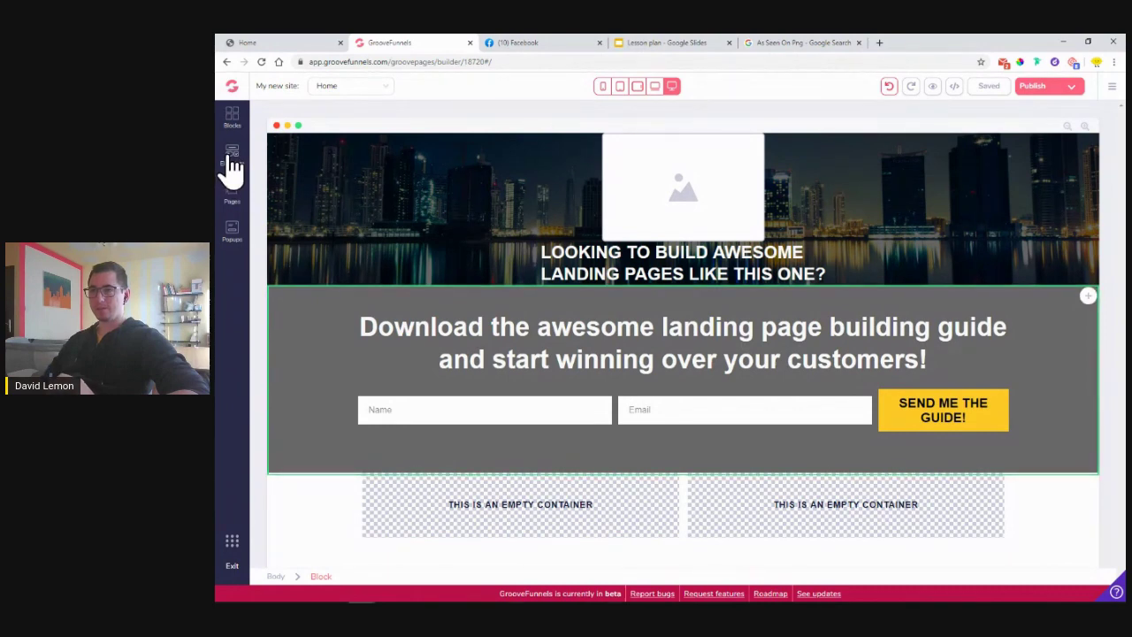
left_click(231, 158)
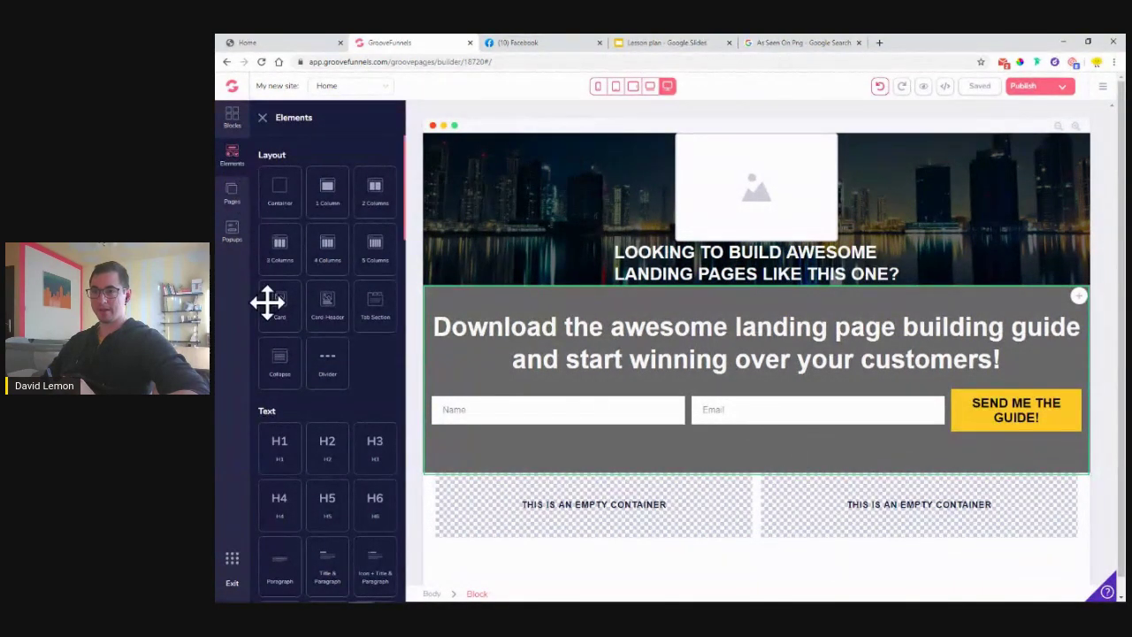
left_click_drag(275, 451, 556, 505)
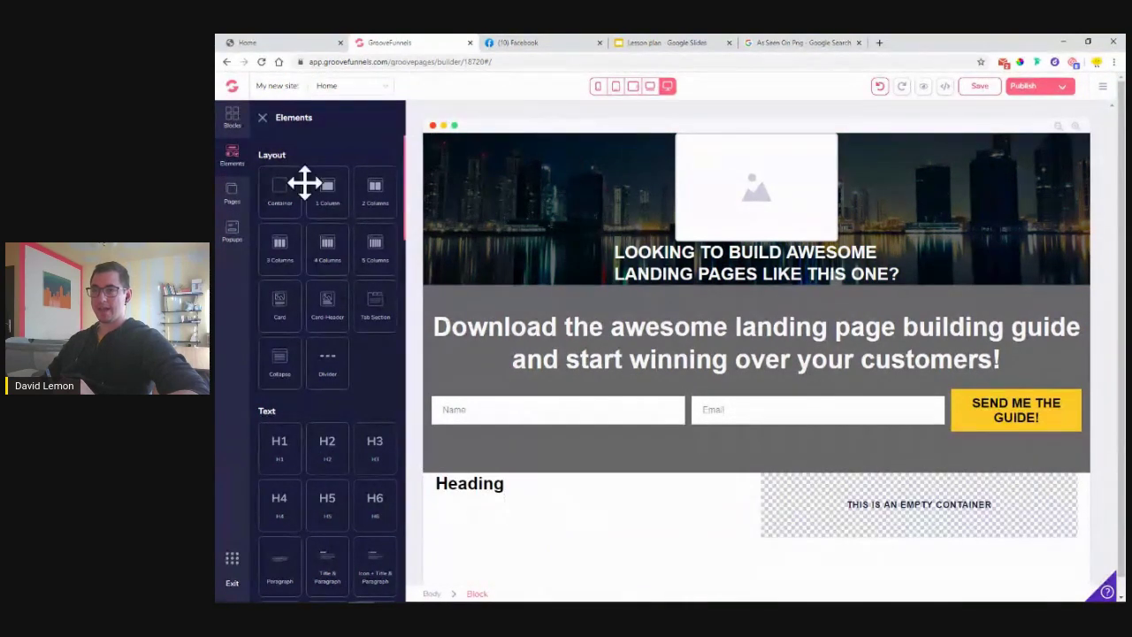
- Compare with the reference page's icon list and add an Image List Item beneath the new heading
left_click(301, 43)
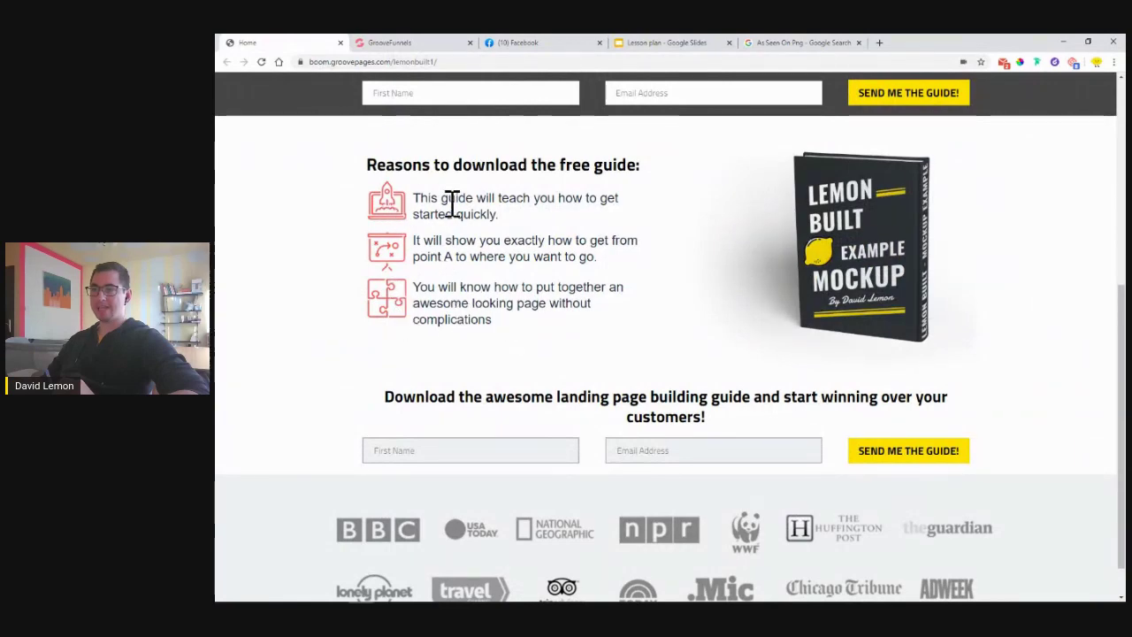
left_click(382, 43)
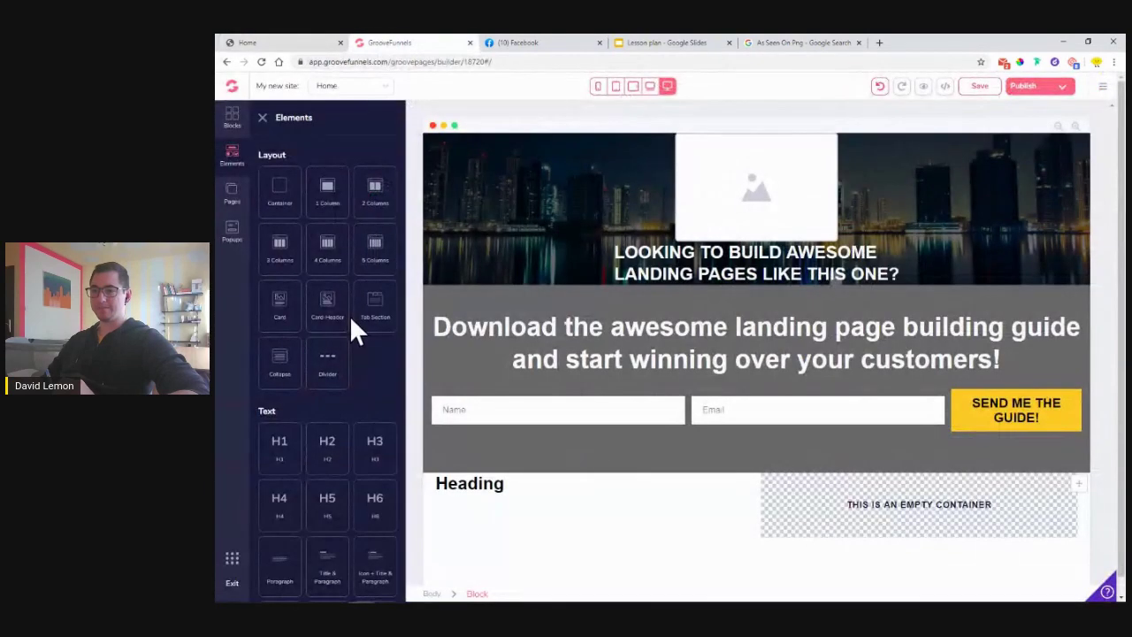
scroll(349, 318, "down", 5)
scroll(363, 361, "down", 2)
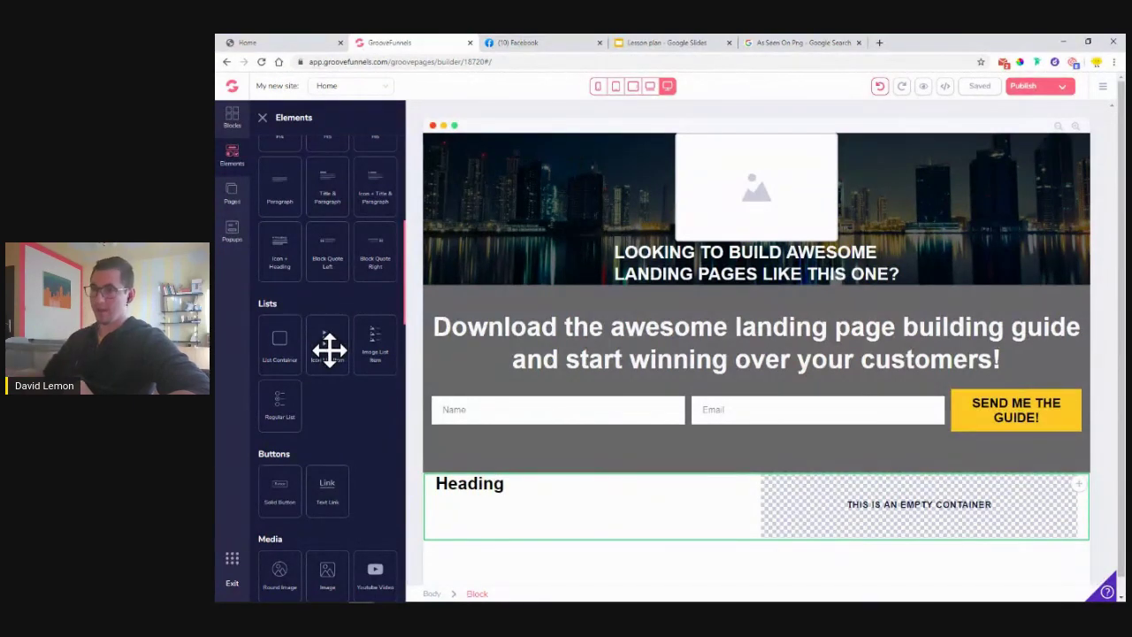
left_click(301, 43)
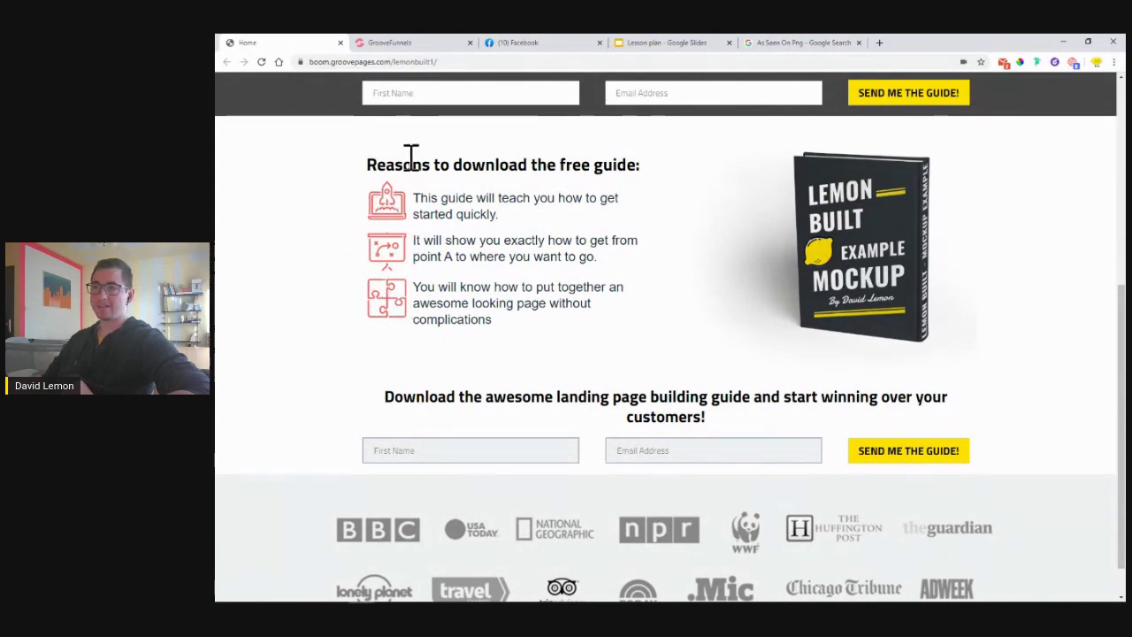
left_click(423, 44)
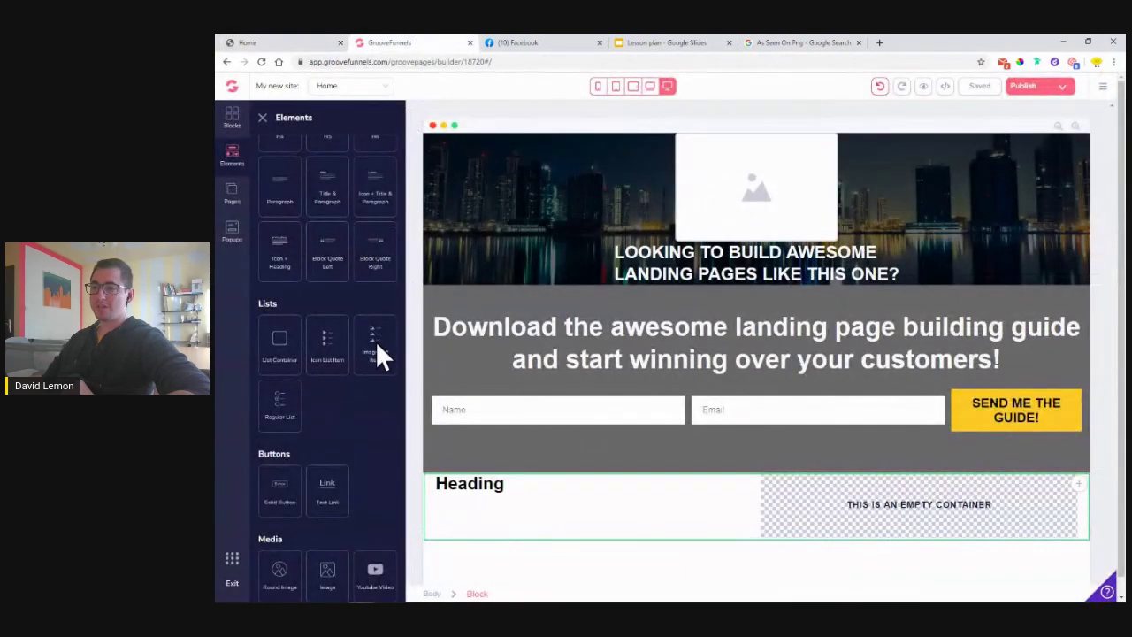
left_click_drag(375, 344, 494, 513)
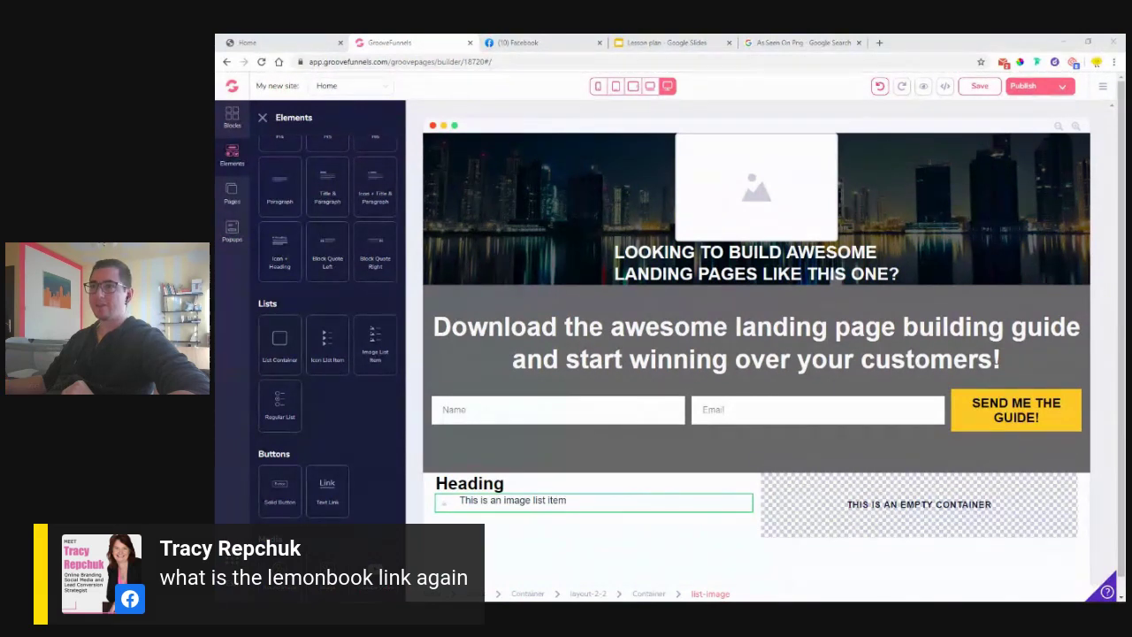
- Show the reference page's address and the mockup build video link on the lesson plan's tools slide
left_click(303, 43)
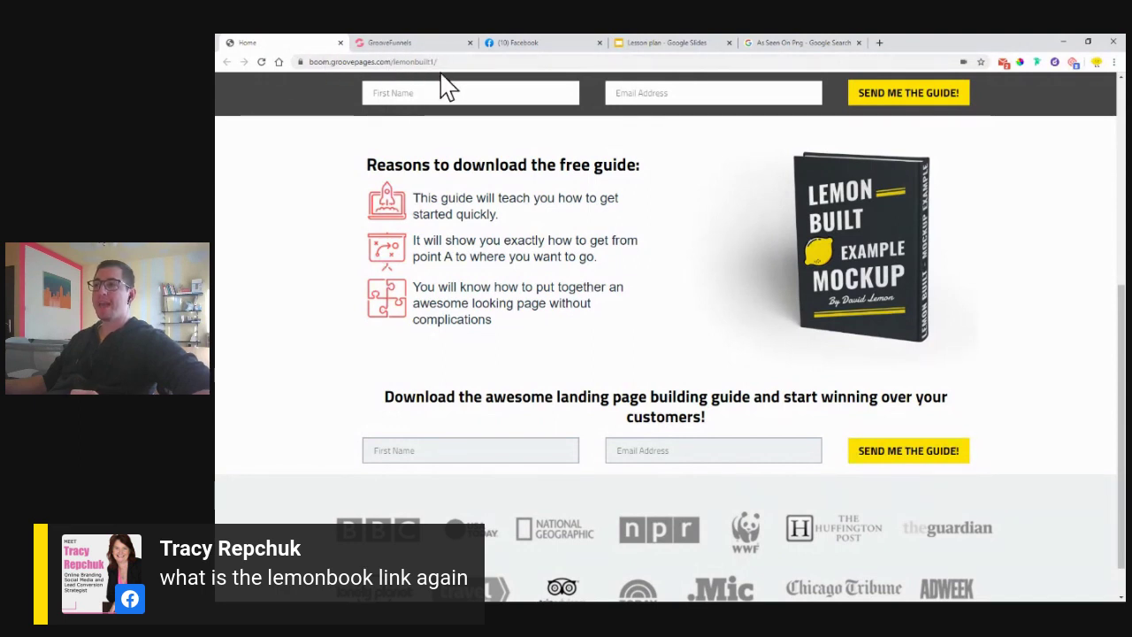
left_click(678, 53)
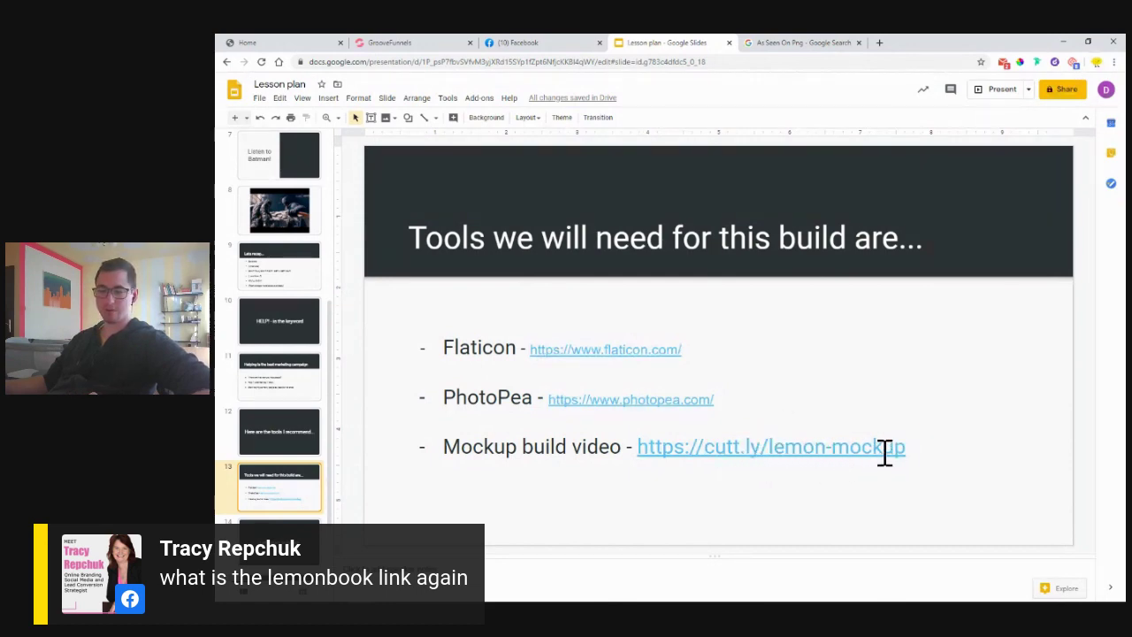
left_click(397, 43)
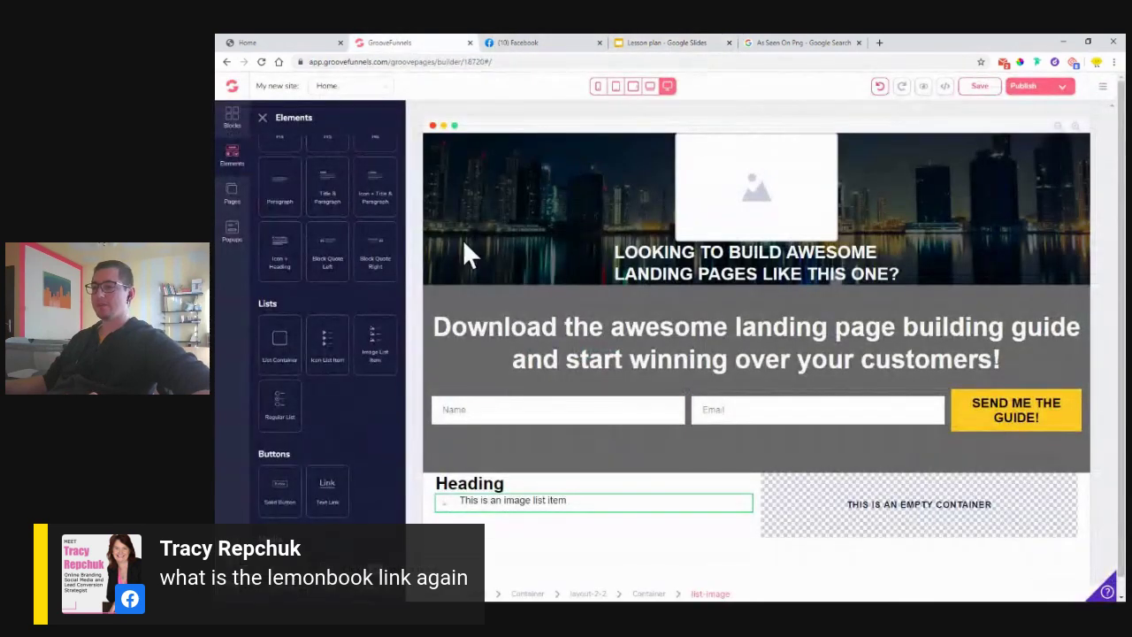
- Check the book mockup image beside the reasons list on the reference page
left_click(499, 506)
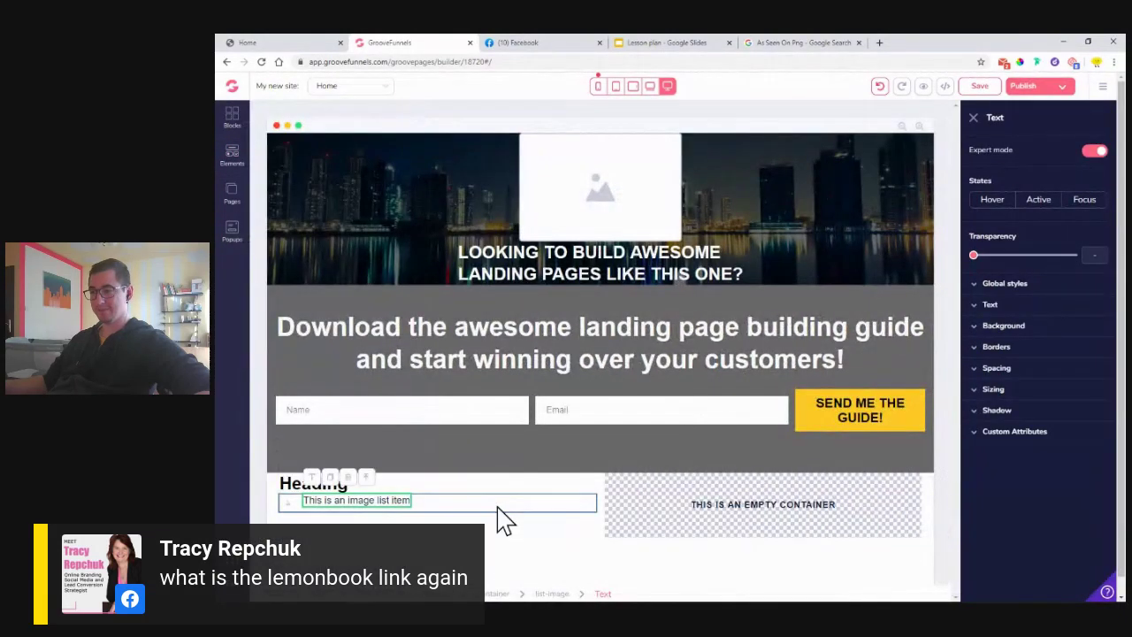
left_click(262, 41)
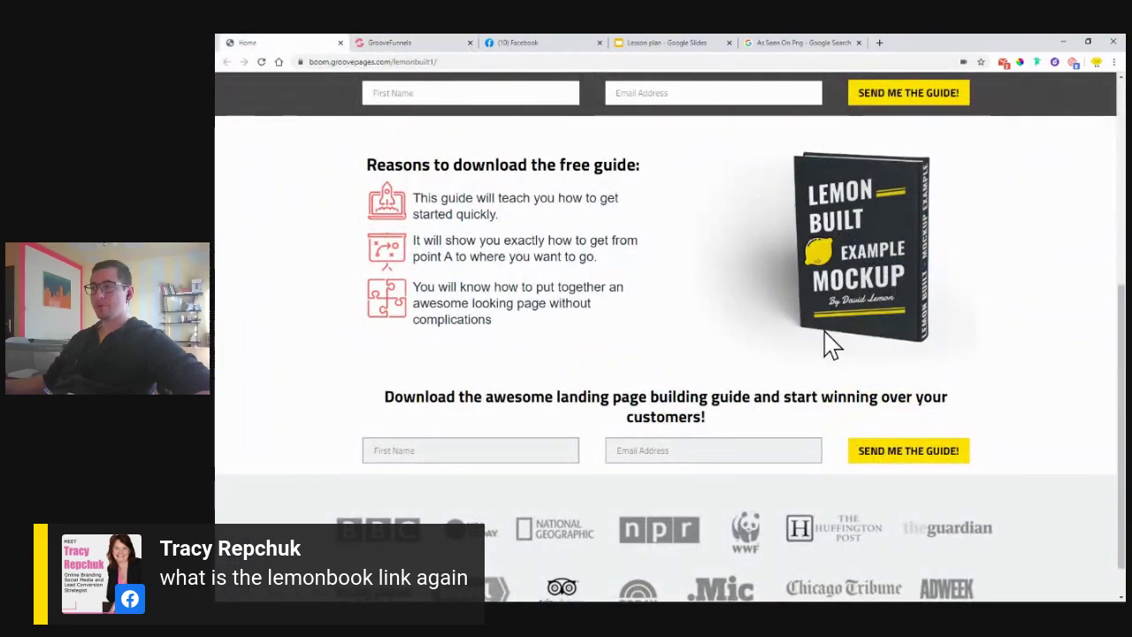
left_click(421, 44)
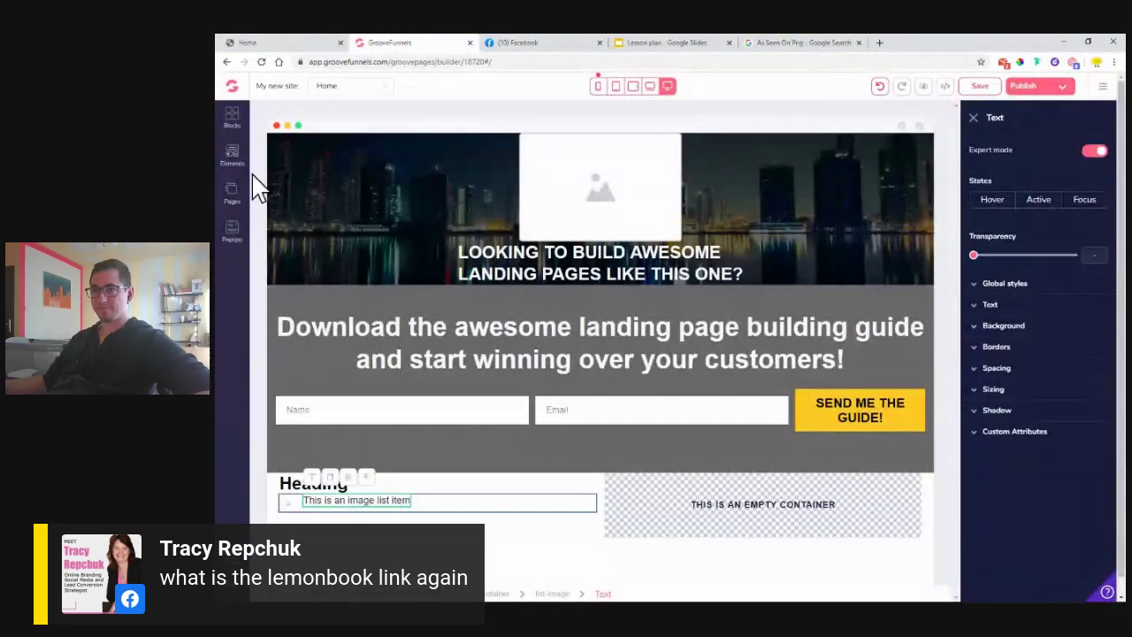
- Add an Image element to the empty container beside the heading and image list item
left_click(232, 124)
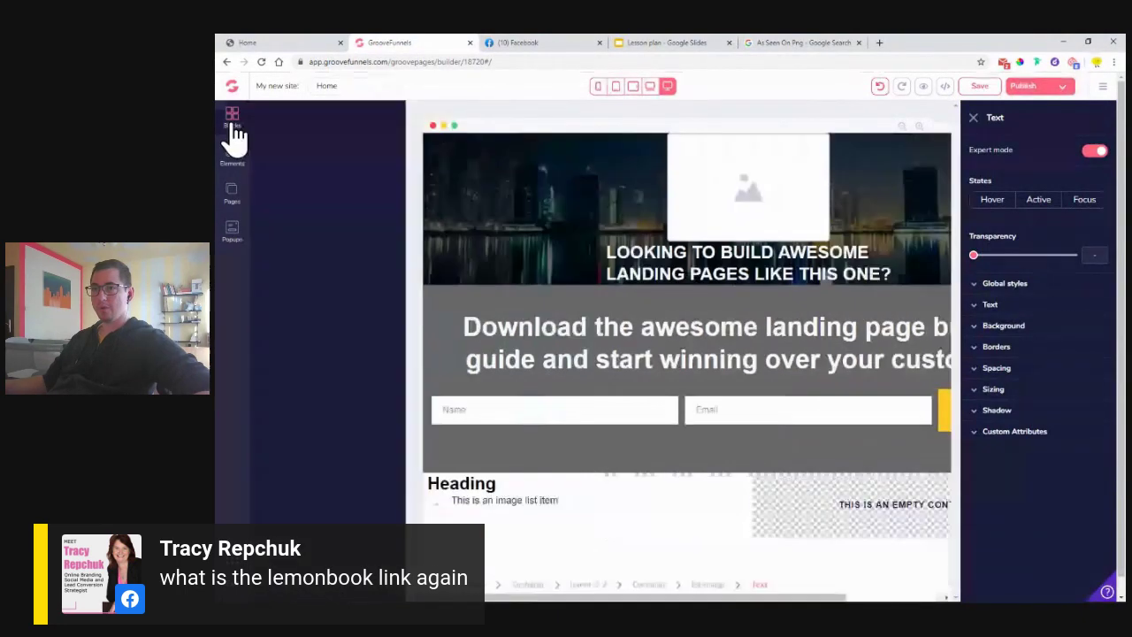
left_click(234, 156)
scroll(339, 298, "down", 3)
scroll(342, 303, "down", 5)
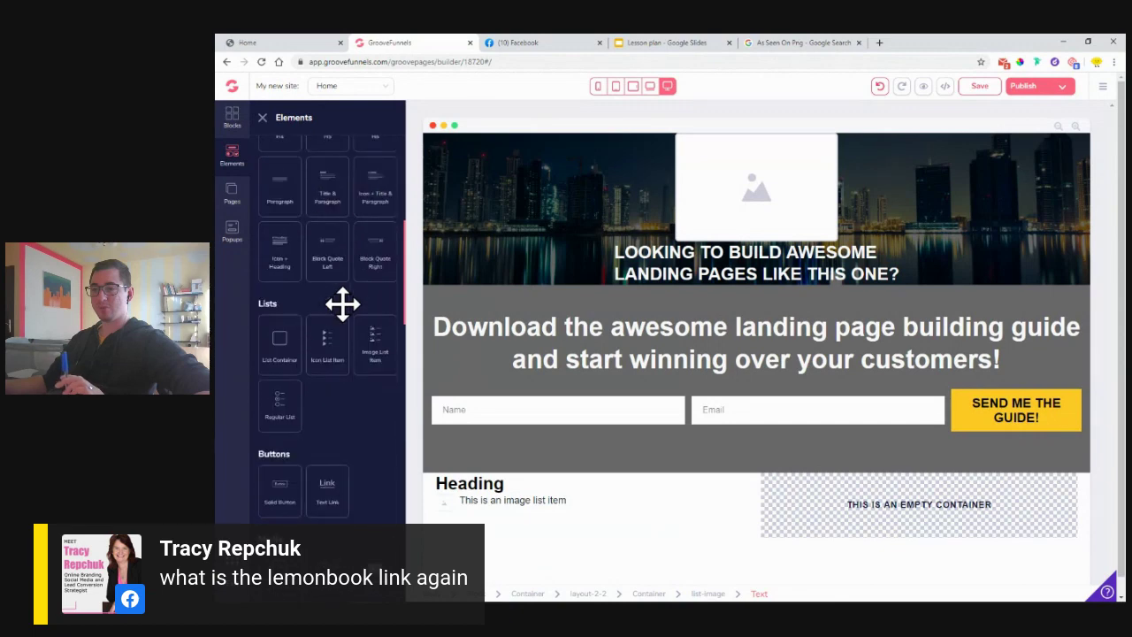
scroll(309, 406, "down", 1)
scroll(310, 406, "down", 2)
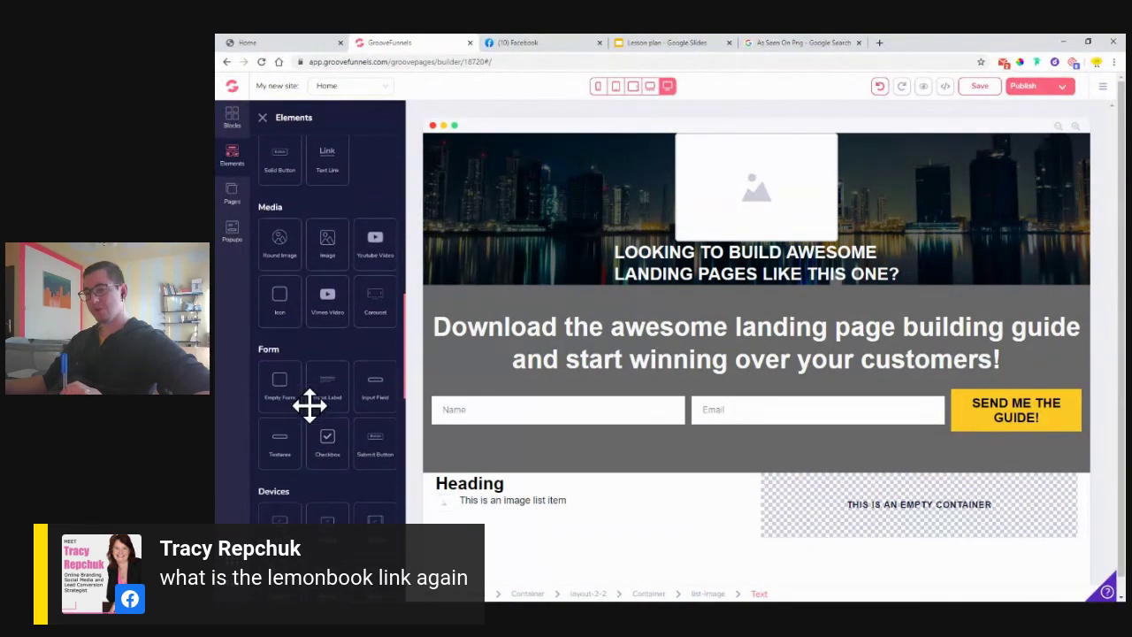
scroll(325, 318, "up", 1)
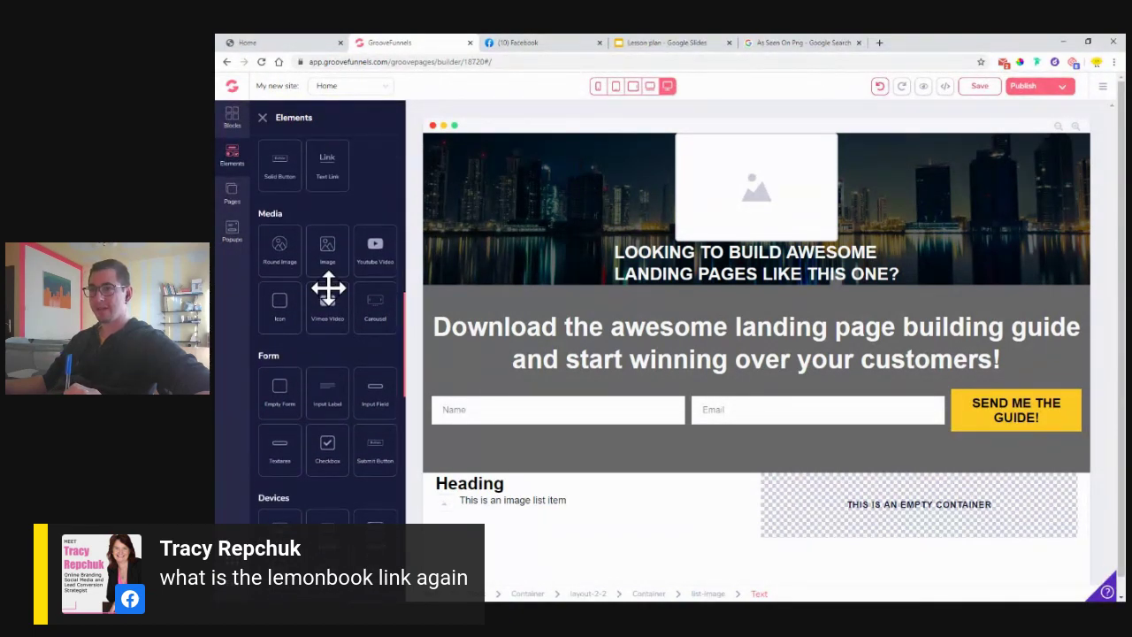
left_click_drag(314, 232, 915, 492)
left_click(837, 513)
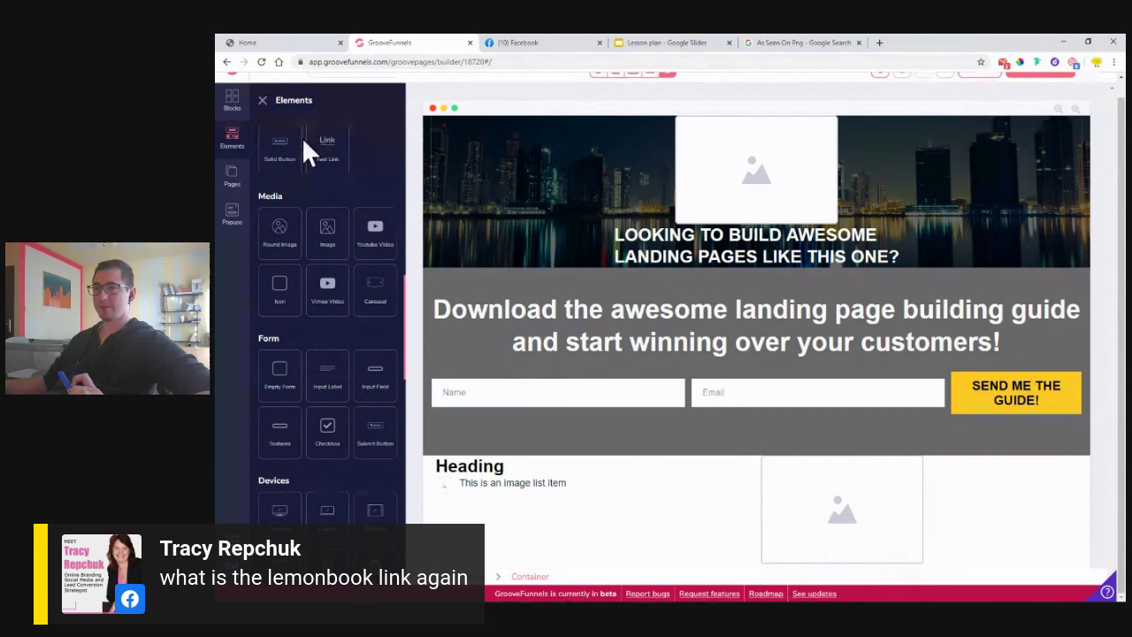
left_click(263, 101)
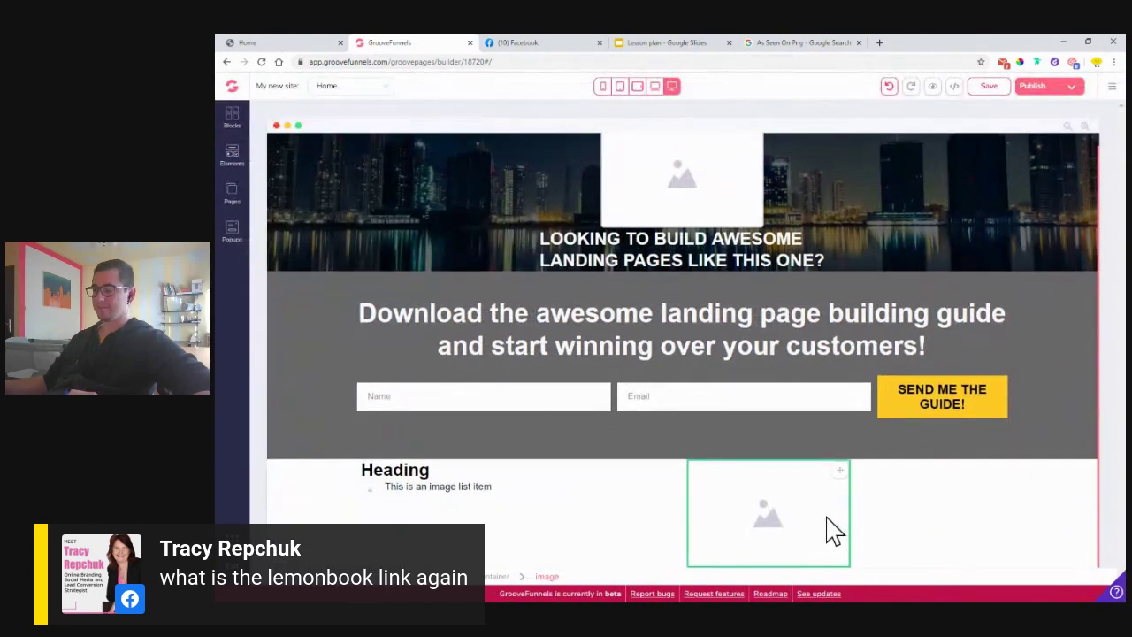
- Choose the Lemon Built hardcover book mockup from the image library as the new image's source
left_click(735, 532)
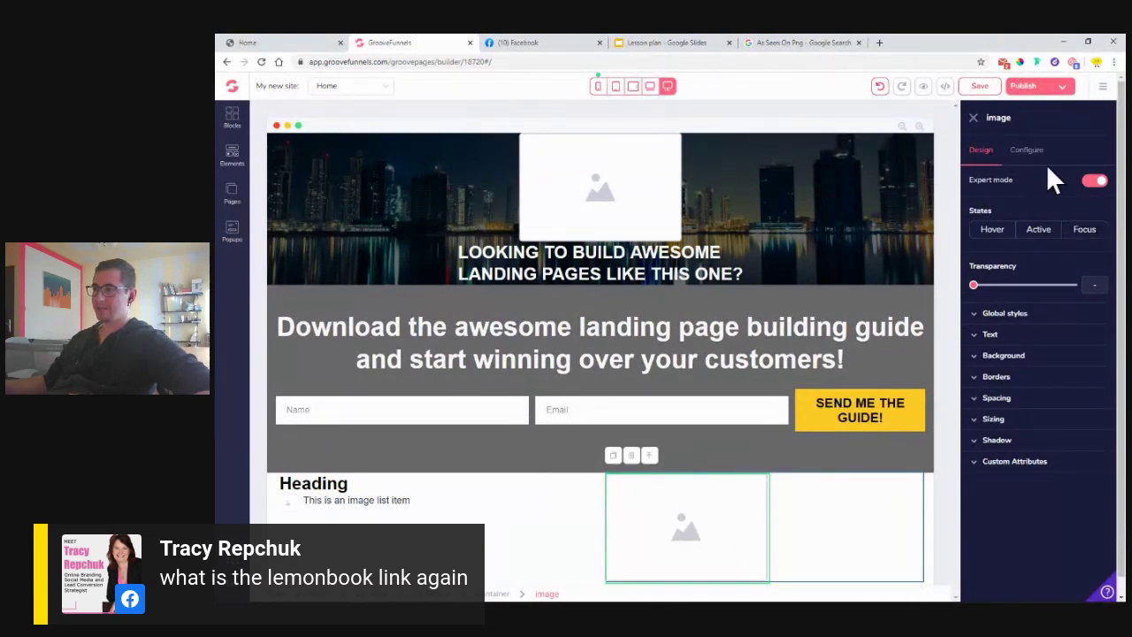
left_click(1025, 157)
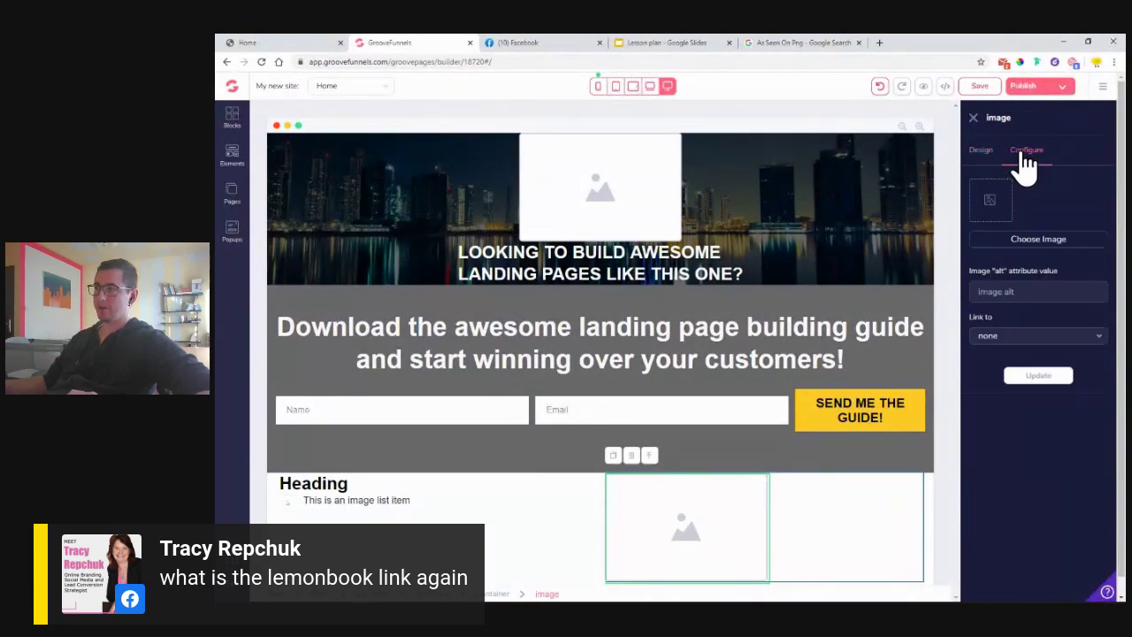
left_click(1026, 242)
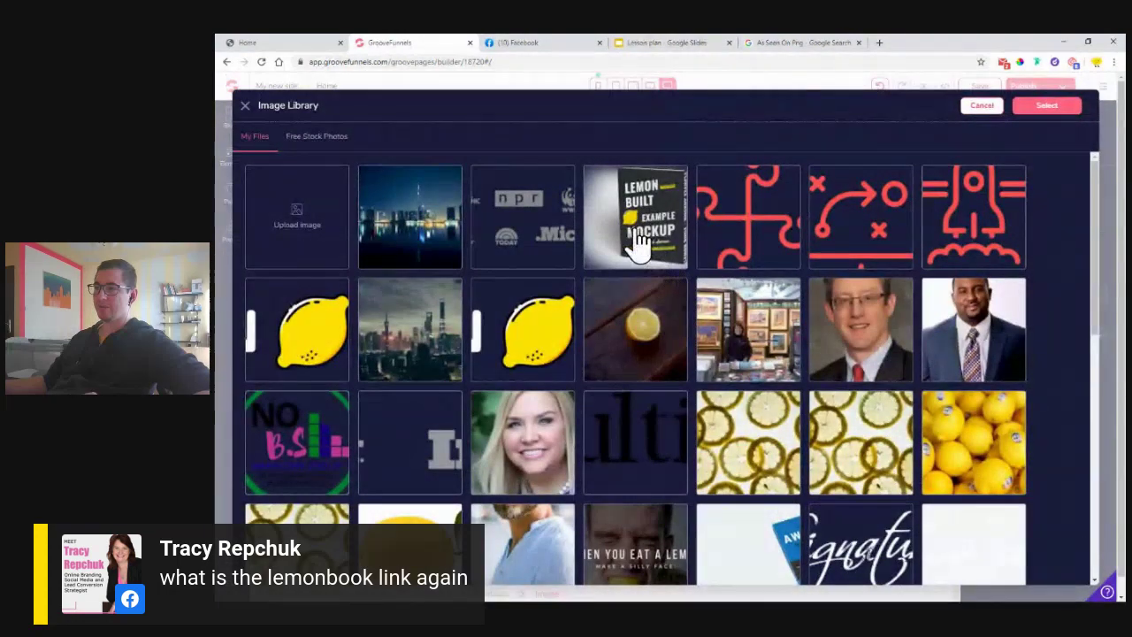
left_click(637, 246)
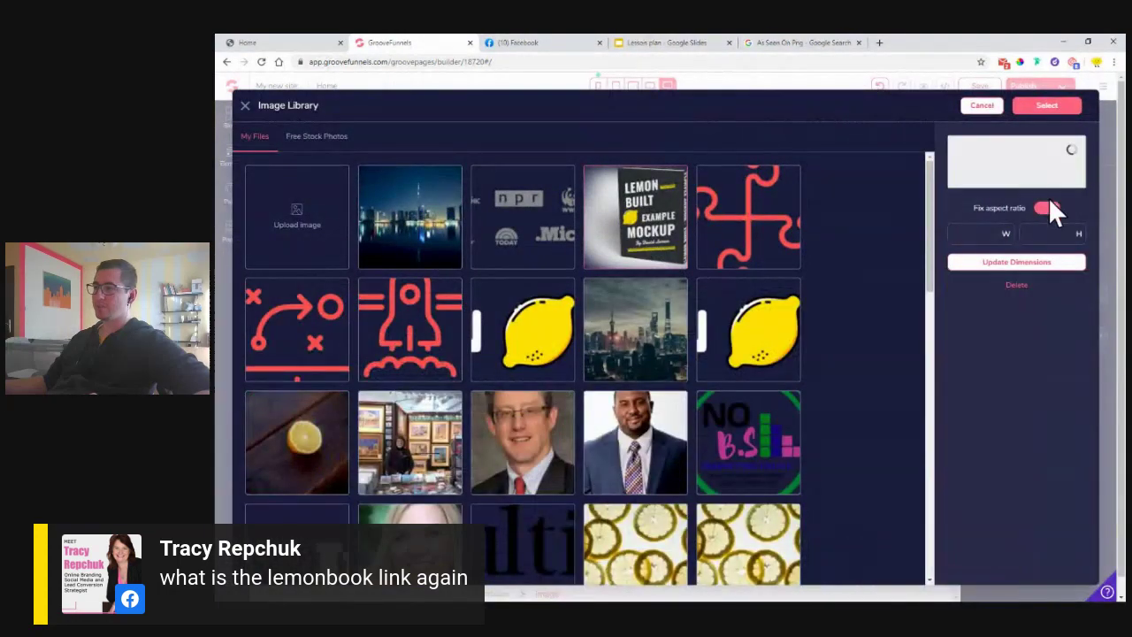
left_click(1047, 107)
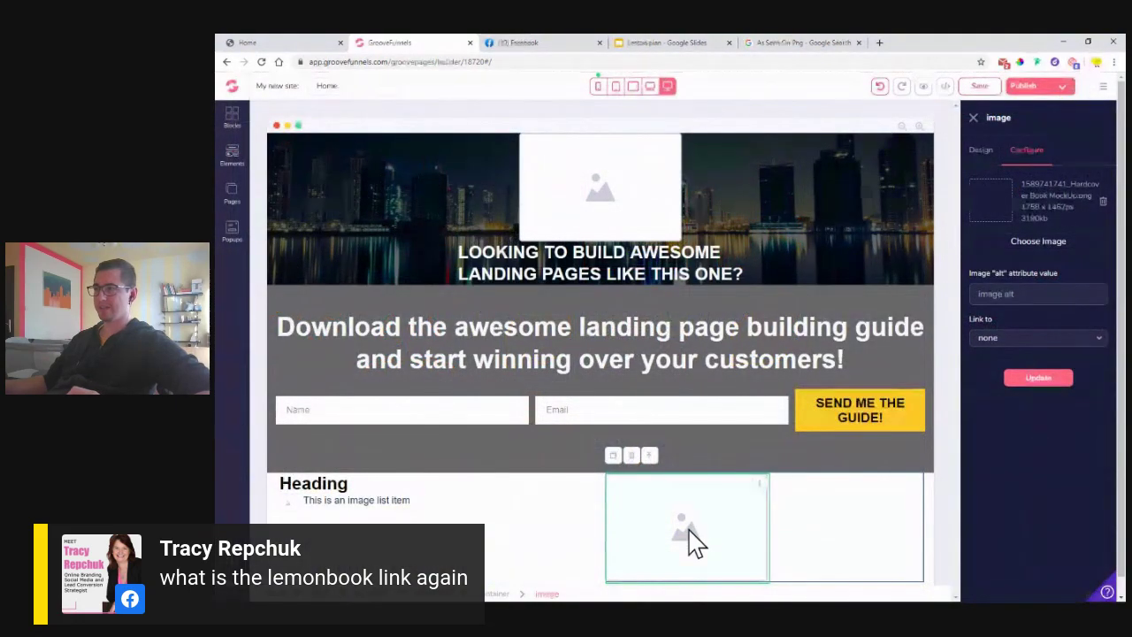
- Switch to Droplr and upload Hardcover Book MockUp.png to My items
left_click(1056, 62)
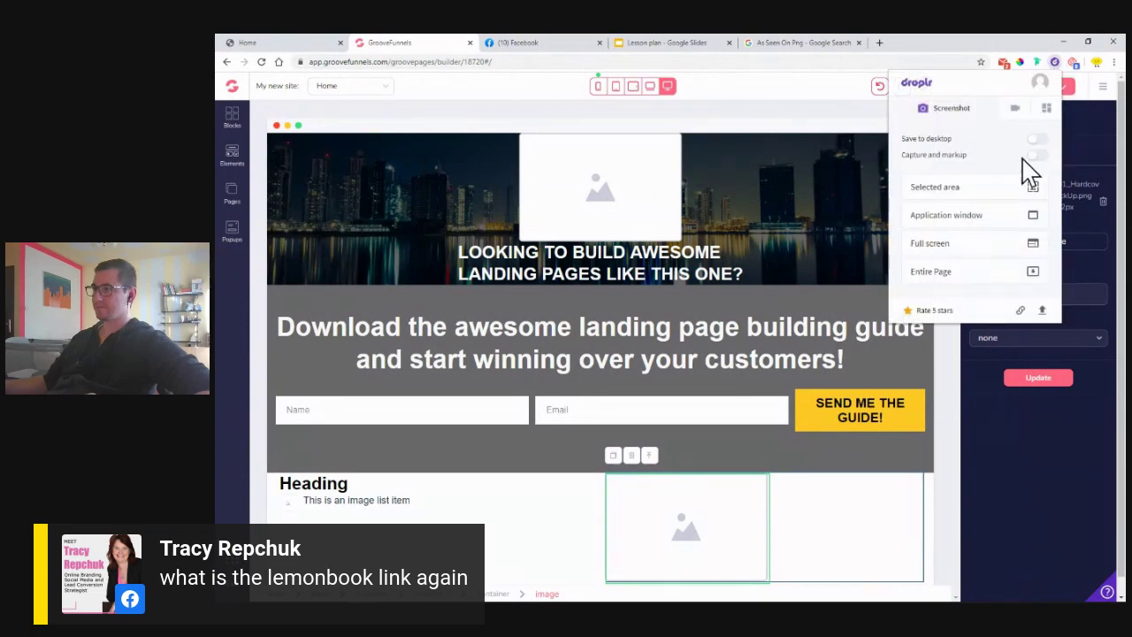
mouse_move(1044, 97)
left_click(1029, 115)
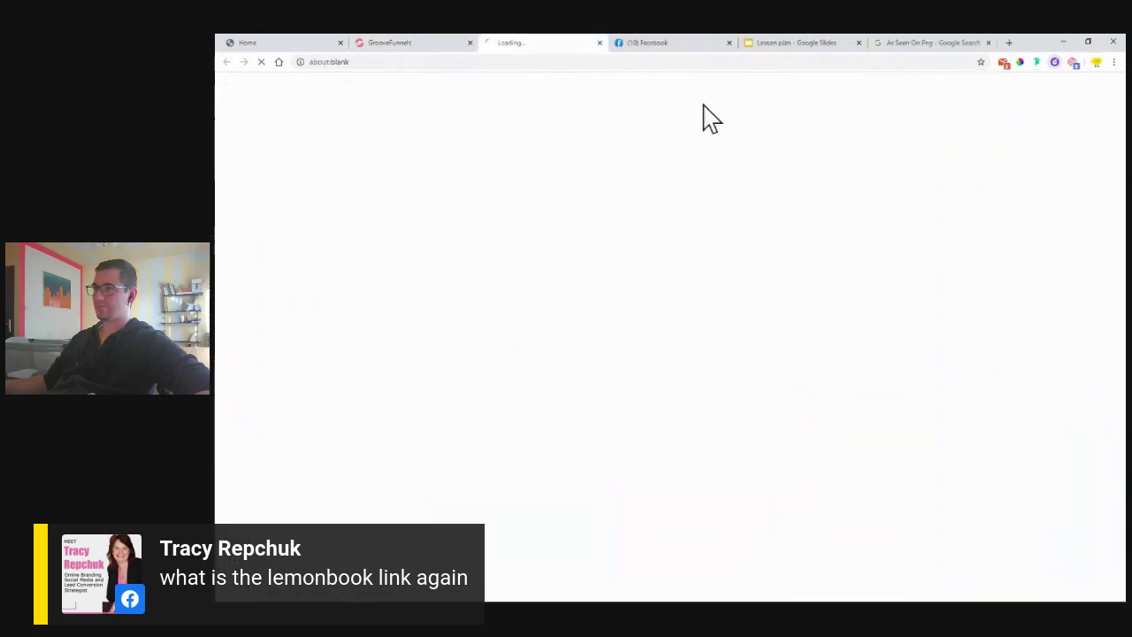
left_click(274, 42)
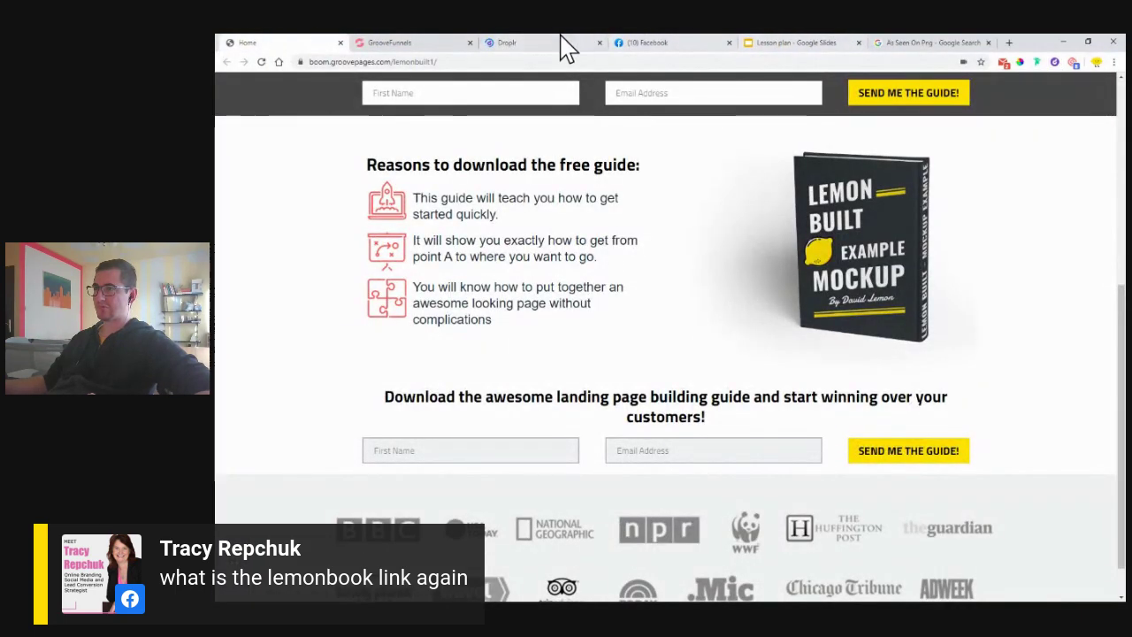
left_click(548, 42)
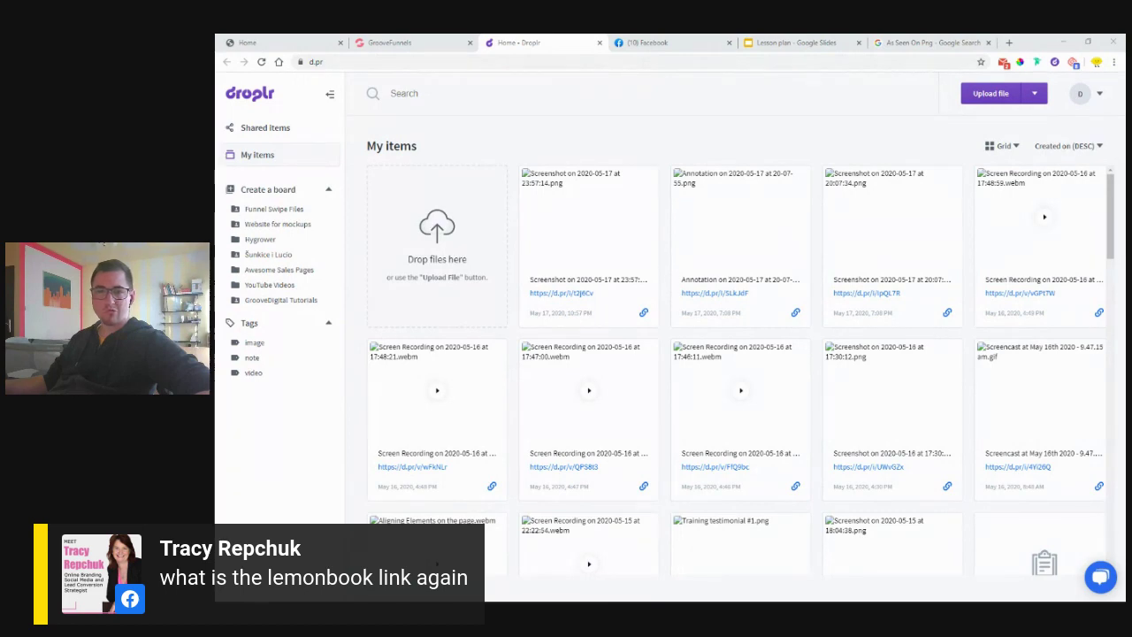
left_click_drag(217, 257, 430, 258)
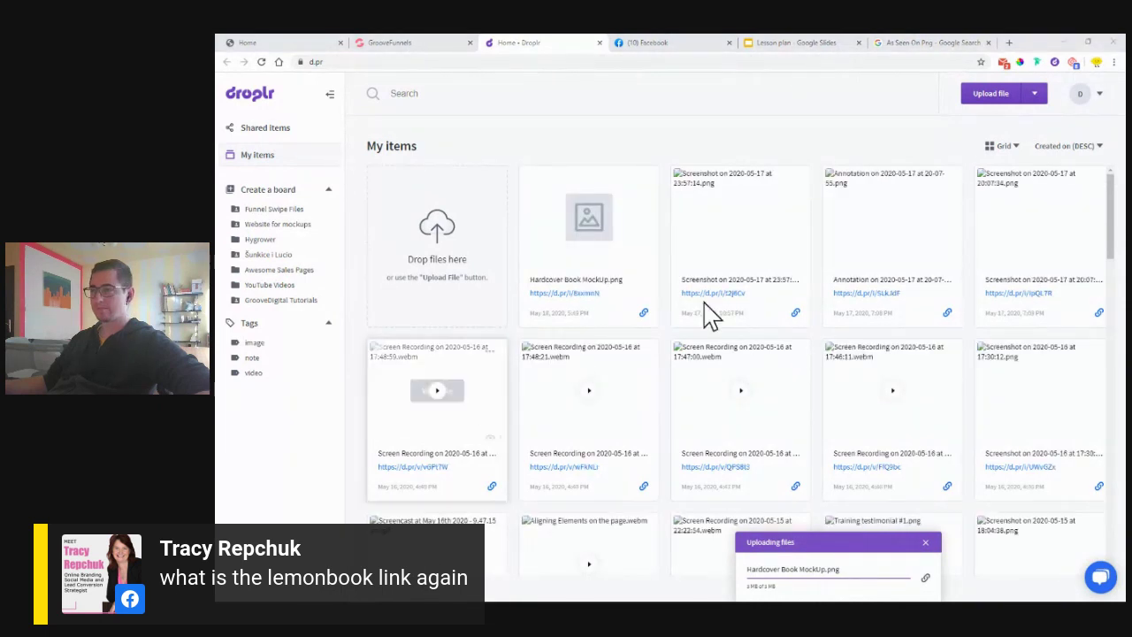
- Open the uploaded Hardcover Book MockUp.png in Droplr and copy its page address
left_click(598, 227)
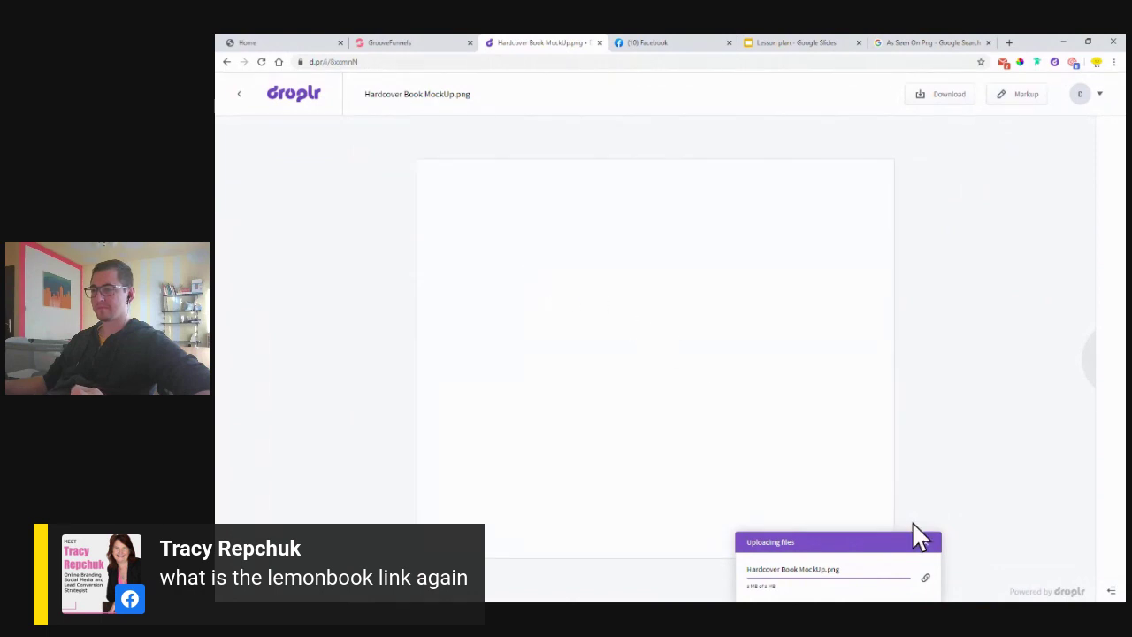
left_click(926, 541)
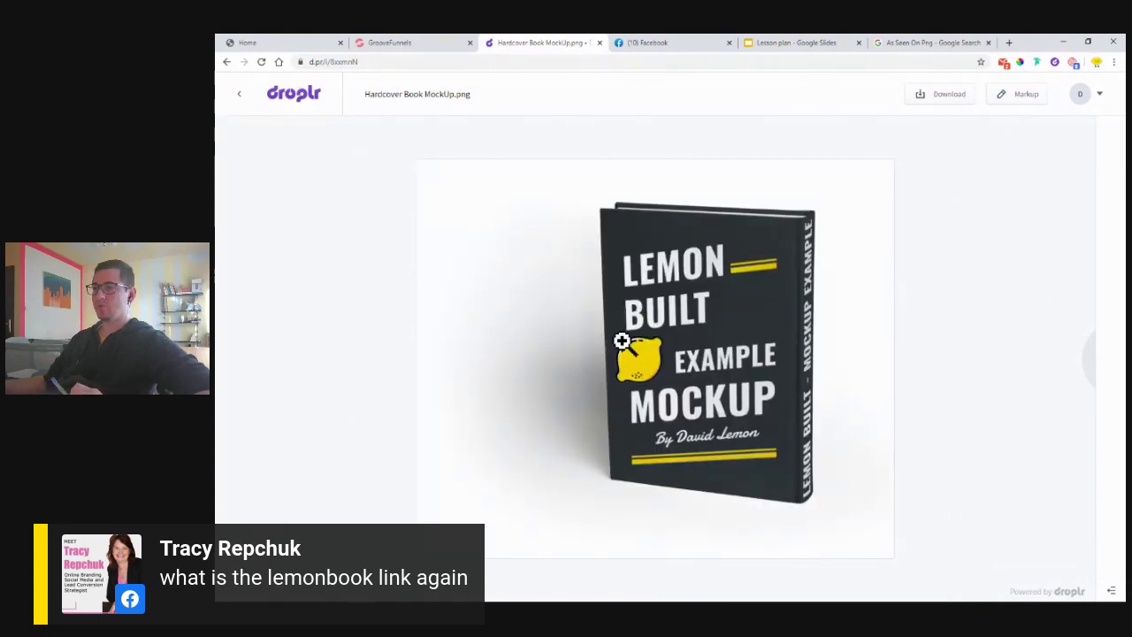
left_click(356, 61)
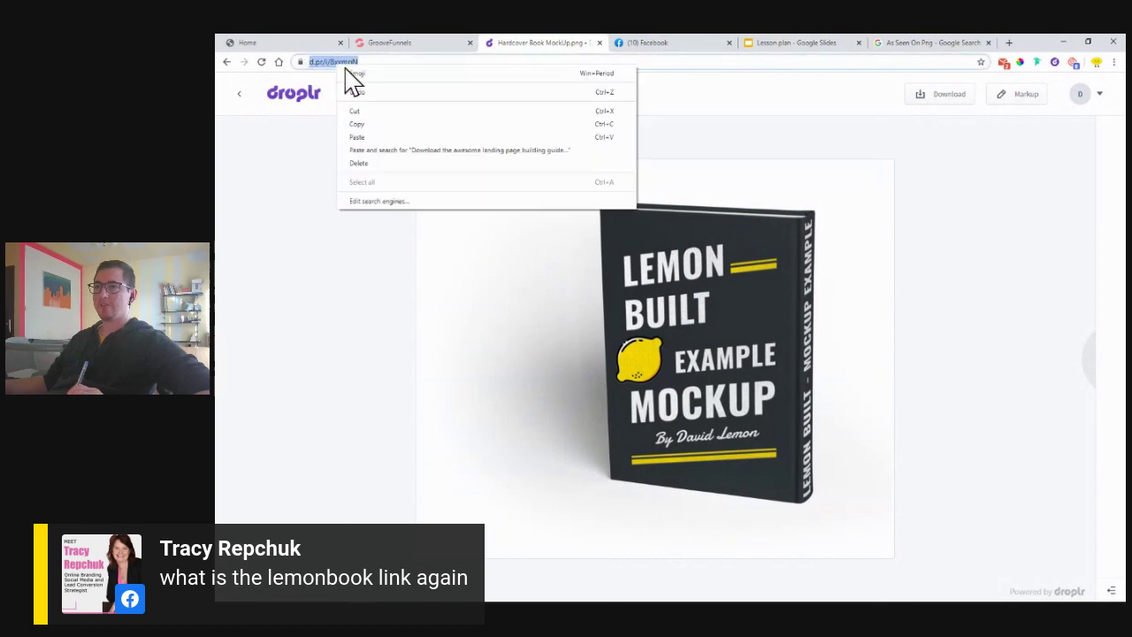
left_click(384, 124)
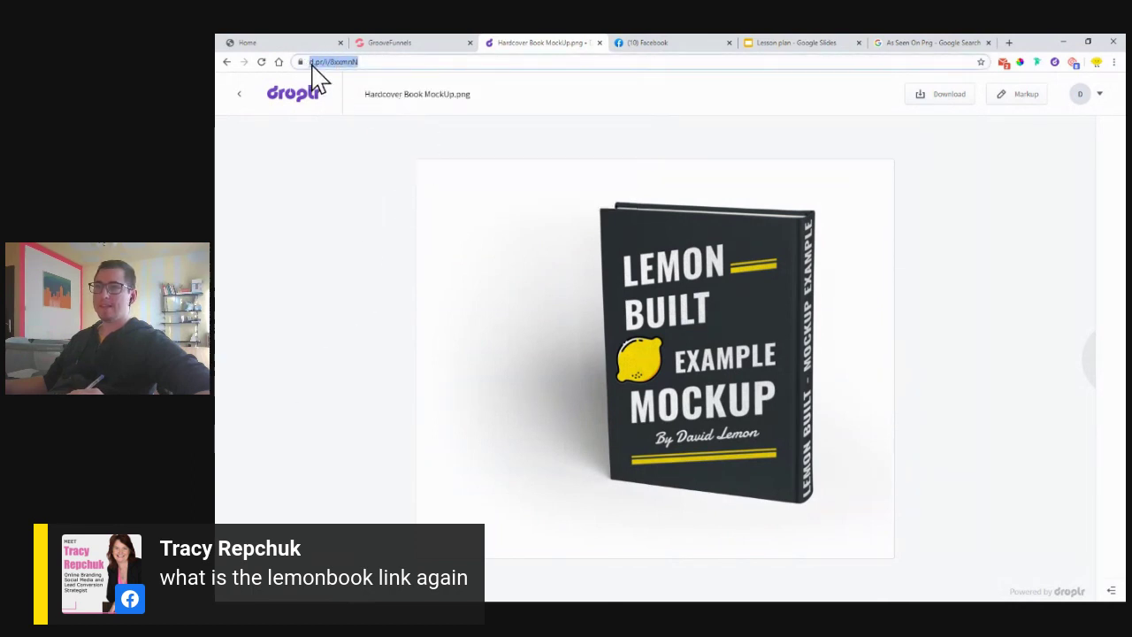
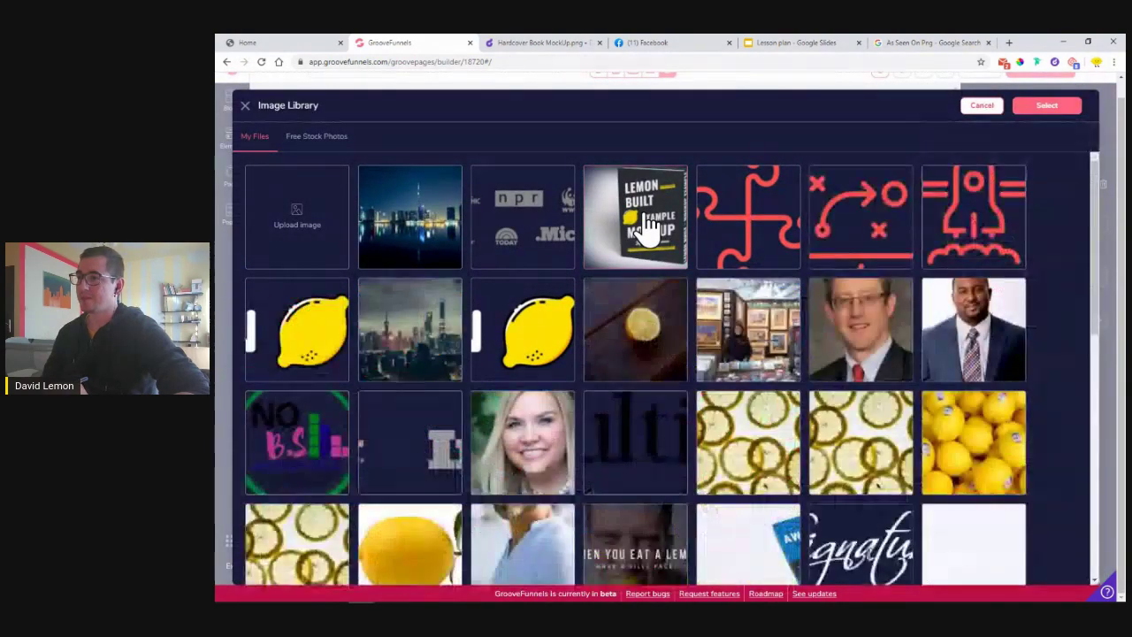
- Pick the hardcover book mockup in the GroovePages image library and update the image placeholder with it
left_click(624, 212)
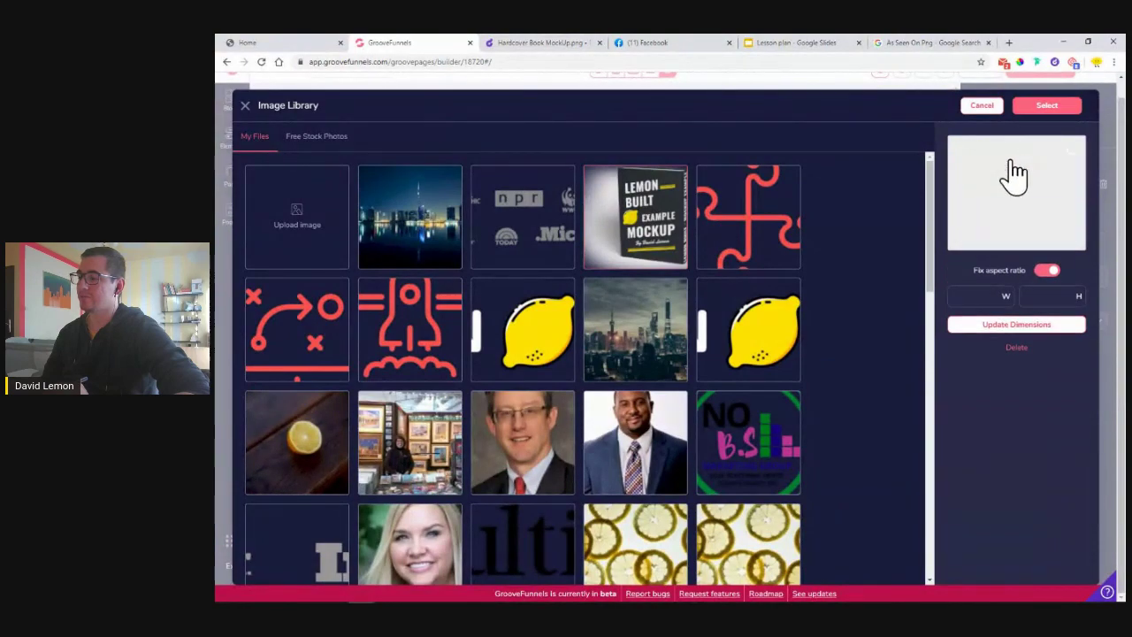
left_click(1053, 114)
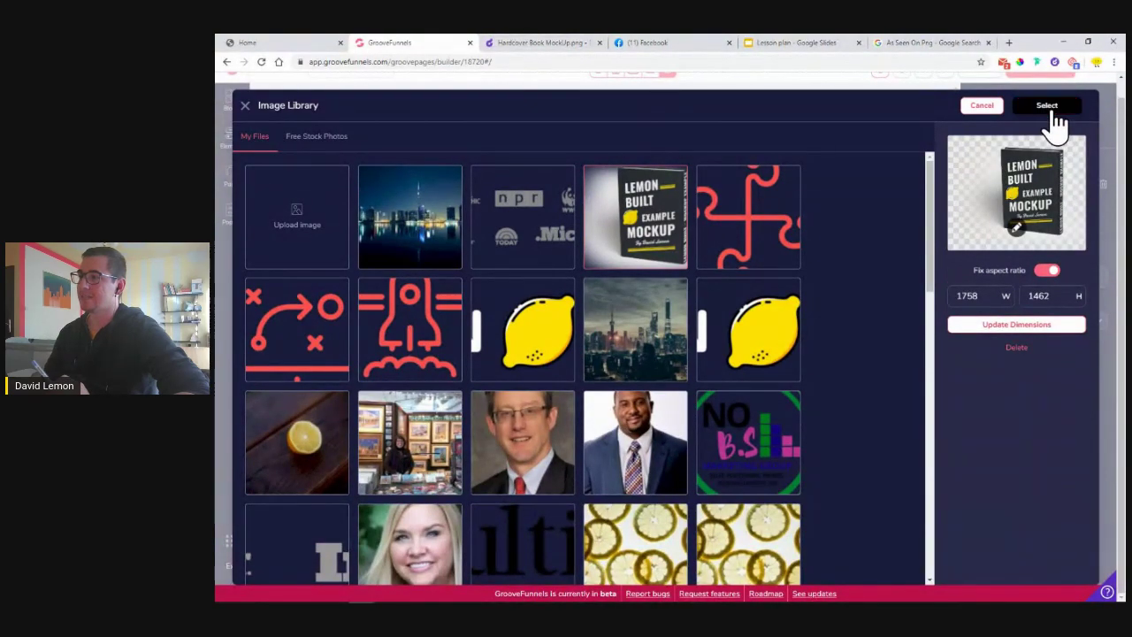
left_click(1048, 368)
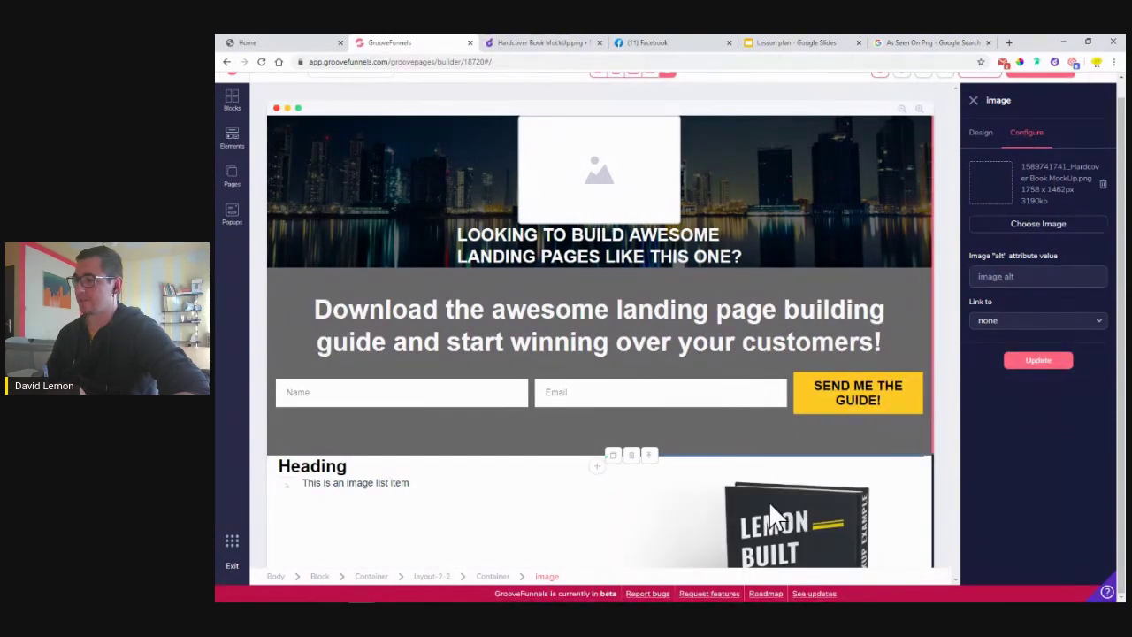
scroll(775, 493, "down", 2)
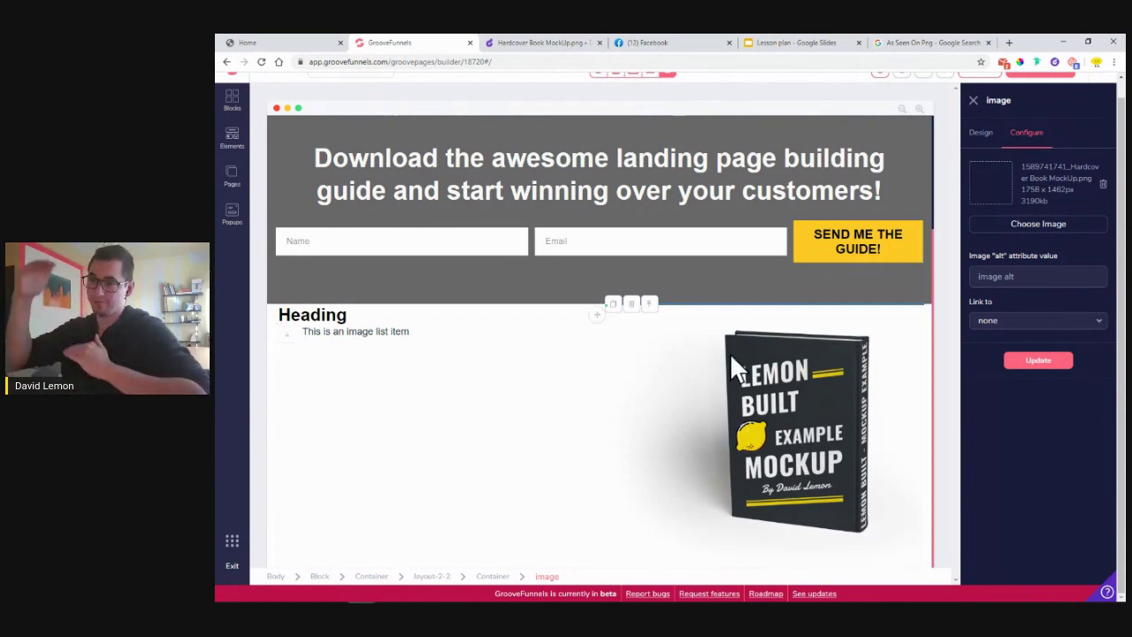
- Copy the heading "Reasons to download the free guide:" from the reference page and return to the page builder
left_click(297, 316)
left_click(253, 45)
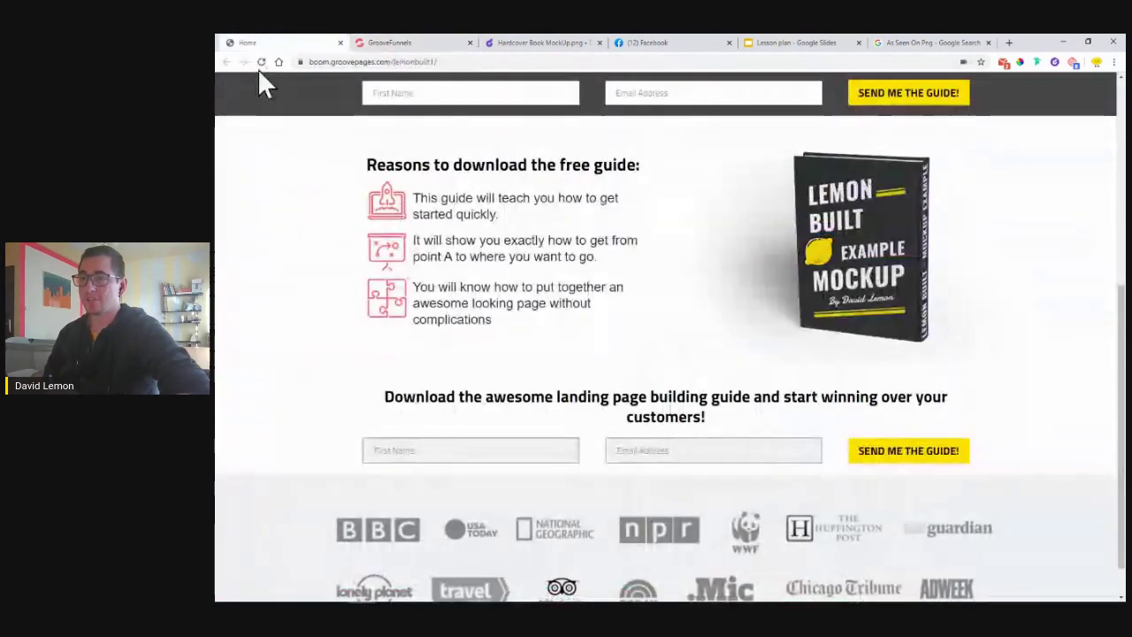
left_click_drag(368, 165, 624, 170)
right_click(655, 168)
left_click(686, 177)
left_click(407, 43)
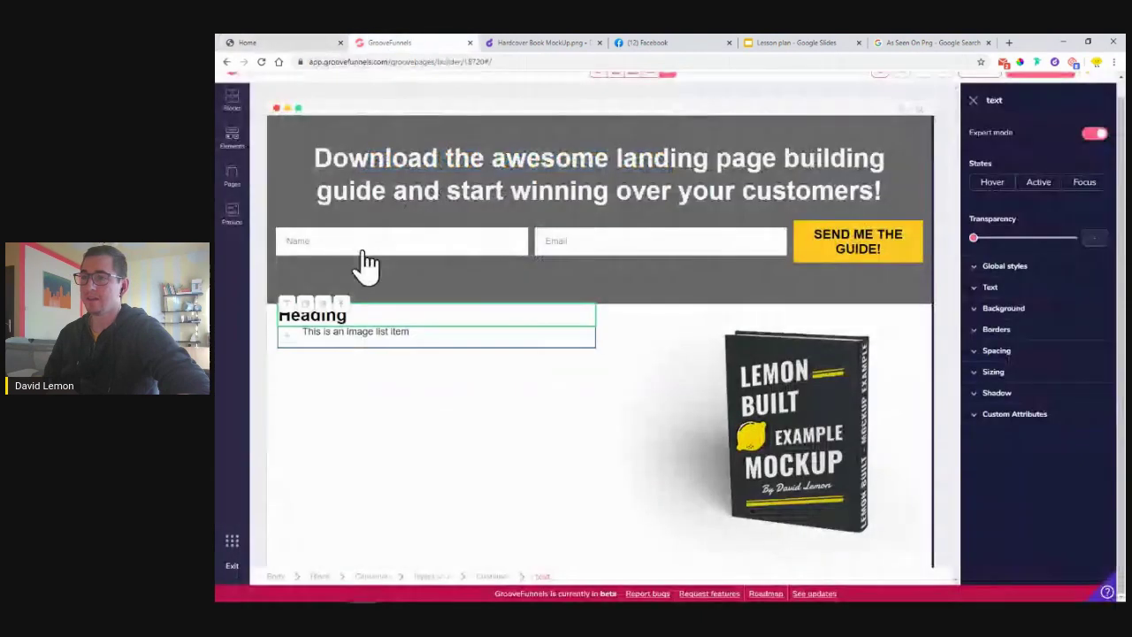
- Replace the placeholder heading above the image list item with "Reasons to download the free guide:"
double_click(292, 324)
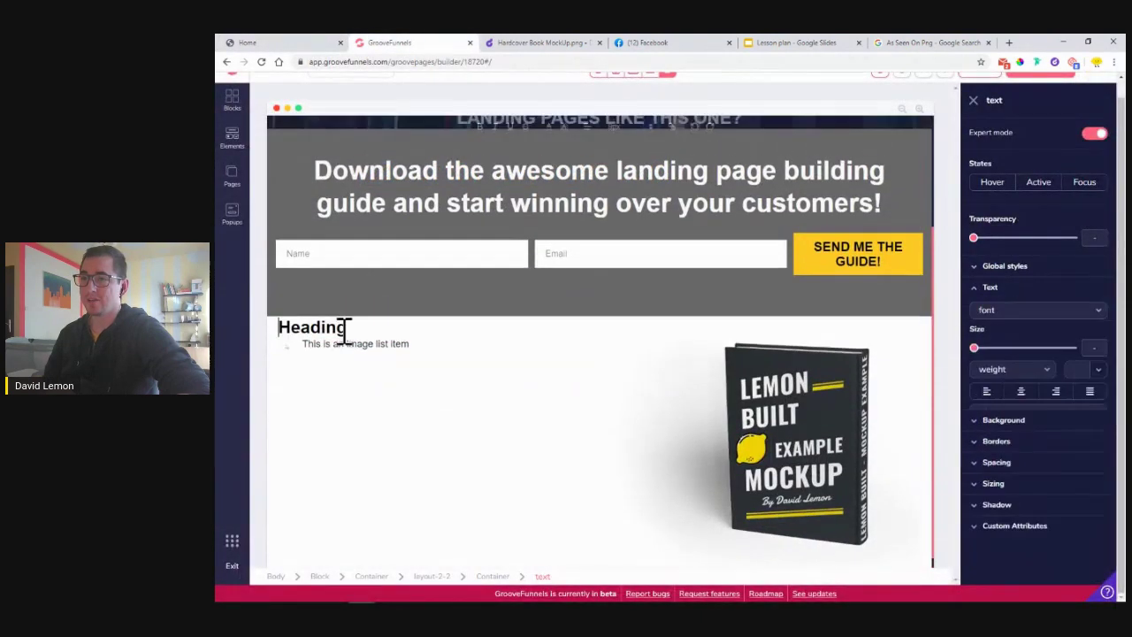
left_click_drag(349, 336, 271, 334)
left_click(278, 348)
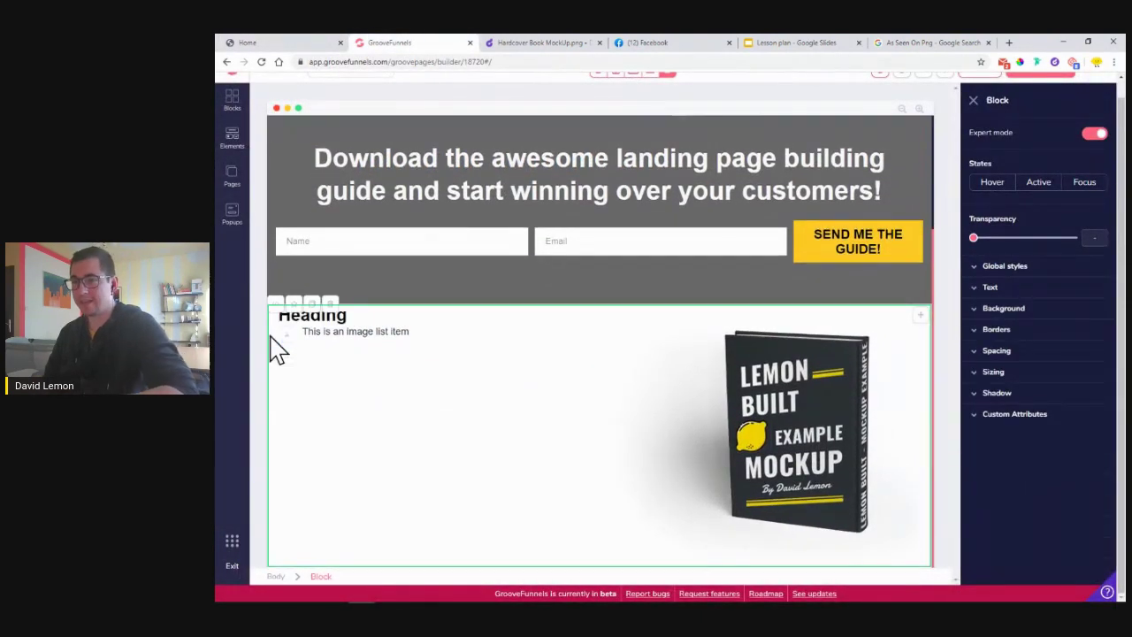
left_click(309, 319)
double_click(309, 320)
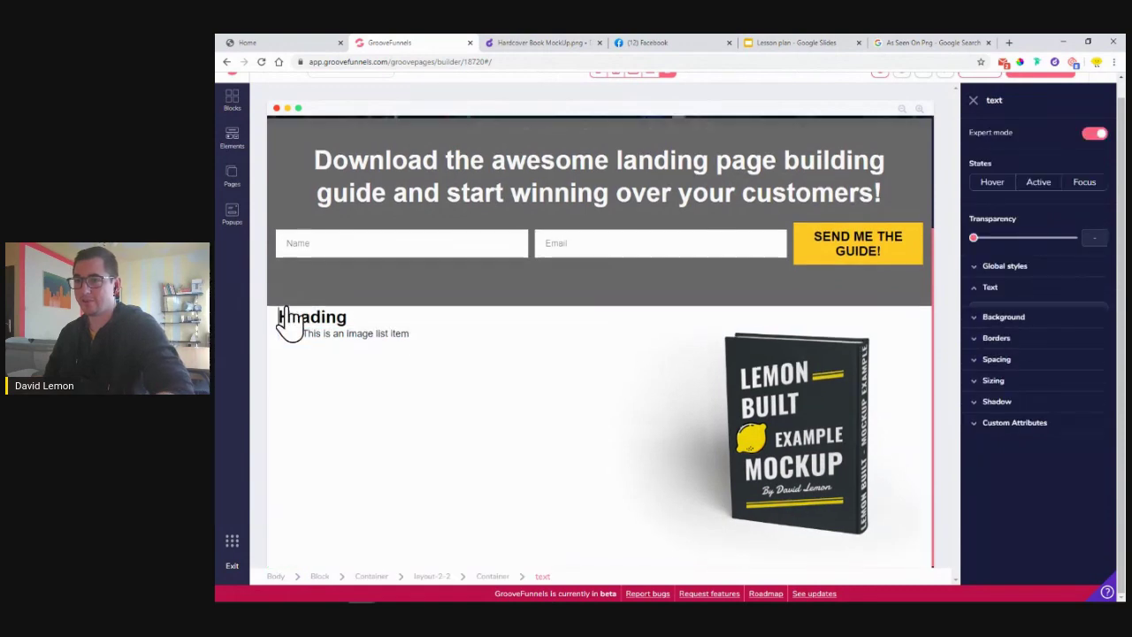
double_click(313, 334)
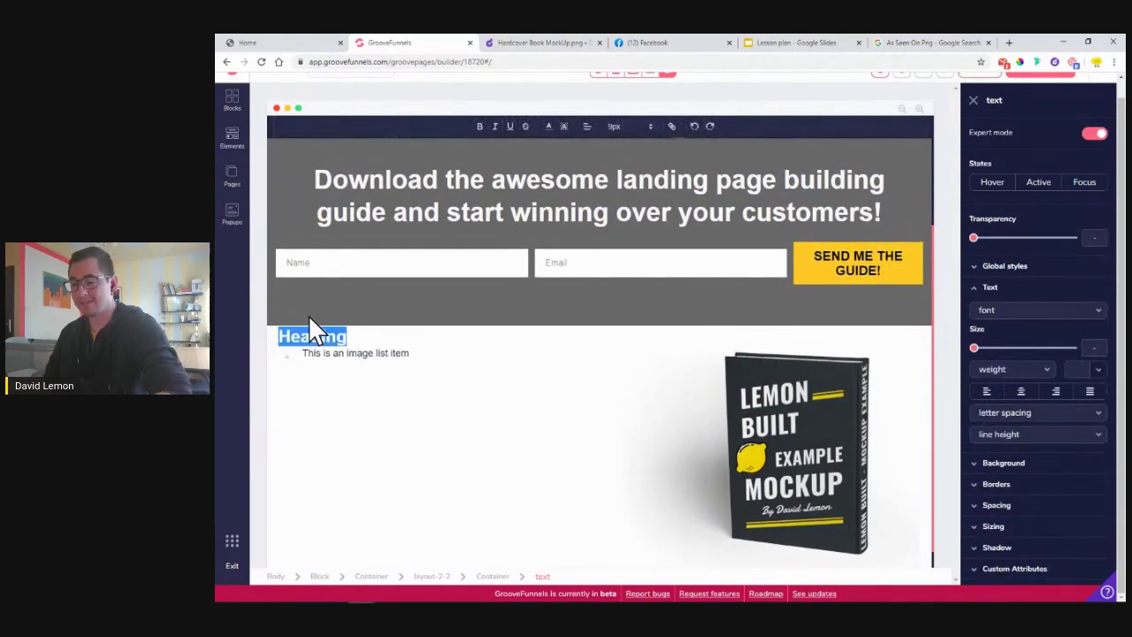
key("ctrl+v")
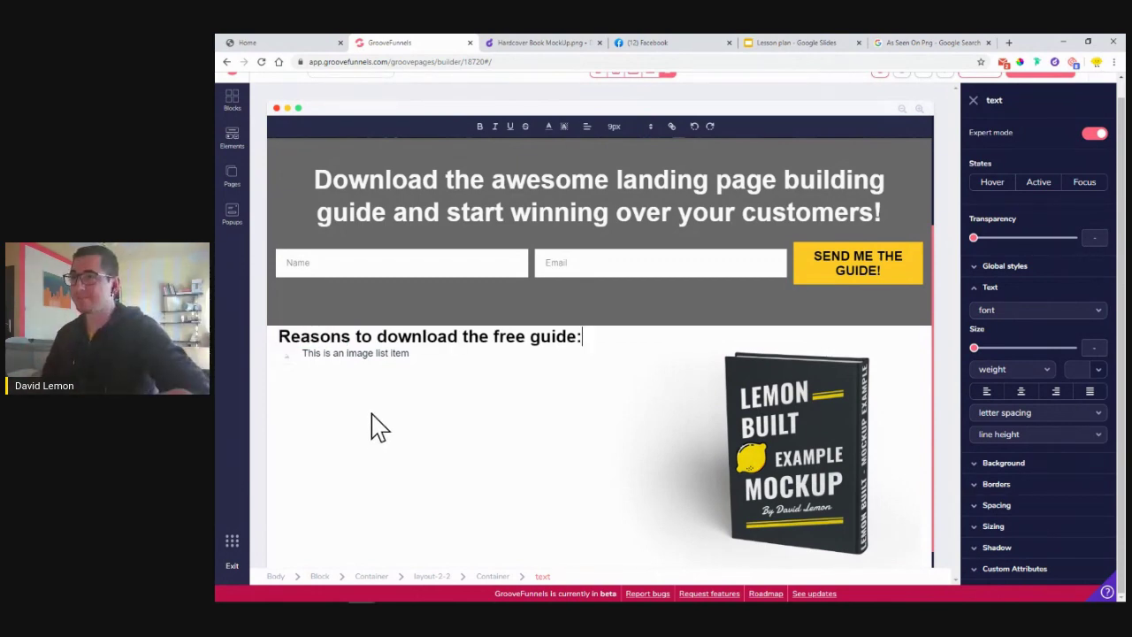
- Copy the first reason, "This guide will teach you how to get started quickly.", from the reference page and return to the page builder
left_click(324, 42)
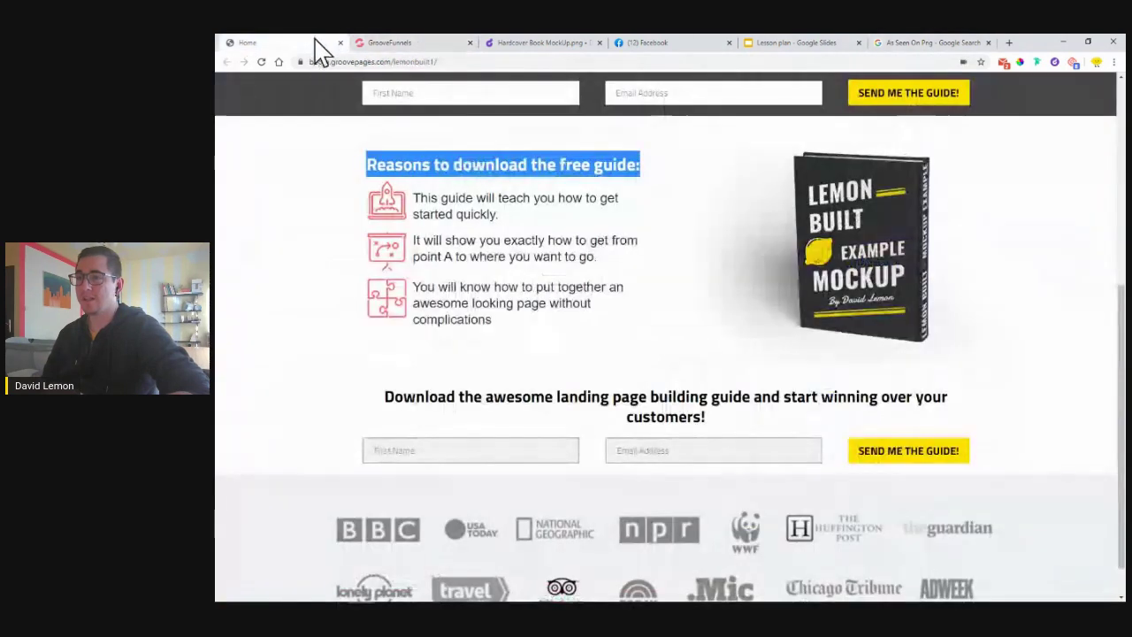
left_click_drag(418, 198, 501, 214)
right_click(478, 208)
left_click(494, 218)
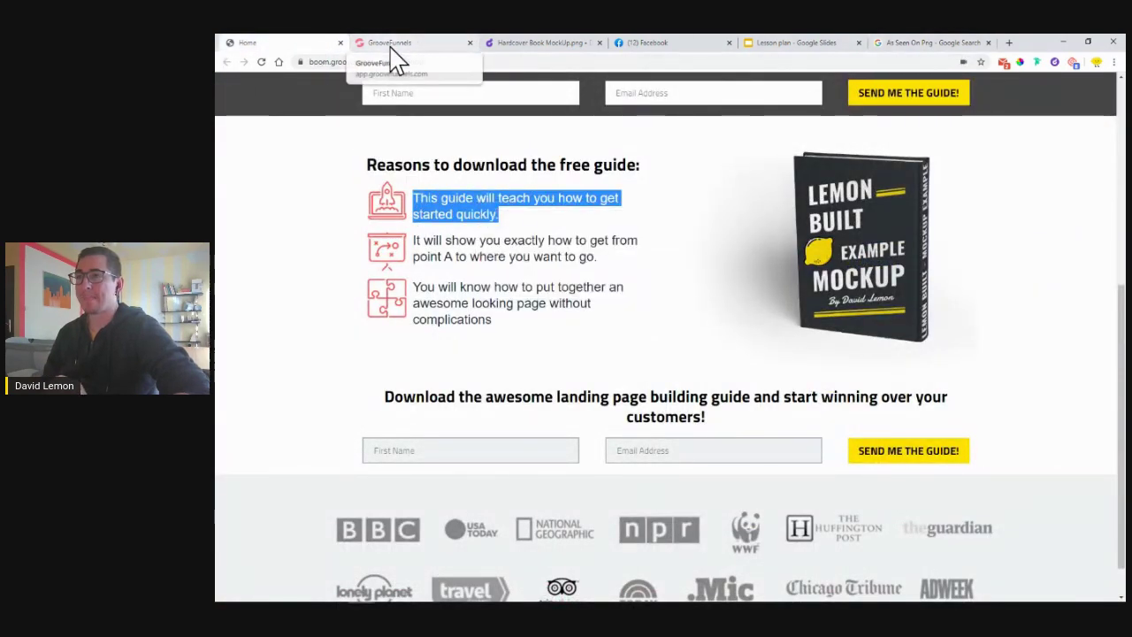
left_click(392, 46)
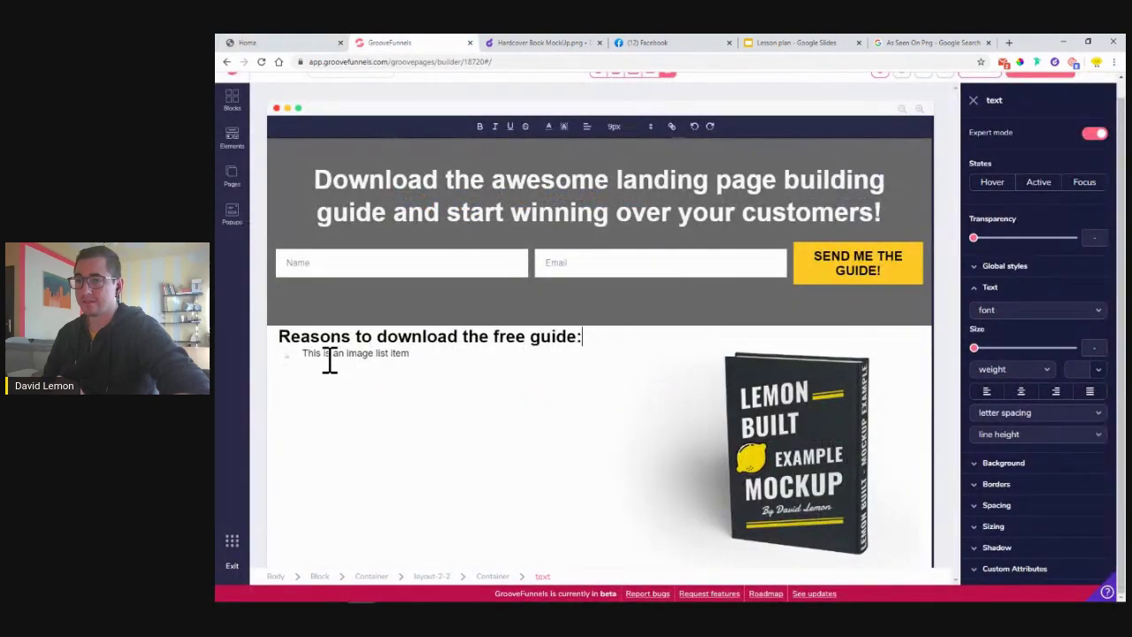
left_click(329, 358)
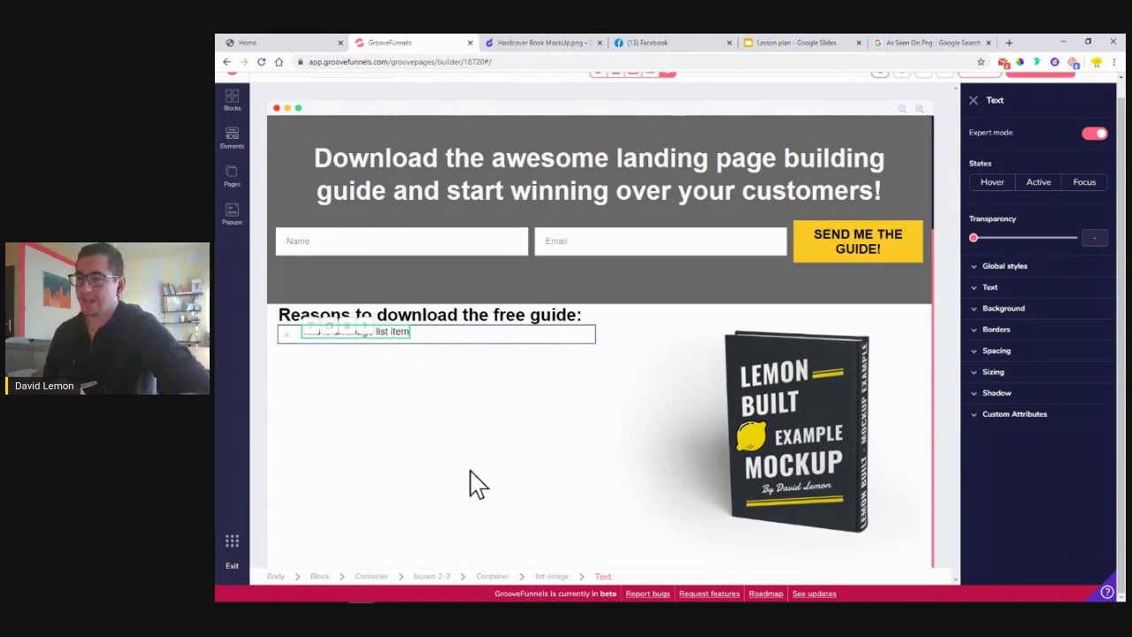
left_click(552, 577)
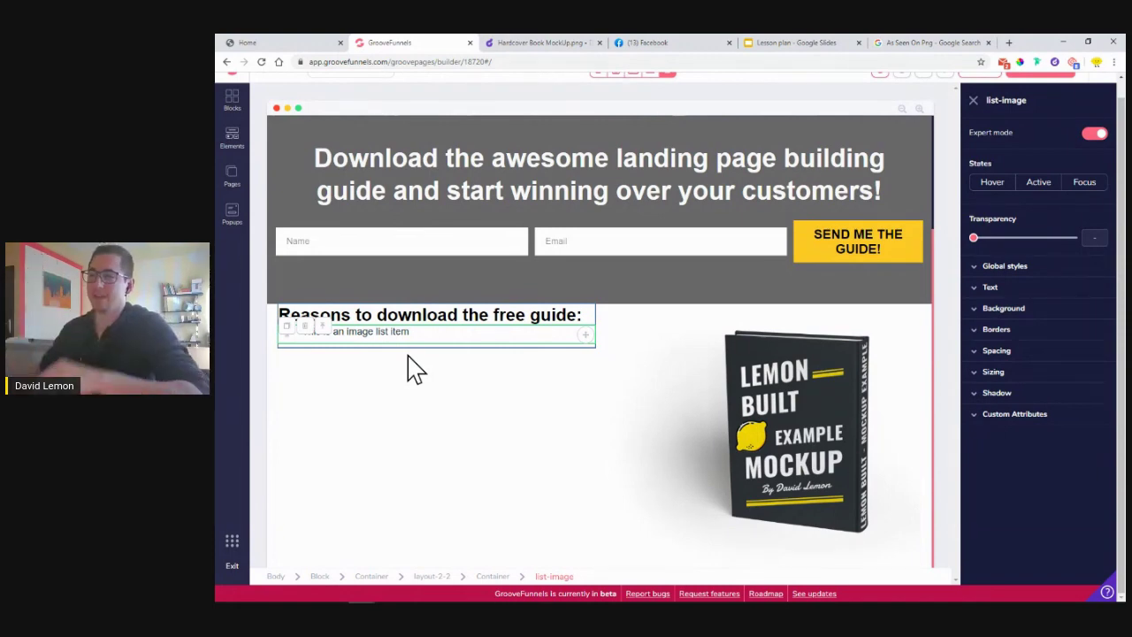
left_click(377, 334)
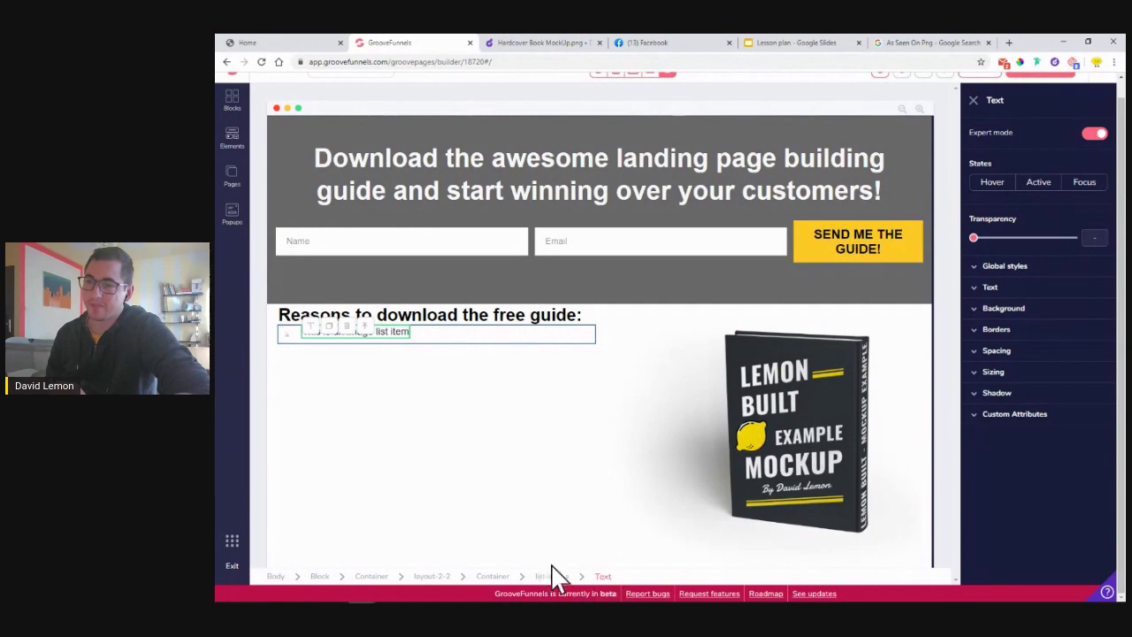
left_click(286, 335)
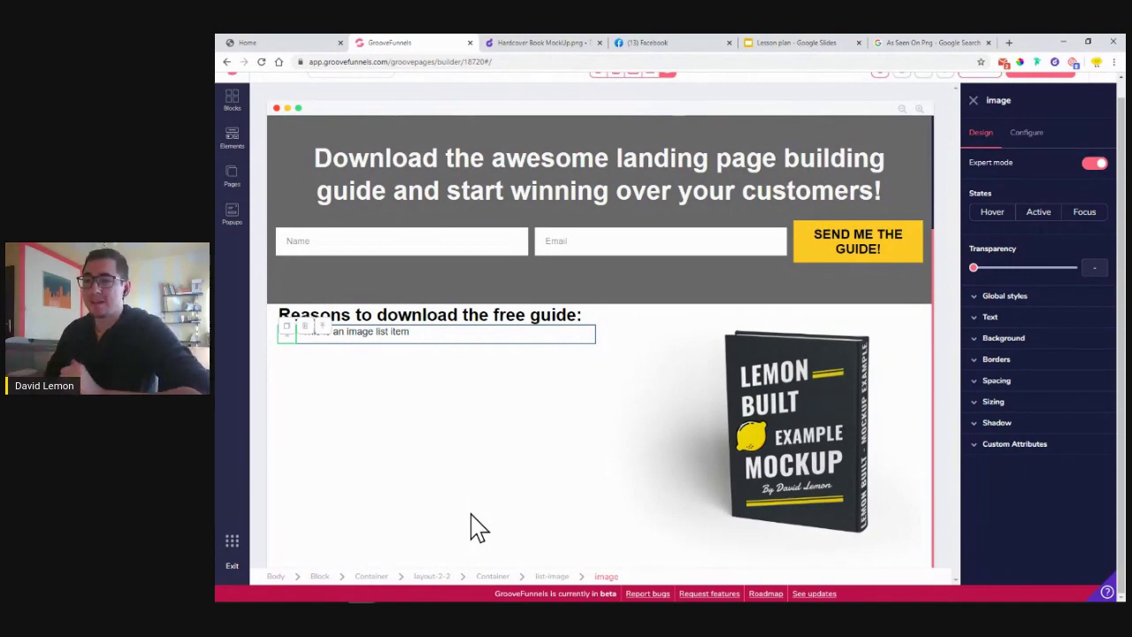
- Try a top padding of 3 on the image list item below the reasons heading
left_click(552, 576)
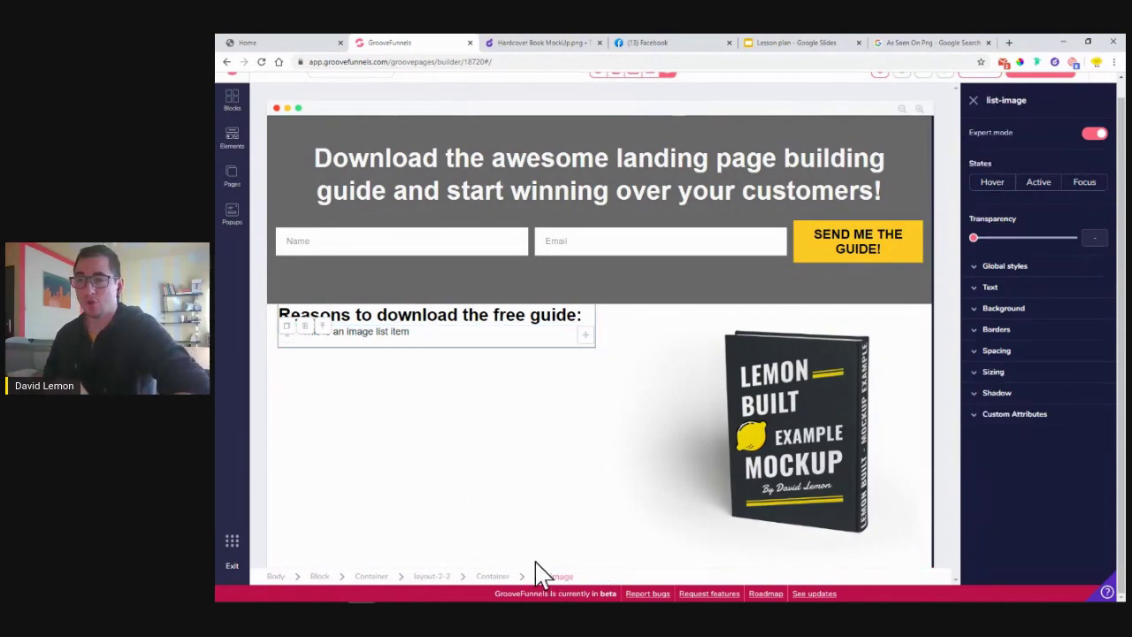
left_click(998, 373)
left_click(998, 351)
left_click(1039, 397)
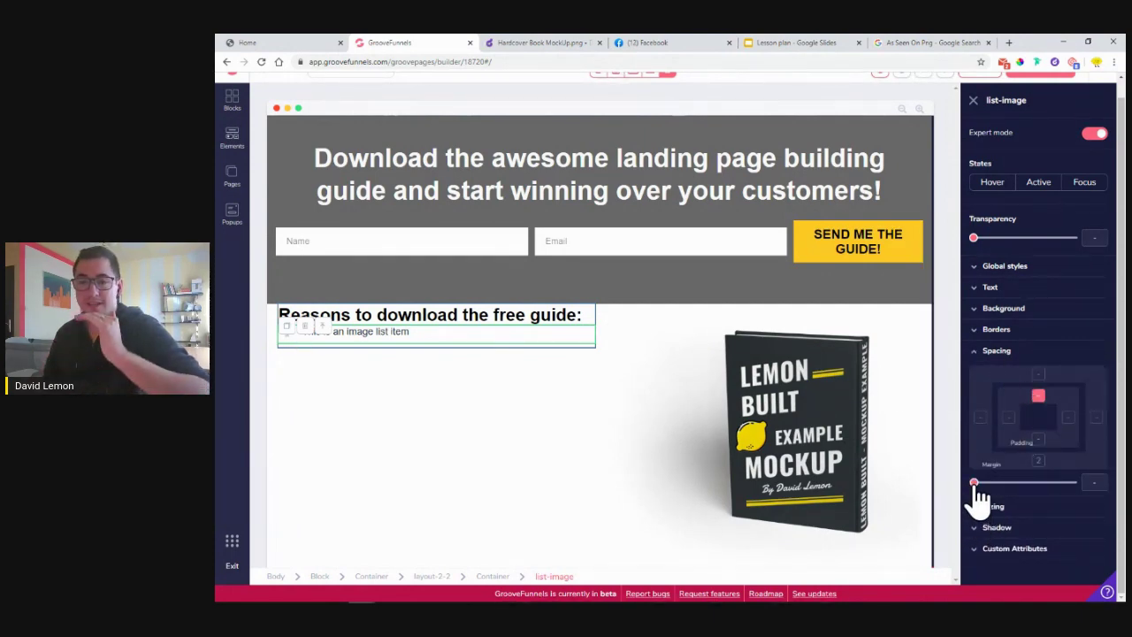
mouse_move(978, 489)
left_mouse_down()
mouse_move(1002, 491)
mouse_move(993, 485)
left_mouse_up()
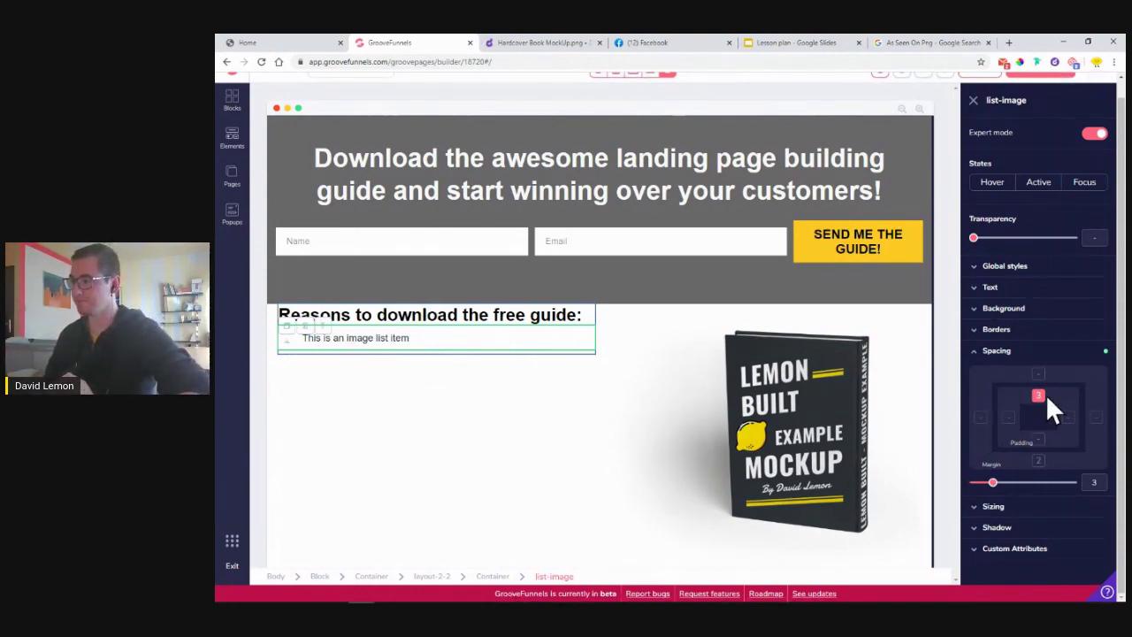
left_click_drag(992, 484, 969, 487)
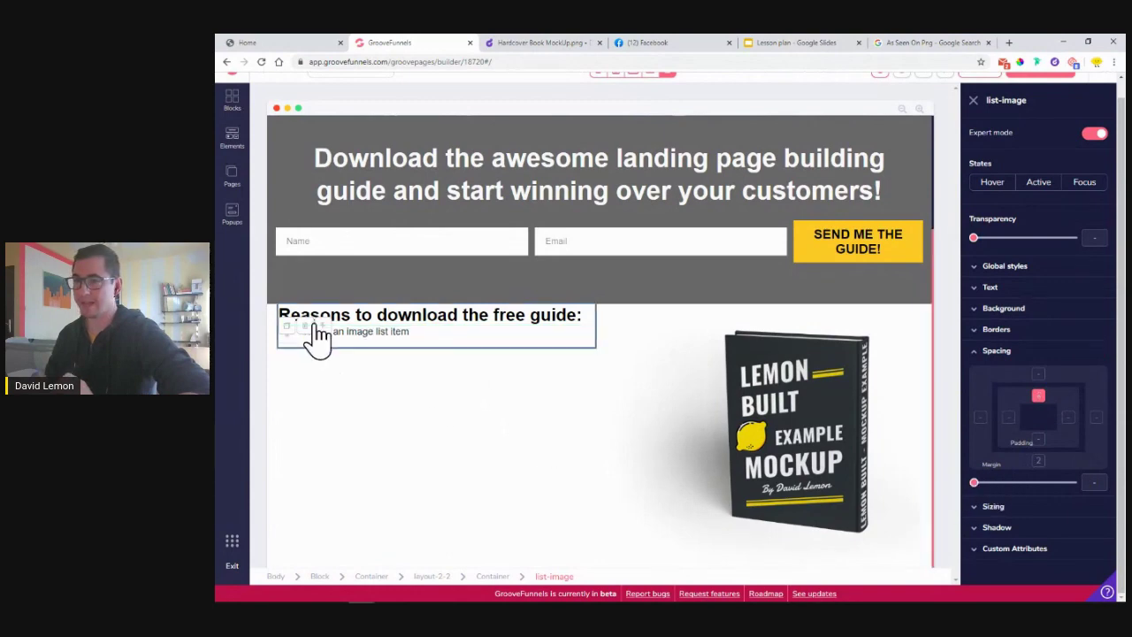
- Replace the image list item's placeholder text with "This guide will teach you how to get started quickly."
left_click(362, 333)
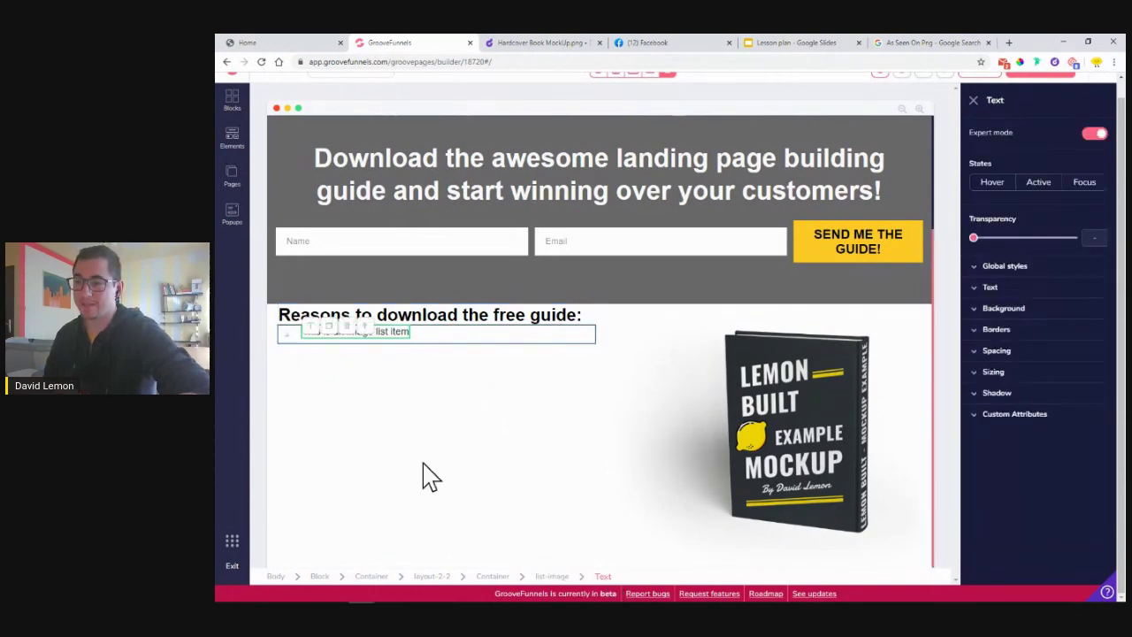
double_click(314, 340)
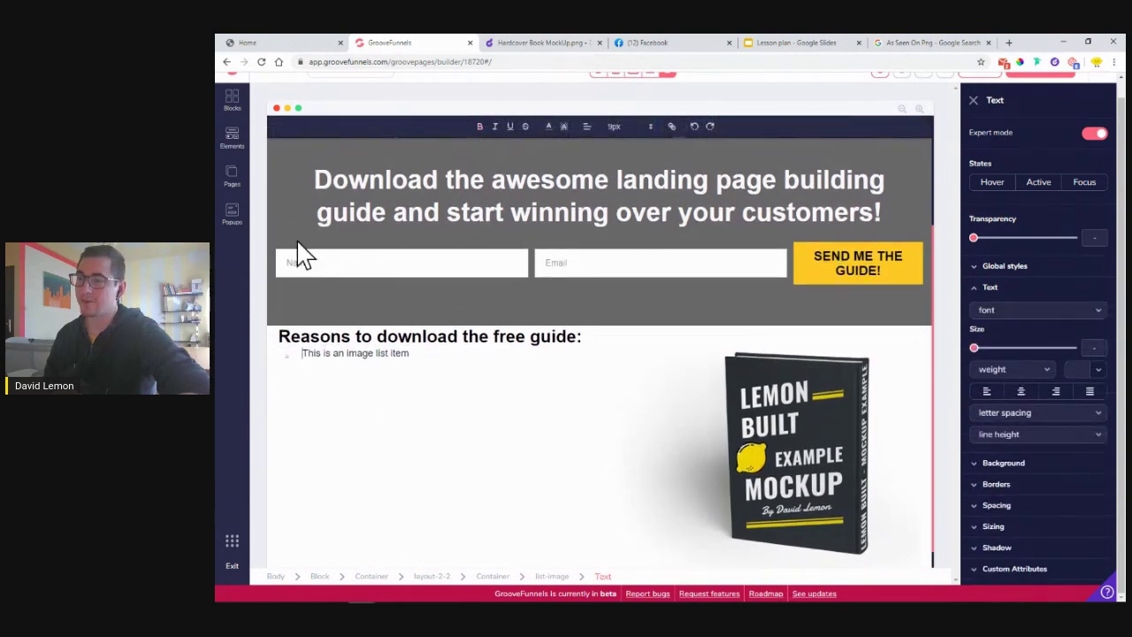
triple_click(345, 358)
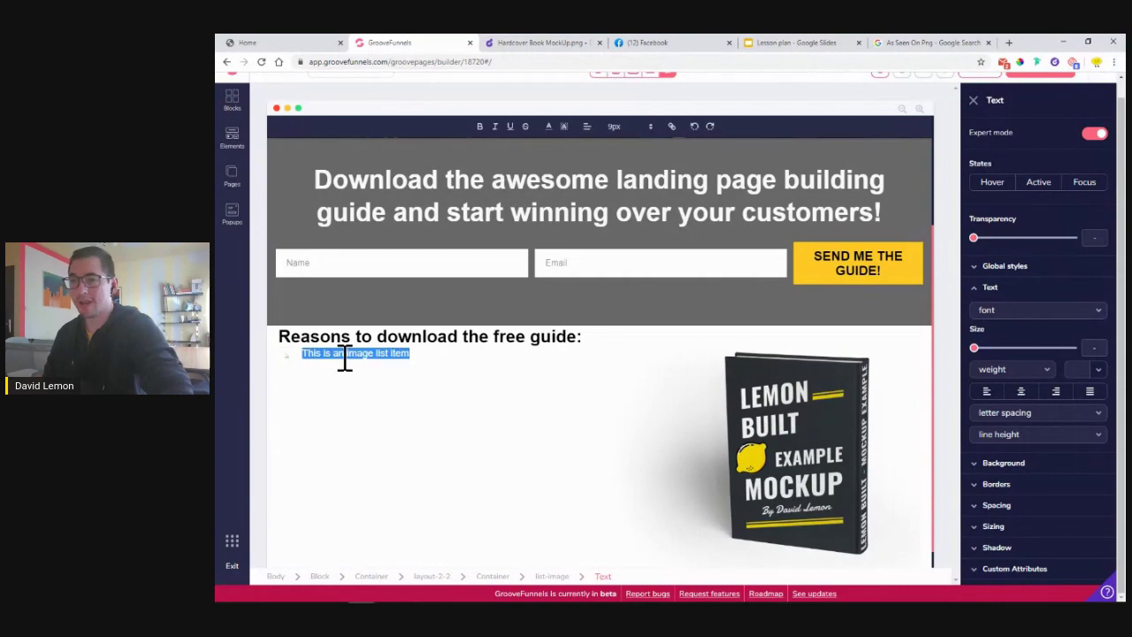
key("ctrl+v")
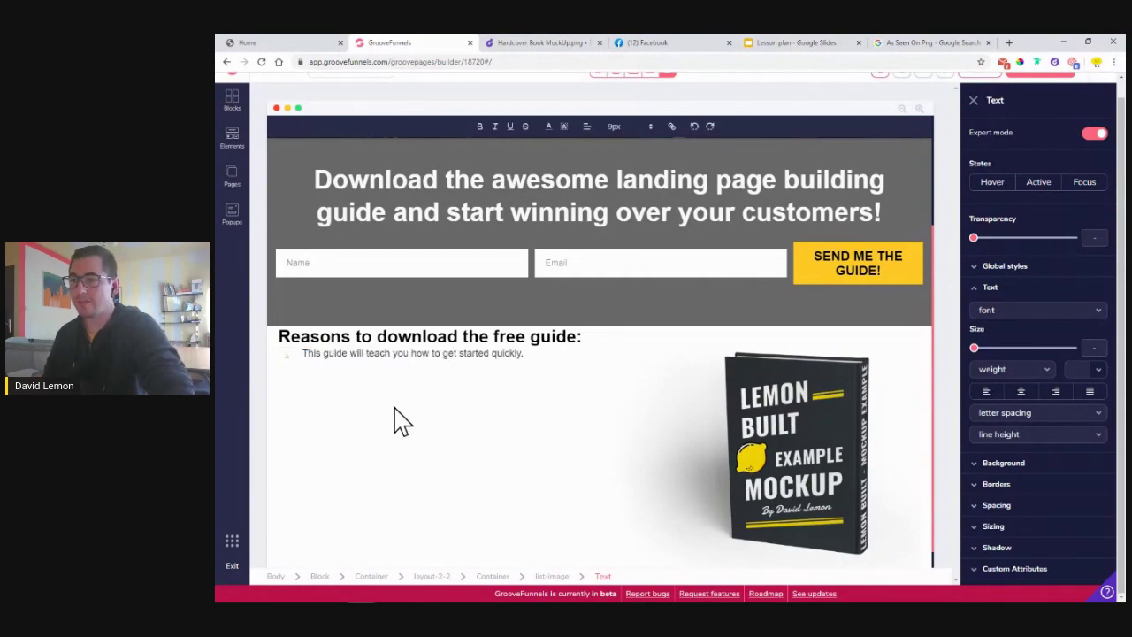
- Duplicate the whole image list item twice to make three reasons under the heading
left_click(293, 374)
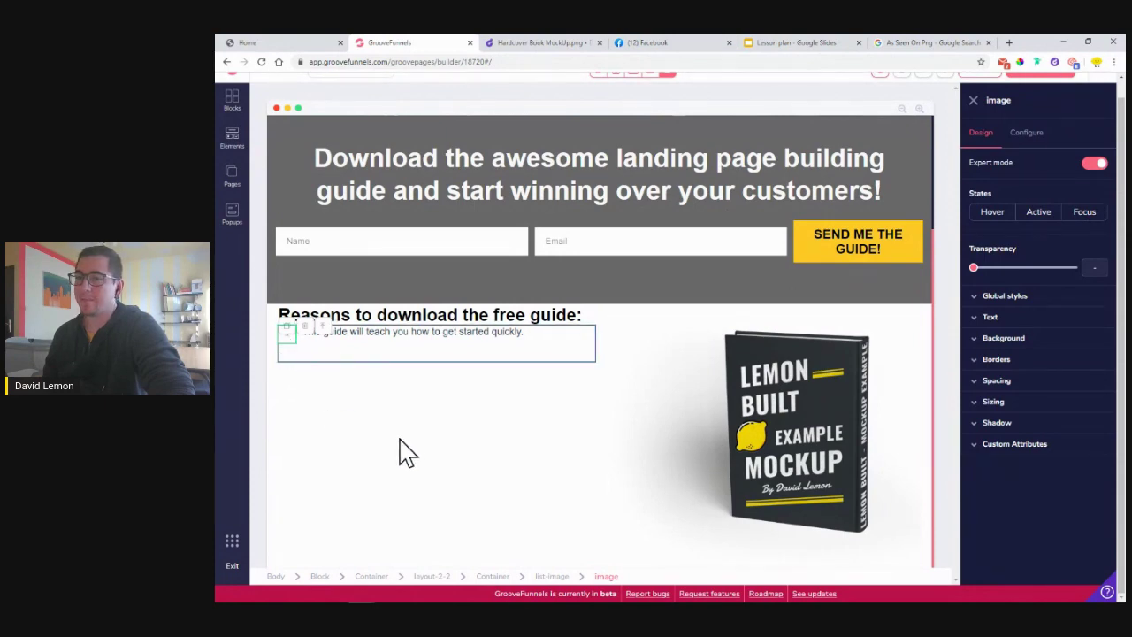
left_click(424, 404)
left_click(413, 337)
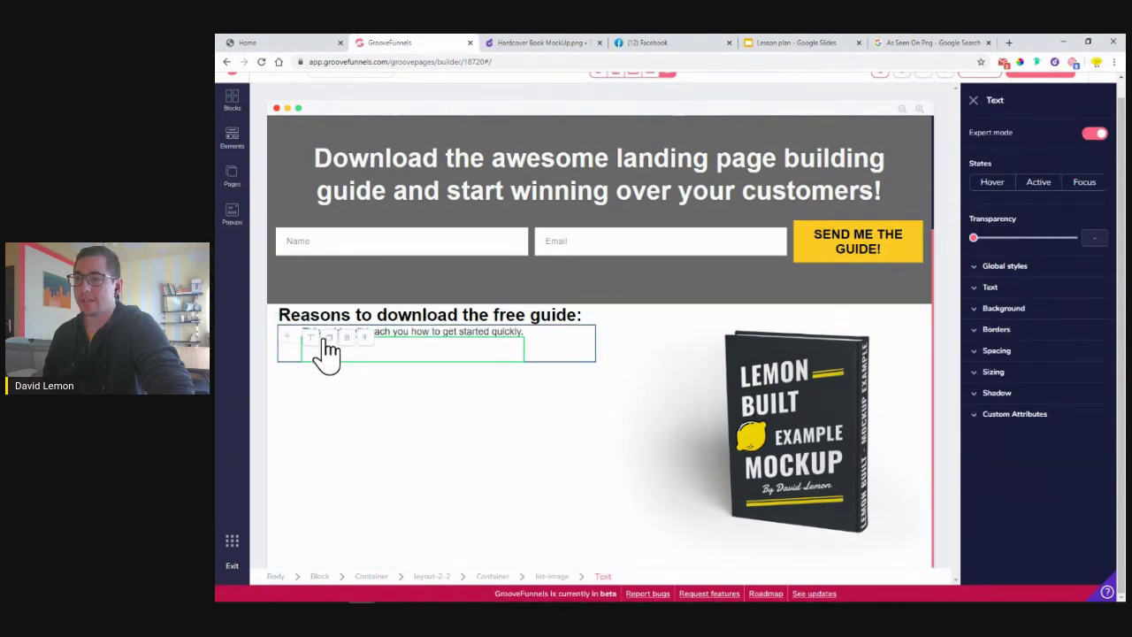
left_click(552, 577)
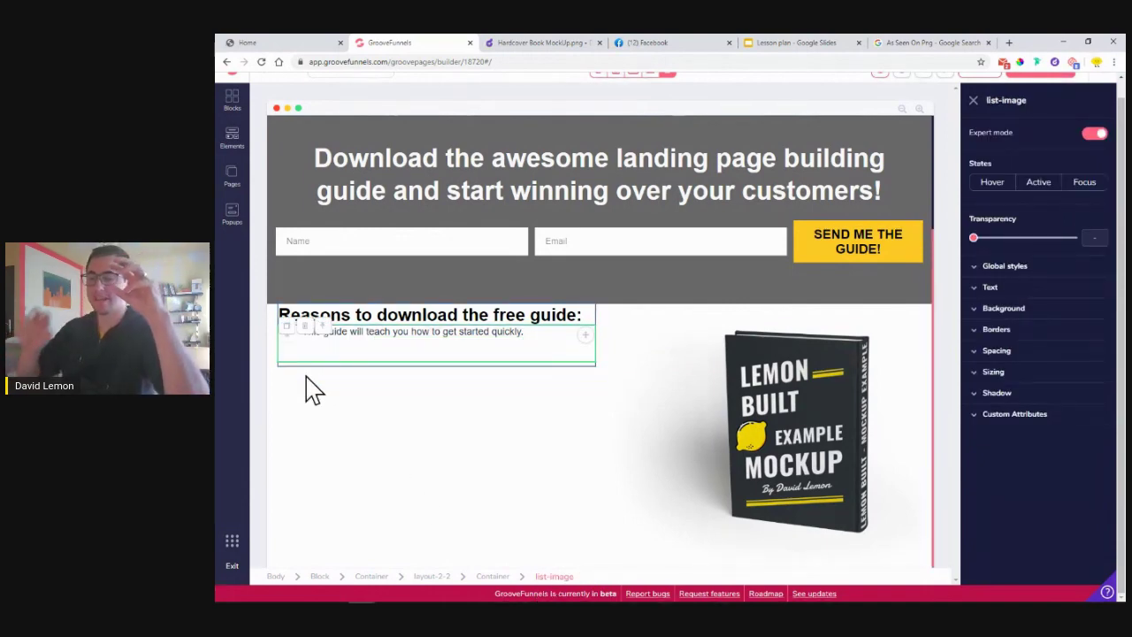
left_click(288, 325)
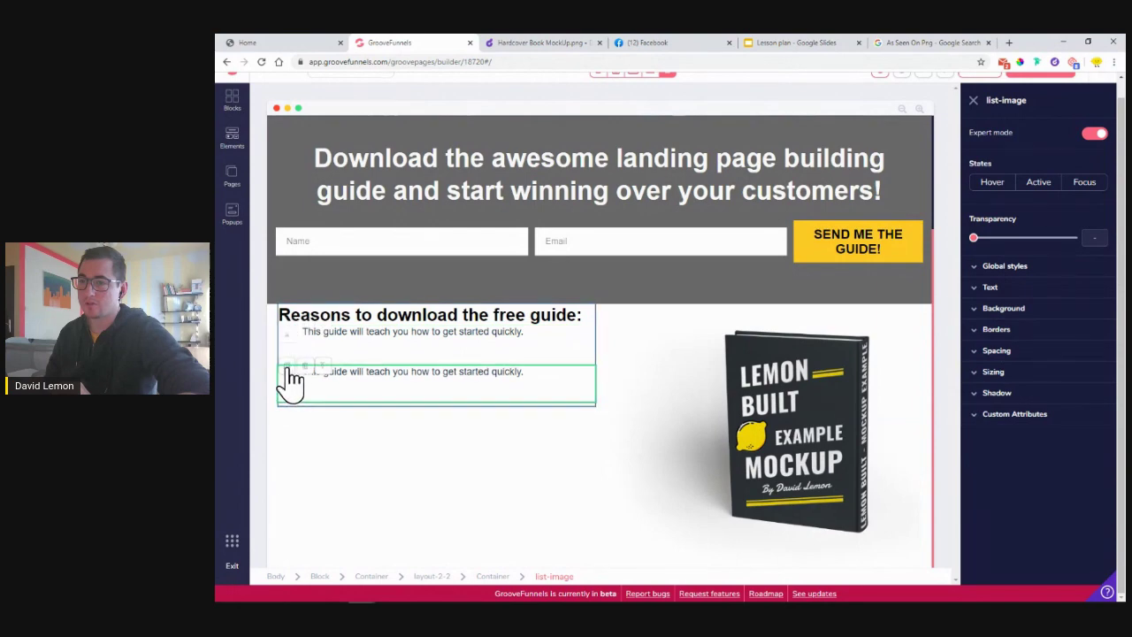
left_click(286, 366)
left_click(373, 491)
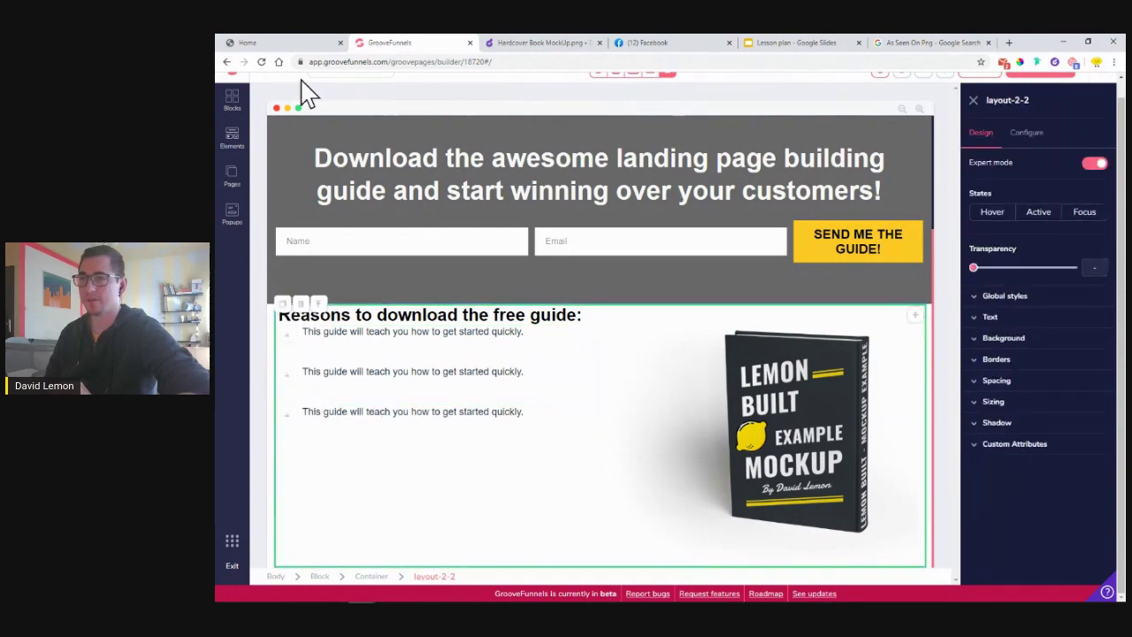
- Examine the reasons list and its icons on the reference page against the rest of the design
left_click(286, 44)
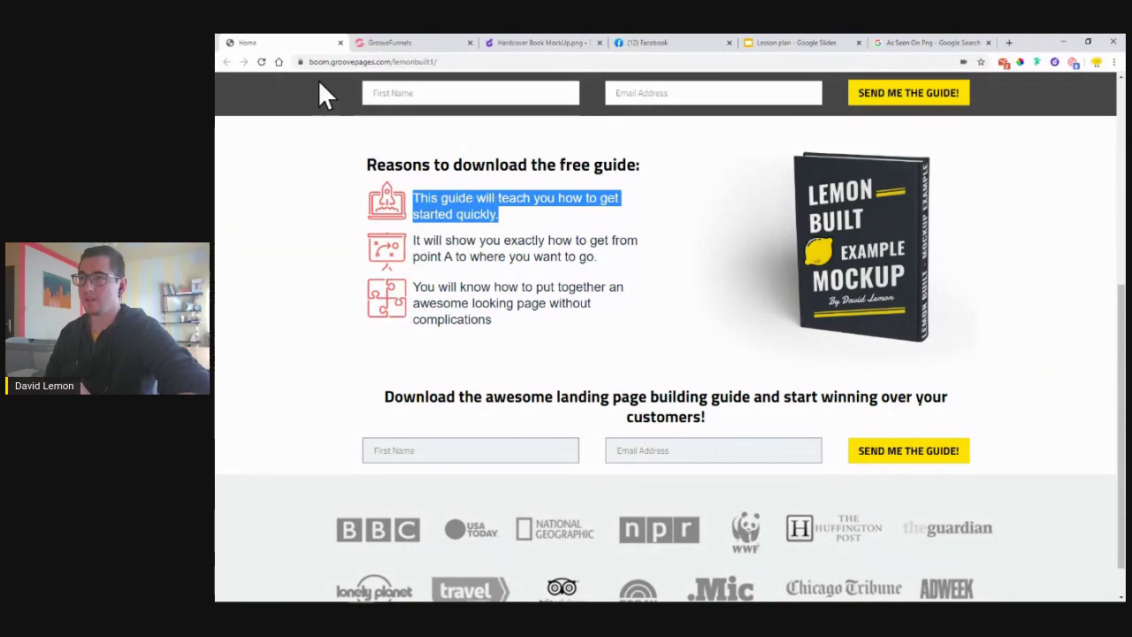
left_click(429, 44)
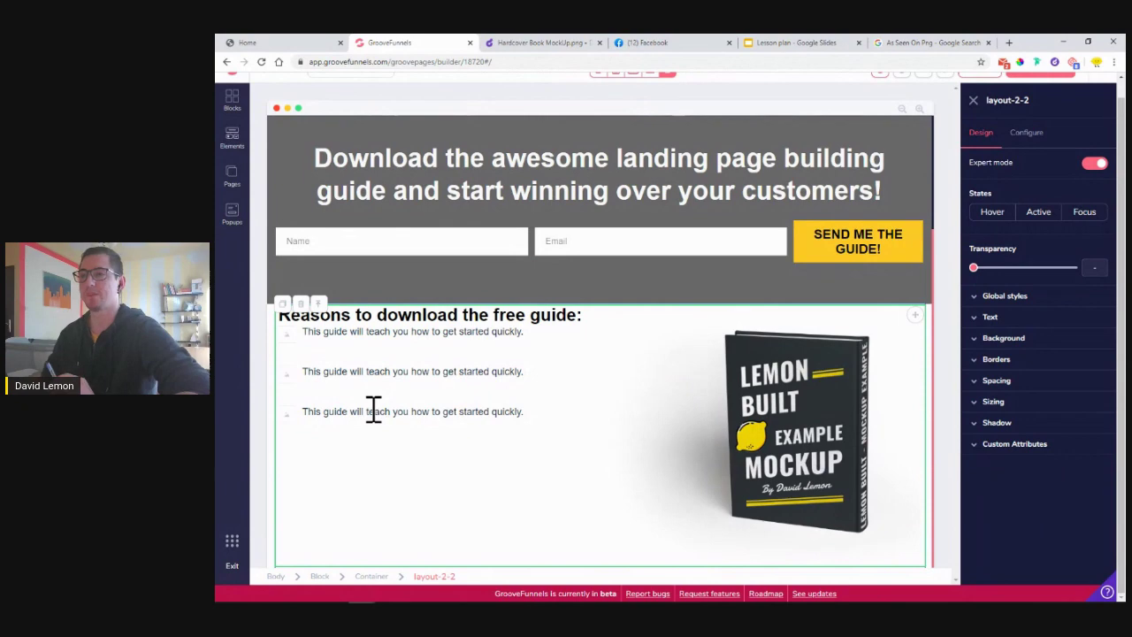
left_click(259, 45)
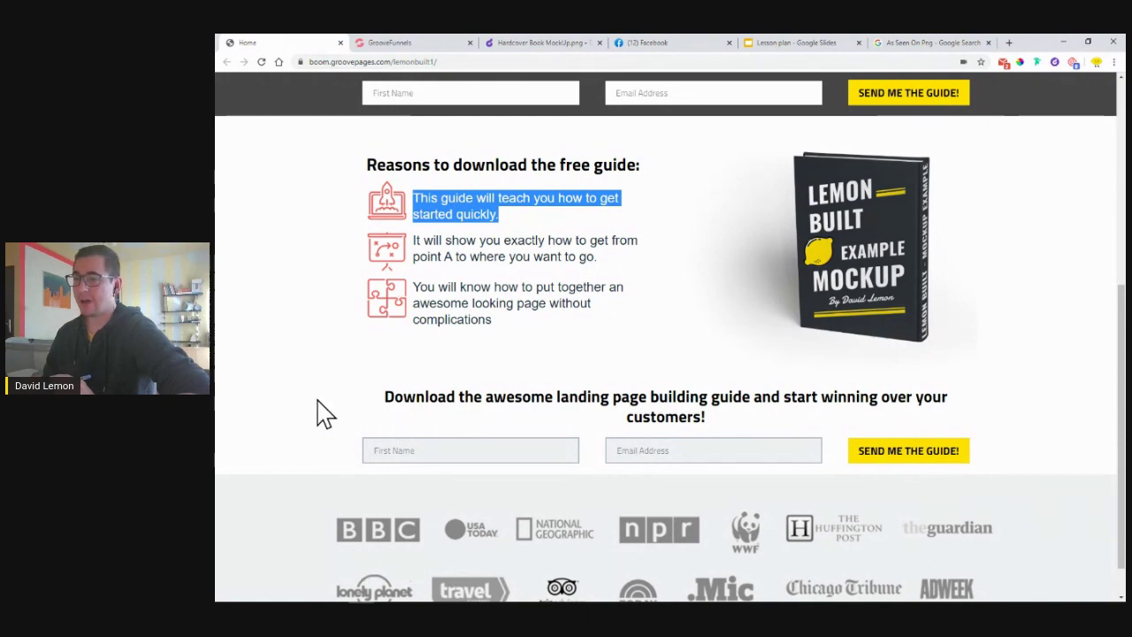
scroll(301, 400, "up", 4)
scroll(380, 223, "up", 1)
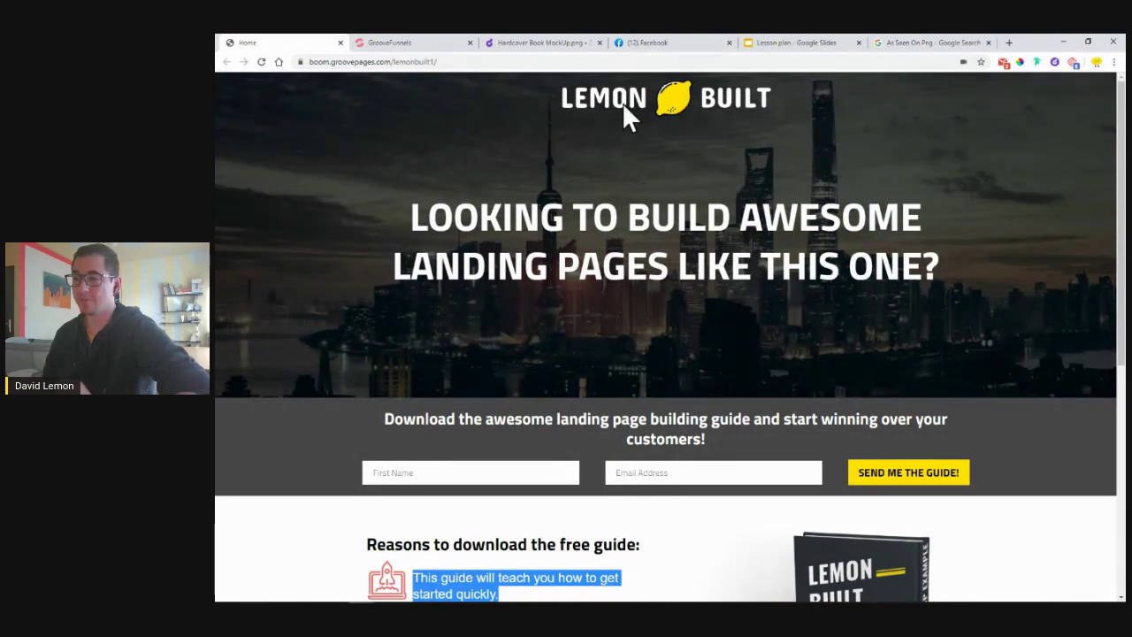
scroll(624, 105, "down", 3)
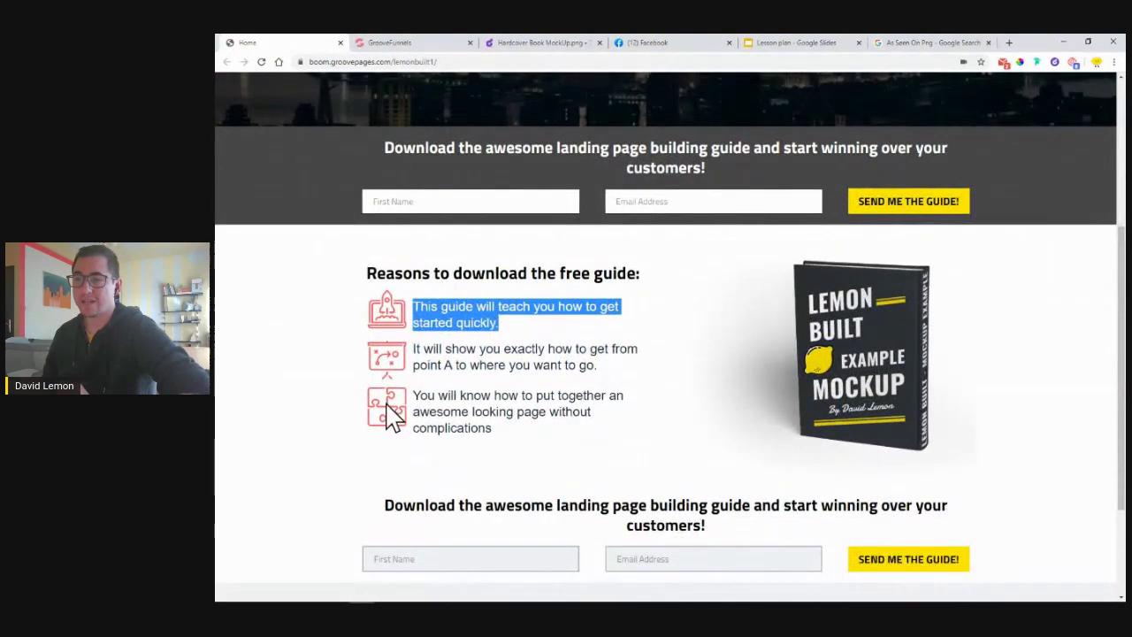
scroll(315, 366, "up", 3)
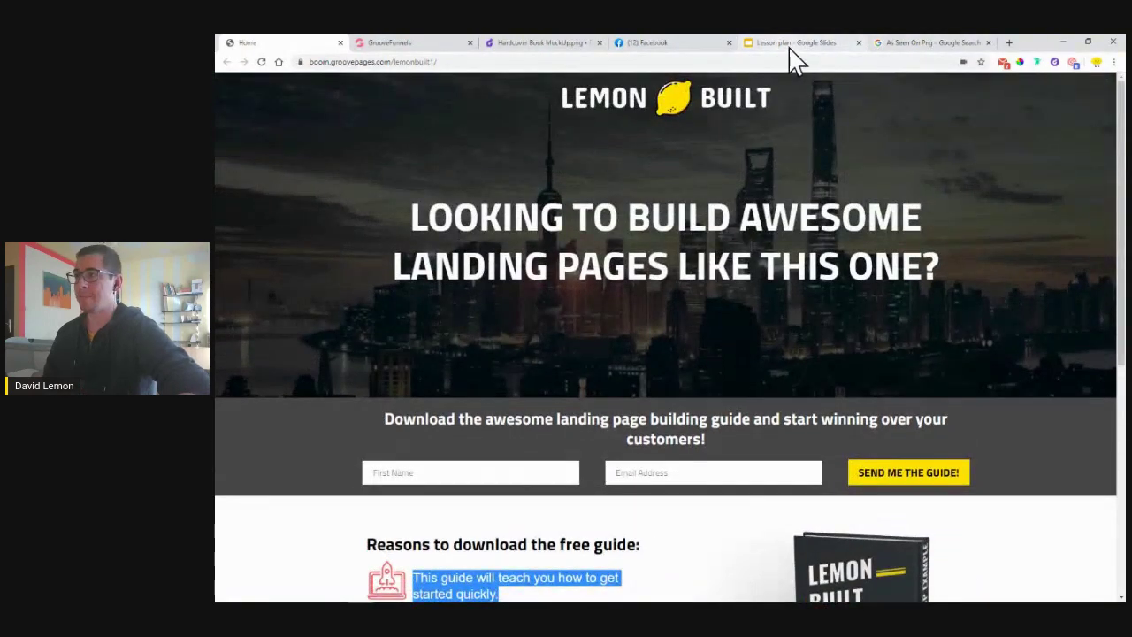
- Switch to the Lesson plan in Google Slides and open the Flaticon link from the slide listing the build tools
left_click(792, 45)
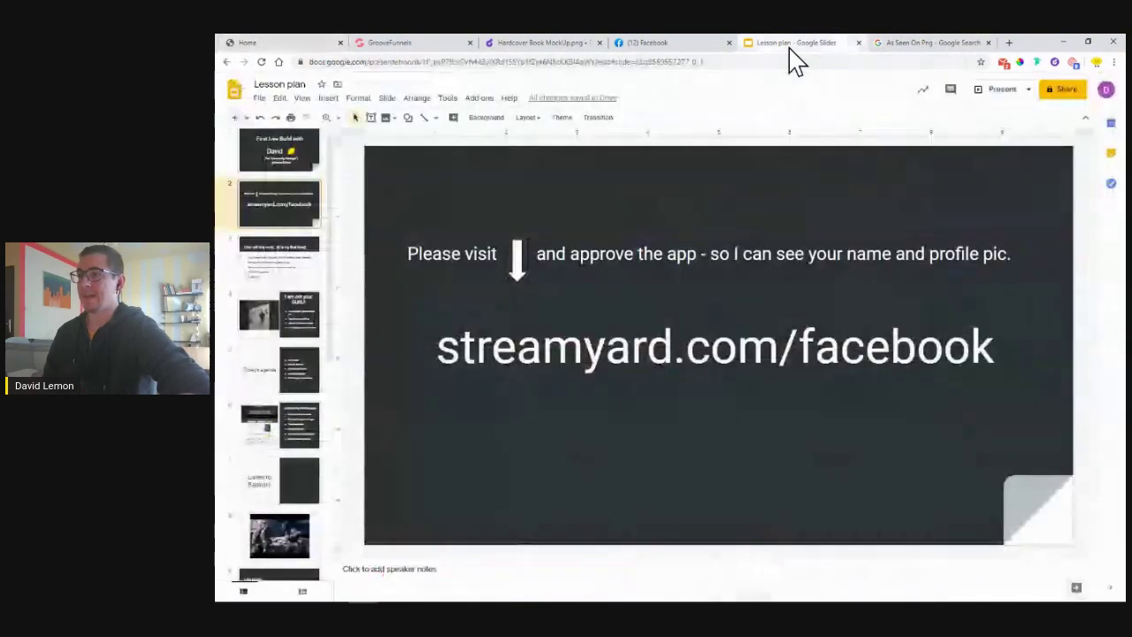
scroll(293, 466, "down", 5)
scroll(293, 466, "down", 1)
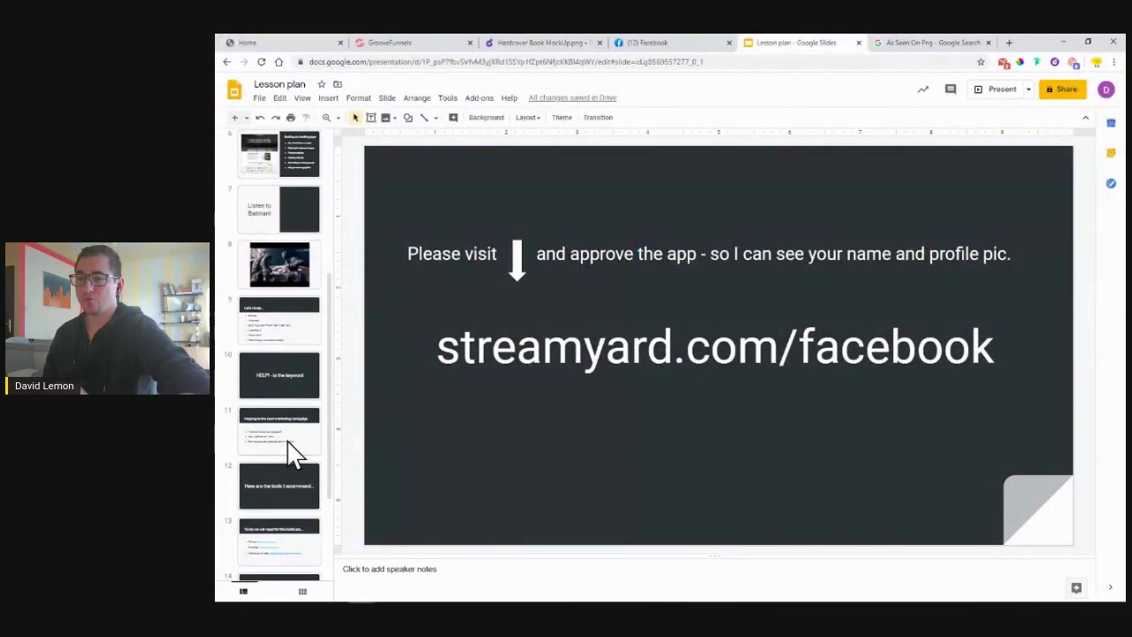
left_click(287, 449)
scroll(287, 447, "down", 1)
scroll(287, 447, "down", 1)
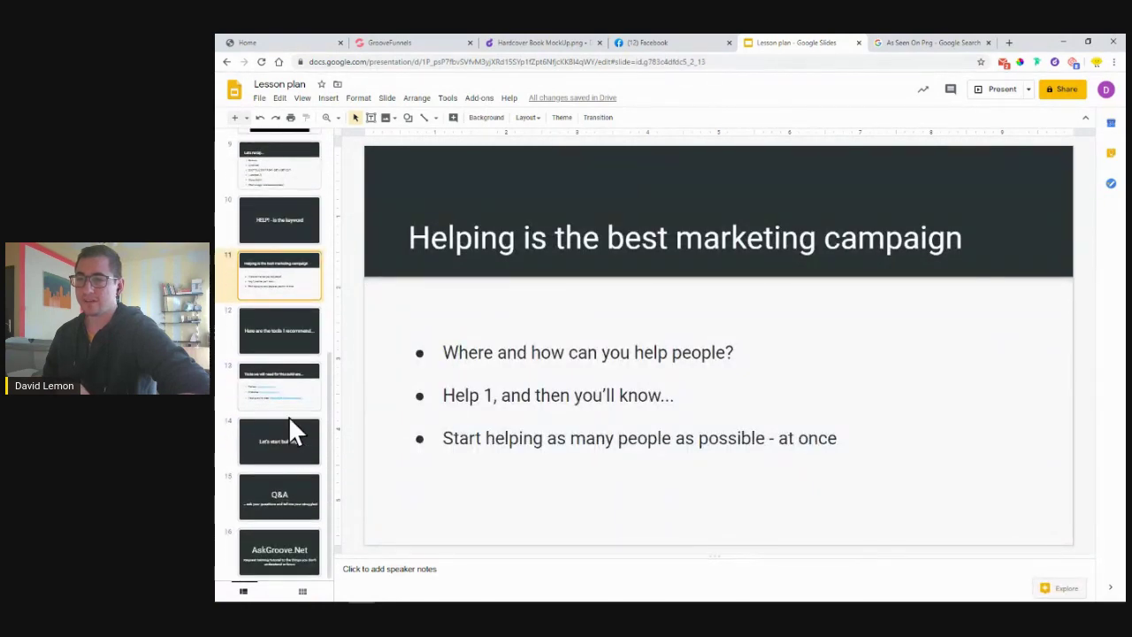
left_click(290, 409)
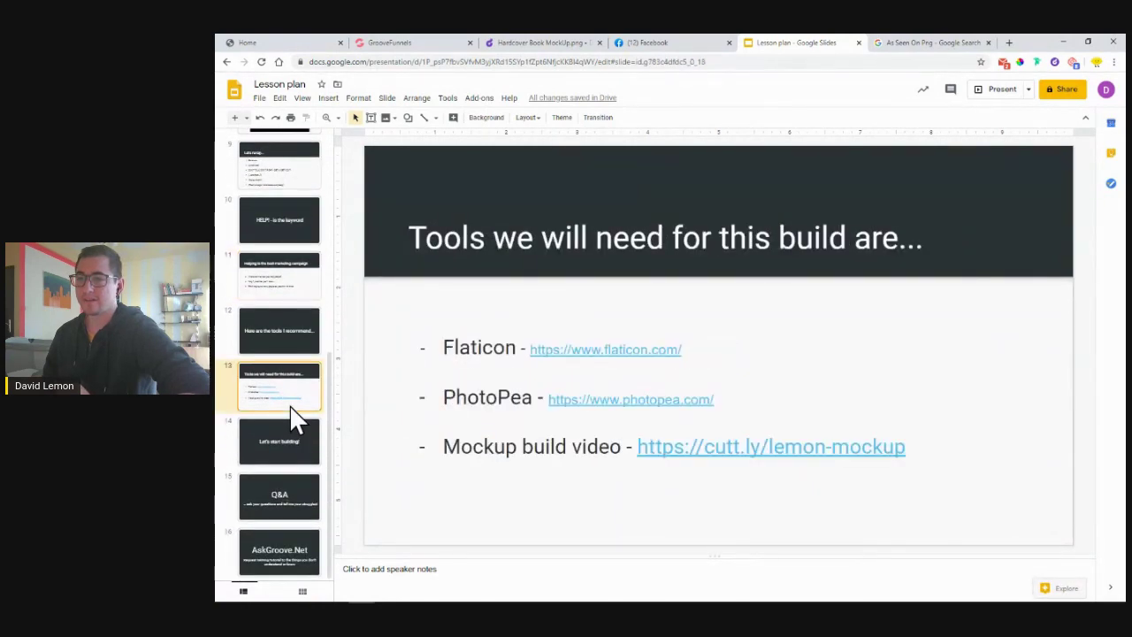
left_click(582, 350)
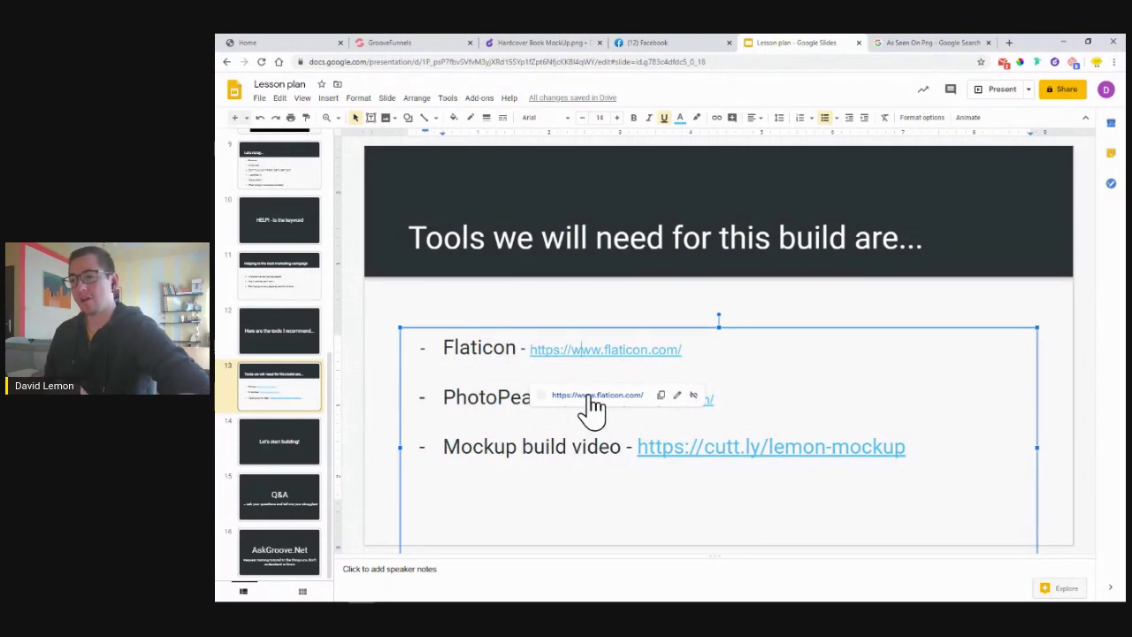
left_click(592, 398)
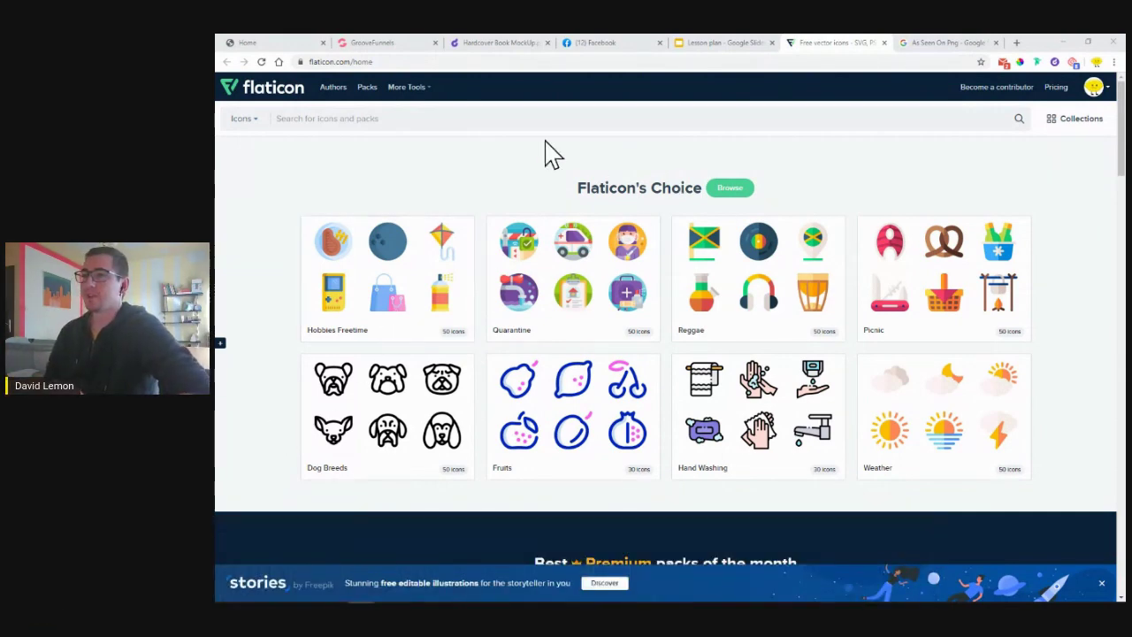
- Search Flaticon for "marketing" and switch the search from single icons to icon packs
left_click(1097, 90)
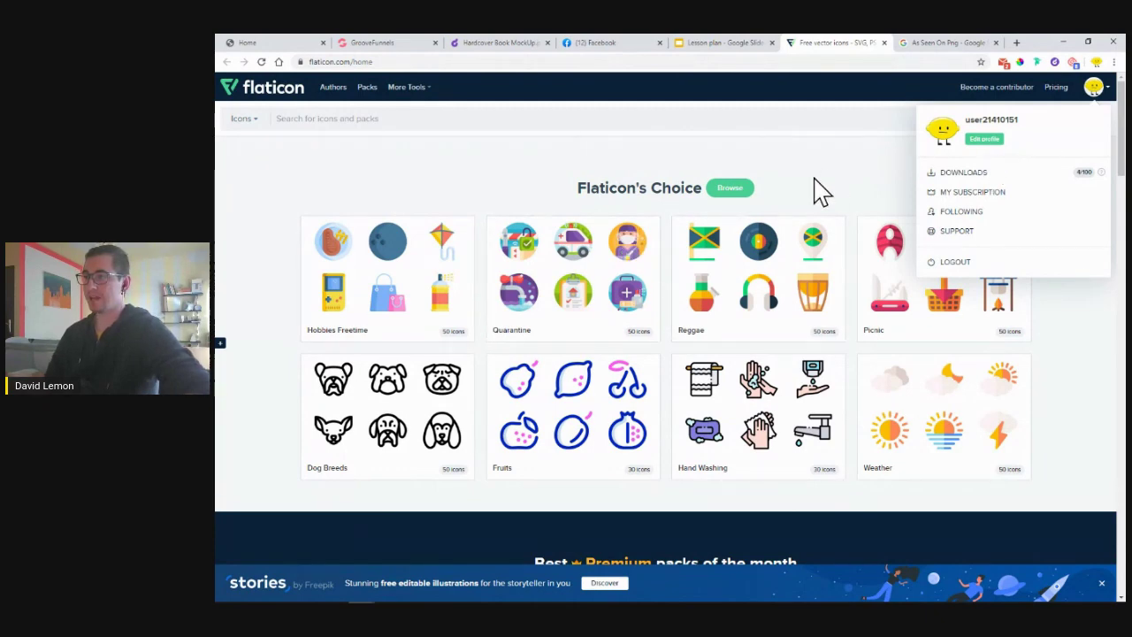
left_click(777, 123)
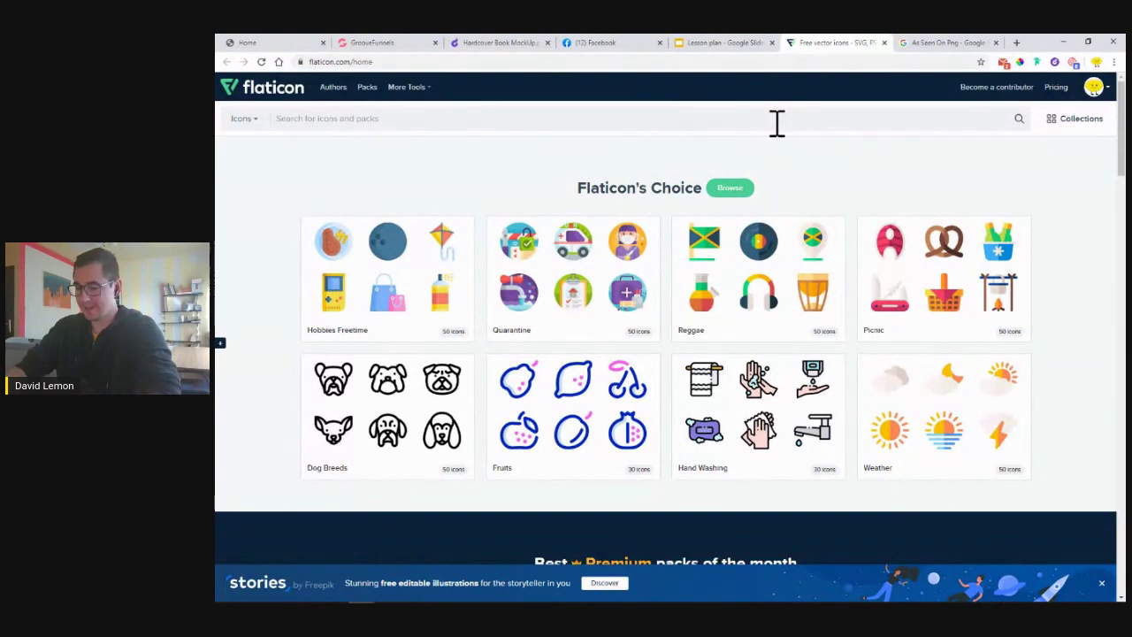
type("marketing")
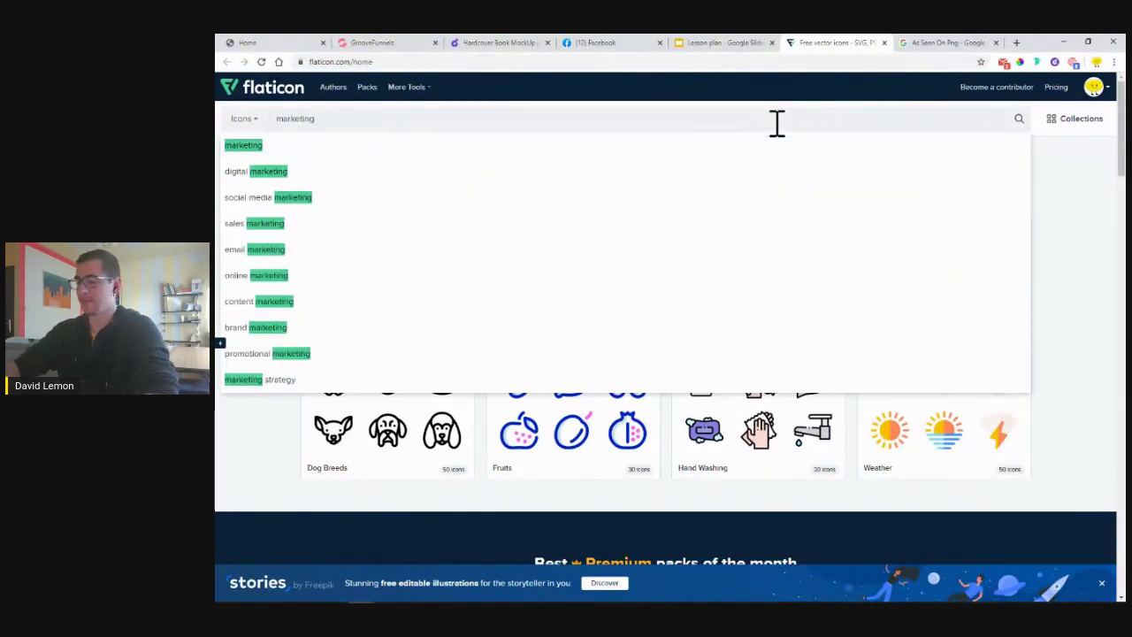
key("Return")
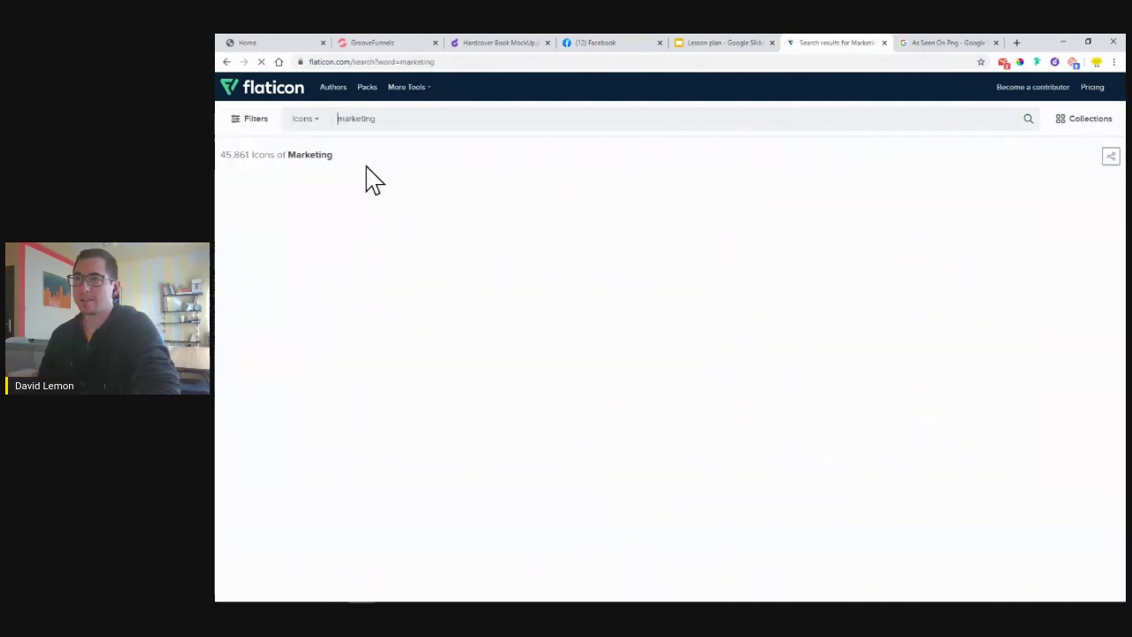
left_click(317, 124)
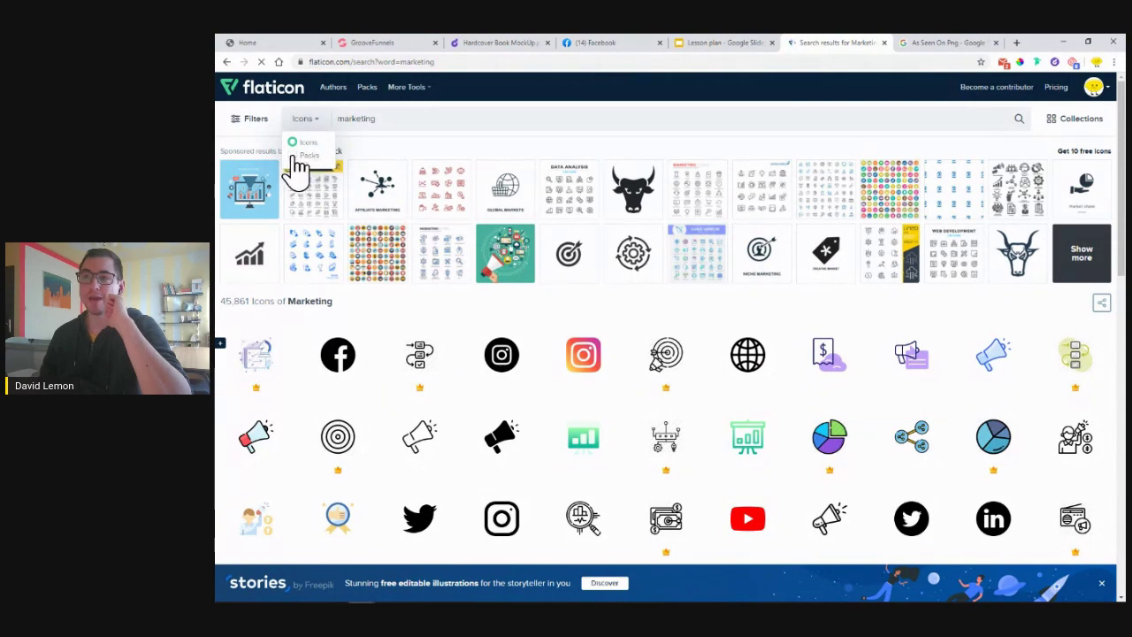
left_click(301, 157)
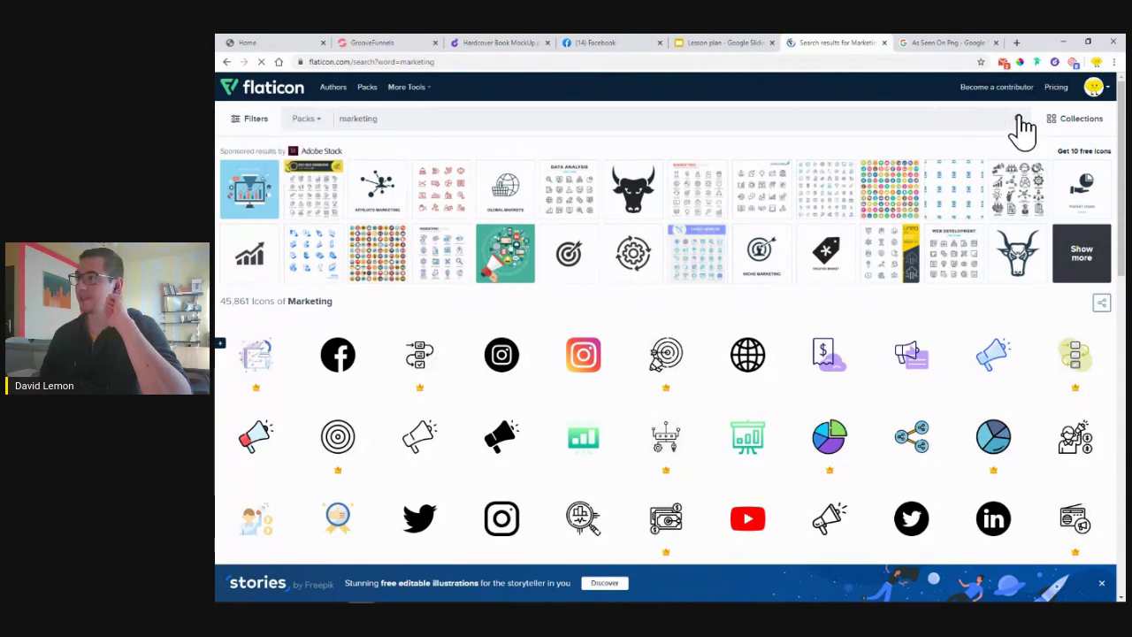
left_click(1020, 118)
left_click(998, 46)
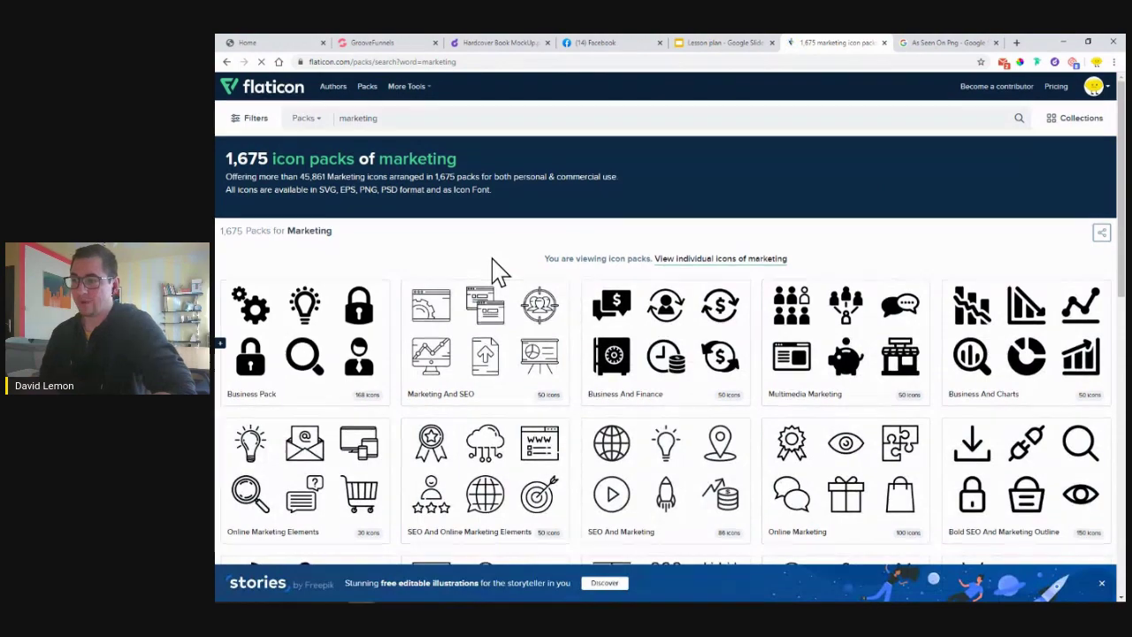
- Open the 20-icon lineal Marketing pack from the search results and view its rocket-on-laptop icon
scroll(499, 268, "down", 2)
scroll(498, 257, "down", 3)
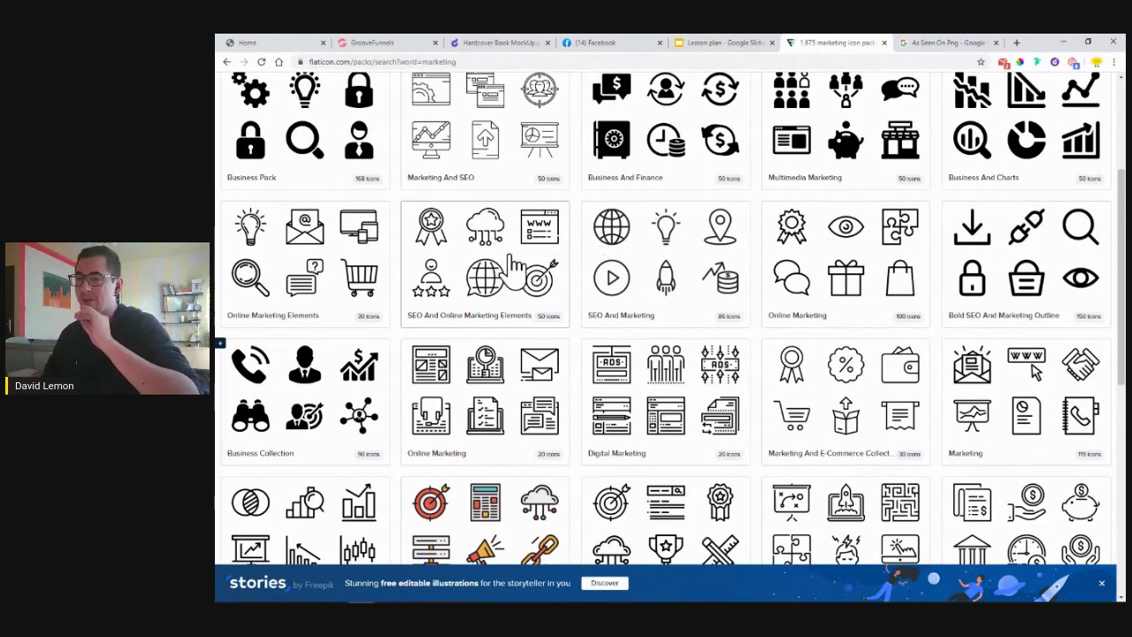
scroll(523, 278, "down", 3)
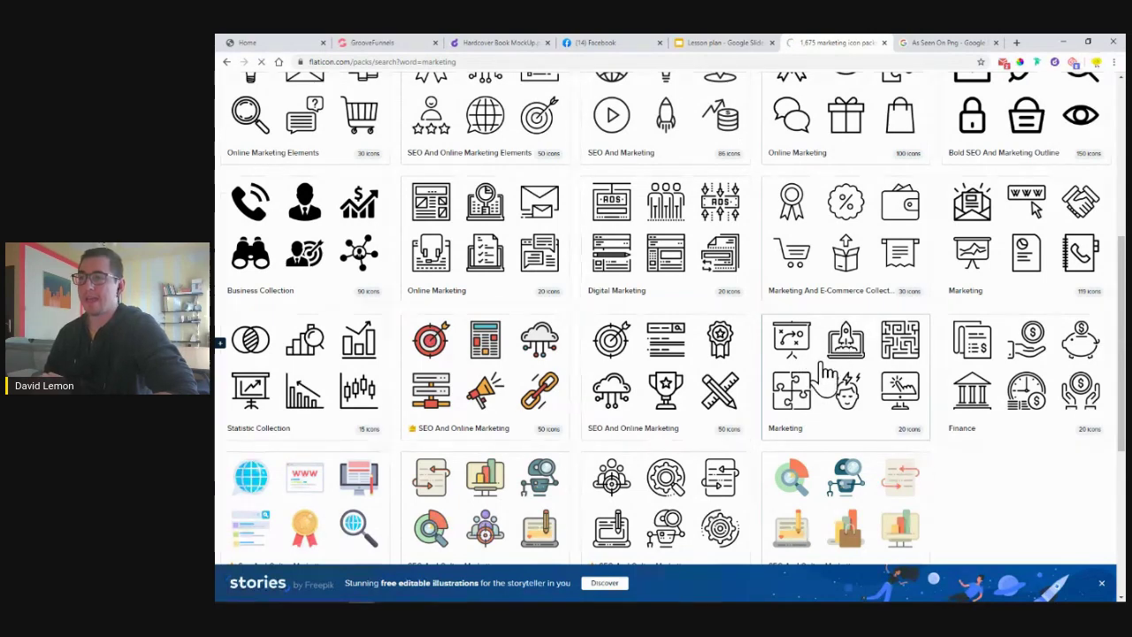
left_click(809, 360)
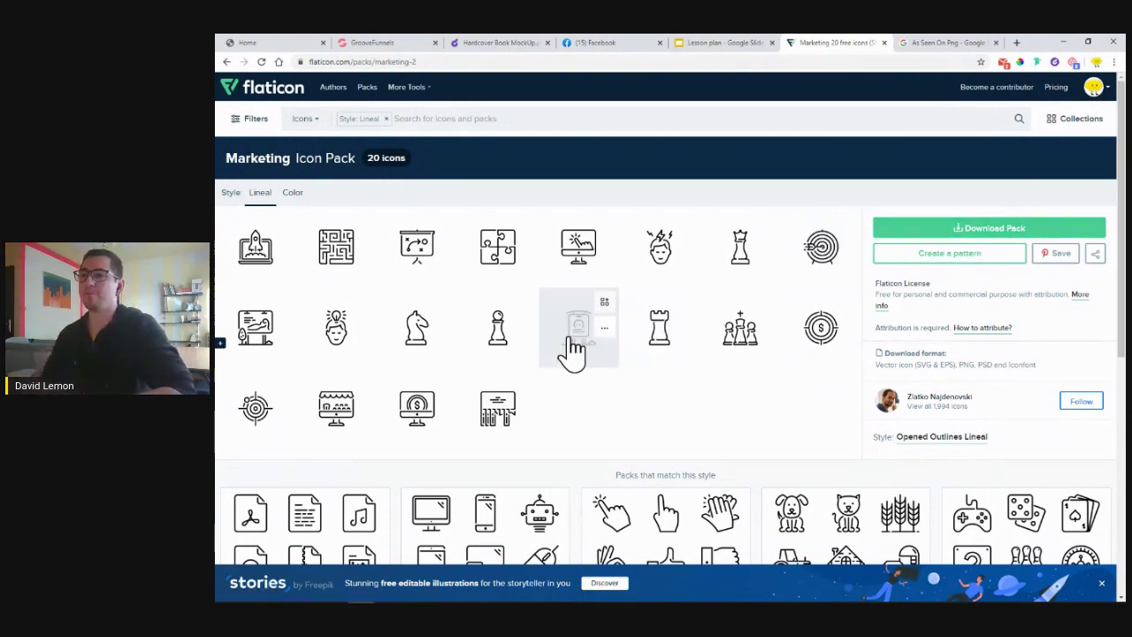
left_click(257, 265)
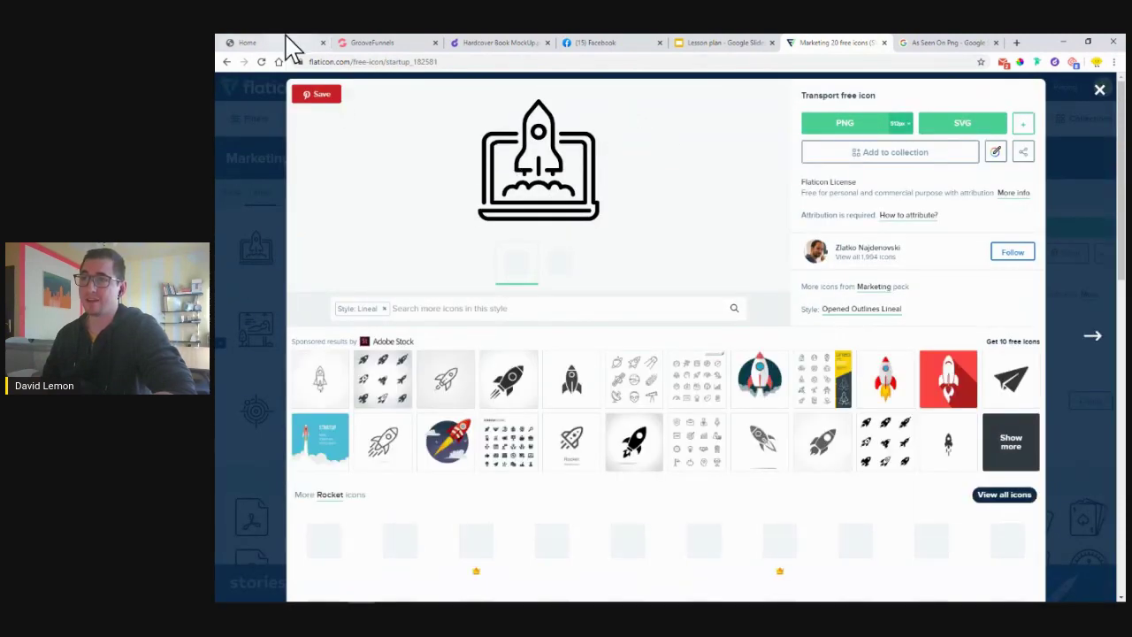
- Check the reasons list icons on the reference page and recolor Flaticon's rocket icon with the light red palette color
left_click(283, 49)
scroll(371, 345, "down", 3)
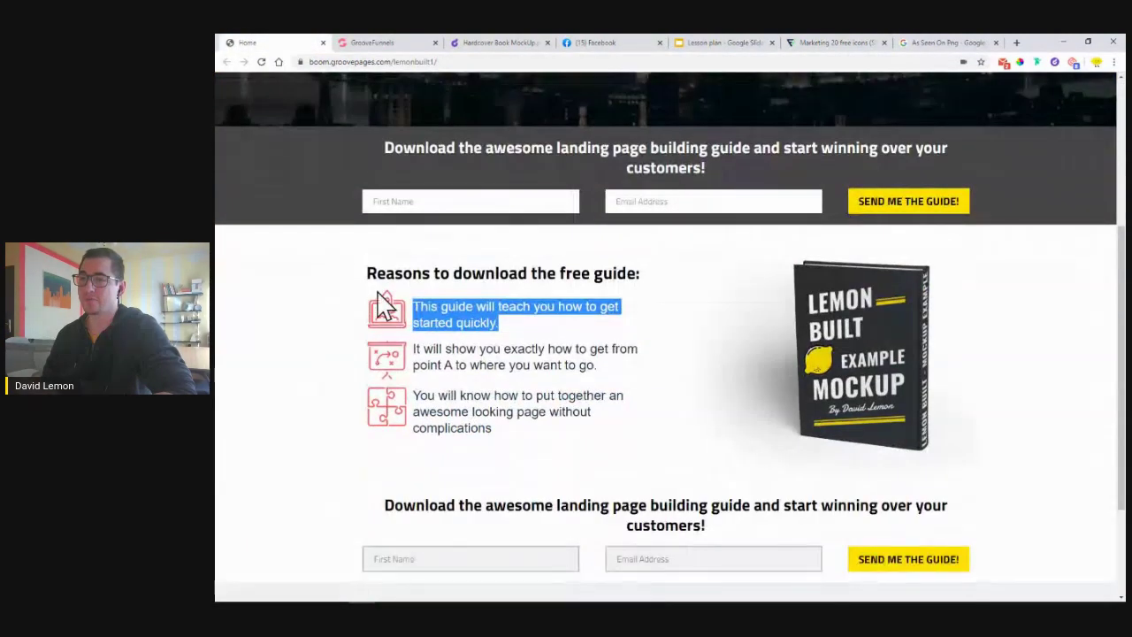
left_click(371, 42)
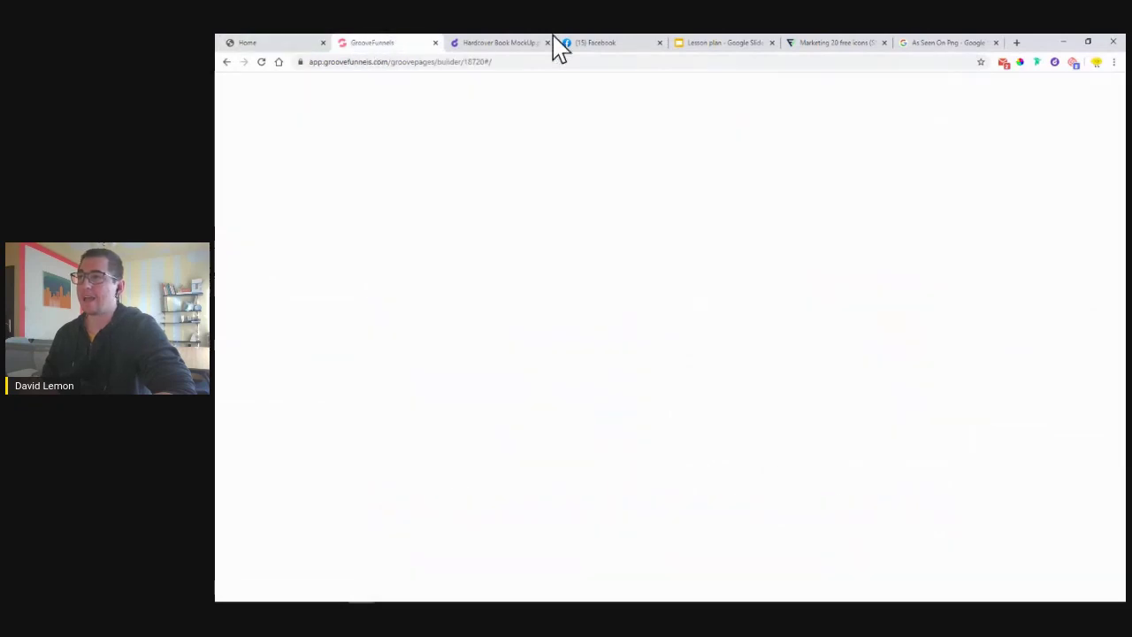
left_click(828, 44)
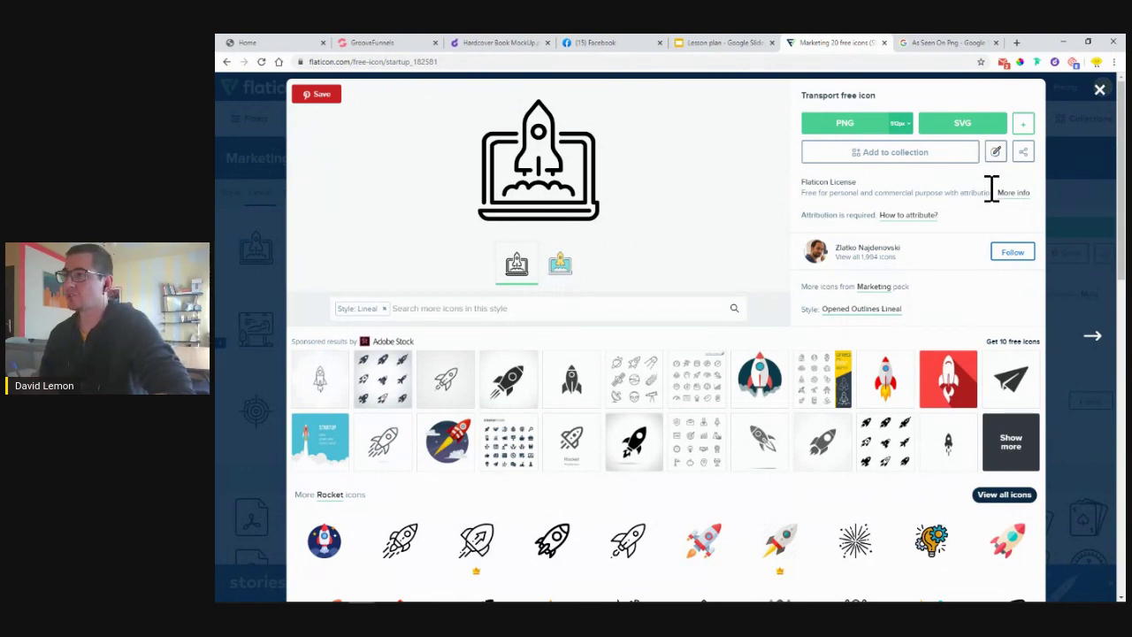
left_click(997, 154)
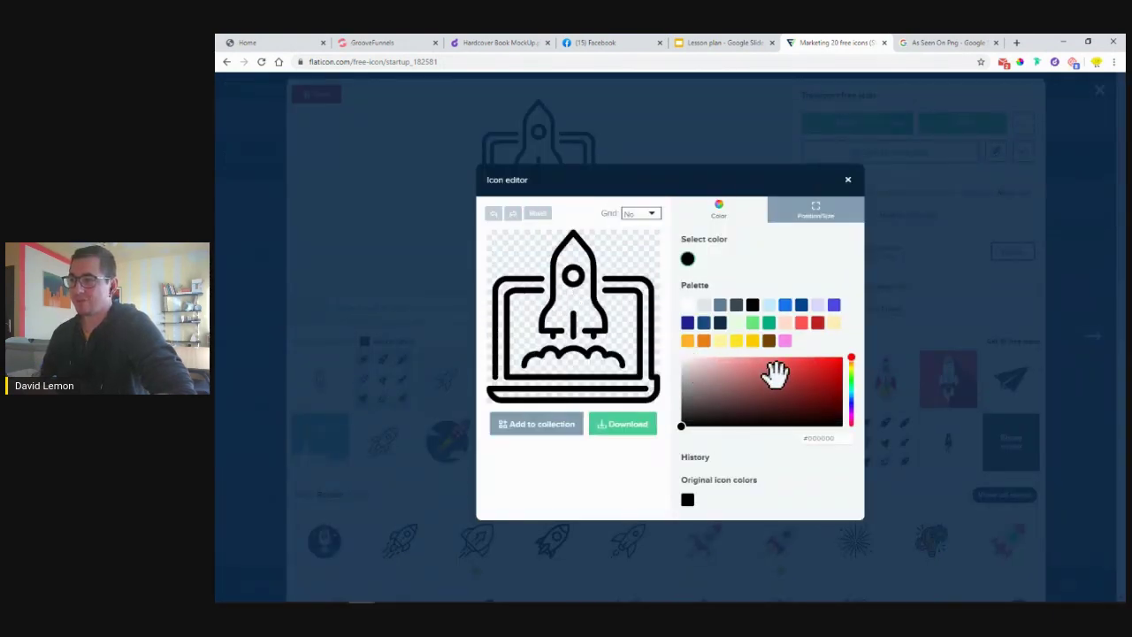
left_click(802, 326)
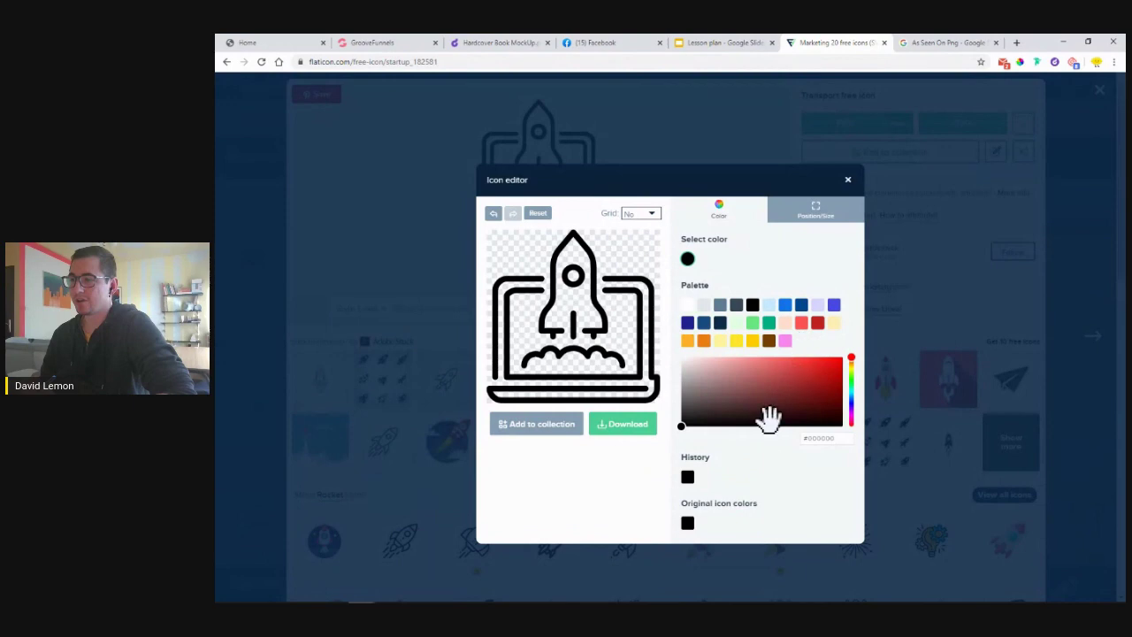
left_click(802, 325)
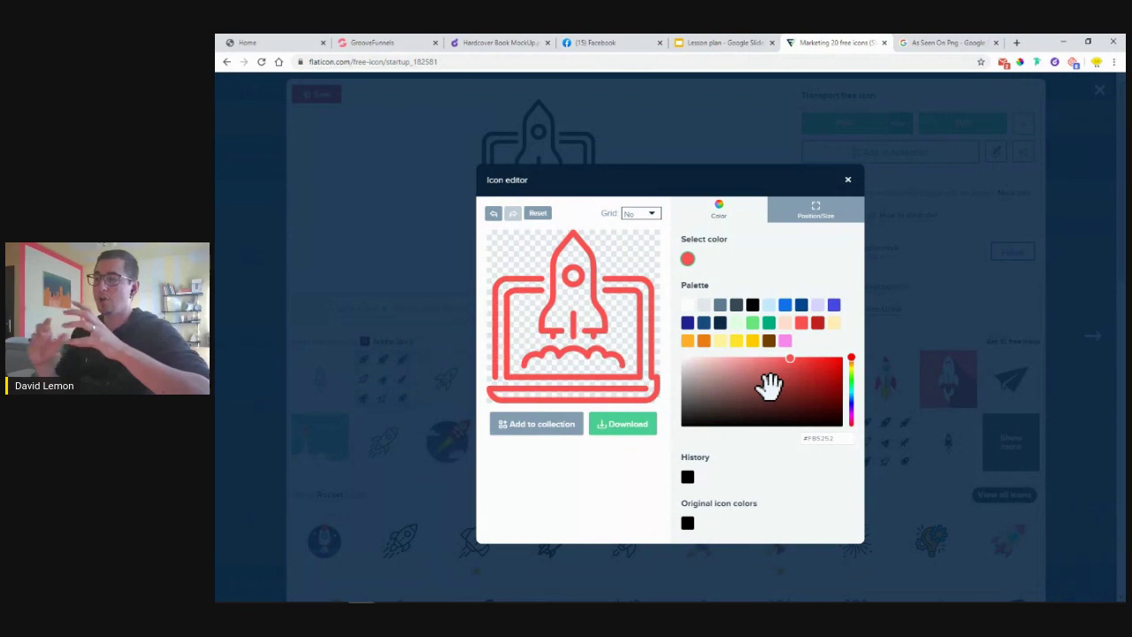
left_click(825, 440)
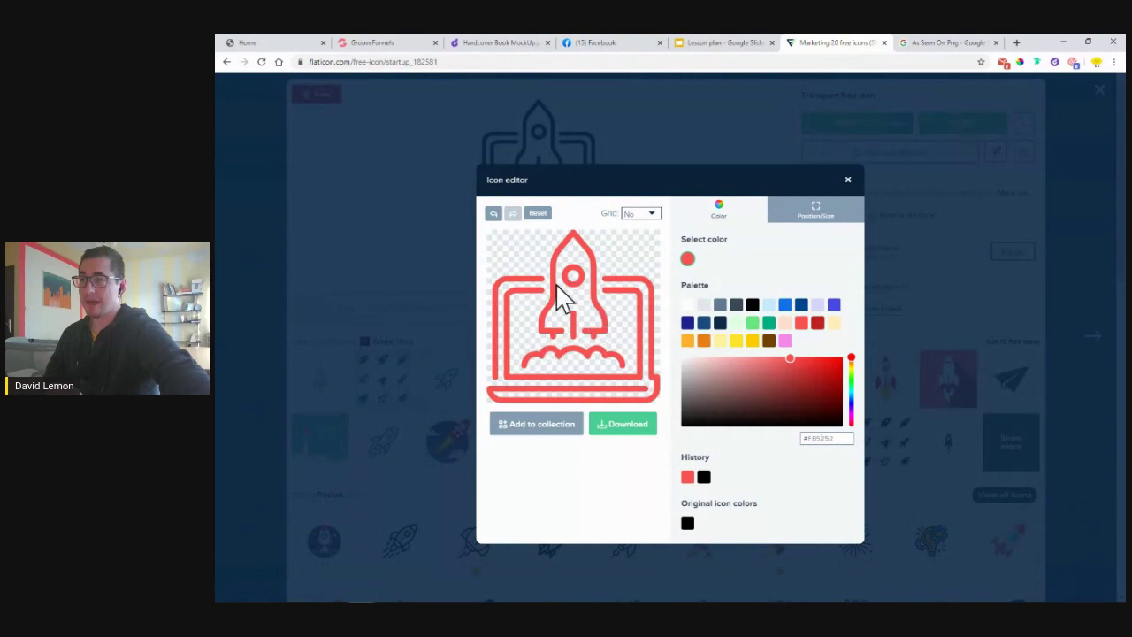
- Download the recolored rocket icon as a 256px PNG and return to the Marketing pack
left_click(628, 434)
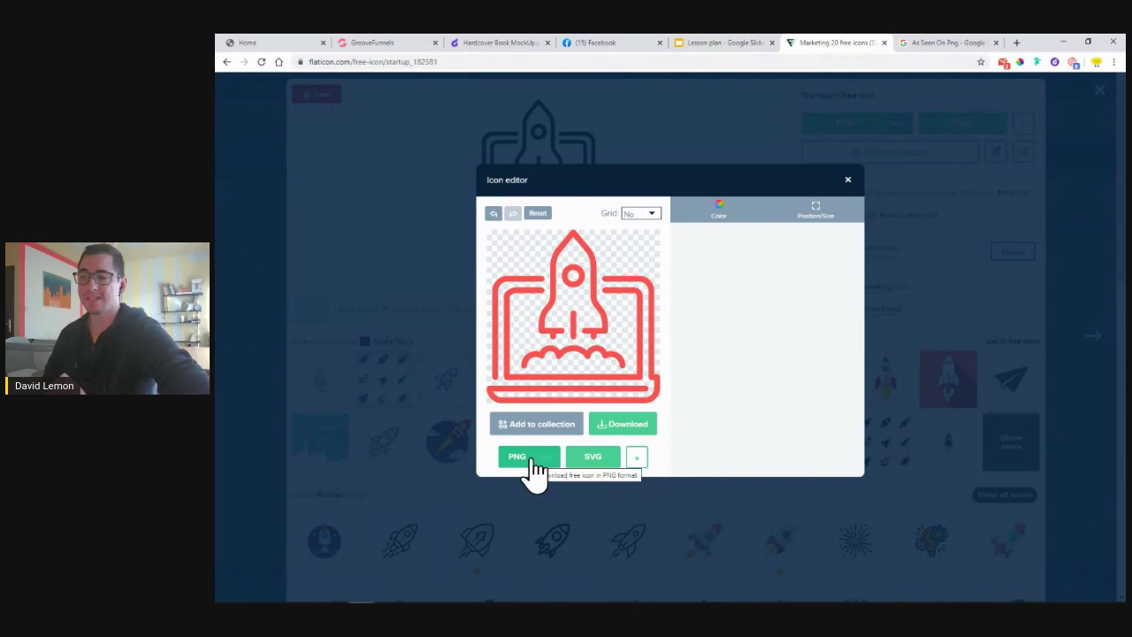
left_click(520, 460)
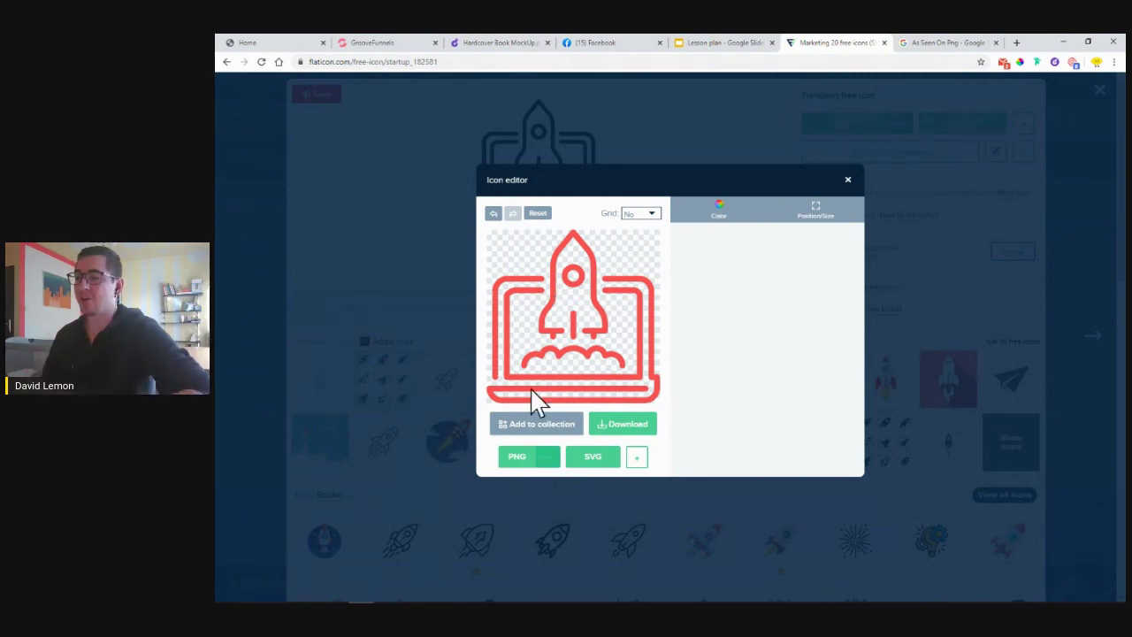
left_click(550, 457)
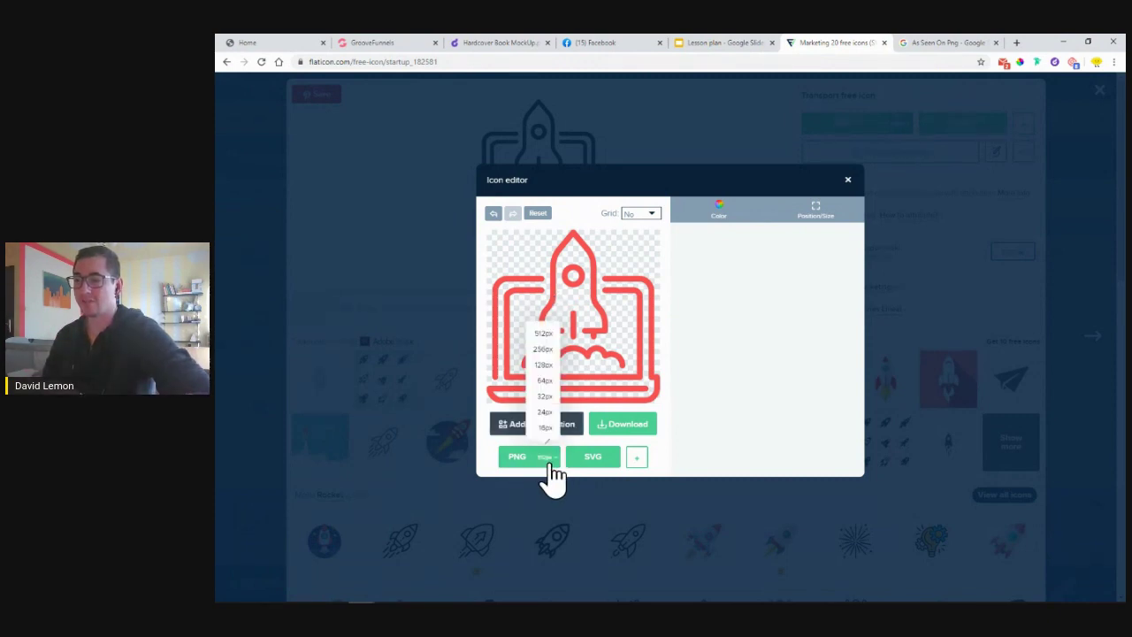
left_click(540, 351)
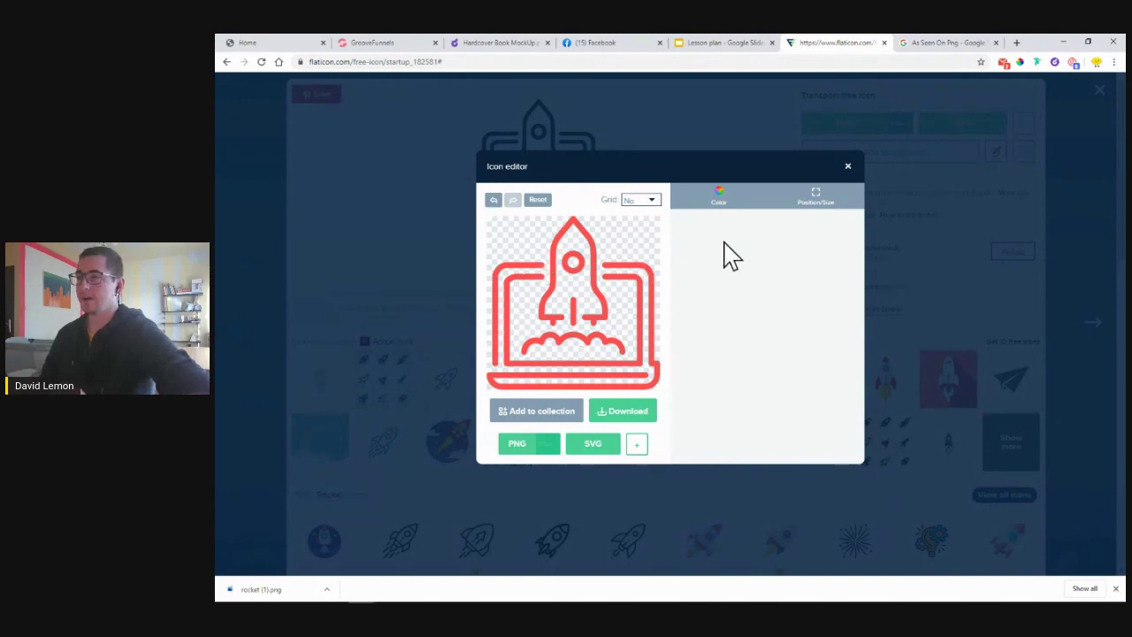
left_click(850, 167)
left_click(1097, 91)
- Open the strategy board icon in the icon editor and recolor it with the light red from the color history
left_click(424, 255)
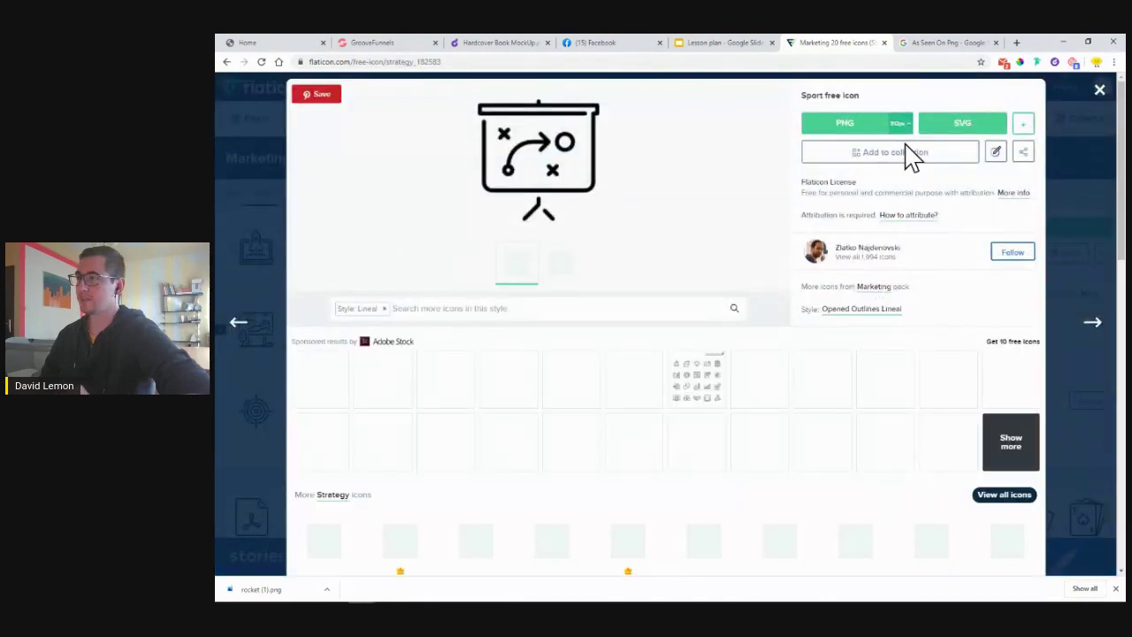
left_click(997, 159)
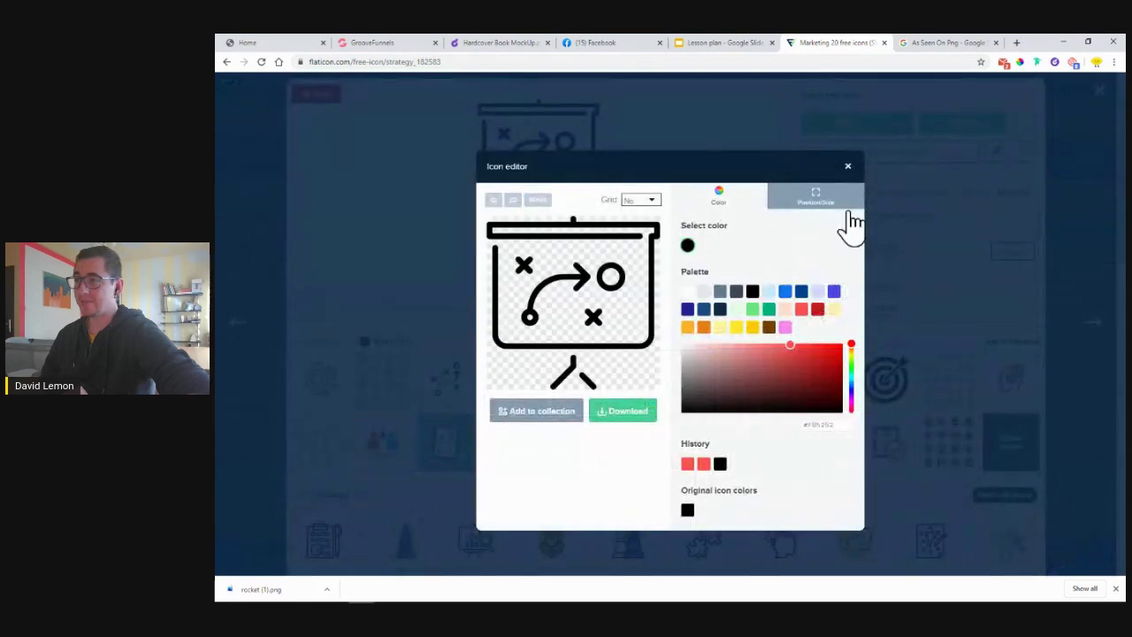
left_click(687, 465)
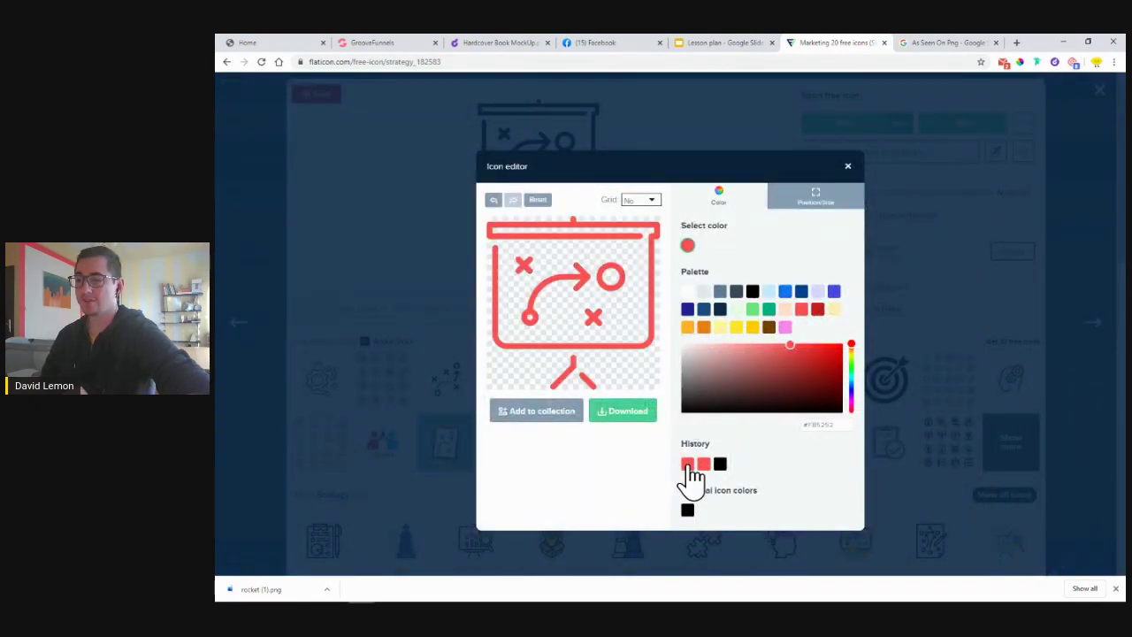
- Download the red strategy board icon as a 128px PNG and go back to the Marketing pack
left_click(614, 421)
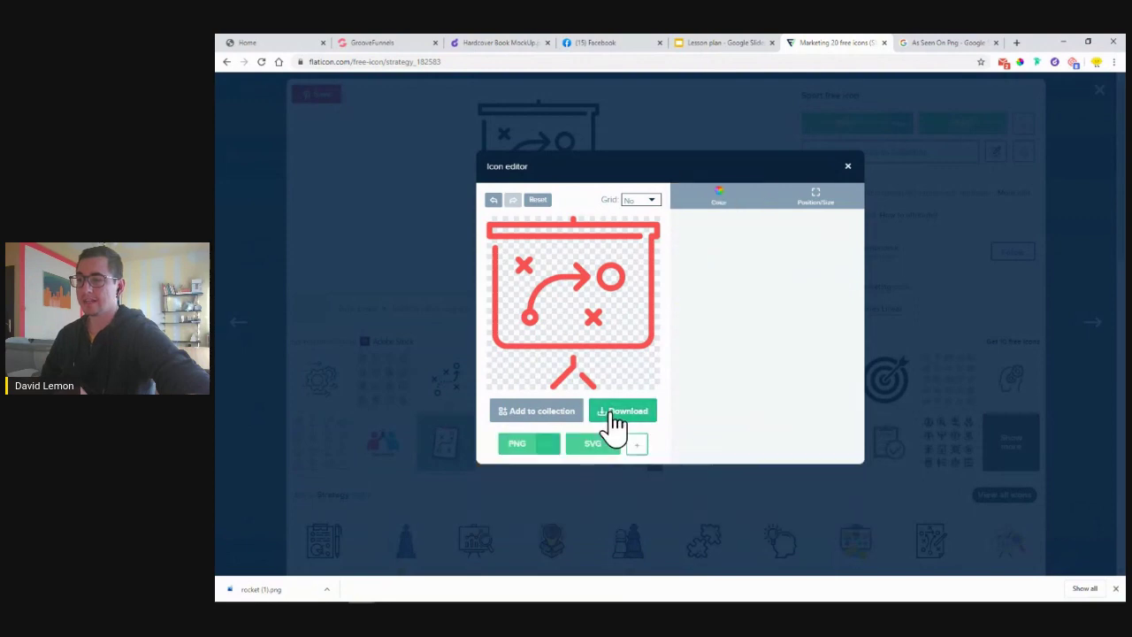
left_click(548, 445)
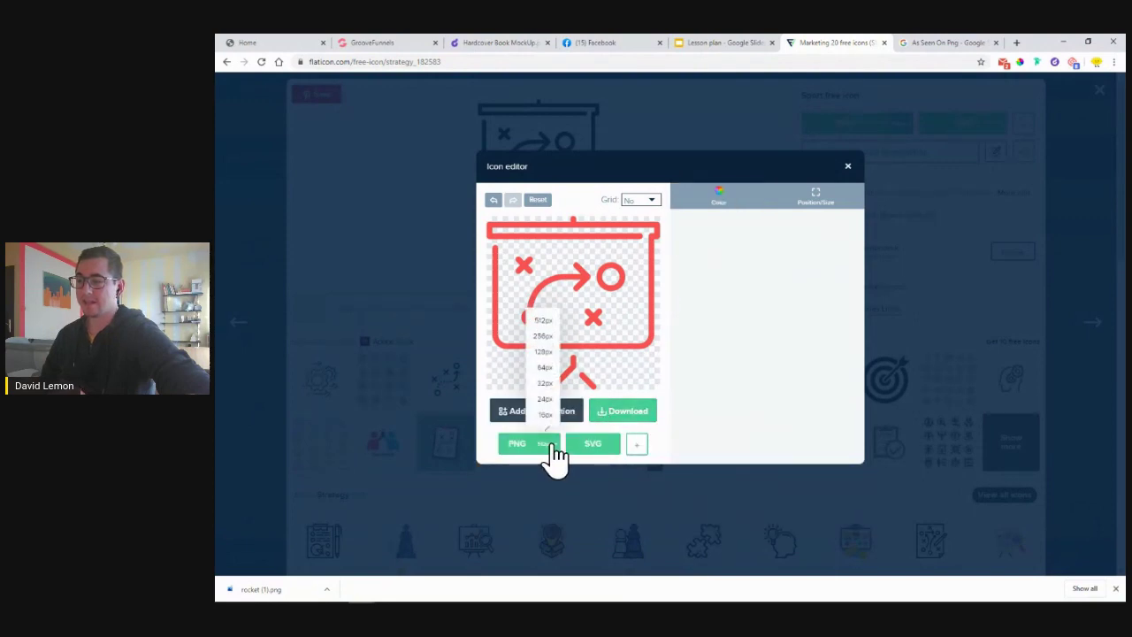
left_click(544, 353)
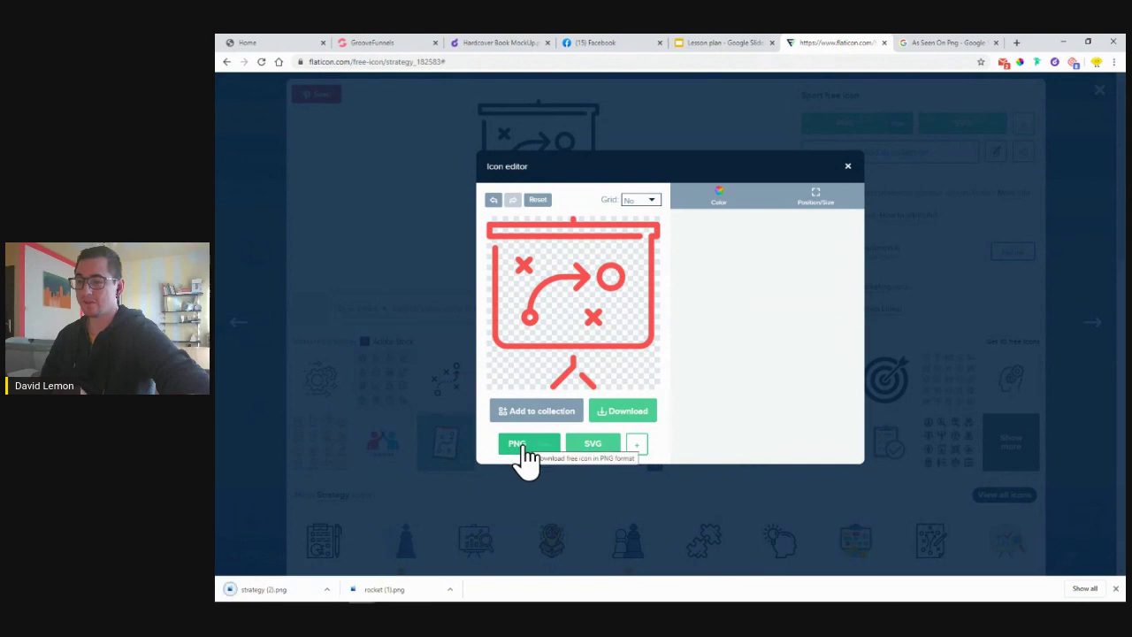
left_click(848, 166)
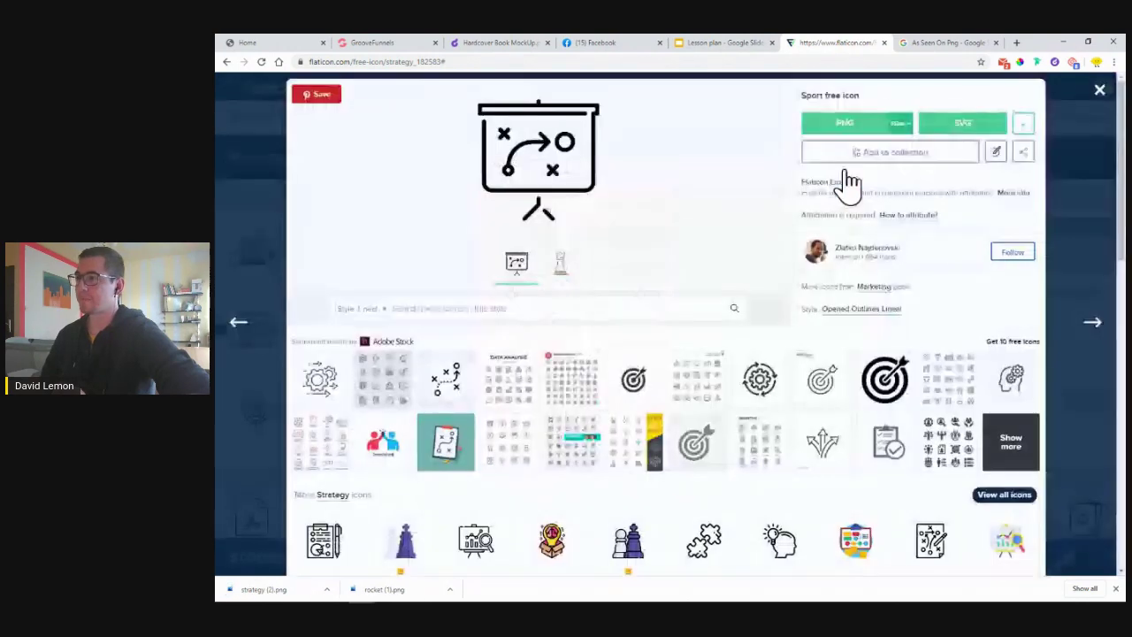
left_click(1082, 132)
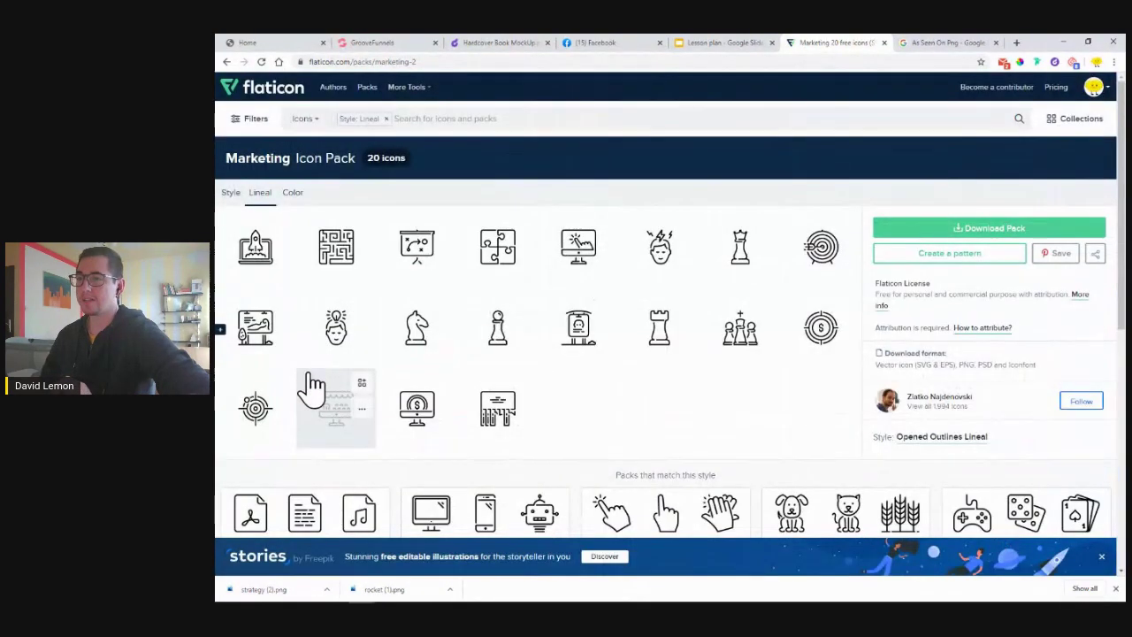
- Open the four-piece puzzle icon in the icon editor and give it the same light red from the color history
left_click(500, 257)
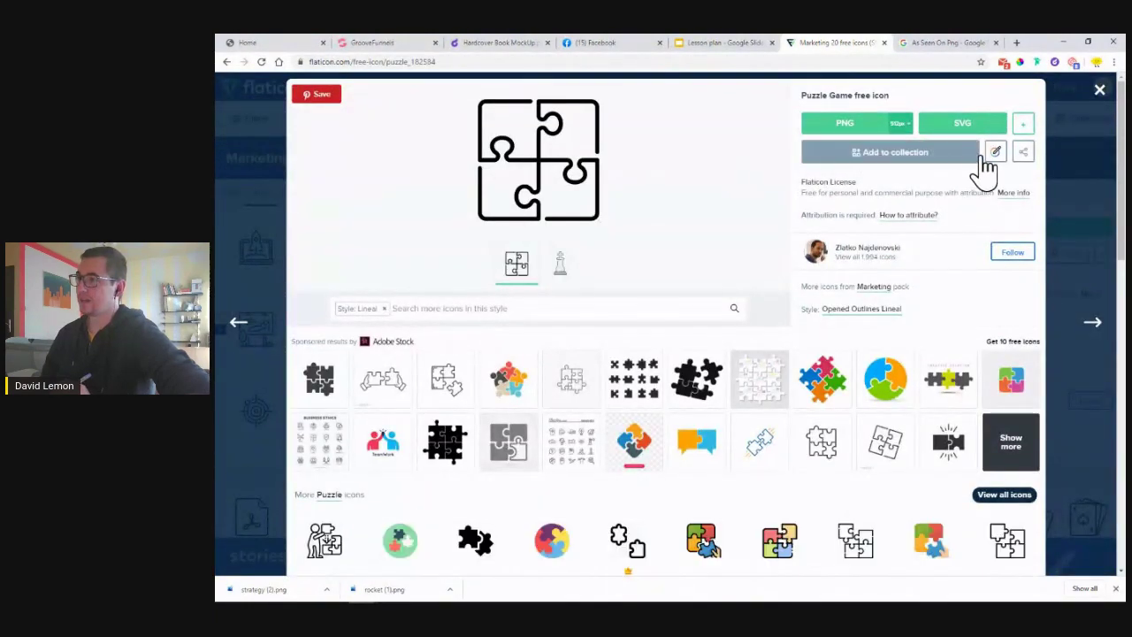
left_click(997, 156)
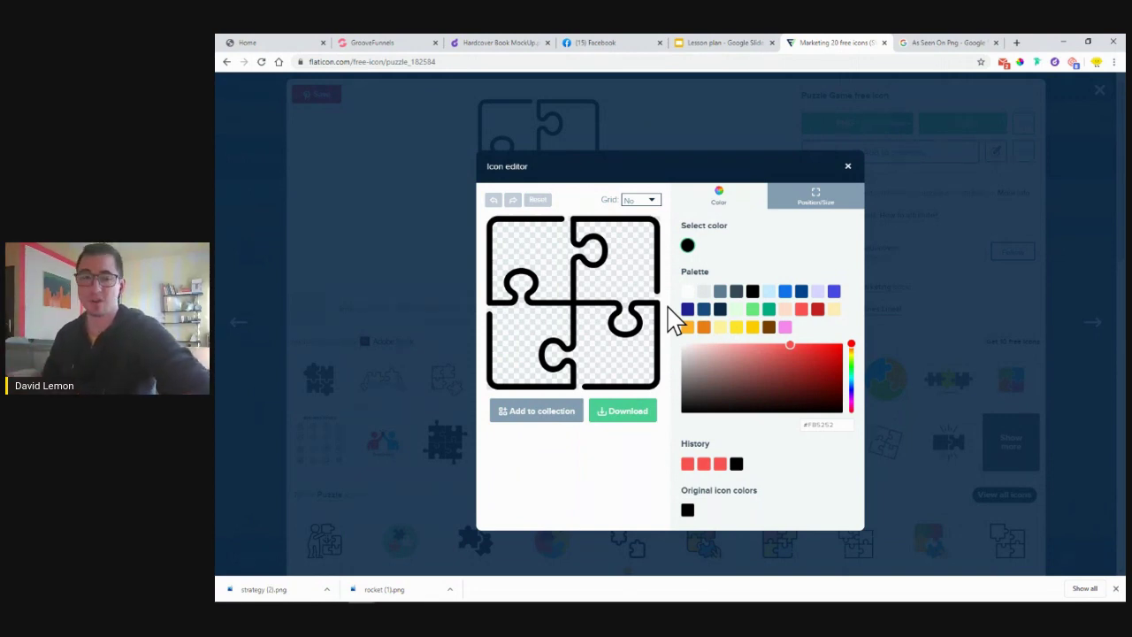
left_click(687, 465)
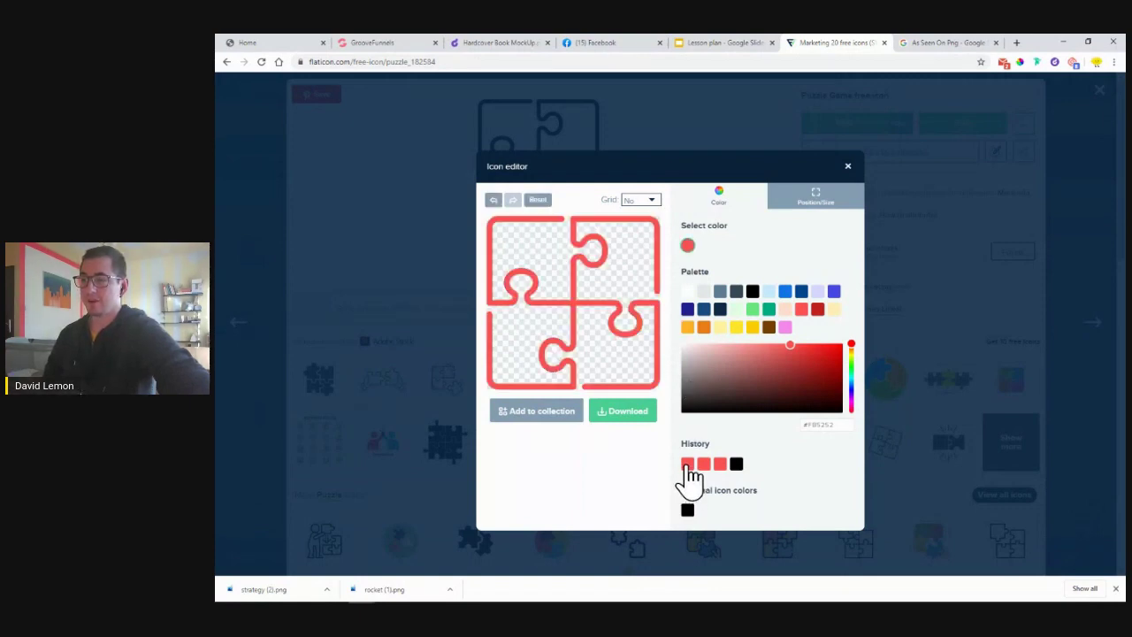
- Download the red puzzle icon as a 256px PNG
left_click(621, 423)
left_click(549, 445)
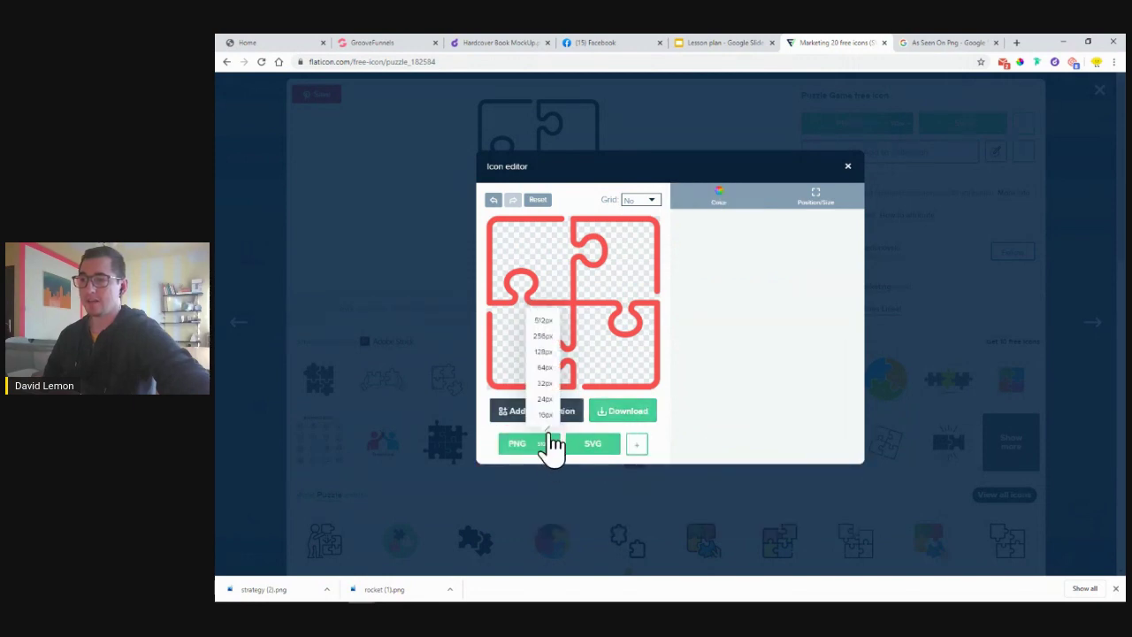
left_click(548, 339)
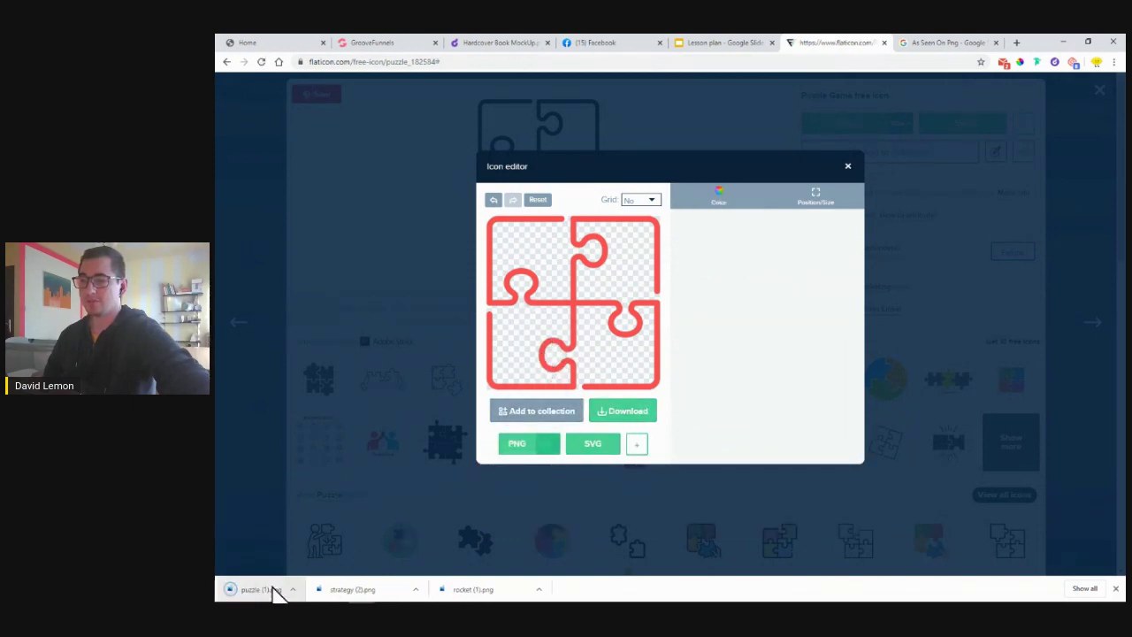
- Close the icon editor and the puzzle icon's page, and switch to the GroovePages builder
left_click(847, 167)
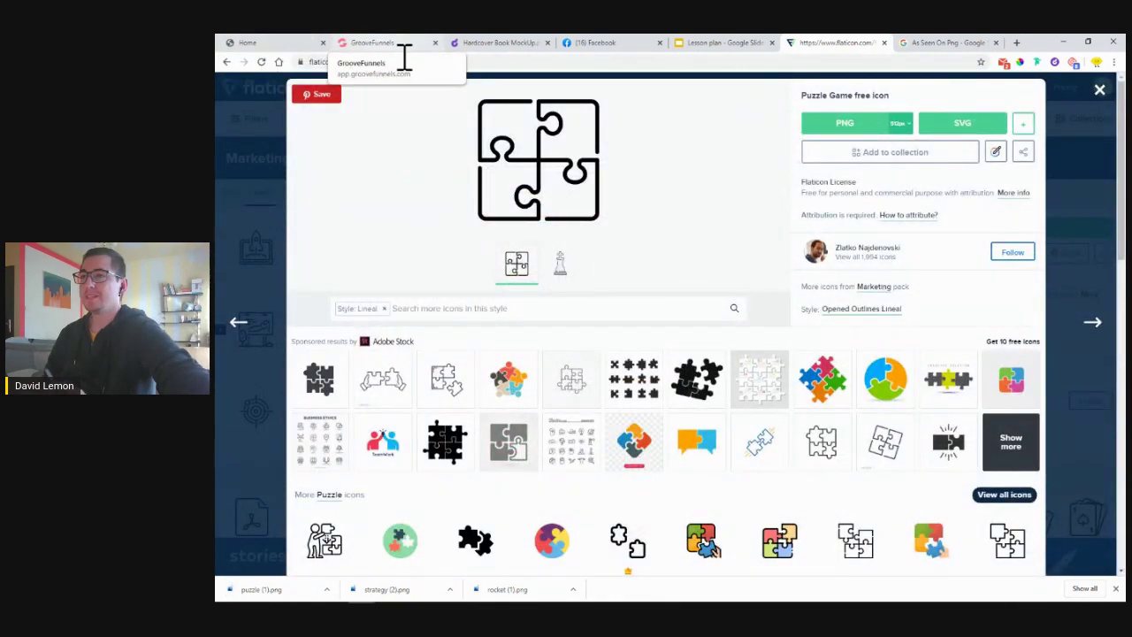
left_click(1100, 92)
left_click(374, 42)
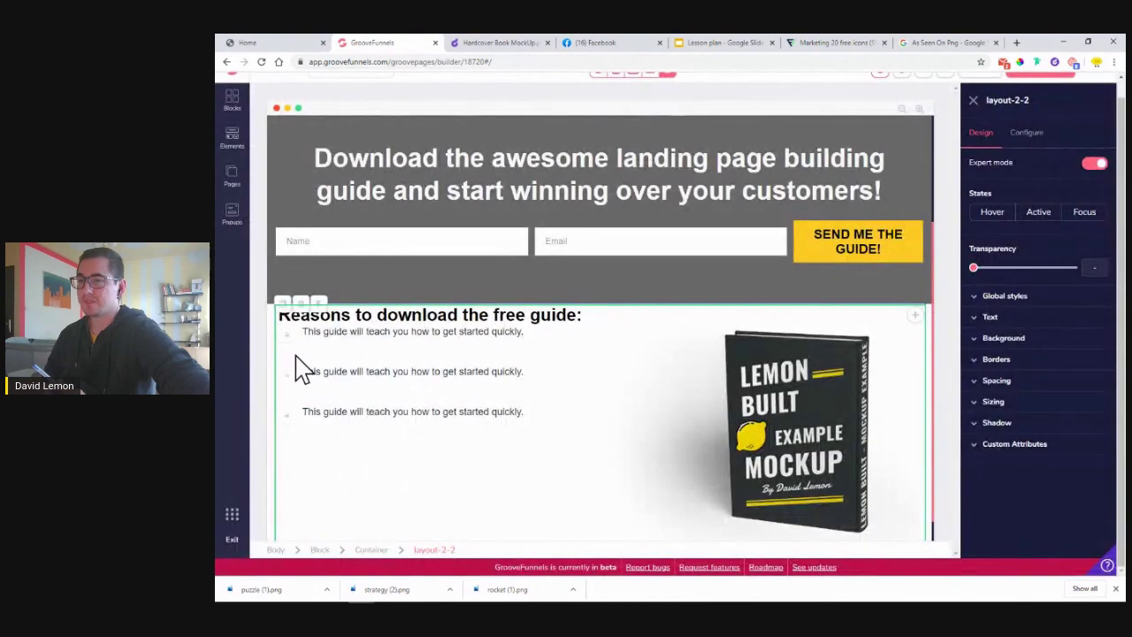
- Upload rocket (1).png to the image library and apply it as the icon of the first reason in the list
left_click(295, 350)
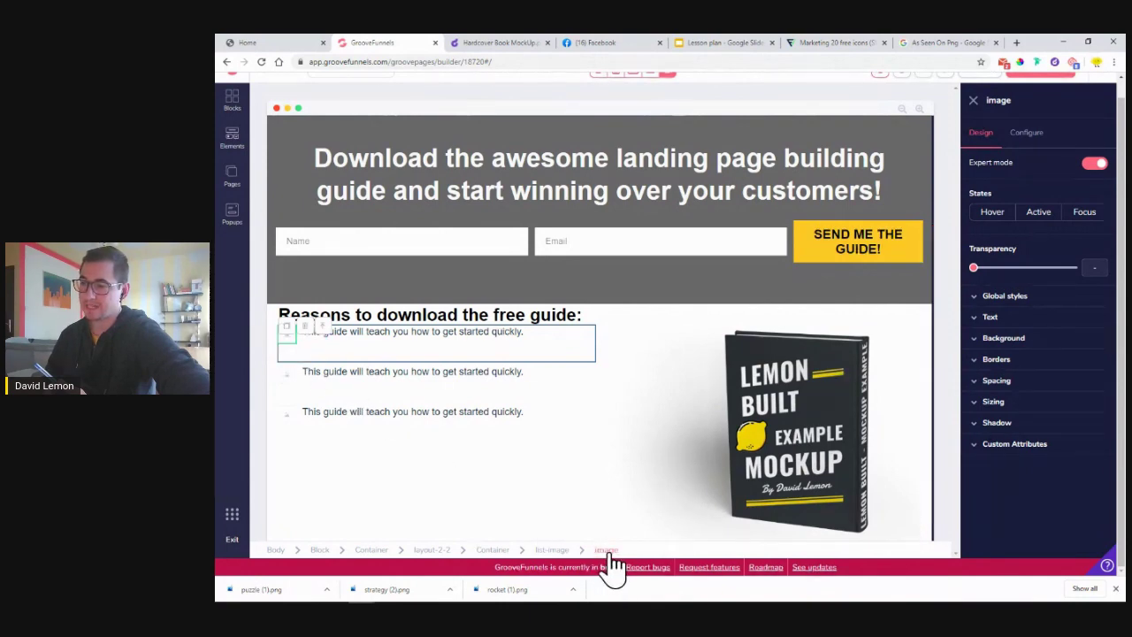
left_click(1026, 135)
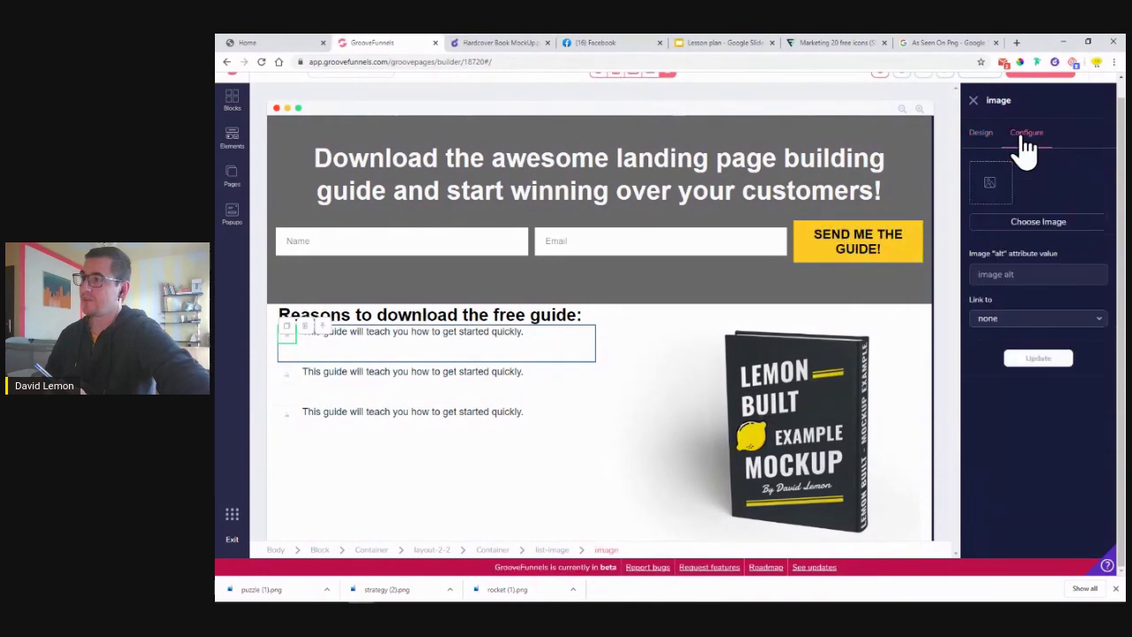
left_click(1032, 227)
left_click_drag(529, 596, 379, 387)
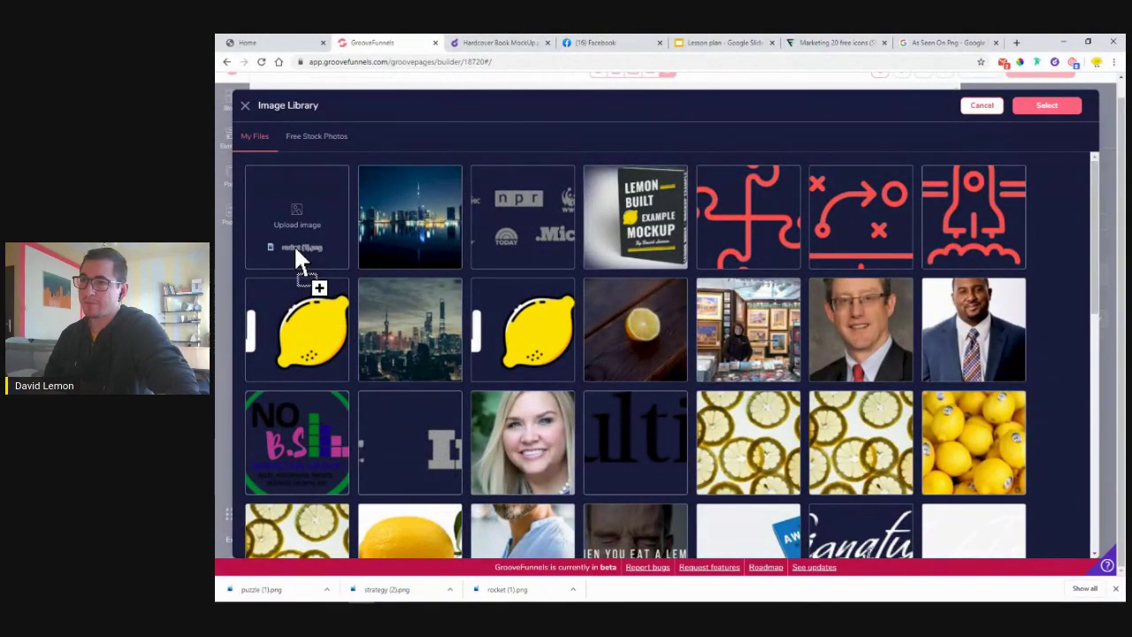
left_click_drag(288, 213, 296, 214)
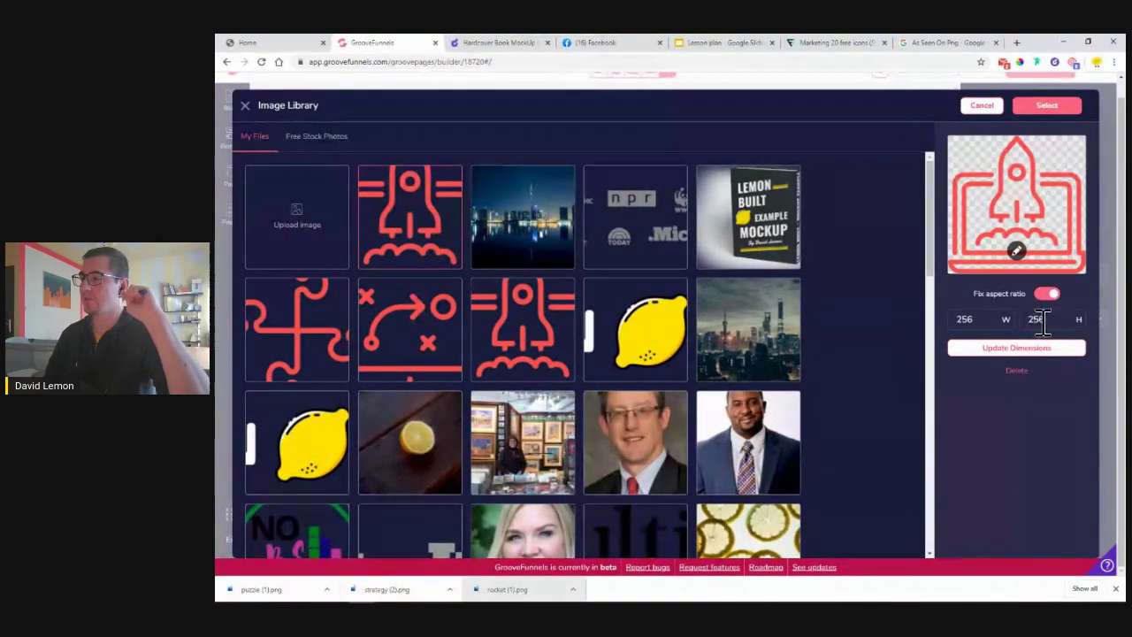
left_click(1066, 113)
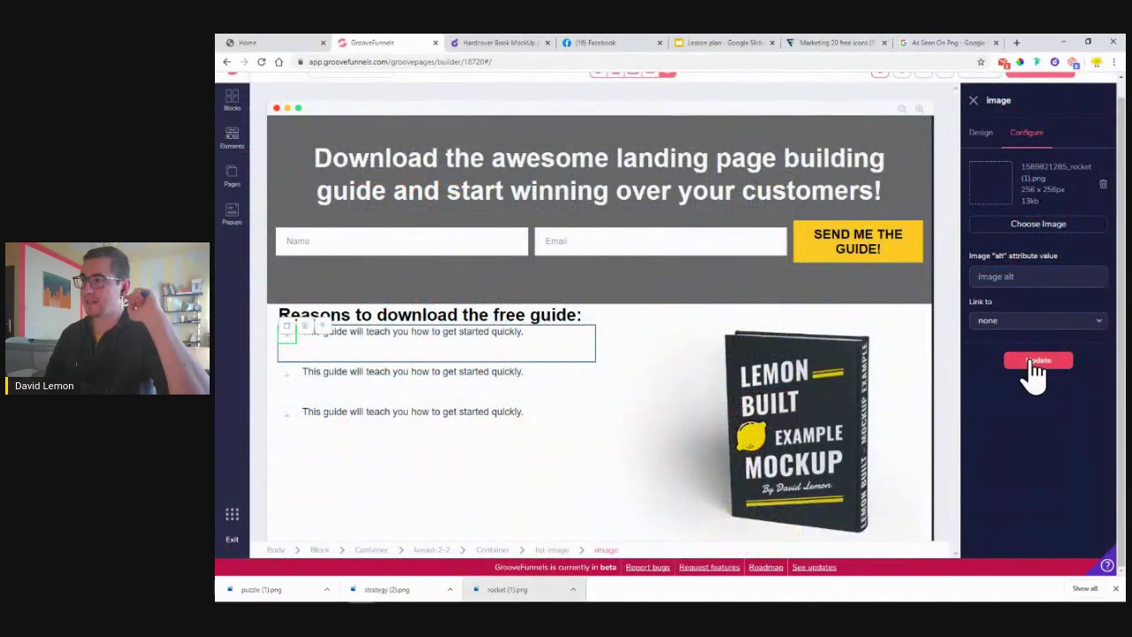
left_click(1036, 364)
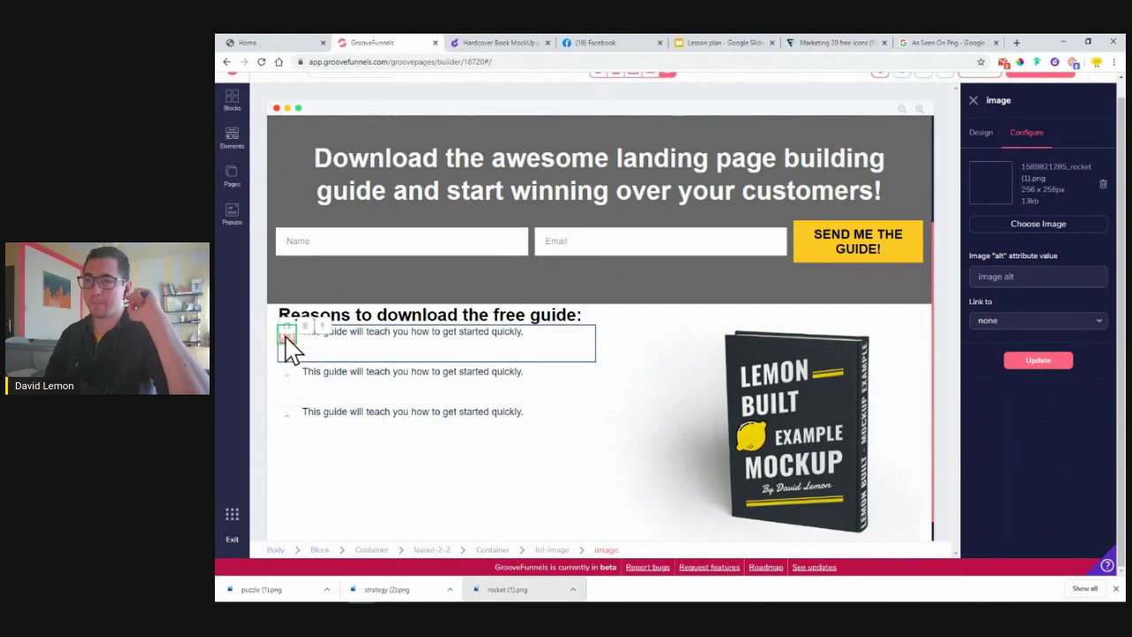
- Upload strategy (2).png, apply it as the icon of the second reason, and save the page
left_click(293, 392)
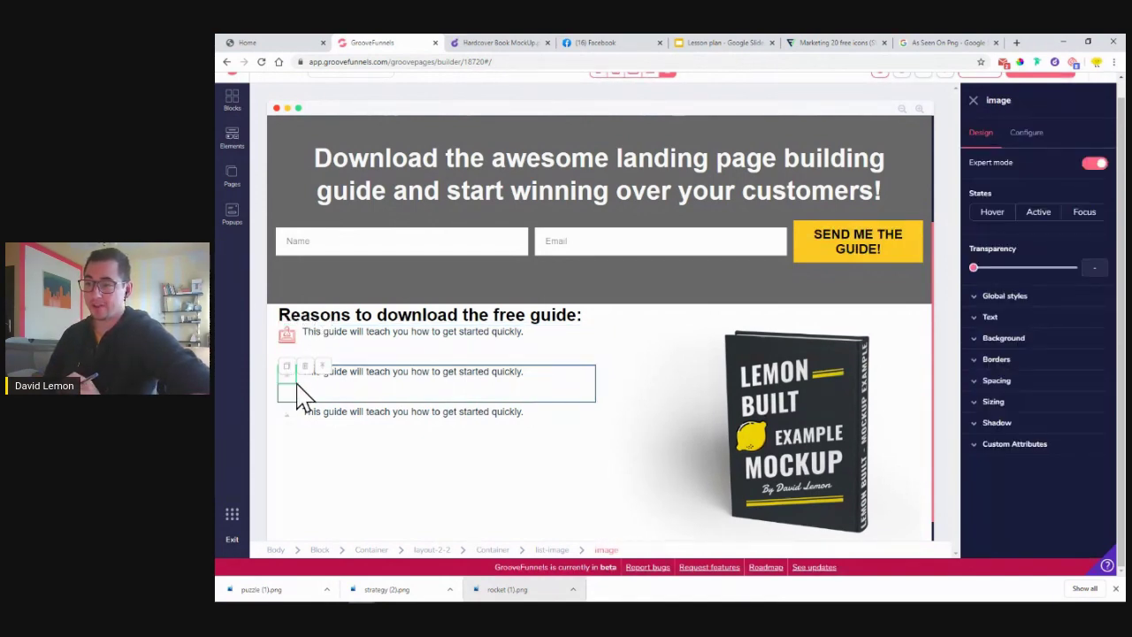
left_click(1026, 135)
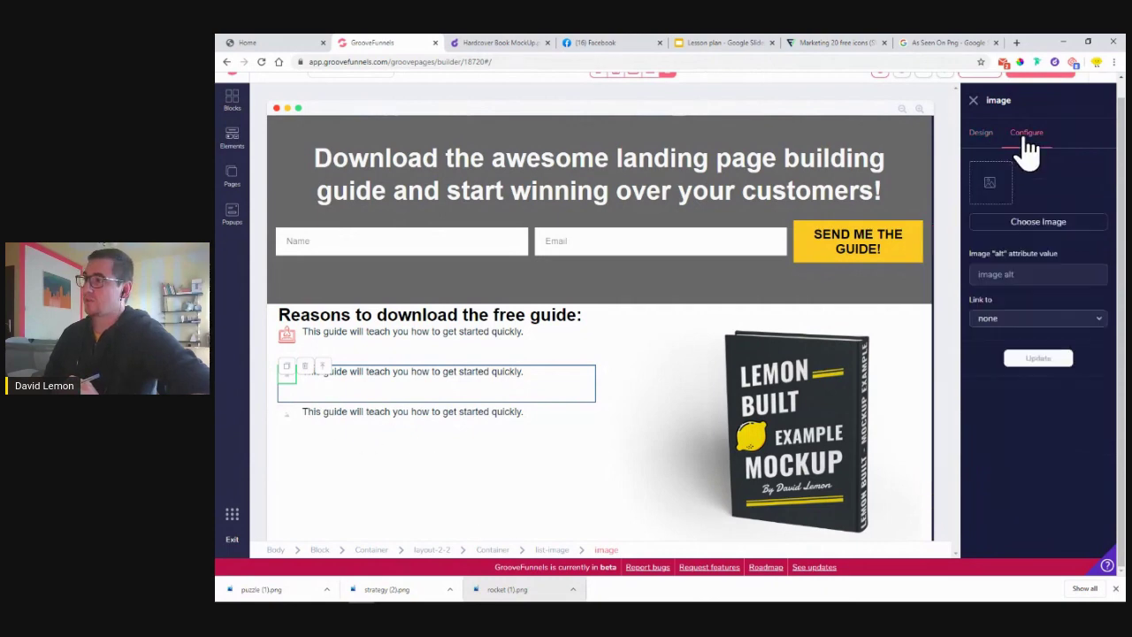
left_click(1030, 227)
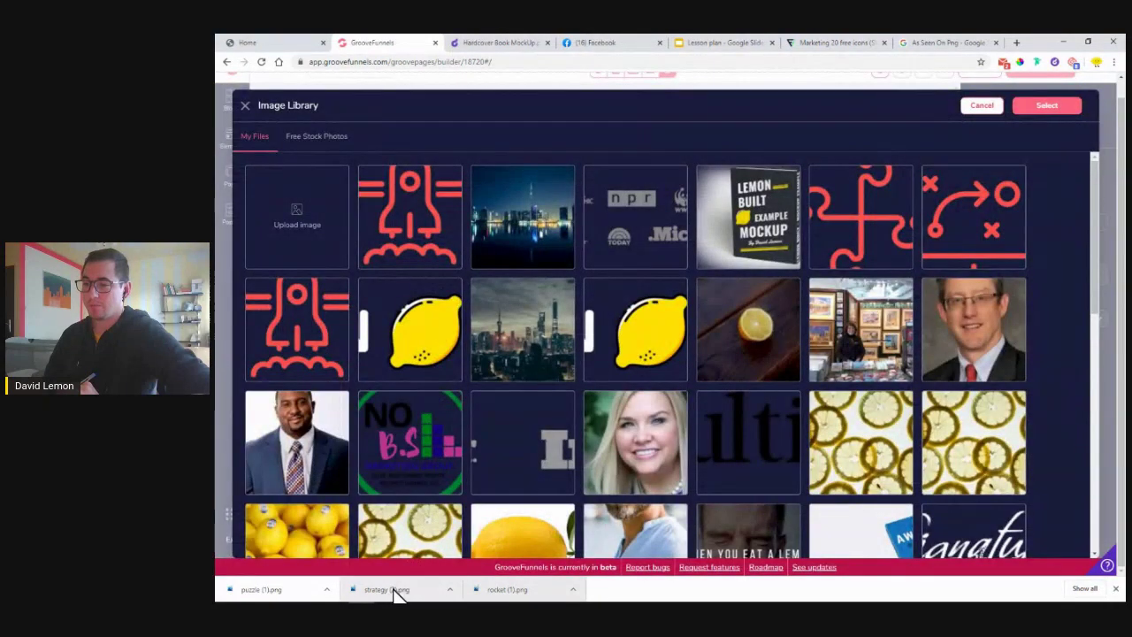
left_click_drag(397, 595, 358, 384)
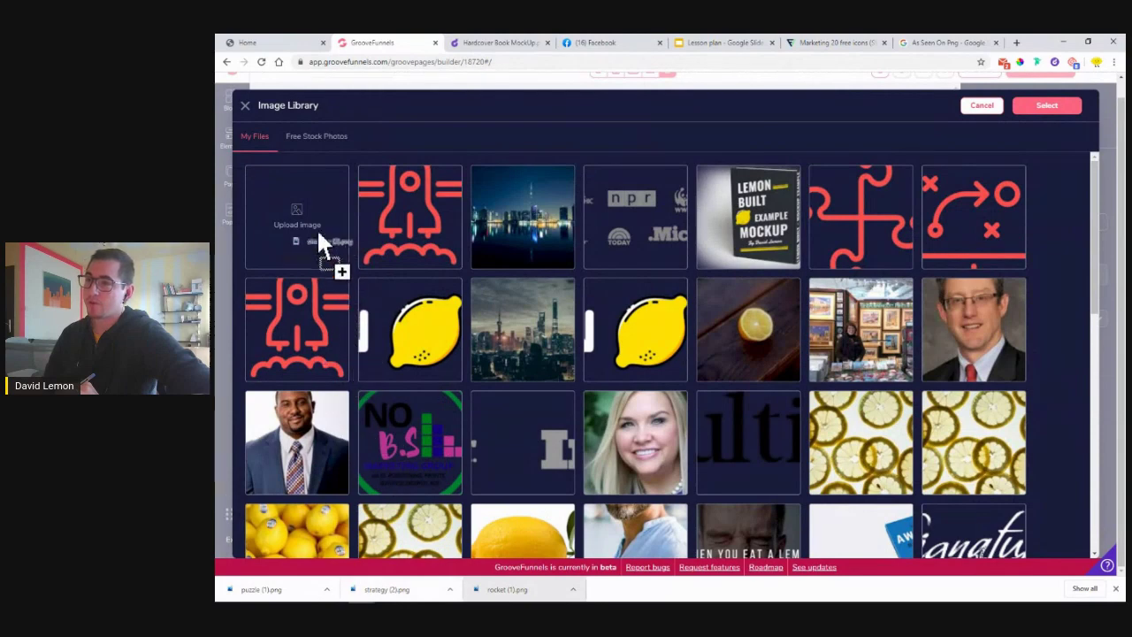
left_click_drag(298, 213, 298, 214)
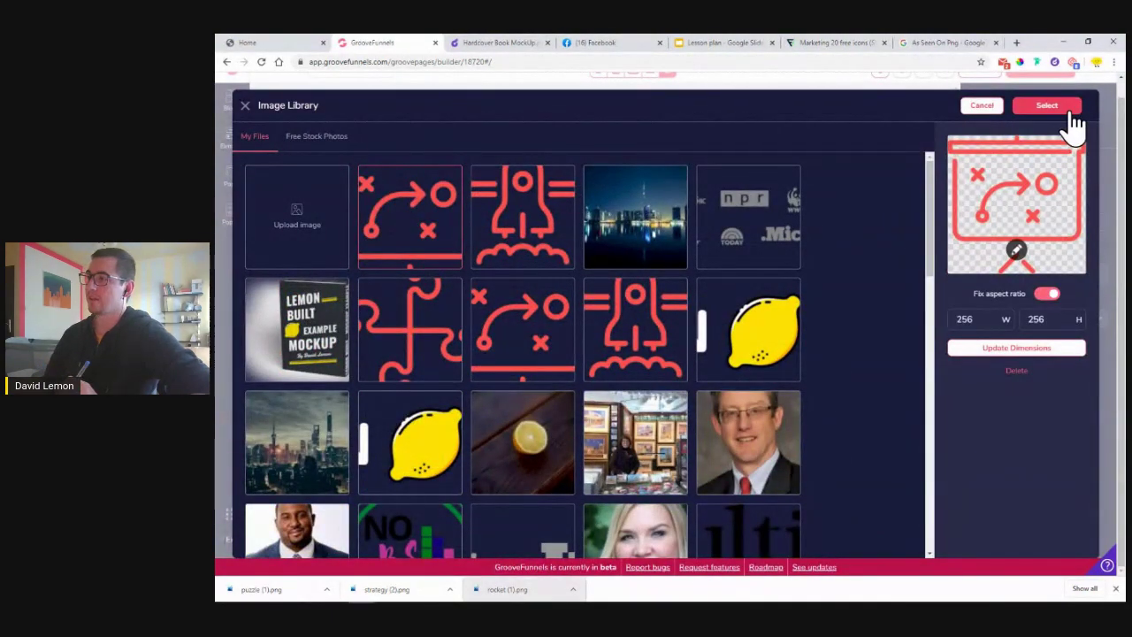
left_click(1049, 106)
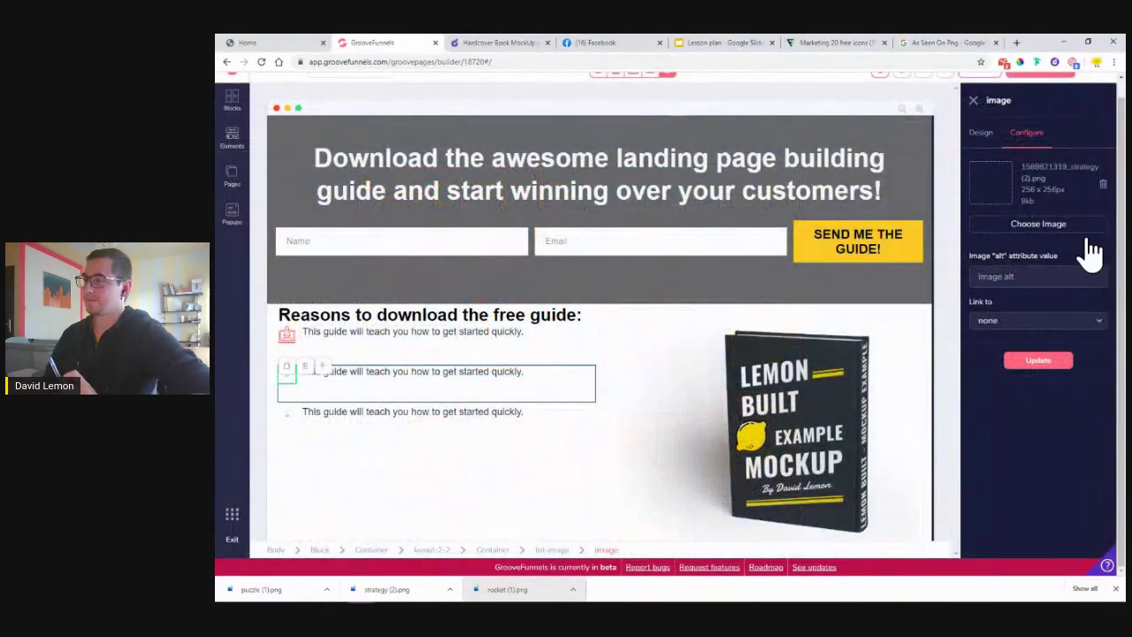
left_click(1039, 361)
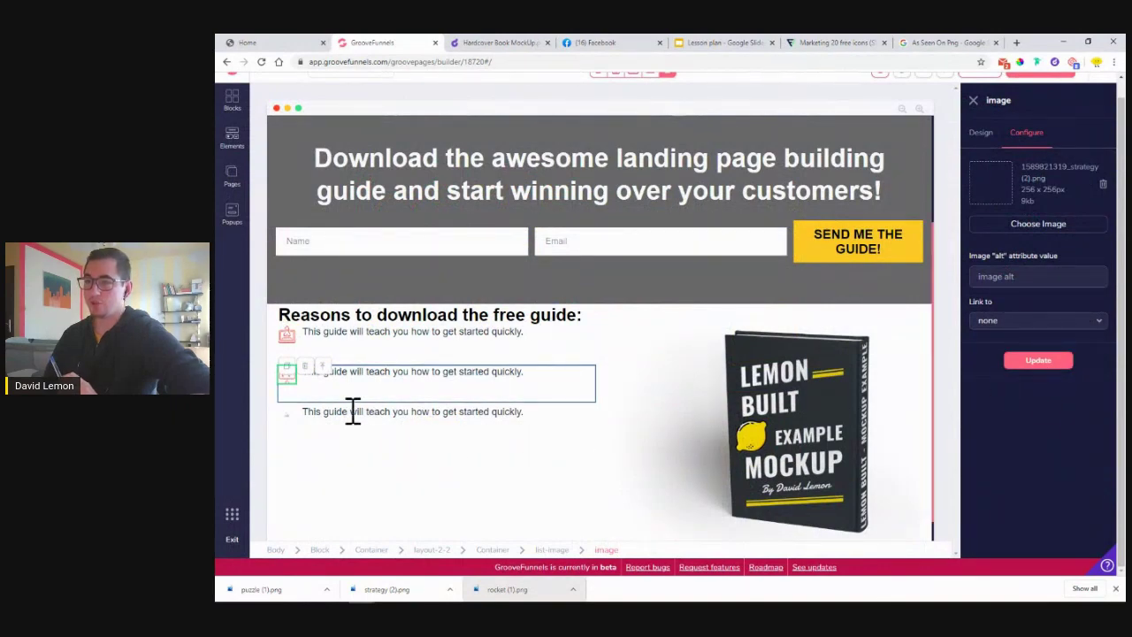
left_click(1041, 363)
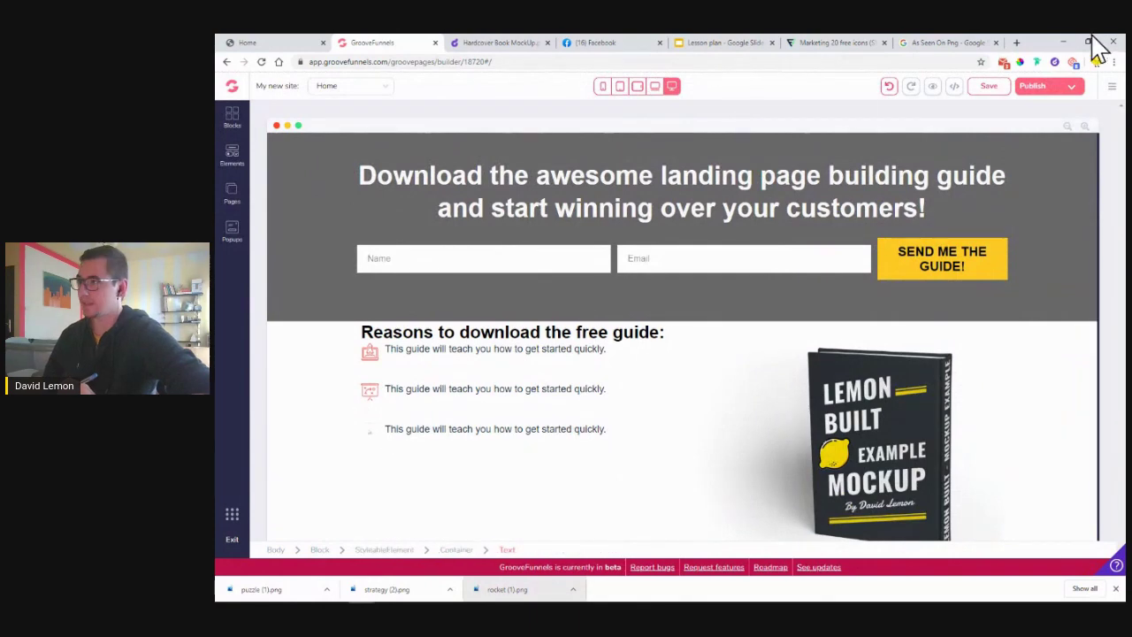
left_click(991, 89)
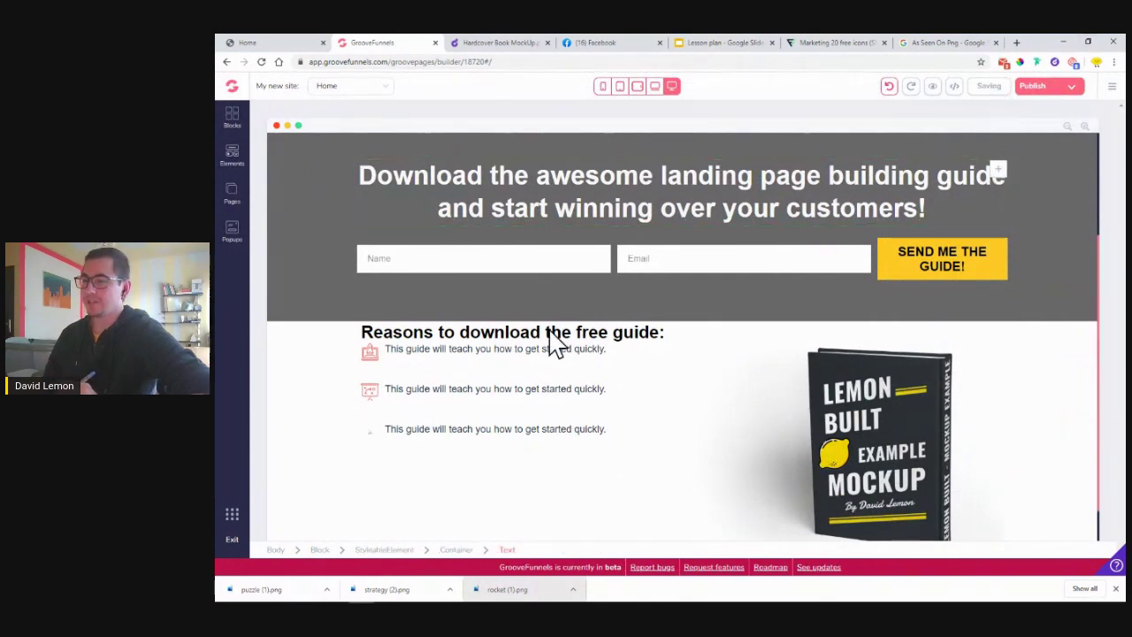
- Upload puzzle (1).png to the image library and apply it as the icon of the third reason
left_click(368, 434)
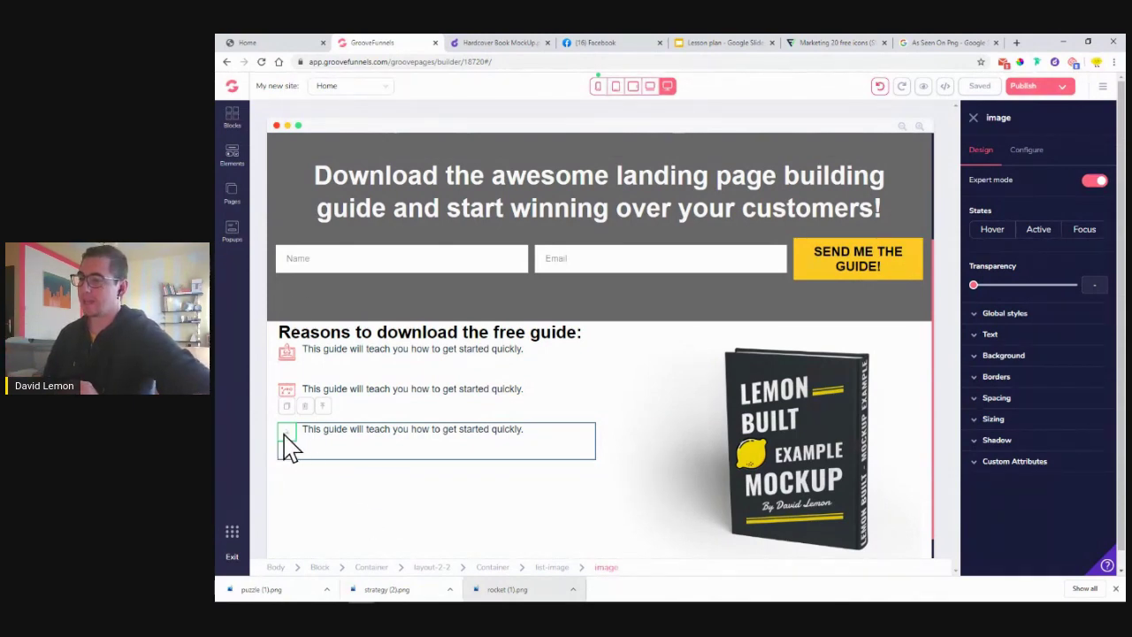
left_click(1029, 150)
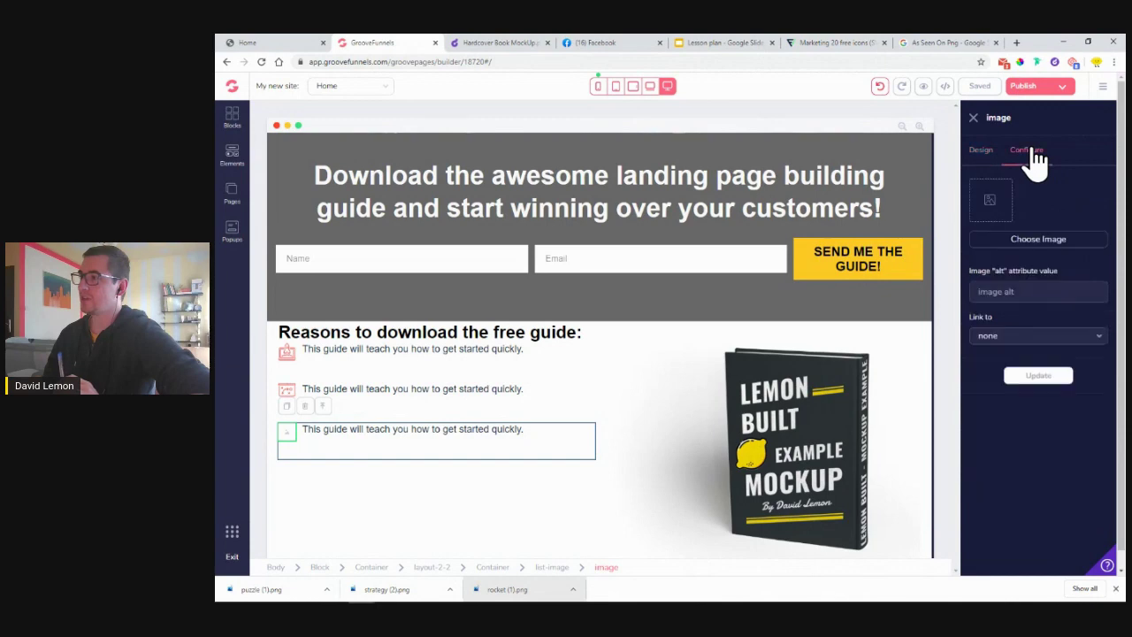
left_click(1005, 244)
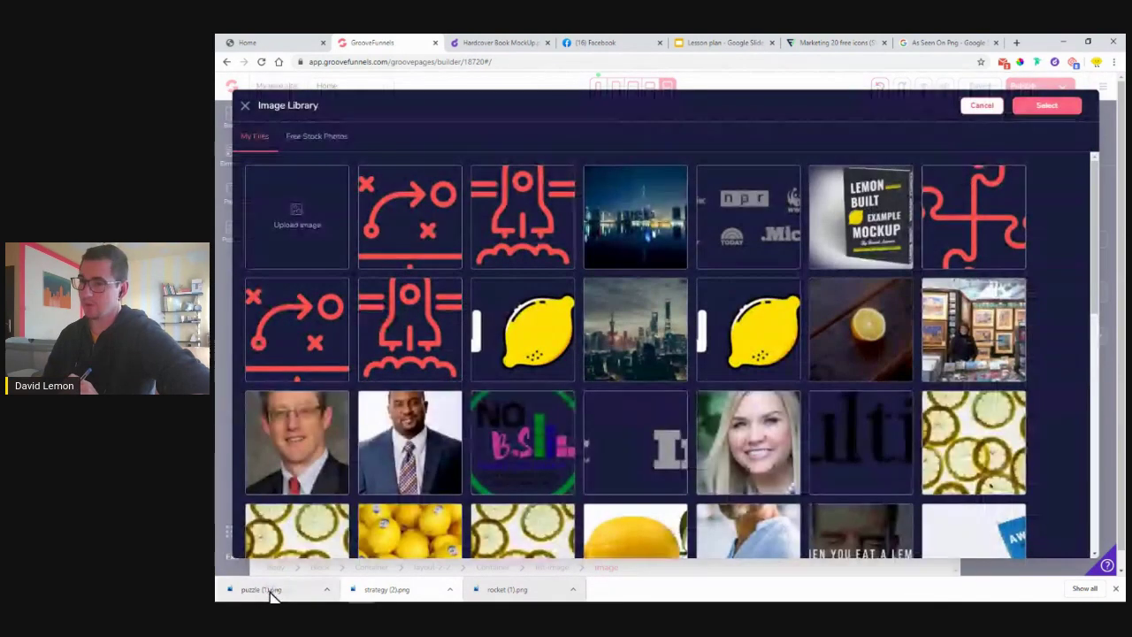
left_click_drag(271, 590, 313, 221)
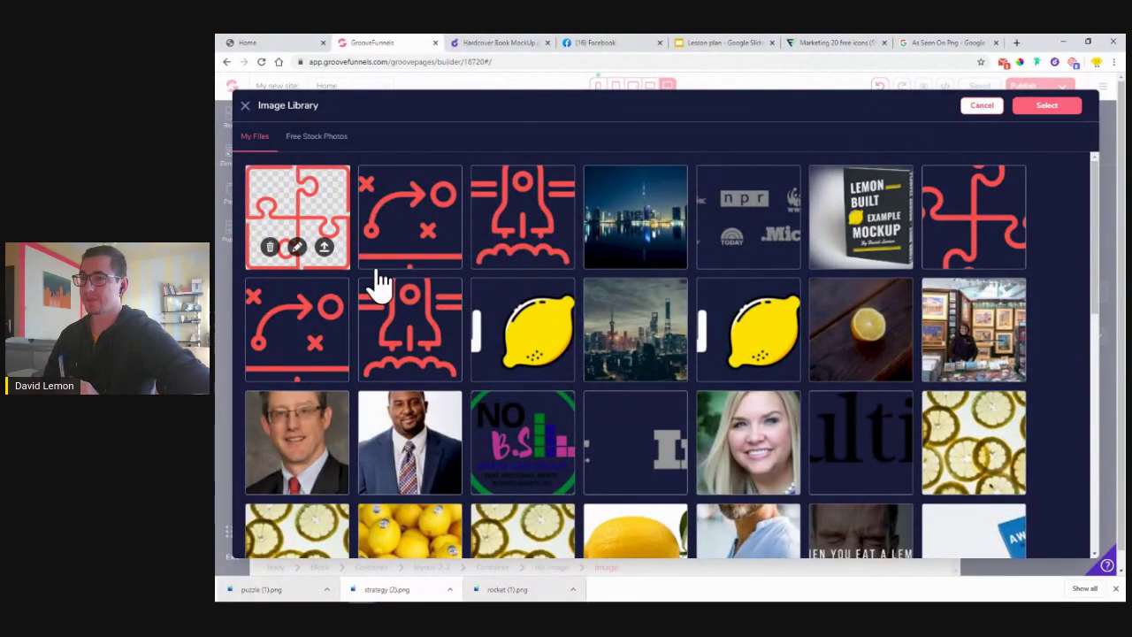
left_click(327, 262)
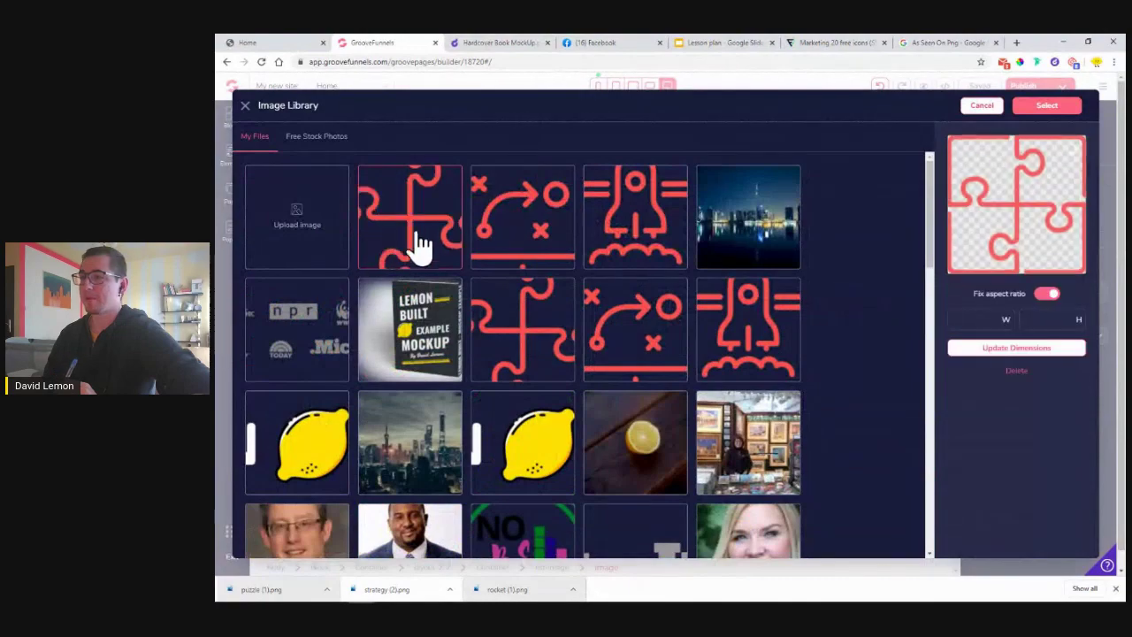
mouse_move(1024, 181)
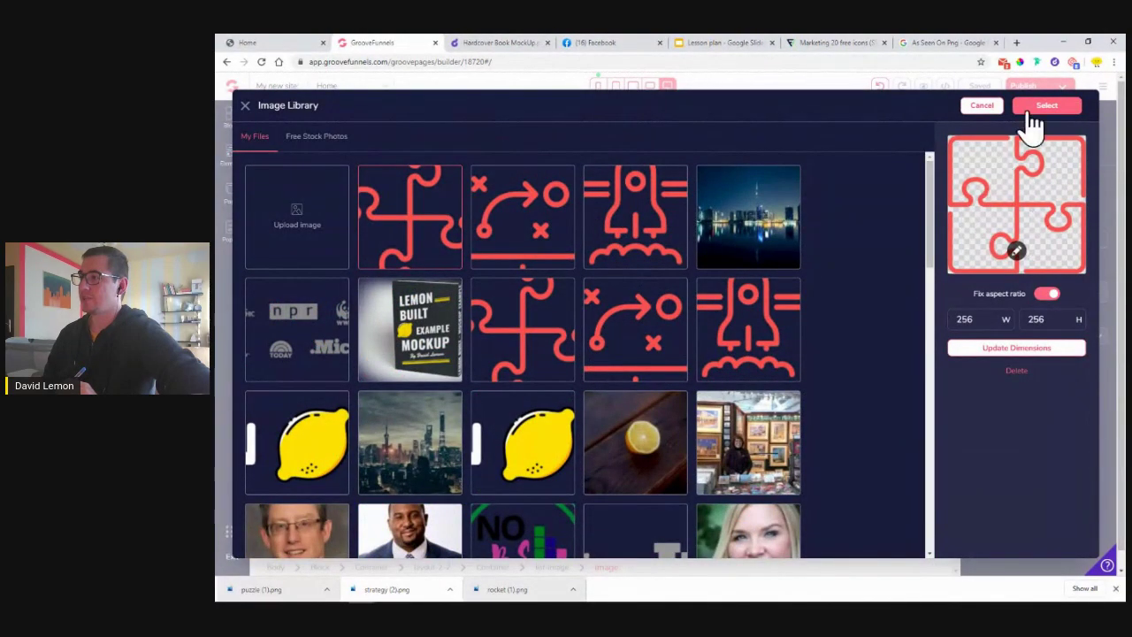
left_click(1044, 108)
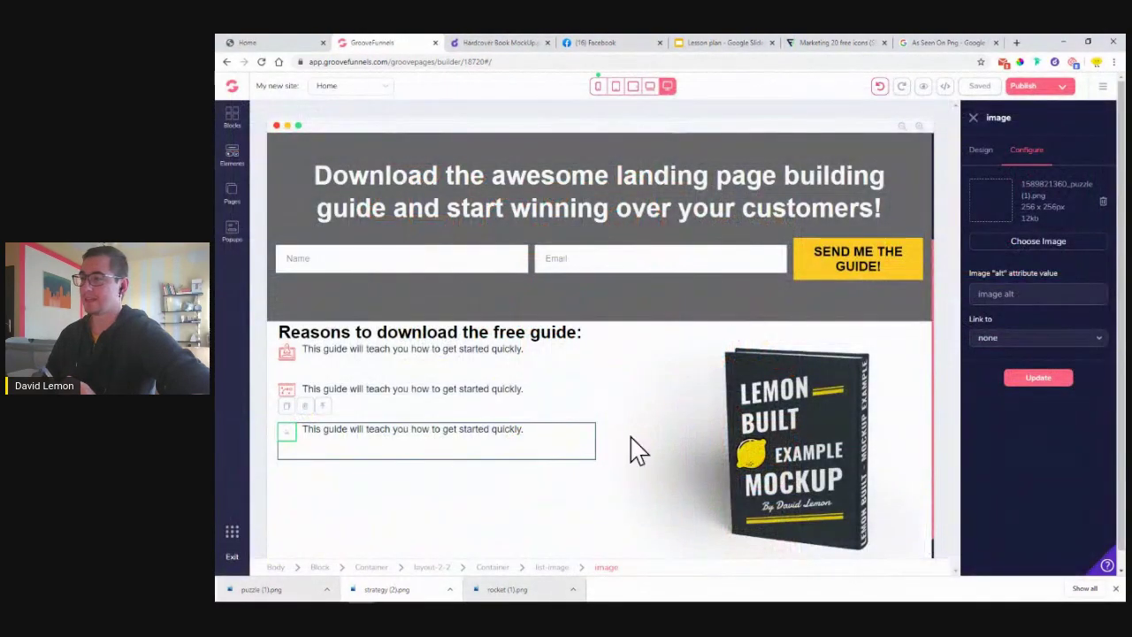
left_click(1039, 378)
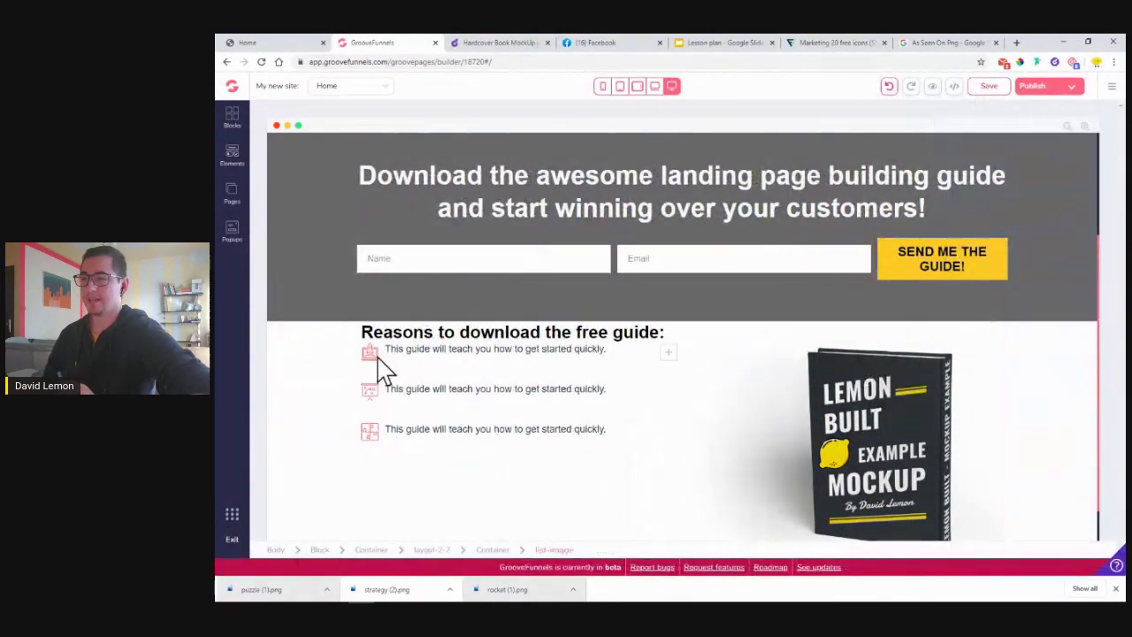
- Copy the second reason's text, "It will show you exactly how to get from point A to where you want to go.", from the published reference page
left_click(256, 43)
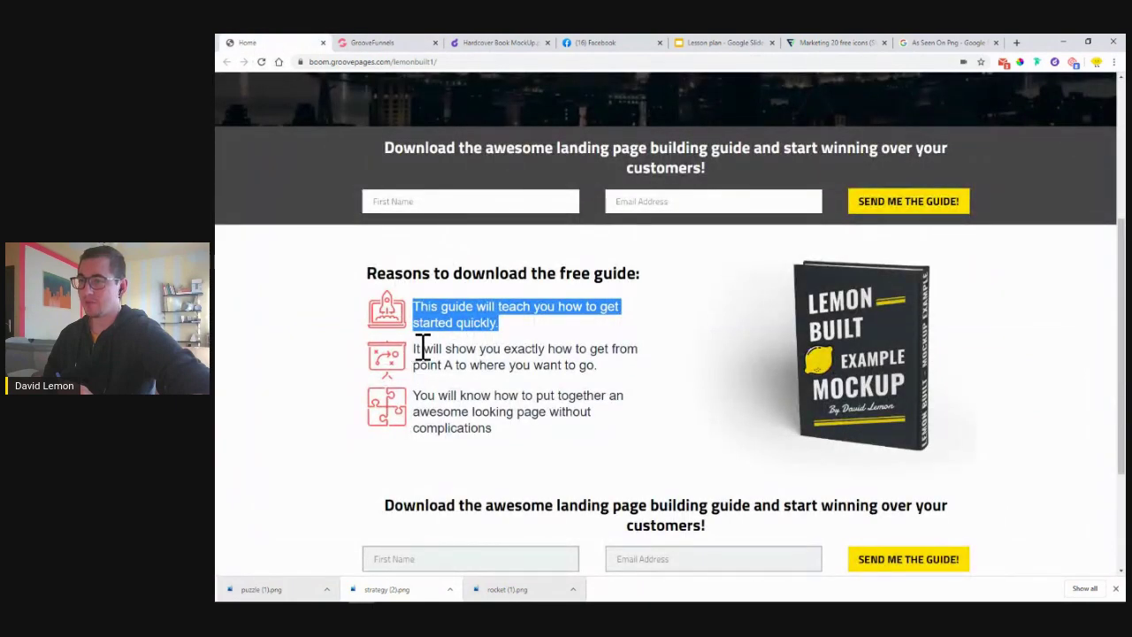
triple_click(421, 349)
right_click(599, 379)
left_click(619, 389)
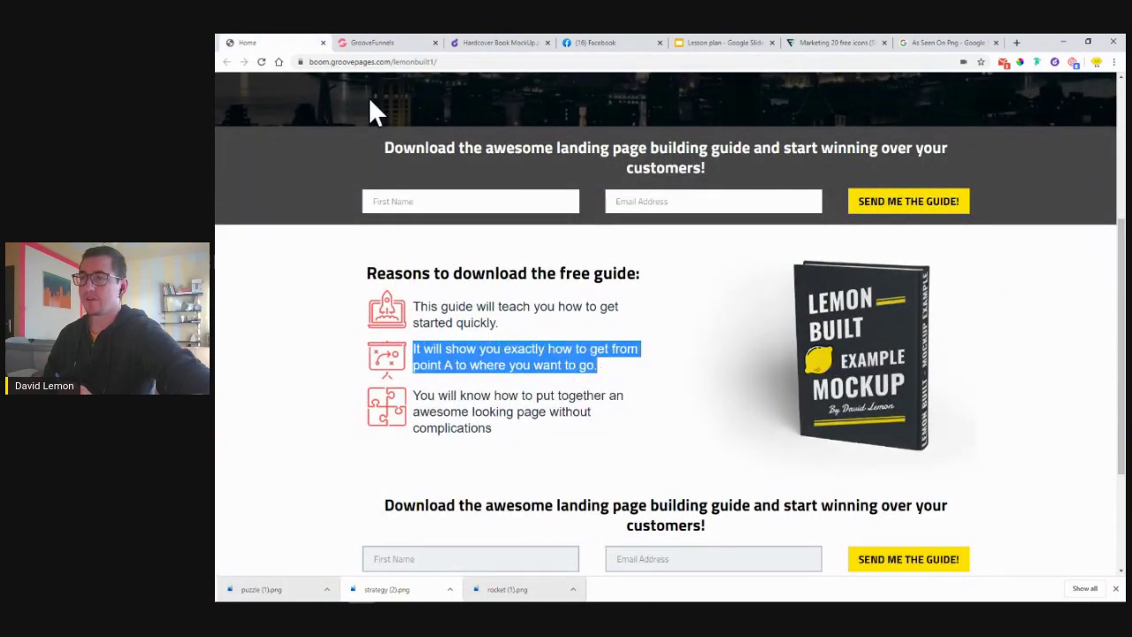
- Replace the second reason's text in the builder with the copied sentence and remove the extra blank line after it
left_click(373, 44)
left_click(398, 402)
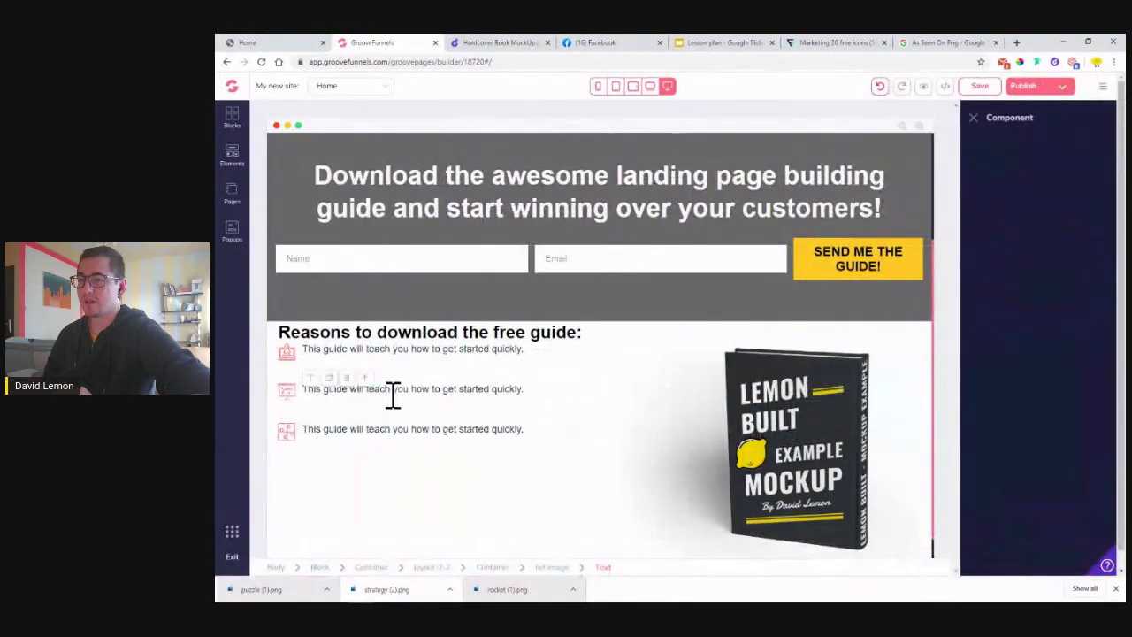
left_click(311, 397)
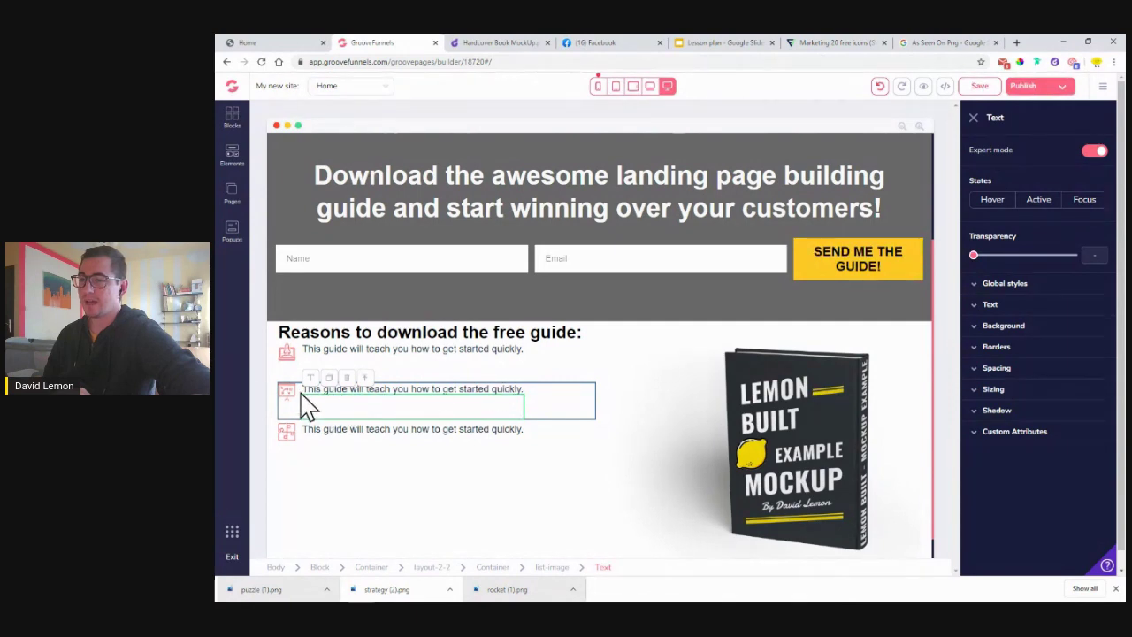
left_click(324, 414)
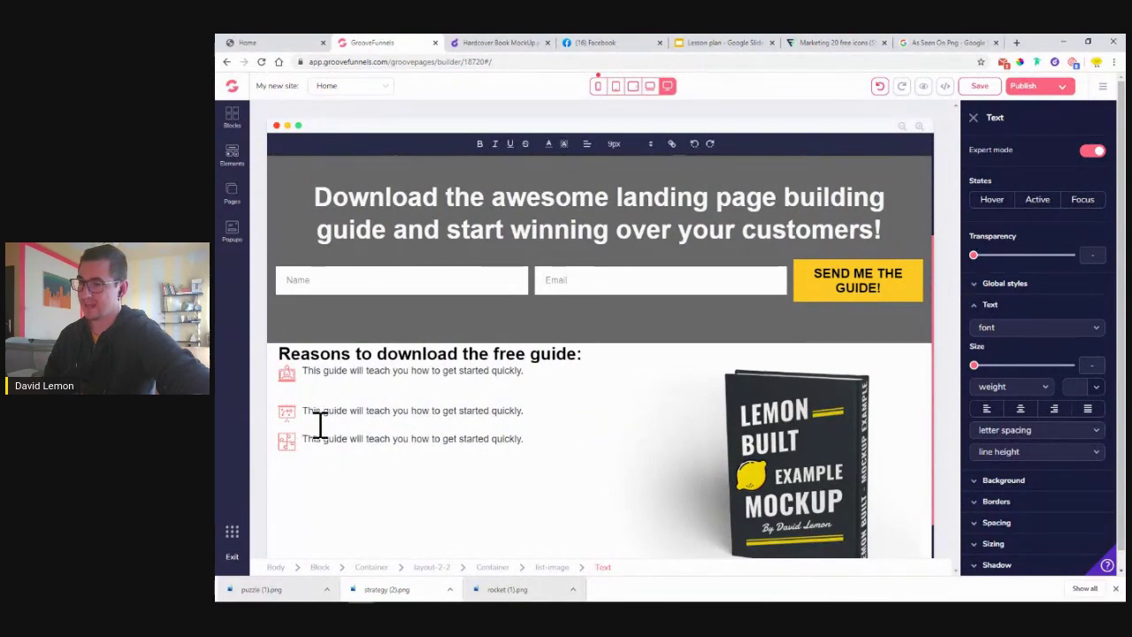
triple_click(326, 395)
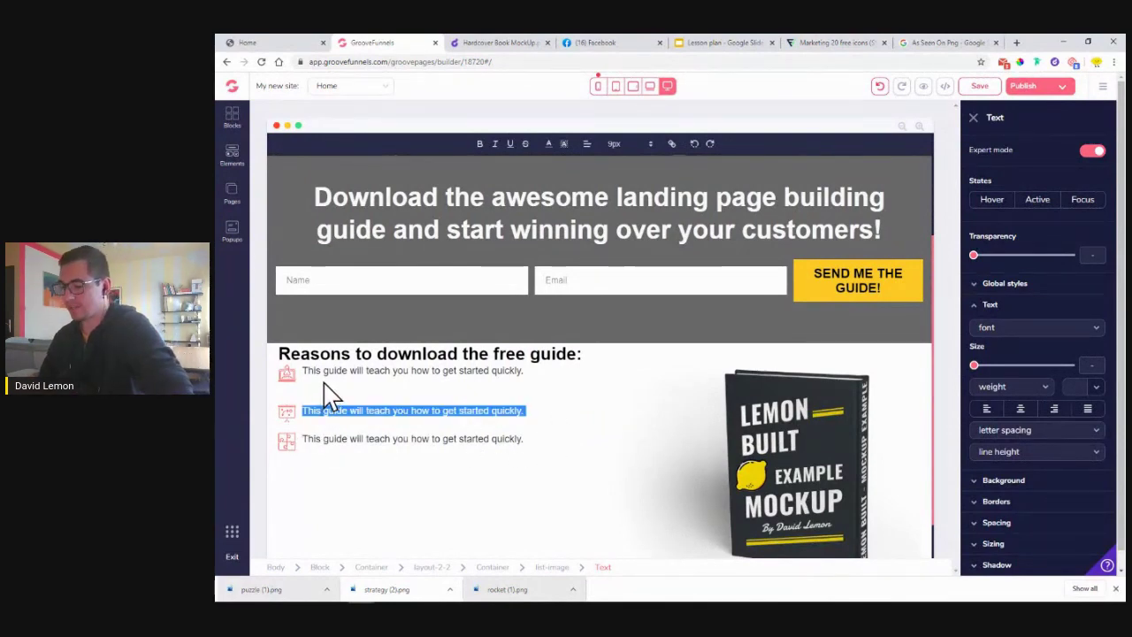
key("ctrl+v")
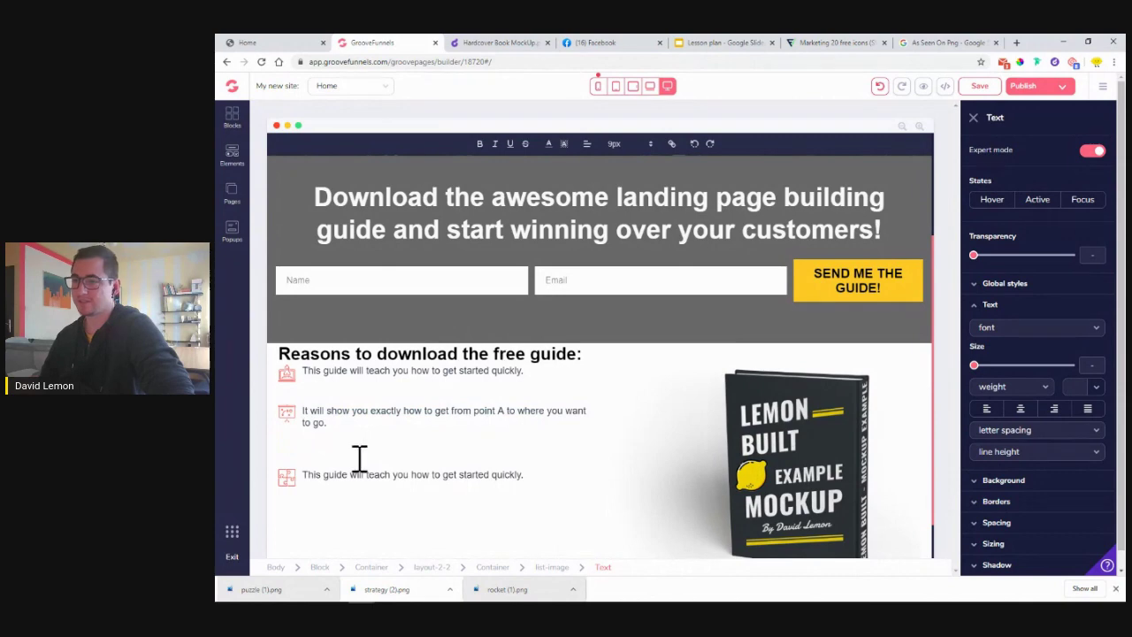
key("BackSpace")
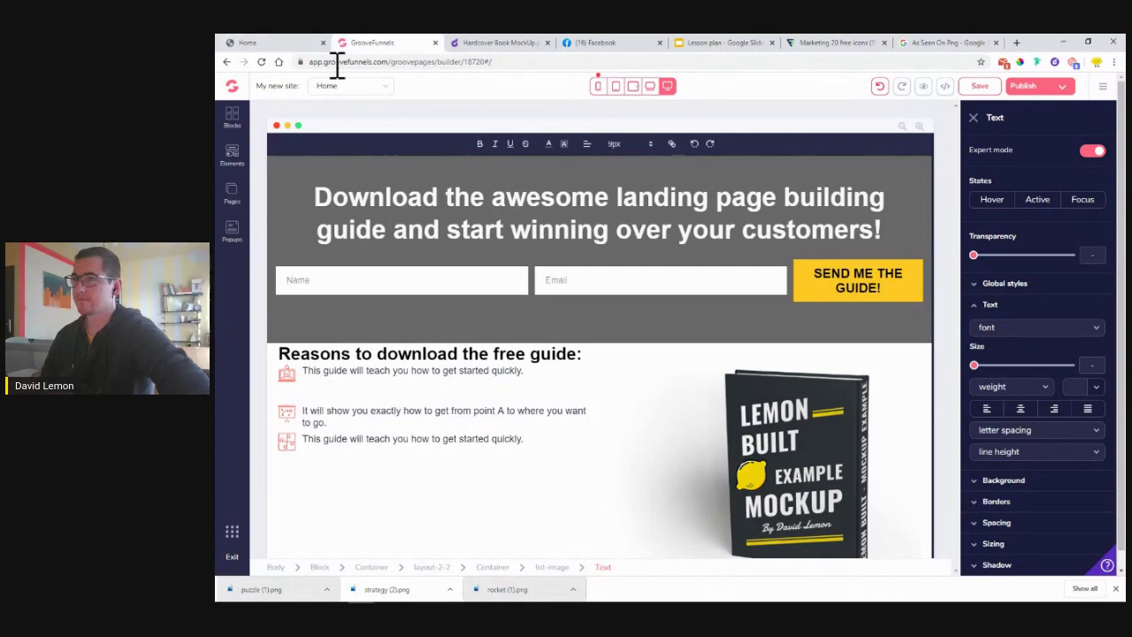
- Copy the third reason, "You will know how to put together an awesome looking page without complications", from the published reference page
left_click(275, 44)
left_click_drag(419, 397, 504, 430)
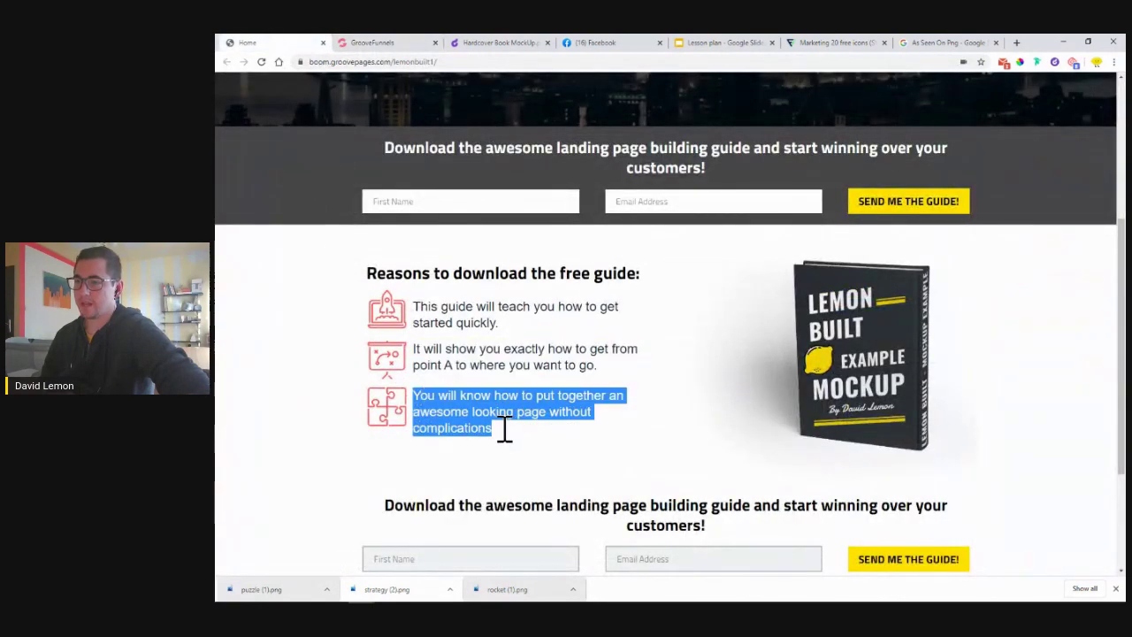
right_click(487, 430)
left_click(513, 441)
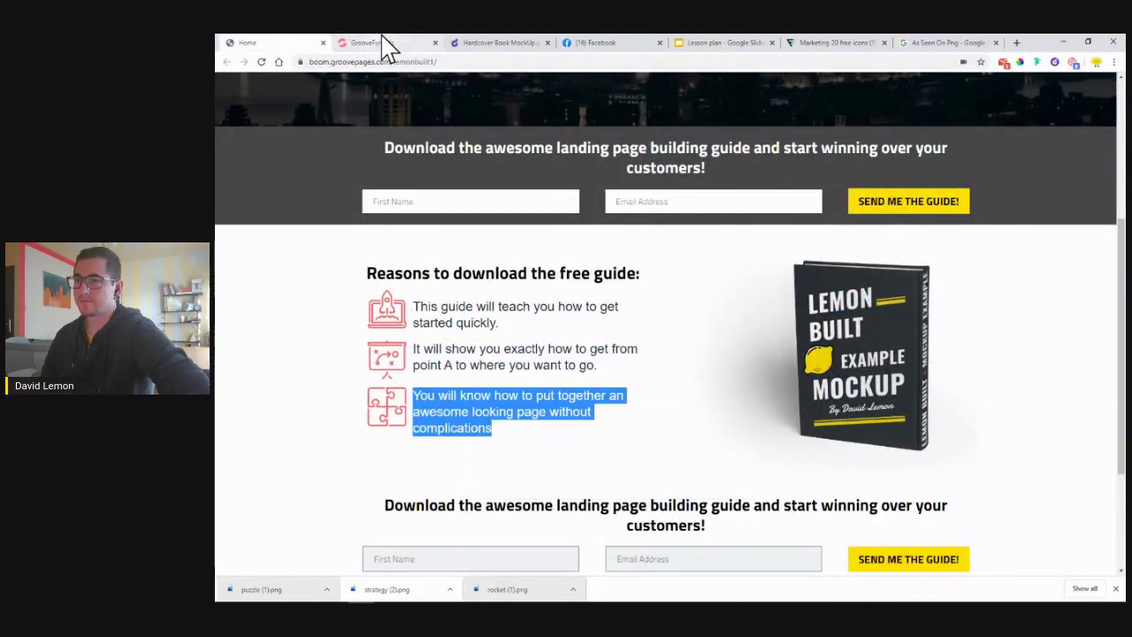
- Replace the third reason's text in the builder with the copied "You will know how to put together an awesome looking page without complications"
left_click(385, 44)
scroll(340, 451, "down", 1)
left_click(328, 430)
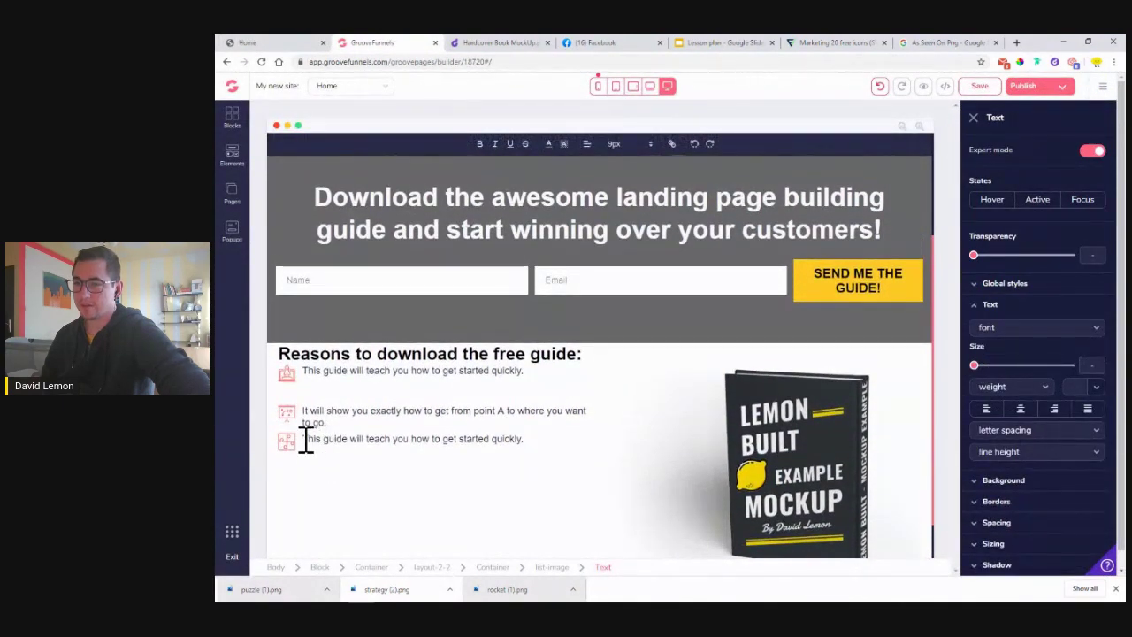
key("ctrl+a")
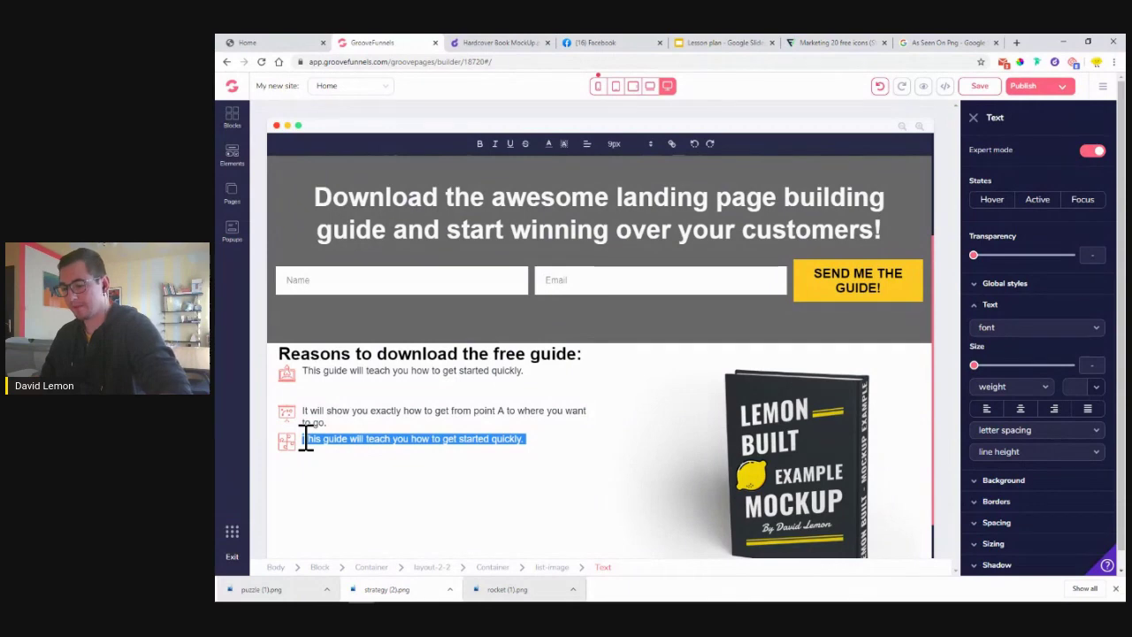
key("ctrl+v")
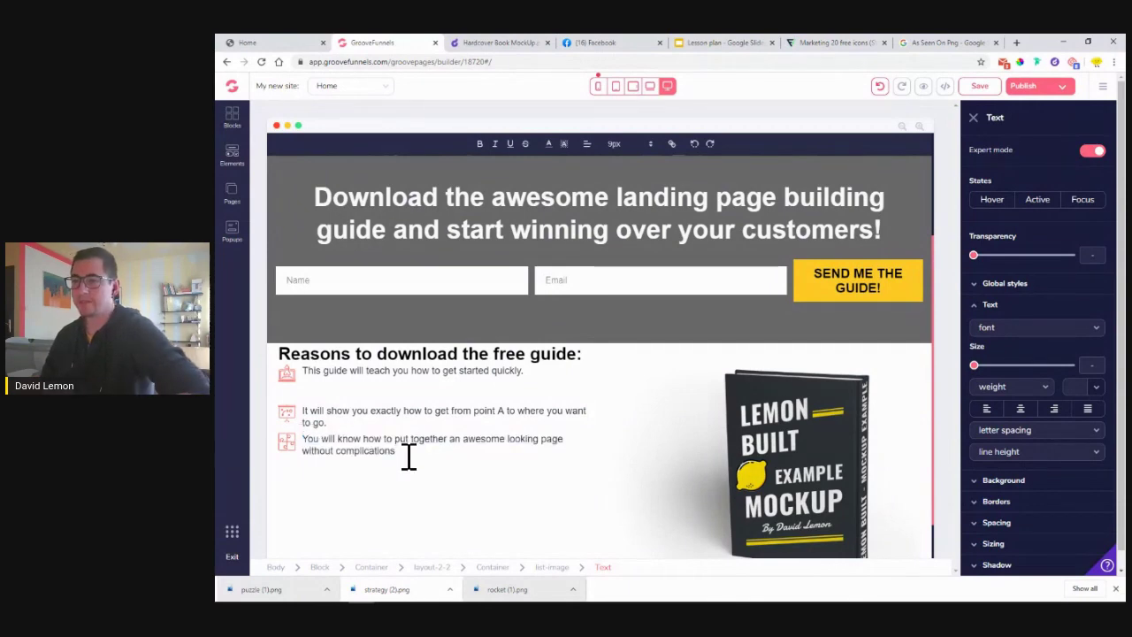
- Check the reasons list against the published reference page and save the page in the GroovePages builder
left_click(273, 43)
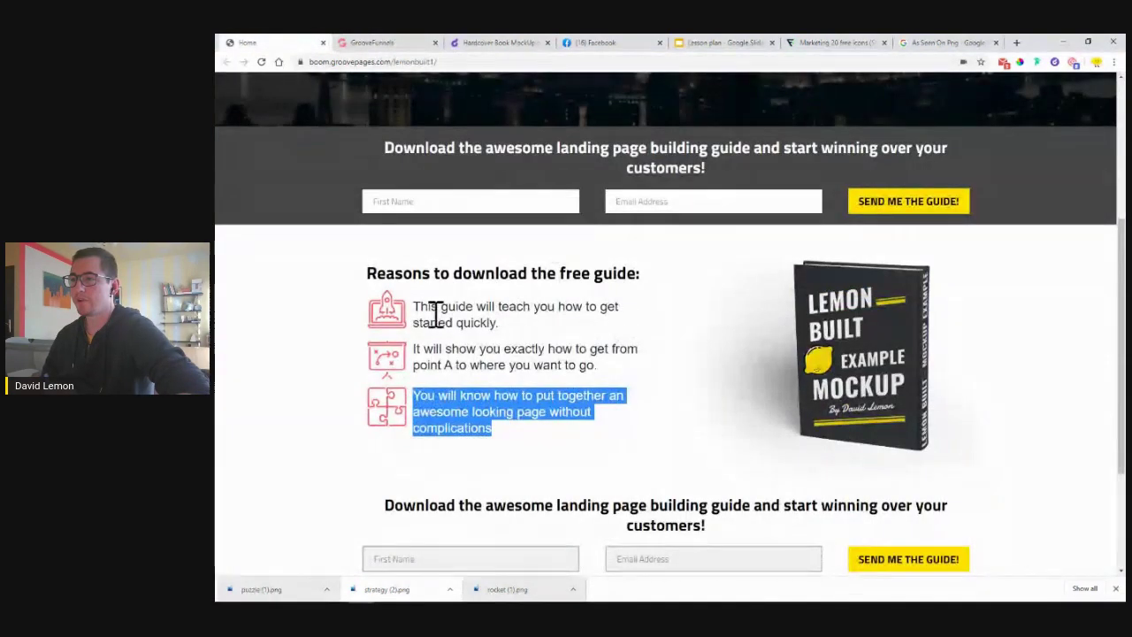
left_click(370, 42)
left_click(979, 87)
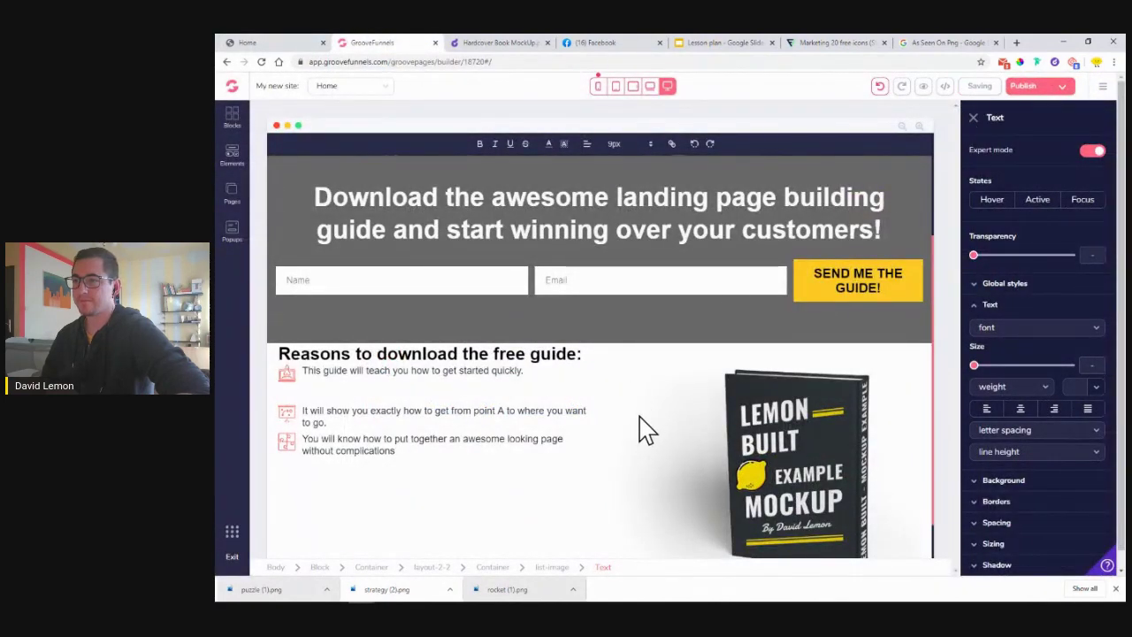
- Select the placeholder image above the hero headline and open its image source settings
scroll(646, 431, "up", 2)
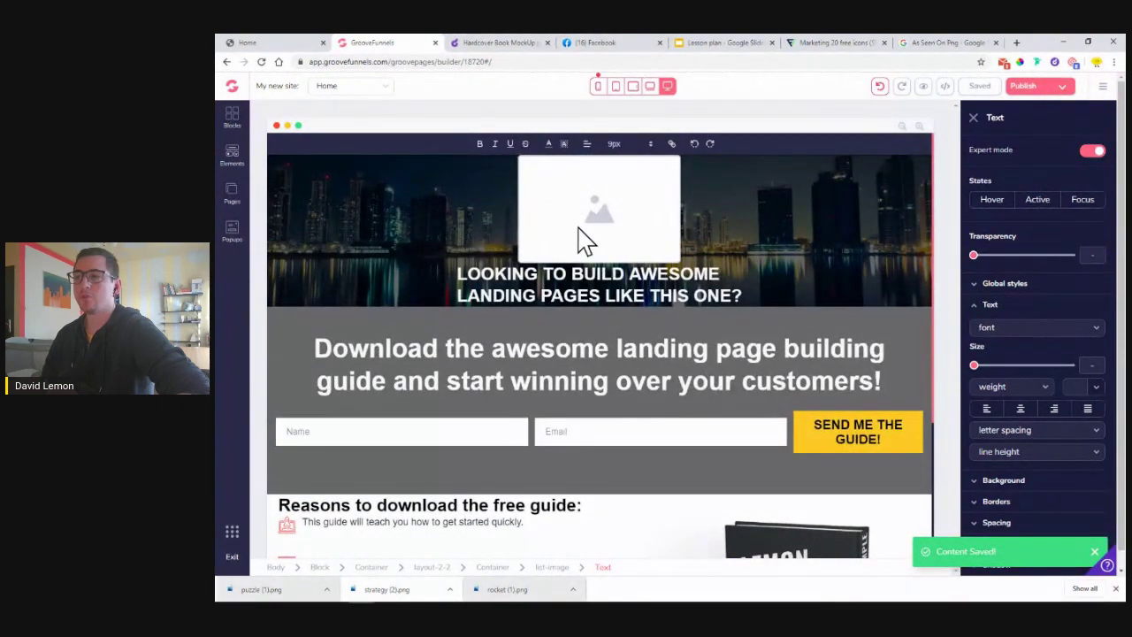
left_click(599, 221)
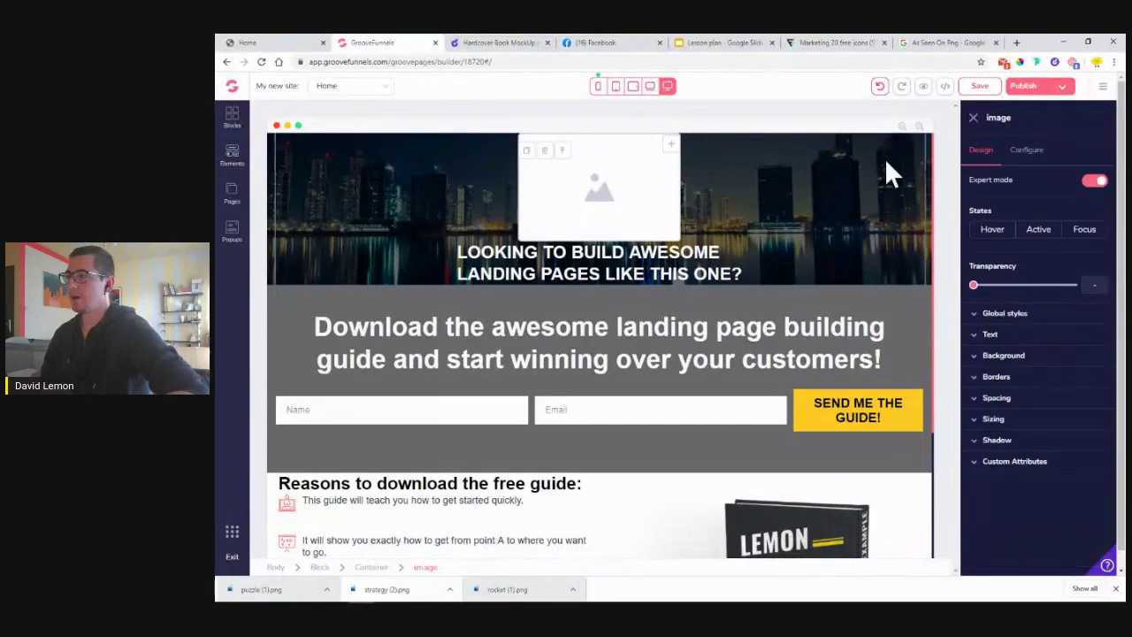
left_click(1029, 152)
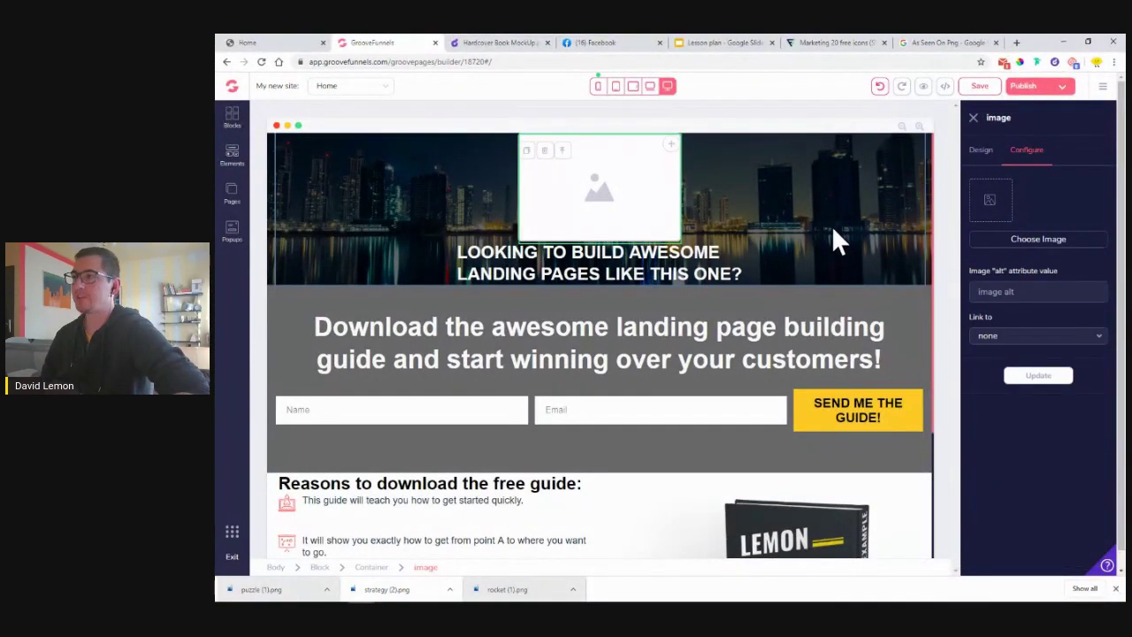
- Switch to Flaticon and search its icons for "lemon"
left_click(831, 44)
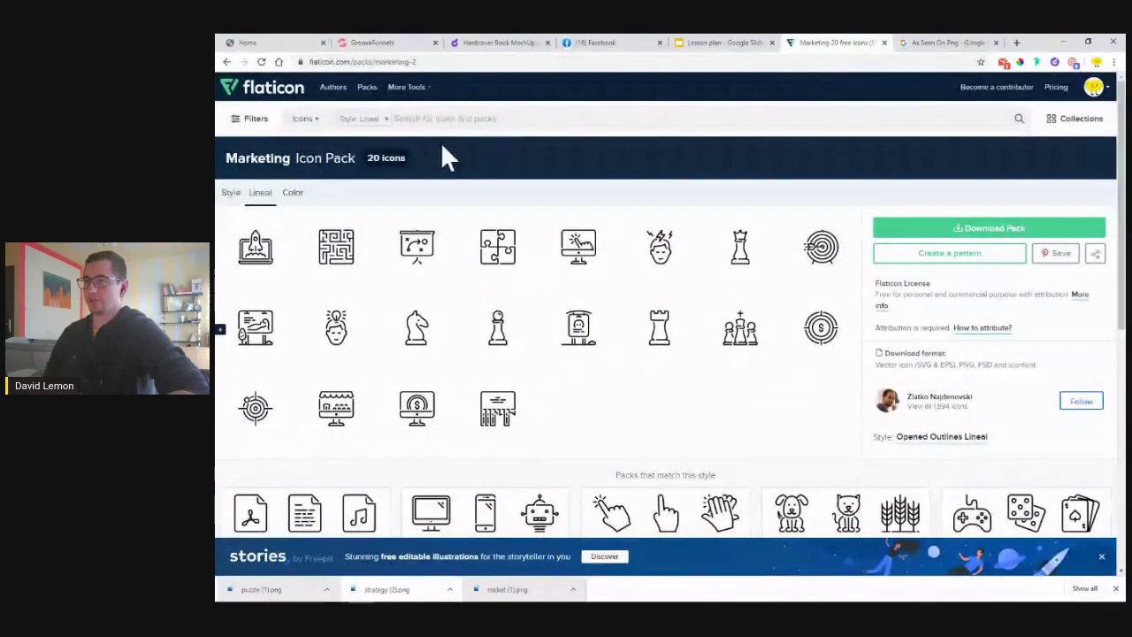
left_click(305, 119)
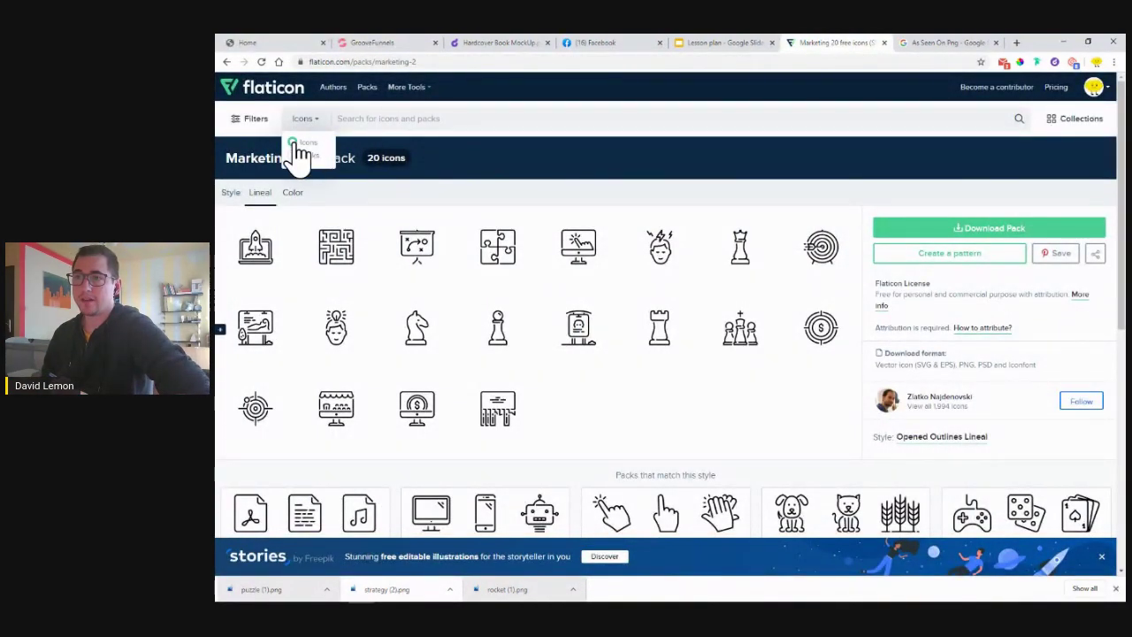
left_click(405, 115)
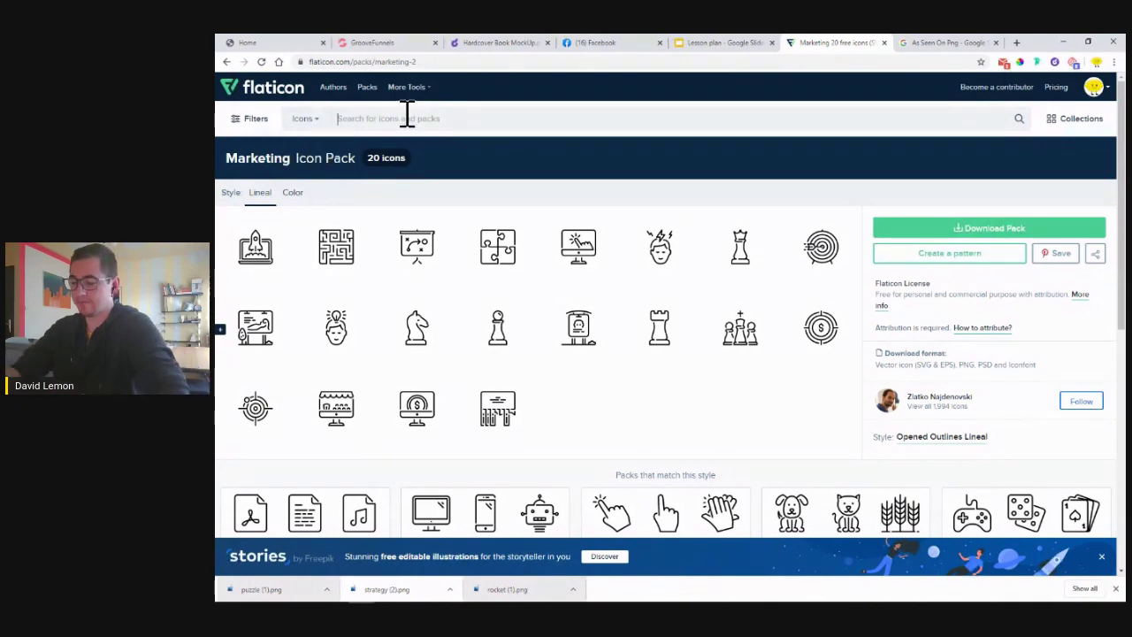
type("lemon")
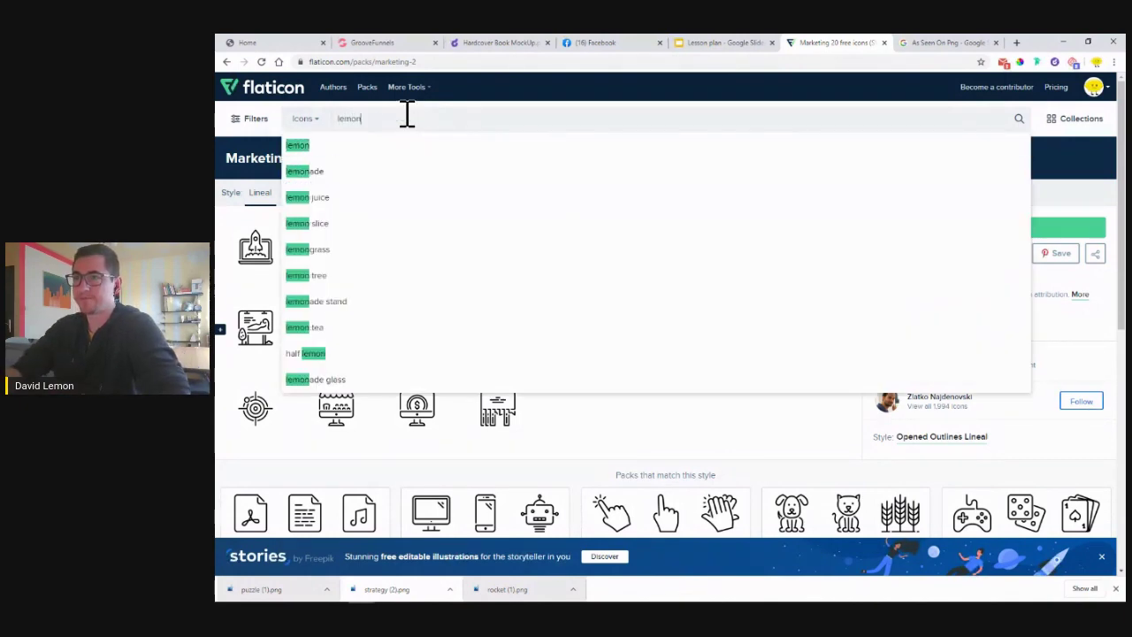
key("Return")
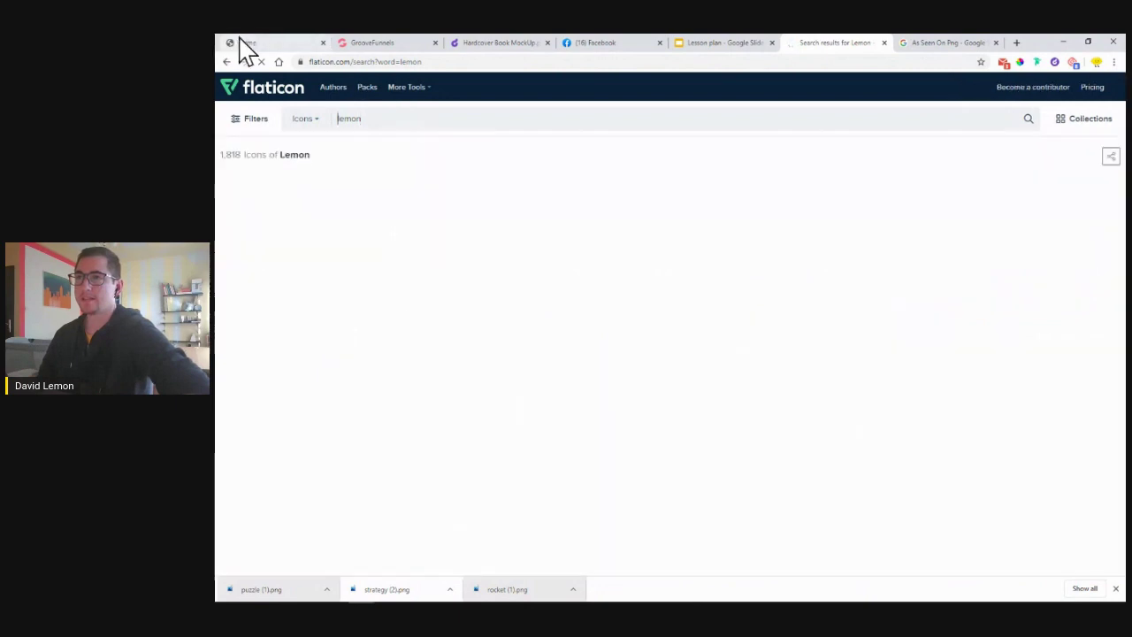
- Examine the Lemon Built logo on the published reference page and look through Flaticon's lemon icons for a match
left_click(241, 43)
scroll(566, 257, "up", 3)
scroll(595, 235, "up", 1)
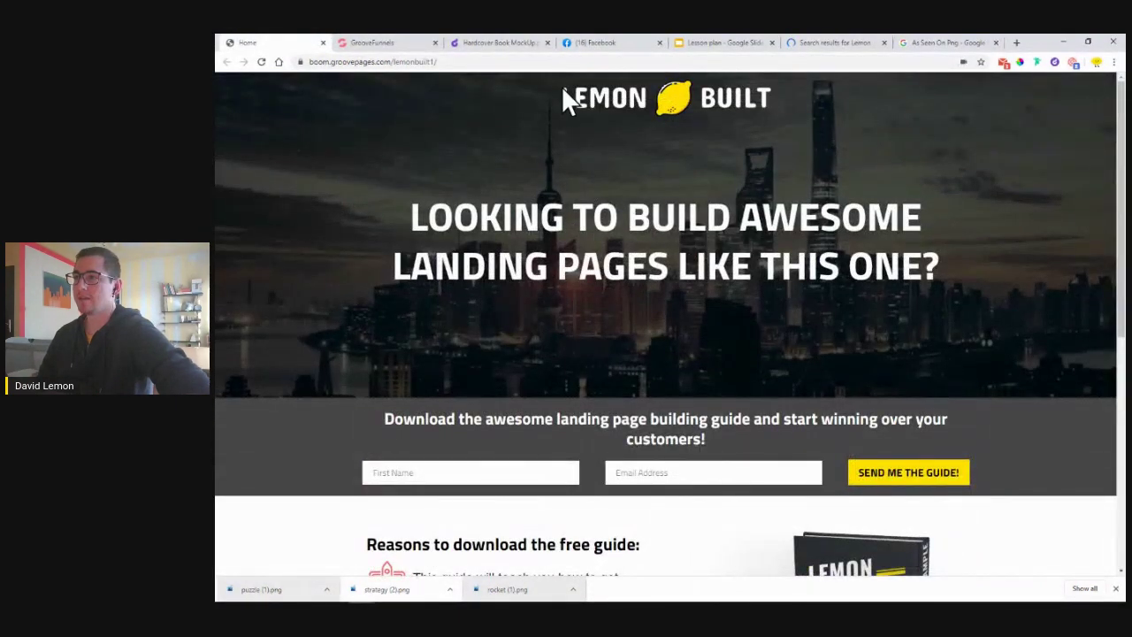
left_click(836, 43)
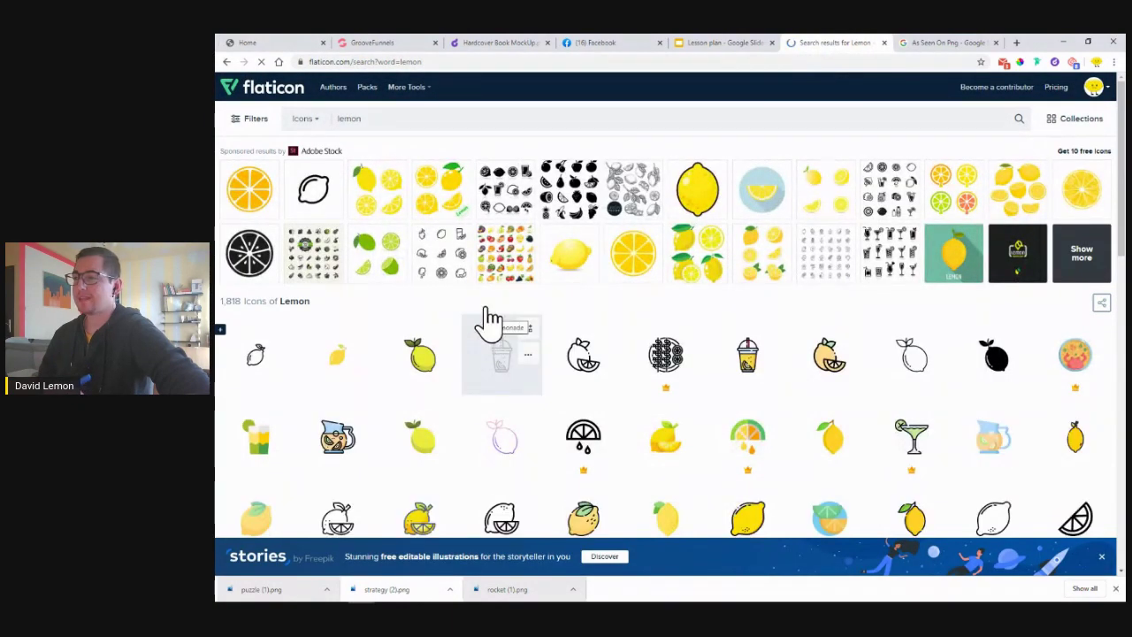
scroll(494, 313, "down", 2)
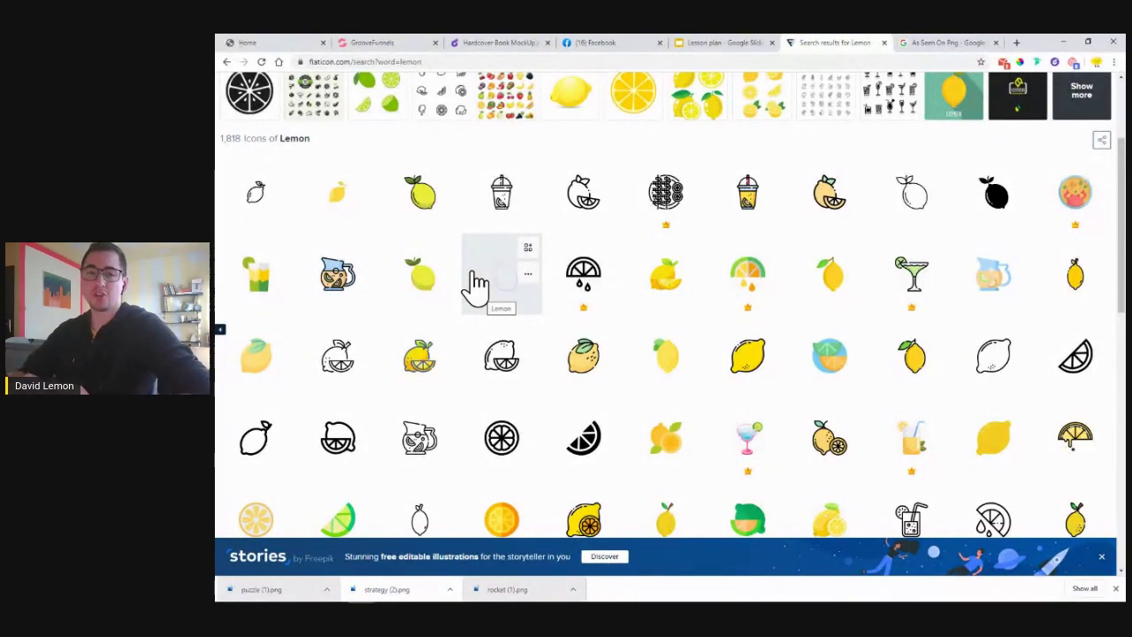
left_click(478, 281)
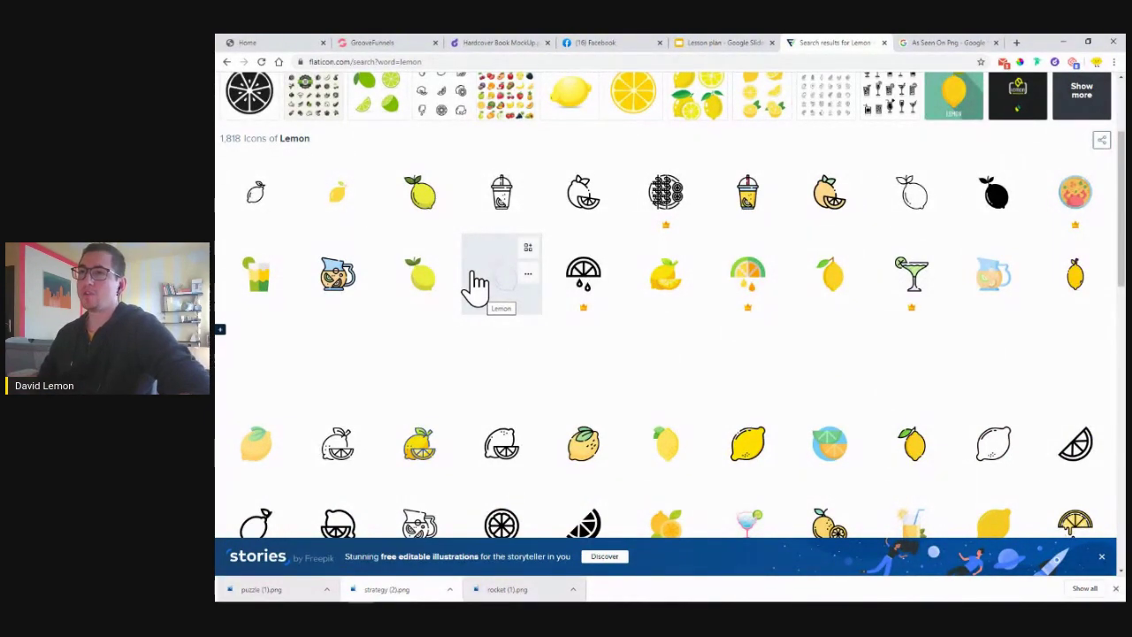
- Review the reference page's logo and switch to the Lesson plan presentation in Google Slides for the build tools' links
left_click(283, 42)
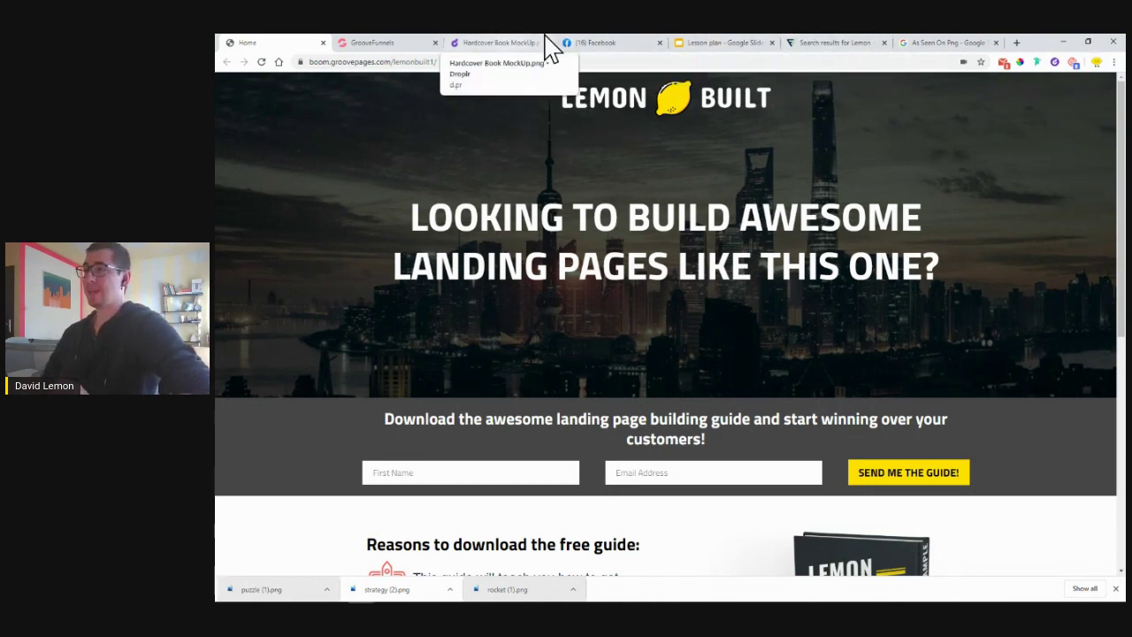
left_click(698, 44)
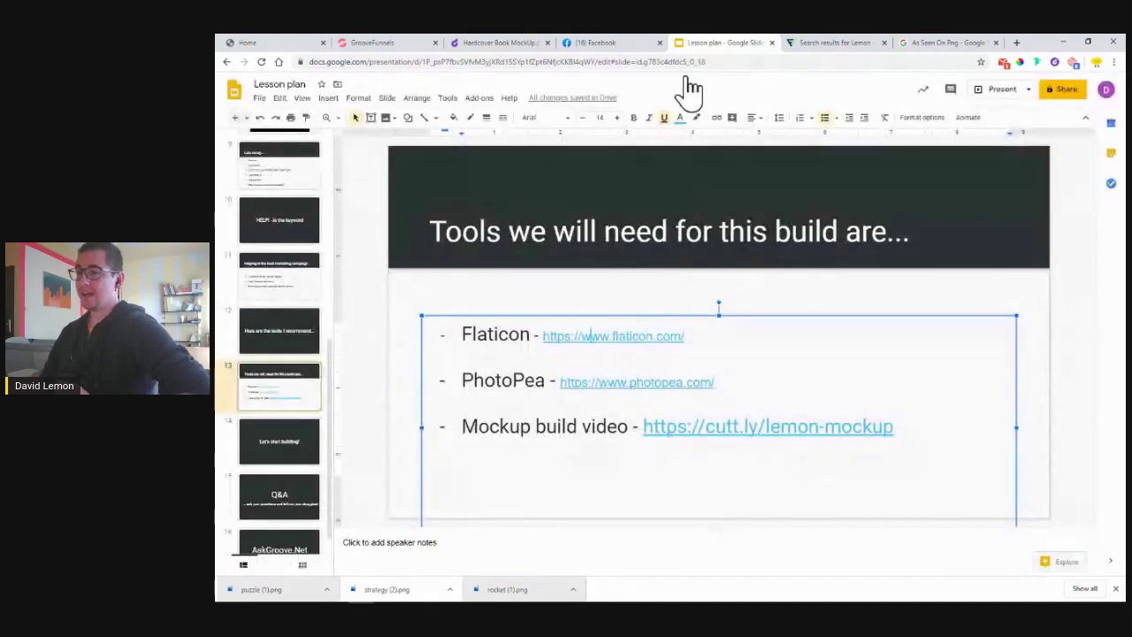
- Open the PhotoPea link from the tools slide
left_click(591, 382)
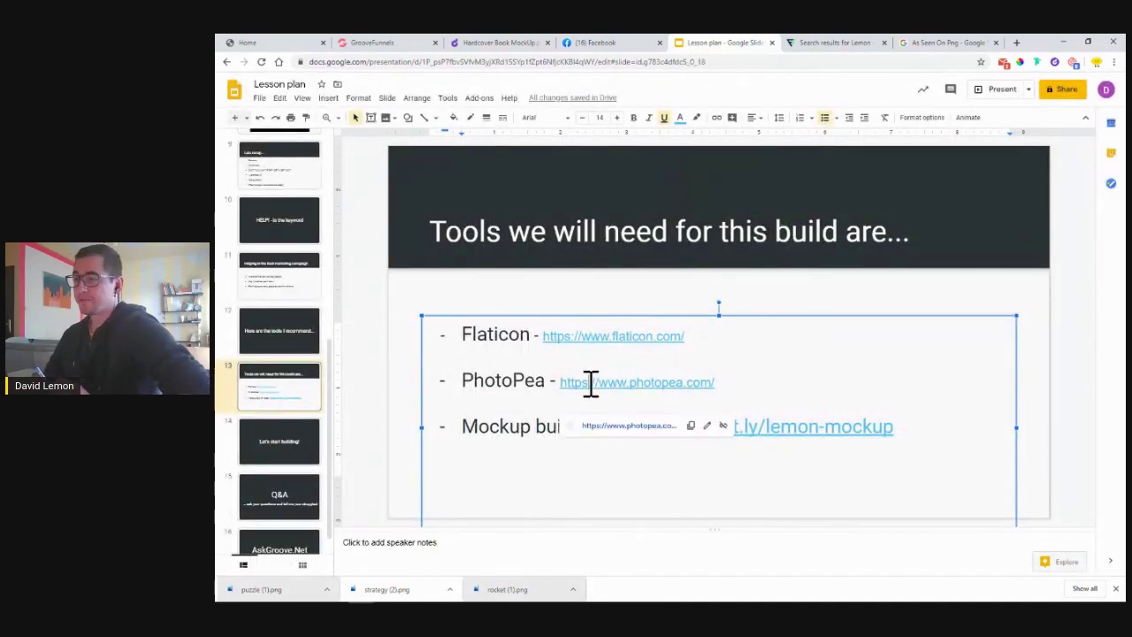
left_click(637, 428)
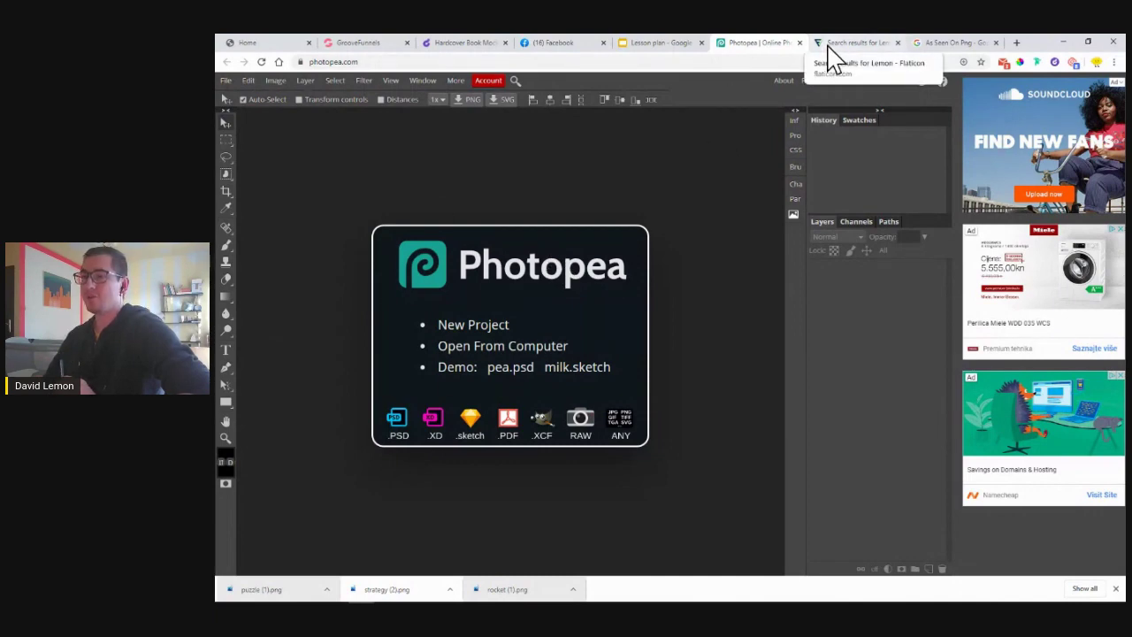
- Switch to the Flaticon lemon results and download the yellow lemon icon with black outline as a free PNG
left_click(854, 43)
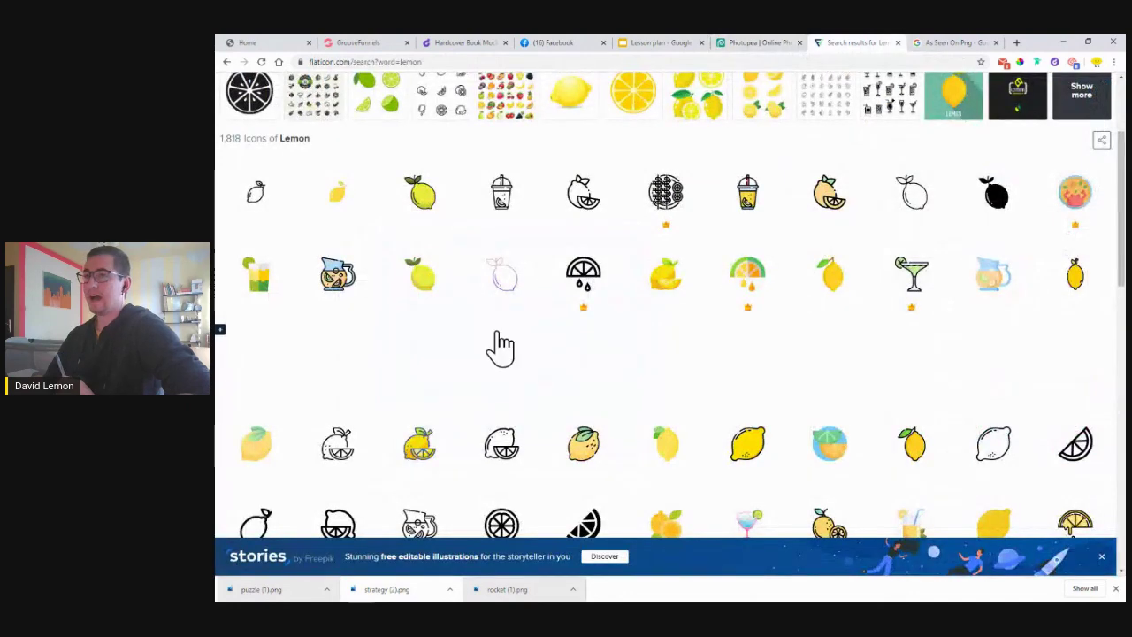
scroll(788, 411, "down", 1)
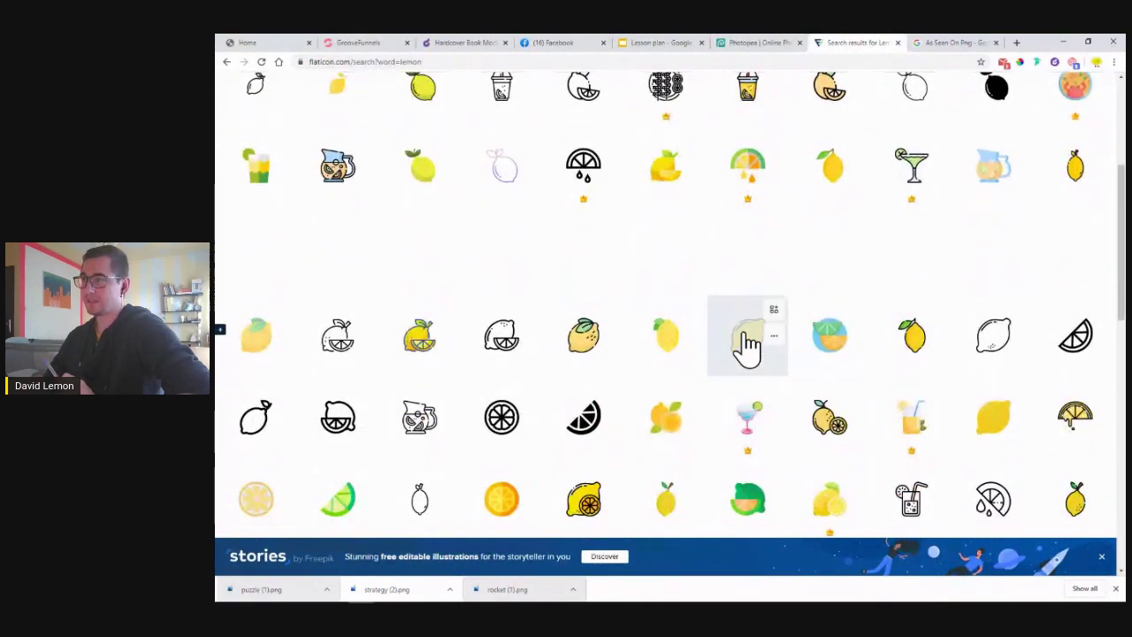
left_click(747, 345)
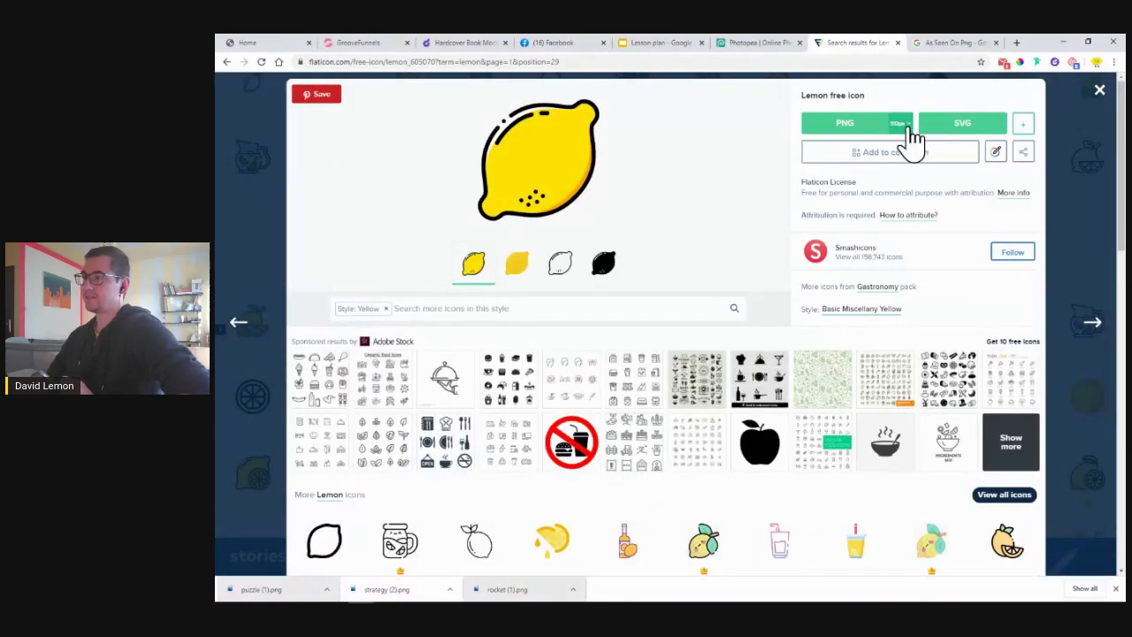
left_click(836, 133)
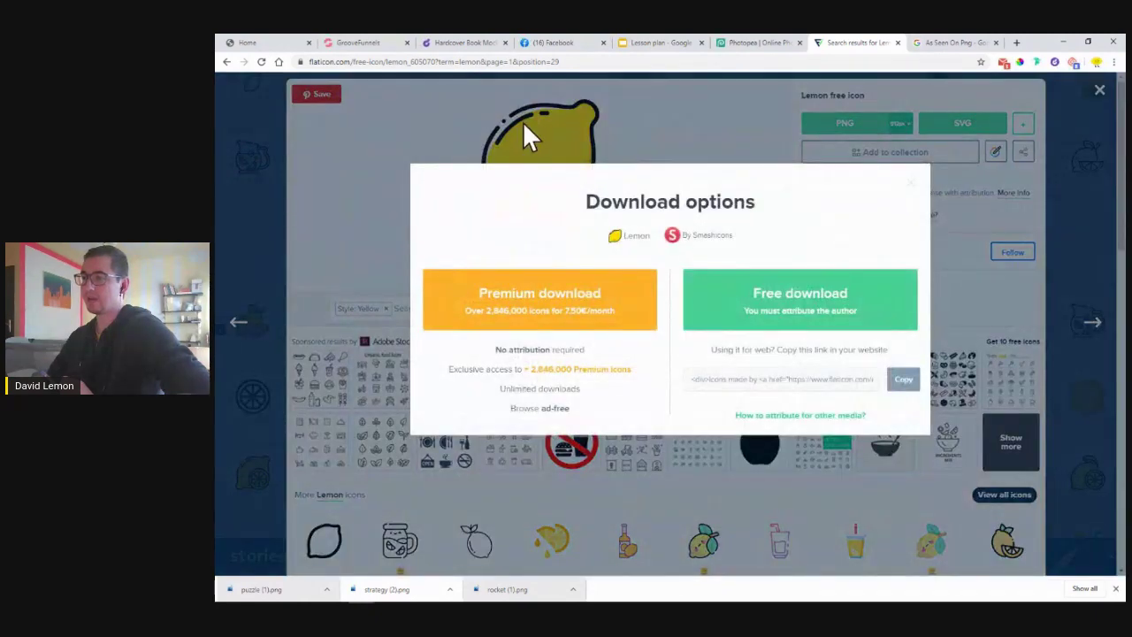
left_click(736, 316)
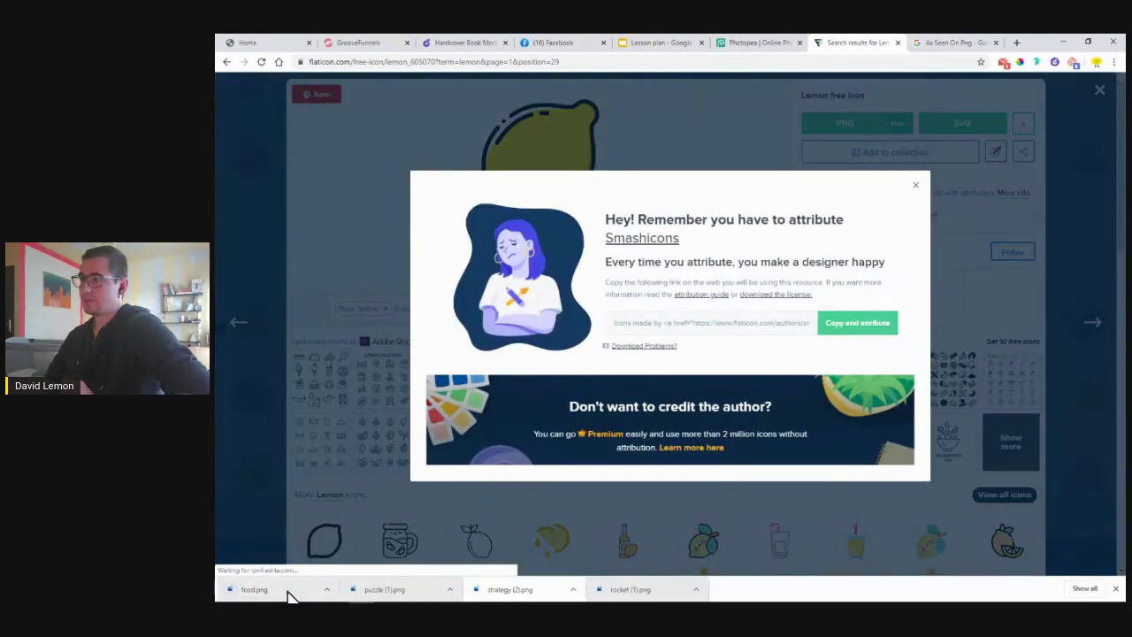
left_click(917, 189)
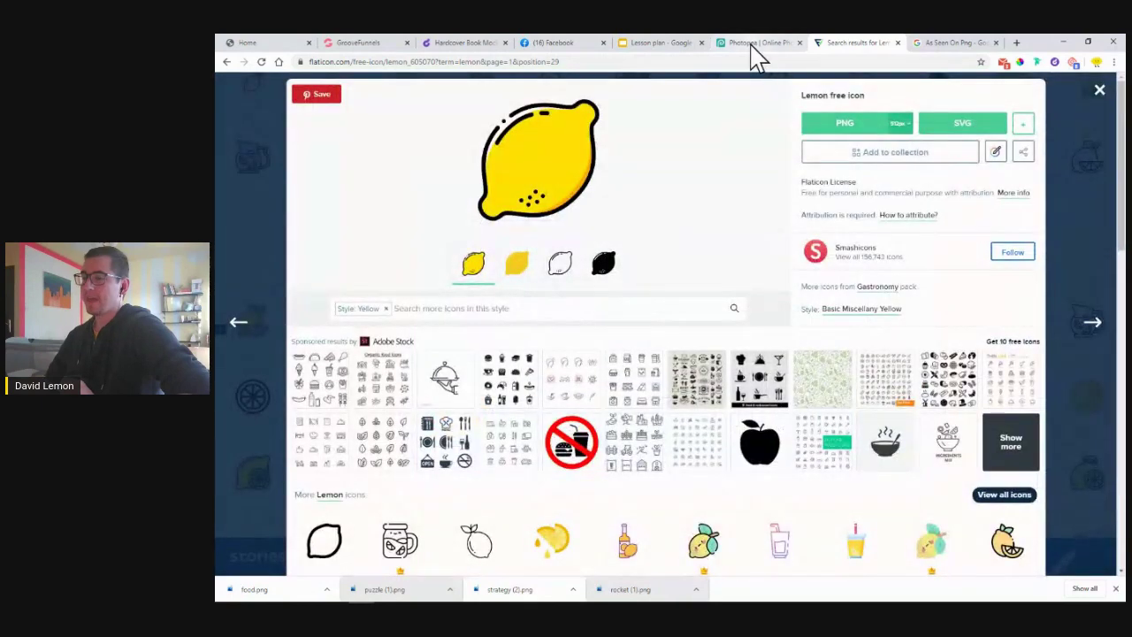
- Switch to Photopea and create a new 1280 × 720 px project with a white background
left_click(753, 46)
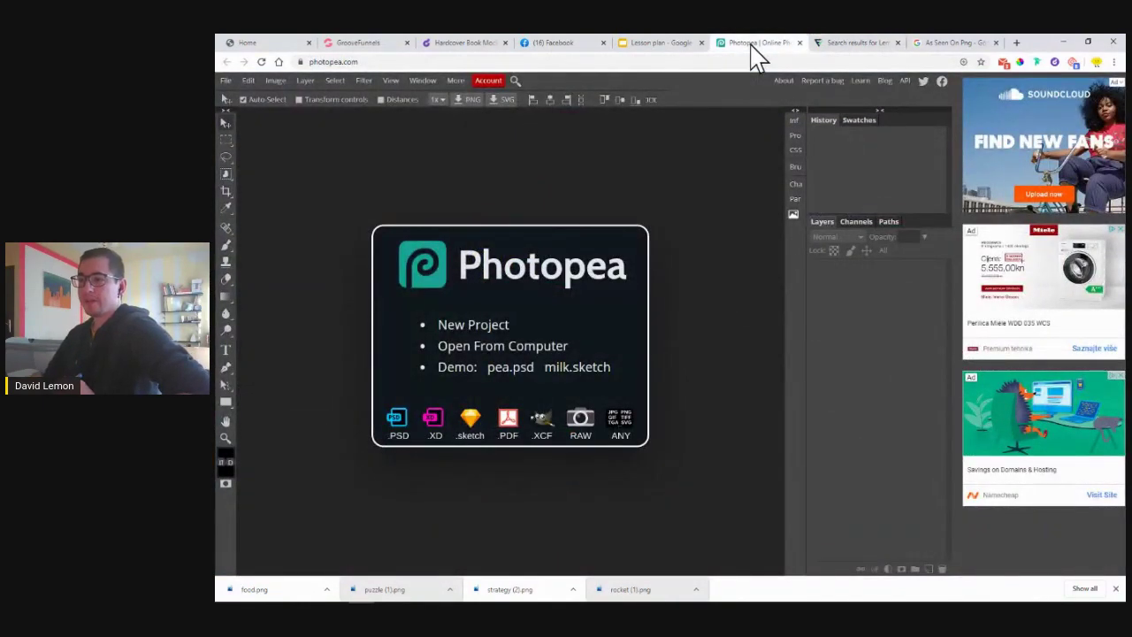
left_click(462, 331)
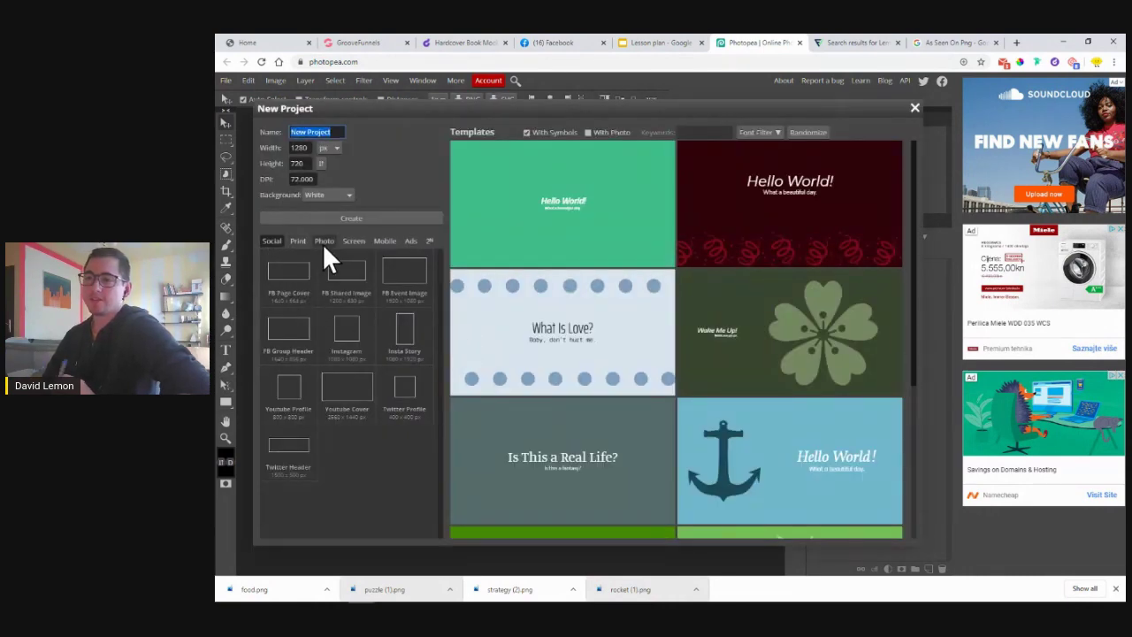
left_click(298, 242)
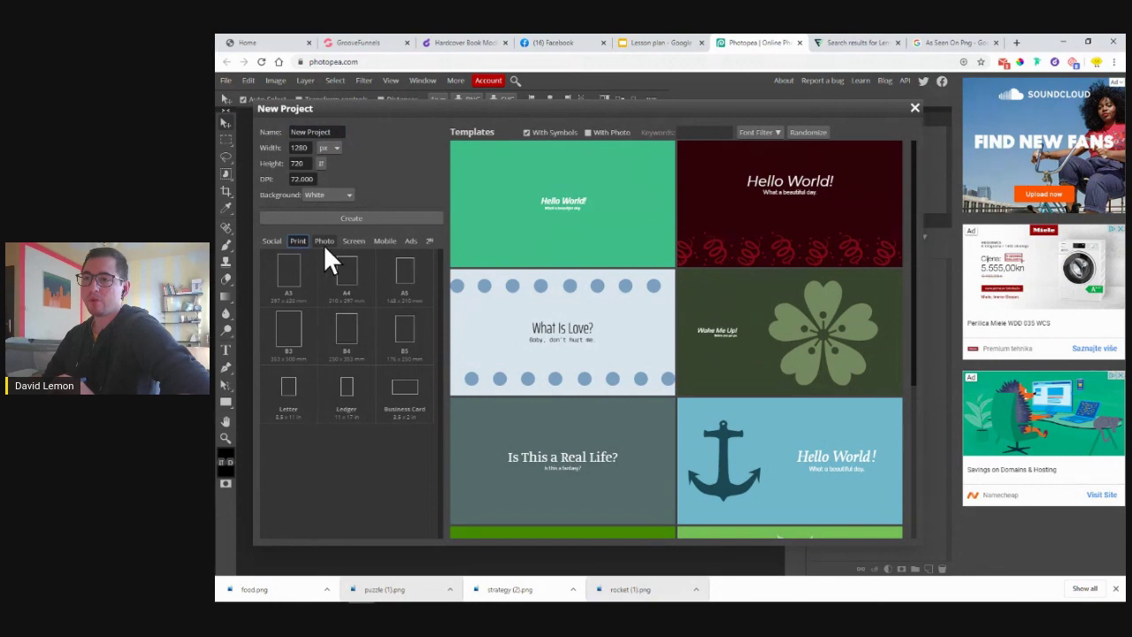
left_click(353, 242)
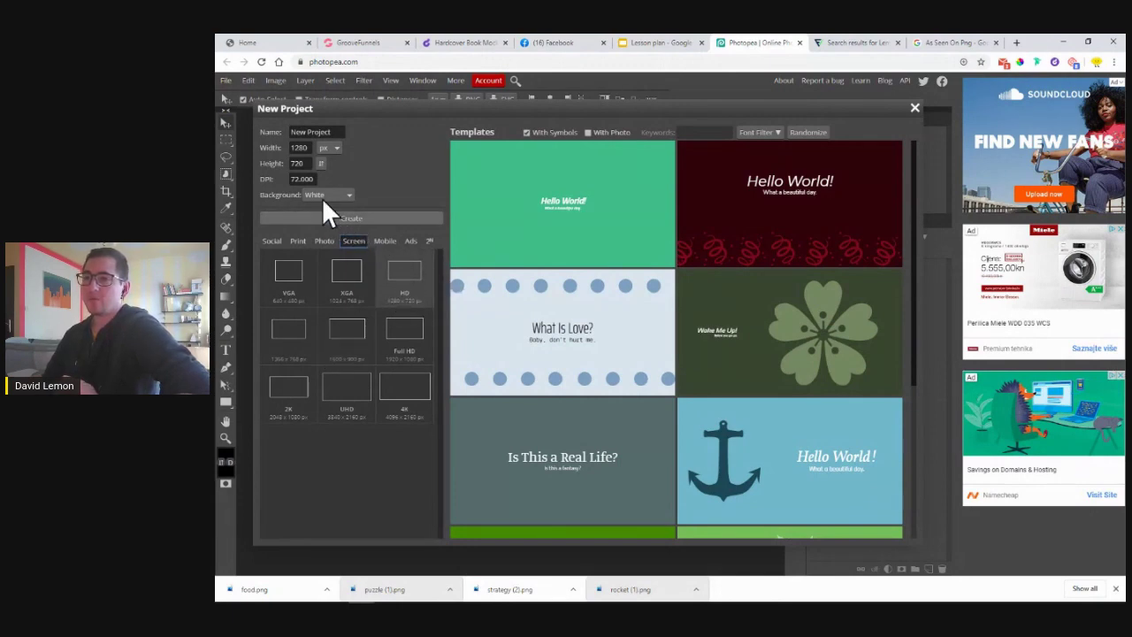
left_click(352, 217)
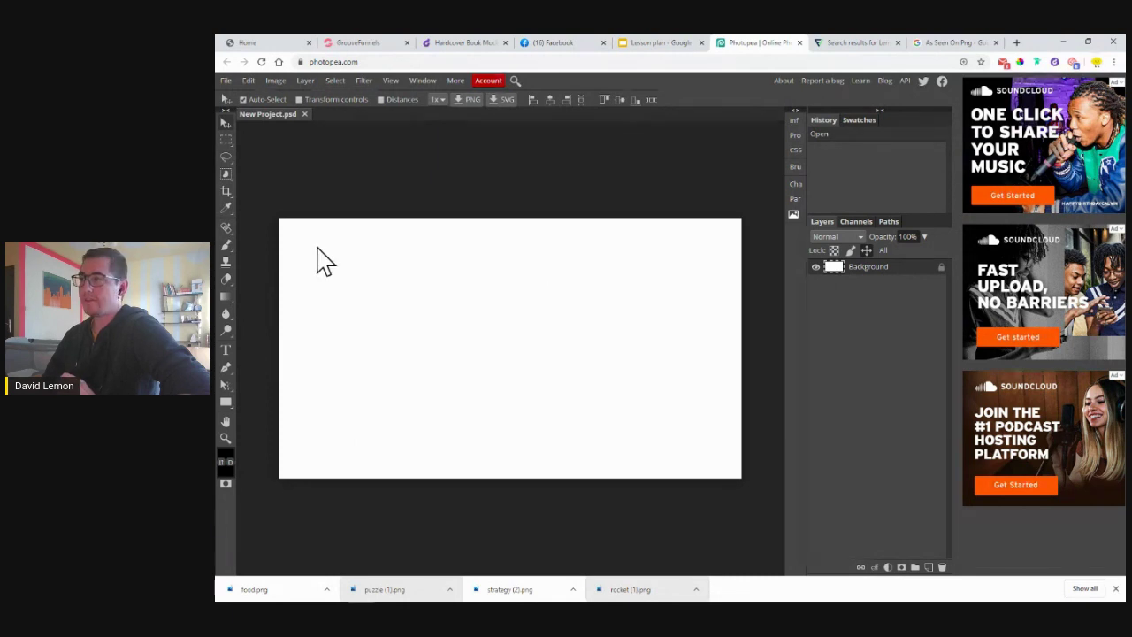
- Place the downloaded food.png lemon image onto the blank canvas
left_click_drag(276, 596, 481, 372)
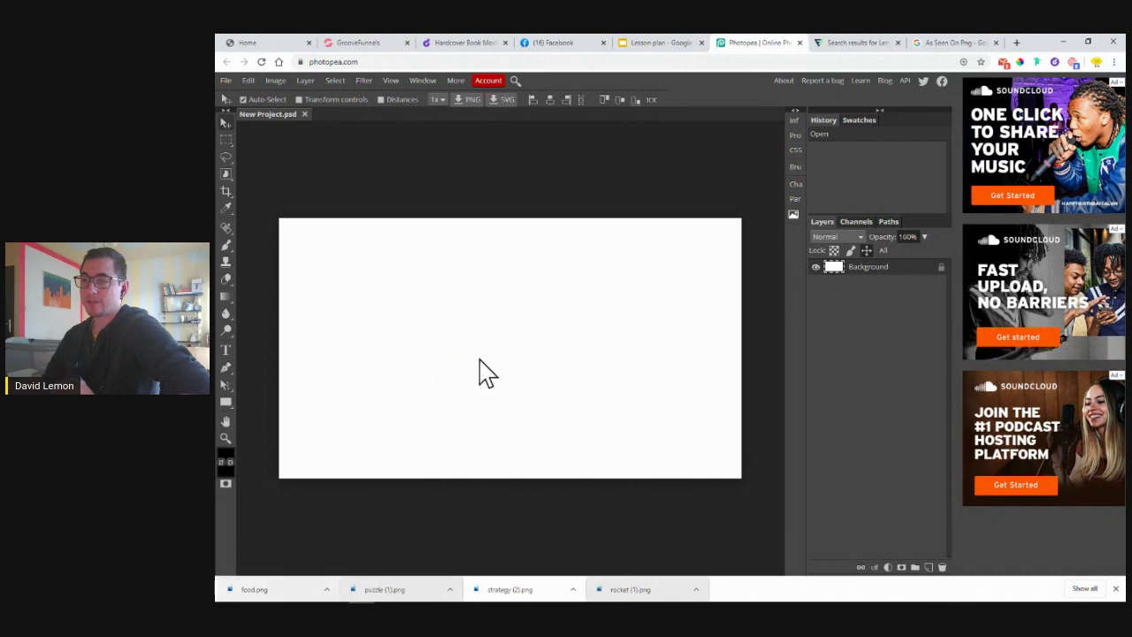
left_click_drag(378, 324, 523, 355)
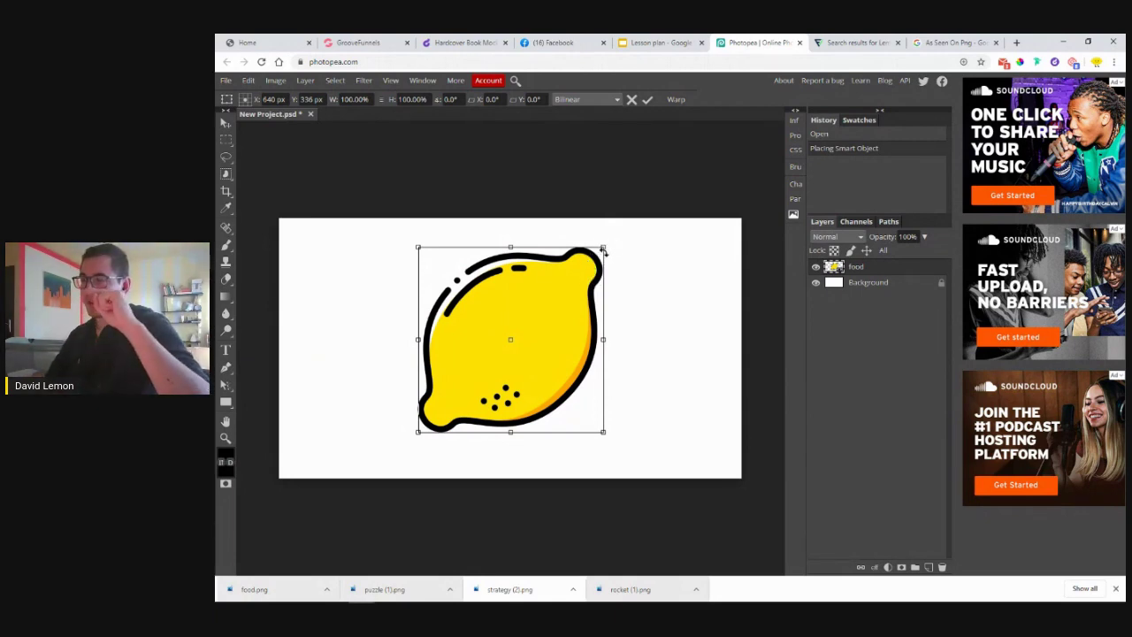
- Try to shrink the placed lemon freely from its upper corner, and undo the transform
left_click_drag(608, 241, 567, 305)
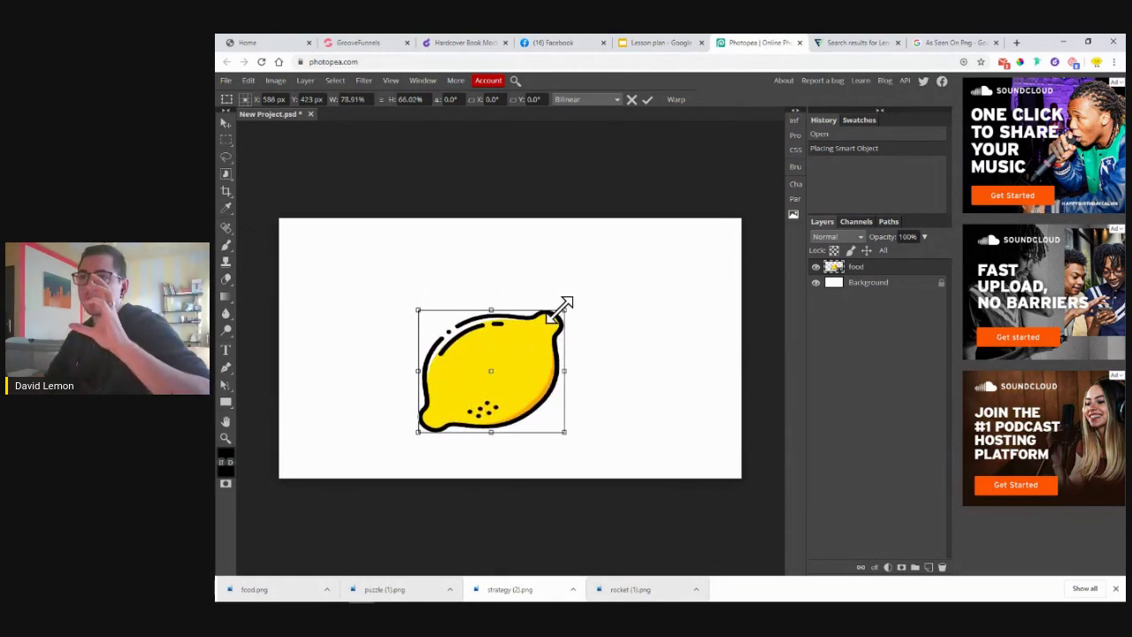
left_click(253, 79)
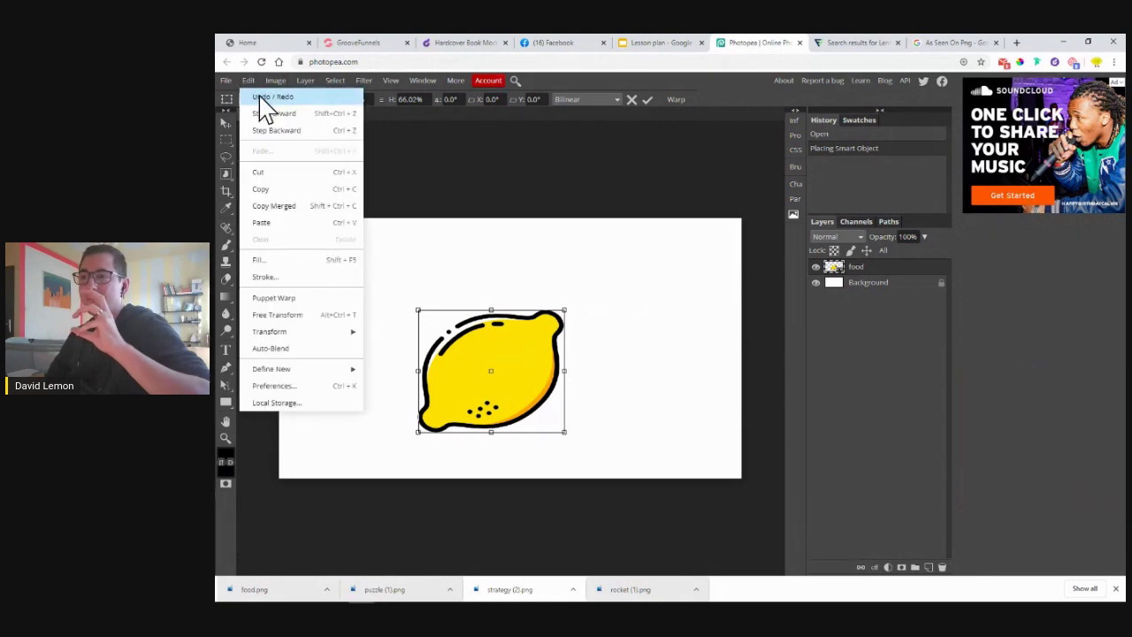
left_click(259, 97)
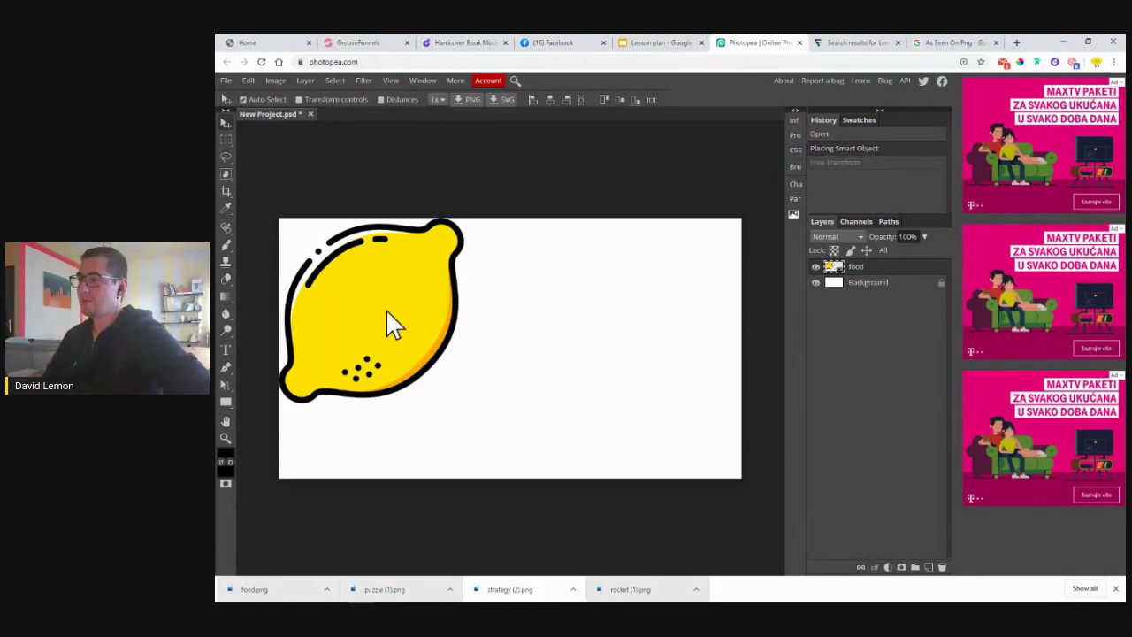
- Enable transform controls for the food layer, scale the lemon proportionally to about 65%, and place it near the canvas centre
left_click(884, 284)
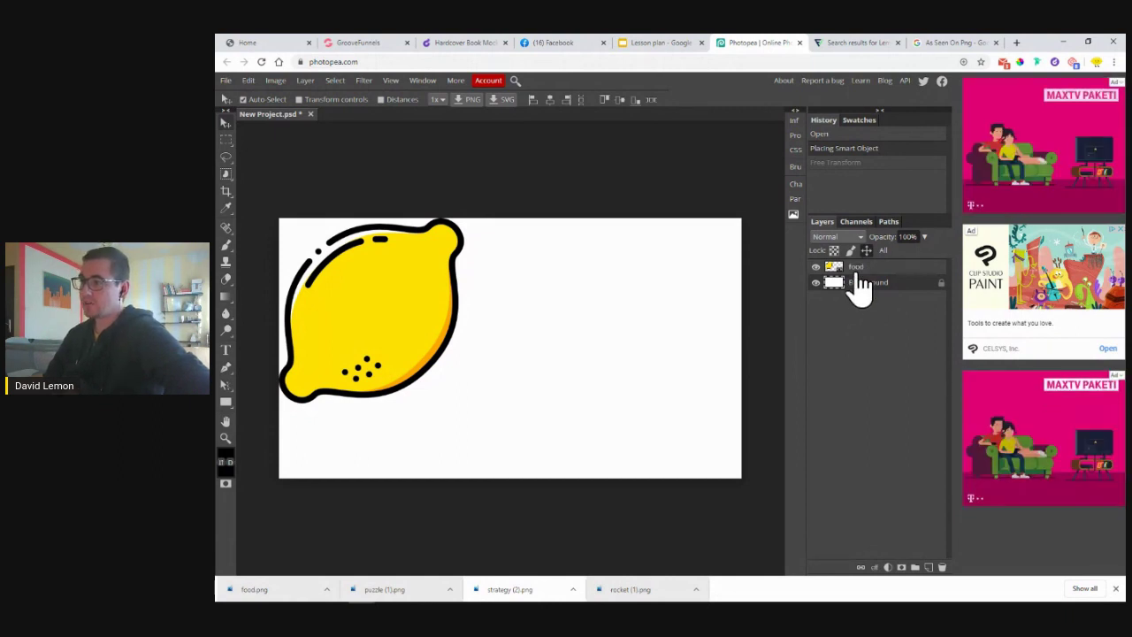
left_click(859, 270)
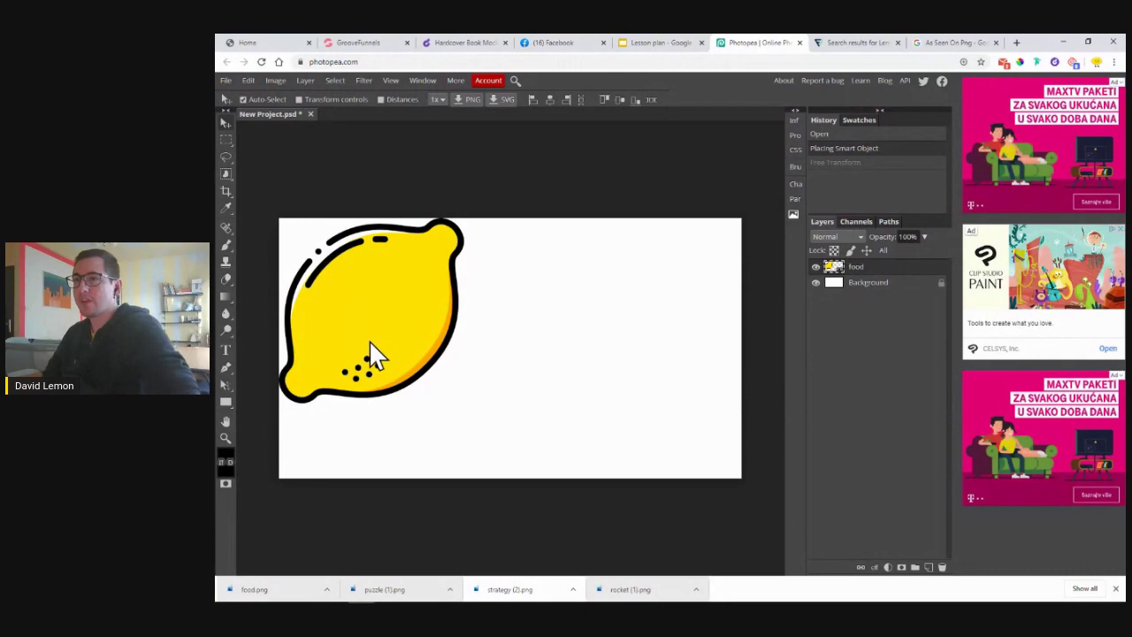
left_click(329, 100)
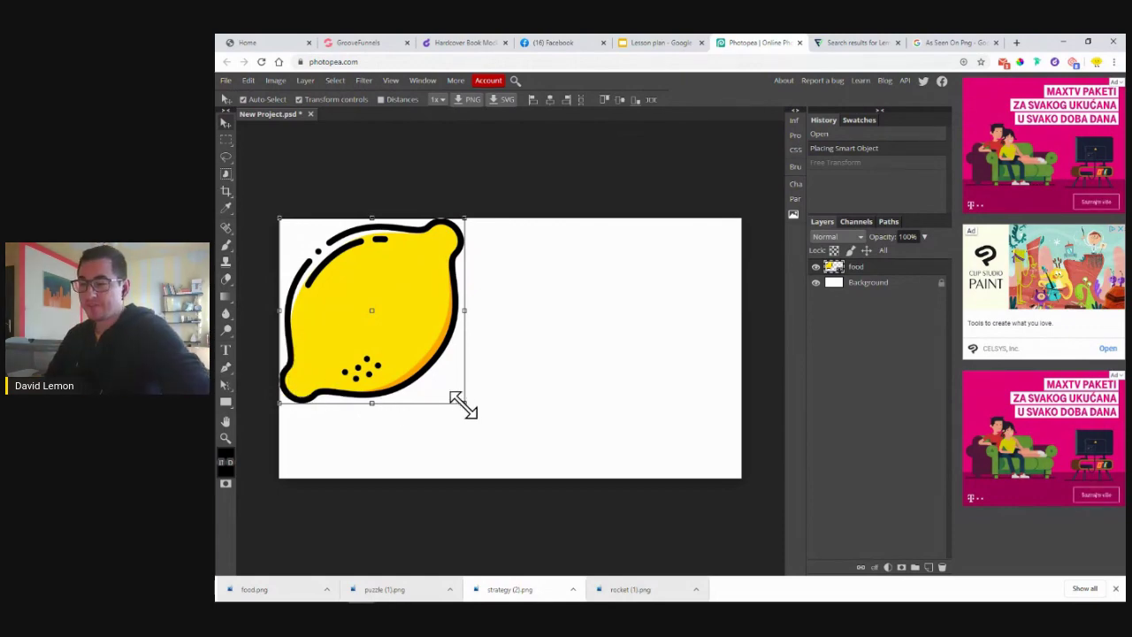
left_click_drag(463, 404, 553, 340)
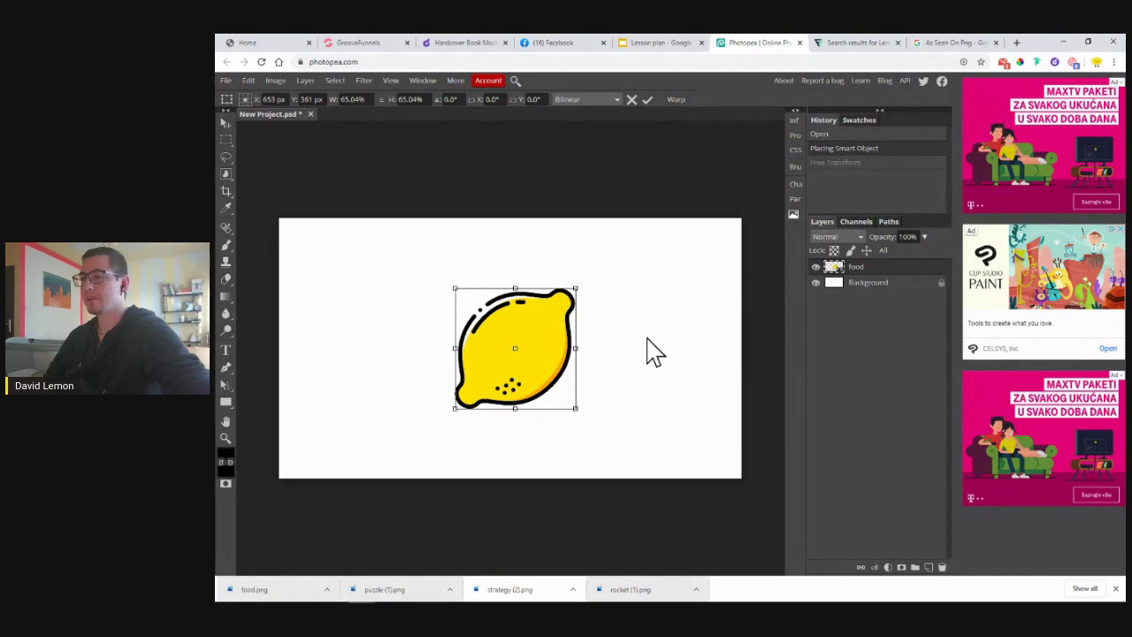
key("Return")
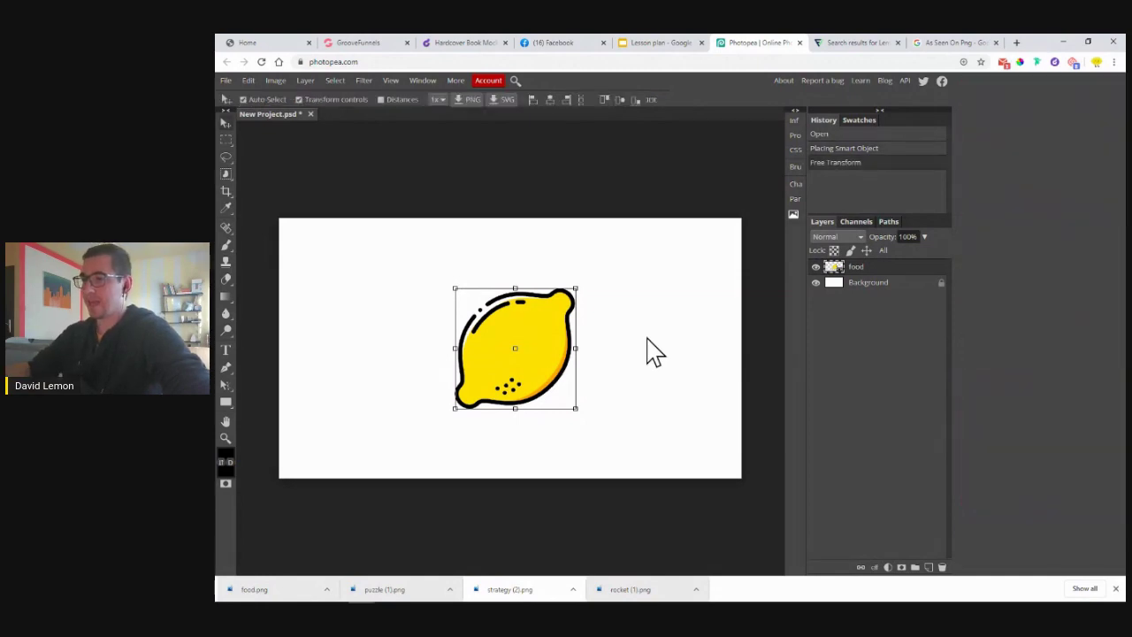
left_click(863, 312)
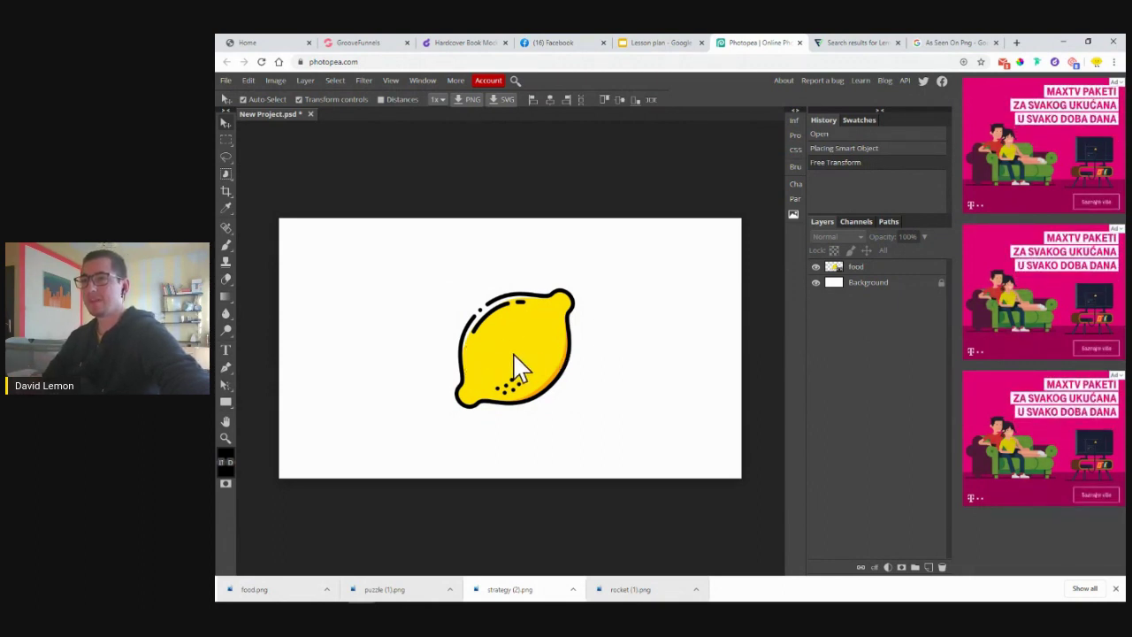
- Add the text "LEMON" on the canvas beside the lemon's left side
left_click(226, 350)
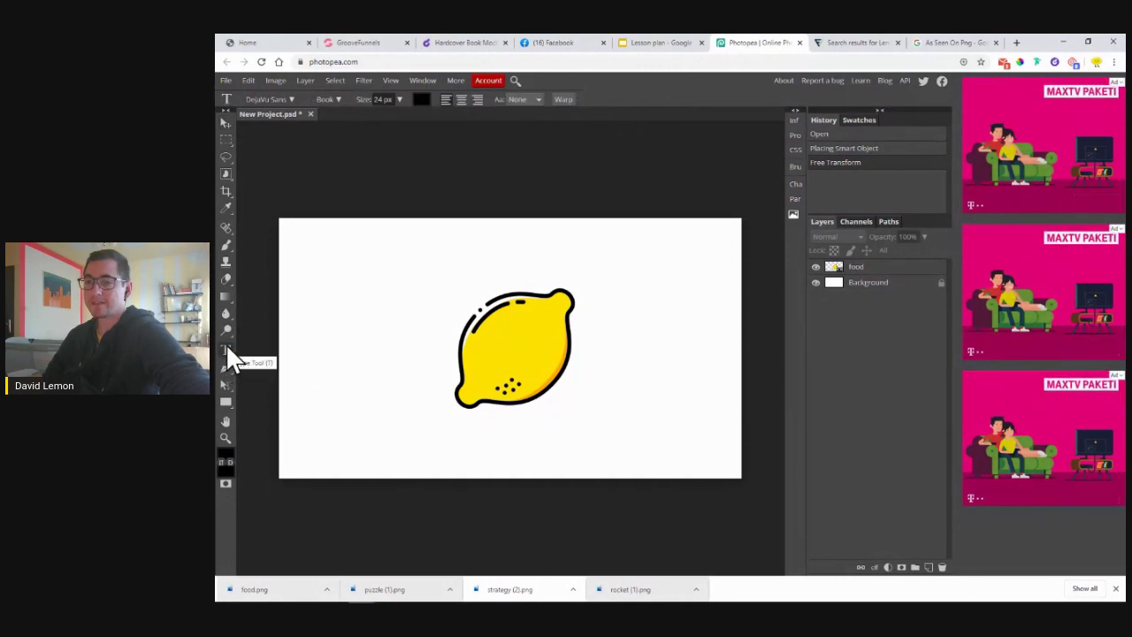
left_click(319, 359)
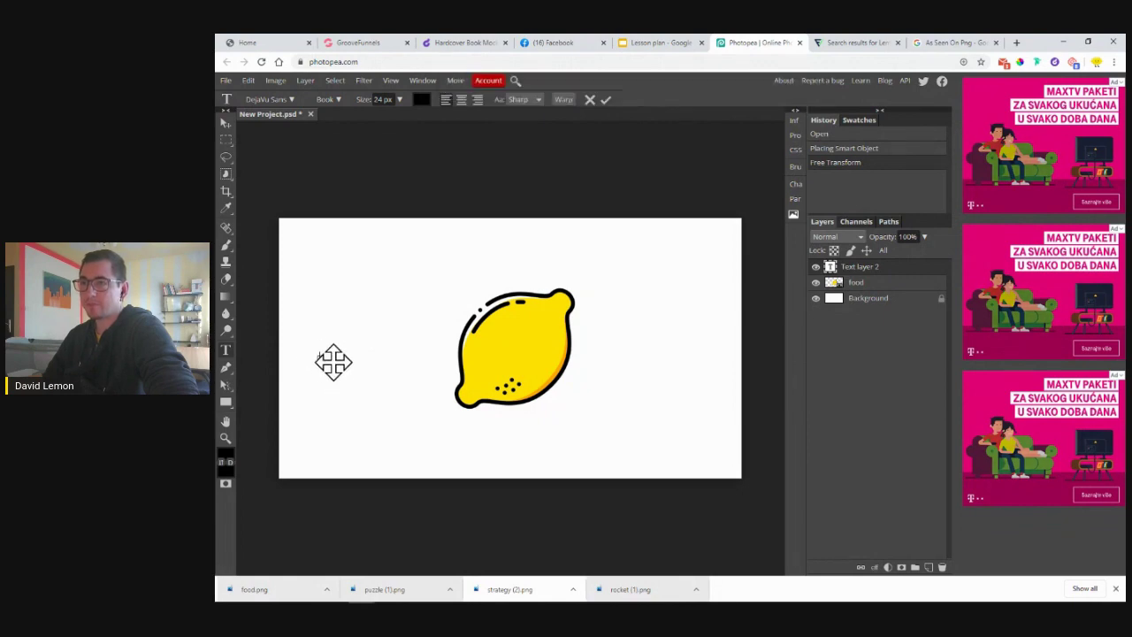
type("Lemon")
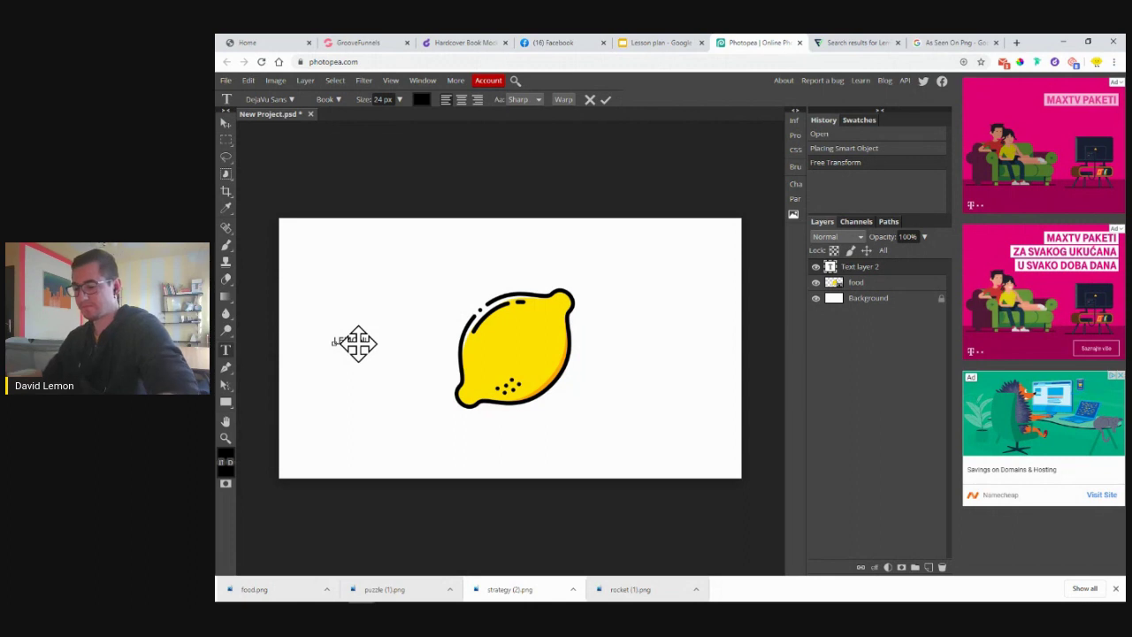
- Set the LEMON text size to 103 px and move the text just clear of the lemon's left edge
key("ctrl+a")
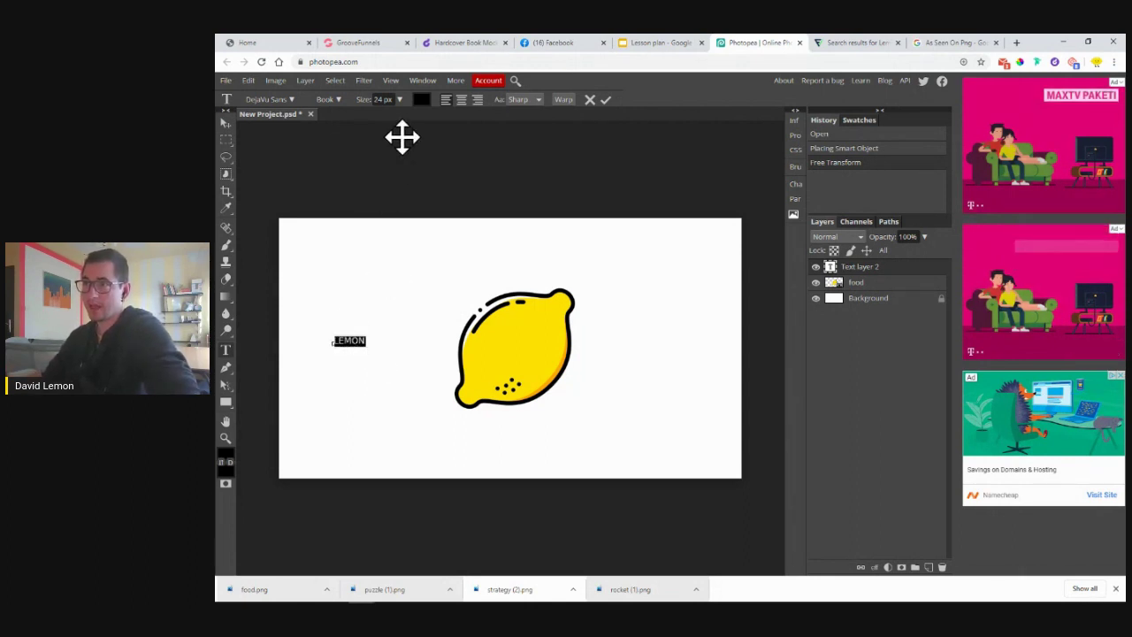
left_click(399, 100)
left_click_drag(380, 122, 398, 124)
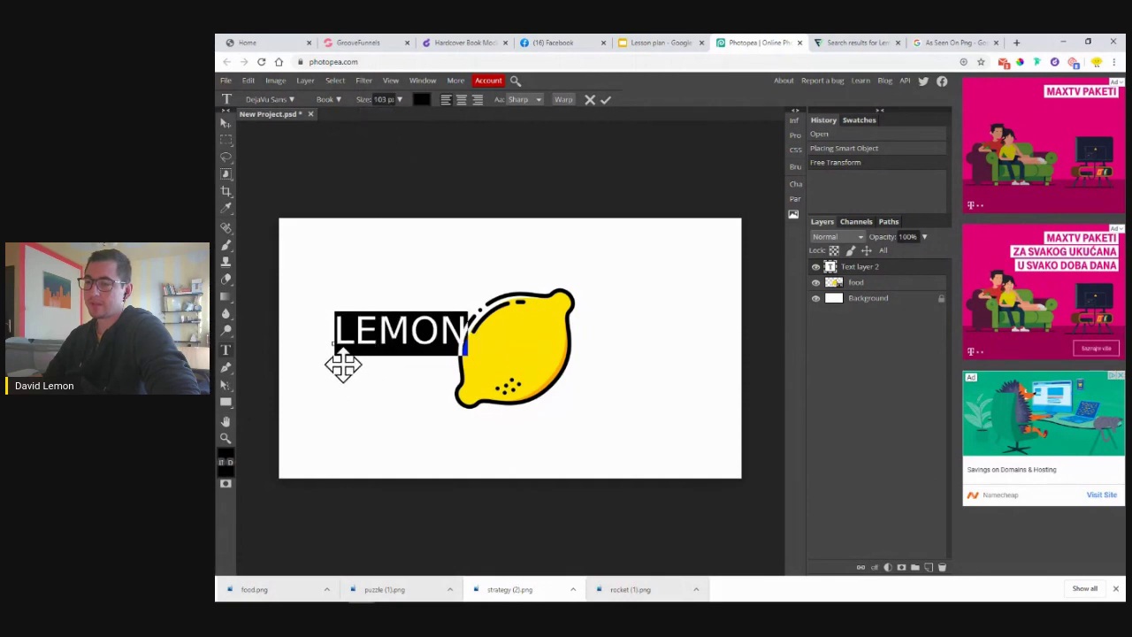
mouse_move(363, 361)
left_mouse_down()
mouse_move(344, 368)
mouse_move(351, 376)
left_mouse_up()
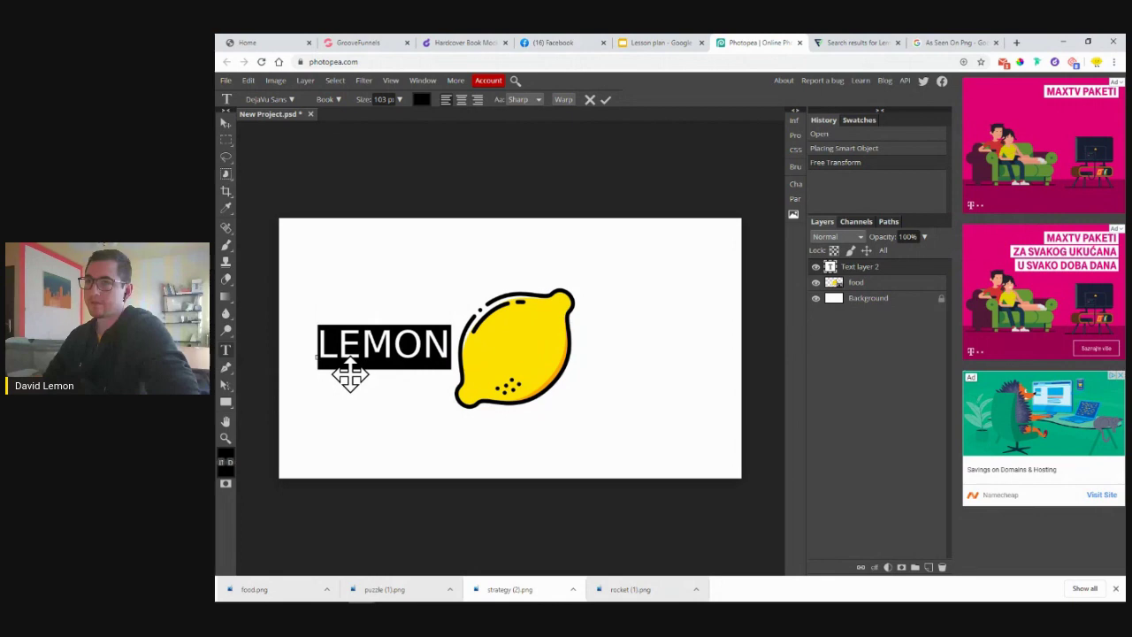
- Browse the font list and change the LEMON text's font to Days
left_click(281, 99)
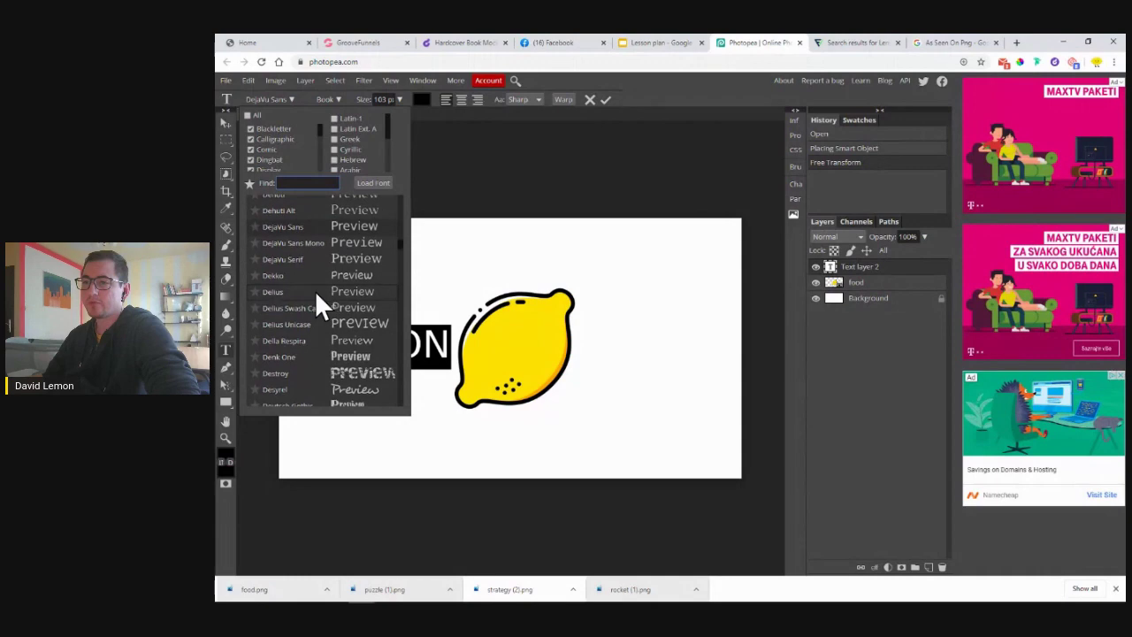
scroll(315, 290, "down", 4)
scroll(315, 292, "down", 5)
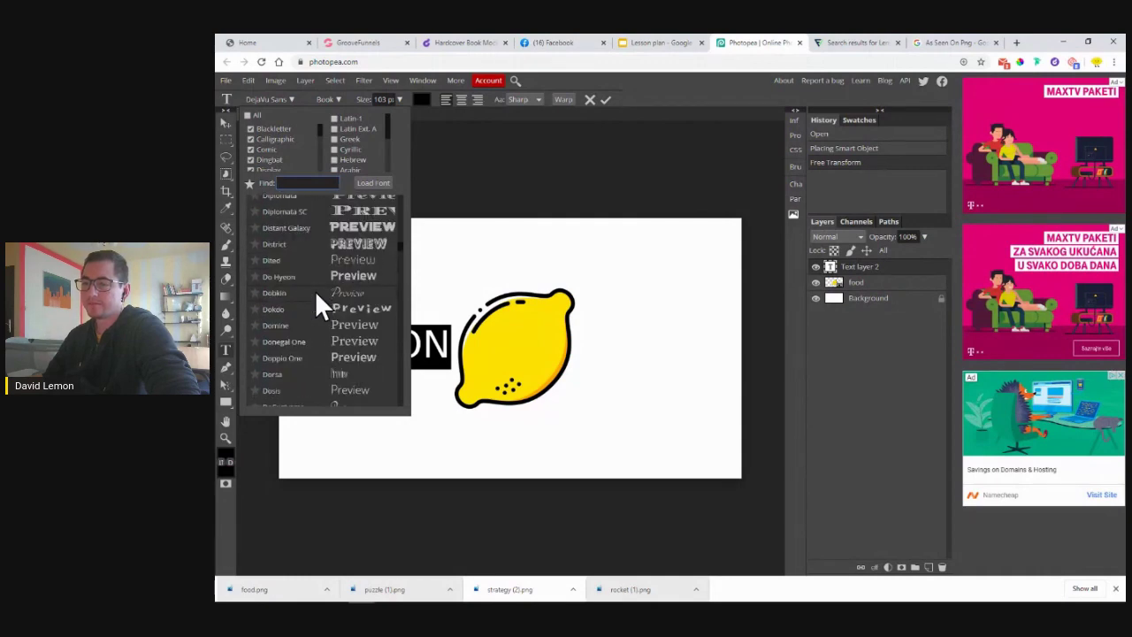
scroll(316, 294, "up", 8)
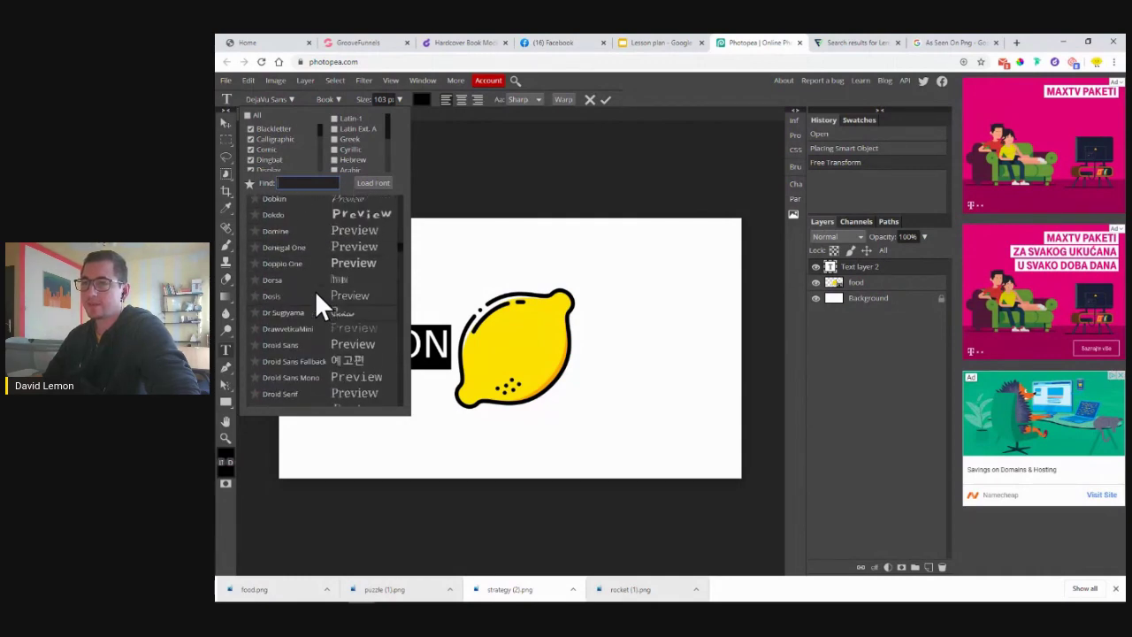
scroll(315, 290, "up", 4)
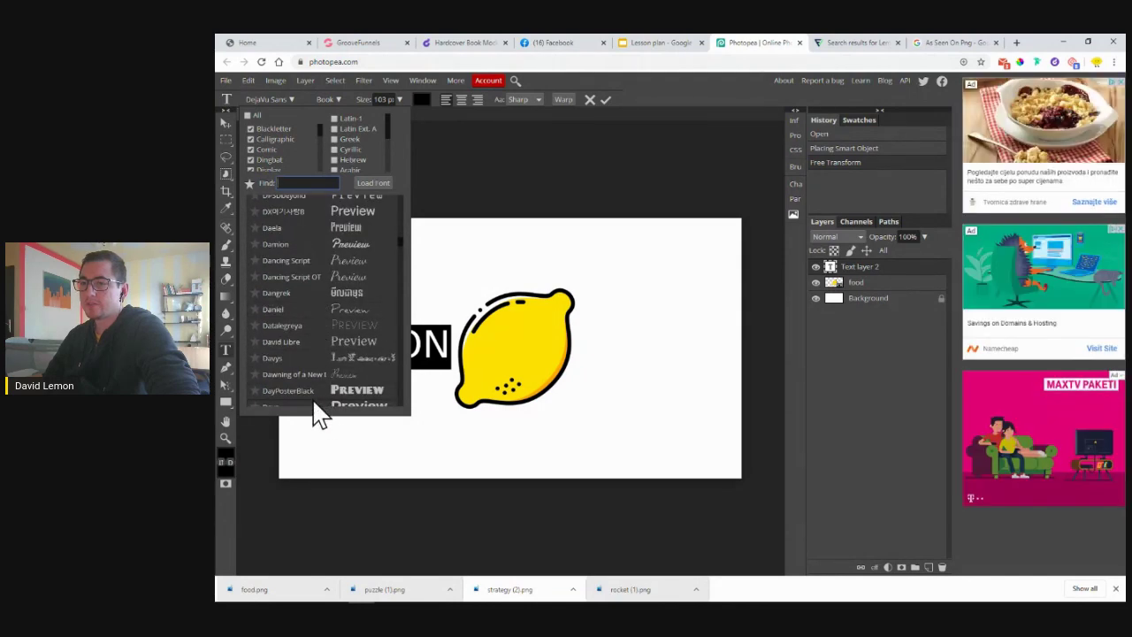
scroll(314, 397, "down", 1)
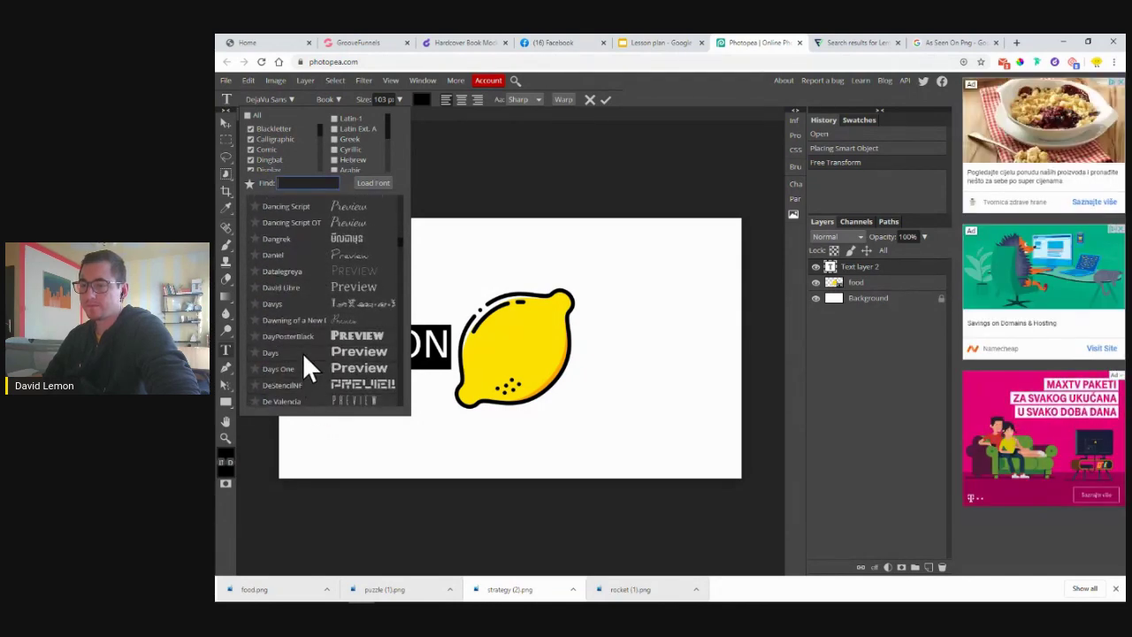
left_click(304, 354)
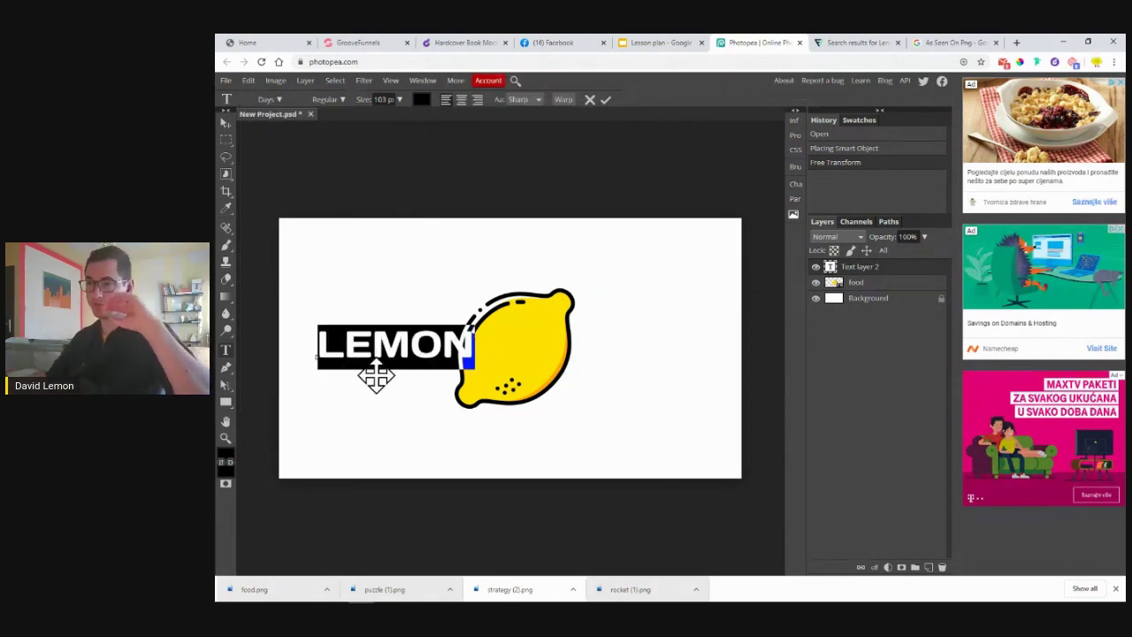
- Move the LEMON text left until it clears the lemon's outline, and commit the text edit
left_click_drag(379, 388, 360, 387)
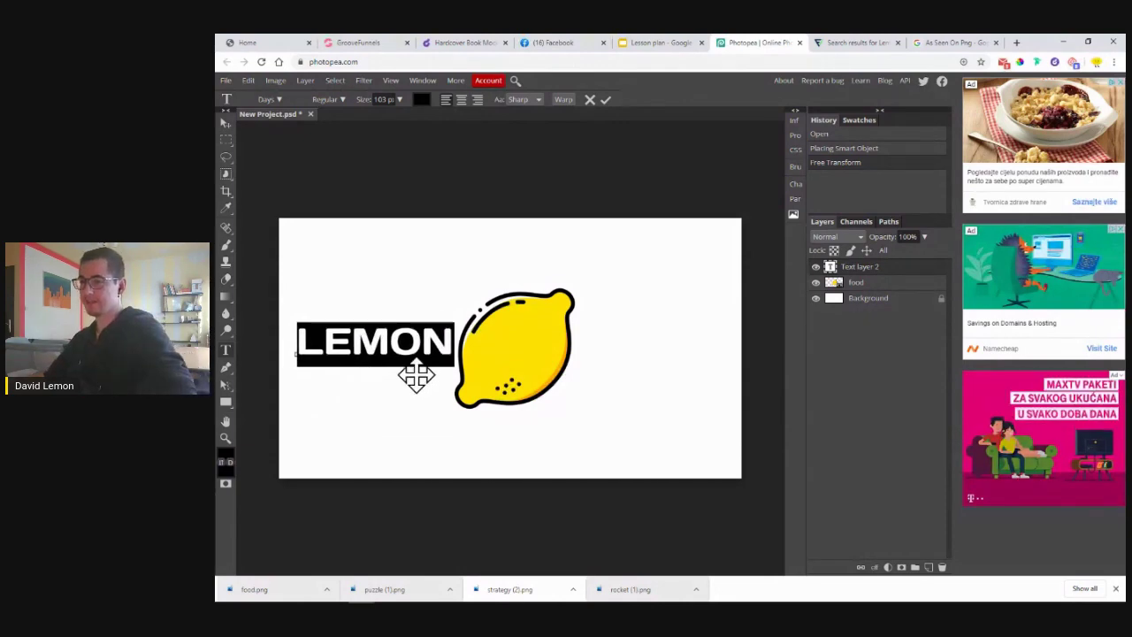
left_click(435, 334)
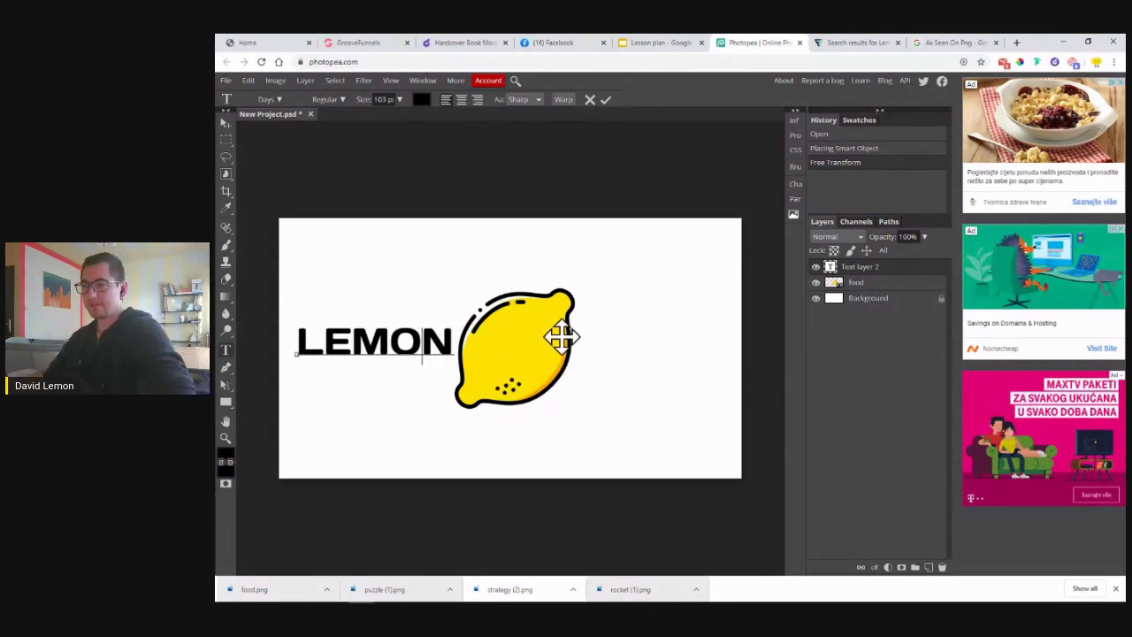
left_click(886, 280)
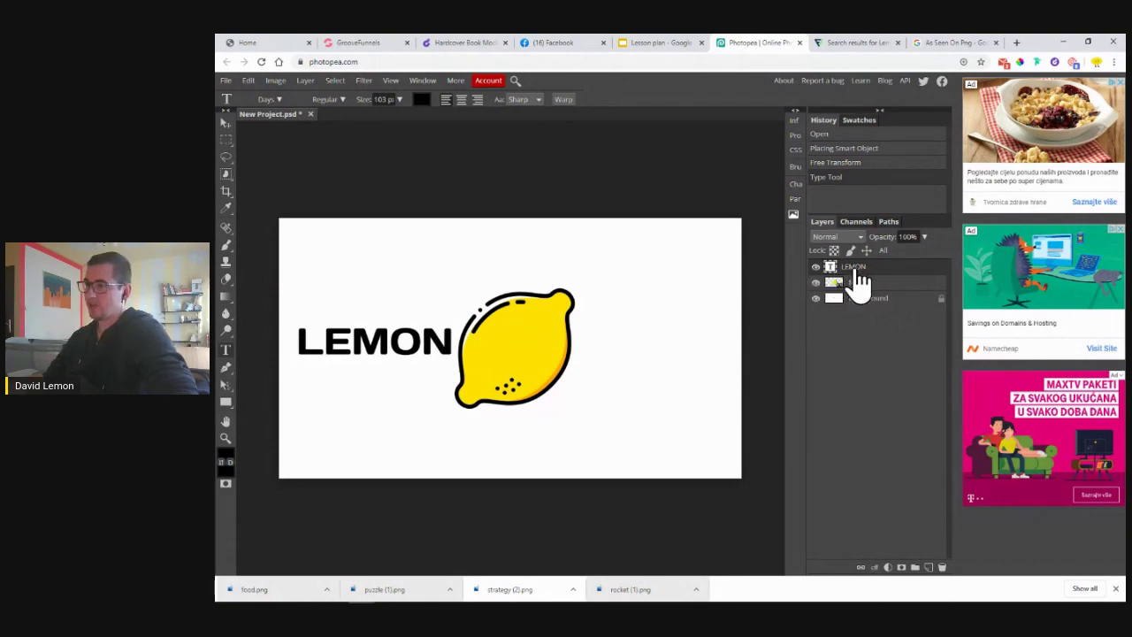
- Duplicate the LEMON text layer and move the copy to the right side of the lemon
right_click(859, 282)
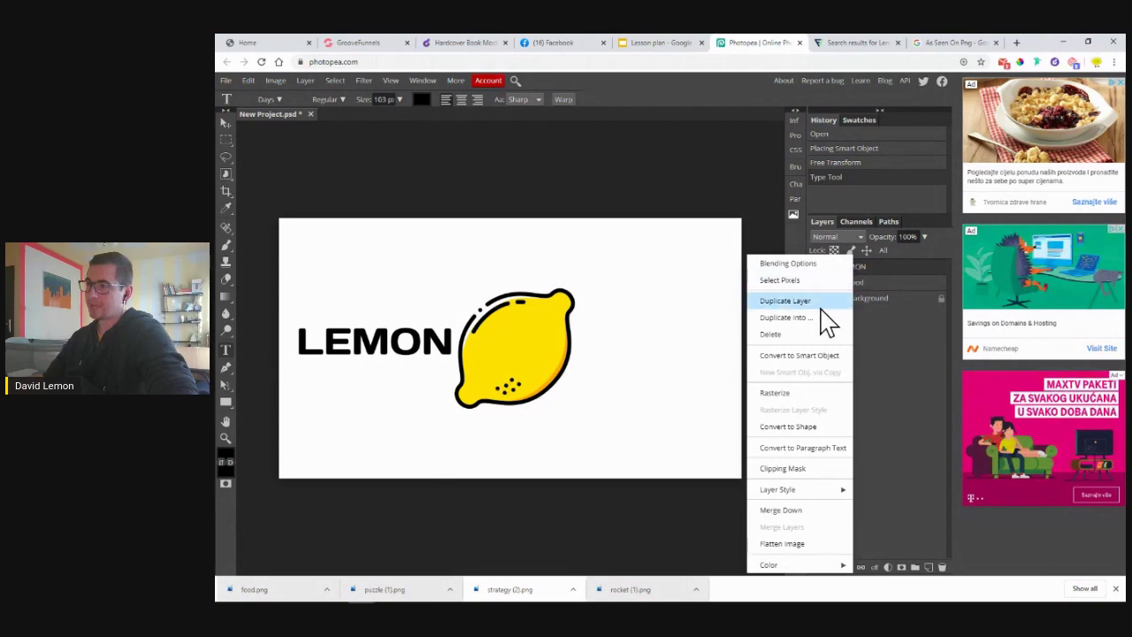
left_click(786, 301)
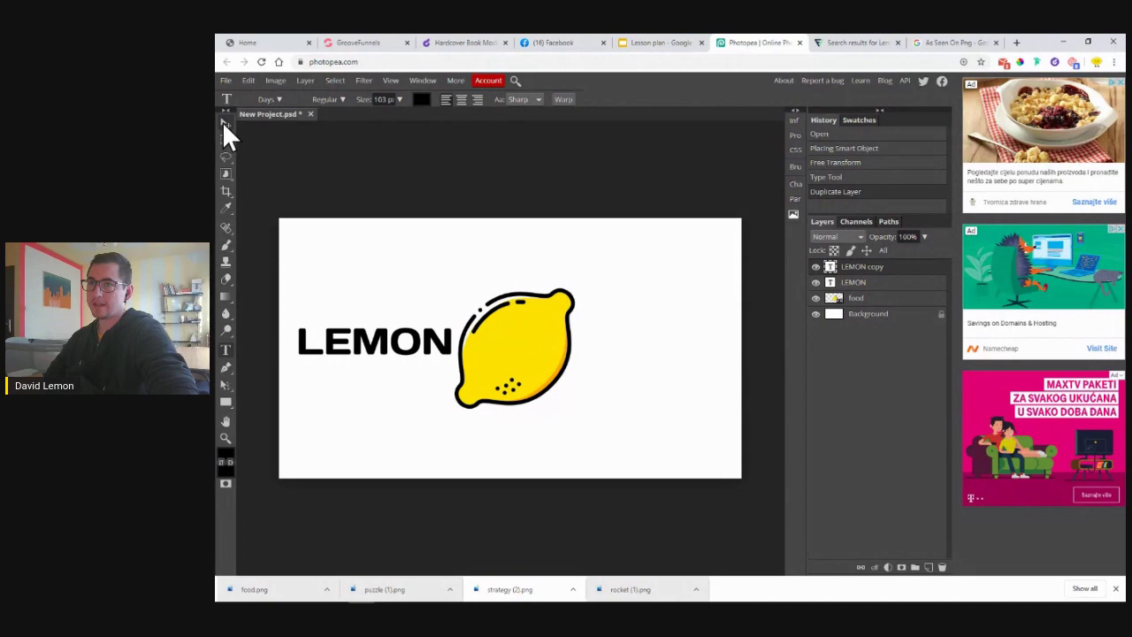
key("v")
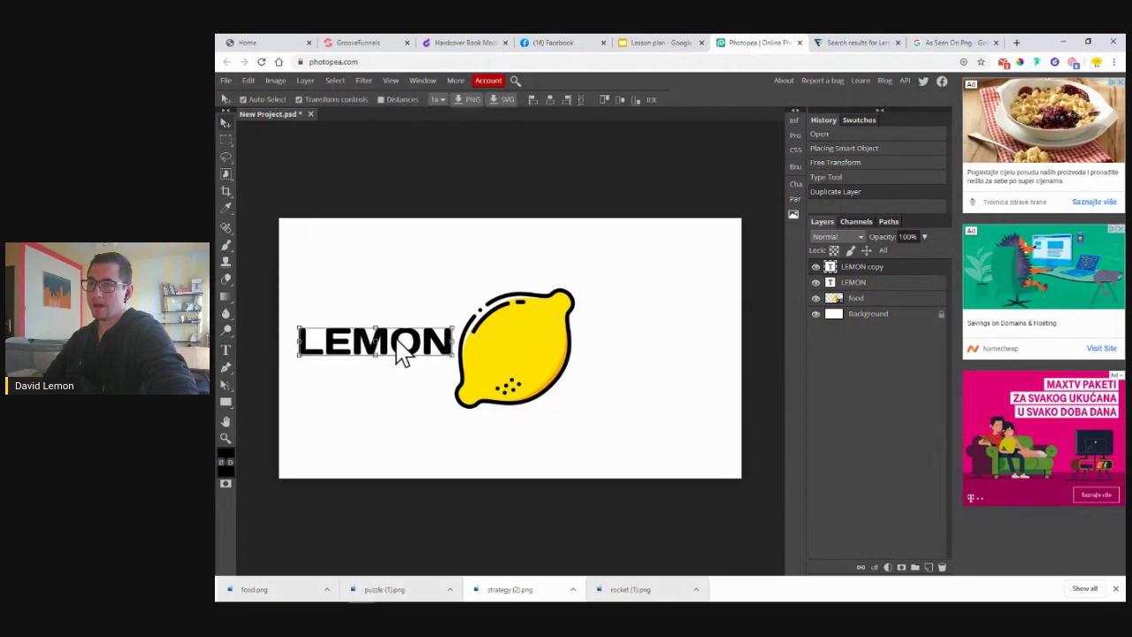
left_click_drag(399, 349, 678, 362)
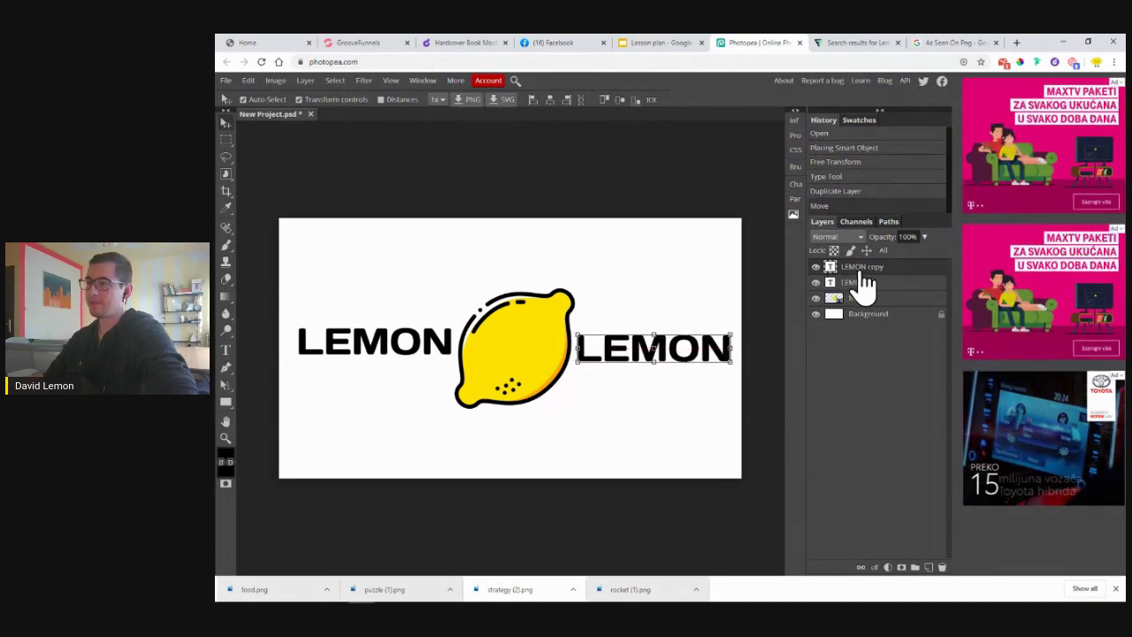
- Replace the text of the LEMON copy with "BUILT" and commit the edit
double_click(831, 267)
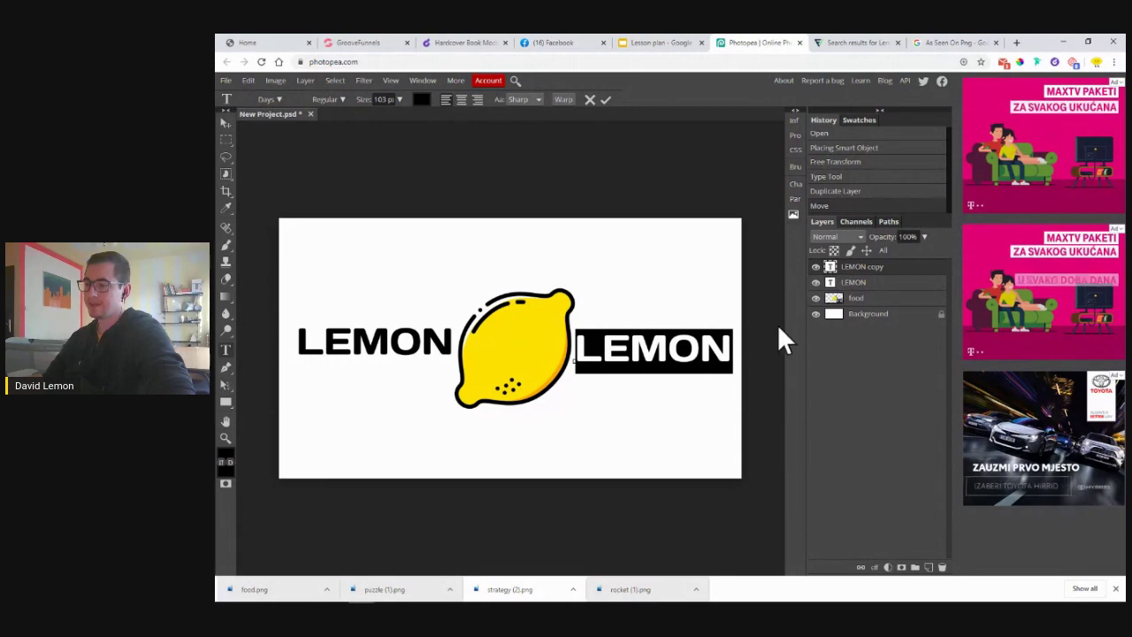
type("UILE")
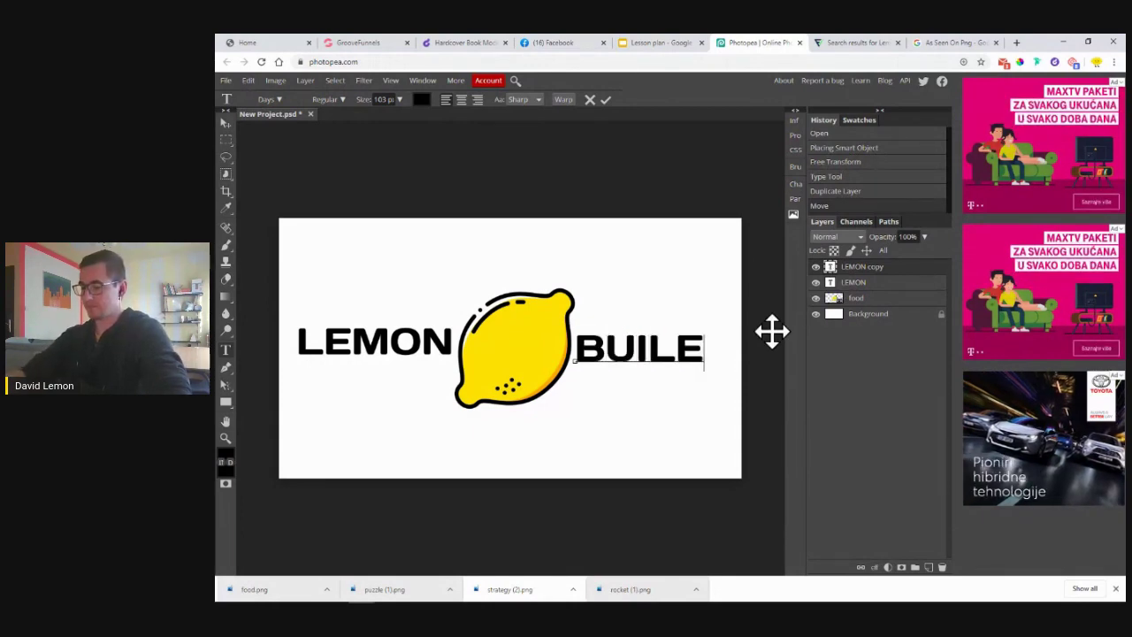
key("BackSpace")
type("T")
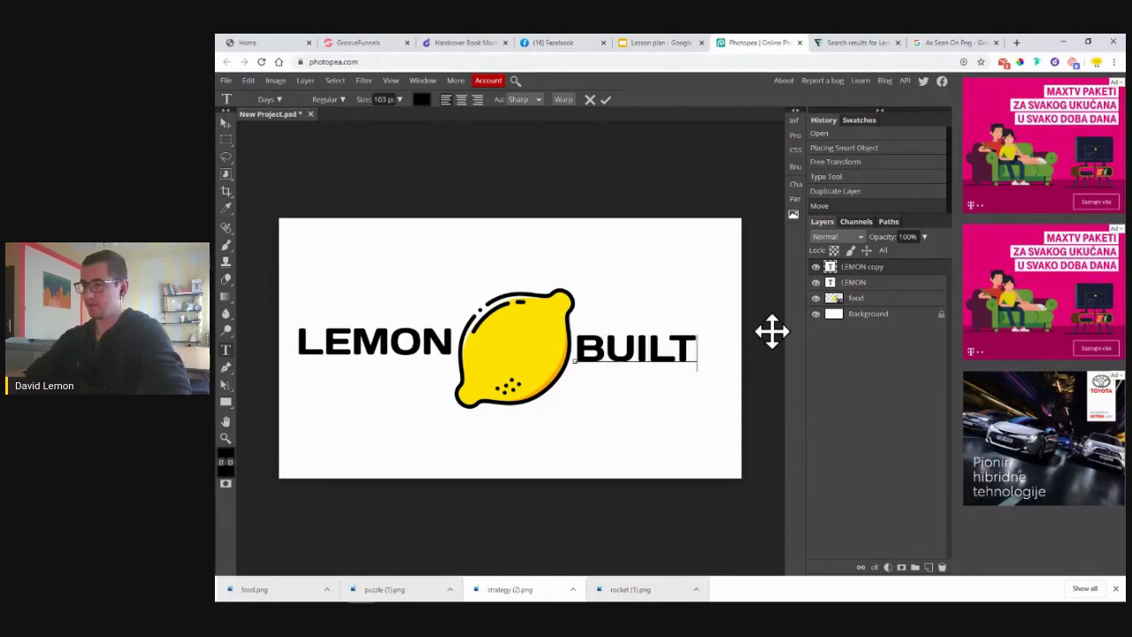
left_click(854, 283)
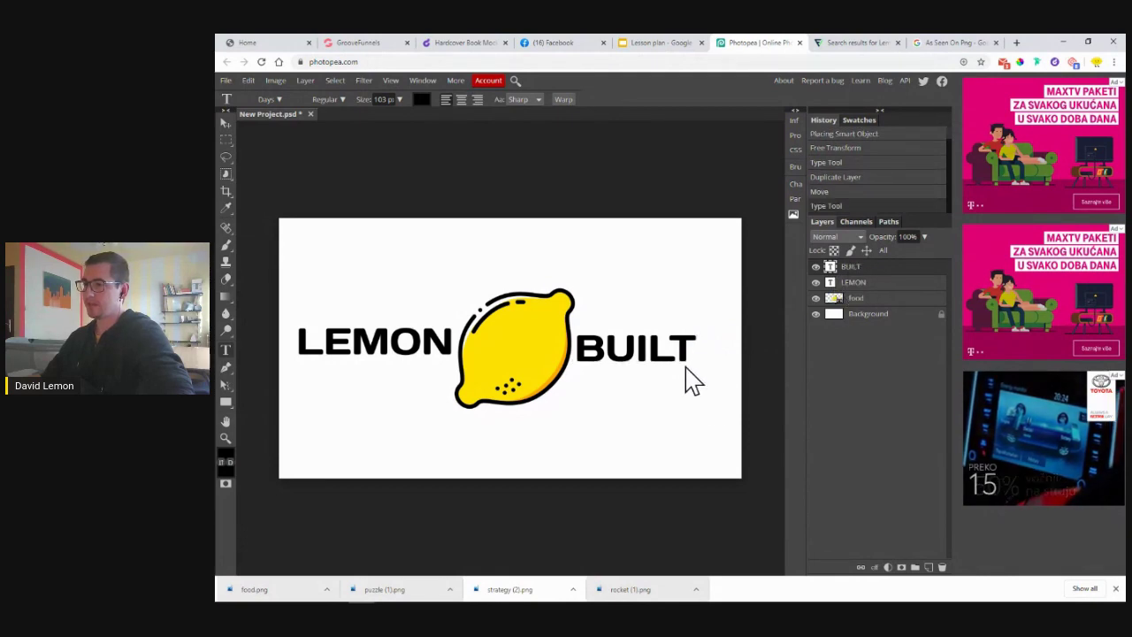
- Shift the BUILT text slightly right, away from the lemon, and align the LEMON text vertically with it
left_click(226, 125)
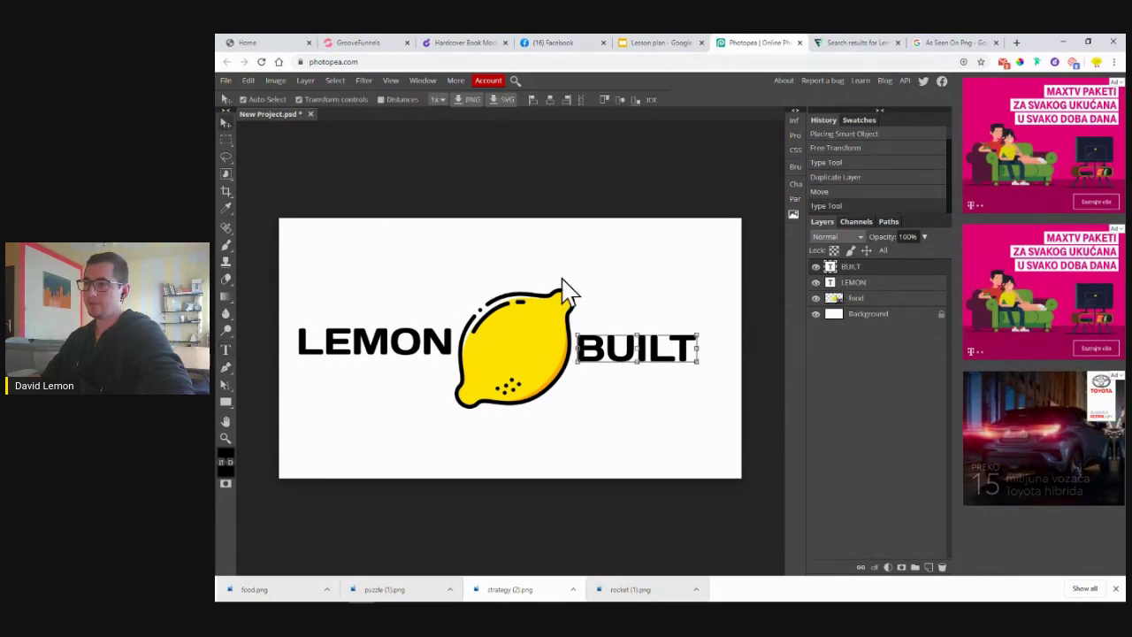
left_click_drag(663, 371, 677, 370)
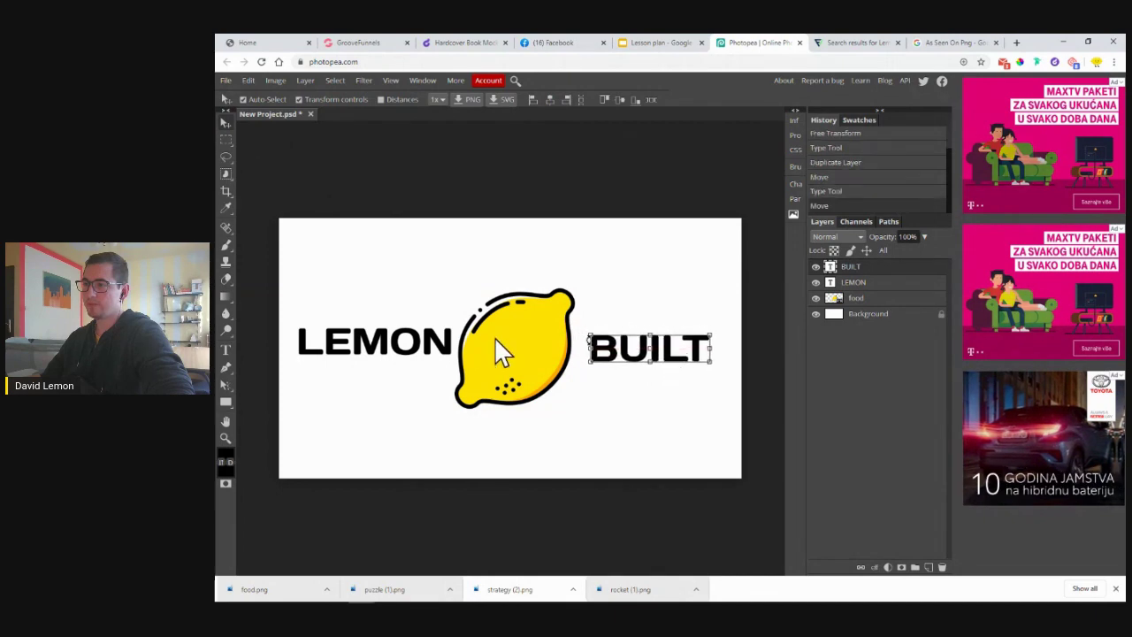
left_click_drag(407, 347, 405, 352)
- Scale the lemon down proportionally to about 46% and centre it in the gap between LEMON and BUILT
left_click(536, 364)
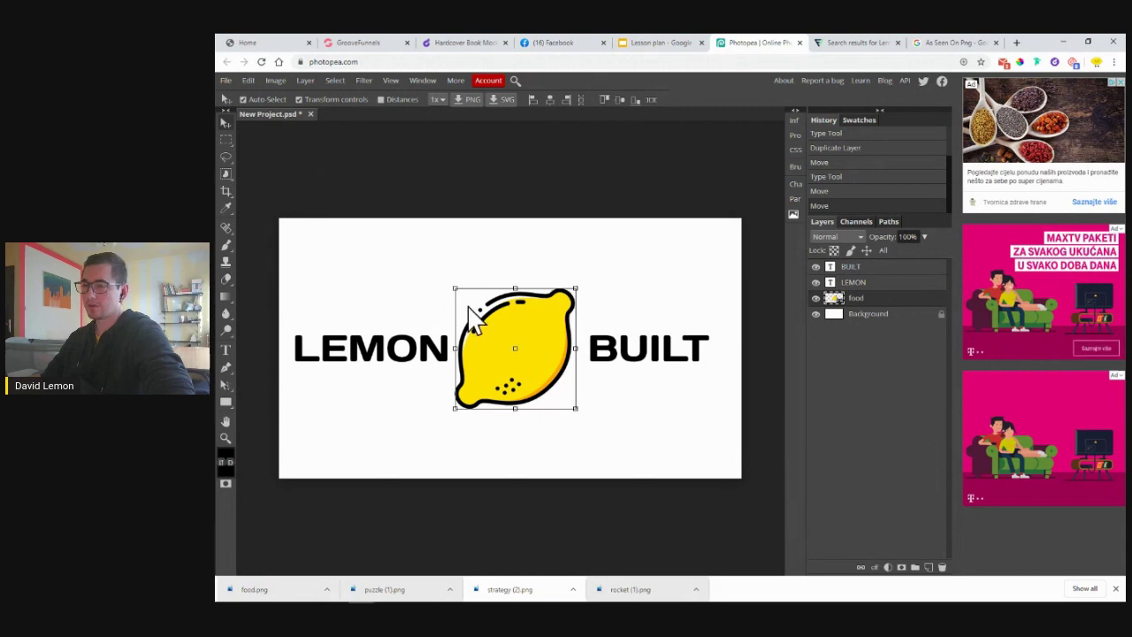
left_click_drag(455, 409, 492, 384)
mouse_move(561, 343)
left_mouse_down()
mouse_move(559, 364)
mouse_move(550, 361)
left_mouse_up()
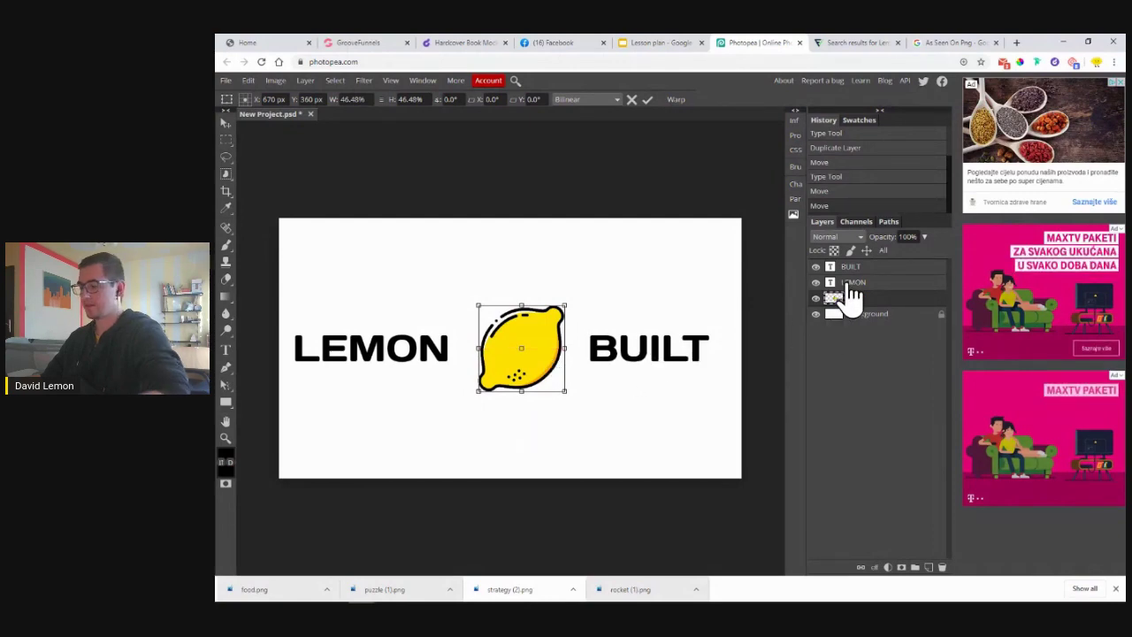
key("Return")
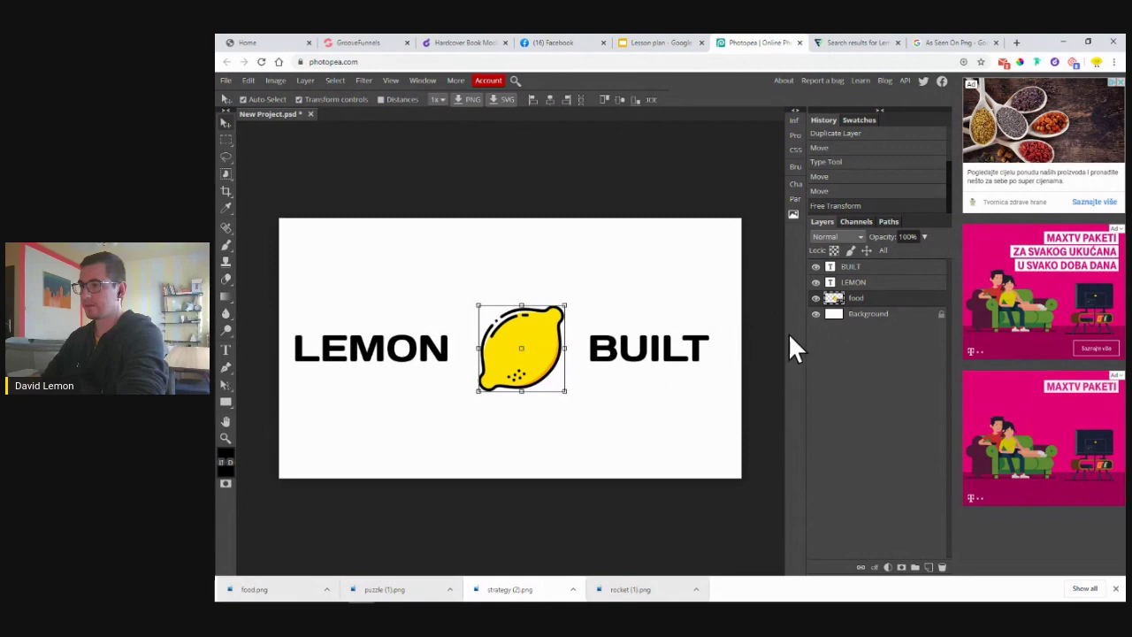
- Move BUILT and LEMON closer to the lemon with similar gaps on both sides, and deselect the layers
left_click(682, 362)
left_click_drag(675, 369, 666, 352)
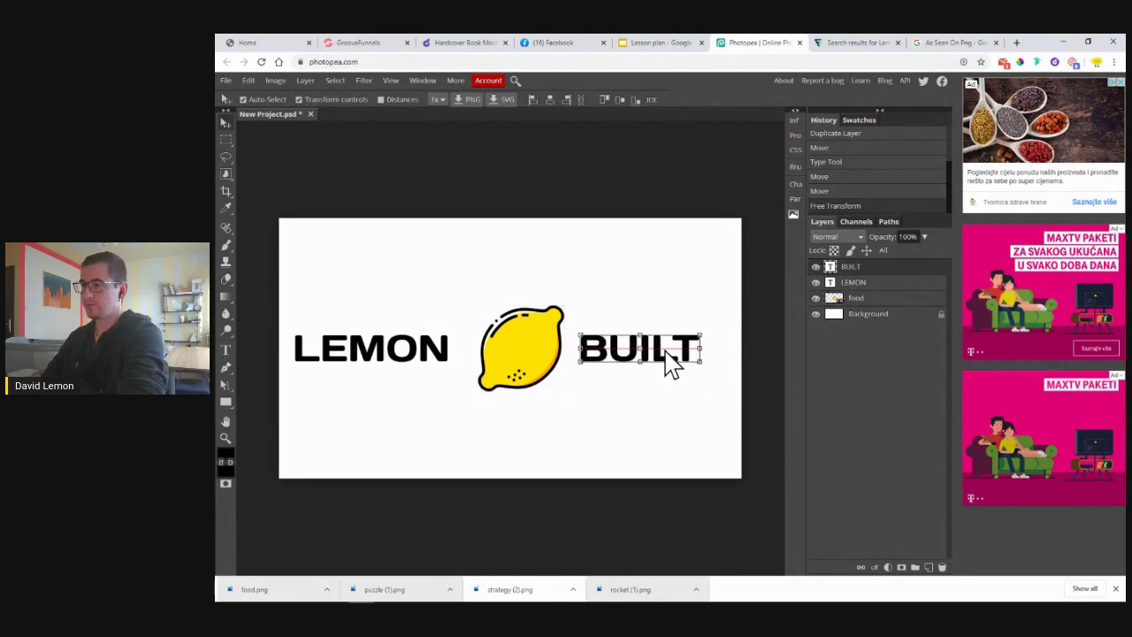
left_click_drag(407, 357, 419, 362)
left_click(569, 453)
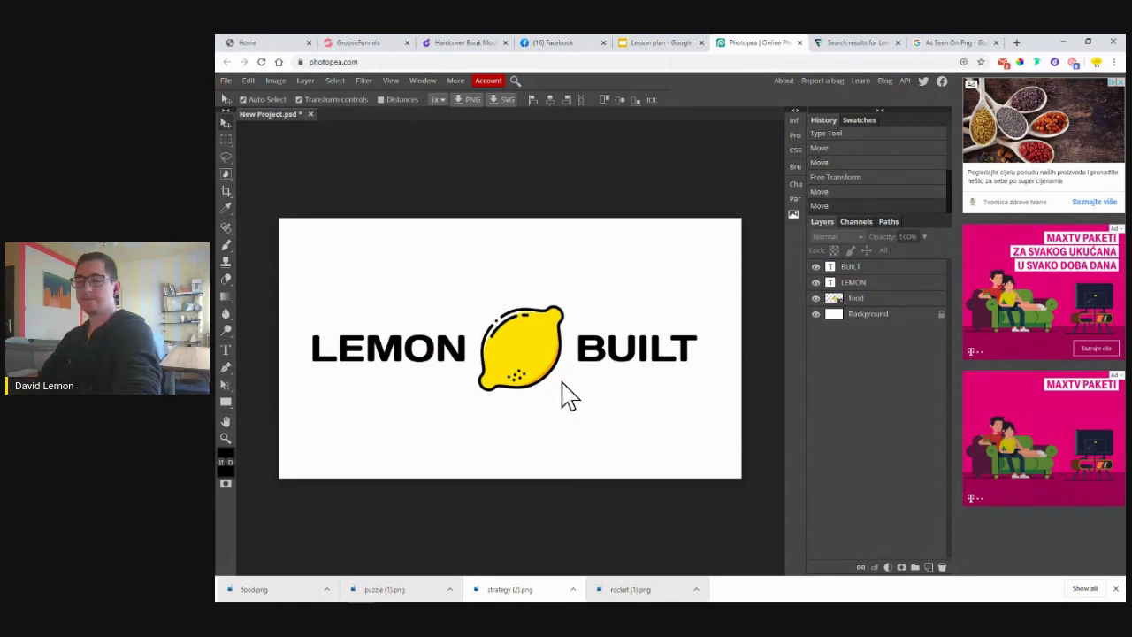
- Check the logo on the finished landing page in the Home tab, and recolour the LEMON text white (ffffff) in Photopea
left_click(247, 42)
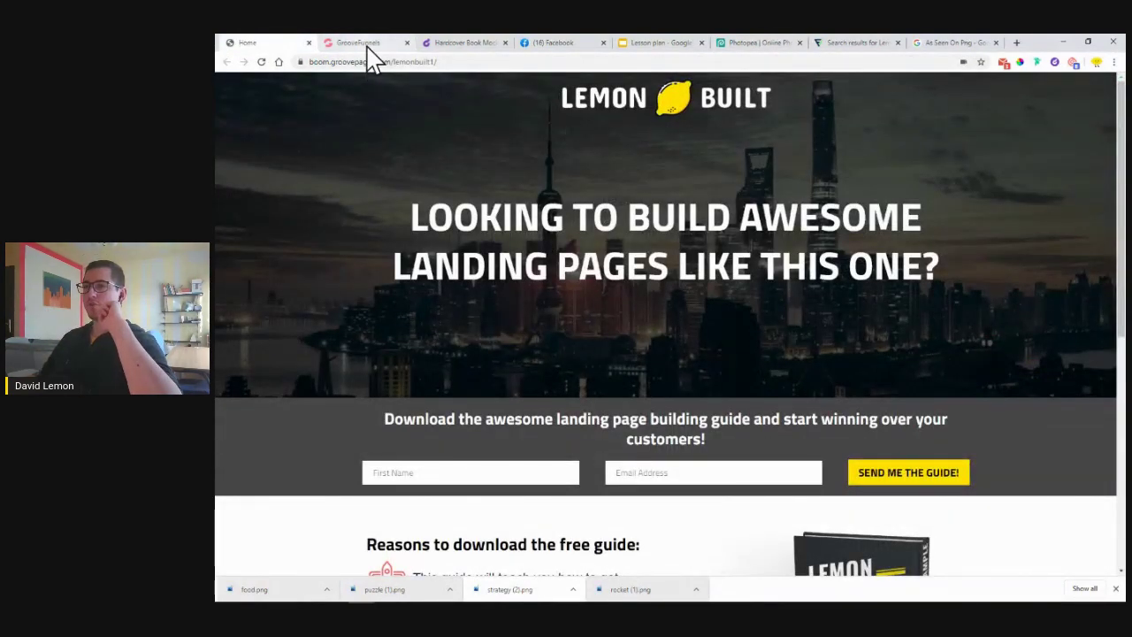
left_click(762, 43)
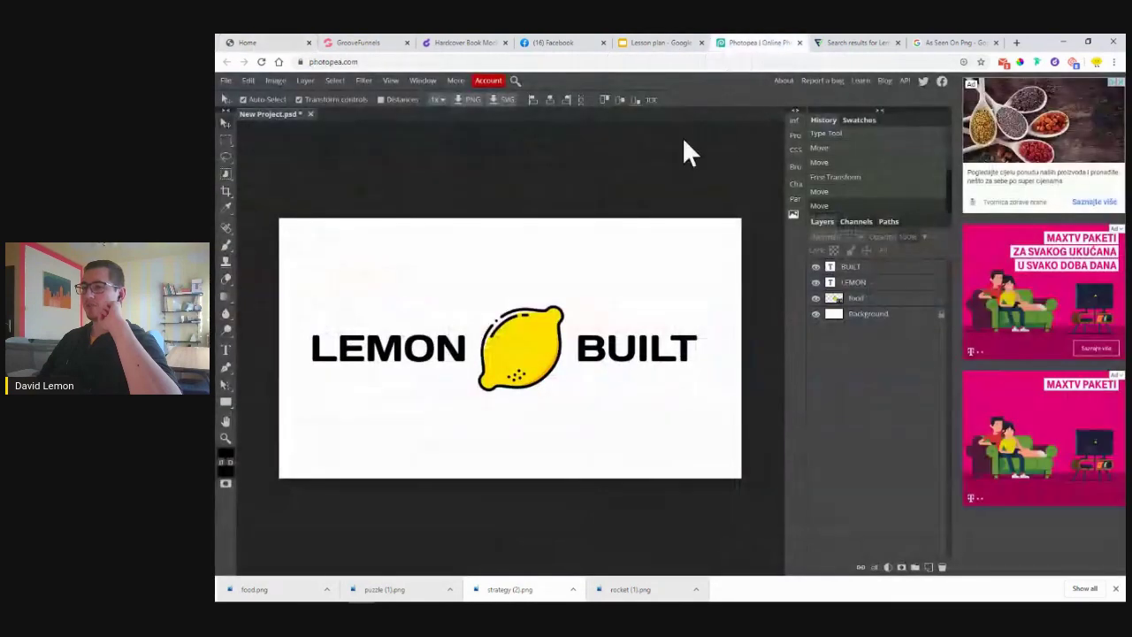
left_click(410, 365)
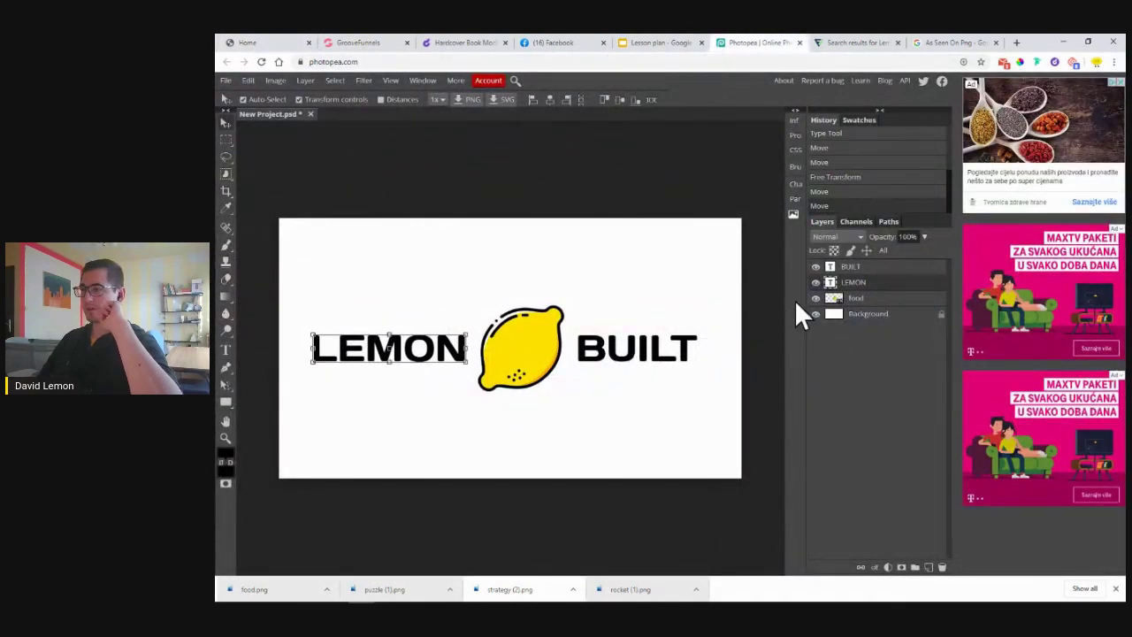
double_click(832, 283)
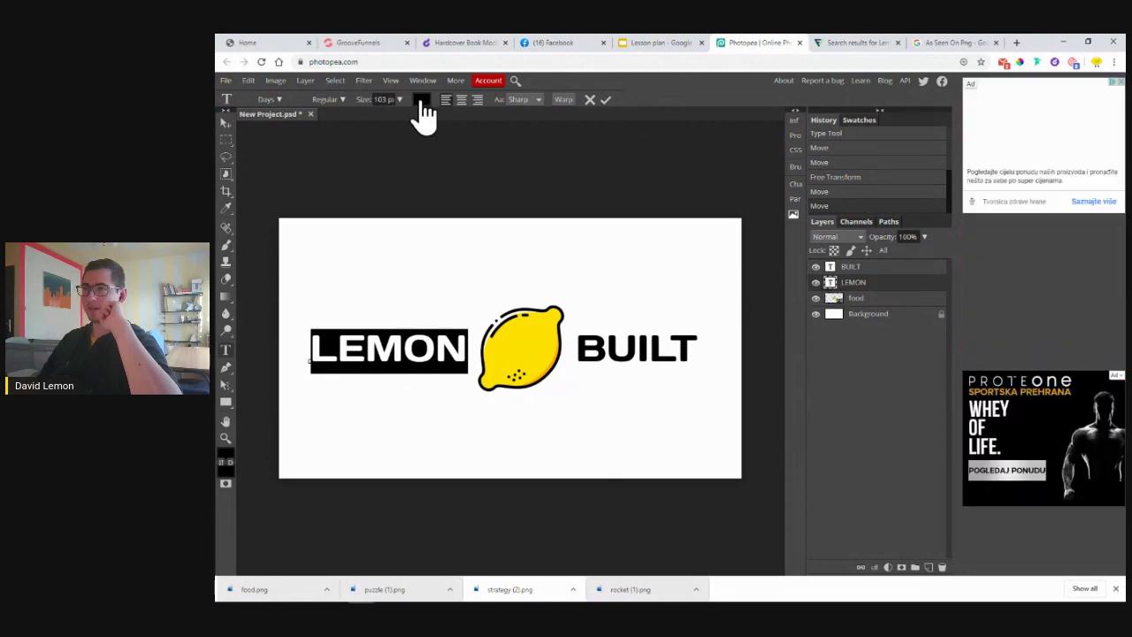
left_click(421, 100)
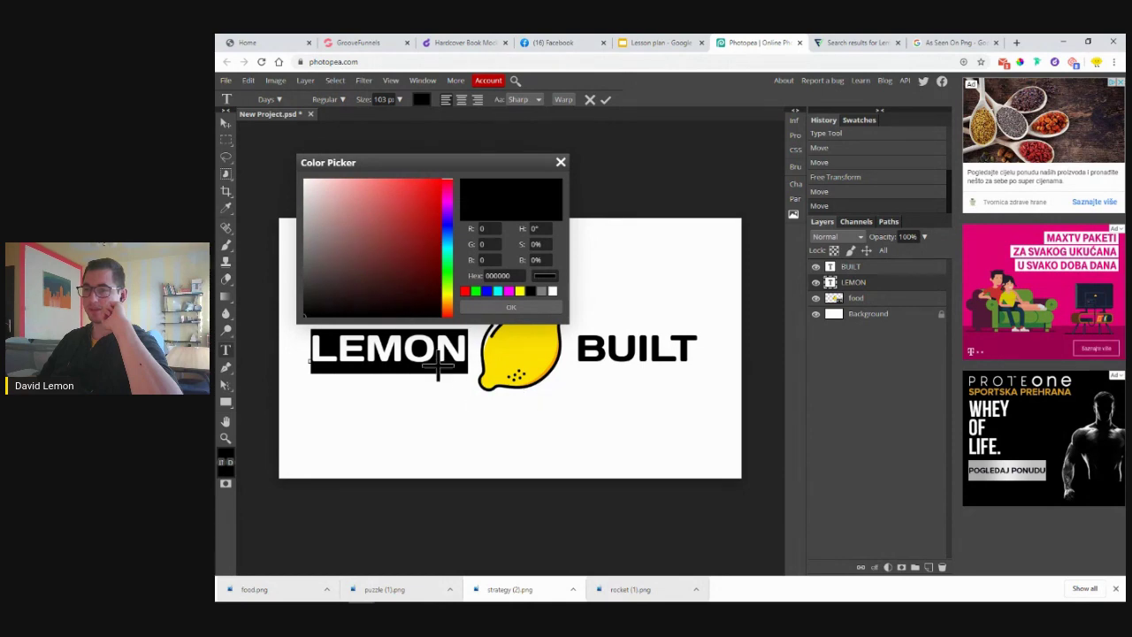
left_click_drag(314, 197, 298, 173)
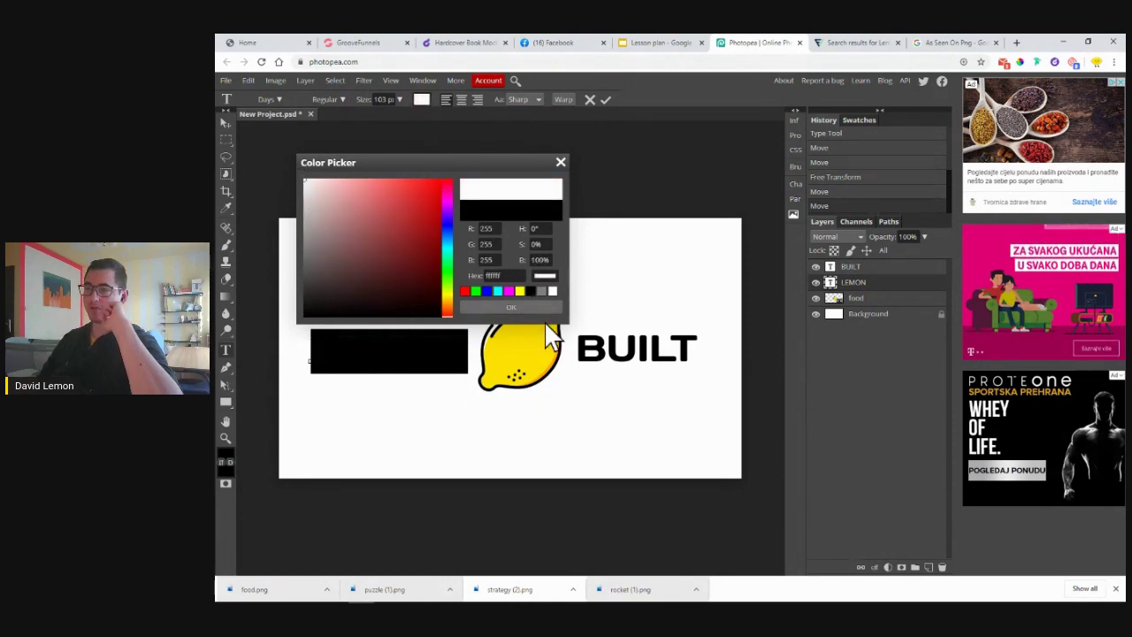
left_click(519, 310)
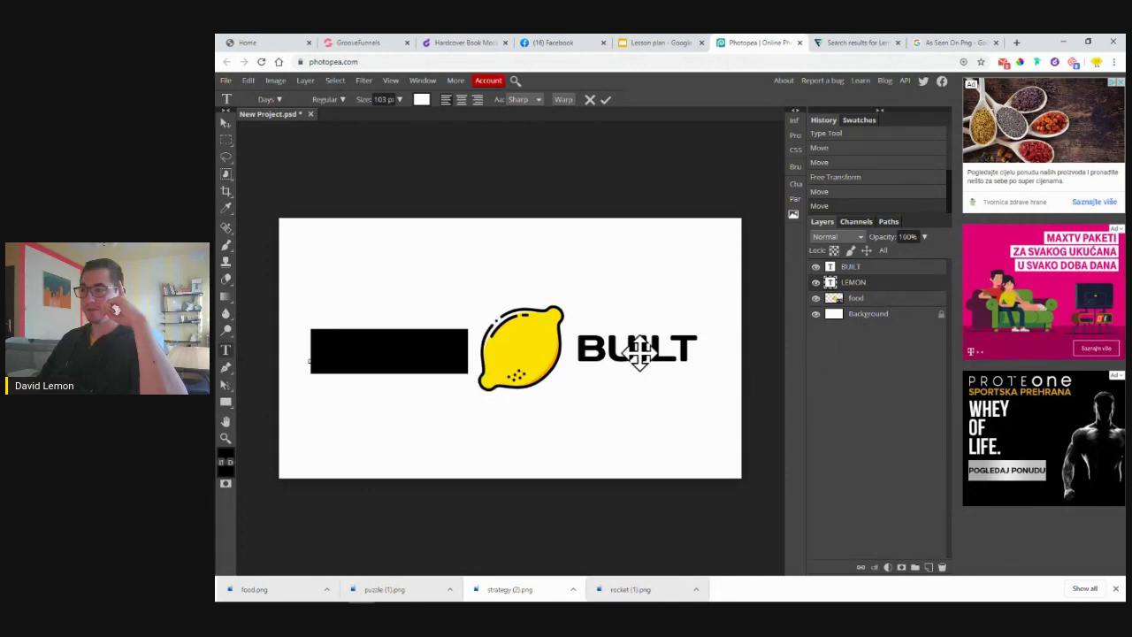
left_click(837, 269)
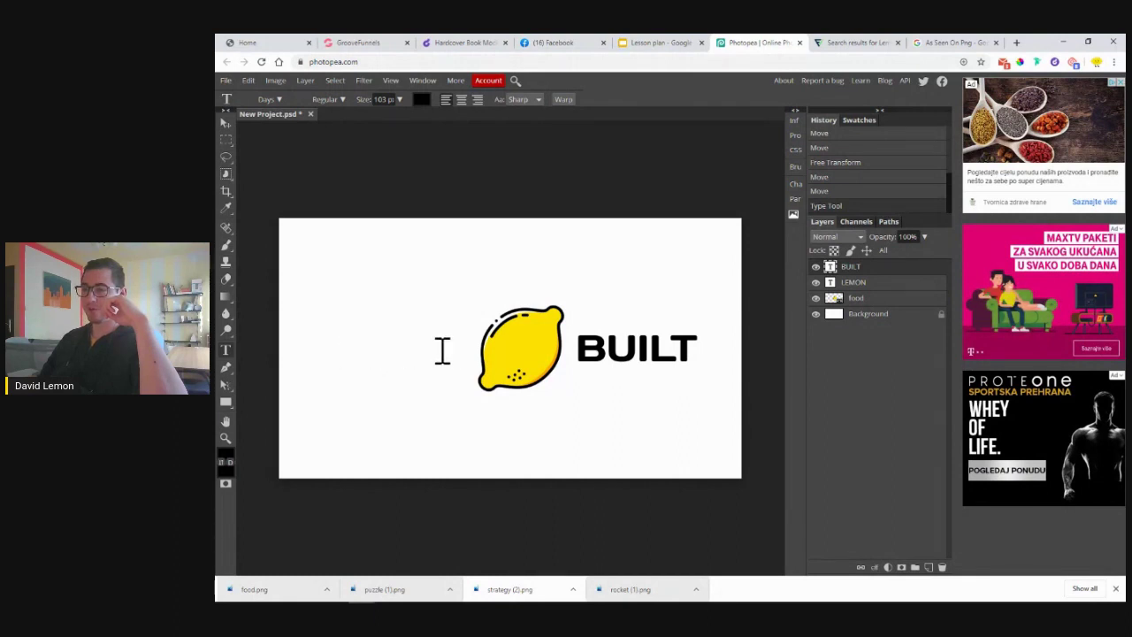
- Recolour the BUILT text white (ffffff)
double_click(831, 267)
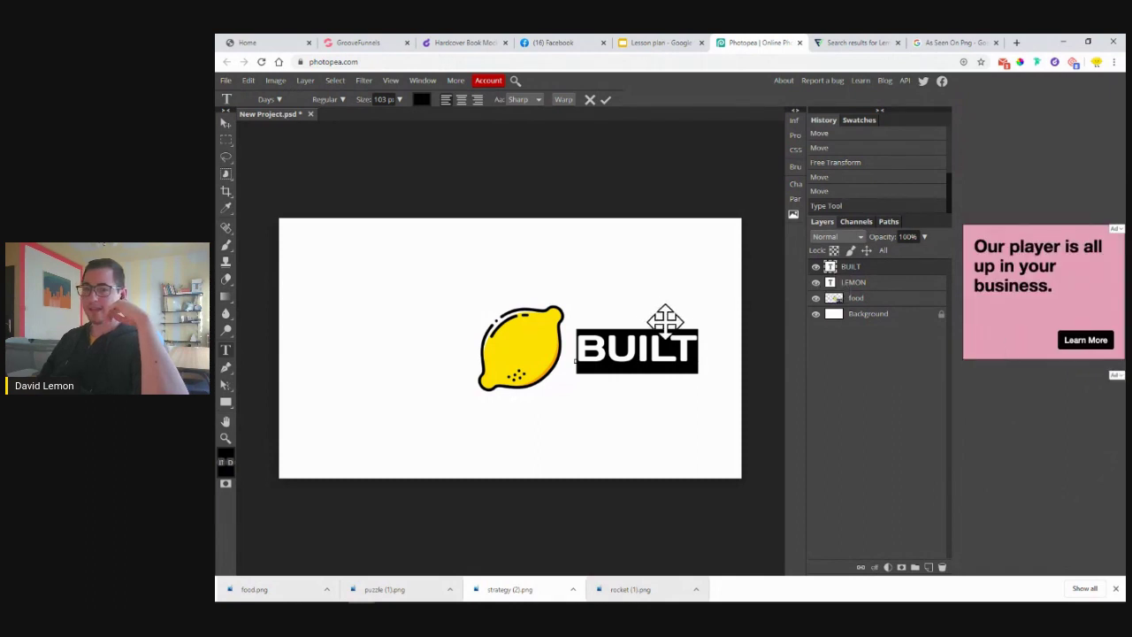
left_click(421, 99)
left_click_drag(387, 189, 301, 190)
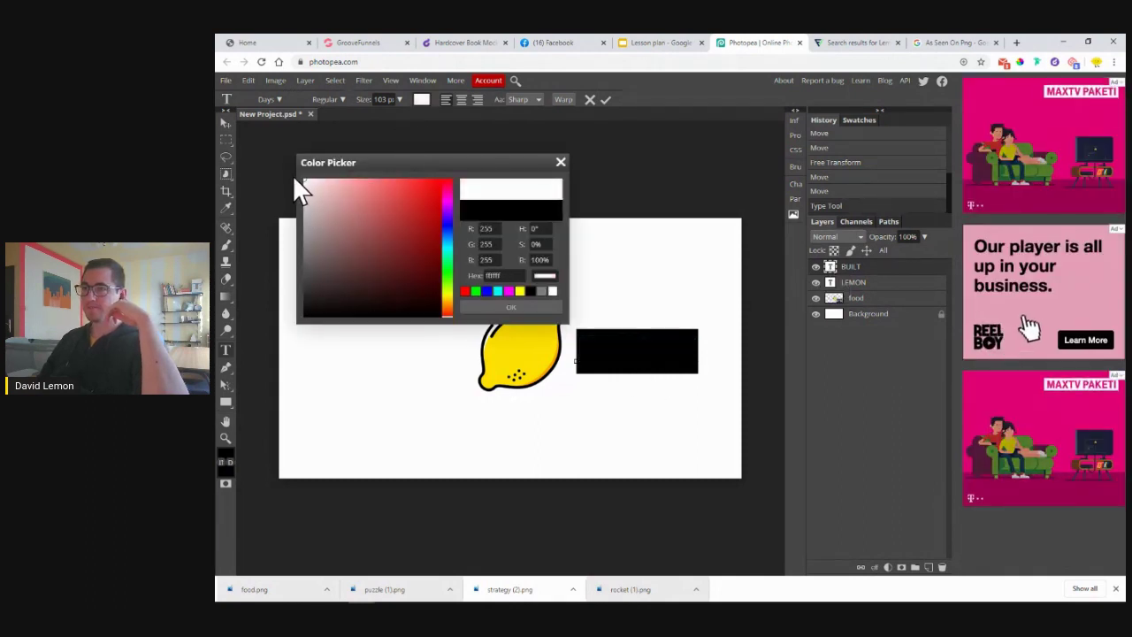
left_click(504, 308)
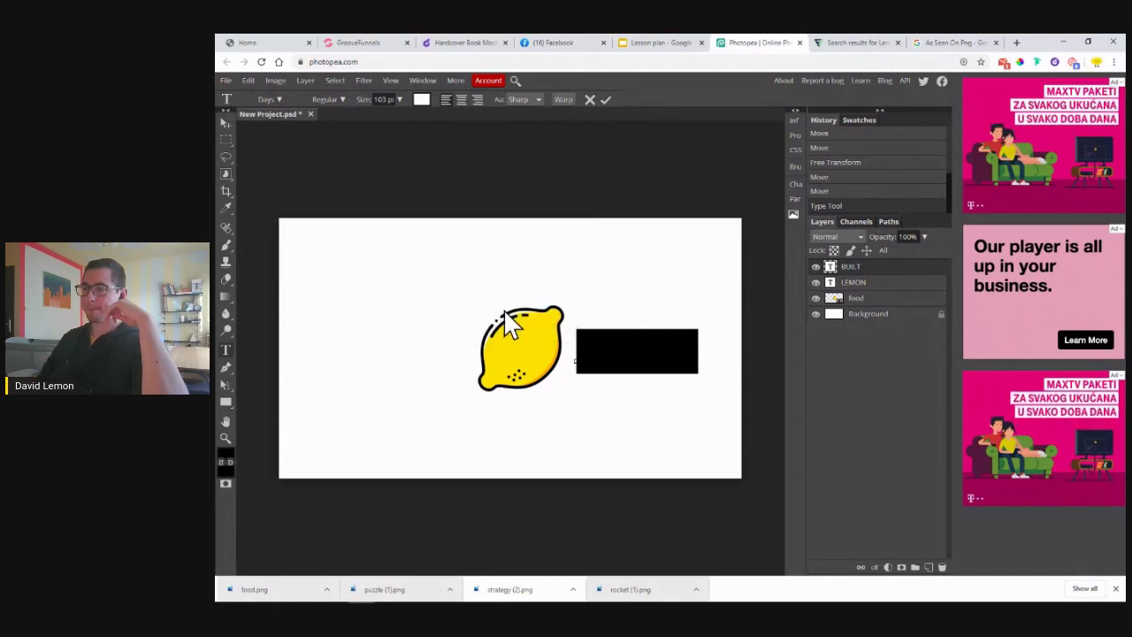
- Commit the BUILT text, unlock the white Background layer and delete it to leave the logo on transparency
left_click(850, 290)
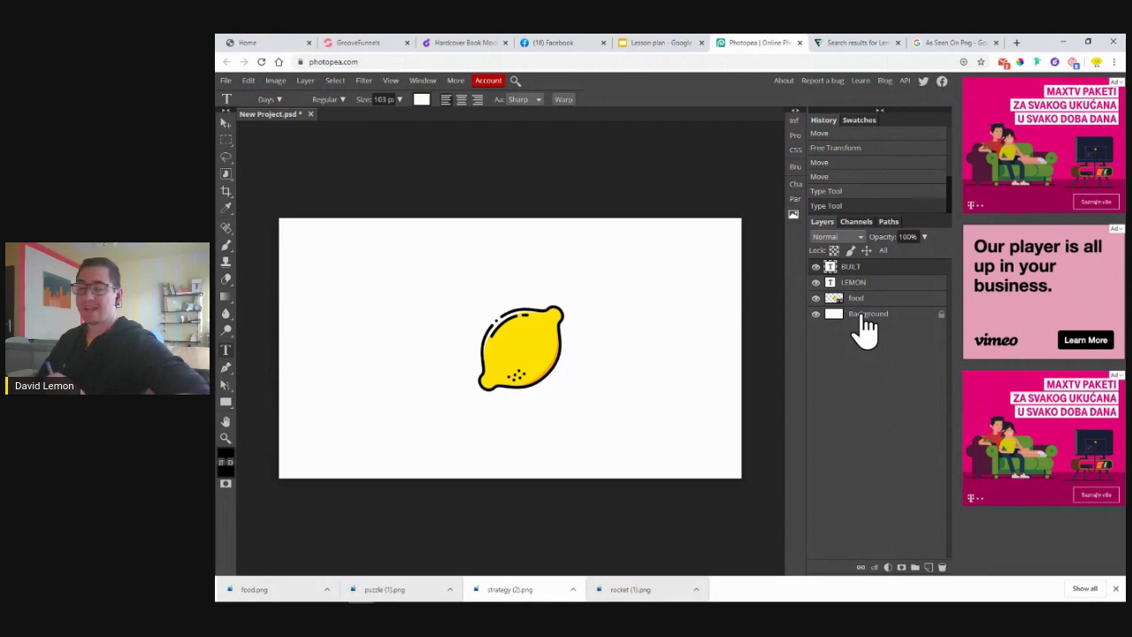
left_click(864, 321)
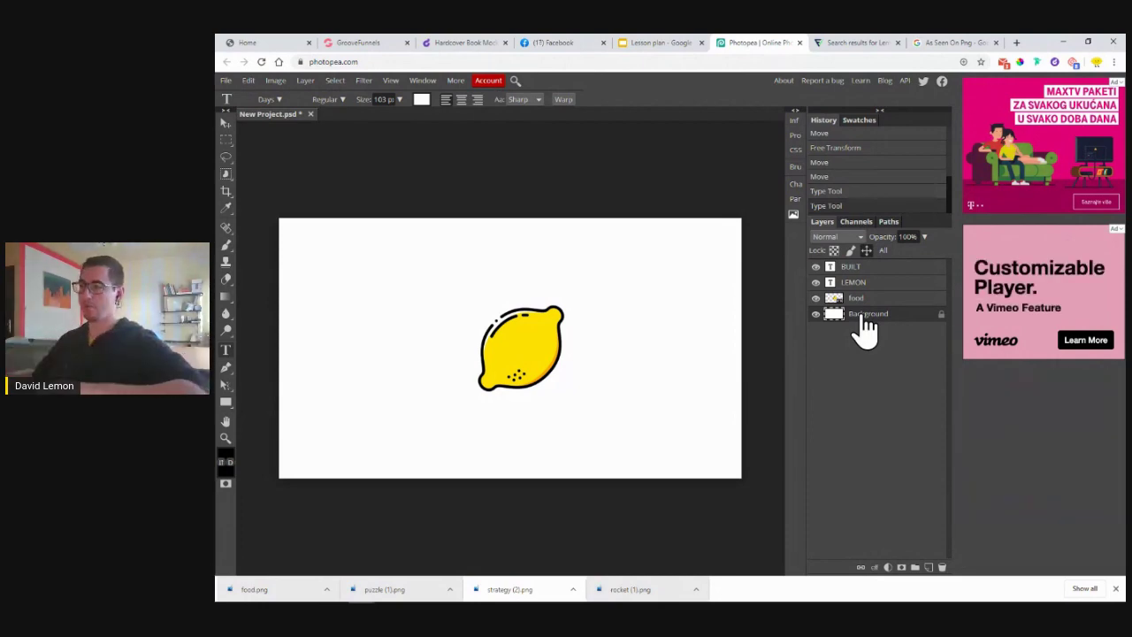
left_click(942, 315)
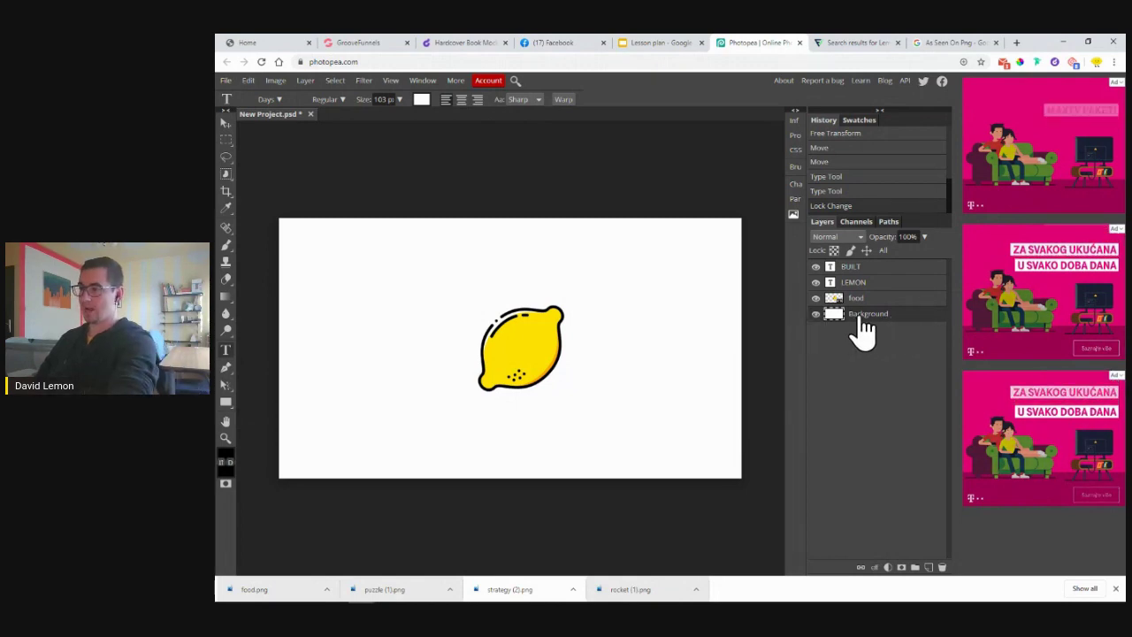
key("Delete")
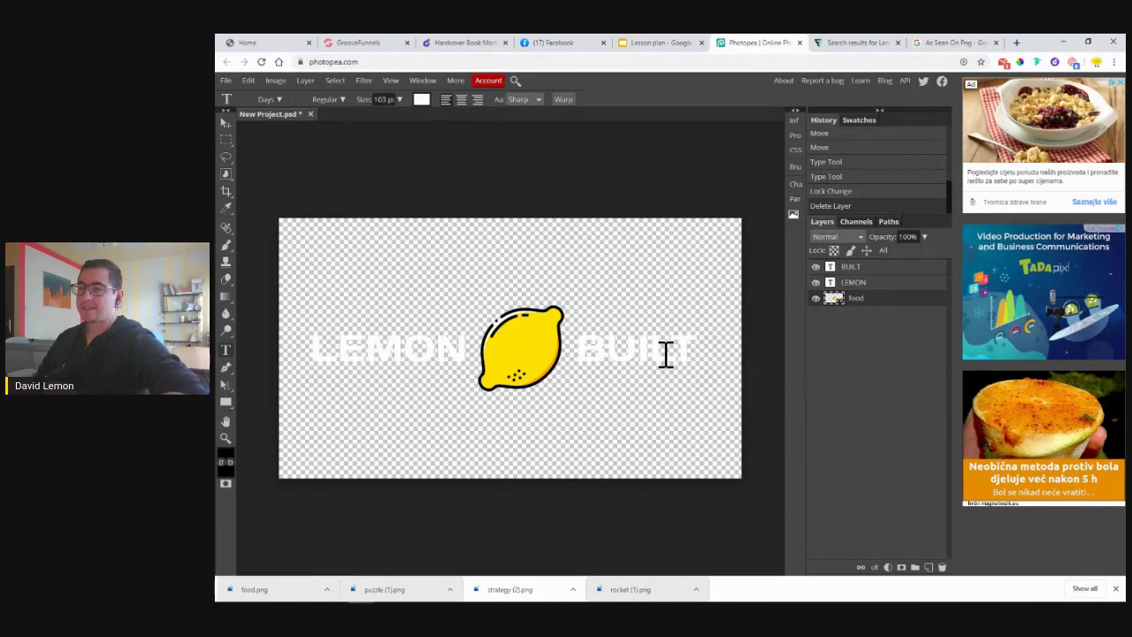
- Crop the canvas to a wide rectangle closely surrounding the LEMON BUILT logo
left_click(225, 191)
left_click_drag(296, 283, 708, 405)
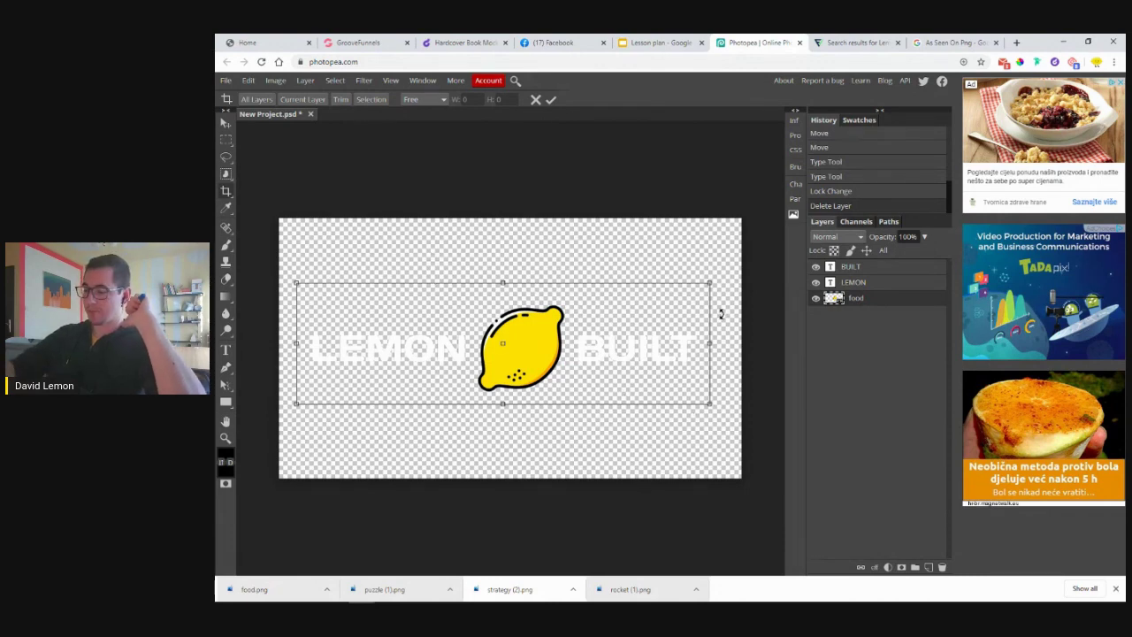
key("Return")
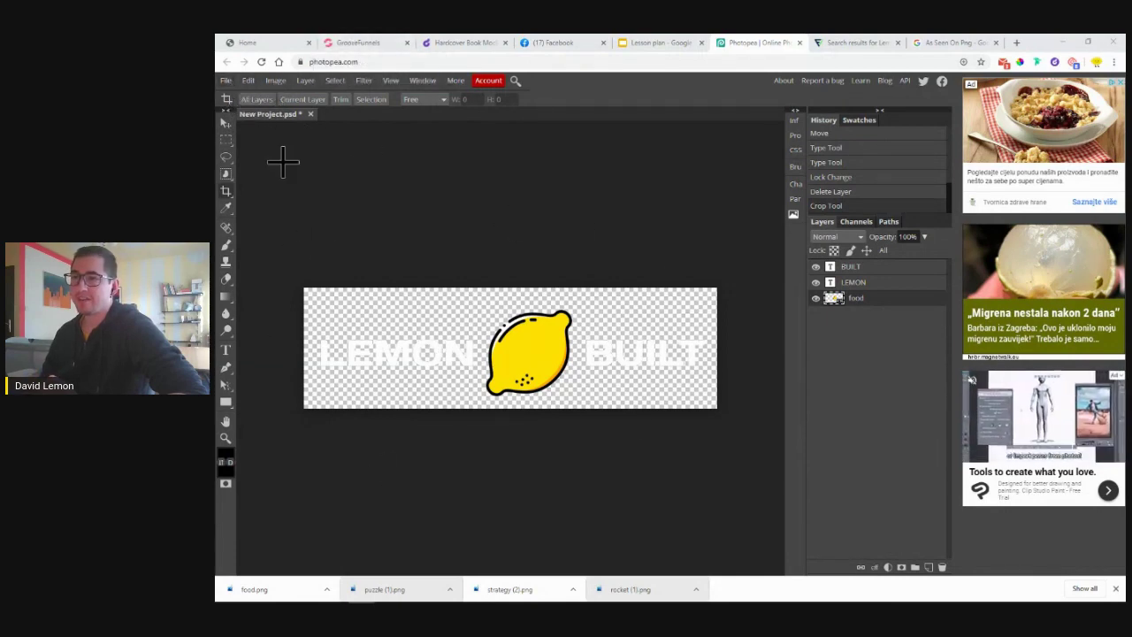
- Examine the PNG export settings, compare the preview with the JPG format, and return to the PNG export option without saving
left_click(227, 80)
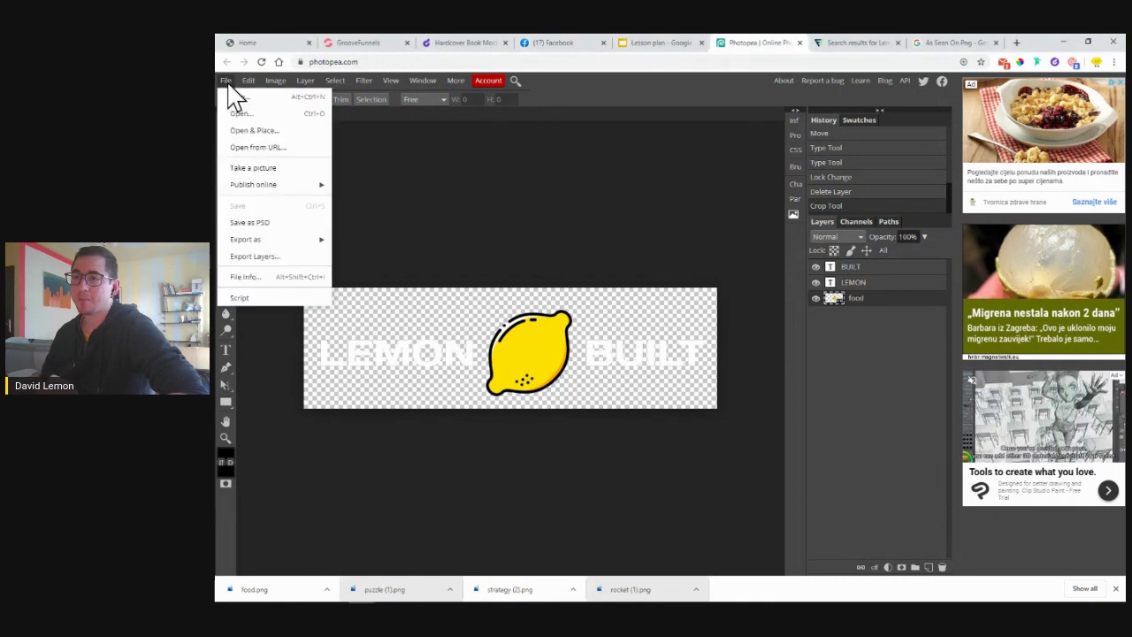
mouse_move(248, 239)
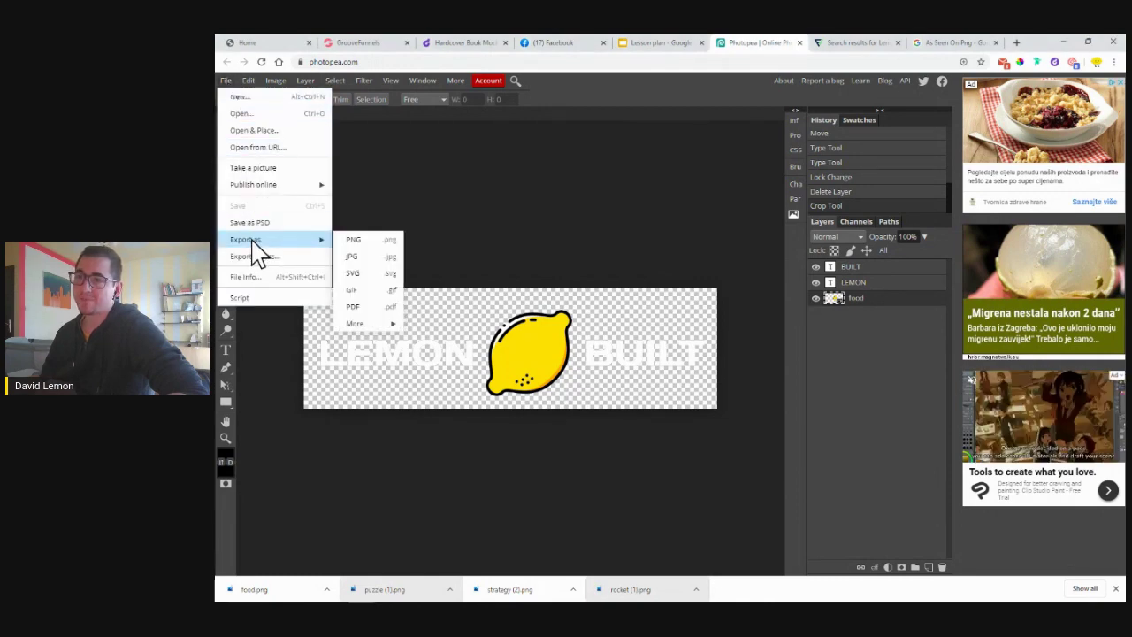
left_click(359, 244)
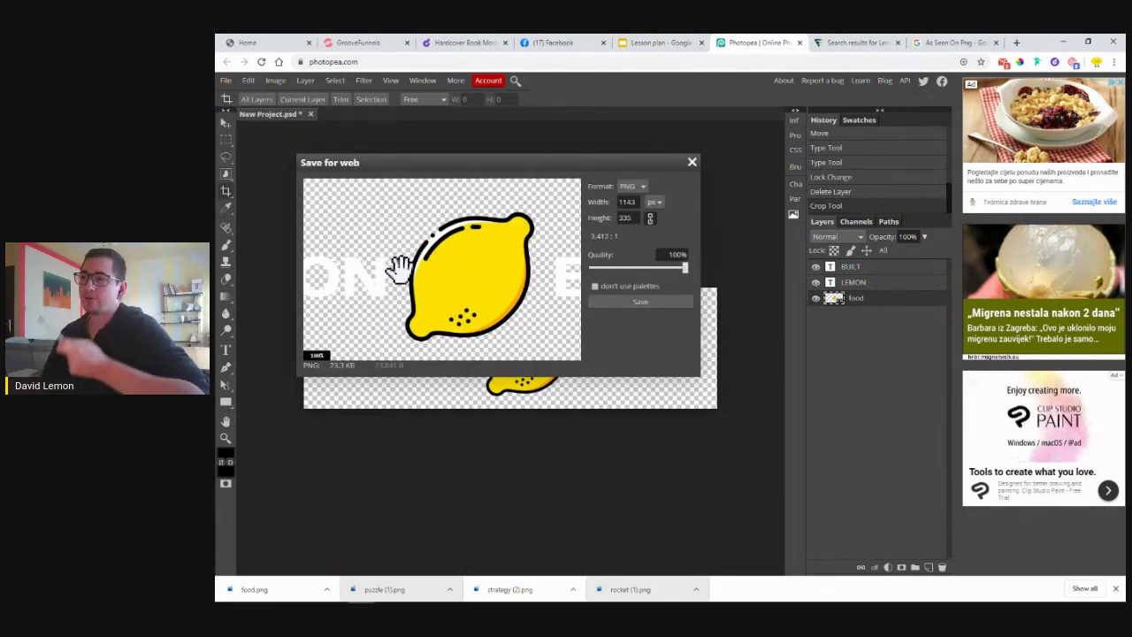
left_click(643, 186)
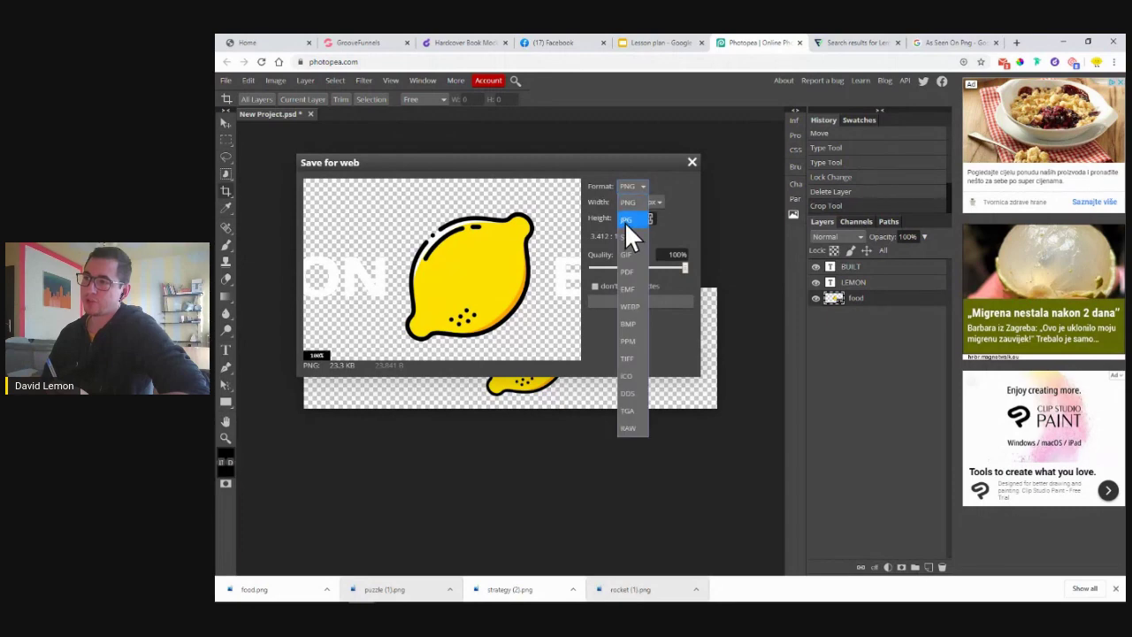
left_click(626, 220)
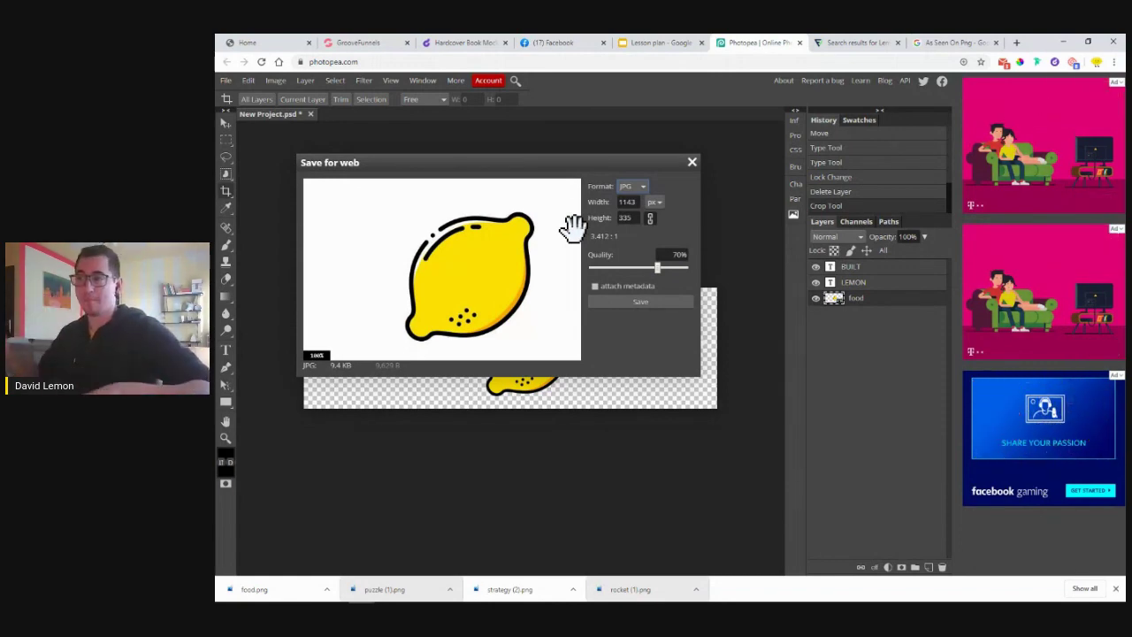
left_click(633, 186)
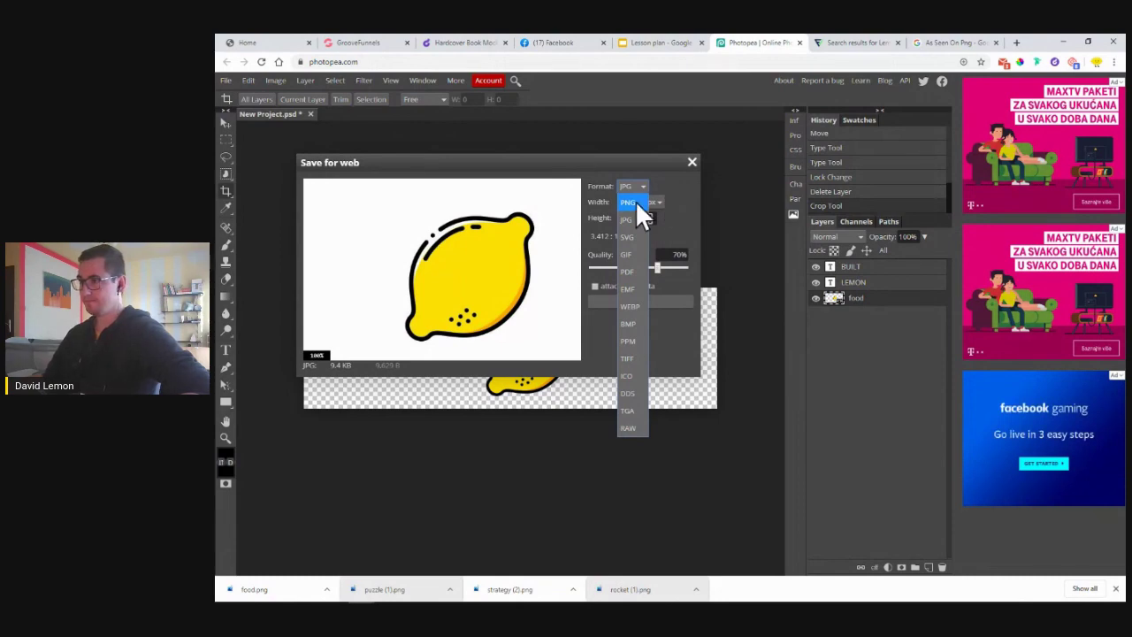
left_click(667, 203)
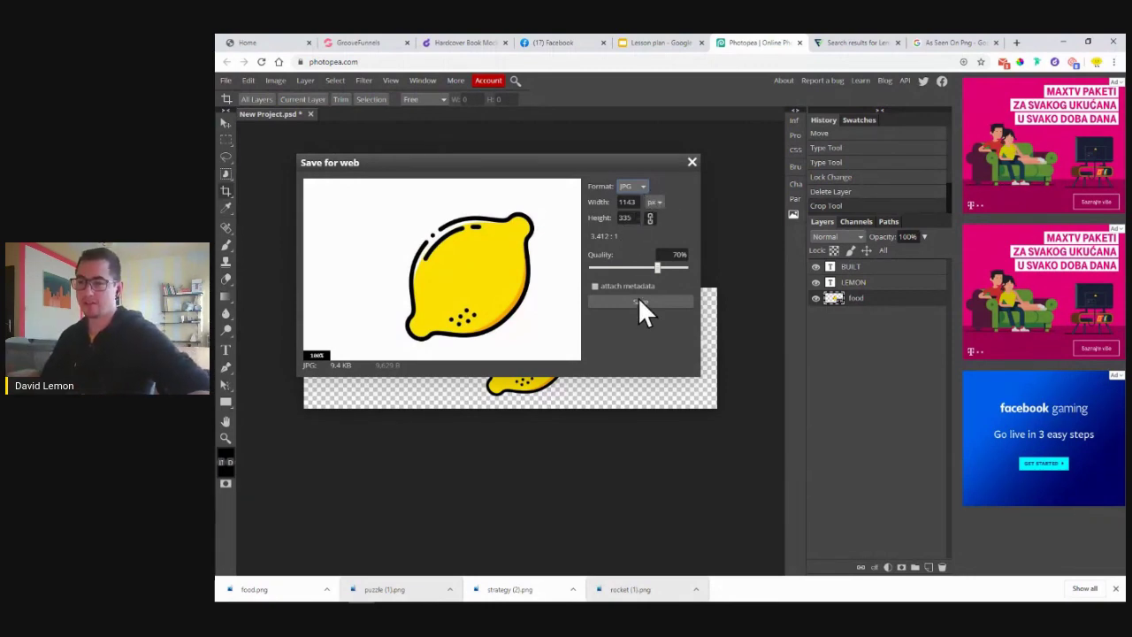
key("Return")
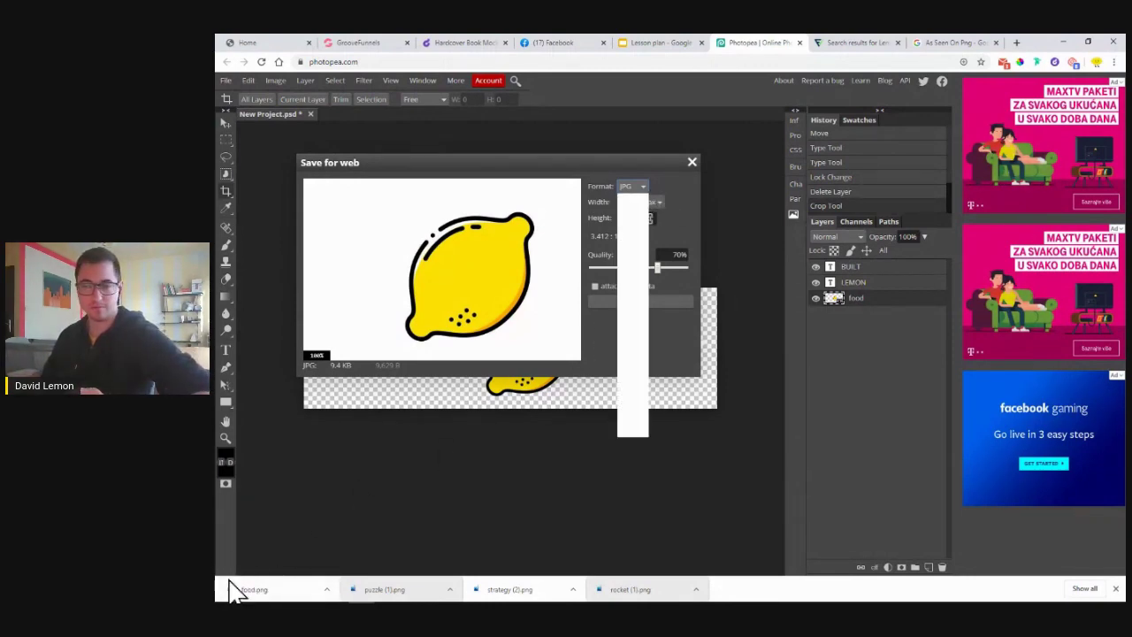
left_click(226, 80)
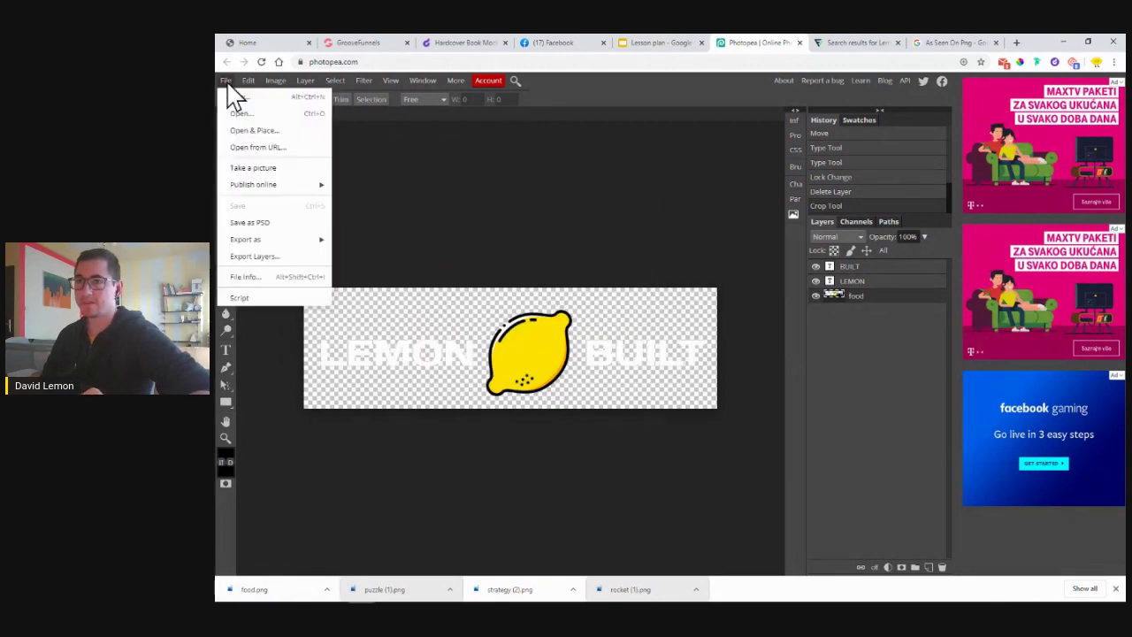
mouse_move(273, 240)
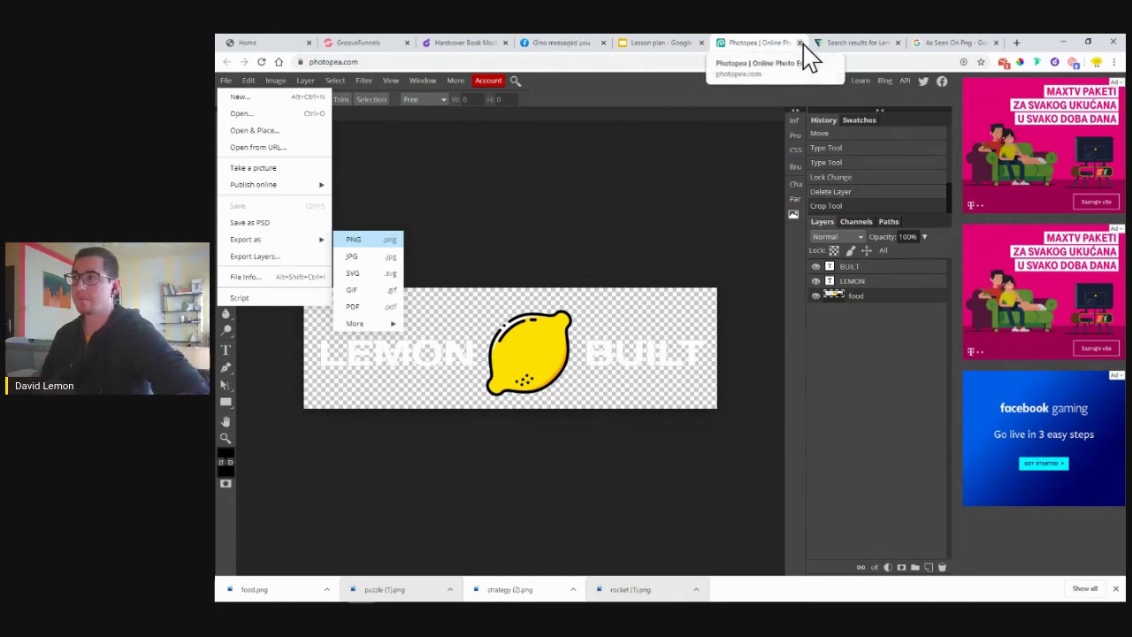
- Switch to GrooveFunnels, select the image placeholder above the header text, dismiss the downloads bar, and open its image library
left_click(374, 43)
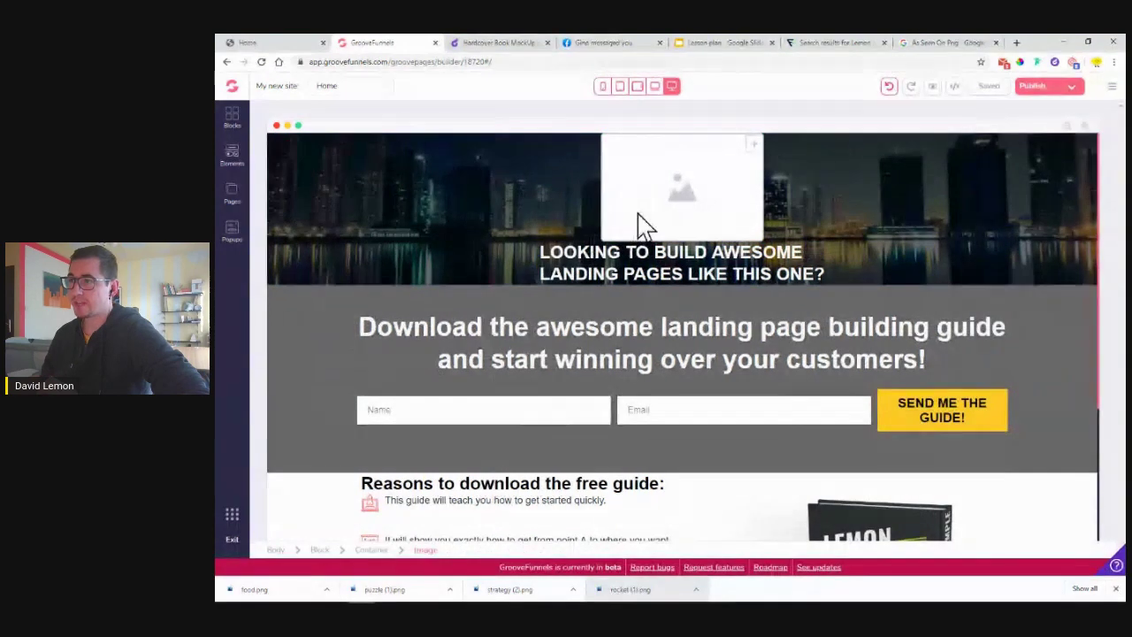
left_click(643, 219)
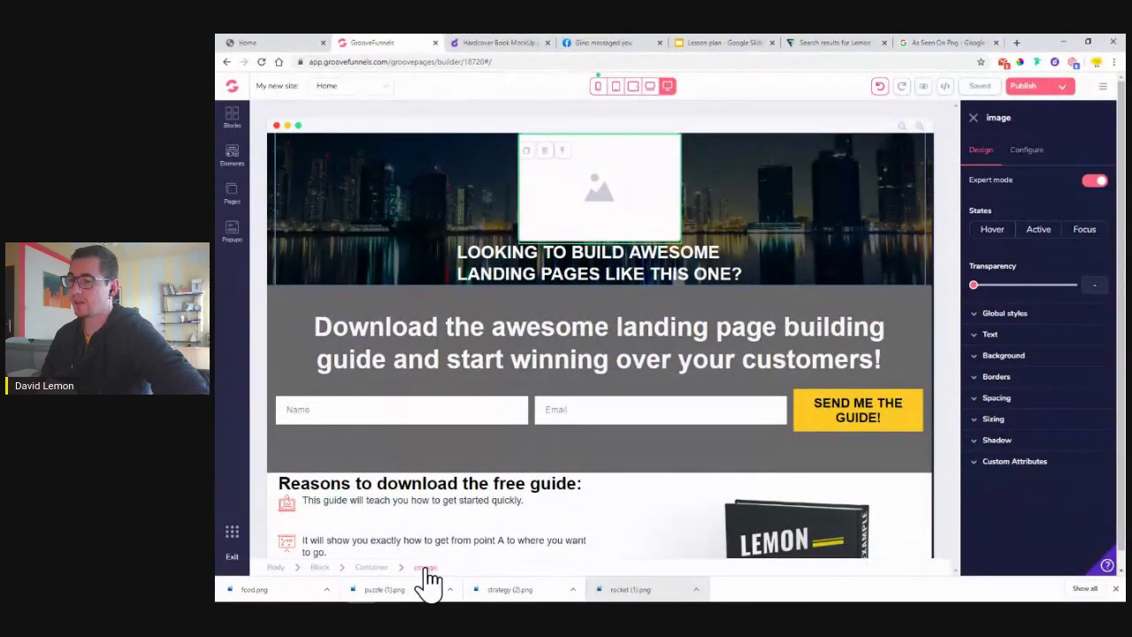
left_click(1115, 589)
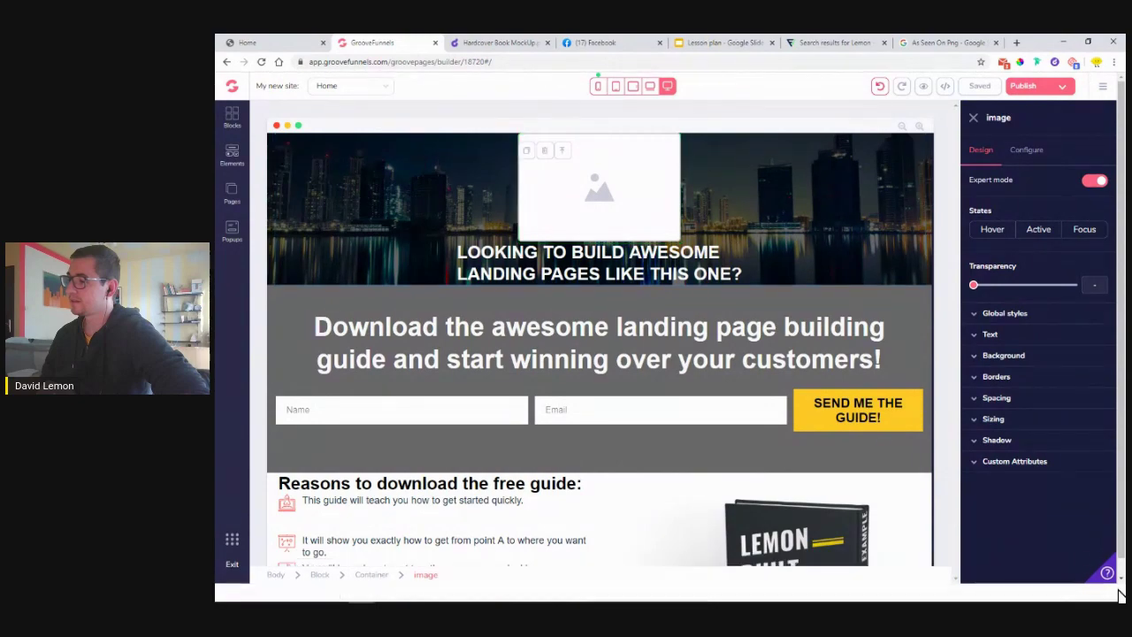
left_click(1031, 157)
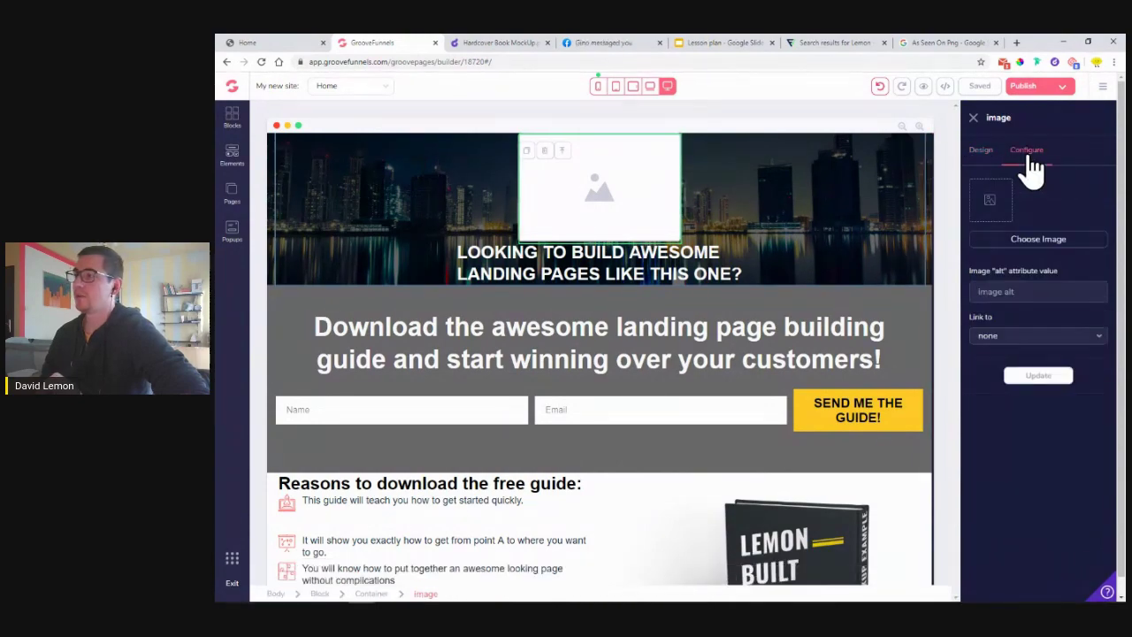
left_click(1031, 245)
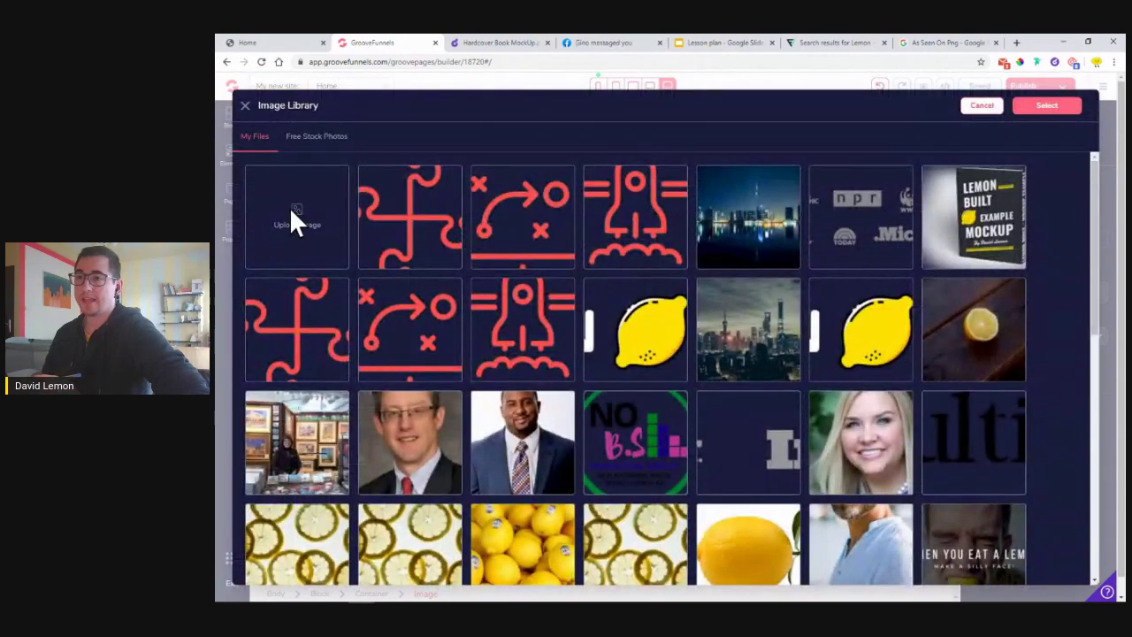
- Apply the uploaded 1272 x 294 Lemon Built.png logo to the header image and save the page
left_click(622, 341)
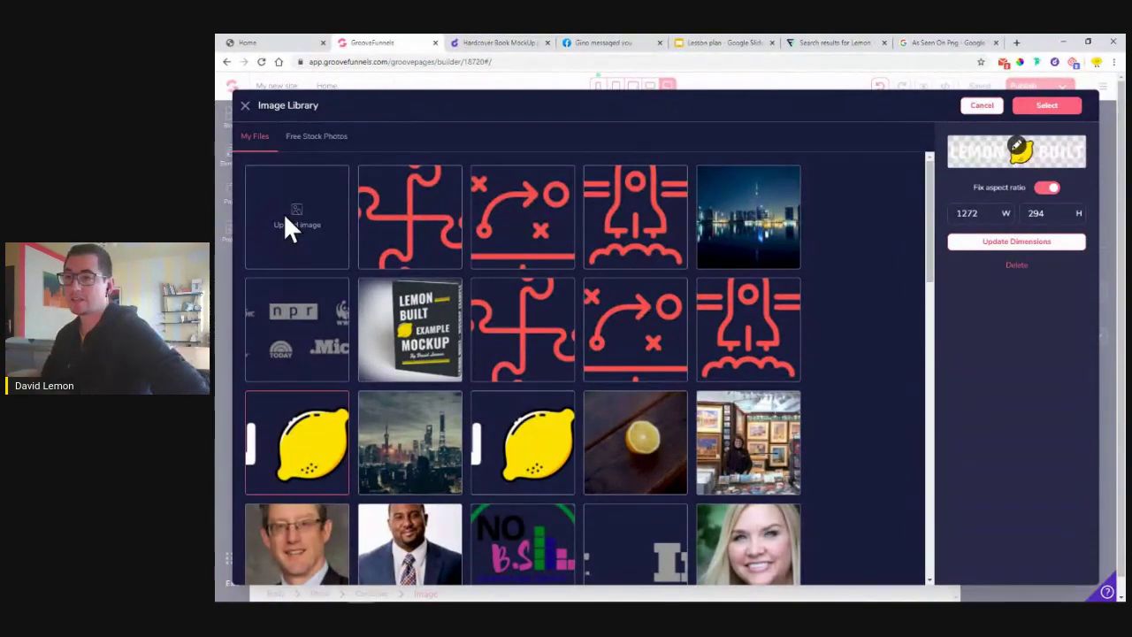
left_click(1056, 110)
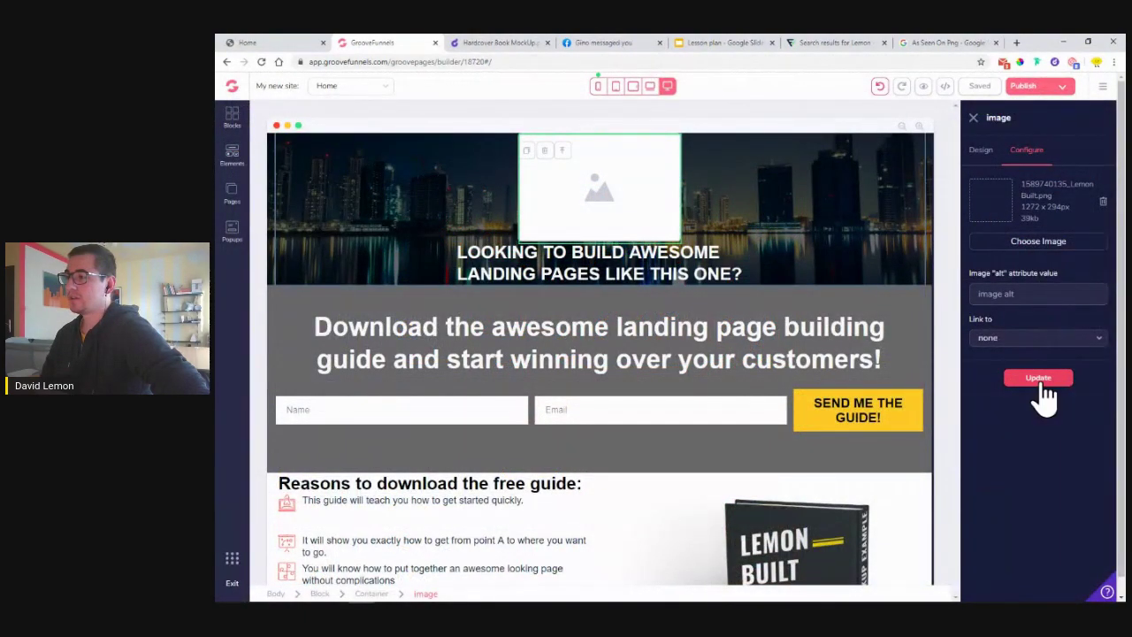
left_click(1043, 387)
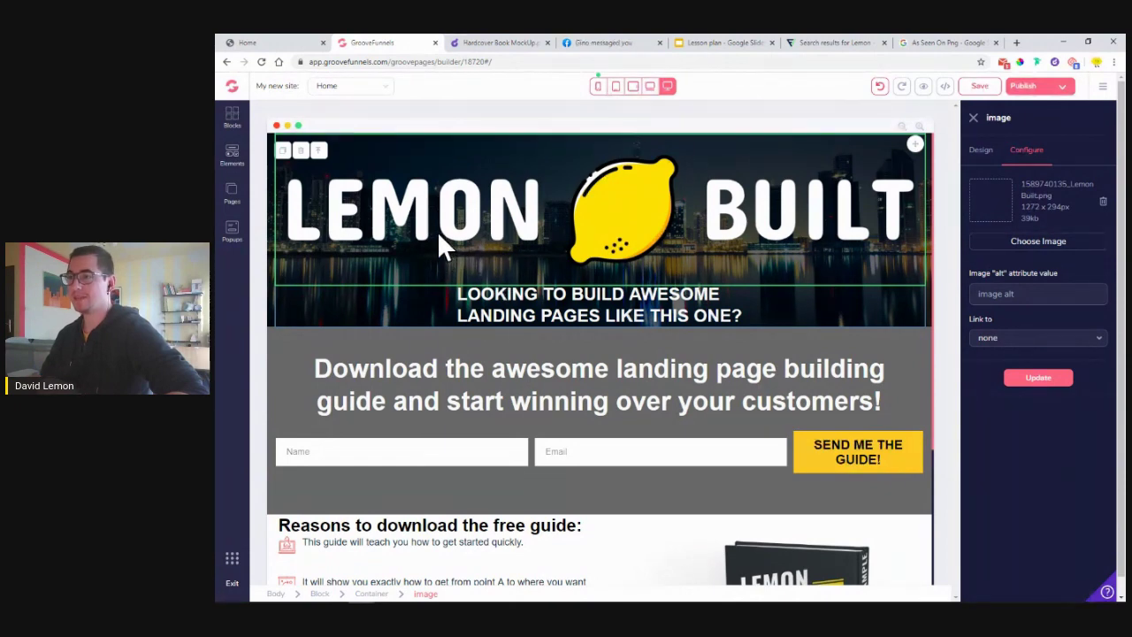
left_click(1039, 381)
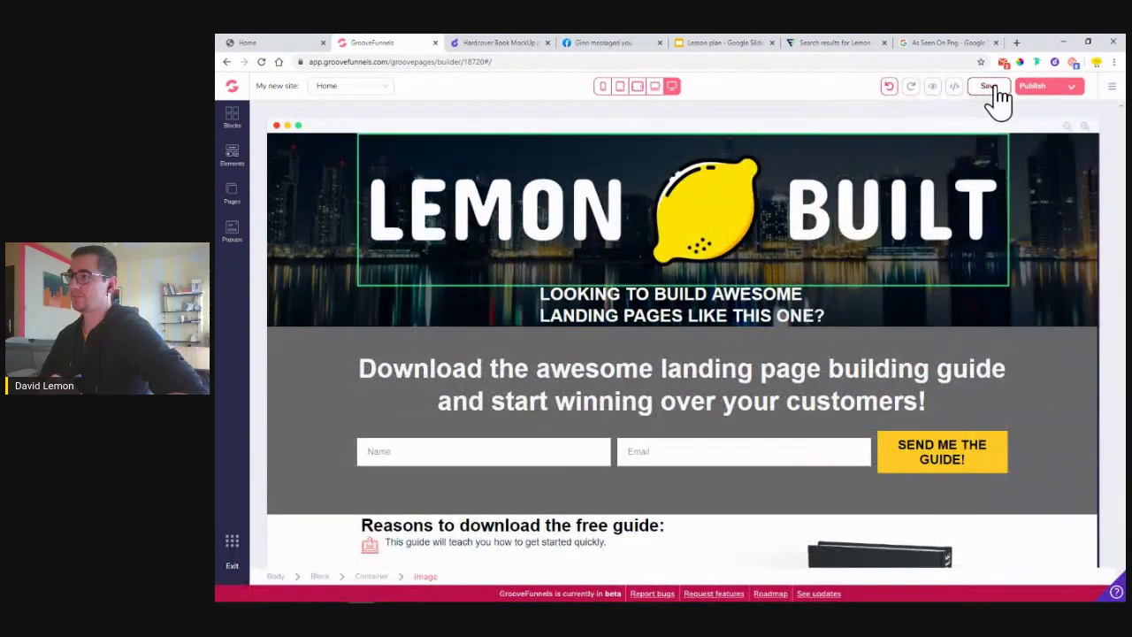
left_click(991, 87)
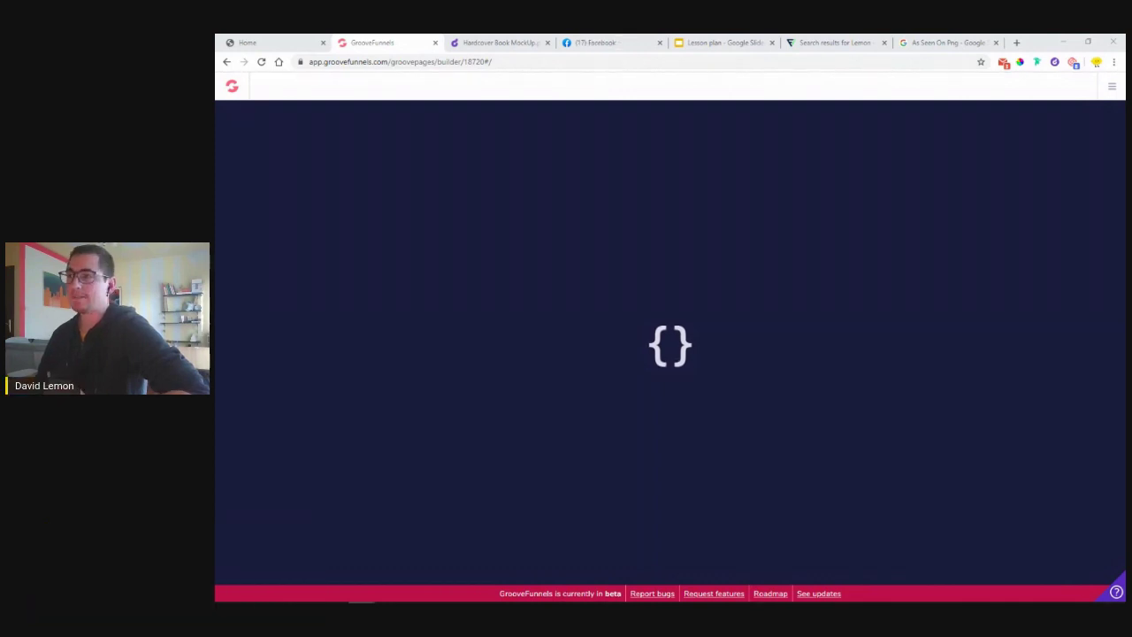
- Show slide 2 of the Lesson plan presentation in Google Slides, with the streamyard.com/facebook link
left_click(713, 44)
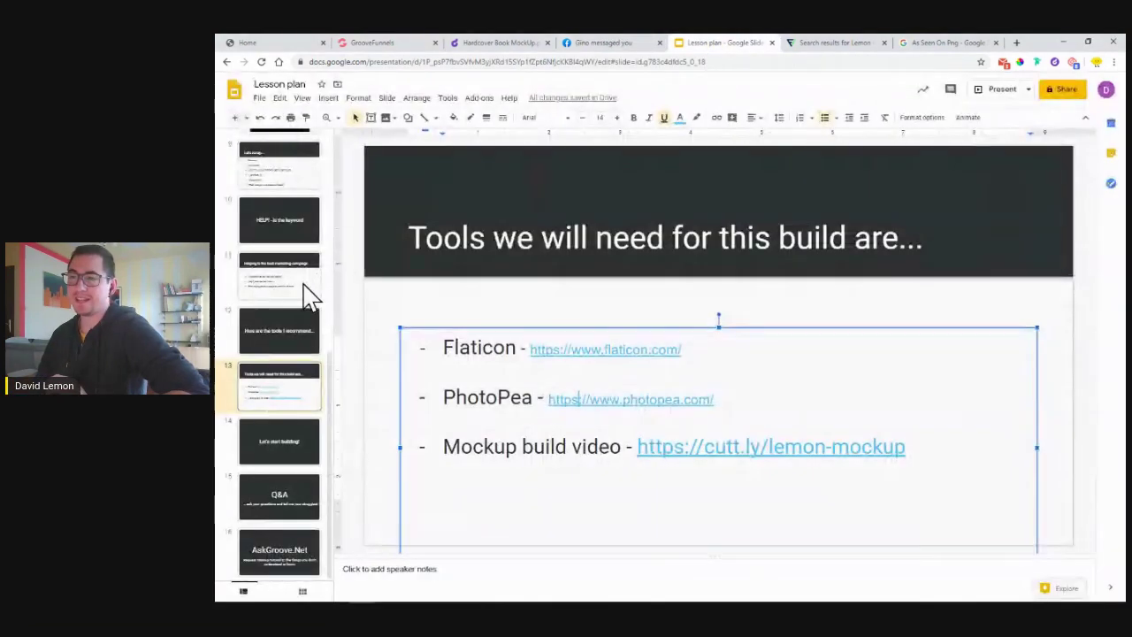
scroll(285, 305, "up", 1)
scroll(282, 292, "up", 1)
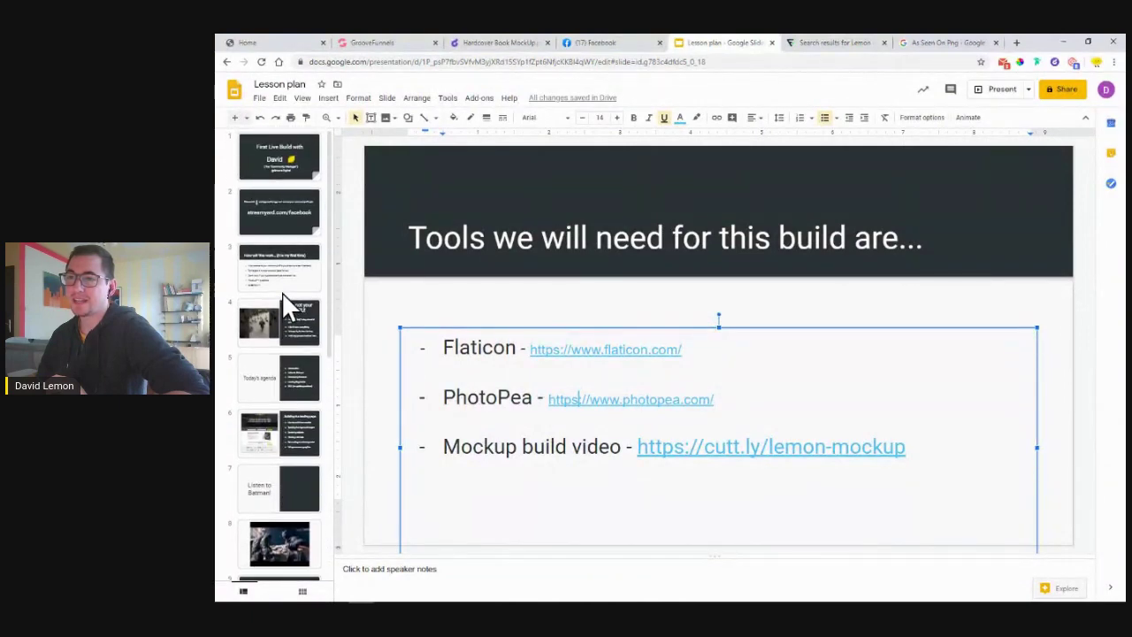
left_click(287, 205)
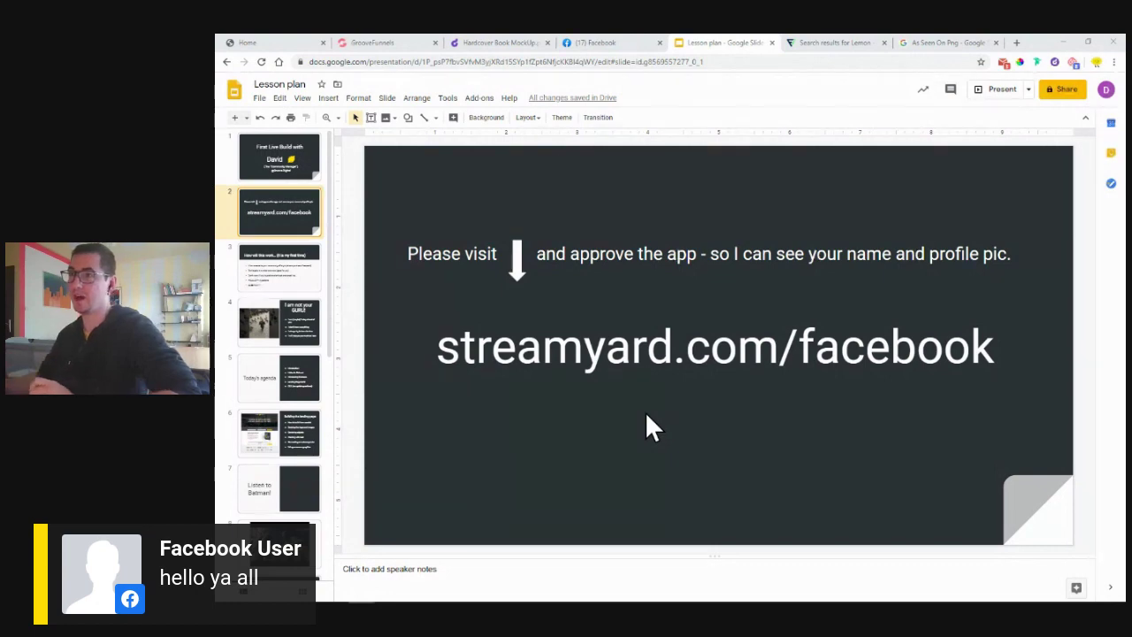
- Switch to GrooveFunnels and set the header logo image's width to 450 px
left_click(380, 43)
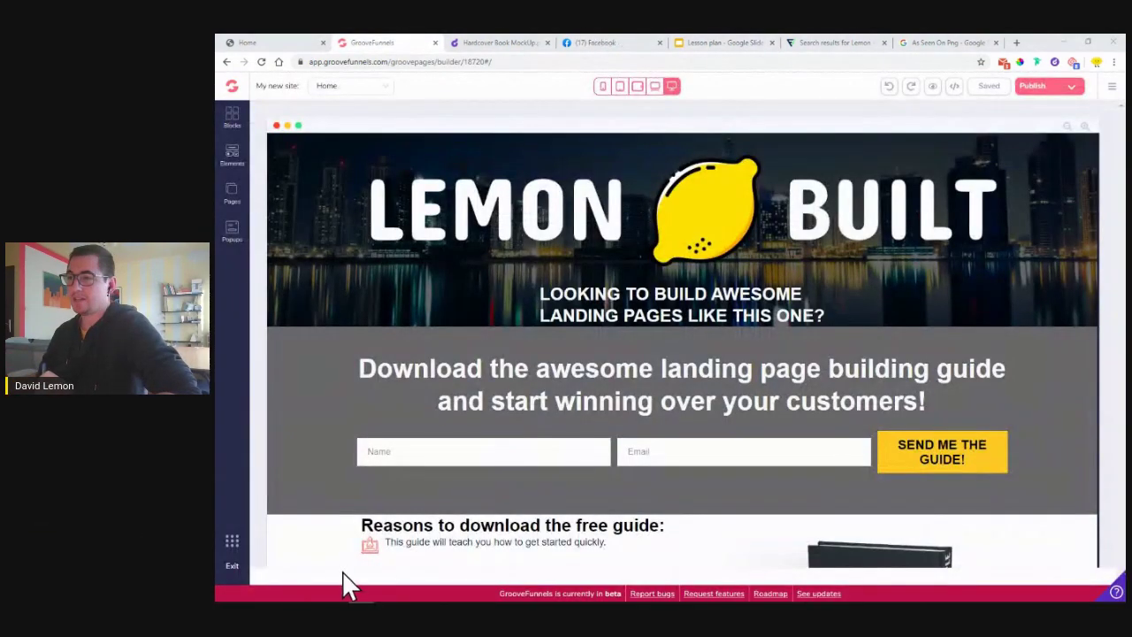
left_click(711, 208)
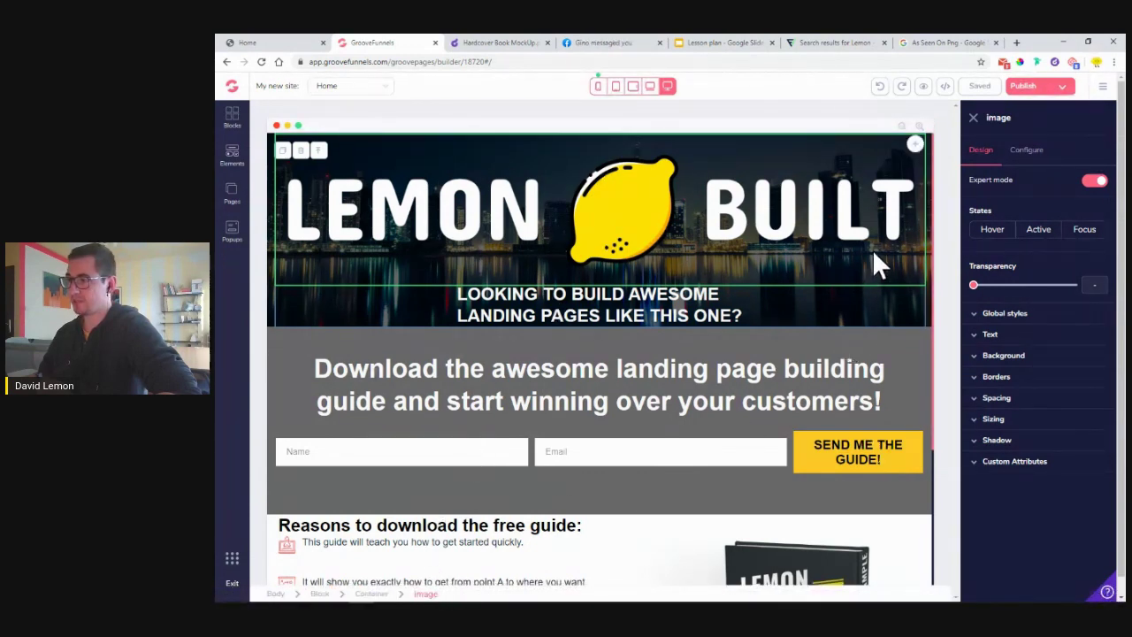
left_click(1031, 421)
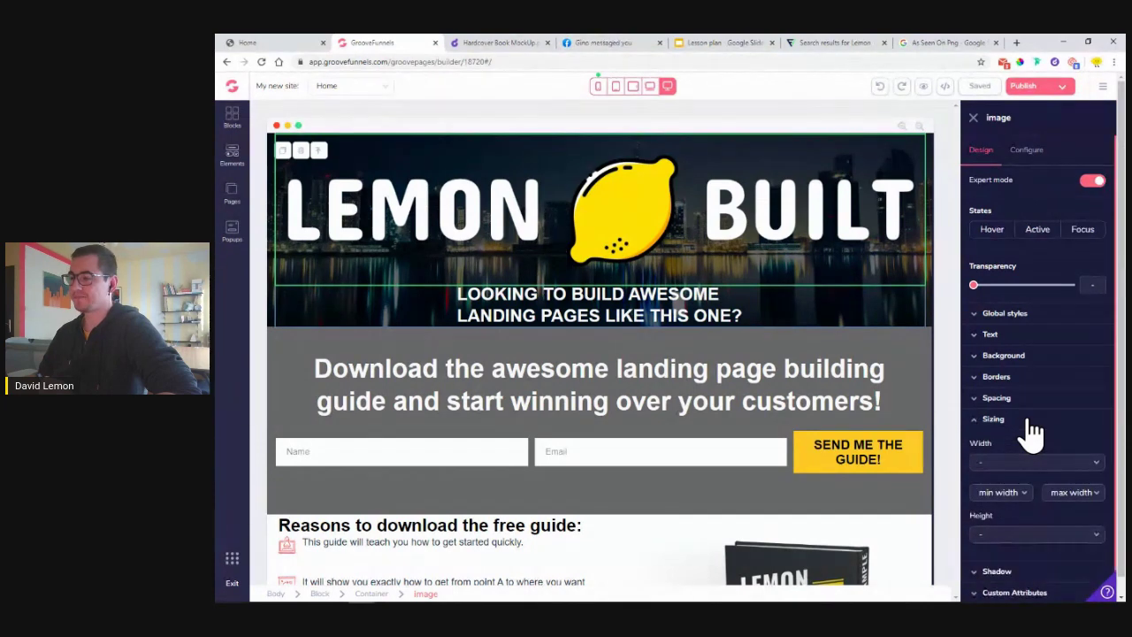
scroll(1035, 461, "down", 1)
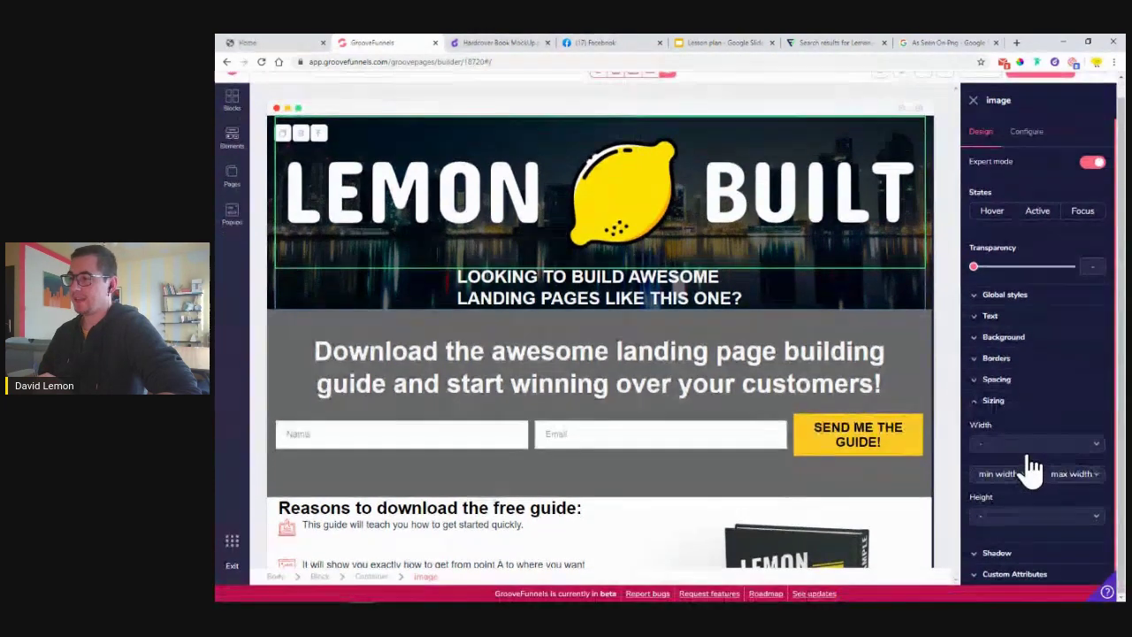
left_click(1005, 445)
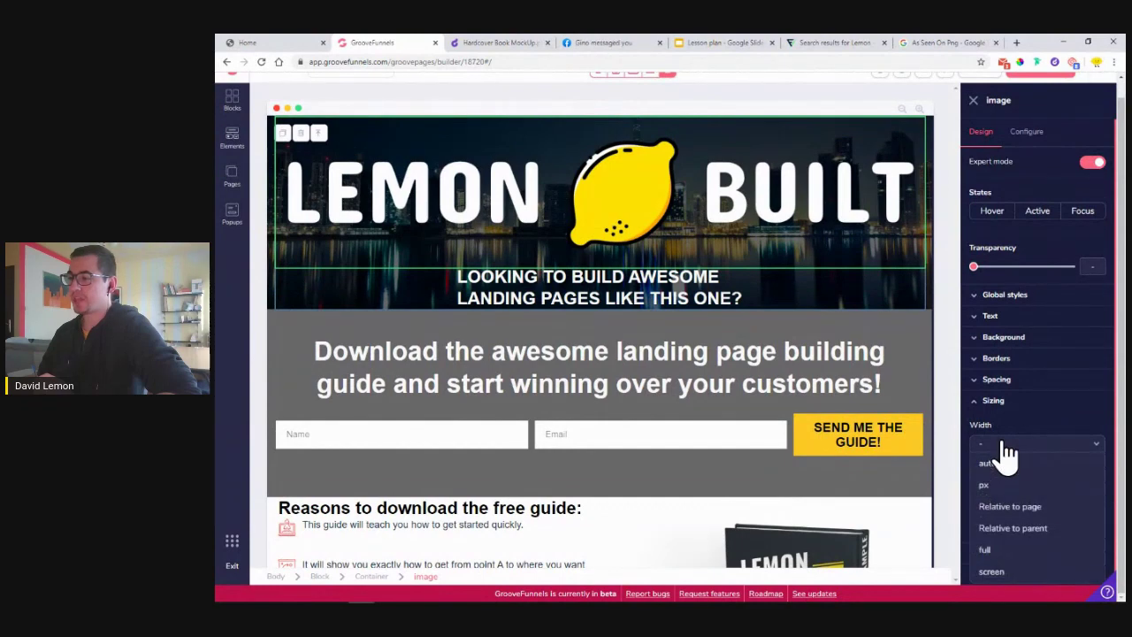
left_click(1000, 485)
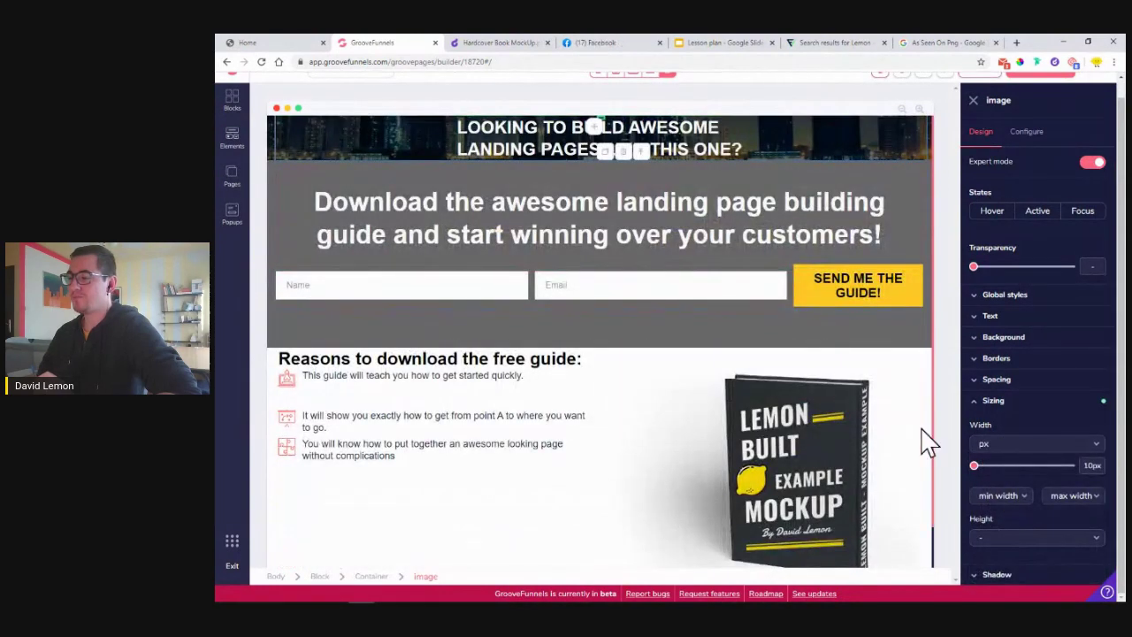
left_click_drag(977, 471, 1032, 493)
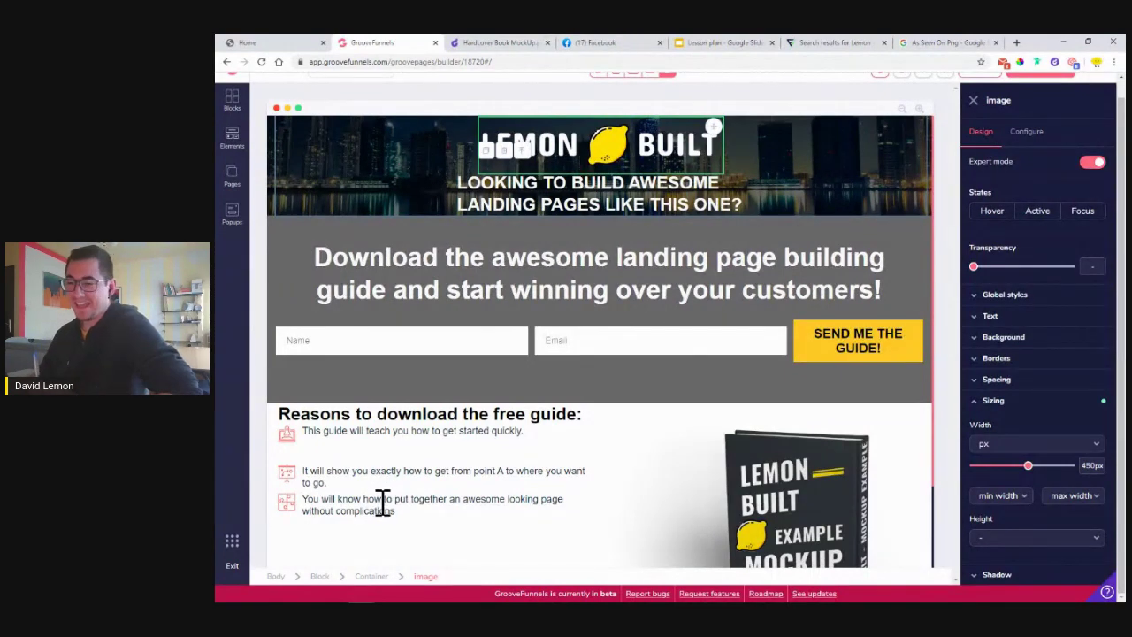
- Turn the header container's centred secondary alignment off and back on in its layout settings
left_click(376, 579)
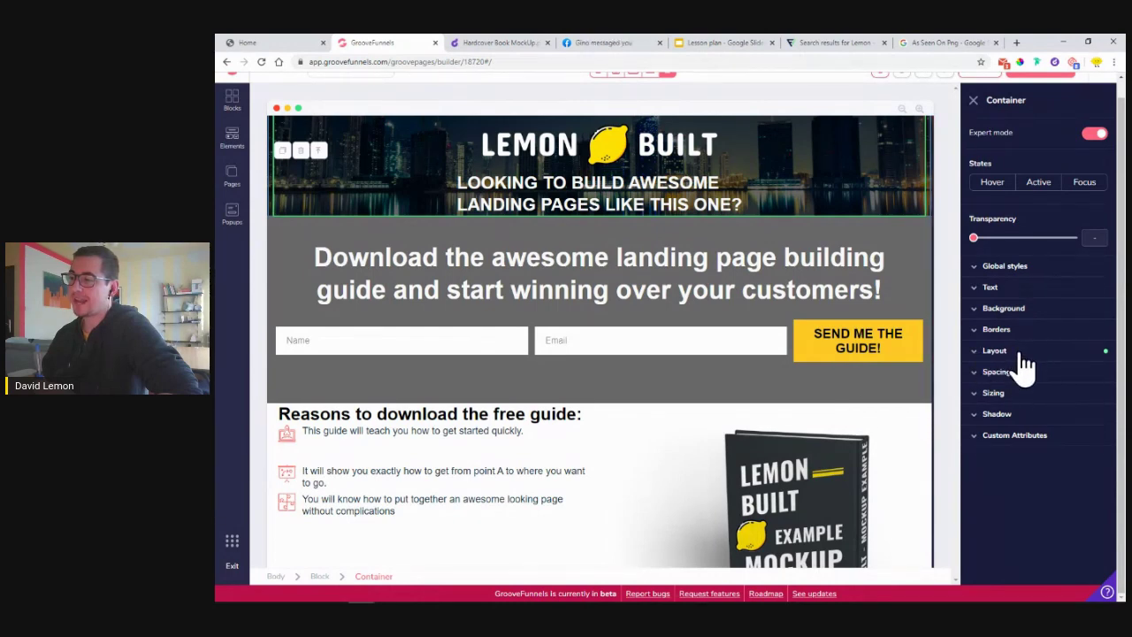
left_click(1022, 353)
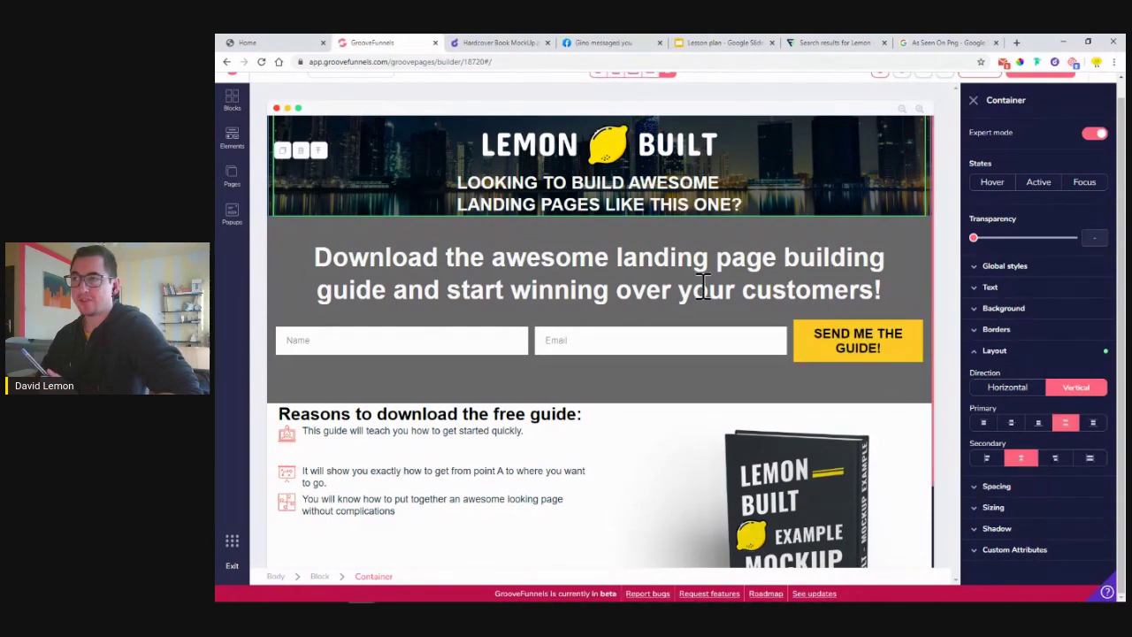
left_click(1021, 457)
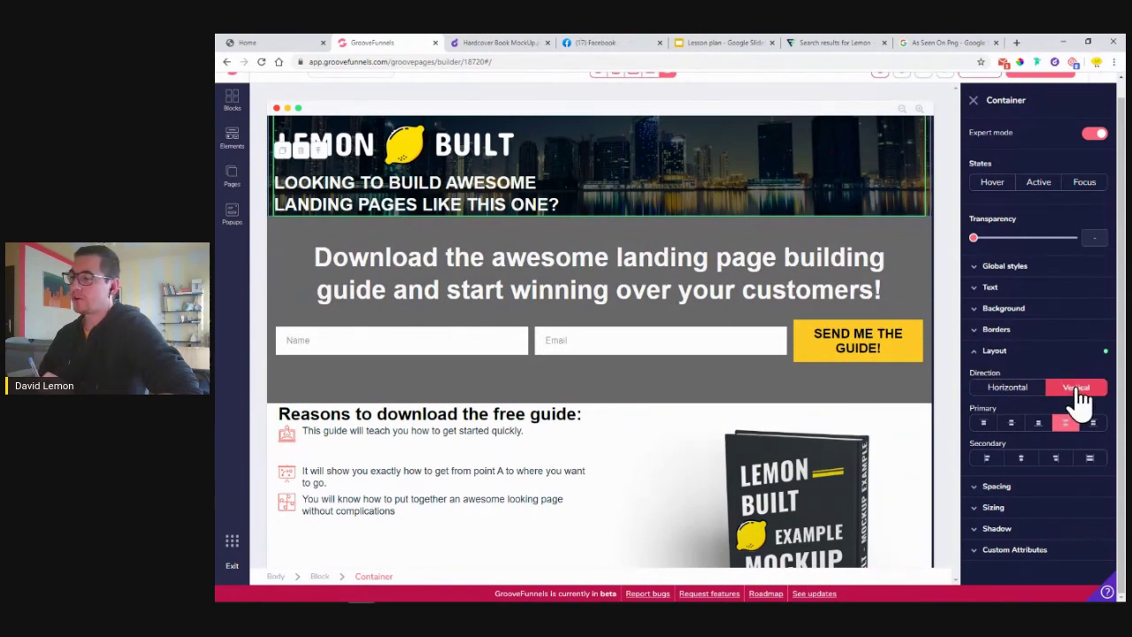
left_click(1024, 459)
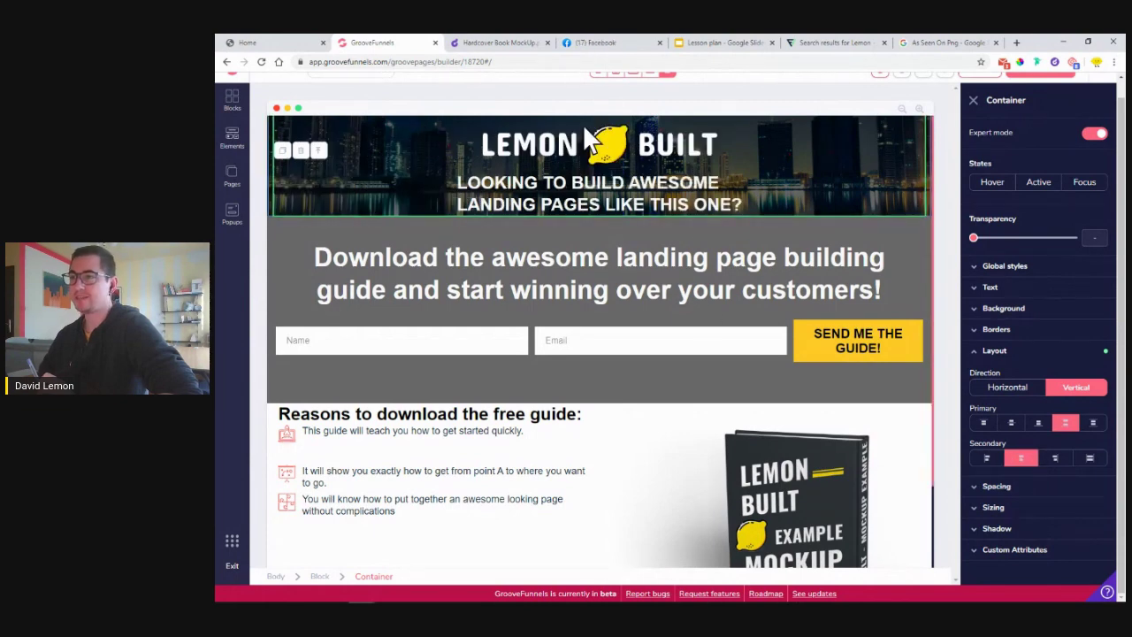
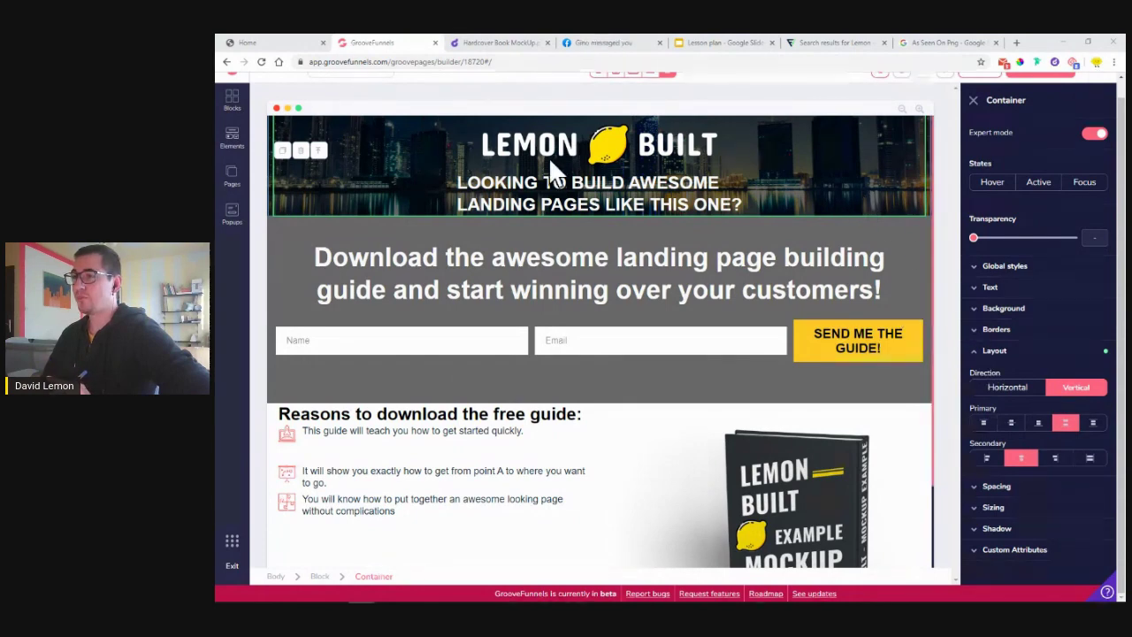
- Compare the header headline with the finished page and set its text size to 56 px
left_click(531, 181)
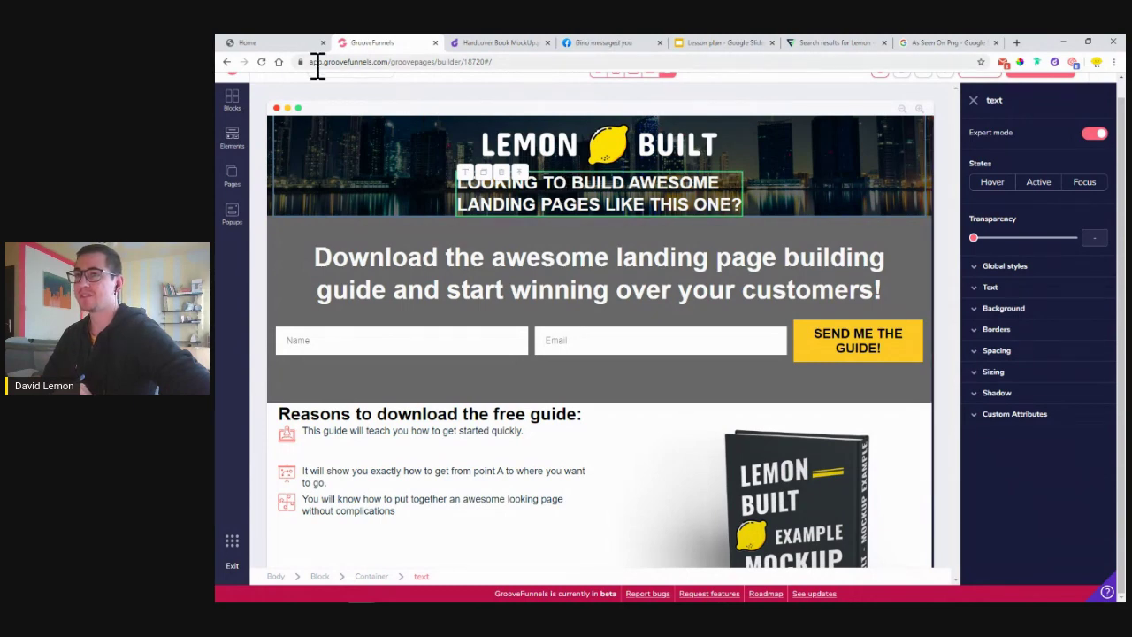
left_click(275, 44)
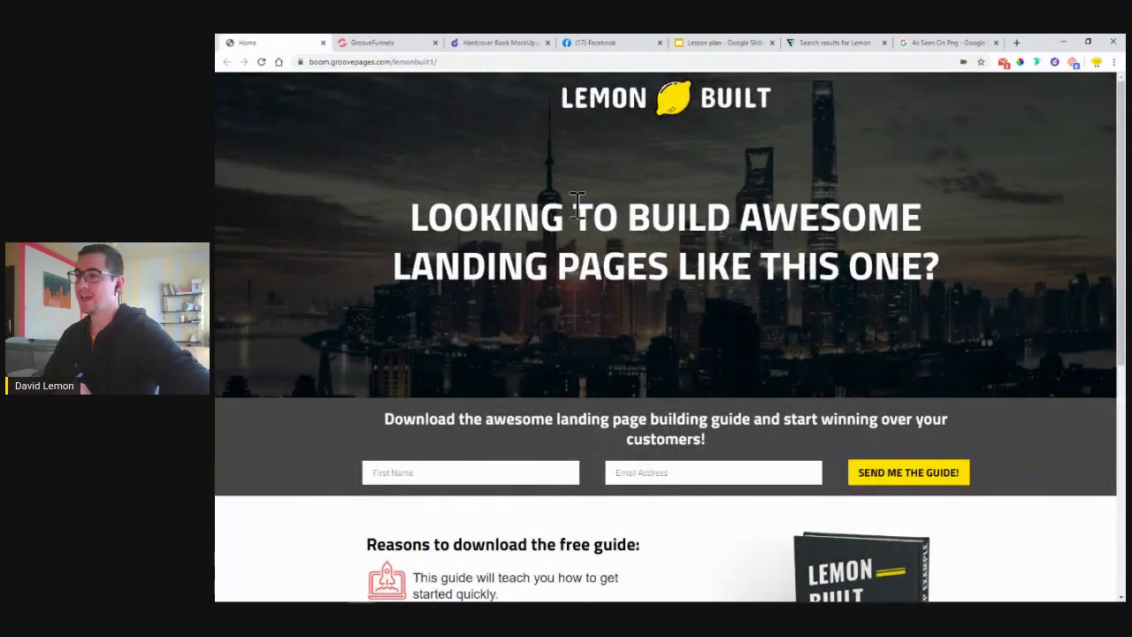
left_click(398, 44)
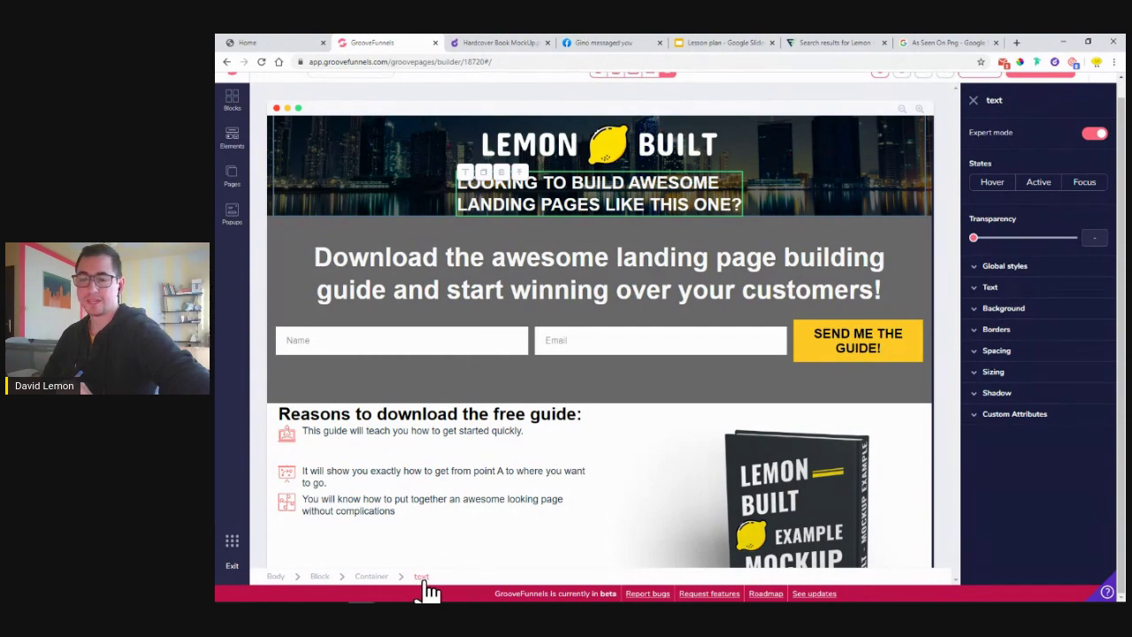
left_click(466, 189)
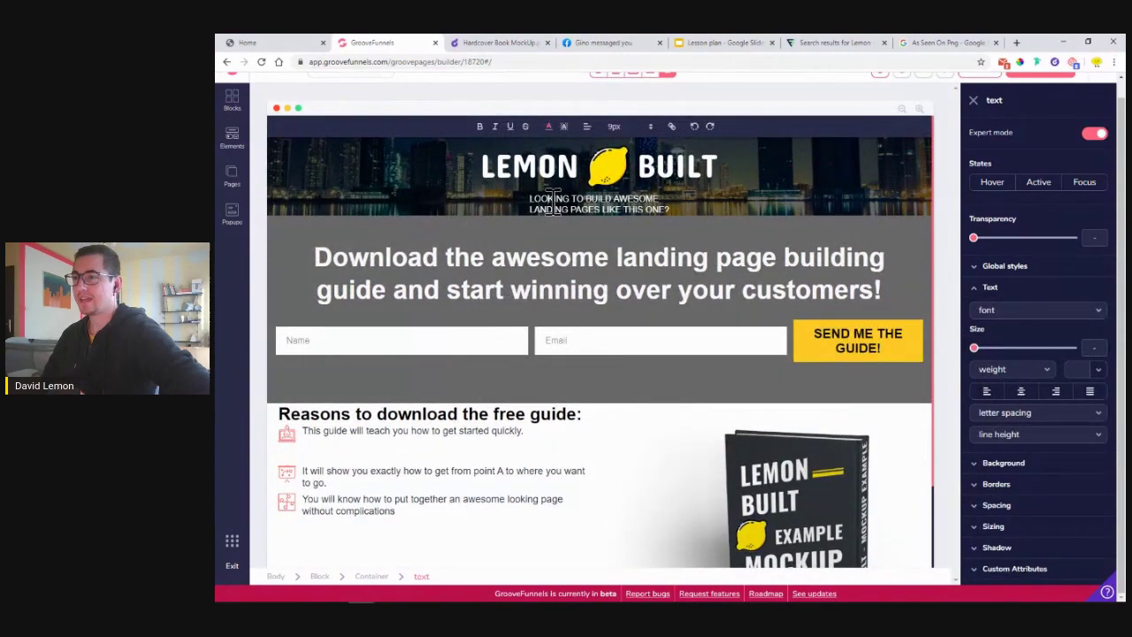
triple_click(552, 199)
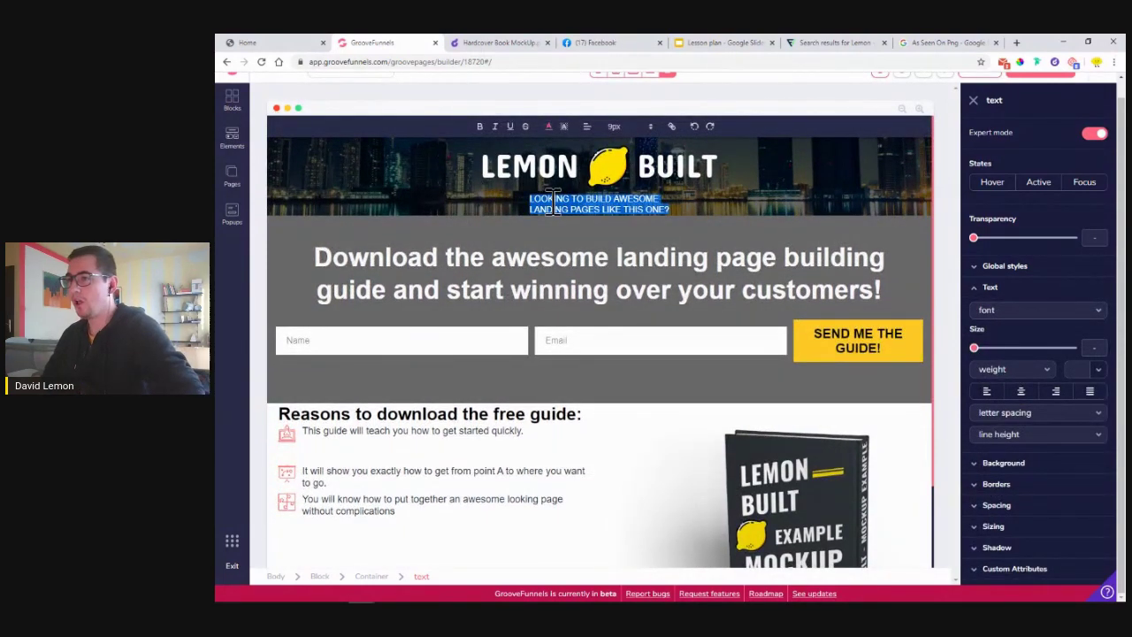
left_click(617, 128)
left_click(637, 322)
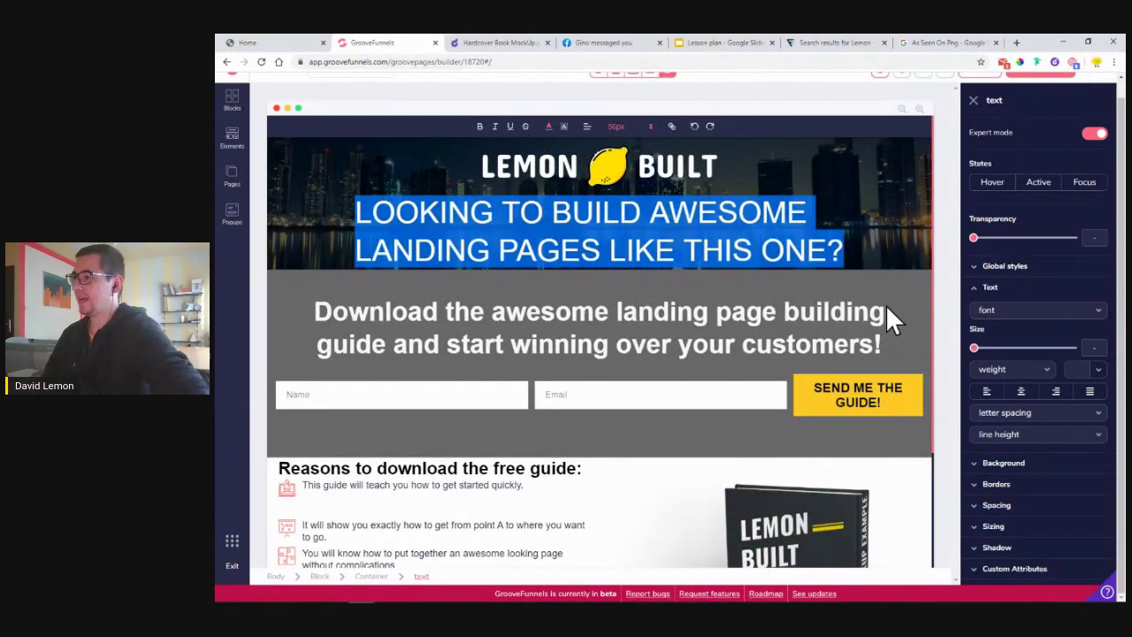
- Set the header headline's font to titillium-web with semibold weight
left_click(1014, 314)
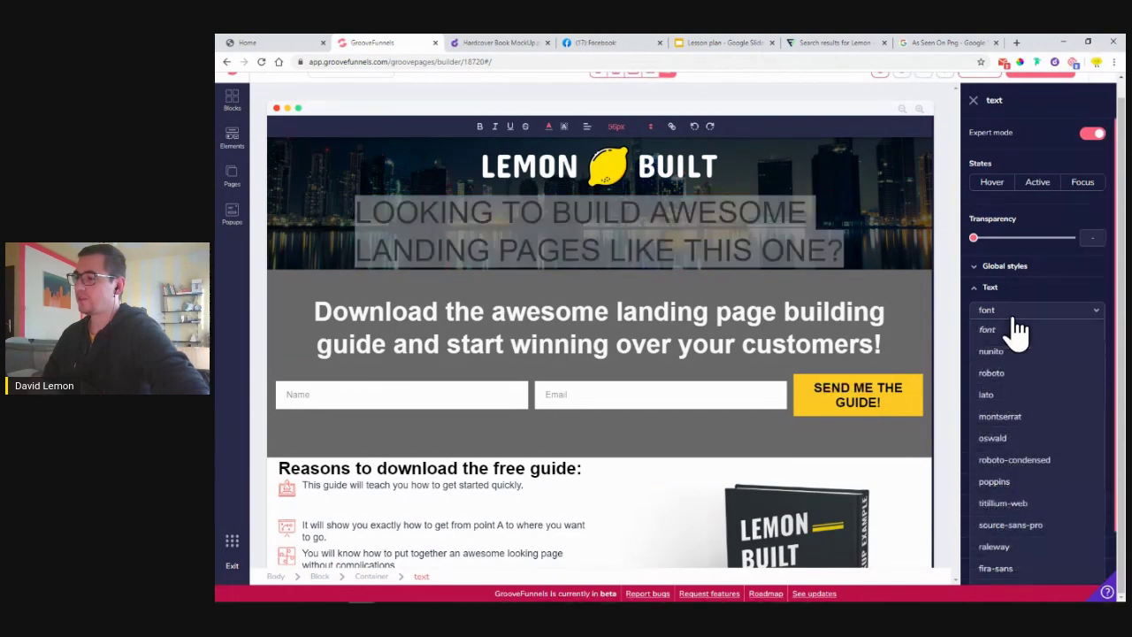
left_click(1034, 504)
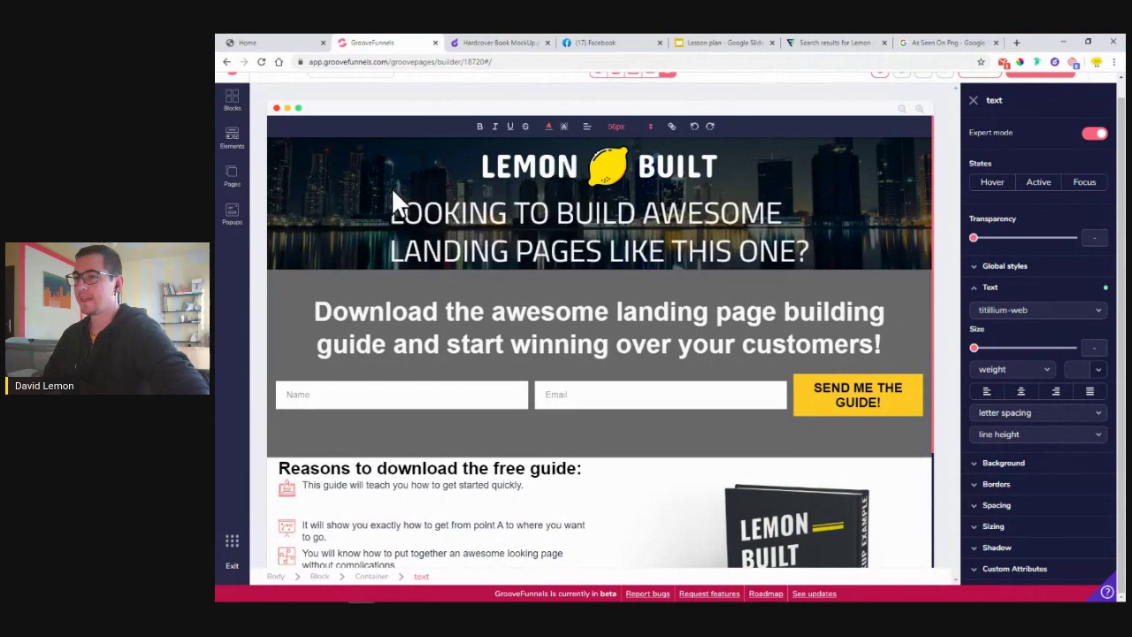
scroll(396, 201, "down", 1)
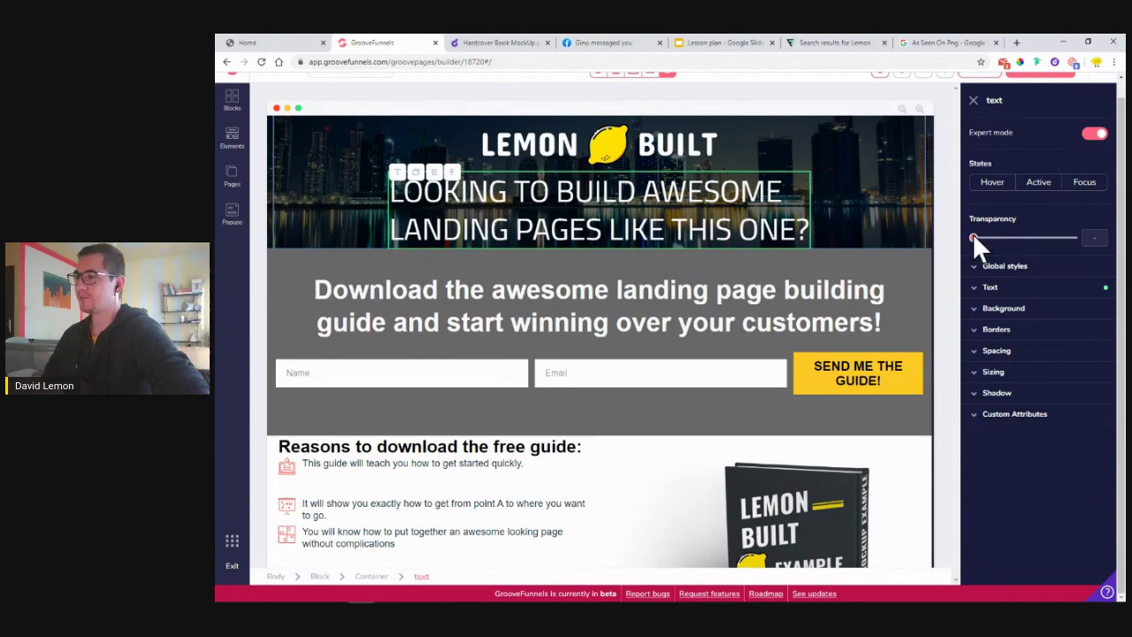
left_click(1007, 290)
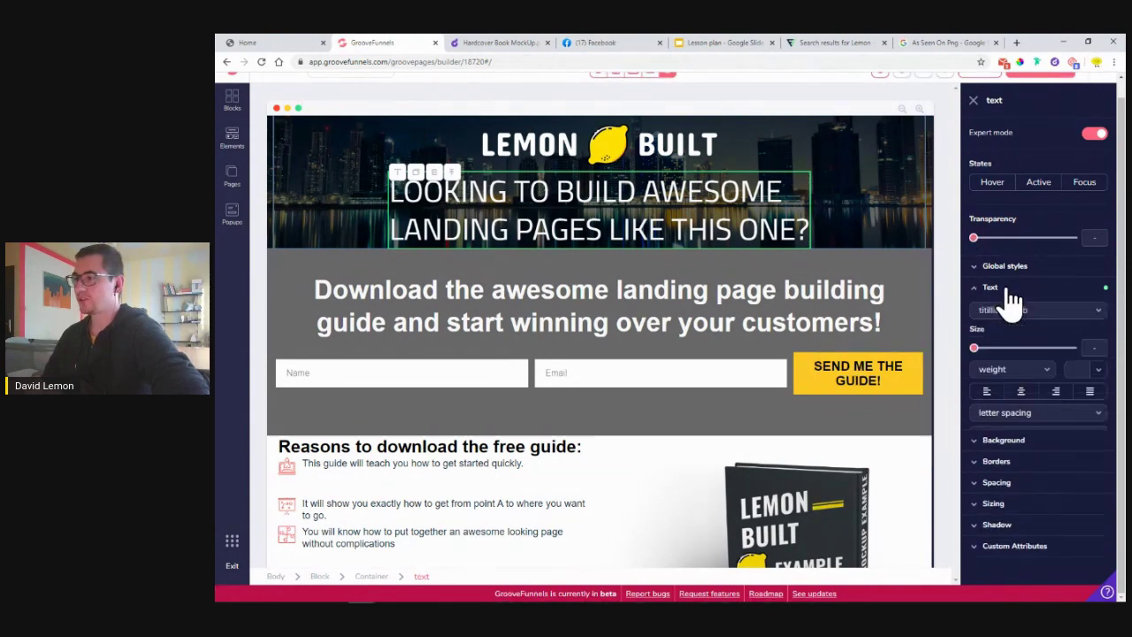
left_click(1017, 370)
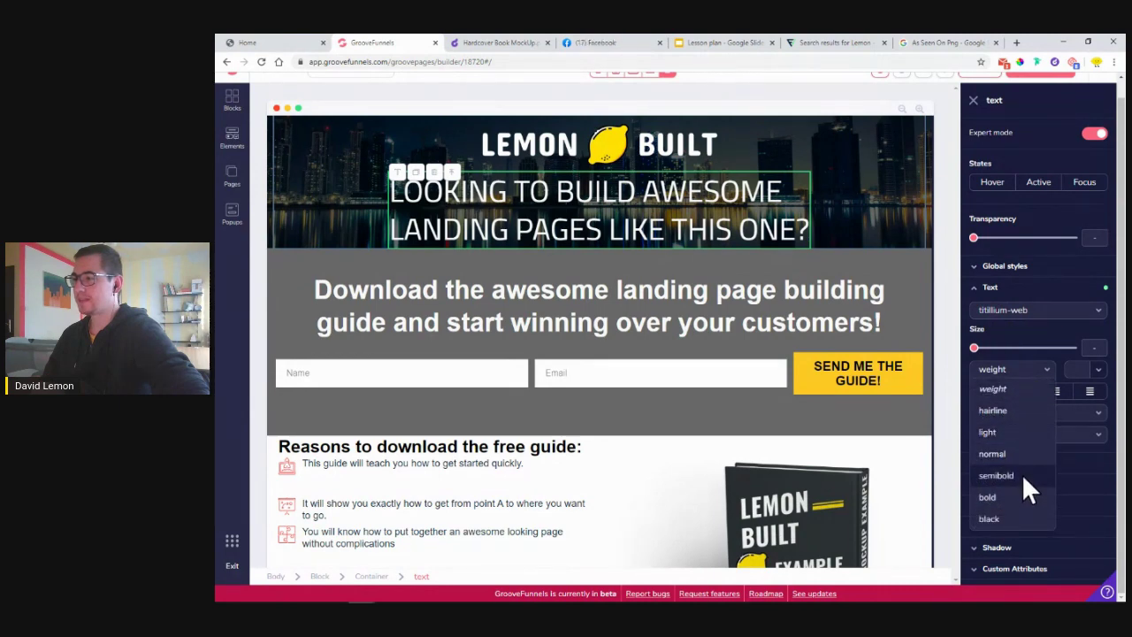
left_click(1021, 473)
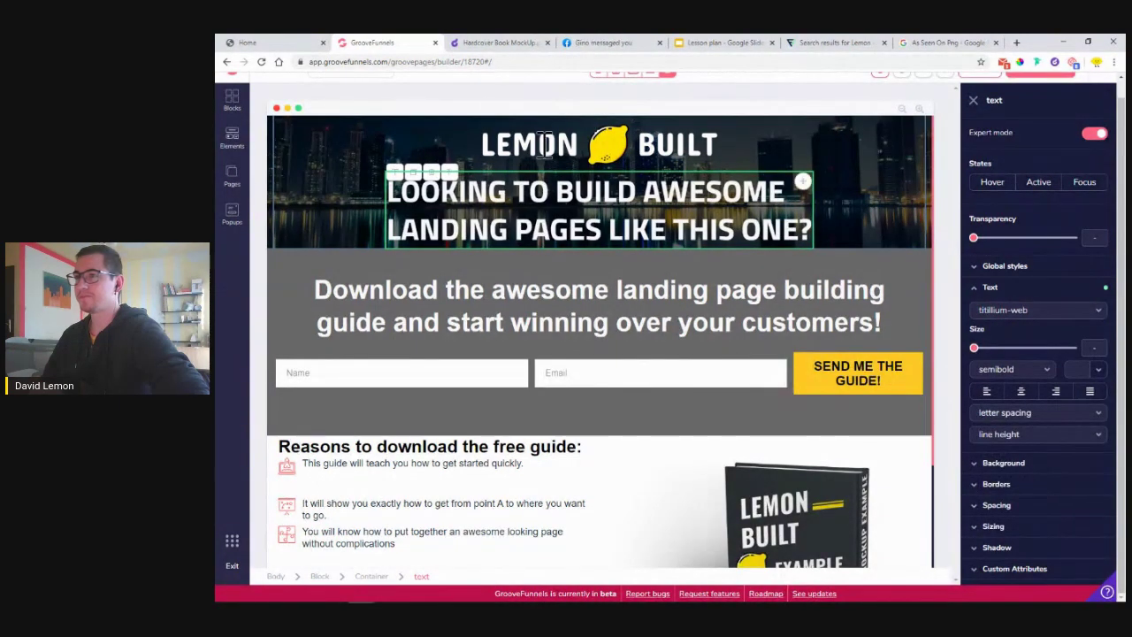
- Set the header headline's text size to 72 px, comparing it with the finished page
left_click(304, 41)
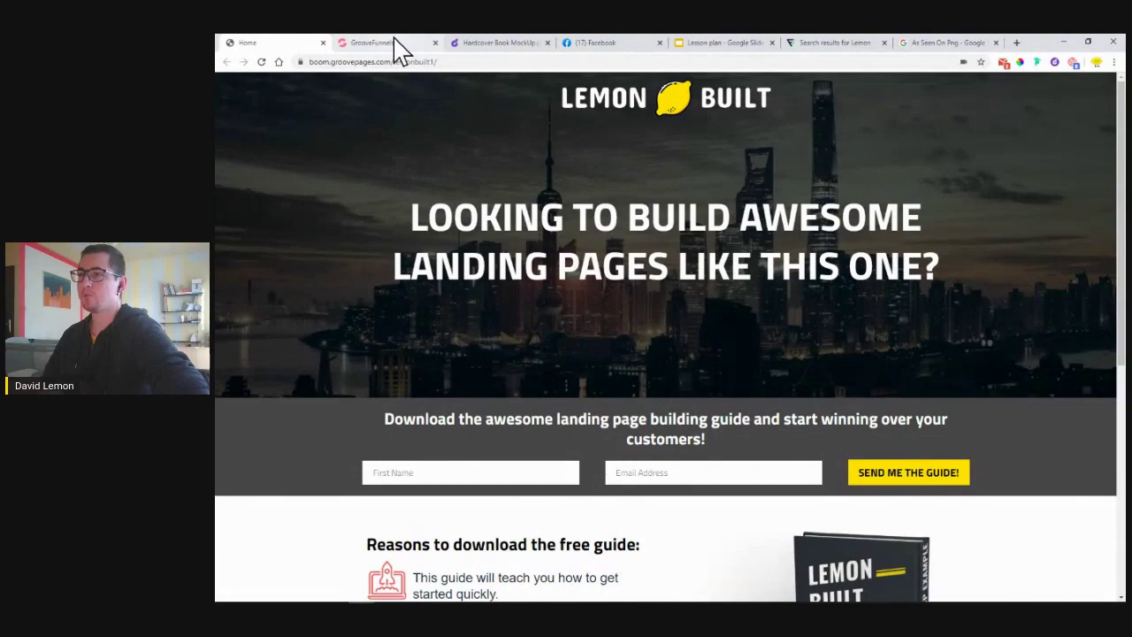
left_click(397, 43)
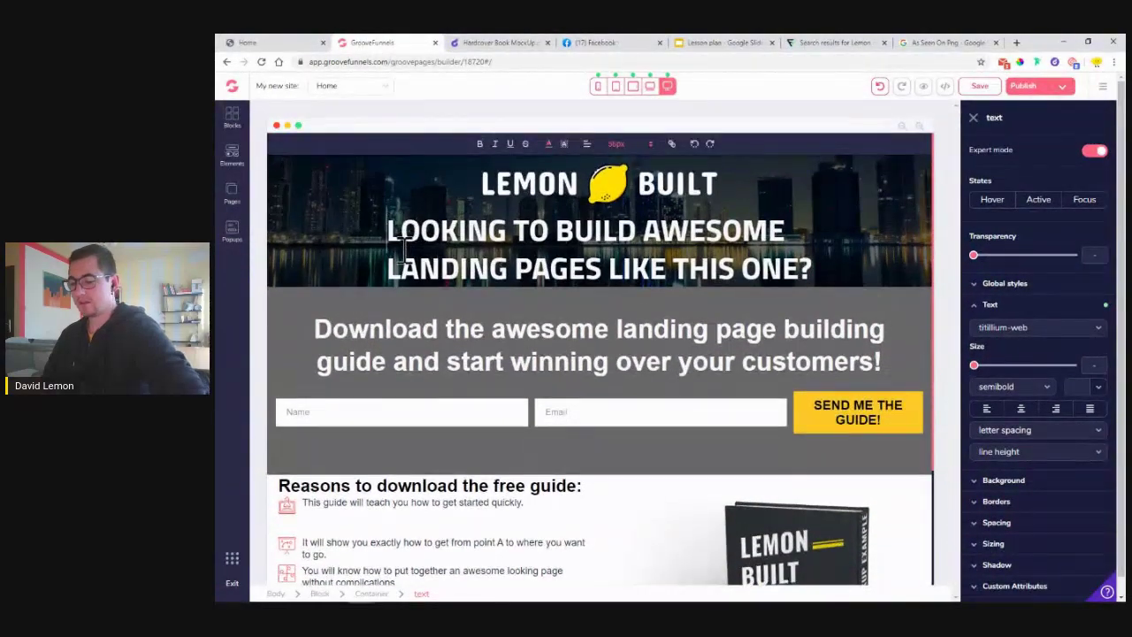
triple_click(403, 239)
left_click(619, 144)
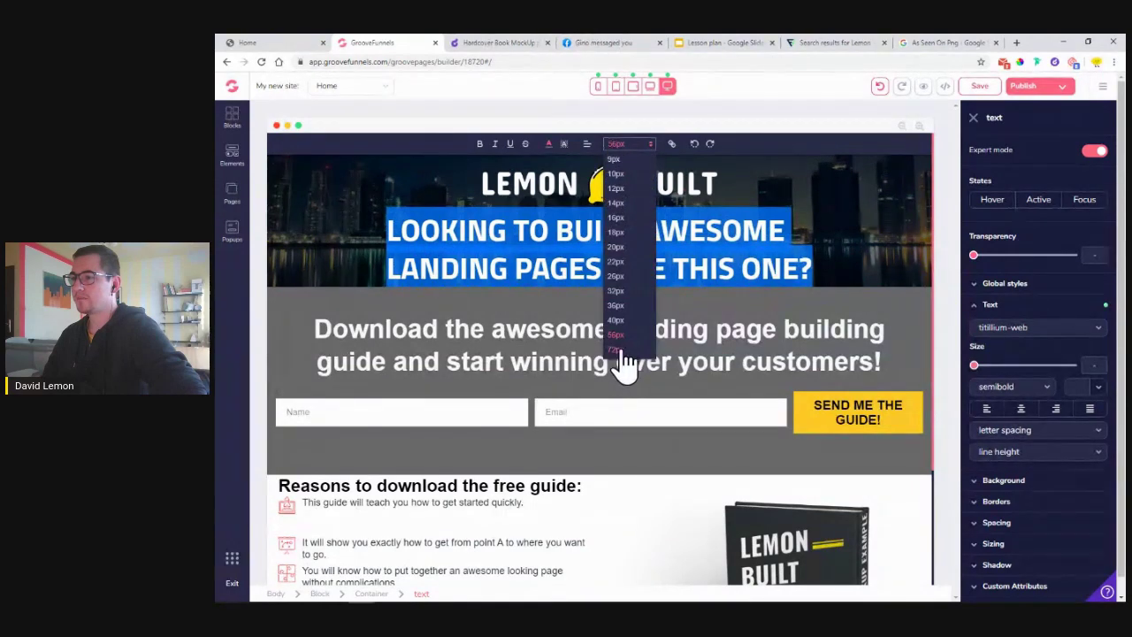
left_click(619, 351)
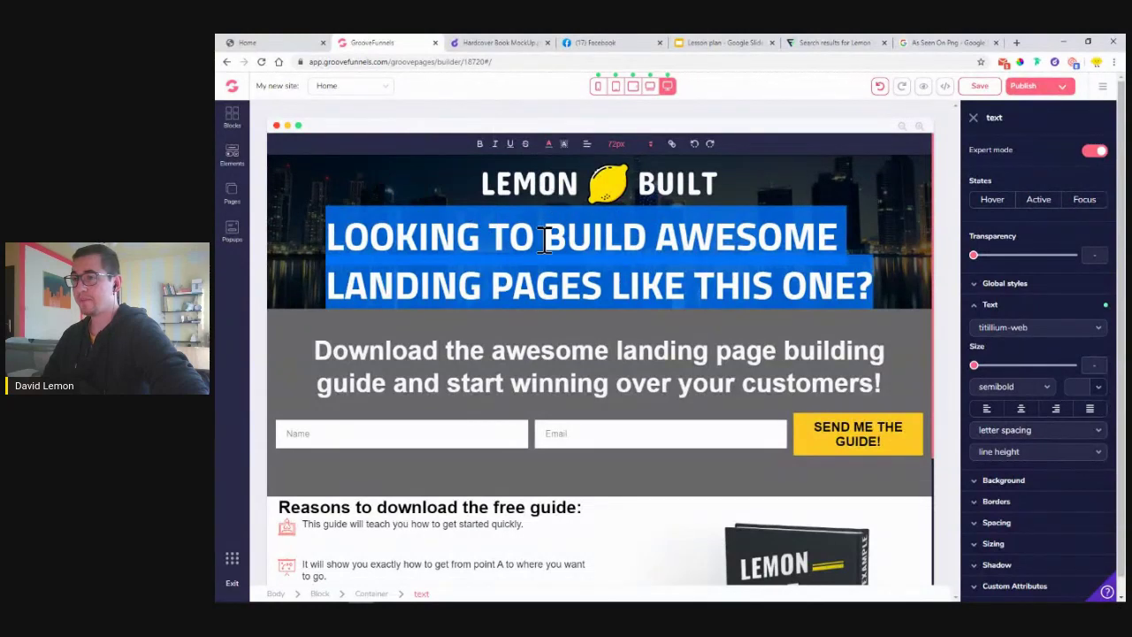
left_click(292, 43)
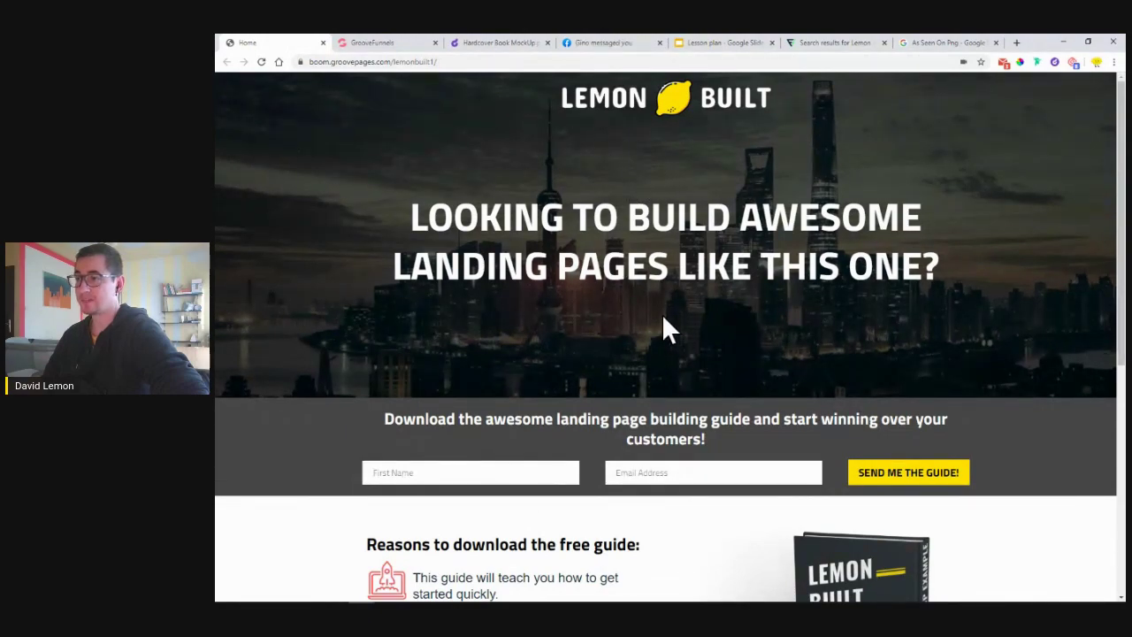
left_click(379, 46)
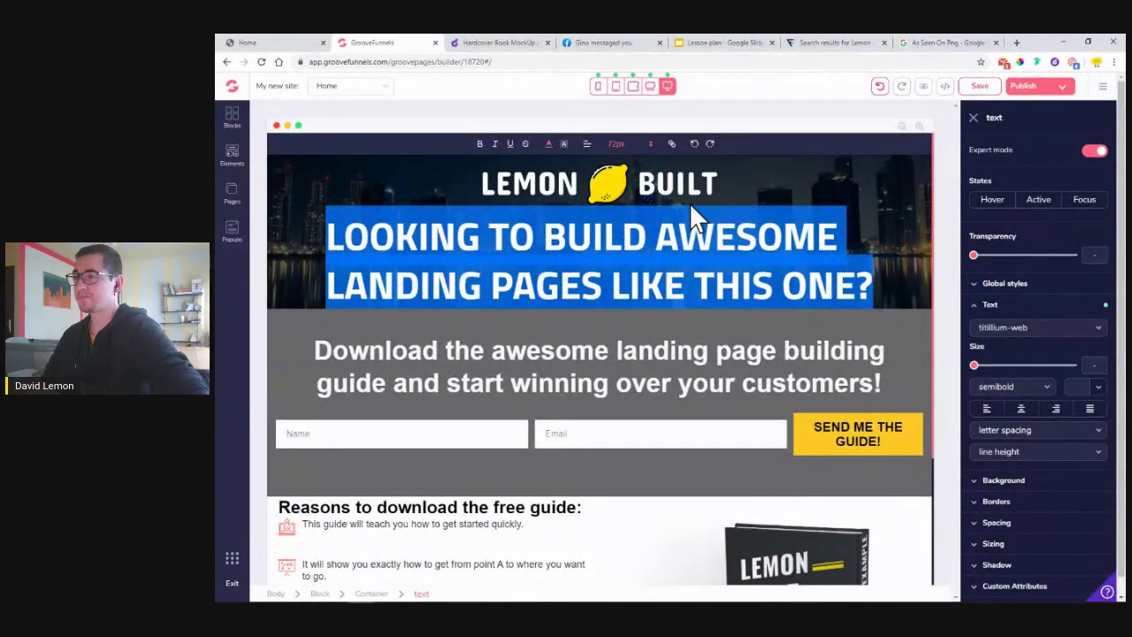
- Set the header headline's top and bottom padding to 32
left_click(674, 233)
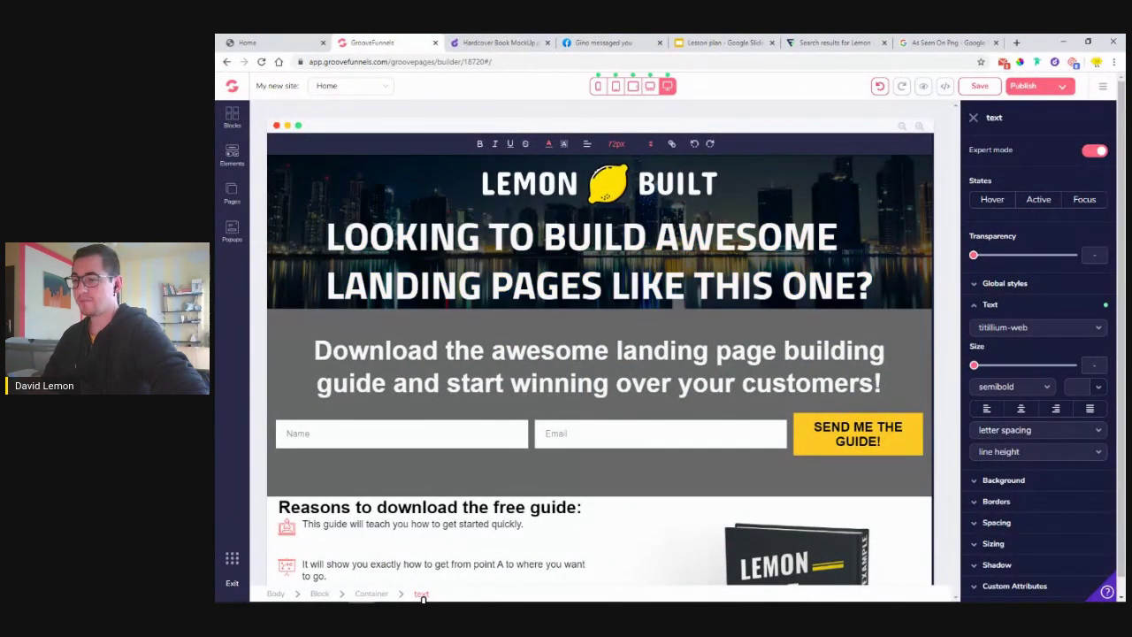
left_click(991, 305)
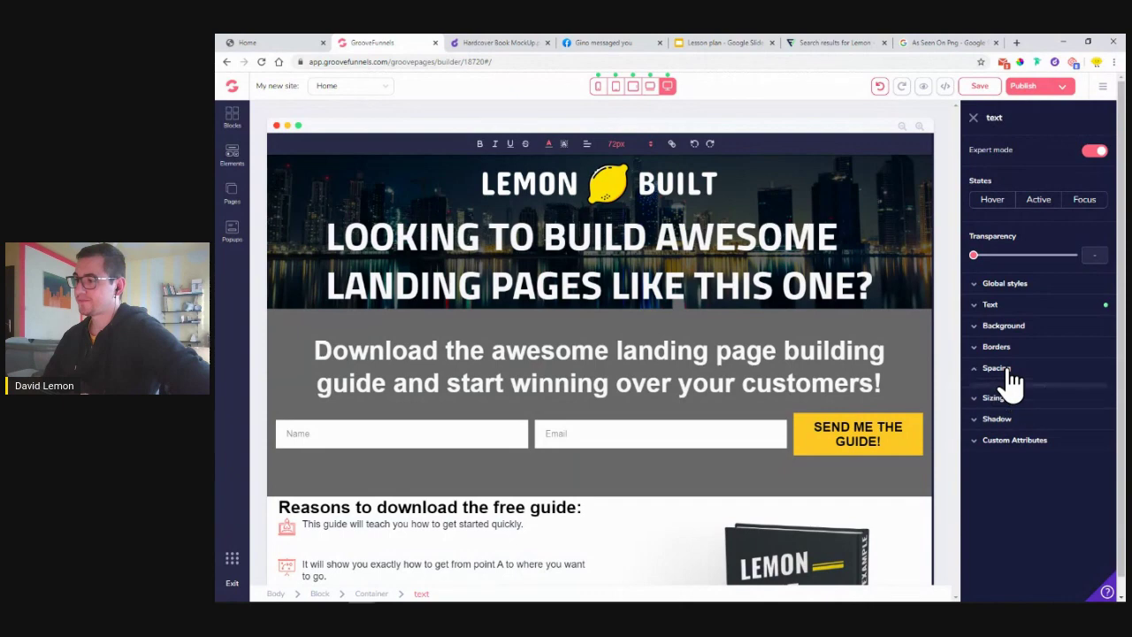
left_click(1003, 369)
left_click(1039, 414)
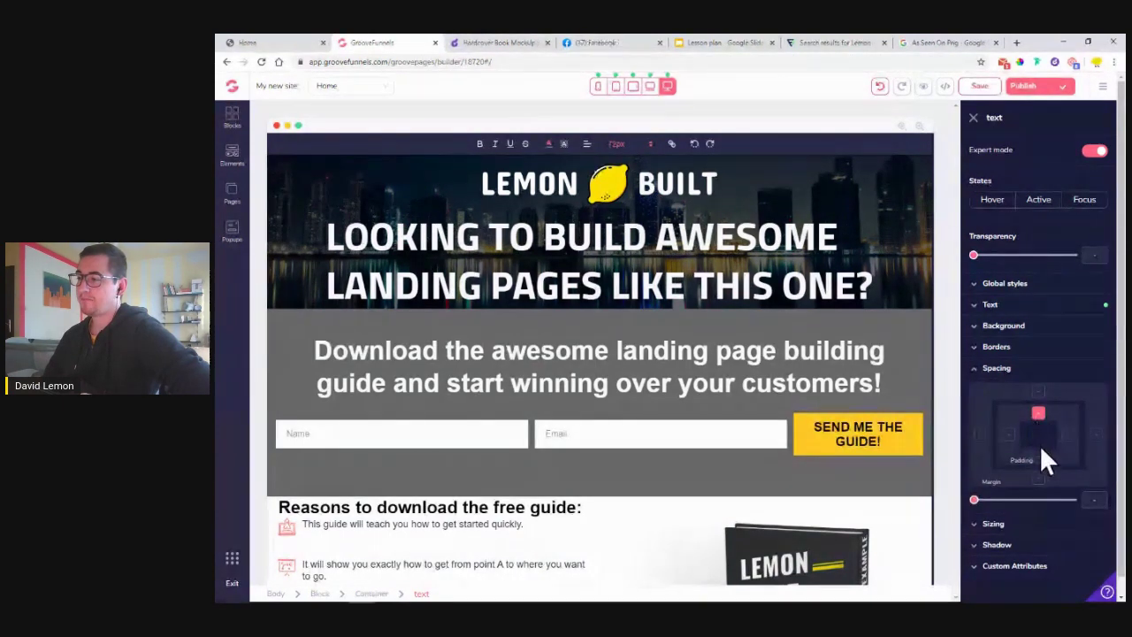
left_click(1039, 457)
left_click_drag(976, 502, 1003, 500)
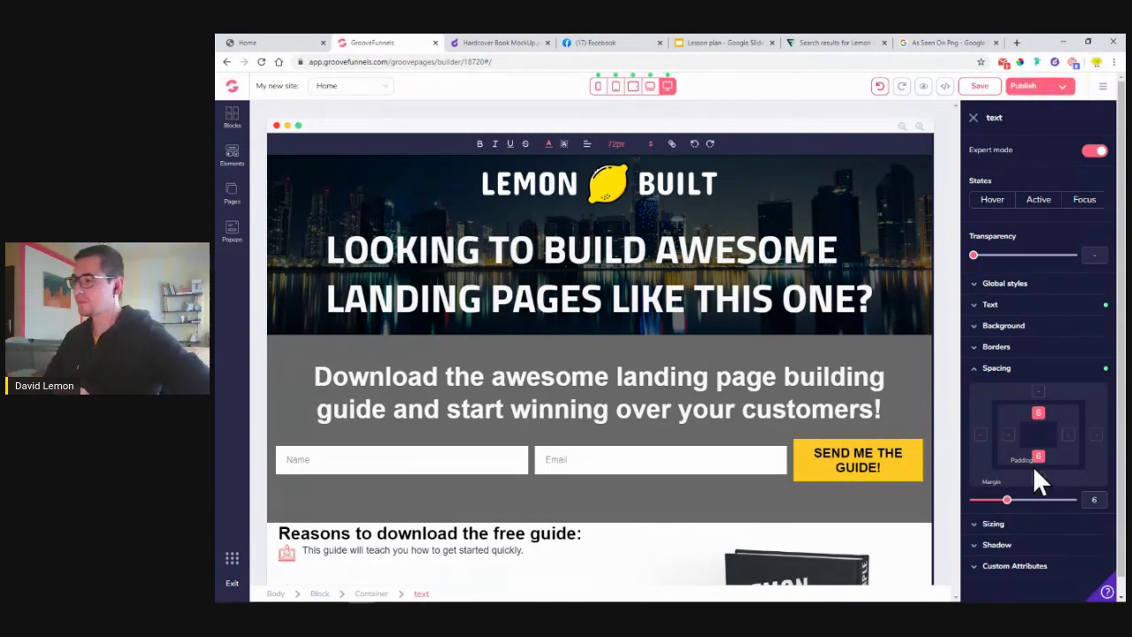
left_click_drag(1011, 502, 1065, 530)
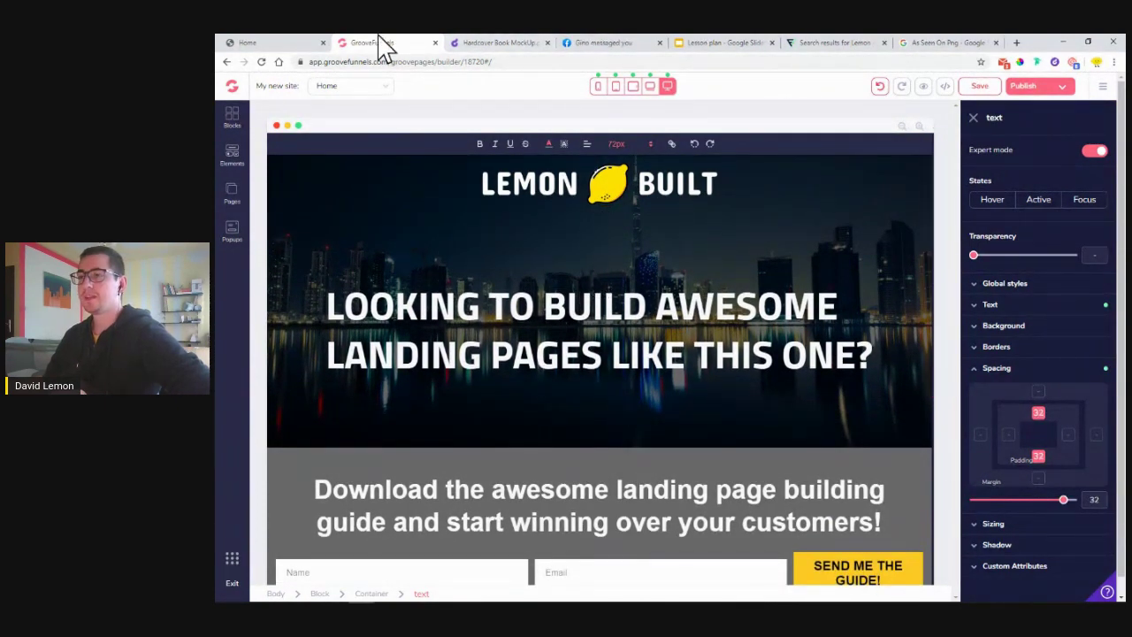
- Compare the header's logo and headline at full canvas width with the finished page
left_click(277, 44)
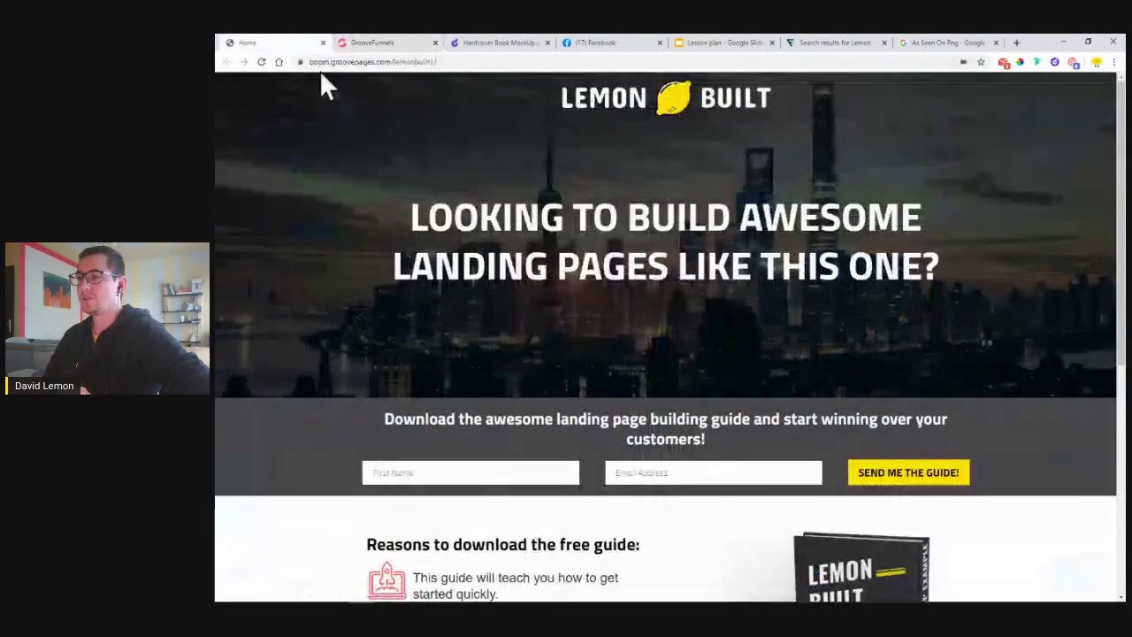
left_click(377, 44)
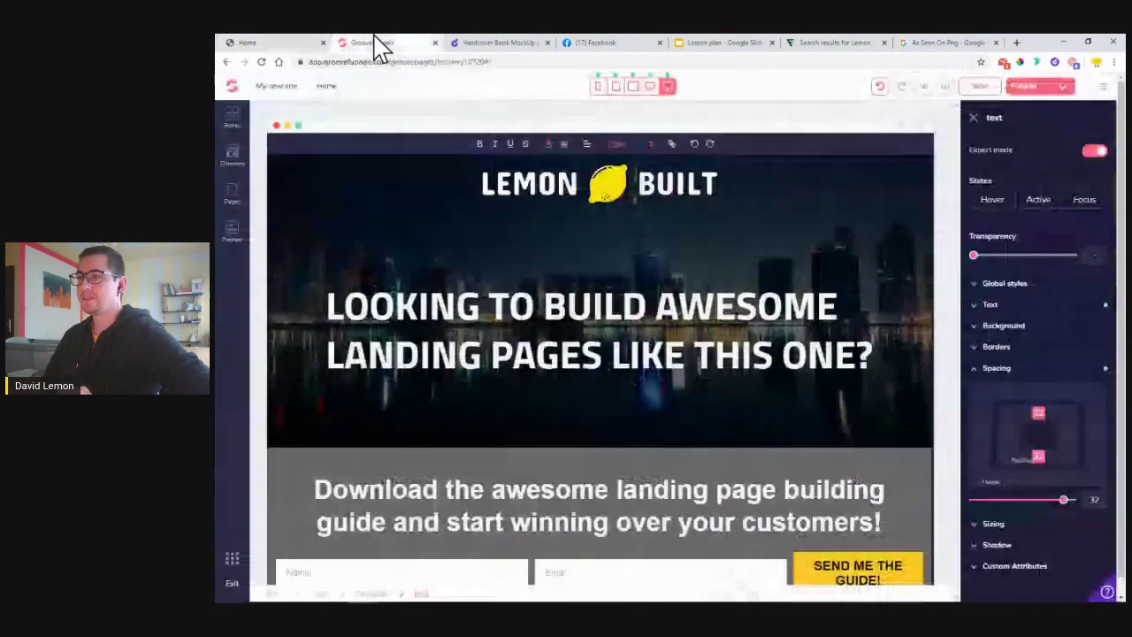
left_click(975, 120)
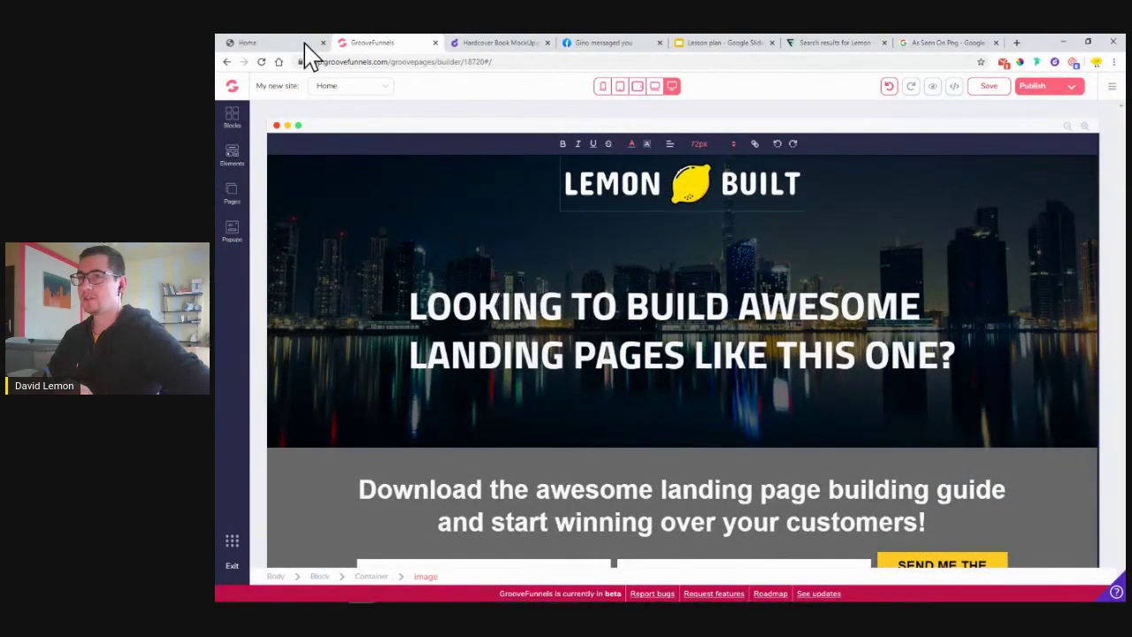
left_click(276, 44)
left_click(403, 43)
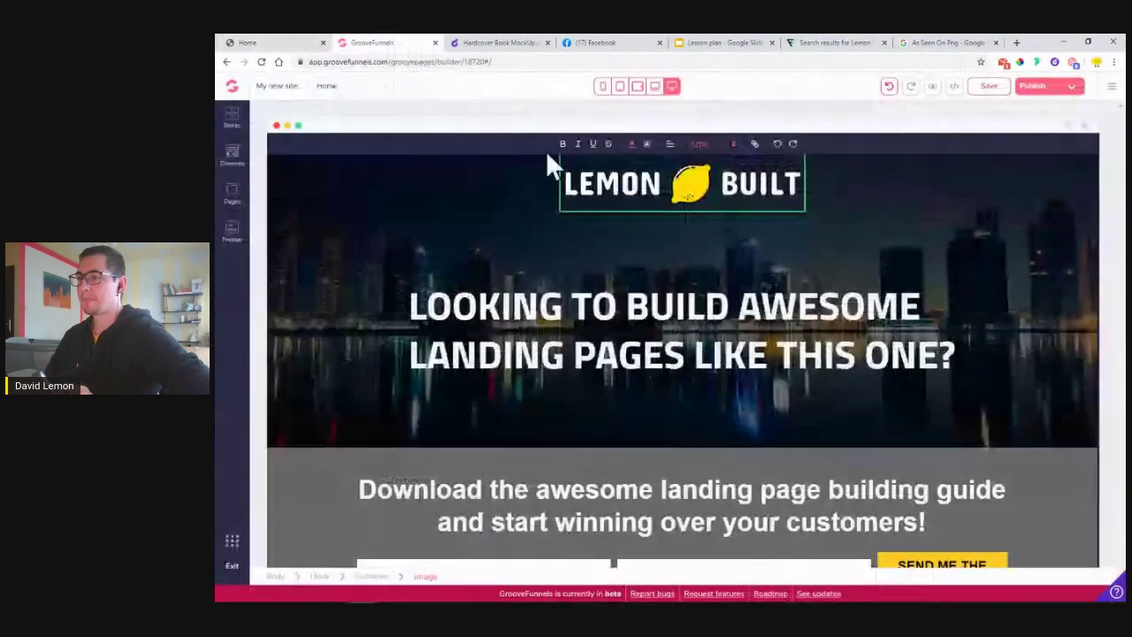
left_click(643, 301)
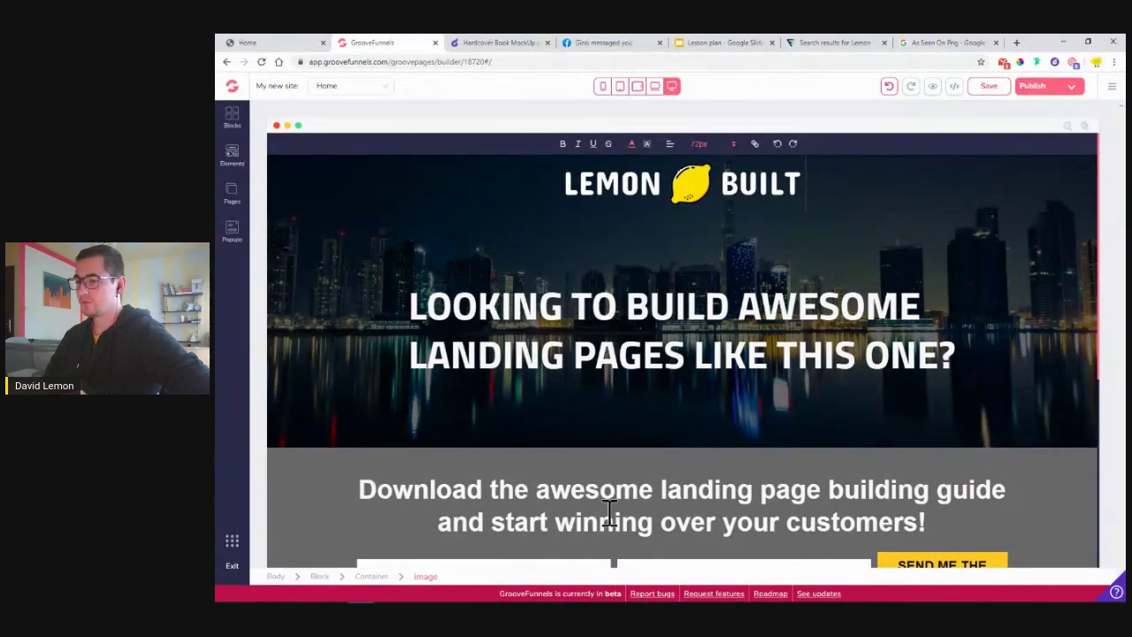
left_click(536, 395)
left_click(440, 235)
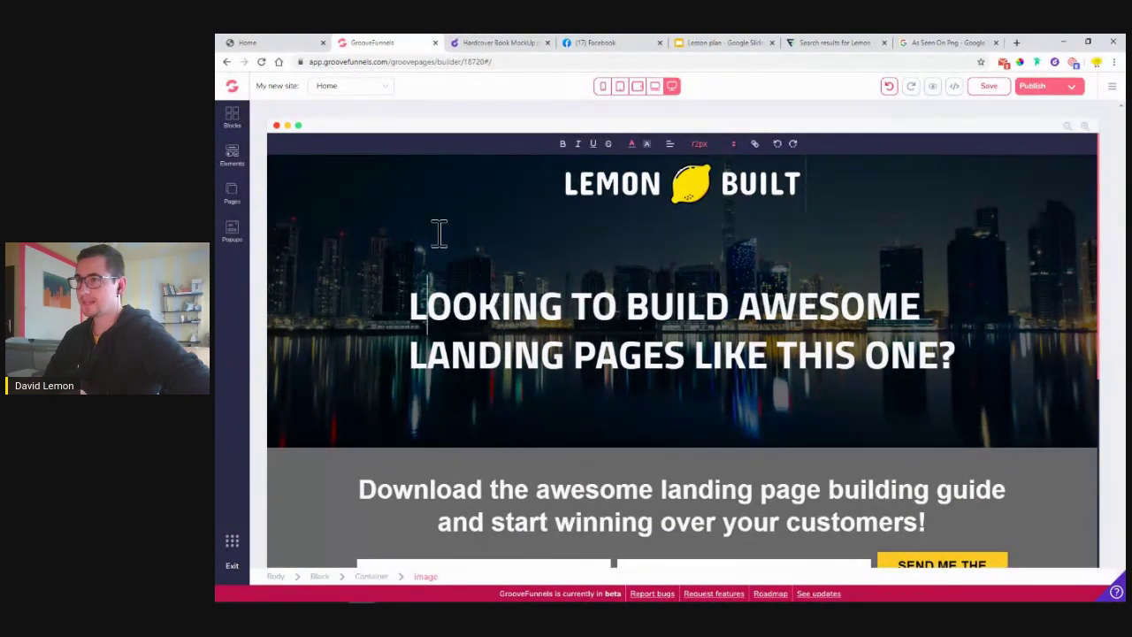
- Reselect the header headline, keep its top and bottom padding at 32, and save the page
left_click(371, 576)
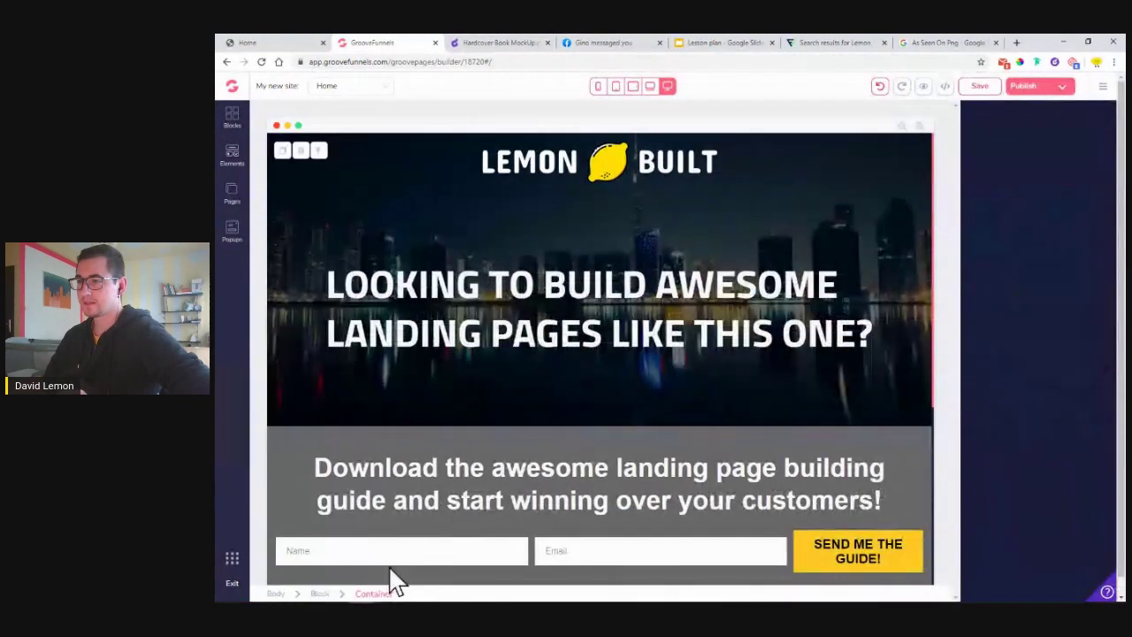
left_click(518, 283)
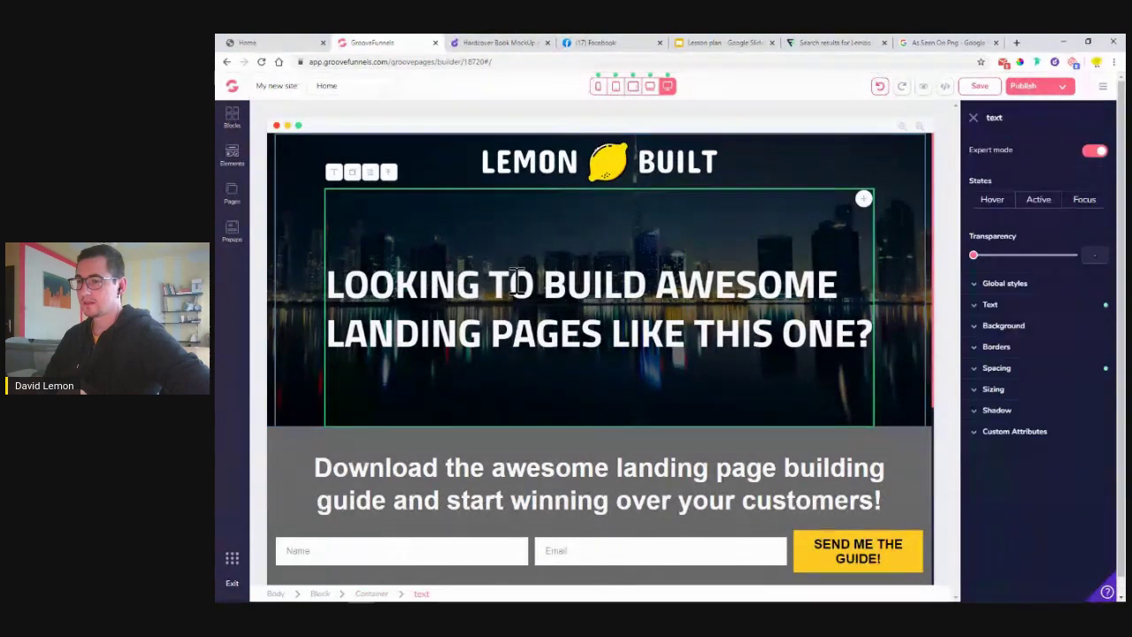
left_click(1017, 368)
left_click(1040, 415)
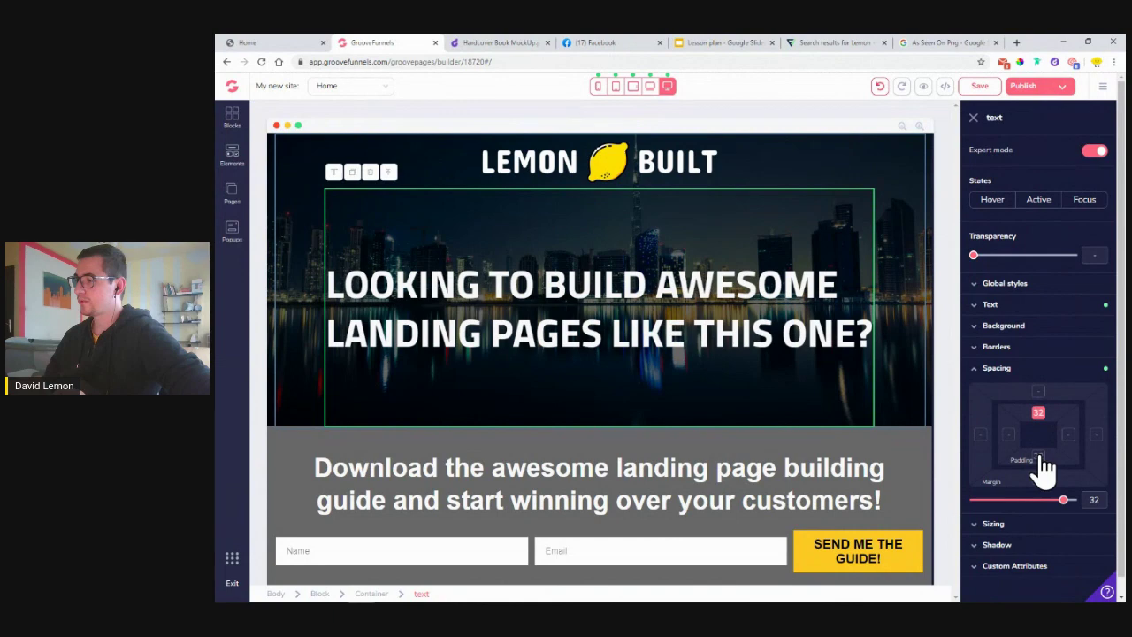
left_click_drag(1065, 501, 1064, 501)
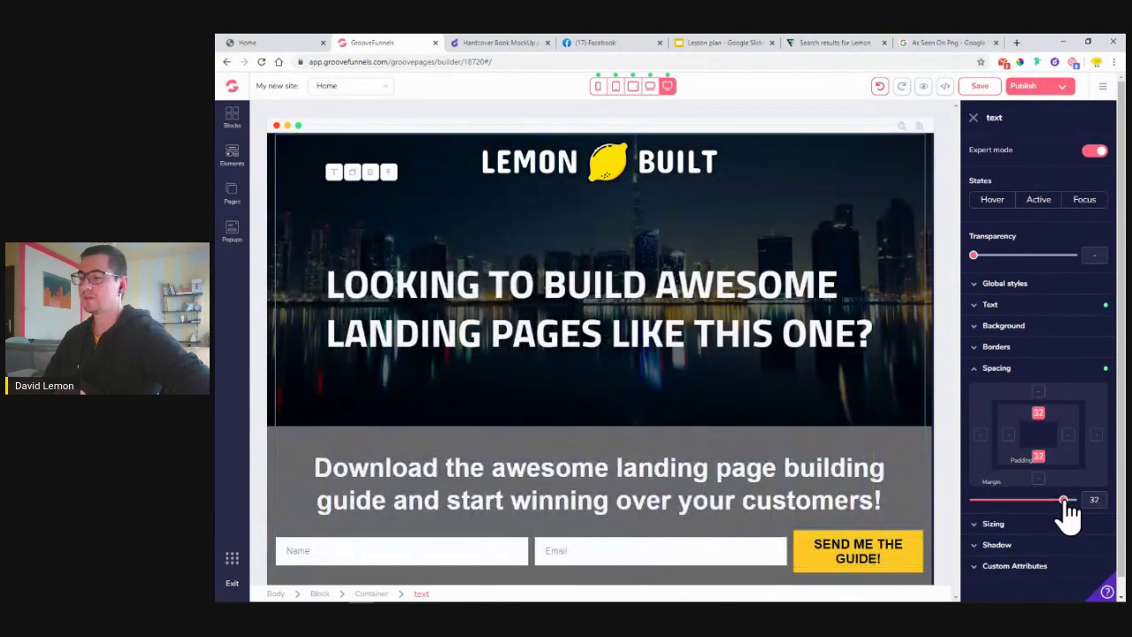
left_click(981, 85)
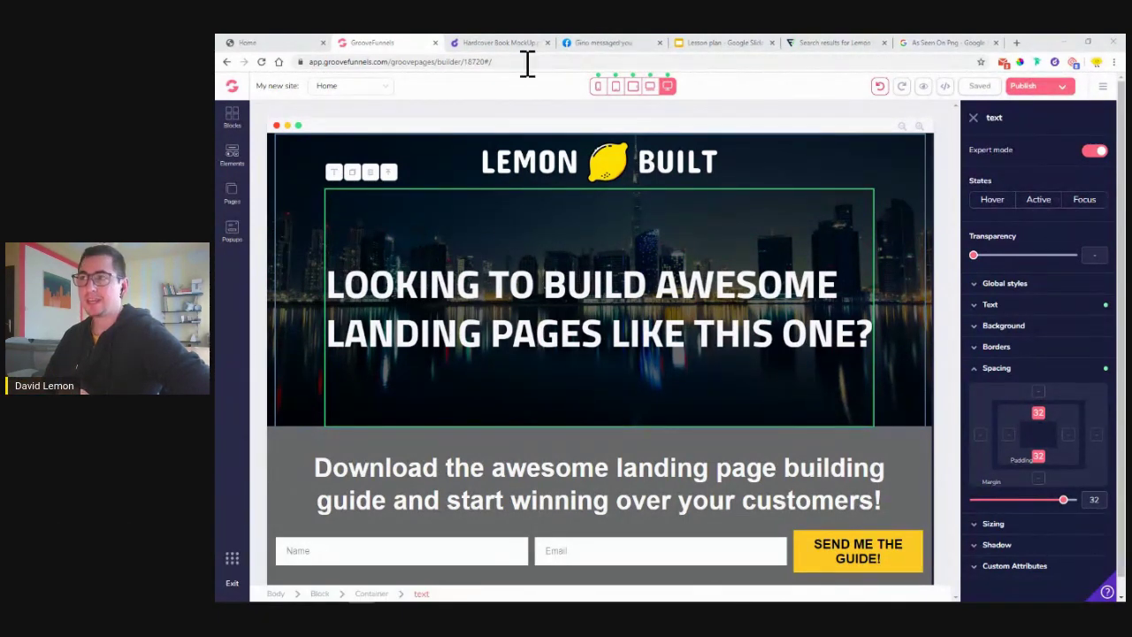
- Switch to the Lesson plan in Google Slides, highlight the streamyard.com/facebook link on slide 2, and return to the page builder
left_click(723, 44)
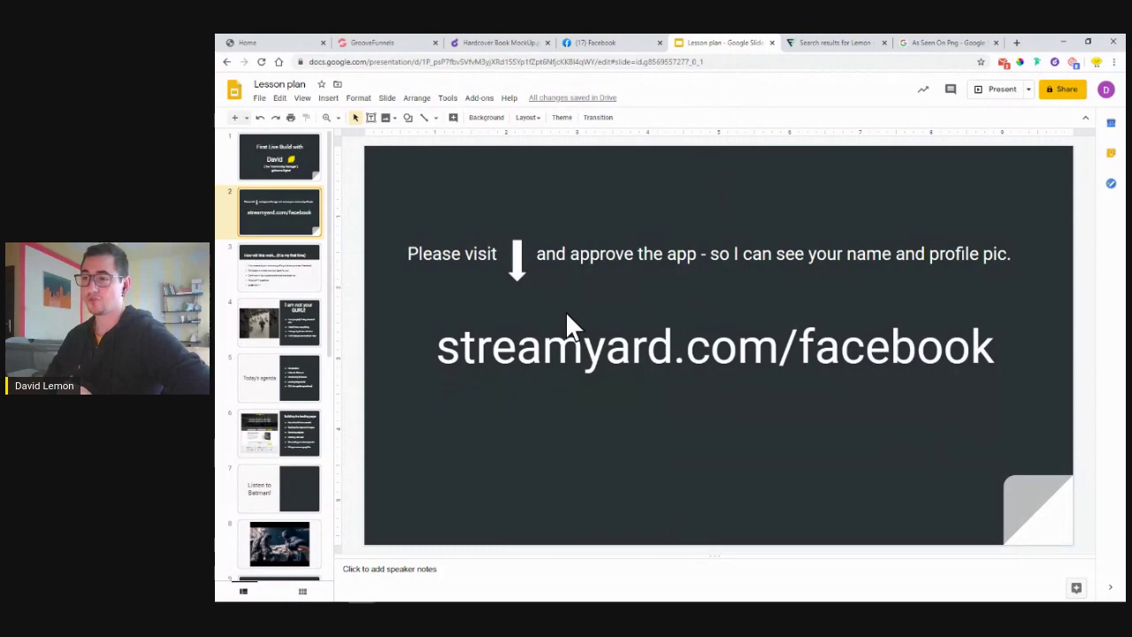
left_click_drag(449, 354, 997, 358)
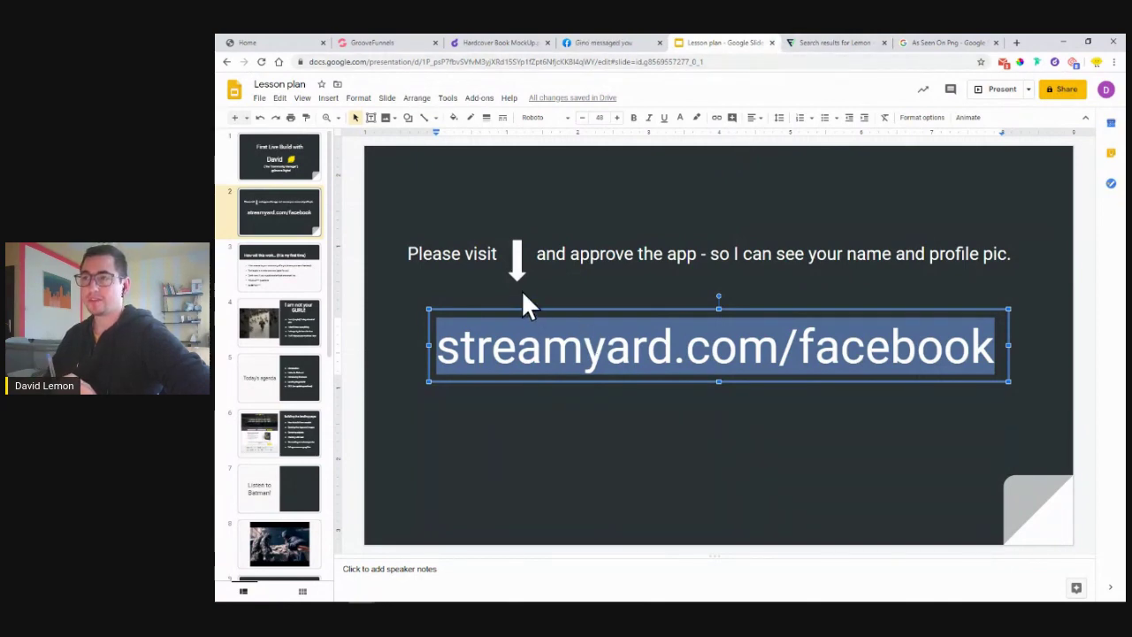
left_click(381, 43)
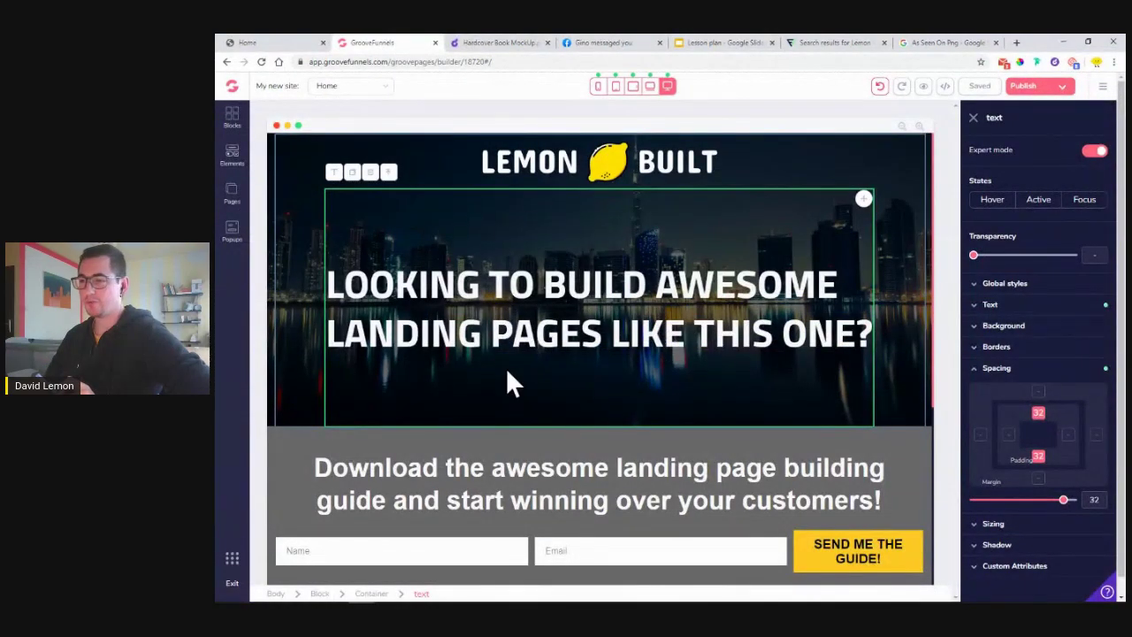
- Set the "Download the awesome landing page building guide" subheadline's text size to 32 px, comparing it with the finished page
scroll(511, 379, "down", 3)
left_click(275, 42)
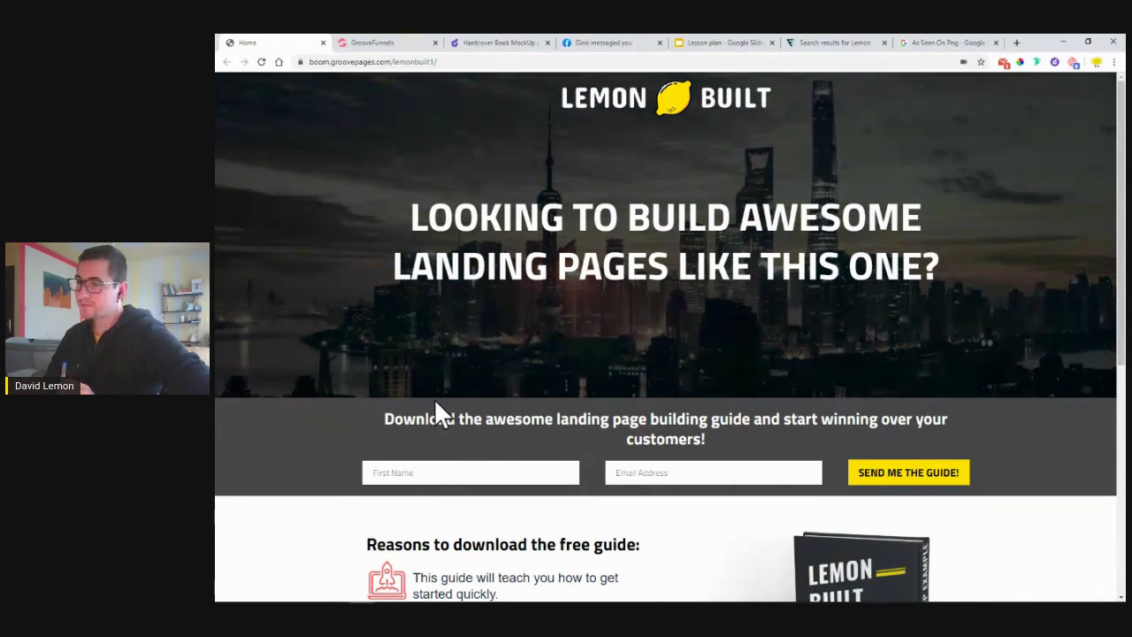
left_click(381, 42)
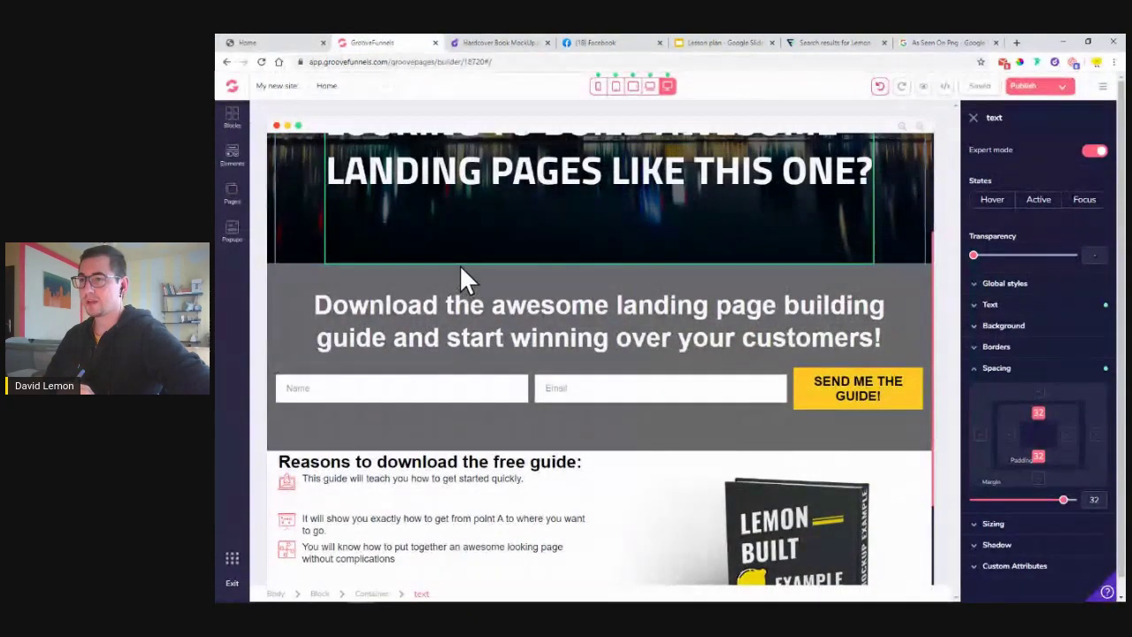
left_click(463, 306)
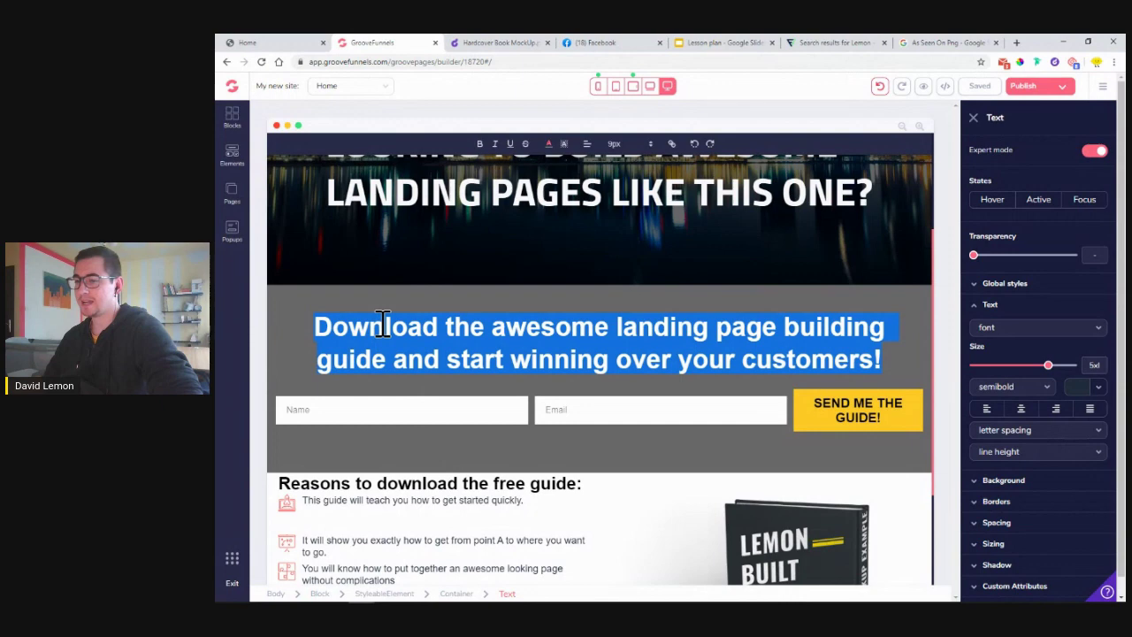
left_click(618, 144)
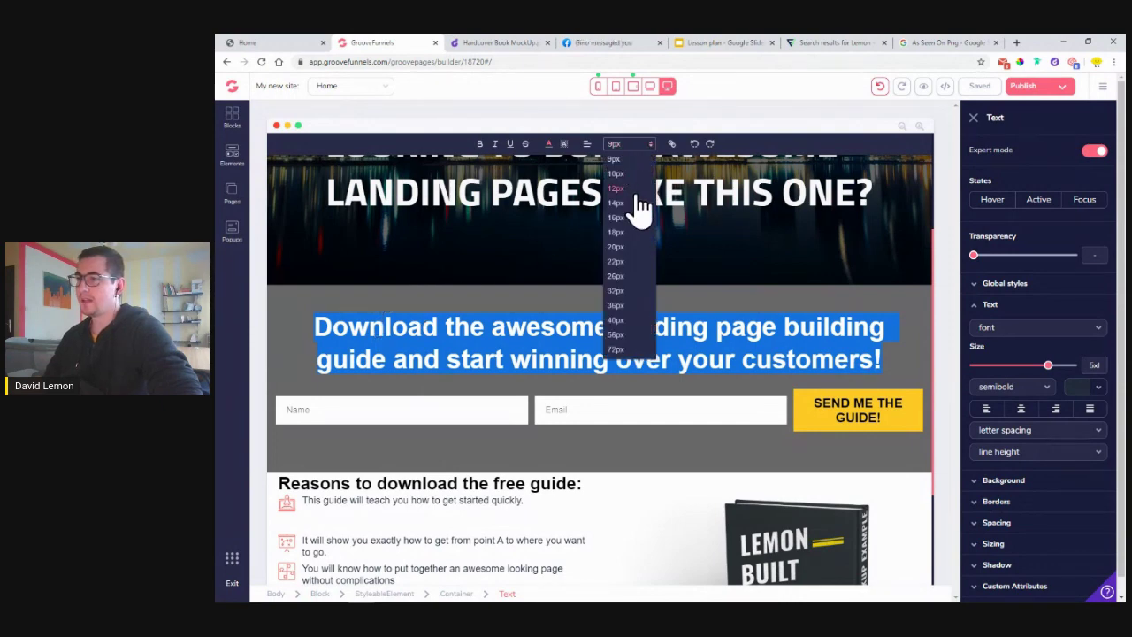
left_click(630, 265)
left_click(617, 144)
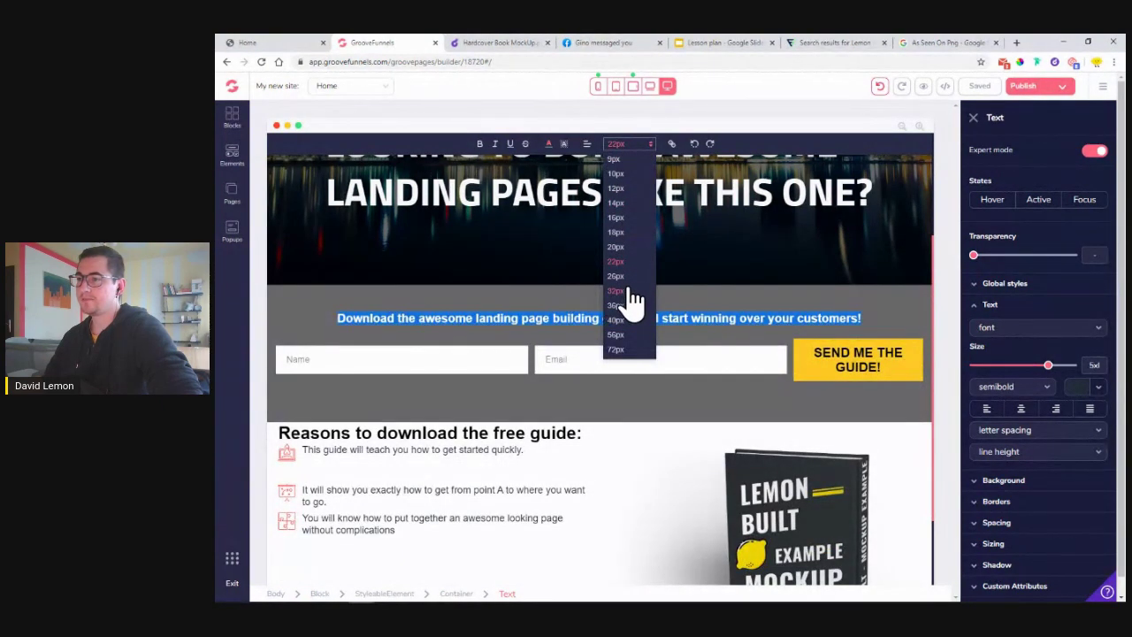
left_click(630, 292)
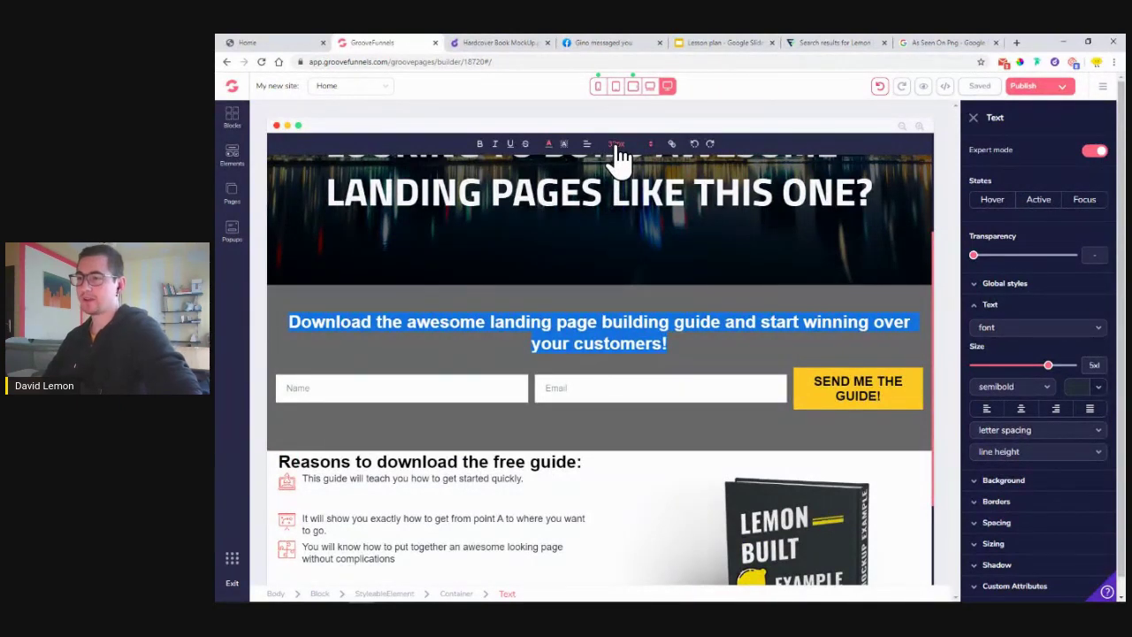
left_click(281, 43)
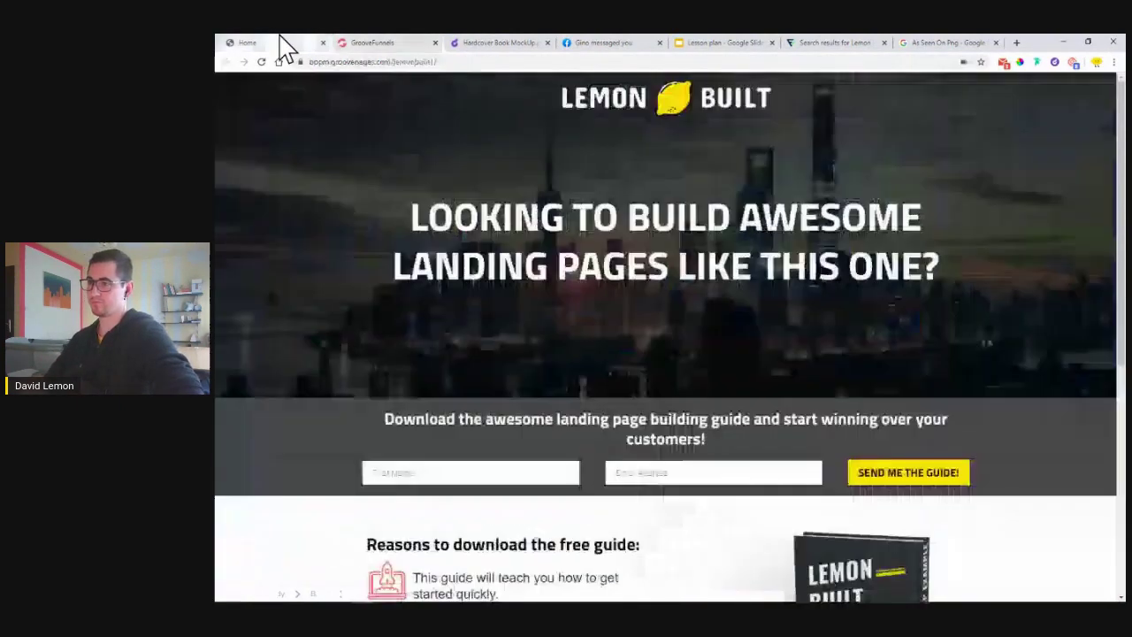
left_click(412, 42)
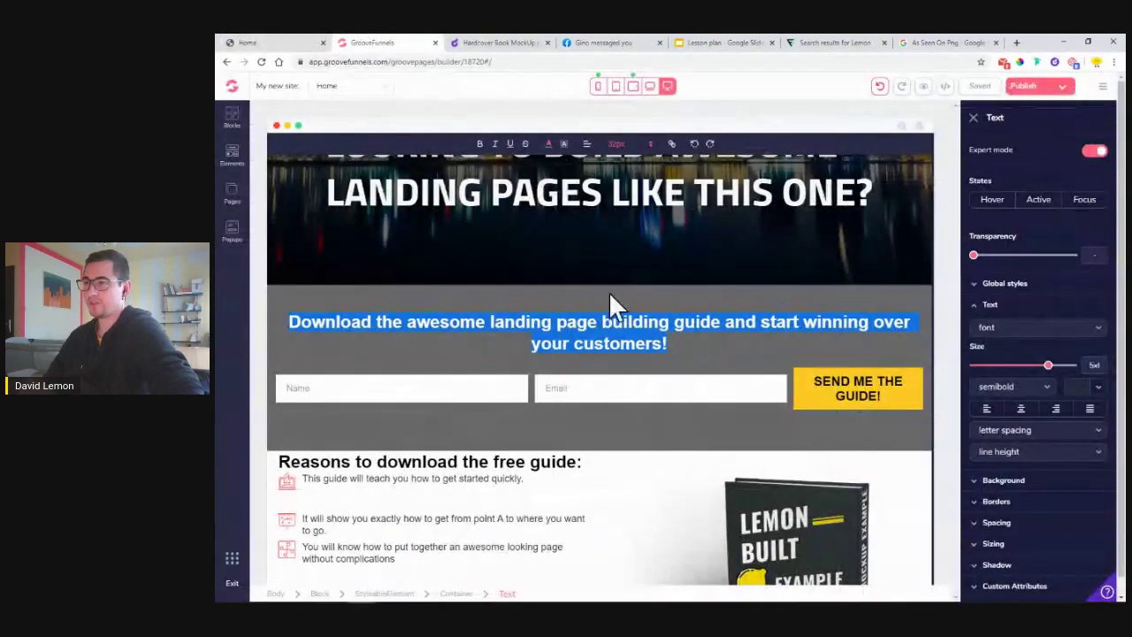
left_click(630, 145)
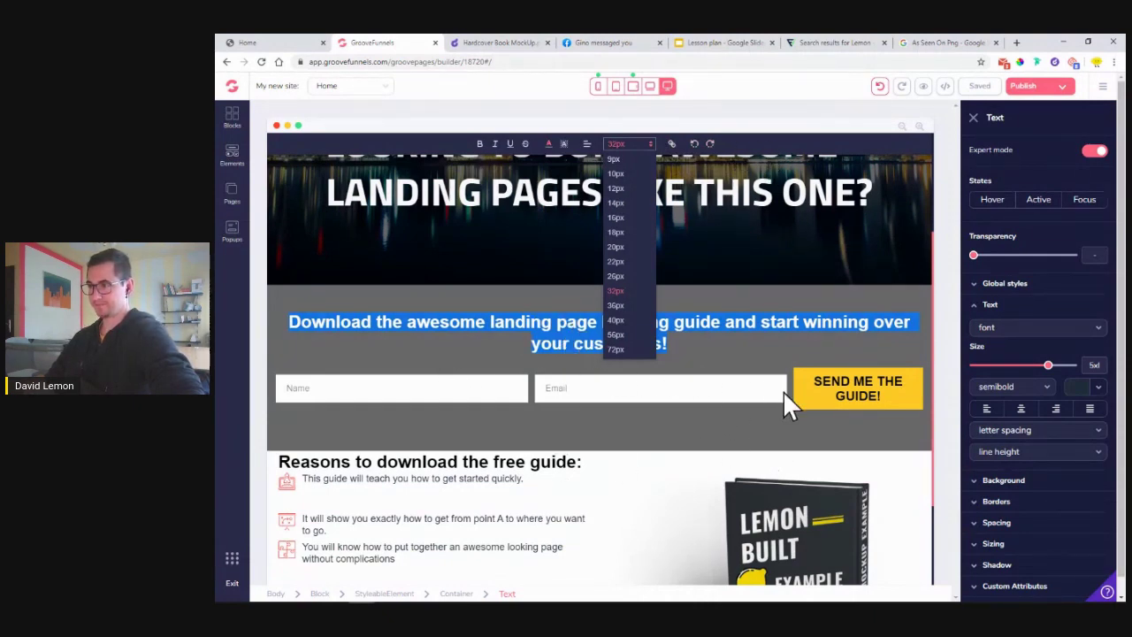
- Reduce the "SEND ME THE GUIDE!" button's text size to base
left_click(843, 401)
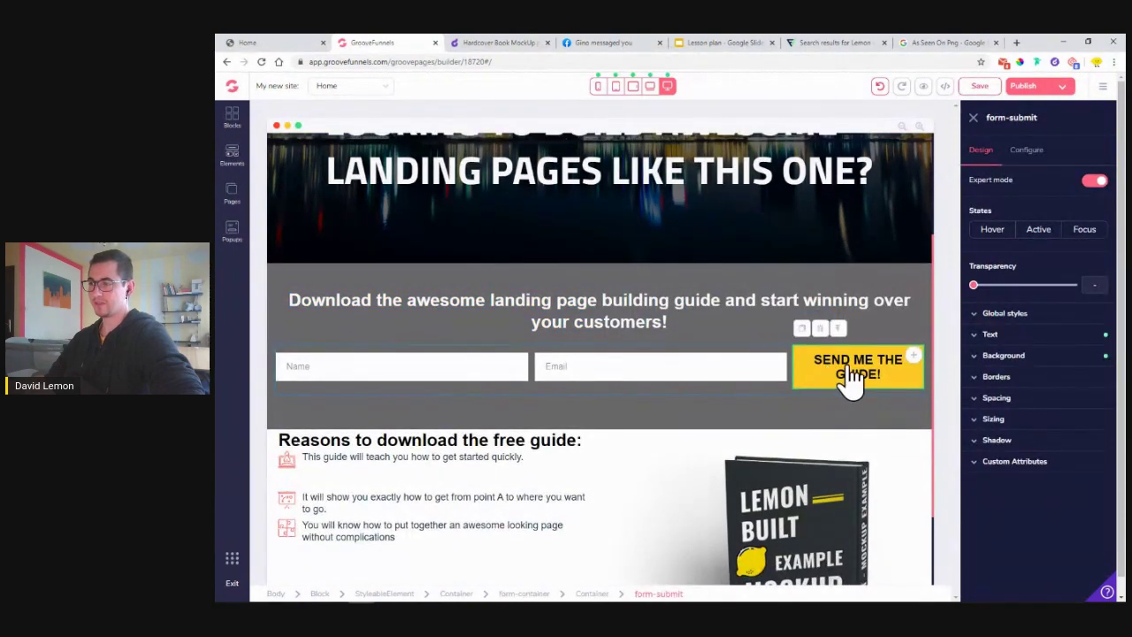
left_click(991, 336)
left_click_drag(1026, 398, 1011, 400)
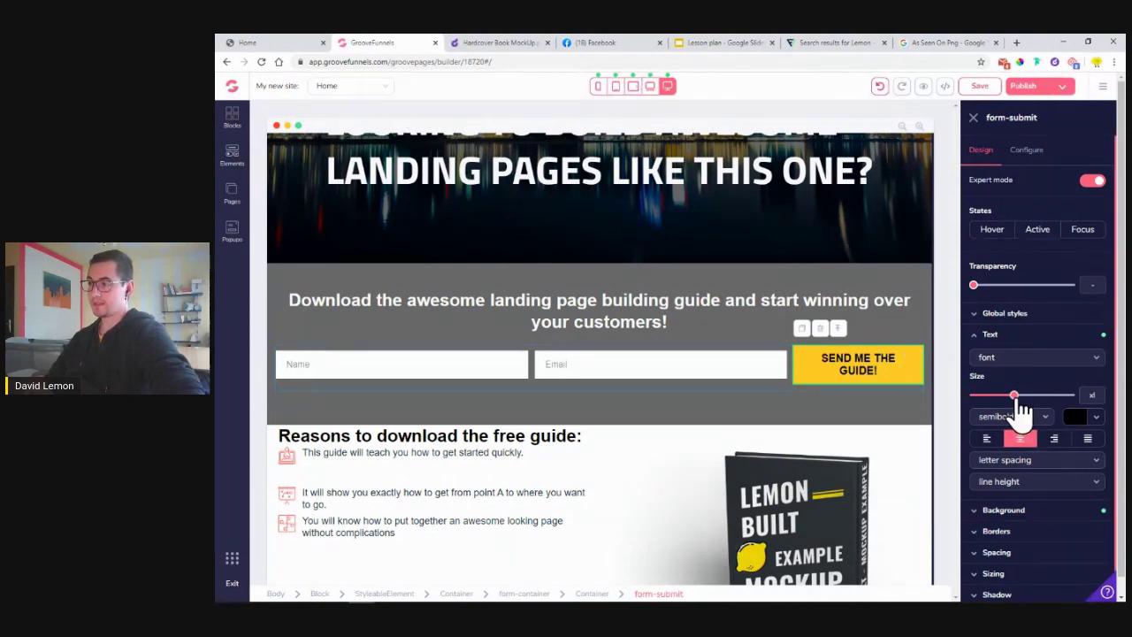
left_click_drag(1018, 402, 1002, 402)
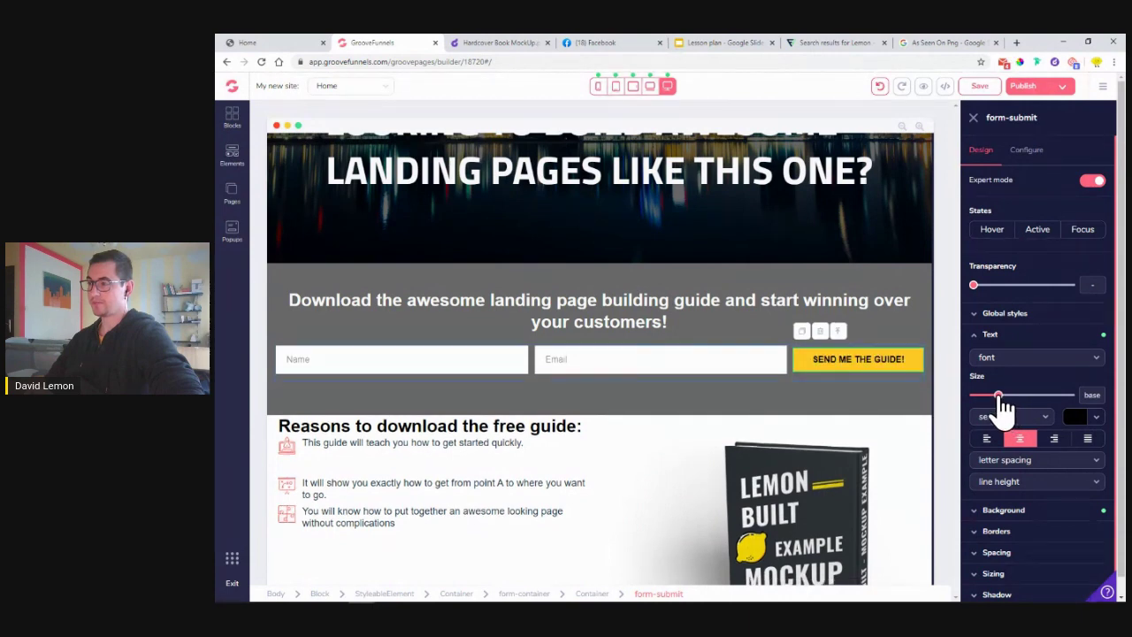
left_click(764, 322)
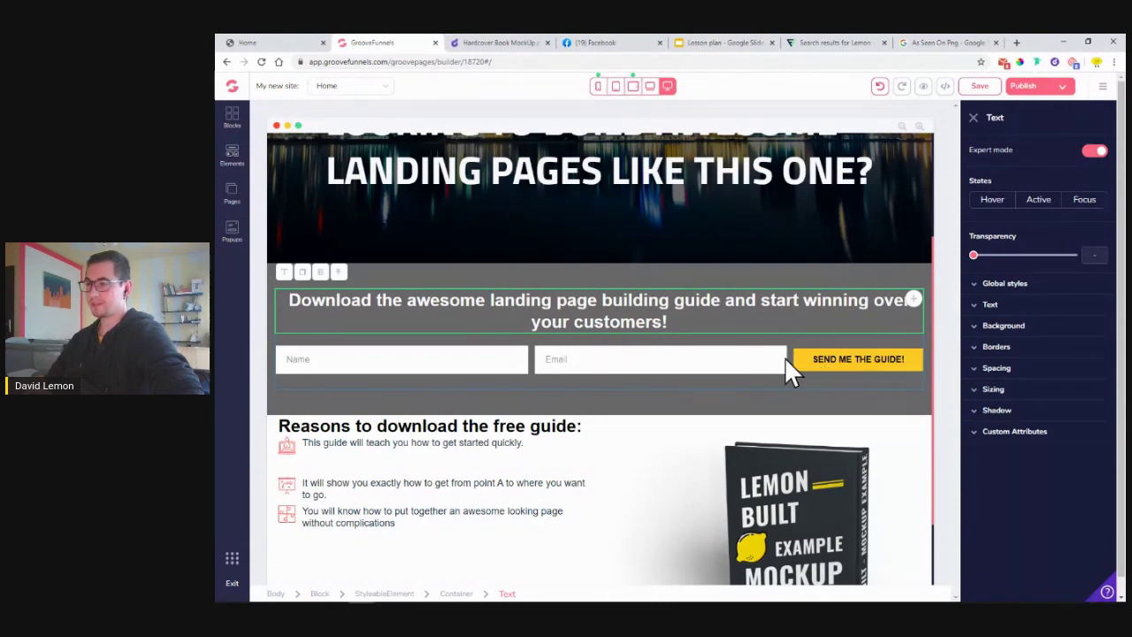
- Set the Name field's top and bottom padding to 3
left_click(363, 359)
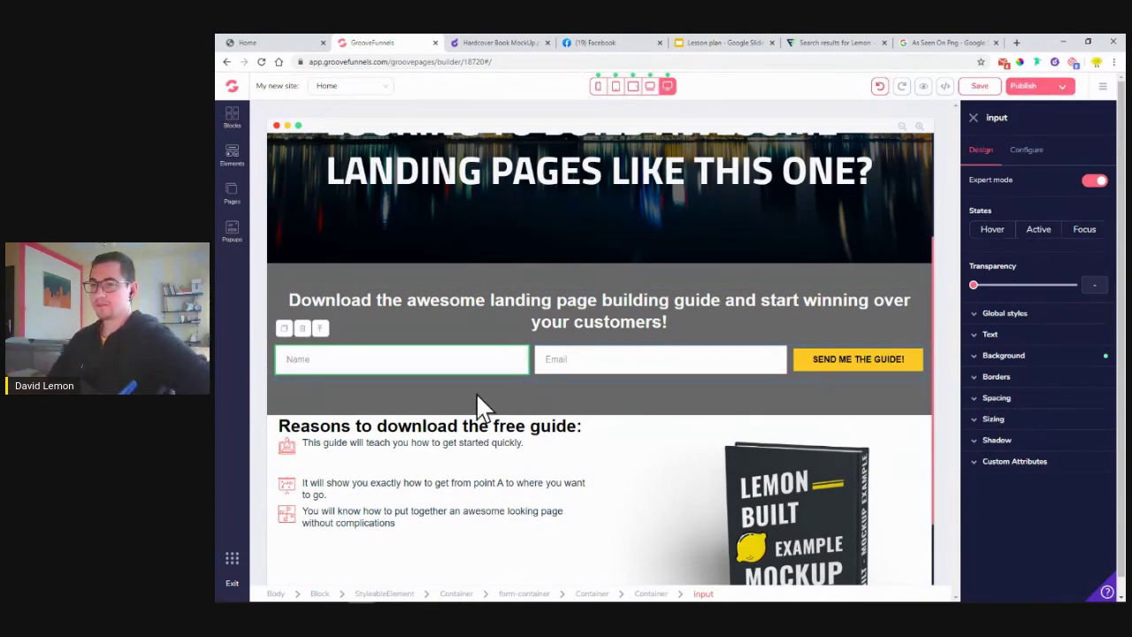
left_click(299, 360)
left_click(1042, 407)
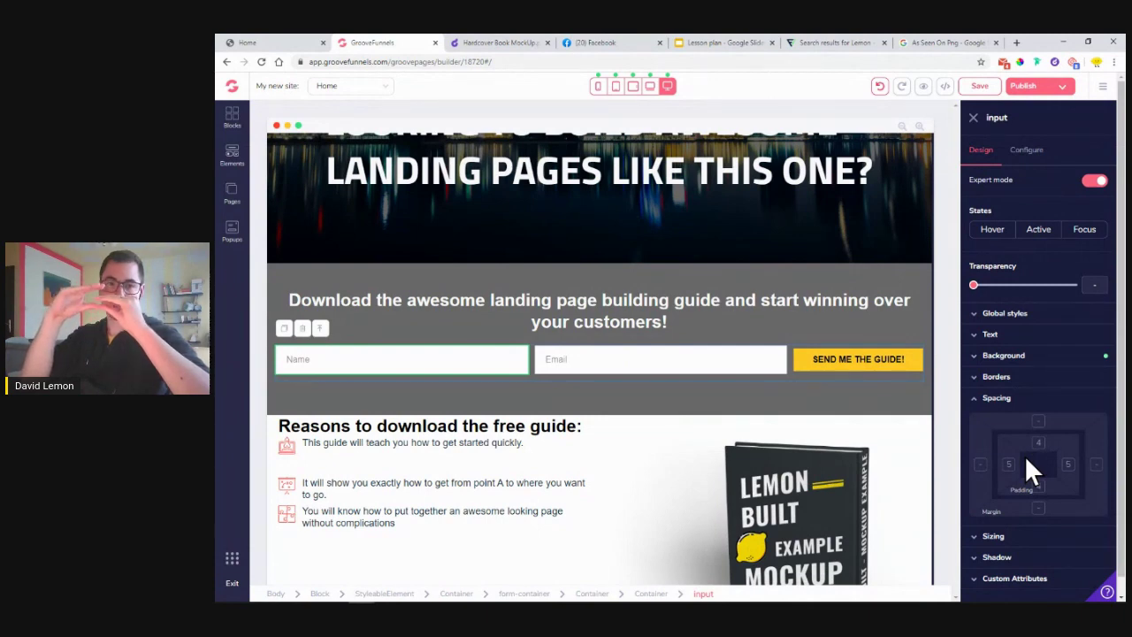
left_click(1038, 443)
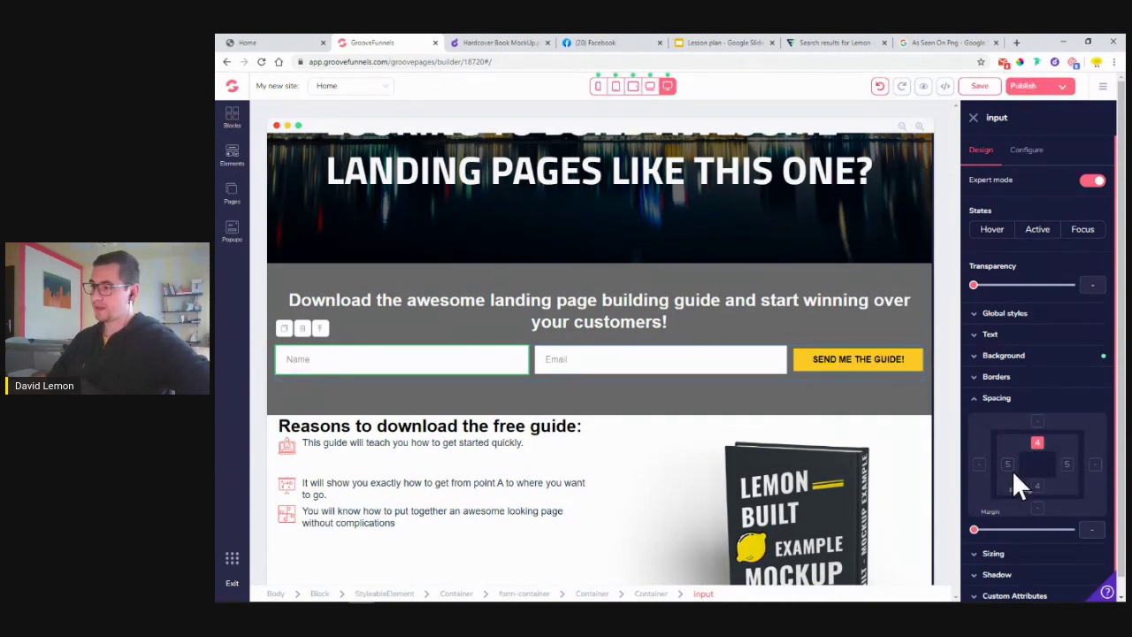
left_click(1039, 486)
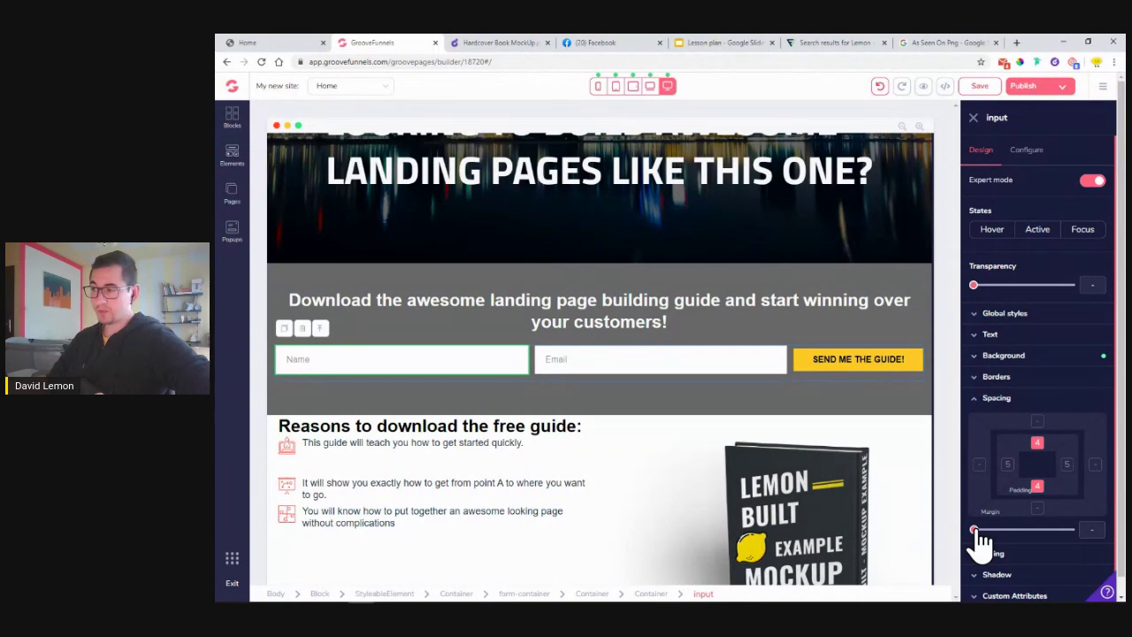
left_click_drag(976, 530, 994, 531)
- Set the Name field's left and right padding to 5
left_click(1008, 464)
left_click(1067, 464)
left_click(1038, 487)
left_click(1038, 444)
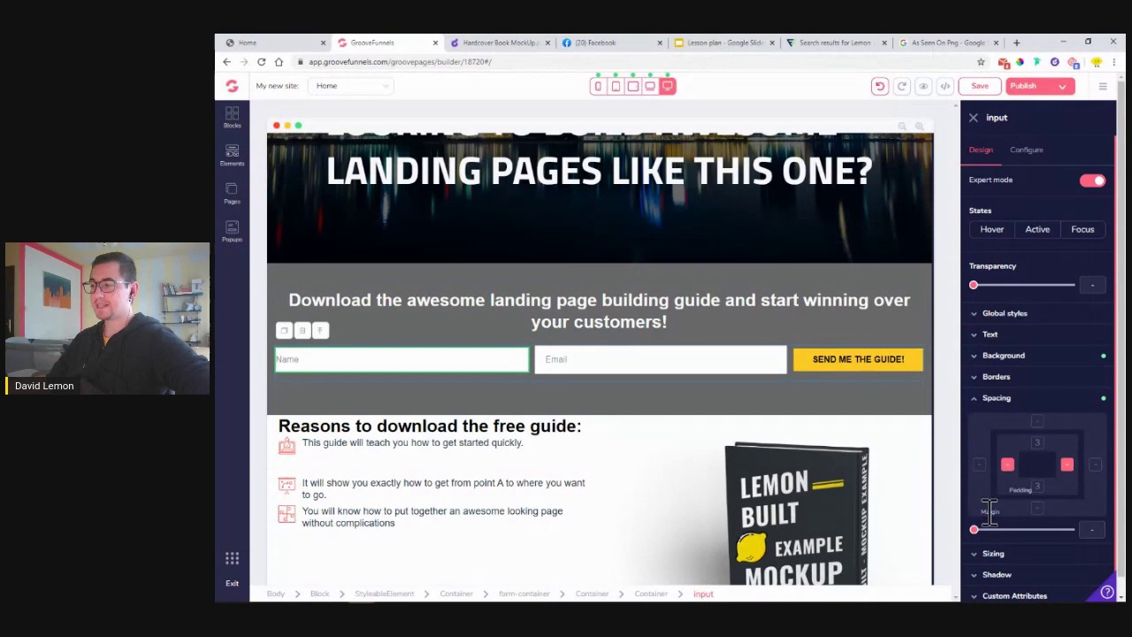
left_click_drag(975, 529, 1001, 529)
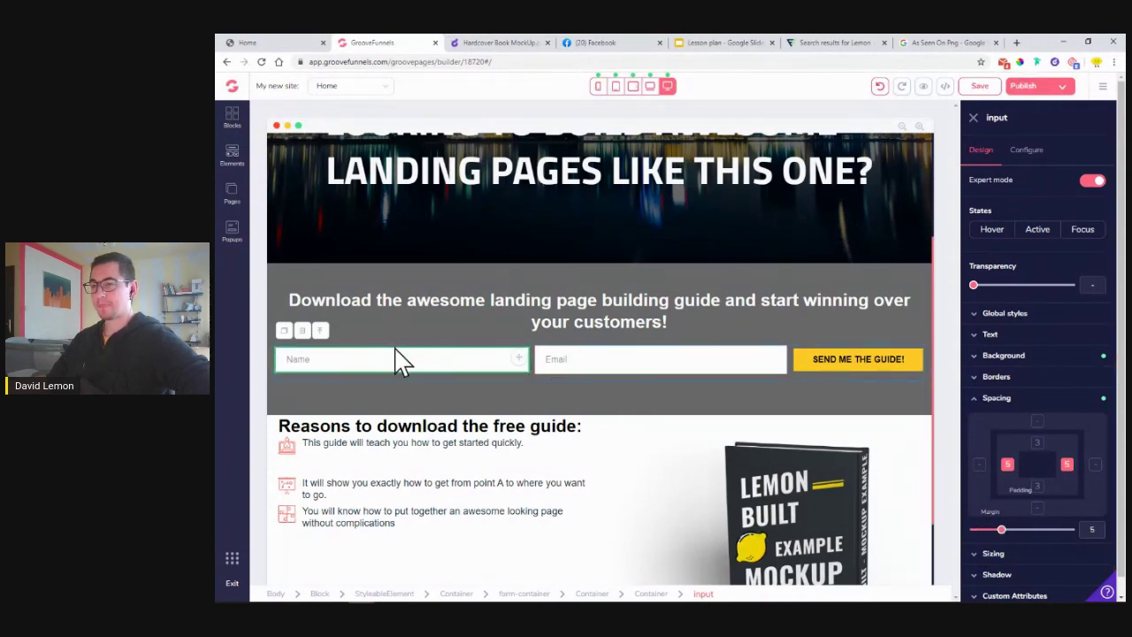
- Set the Email field's top and bottom padding to 3 and its left and right padding to 5
left_click(655, 366)
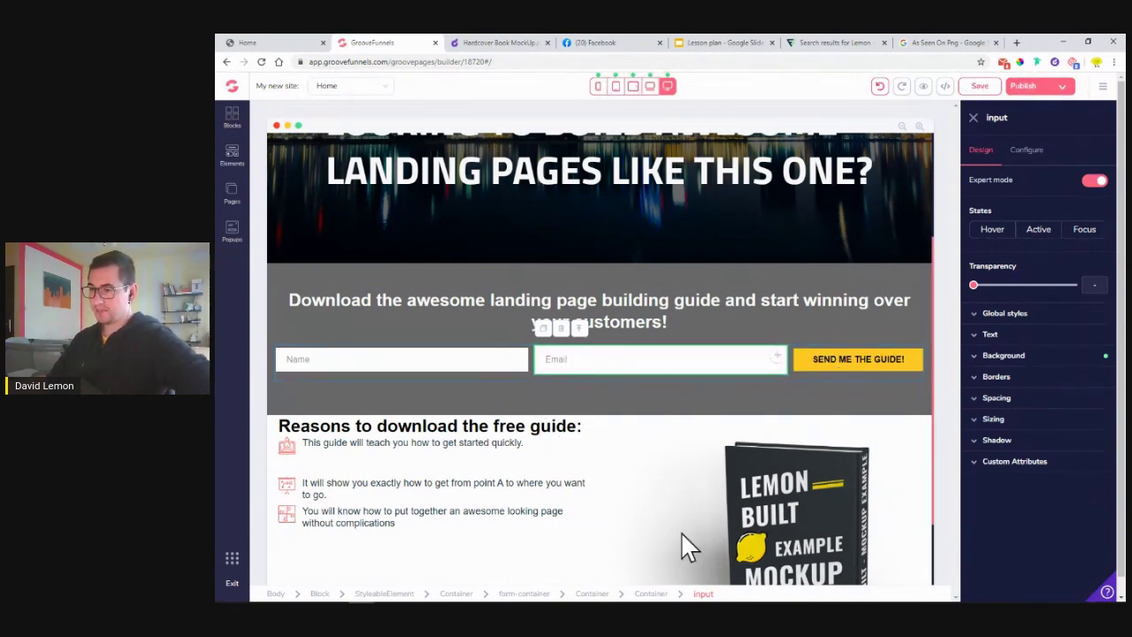
left_click(1026, 399)
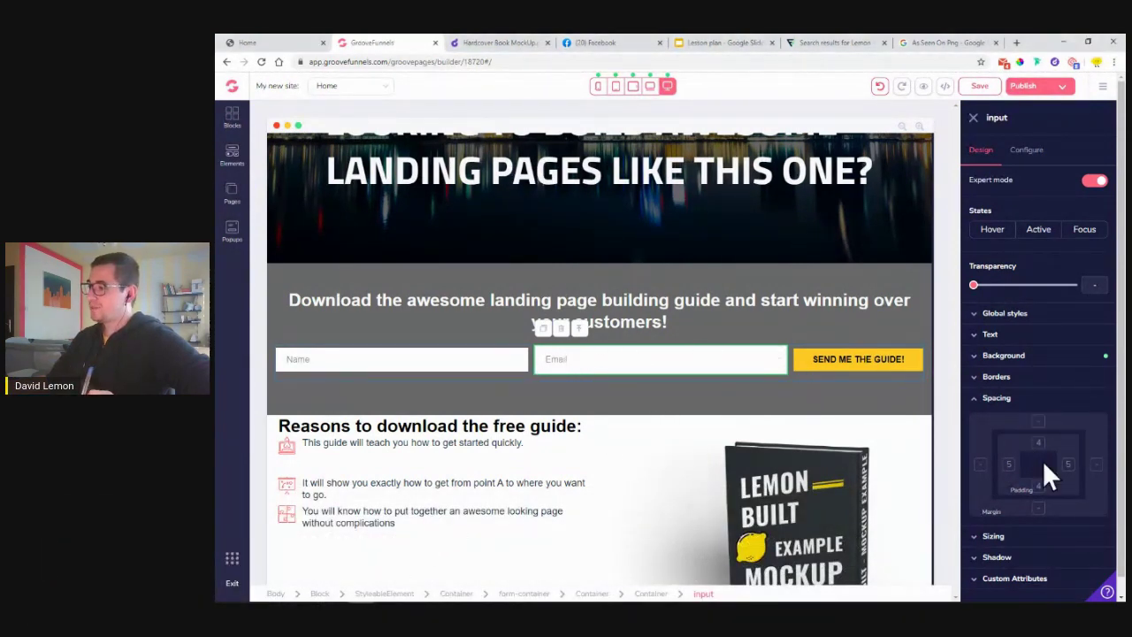
left_click(1039, 488)
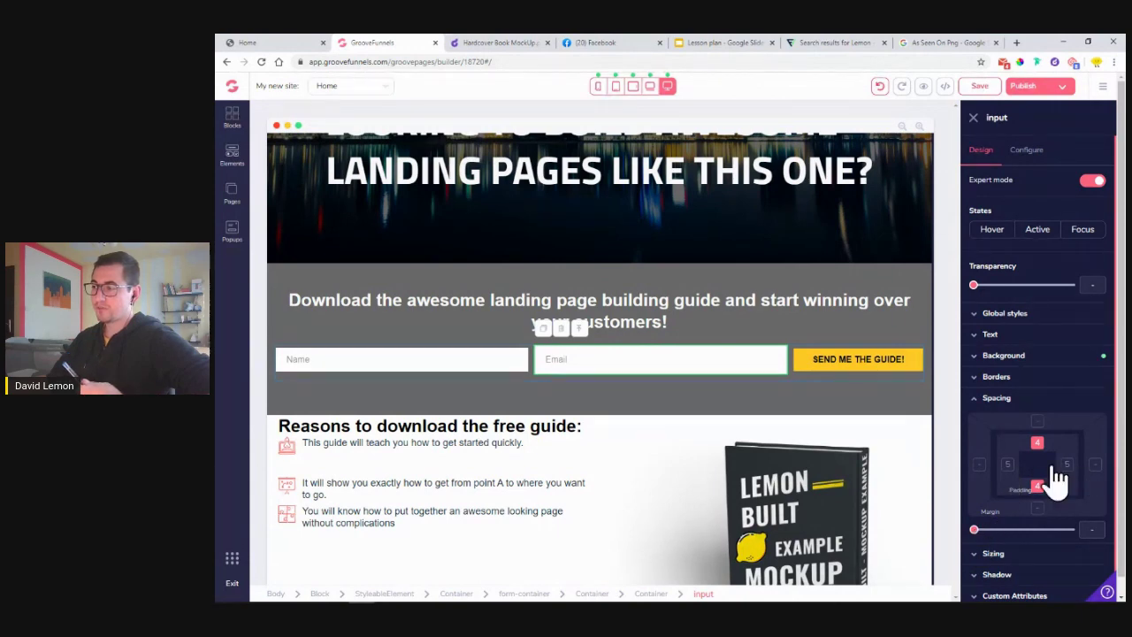
left_click_drag(977, 532, 993, 531)
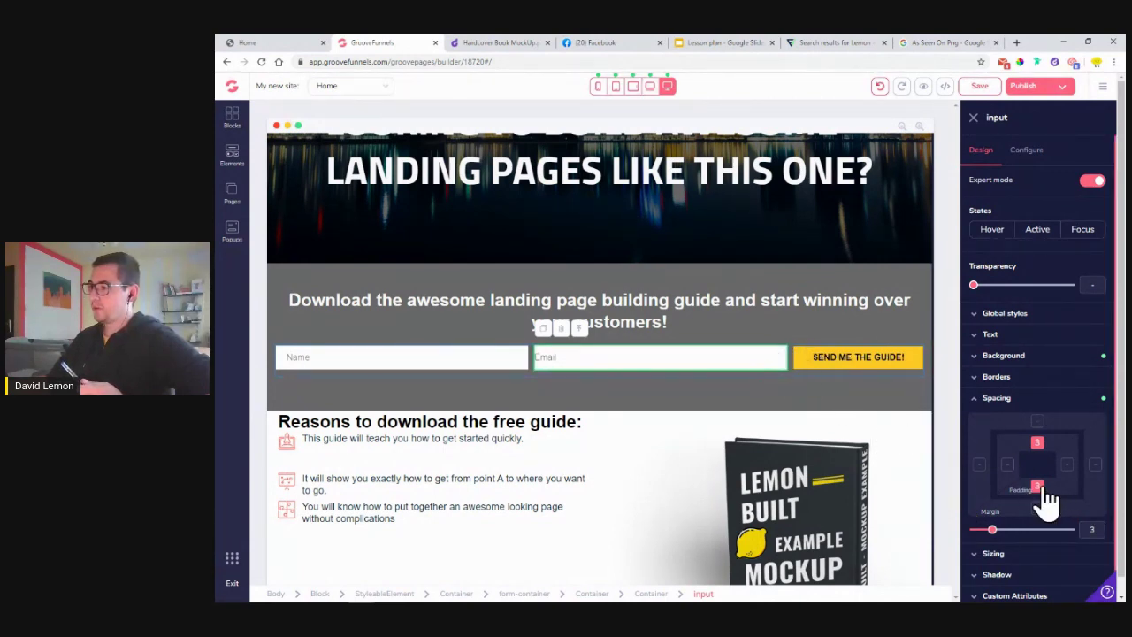
left_click(1037, 453)
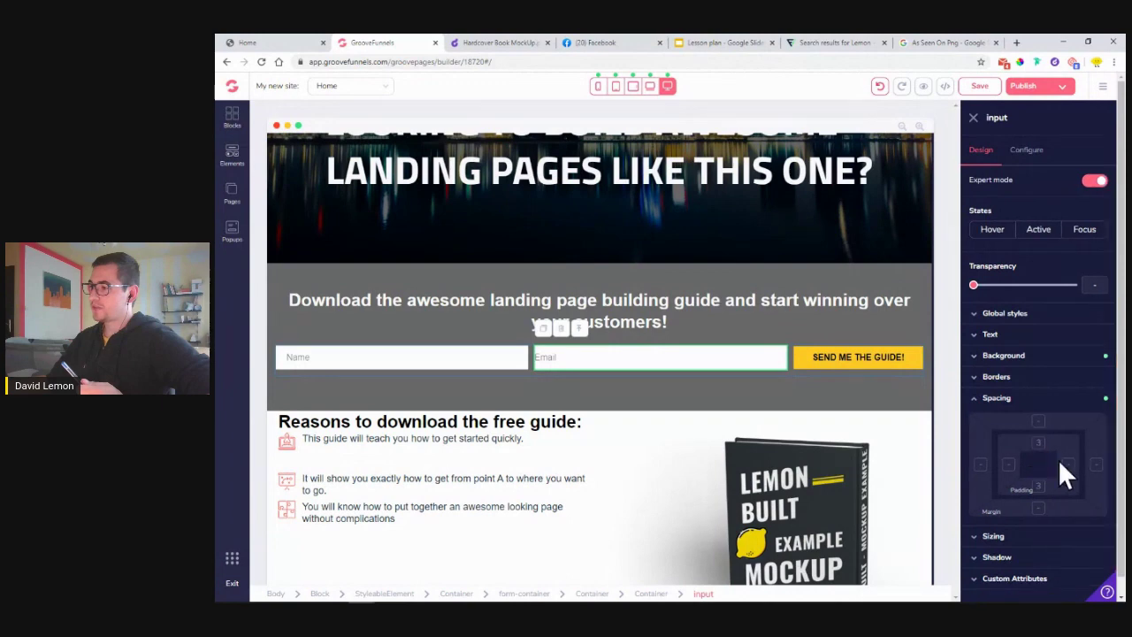
left_click(1010, 465)
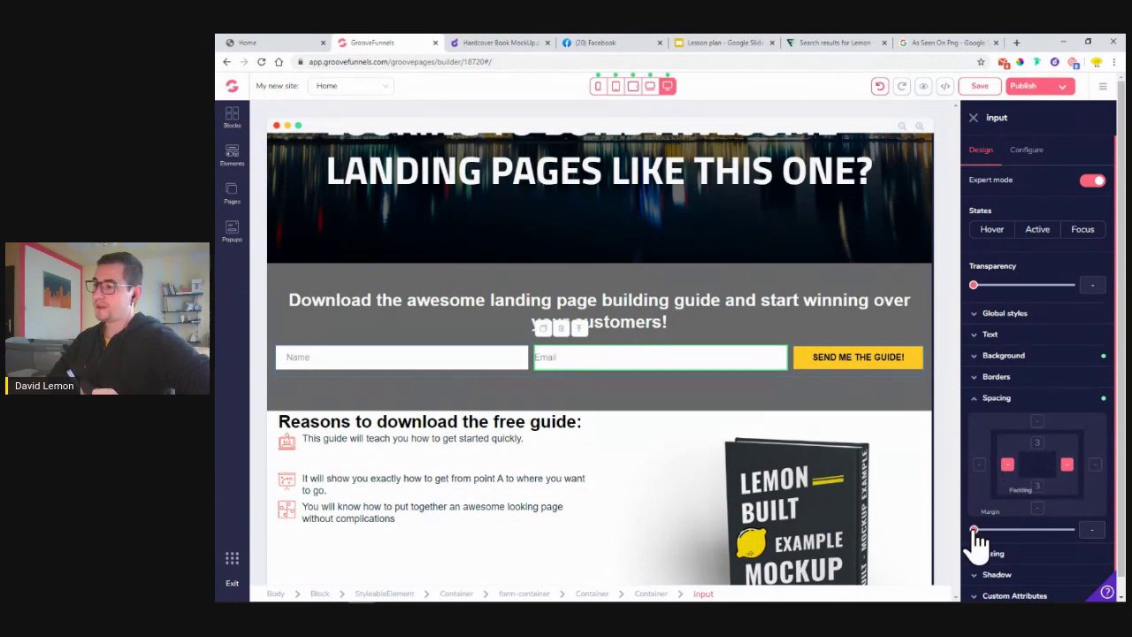
left_click_drag(975, 530, 1000, 532)
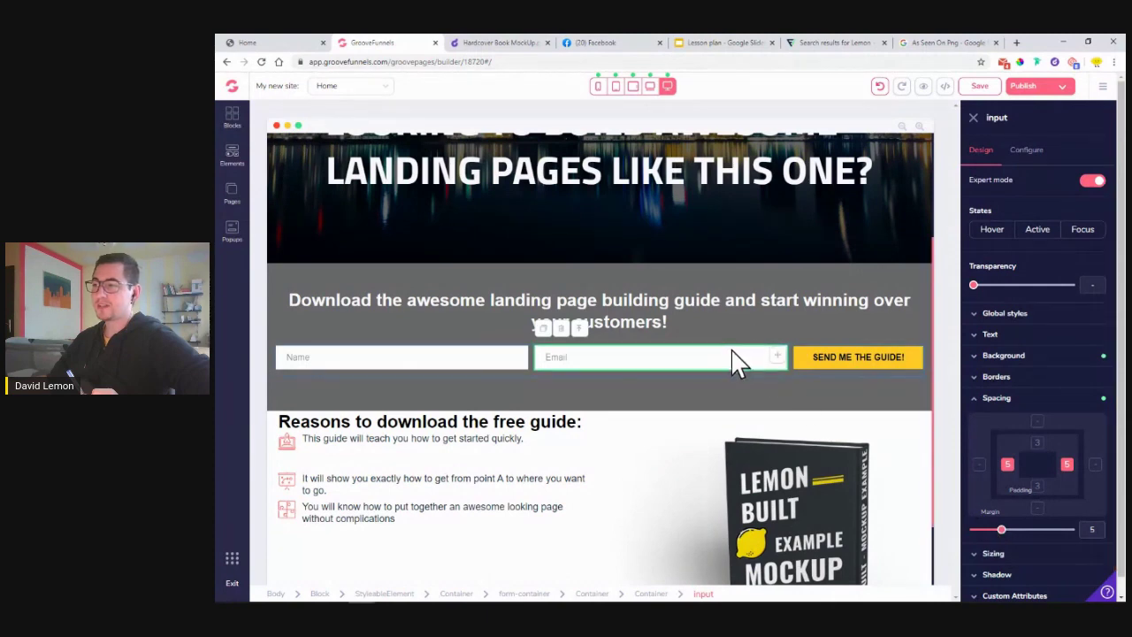
- Compare the height and spacing of the grey opt-in section with the finished page
left_click(750, 324)
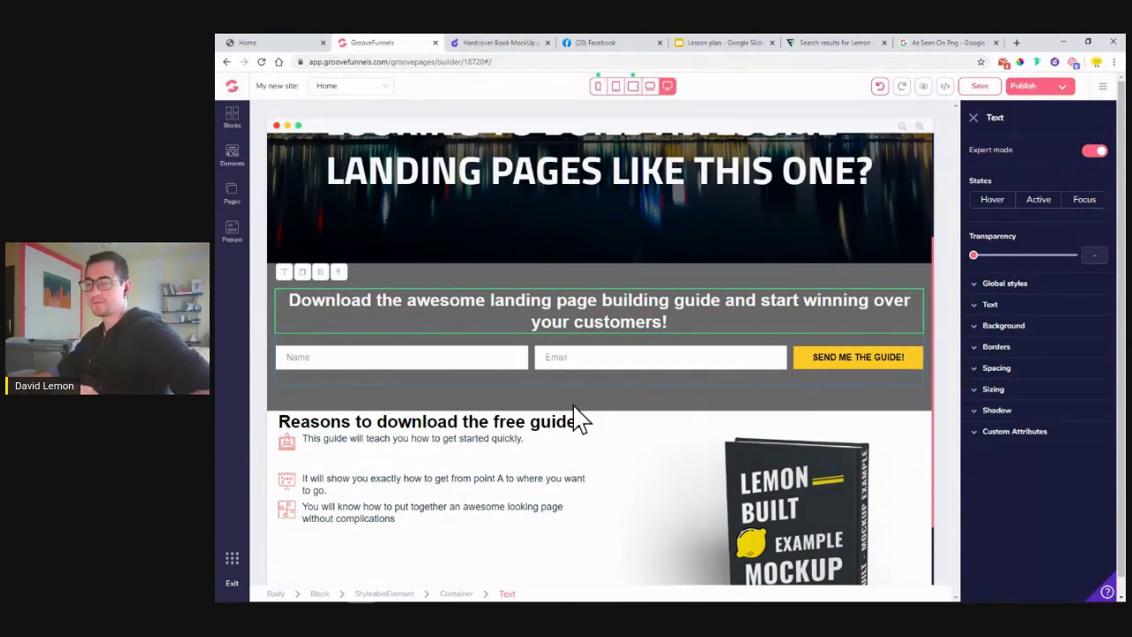
left_click(255, 43)
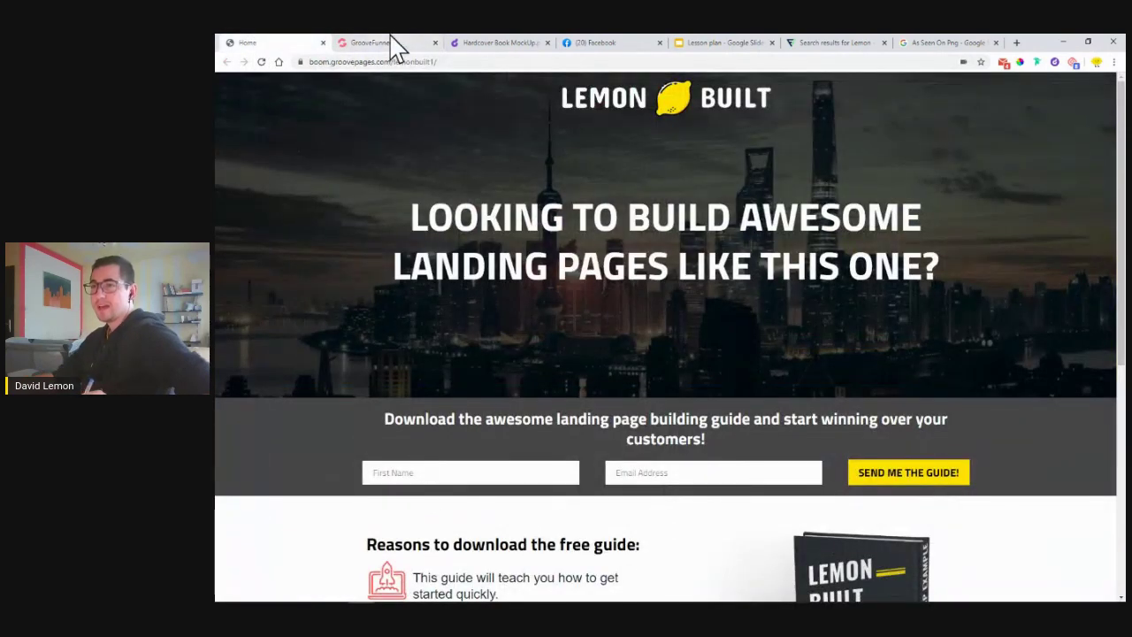
left_click(390, 42)
left_click(972, 119)
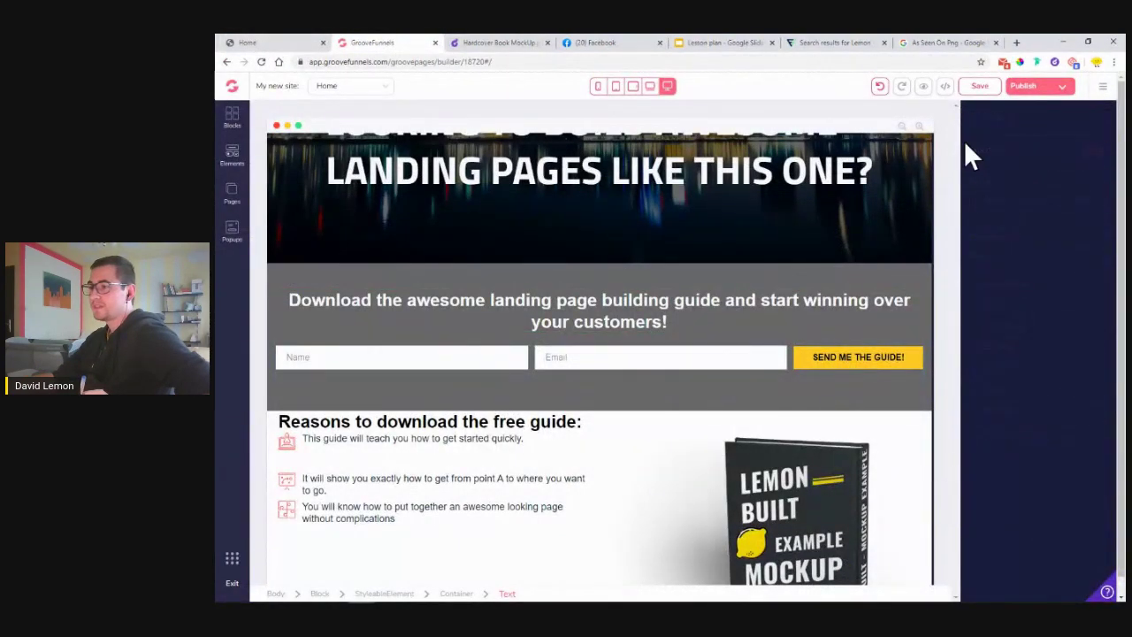
left_click(286, 42)
left_click(404, 42)
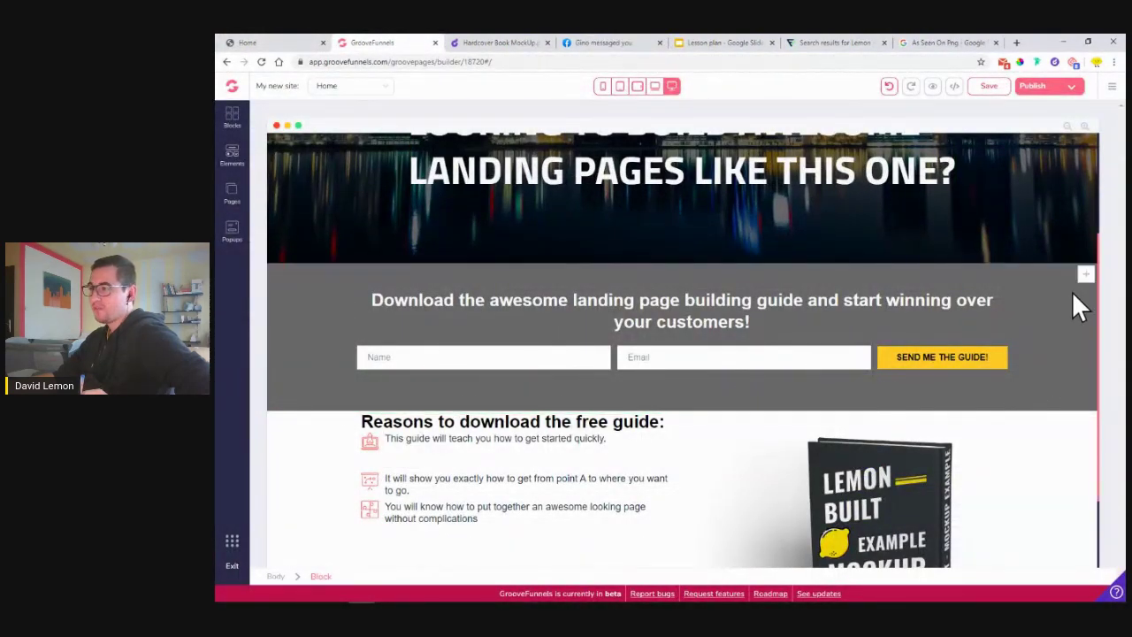
- Set the grey opt-in block's top and bottom padding to 5 and its left and right padding to 4
left_click(297, 302)
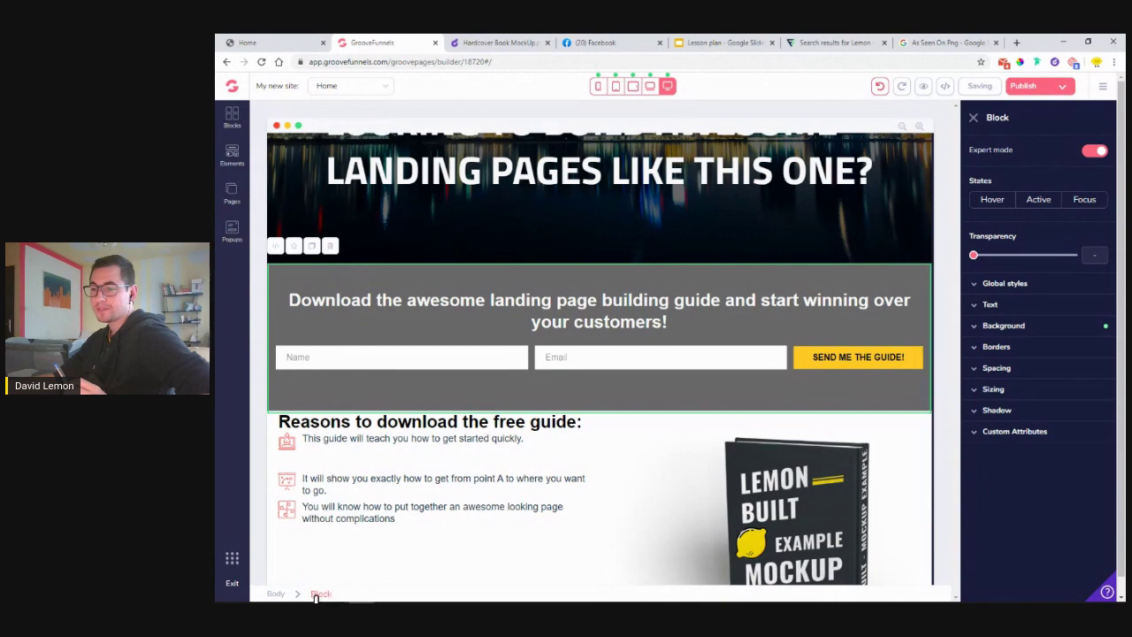
left_click(1016, 390)
left_click(1018, 389)
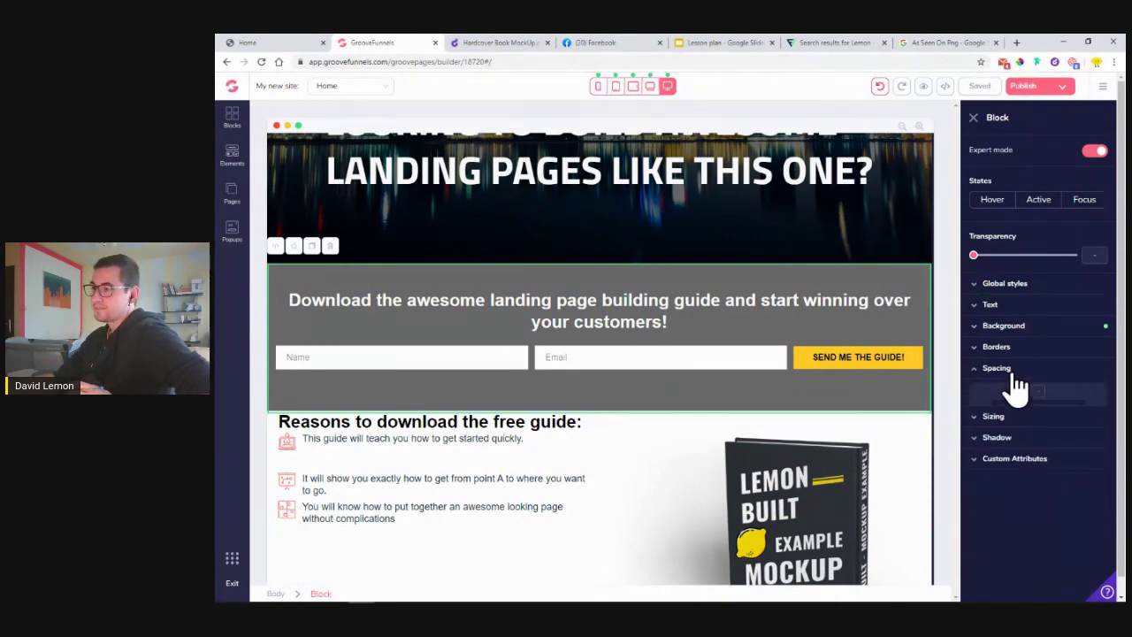
left_click(1011, 371)
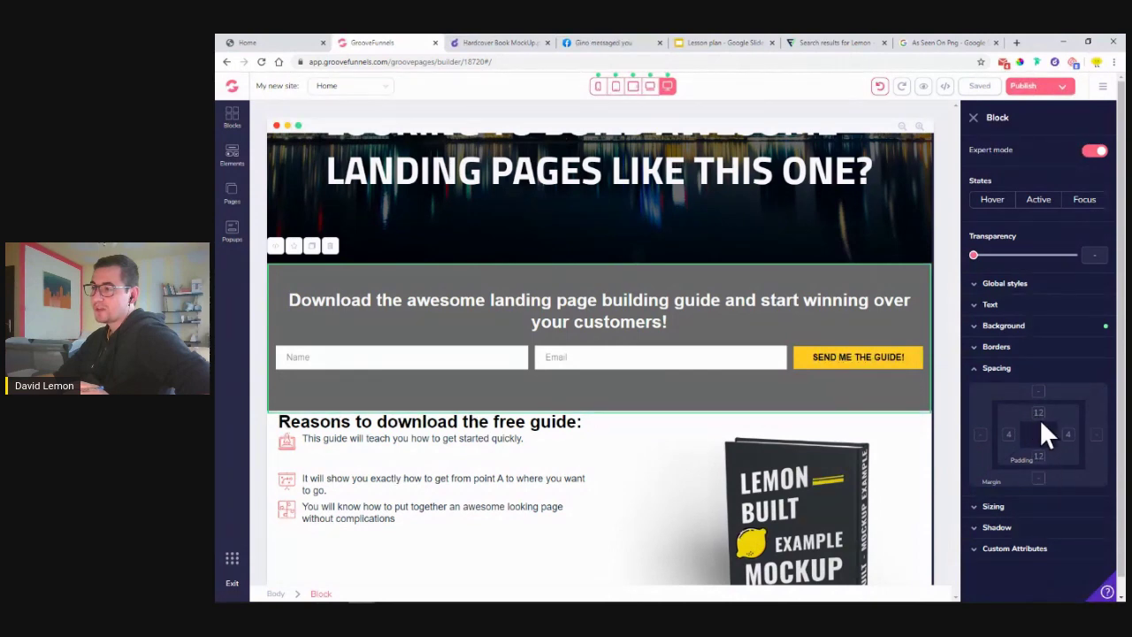
left_click(1040, 458)
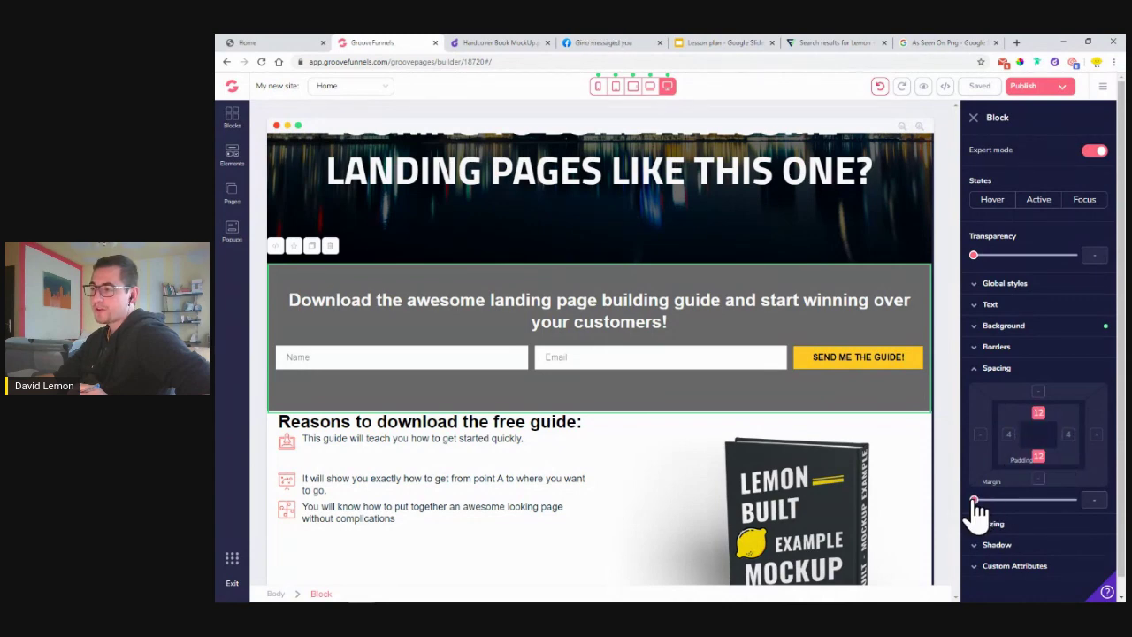
left_click_drag(979, 501, 1005, 504)
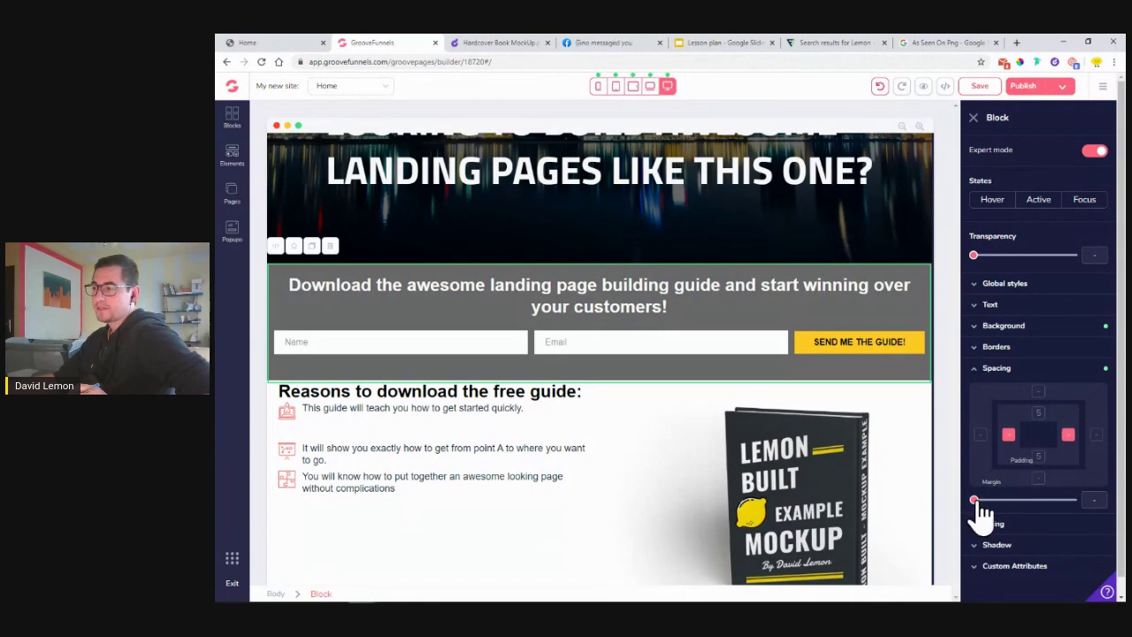
left_click_drag(977, 501, 1001, 508)
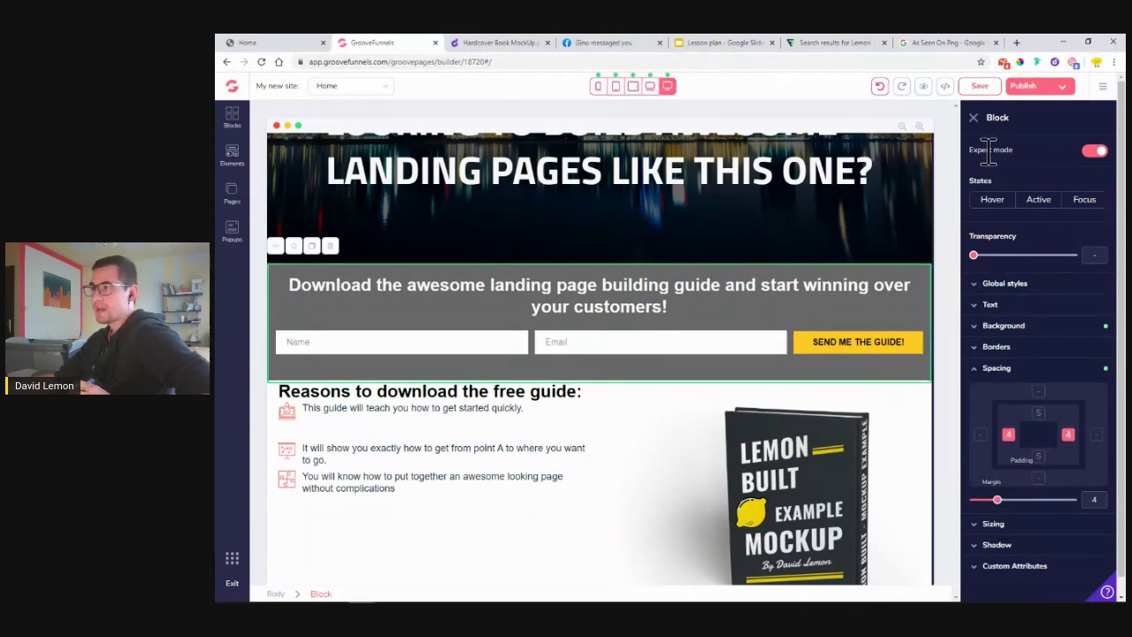
- Check the tightened opt-in block and its form field widths against the finished page
left_click(975, 121)
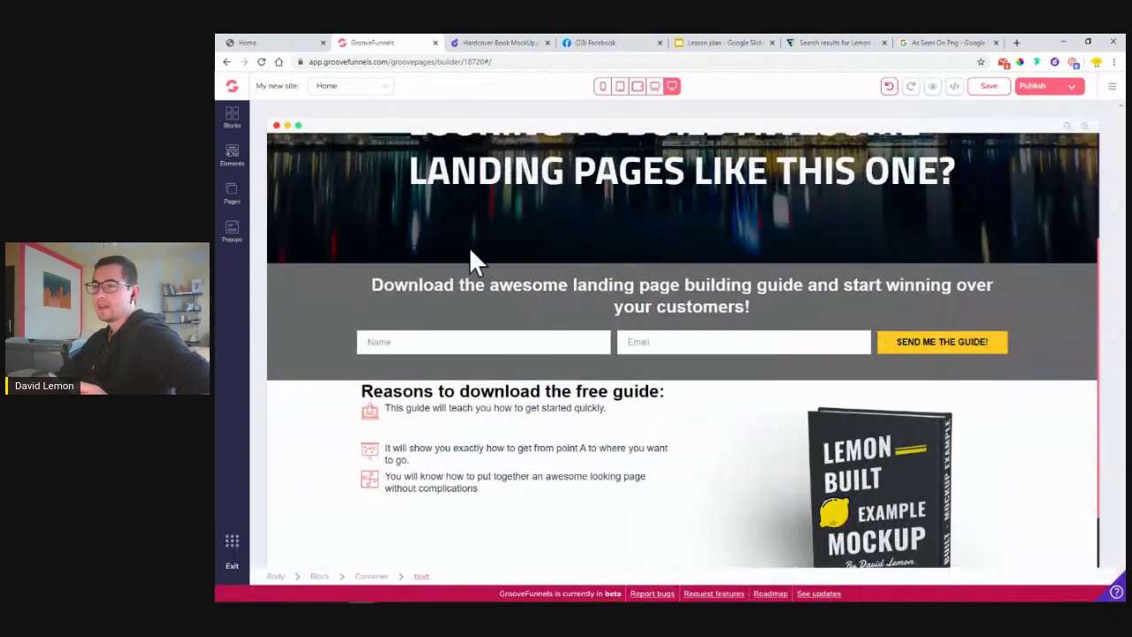
left_click(265, 43)
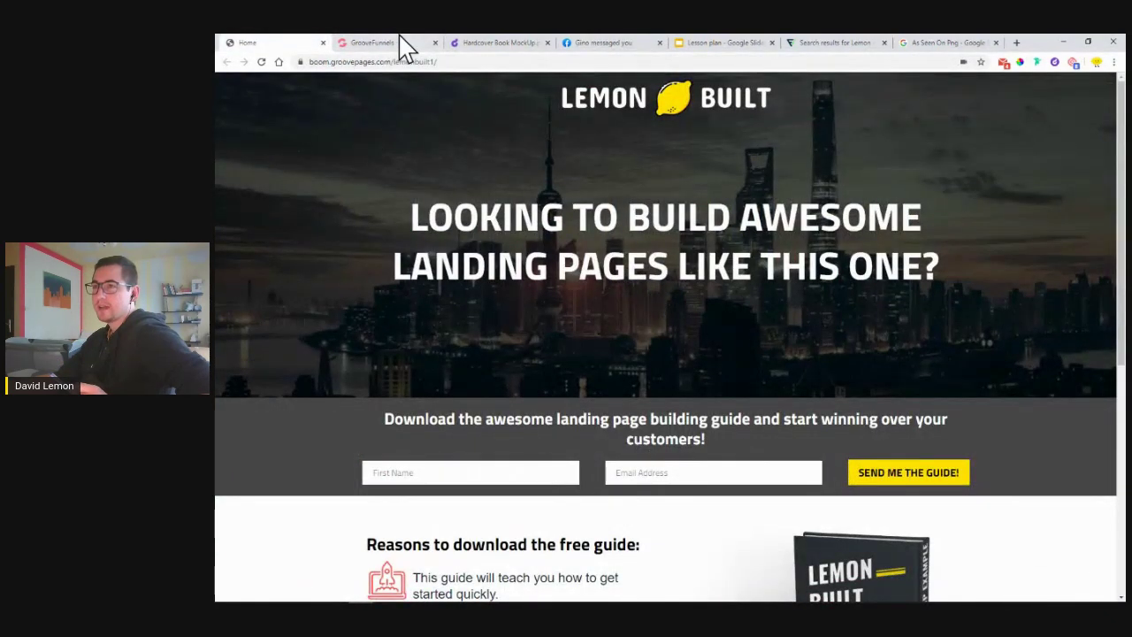
left_click(389, 44)
- Open the sizing settings of the Name field in the opt-in form
left_click(502, 344)
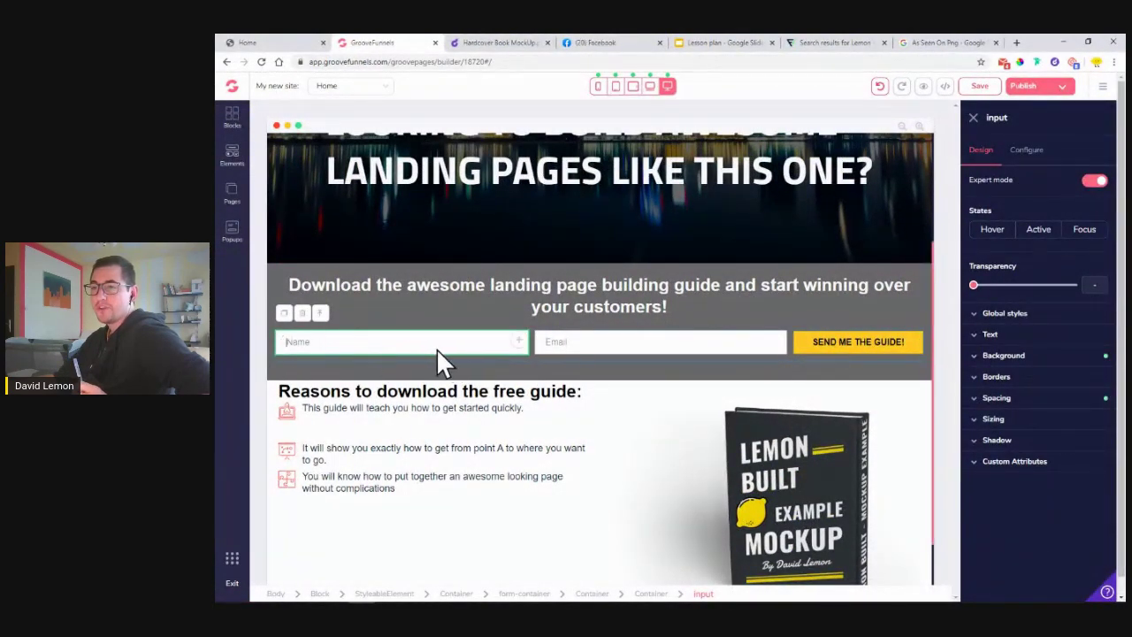
left_click(1015, 423)
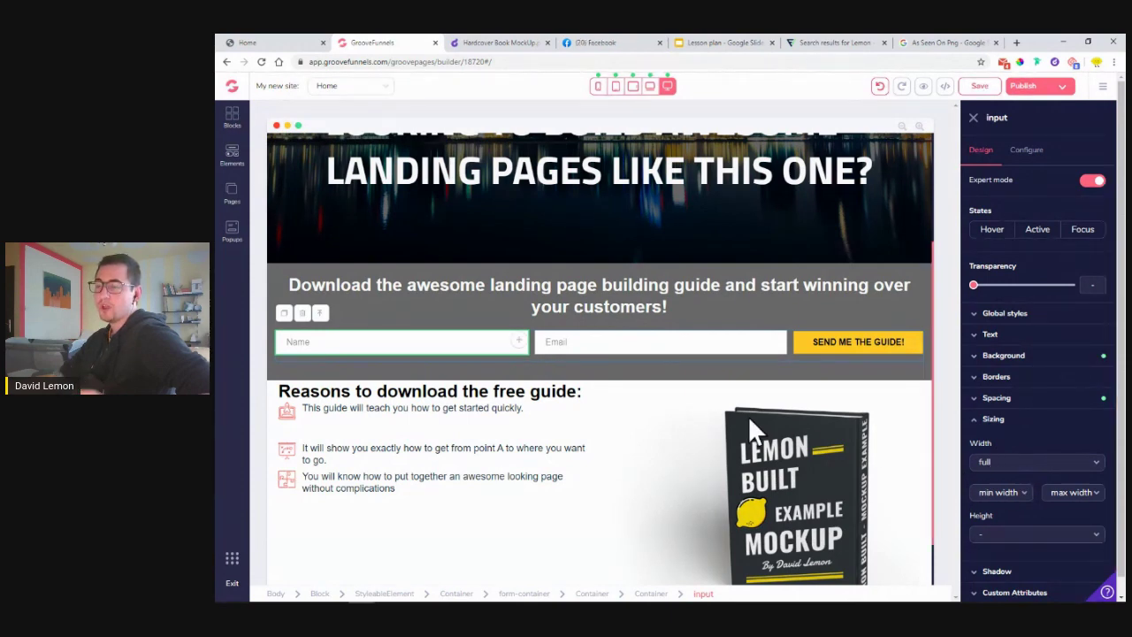
left_click(533, 356)
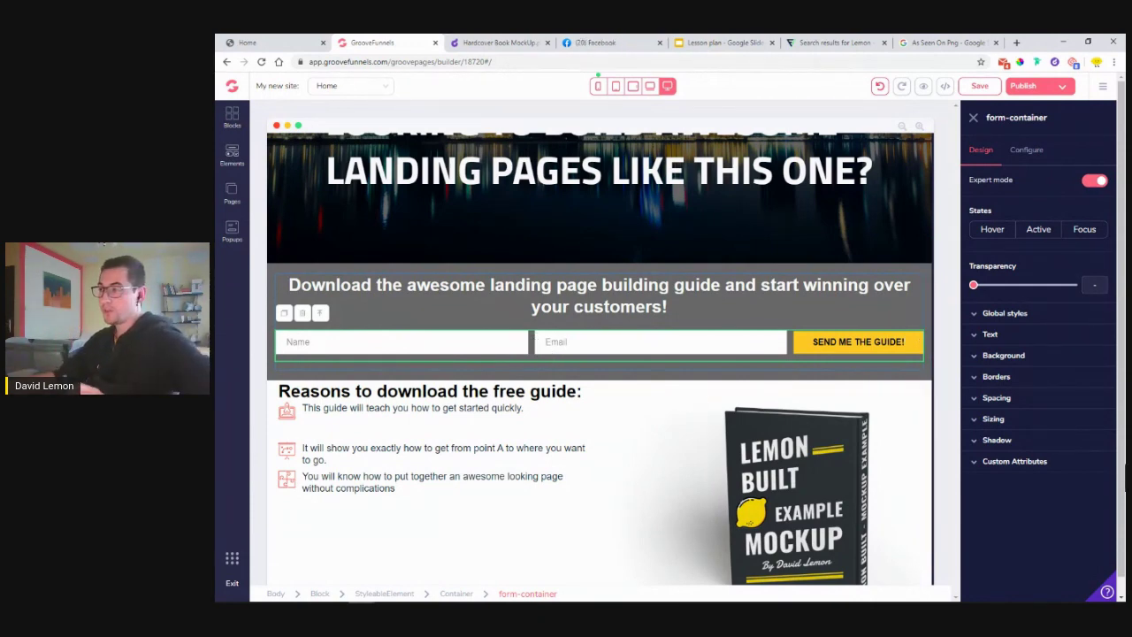
left_click(385, 344)
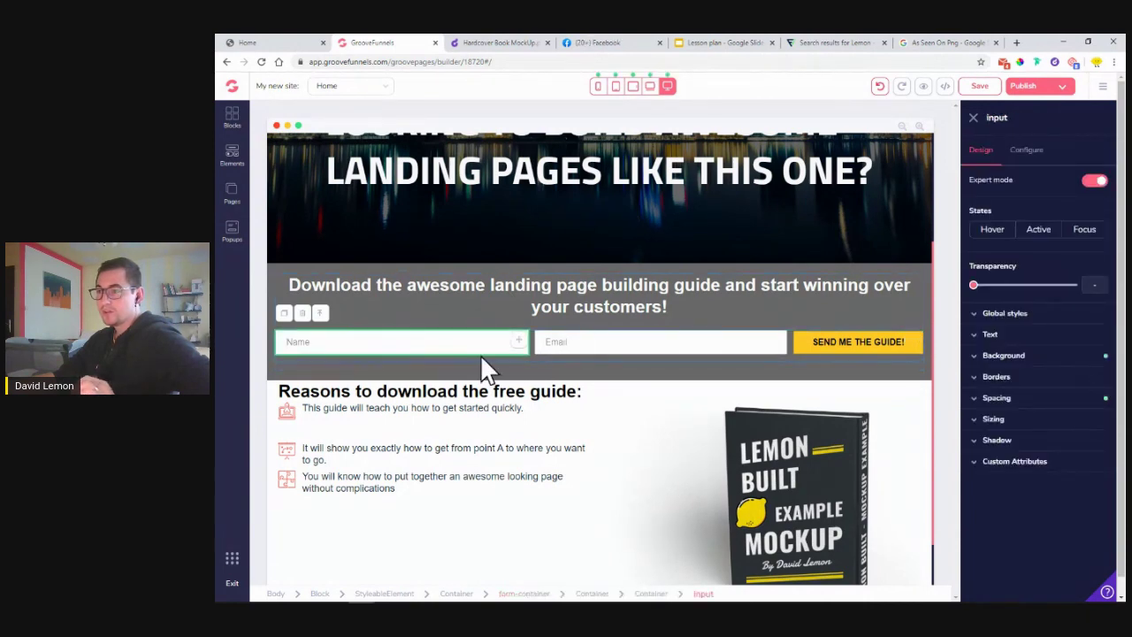
left_click(1020, 419)
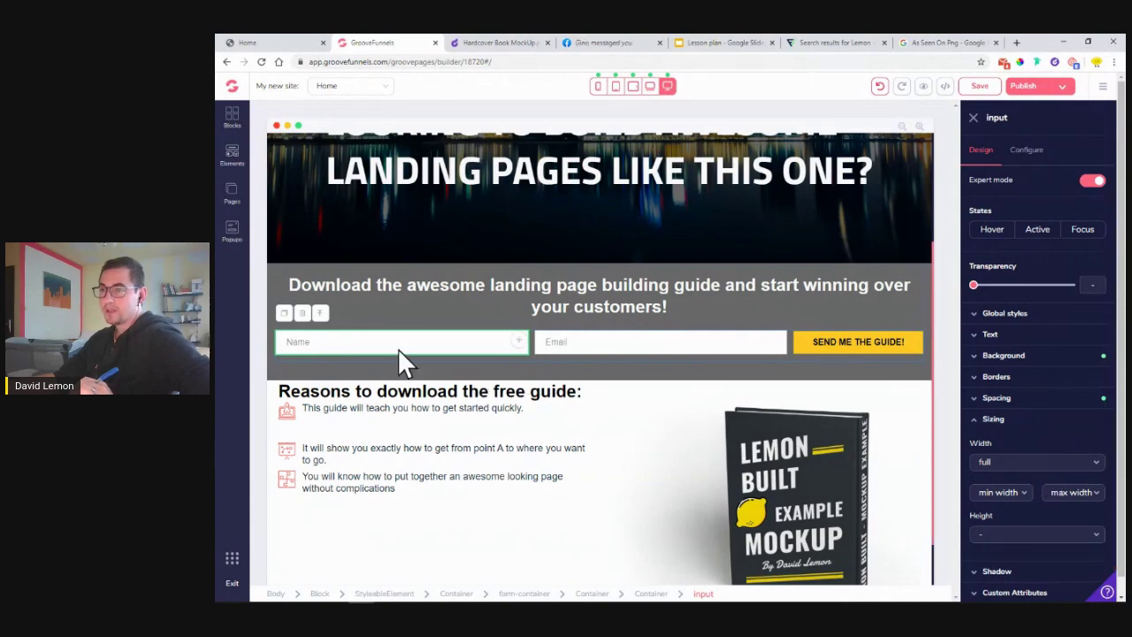
- Try a fixed width of 400 px for the Name field
left_click(1011, 464)
left_click(1010, 501)
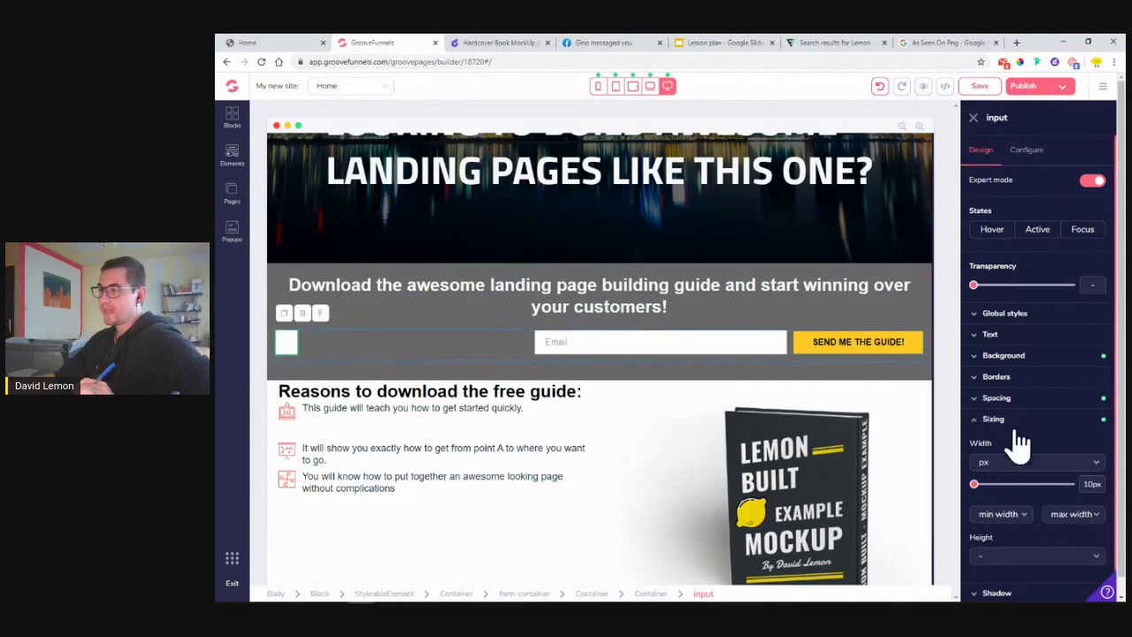
left_click_drag(978, 485, 1024, 505)
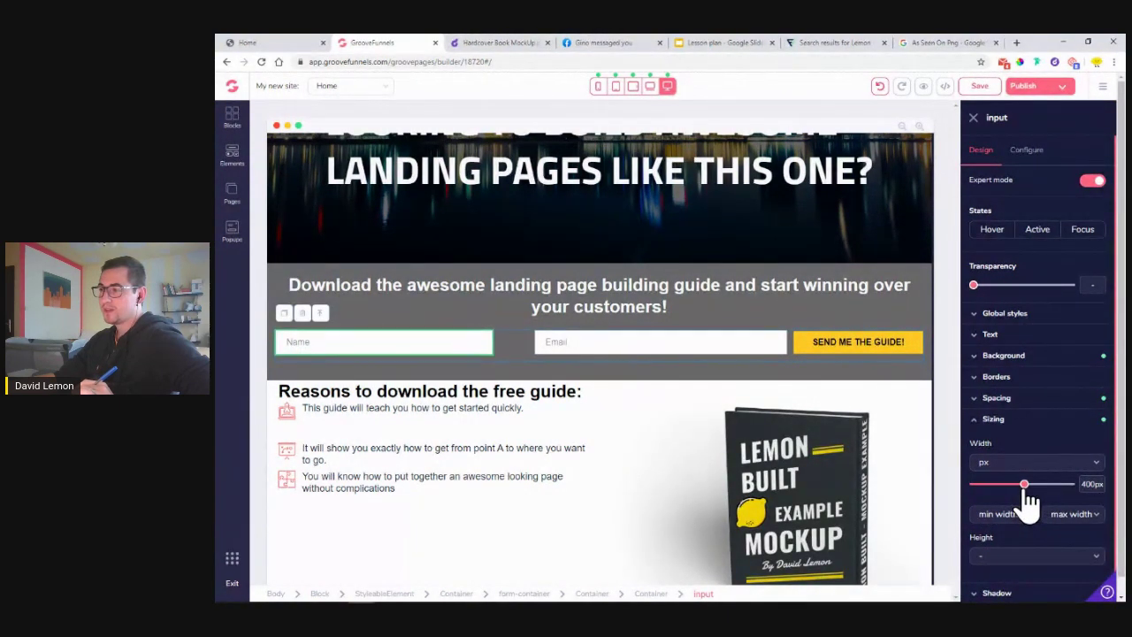
- Set the Name field's width relative to its parent at 6/7
left_click(1020, 463)
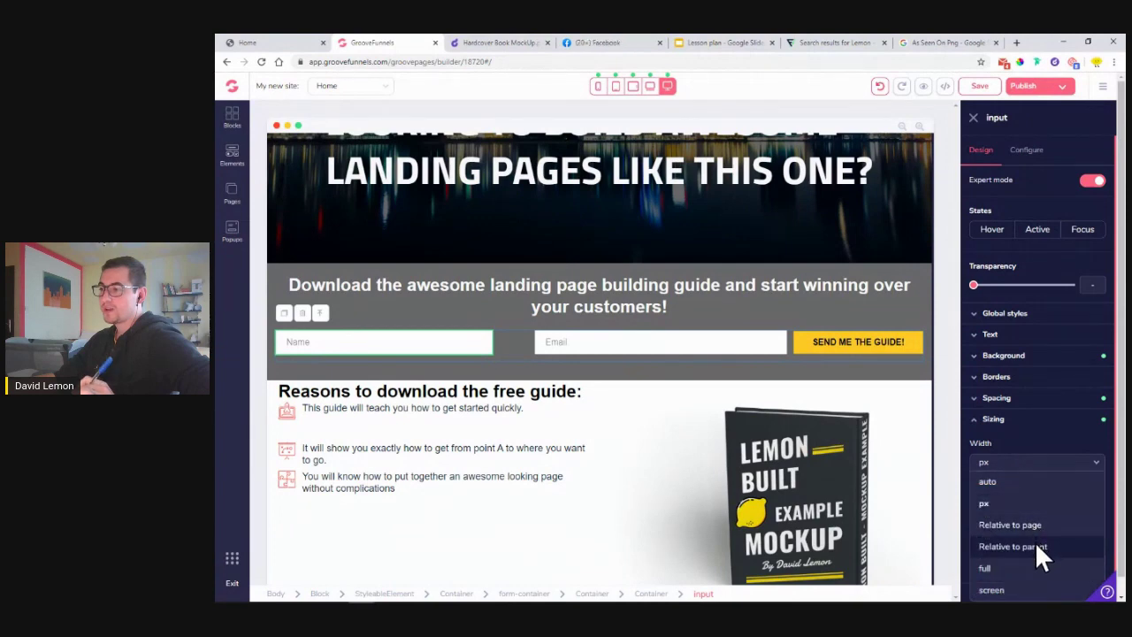
left_click(1035, 545)
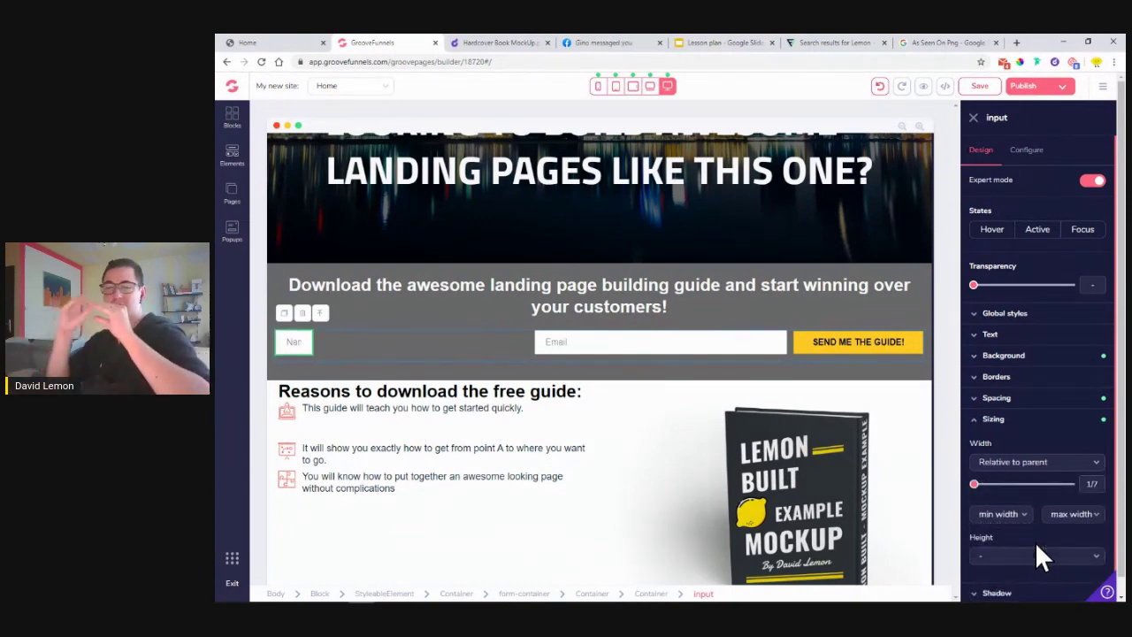
left_click_drag(966, 497, 1091, 501)
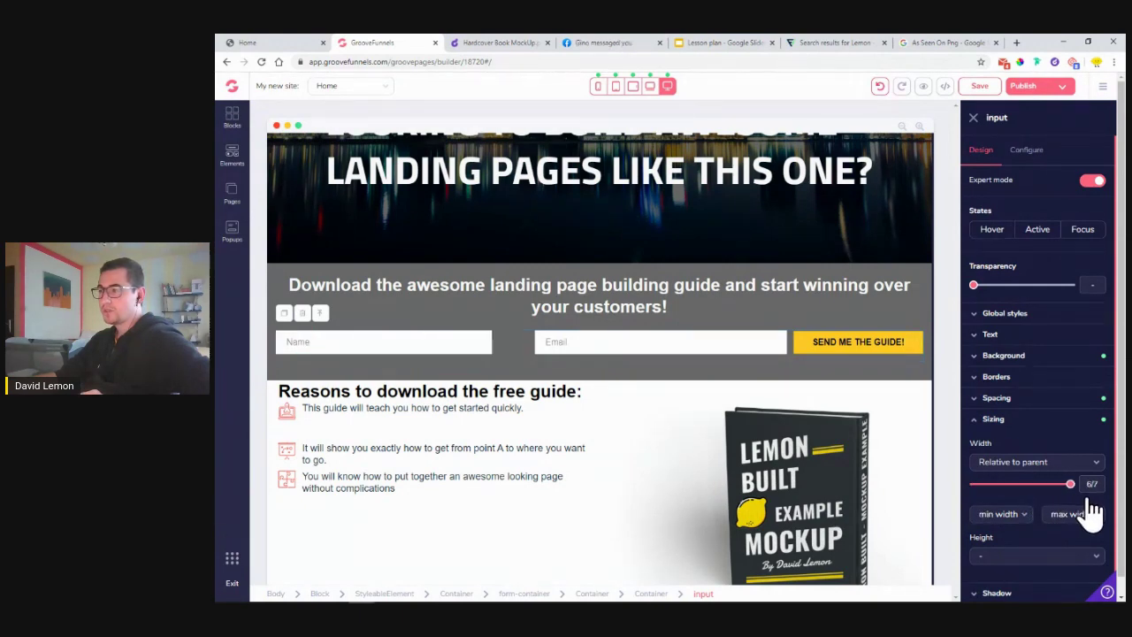
- Set the Email field's width relative to its parent at 6/7 and save the page
left_click(686, 349)
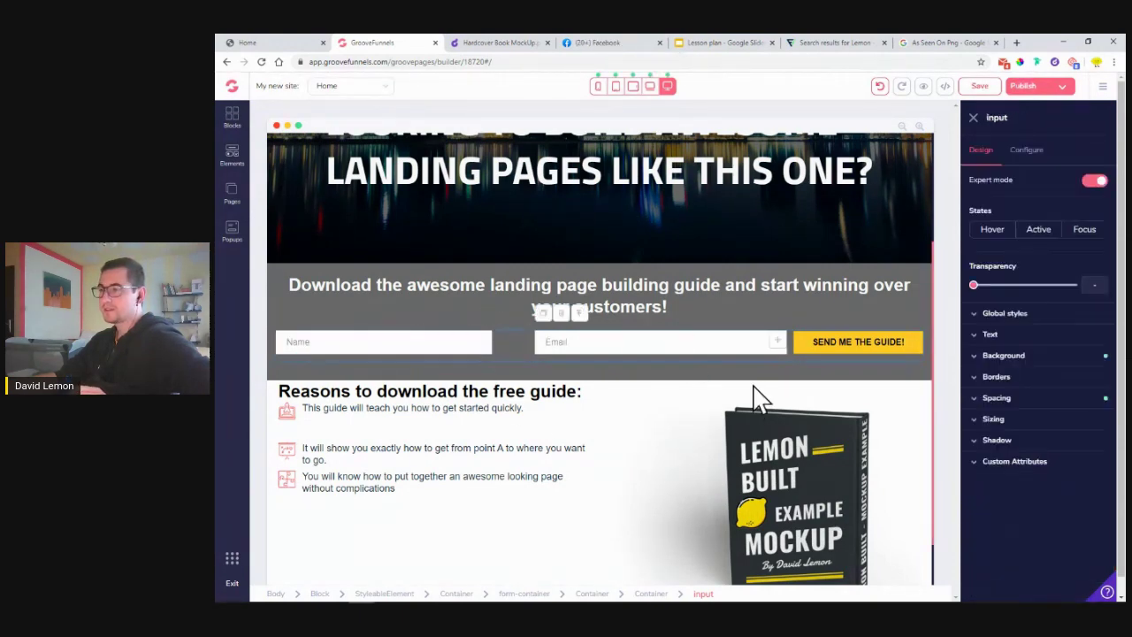
left_click(1013, 423)
left_click(1035, 462)
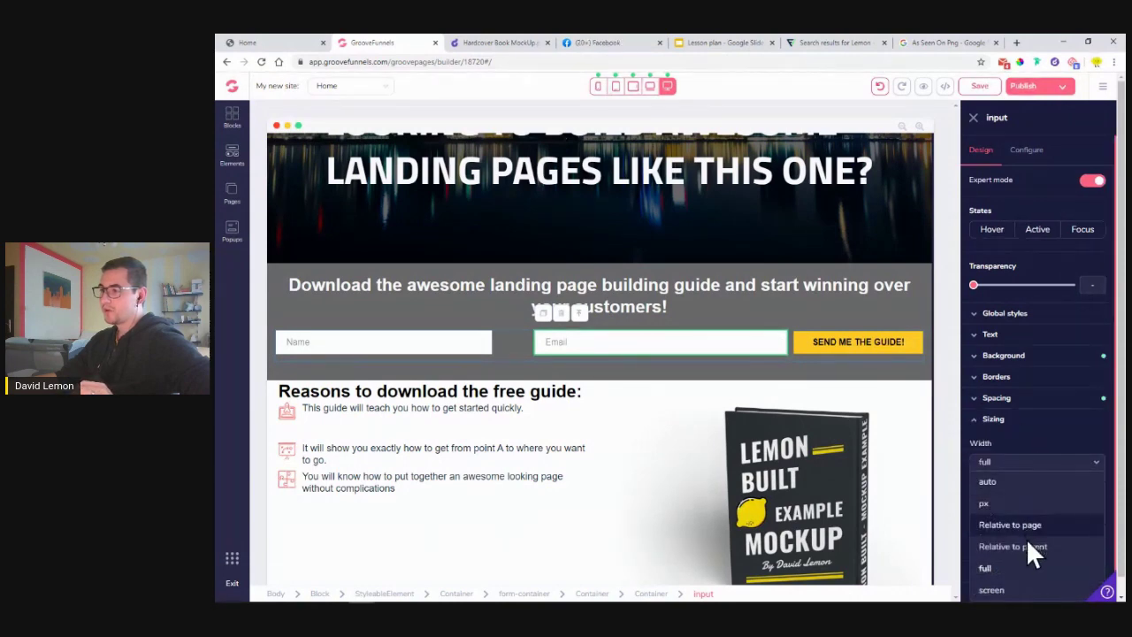
left_click(1028, 543)
left_click_drag(978, 480, 1069, 504)
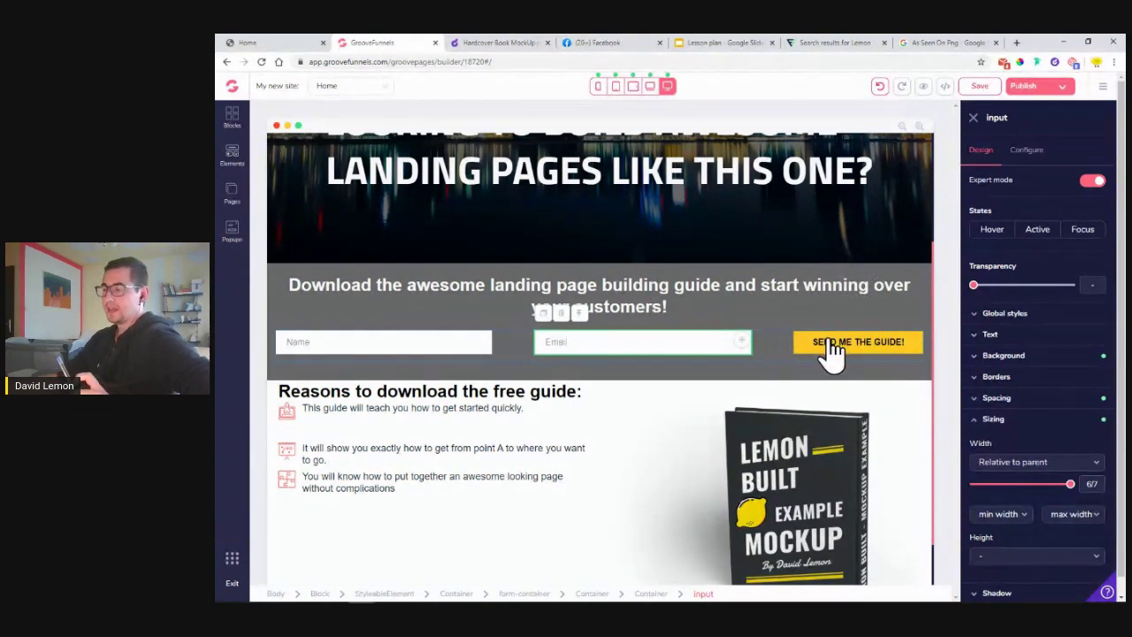
left_click(978, 86)
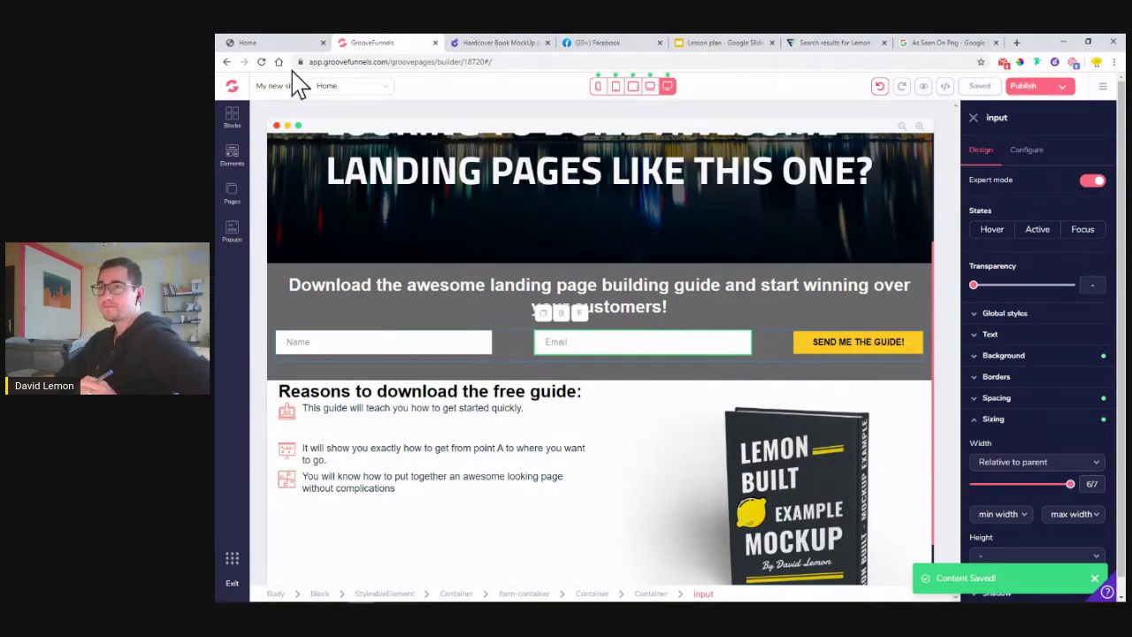
- Examine the "Reasons to download the free guide" section and the second opt-in form on the finished page
left_click(261, 43)
scroll(371, 430, "down", 4)
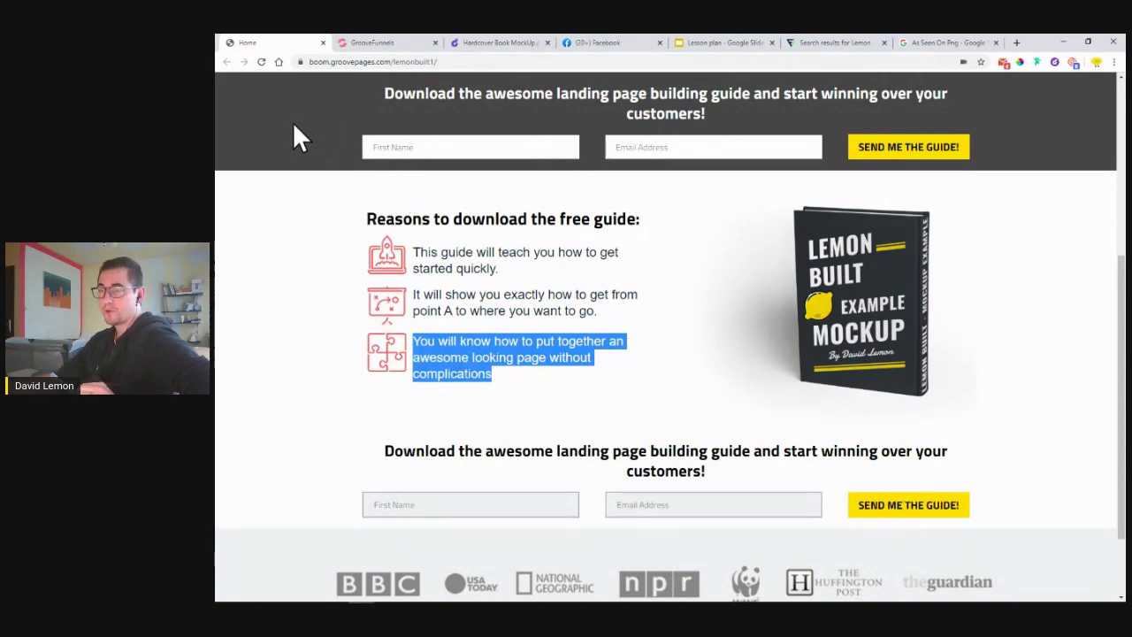
left_click(374, 43)
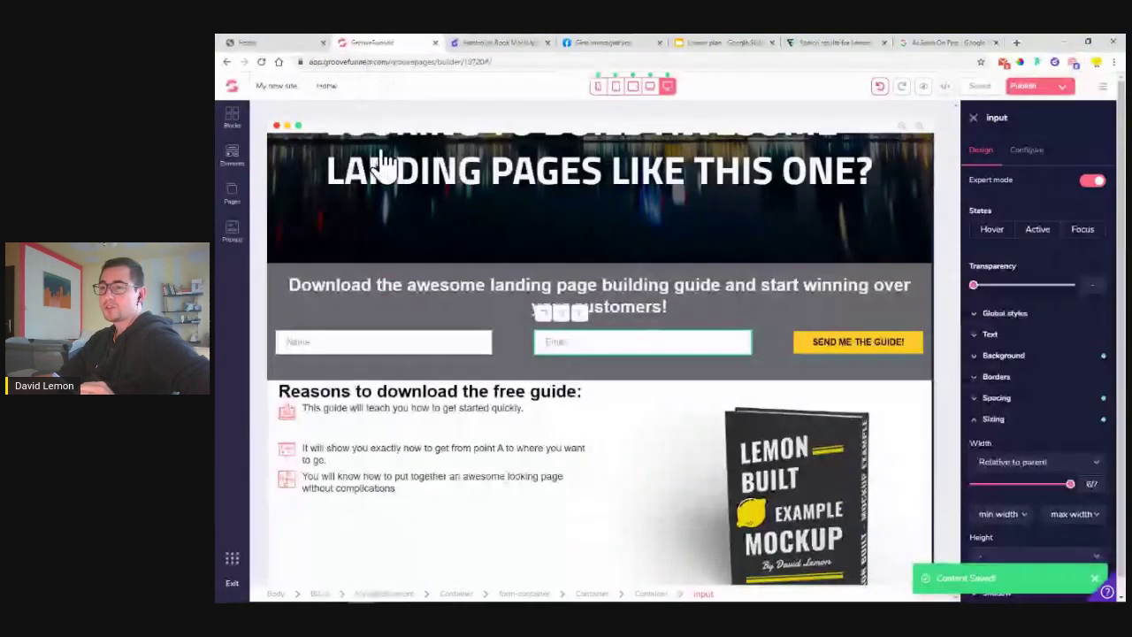
- Set the top padding of the container holding the "Reasons to download the free guide:" heading and list to 10
left_click(323, 395)
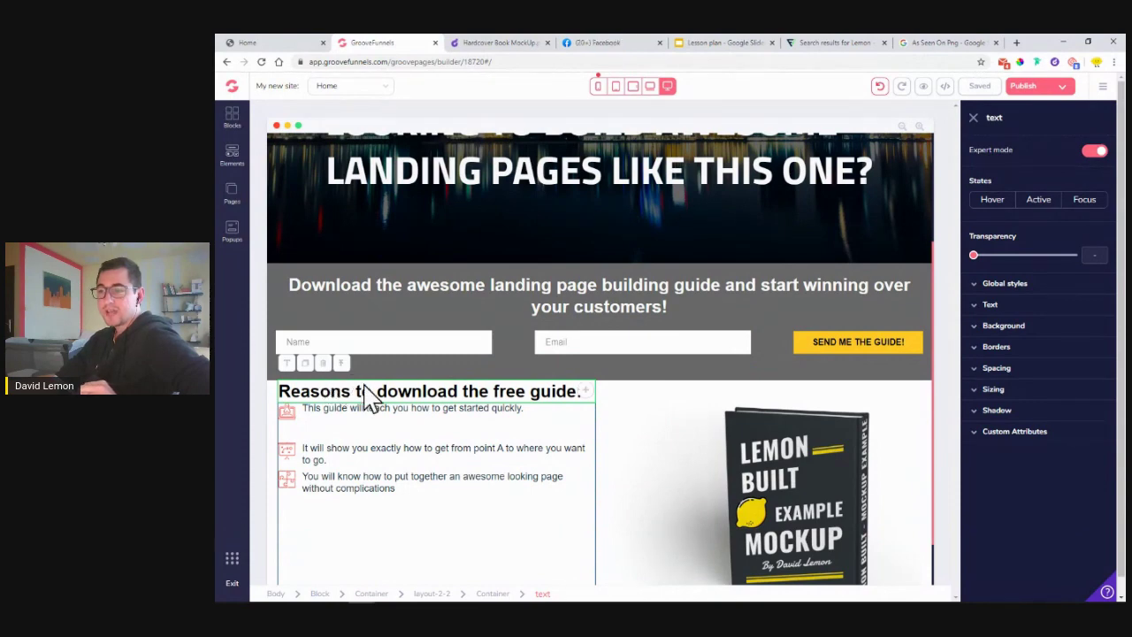
key("BackSpace")
type(":")
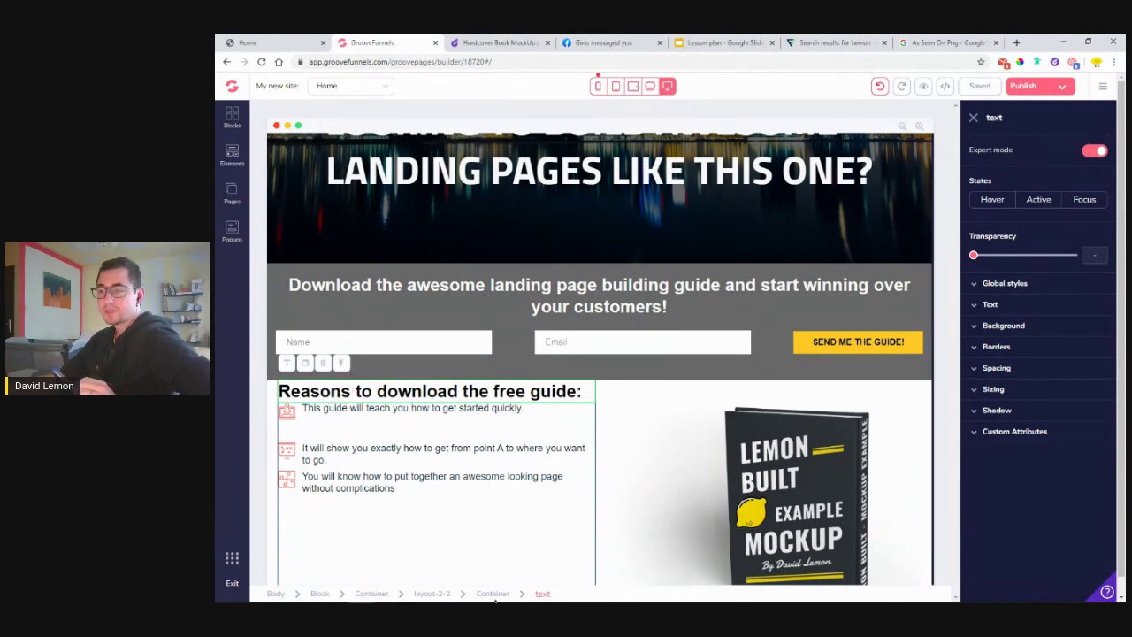
left_click(493, 593)
scroll(292, 381, "down", 1)
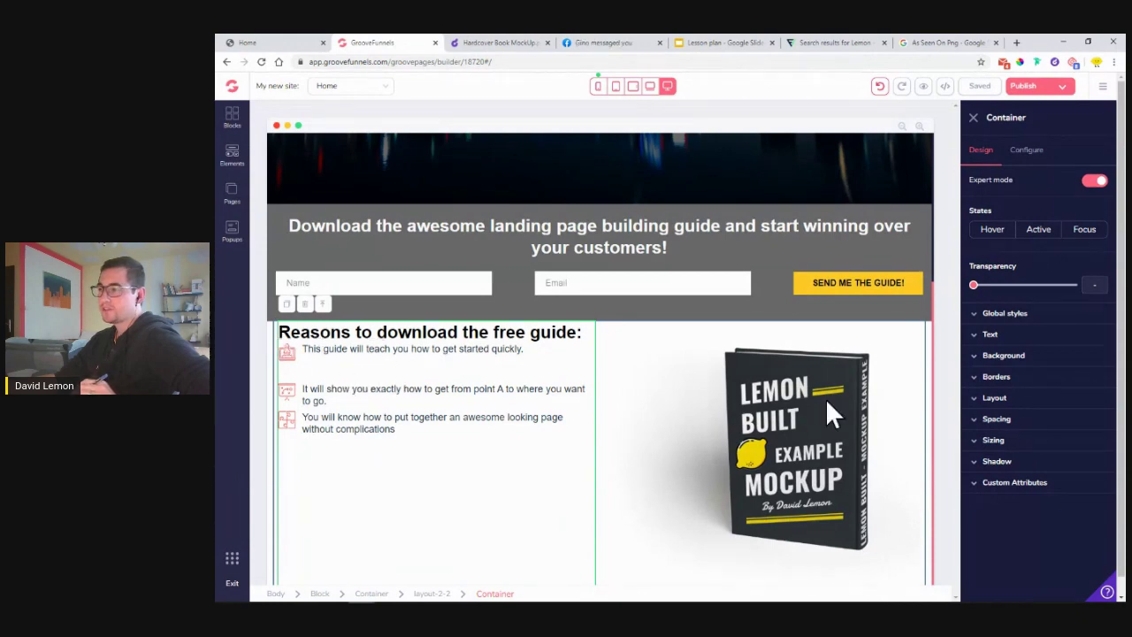
left_click(1018, 419)
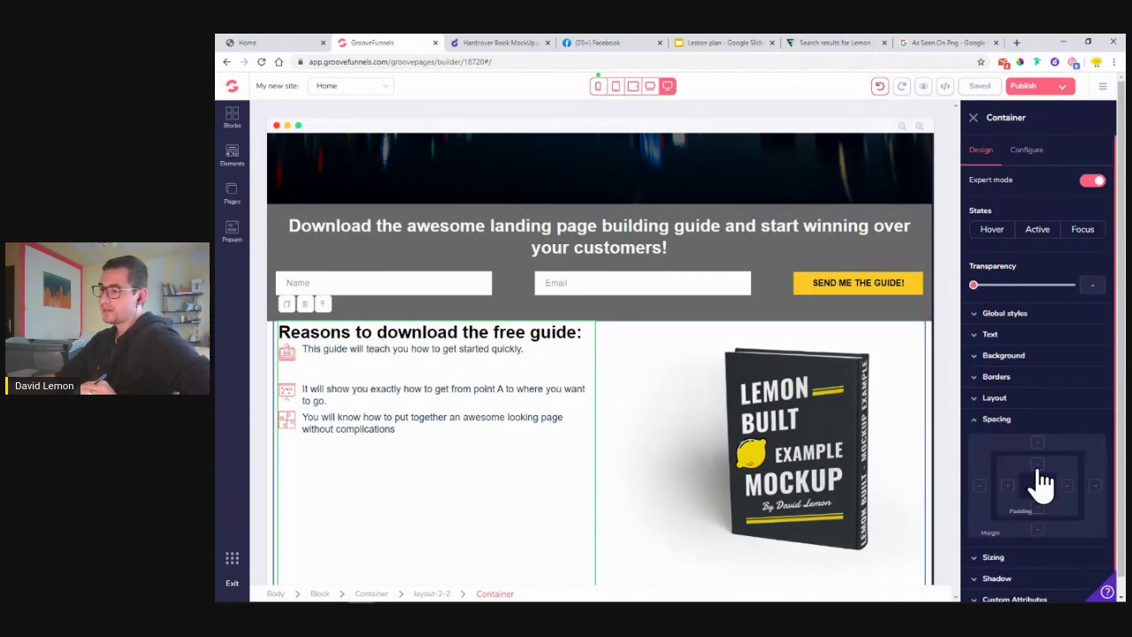
left_click(1039, 466)
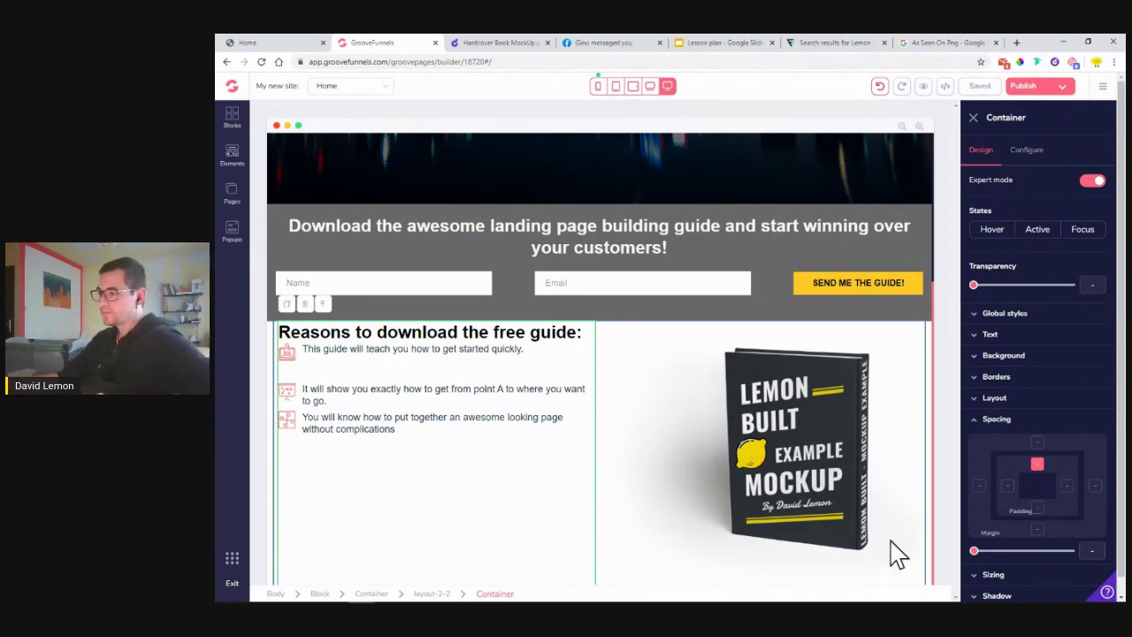
left_click_drag(974, 551, 1025, 551)
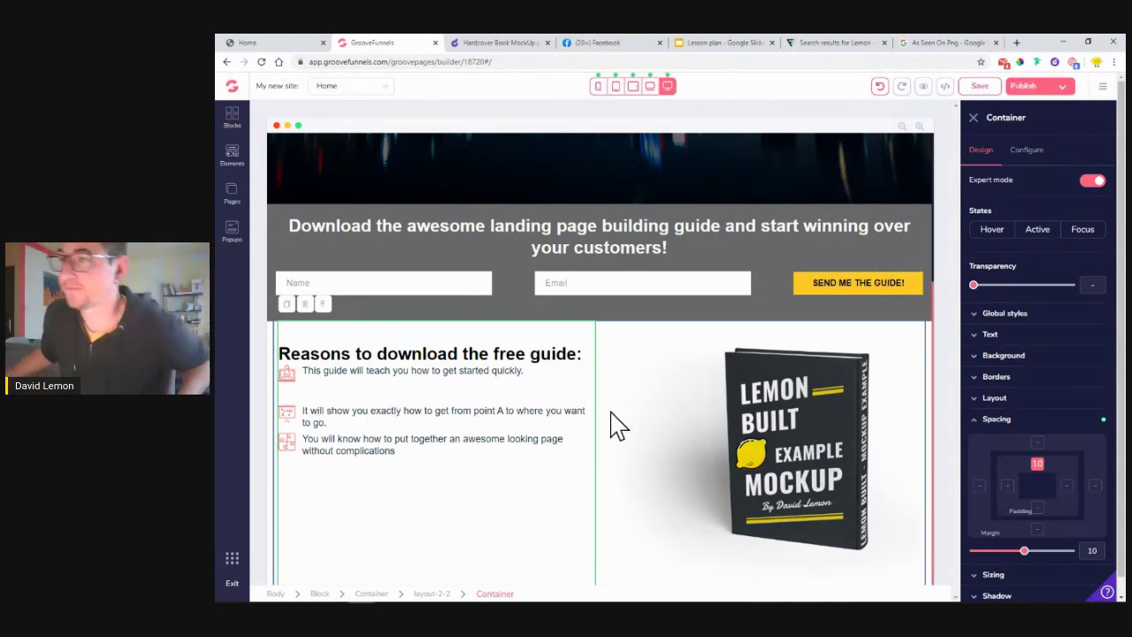
scroll(605, 423, "up", 2)
scroll(602, 421, "down", 2)
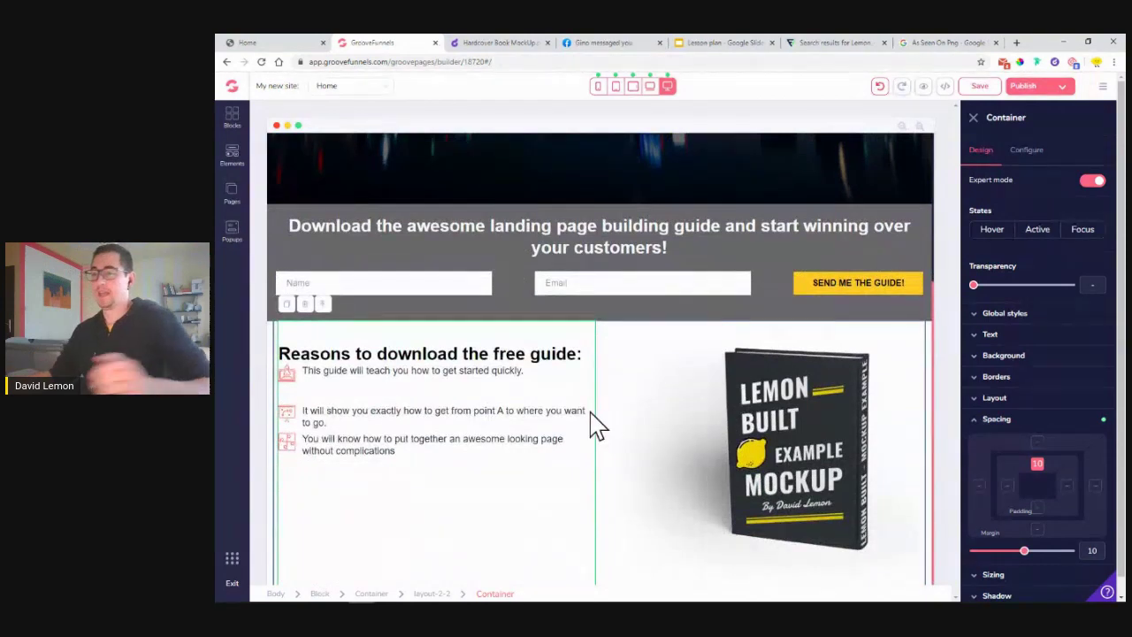
- Check the icon sizes on the finished page and set the rocket icon to about 80 px wide with auto height
left_click(278, 44)
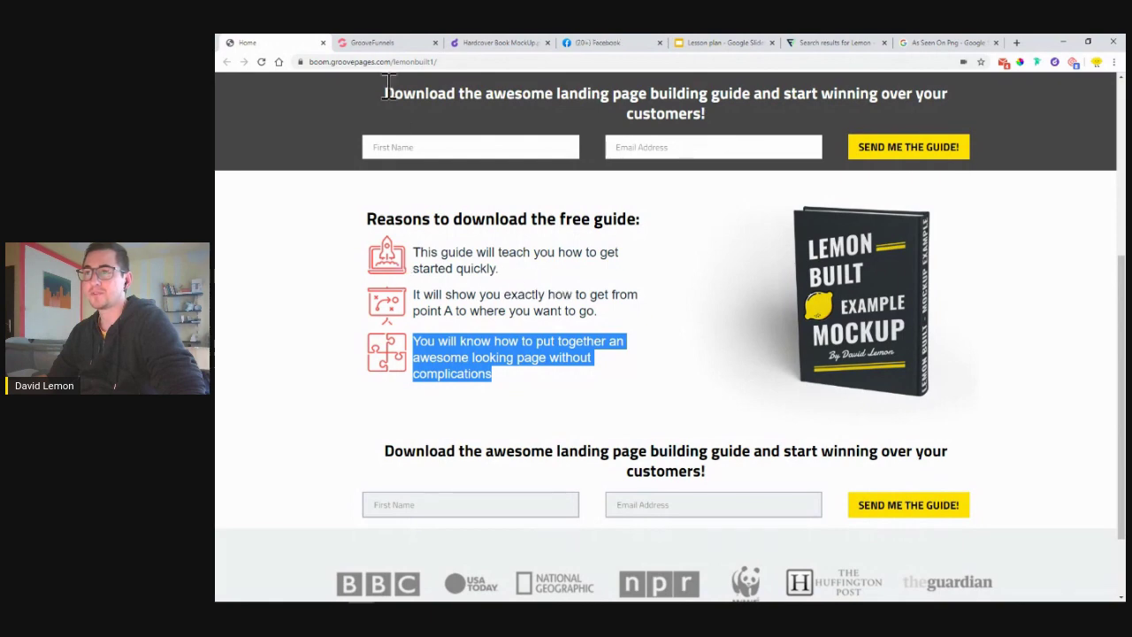
left_click(383, 46)
left_click(292, 386)
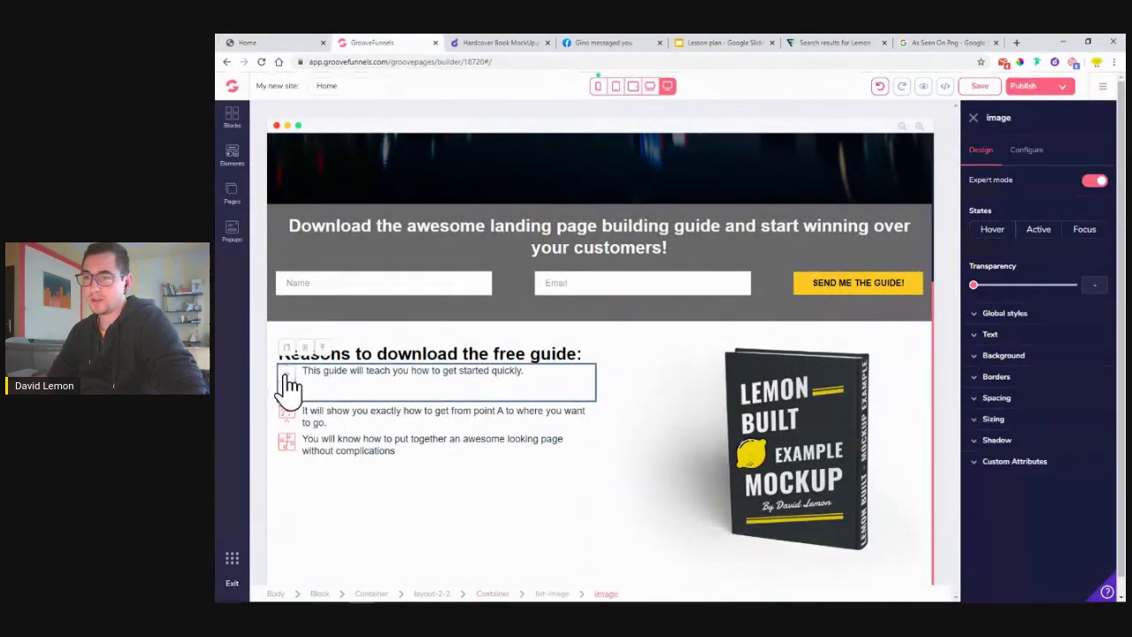
left_click(1018, 422)
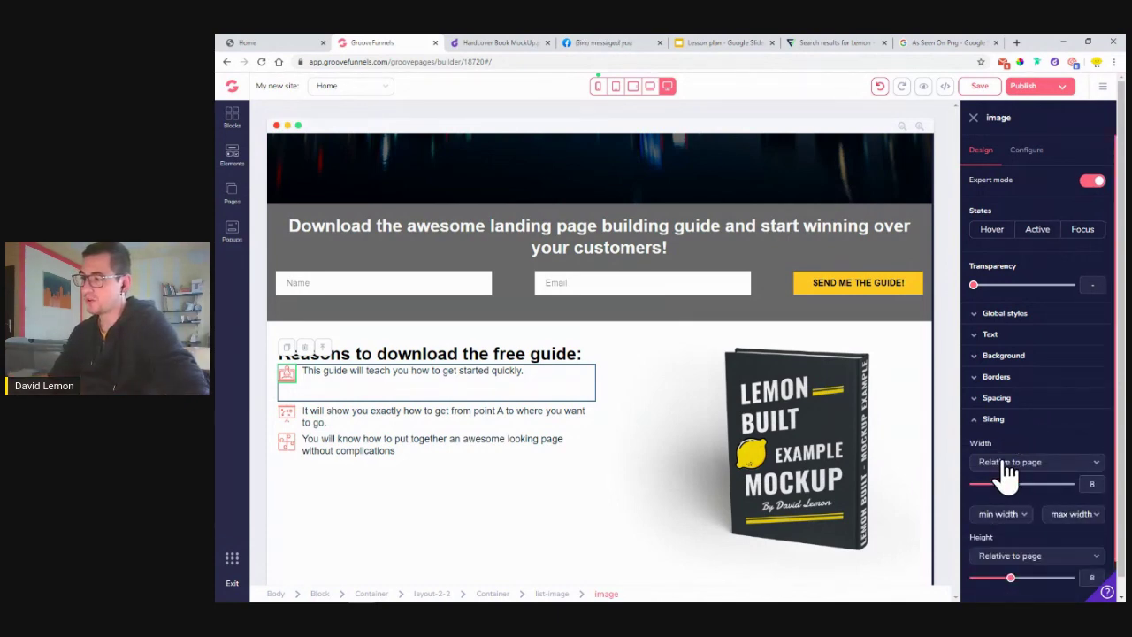
scroll(1004, 478, "down", 1)
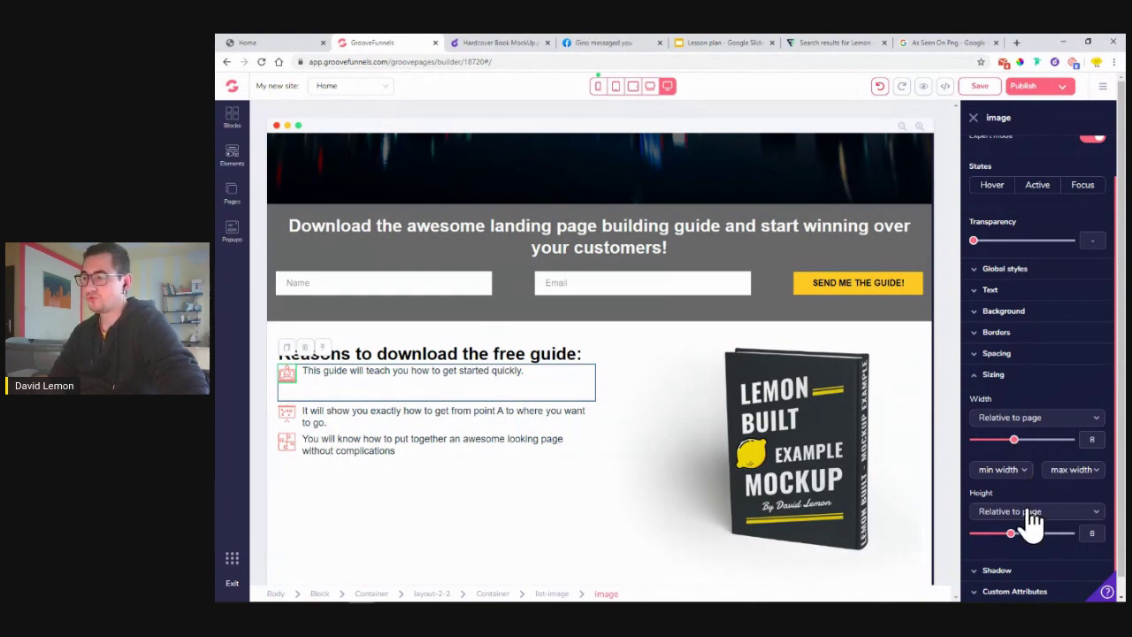
left_click(1019, 420)
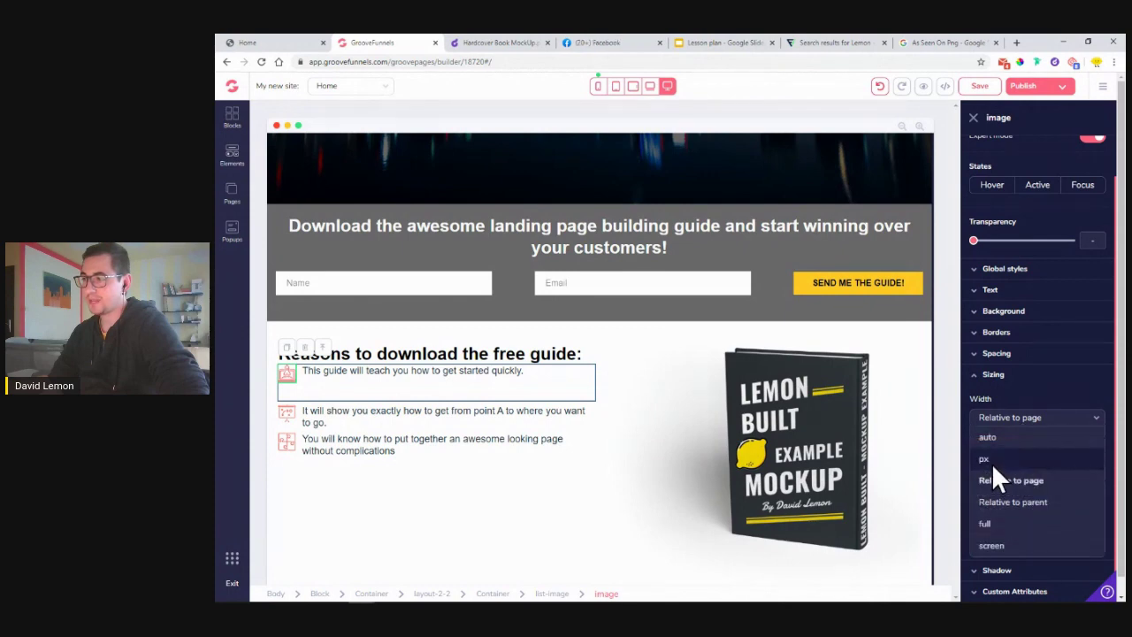
left_click(992, 460)
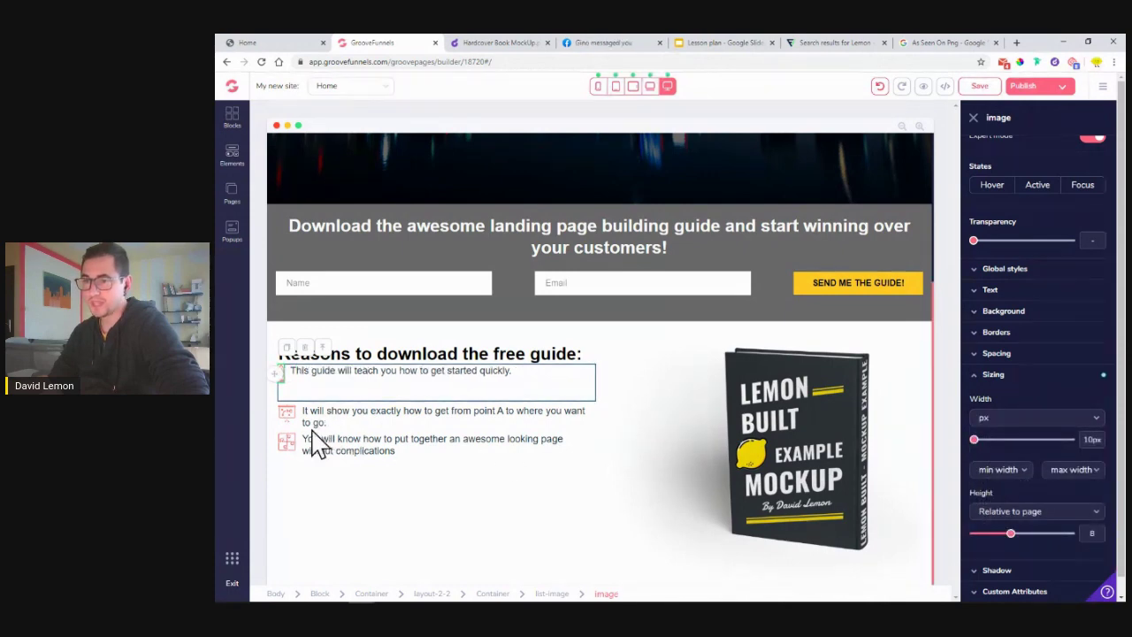
left_click_drag(974, 440, 984, 437)
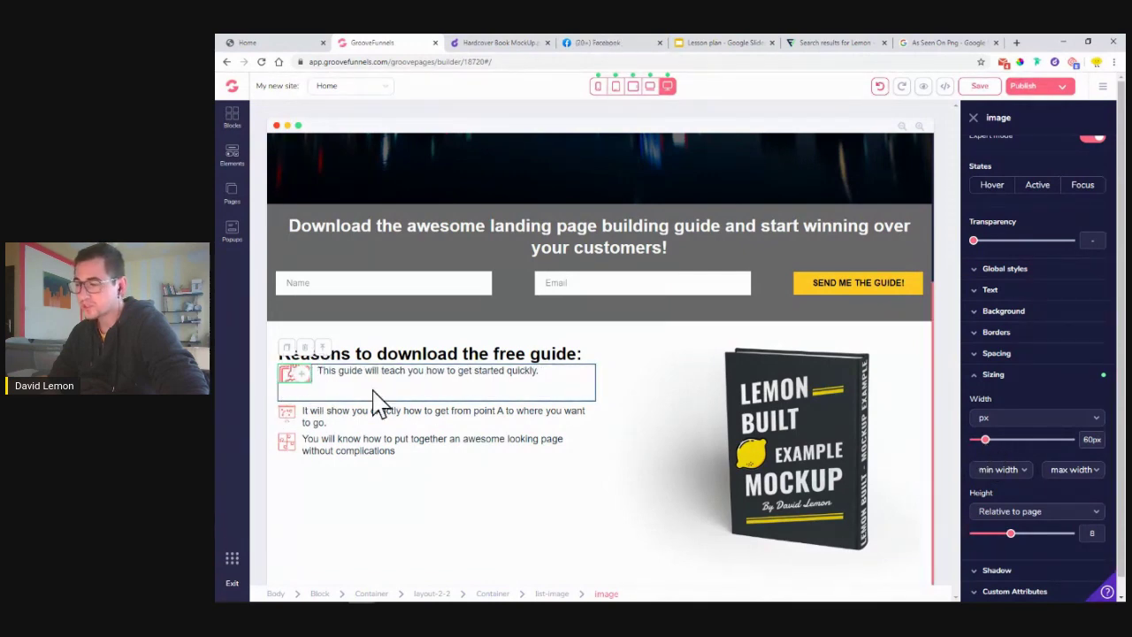
left_click(1026, 512)
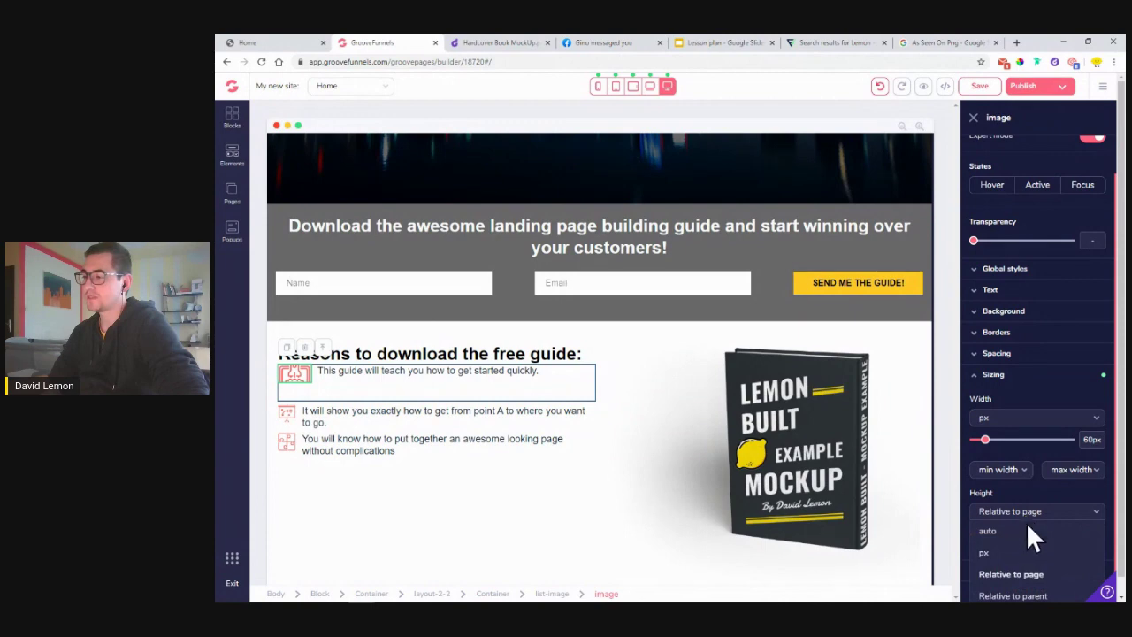
left_click(1026, 532)
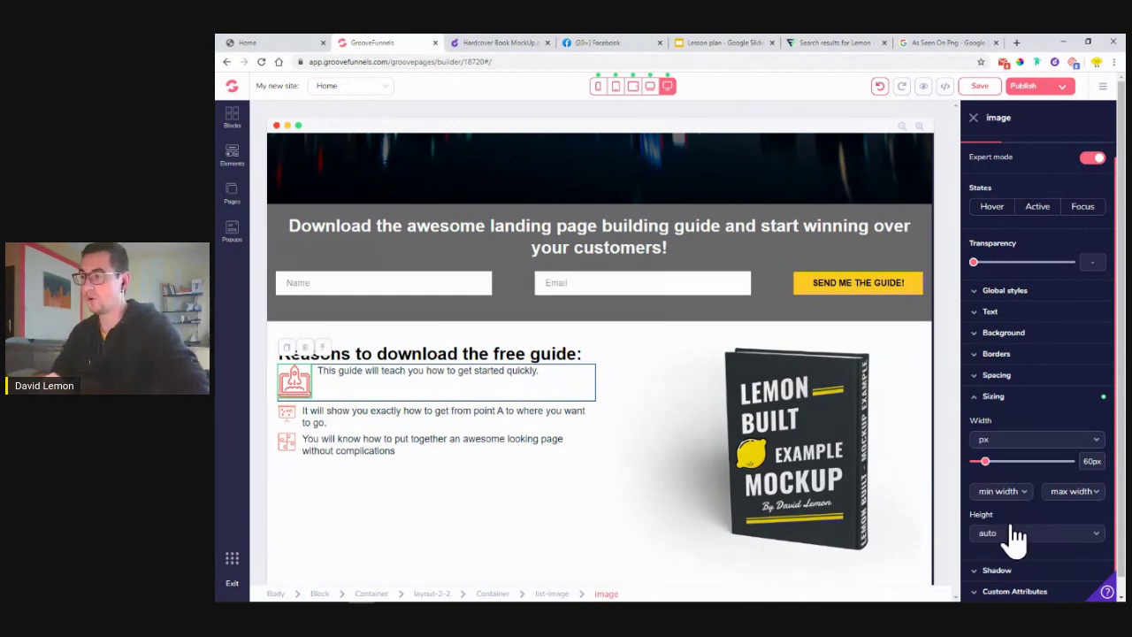
mouse_move(981, 464)
left_mouse_down()
mouse_move(1000, 465)
mouse_move(989, 467)
left_mouse_up()
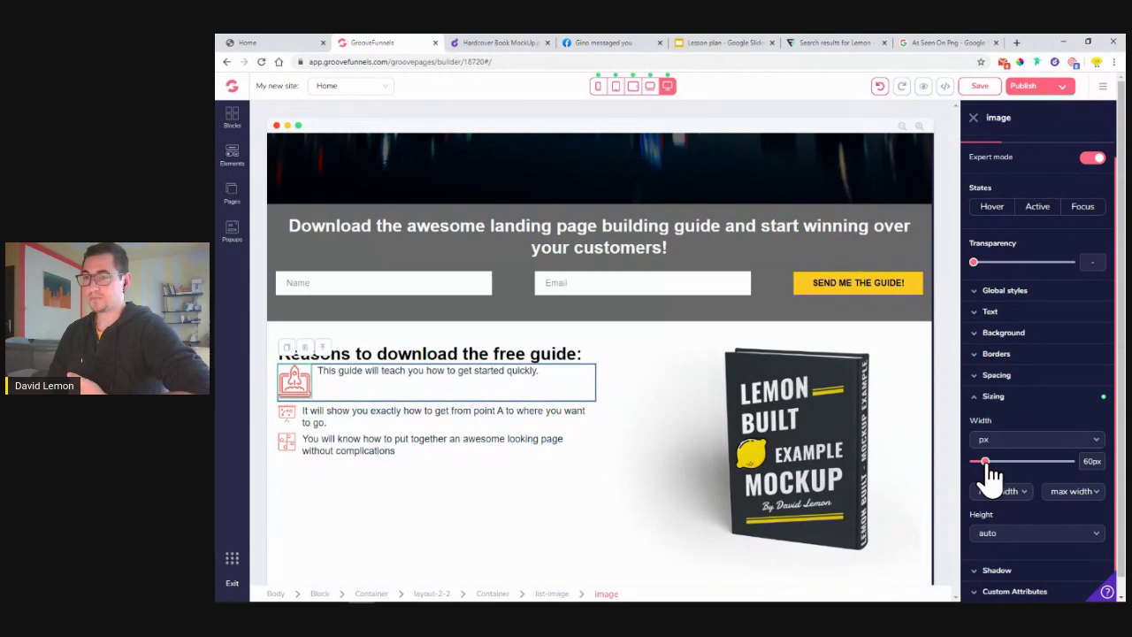
- Set the font size of the "This guide will teach you how to get started quickly." text to 26px
left_click(413, 375)
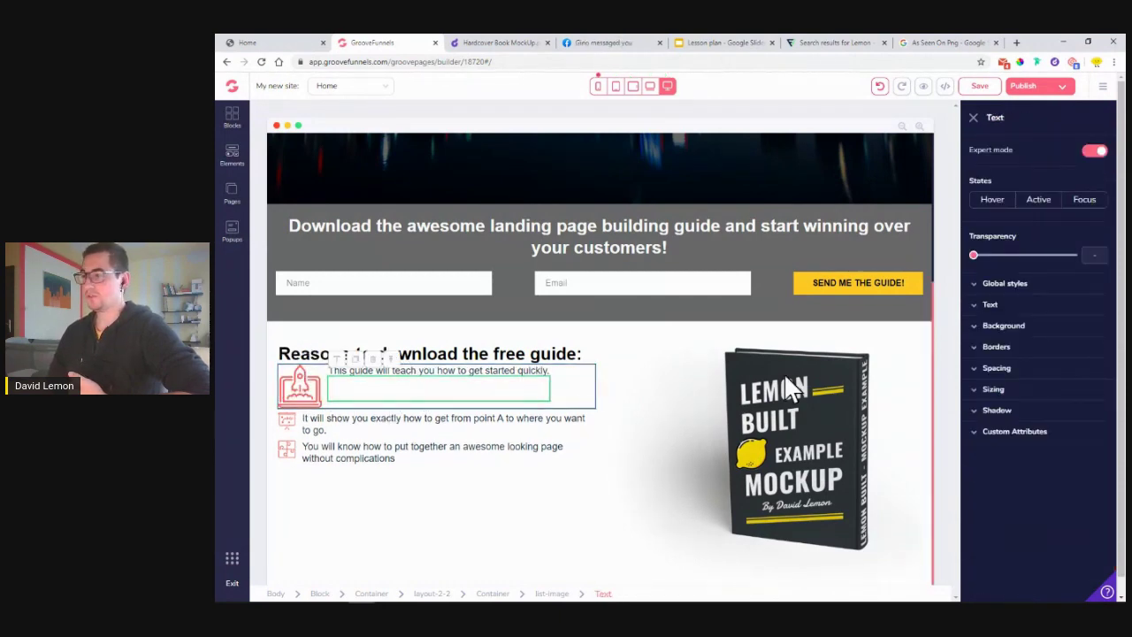
double_click(344, 375)
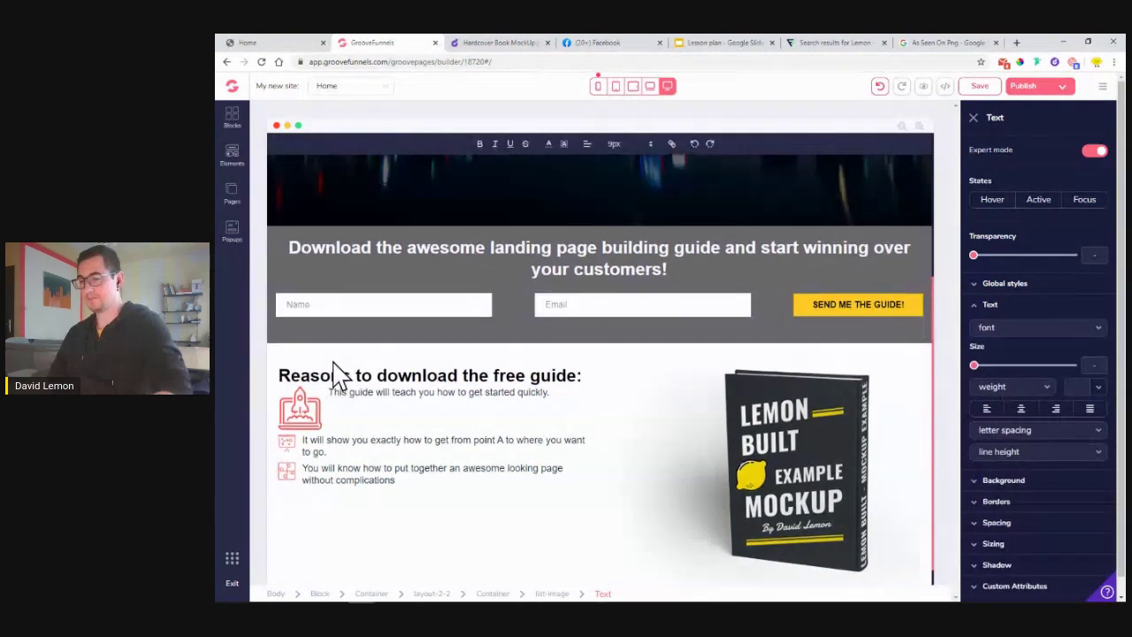
left_click(617, 144)
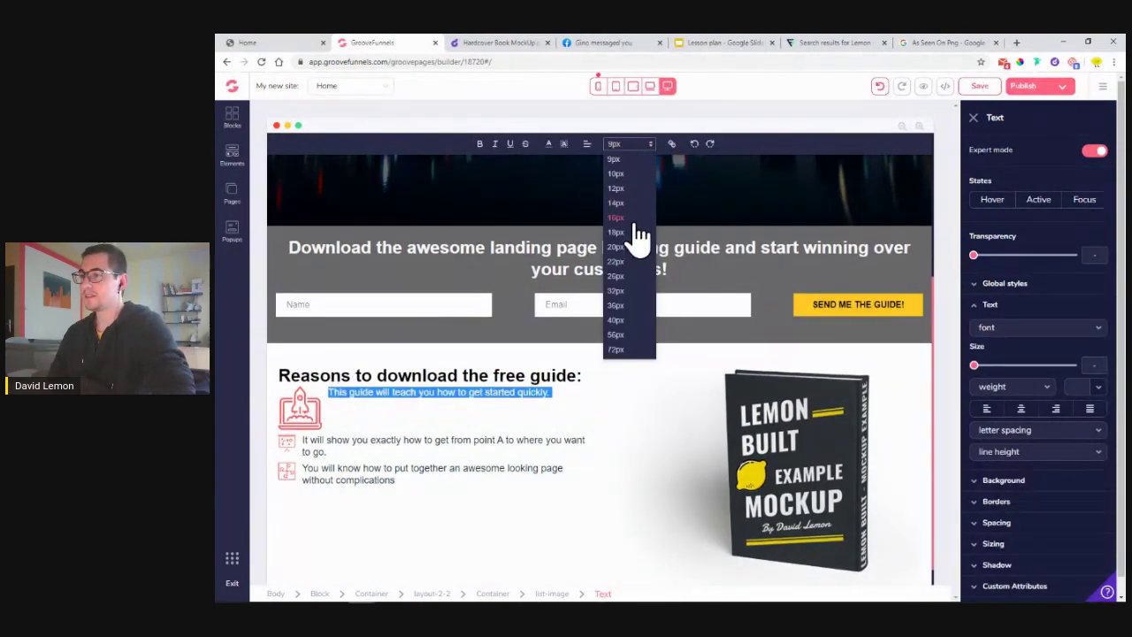
left_click(633, 226)
left_click(617, 144)
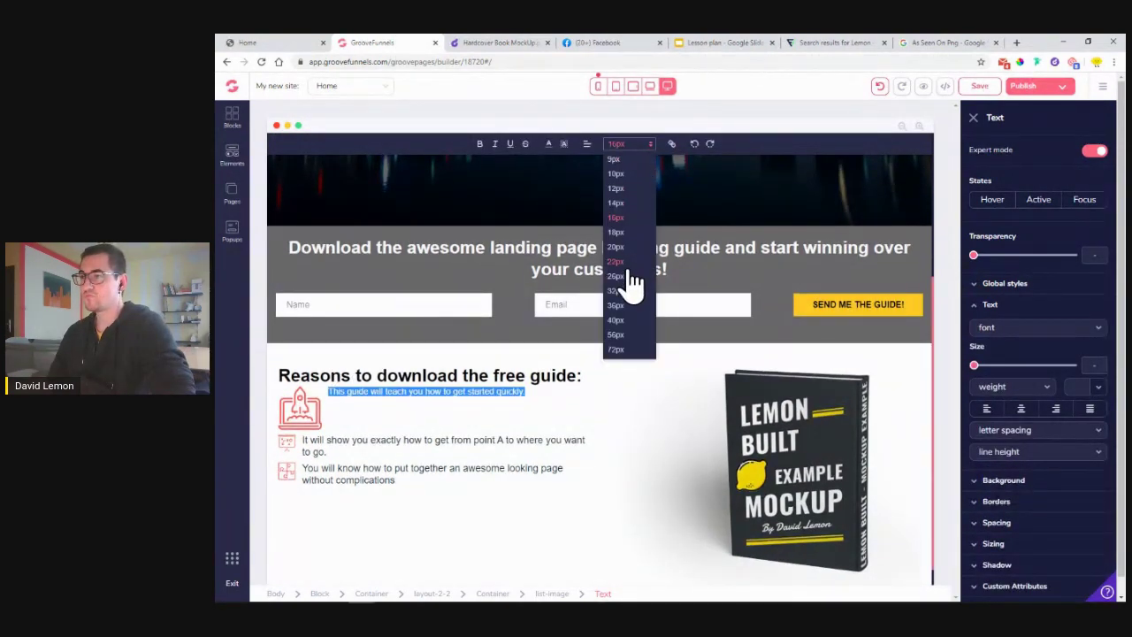
left_click(628, 267)
left_click(619, 145)
left_click(616, 294)
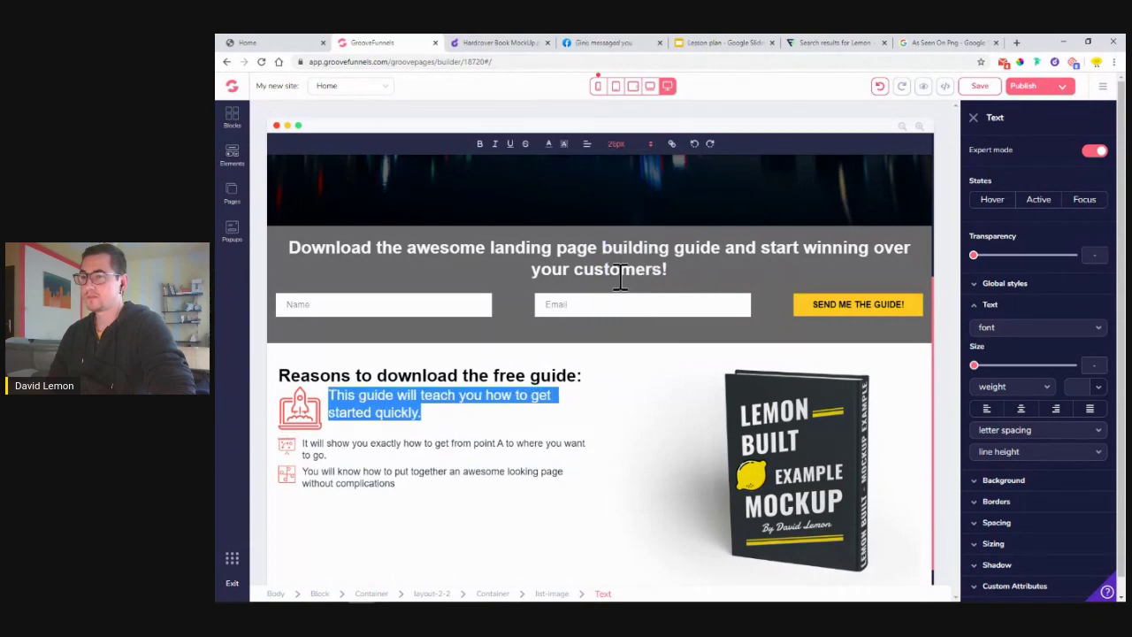
left_click(457, 416)
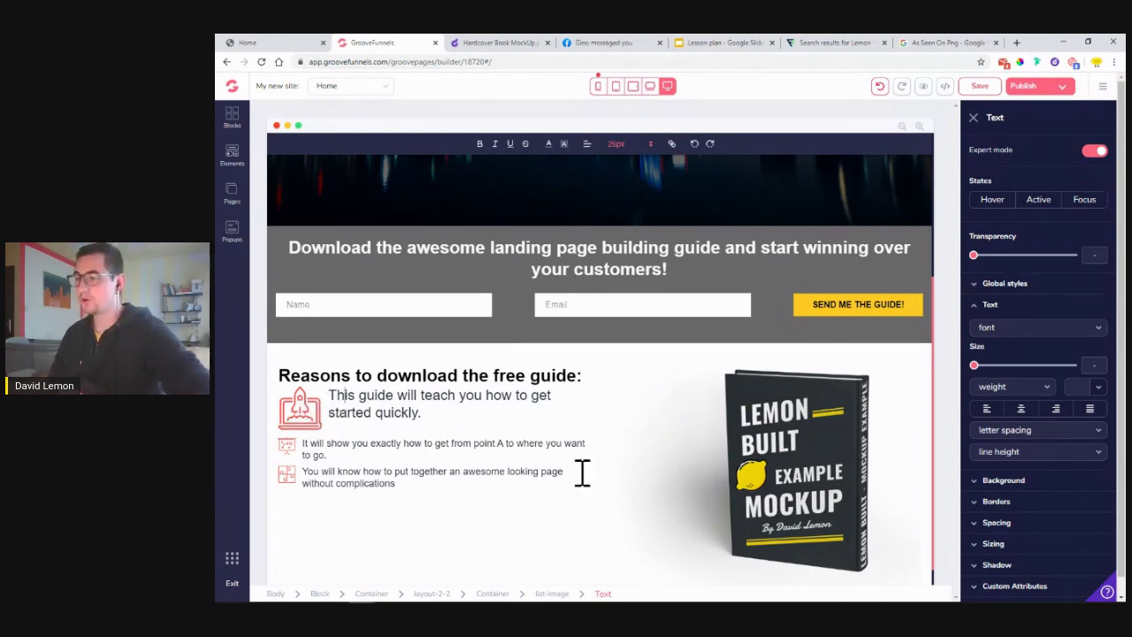
left_click(1000, 306)
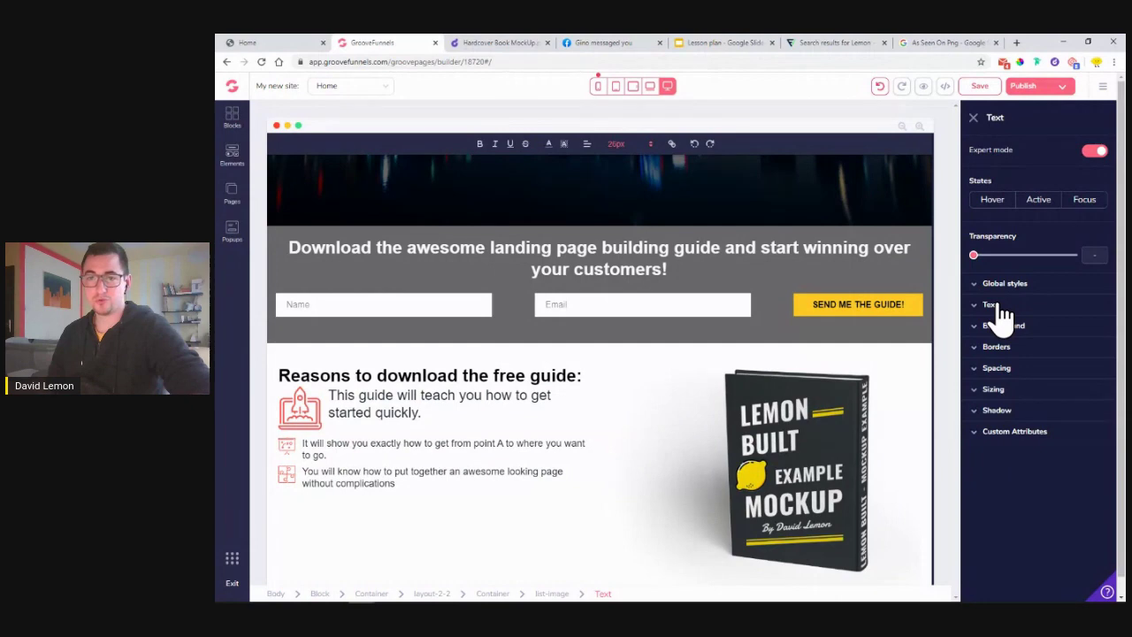
- Switch to the Lesson plan presentation in Google Slides and show the "How will this work…" slide
left_click(727, 44)
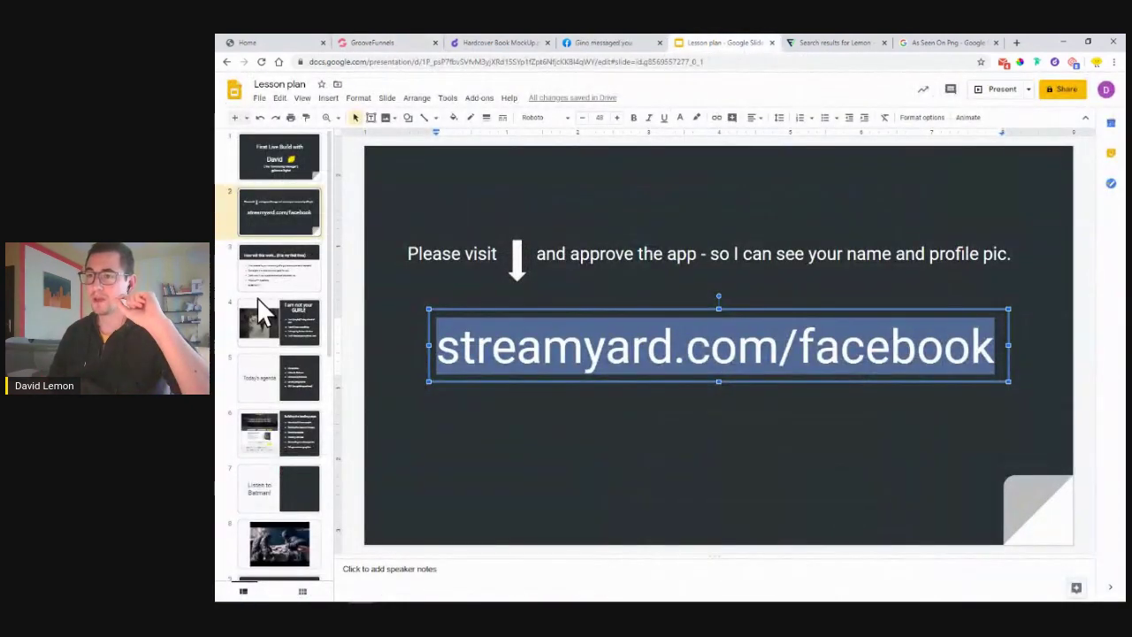
left_click(275, 281)
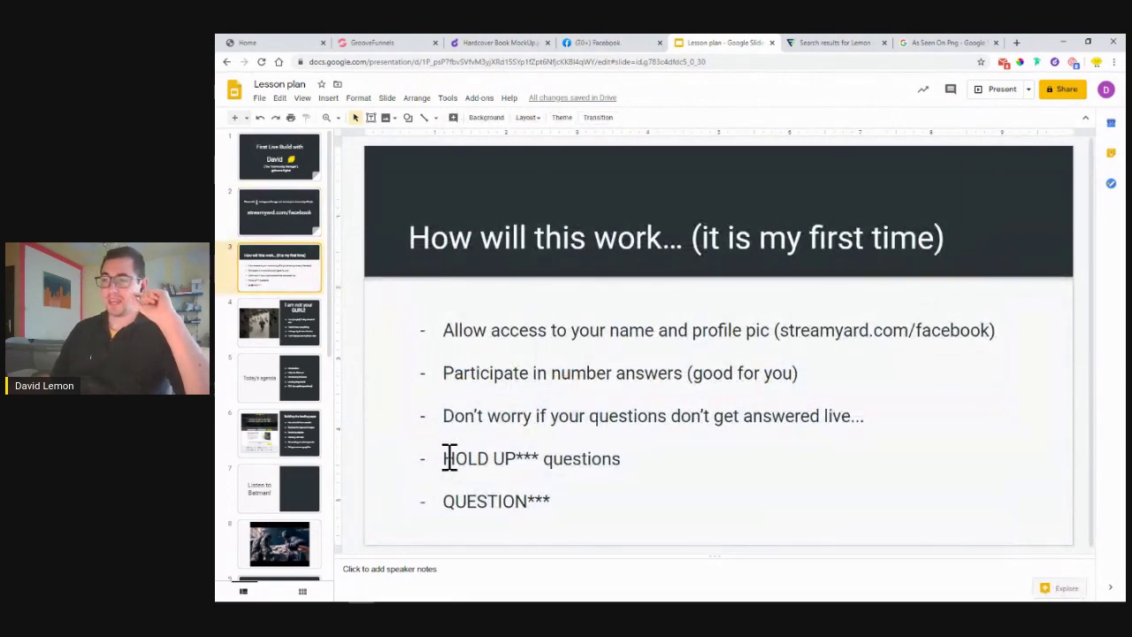
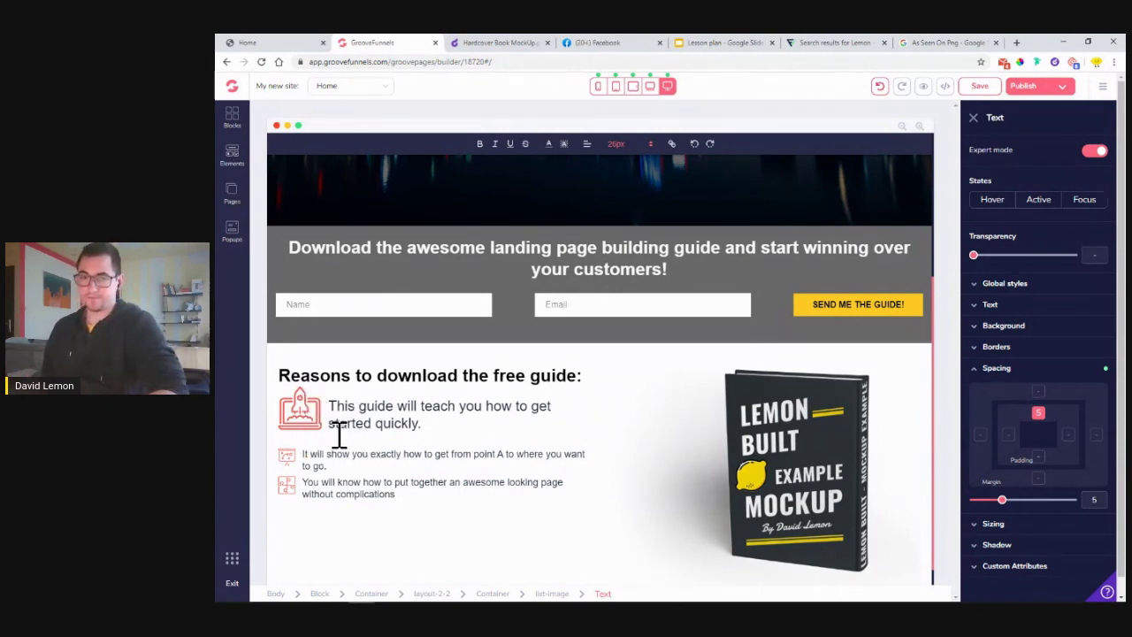
- Set the second list item's icon to auto height and a width of 80px
left_click(291, 467)
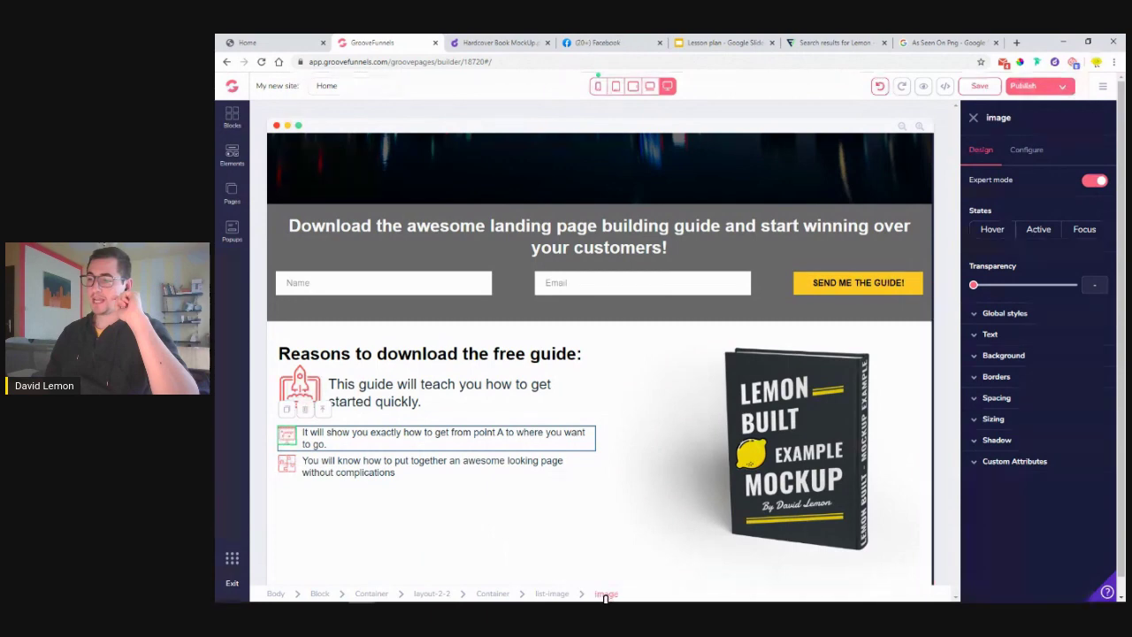
left_click(1013, 422)
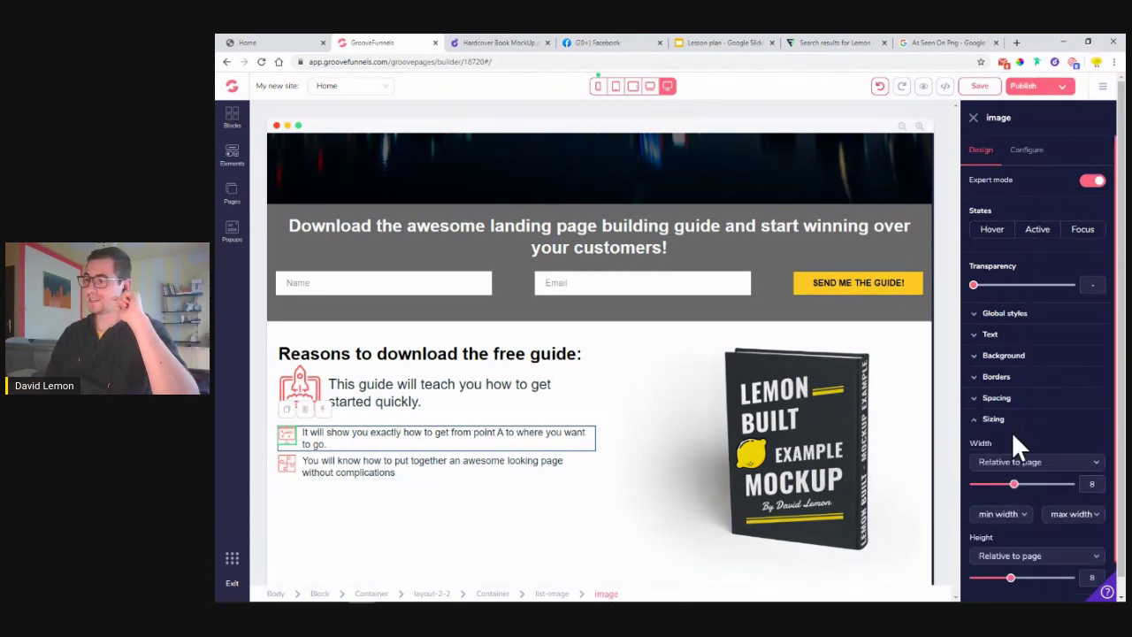
scroll(1014, 438, "down", 1)
left_click(1007, 522)
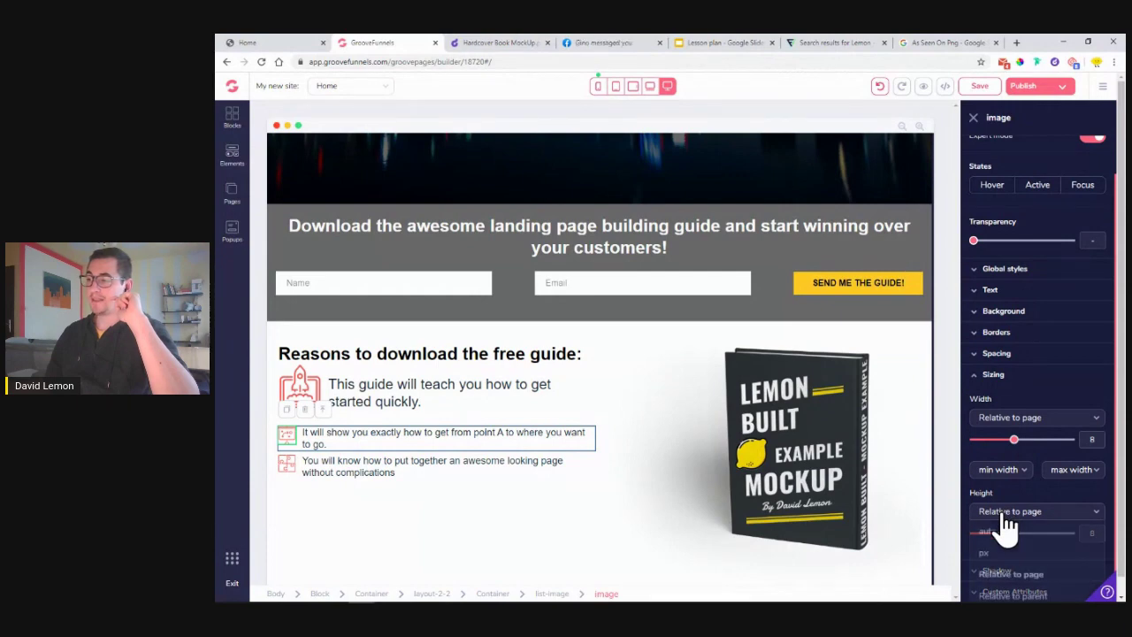
left_click(1000, 531)
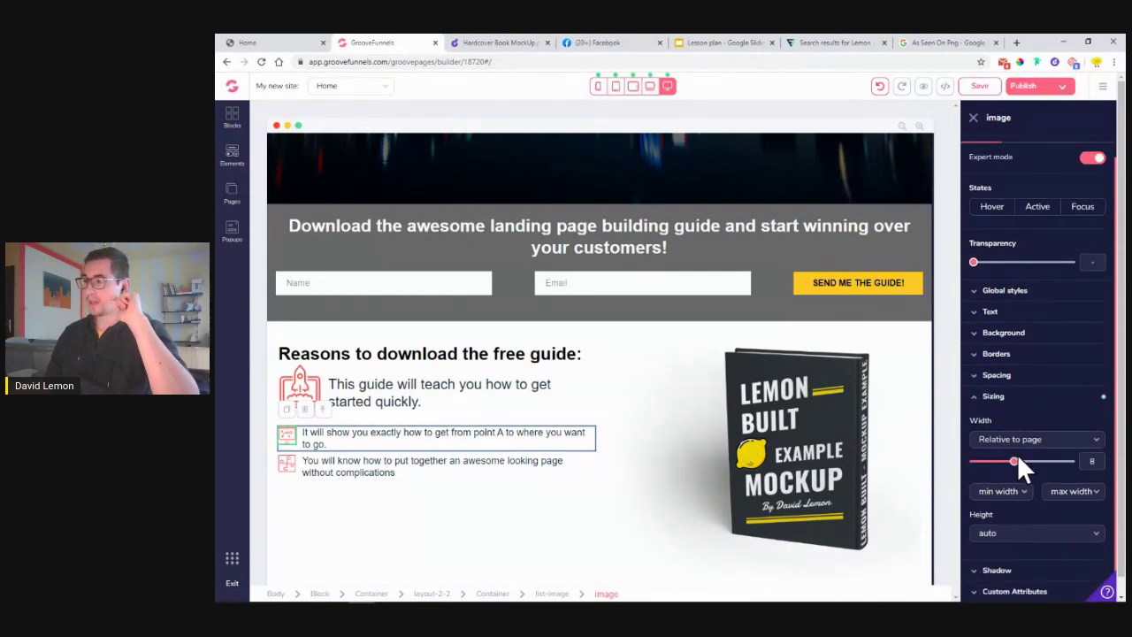
left_click(1019, 438)
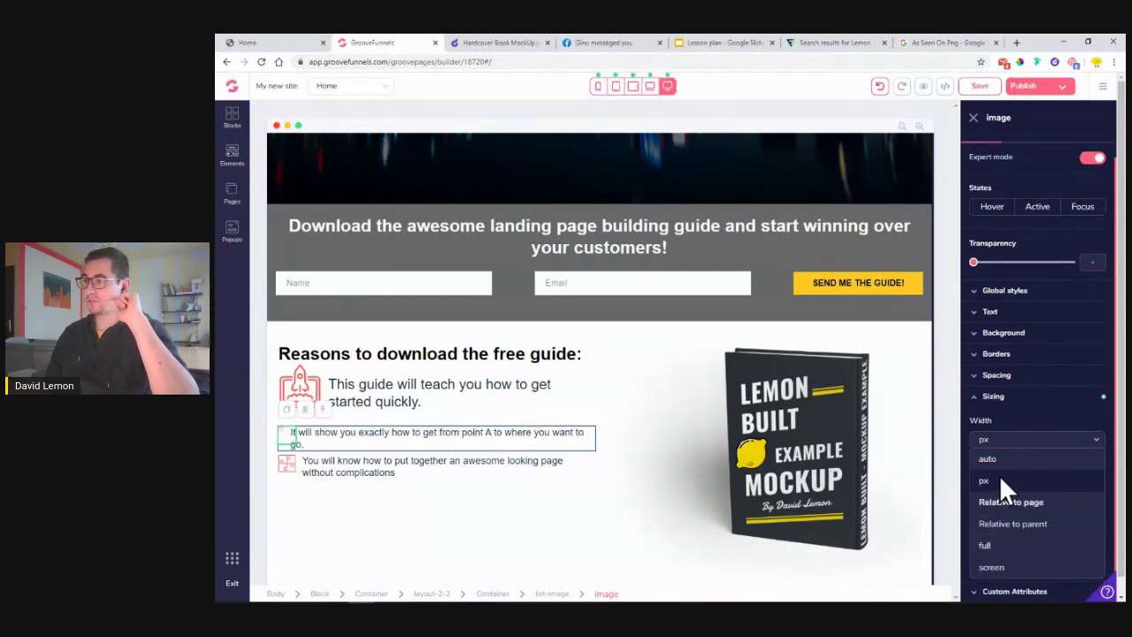
left_click(1001, 478)
left_click_drag(981, 468, 993, 469)
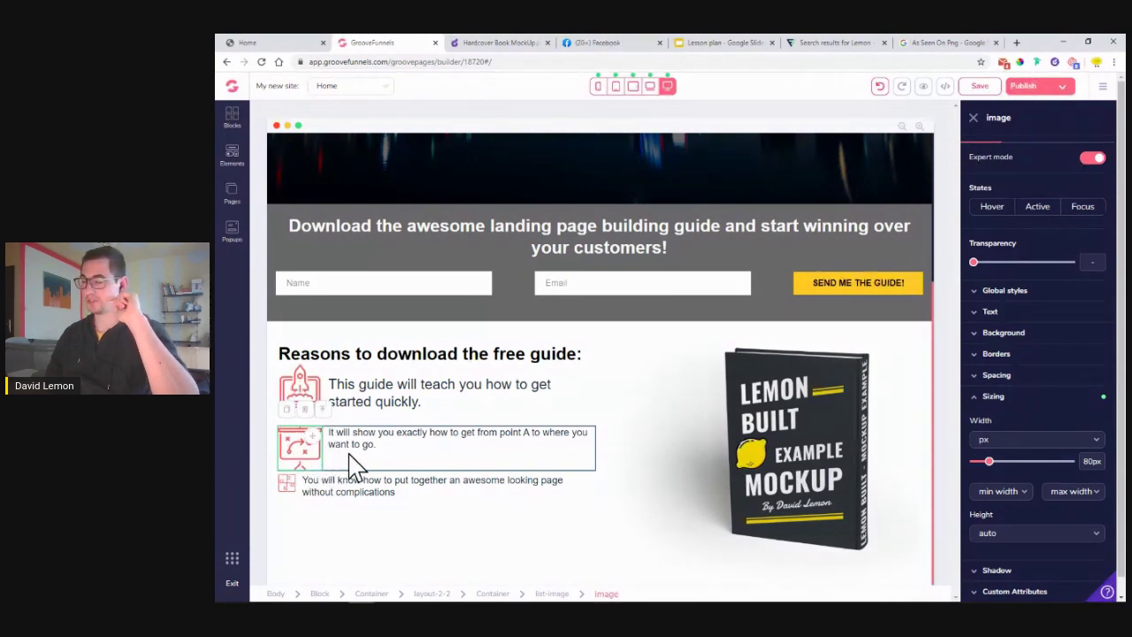
- Set the third list item's puzzle icon to auto height and a width of 80px
left_click(289, 486)
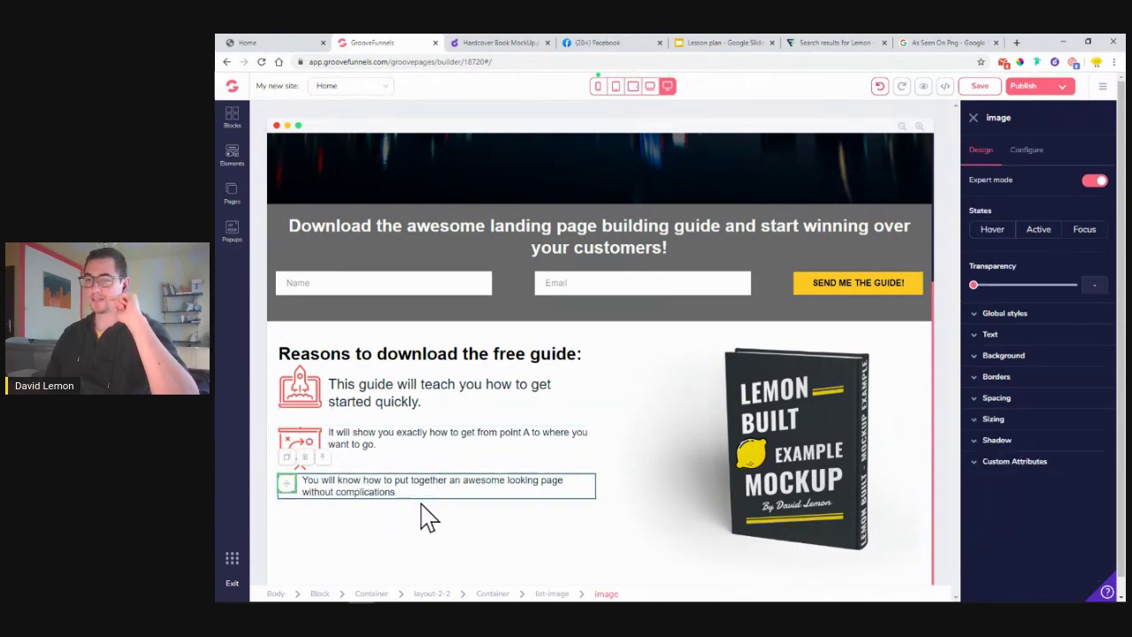
left_click(999, 421)
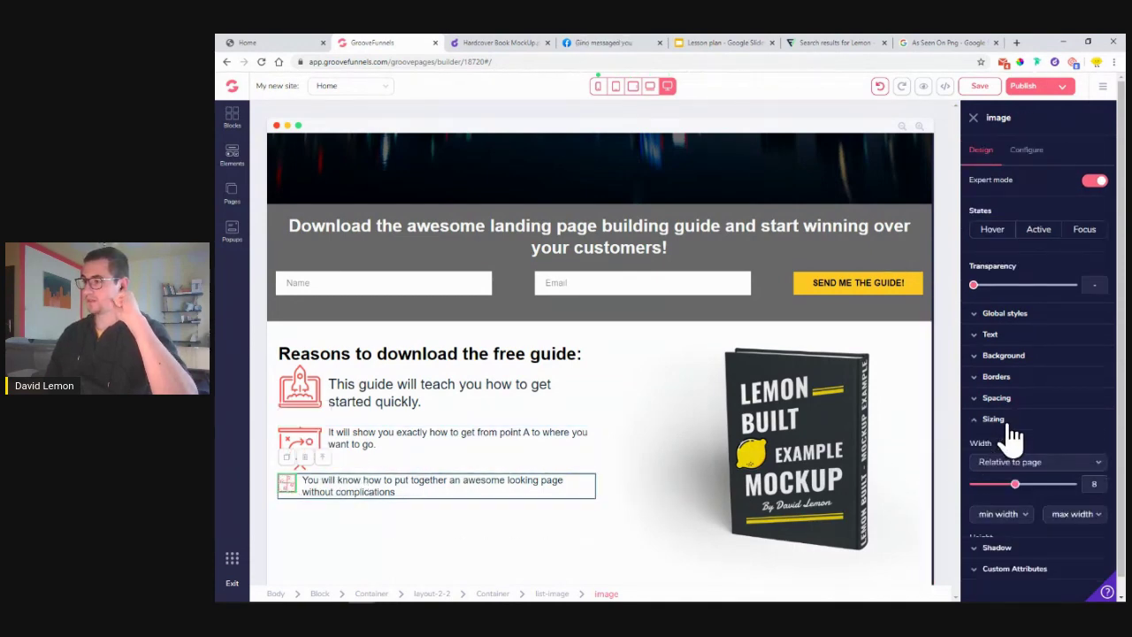
left_click(1028, 554)
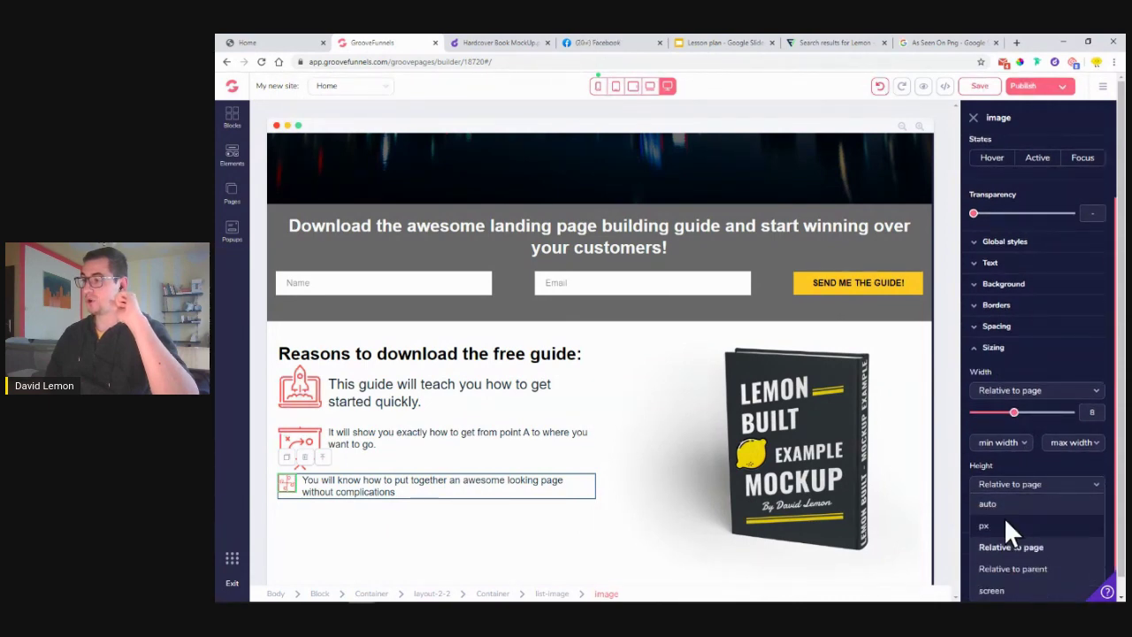
left_click(1005, 506)
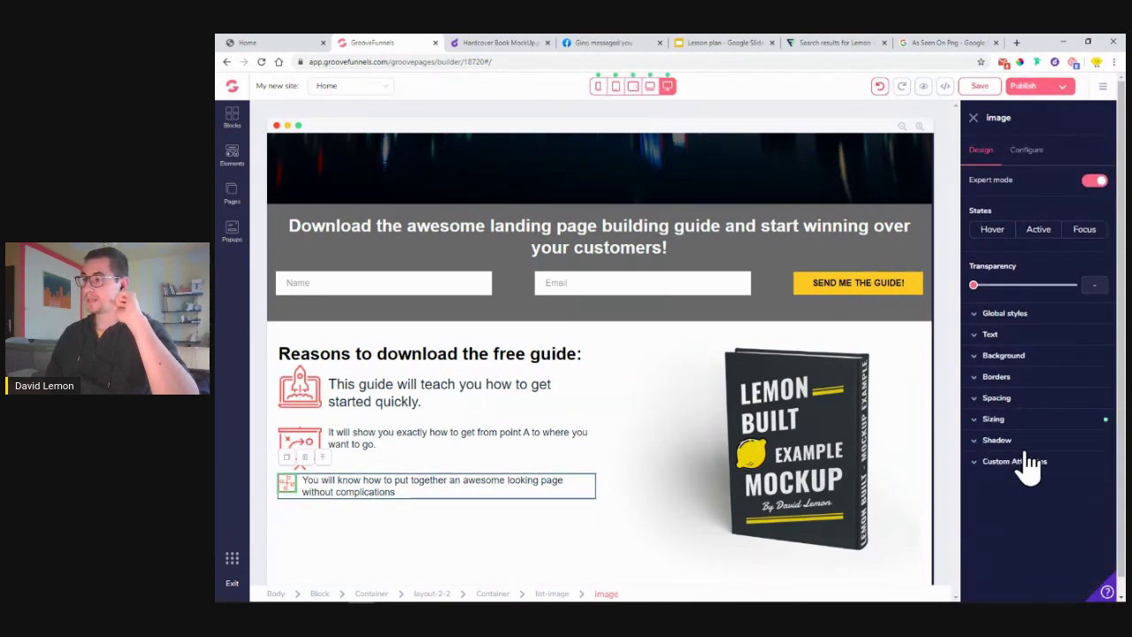
left_click(1025, 464)
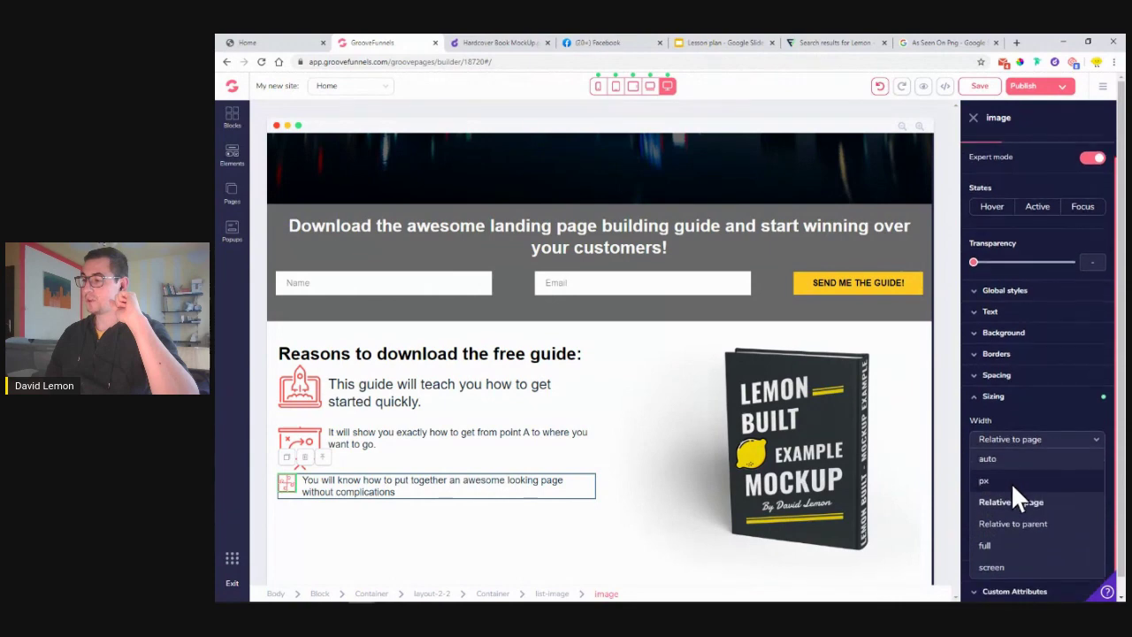
left_click(1011, 482)
left_click_drag(974, 462, 992, 476)
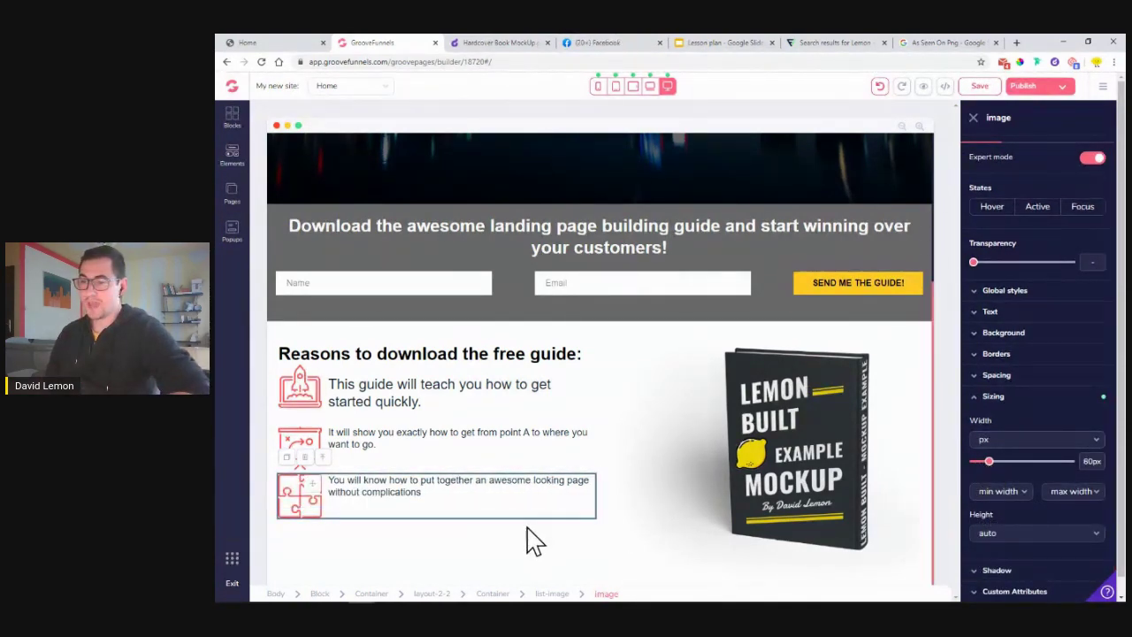
- Check the first list item's text size and set the "It will show you exactly how to get from point A…" text to 26px
left_click(374, 387)
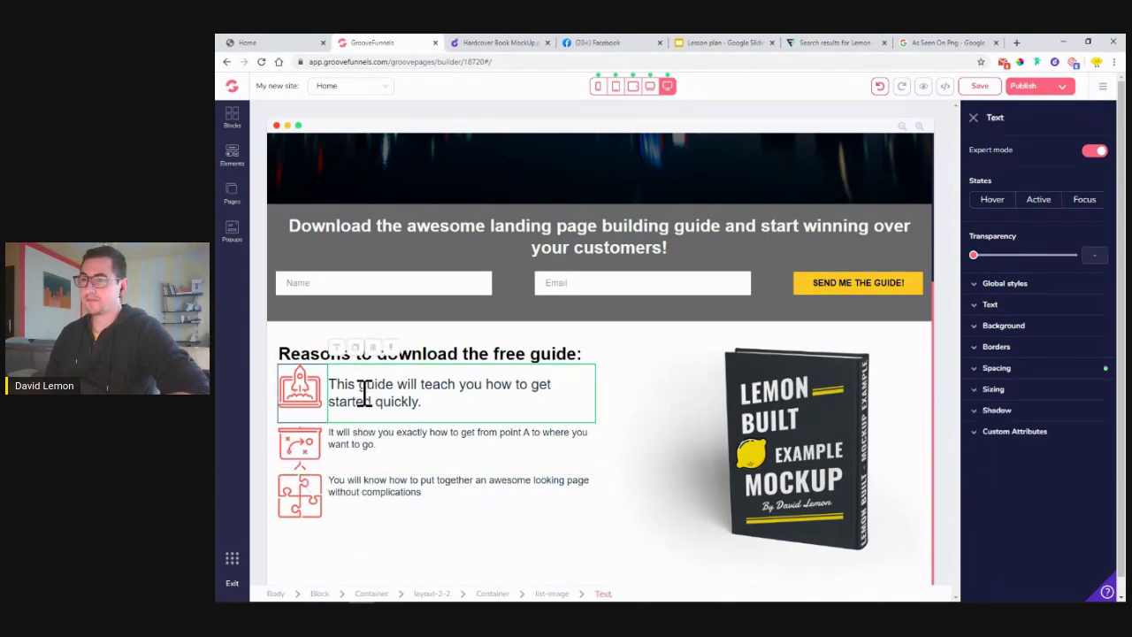
double_click(356, 389)
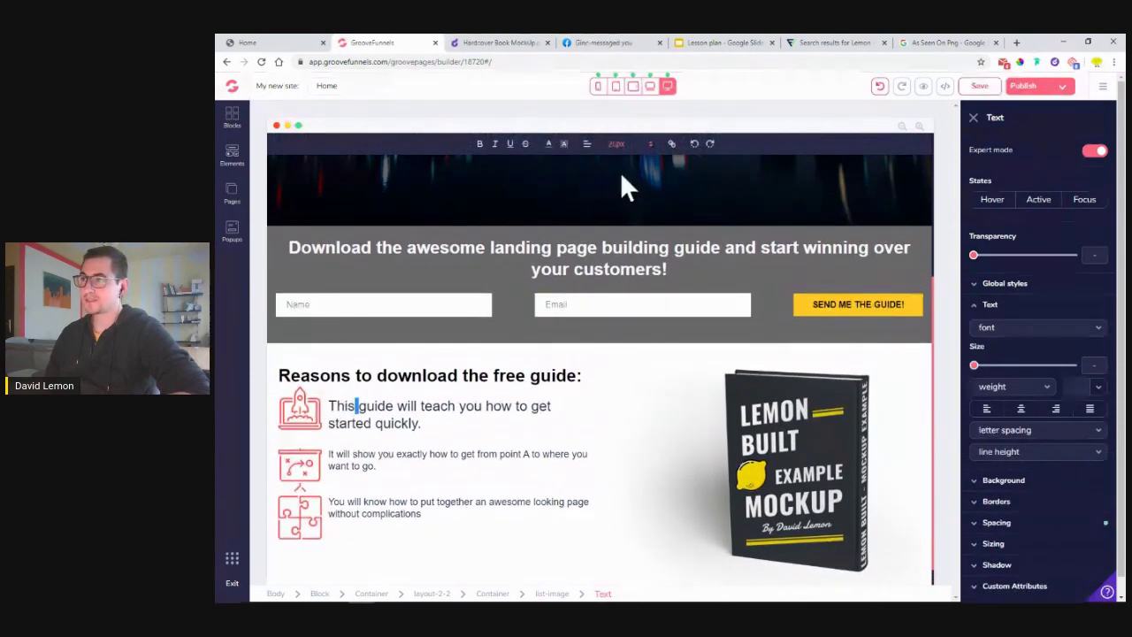
double_click(370, 464)
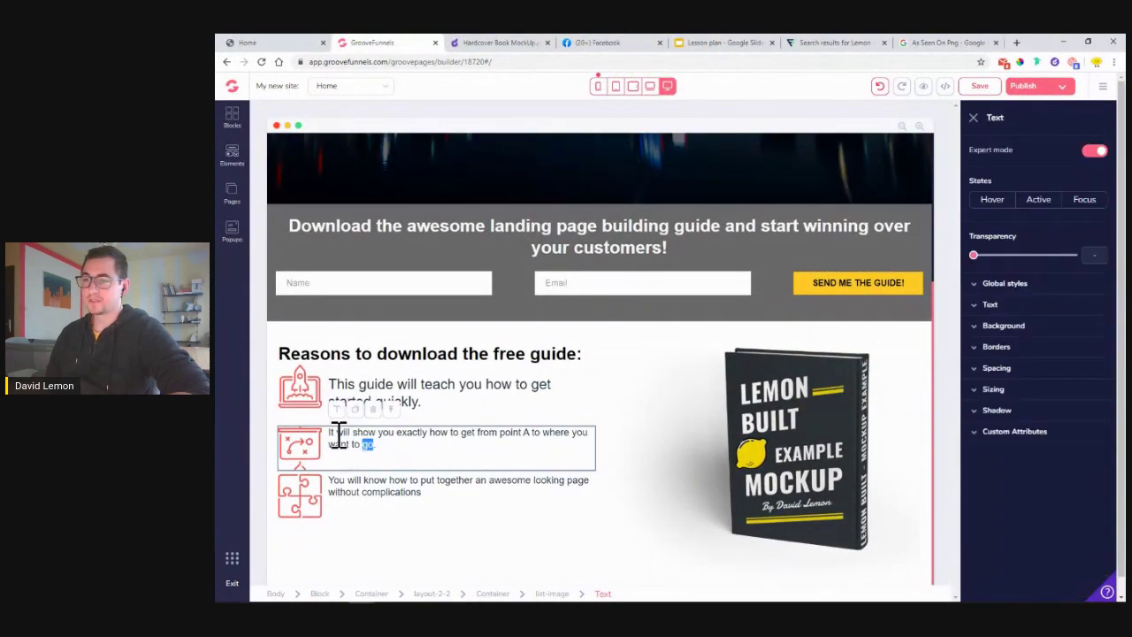
left_click(337, 433)
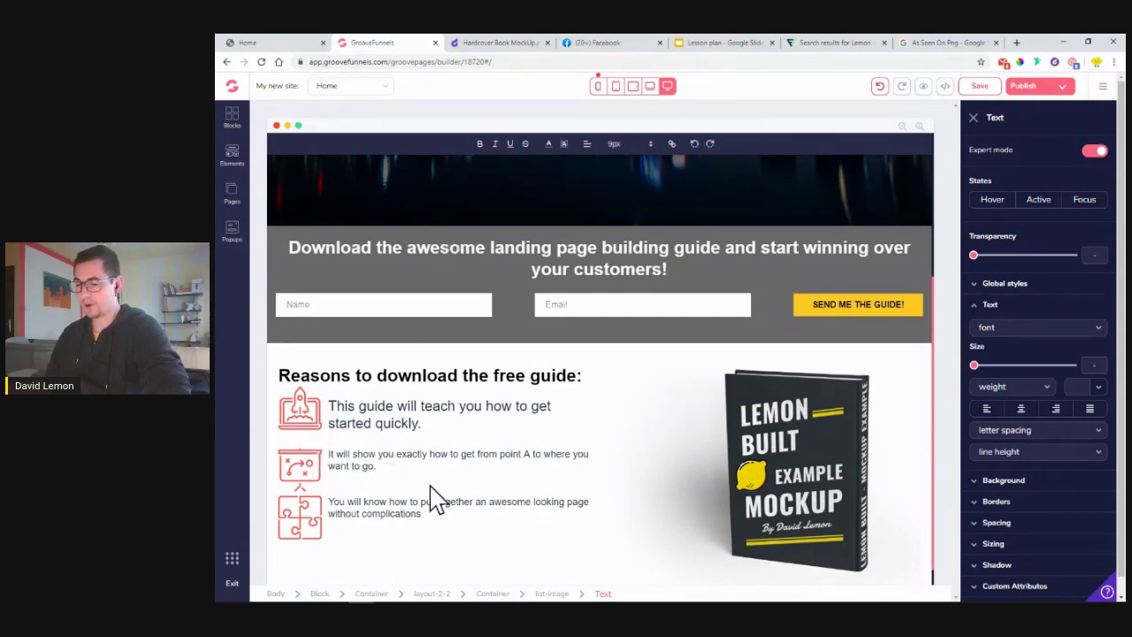
key("ctrl+a")
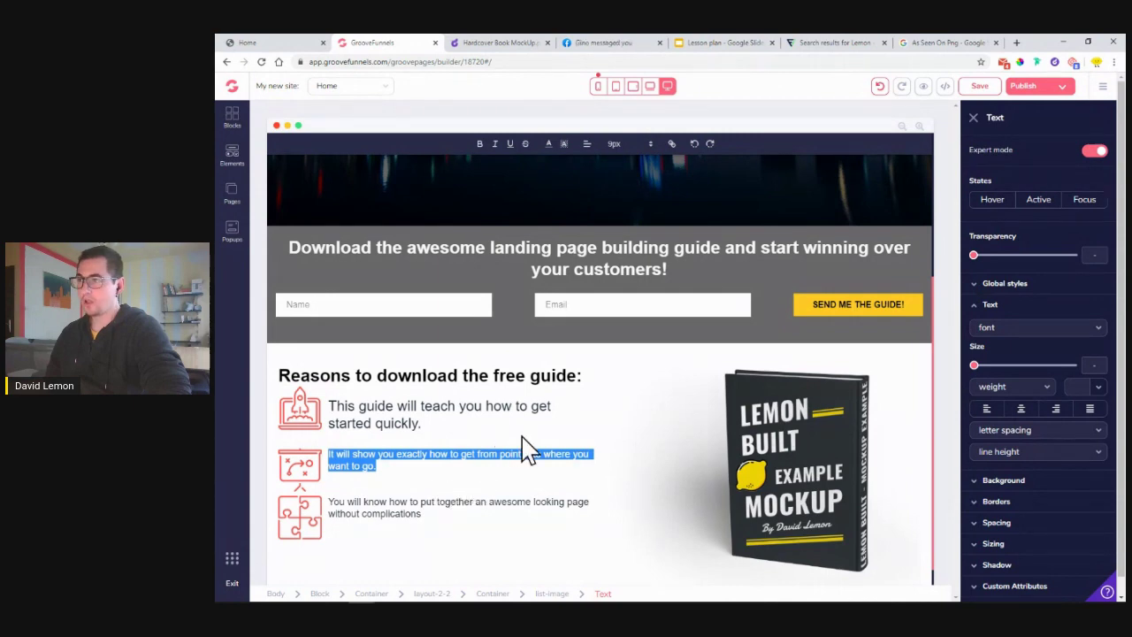
left_click(630, 144)
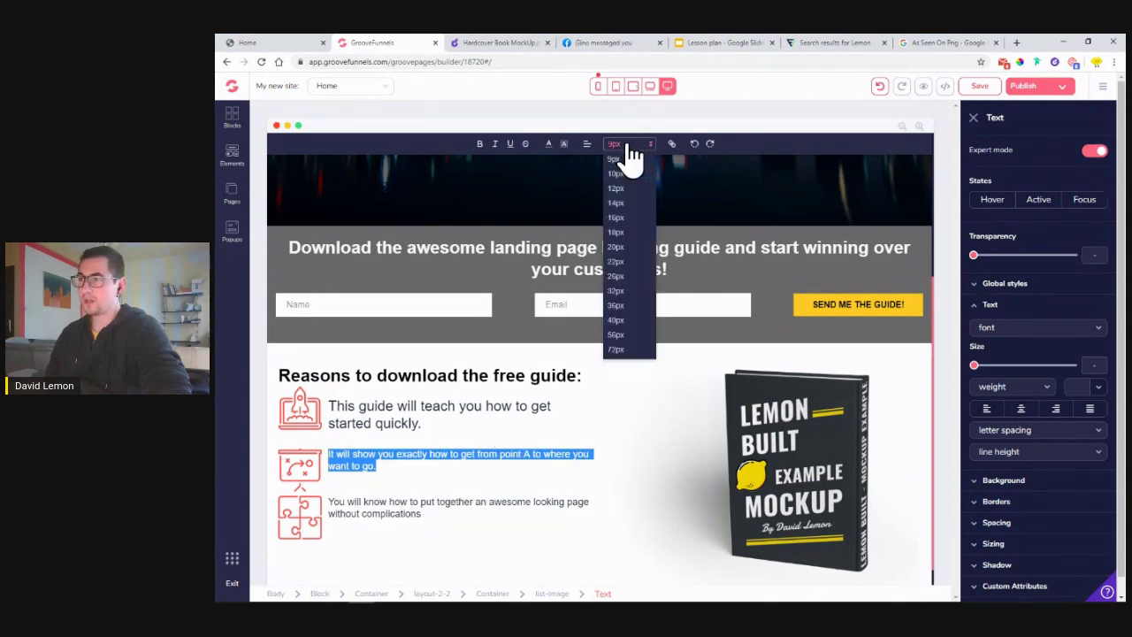
left_click(627, 276)
left_click(554, 481)
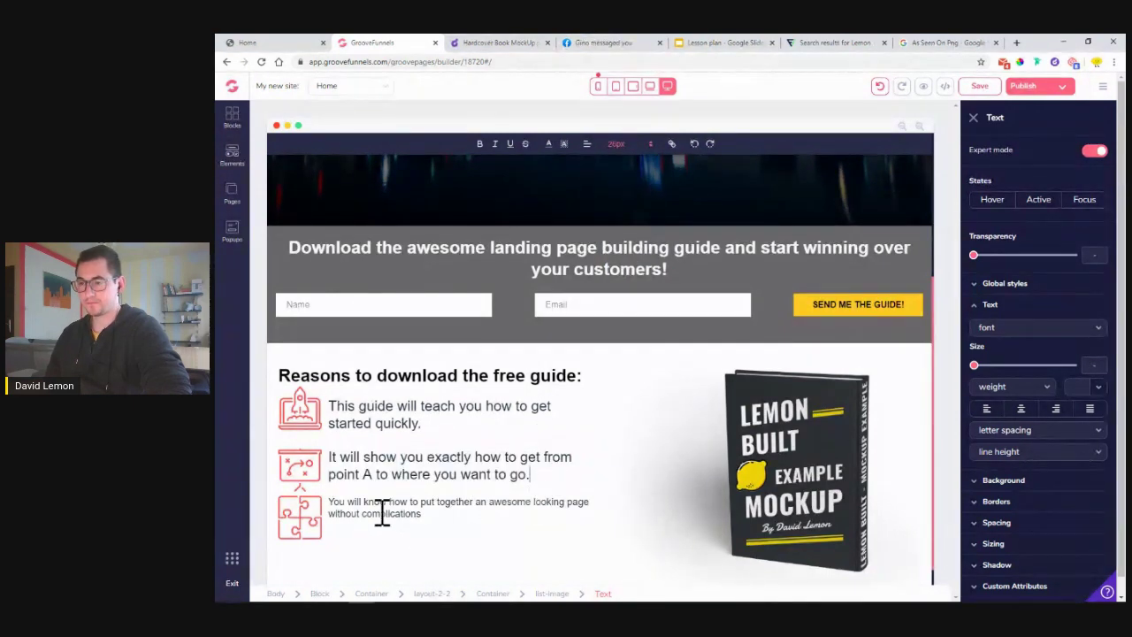
- Set the font size of the "You will know how to put together an awesome looking page without complications" text to 26px
left_click(379, 511)
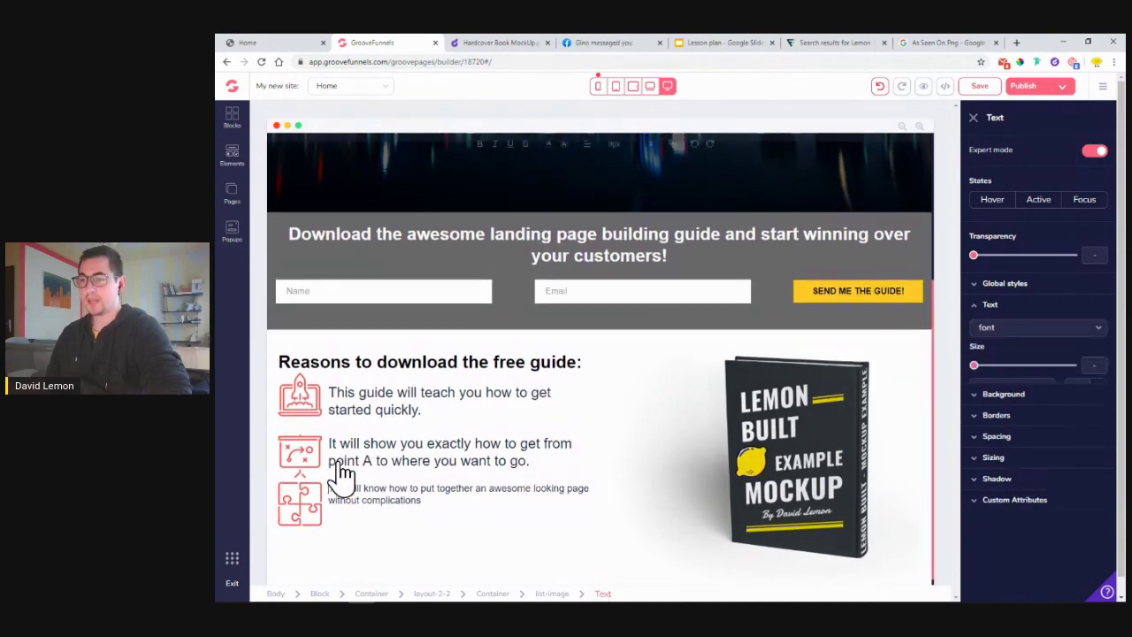
double_click(392, 505)
triple_click(392, 511)
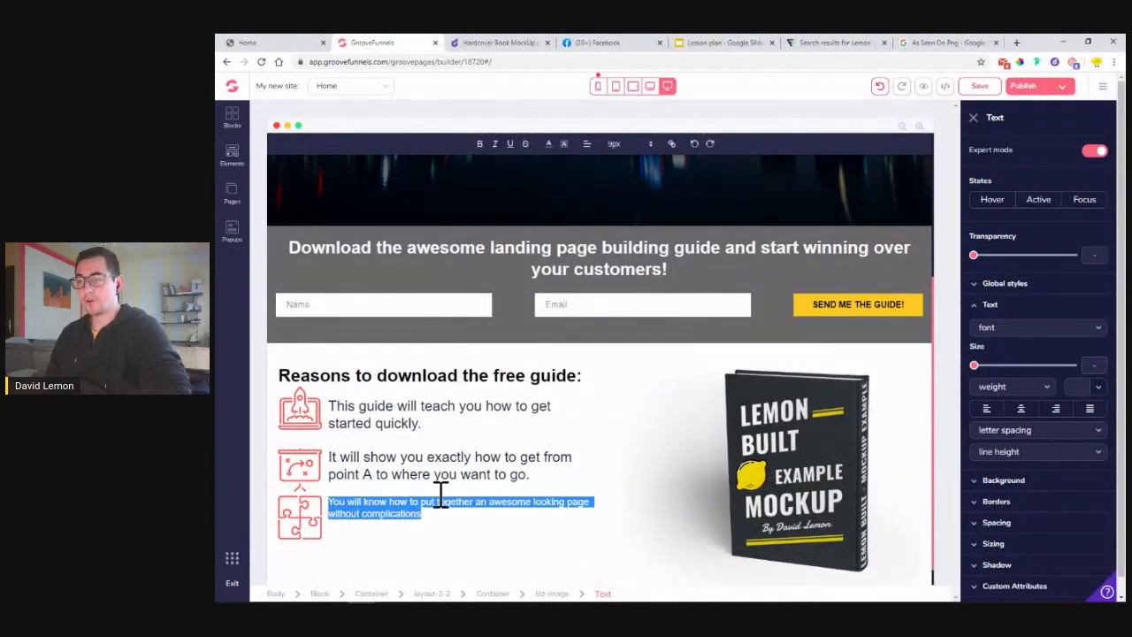
left_click(627, 145)
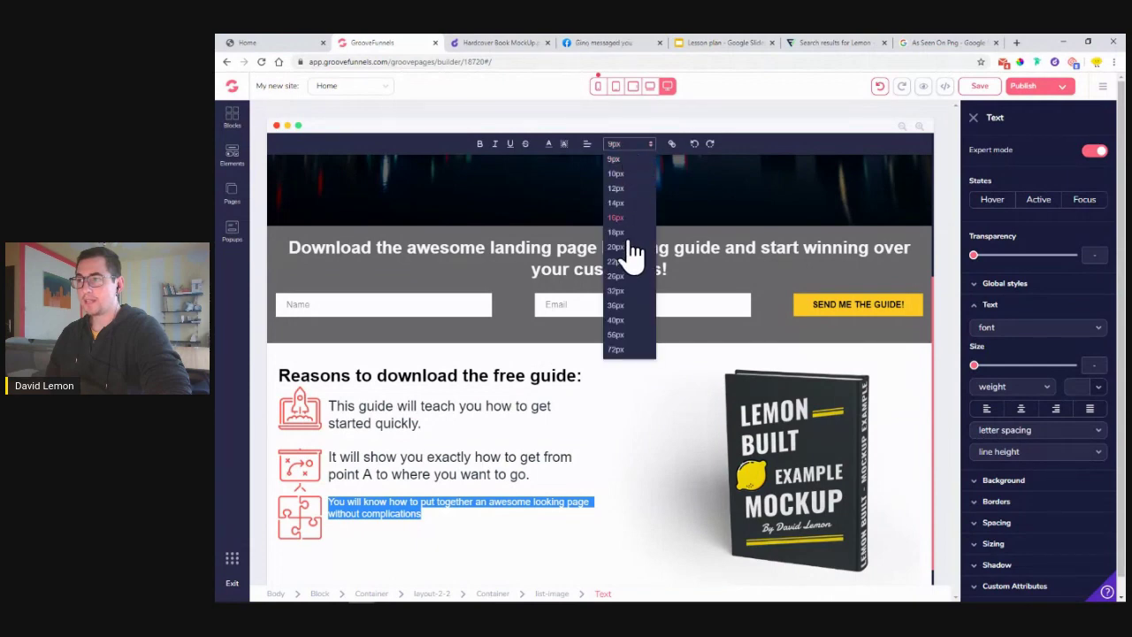
left_click(625, 279)
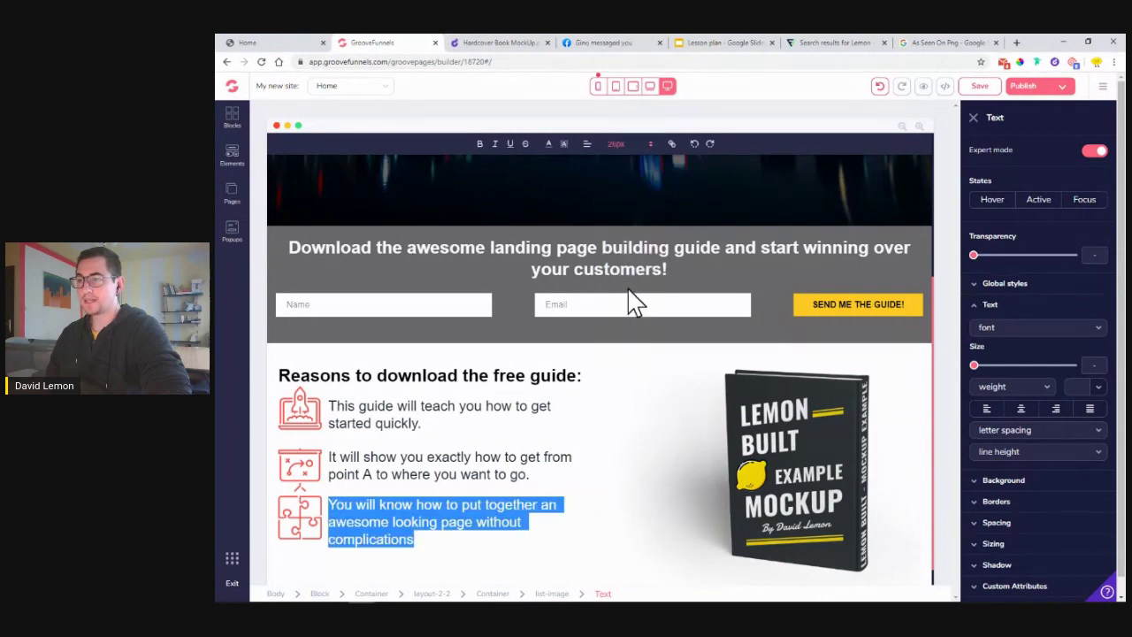
left_click(595, 516)
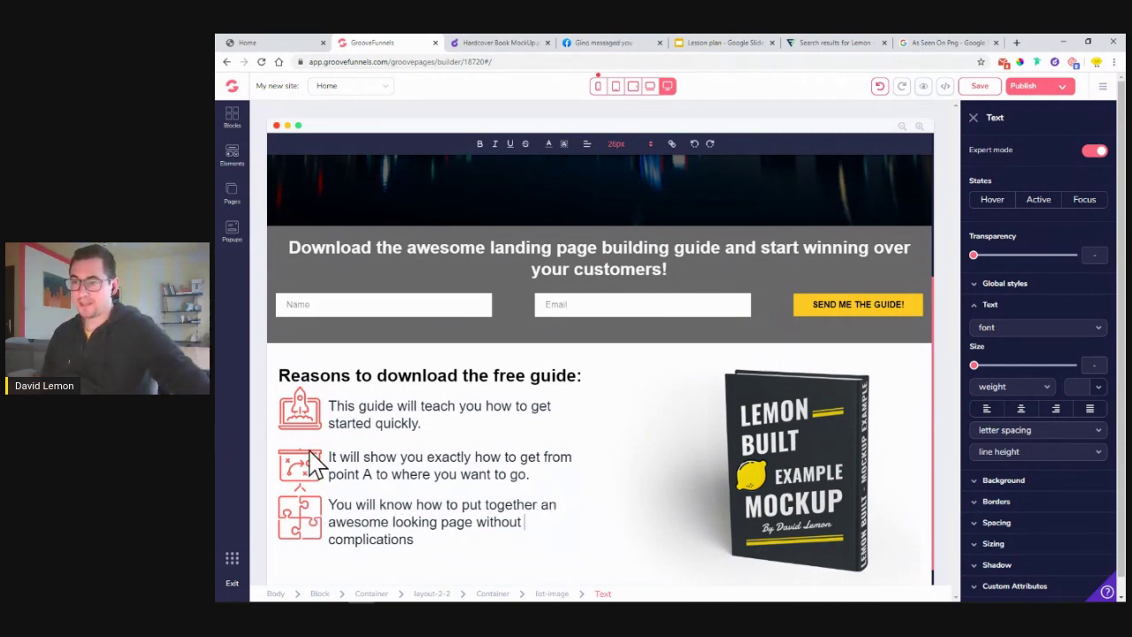
- Set the top padding of the whole third list item, icon and text together, to 6
left_click(319, 513)
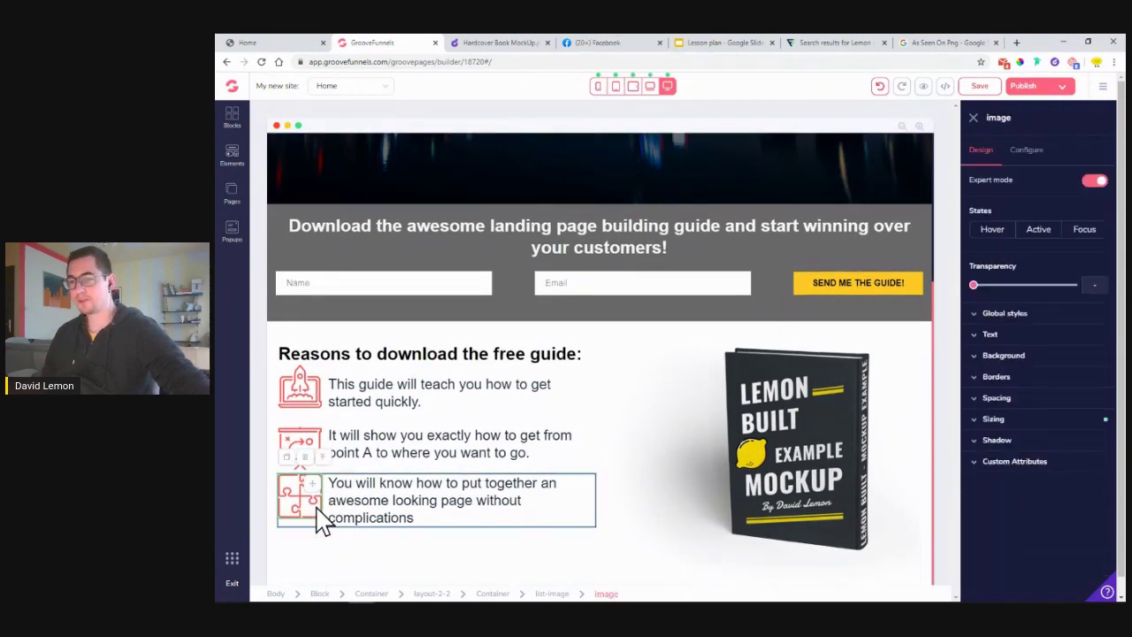
left_click(554, 596)
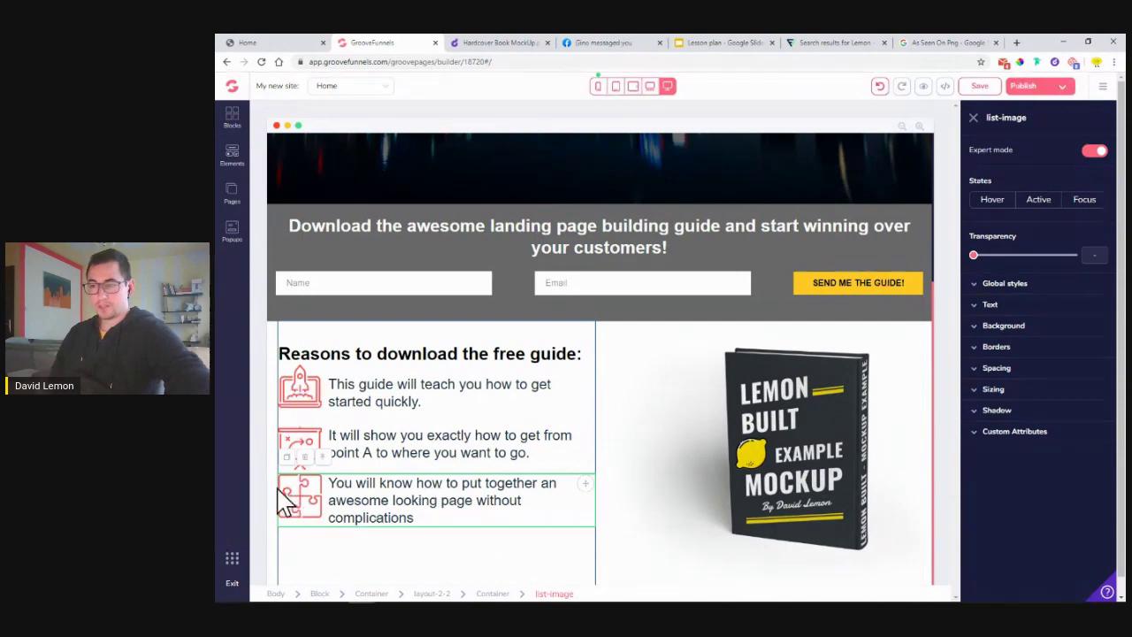
left_click(415, 503)
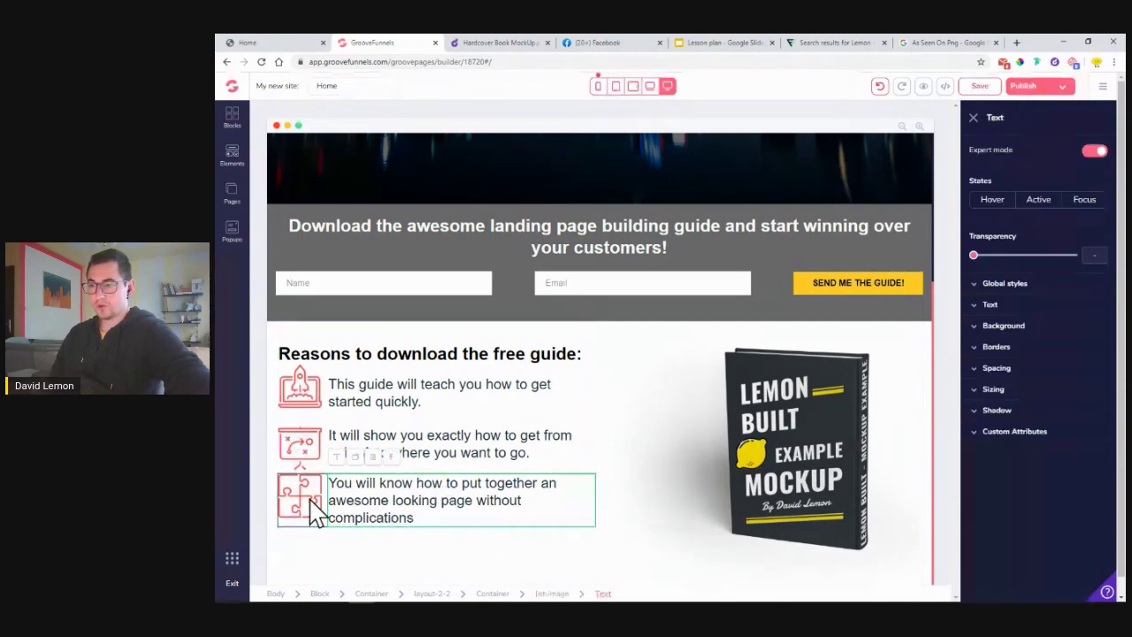
left_click(544, 596)
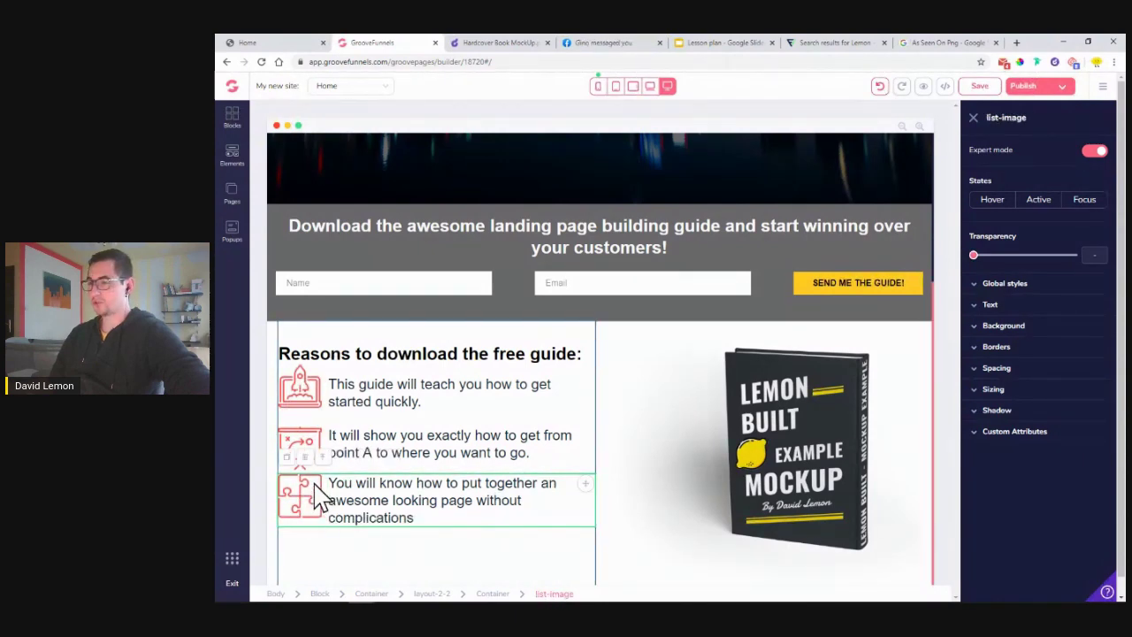
left_click(1009, 369)
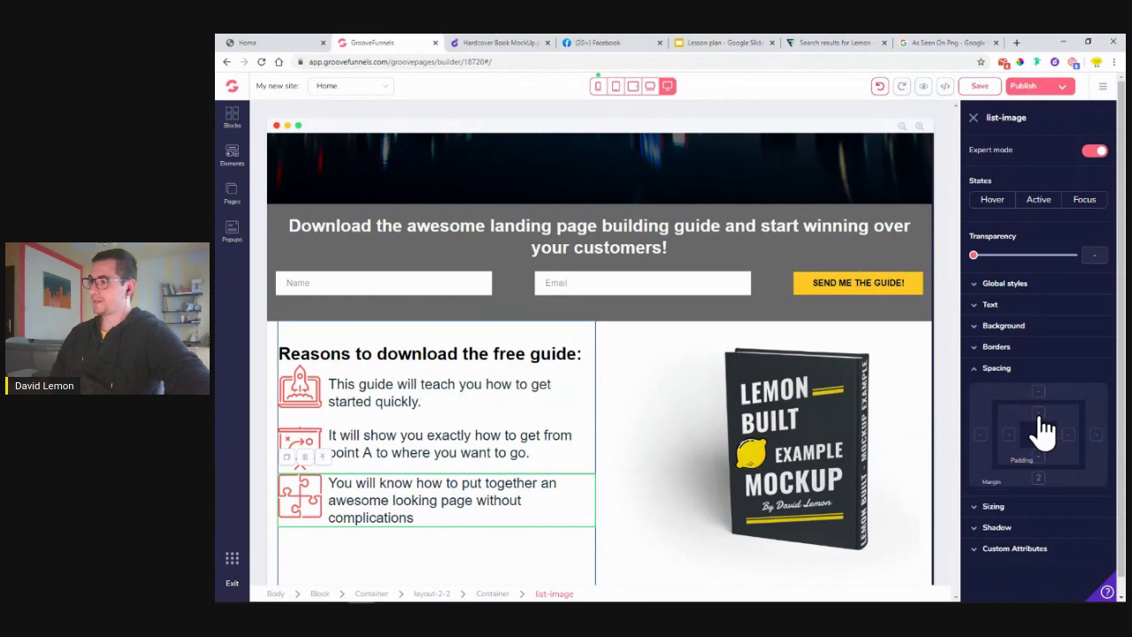
left_click(1039, 416)
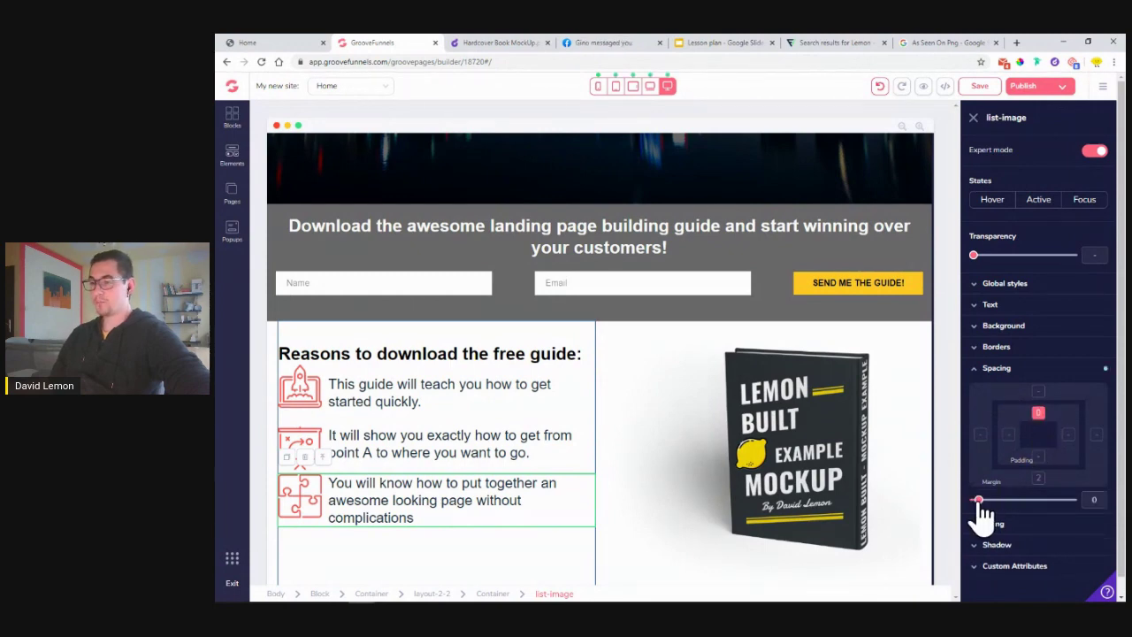
left_click_drag(980, 503, 1005, 506)
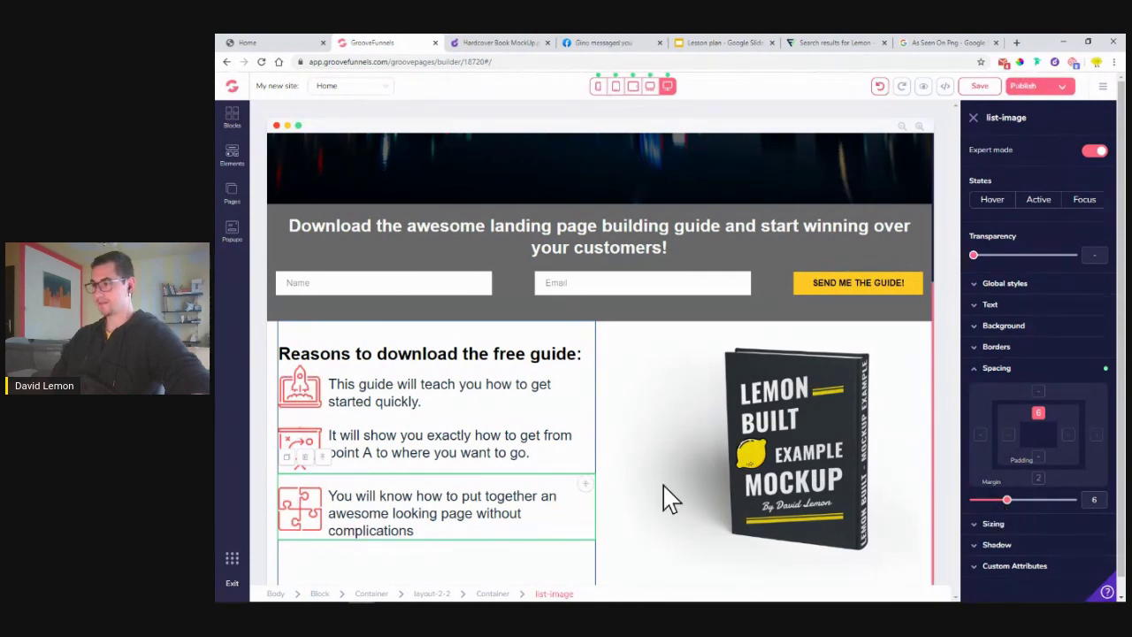
- Compare the list spacing with the finished page and set the "Reasons to download the free guide:" heading's bottom padding to 4
left_click(413, 440)
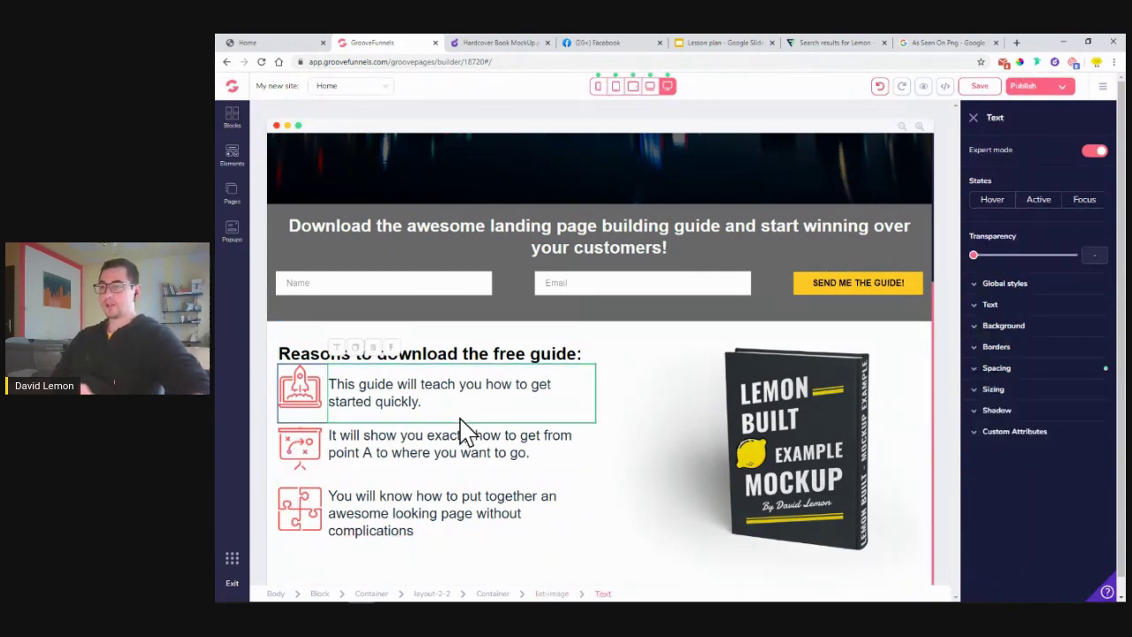
left_click(346, 498)
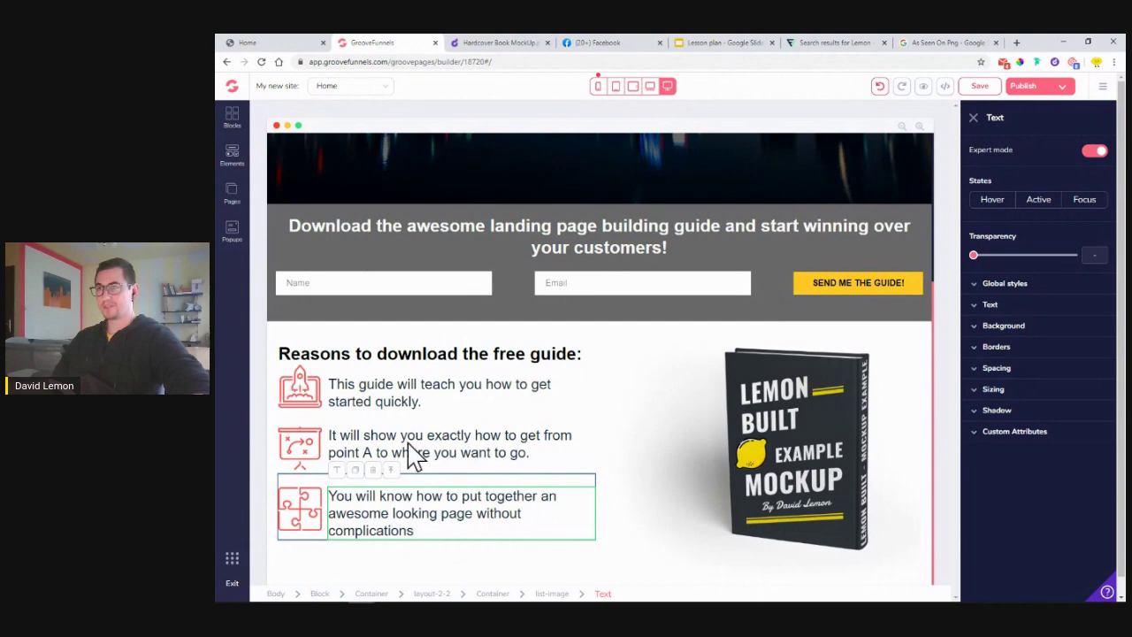
left_click(265, 43)
left_click(518, 380)
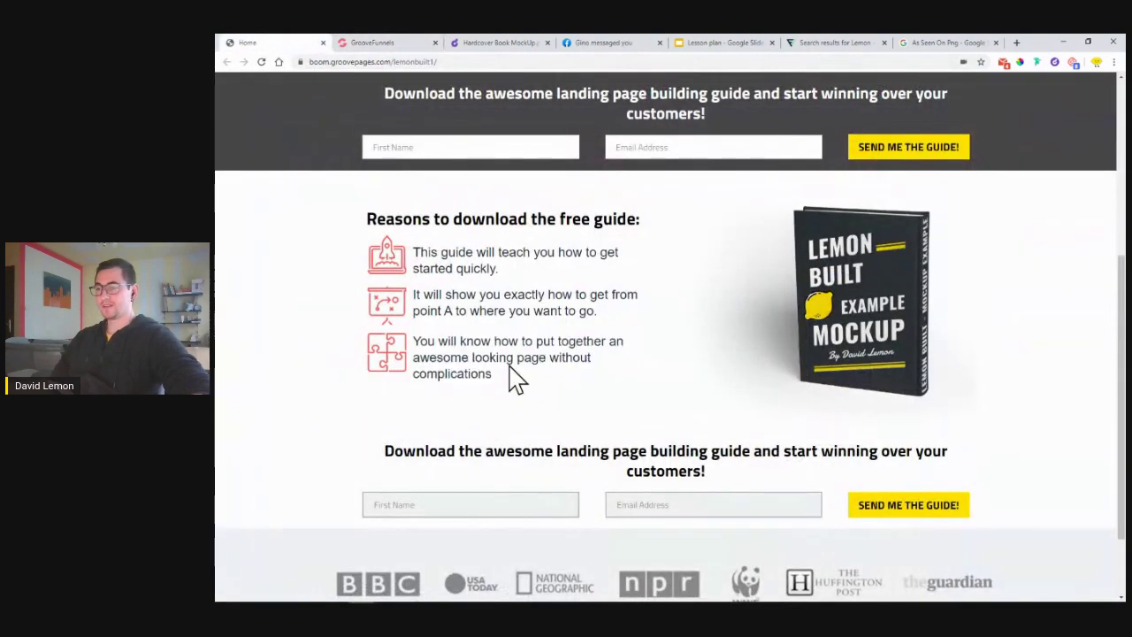
left_click(362, 44)
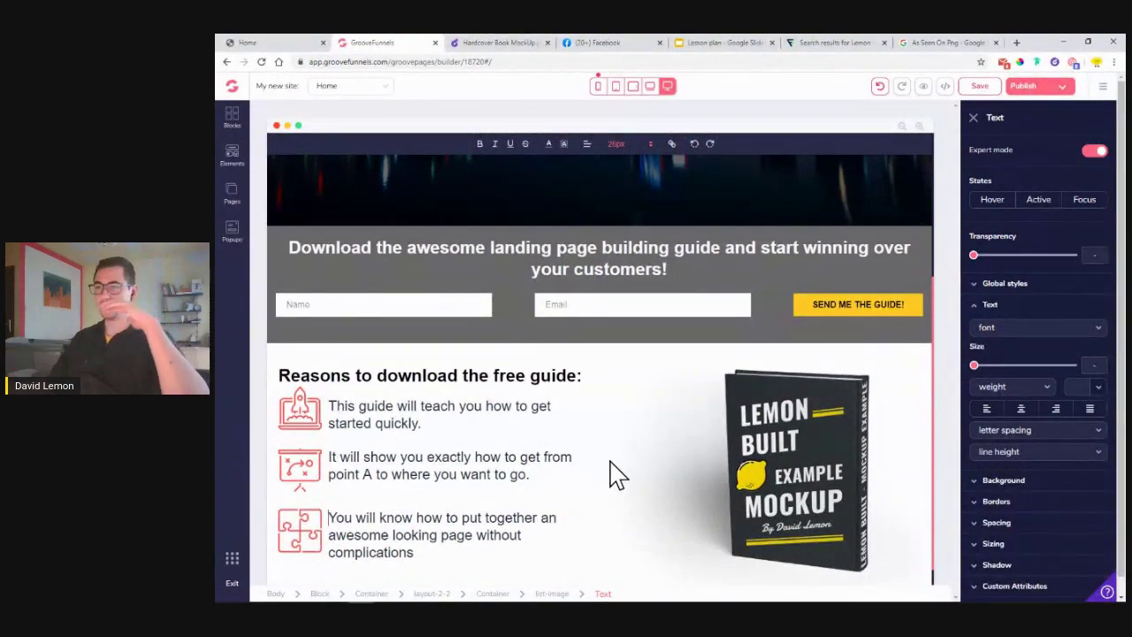
left_click(274, 43)
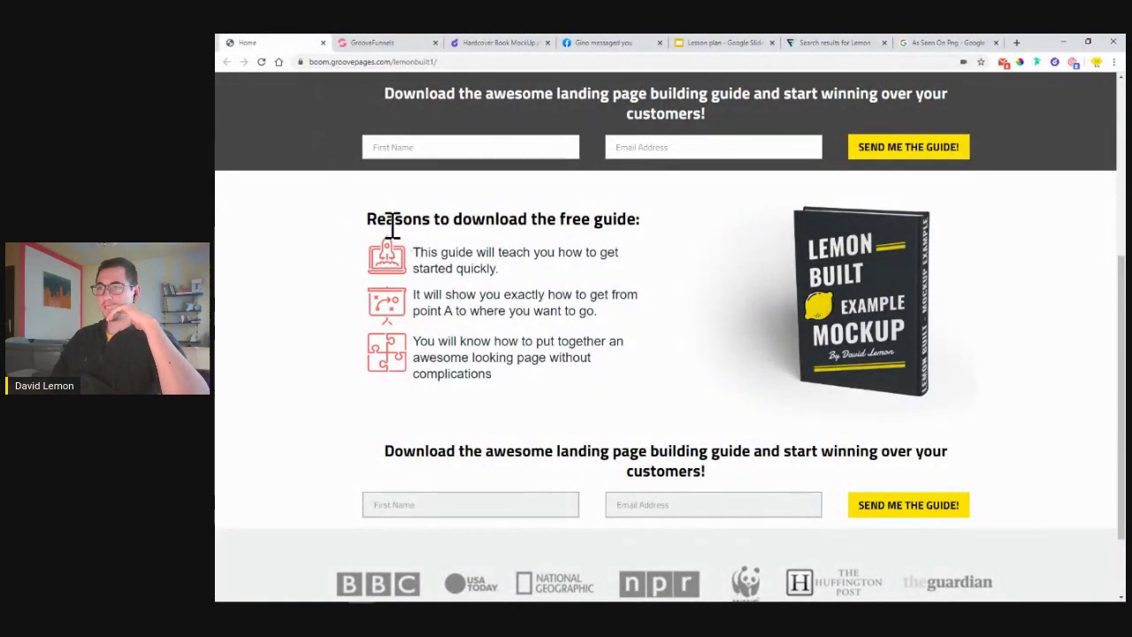
left_click(378, 44)
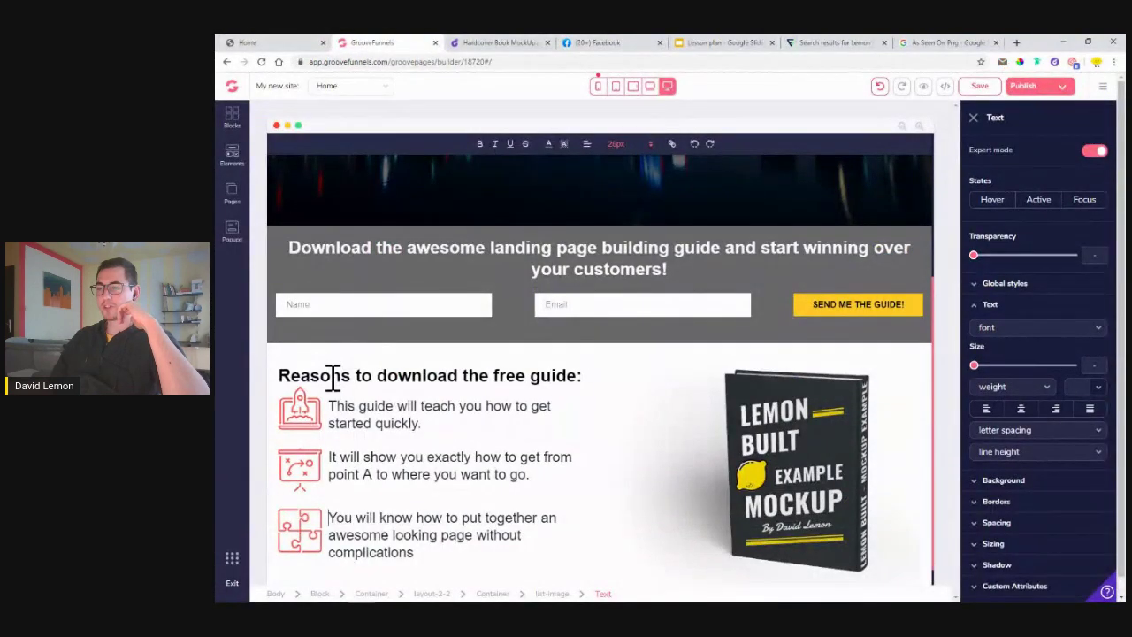
left_click(344, 353)
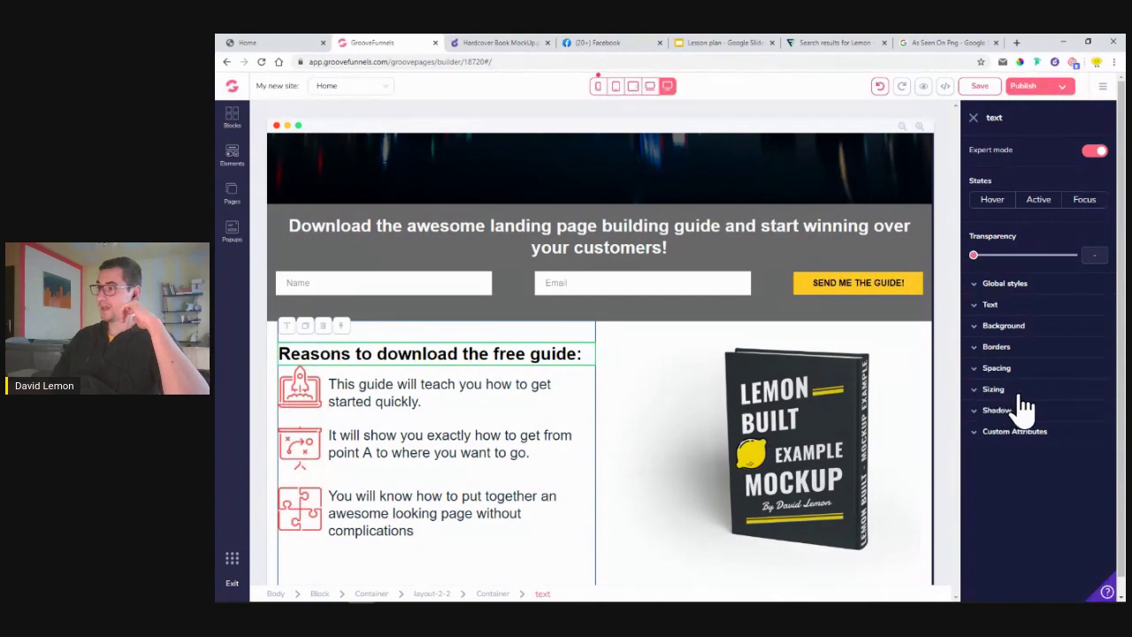
left_click(1003, 370)
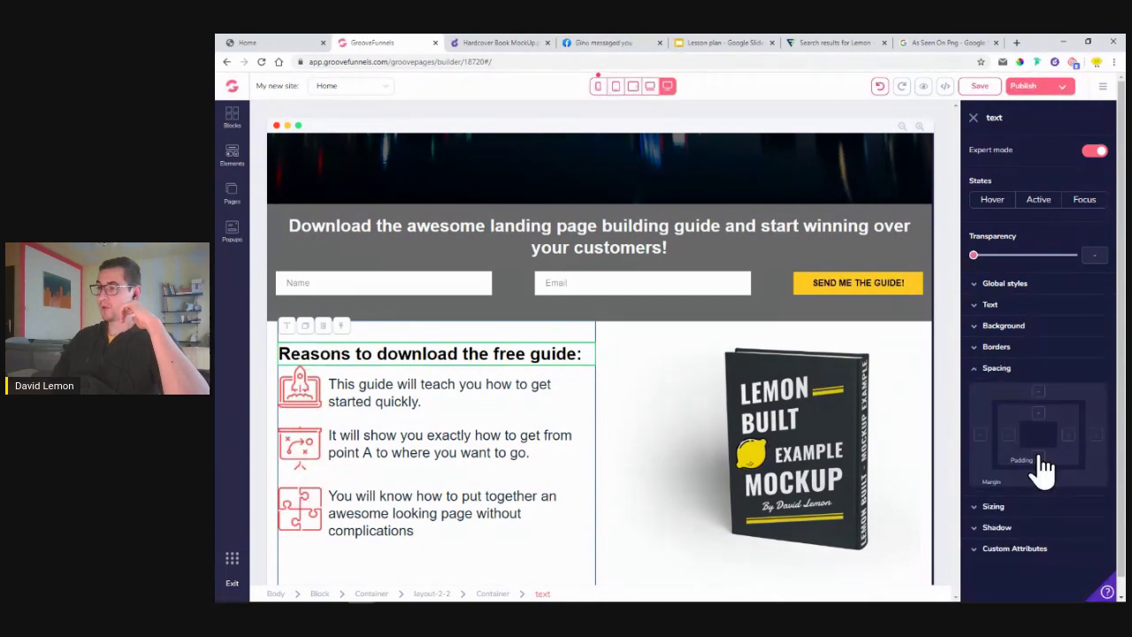
left_click(1039, 458)
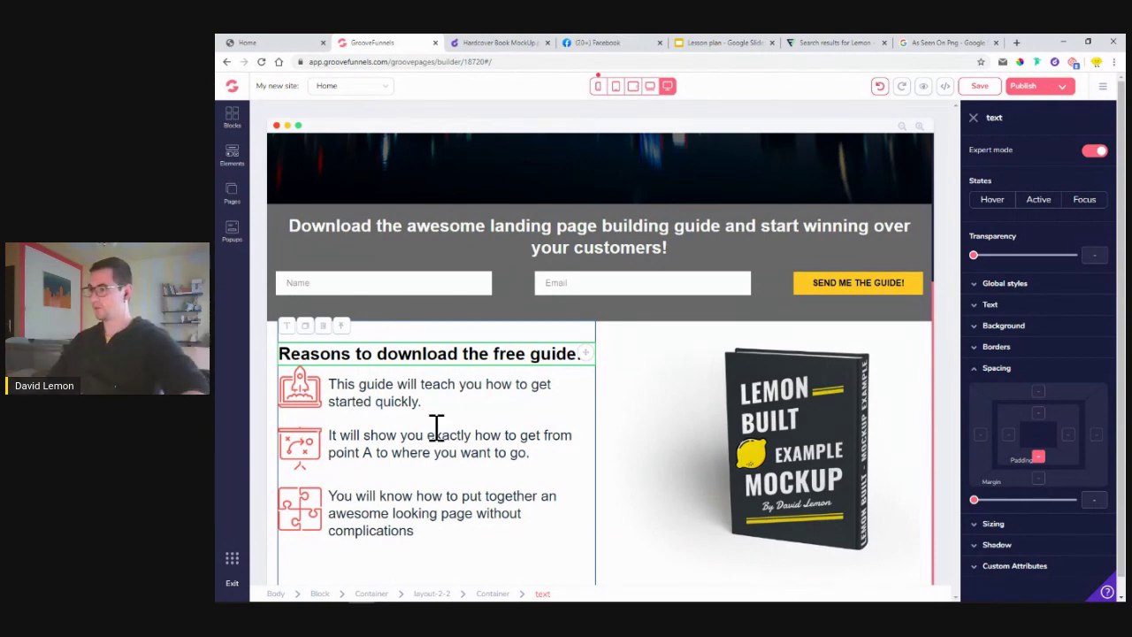
left_click_drag(982, 511, 1005, 514)
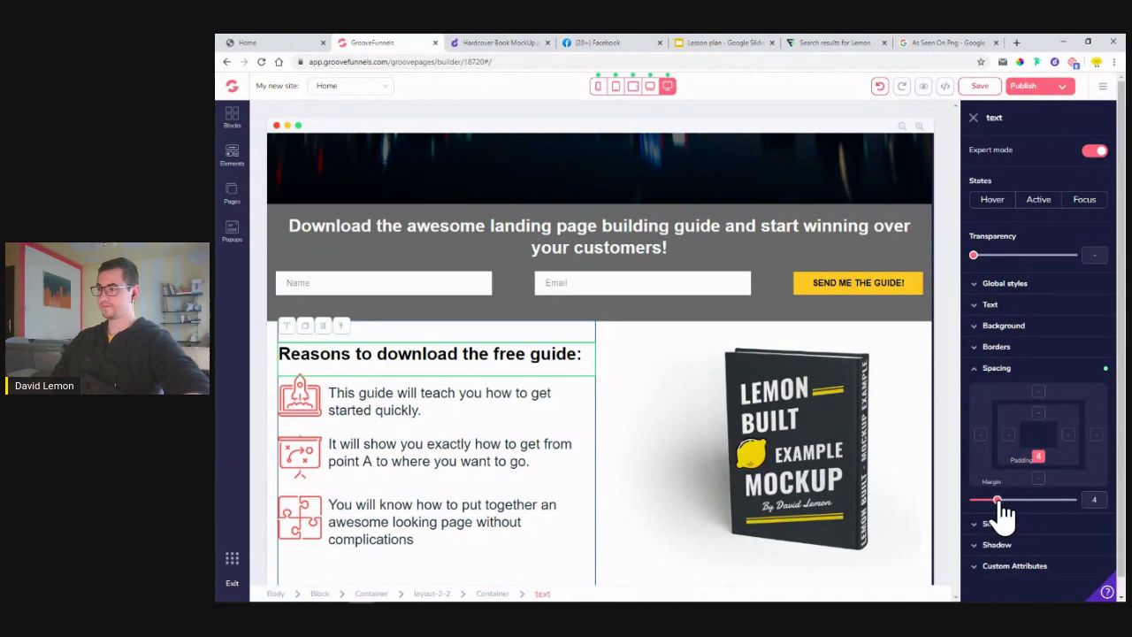
- Compare the section with the finished page and set the book image container's layout to vertical with centred secondary alignment
left_click(637, 425)
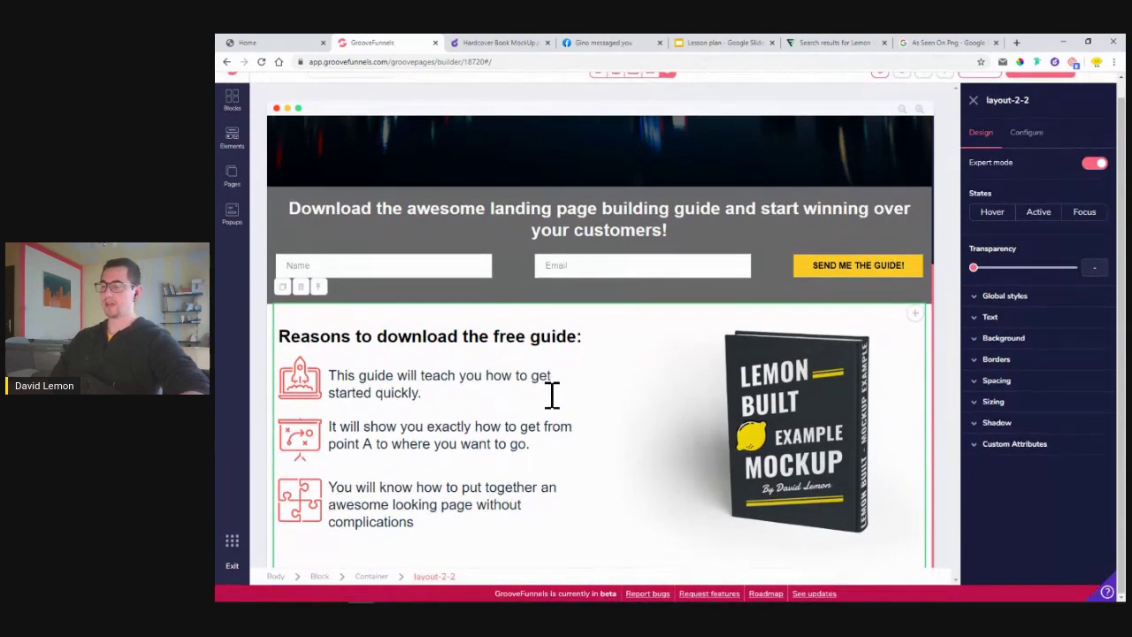
left_click(300, 42)
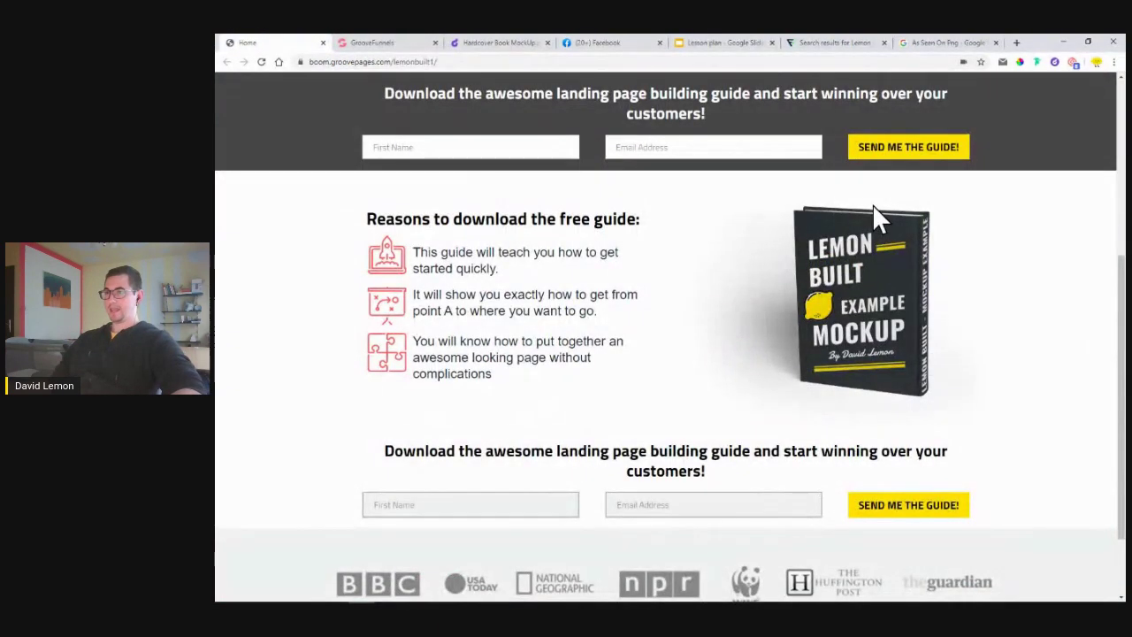
left_click(398, 42)
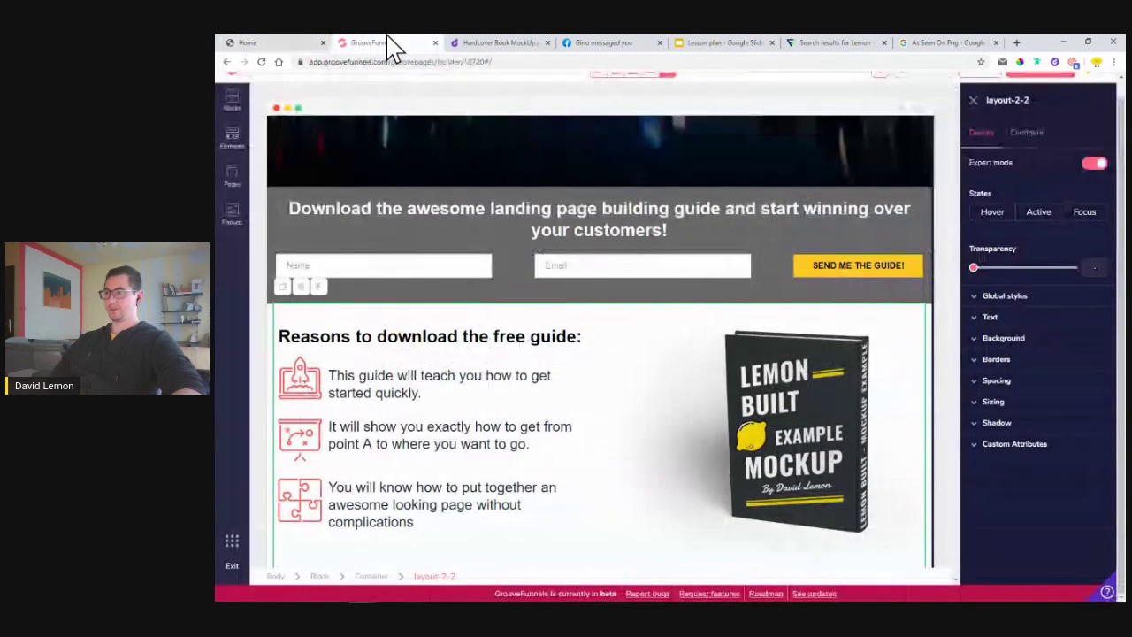
left_click(816, 313)
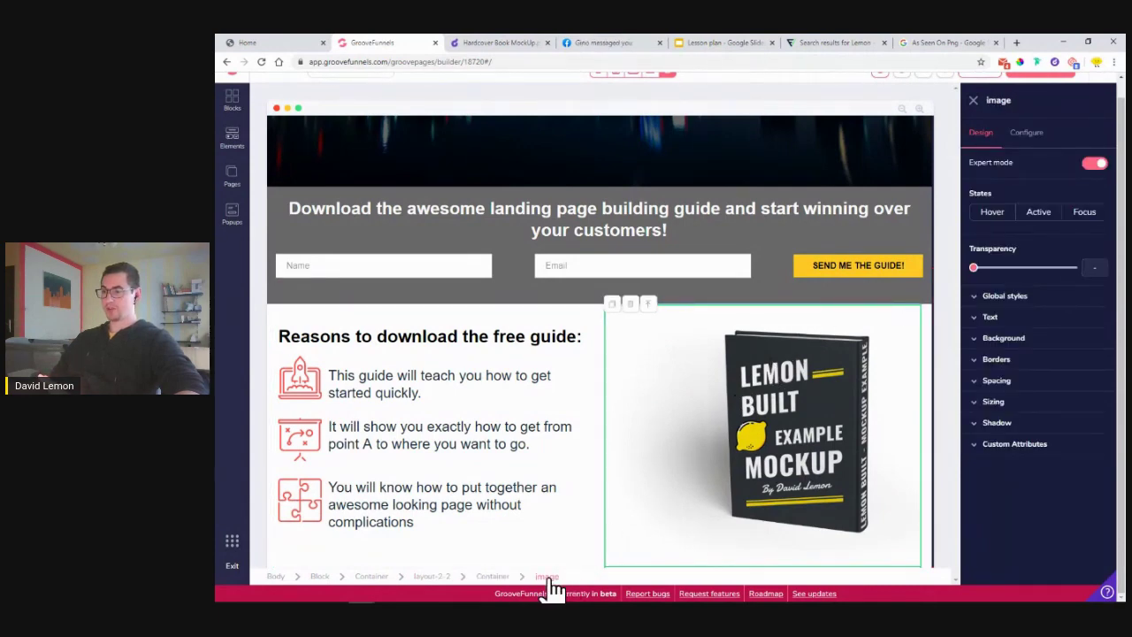
left_click(495, 579)
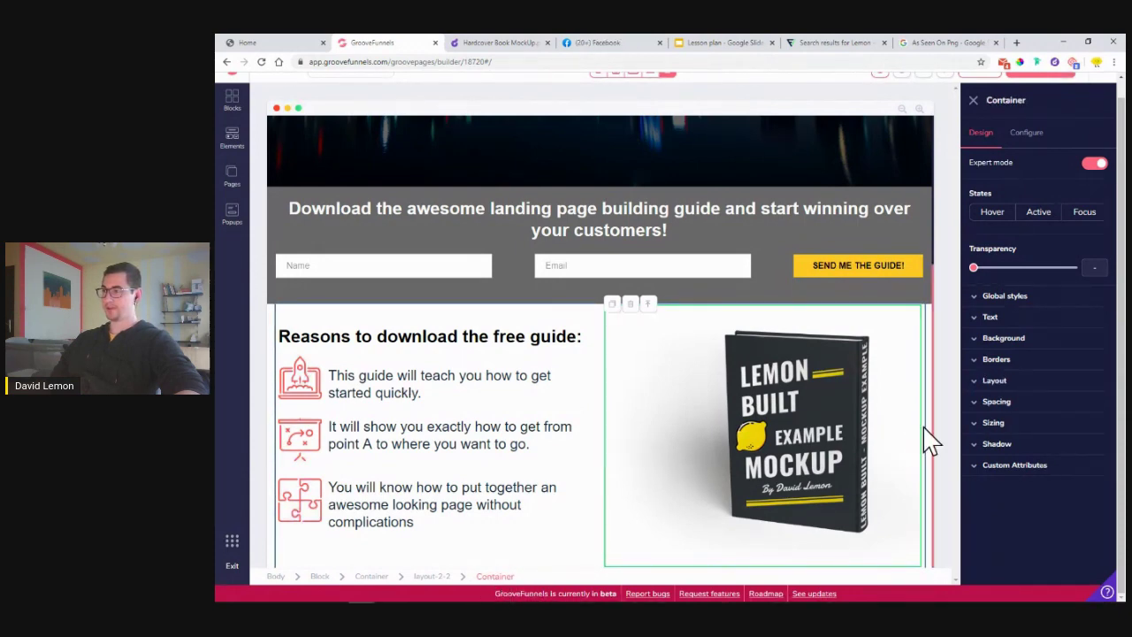
left_click(995, 385)
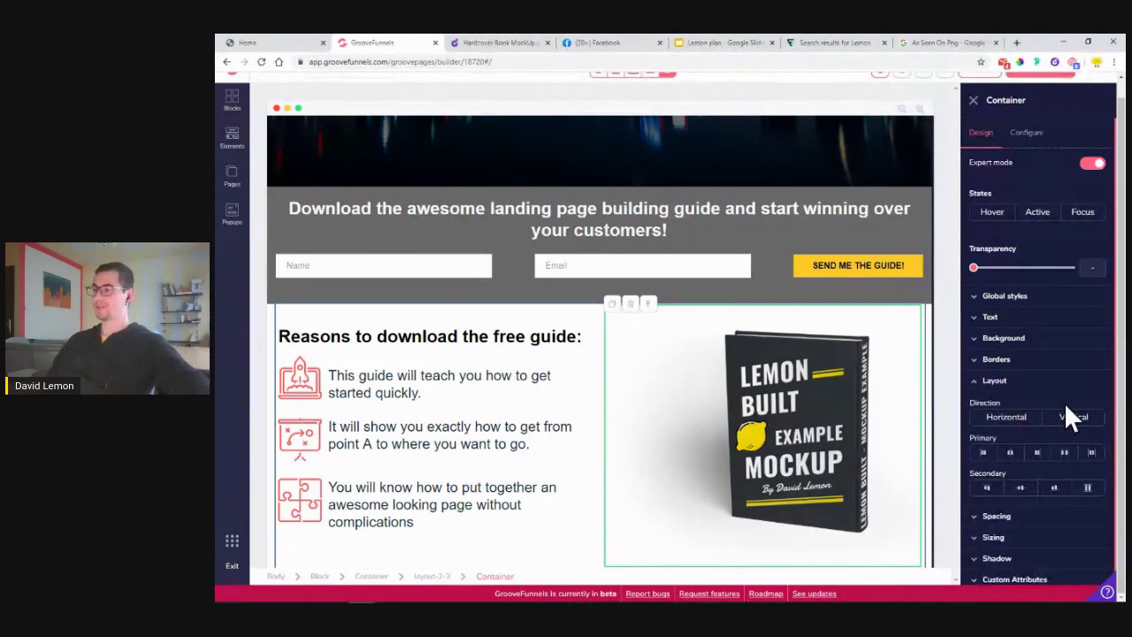
left_click(1076, 418)
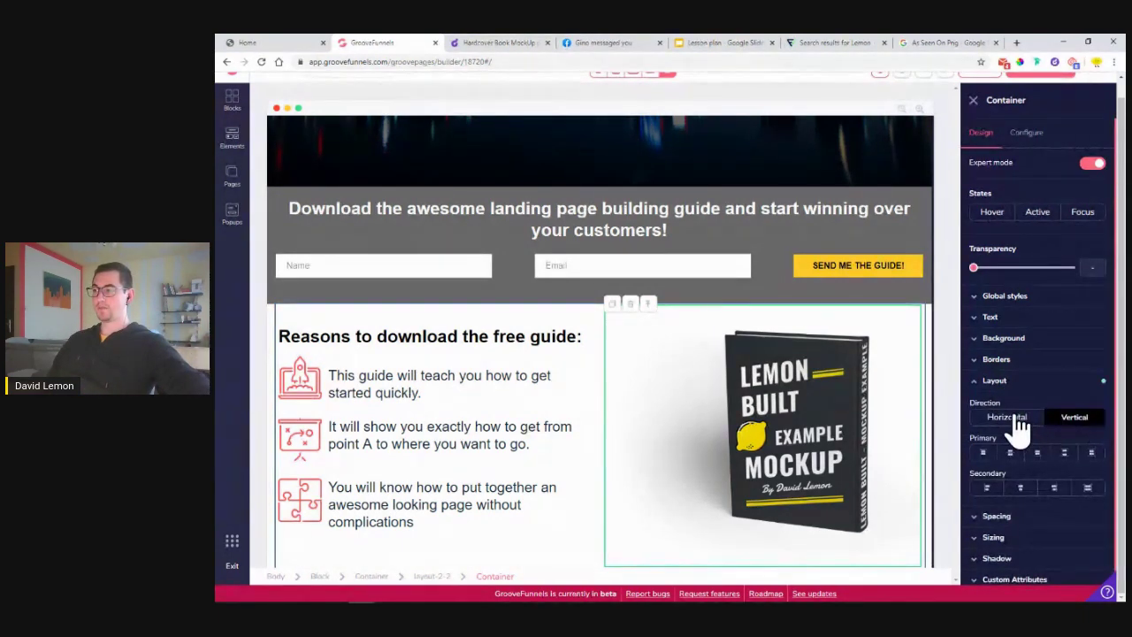
left_click(1024, 490)
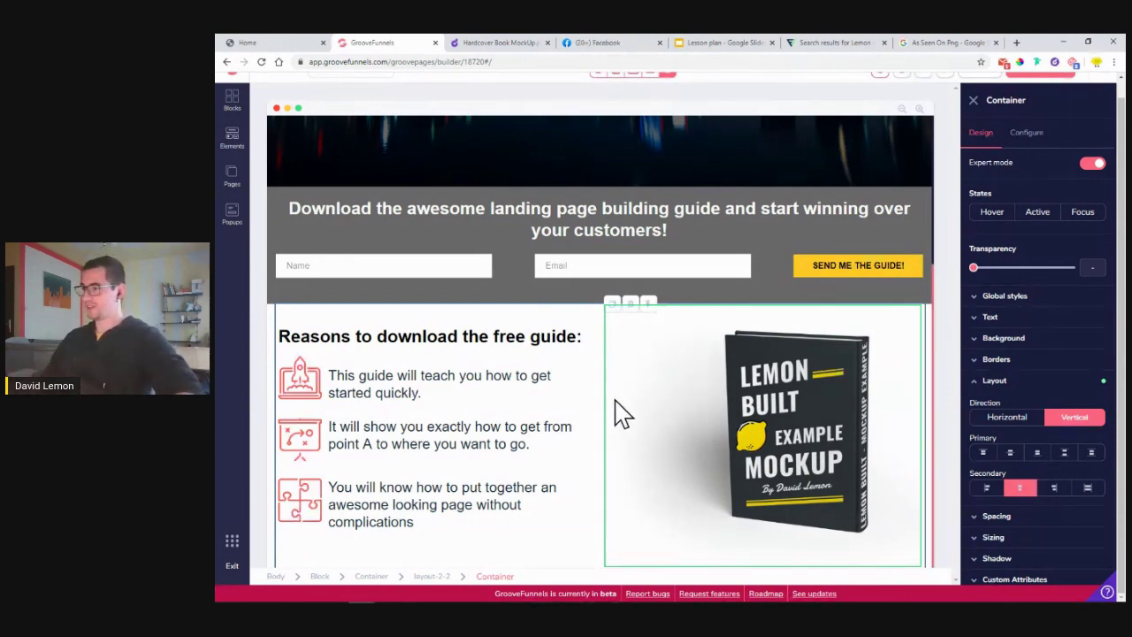
- Set the top padding of the book mockup image to 4
left_click(997, 382)
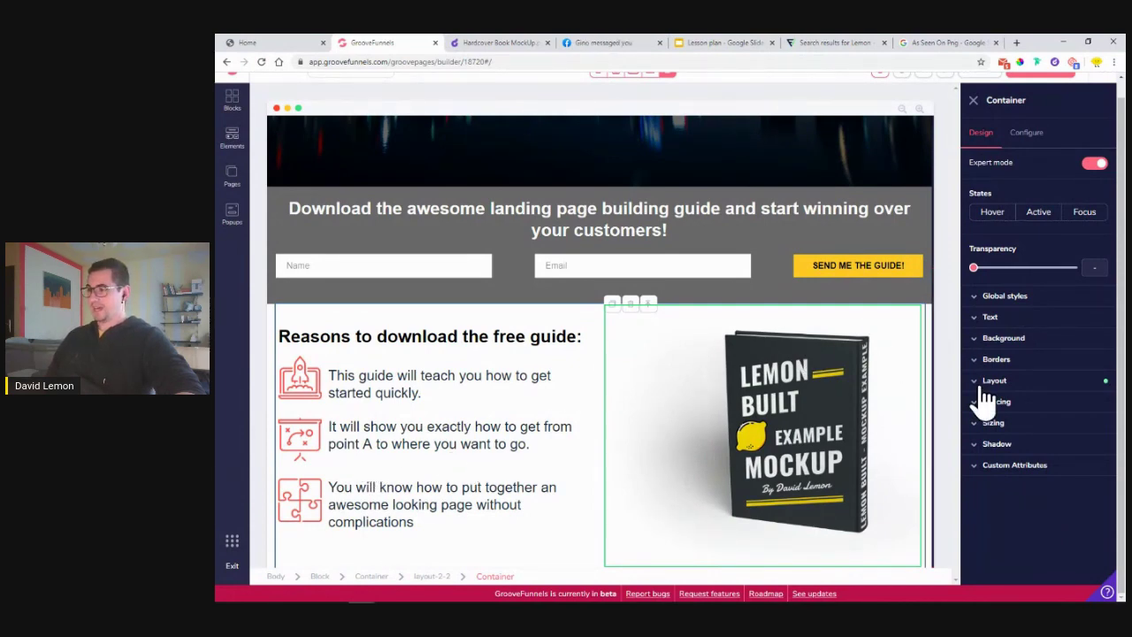
left_click(1033, 403)
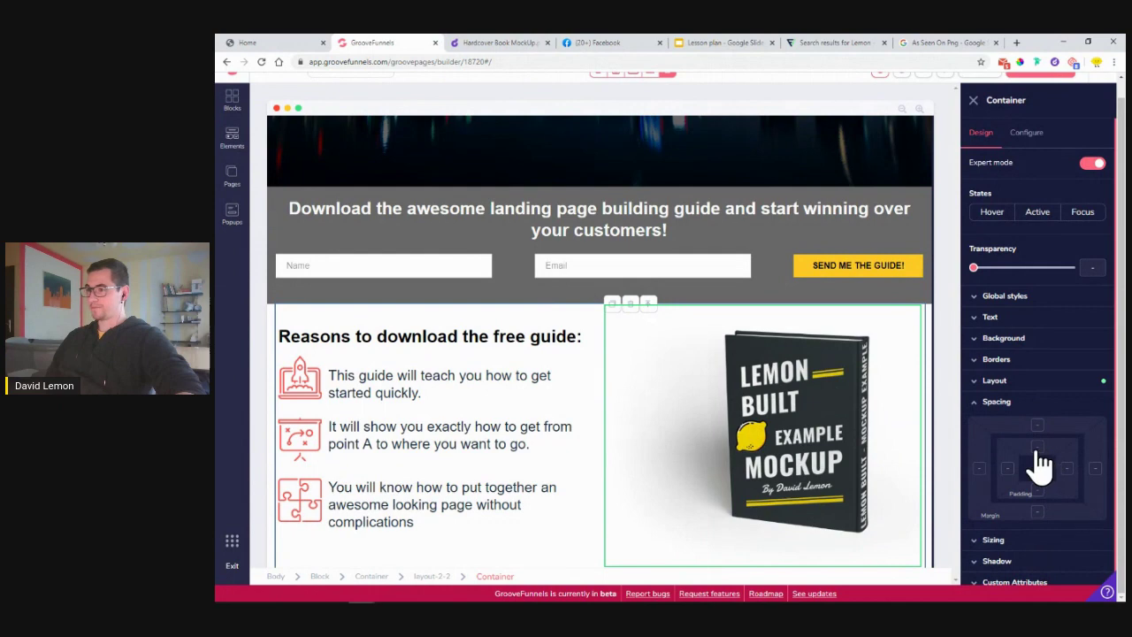
left_click(830, 418)
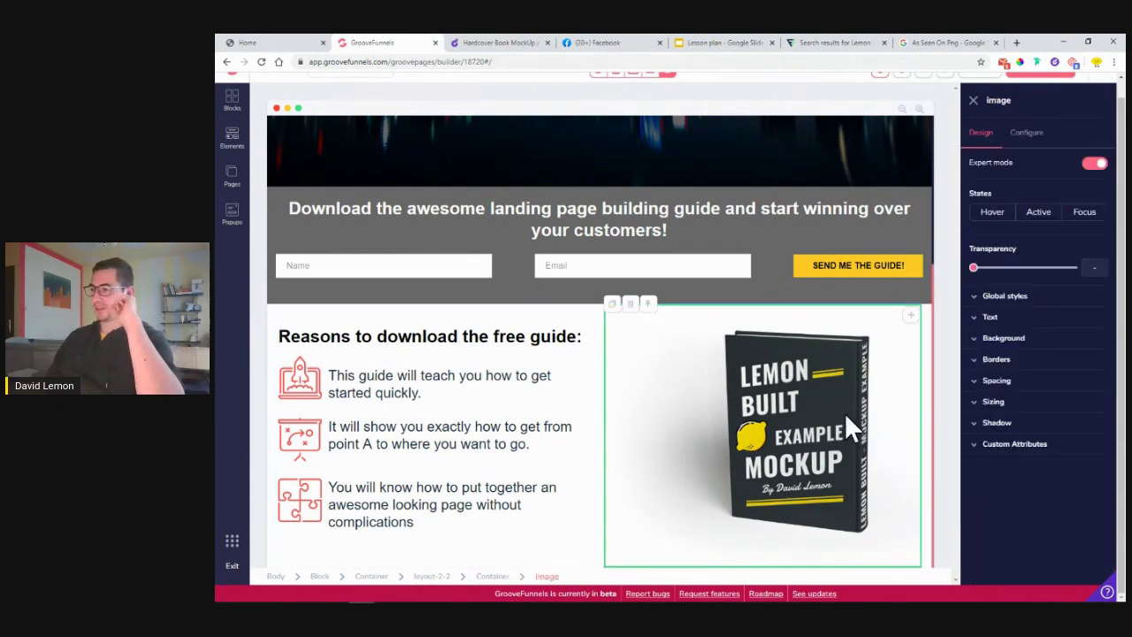
left_click(1014, 390)
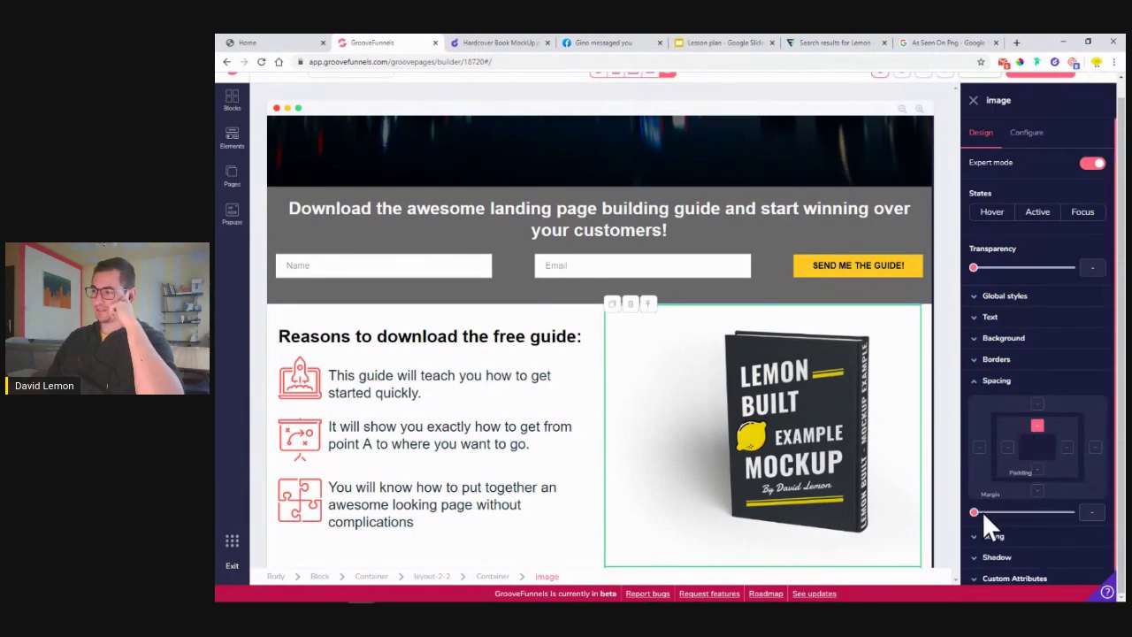
left_click_drag(976, 516, 998, 539)
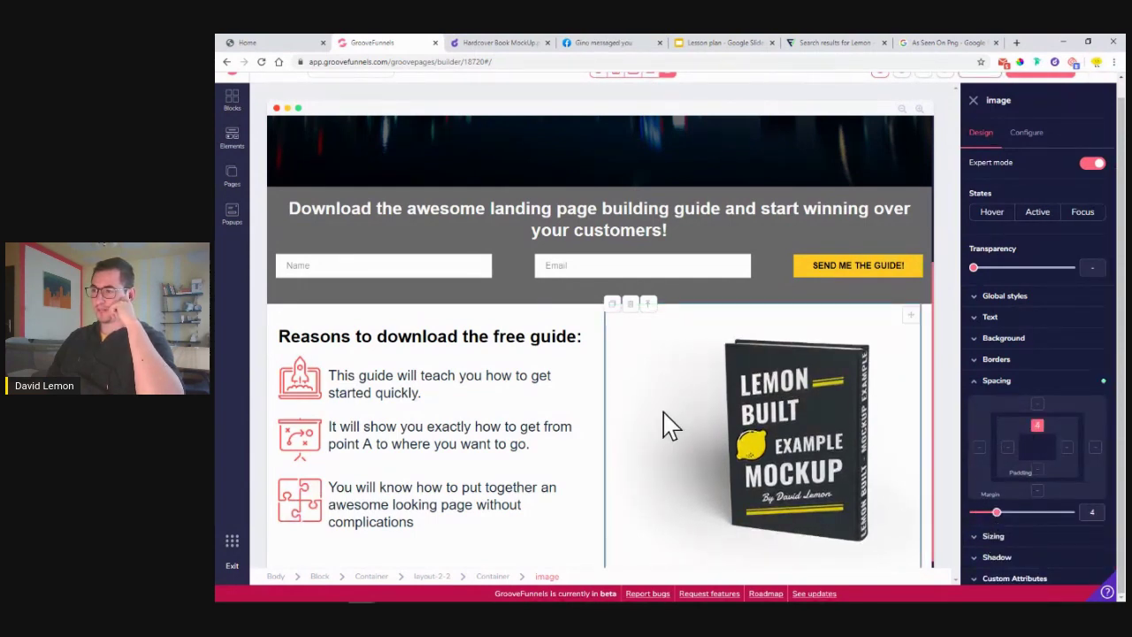
scroll(784, 416, "down", 1)
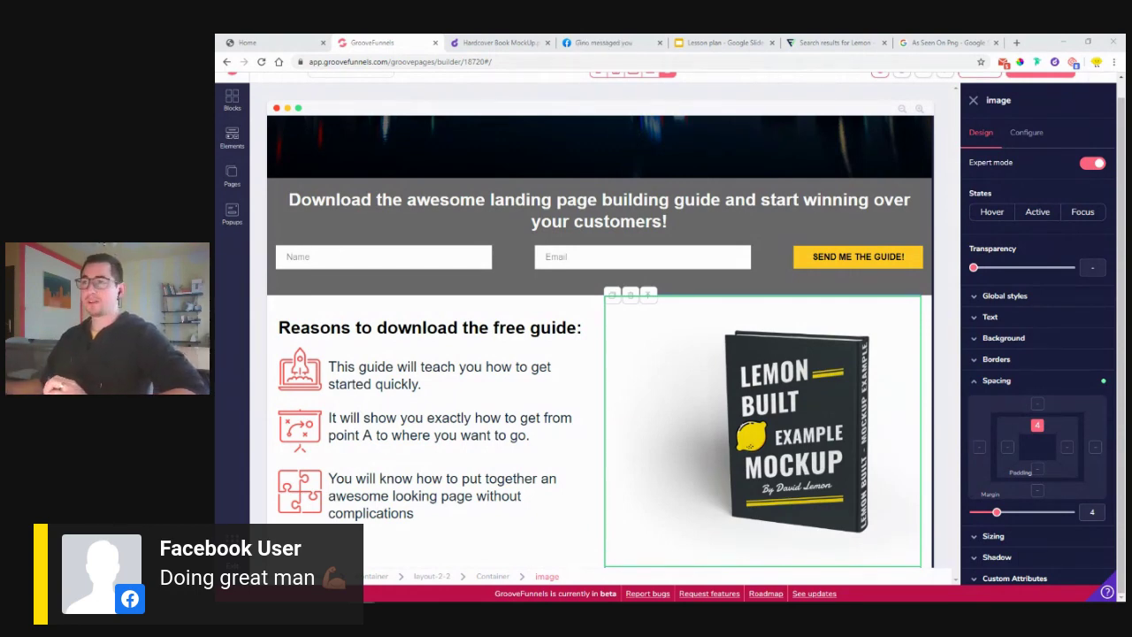
- Switch to the Lesson plan slides, show the streamyard.com/facebook slide, and return to the GrooveFunnels builder
left_click(748, 42)
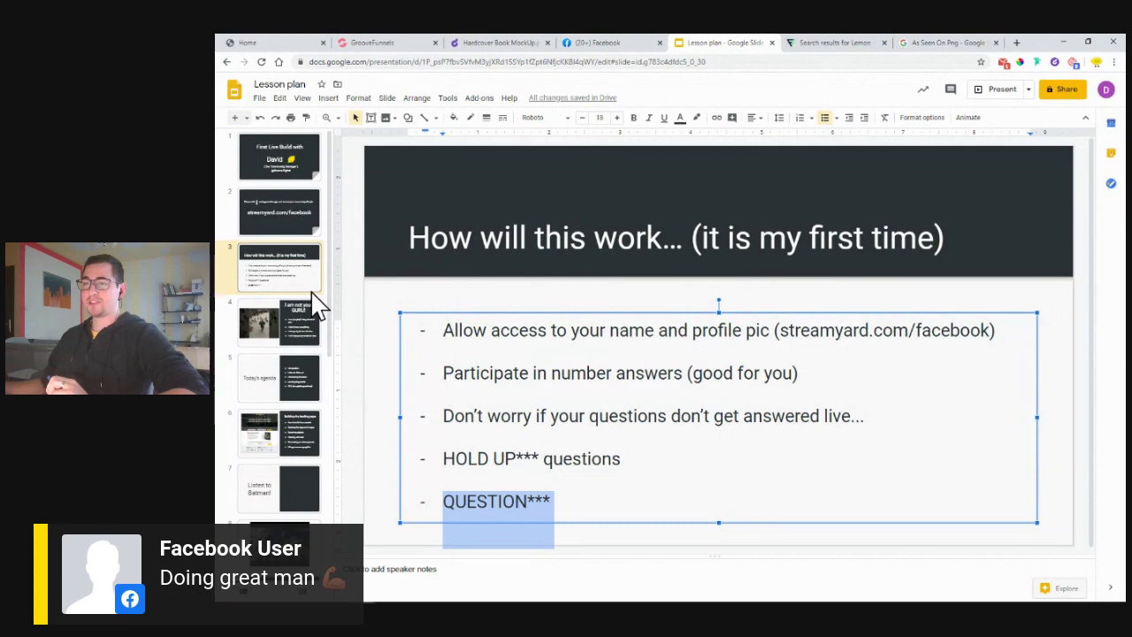
left_click(282, 217)
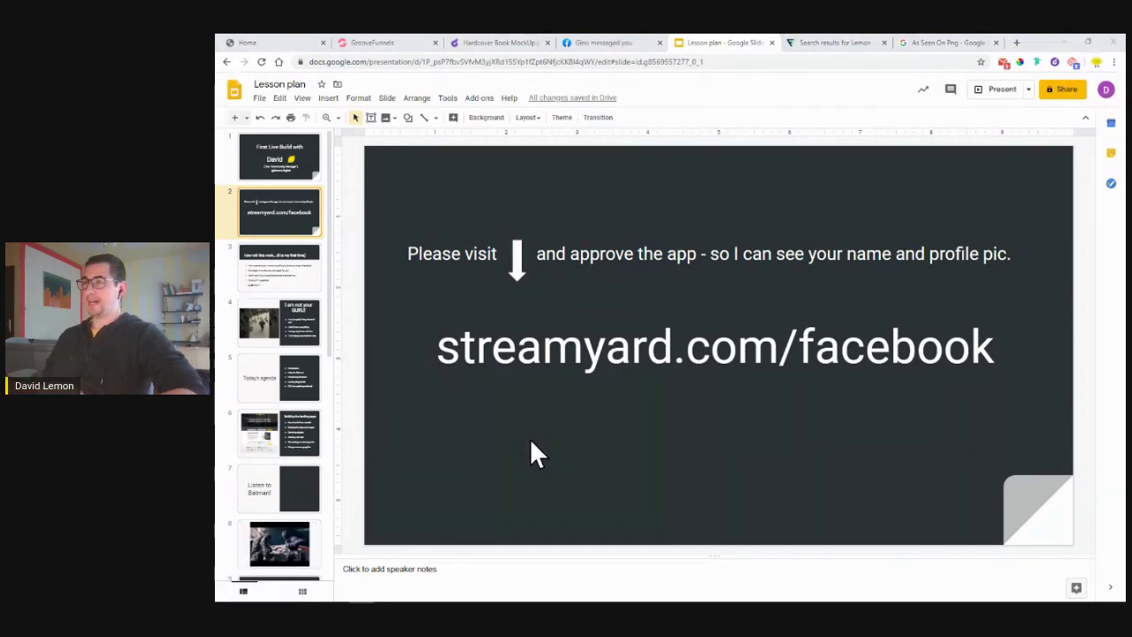
left_click(368, 42)
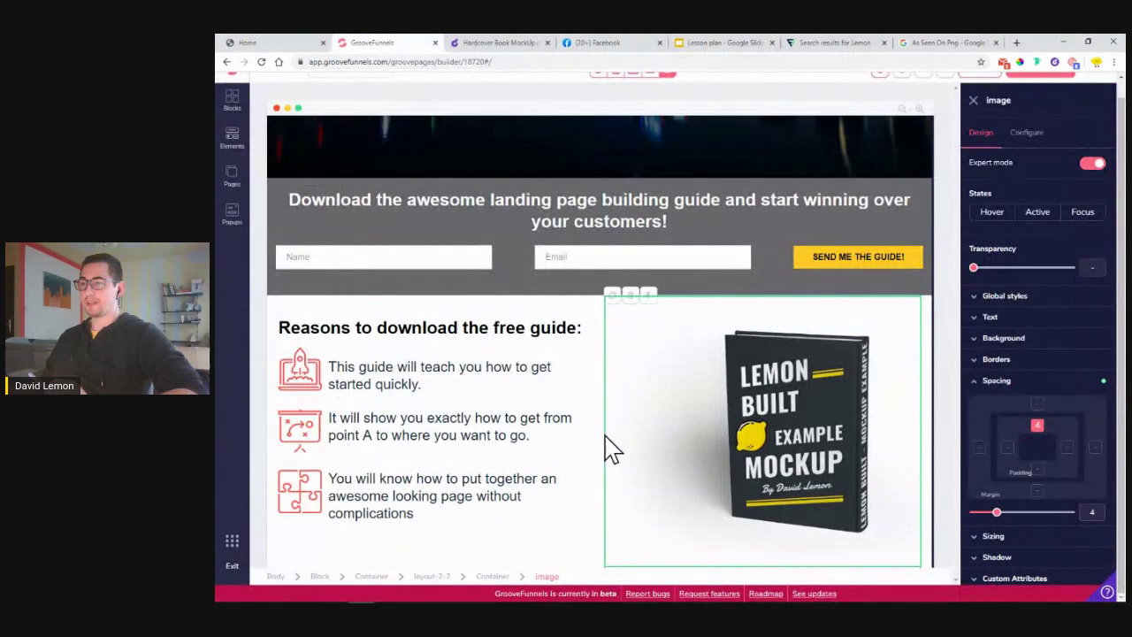
- Set the font of the "Download the awesome landing page building guide…" heading above the form to titillium-web
scroll(589, 409, "up", 3)
scroll(479, 367, "down", 2)
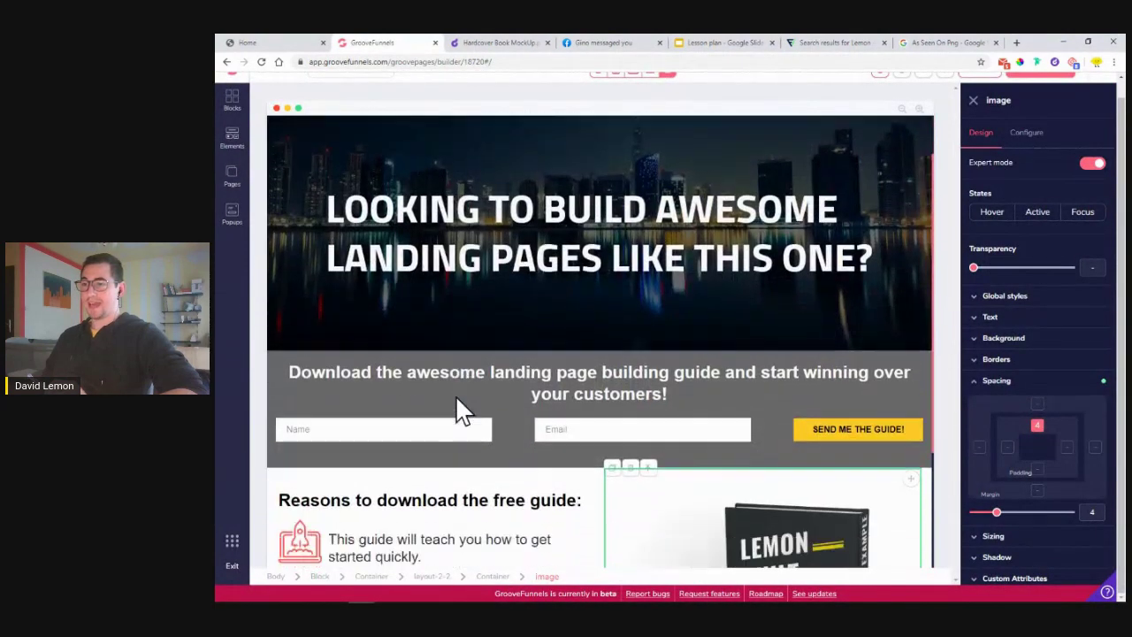
left_click(470, 281)
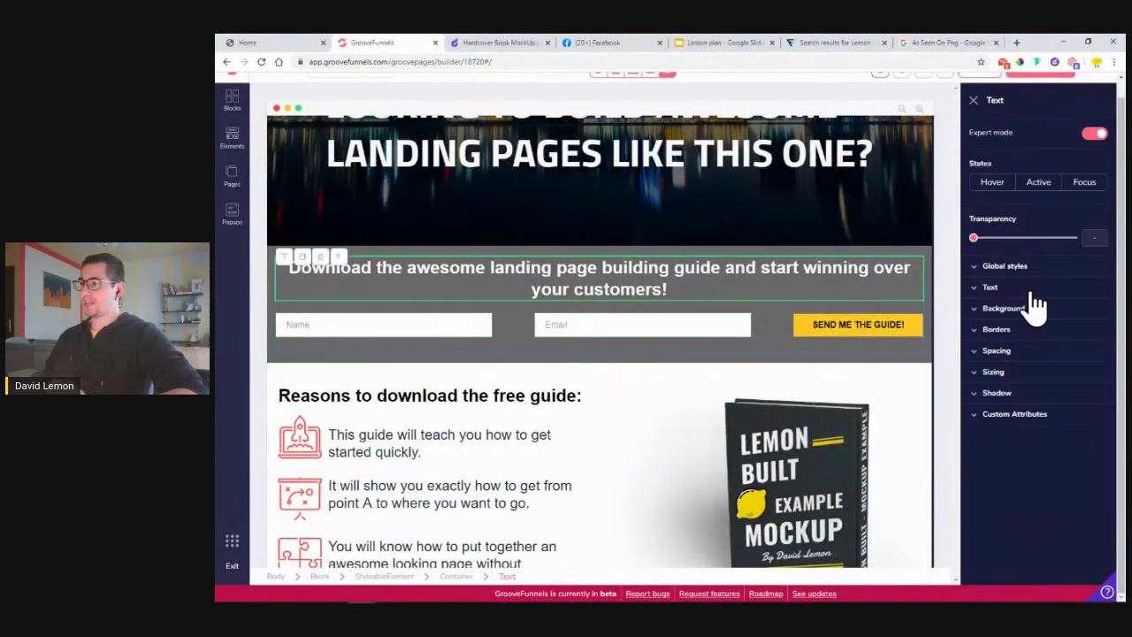
left_click(1032, 292)
left_click(1029, 311)
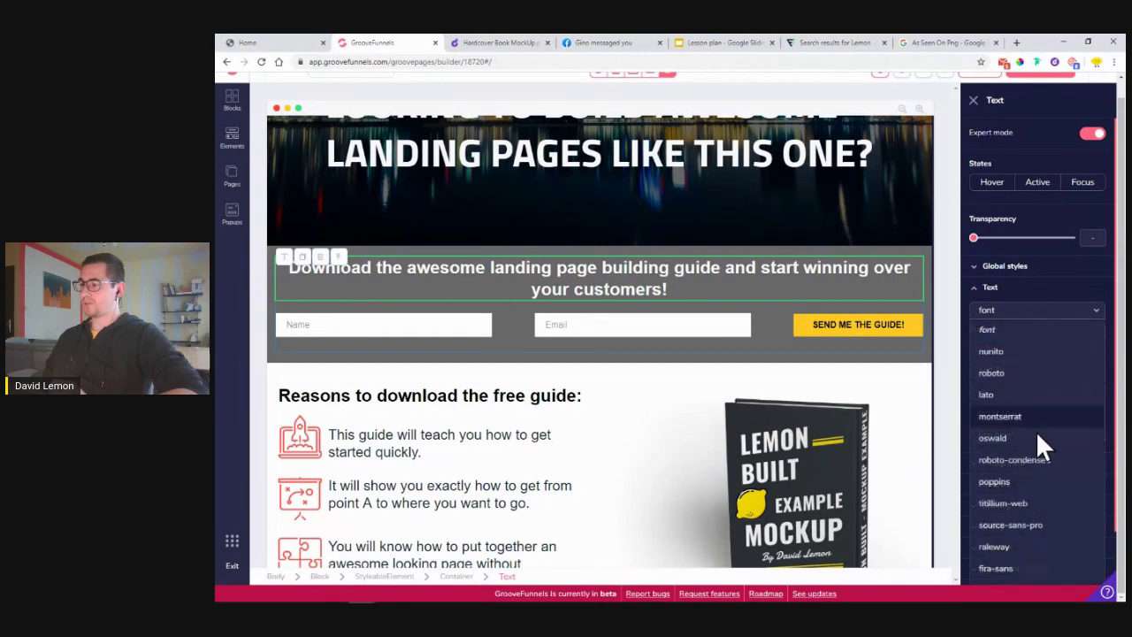
left_click(1037, 511)
- Set the font of the "Reasons to download the free guide:" heading to titillium-web
scroll(505, 417, "down", 1)
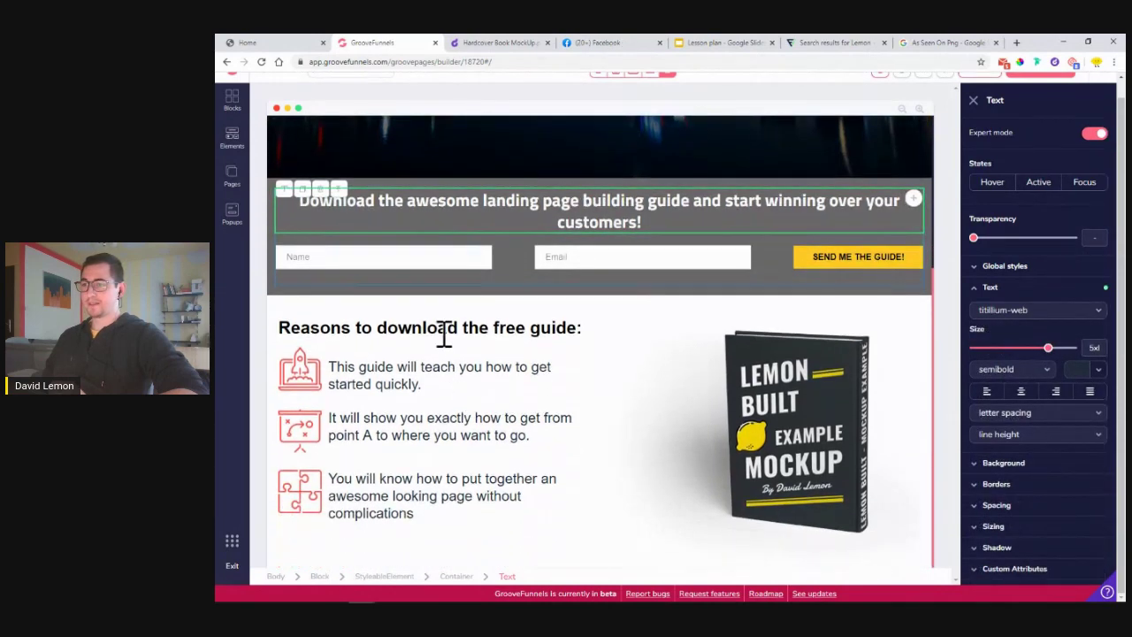
left_click(445, 335)
left_click(990, 289)
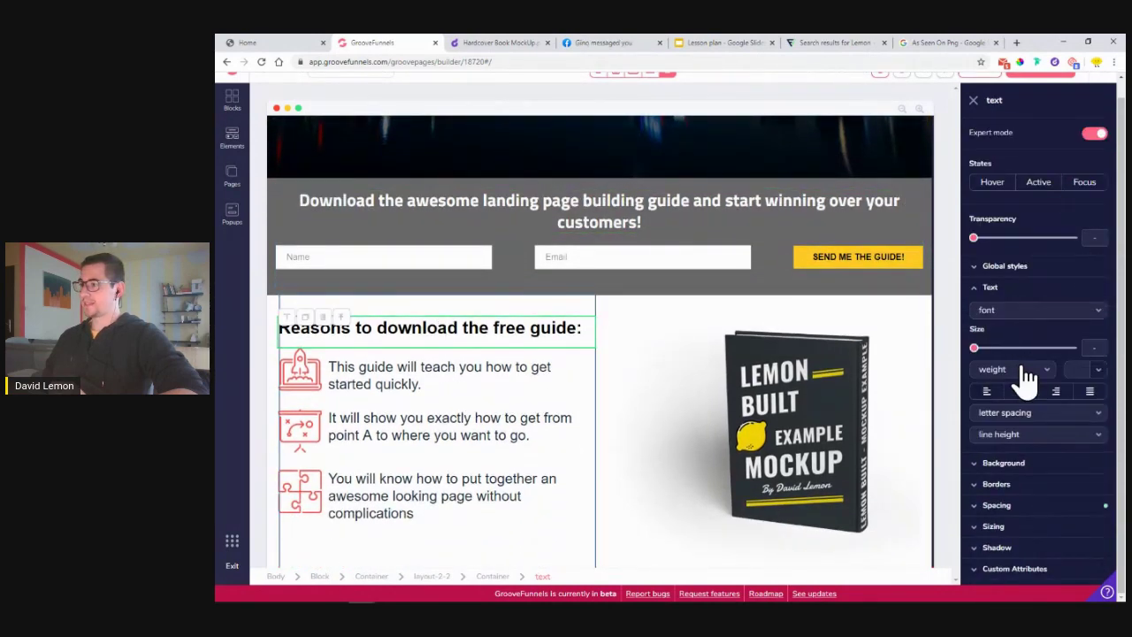
left_click(1024, 311)
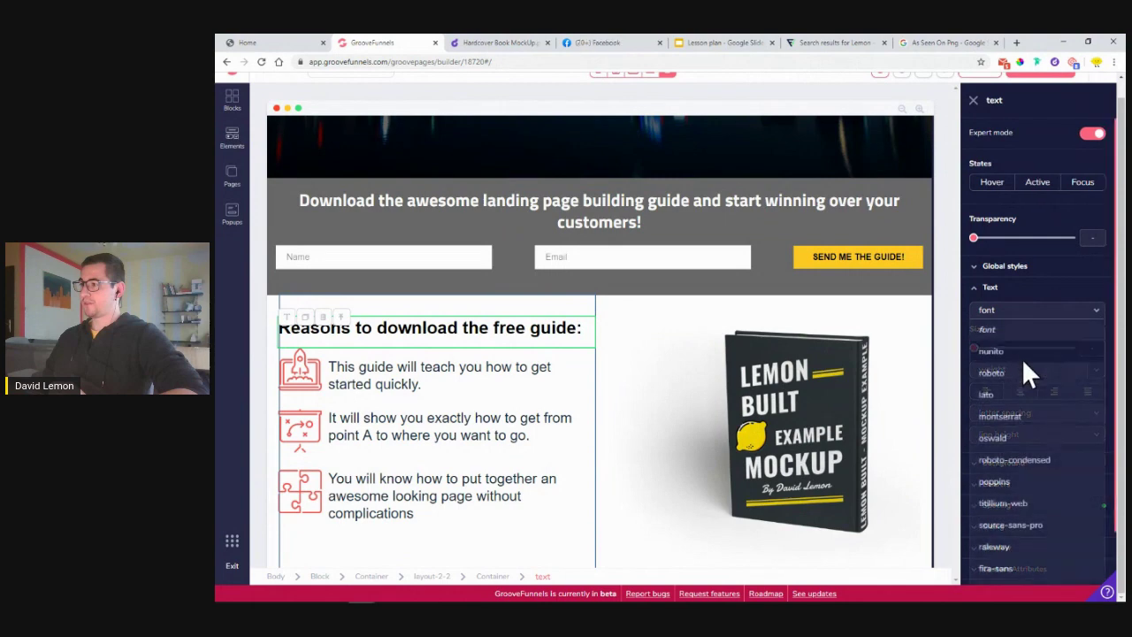
left_click(1015, 505)
- Set the font of the first list item, "This guide will teach you how to get started quickly.", to titillium-web
left_click(375, 369)
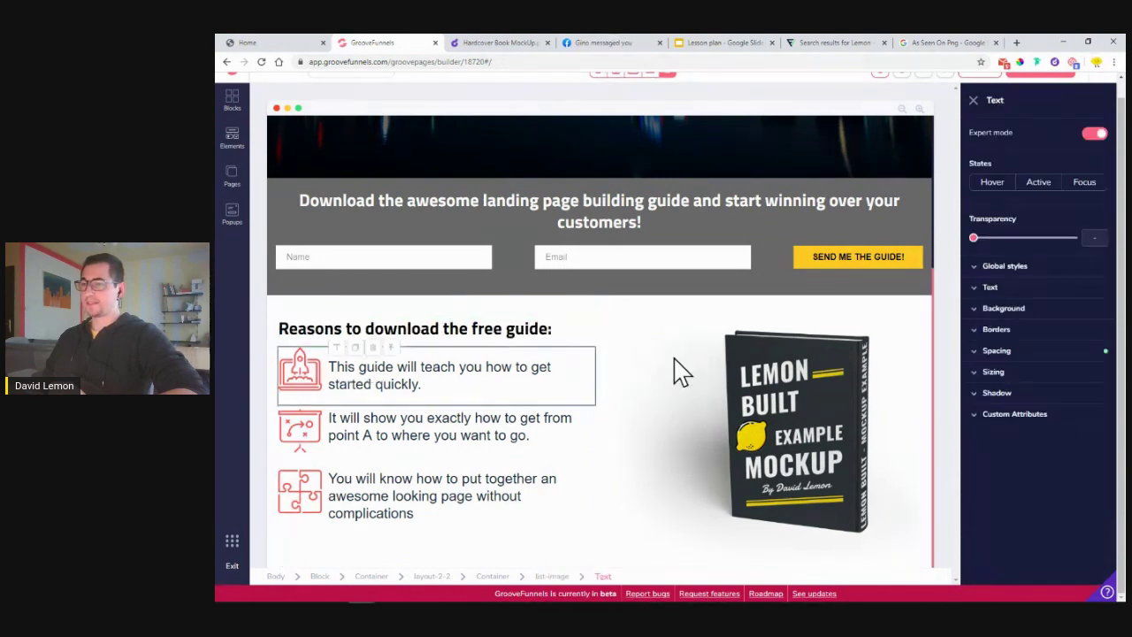
left_click(1021, 312)
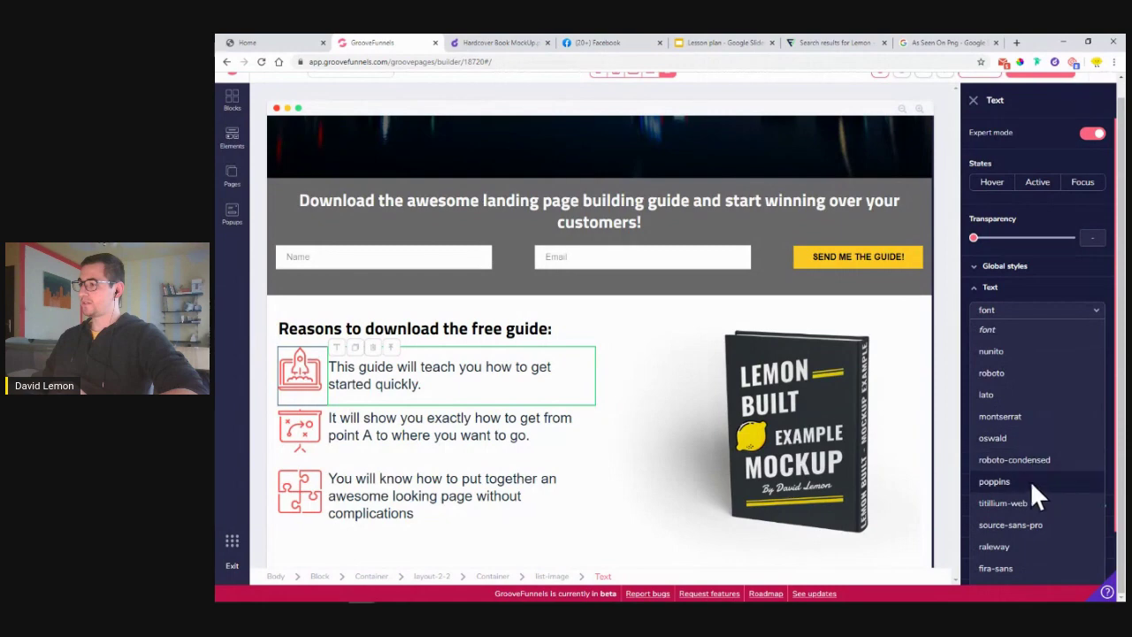
left_click(1027, 506)
- Set the font of the second list item, "It will show you exactly how to get from point A…", to titillium-web
left_click(412, 432)
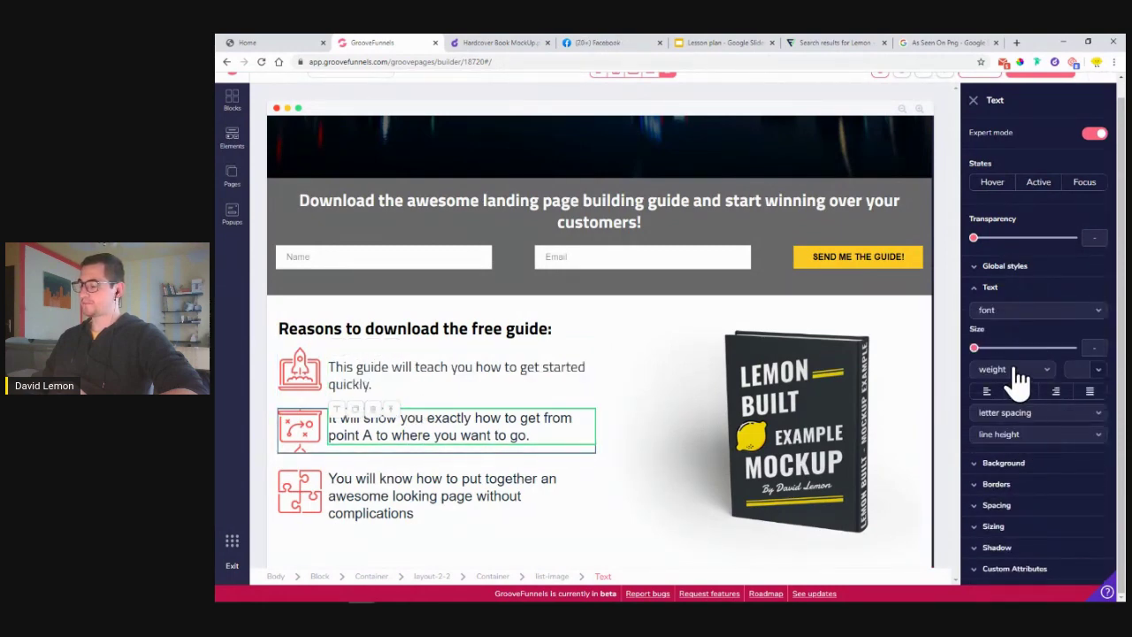
left_click(1017, 372)
left_click(1027, 328)
left_click(1026, 311)
left_click(1012, 503)
- Set the font of the third list item, "You will know how to put together an awesome looking page…", to titillium-web
left_click(358, 475)
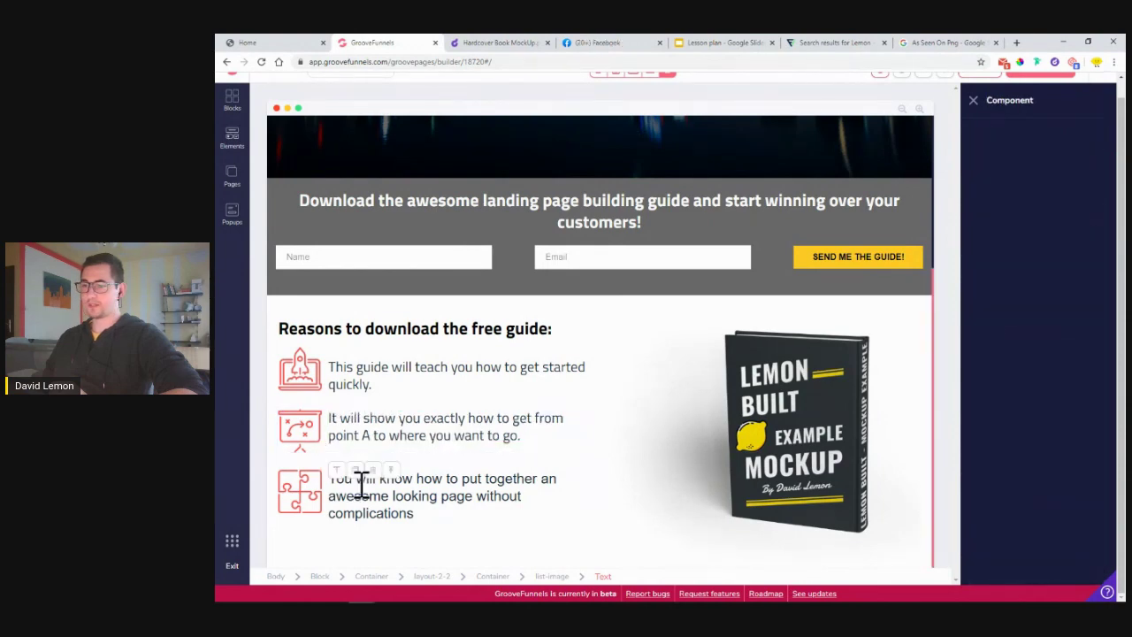
left_click(1017, 289)
left_click(1033, 309)
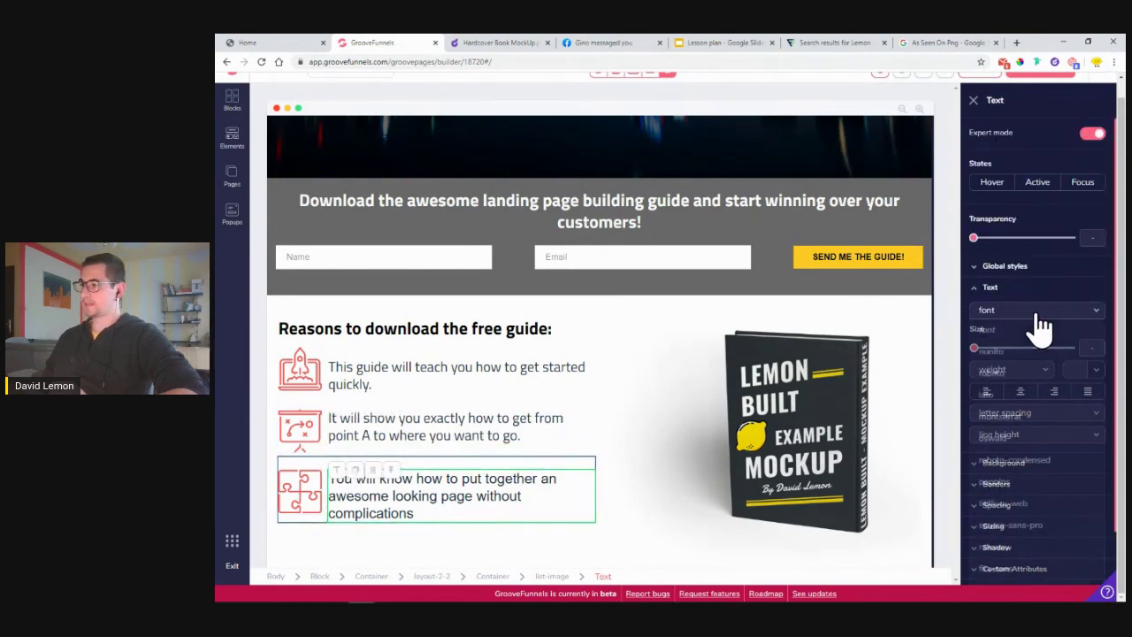
left_click(1035, 503)
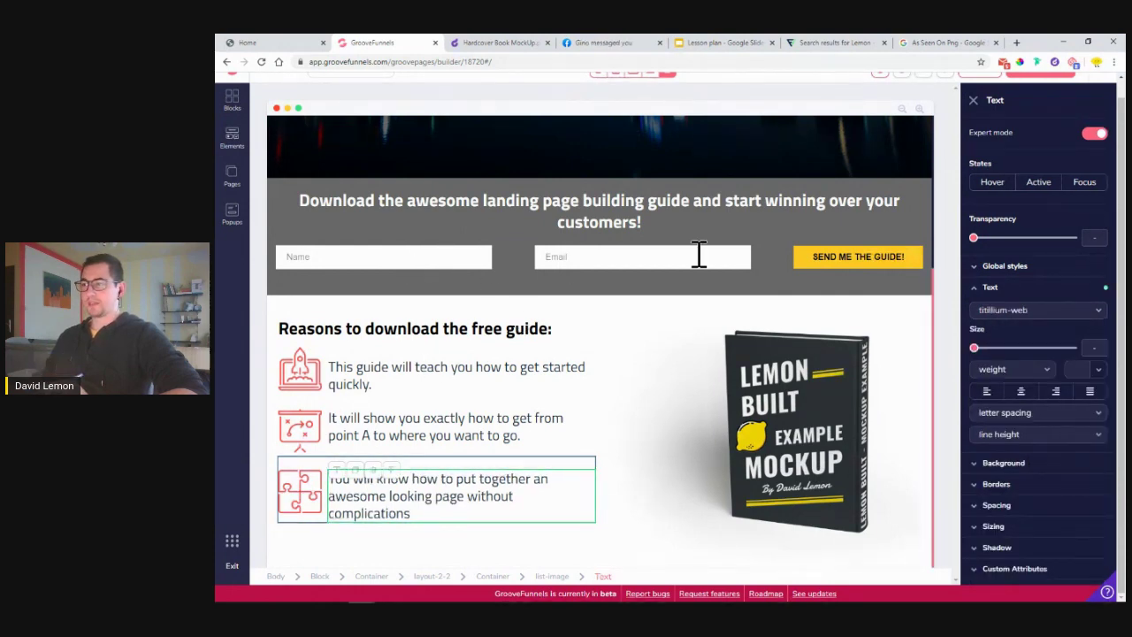
- Set the font of the form's "SEND ME THE GUIDE!" button to titillium-web
left_click(852, 269)
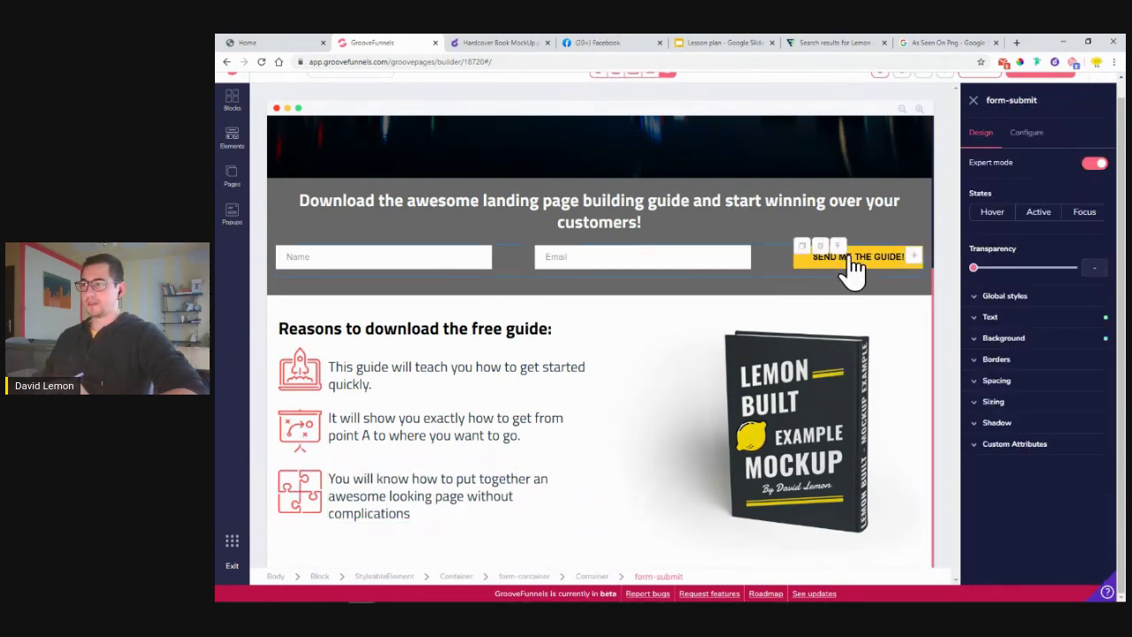
left_click(1031, 319)
left_click(1037, 342)
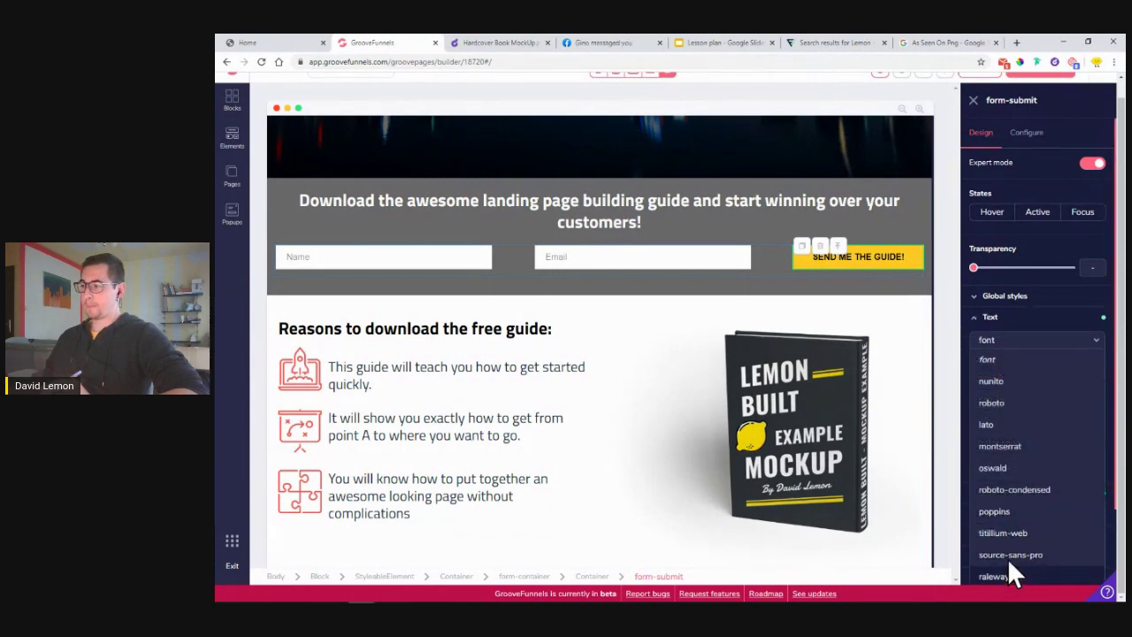
left_click(1009, 532)
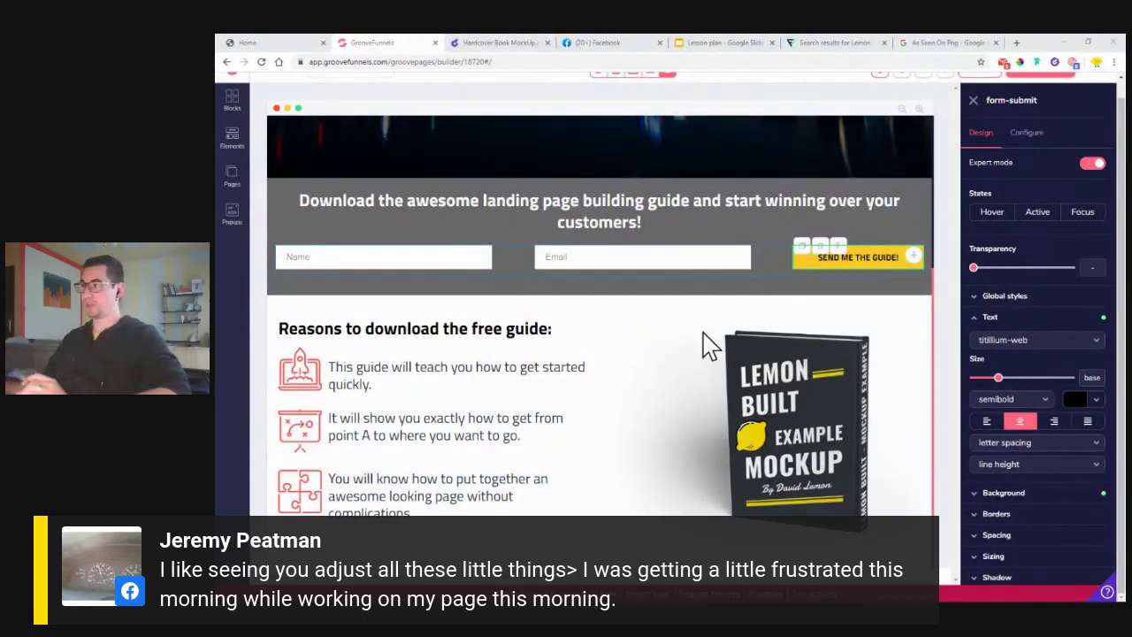
- Duplicate the whole gray form block and move the copy below the "Reasons to download the free guide:" section
left_click(773, 218)
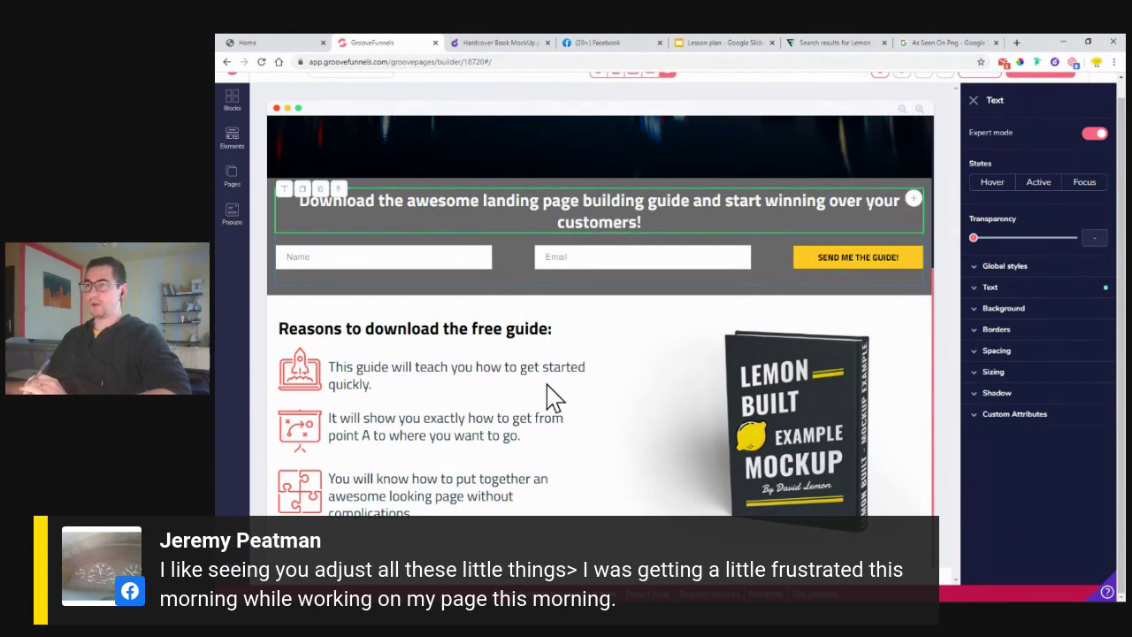
left_click(337, 191)
left_click(322, 189)
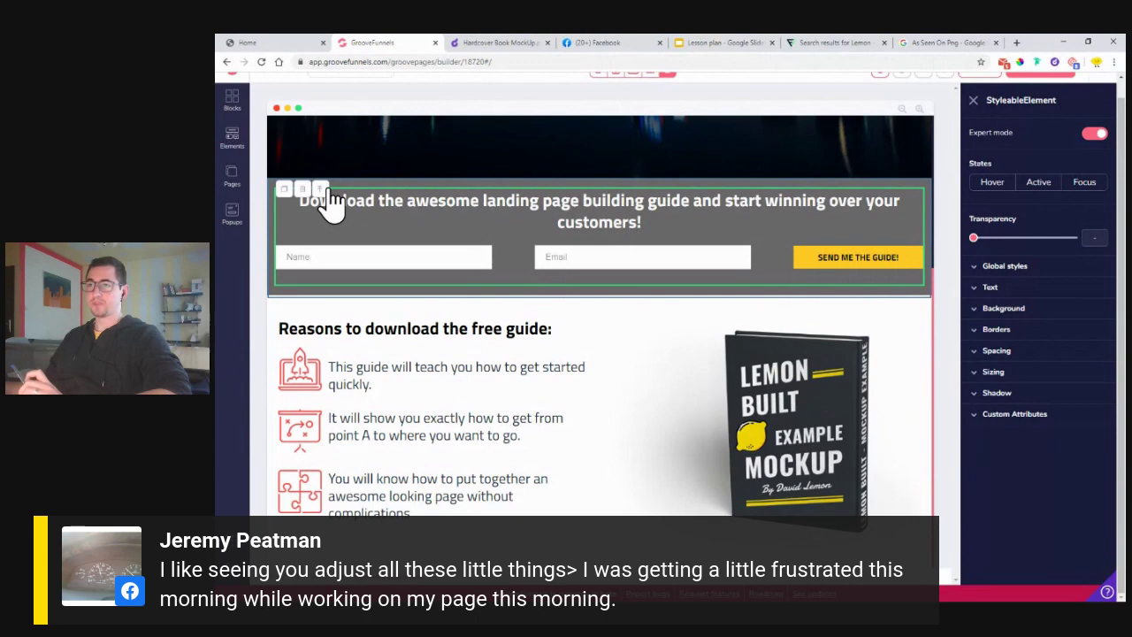
left_click(323, 190)
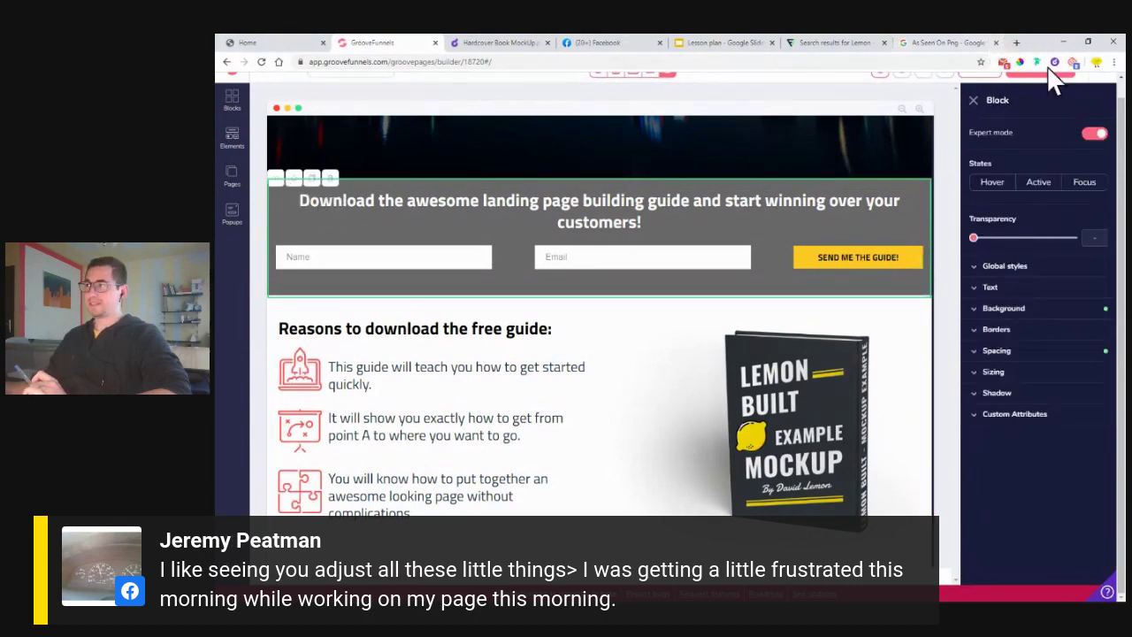
scroll(856, 212, "up", 2)
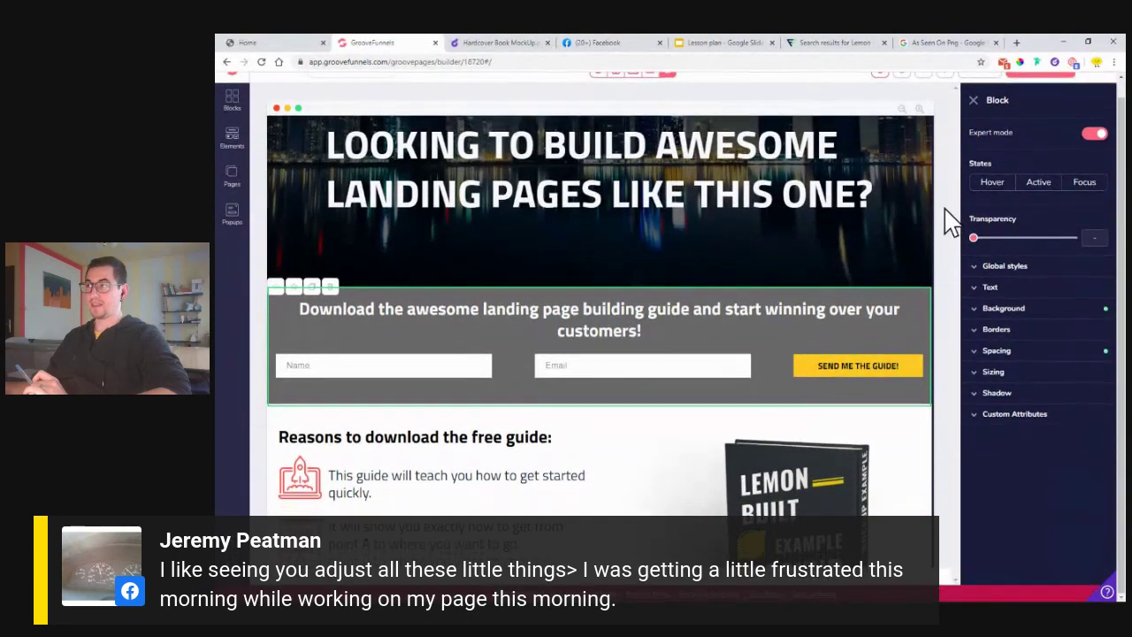
scroll(954, 215, "up", 1)
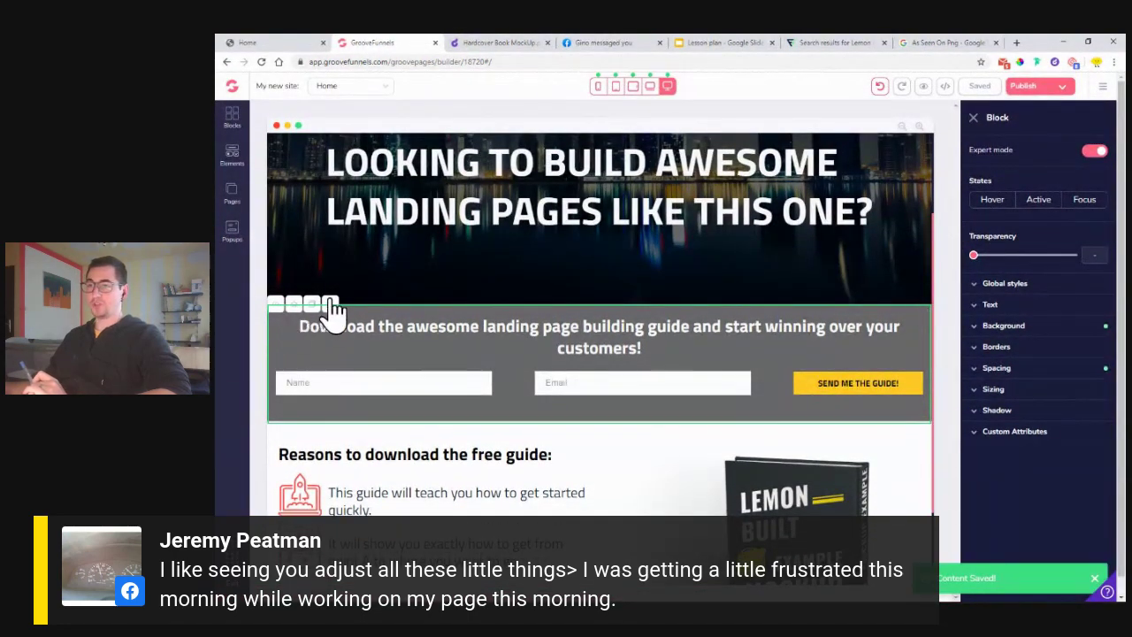
scroll(319, 300, "down", 2)
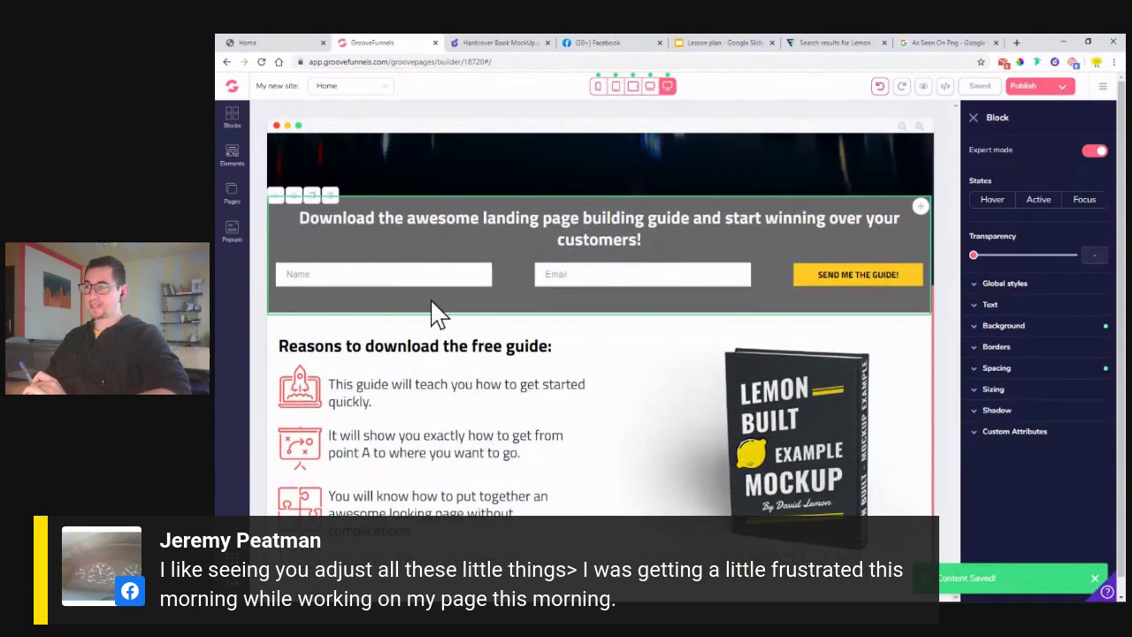
scroll(872, 272, "down", 1)
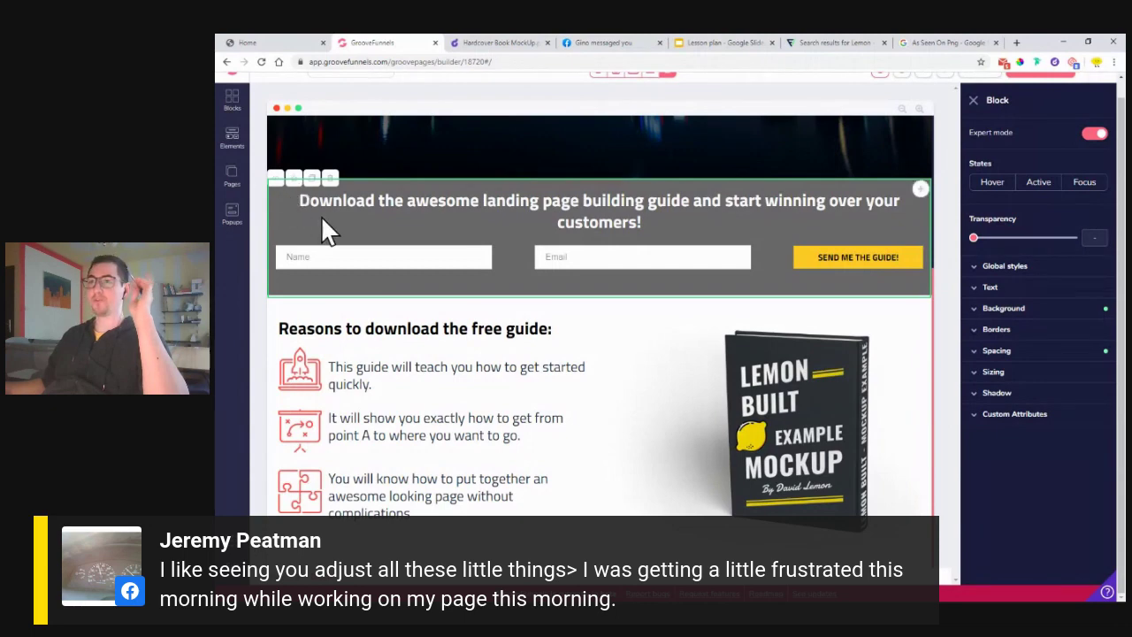
left_click(271, 44)
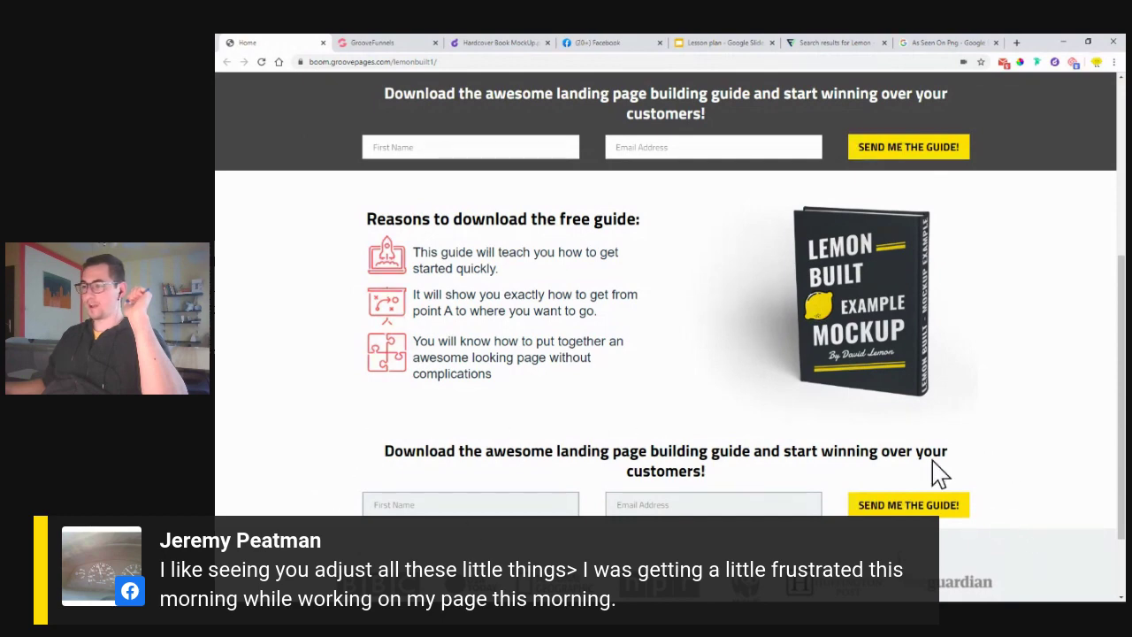
left_click(376, 43)
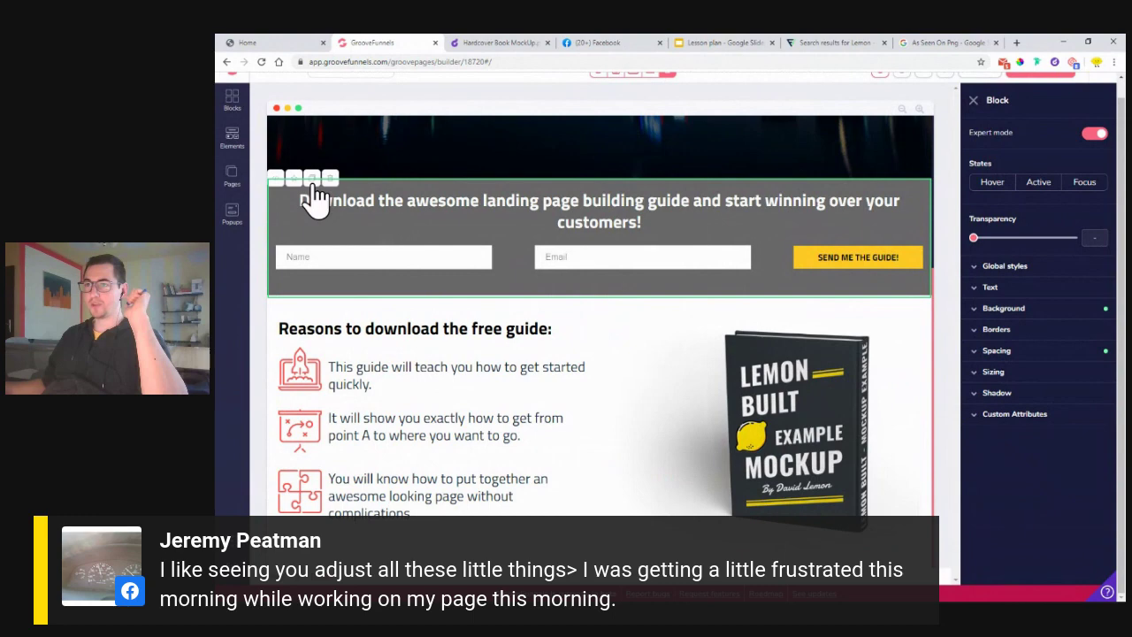
left_click(312, 182)
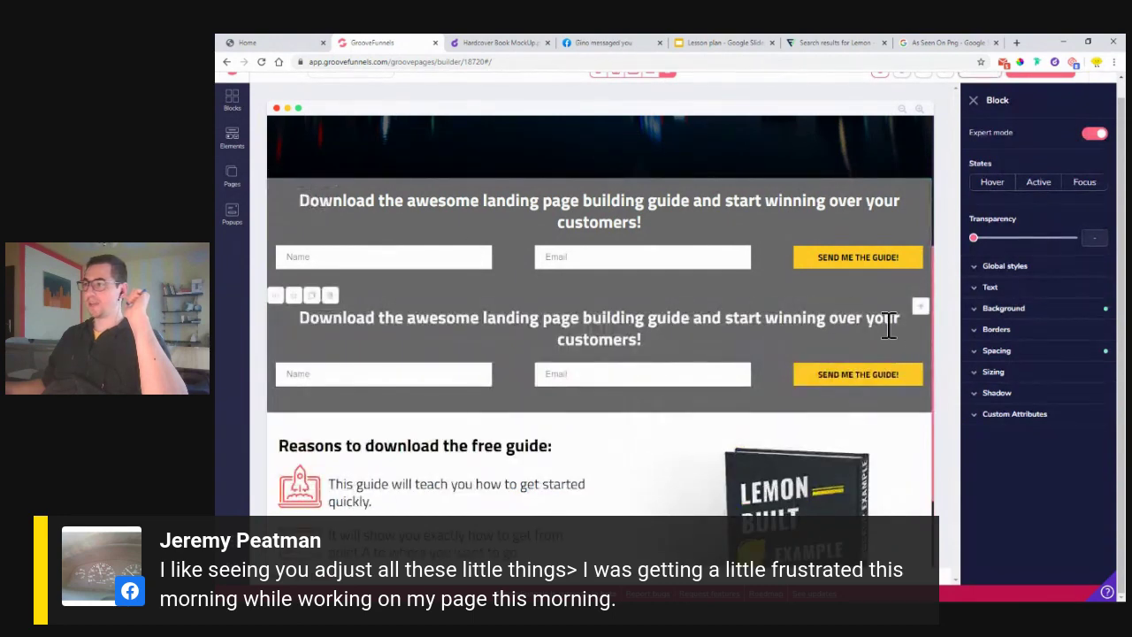
left_click_drag(928, 323, 912, 442)
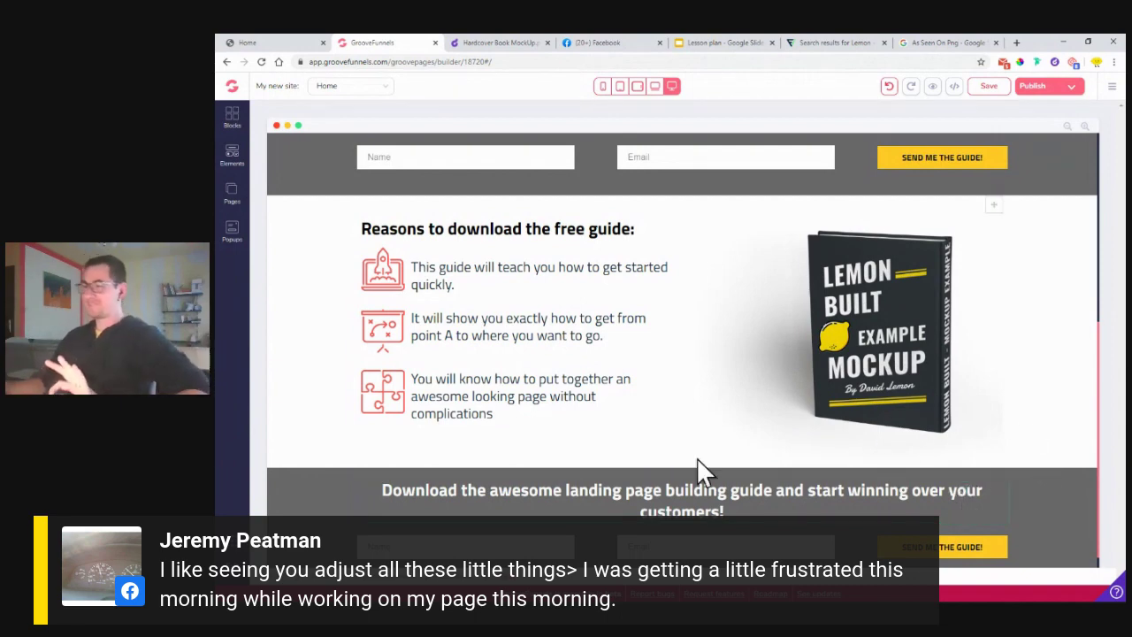
- Save the upper gray form block as a reusable block in the block library
left_click(308, 491)
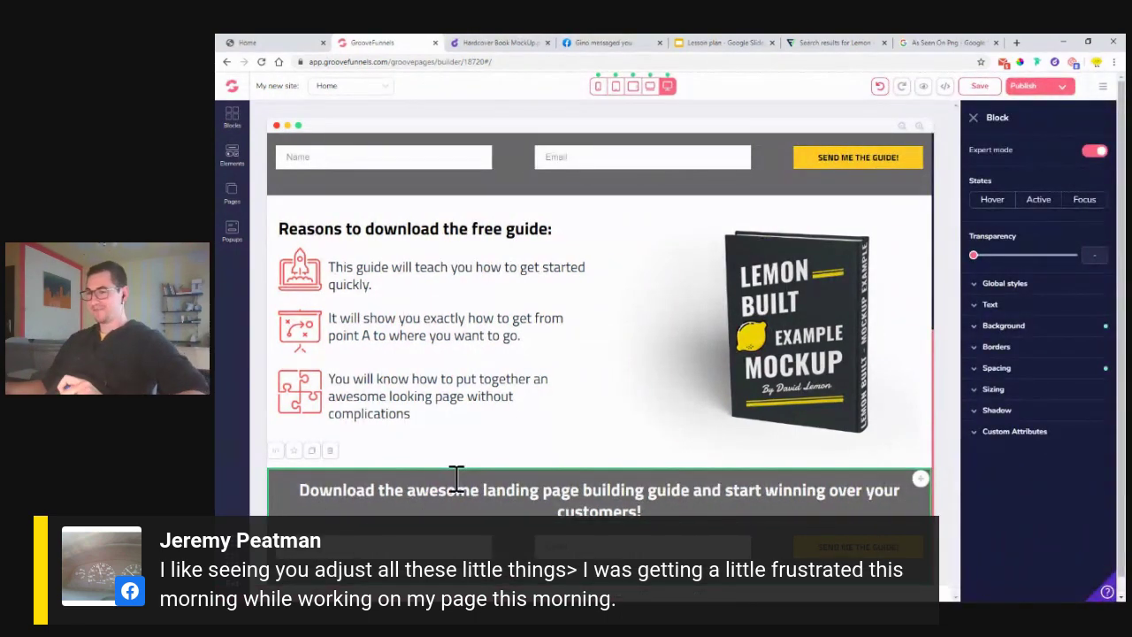
scroll(534, 310, "up", 1)
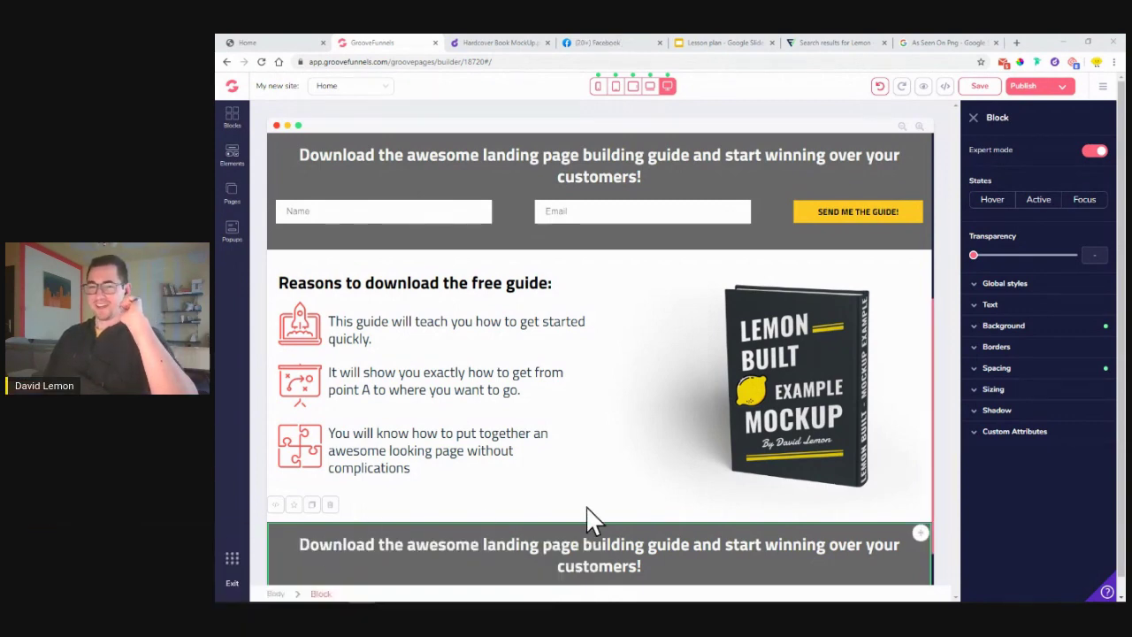
scroll(577, 445, "up", 1)
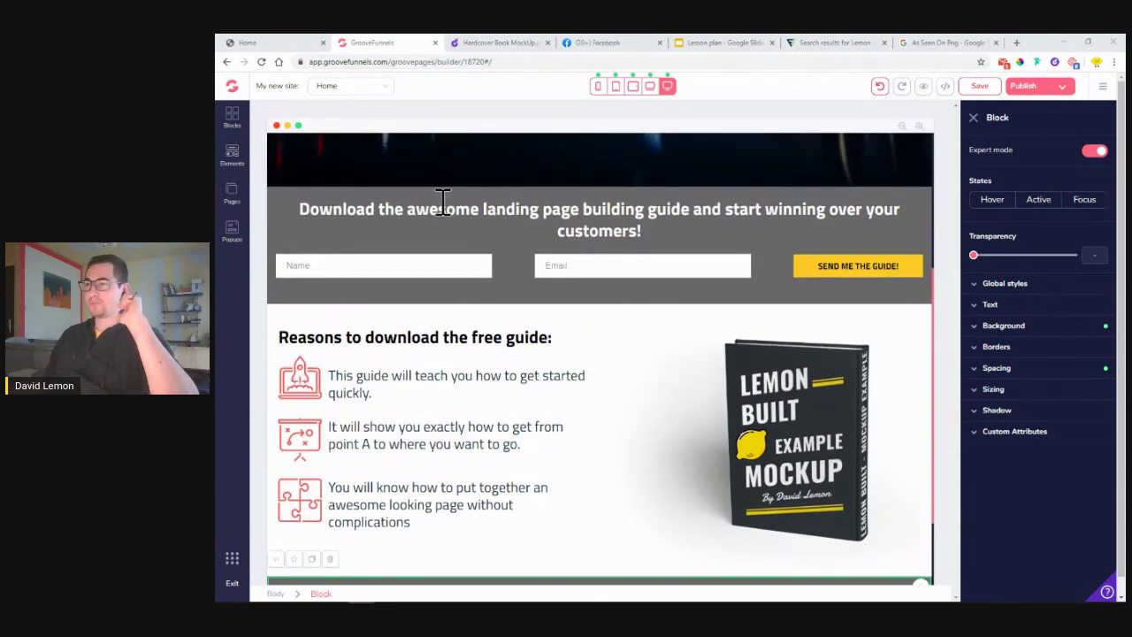
scroll(556, 475, "down", 2)
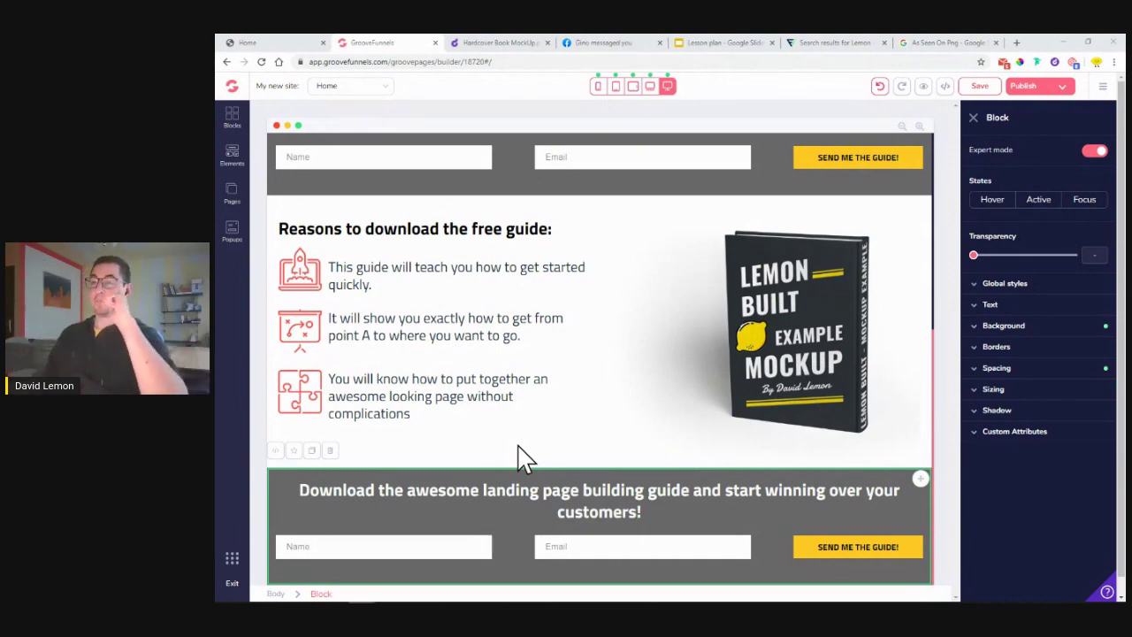
scroll(525, 457, "up", 2)
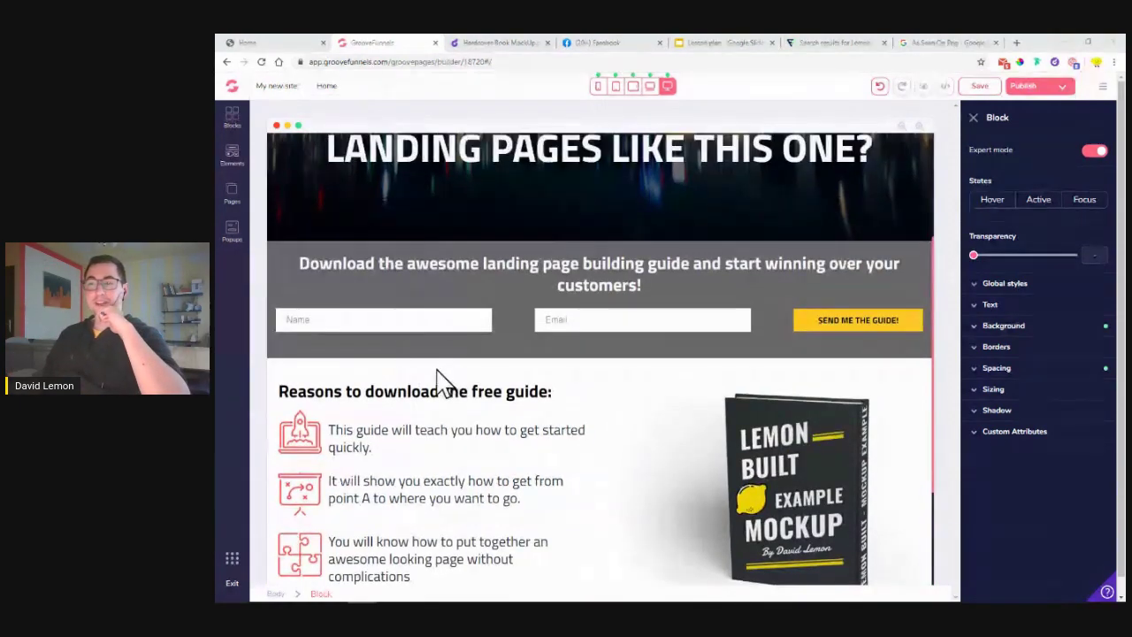
left_click(282, 251)
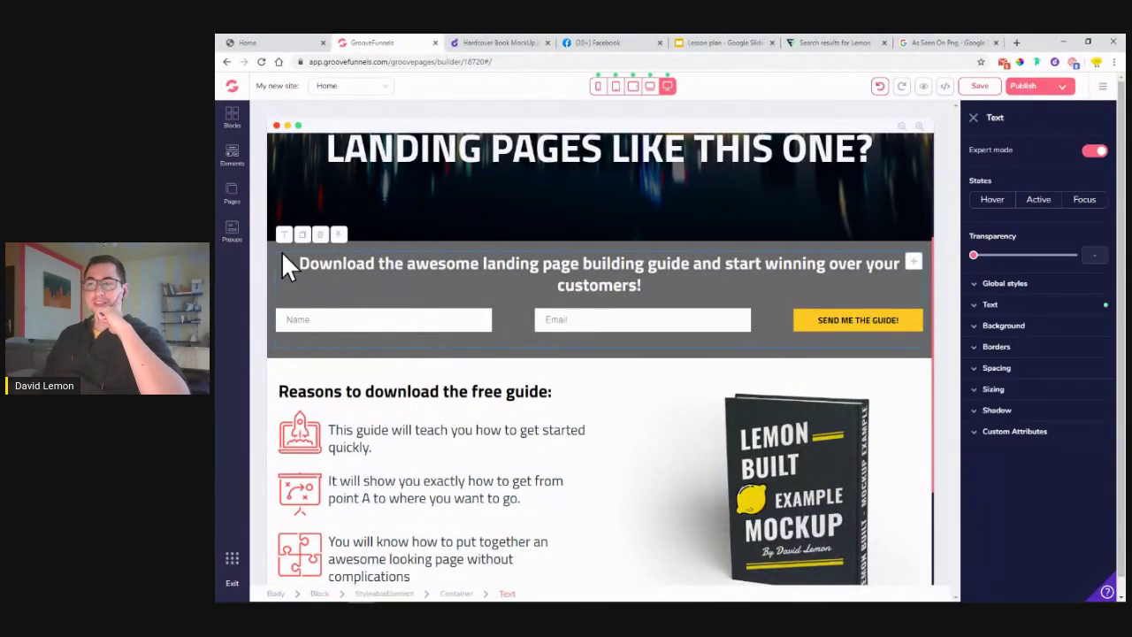
left_click(320, 594)
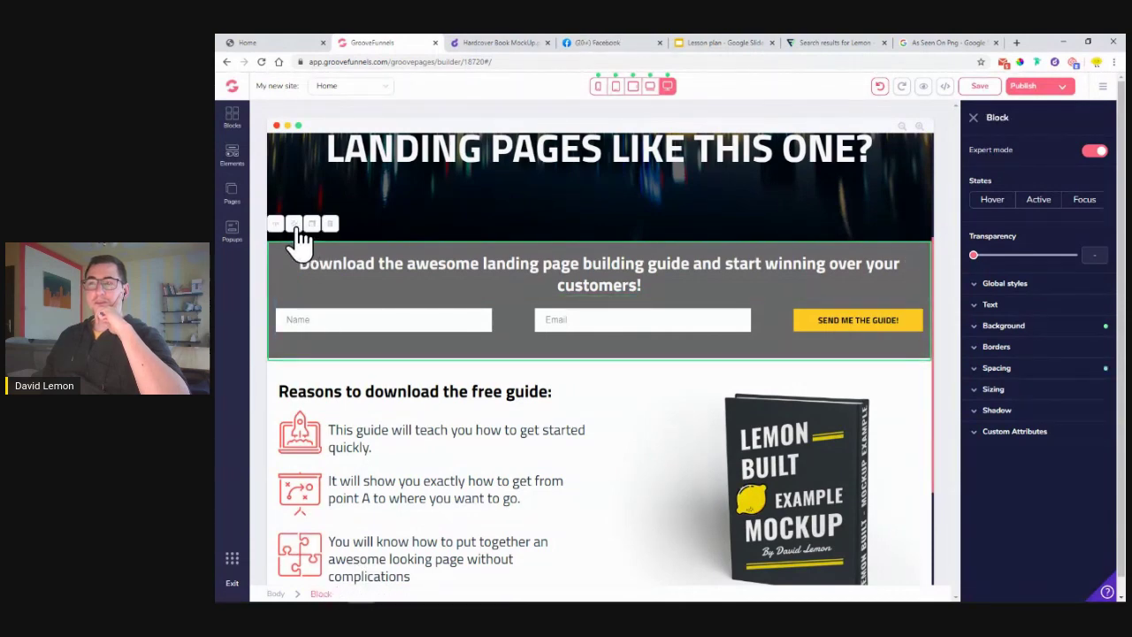
left_click(294, 224)
left_click(605, 339)
left_click(635, 358)
left_click(692, 437)
scroll(640, 366, "down", 3)
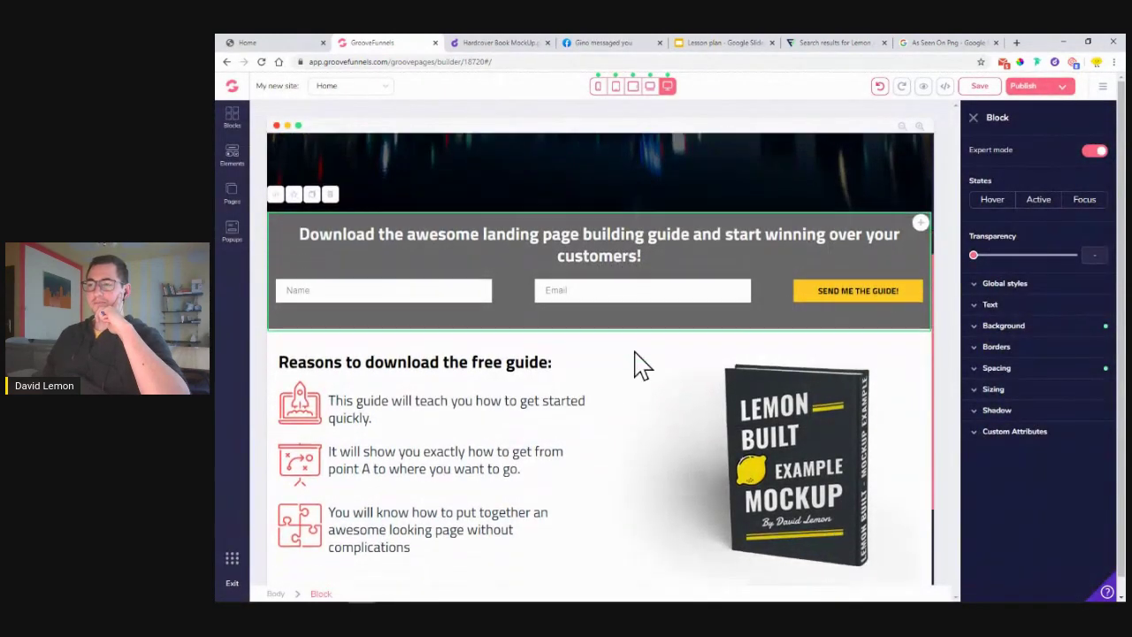
- Look through all designed blocks for the saved form block, then close the library
left_click(234, 122)
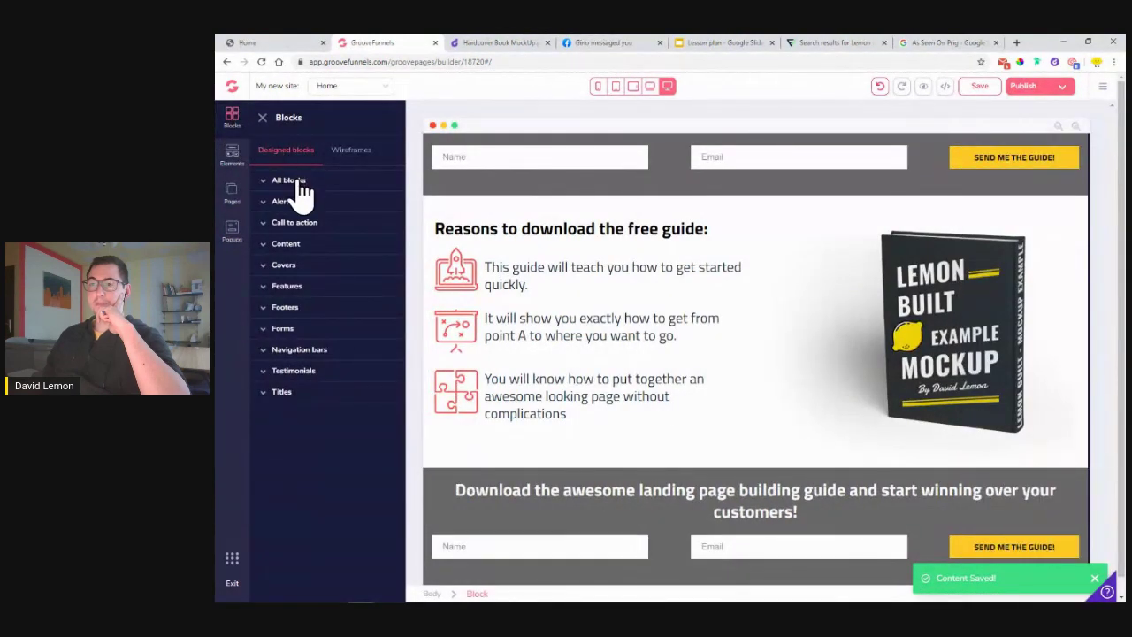
left_click(295, 184)
scroll(318, 266, "down", 5)
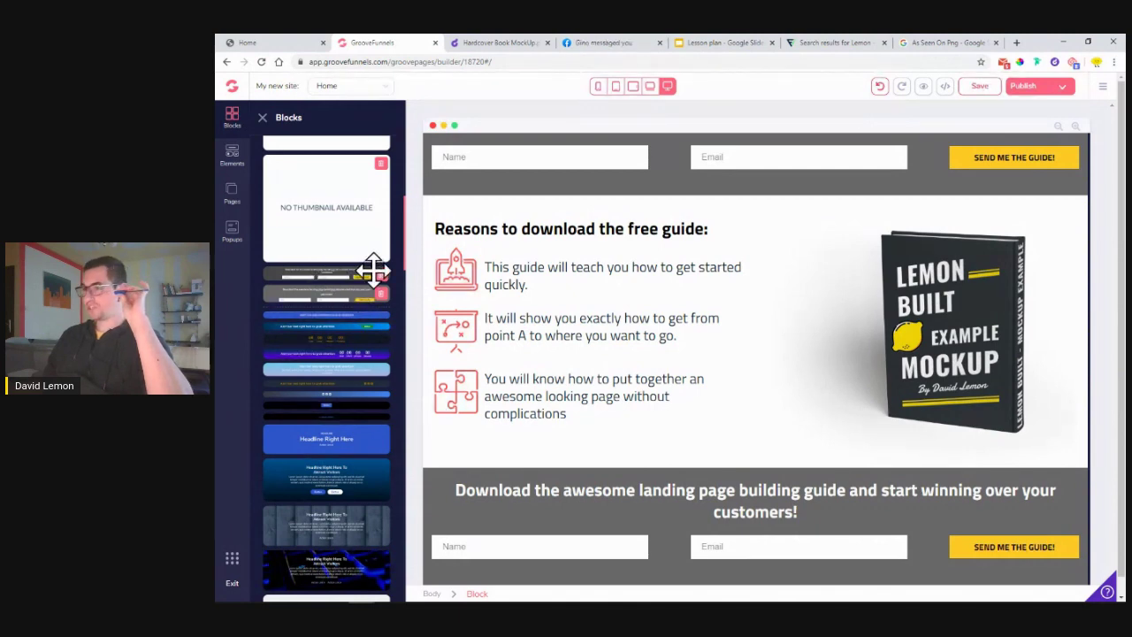
scroll(586, 448, "down", 1)
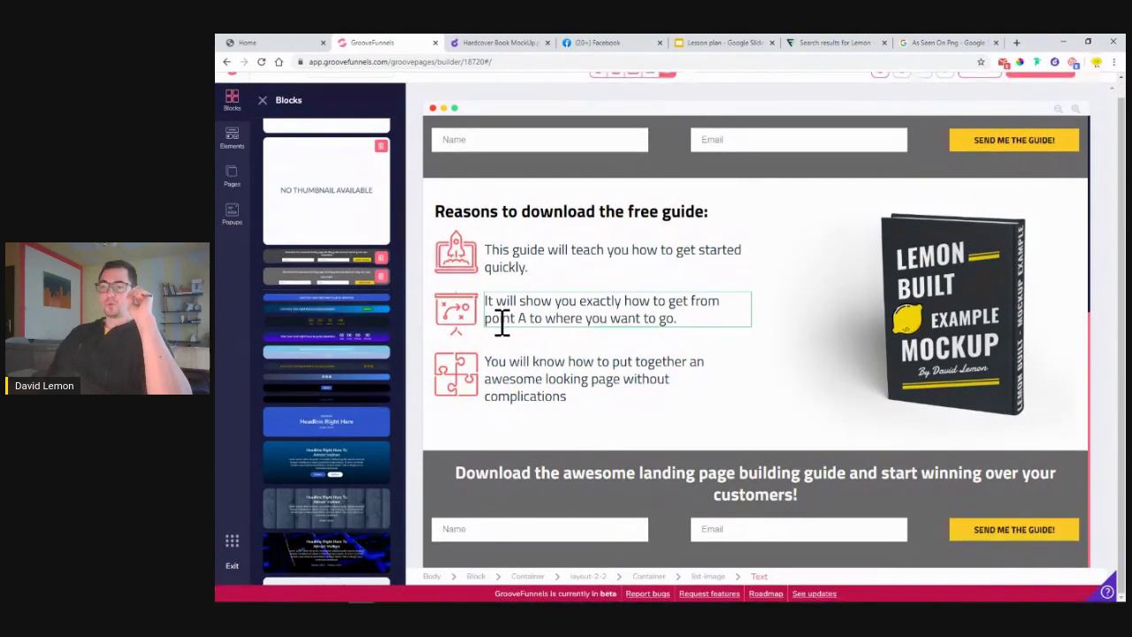
left_click(261, 100)
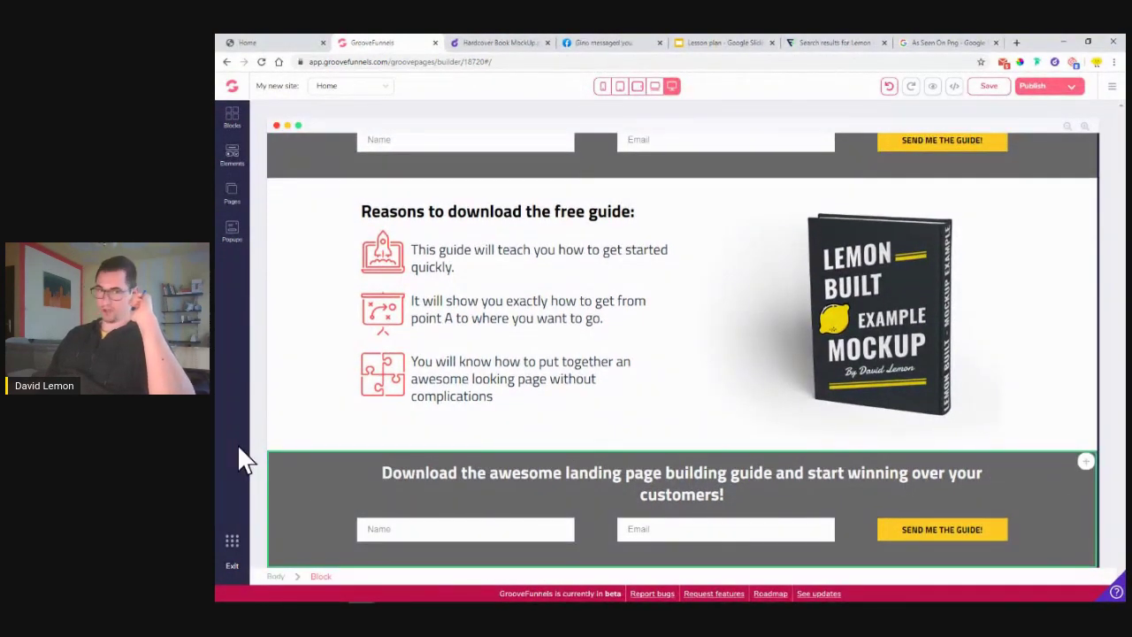
- Set the text color of the lower form block's "Download the awesome landing page building guide…" heading to black
left_click(440, 472)
left_click(437, 490)
triple_click(437, 490)
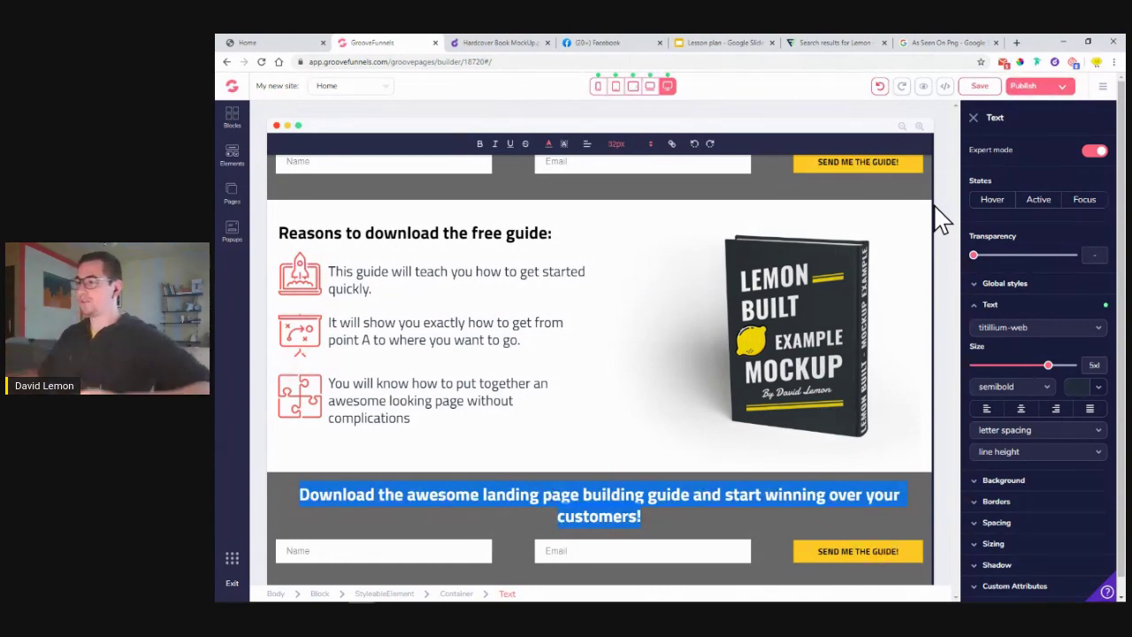
left_click(1097, 386)
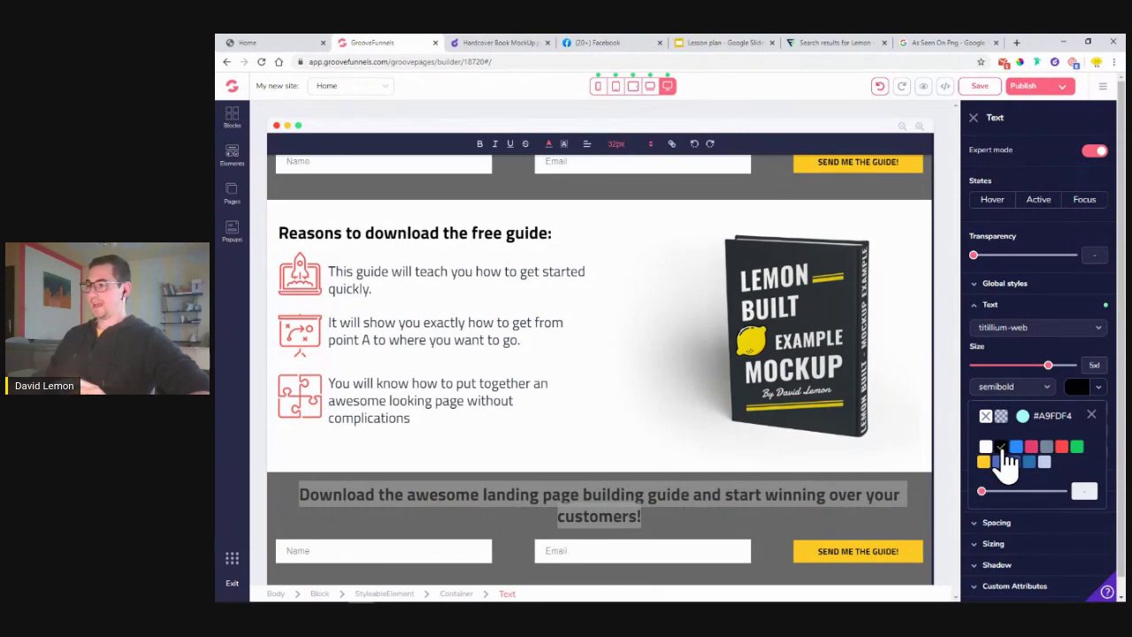
left_click(1094, 415)
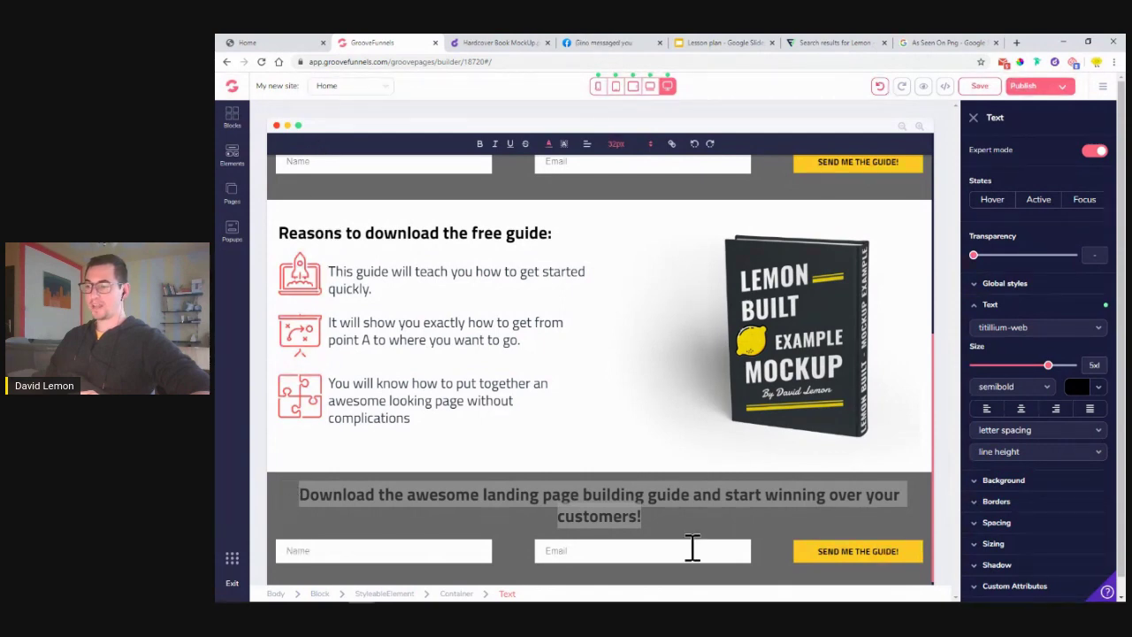
- Give the lower form's Email field a border on all sides with width 2 and a light blue-gray color
left_click(590, 552)
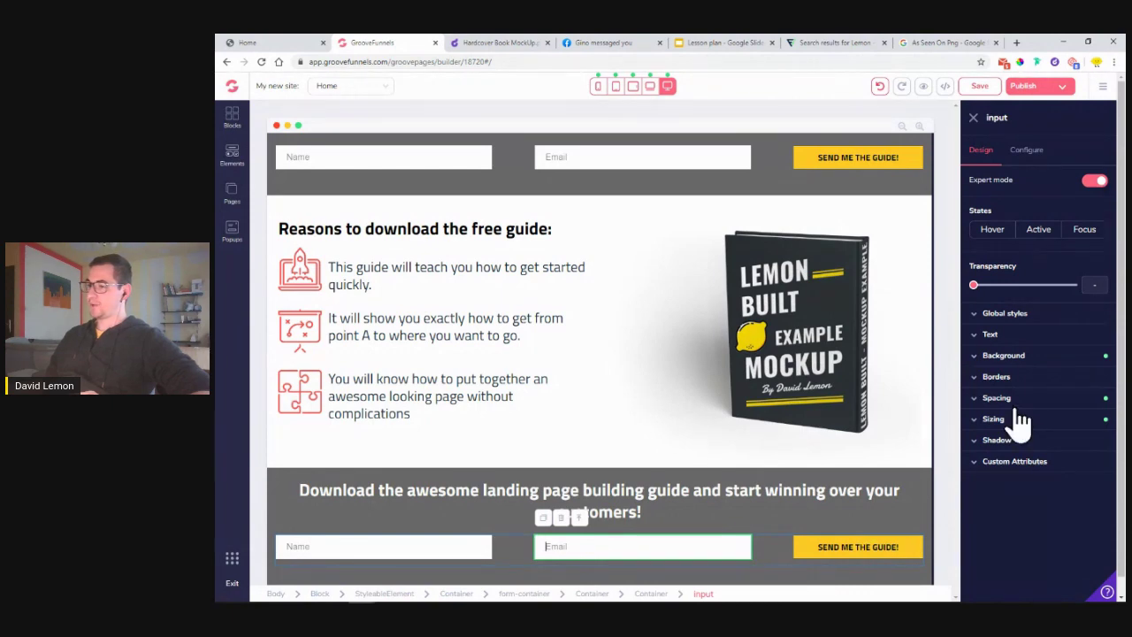
left_click(604, 549)
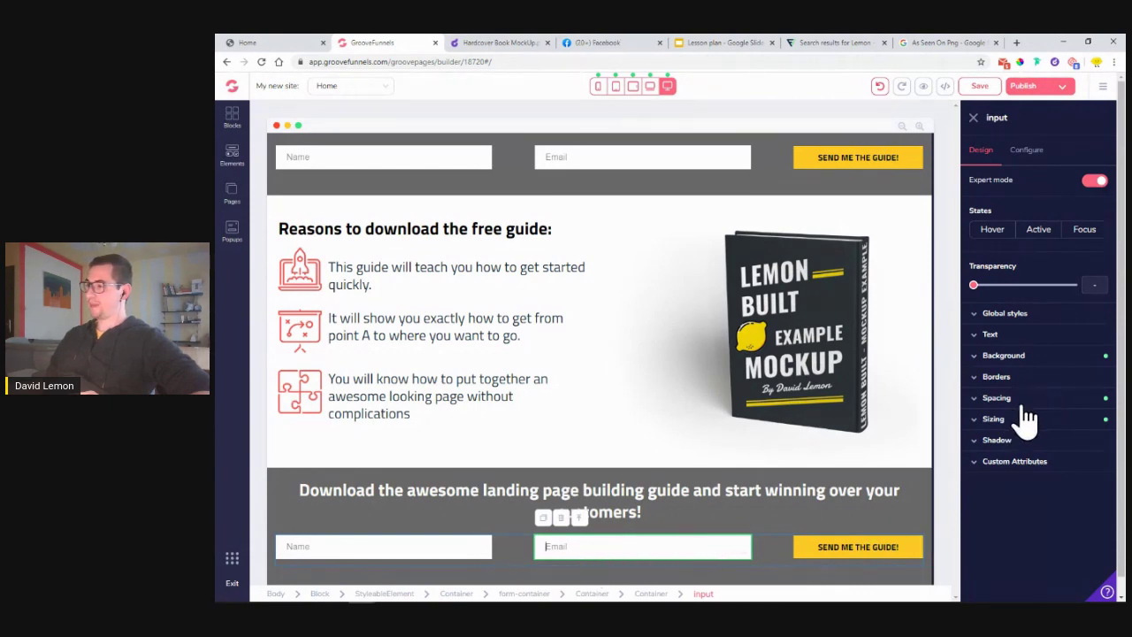
left_click(1028, 379)
scroll(1026, 395, "down", 1)
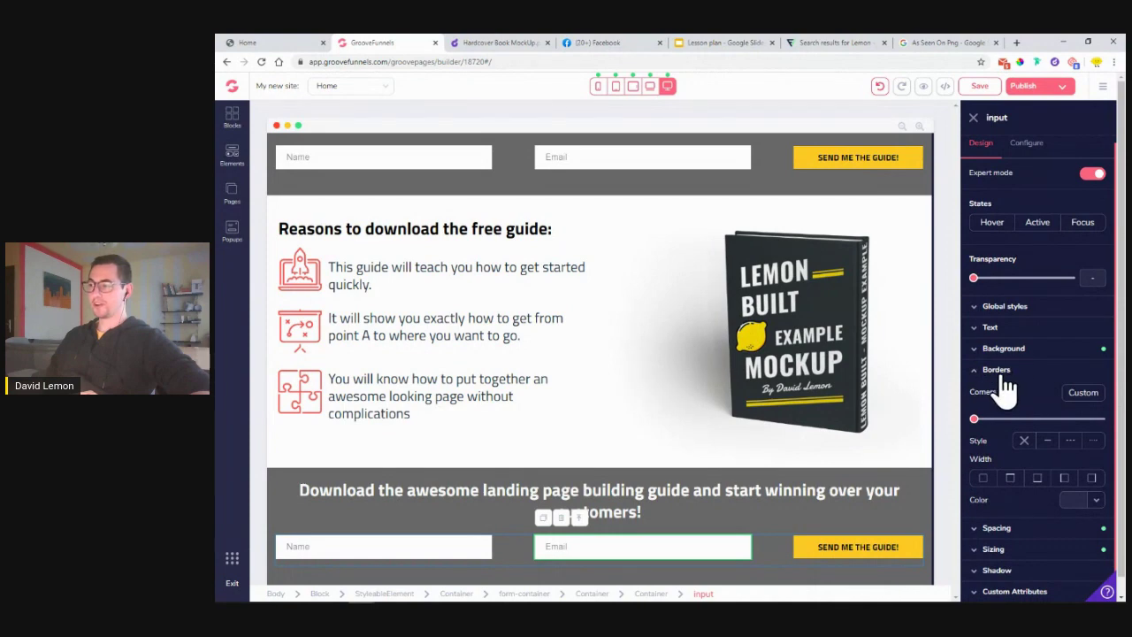
left_click(984, 479)
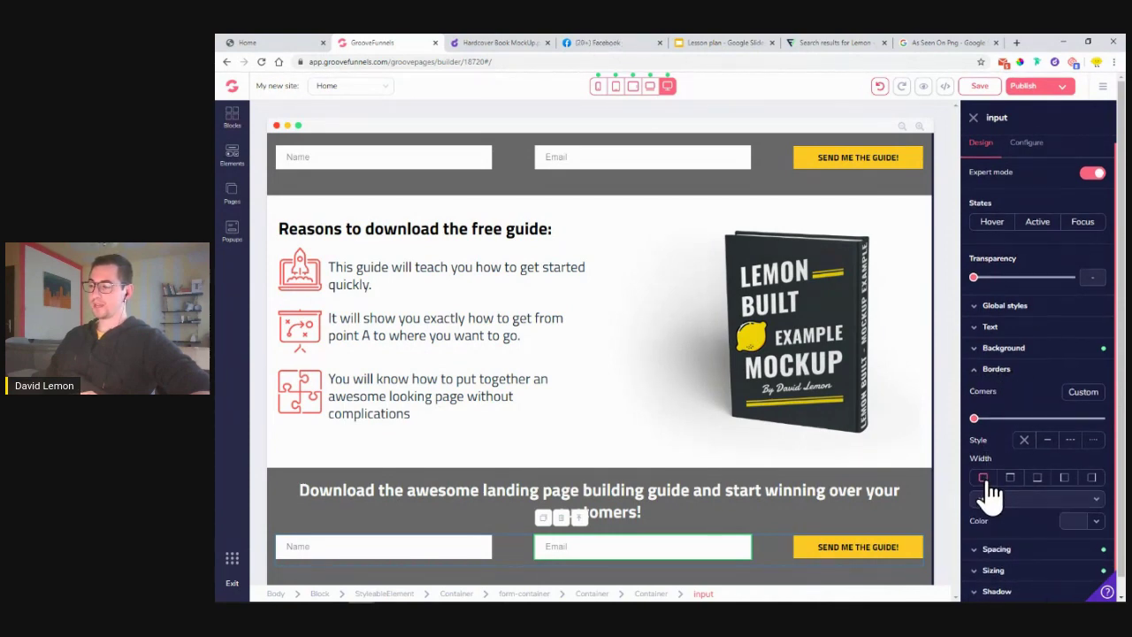
left_click(992, 497)
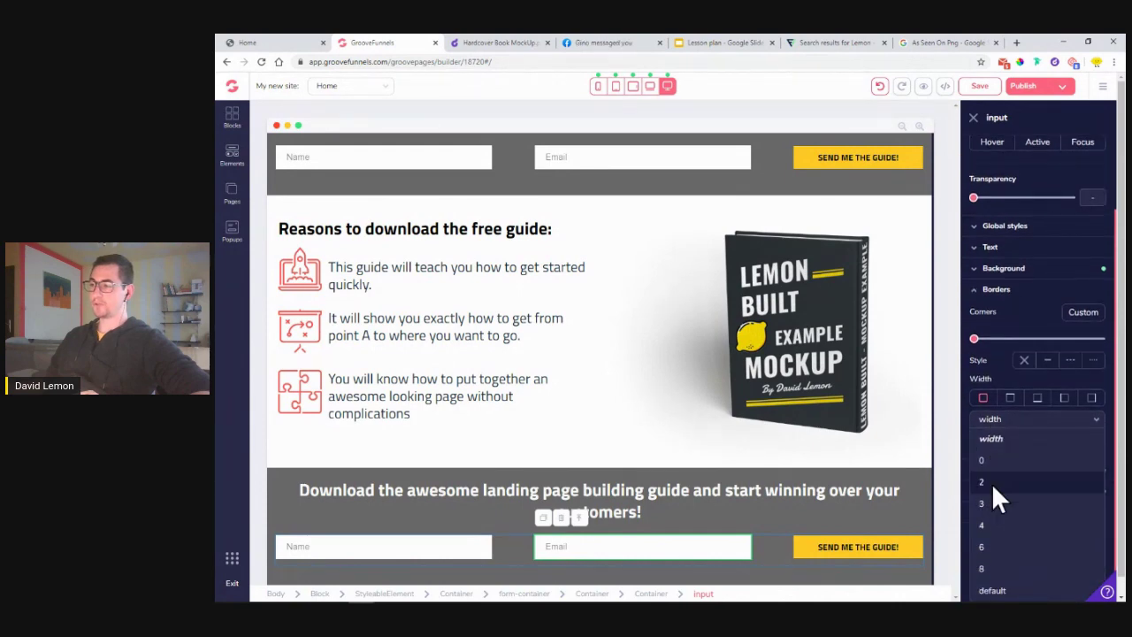
left_click(992, 483)
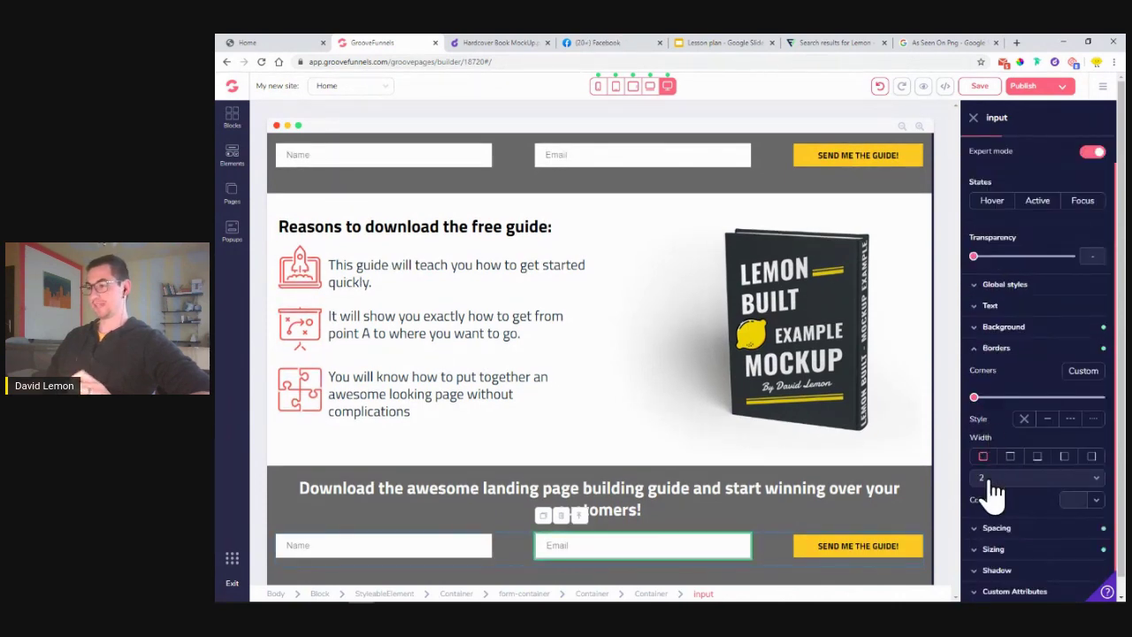
left_click(1097, 499)
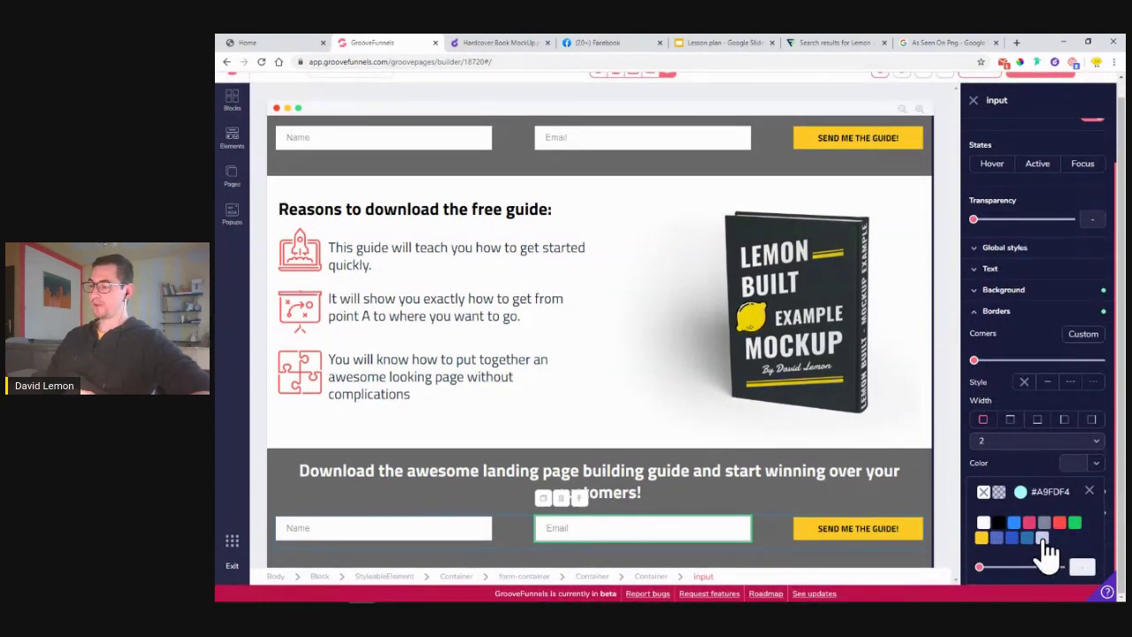
left_click(1043, 538)
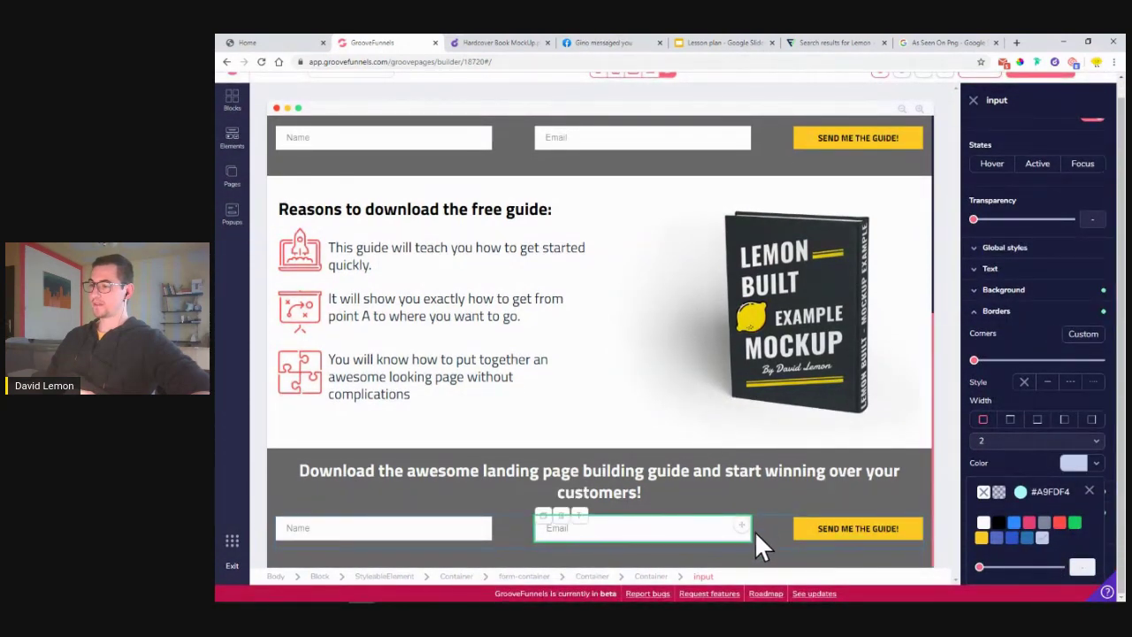
left_click(1091, 491)
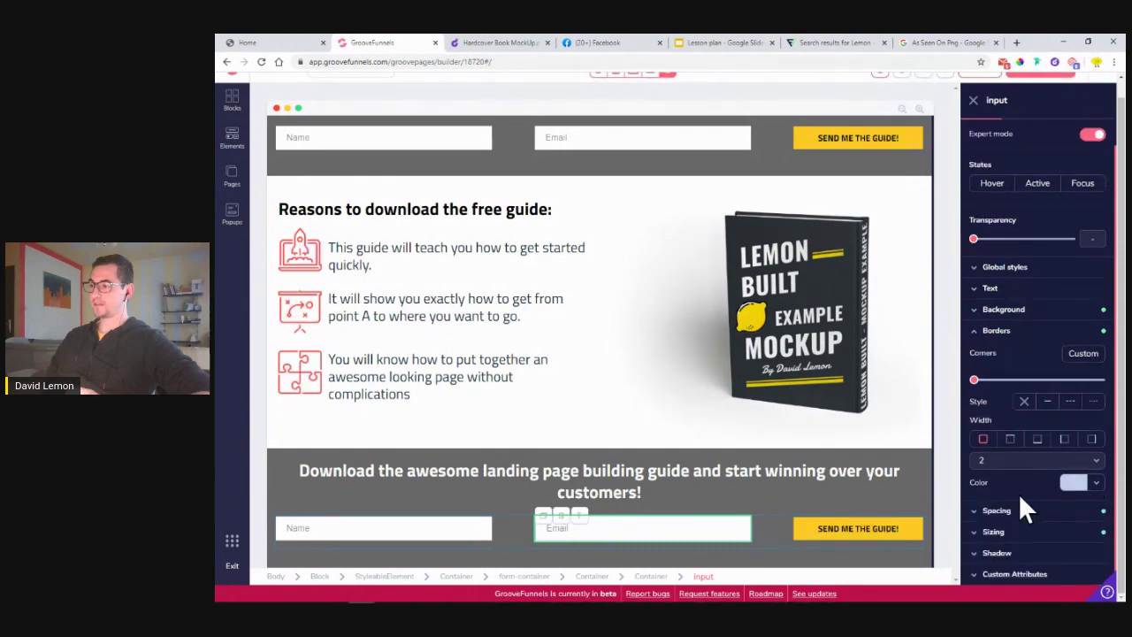
- Open the border settings of the lower form's Name field
left_click(437, 528)
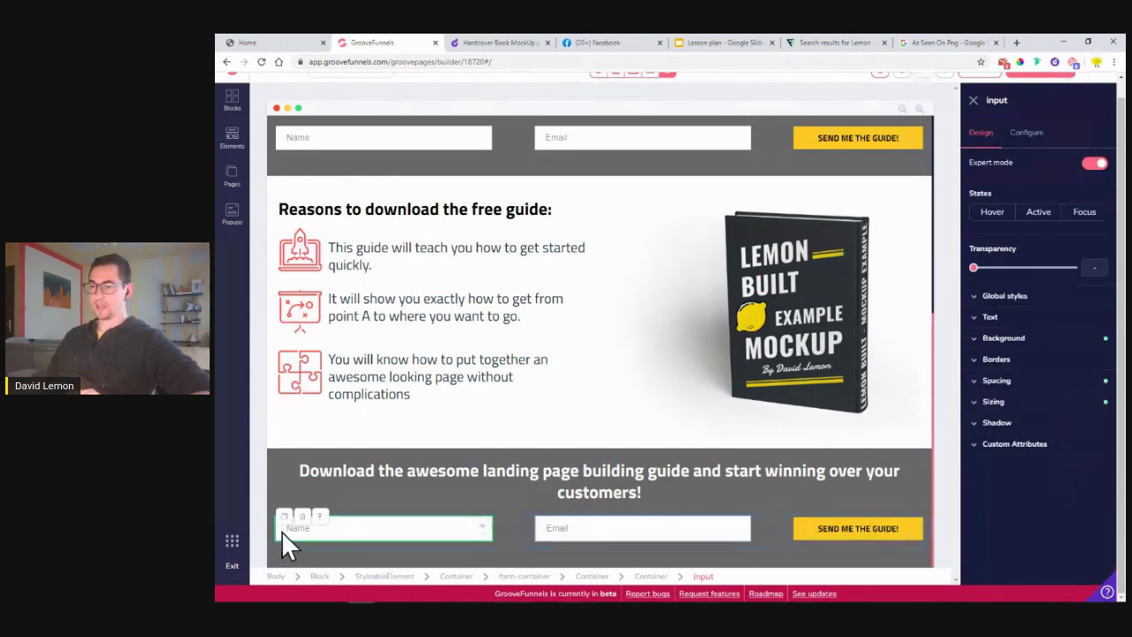
left_click(1000, 362)
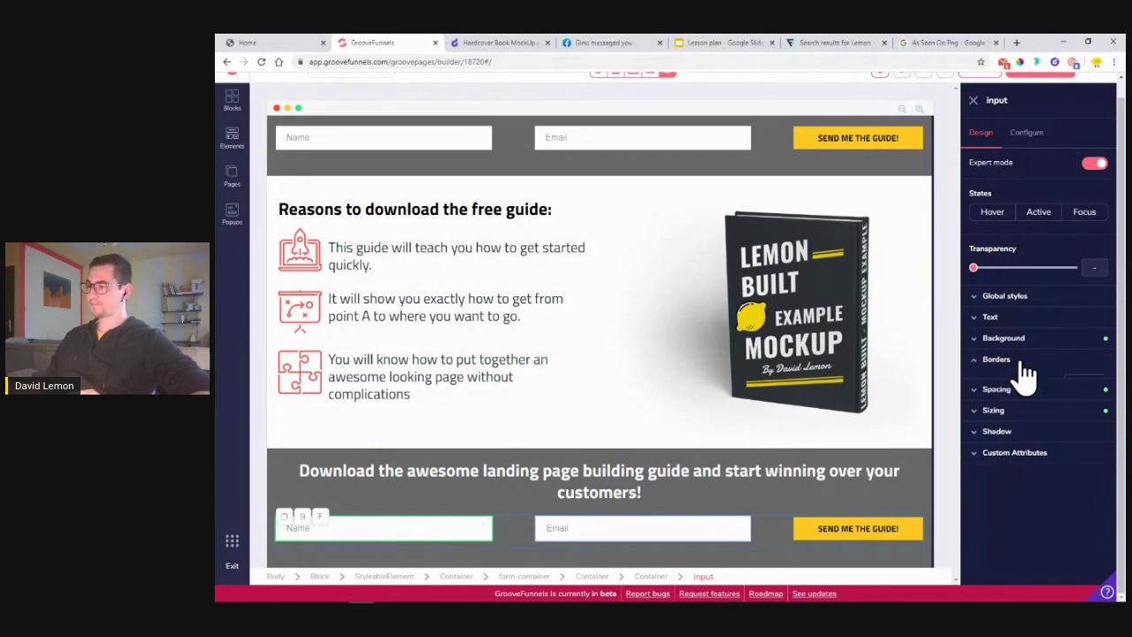
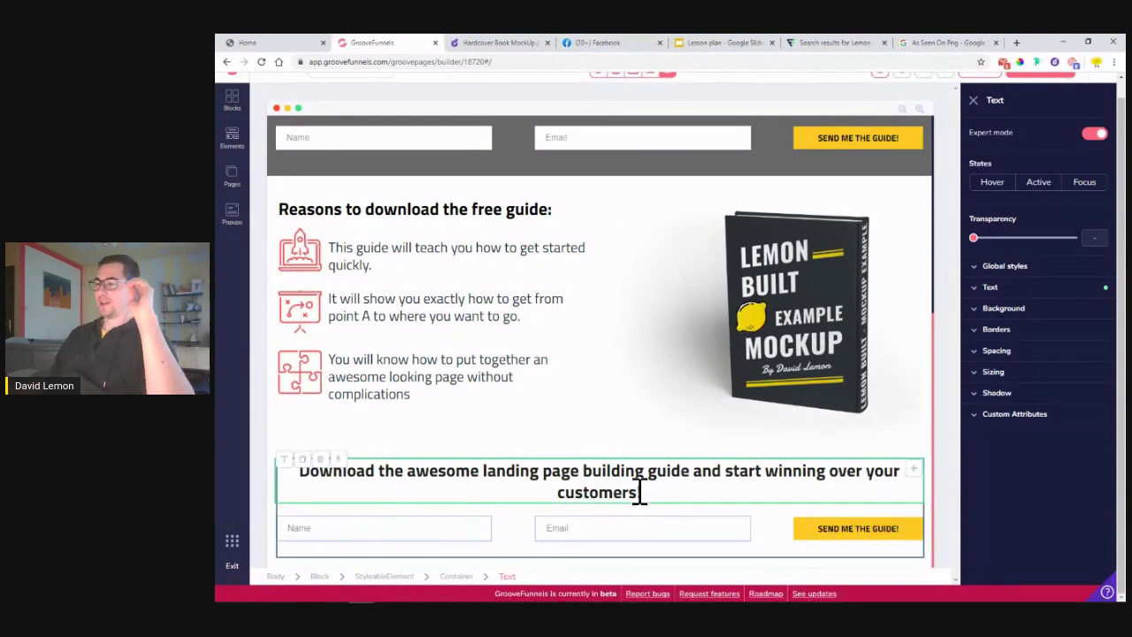
- Give the lower form block a negative top margin of -10 to pull it up toward the "Reasons to download" section
left_click(607, 459)
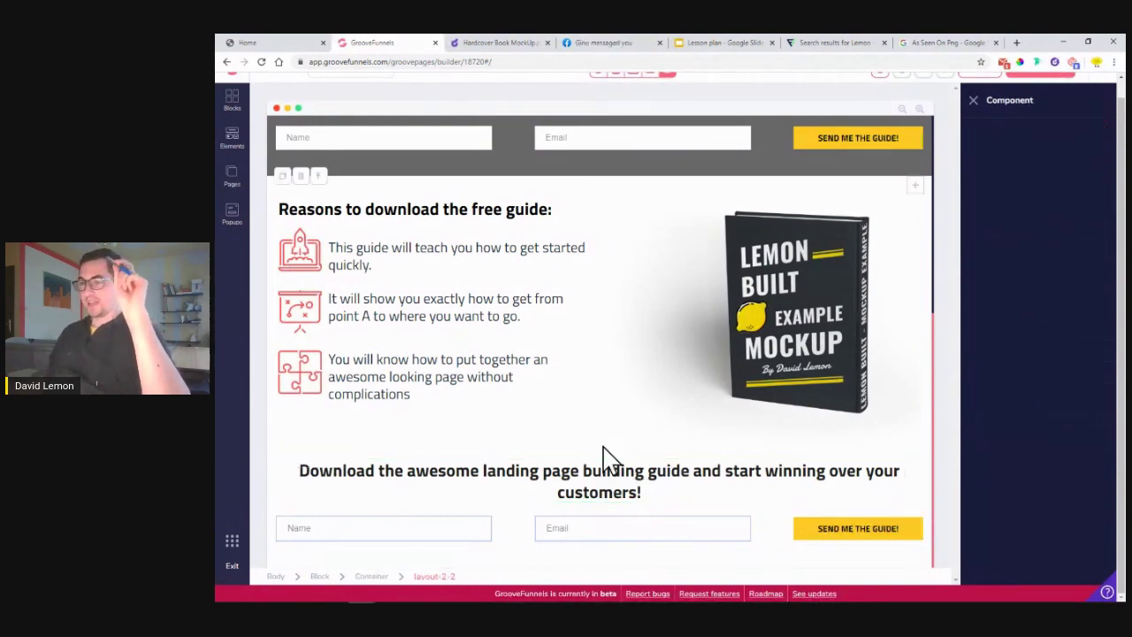
left_click(285, 506)
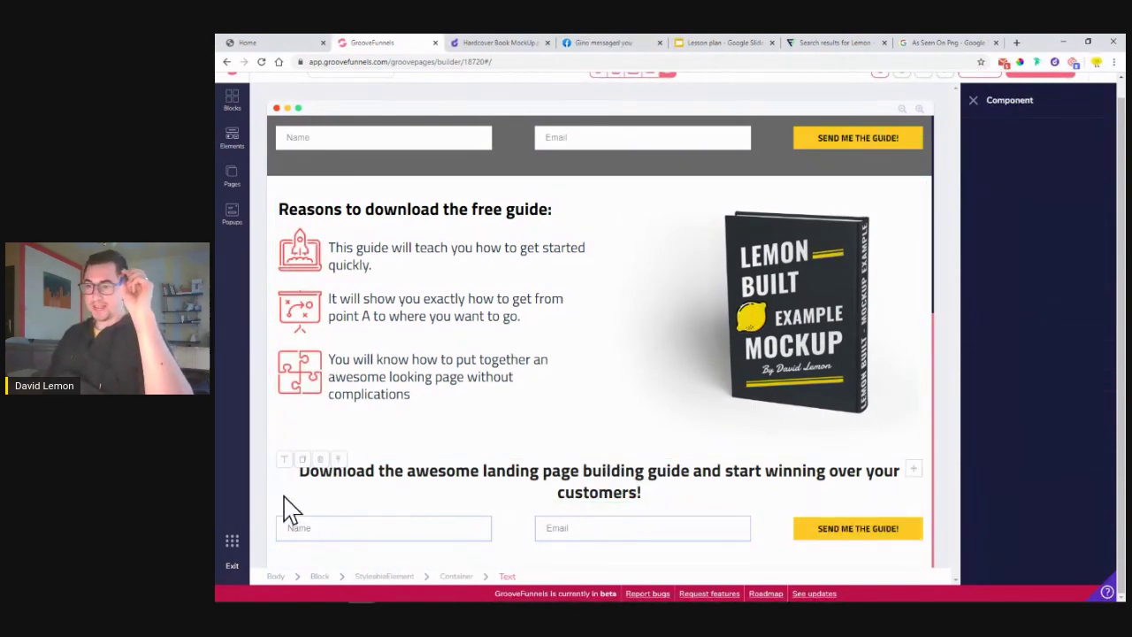
left_click(322, 580)
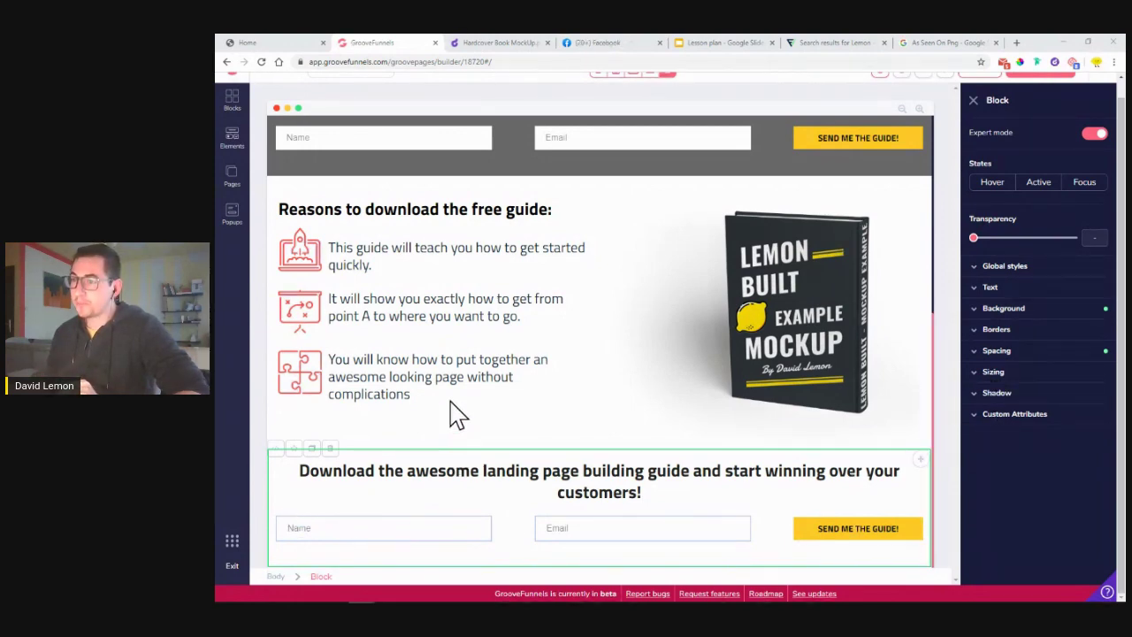
left_click(1017, 354)
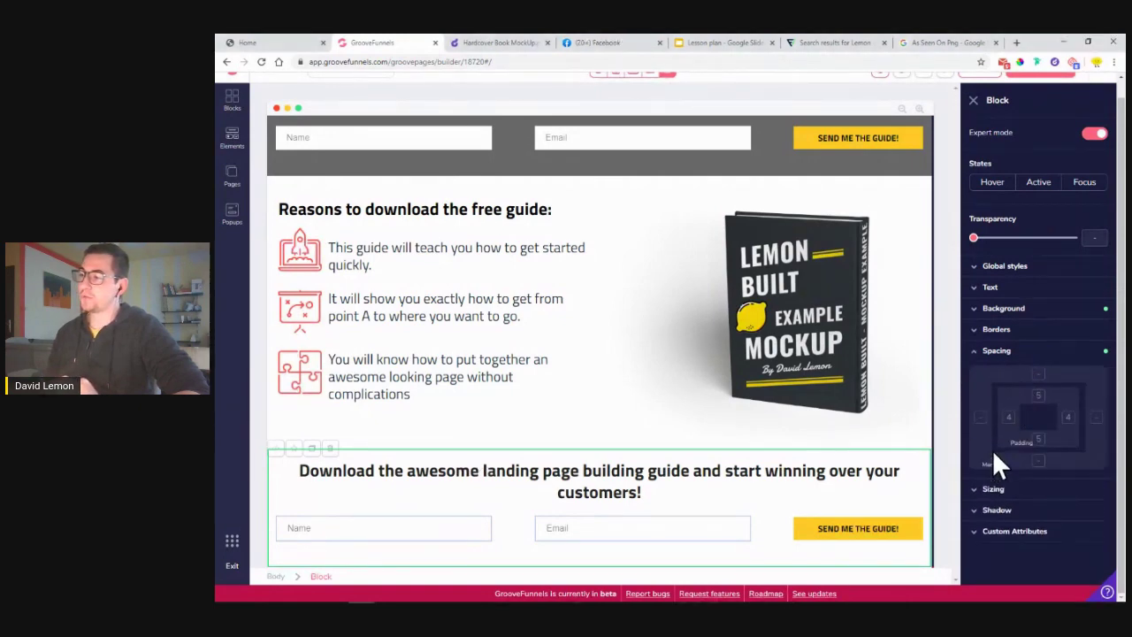
left_click(1037, 374)
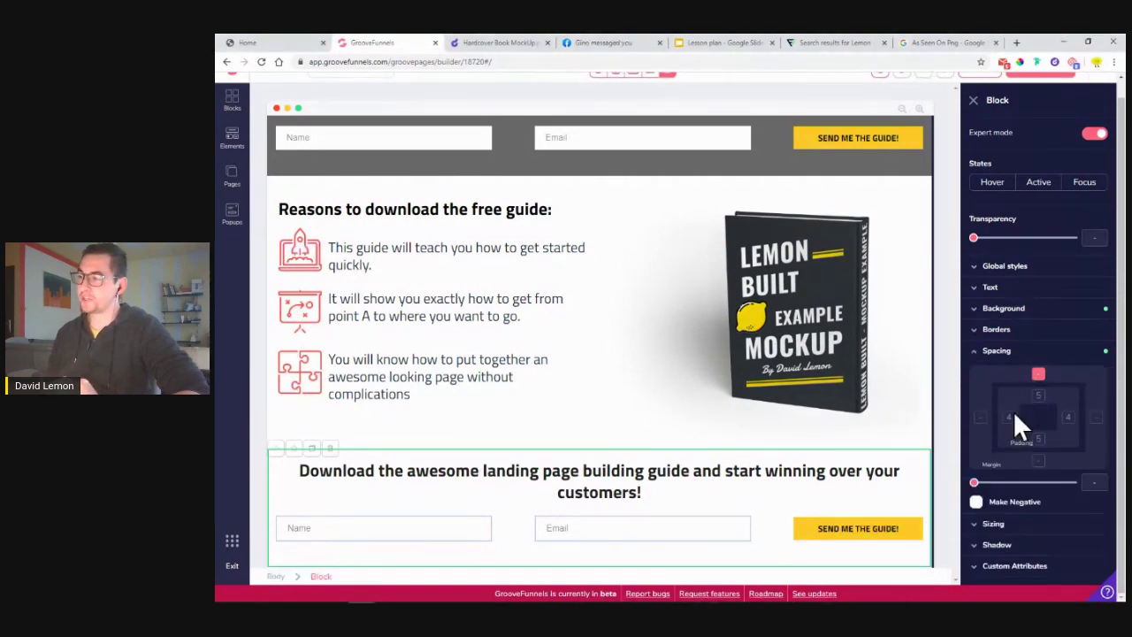
left_click(976, 503)
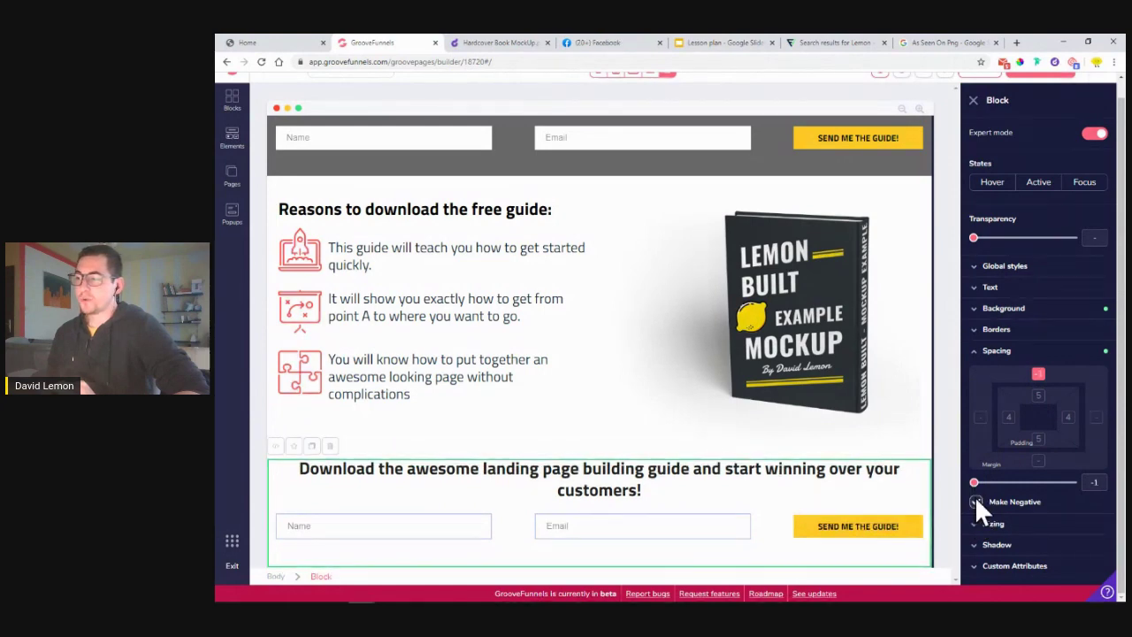
left_click_drag(976, 484, 1035, 486)
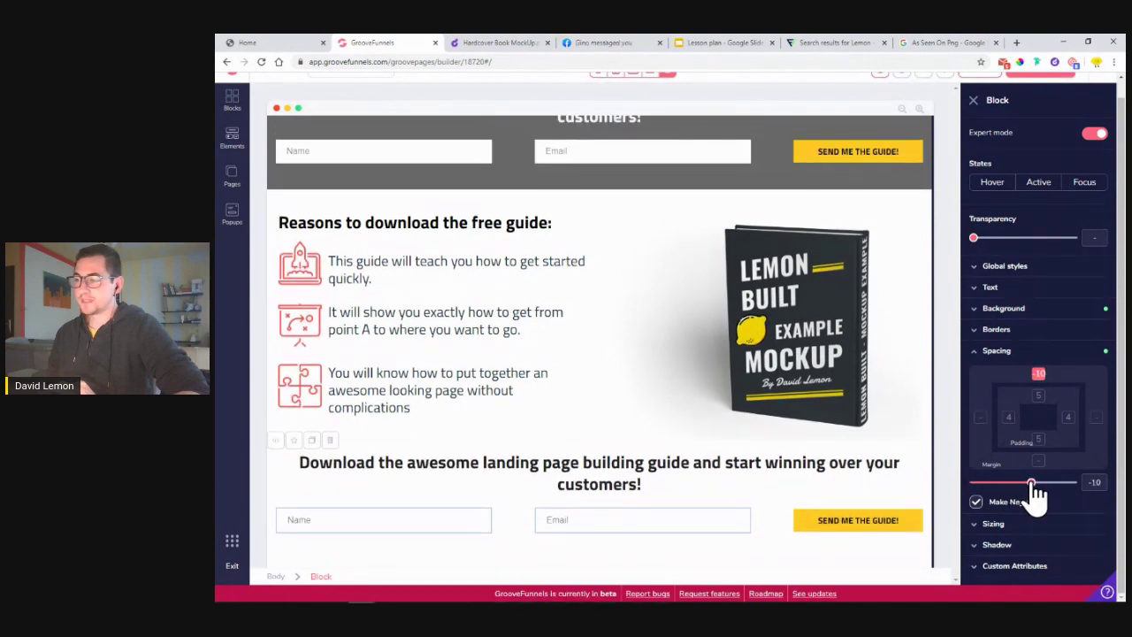
left_click(663, 394)
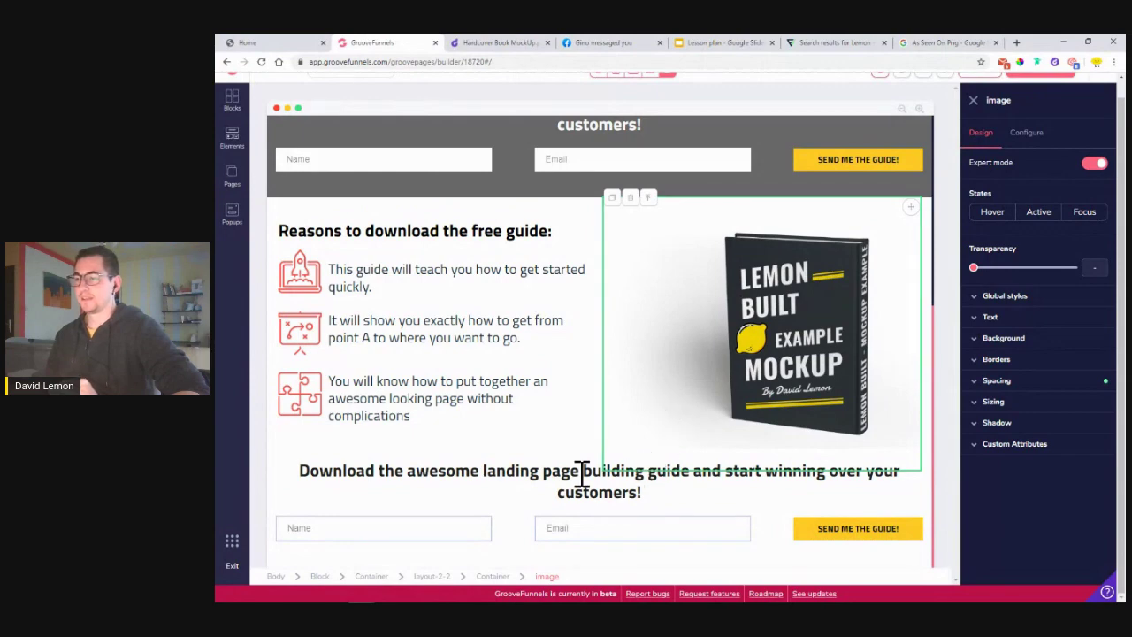
- Set the lower form block's negative top margin to -6, trying -32 along the way
left_click(478, 469)
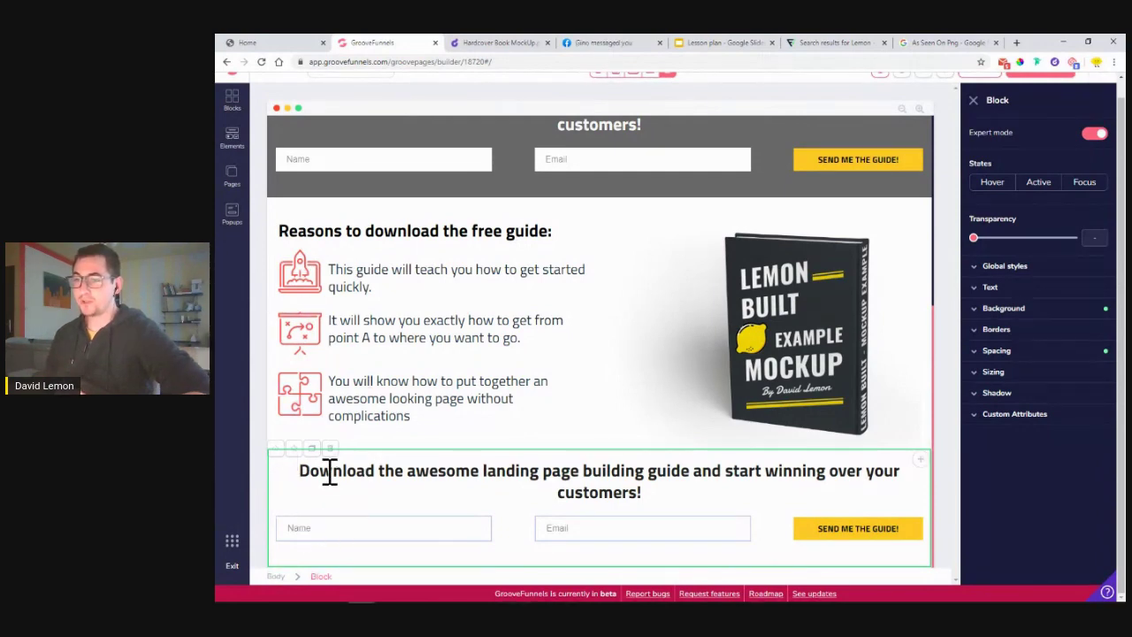
left_click(1009, 352)
left_click(1041, 374)
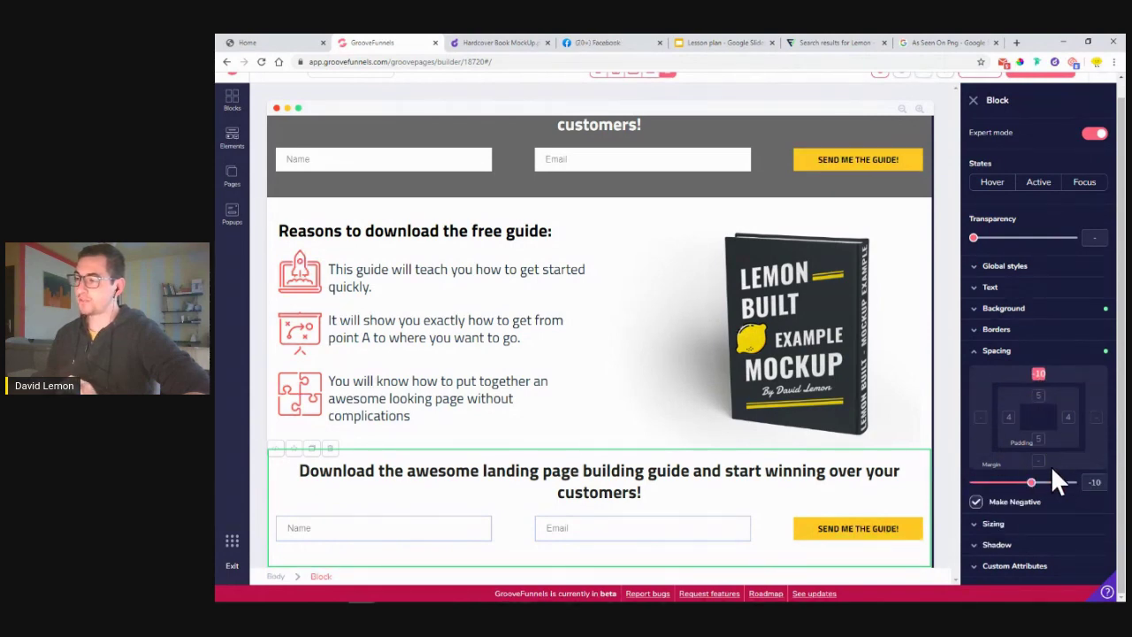
left_click_drag(1033, 483, 1015, 483)
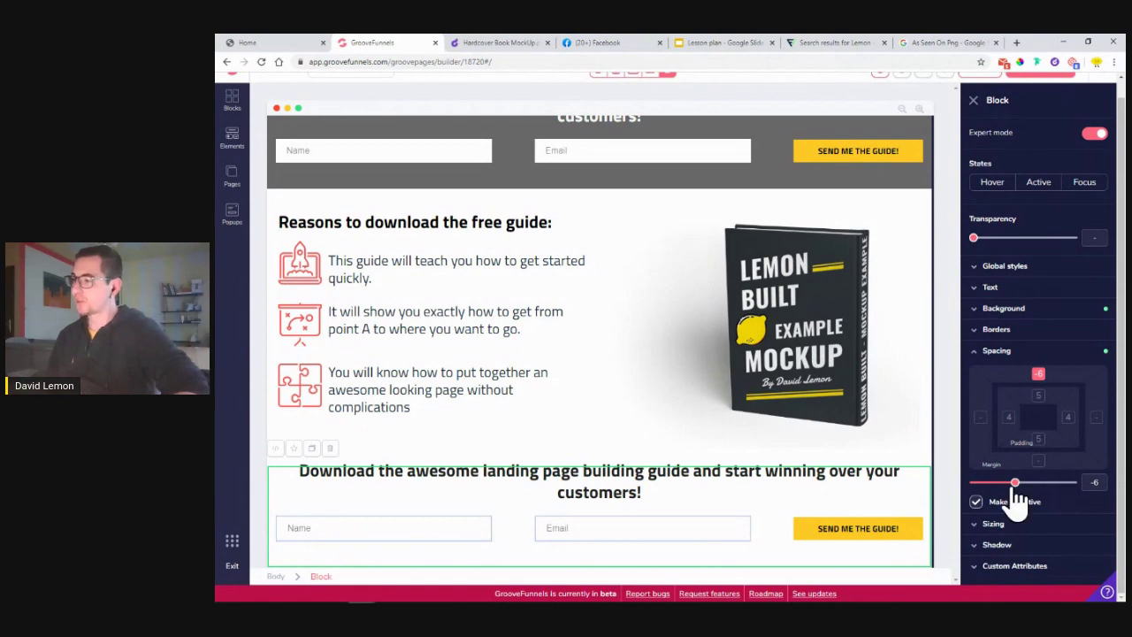
left_click_drag(1016, 485, 1074, 505)
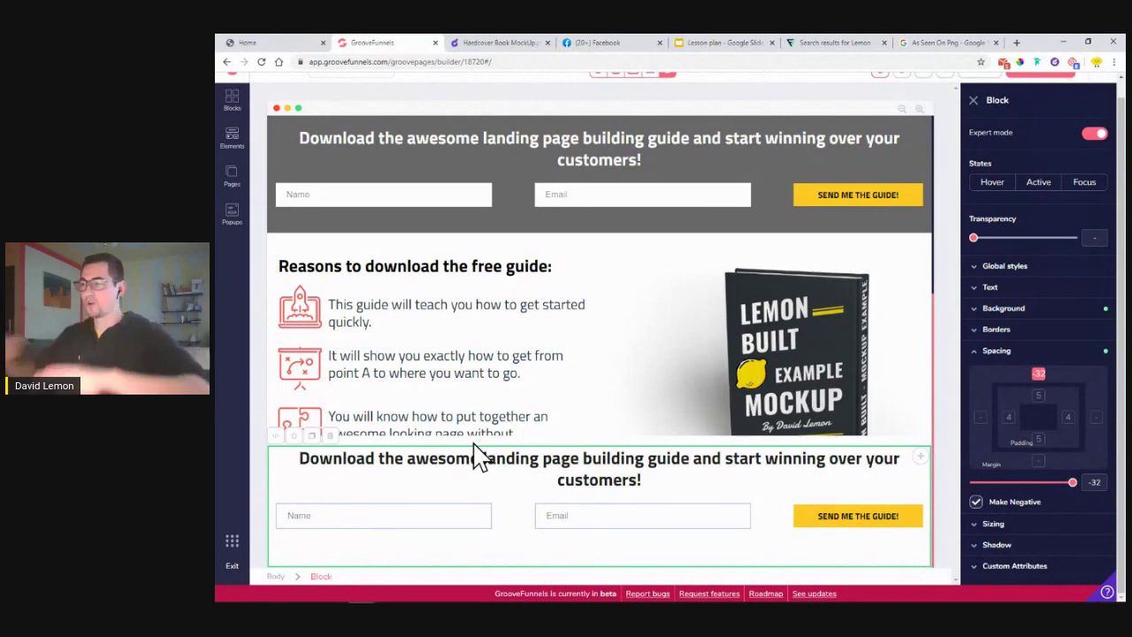
left_click_drag(1055, 497, 1018, 504)
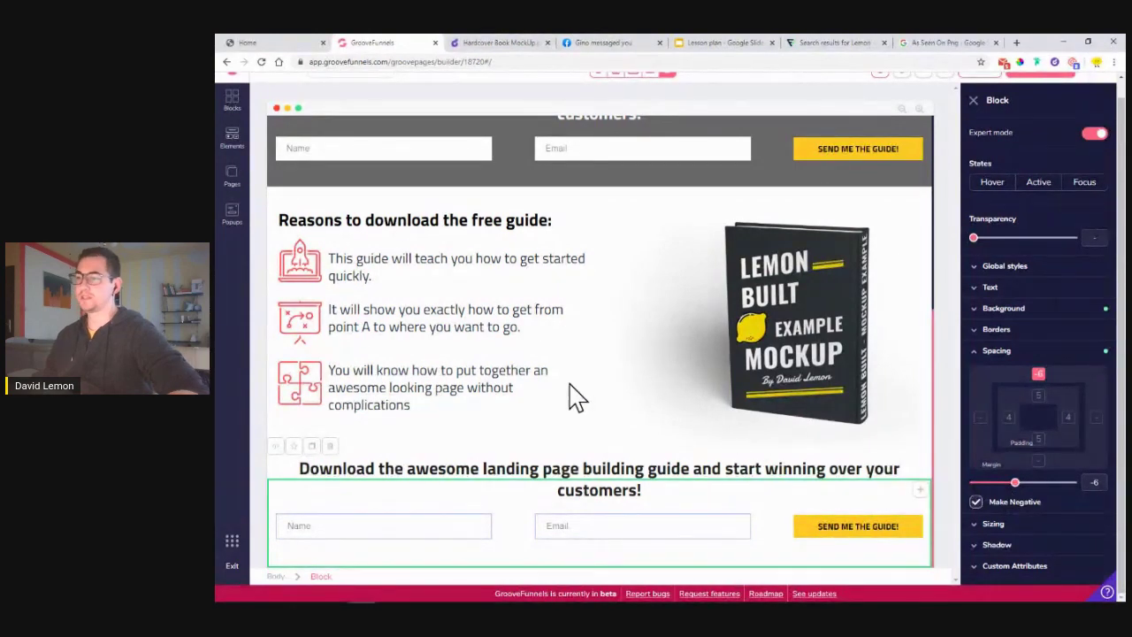
left_click(631, 392)
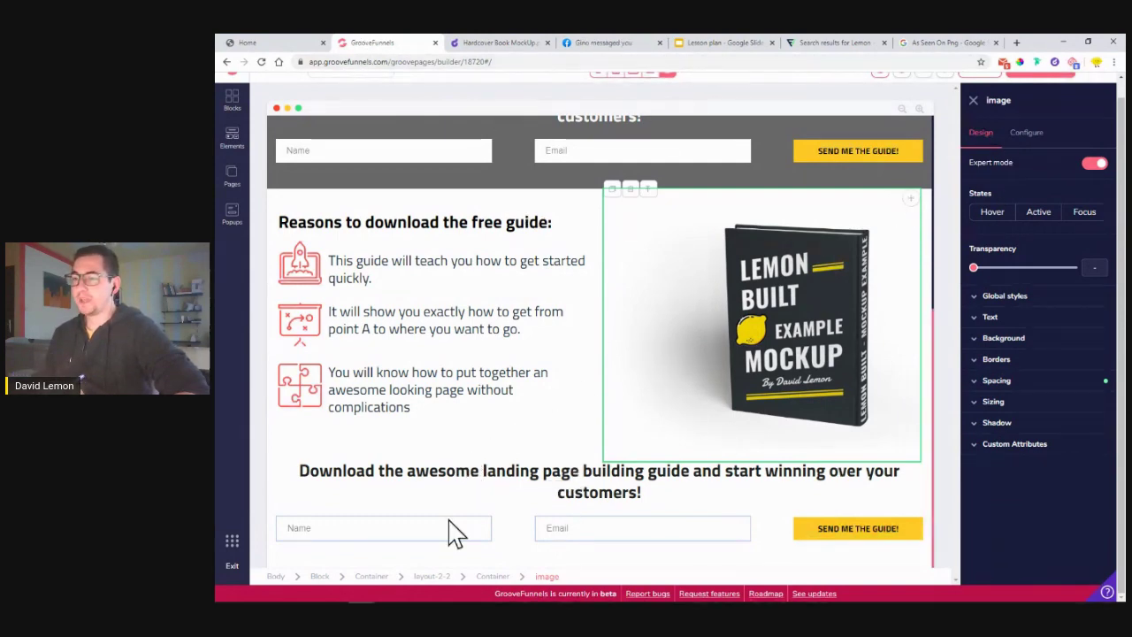
- Add an empty container wireframe block below the lower form
left_click(233, 106)
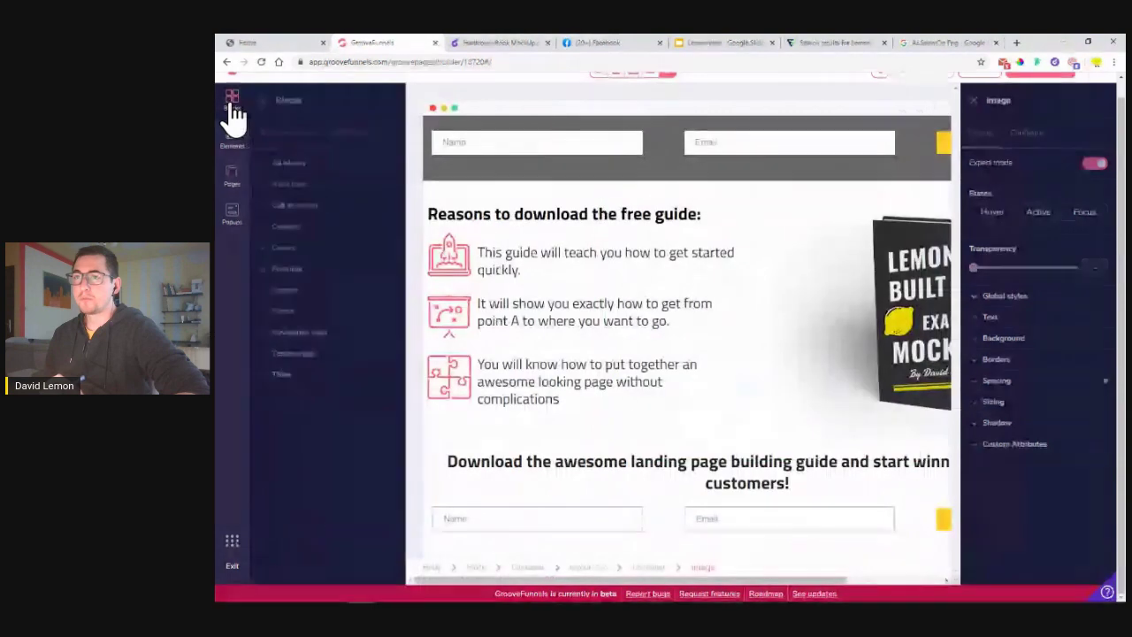
left_click(357, 144)
left_click(317, 186)
left_click_drag(310, 220, 694, 549)
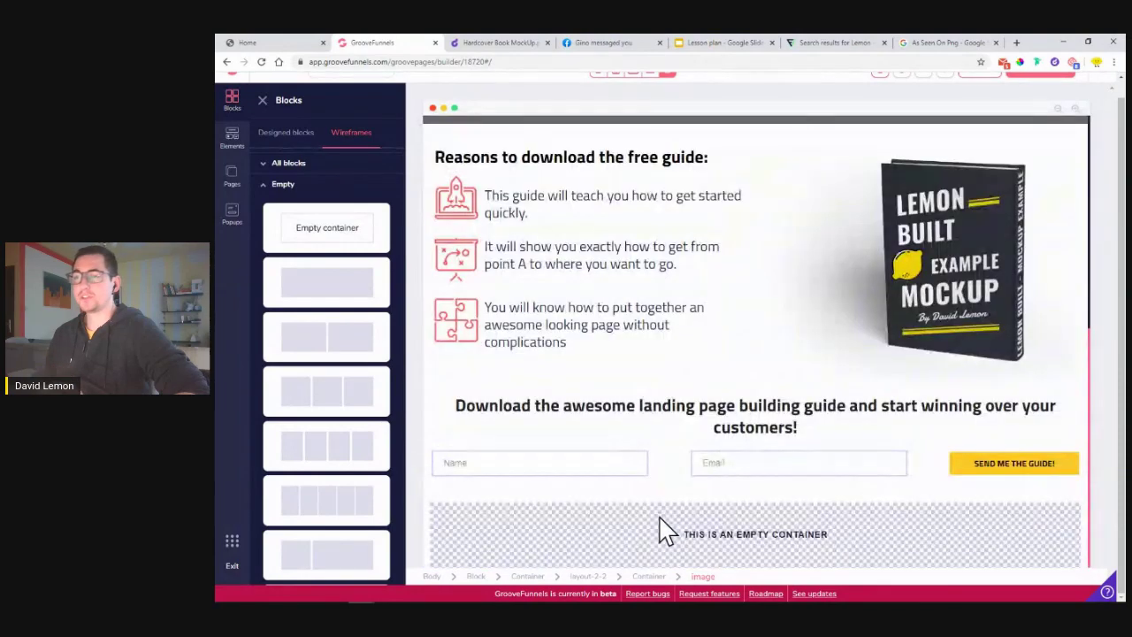
- Place an Image element inside the new empty container below the lower form
left_click(237, 143)
scroll(326, 271, "down", 10)
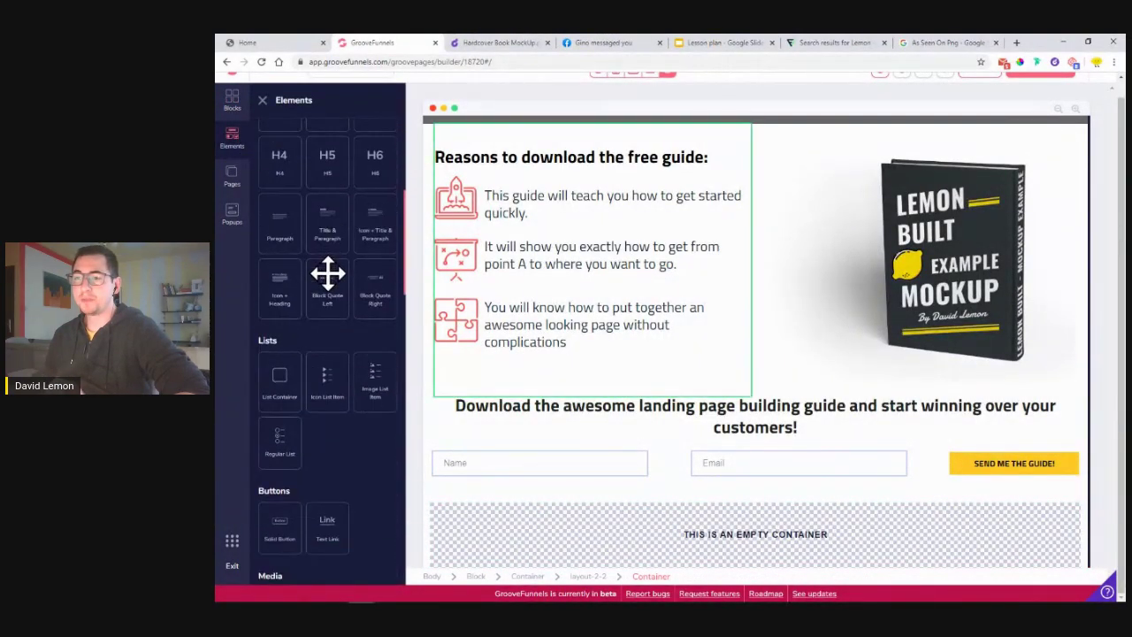
left_click_drag(328, 347, 677, 531)
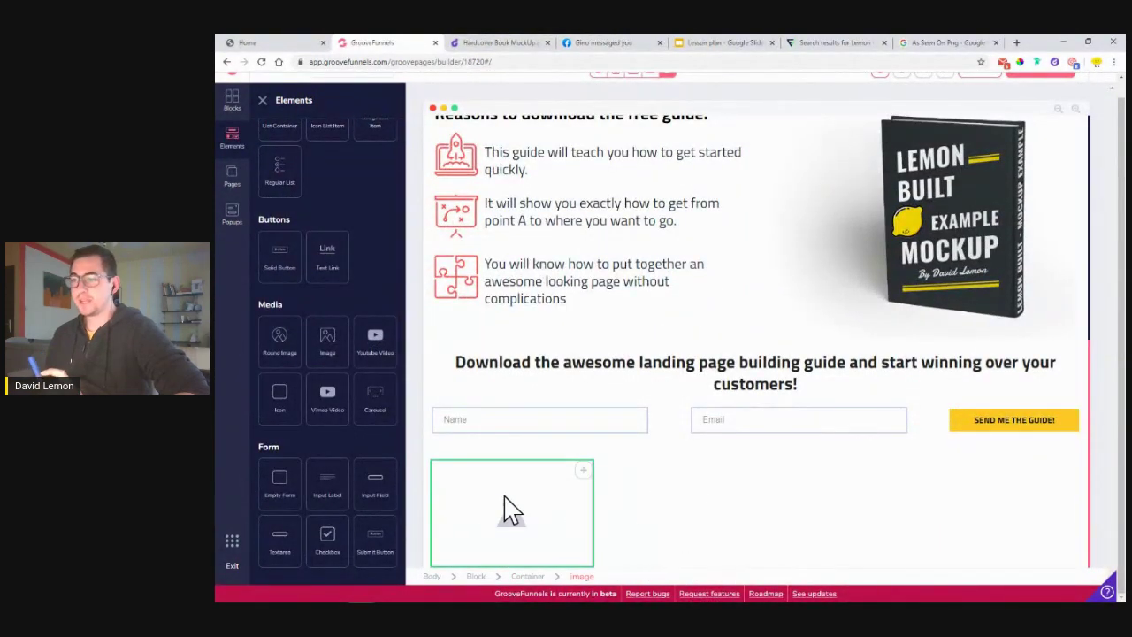
- Select the container that holds the new image placeholder
left_click(718, 509)
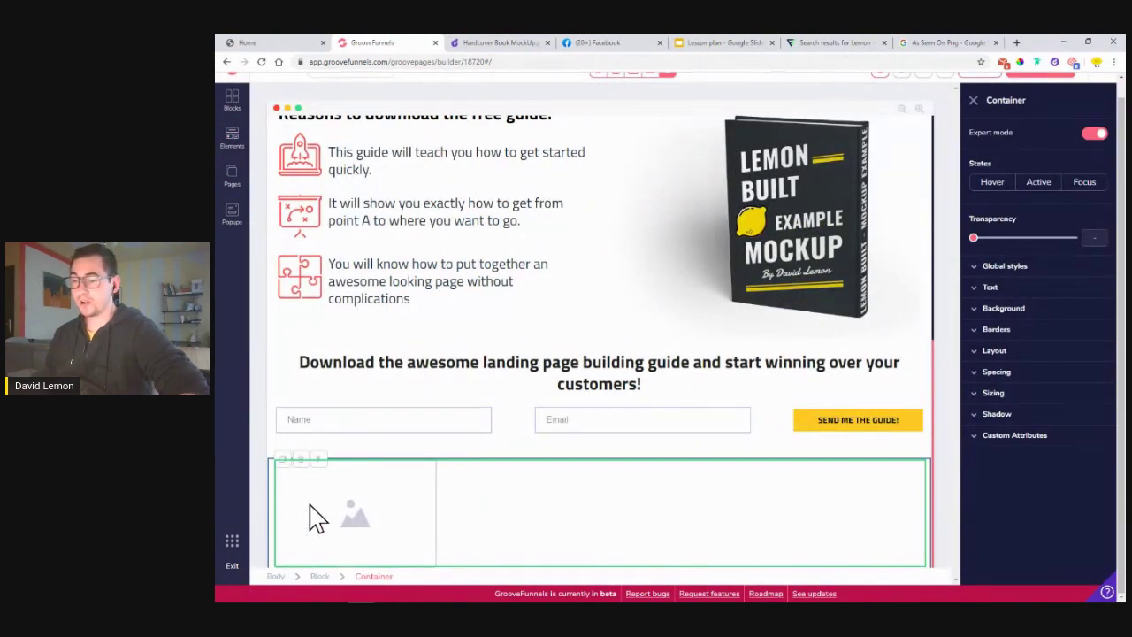
left_click(346, 519)
left_click(376, 577)
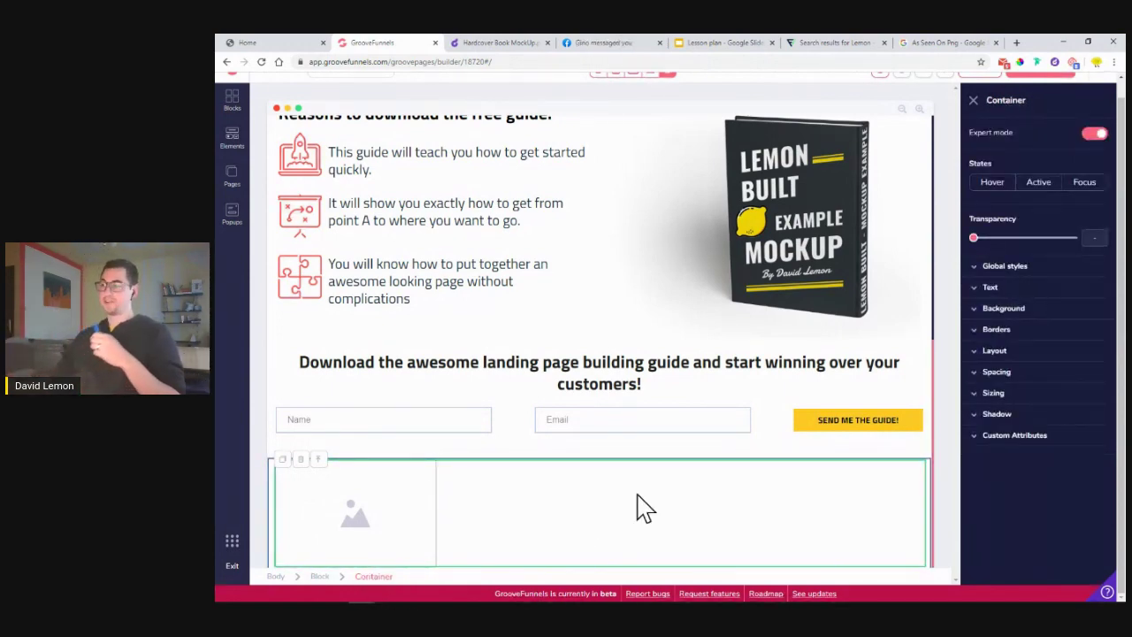
- Set the image container's layout direction to Vertical and its secondary alignment to centre
left_click(1014, 354)
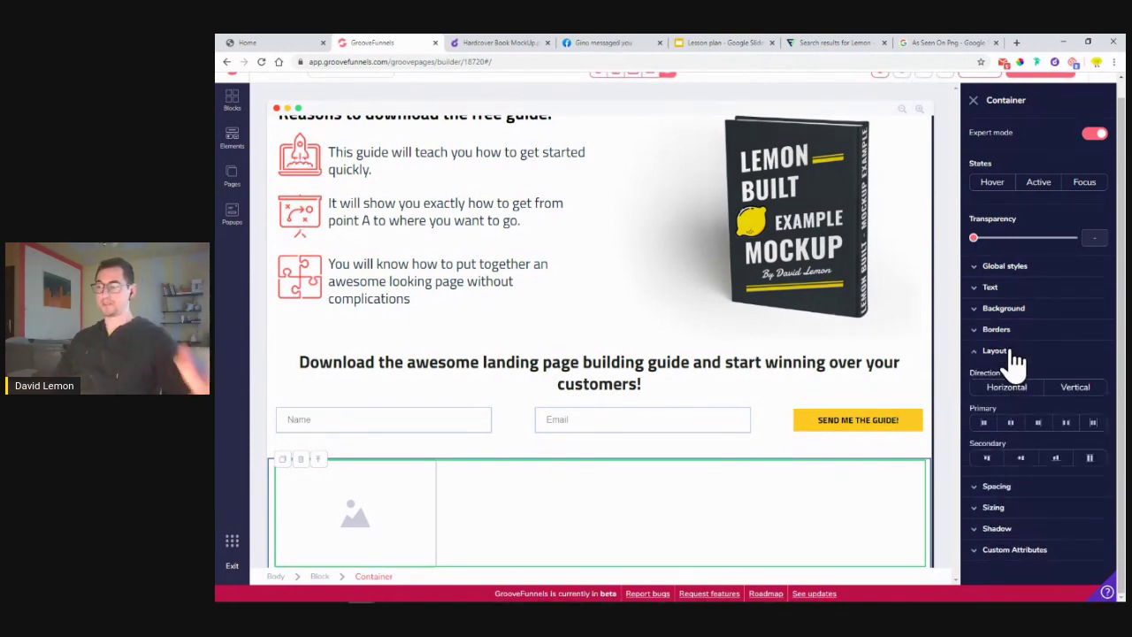
left_click(1093, 389)
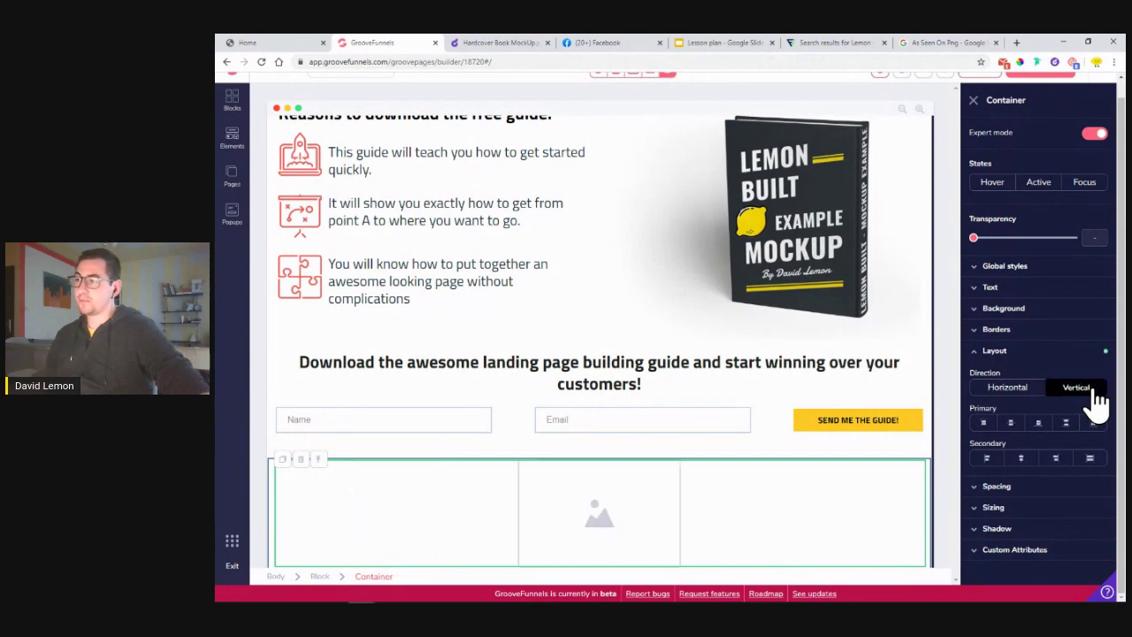
left_click(1021, 459)
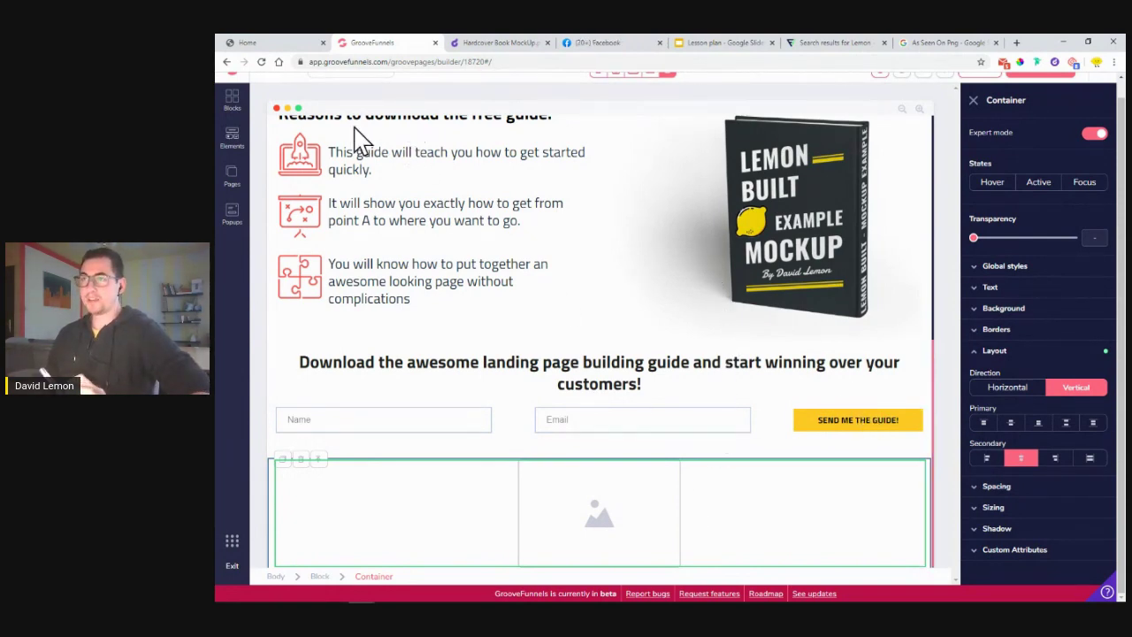
- Review the media-logo section on the published reference page and compare "As Seen On" logo images in the Google image results
left_click(289, 44)
scroll(500, 420, "down", 1)
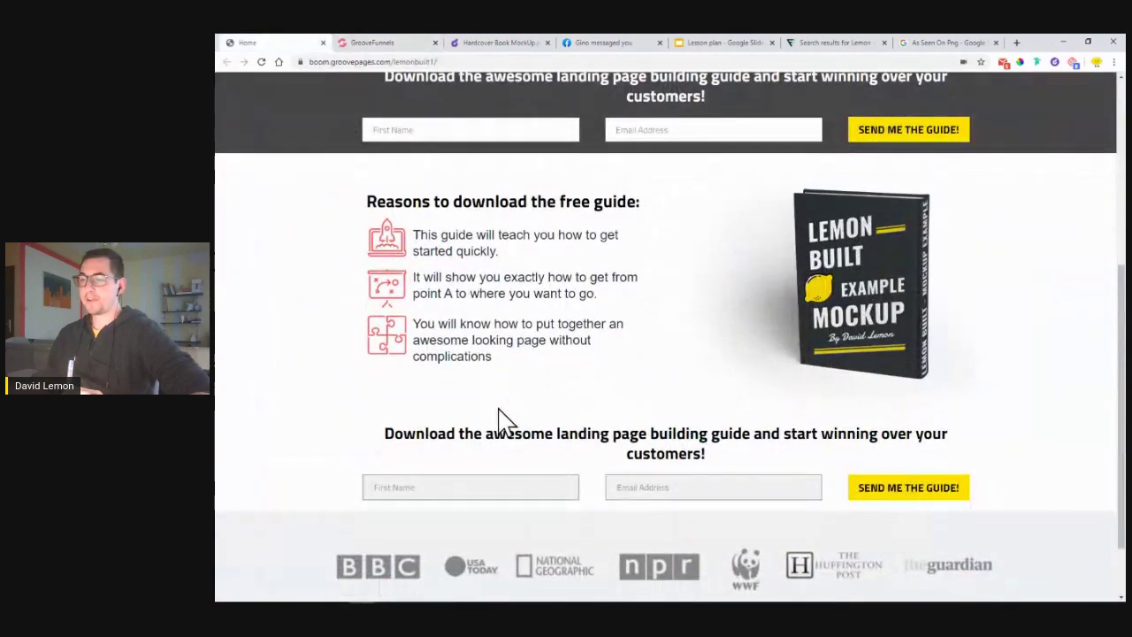
scroll(500, 420, "down", 1)
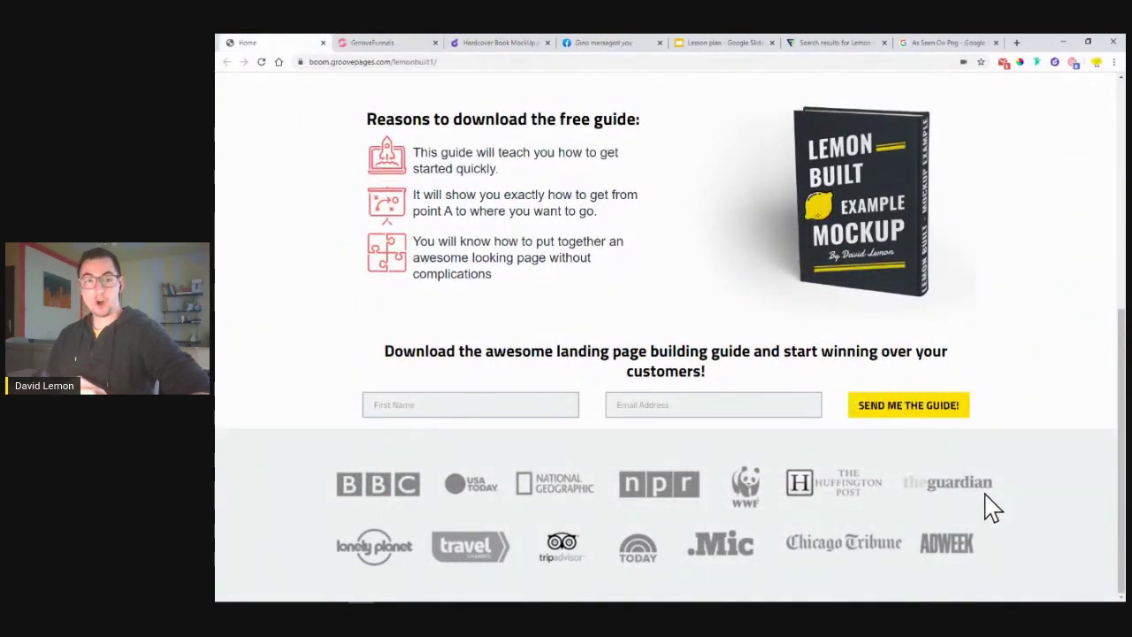
left_click(950, 42)
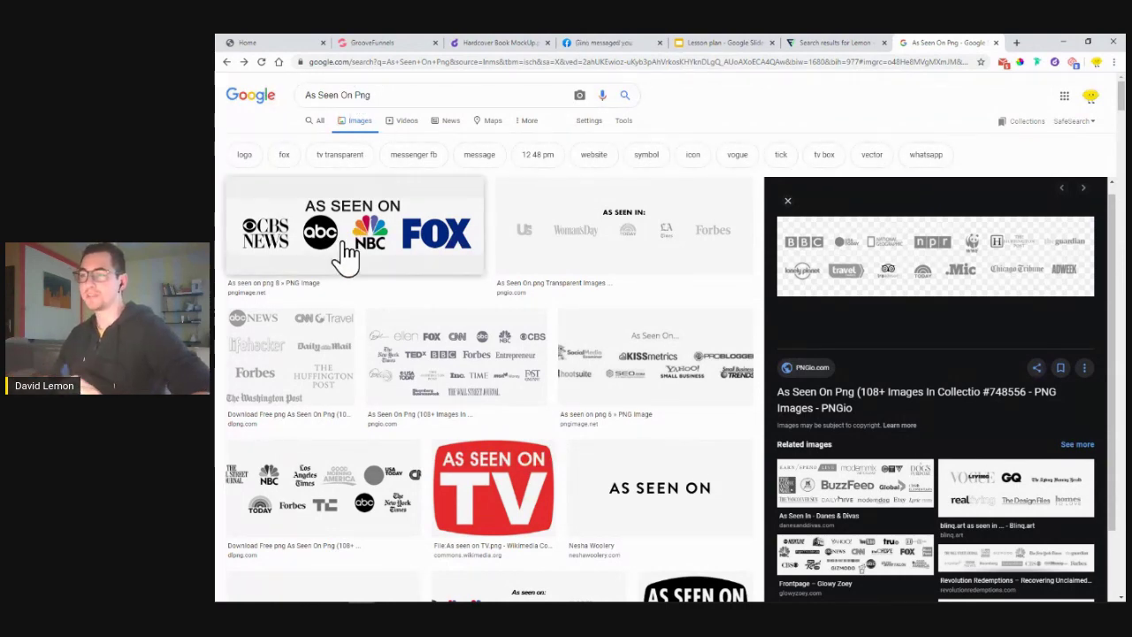
left_click(602, 361)
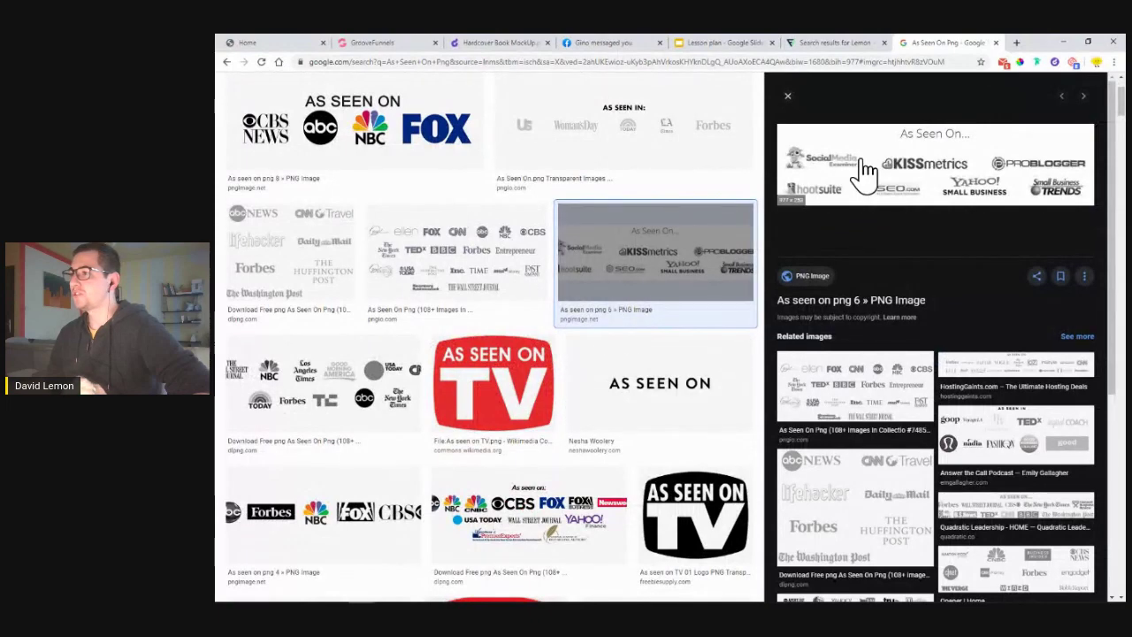
left_click(354, 386)
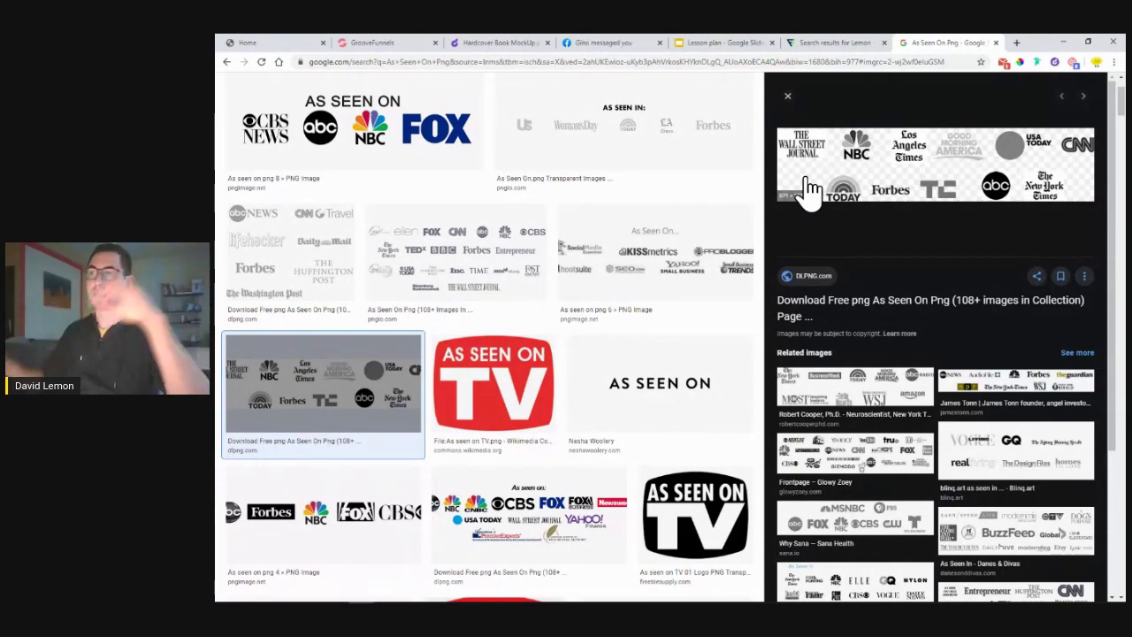
left_click(358, 43)
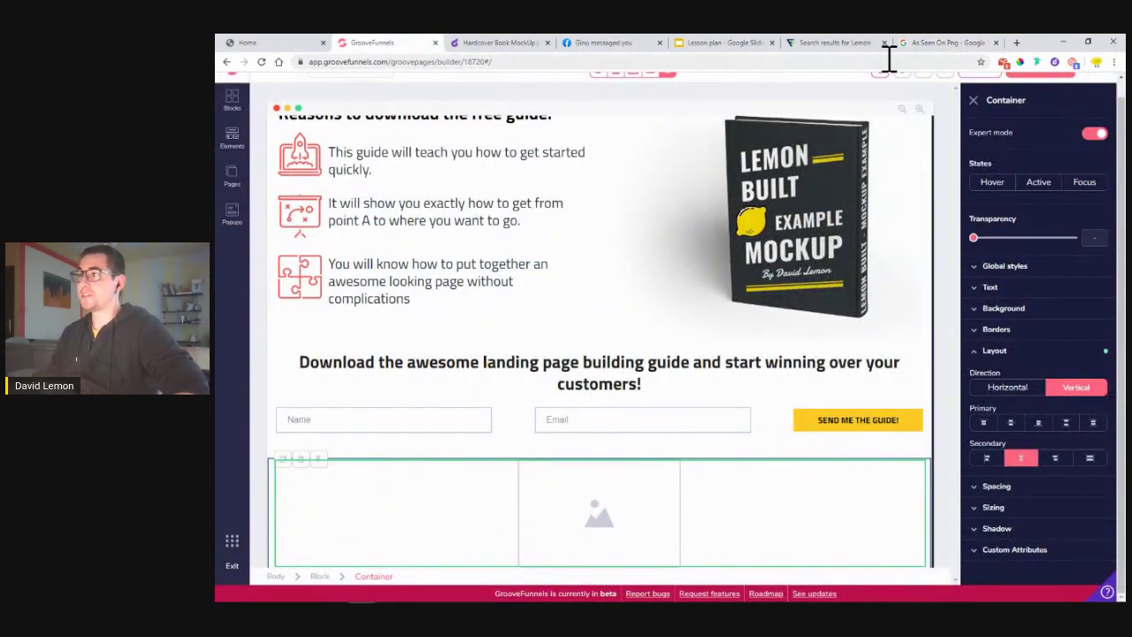
left_click(949, 42)
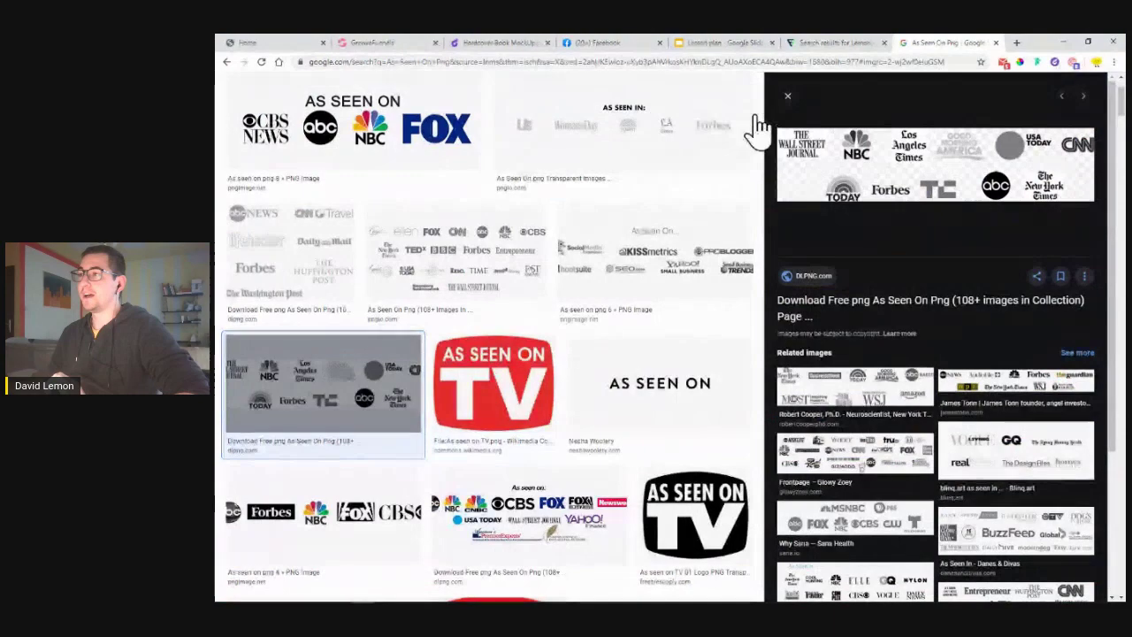
left_click(385, 44)
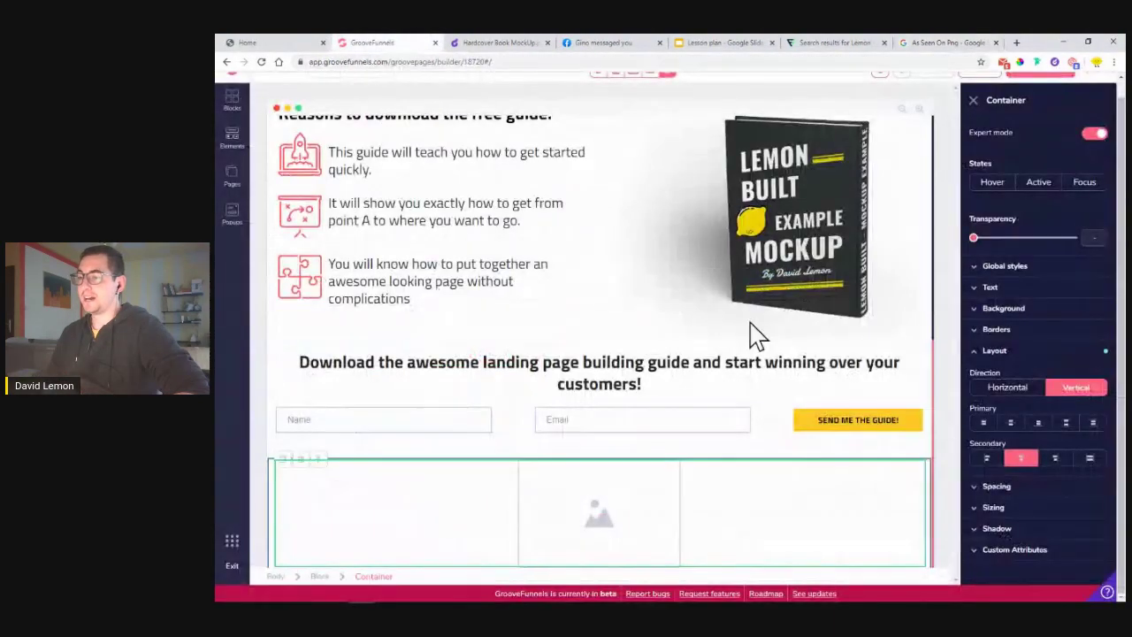
- Assign the 1000 × 250 media-logos picture from the image library to the placeholder image below the lower form
left_click(973, 100)
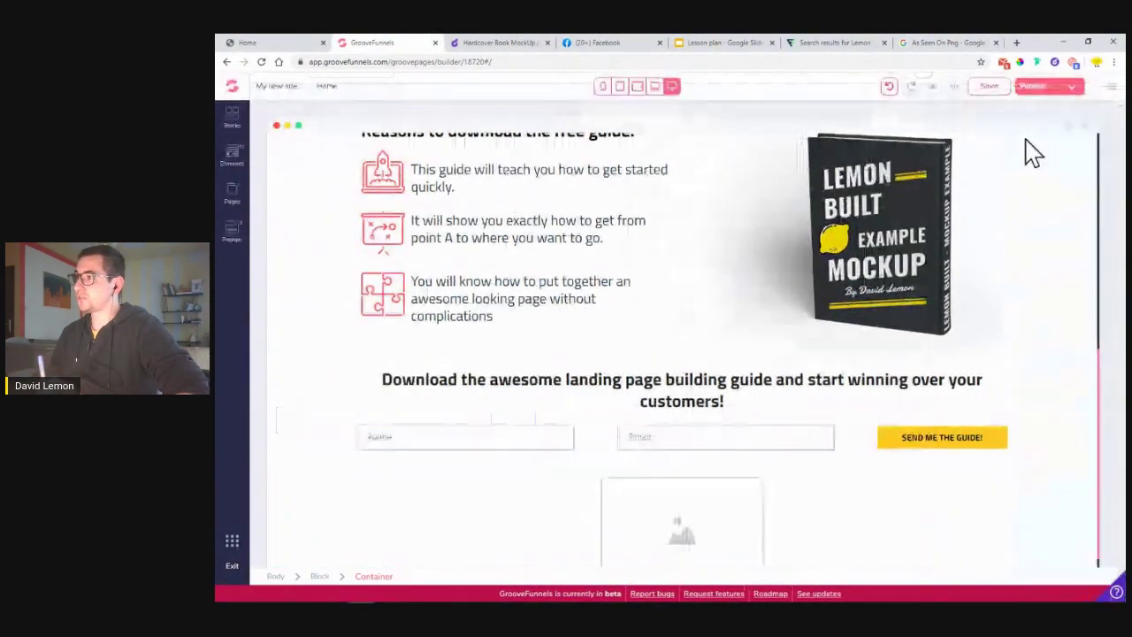
left_click(715, 531)
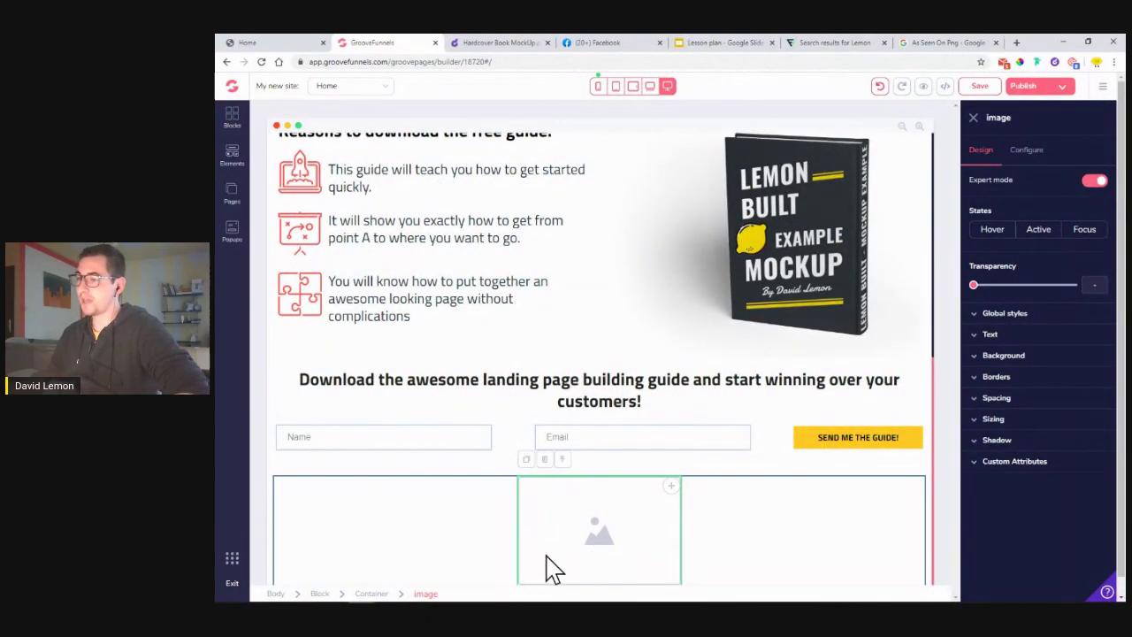
left_click(1028, 152)
left_click(1024, 246)
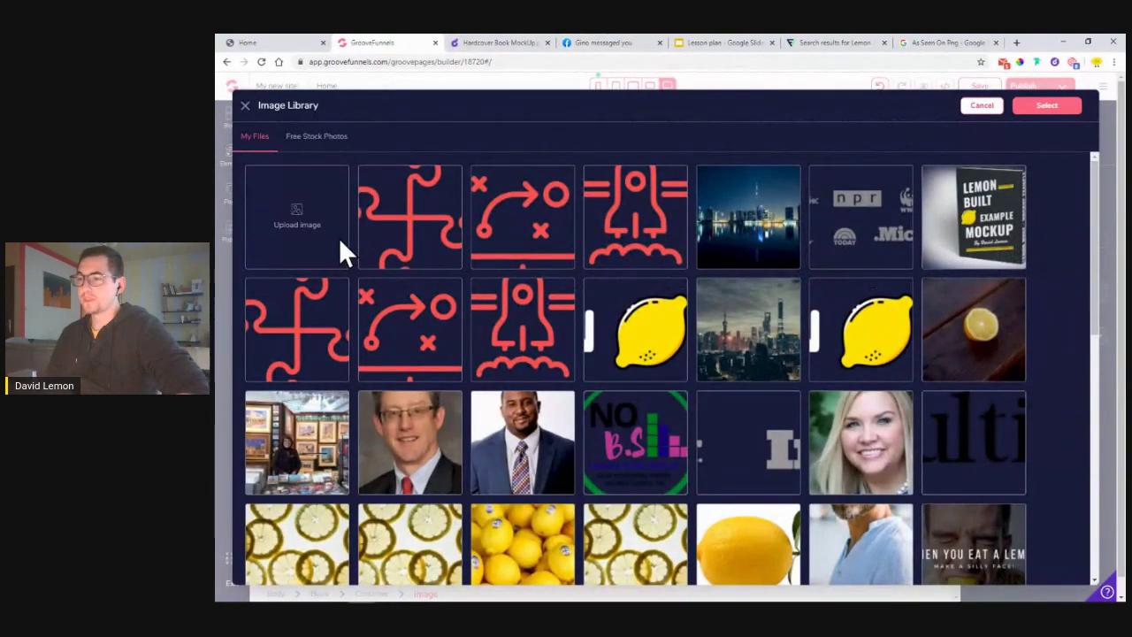
left_click(866, 233)
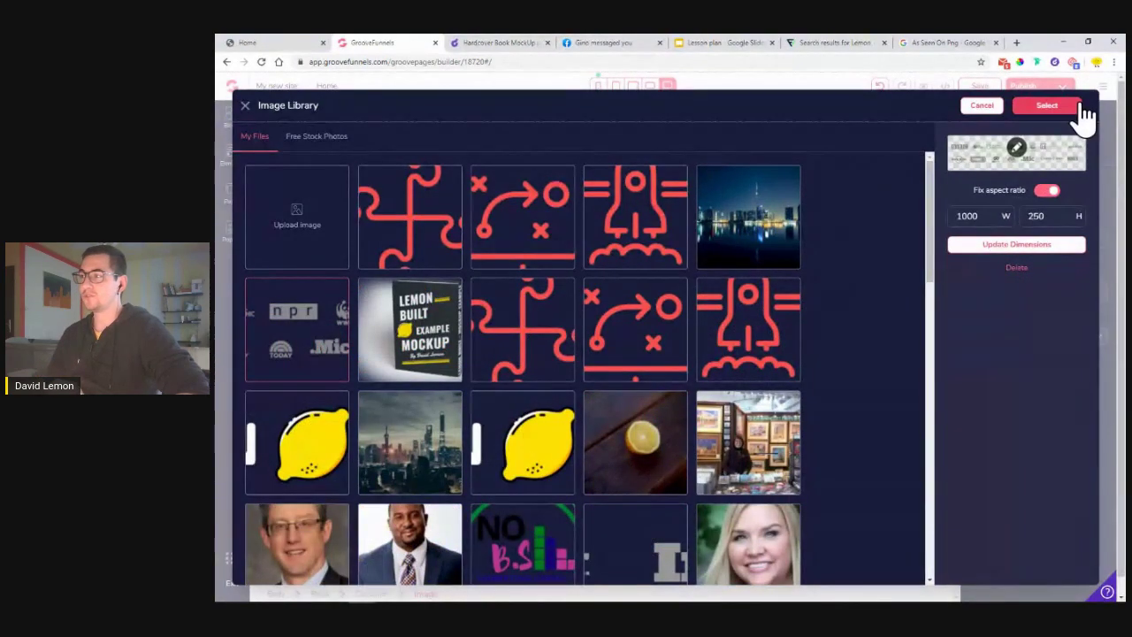
left_click(1047, 106)
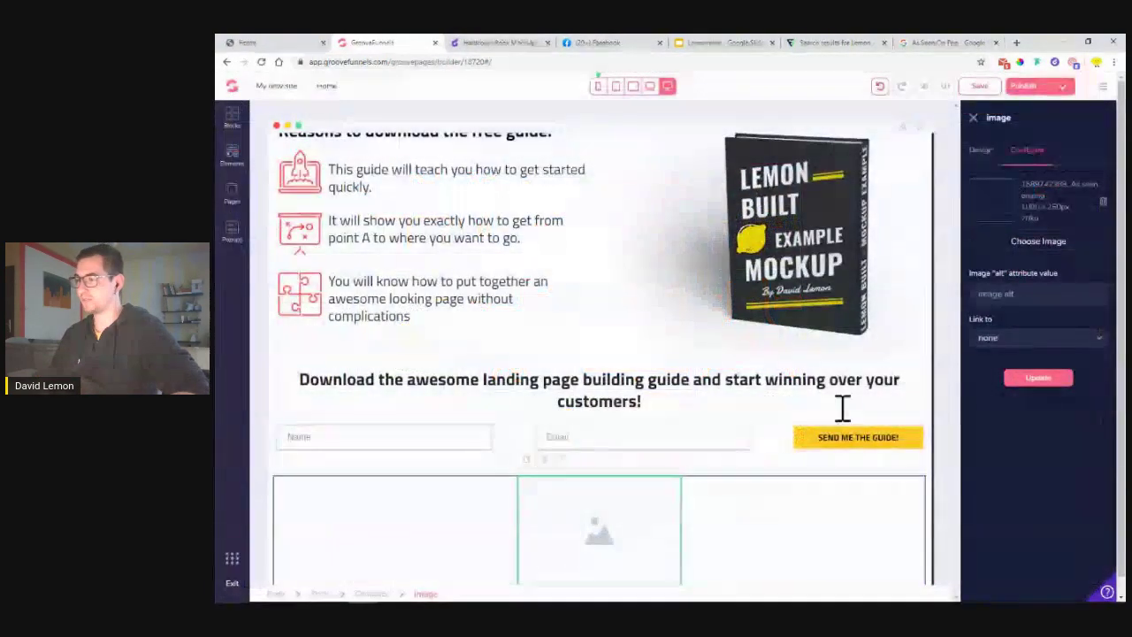
left_click(1025, 382)
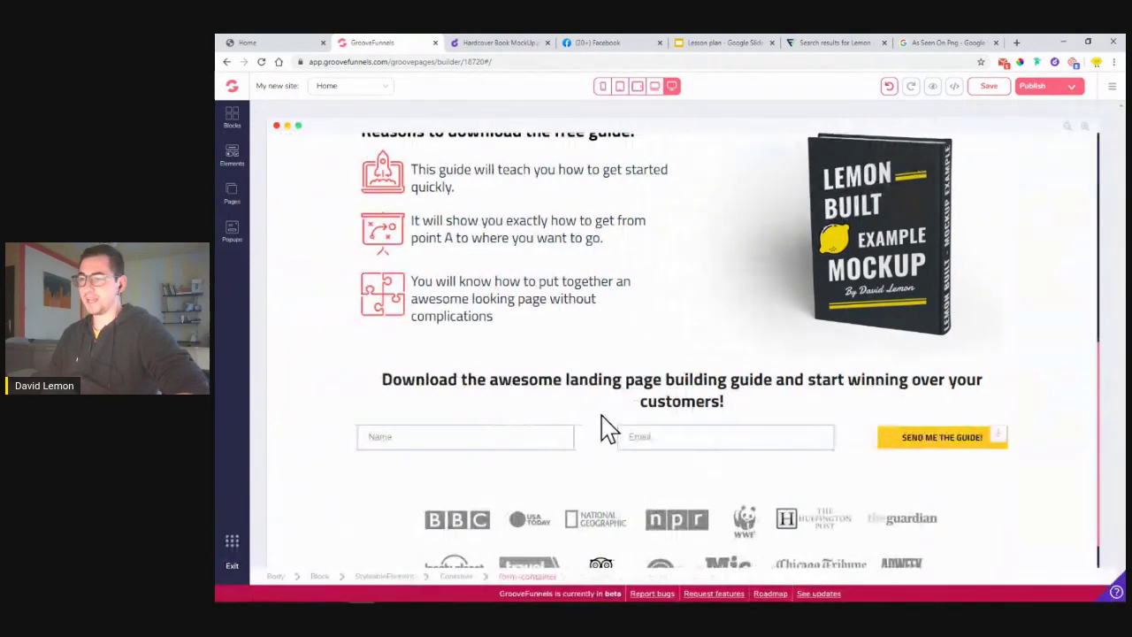
- Set the maximum width of the container holding the media logos to full
scroll(589, 529, "down", 1)
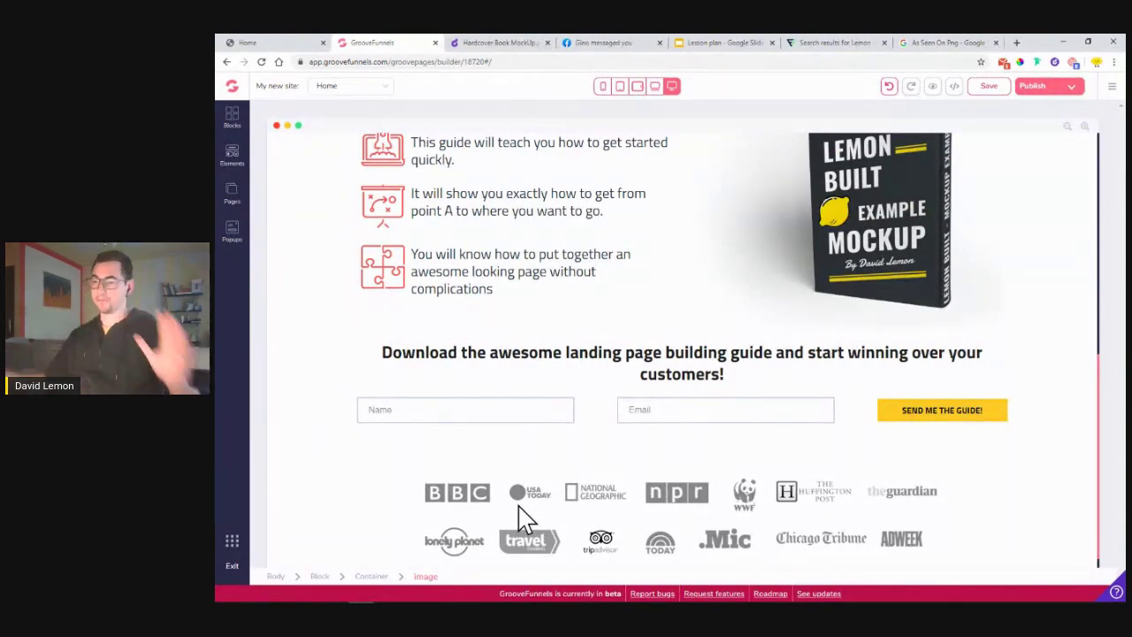
left_click(374, 578)
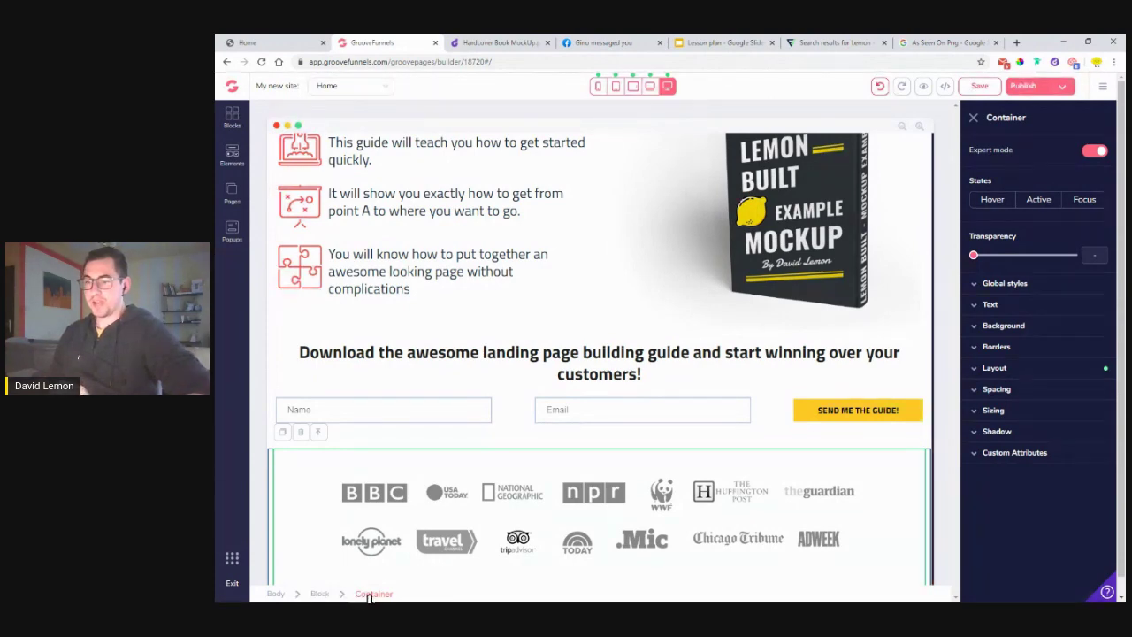
left_click(1038, 417)
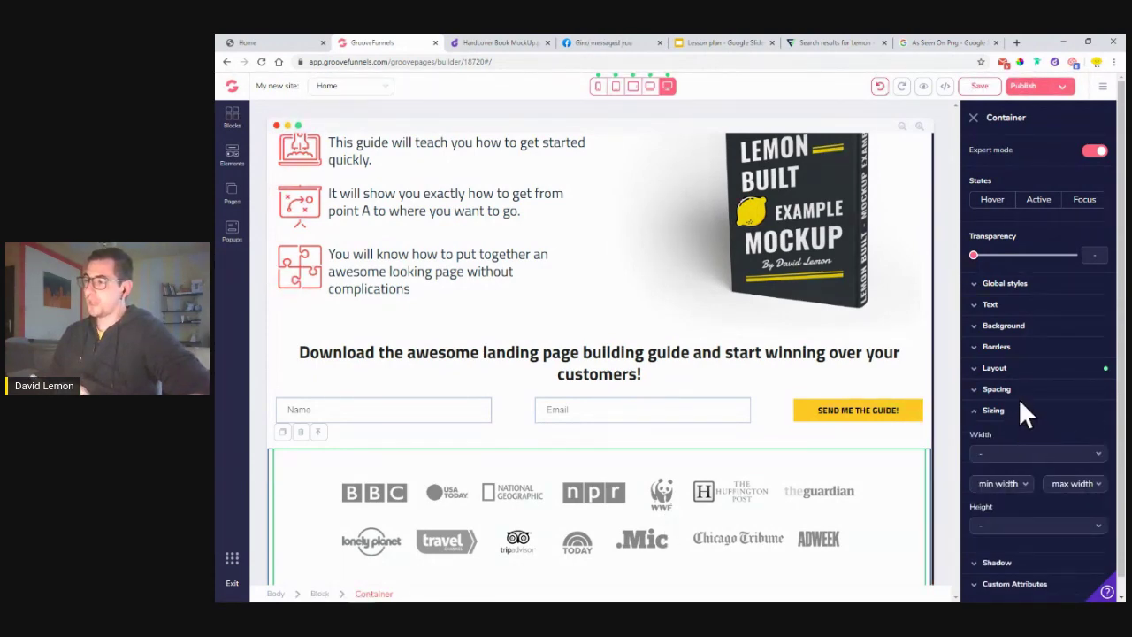
left_click(1070, 486)
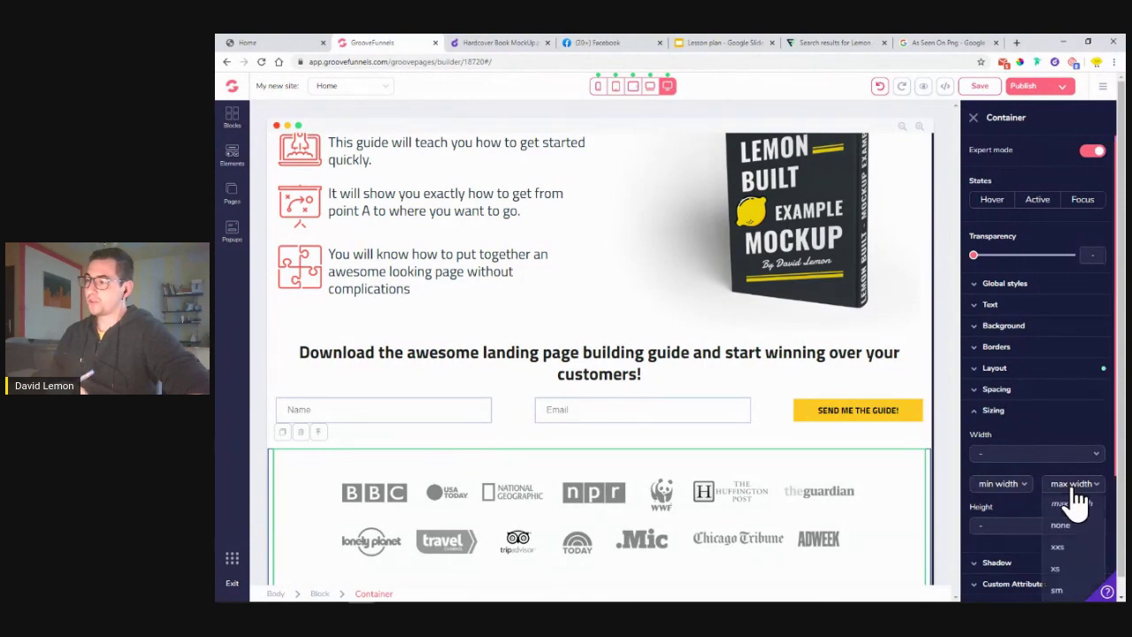
scroll(1073, 514, "down", 2)
left_click(1062, 567)
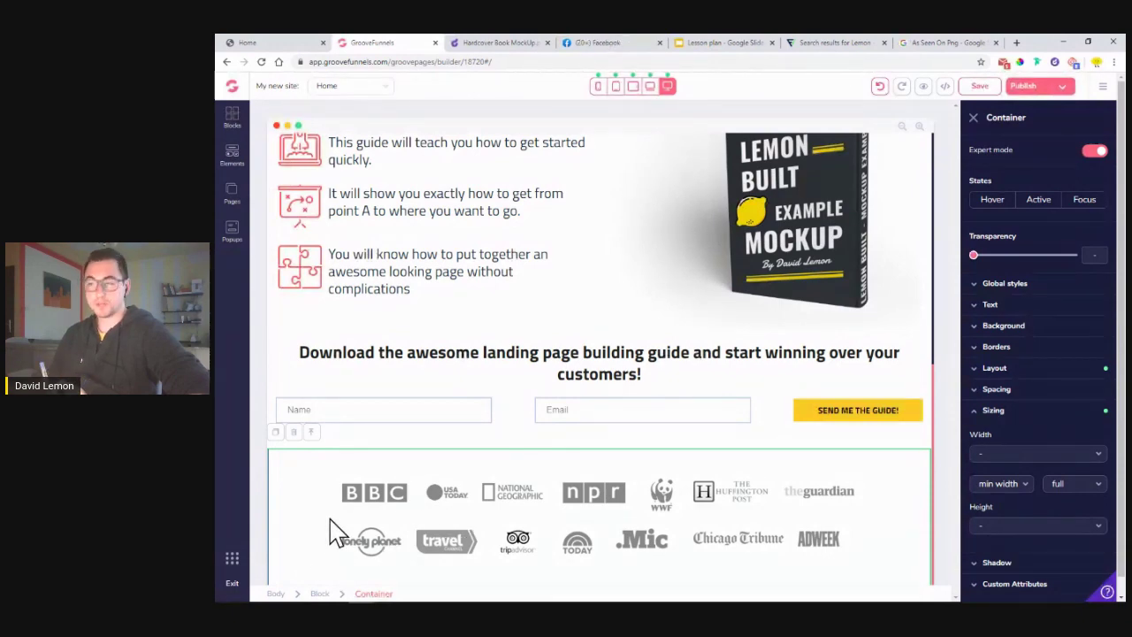
- Leave the media-logos image's settings and save the page
left_click(453, 520)
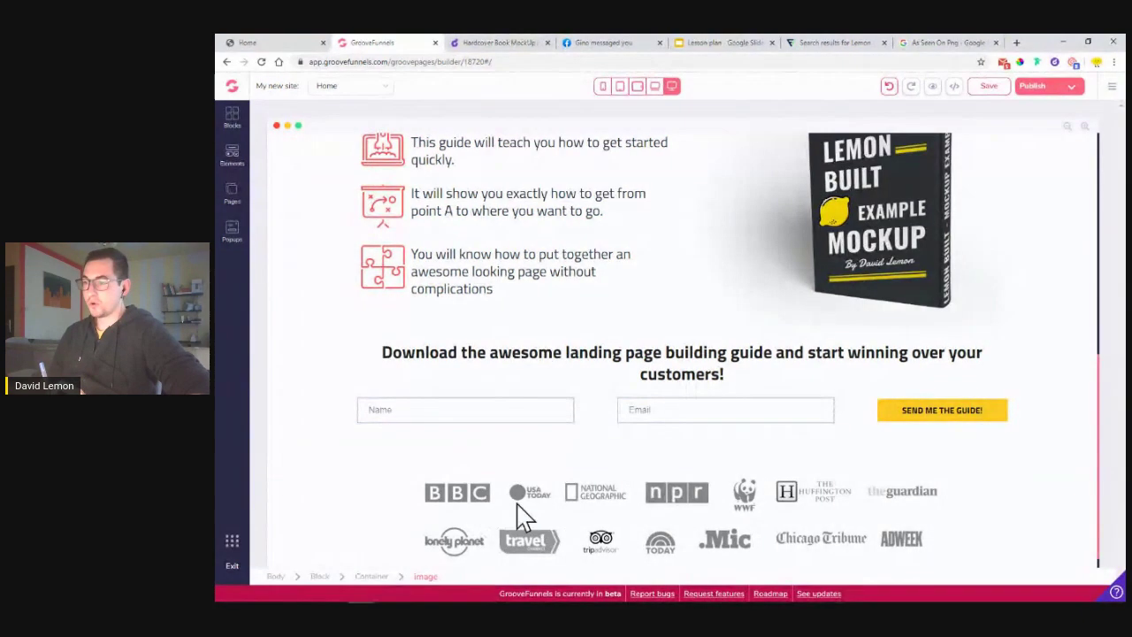
key("Escape")
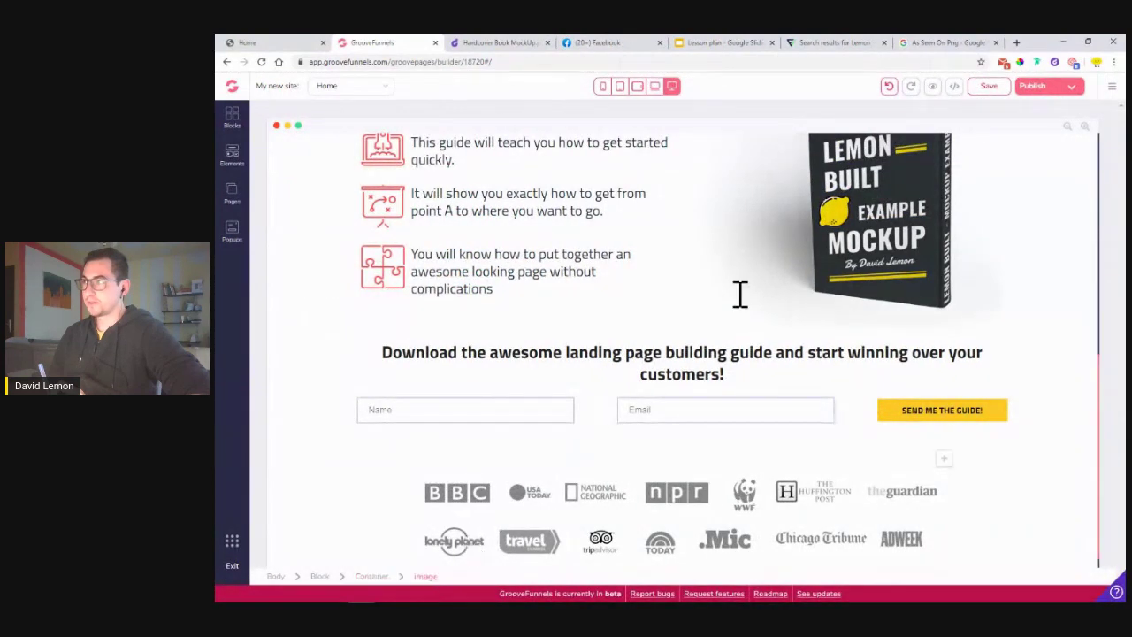
left_click(649, 511)
left_click(649, 511)
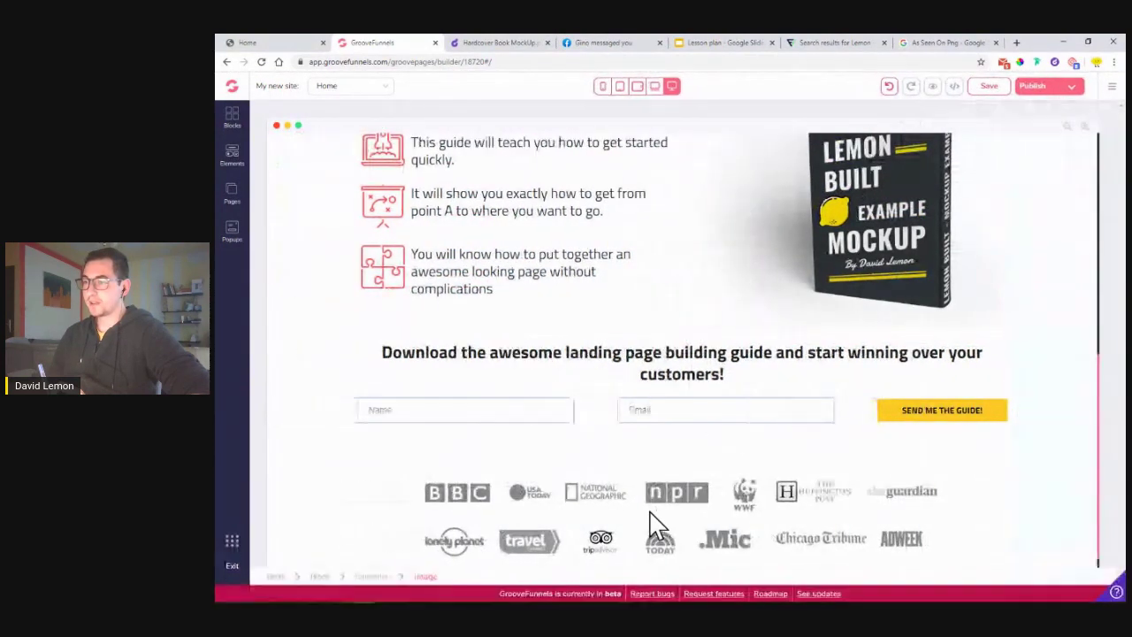
left_click(989, 85)
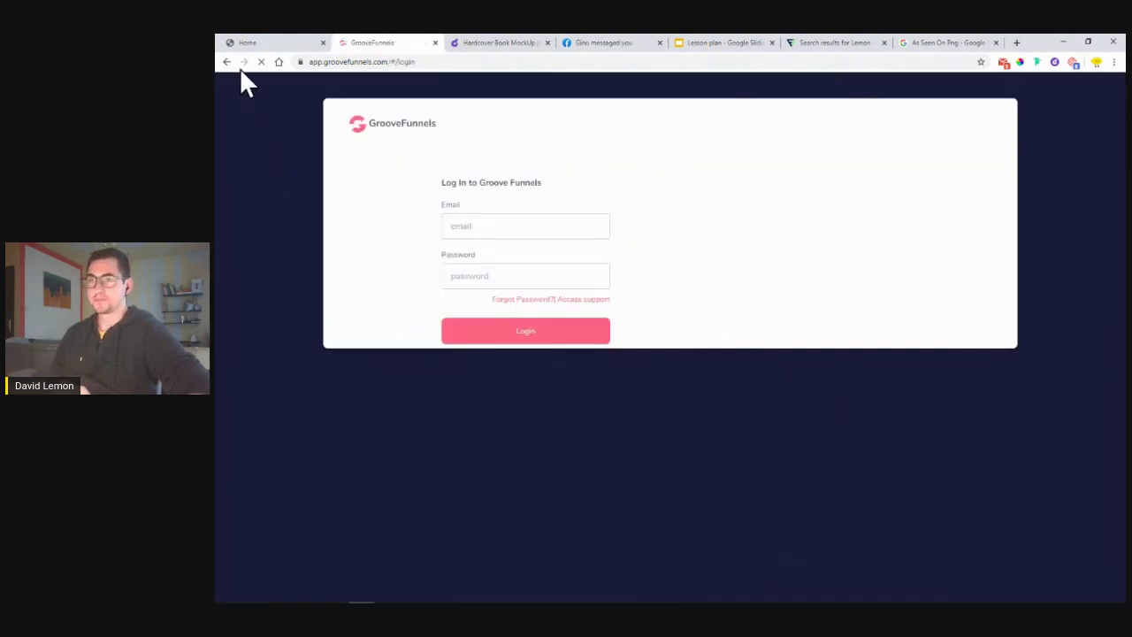
- Log back in to GrooveFunnels and reopen the first site from GroovePages in the editor
left_click(549, 338)
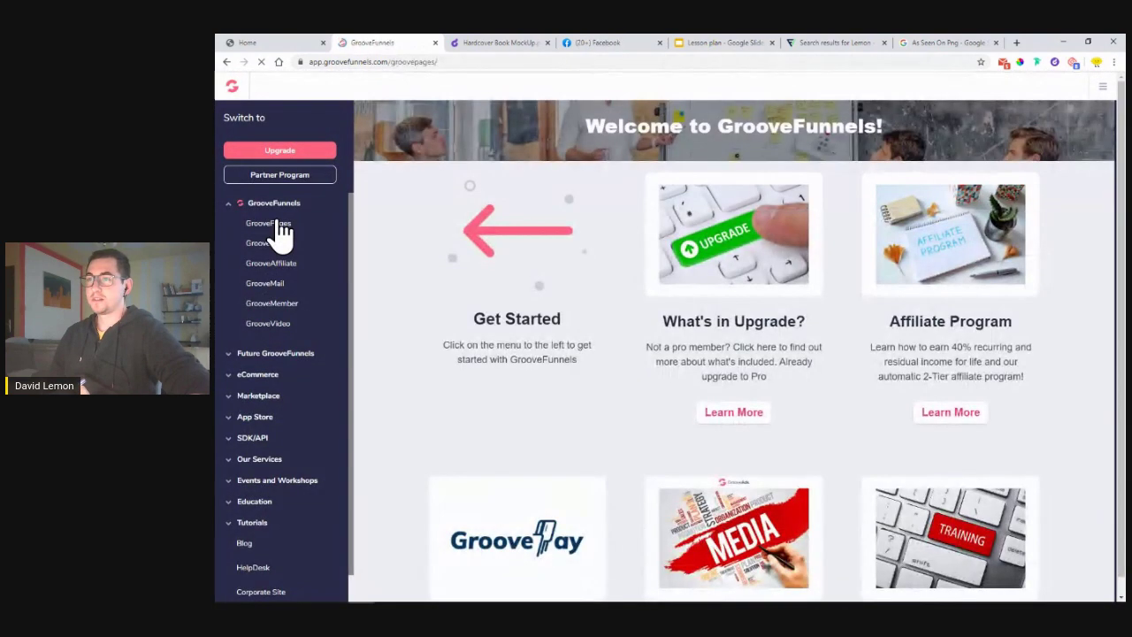
left_click(278, 224)
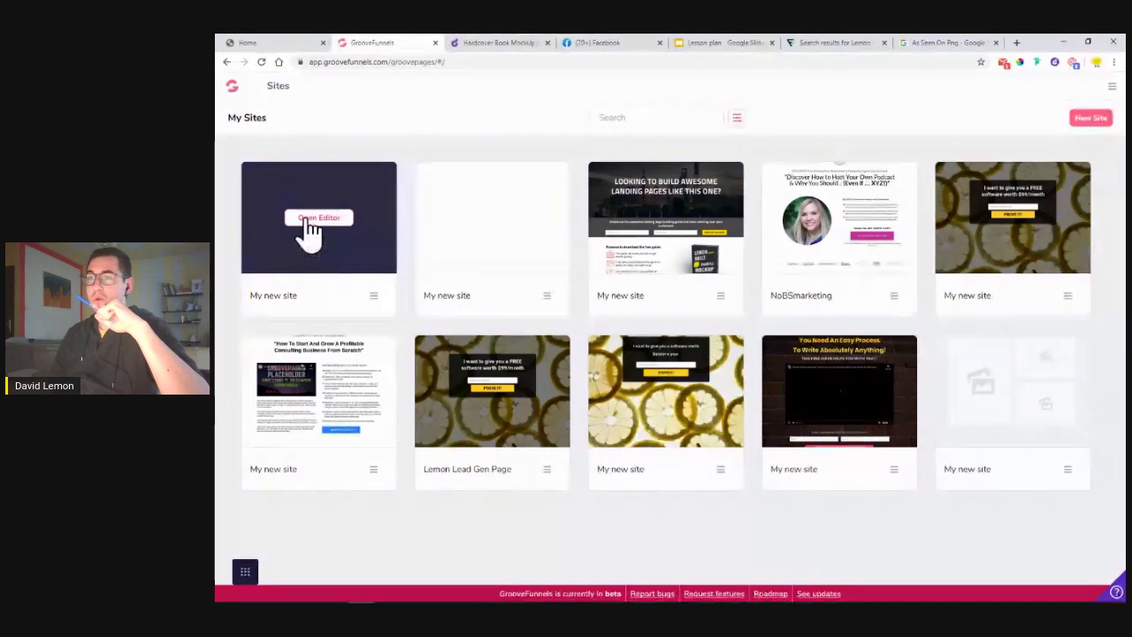
left_click(305, 233)
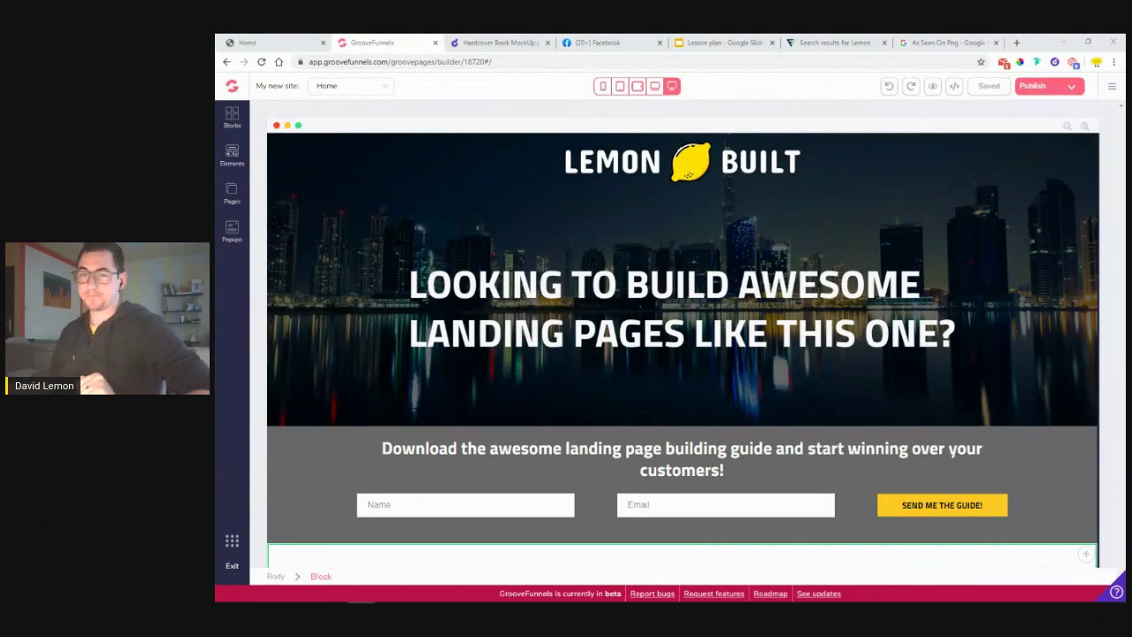
- Set the top margin of the lower sign-up form block to -8 and save the page
scroll(810, 337, "down", 3)
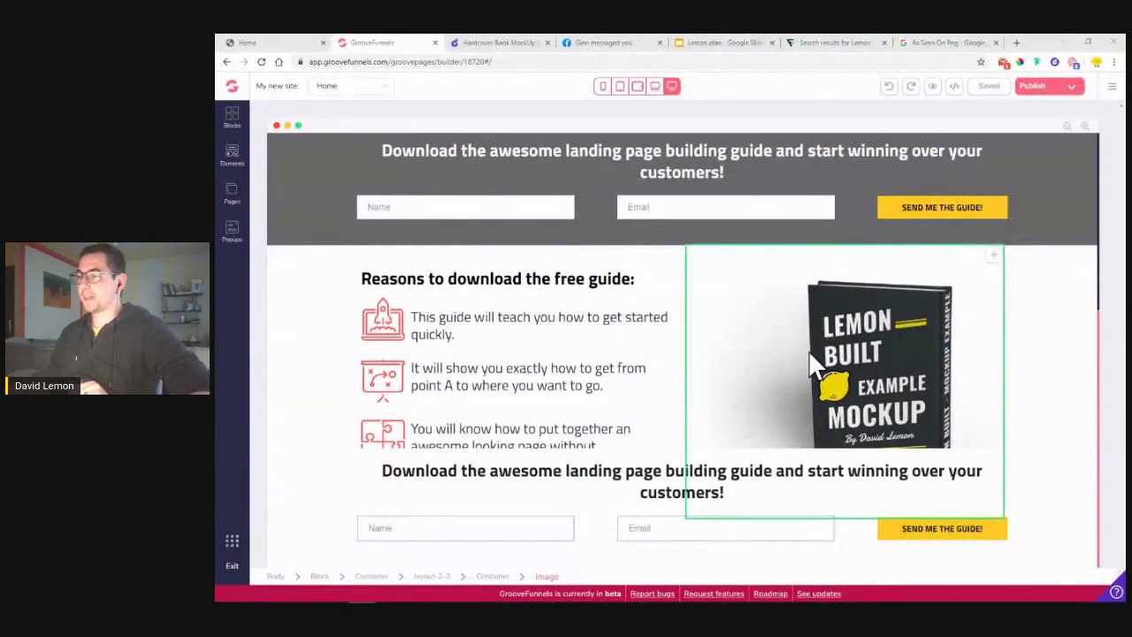
left_click(1029, 480)
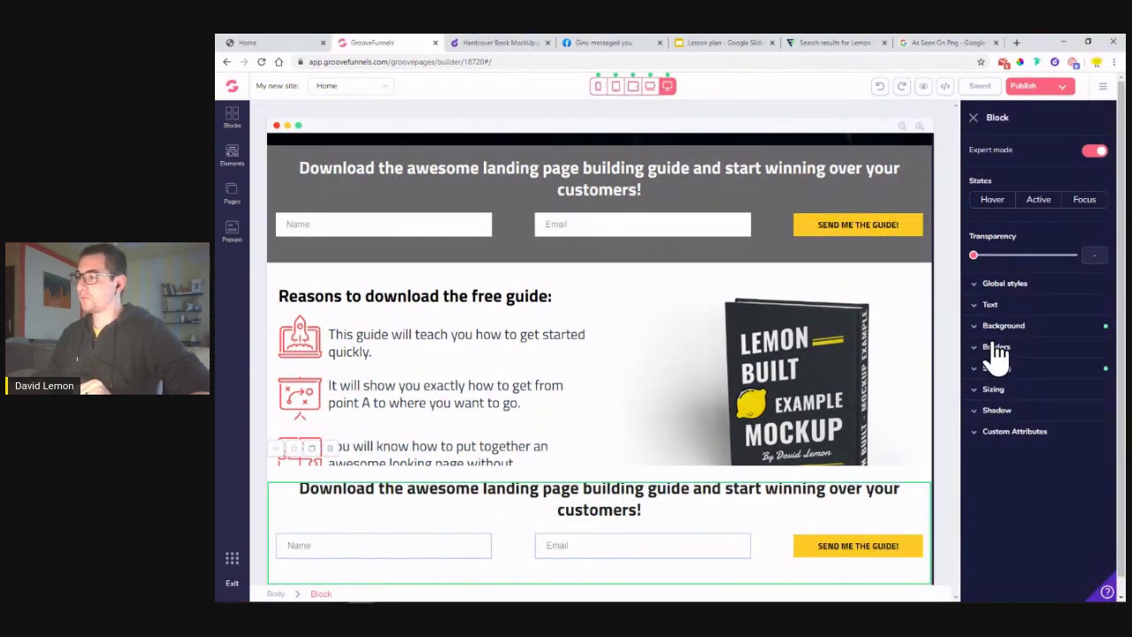
left_click(1015, 393)
left_click(1015, 390)
left_click(1015, 370)
left_click(1040, 392)
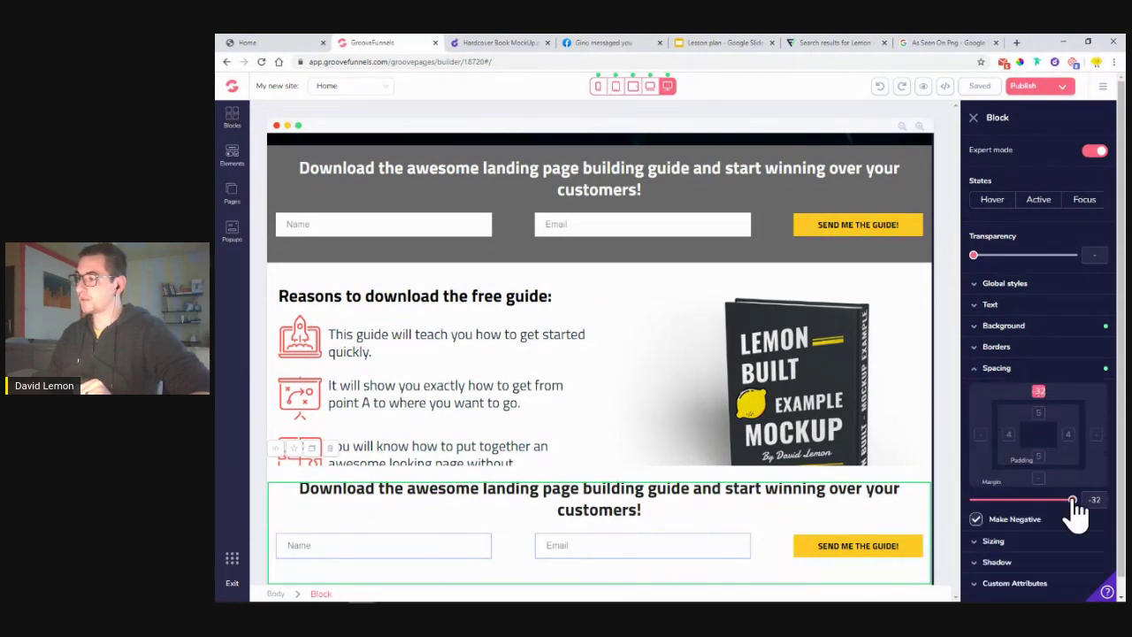
left_click_drag(1073, 501, 1023, 501)
scroll(835, 473, "down", 1)
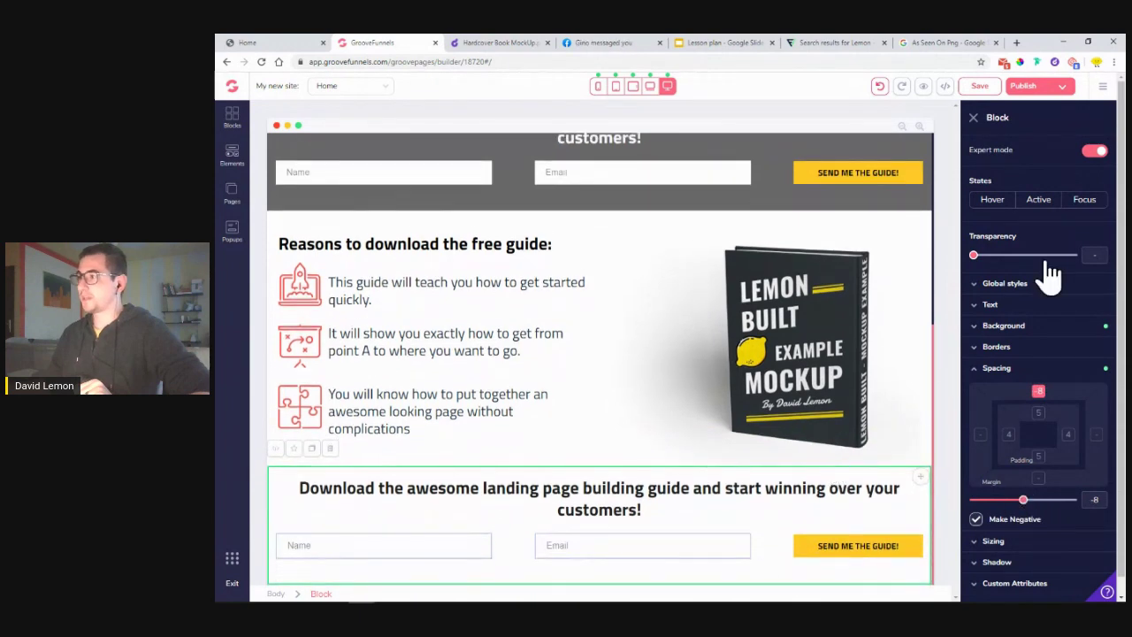
left_click(989, 87)
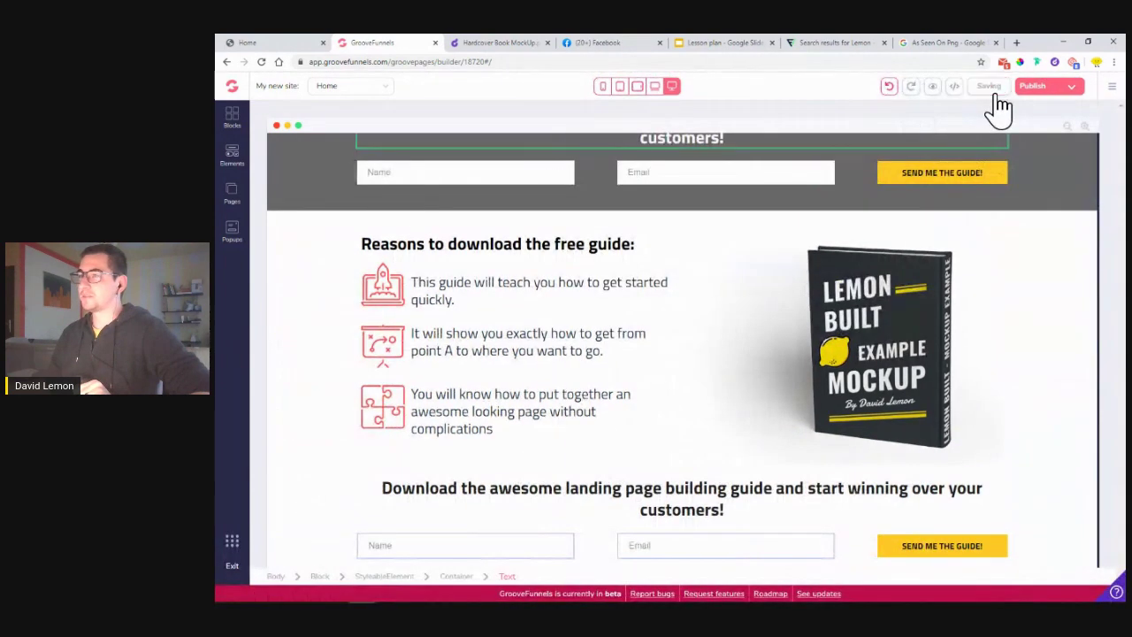
- Add an empty container wireframe block beneath the lower sign-up form
left_click(235, 124)
left_click(353, 152)
left_click(323, 202)
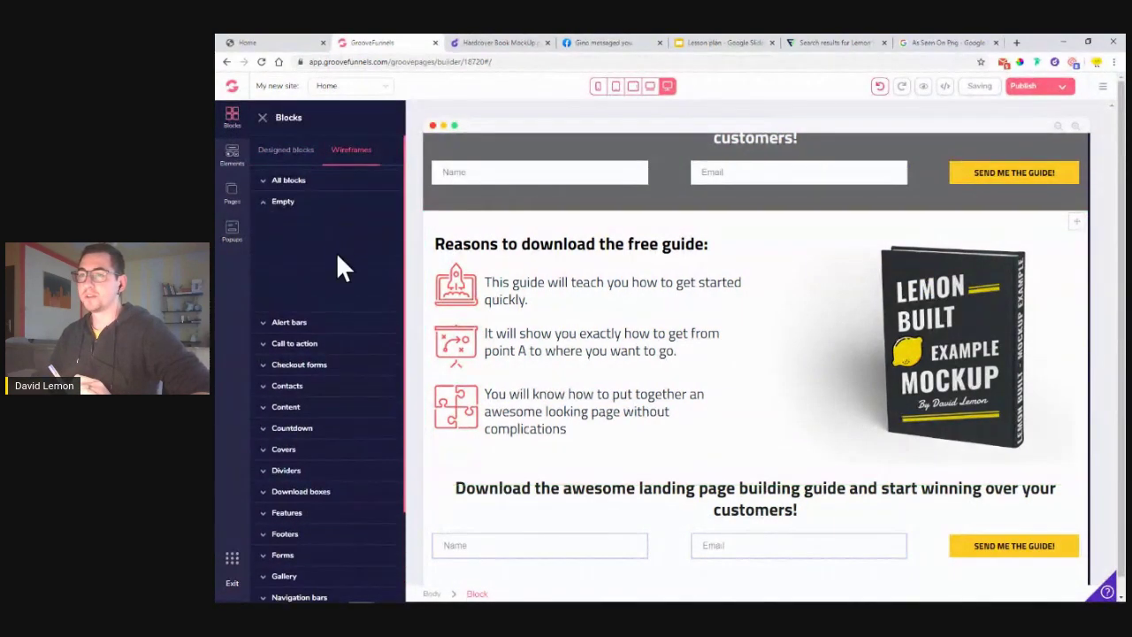
left_click(288, 205)
left_click(292, 212)
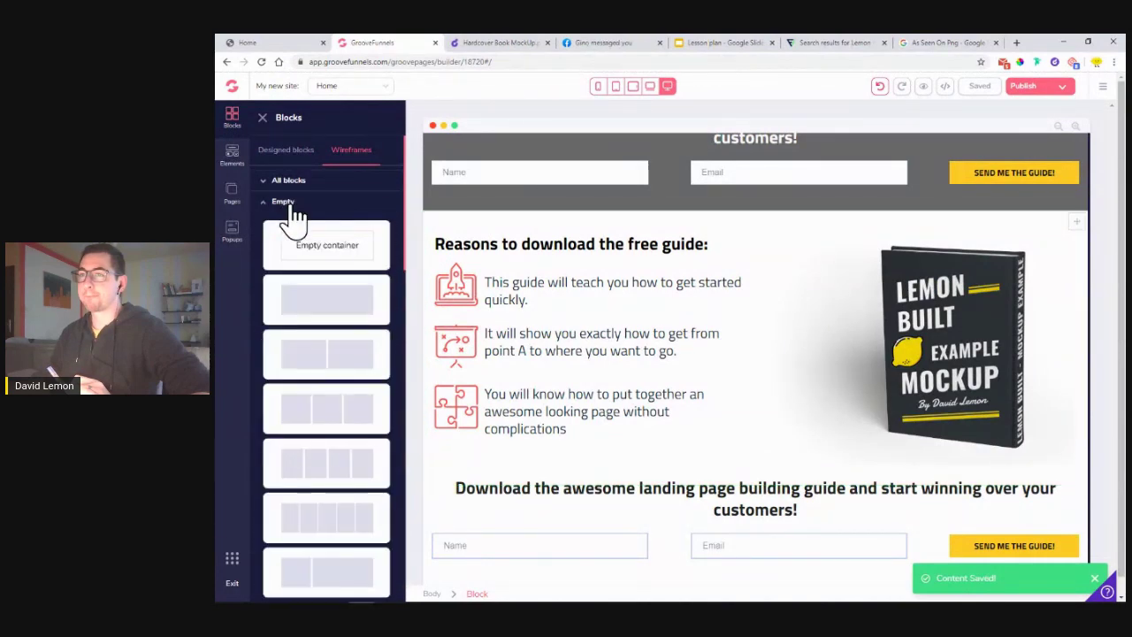
left_click_drag(424, 291, 683, 539)
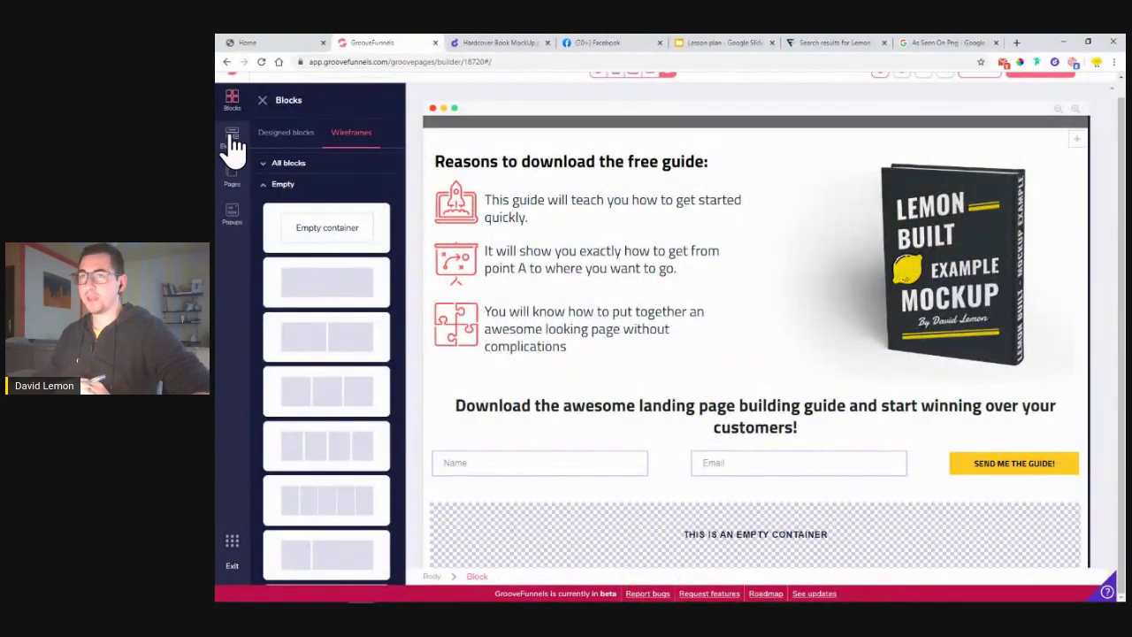
- Insert an image element into the empty container beneath the lower sign-up form
left_click(233, 149)
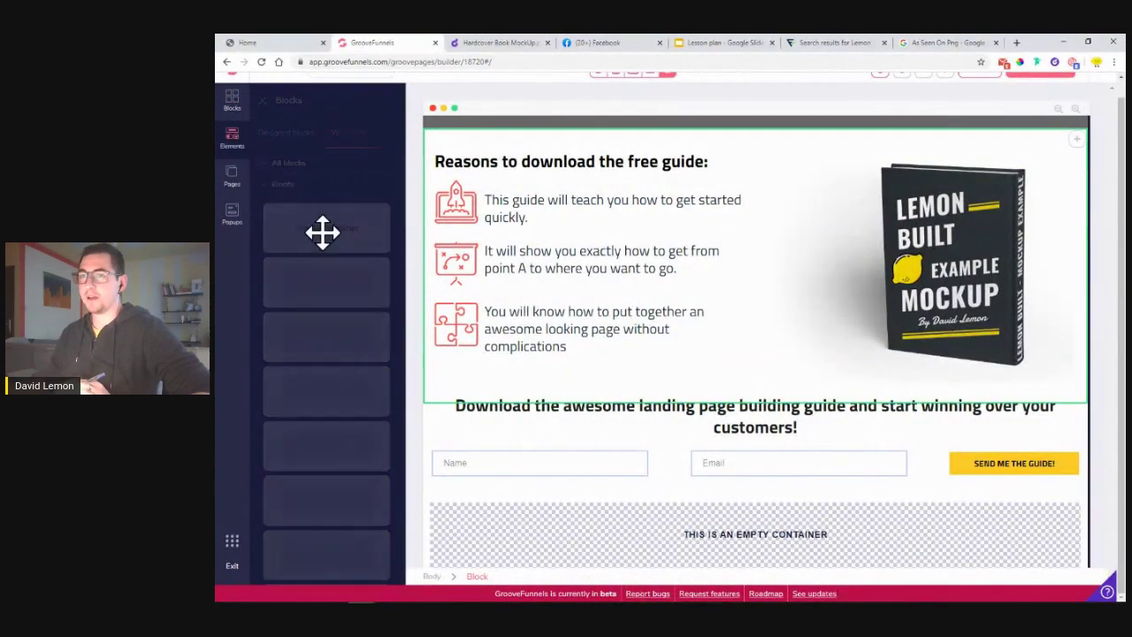
scroll(344, 276, "down", 3)
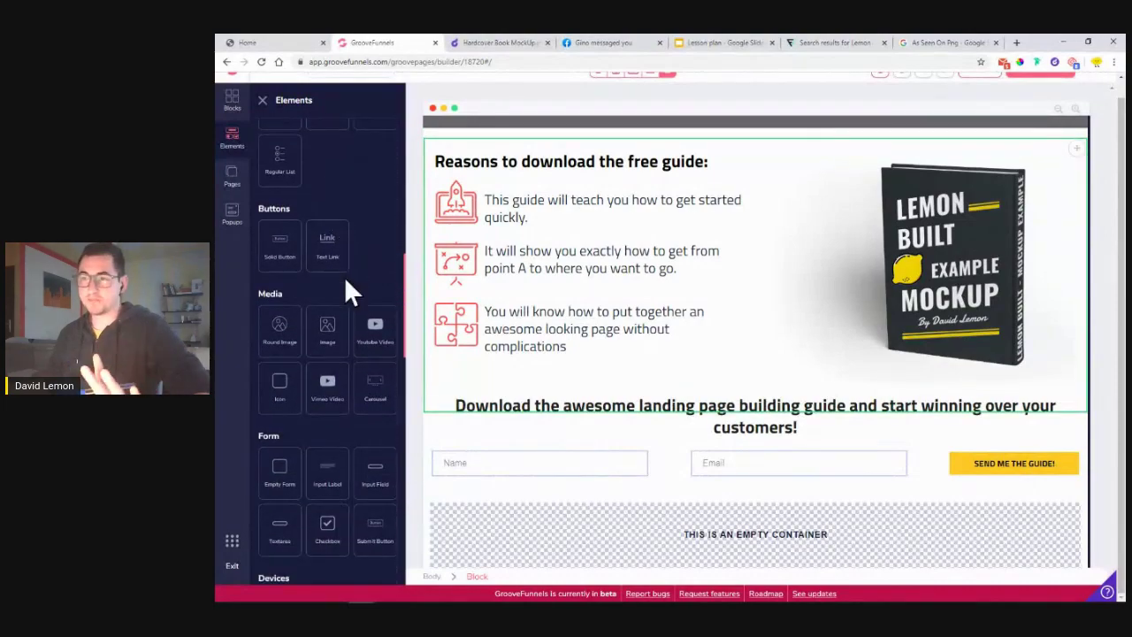
left_click_drag(328, 291, 734, 540)
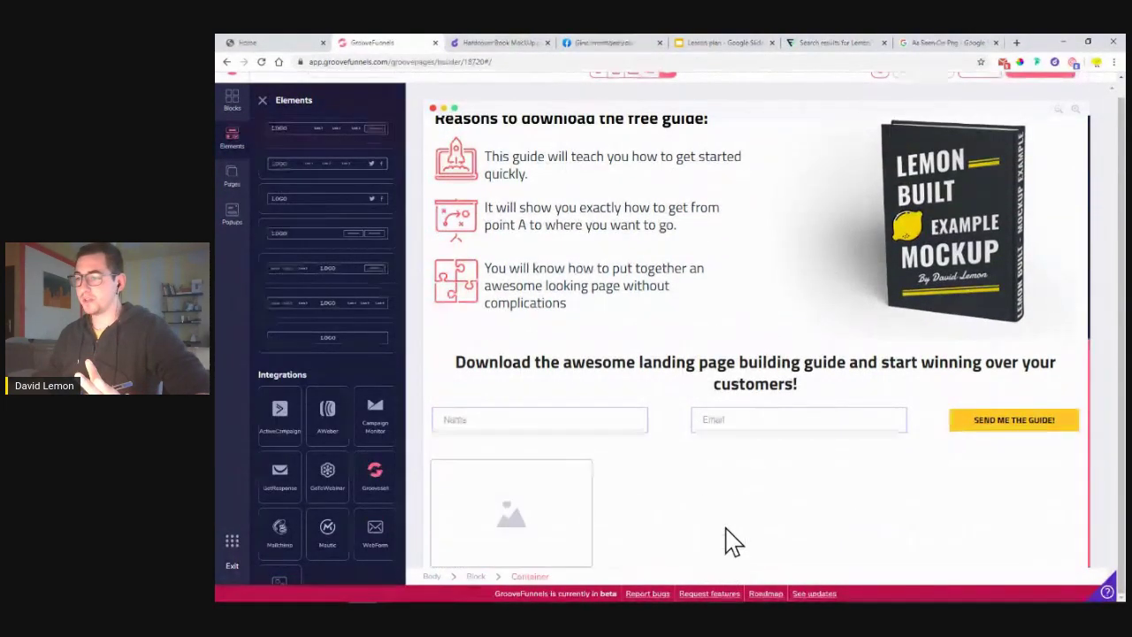
- Set the image's container to a vertical layout direction with centred secondary alignment
left_click(663, 518)
left_click(1047, 353)
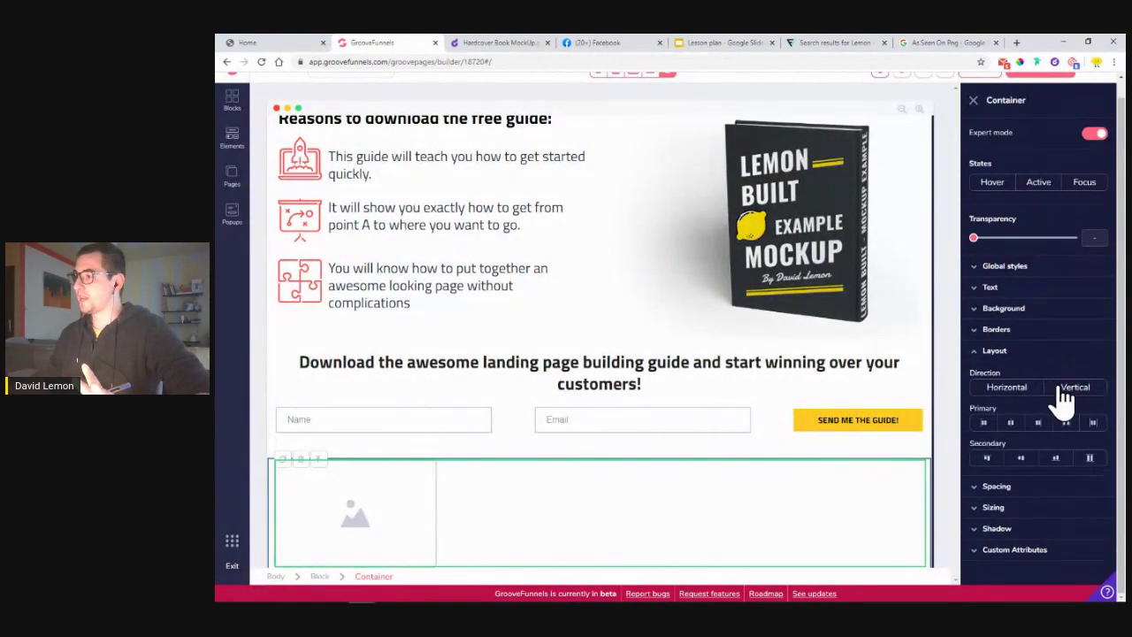
left_click(1064, 388)
left_click(1021, 457)
- Assign the media-logos picture from the image library to the new image element and save the page
left_click(575, 503)
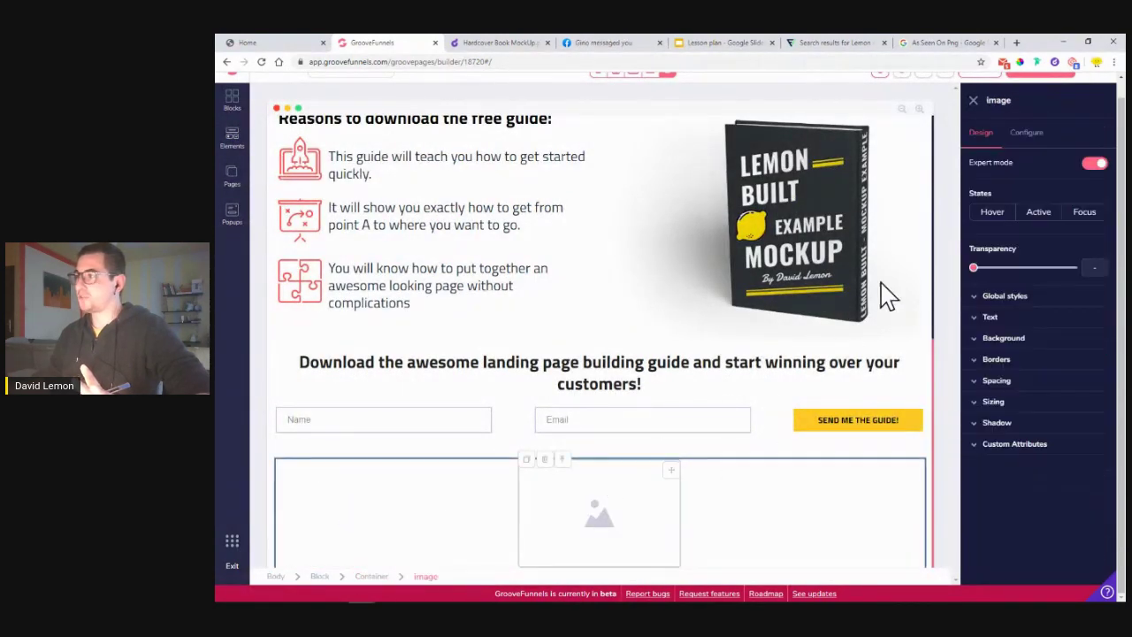
left_click(1027, 132)
left_click(1011, 223)
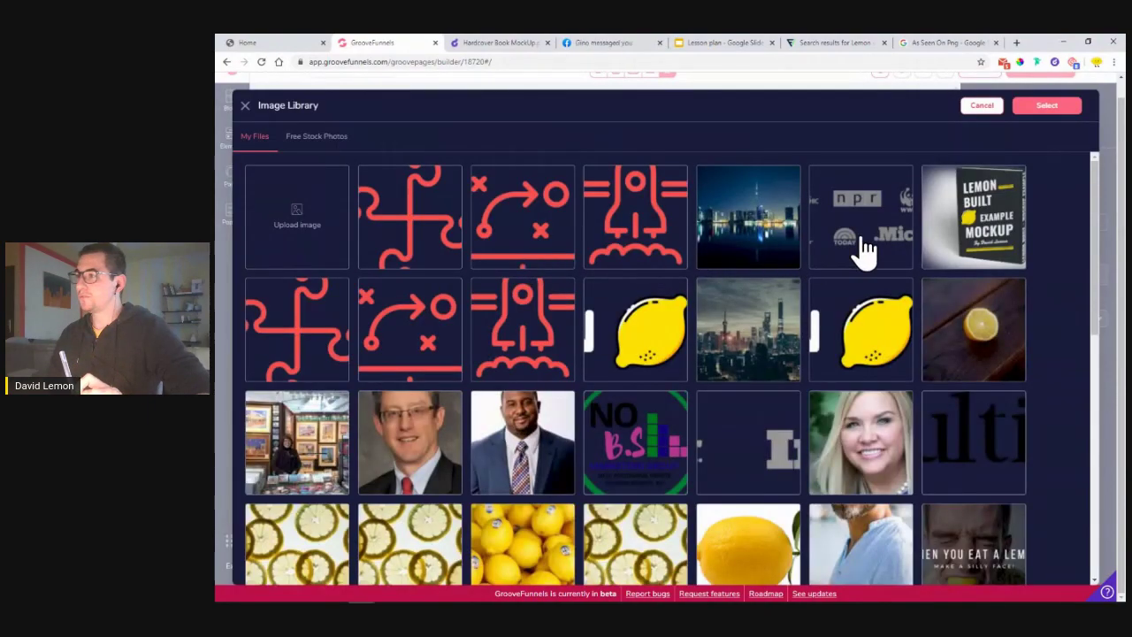
left_click(859, 248)
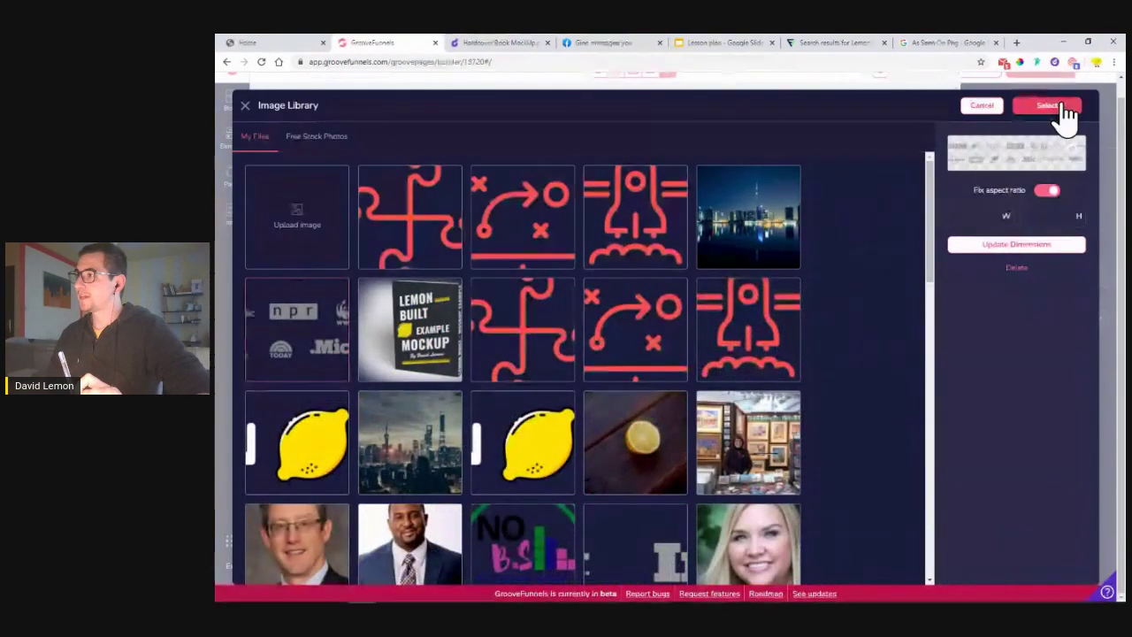
left_click(1067, 108)
left_click(1041, 364)
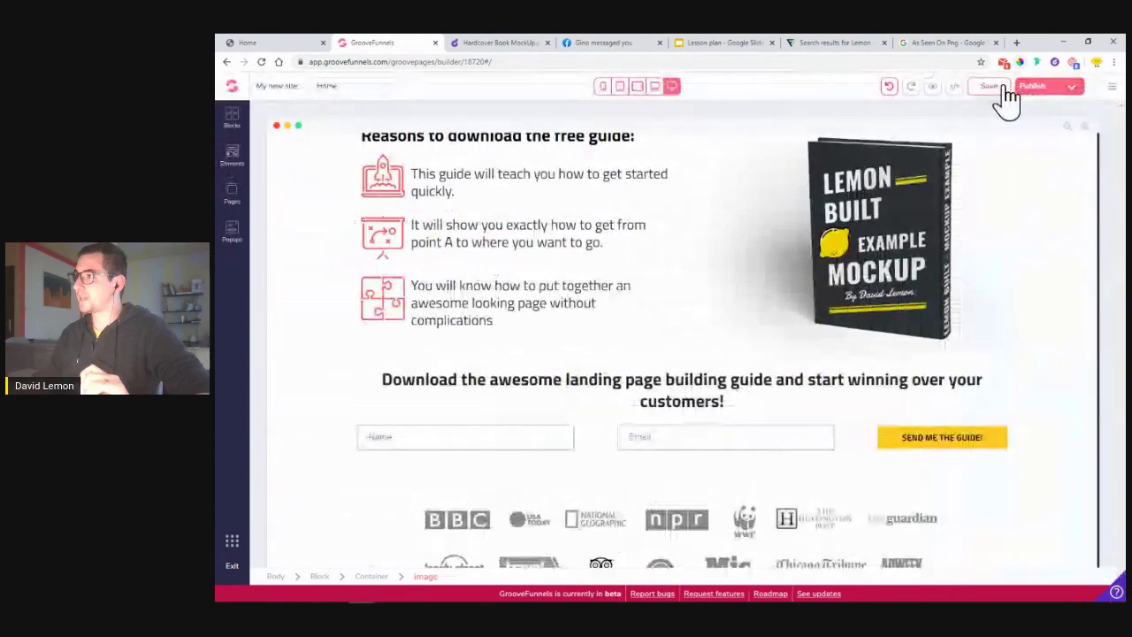
left_click(989, 89)
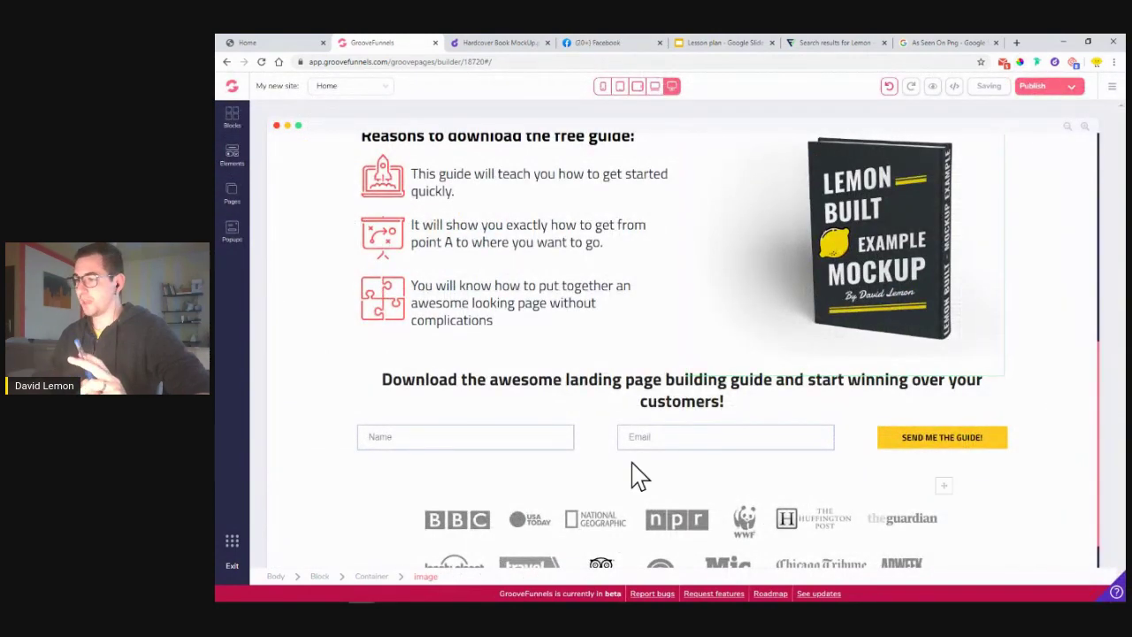
- Set the maximum width of the container around the media logos to full
scroll(336, 434, "down", 1)
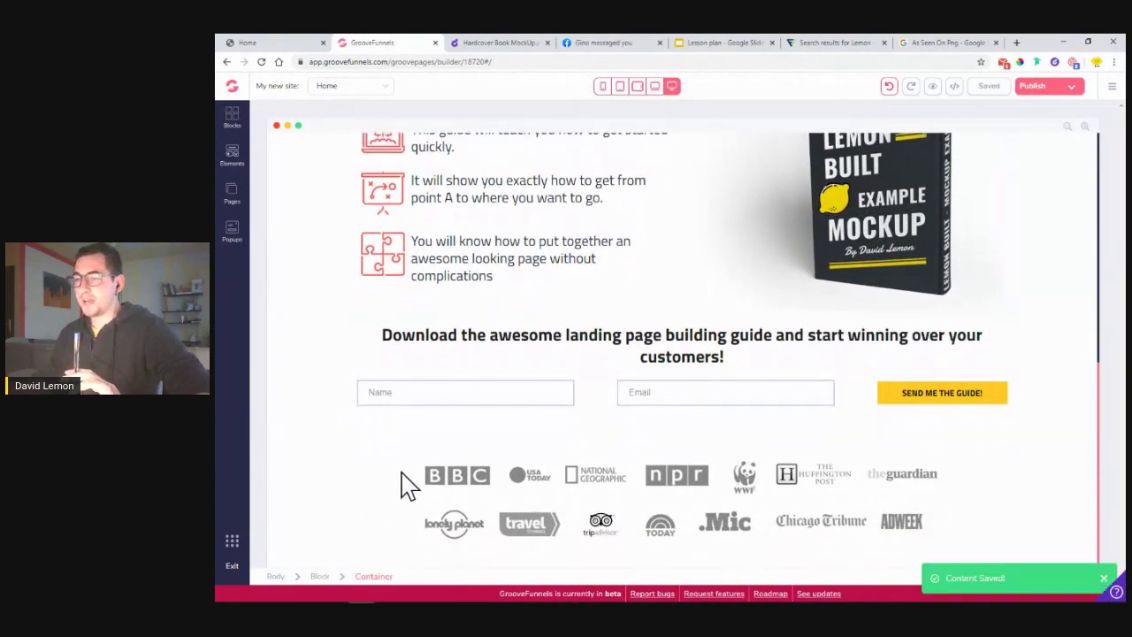
left_click(402, 485)
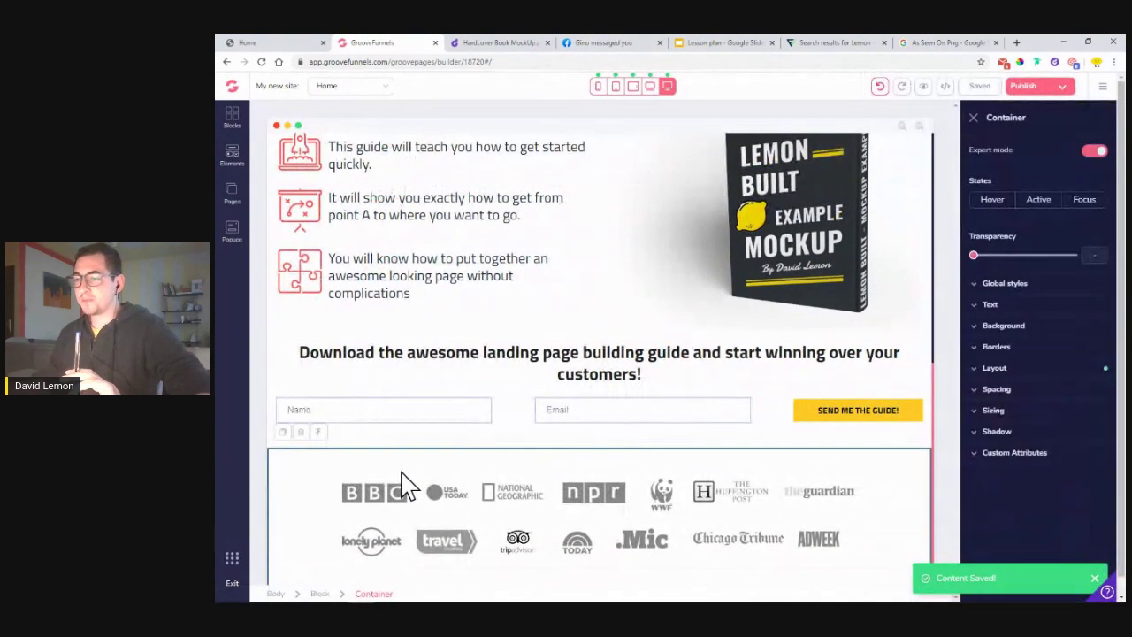
left_click(1030, 413)
scroll(1032, 425, "down", 1)
left_click(1081, 463)
scroll(1074, 542, "down", 2)
left_click(1074, 571)
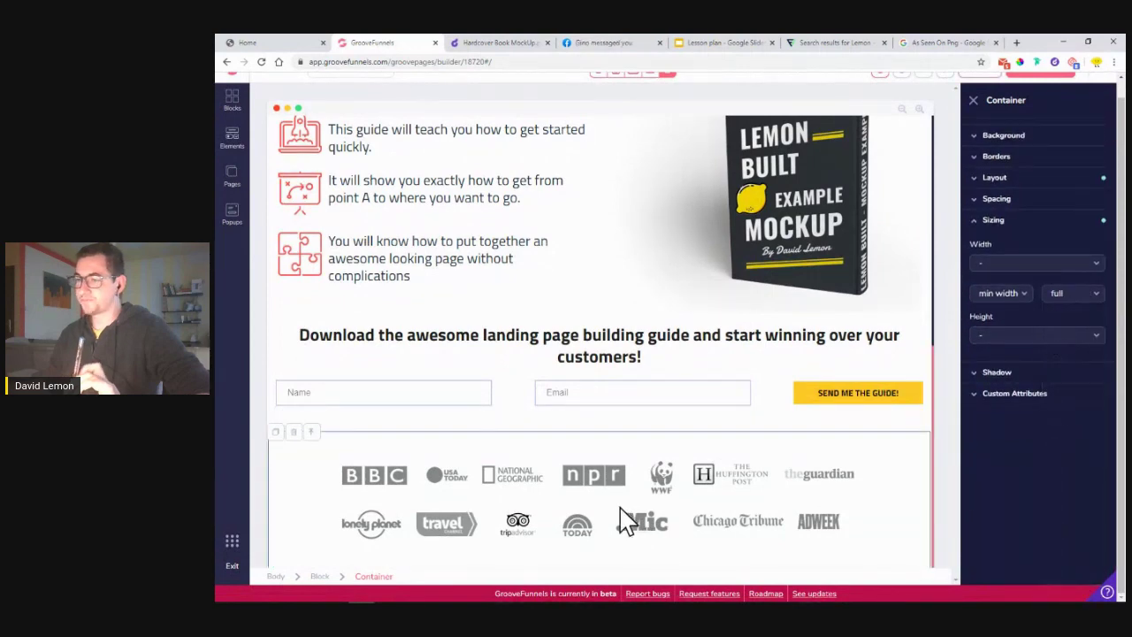
left_click(601, 511)
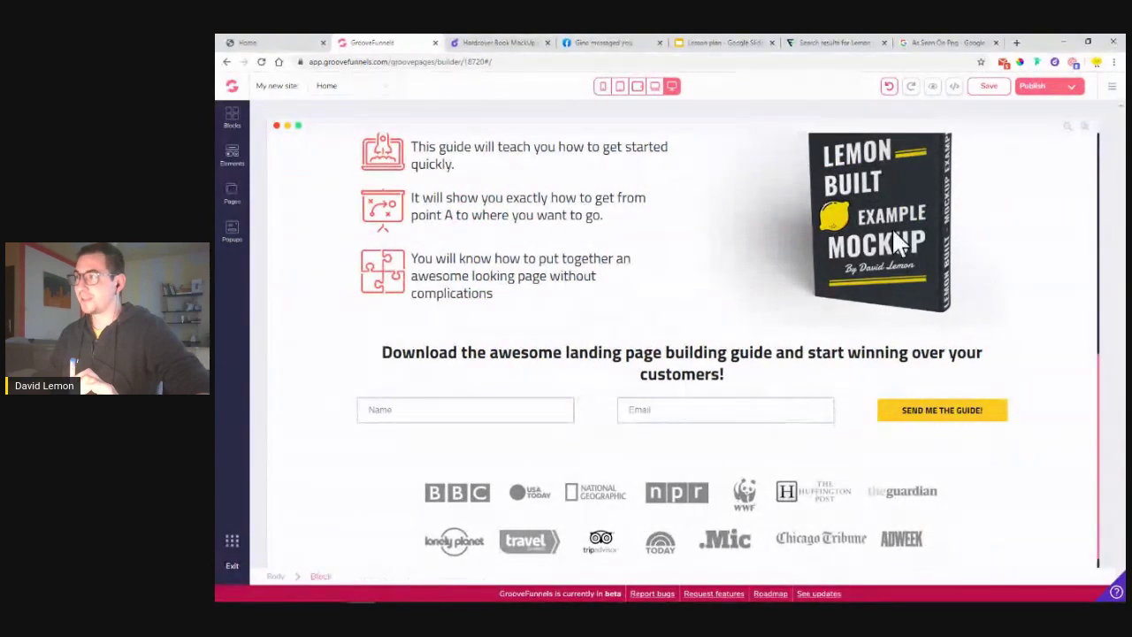
- Save the page and reload the editor to check the media-logos section
left_click(985, 88)
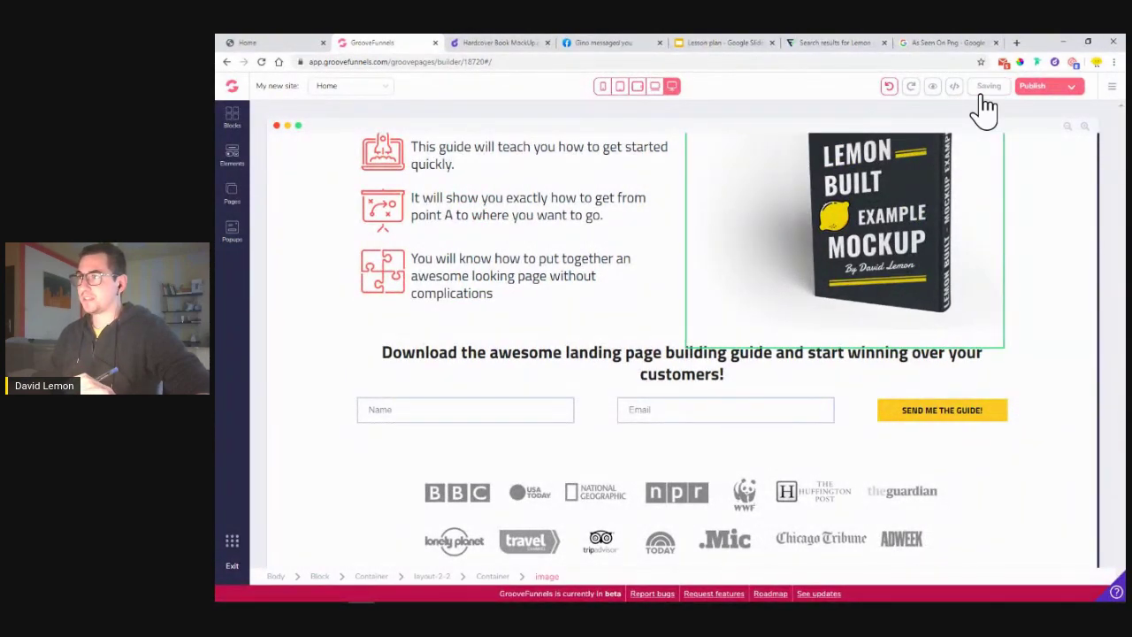
left_click(262, 63)
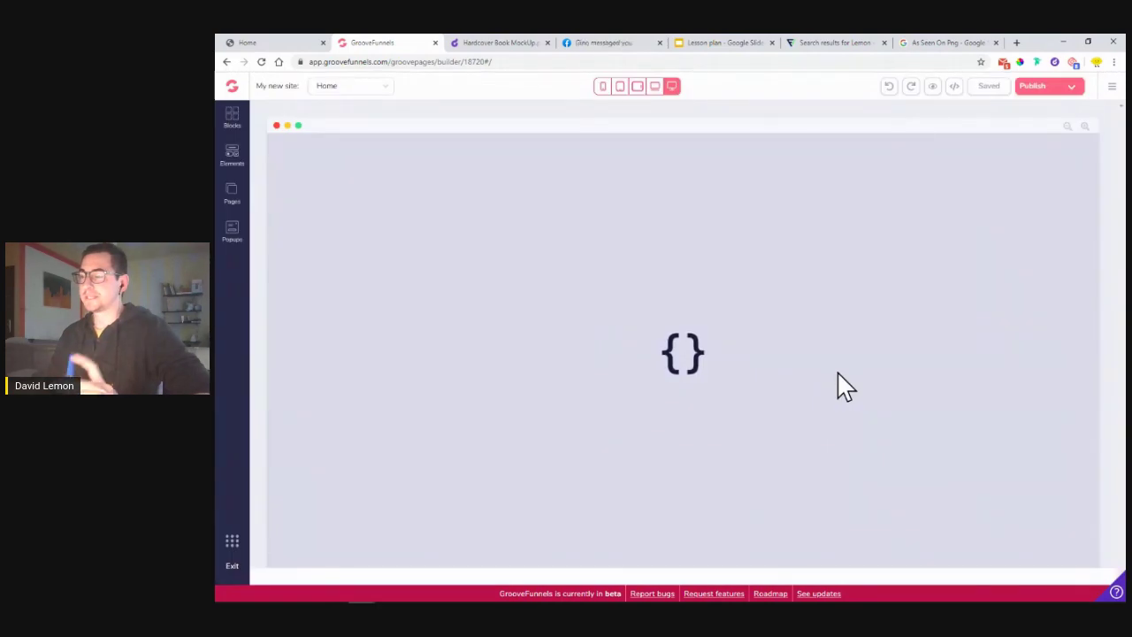
scroll(838, 381, "down", 5)
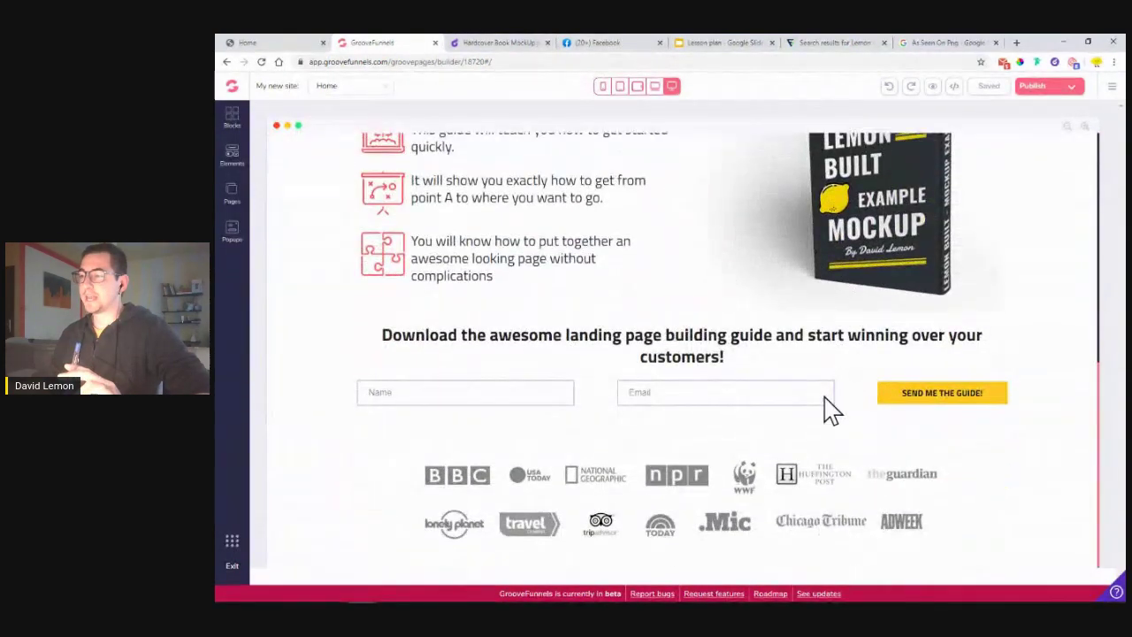
- Set the media-logos image's width to 1000 px
left_click(693, 524)
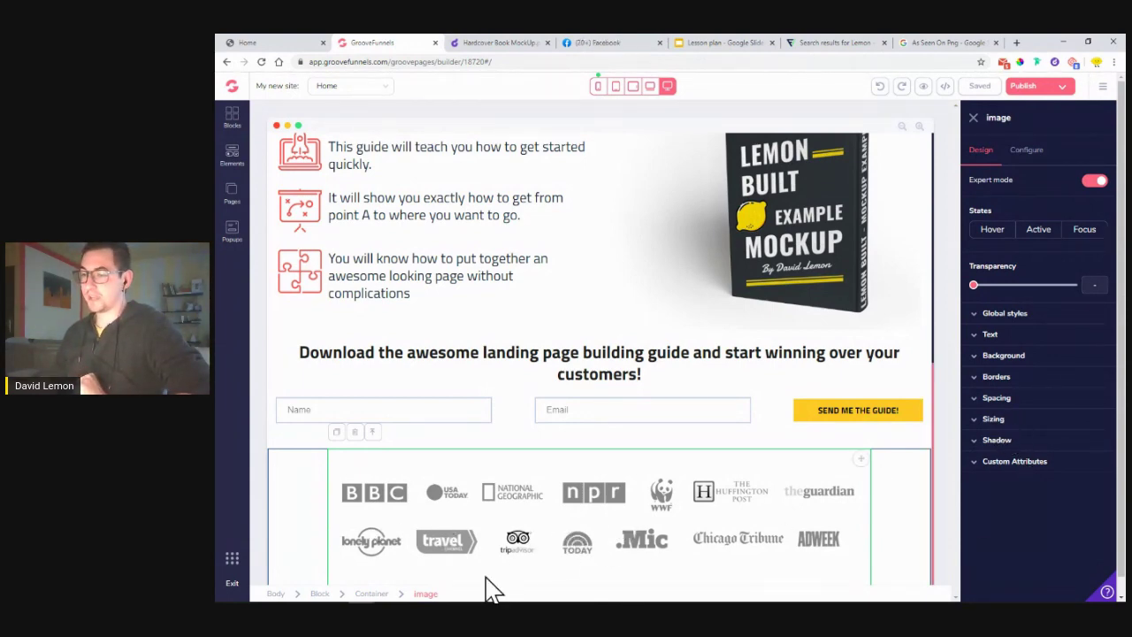
left_click(1015, 403)
left_click(1014, 407)
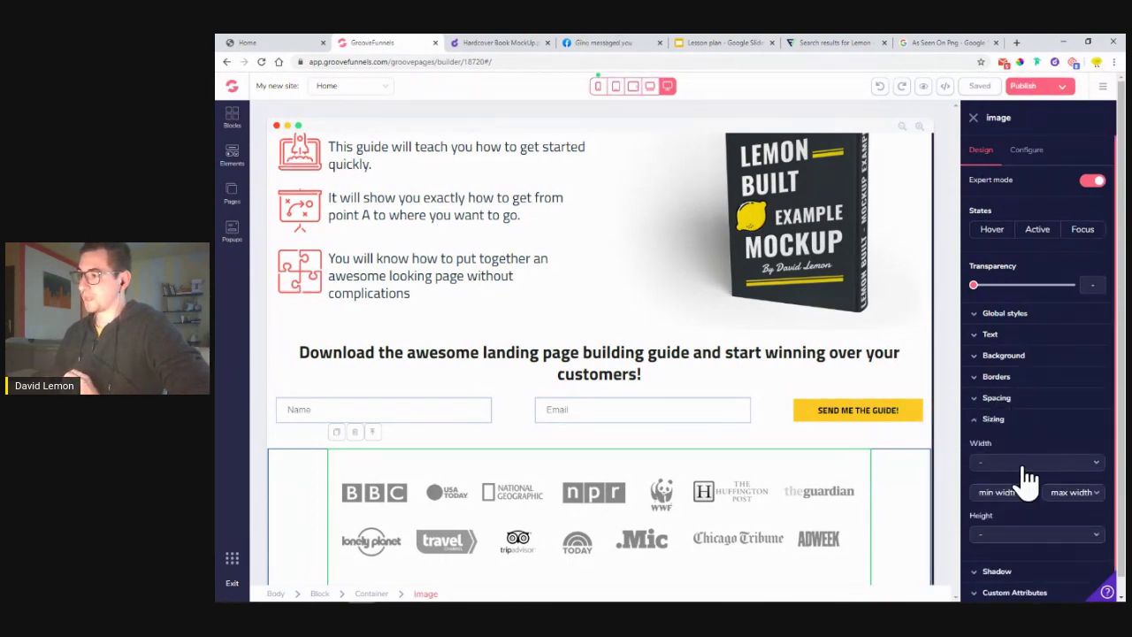
left_click(1026, 463)
left_click(1012, 497)
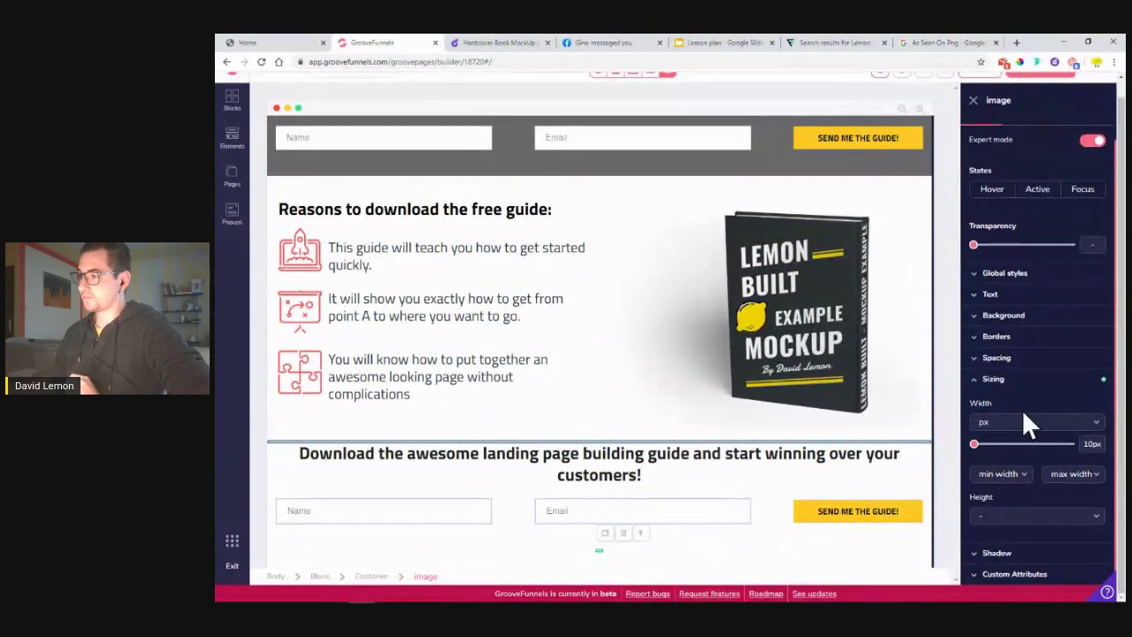
left_click_drag(976, 445, 1073, 446)
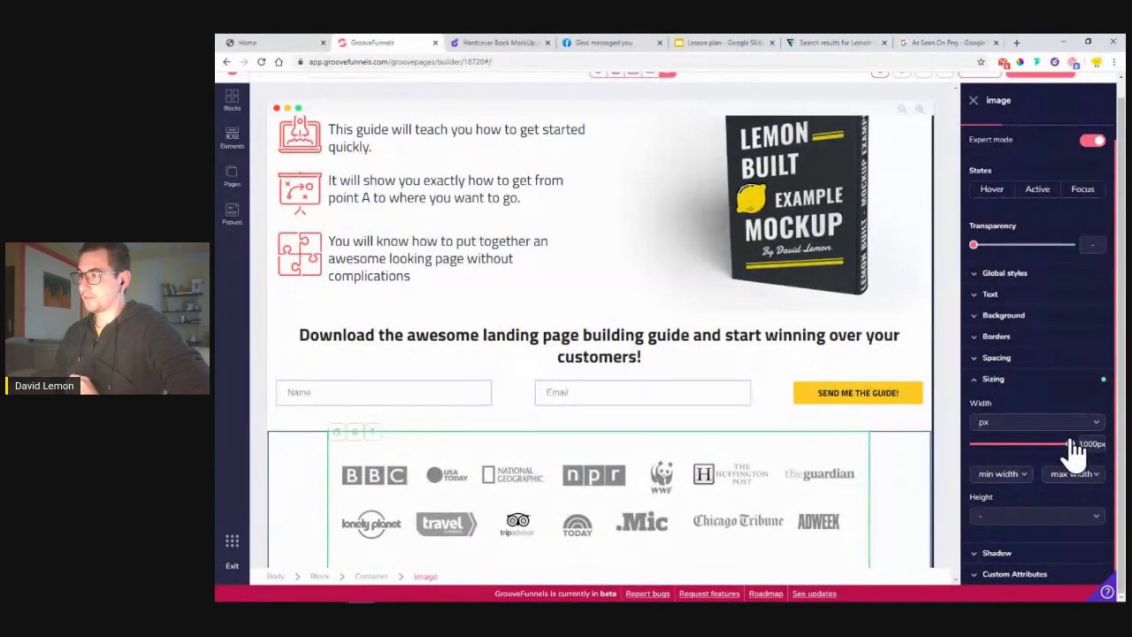
left_click(975, 101)
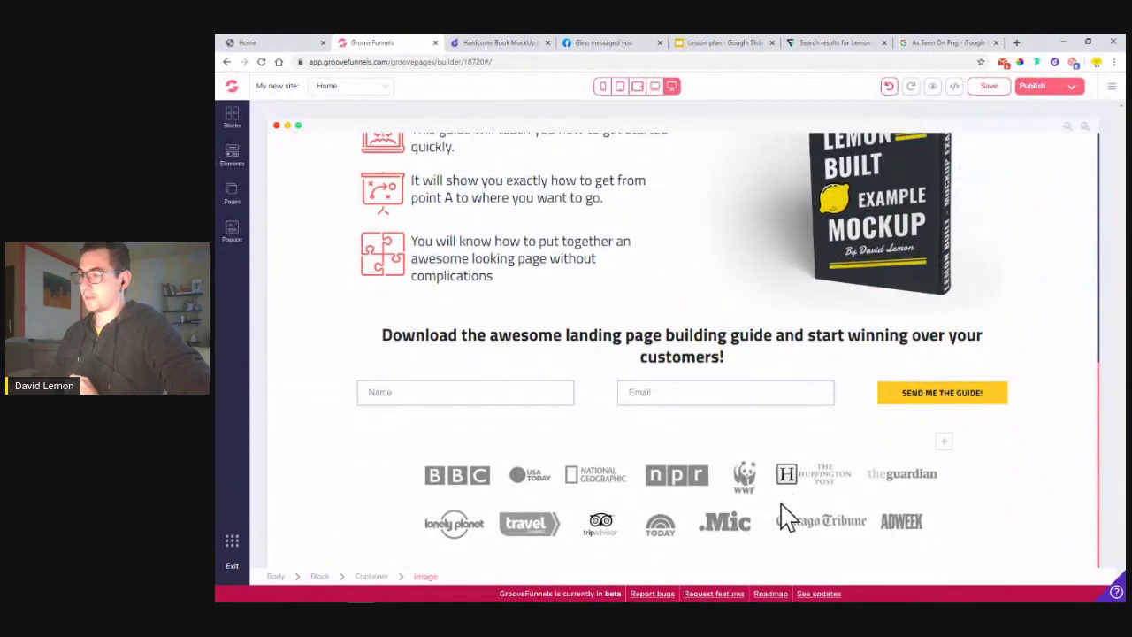
- Set the media-logos image's maximum width to full
left_click(790, 514)
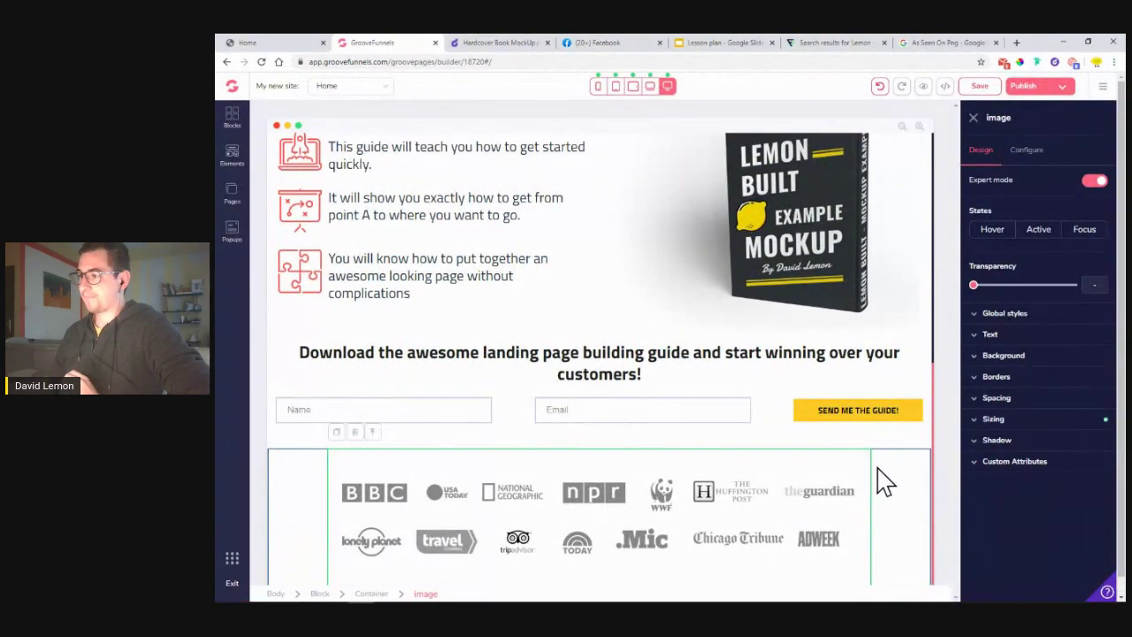
left_click(373, 594)
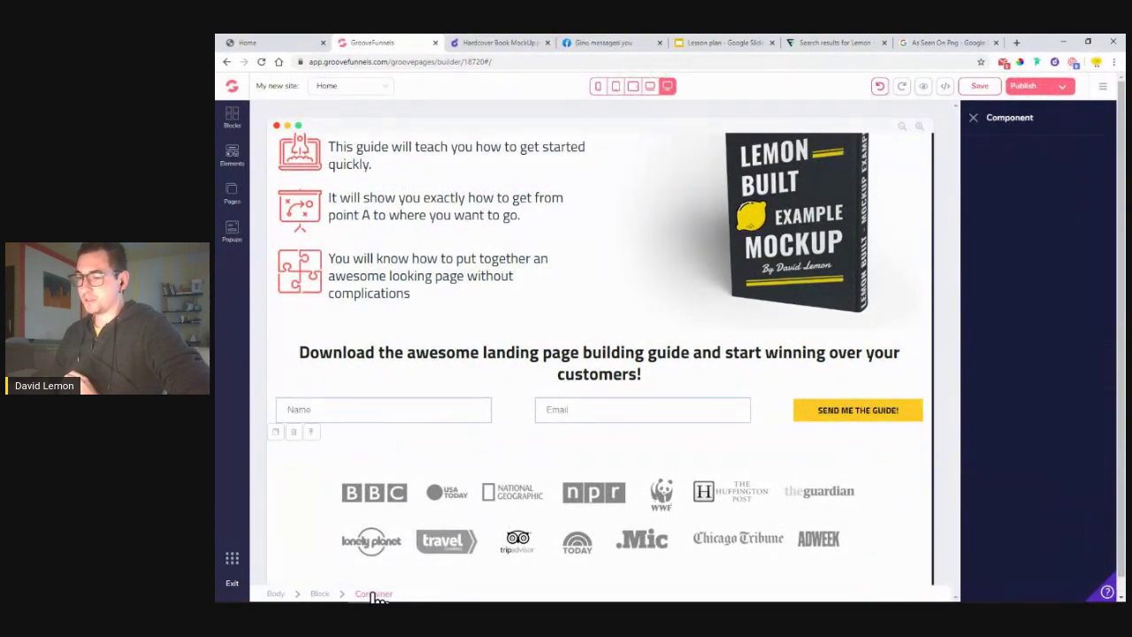
left_click(561, 541)
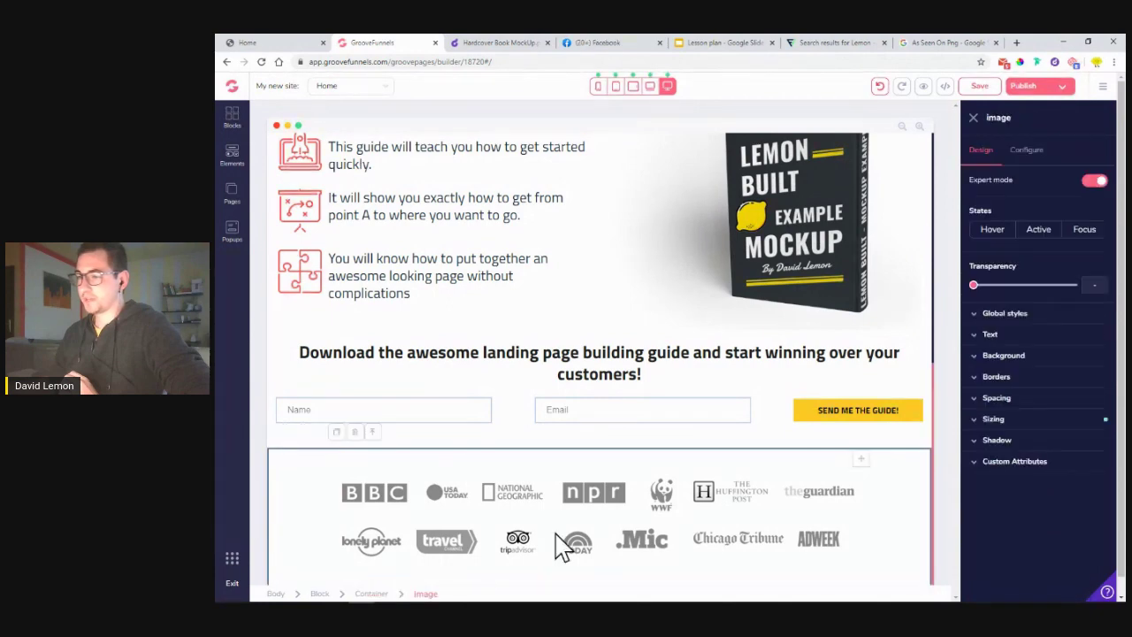
left_click(1028, 421)
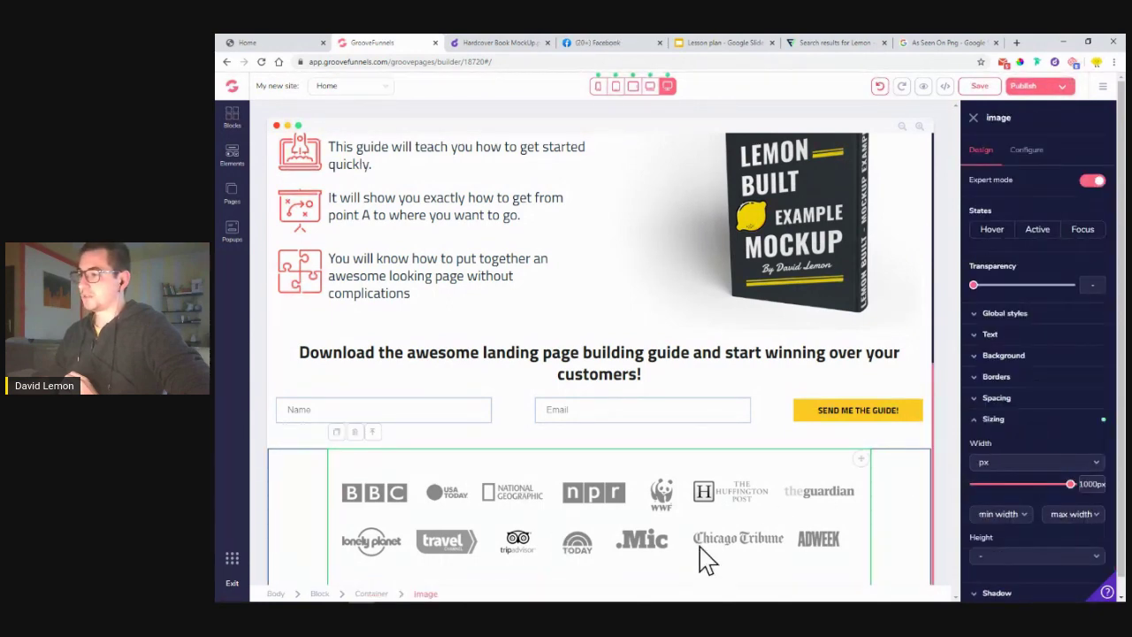
scroll(778, 541, "down", 1)
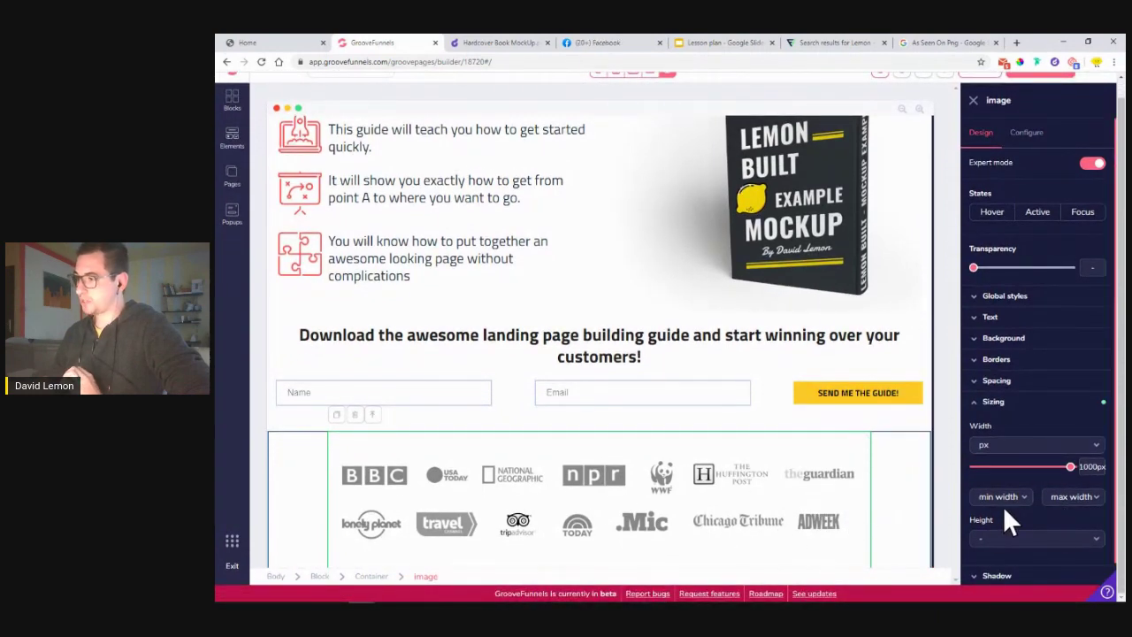
left_click(1068, 503)
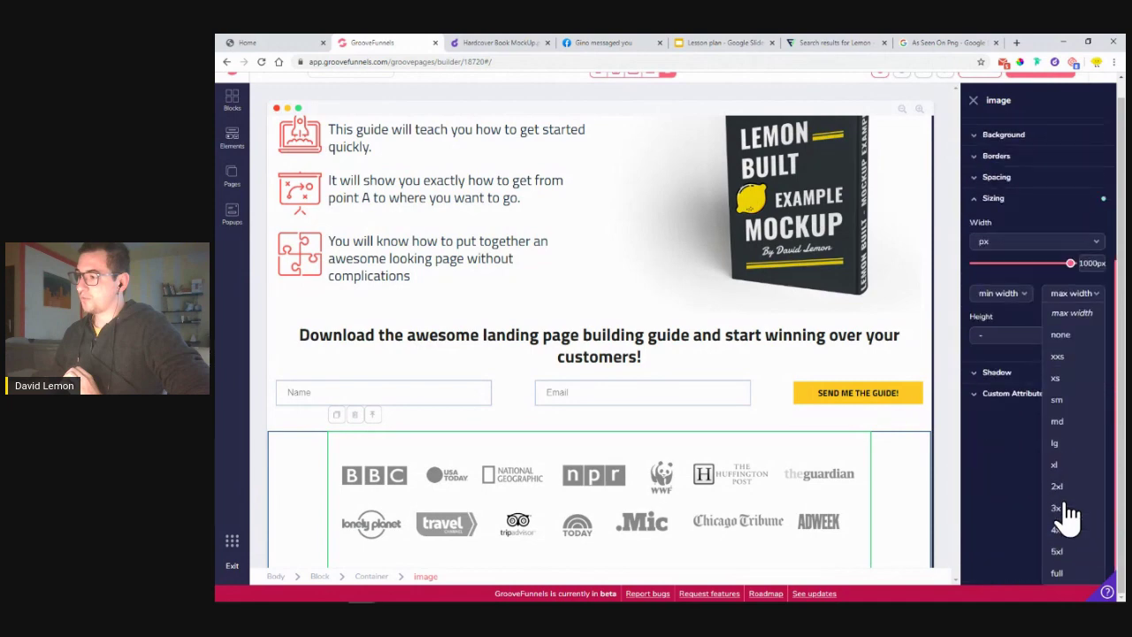
left_click(1058, 574)
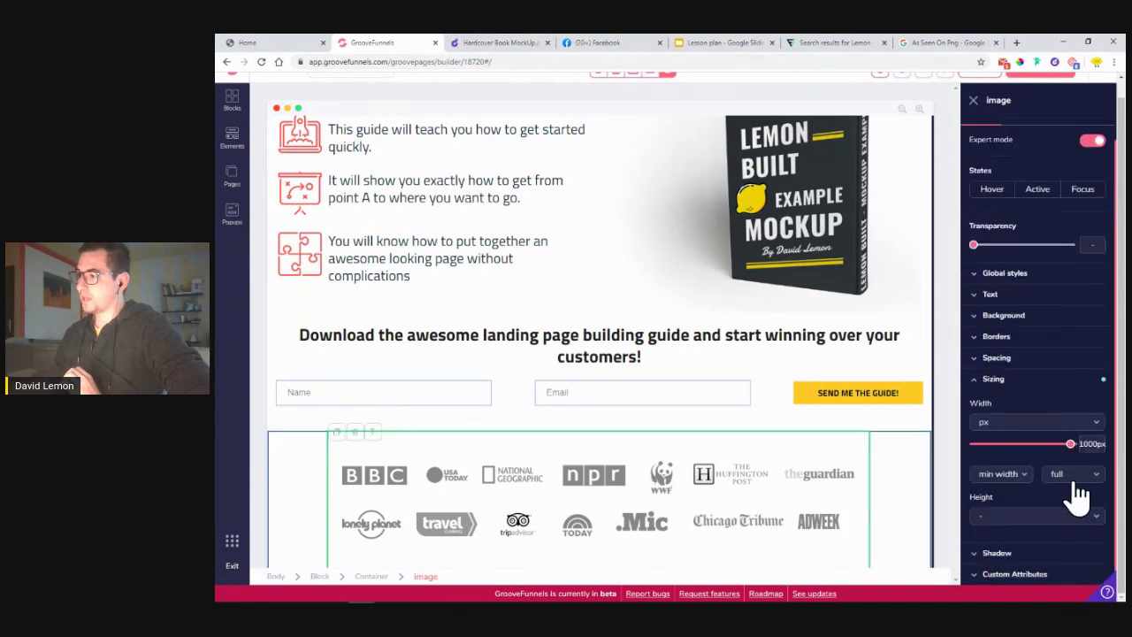
- Set the media-logos image's width relative to its parent at 6/7 and save the page
left_click(1037, 422)
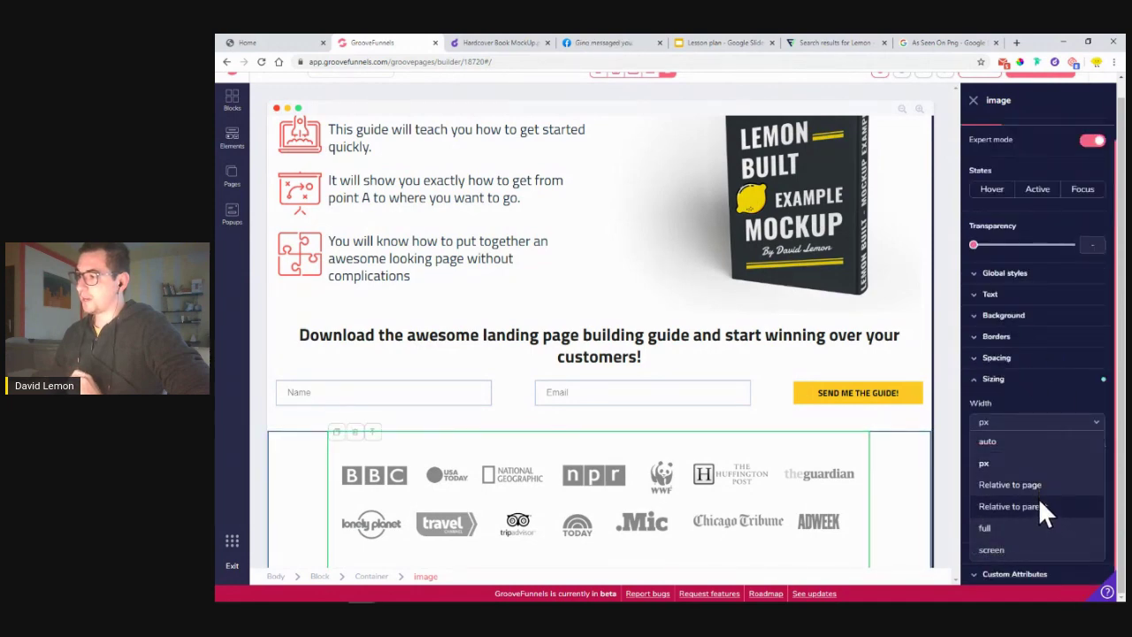
left_click(1041, 504)
left_click_drag(974, 445, 1093, 446)
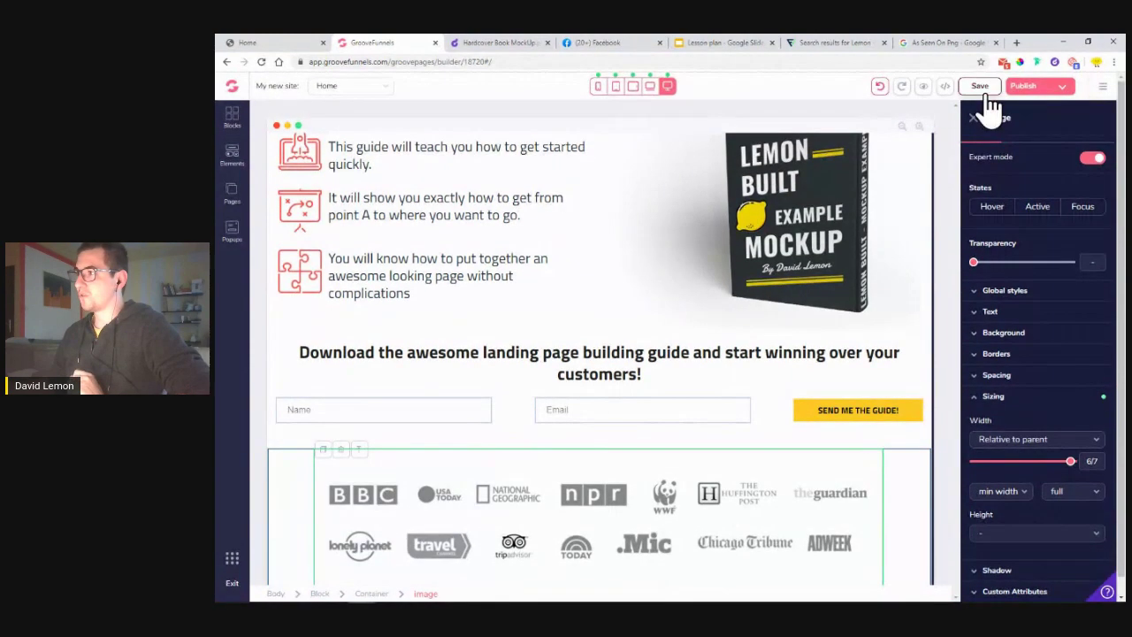
left_click(975, 121)
scroll(980, 416, "down", 1)
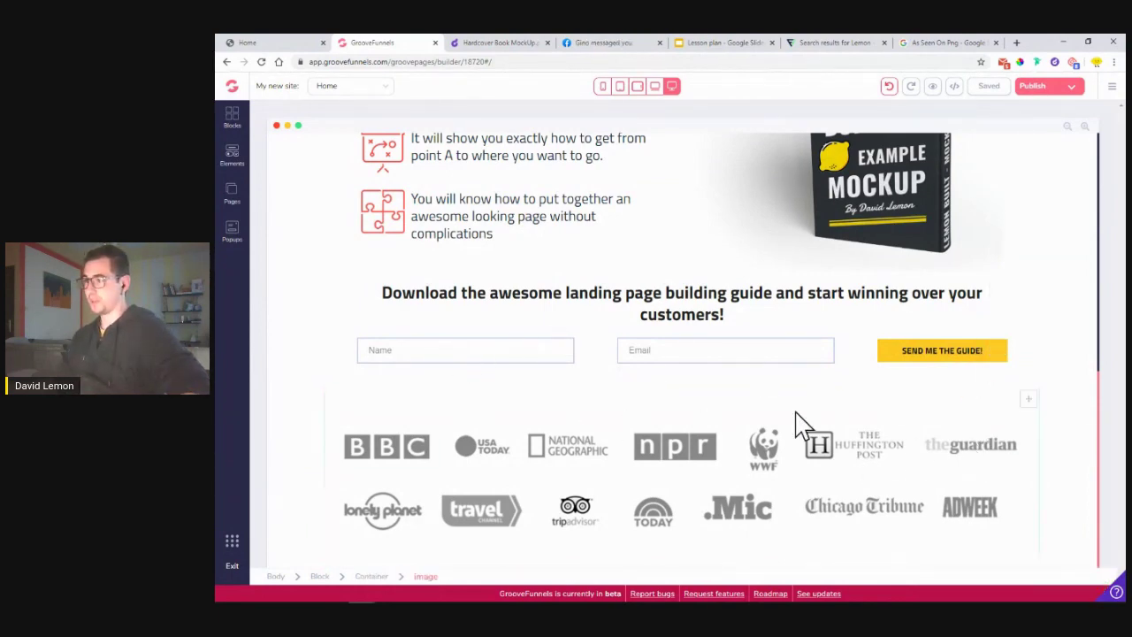
- Compare the rebuilt page with the published reference page, from the header down to the media-logos section
left_click(1090, 433)
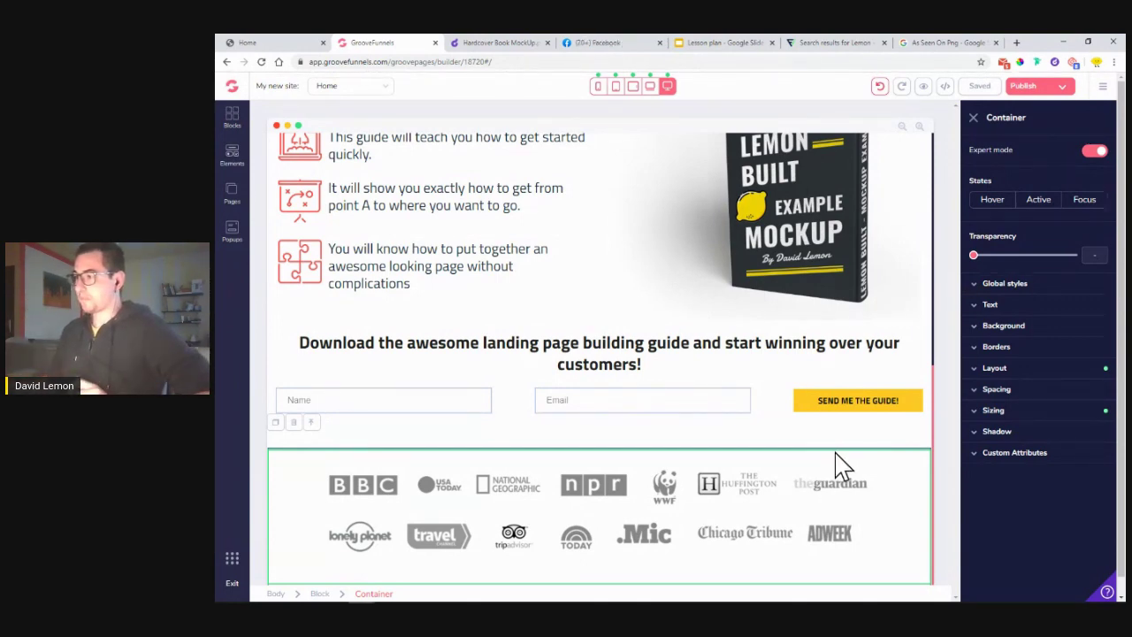
scroll(758, 498, "up", 2)
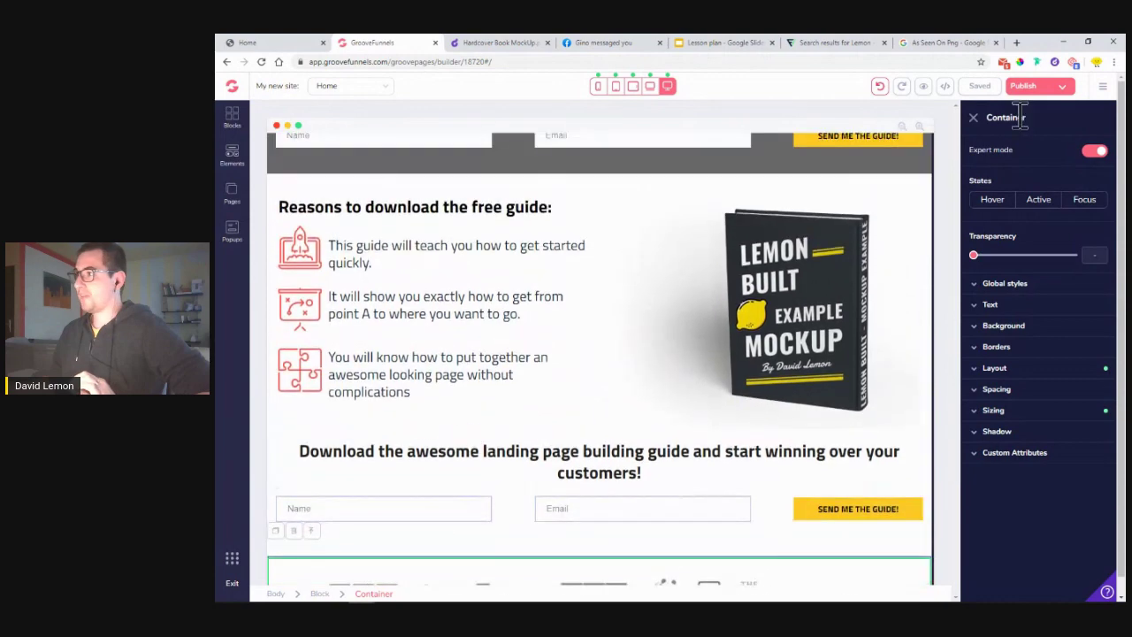
scroll(674, 364, "up", 5)
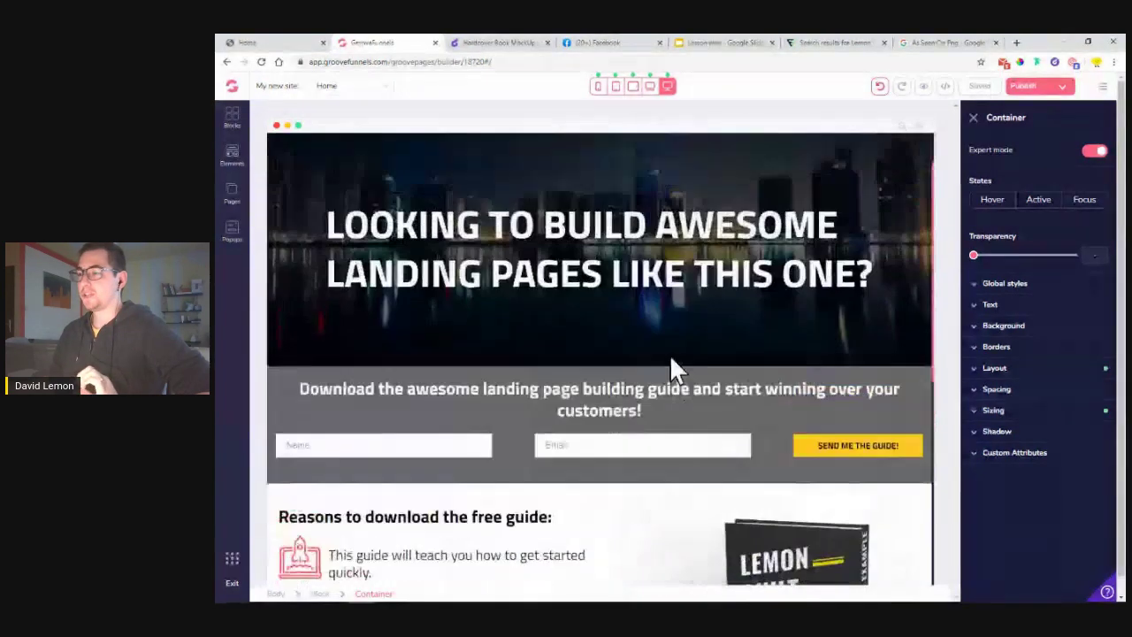
scroll(670, 355, "up", 1)
left_click(289, 44)
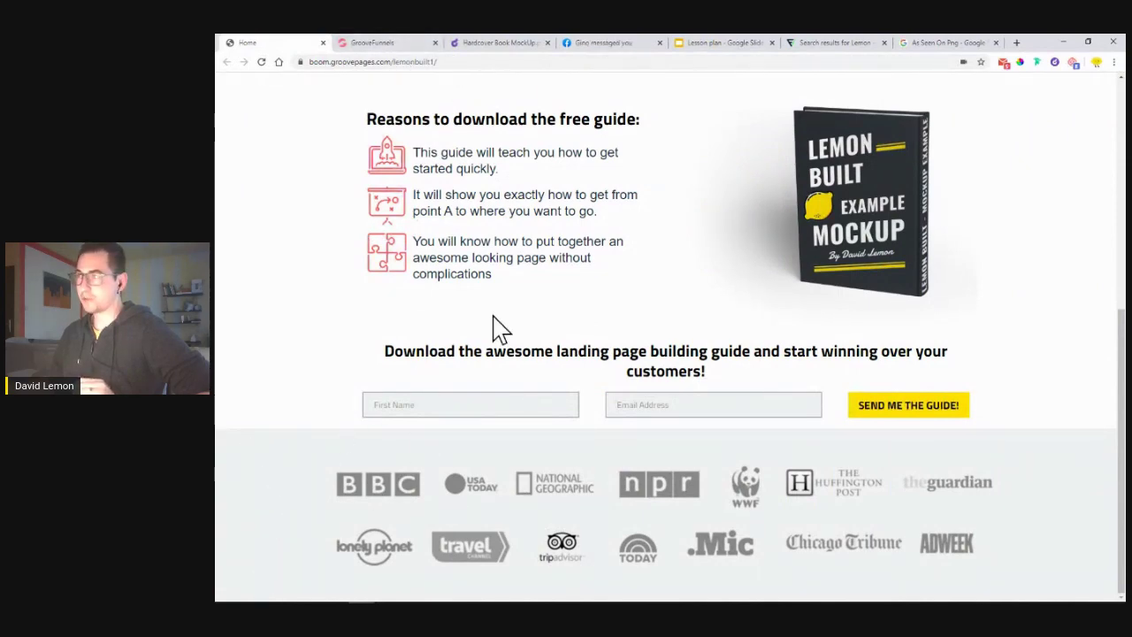
left_click(370, 44)
scroll(389, 495, "down", 6)
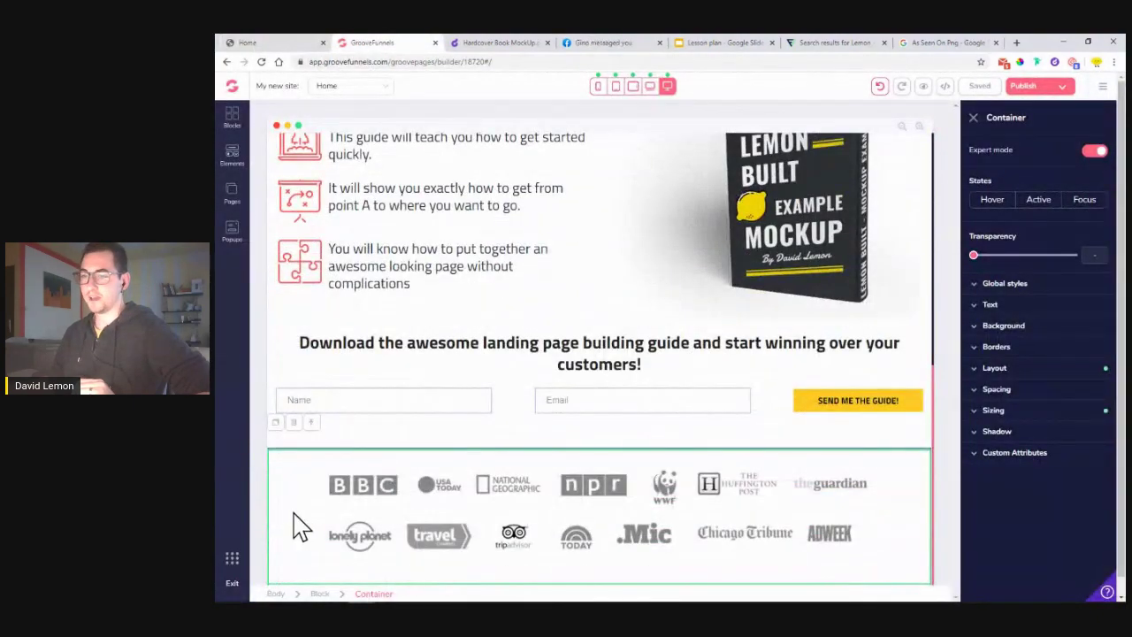
- Set the media-logos block's background colour to the lightest grey shade
left_click(434, 513)
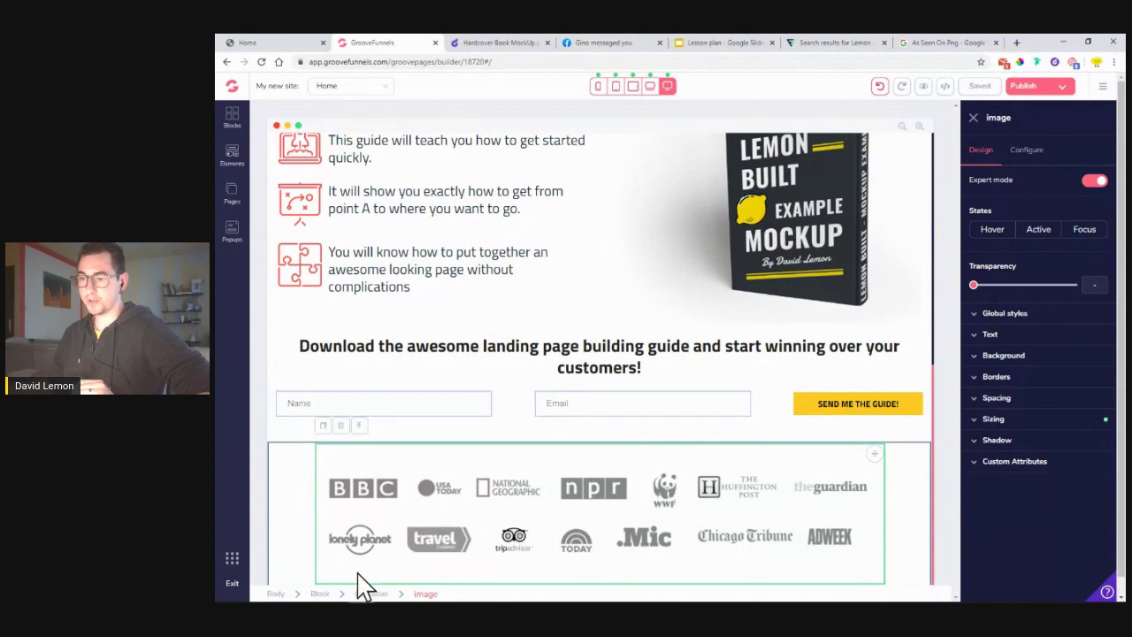
left_click(320, 594)
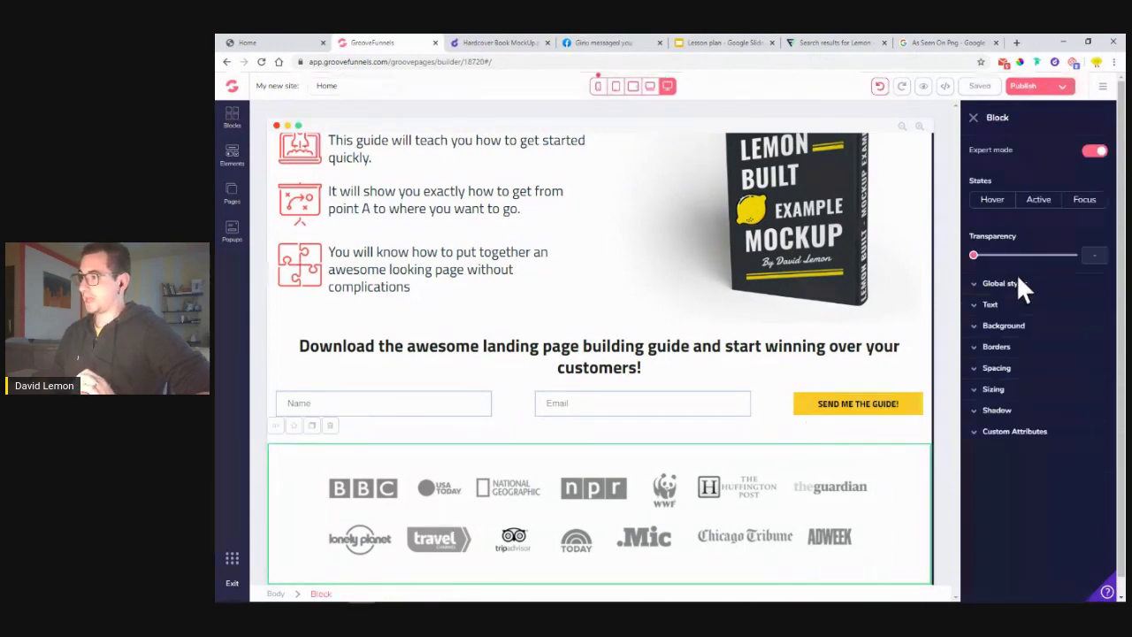
left_click(1017, 327)
left_click(1089, 344)
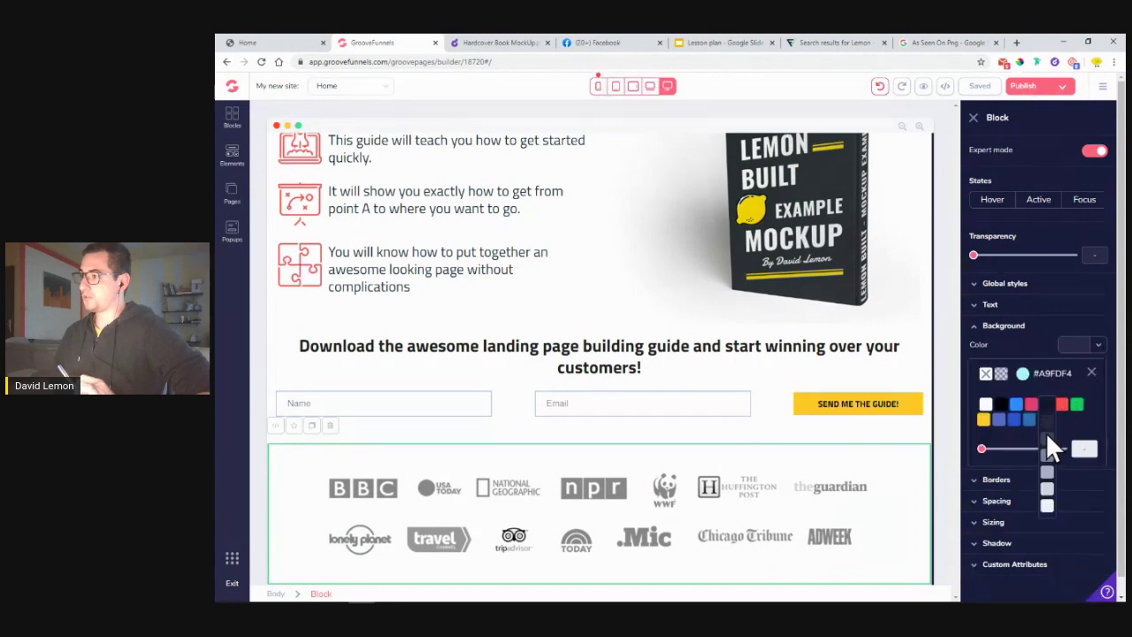
left_click(1046, 421)
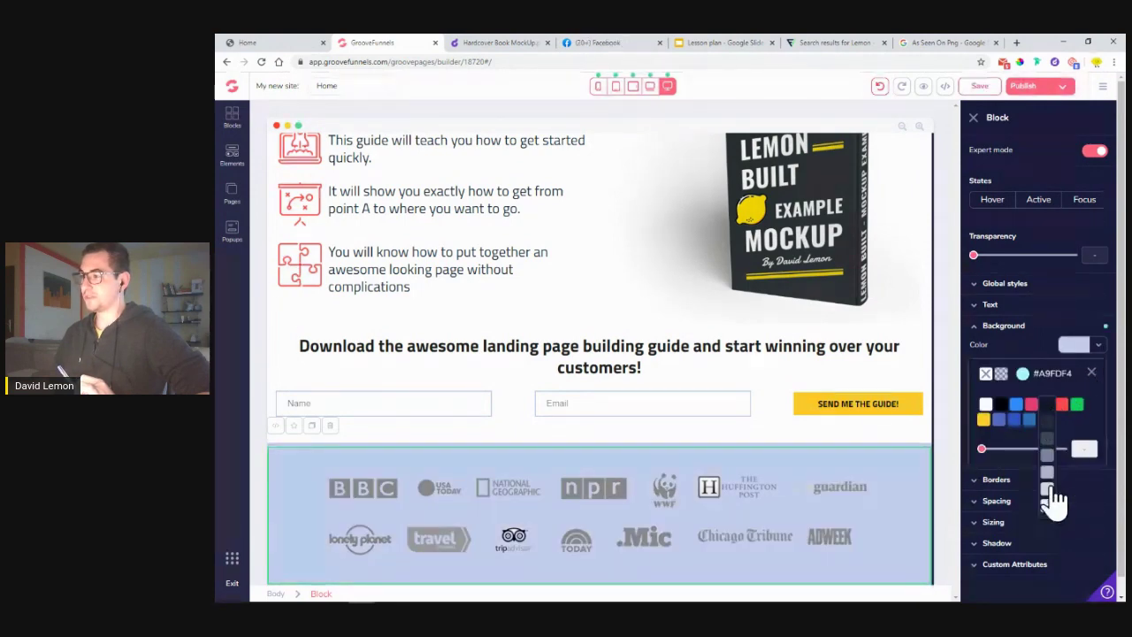
left_click(1049, 495)
mouse_move(1048, 411)
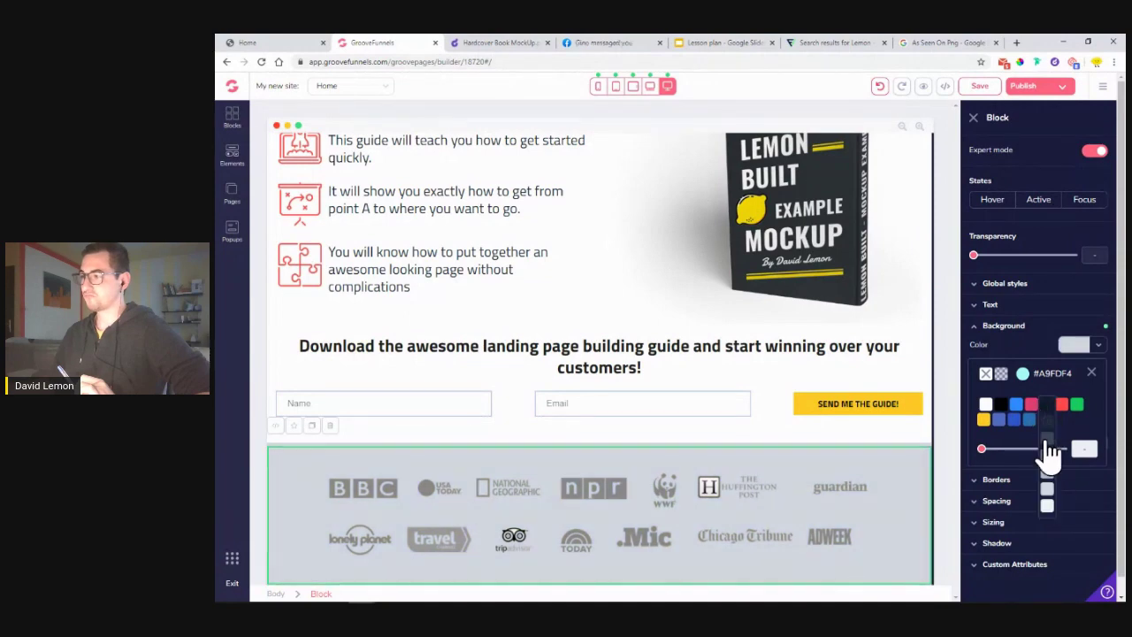
left_click(1050, 509)
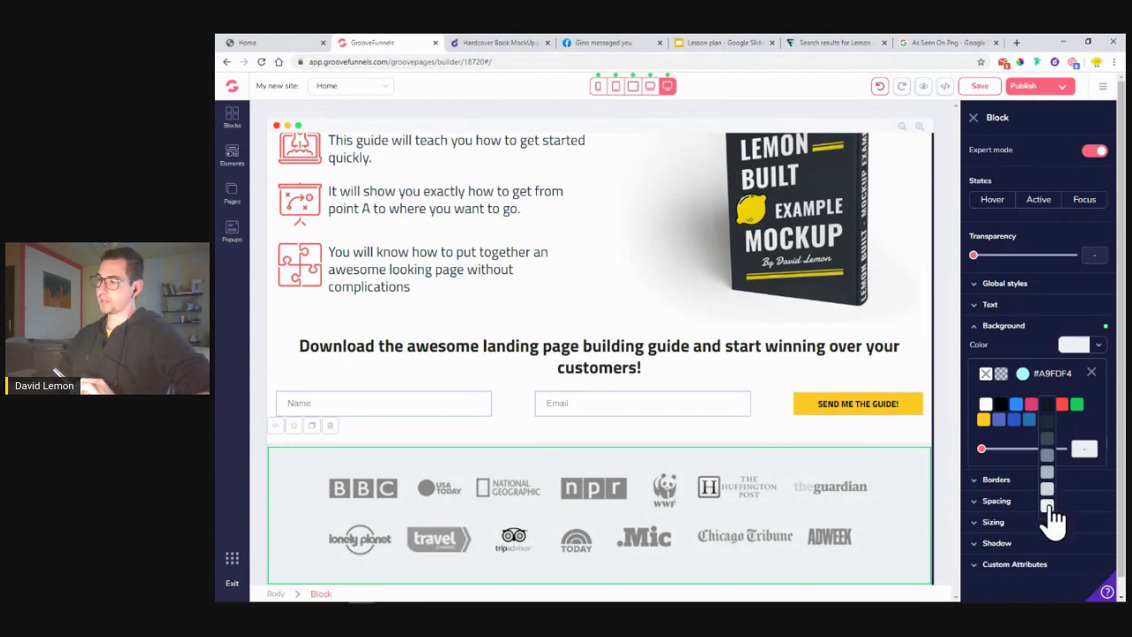
left_click(1091, 372)
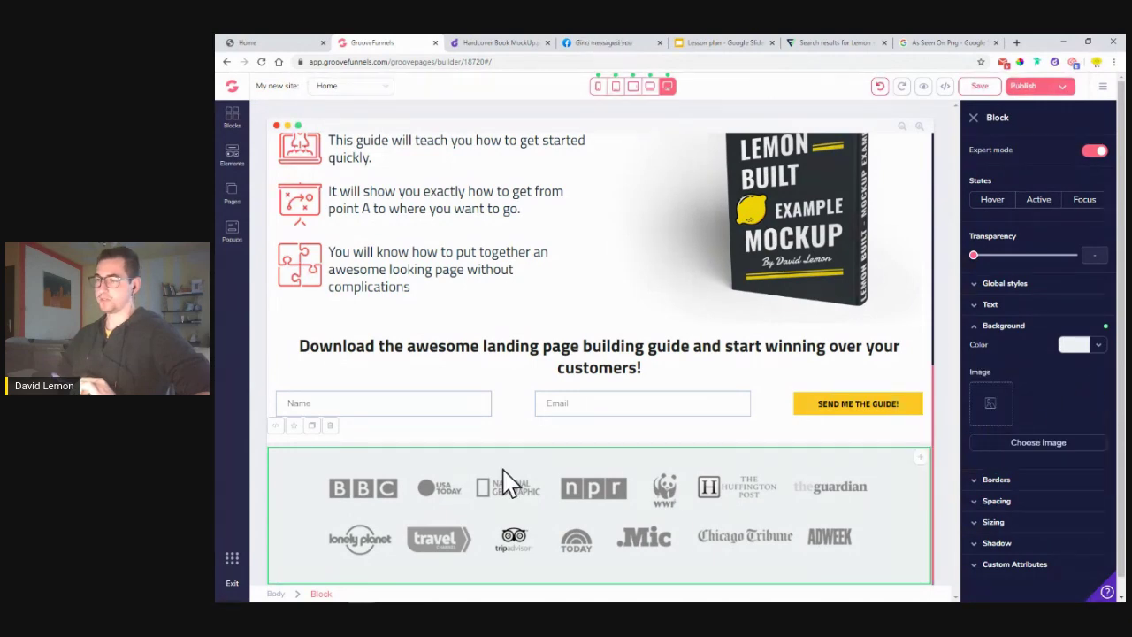
- Match the lower form's Name field to the reference page by setting its background to the lightest grey shade
left_click(280, 376)
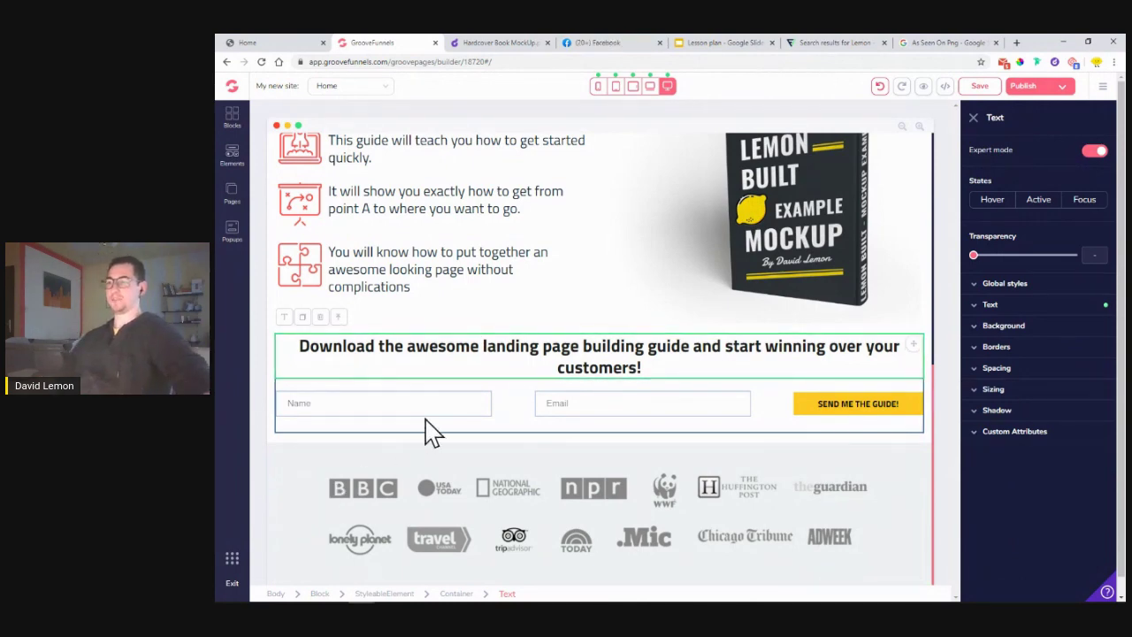
left_click(298, 44)
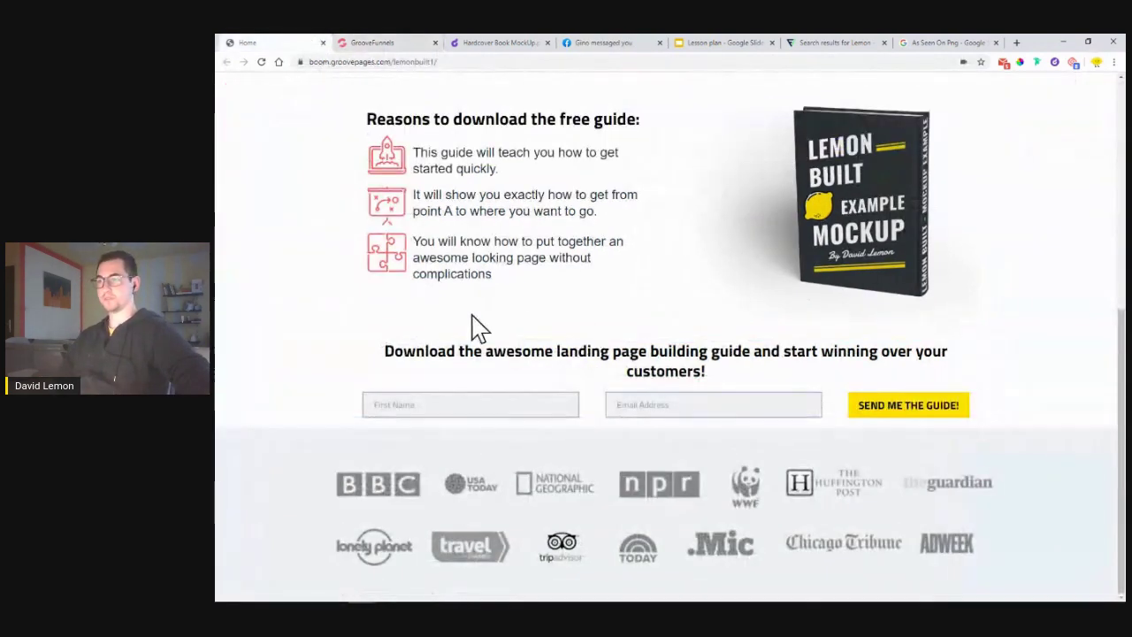
left_click(384, 43)
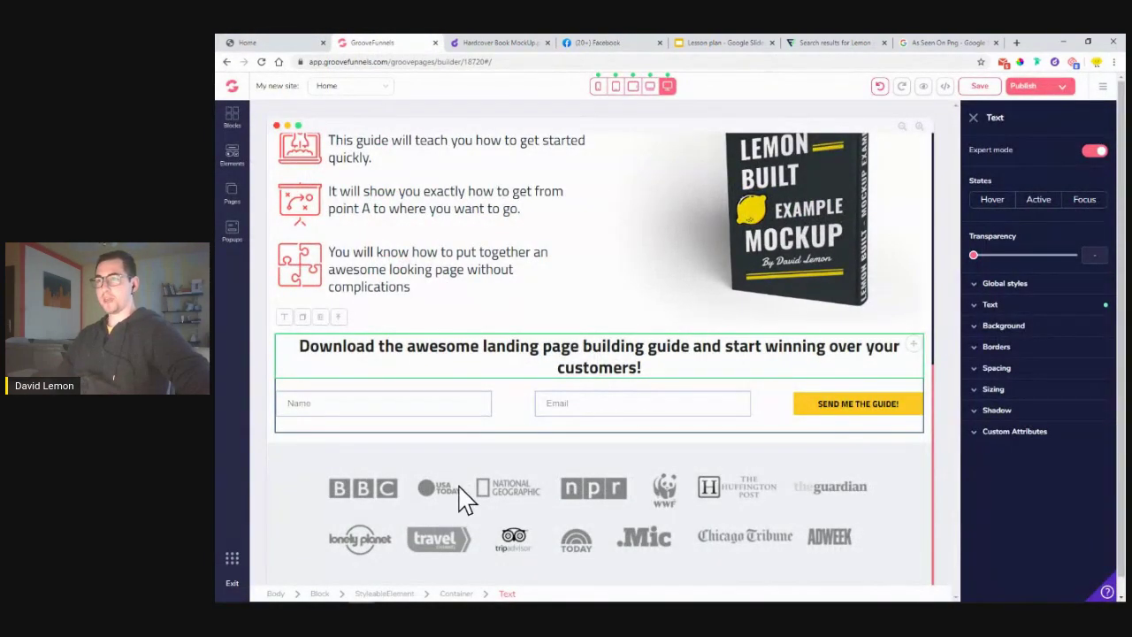
left_click(392, 405)
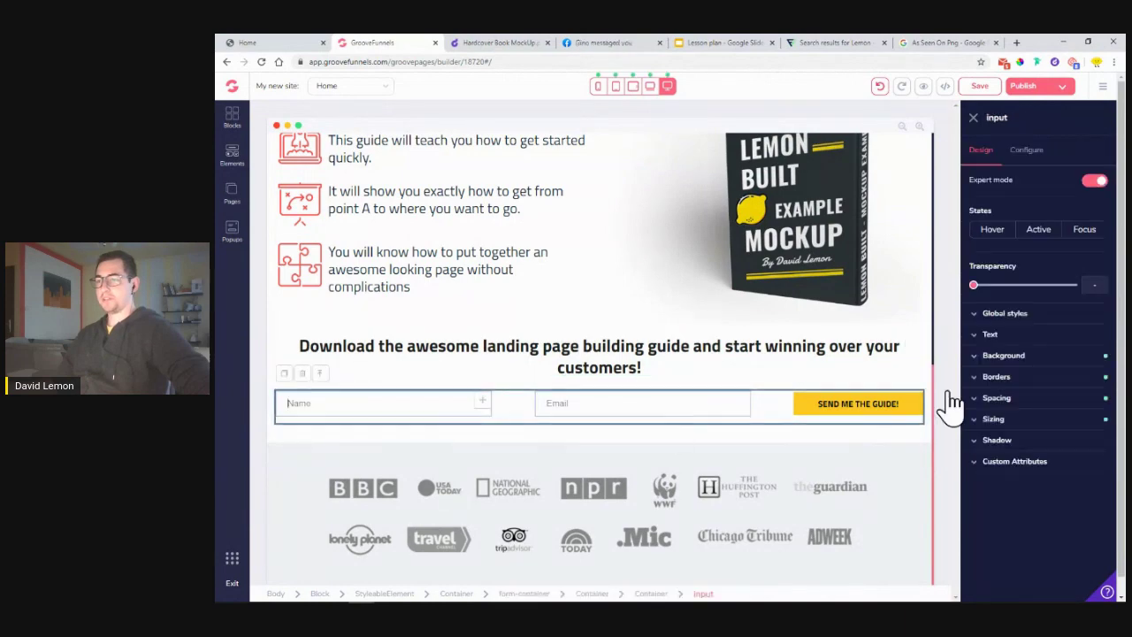
left_click(1041, 355)
left_click(1092, 376)
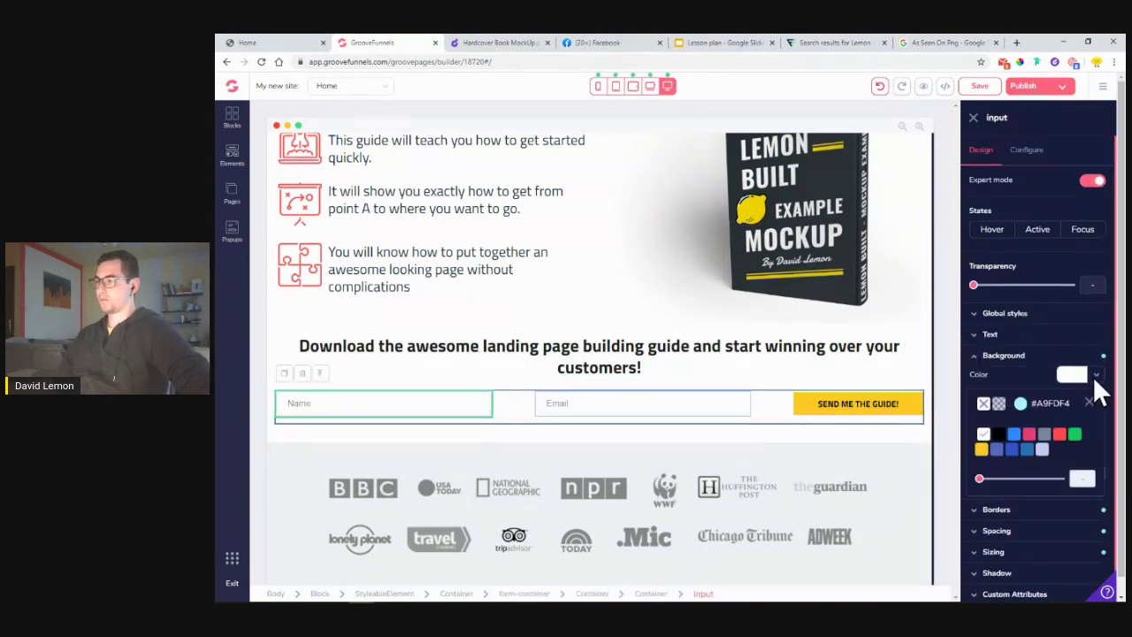
mouse_move(1045, 433)
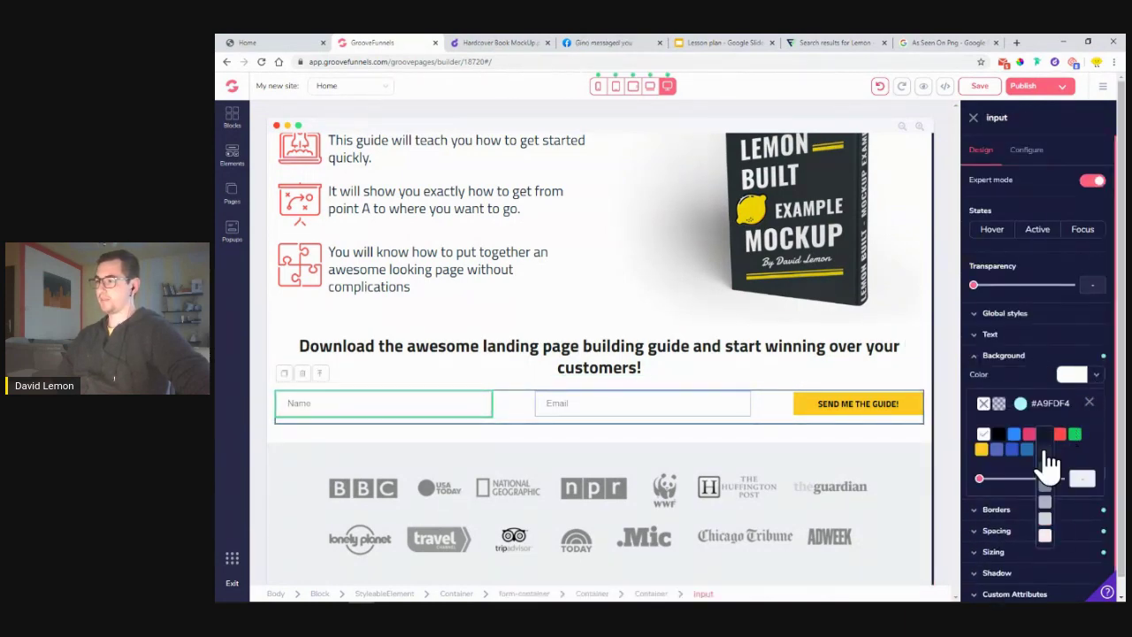
left_click(1049, 551)
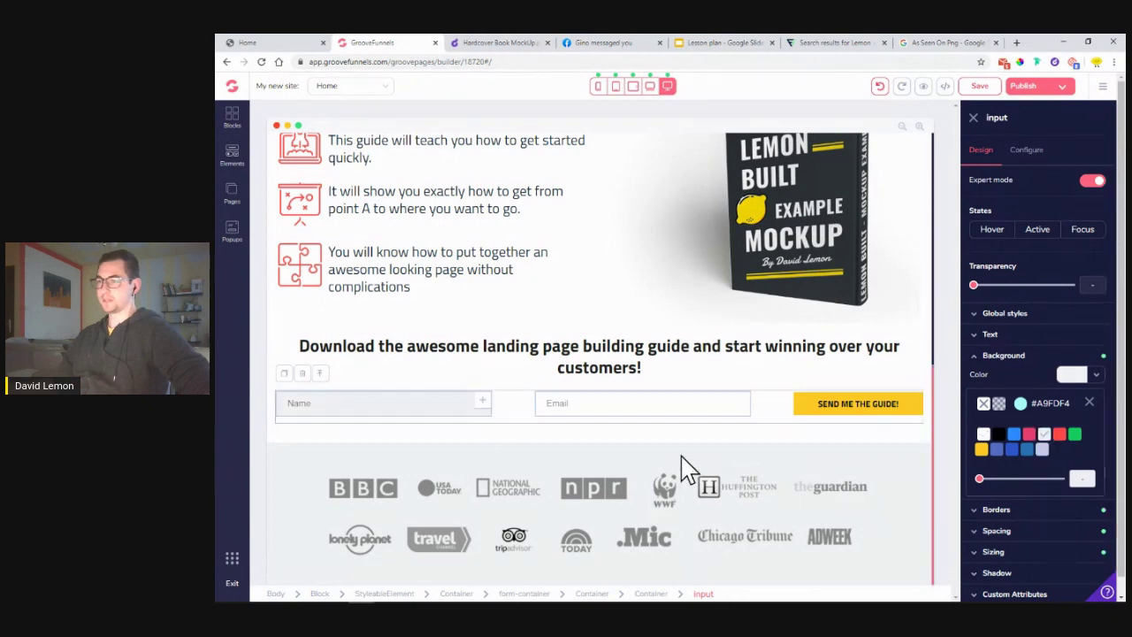
- Give the lower form's Email field the same lightest grey background
left_click(1015, 357)
left_click(1094, 376)
mouse_move(1046, 435)
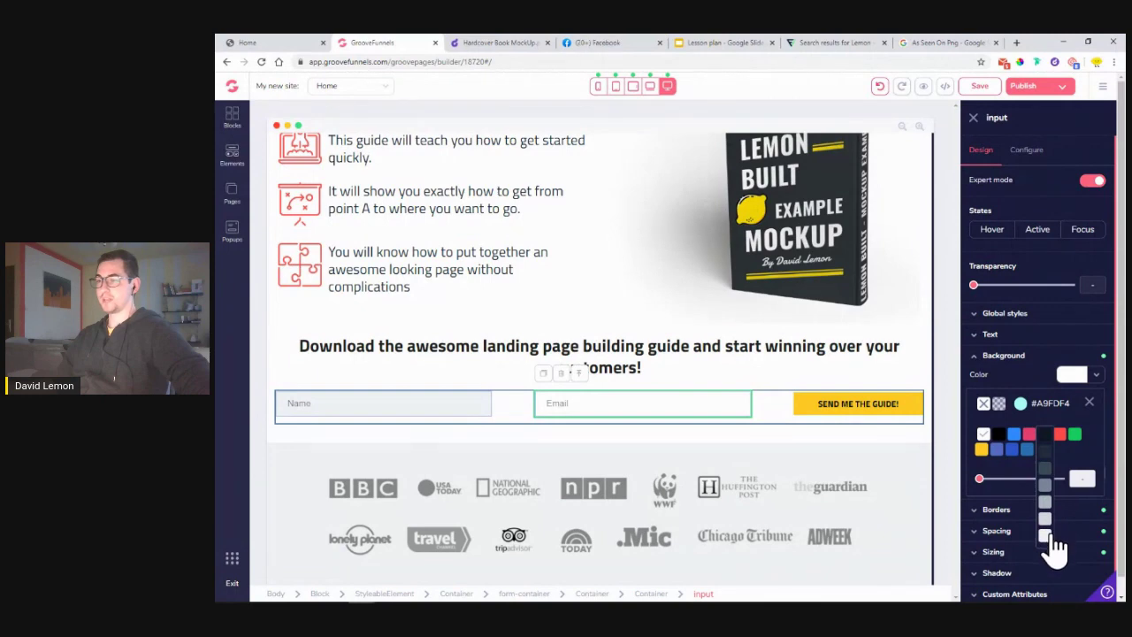
left_click(305, 376)
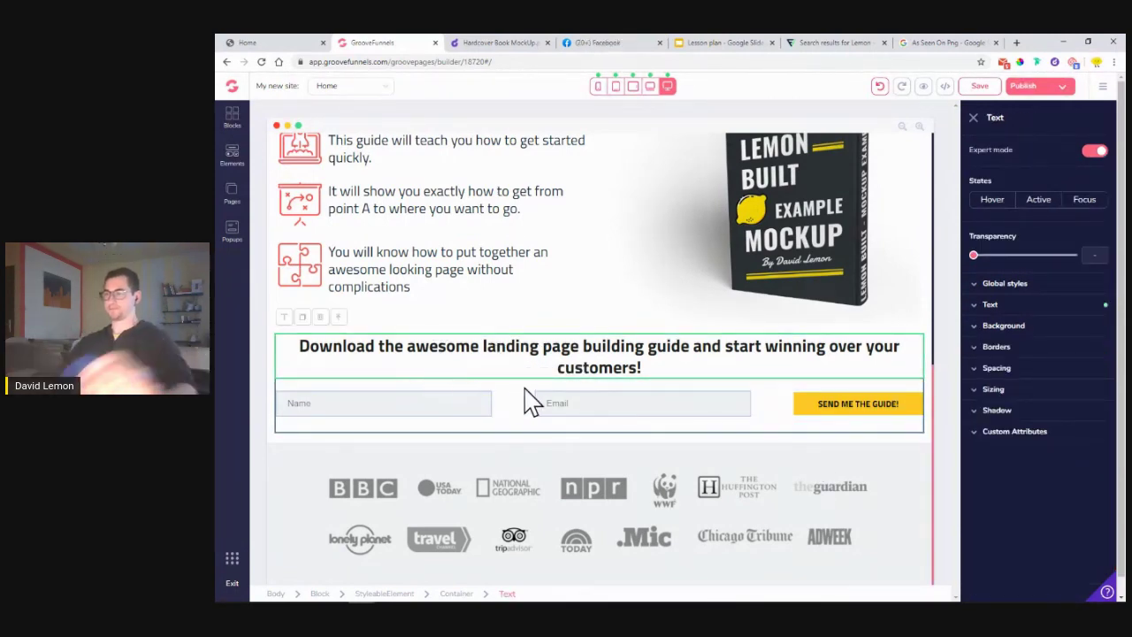
- Save the page and close the element settings
scroll(548, 392, "up", 2)
scroll(549, 392, "up", 1)
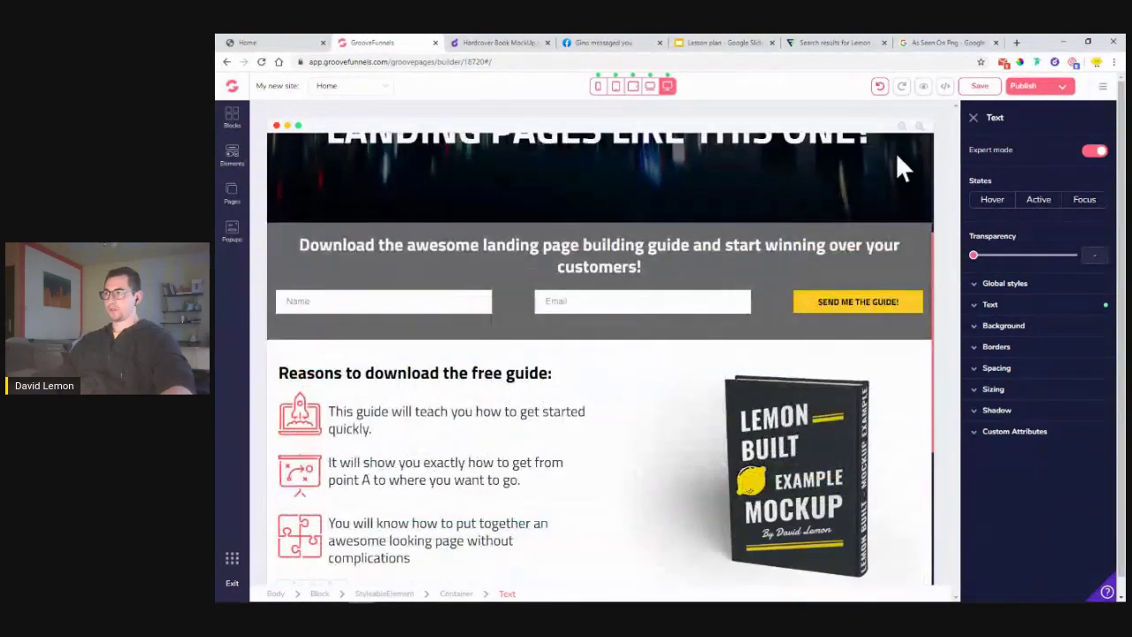
left_click(979, 86)
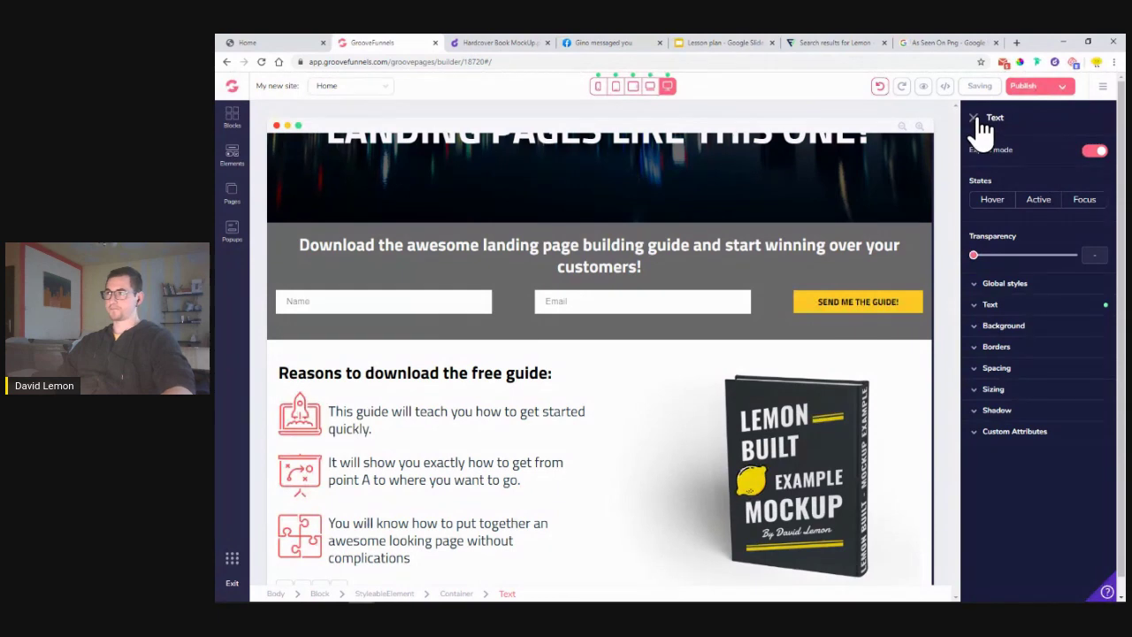
left_click(975, 120)
- Review the whole page layout from the logo header down to the media-logos section
scroll(841, 328, "down", 3)
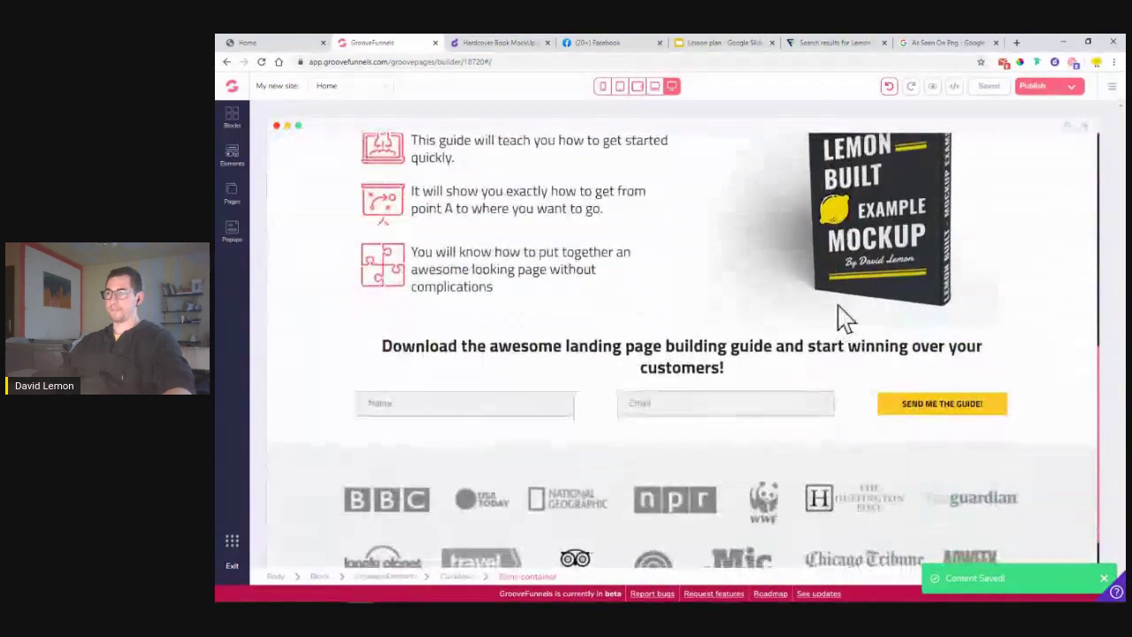
scroll(845, 304, "up", 2)
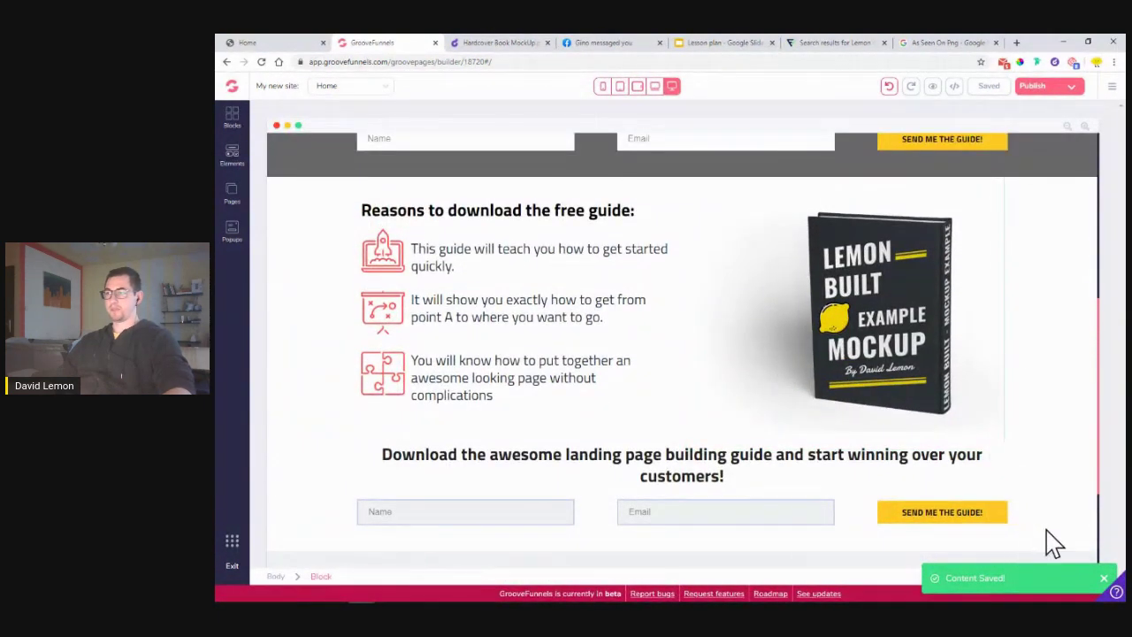
scroll(1092, 414, "up", 1)
scroll(1087, 412, "up", 4)
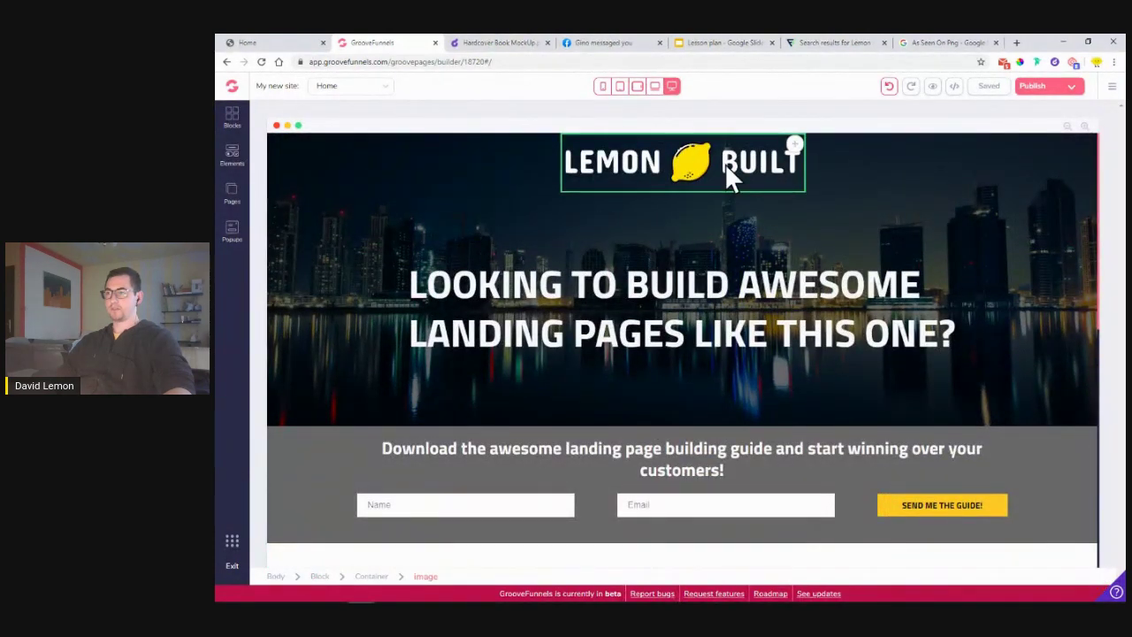
scroll(724, 310, "down", 3)
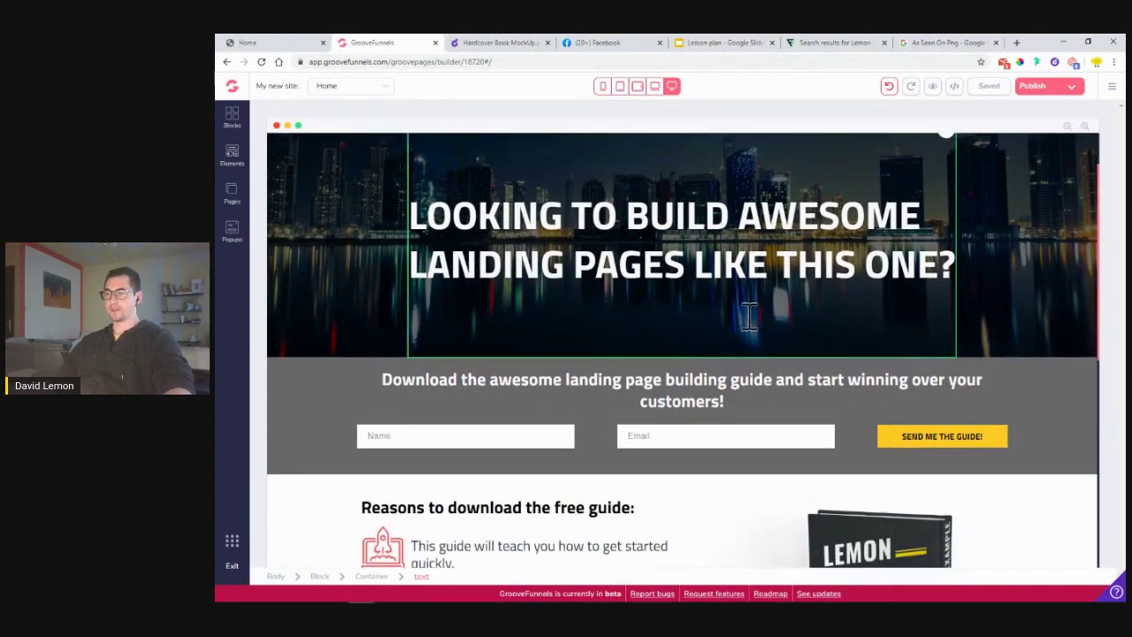
scroll(546, 416, "down", 1)
scroll(546, 415, "down", 2)
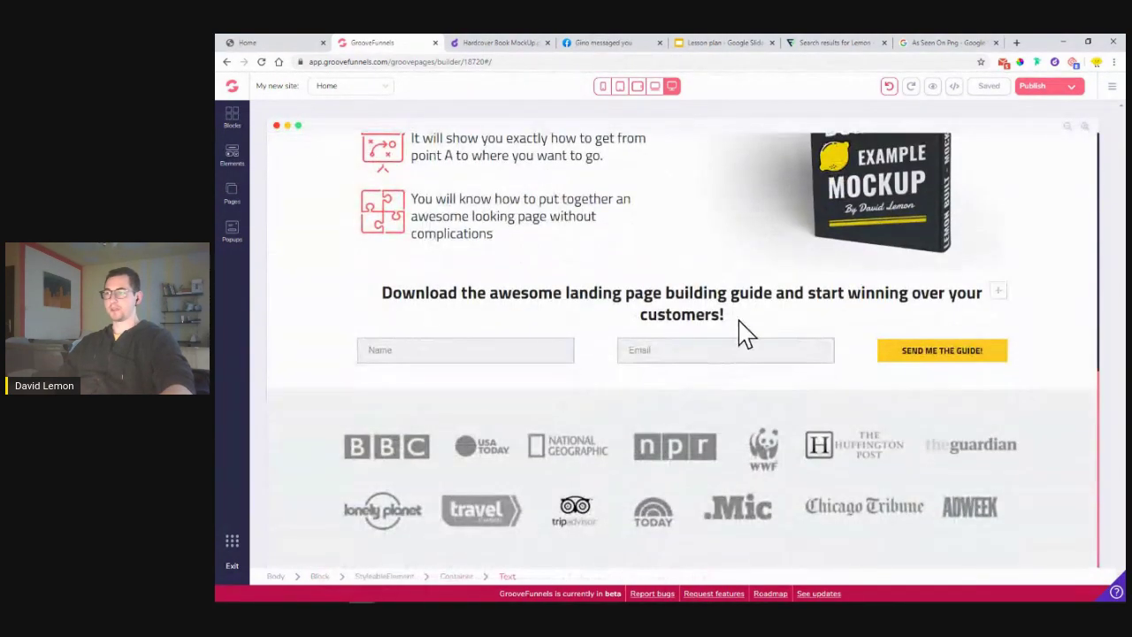
scroll(879, 278, "up", 4)
scroll(873, 266, "up", 1)
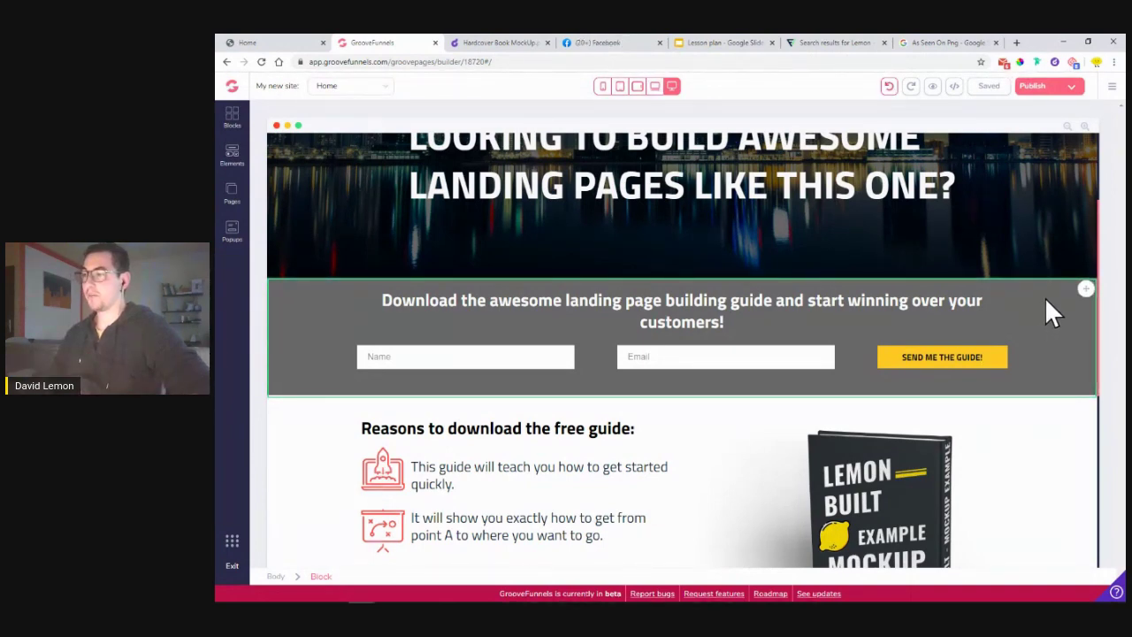
- Set both the input ID and the input name of the upper form's Name field to "name"
left_click(483, 355)
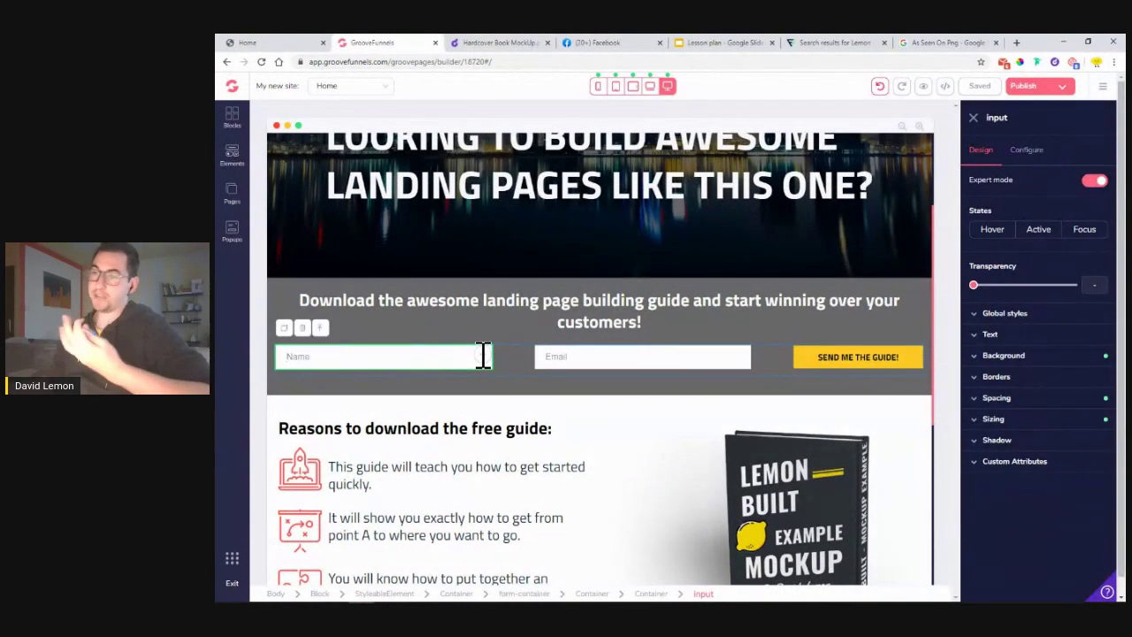
left_click(483, 355)
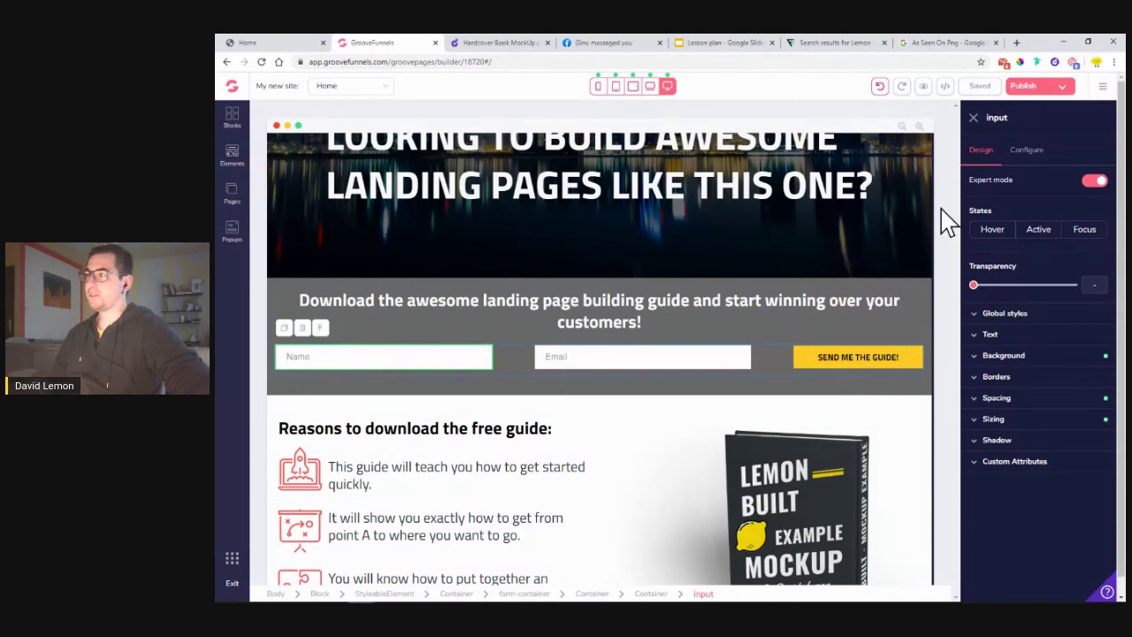
left_click(1028, 152)
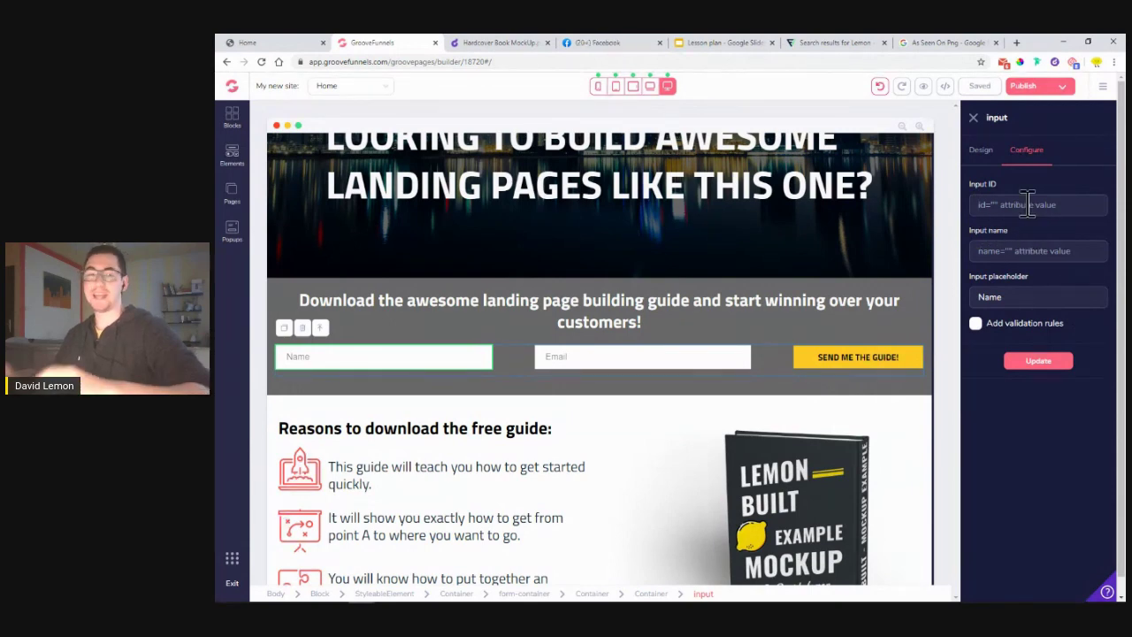
left_click(1028, 204)
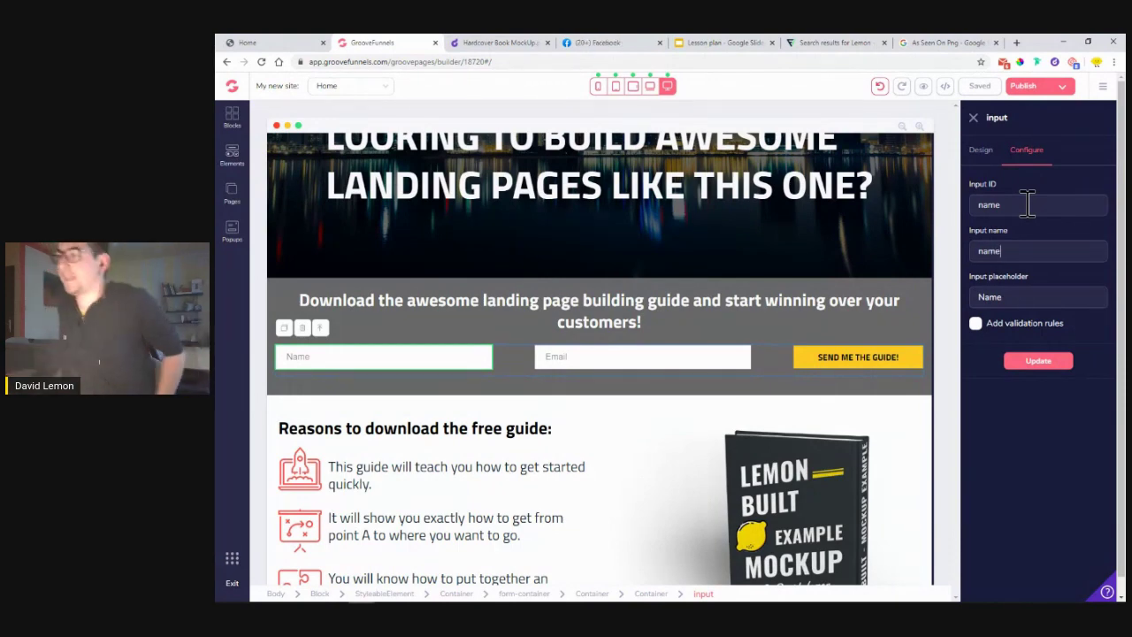
left_click(1057, 301)
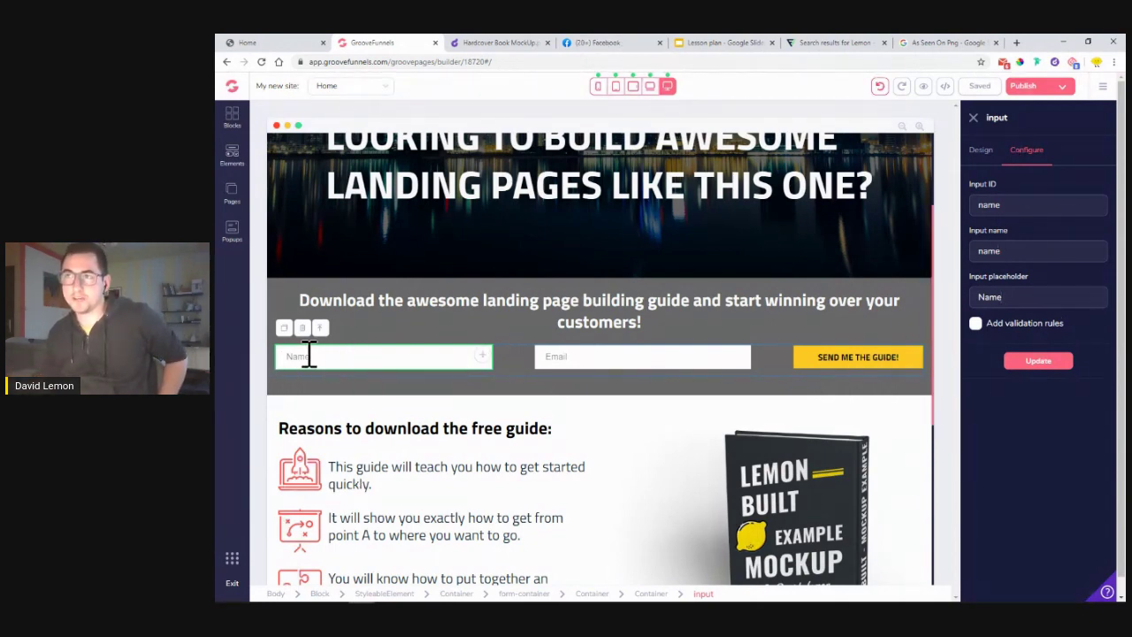
- Check the field labels on the published reference page and set the upper Name field's placeholder to "First Name"
left_click(270, 42)
scroll(359, 407, "up", 3)
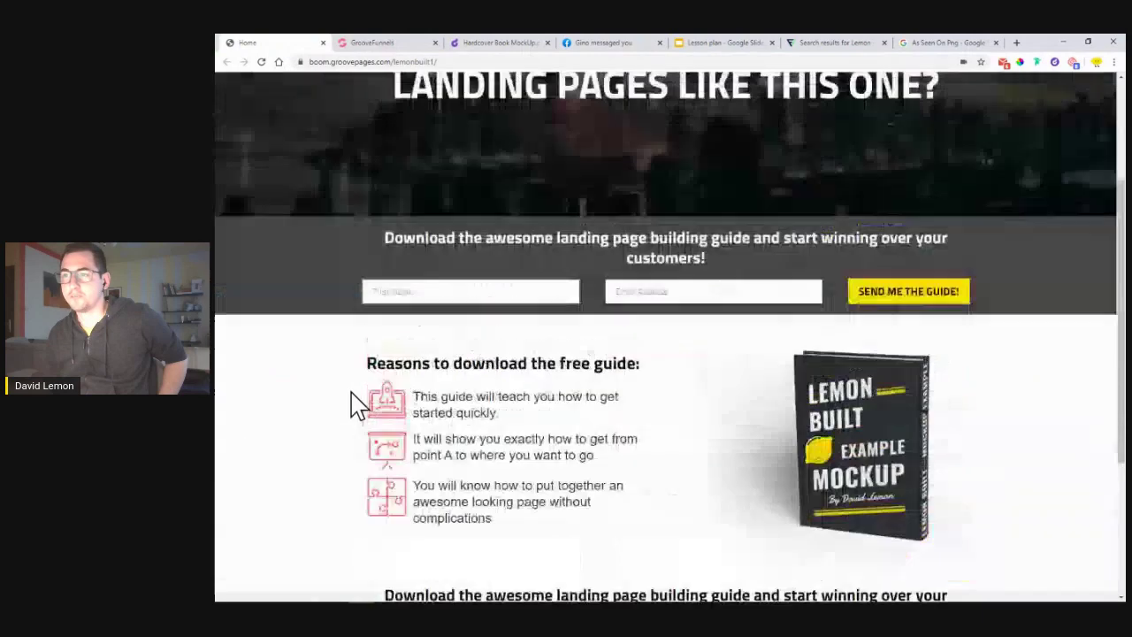
scroll(363, 403, "up", 2)
left_click(372, 43)
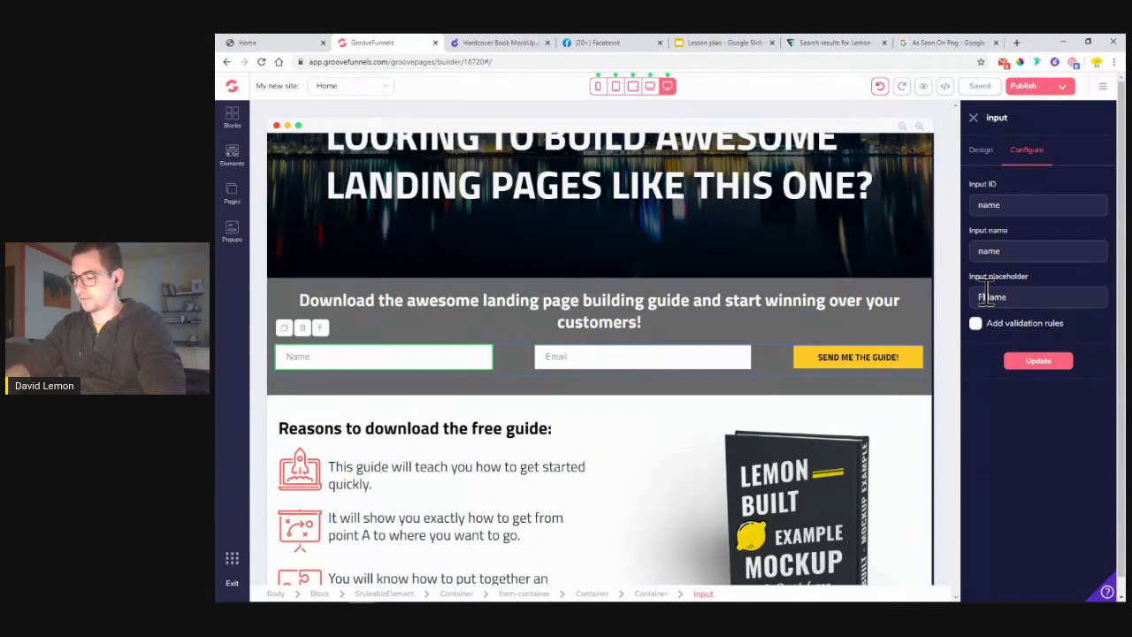
type("irst")
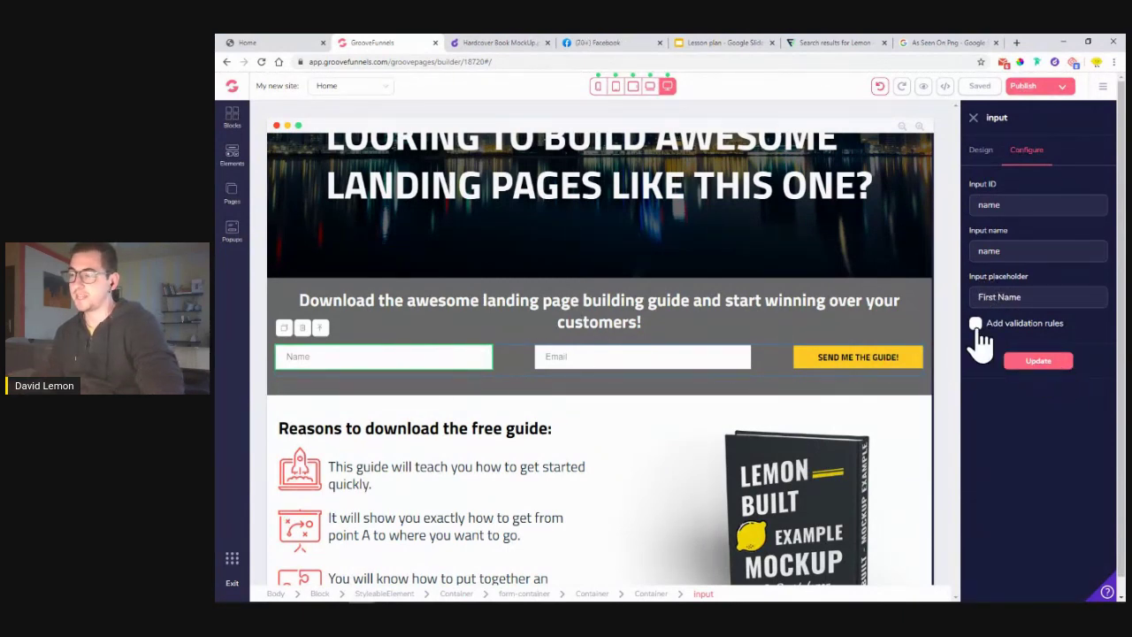
- Add validation rules to the upper First Name field so it cannot be empty, and apply the update
left_click(976, 324)
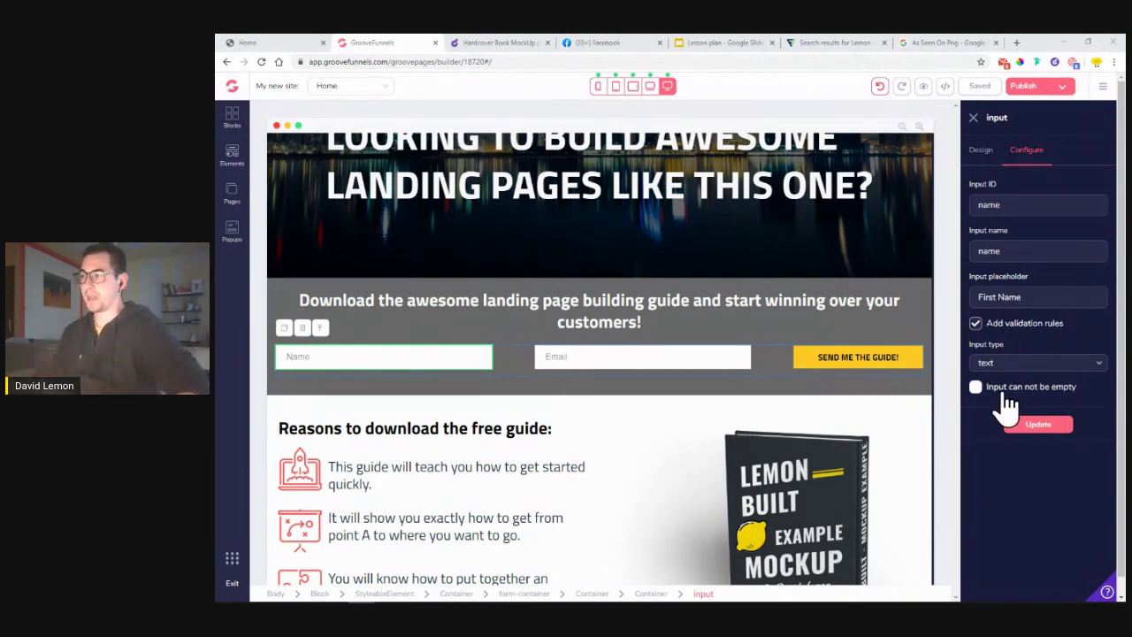
left_click(976, 388)
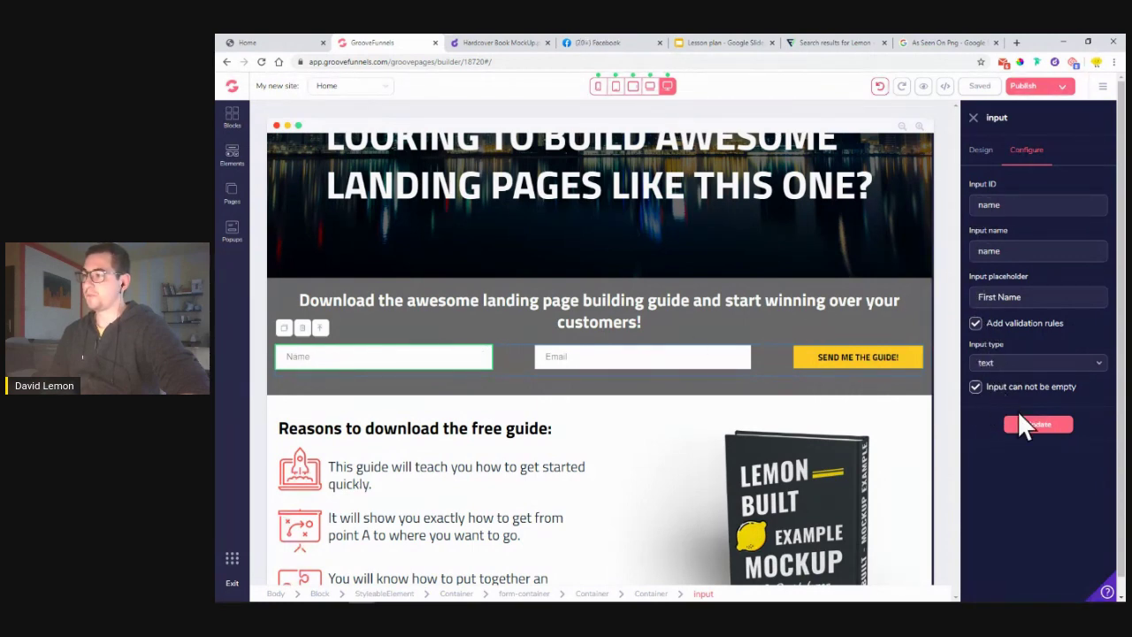
left_click(1037, 428)
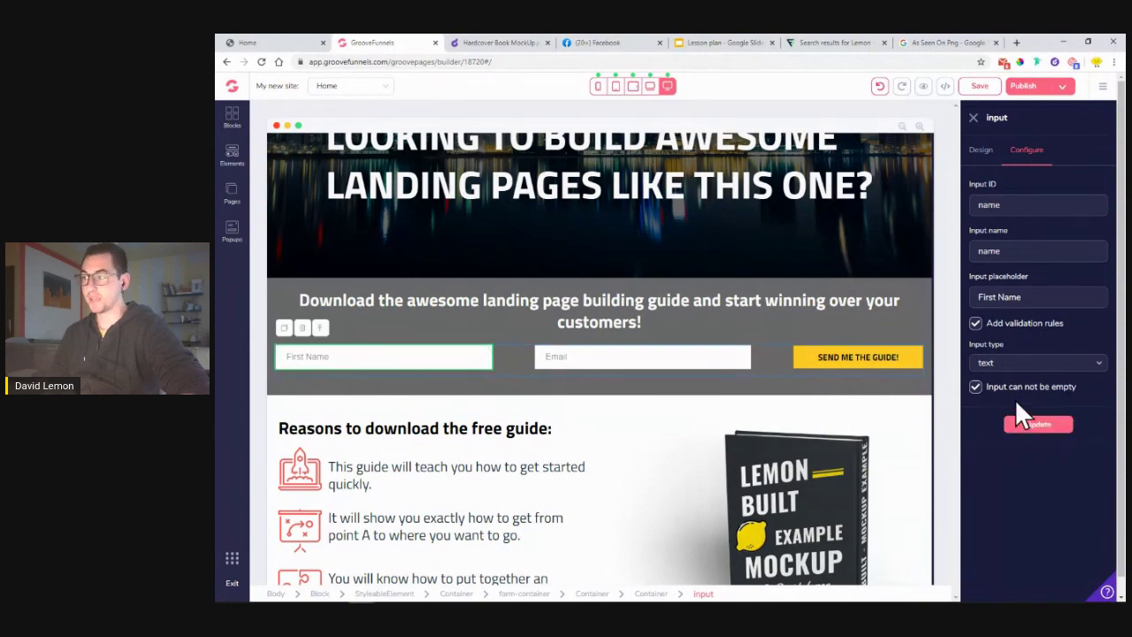
left_click(1034, 426)
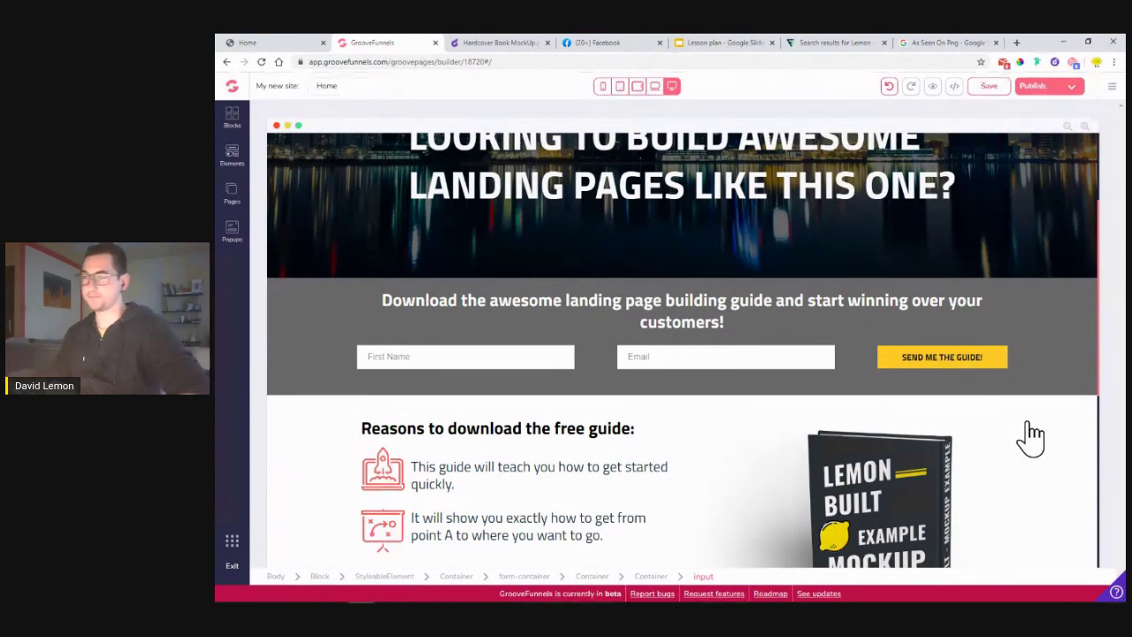
- Set both the input ID and the input name of the upper form's Email field to "email"
left_click(688, 359)
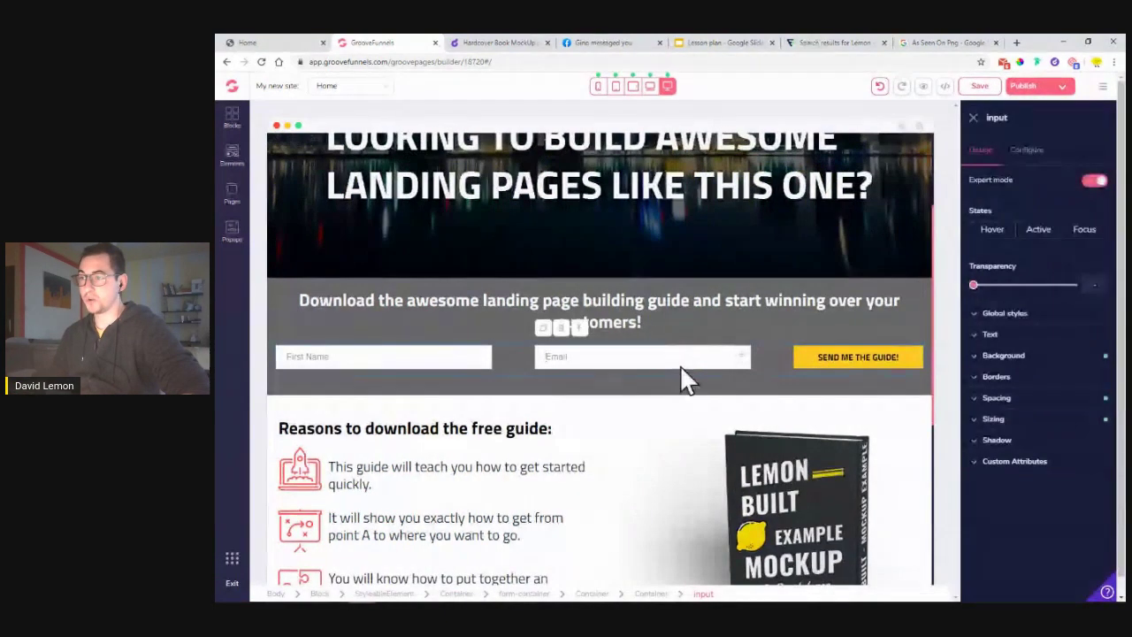
left_click(1028, 154)
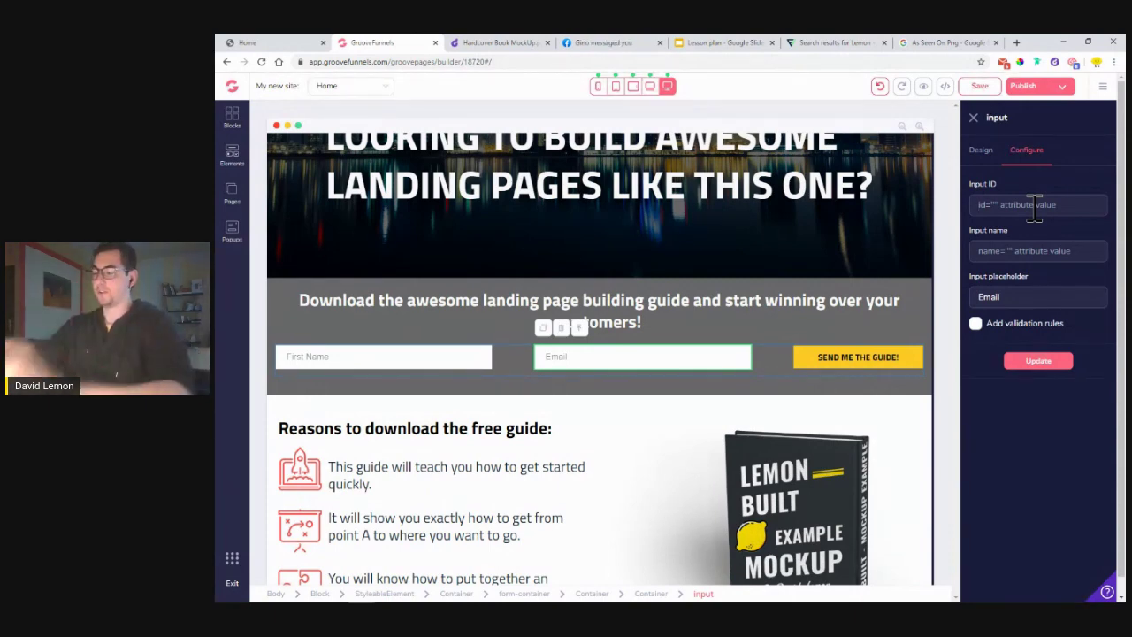
type("email")
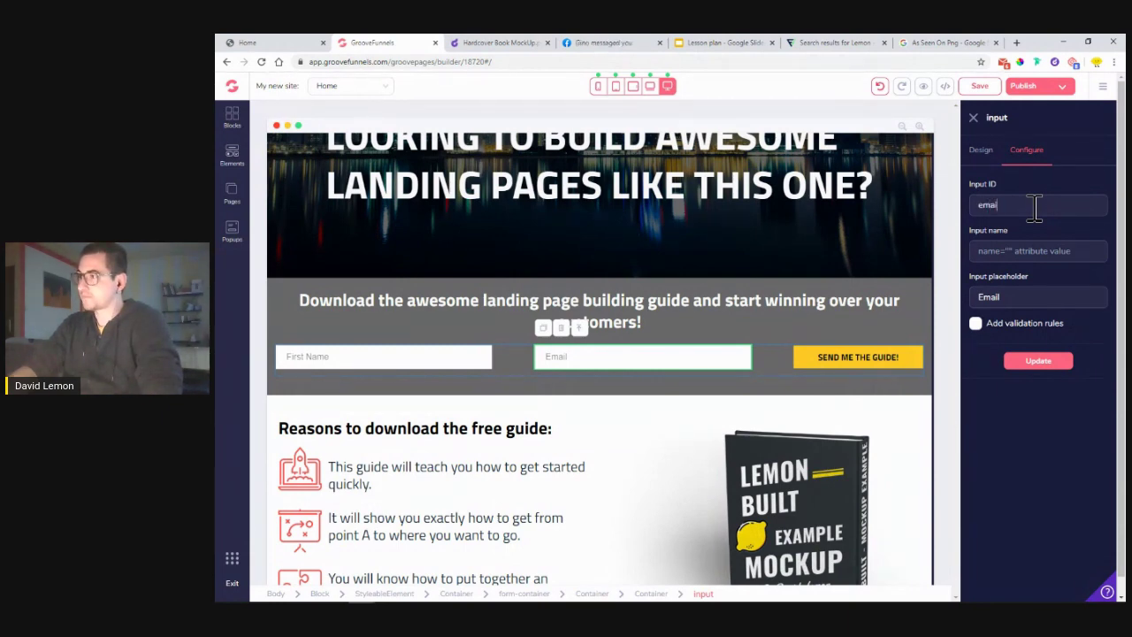
key("Tab")
type("ema")
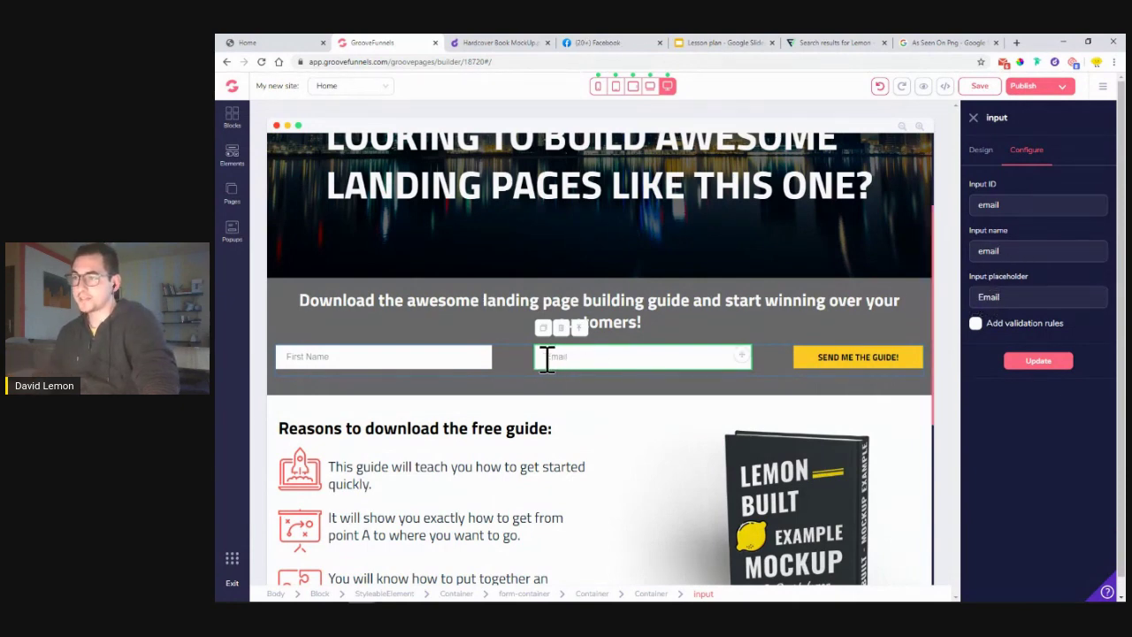
- Set the upper Email field's placeholder to "Email Address", matching the published reference page
left_click(273, 45)
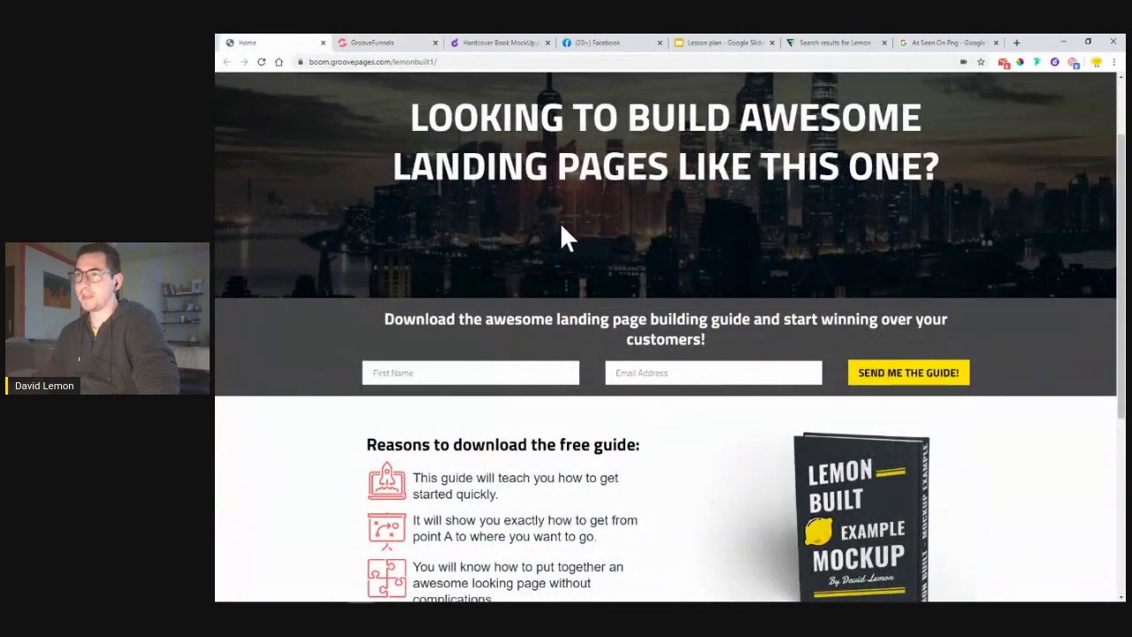
left_click(389, 43)
type("Address")
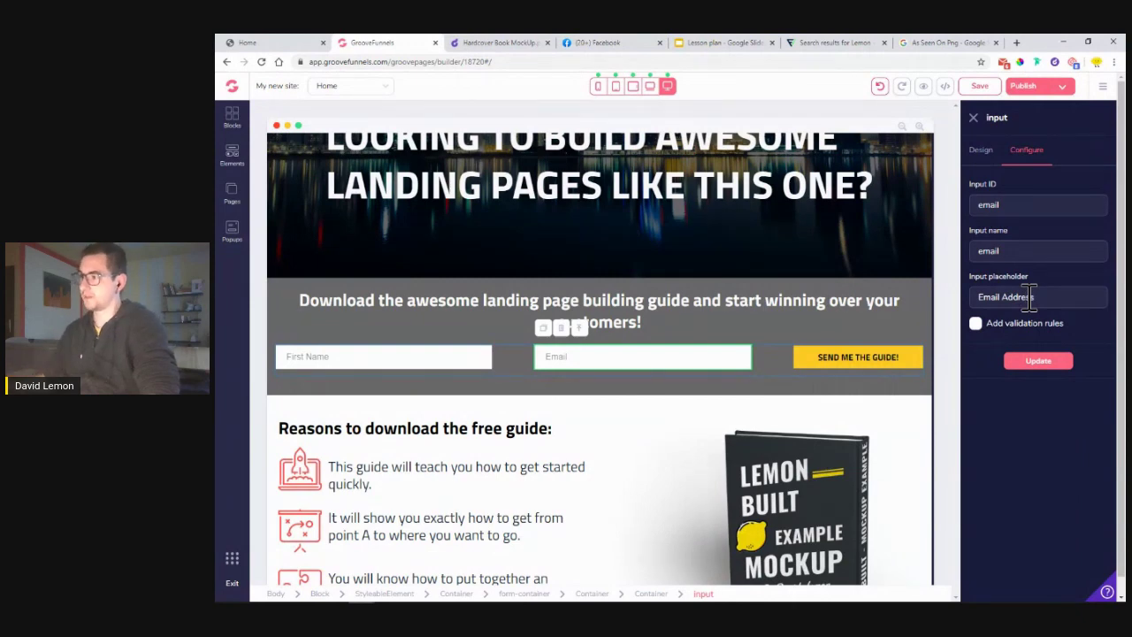
- Add validation rules to the upper Email field with input type email and no empty input, and apply the update
left_click(976, 324)
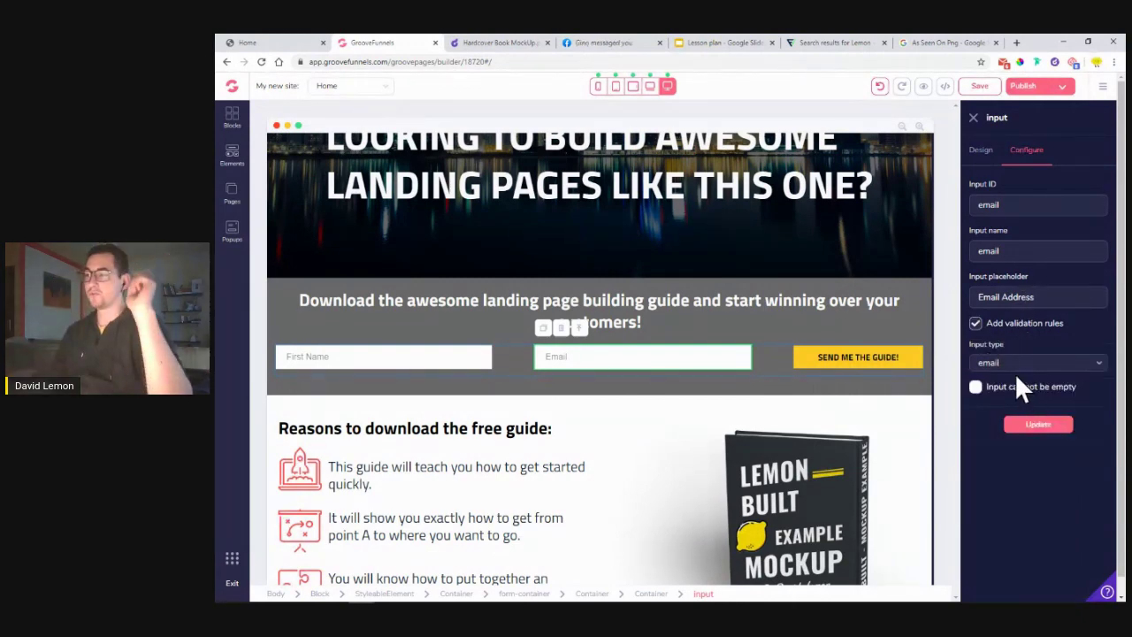
left_click(1011, 368)
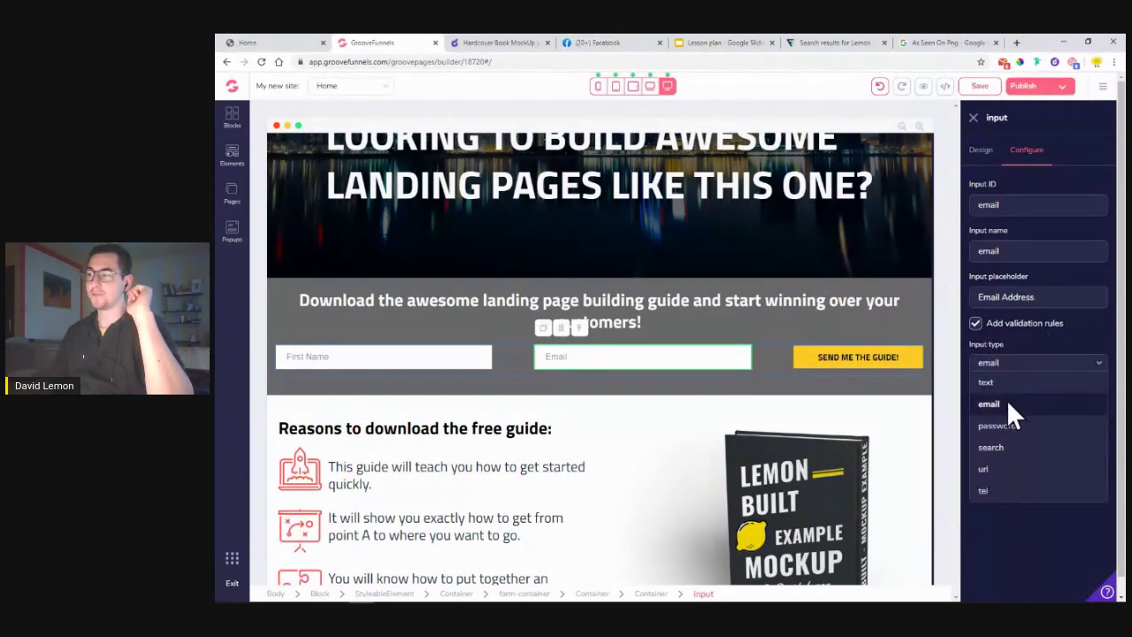
left_click(1009, 403)
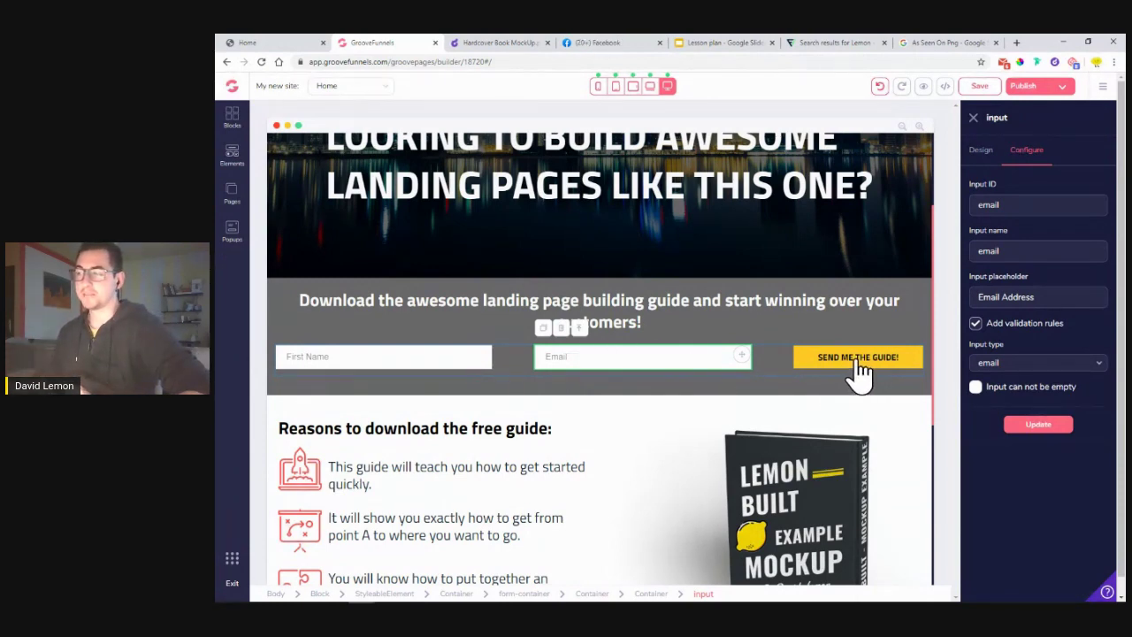
left_click(976, 388)
left_click(1040, 428)
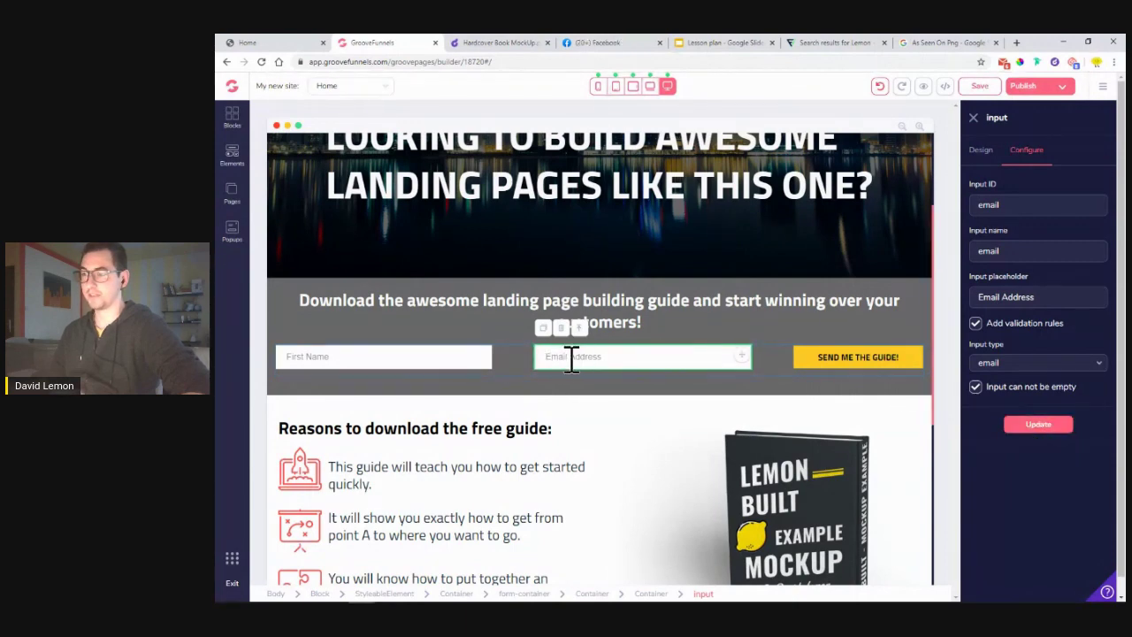
left_click(1031, 428)
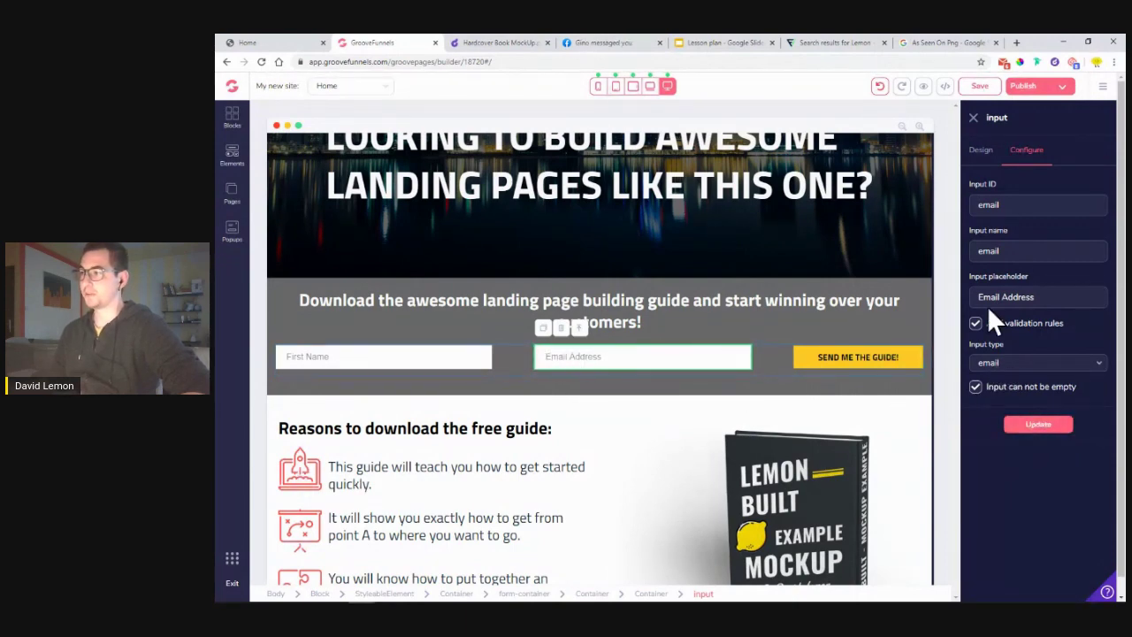
left_click(1026, 429)
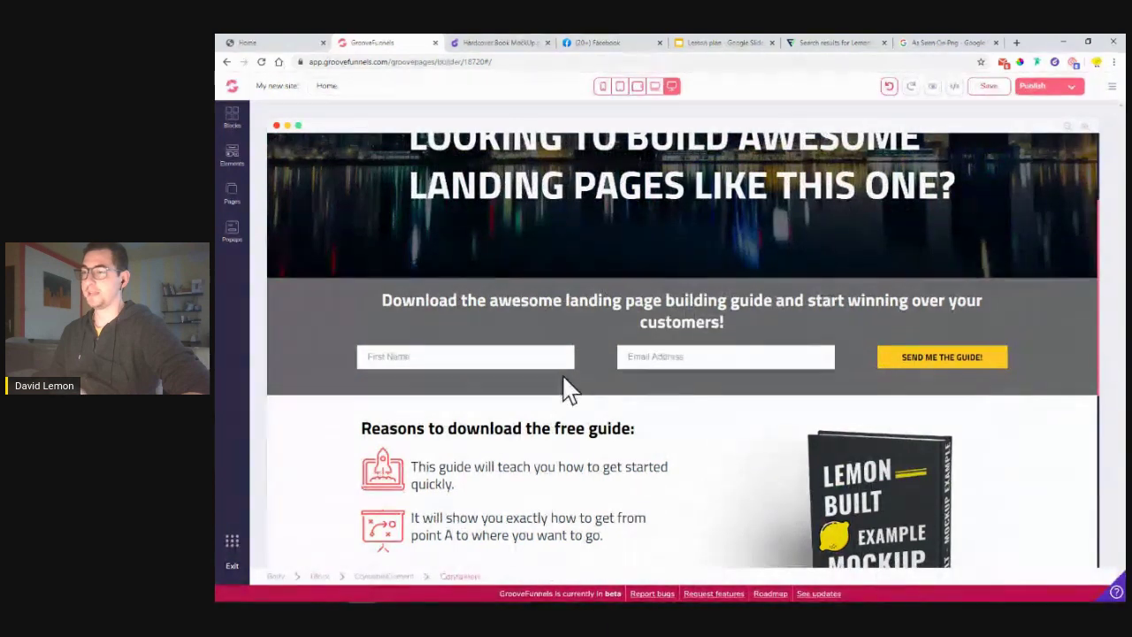
left_click(921, 360)
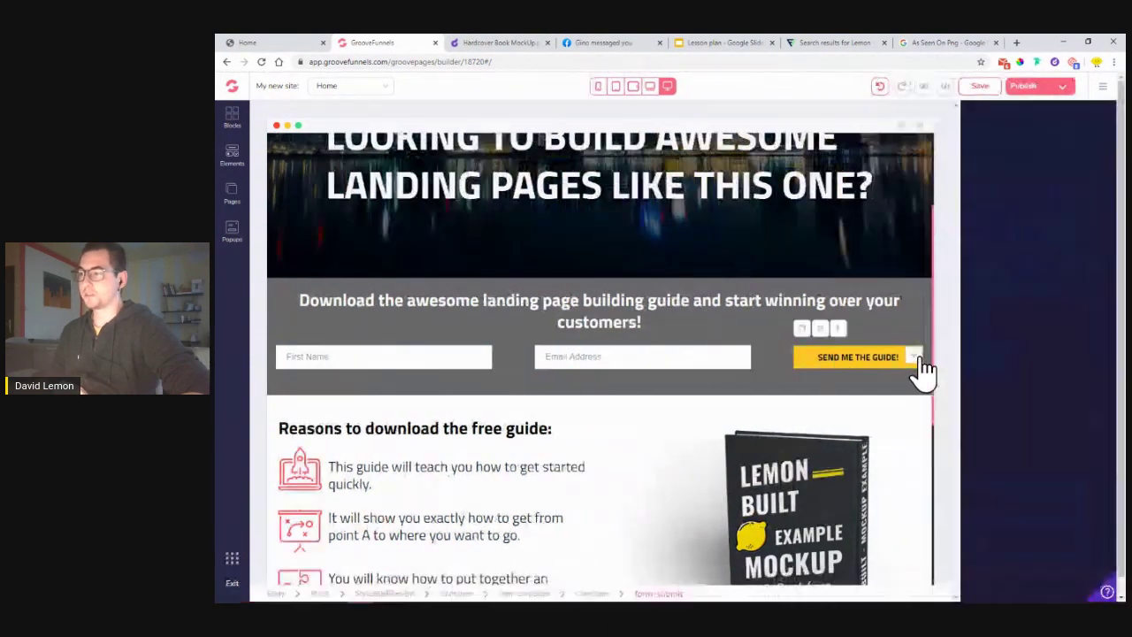
left_click(629, 357)
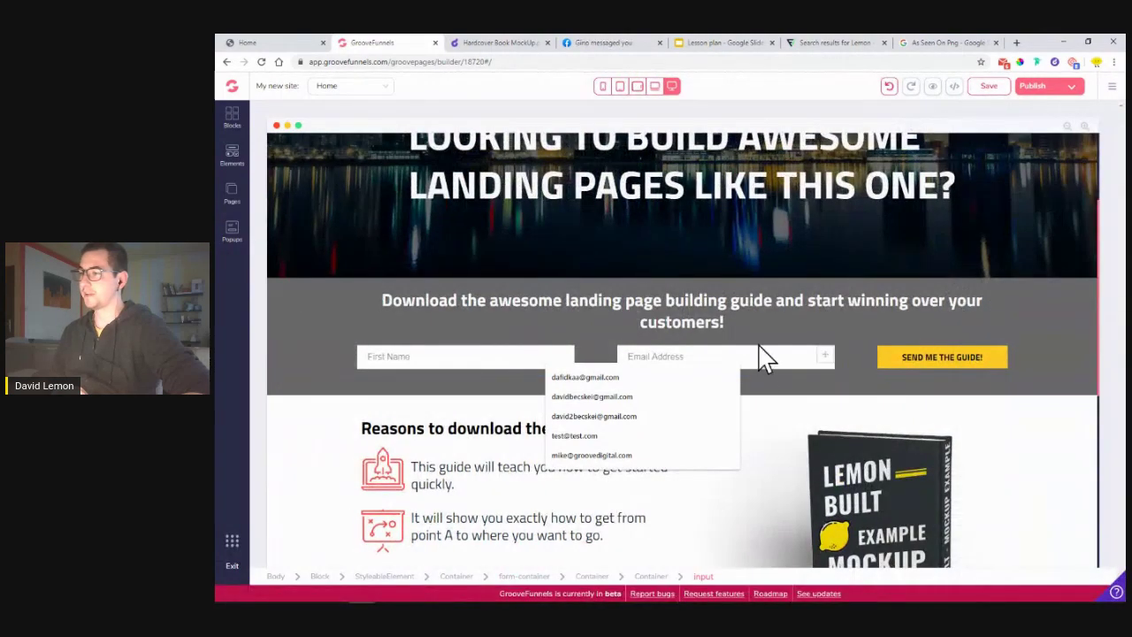
left_click(702, 359)
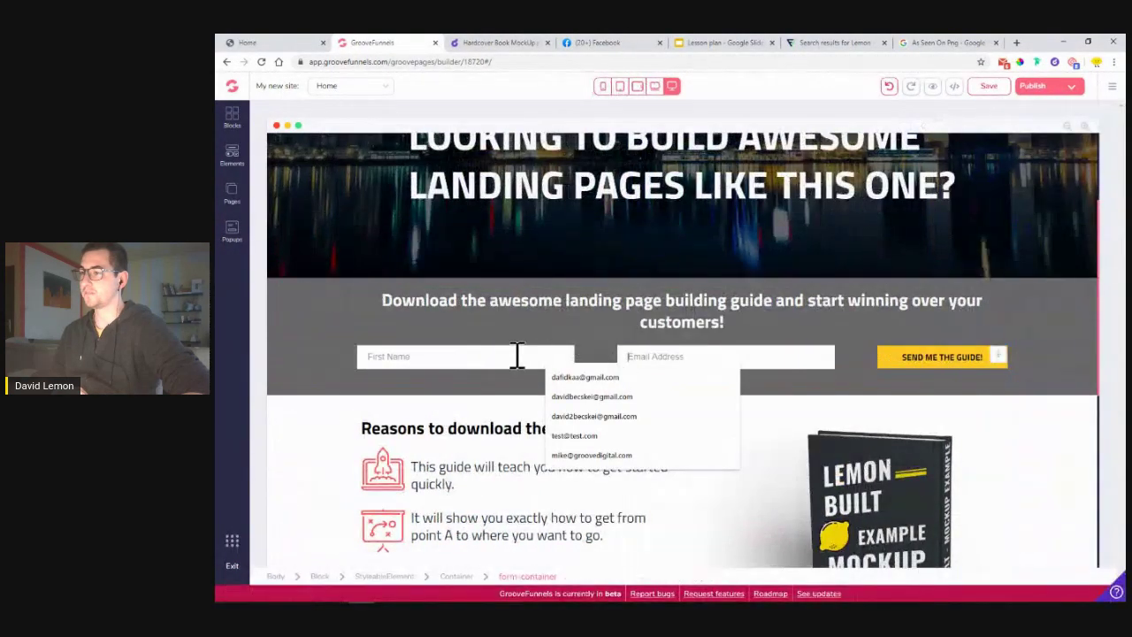
left_click(480, 357)
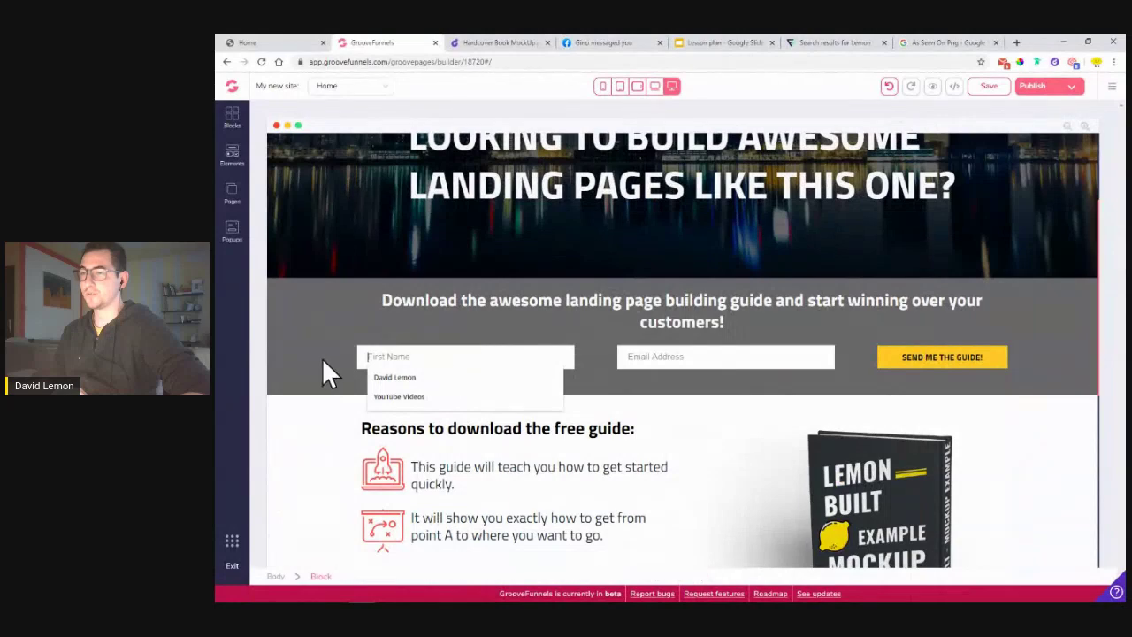
- Save the page and reload the builder to check the upper Email field's configuration
left_click(992, 89)
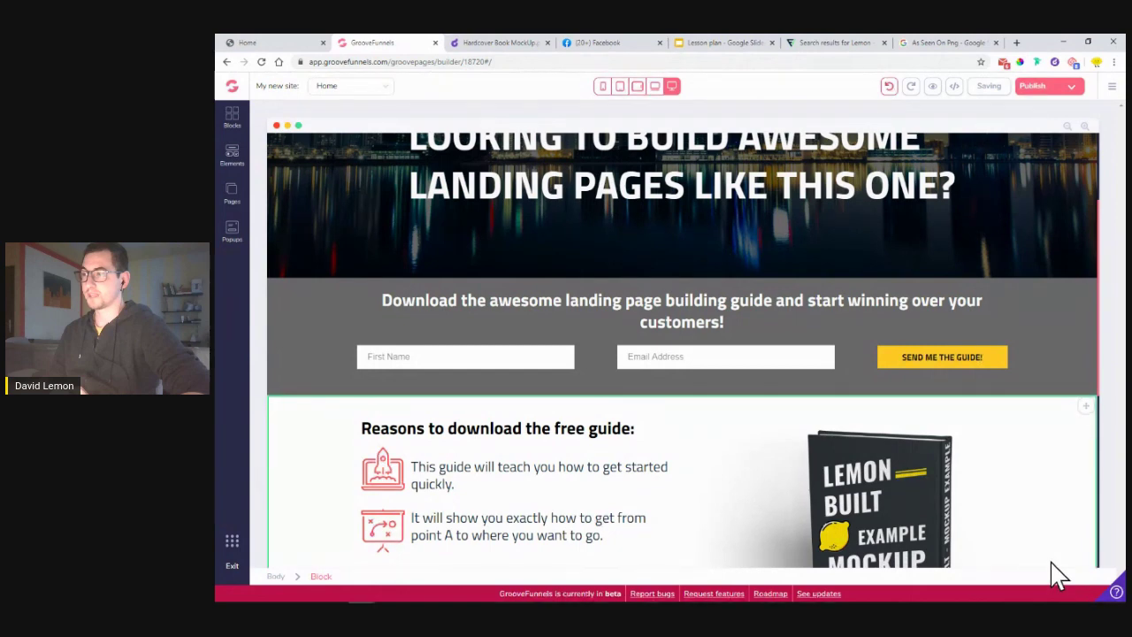
left_click(261, 61)
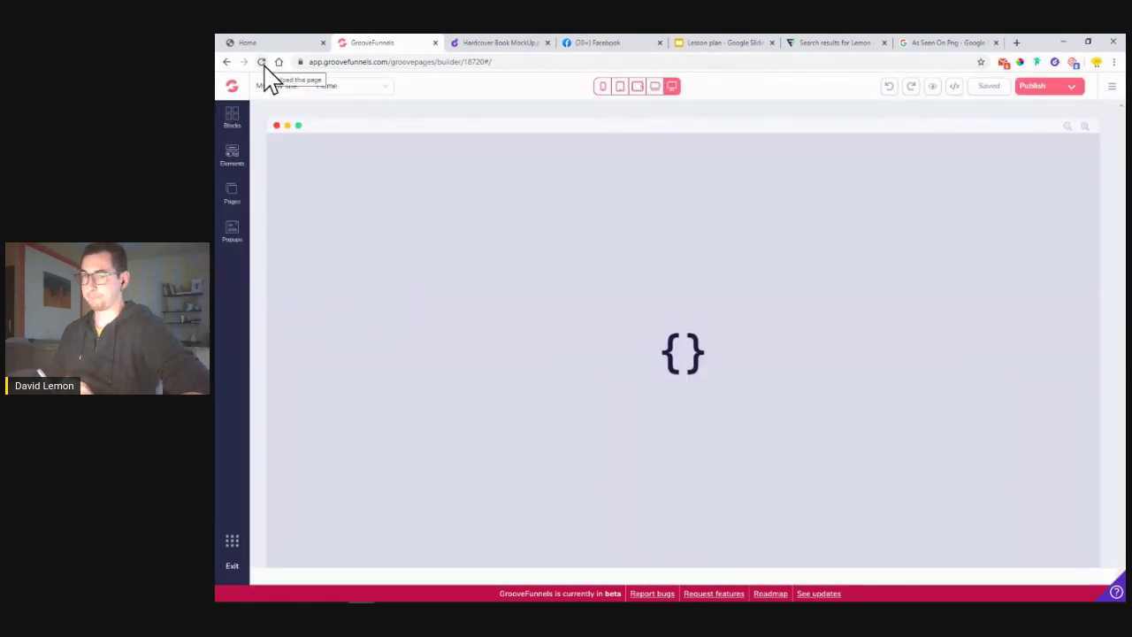
scroll(923, 286, "down", 3)
scroll(920, 291, "up", 1)
scroll(699, 420, "up", 2)
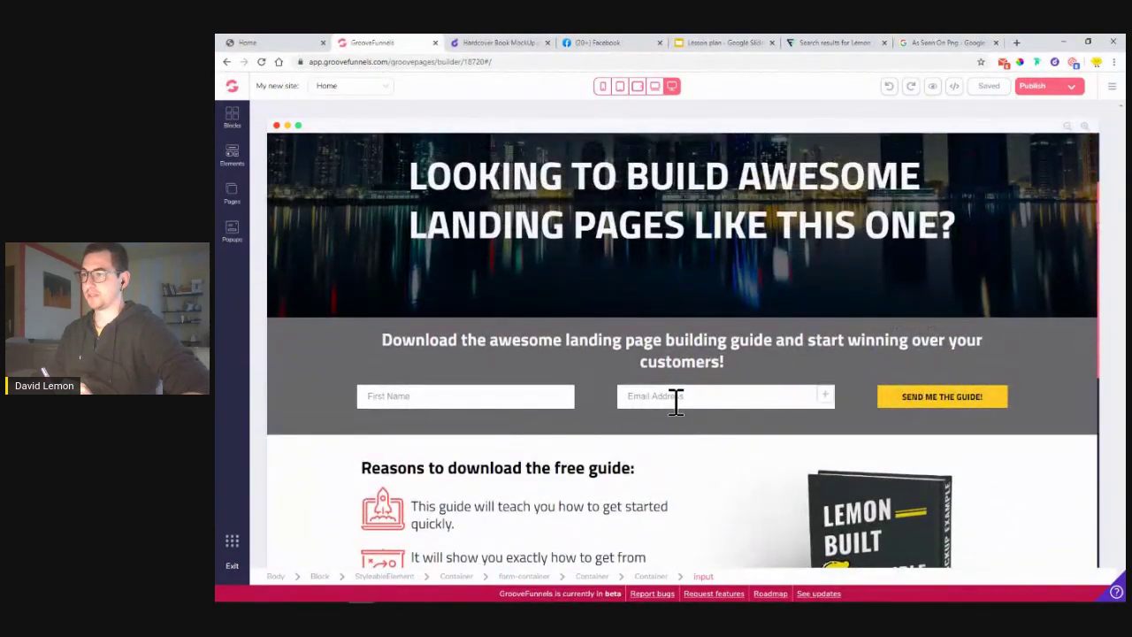
left_click(676, 401)
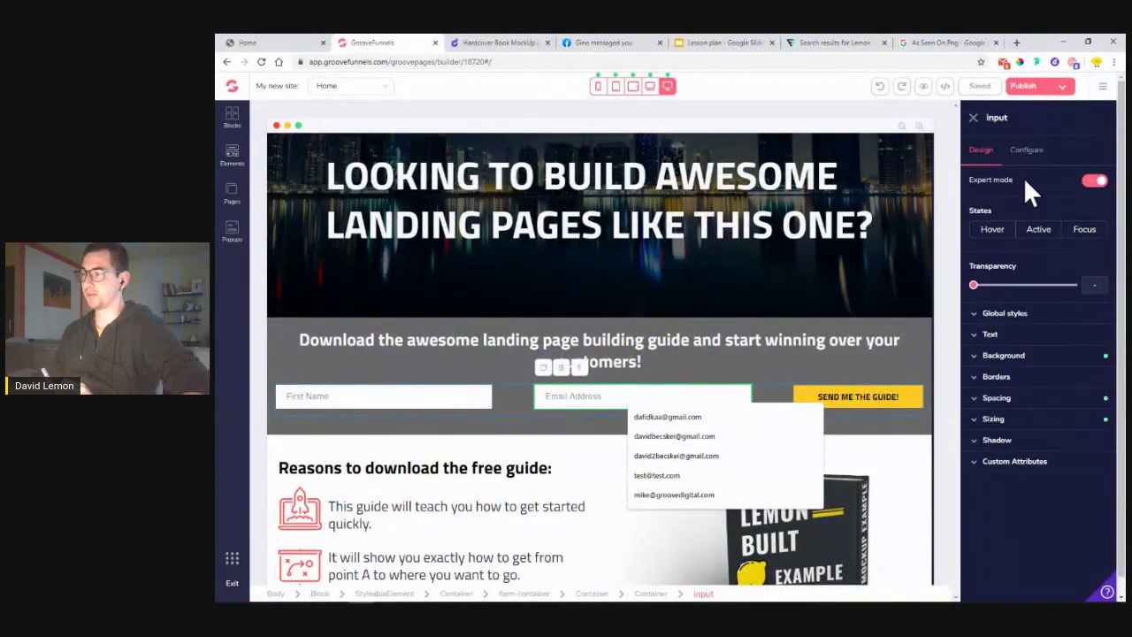
left_click(1028, 152)
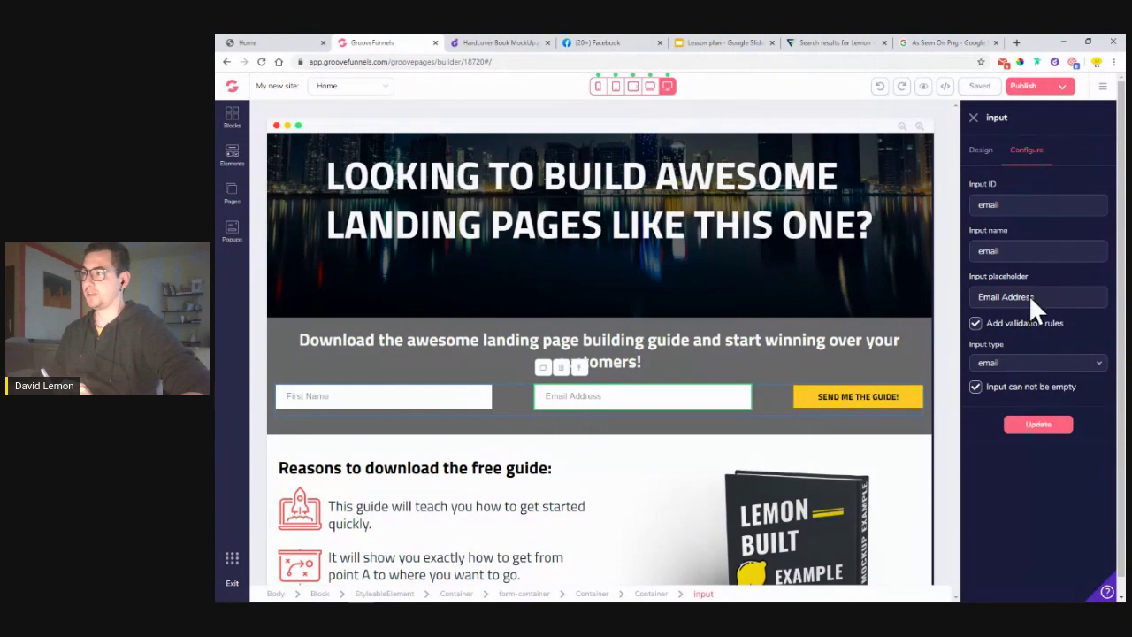
- Set the text font of the upper form's Email Address field to titillium-web
left_click(982, 152)
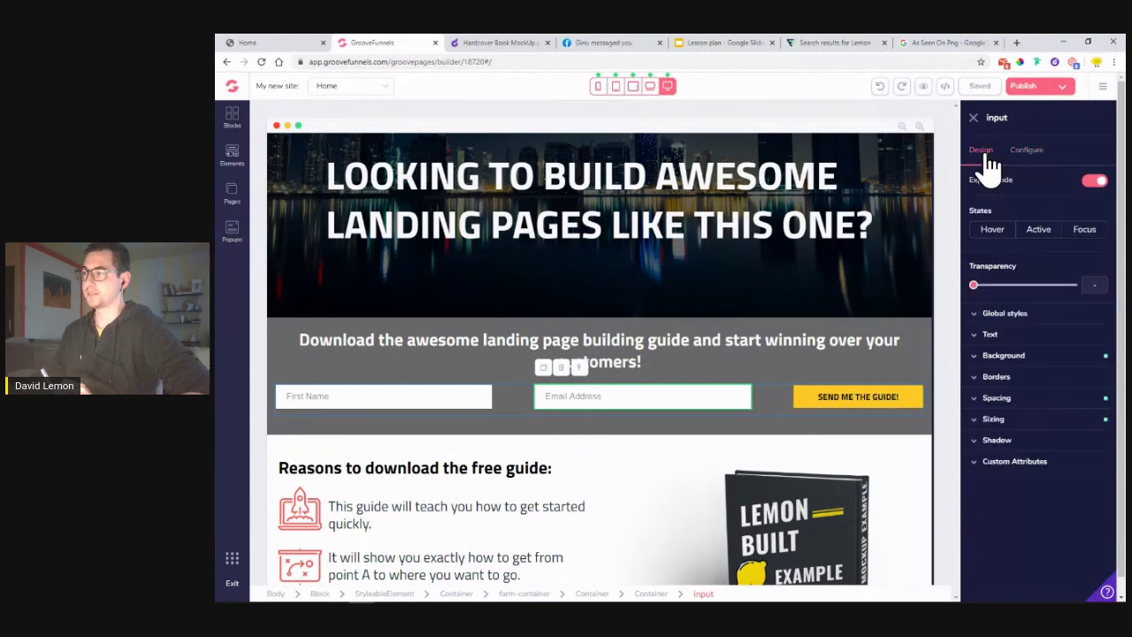
left_click(1007, 336)
left_click(1017, 364)
left_click(1041, 547)
- Set the text font of the upper form's First Name field to titillium-web and save the page
left_click(402, 398)
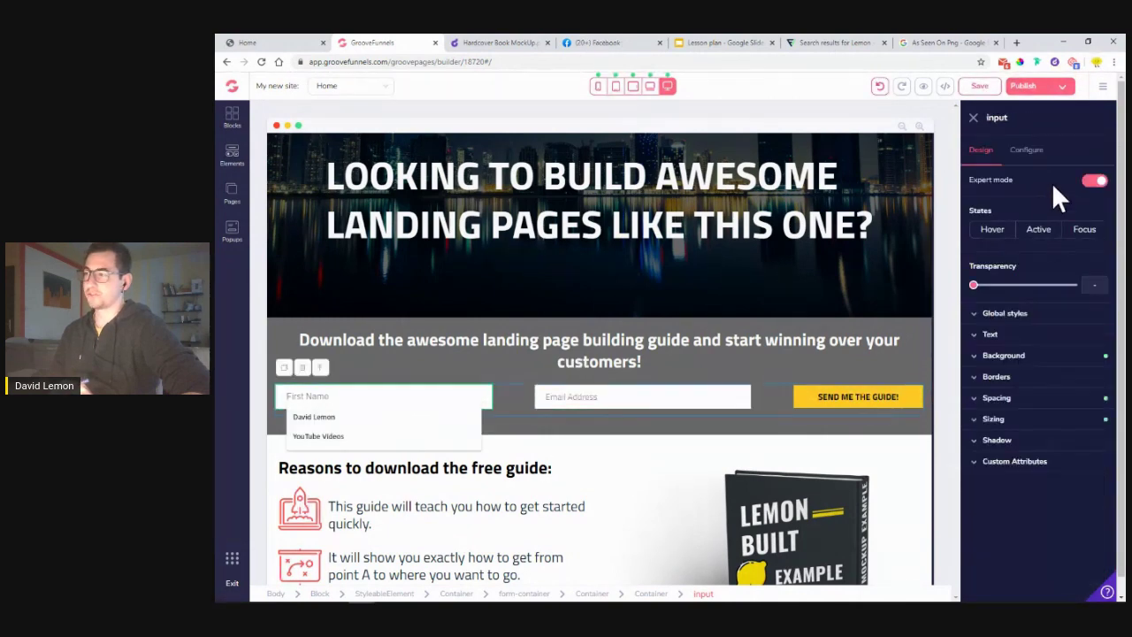
left_click(1002, 339)
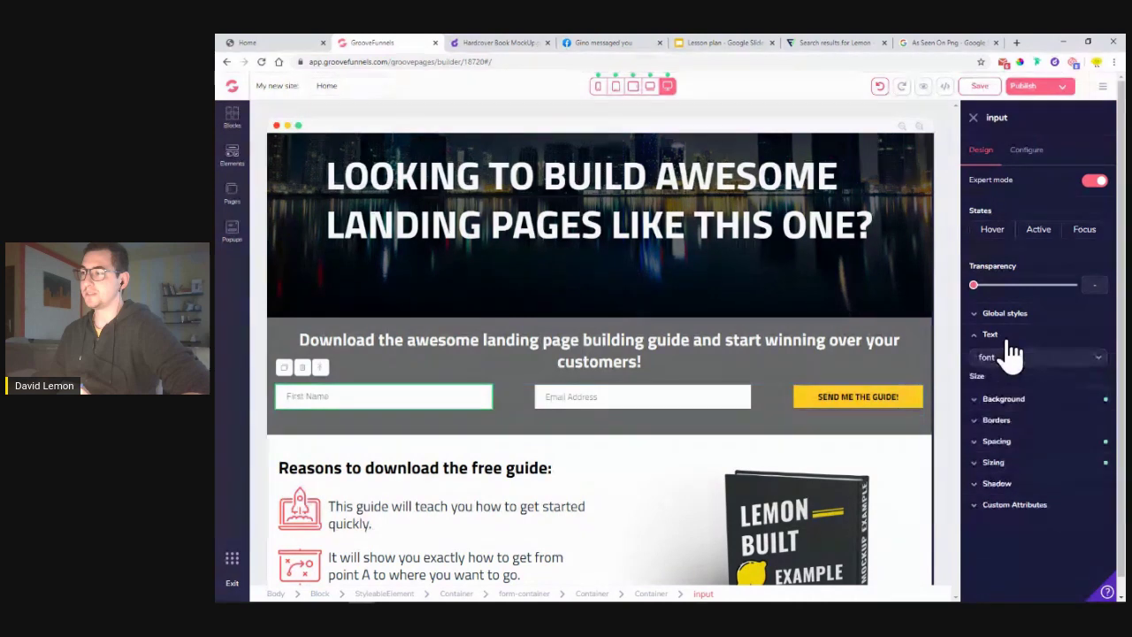
left_click(1019, 359)
left_click(1013, 551)
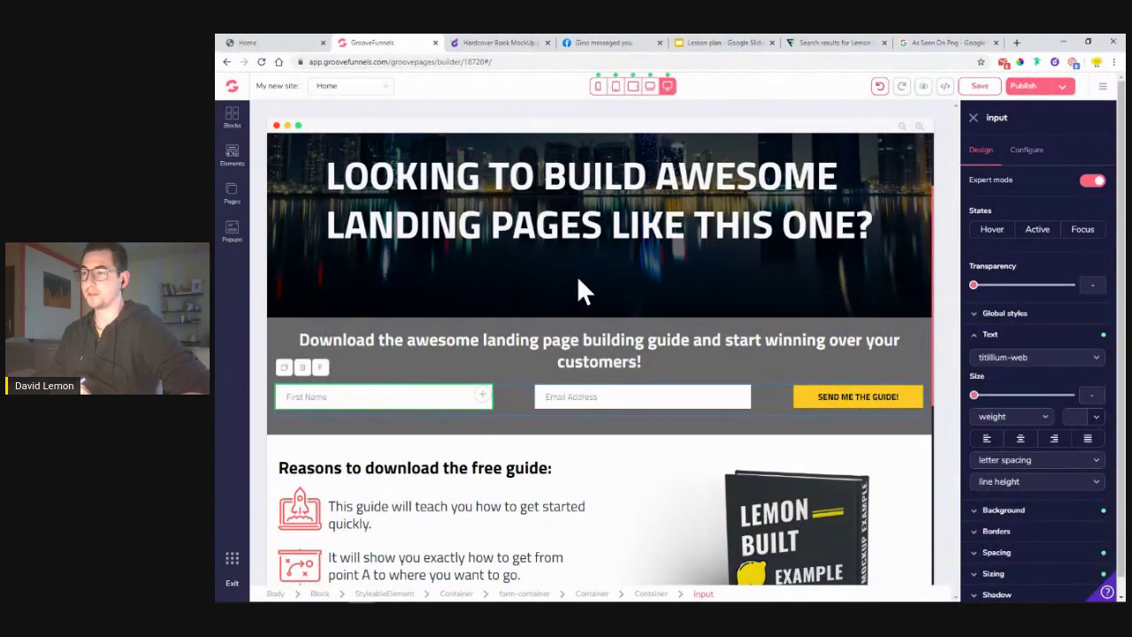
scroll(579, 290, "down", 1)
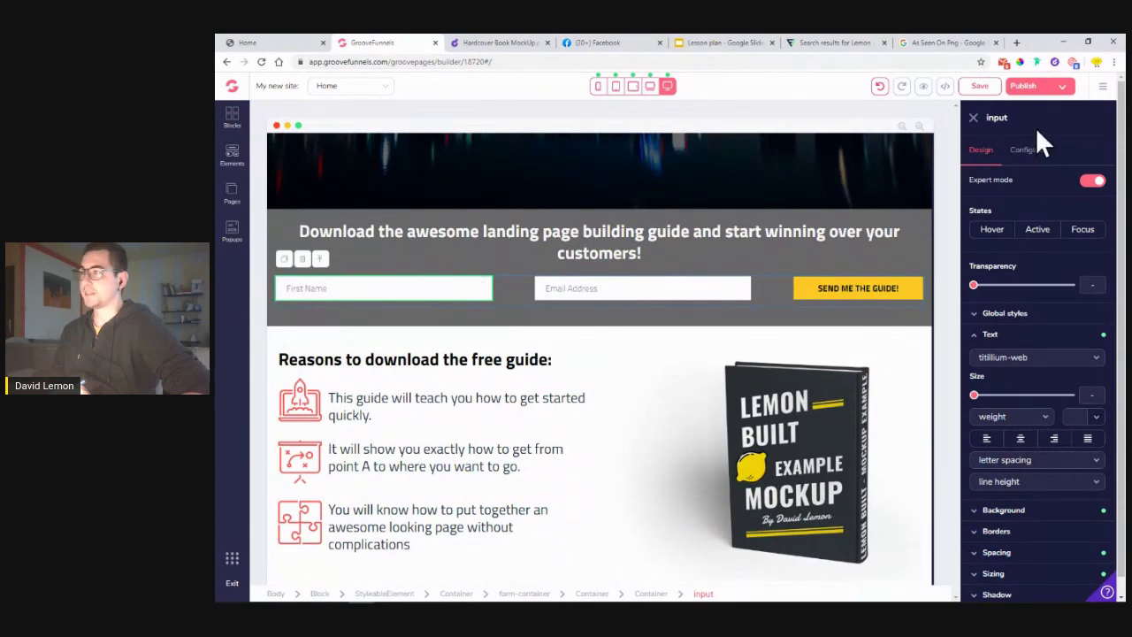
left_click(979, 86)
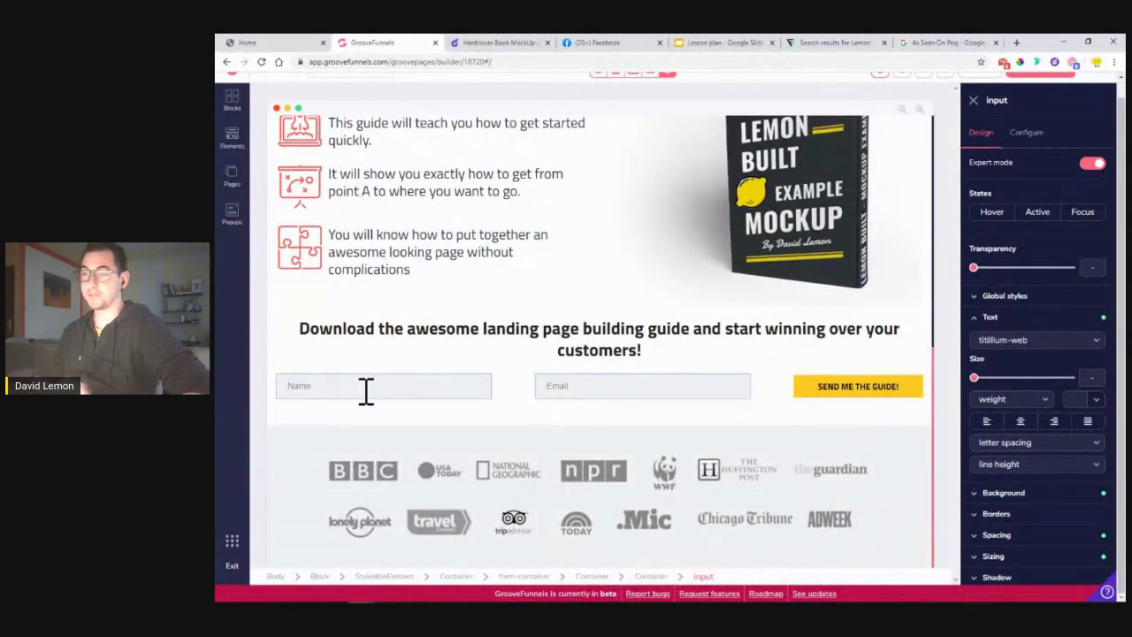
- Set the lower form's Name field to input ID name, input name name, and placeholder First Name
left_click(366, 389)
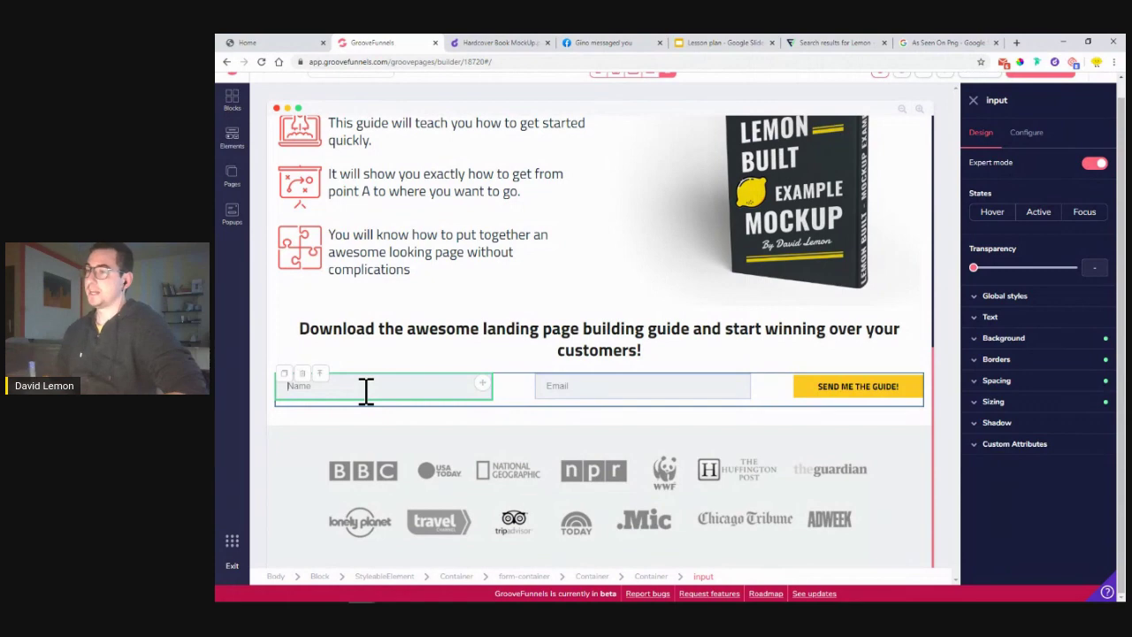
left_click(1025, 137)
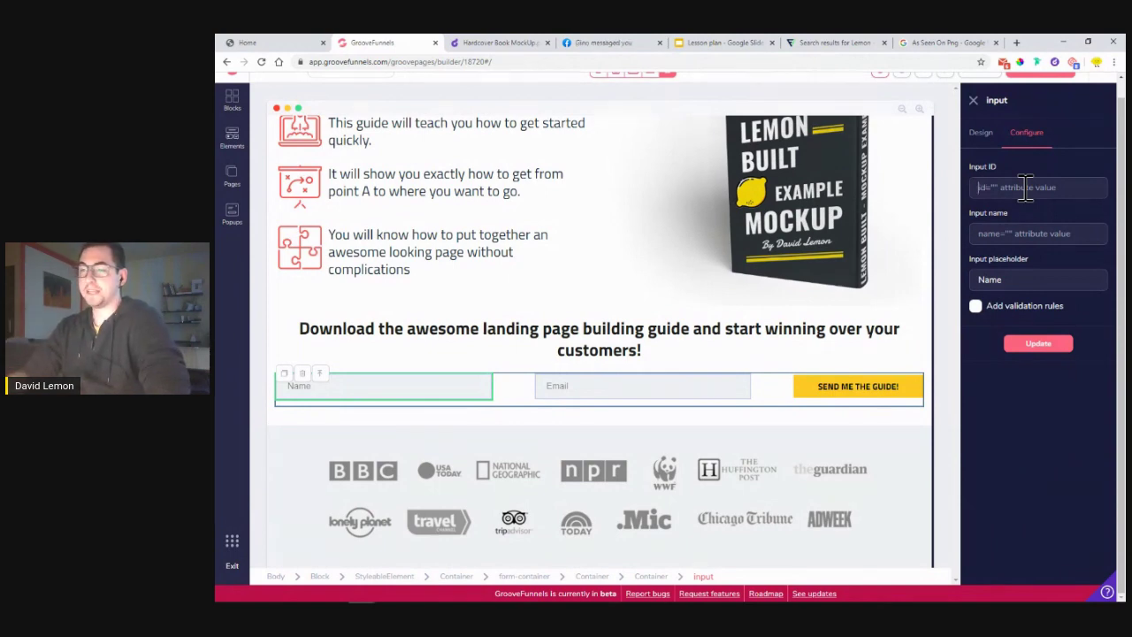
left_click(1024, 187)
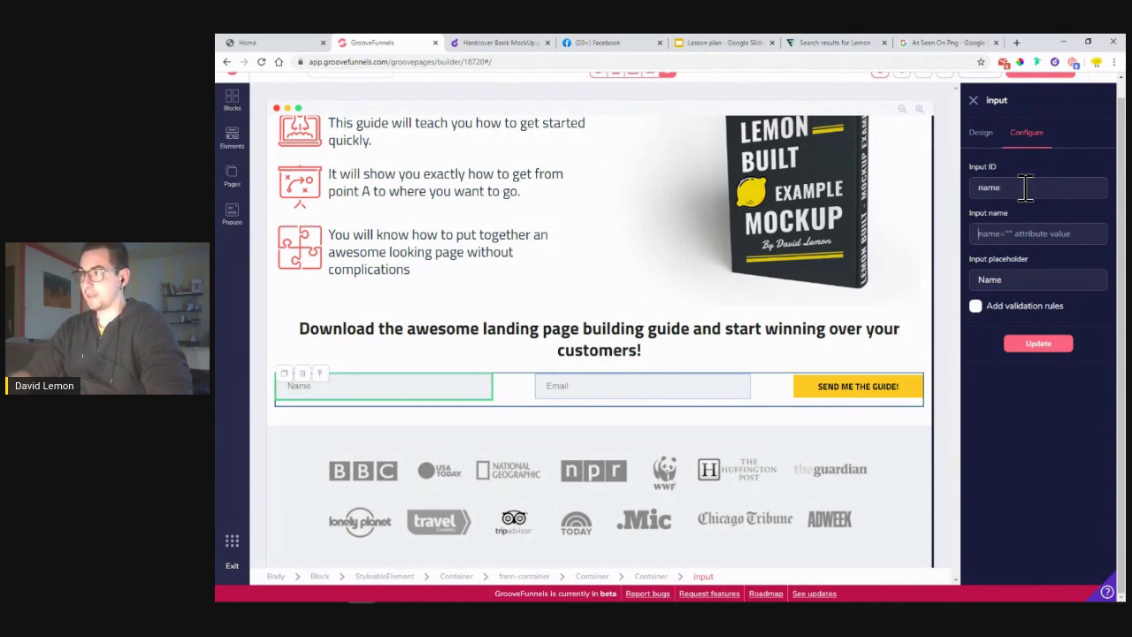
type("nea")
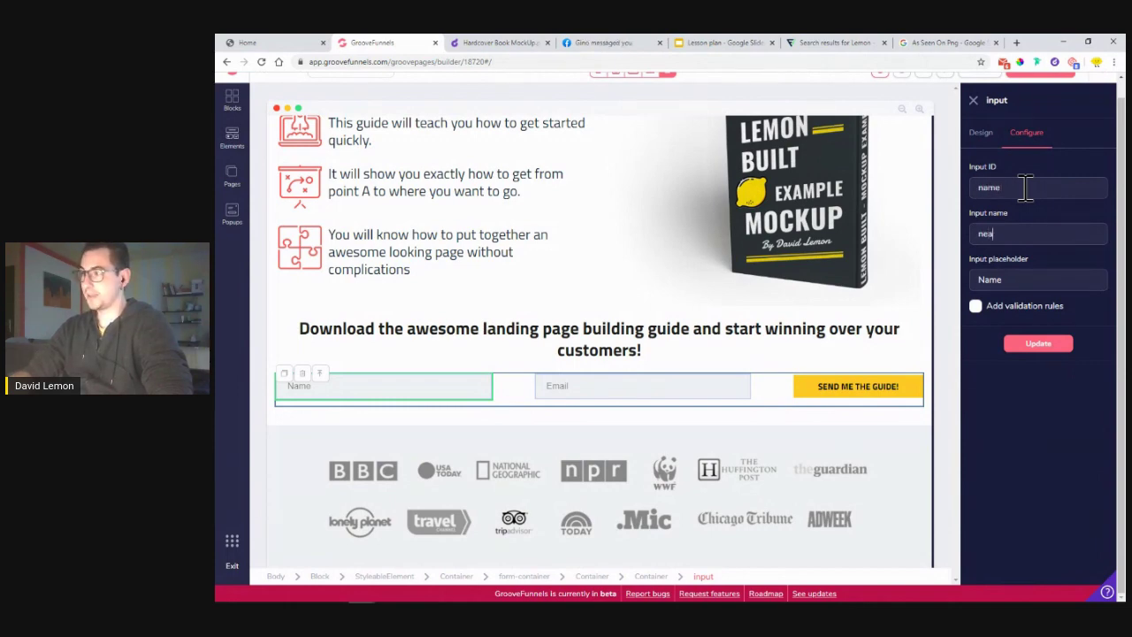
key("BackSpace")
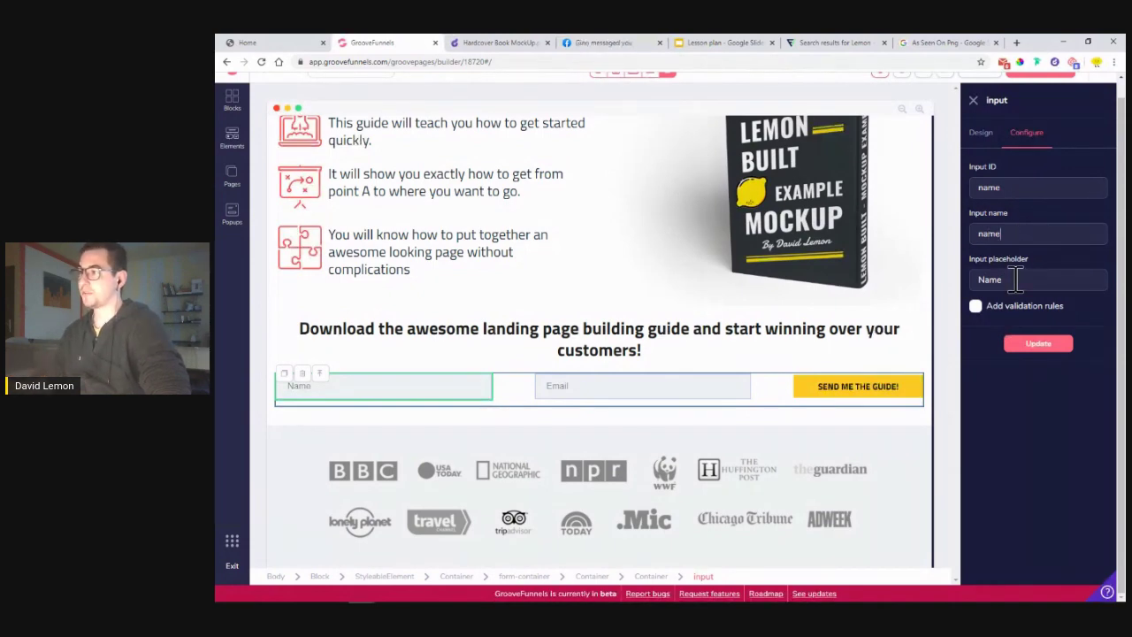
left_click(979, 281)
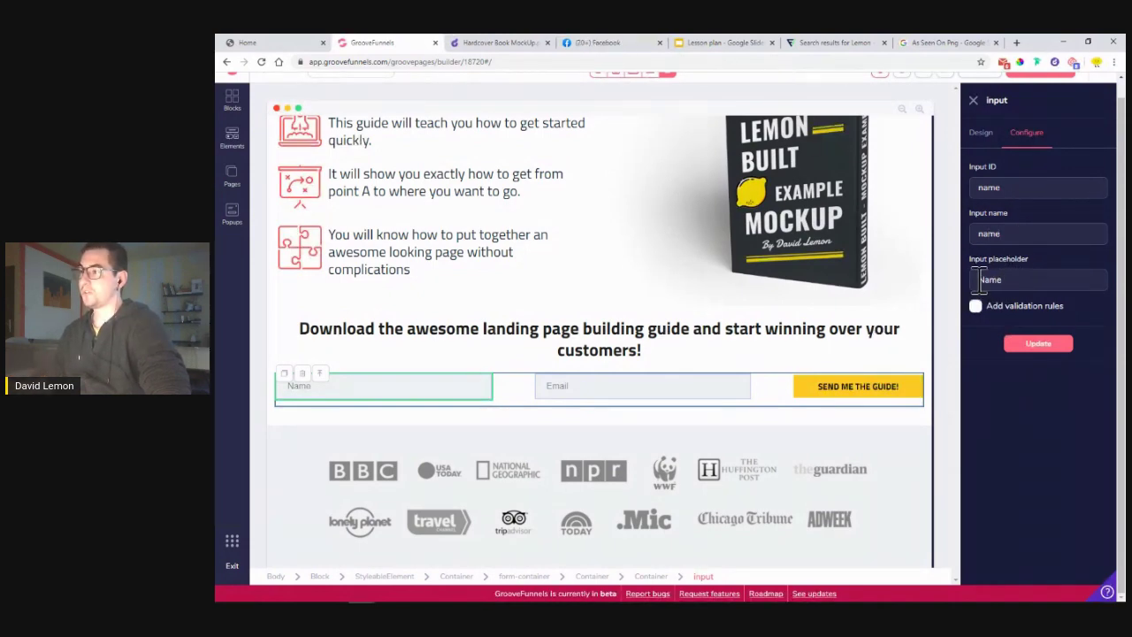
type("First name")
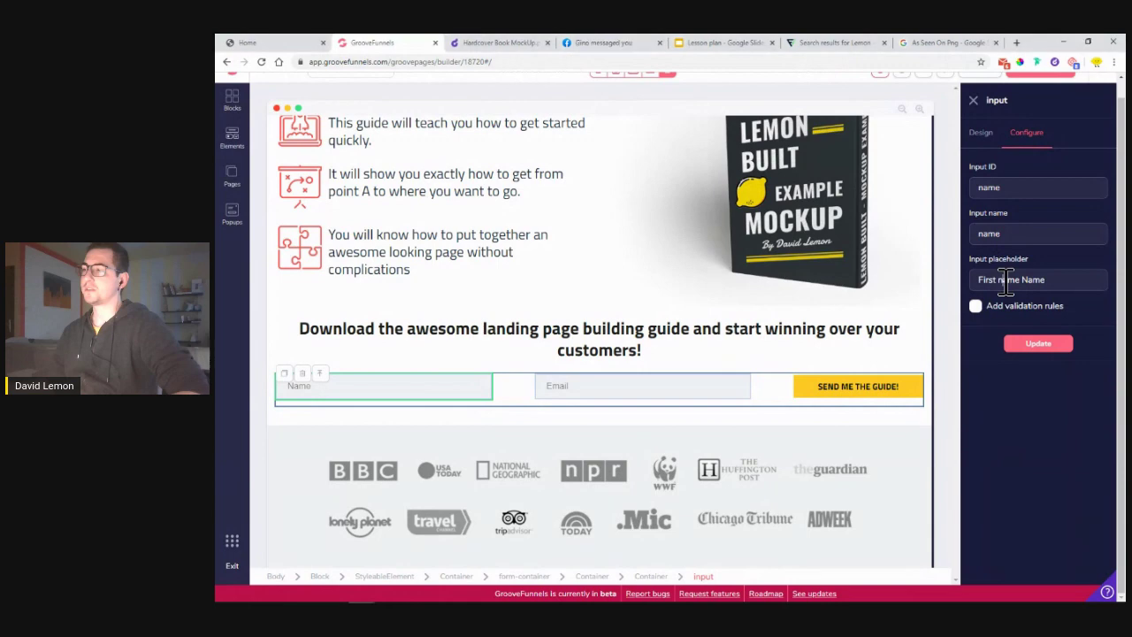
left_click_drag(998, 279, 1018, 279)
key("BackSpace")
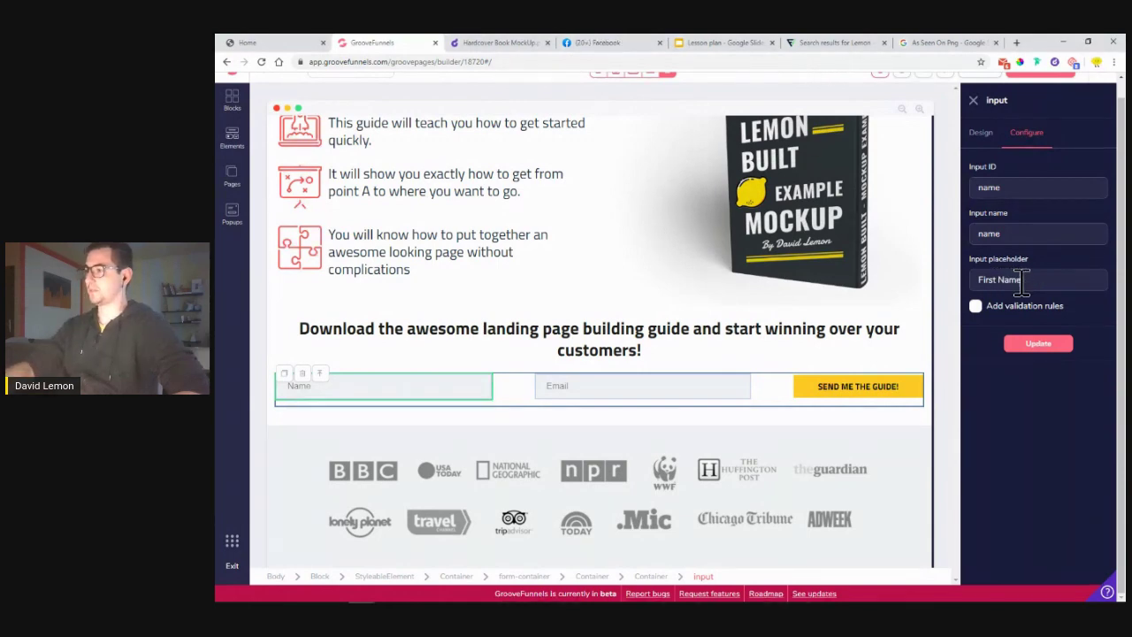
- Add validation rules to the lower First Name field so the input cannot be empty, and apply the update
left_click(976, 306)
left_click(976, 369)
left_click(1038, 407)
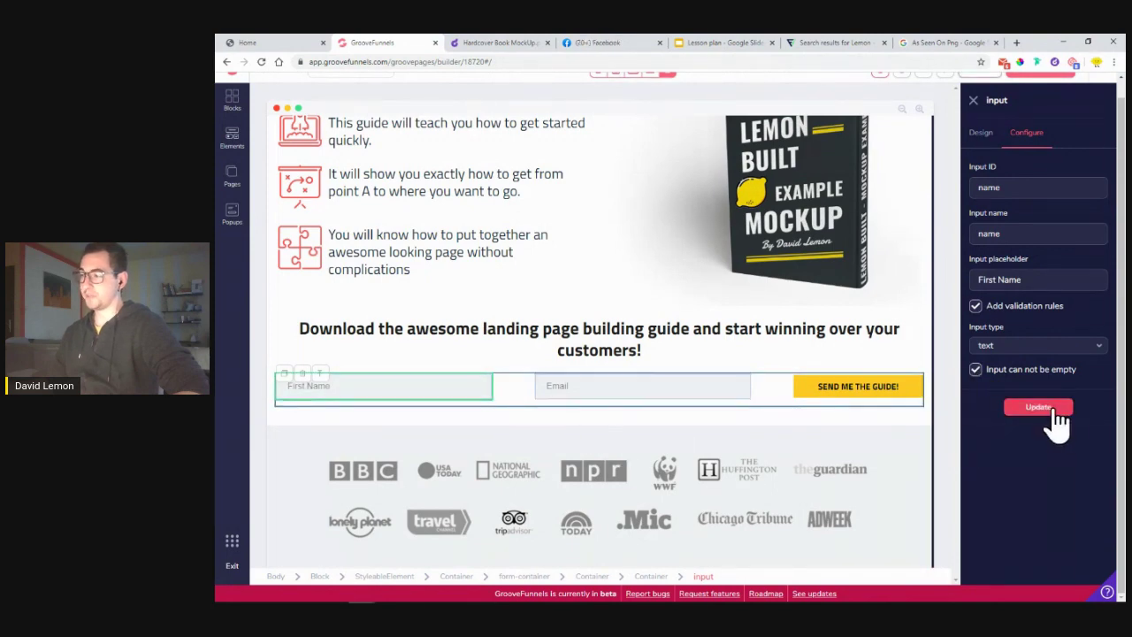
left_click(1048, 409)
- Set the lower form's Email field to input ID email, input name email, and placeholder Email Address
left_click(667, 405)
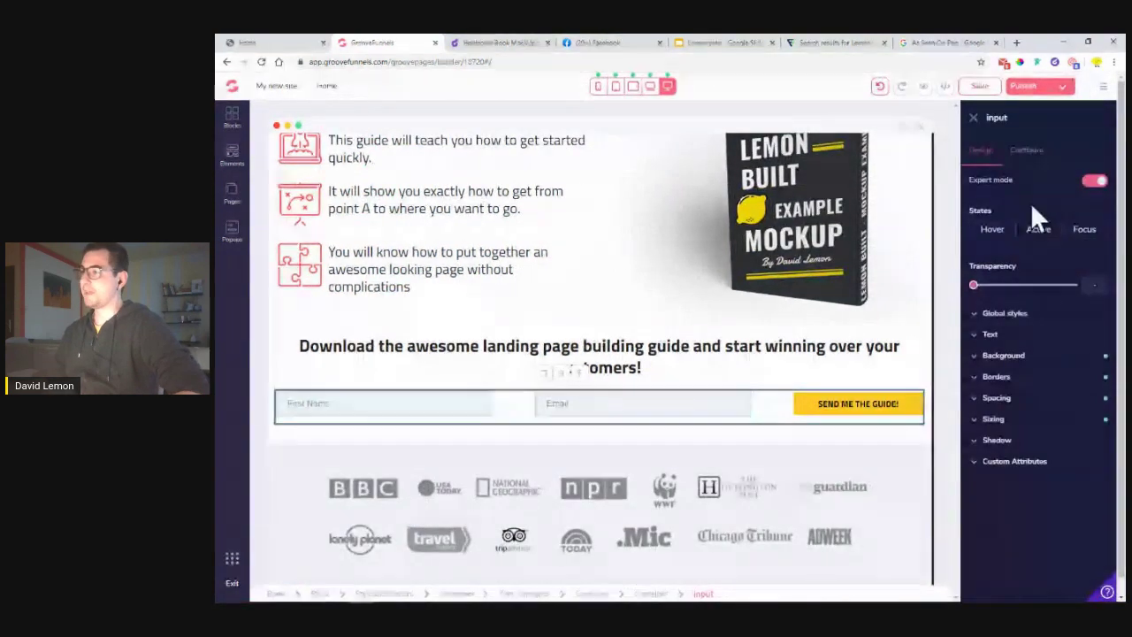
left_click(1029, 150)
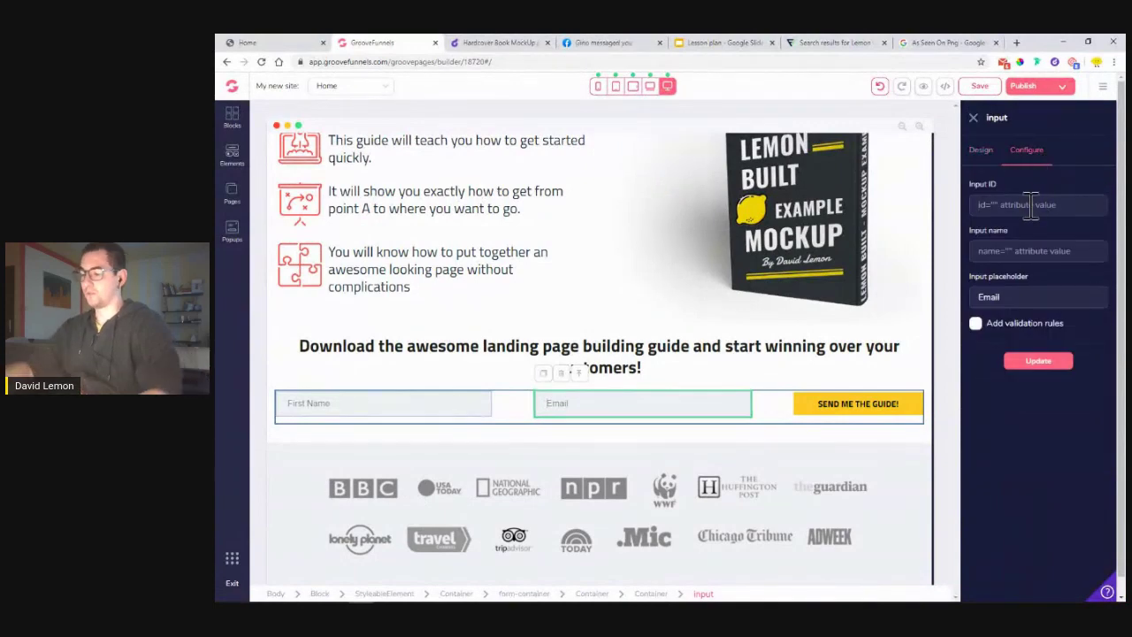
left_click(1032, 205)
type("email")
key("Tab")
type("email")
key("Tab")
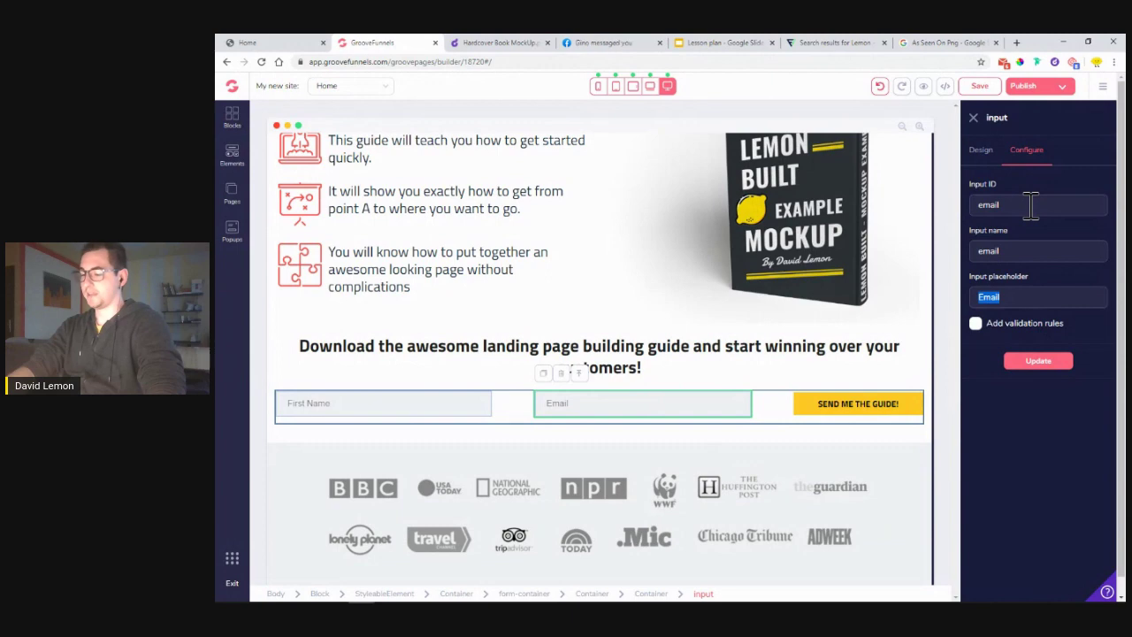
type("Email Address")
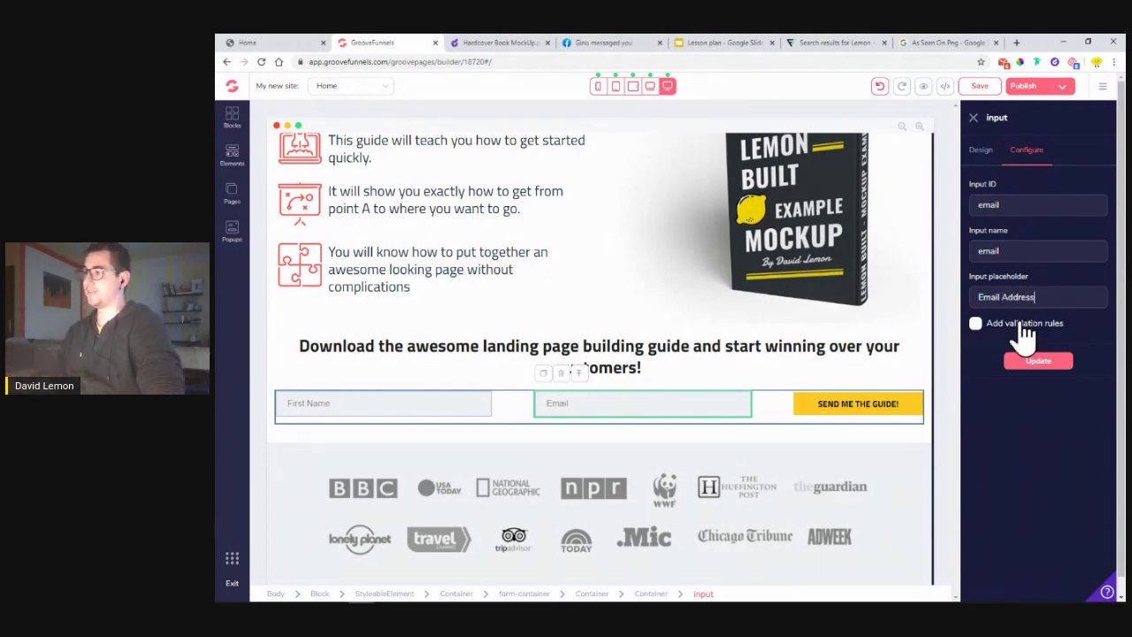
- Add validation rules to the lower Email Address field so it cannot be empty, apply the update, and save the page
left_click(975, 322)
left_click(976, 387)
left_click(1042, 426)
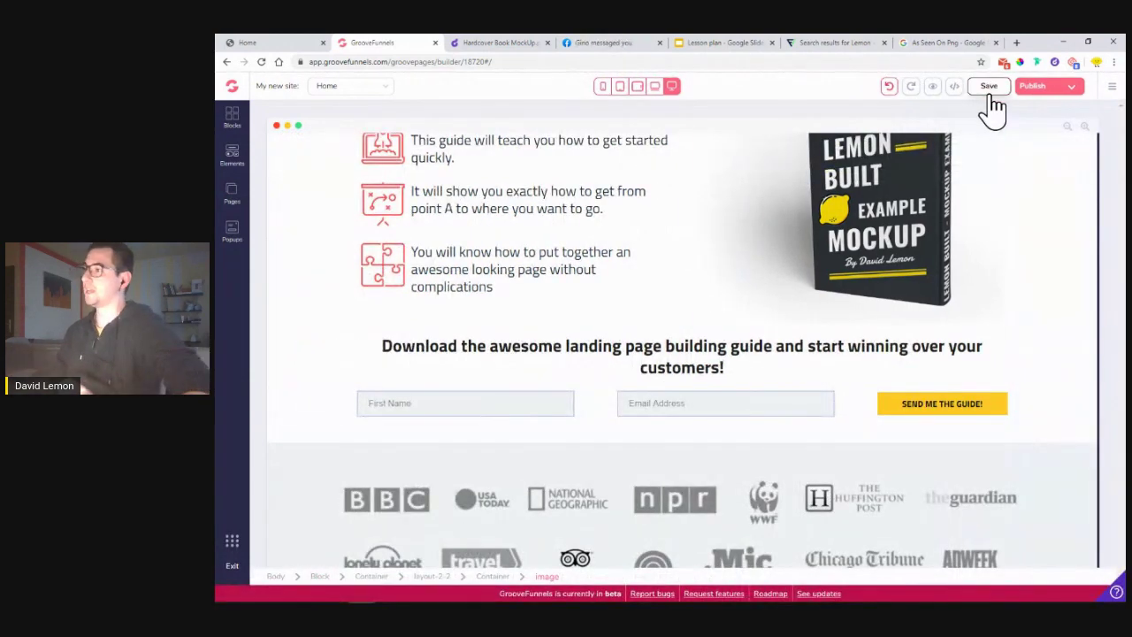
left_click(991, 88)
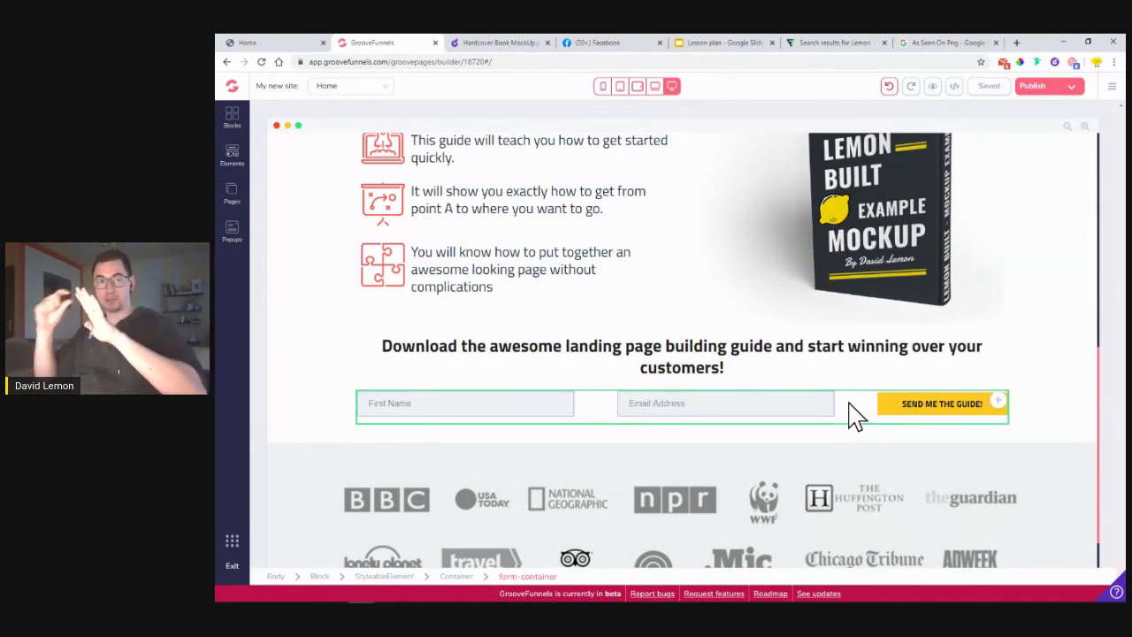
- Review the lower form container's form action options, keep Integration, and choose Mailchimp Testing Account as the integration
left_click(852, 414)
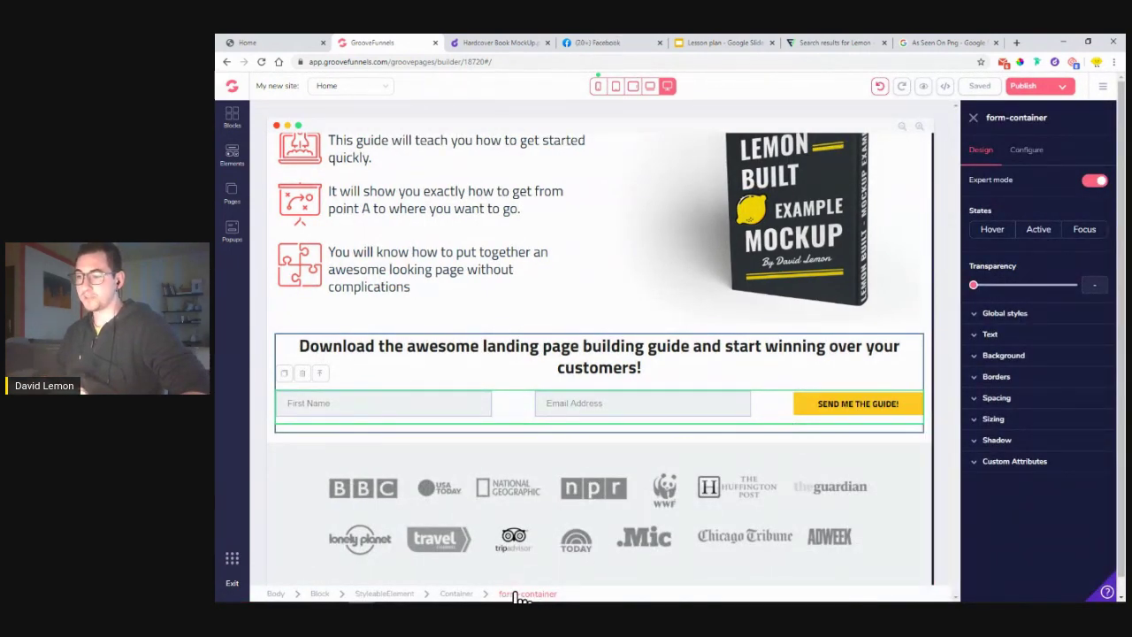
left_click(1041, 159)
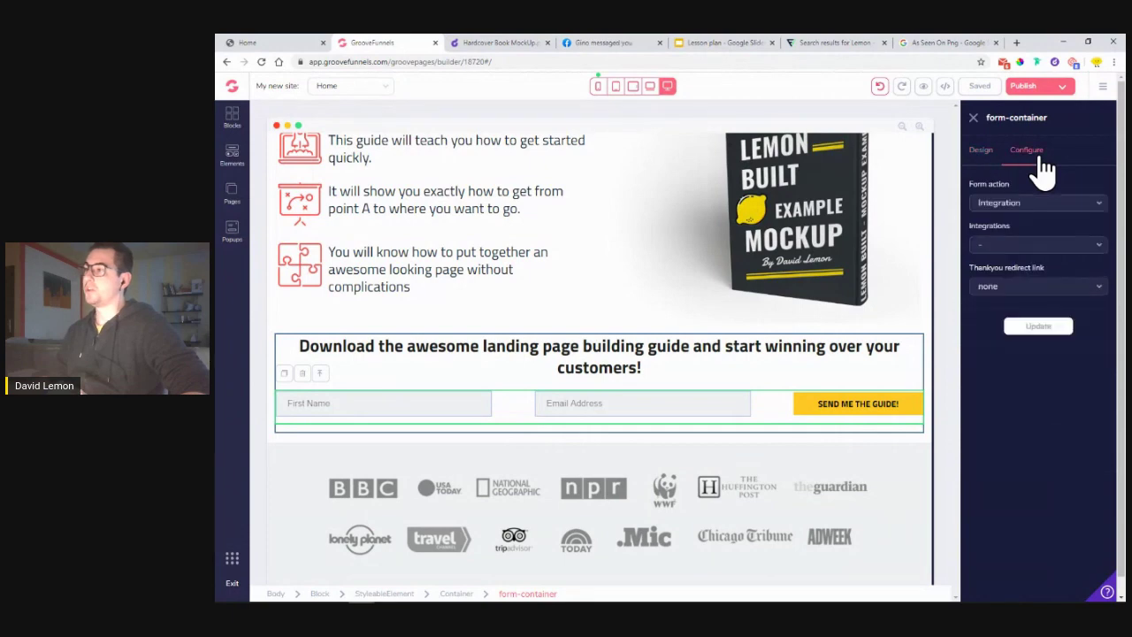
left_click(1006, 209)
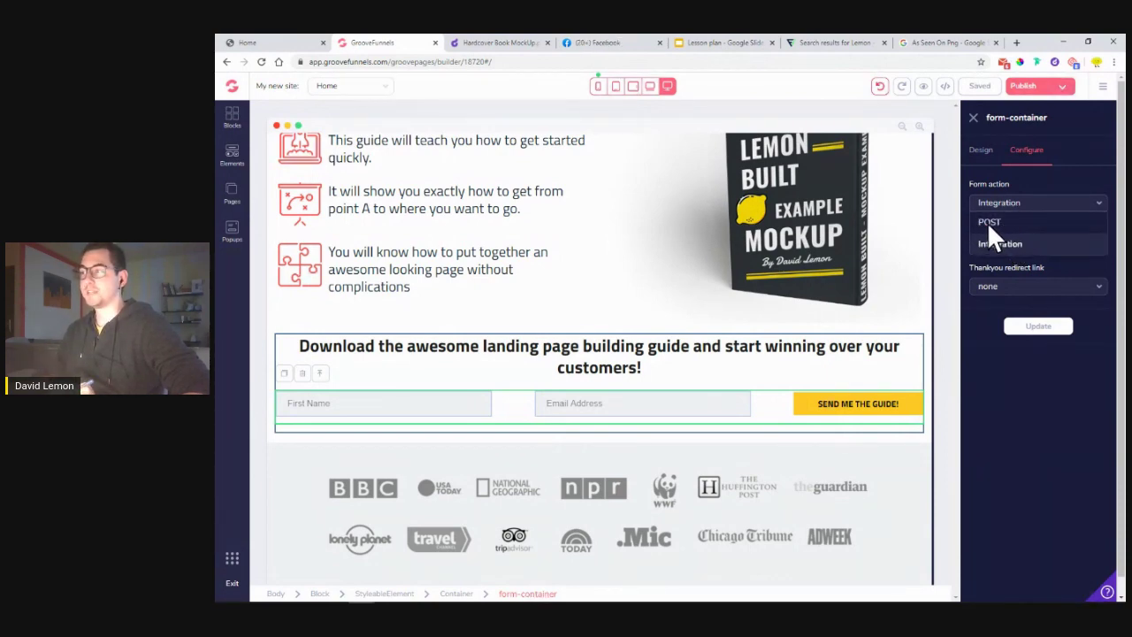
left_click(997, 219)
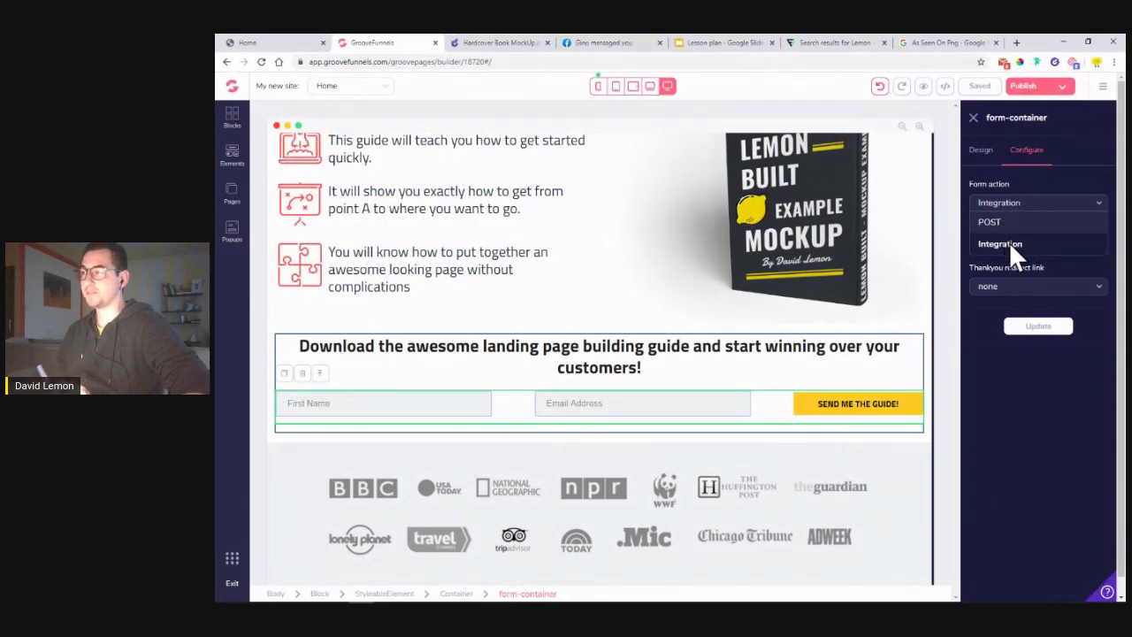
left_click(1010, 241)
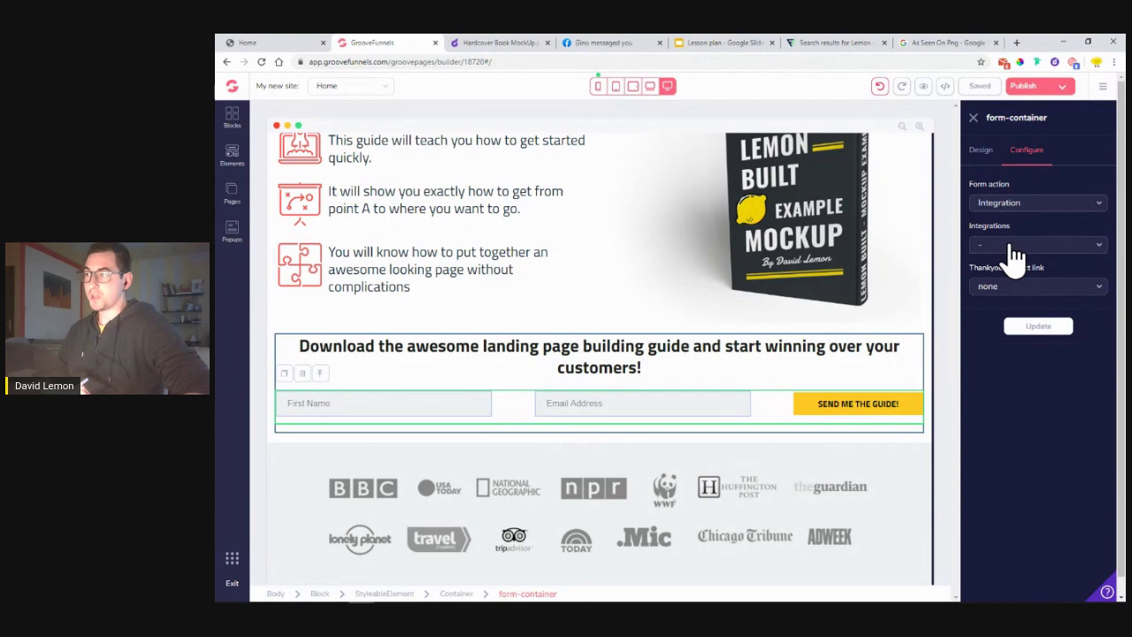
left_click(1010, 244)
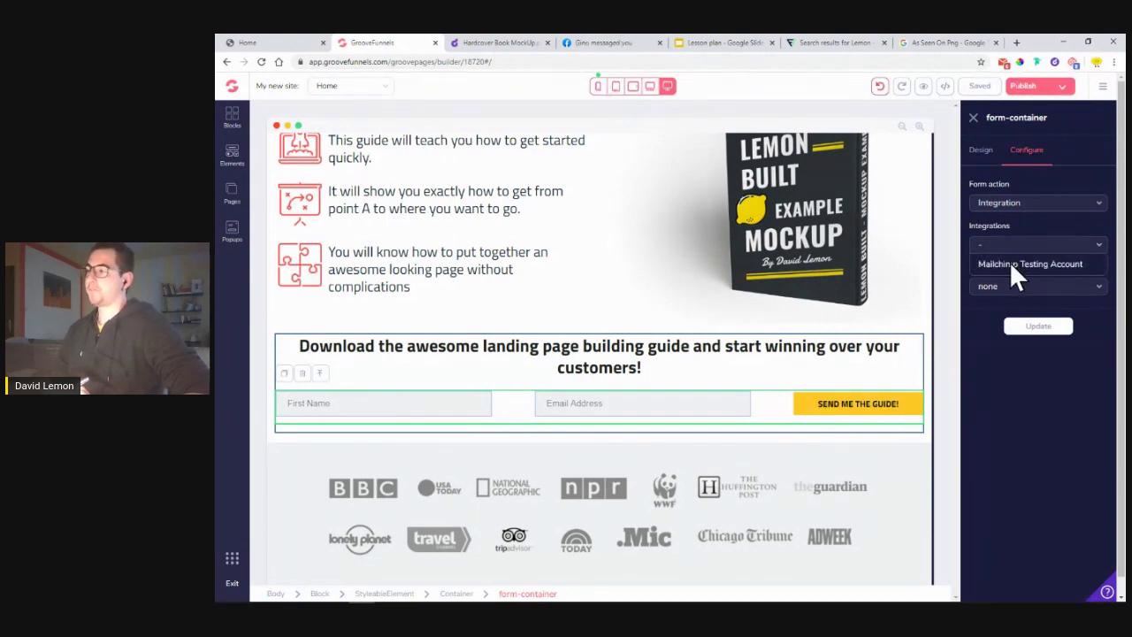
left_click(1009, 261)
- Check which email services are connected under the account's integrations, and return to the builder
left_click(1103, 88)
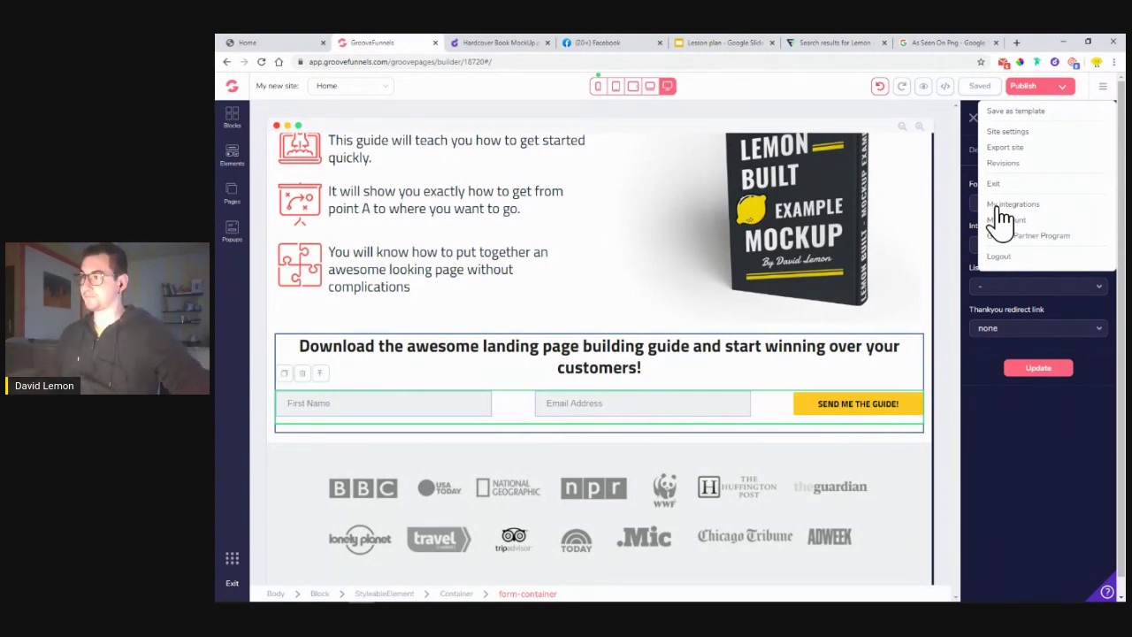
left_click(1001, 206)
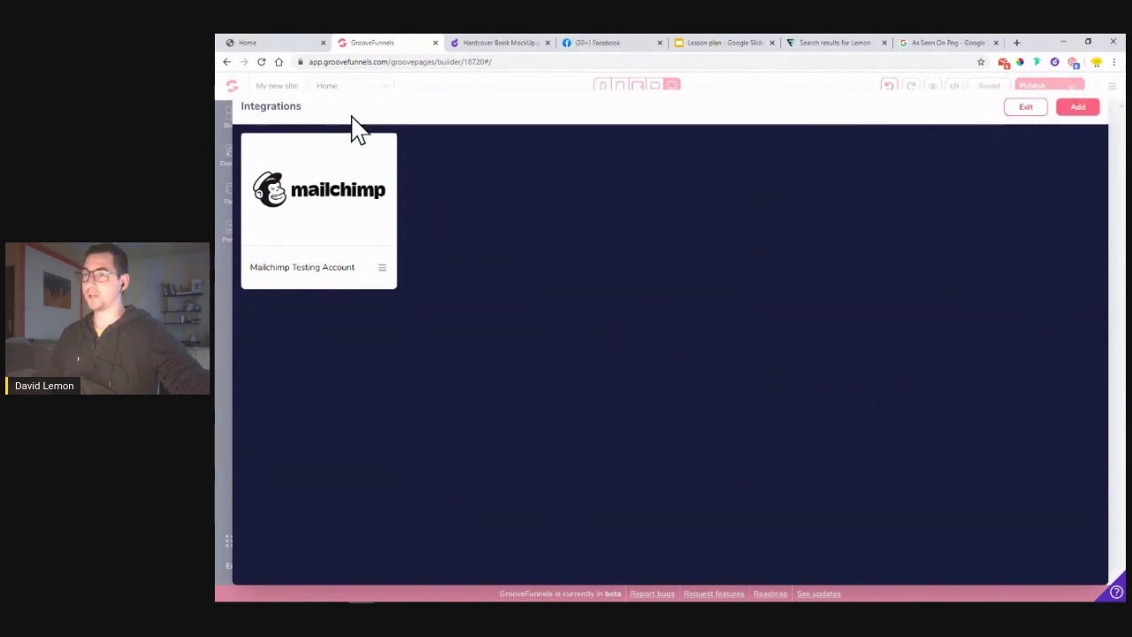
left_click(1024, 109)
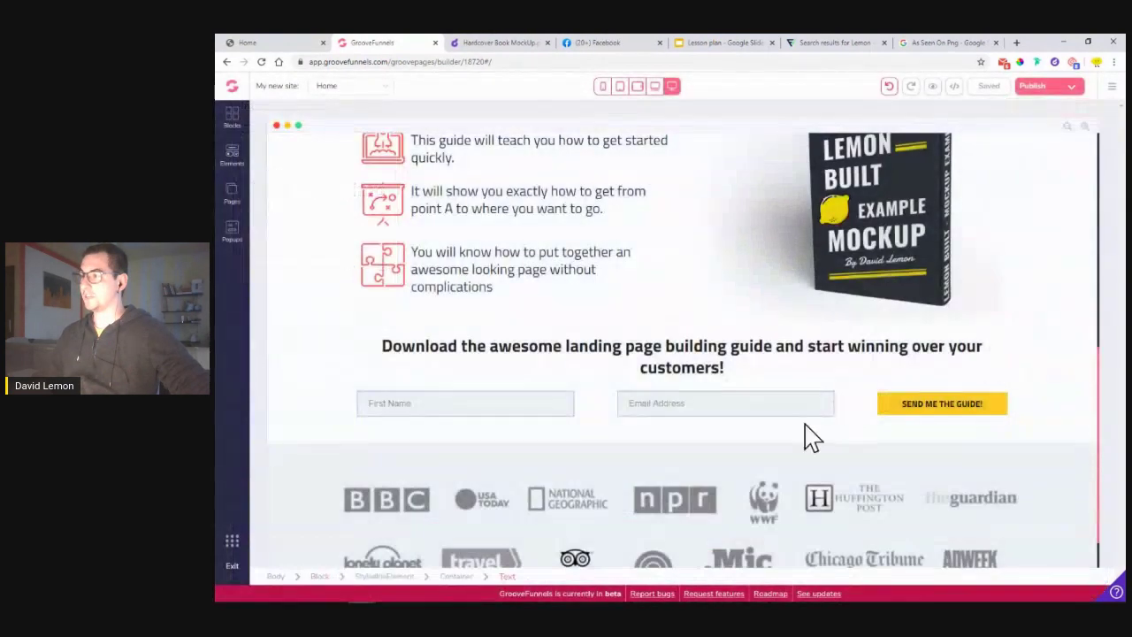
- Connect the lower form container to the Mailchimp Testing Account integration with the Affiliate Marketing list
left_click(849, 421)
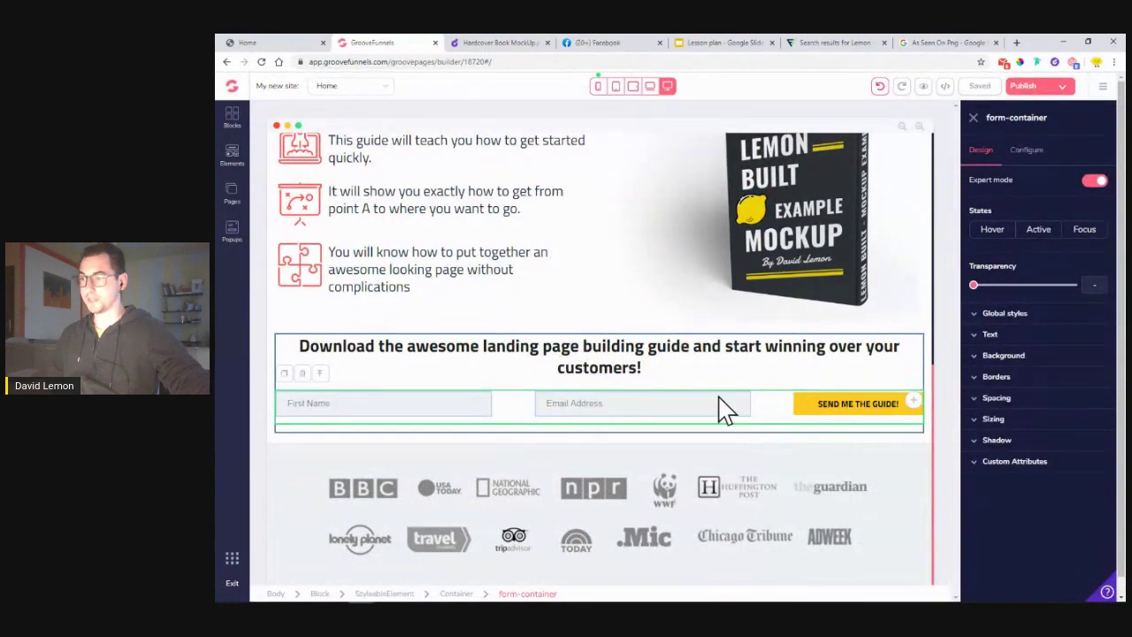
left_click(1029, 151)
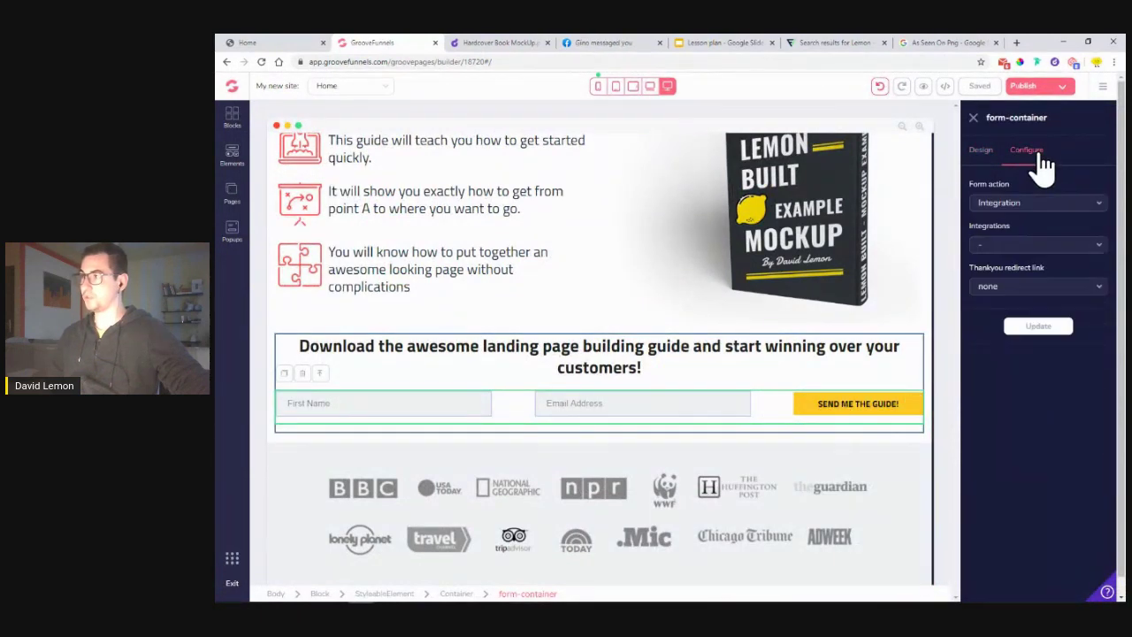
left_click(1027, 246)
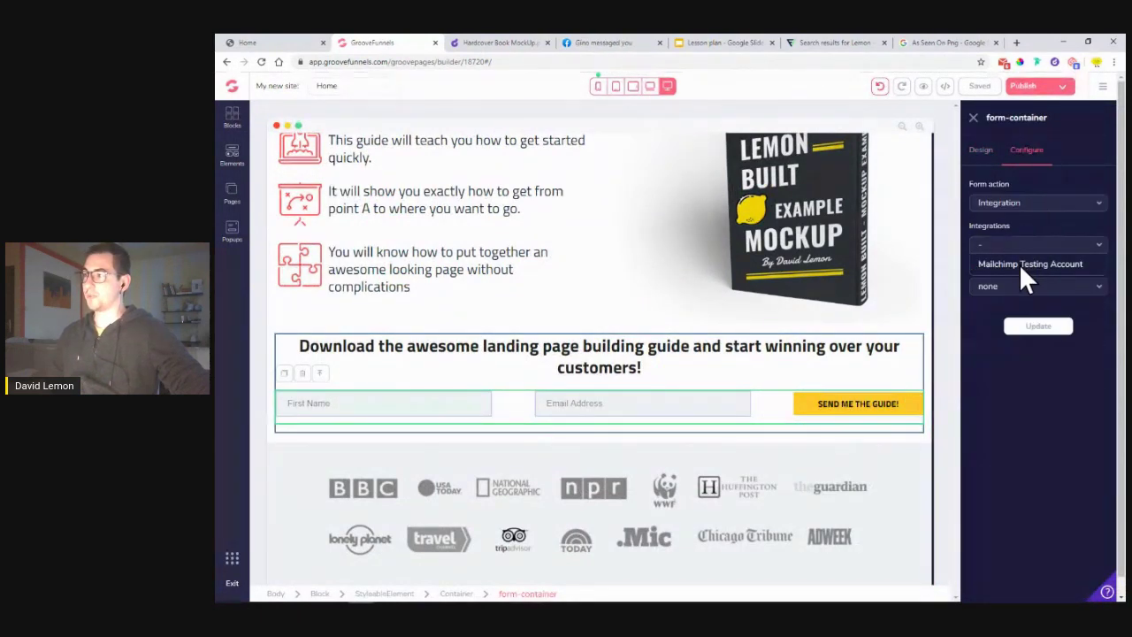
left_click(1021, 266)
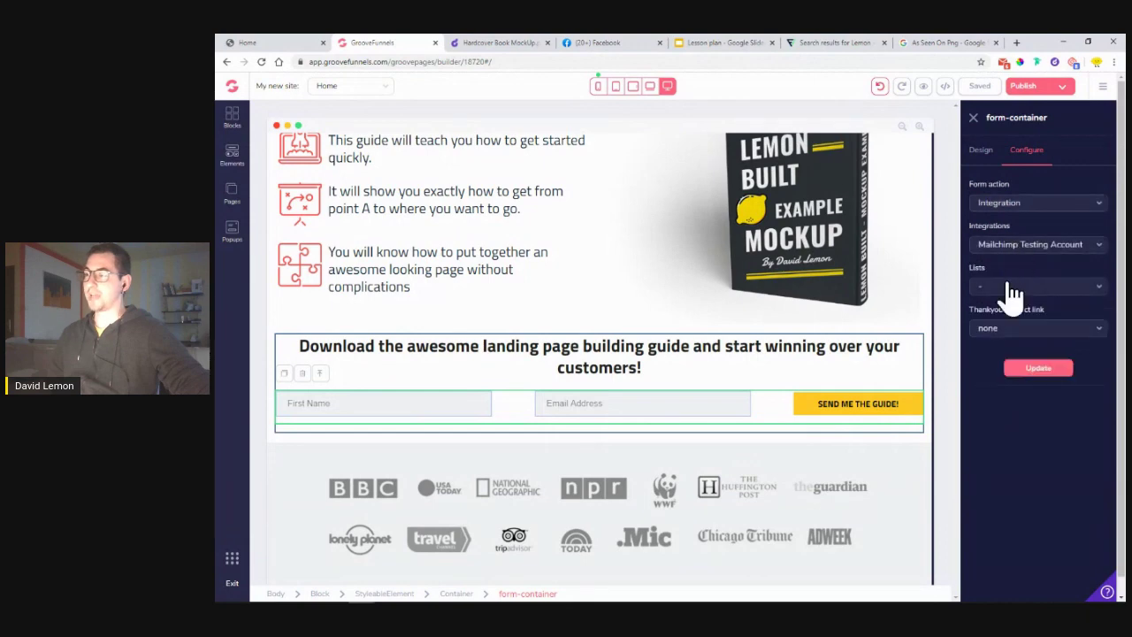
left_click(1009, 287)
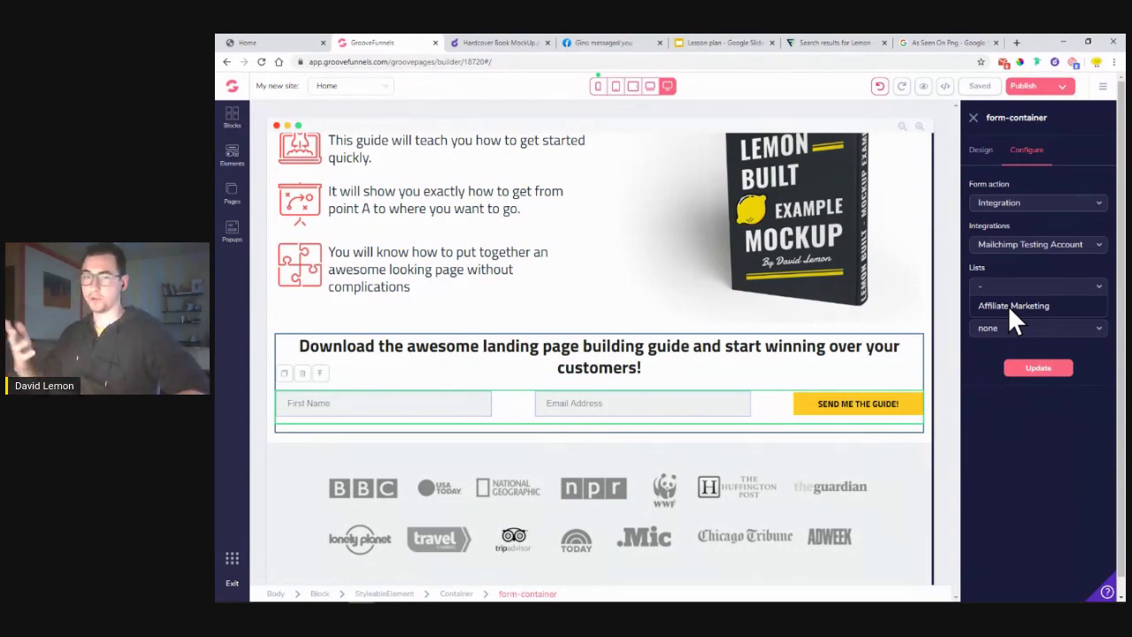
left_click(1008, 305)
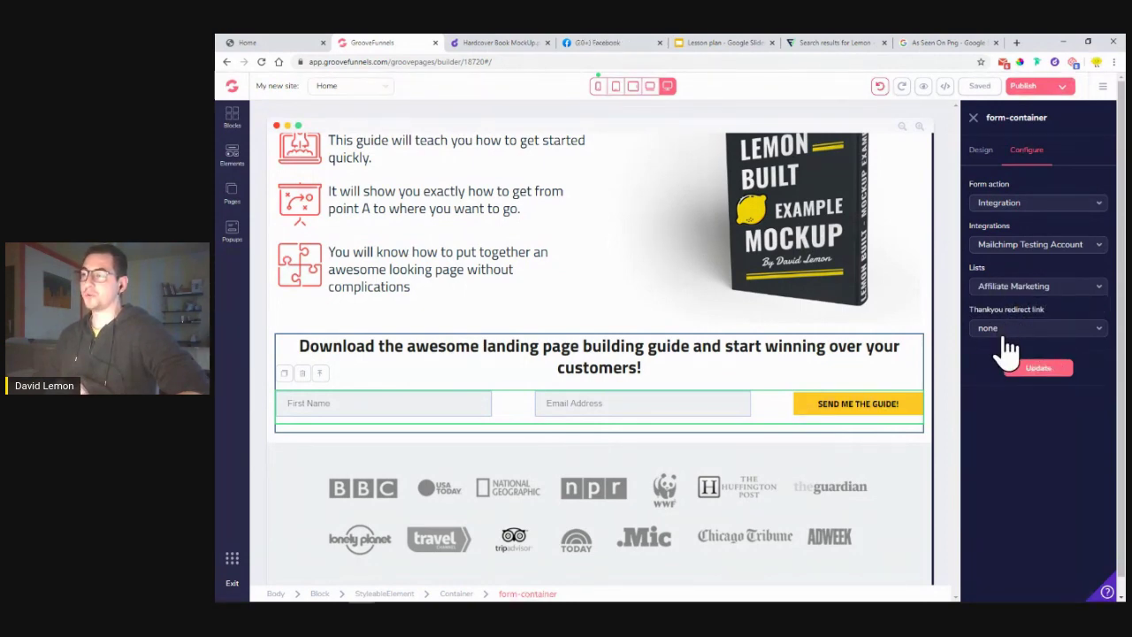
- Try Popup as the lower form's thank-you redirect link, set it back to none, and apply the form update
left_click(1008, 335)
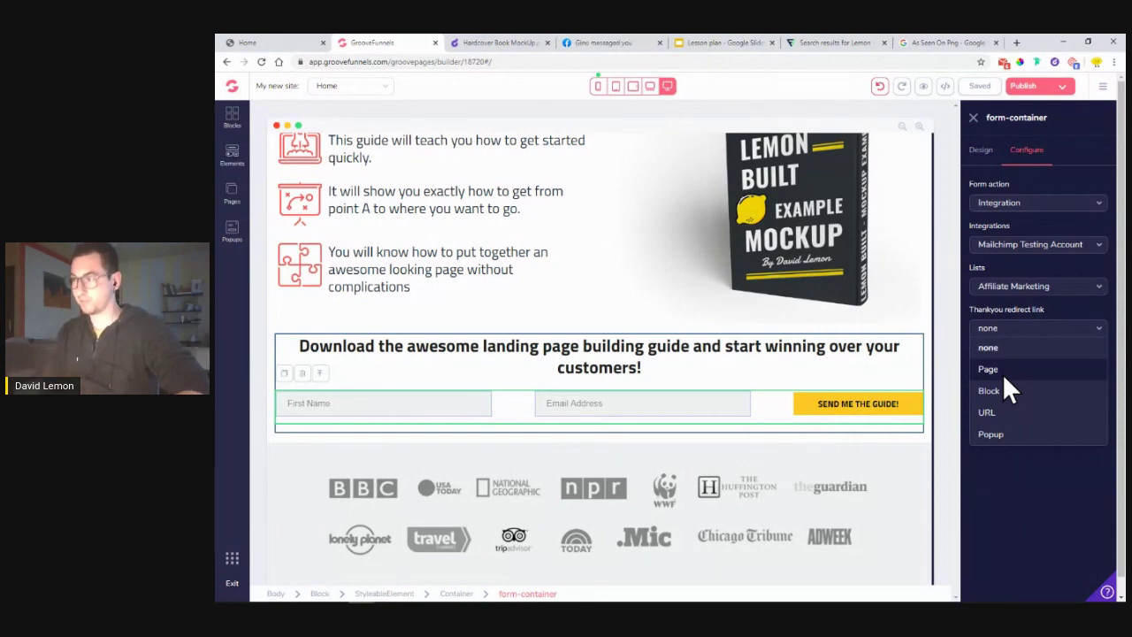
left_click(1006, 436)
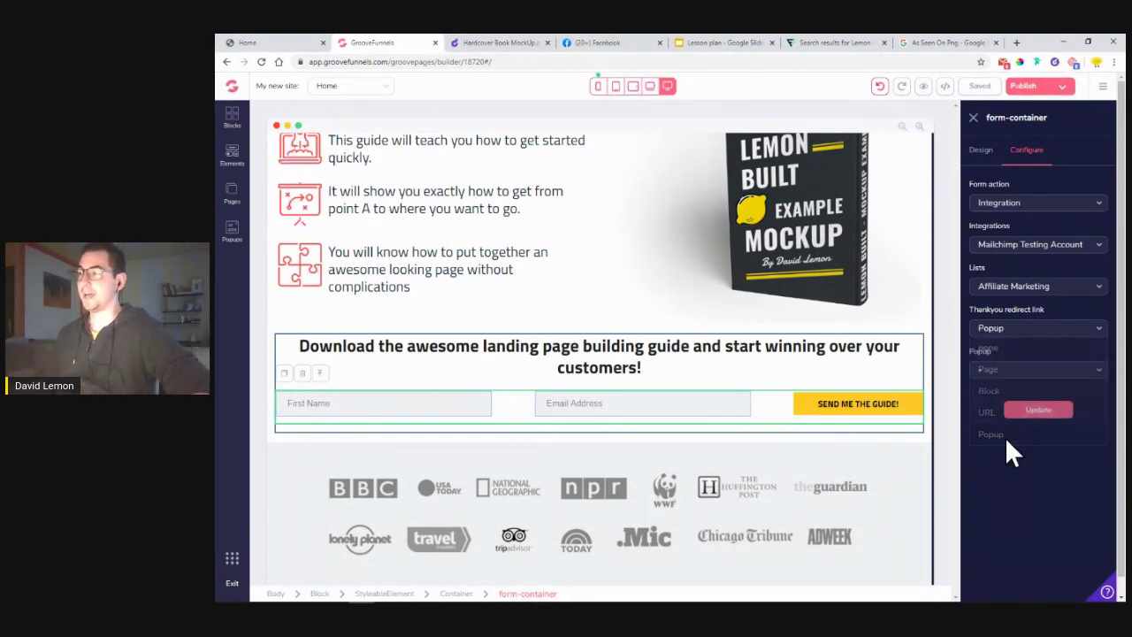
left_click(1016, 334)
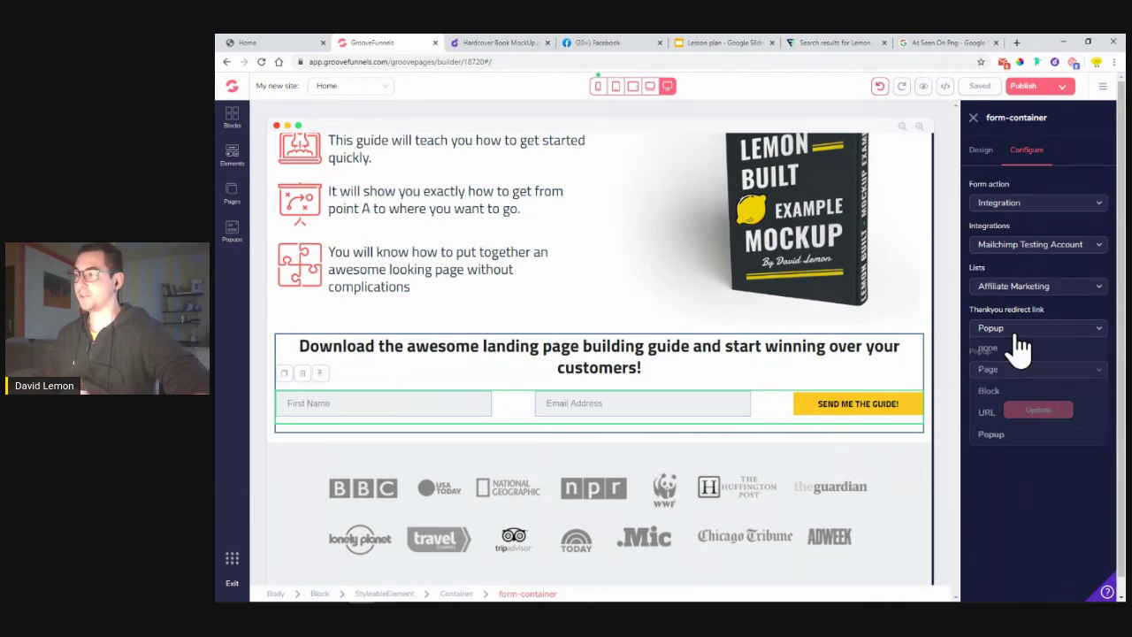
left_click(1013, 346)
left_click(1038, 370)
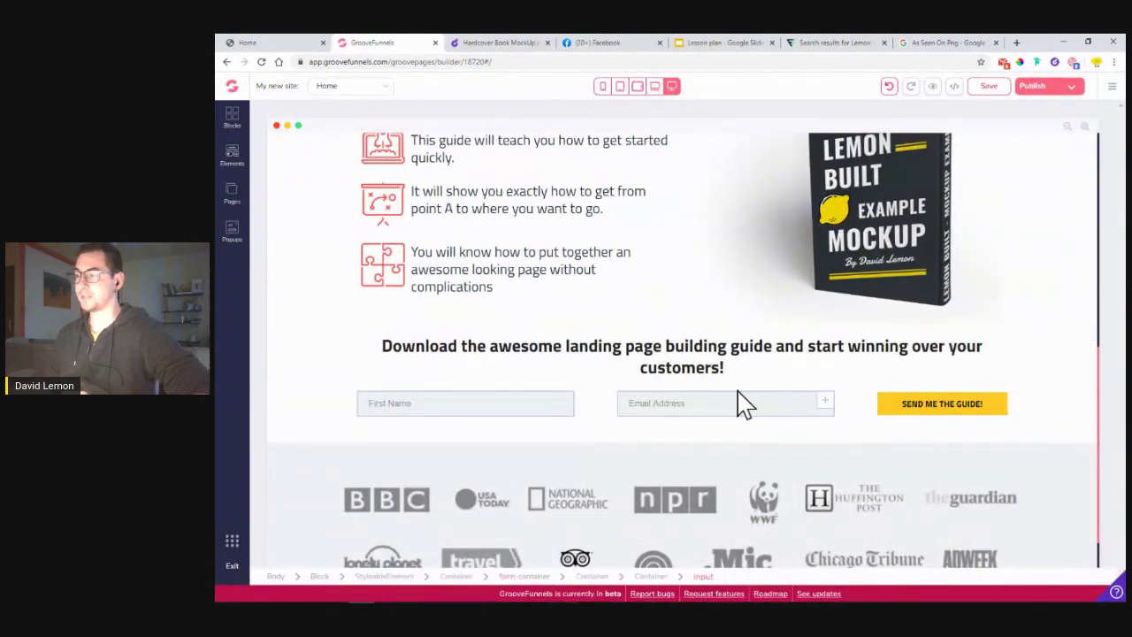
scroll(708, 397, "down", 1)
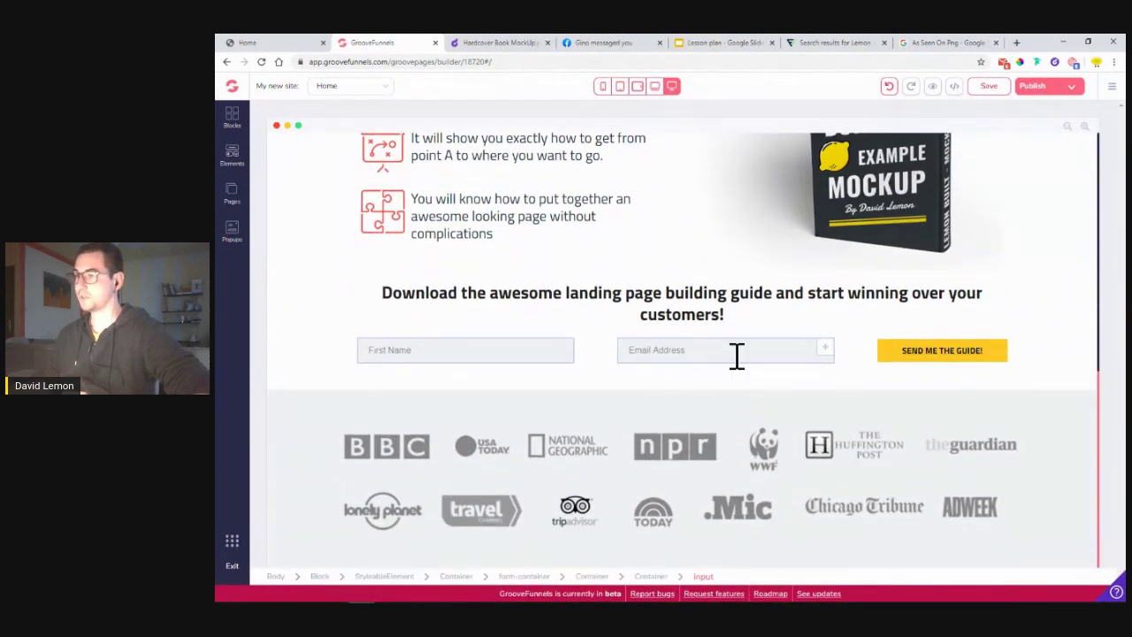
- Select the form container in the grey section under the hero and save the page
scroll(663, 346, "up", 5)
scroll(720, 410, "down", 3)
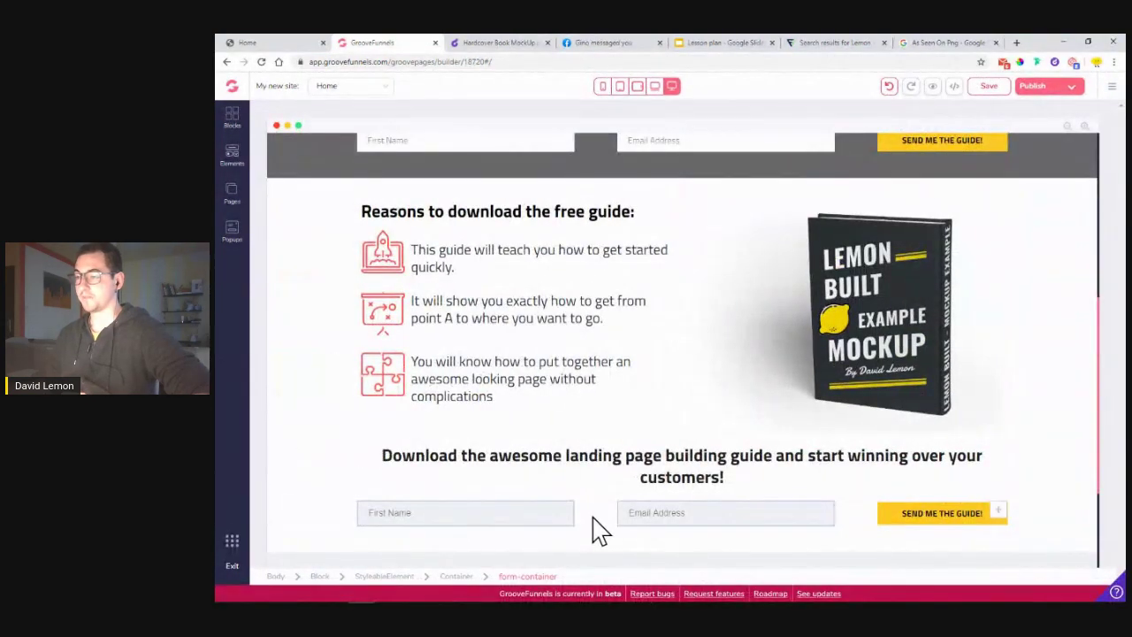
left_click(565, 518)
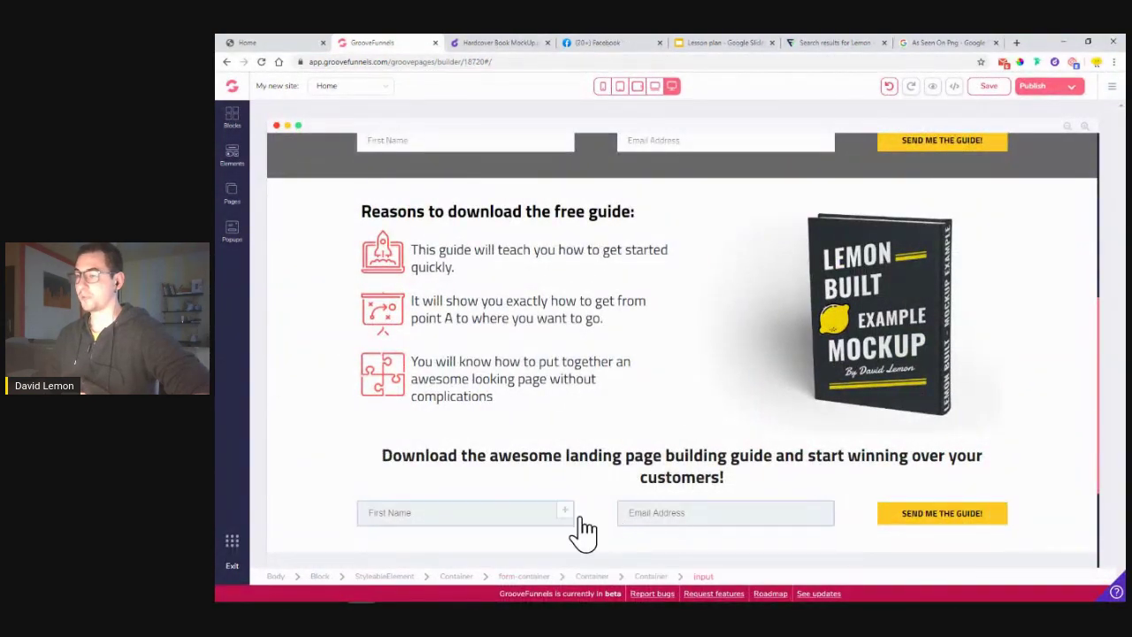
scroll(668, 305, "up", 2)
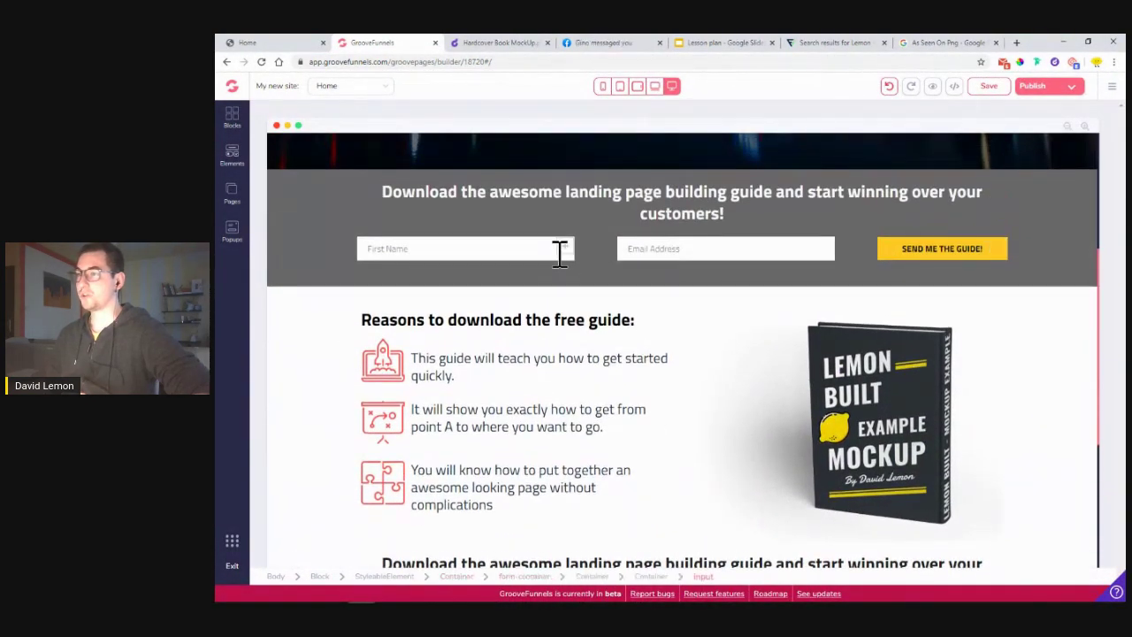
left_click(600, 253)
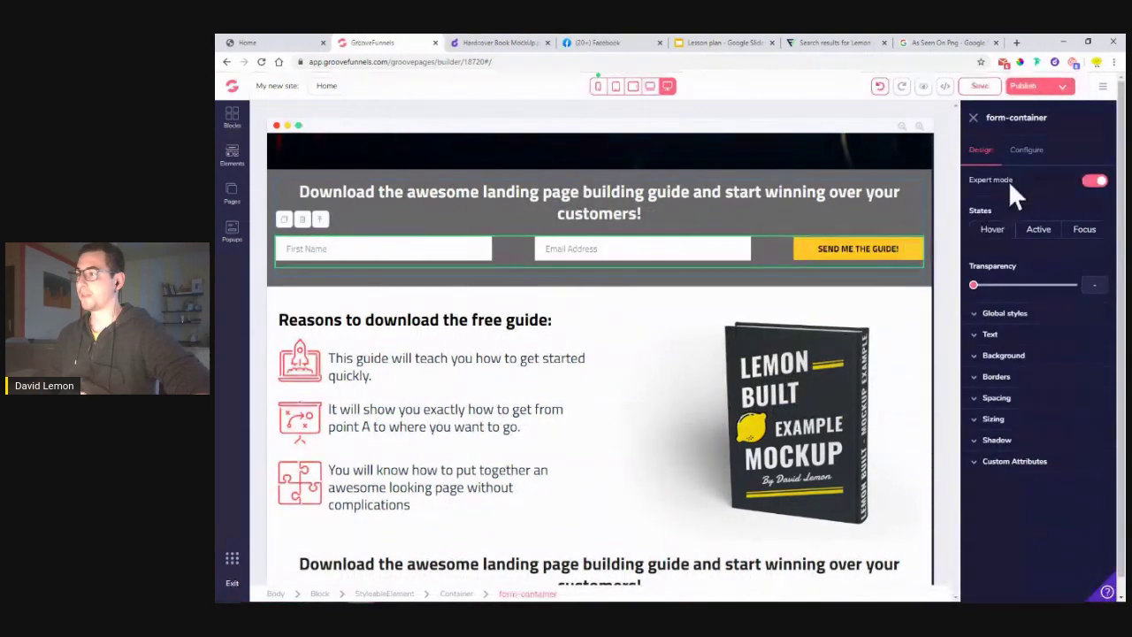
left_click(979, 86)
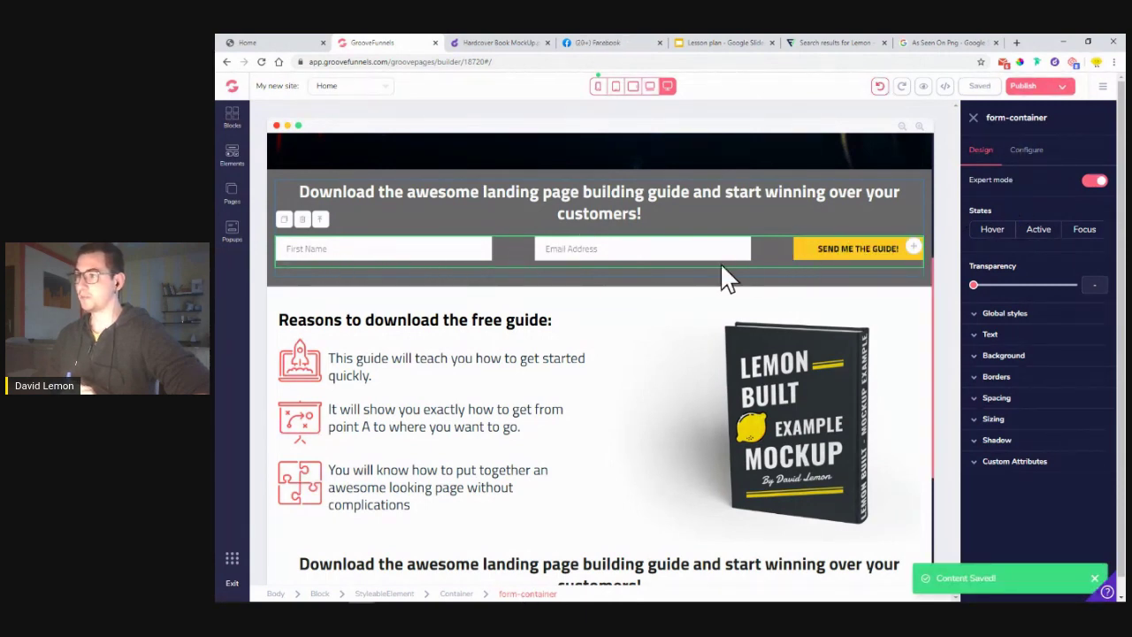
- Connect the upper form container to Mailchimp Testing Account with the Affiliate Marketing list and no thank-you redirect, apply the update and save the page
left_click(1028, 152)
left_click(1026, 243)
left_click(1020, 264)
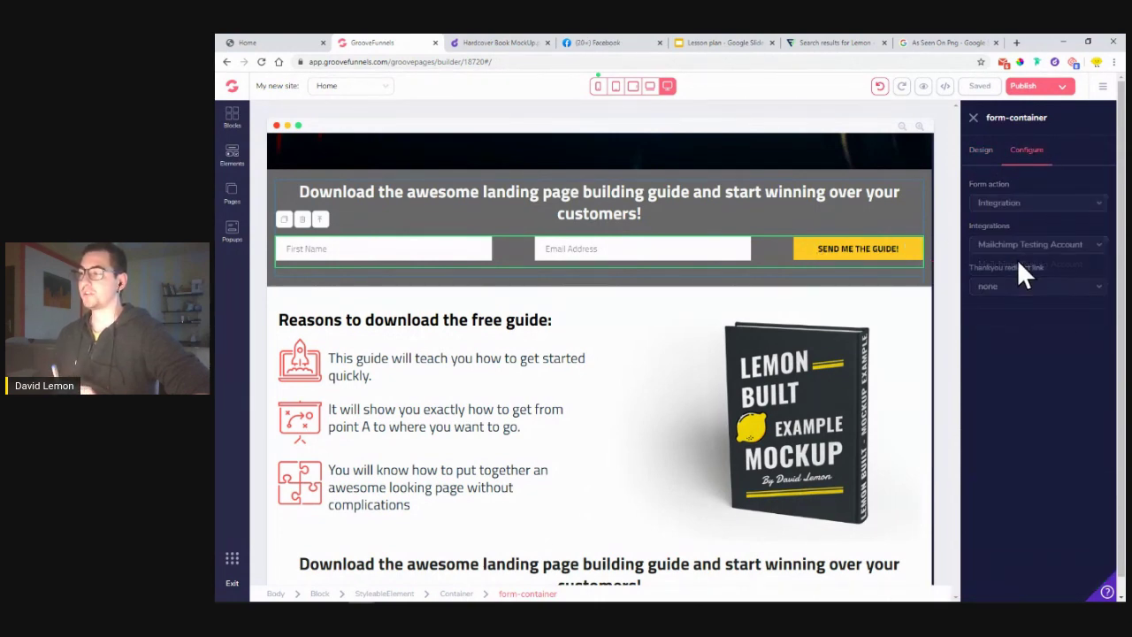
left_click(1028, 292)
left_click(1027, 306)
left_click(1006, 329)
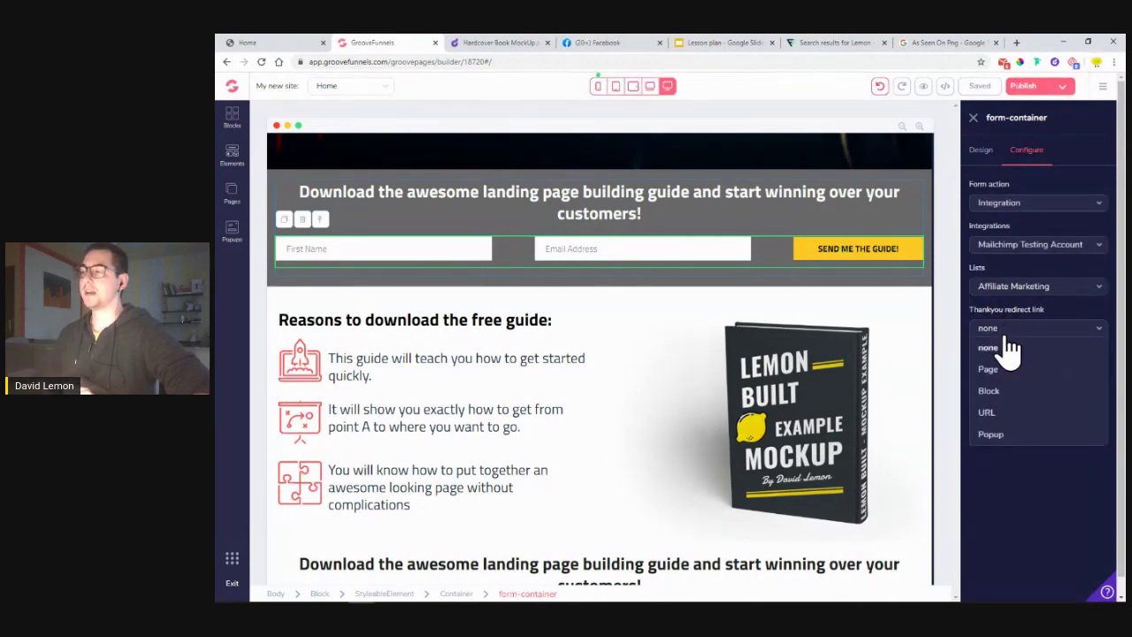
left_click(1005, 348)
left_click(1030, 370)
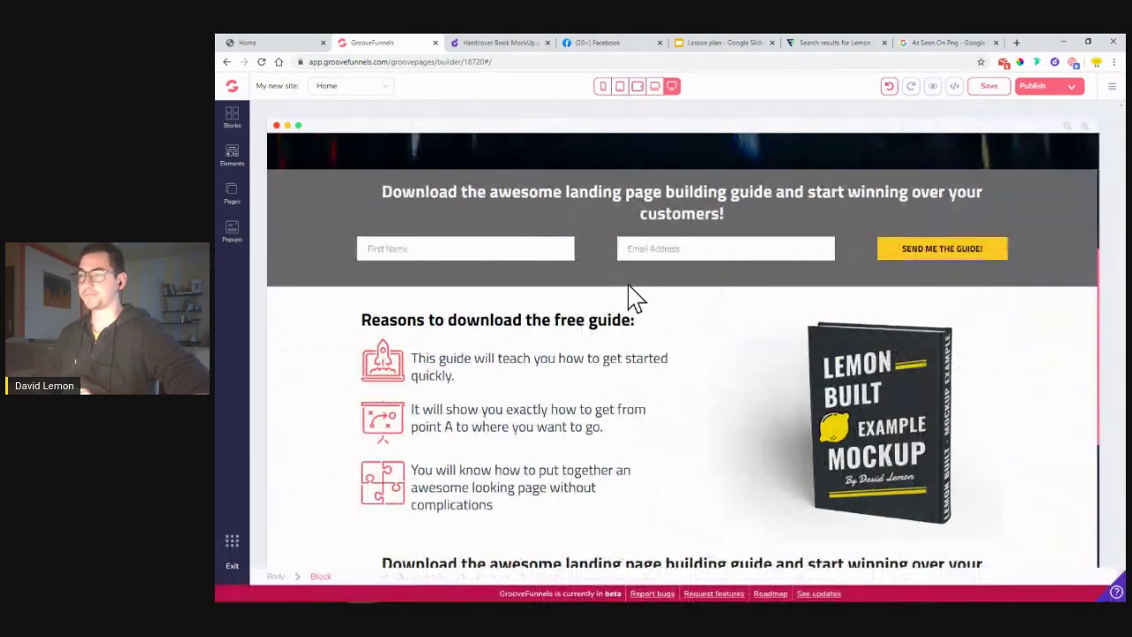
left_click(991, 88)
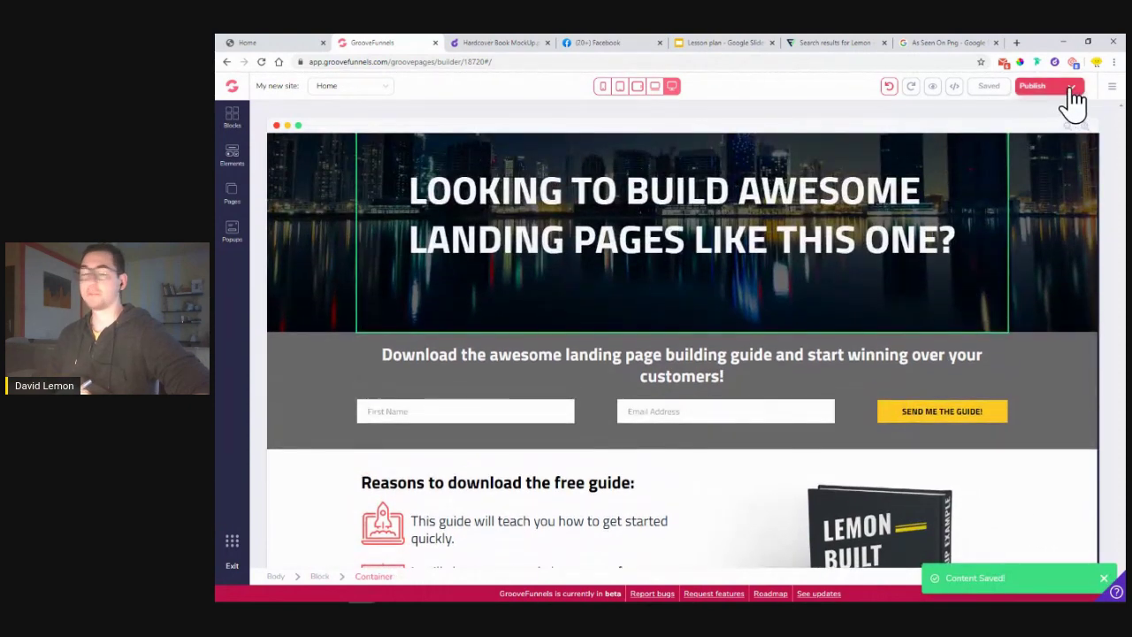
- Publish the site on GroovePages hosting under the name live
left_click(1074, 88)
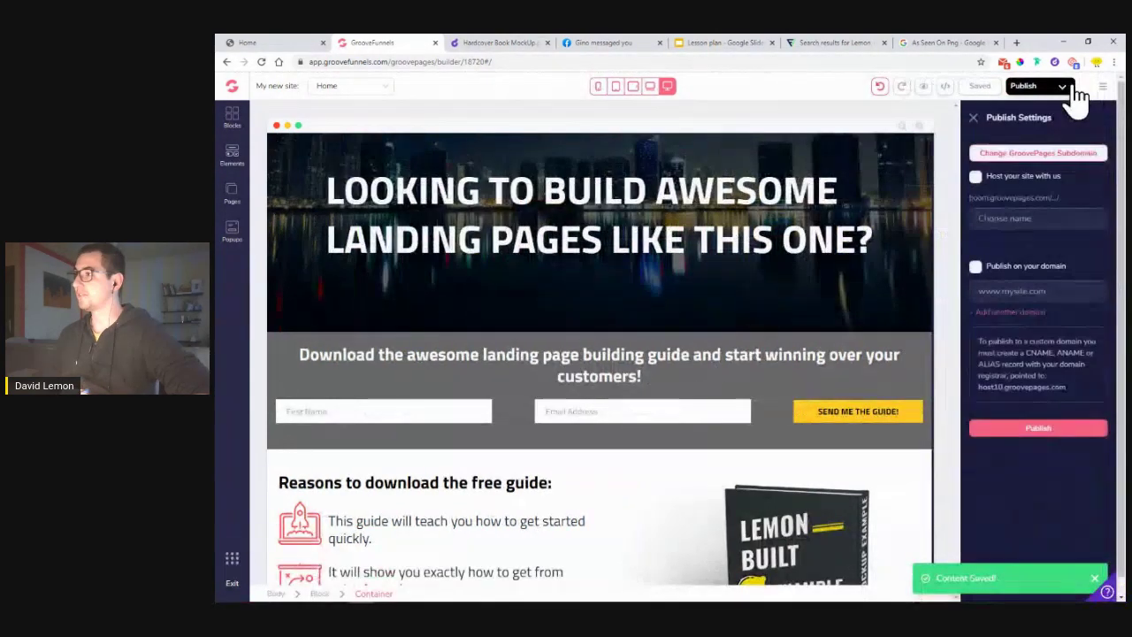
left_click(1020, 217)
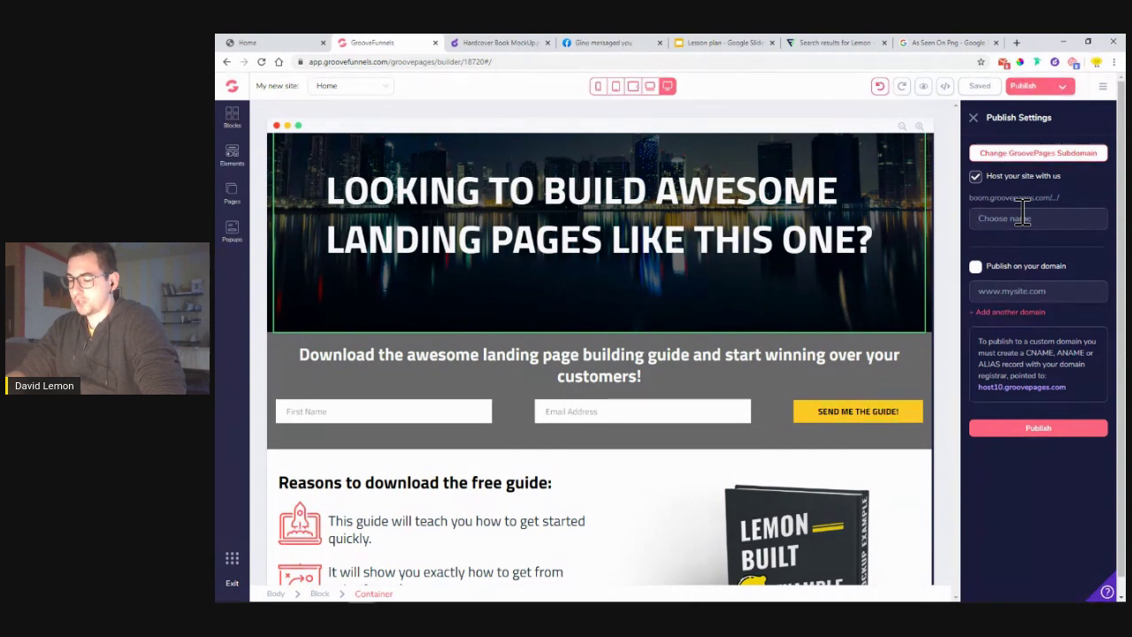
type("Liv")
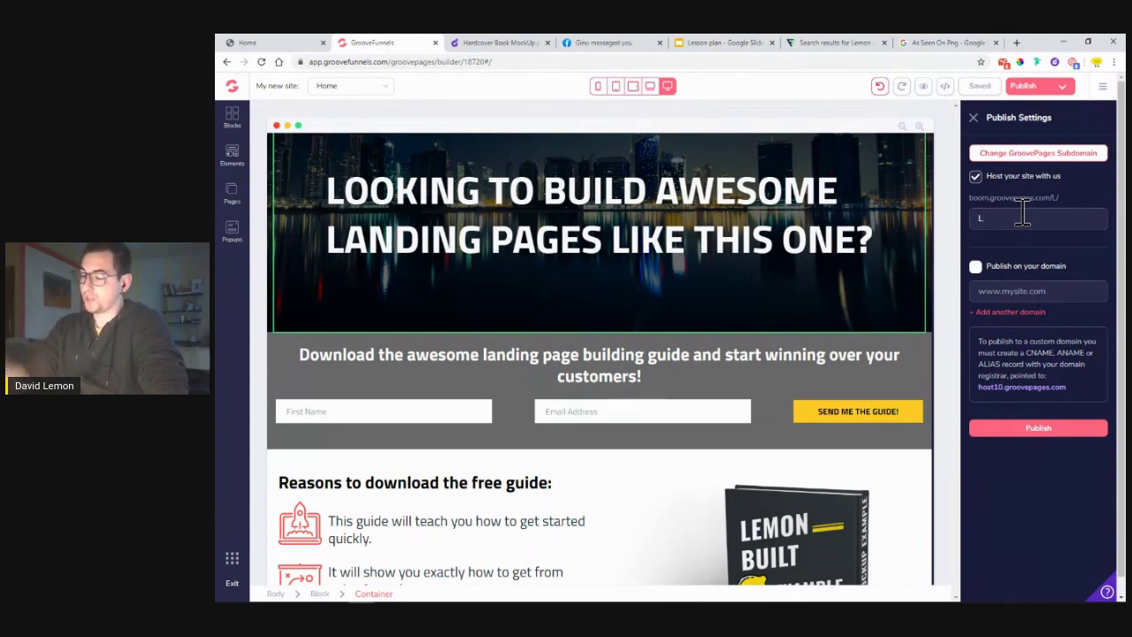
type("L")
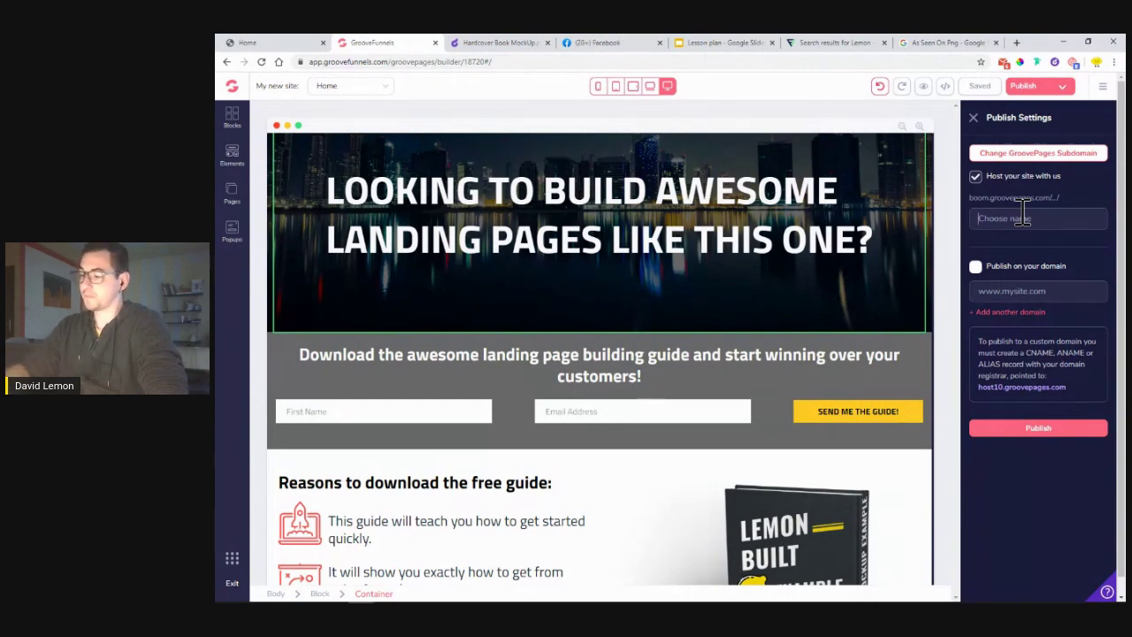
type("live")
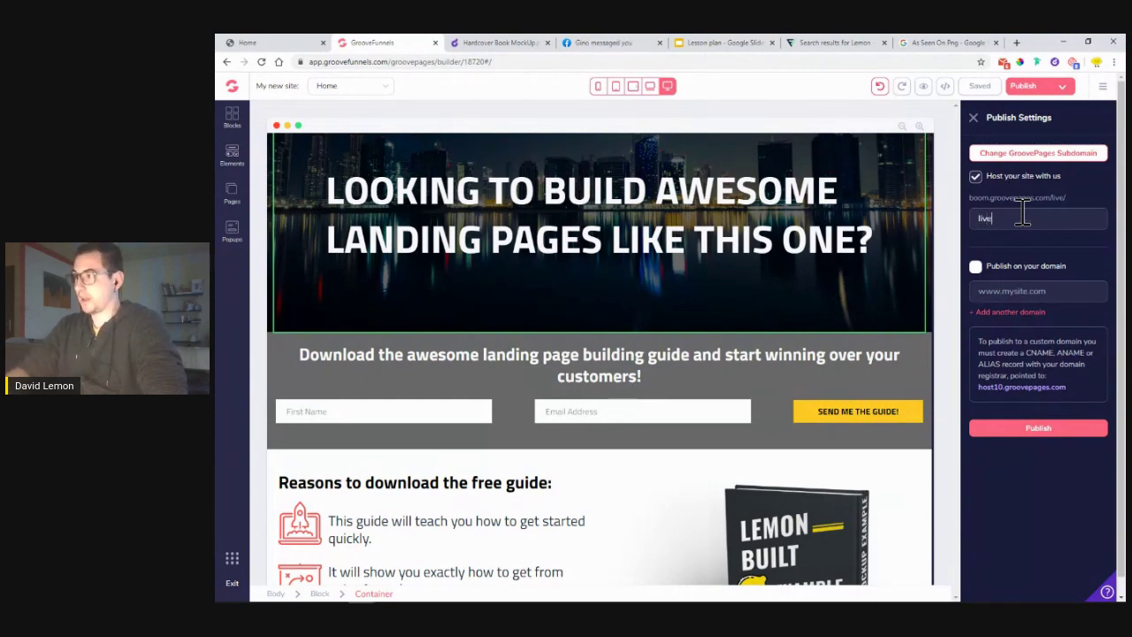
left_click(1084, 437)
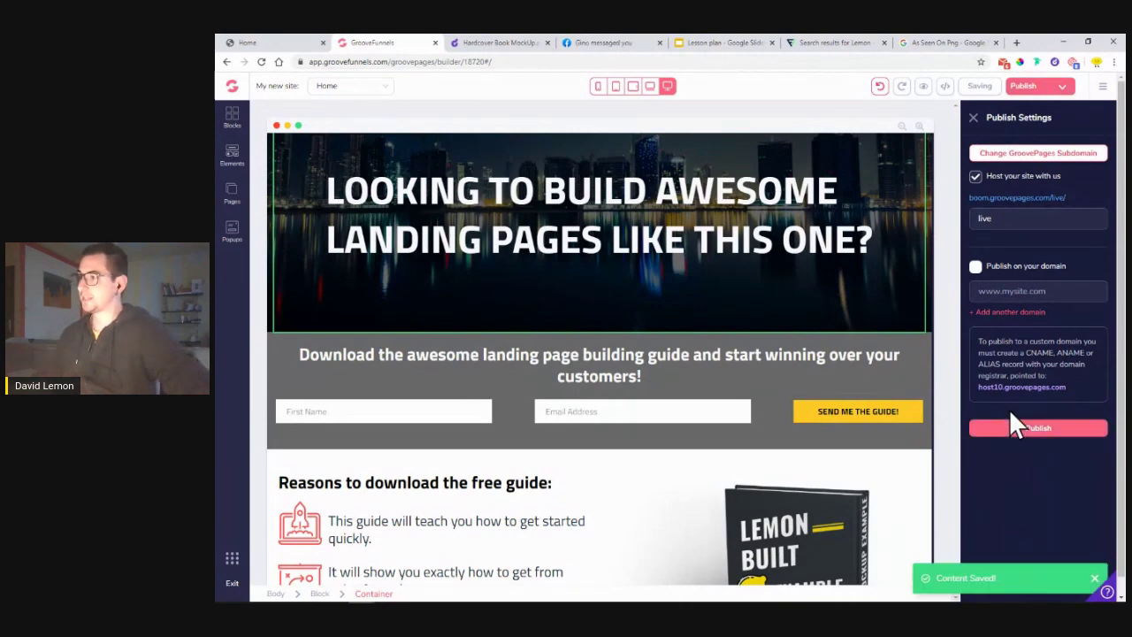
- Open the published page's link, return to the builder and publish the site again
left_click(1036, 200)
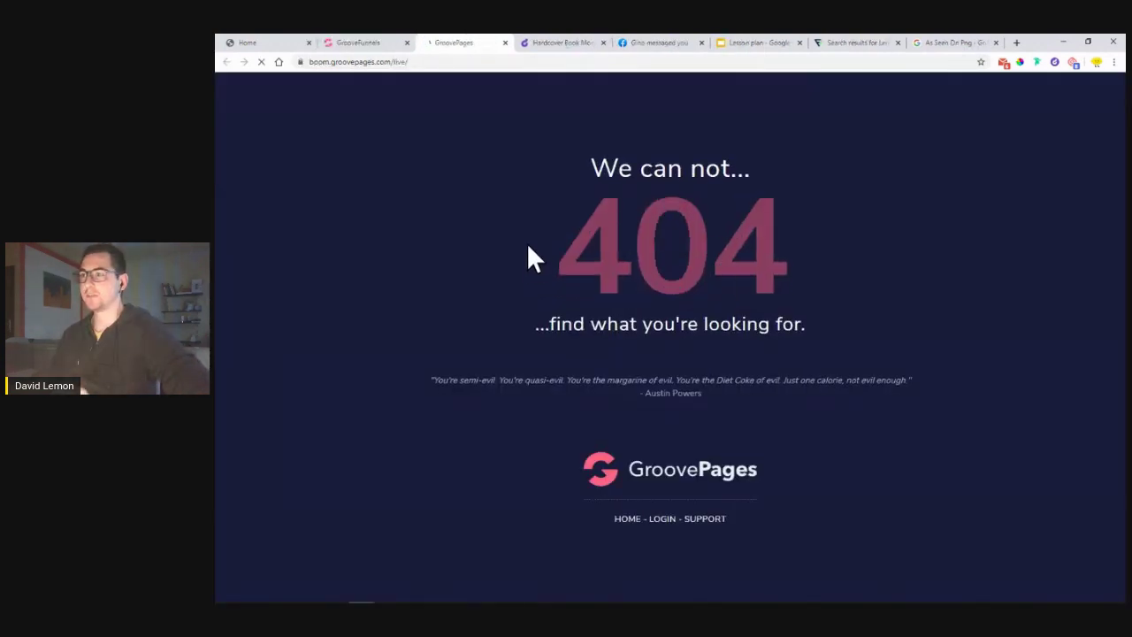
left_click(505, 42)
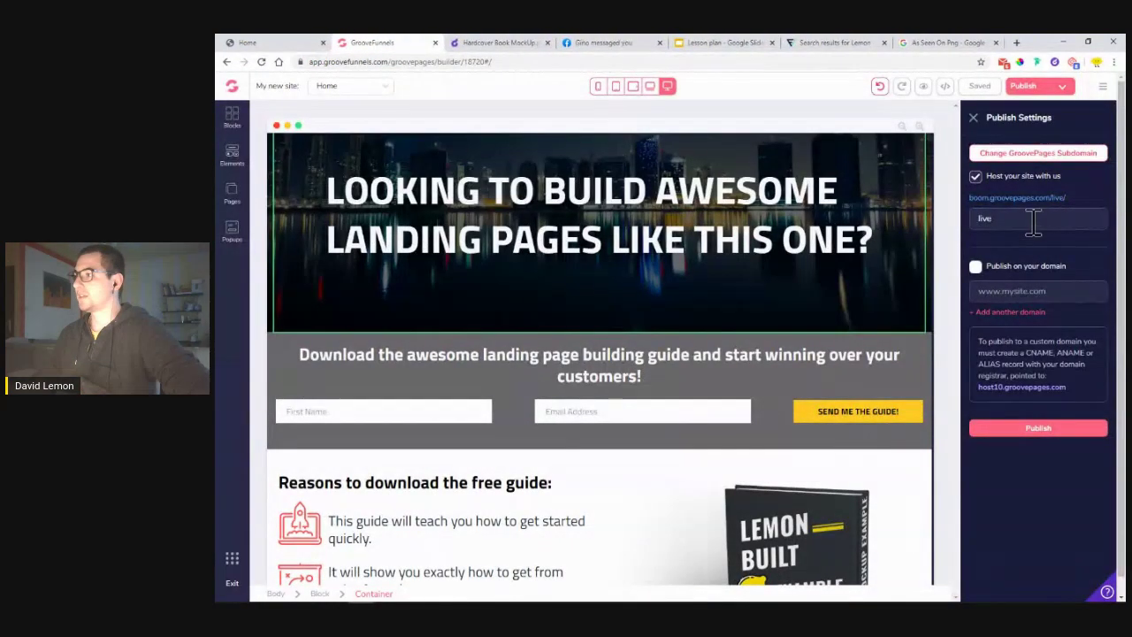
left_click(1077, 430)
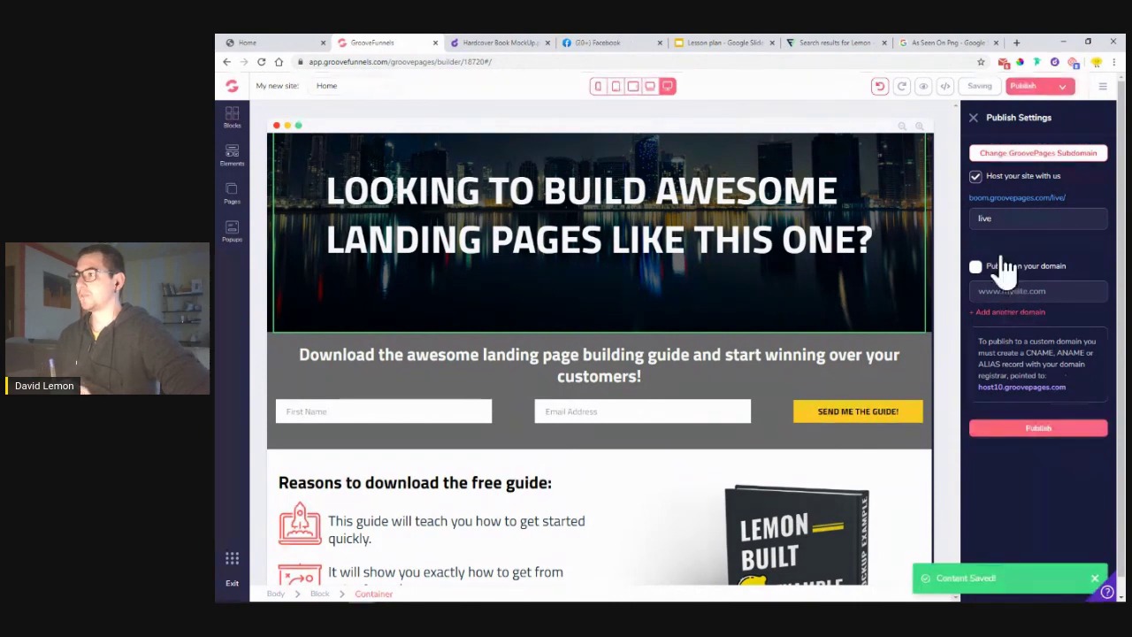
- Preview the page, open the published live page, and look through its sections in comparison with the builder version
left_click(924, 87)
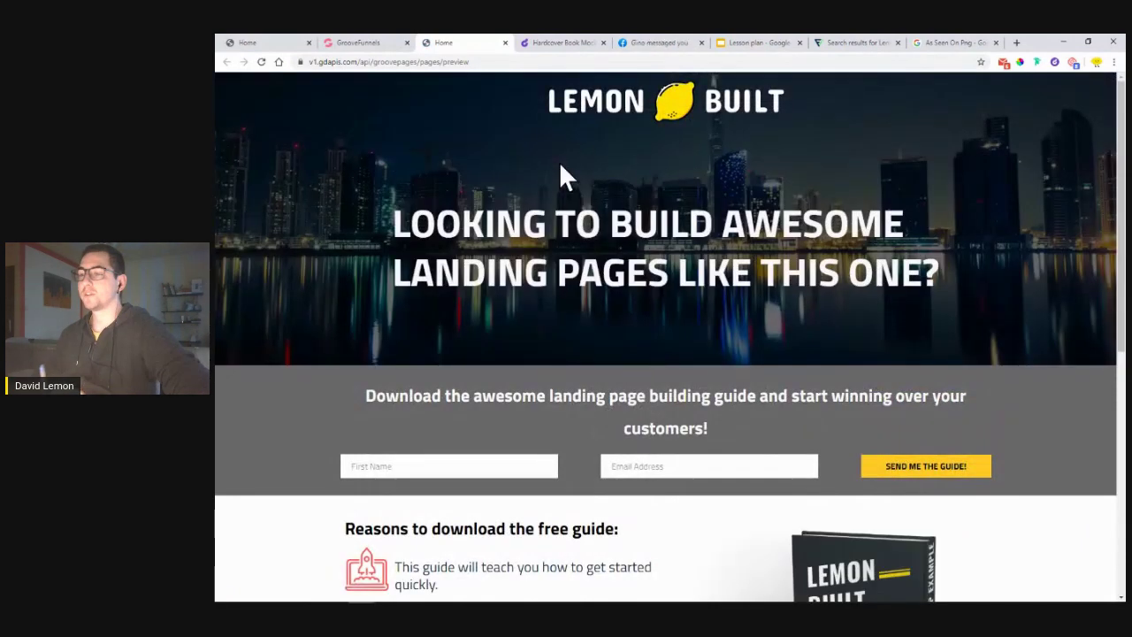
left_click(506, 42)
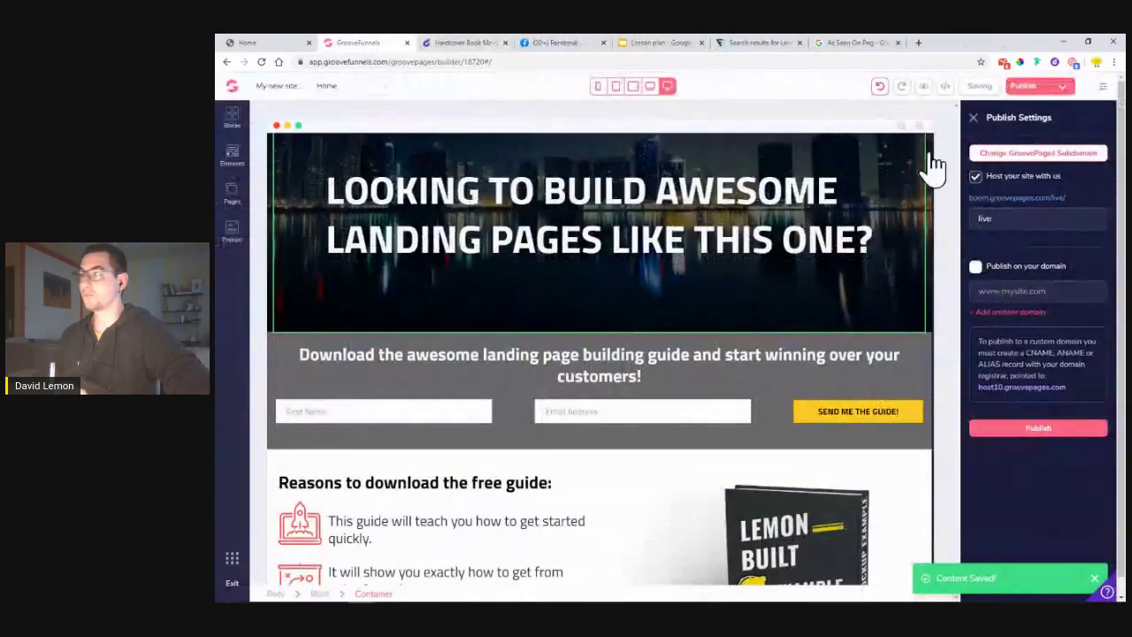
left_click(1052, 198)
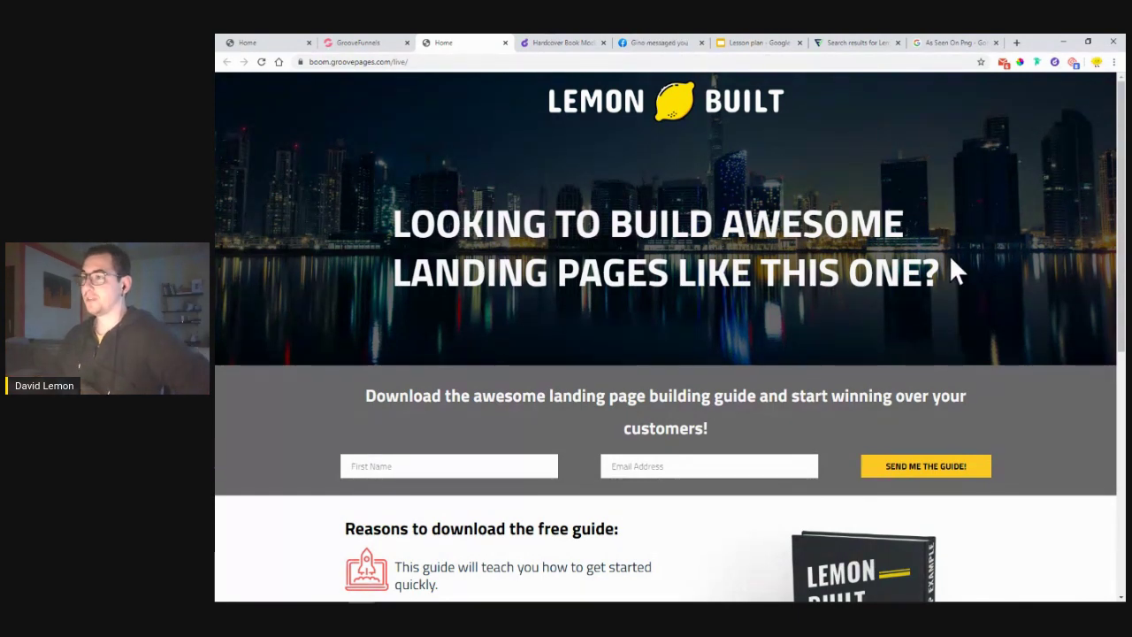
left_click(370, 44)
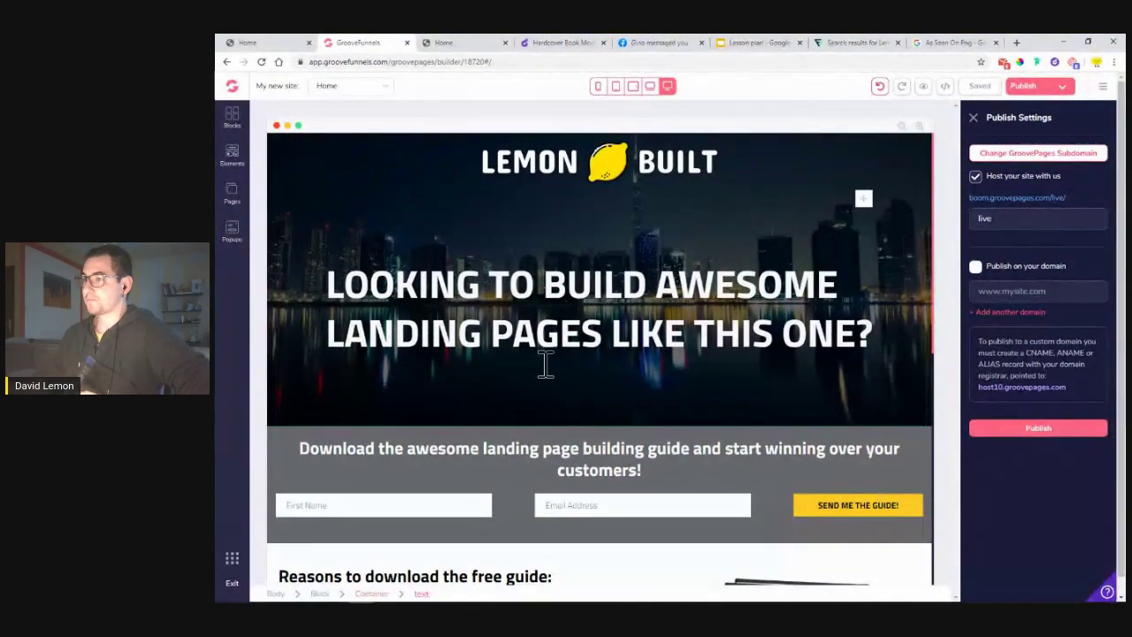
scroll(927, 306, "down", 2)
left_click(442, 42)
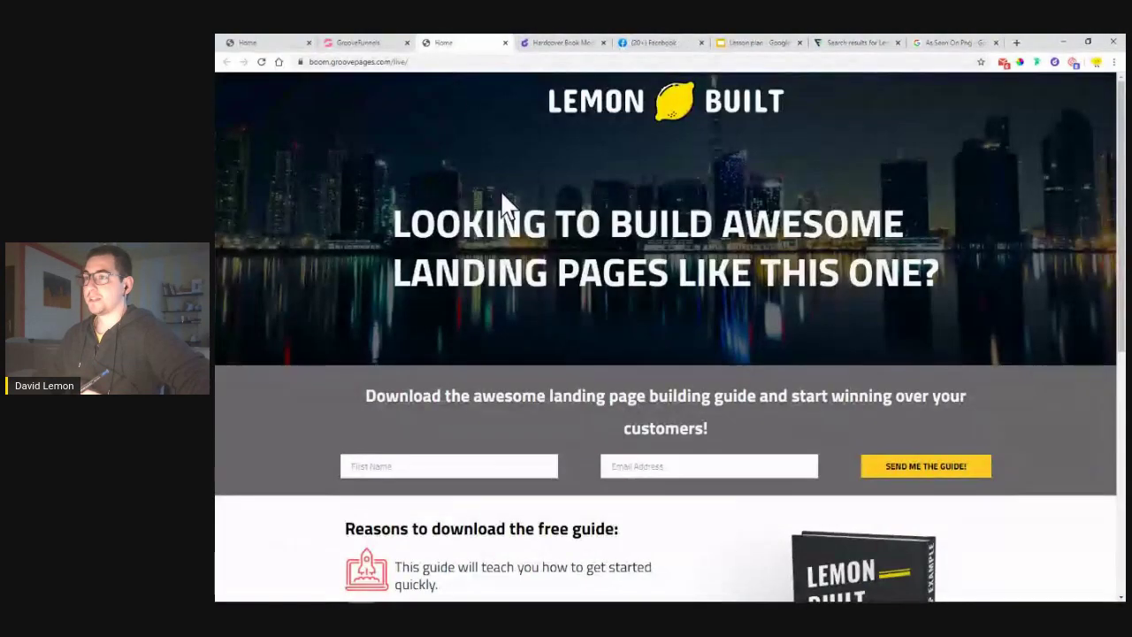
scroll(495, 203, "down", 10)
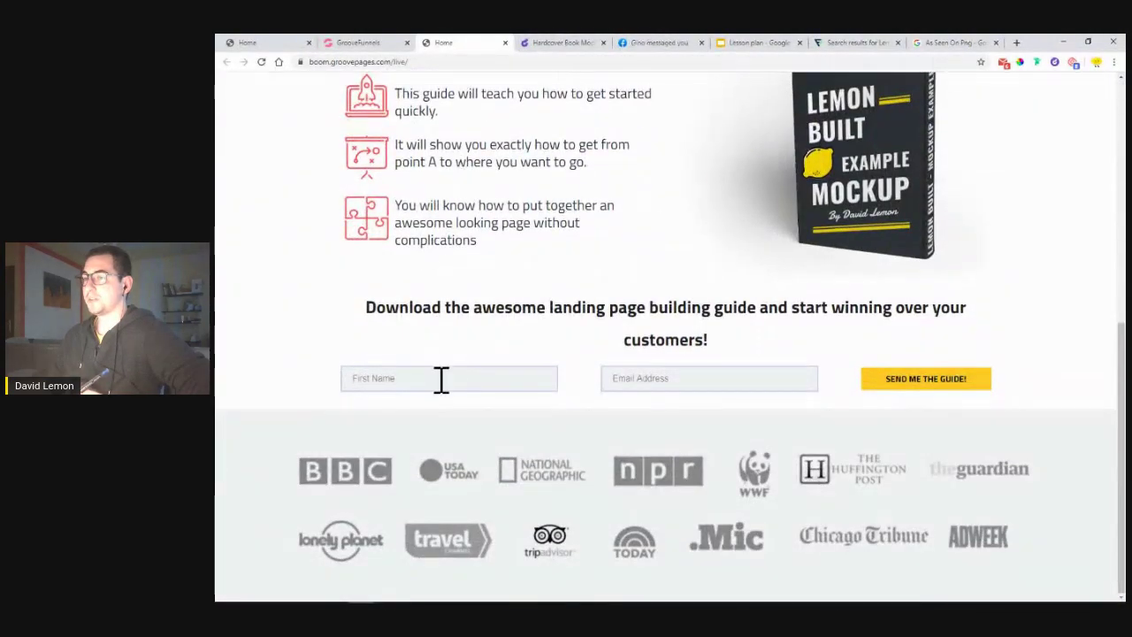
scroll(451, 354, "up", 5)
- Submit the live page's upper form with a first name and an email address, and close the live page
left_click(453, 427)
left_click(517, 453)
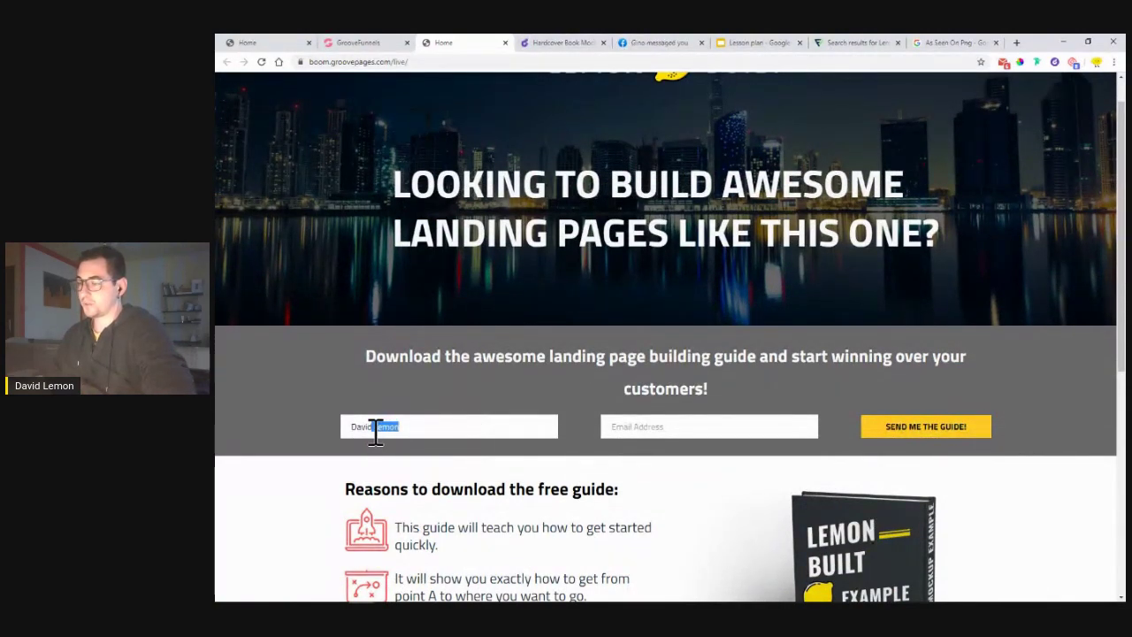
key("BackSpace")
left_click(687, 432)
left_click(694, 453)
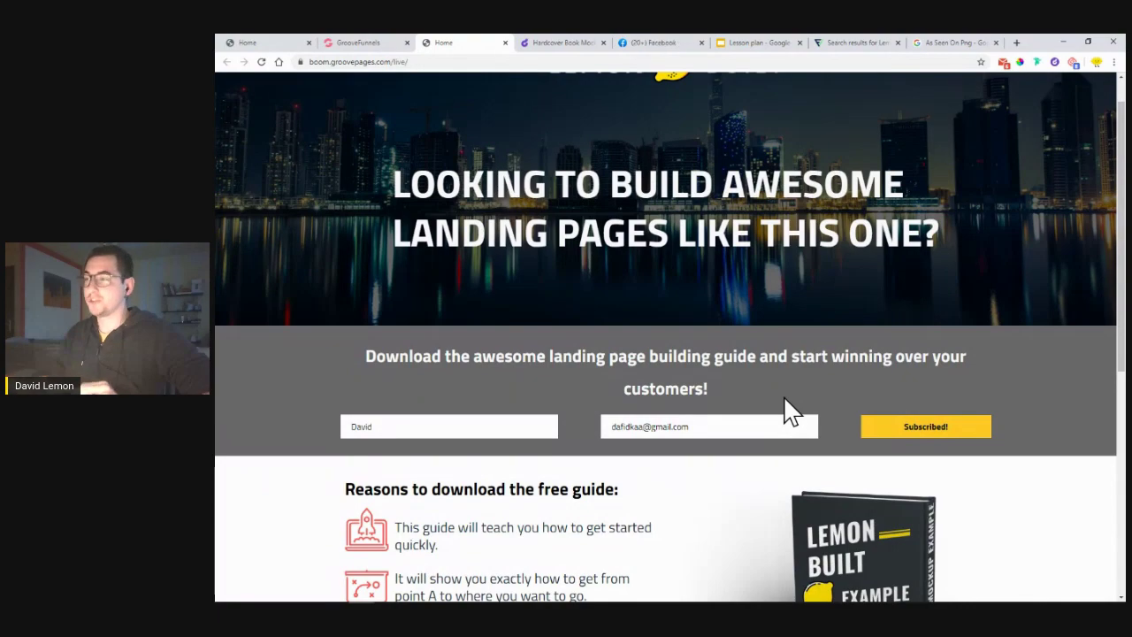
left_click(505, 43)
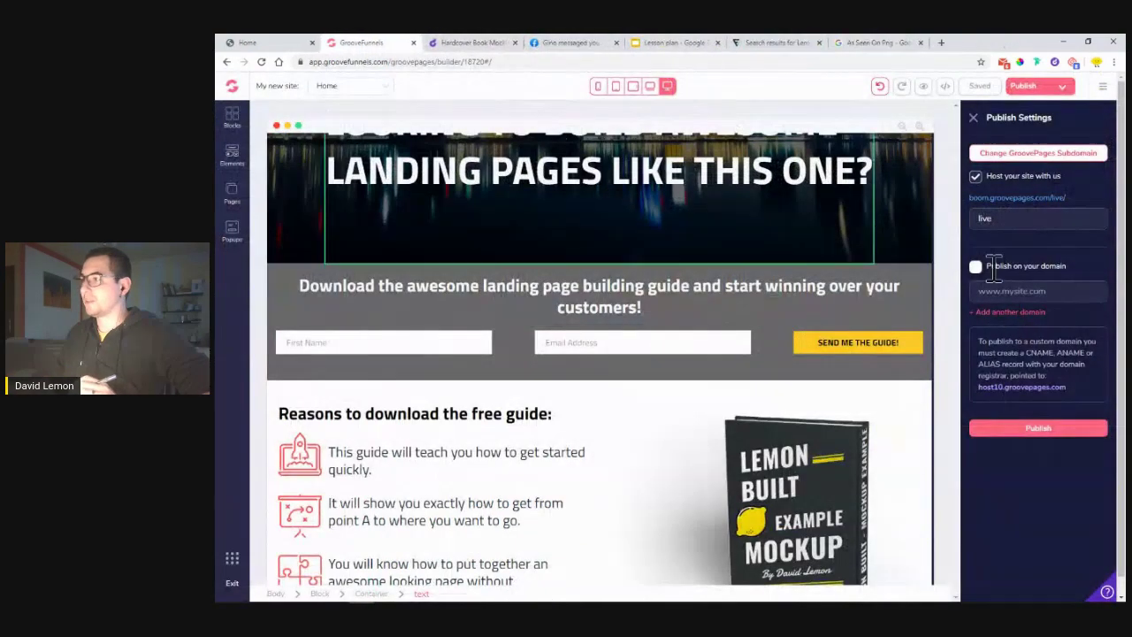
- Open the upper sign-up form container's configuration and set its thank-you redirect link type to URL
left_click(763, 344)
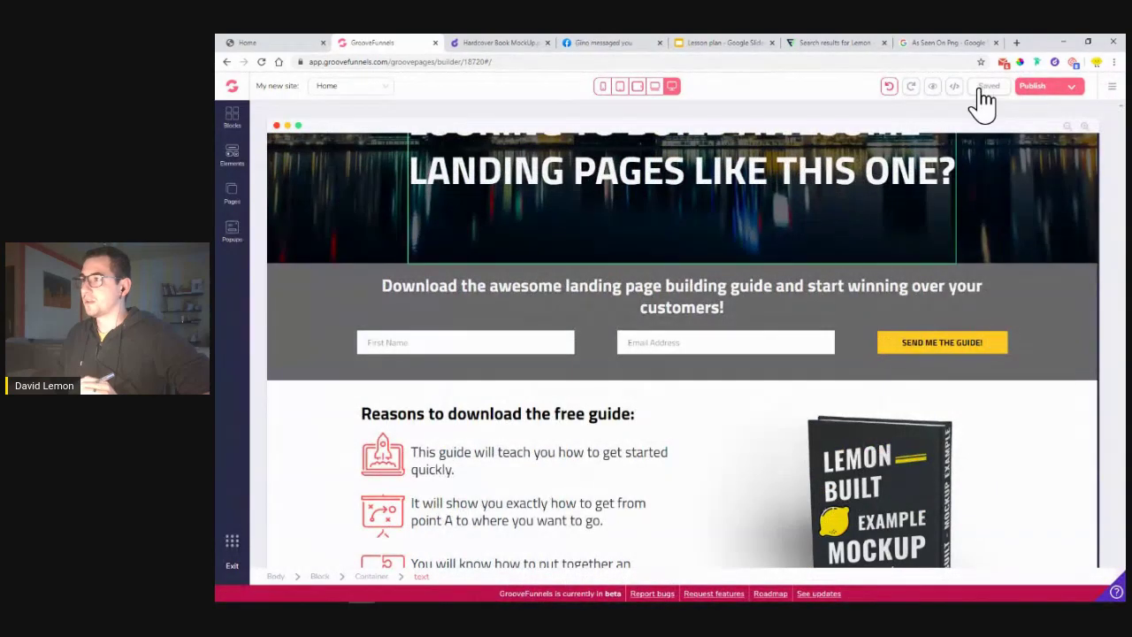
left_click(624, 343)
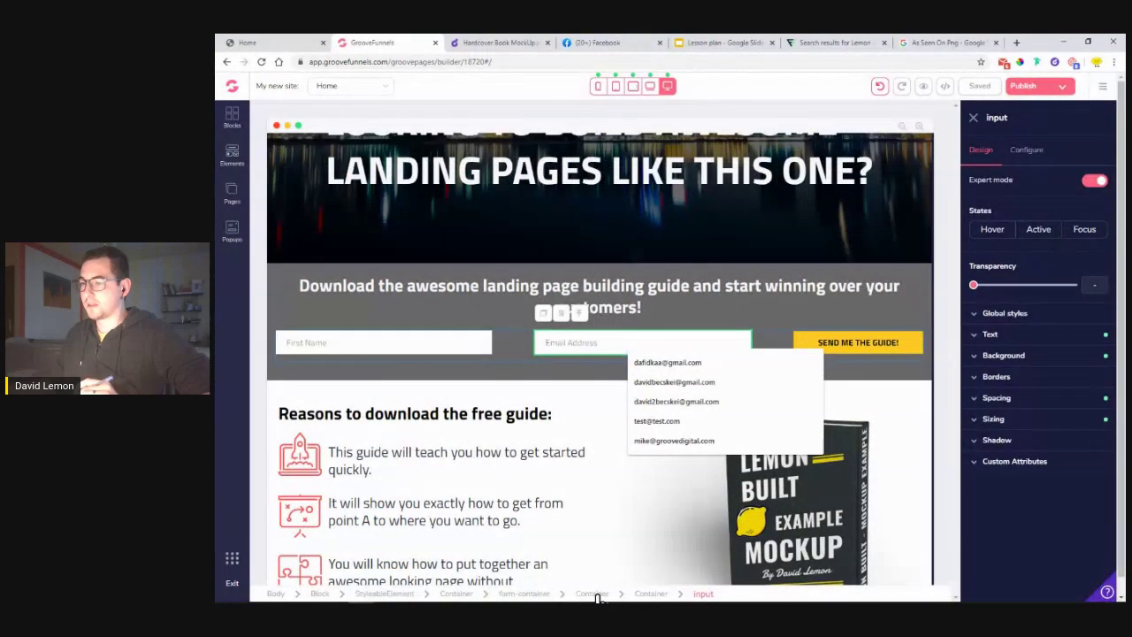
left_click(543, 596)
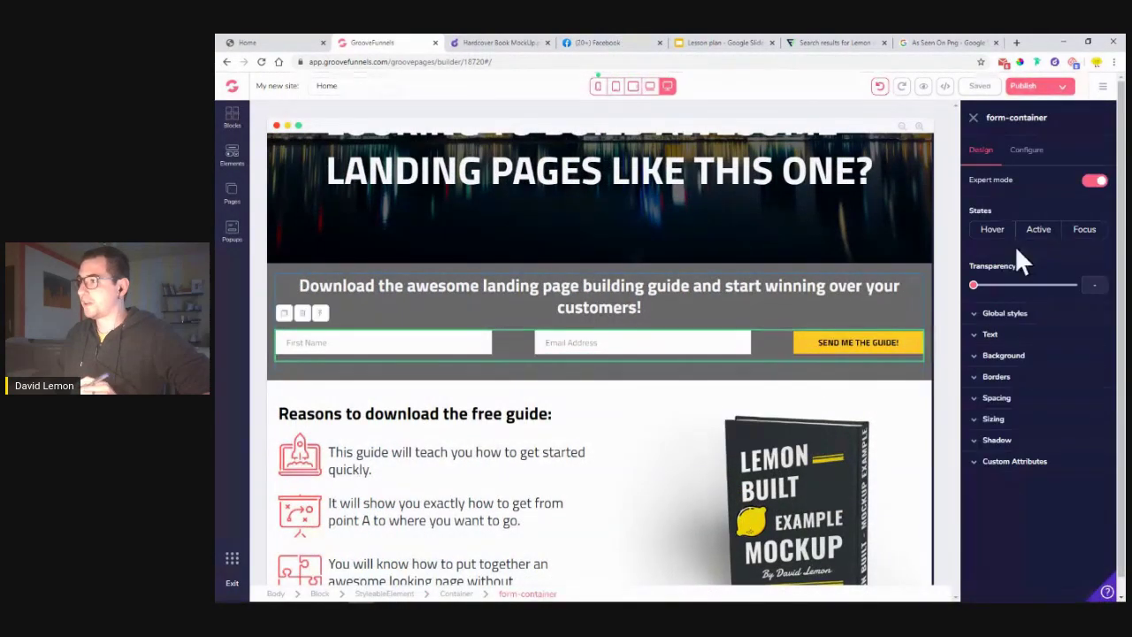
left_click(1027, 150)
left_click(1035, 329)
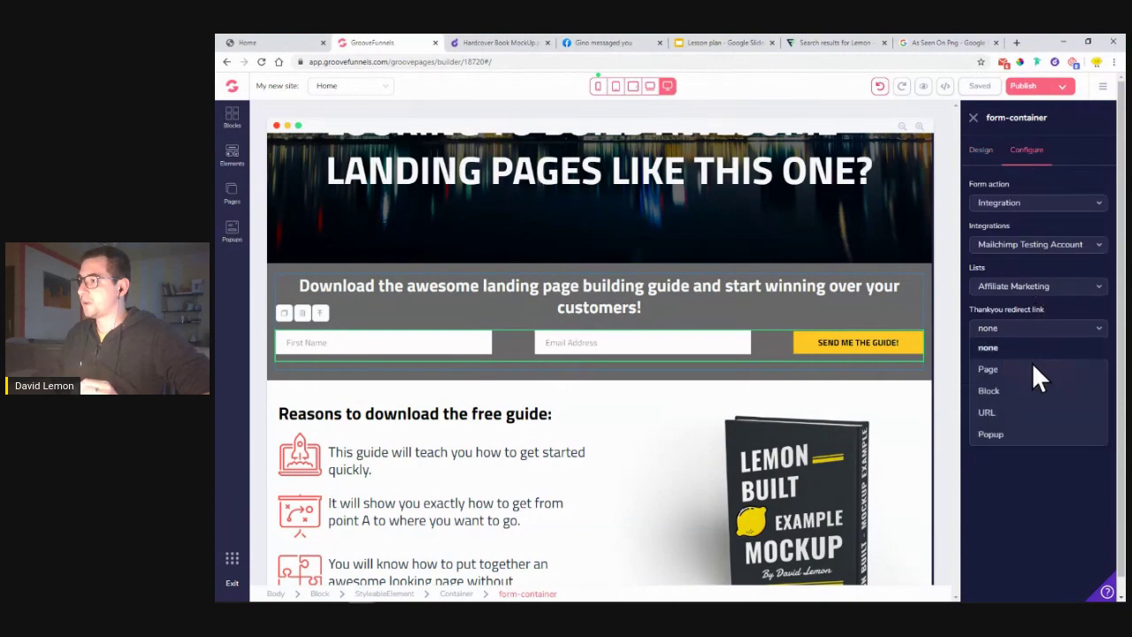
left_click(1037, 423)
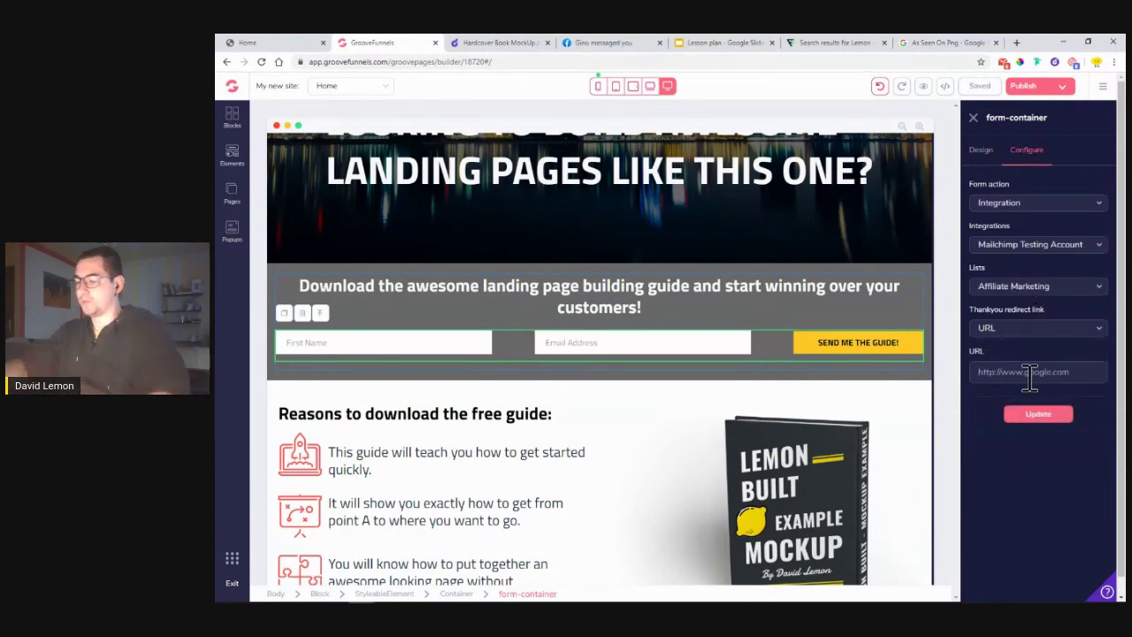
left_click(1030, 373)
type("groovedigital")
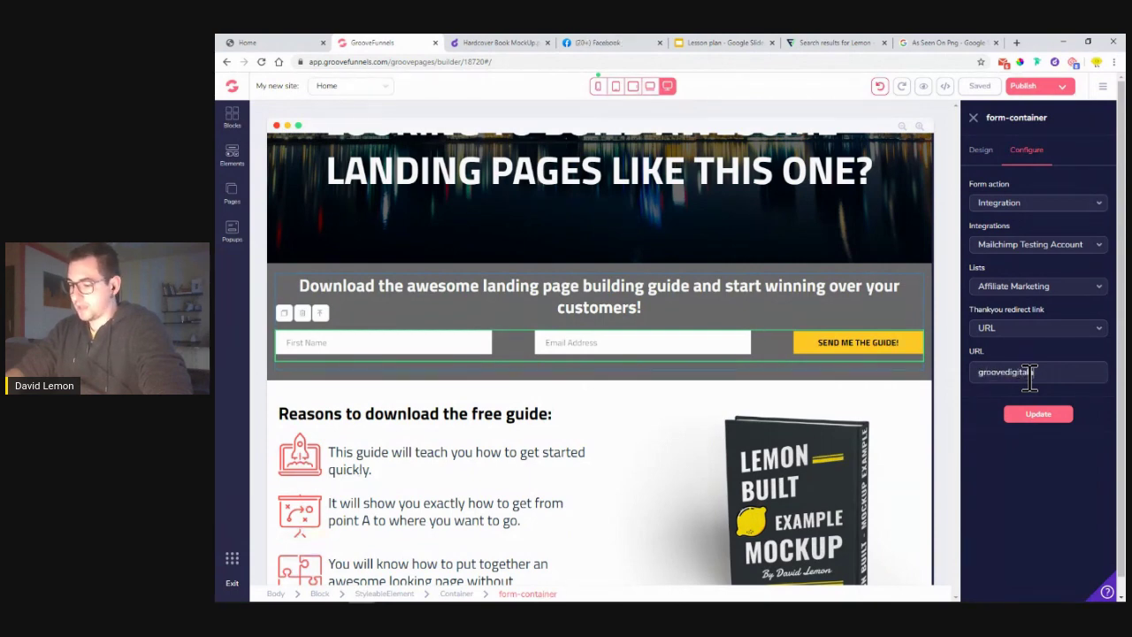
type("academy.com")
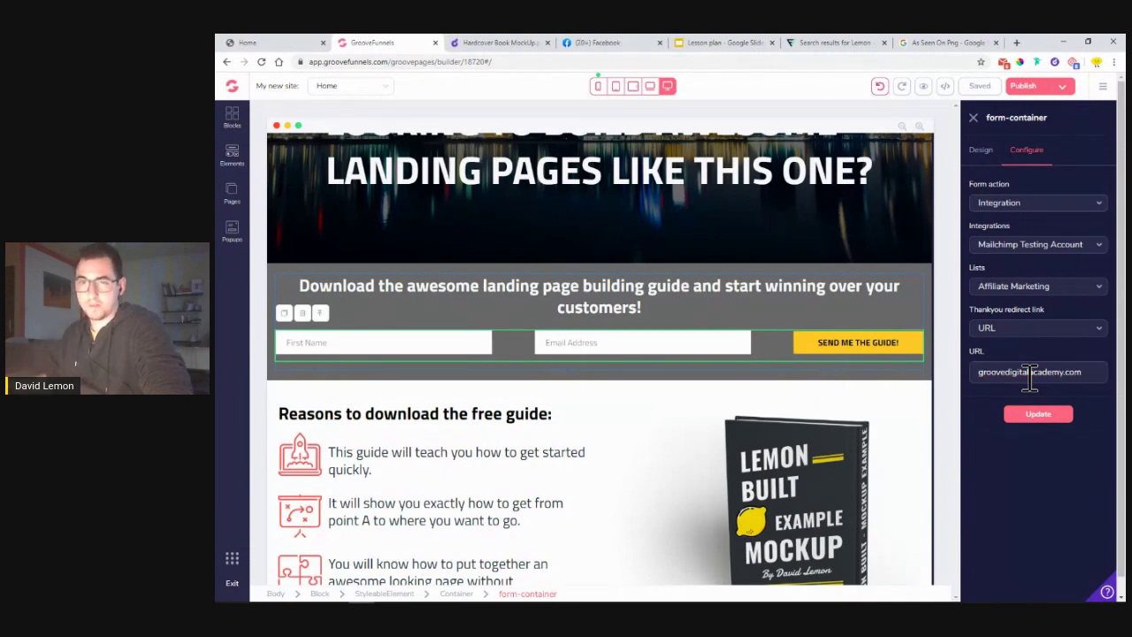
left_click(980, 372)
type("https://")
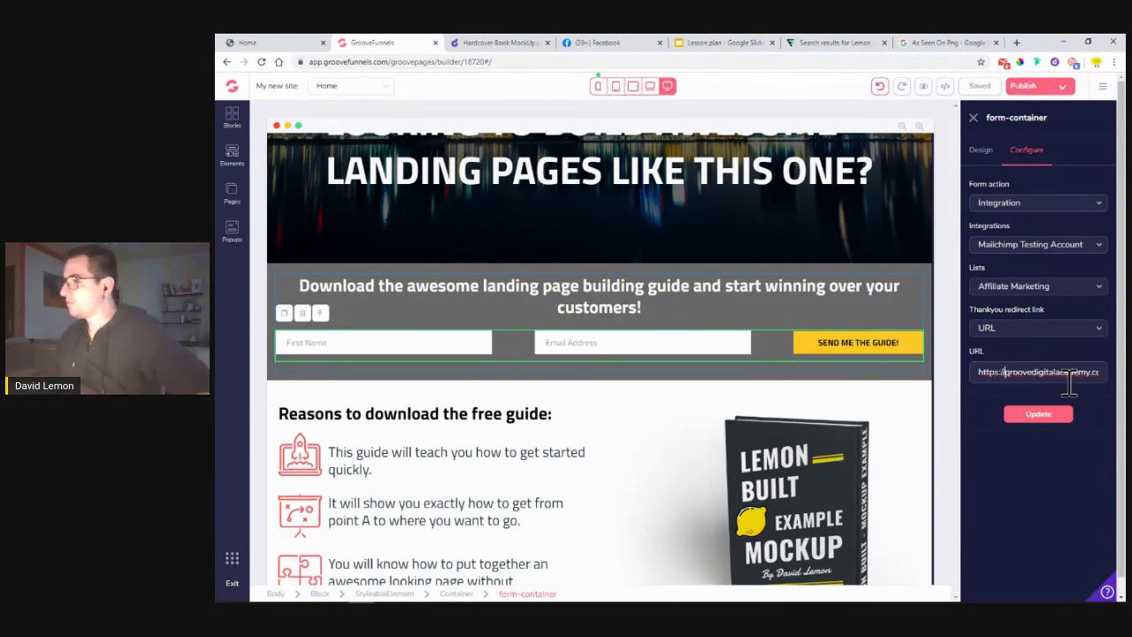
left_click(1056, 414)
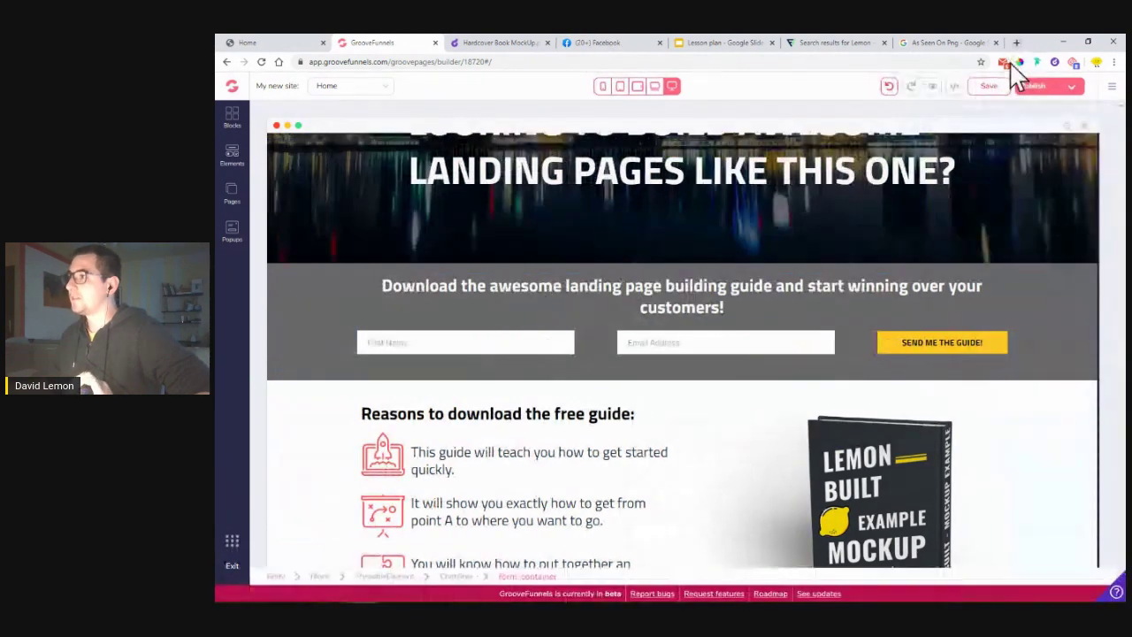
left_click(989, 86)
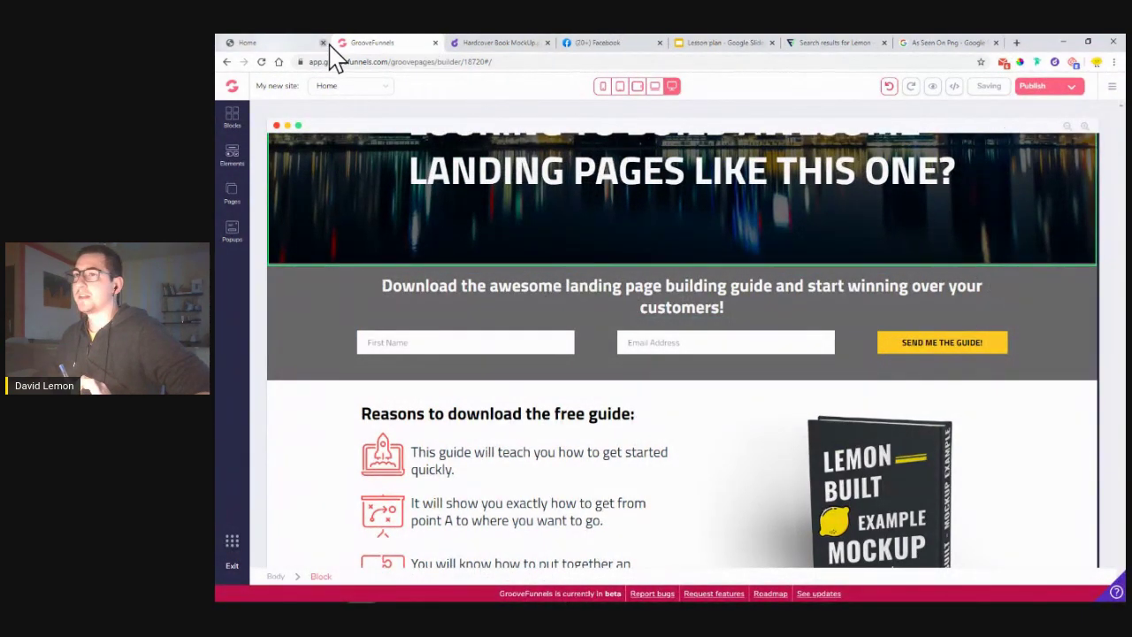
- Publish the site under the name live and check its published link, repeating the publish and check once more
left_click(1069, 88)
left_click(1055, 430)
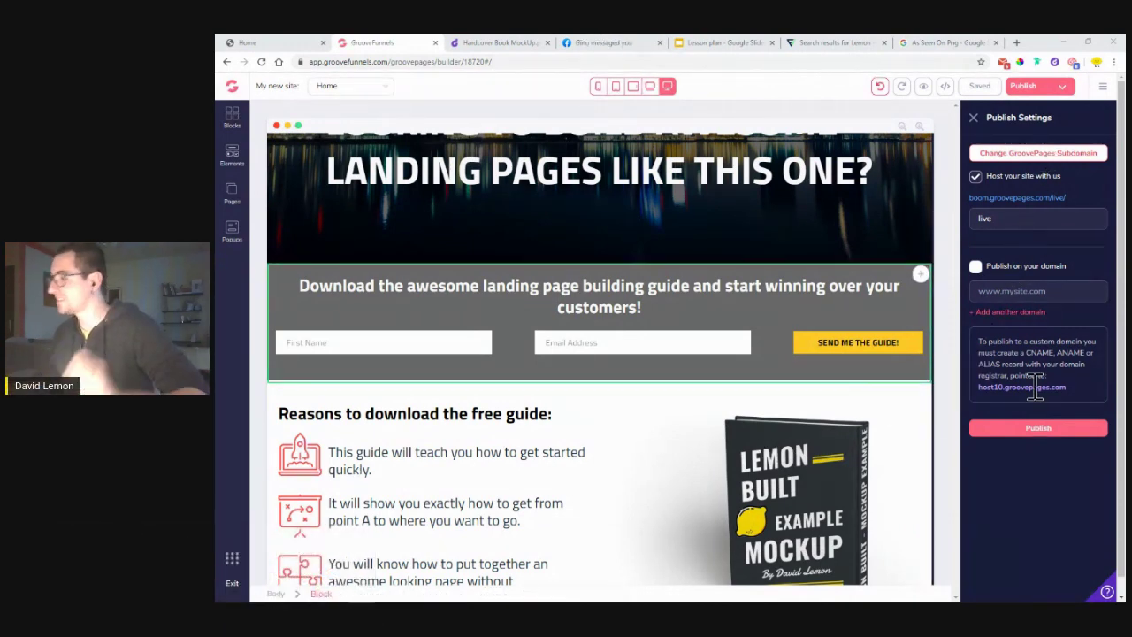
left_click(1033, 198)
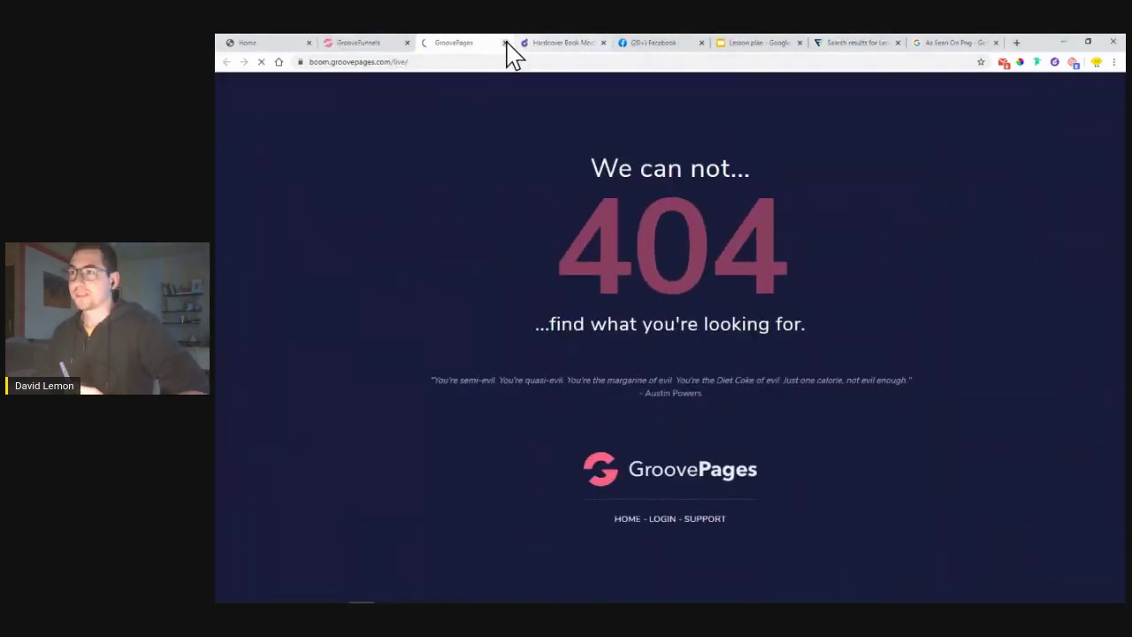
left_click(506, 42)
left_click(1053, 430)
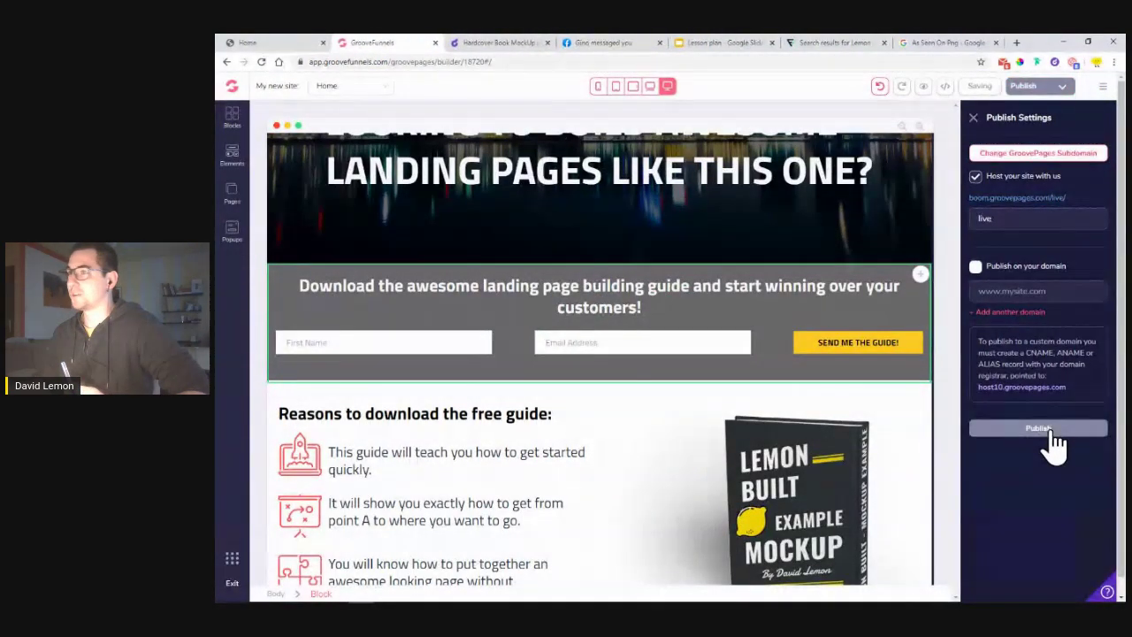
left_click(1042, 198)
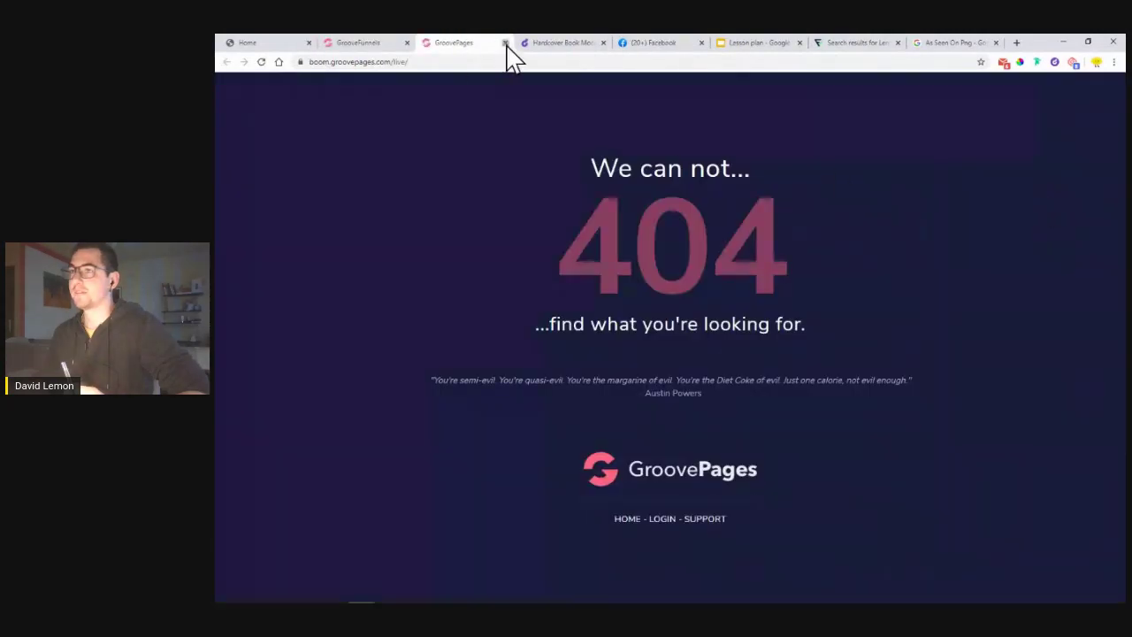
left_click(505, 42)
left_click(974, 117)
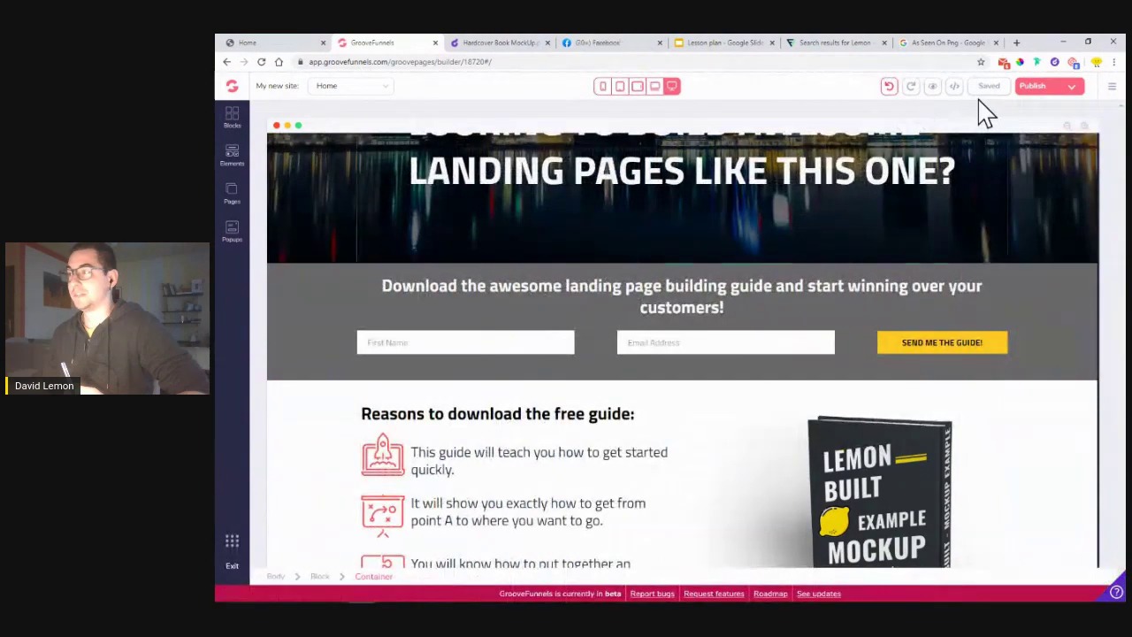
- Preview the page, reopen the published live link from the publish settings, and return to the builder
left_click(934, 88)
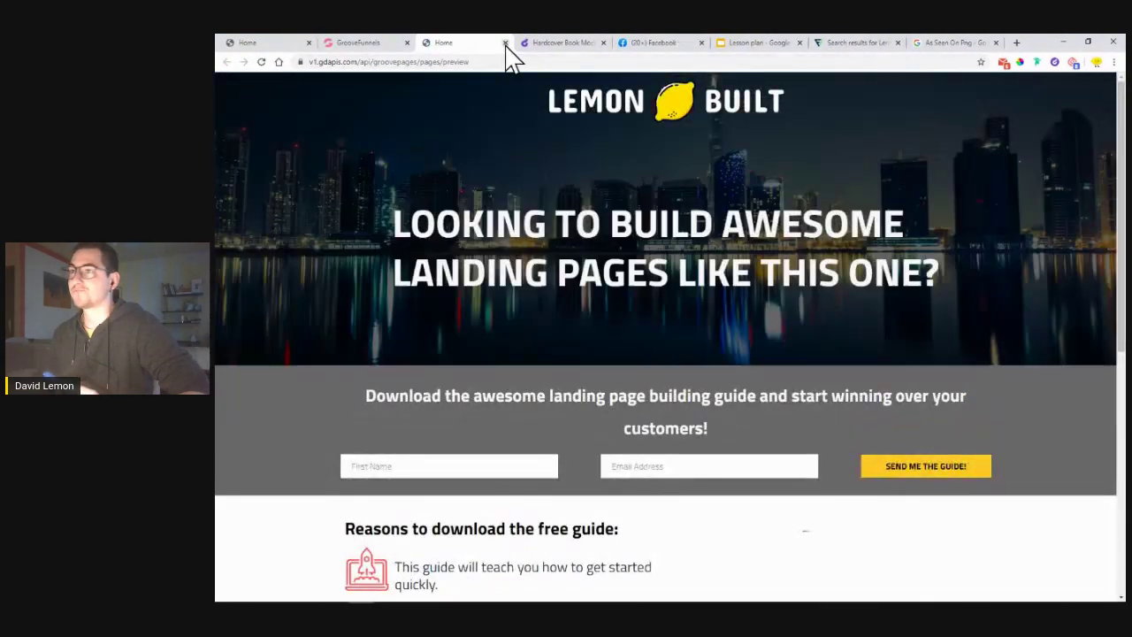
left_click(505, 43)
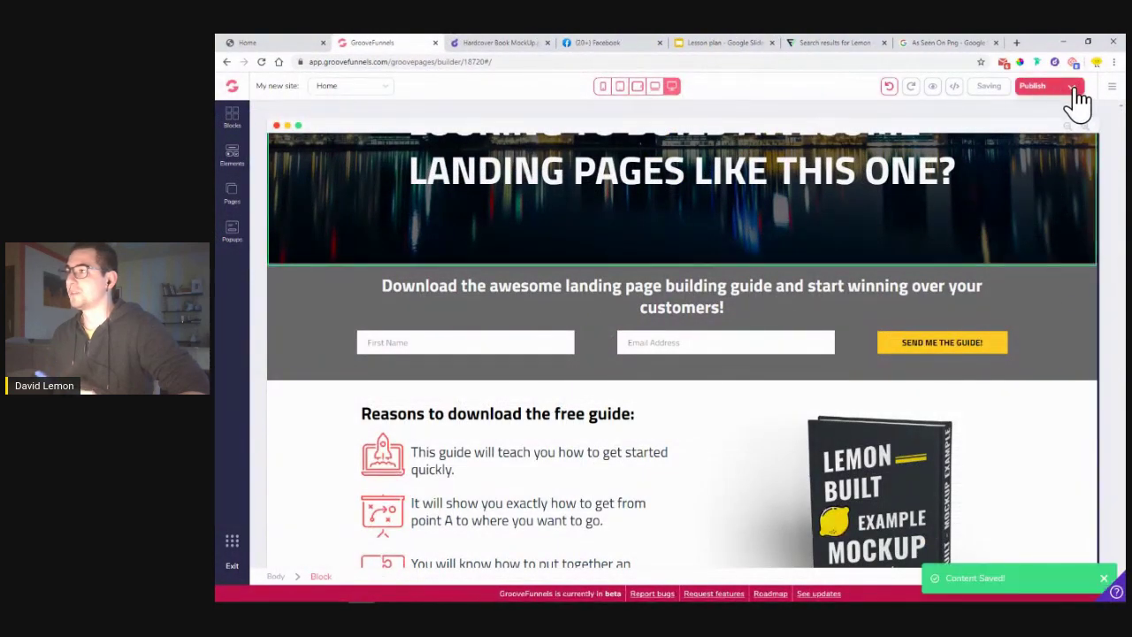
left_click(1072, 89)
left_click(1039, 211)
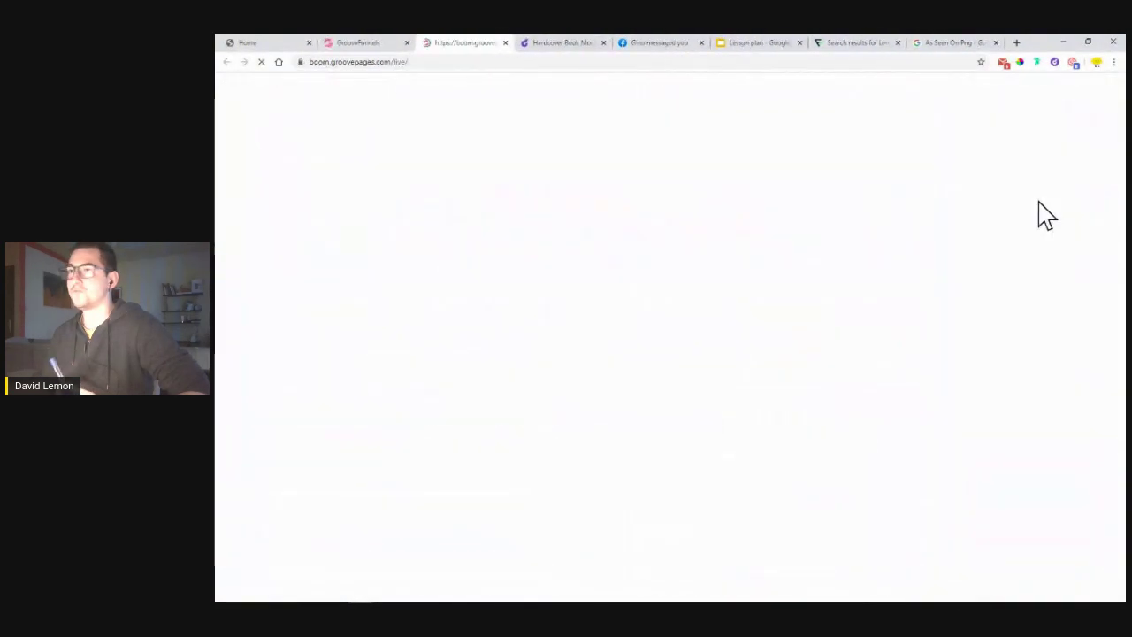
left_click(505, 43)
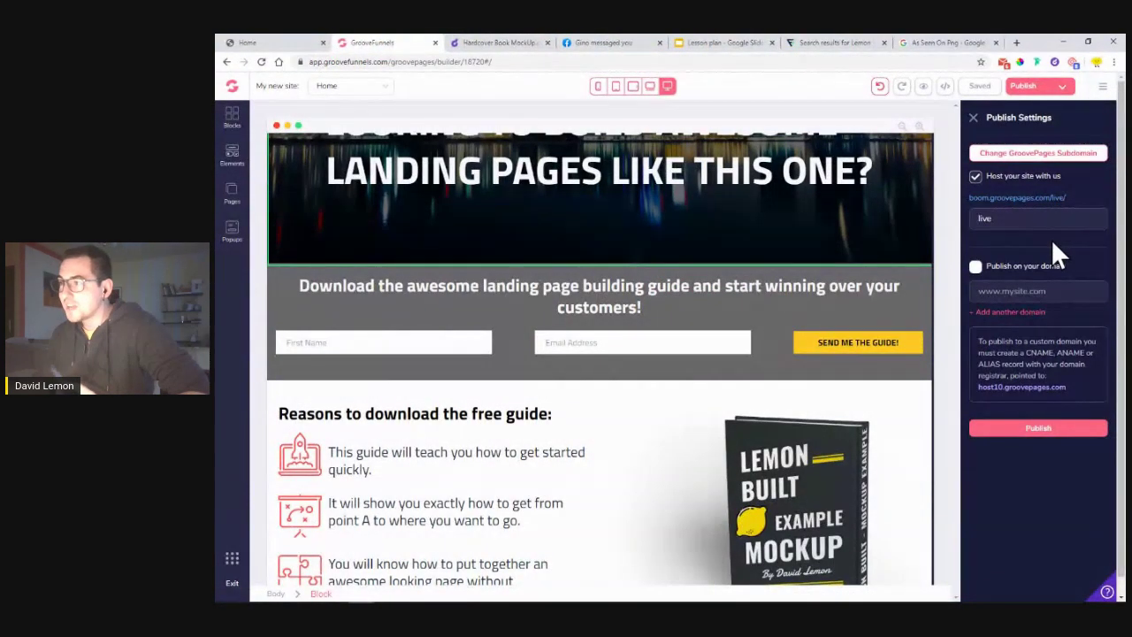
- Test the upper form in the page preview with a first name and an email address, and close the preview
left_click(709, 347)
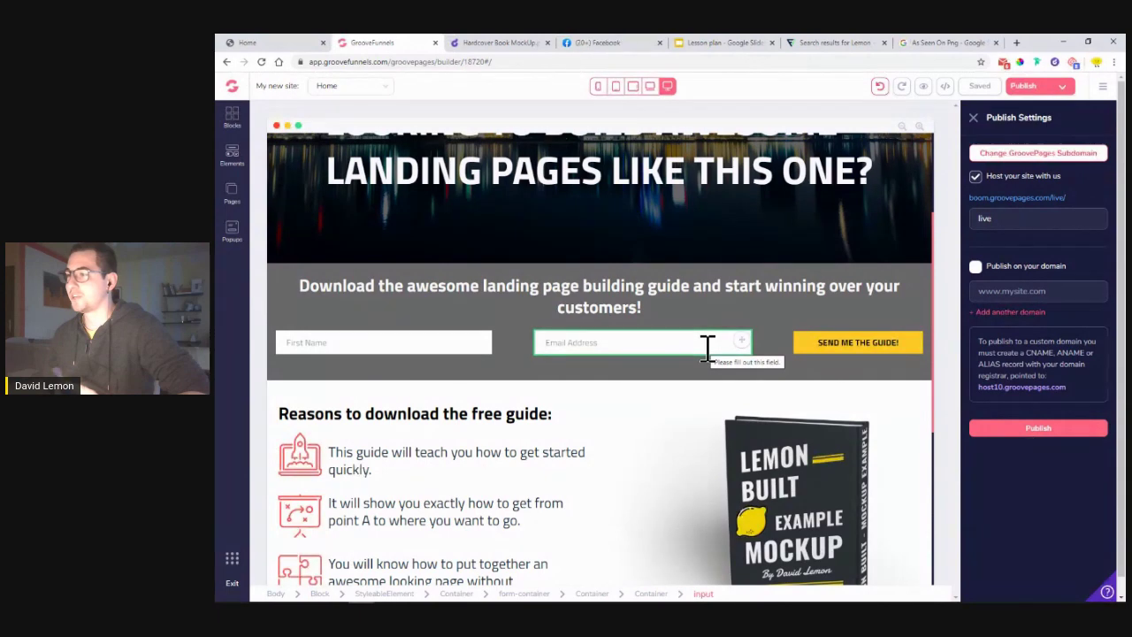
left_click(924, 89)
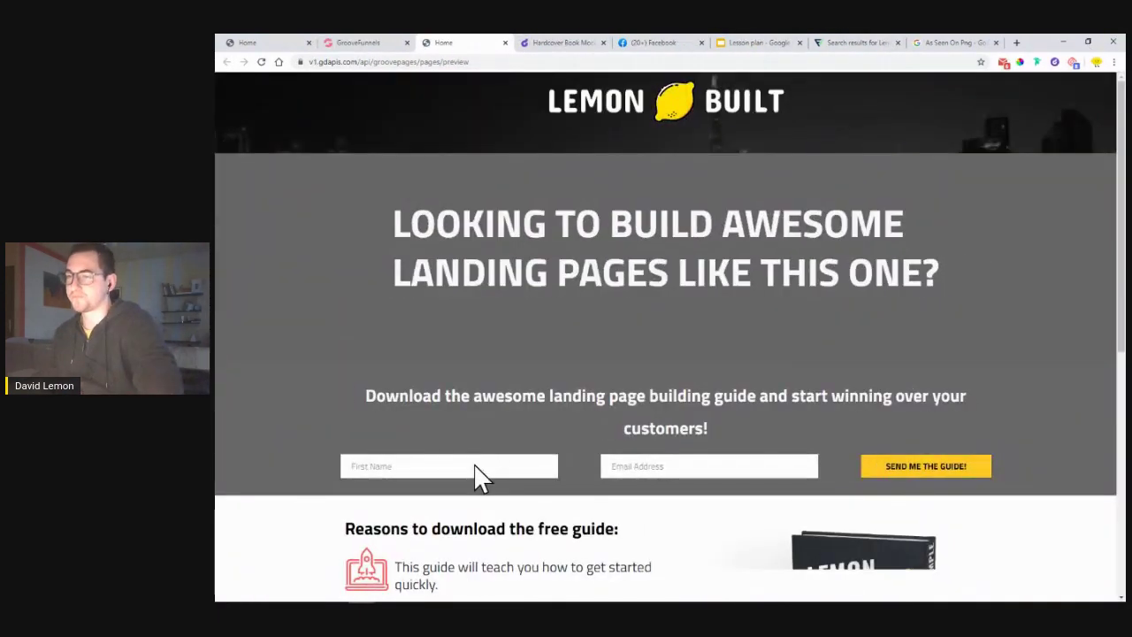
left_click(459, 466)
left_click(461, 487)
double_click(390, 467)
key("BackSpace")
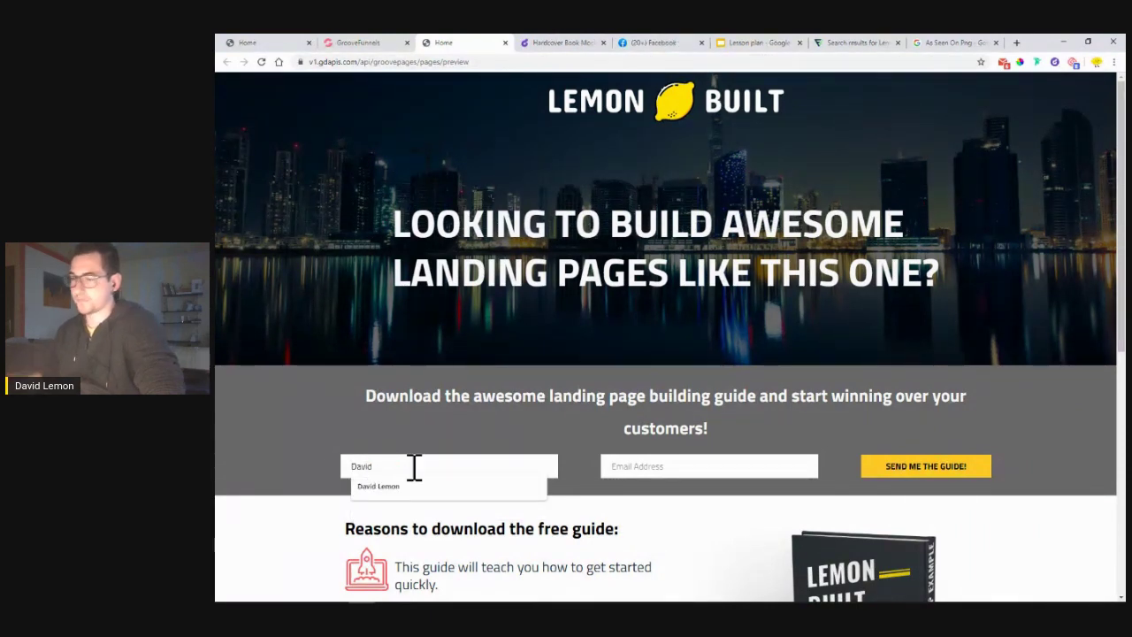
left_click(674, 471)
left_click(653, 488)
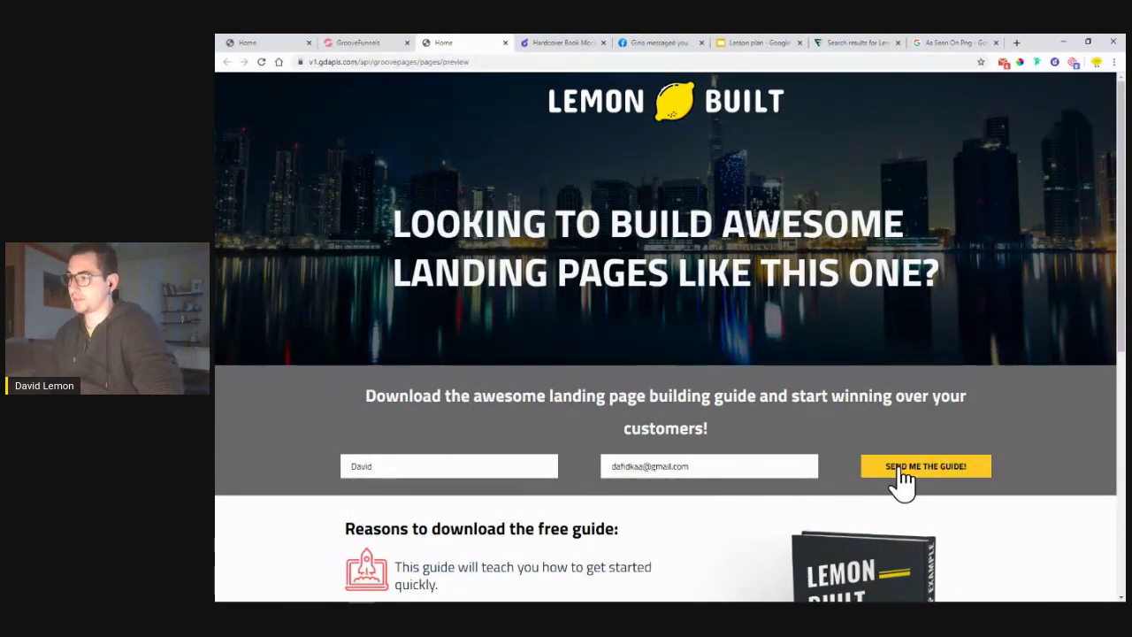
left_click(506, 43)
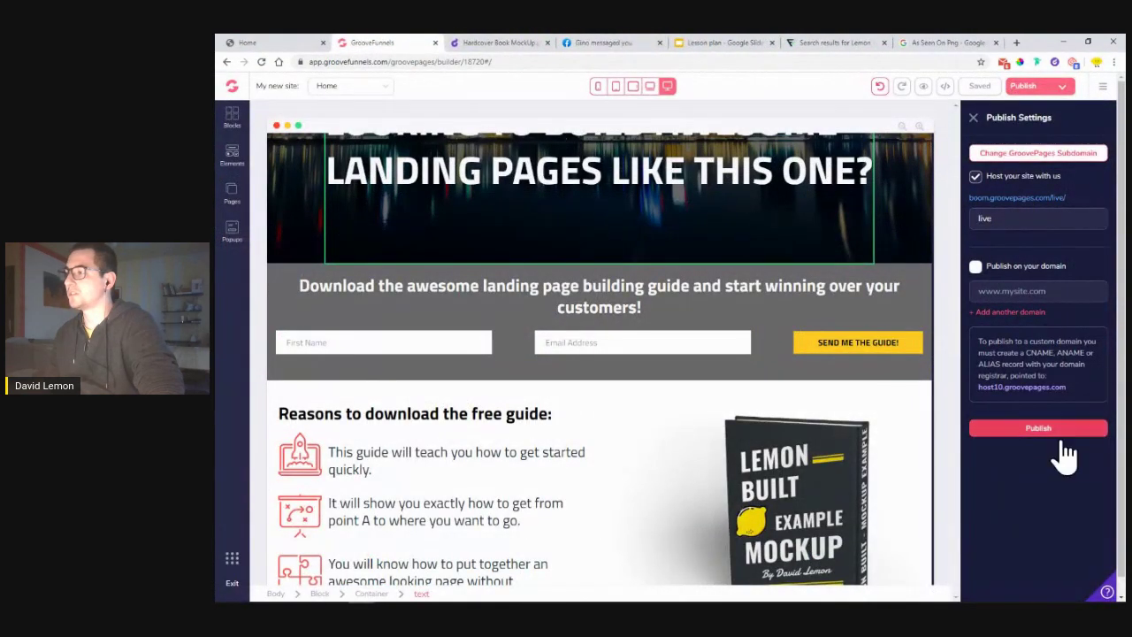
- Change the site's hosting path to liveb and publish it
double_click(985, 219)
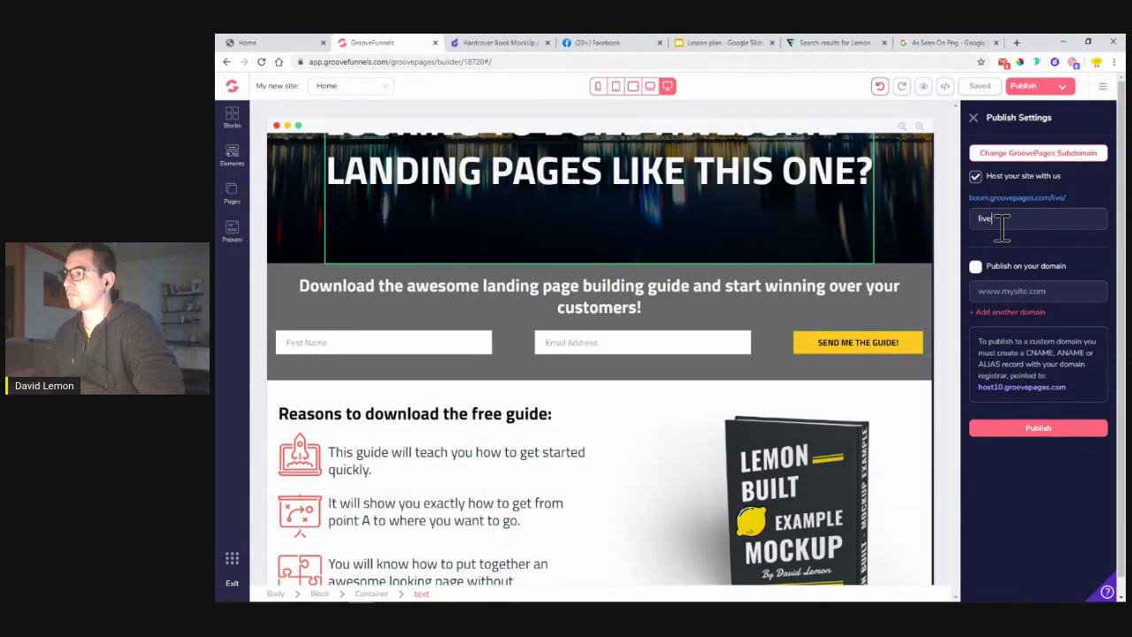
type("liveb")
left_click(1064, 430)
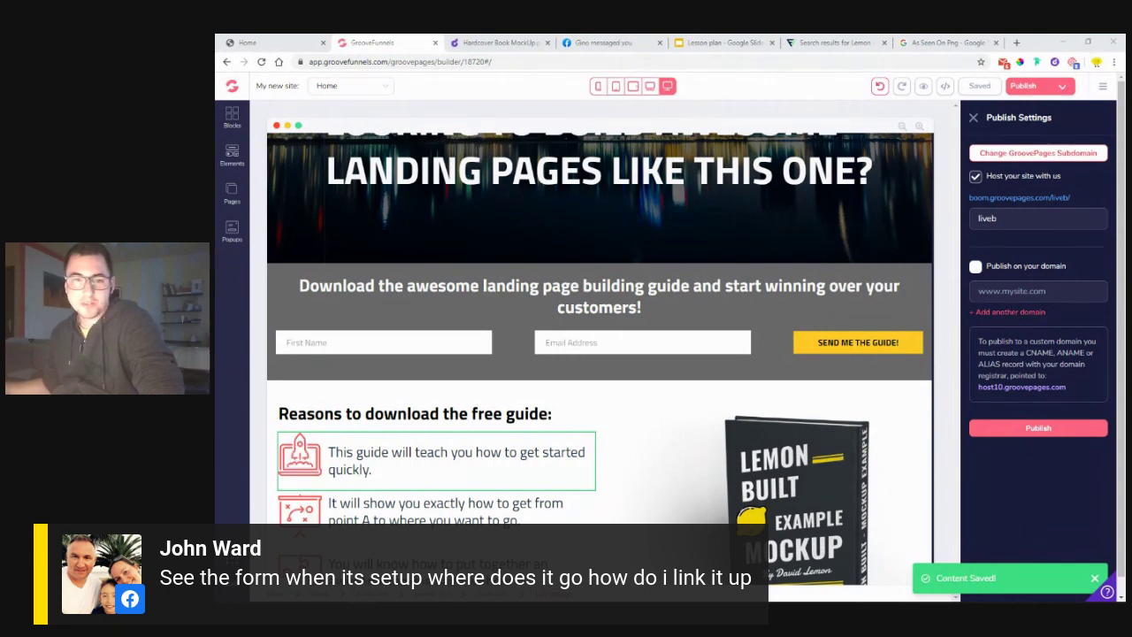
- Leave the publish settings and reload the page builder
left_click(974, 118)
left_click(596, 348)
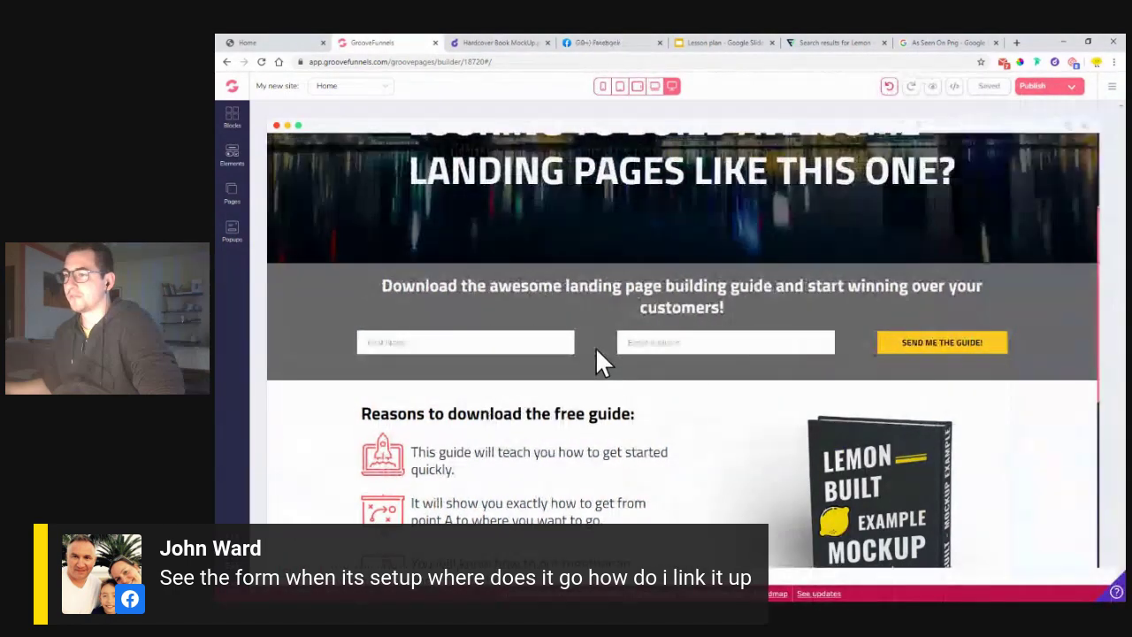
left_click(262, 63)
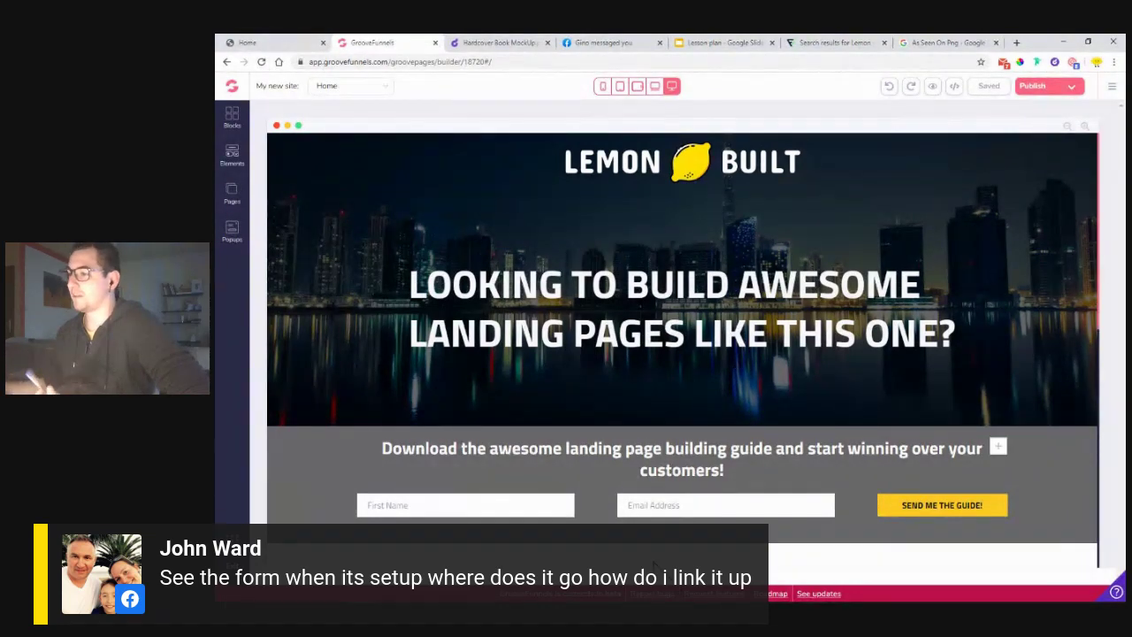
left_click(593, 520)
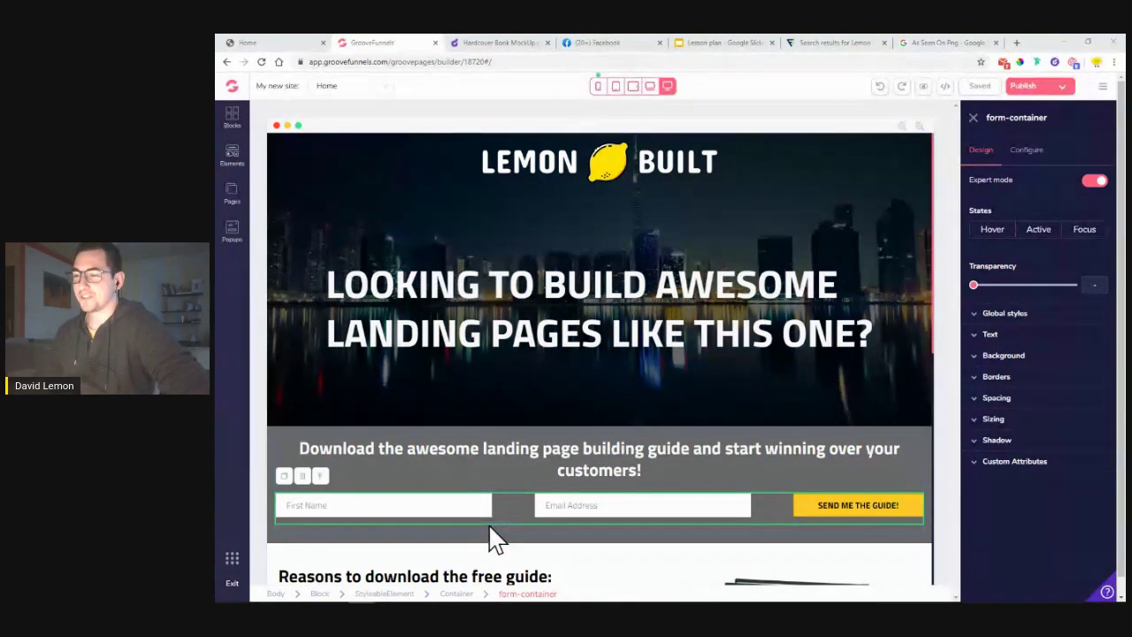
left_click(1028, 151)
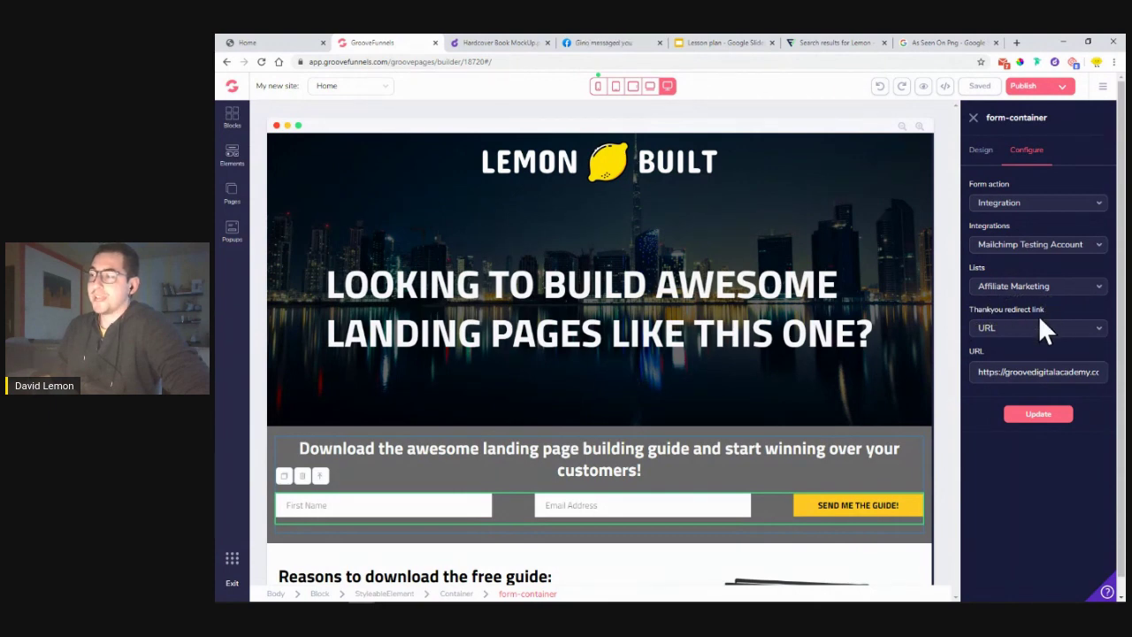
left_click(1030, 336)
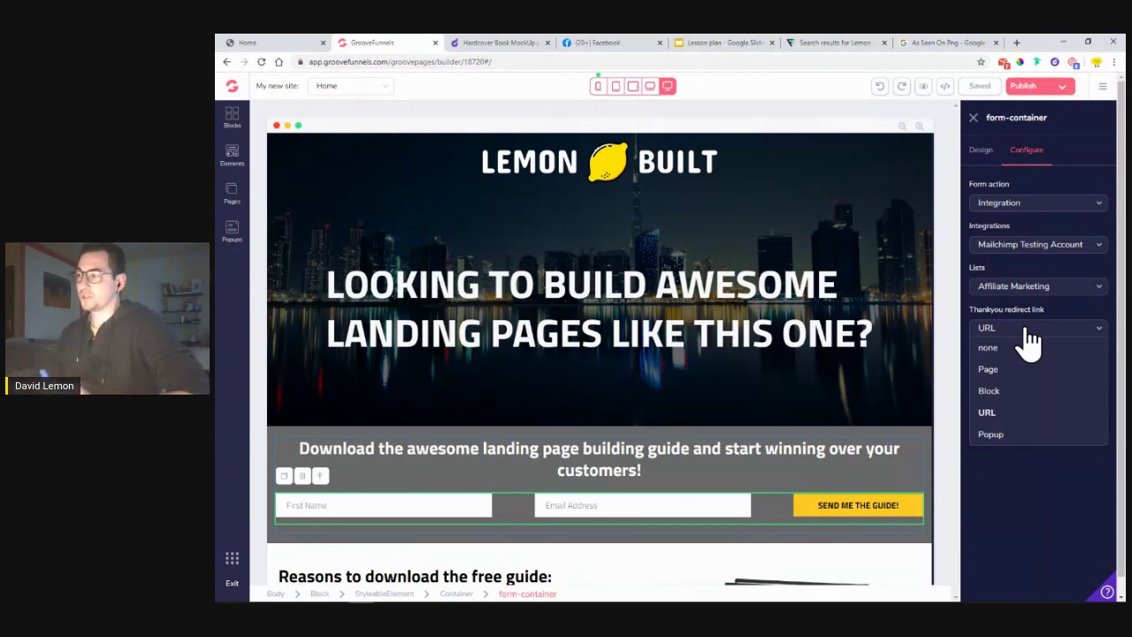
left_click(1002, 412)
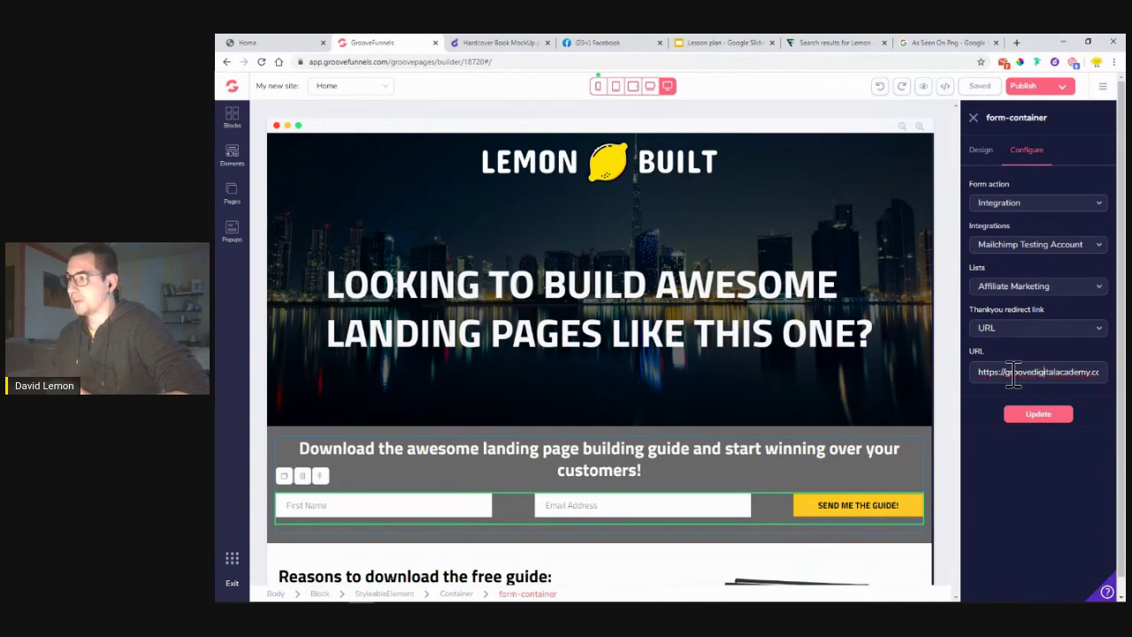
left_click_drag(999, 372, 1124, 378)
type("google.com")
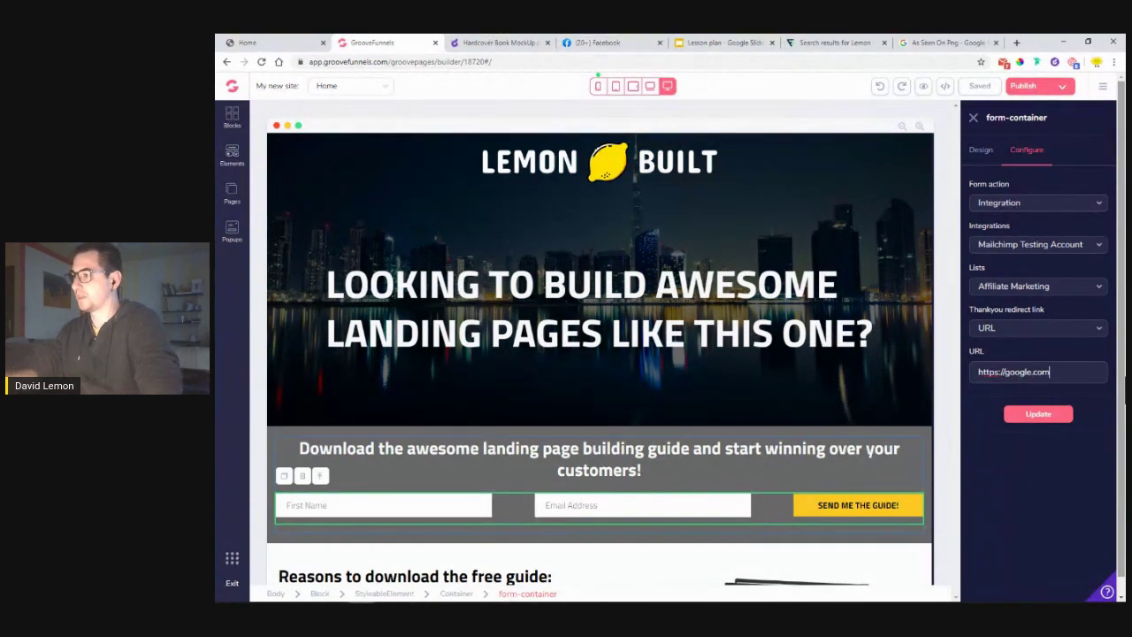
left_click(1044, 416)
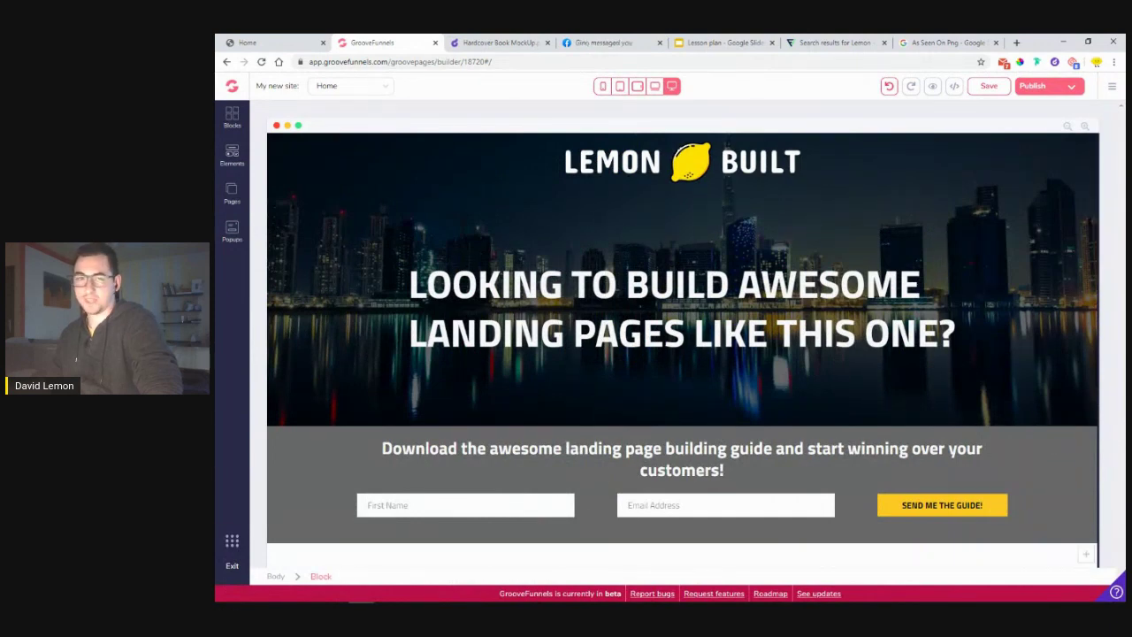
left_click(993, 88)
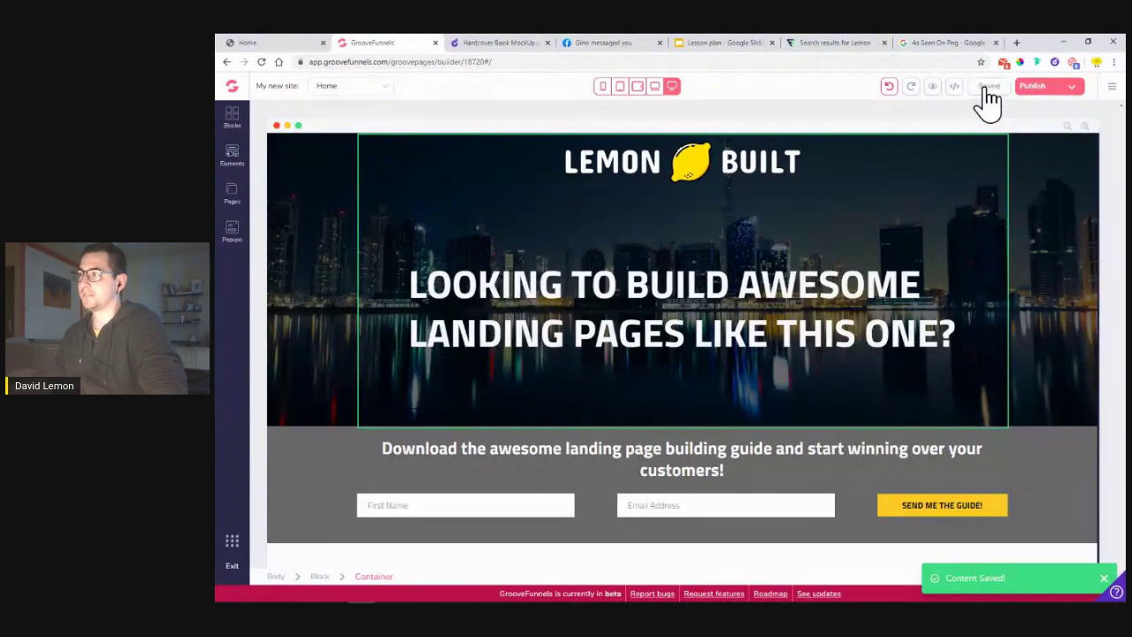
- Test the upper form on the published liveb page with a first name and an email address, and return to the page builder
left_click(1068, 88)
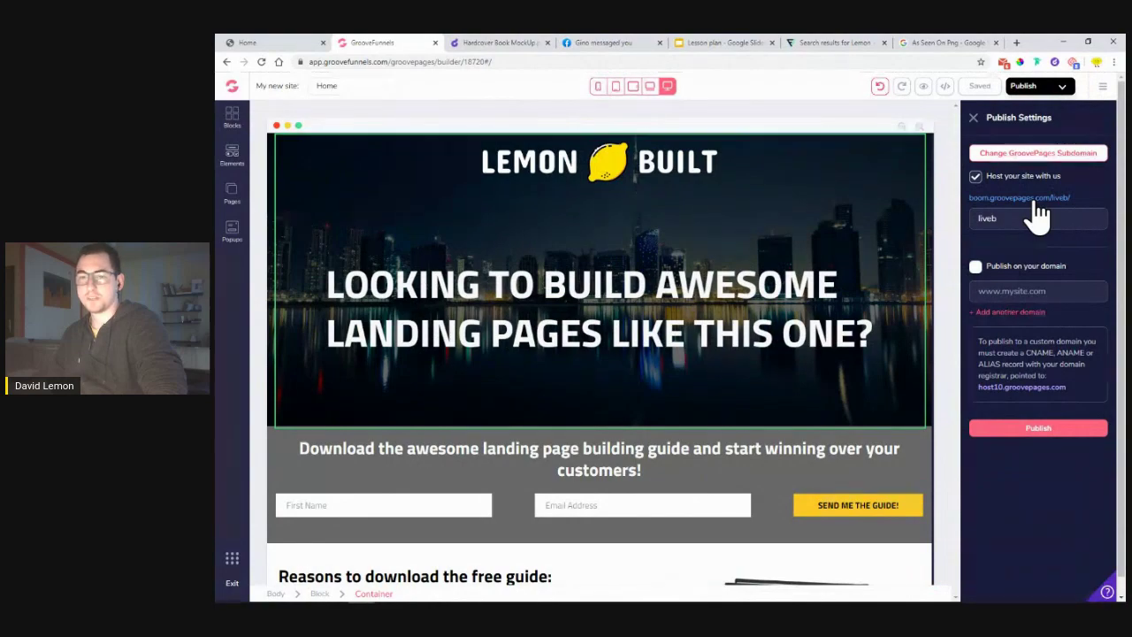
left_click(1039, 199)
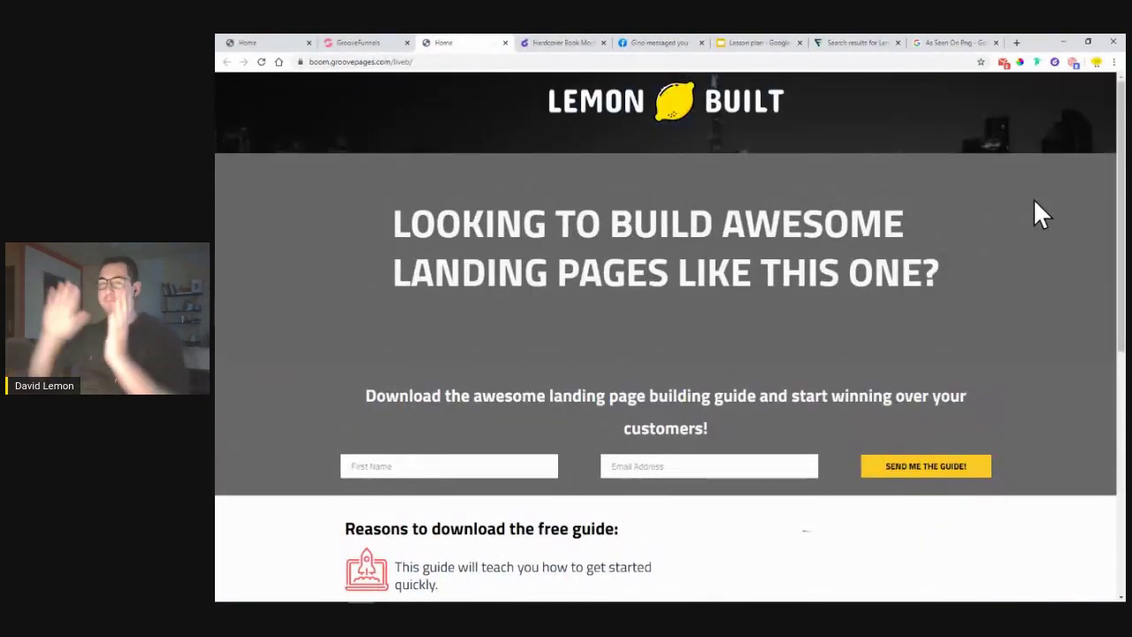
left_click(449, 464)
left_click(448, 486)
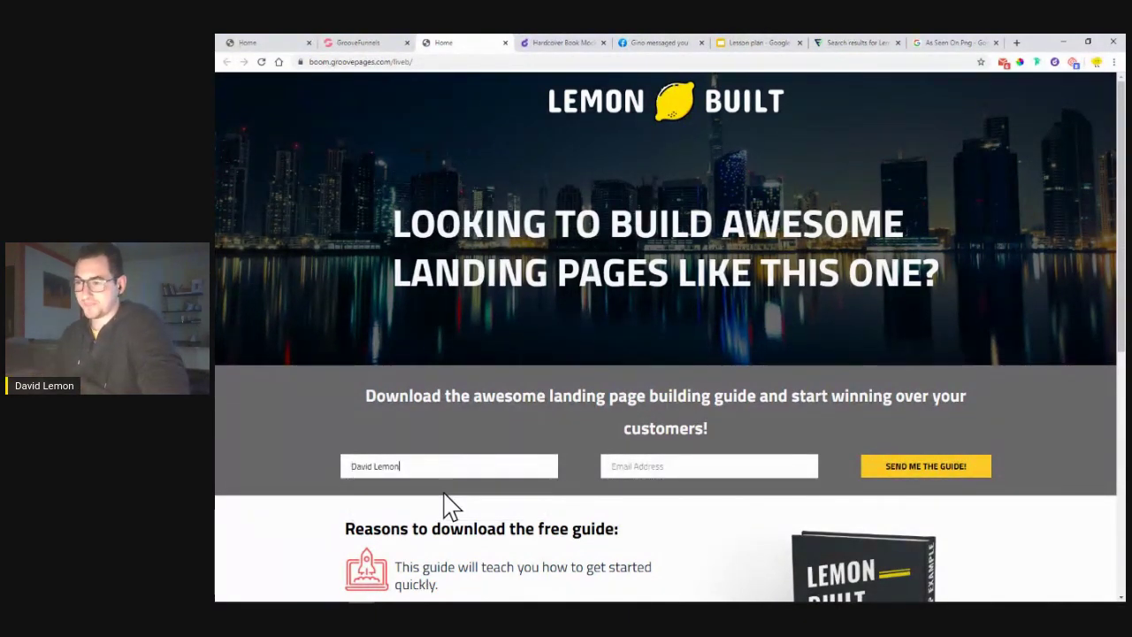
left_click_drag(420, 468, 374, 483)
key("BackSpace")
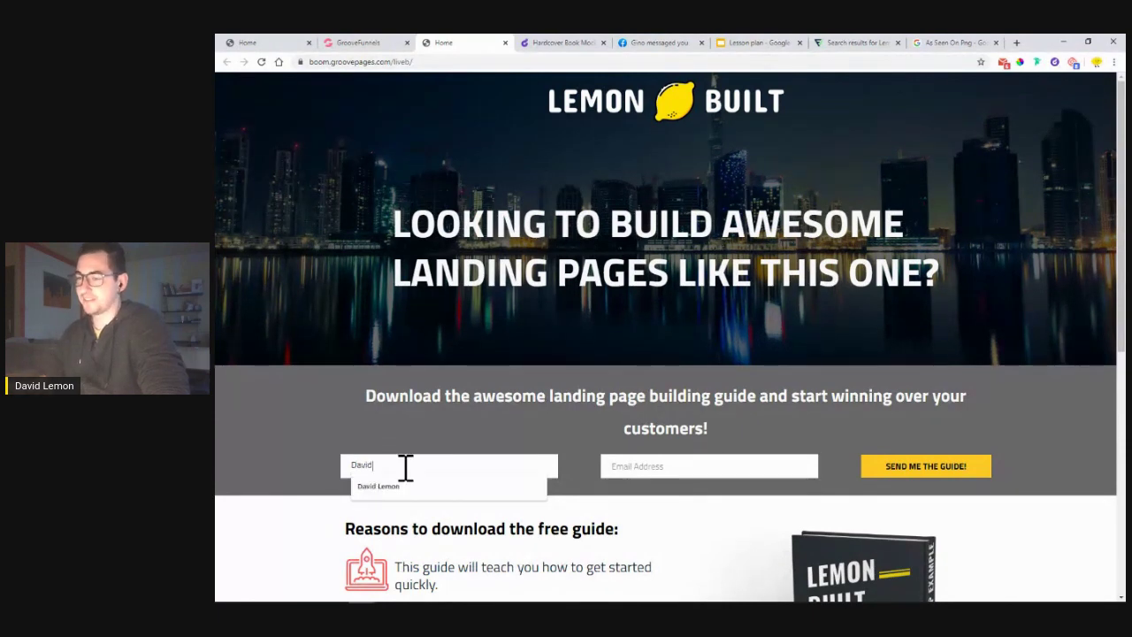
left_click(700, 469)
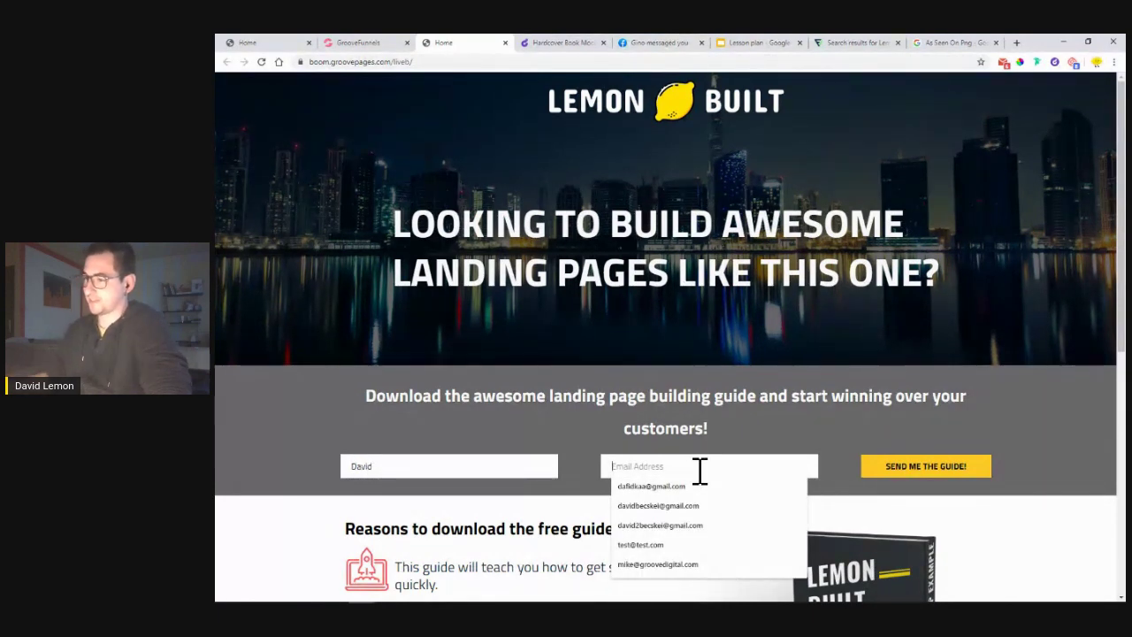
left_click(699, 490)
left_click(889, 482)
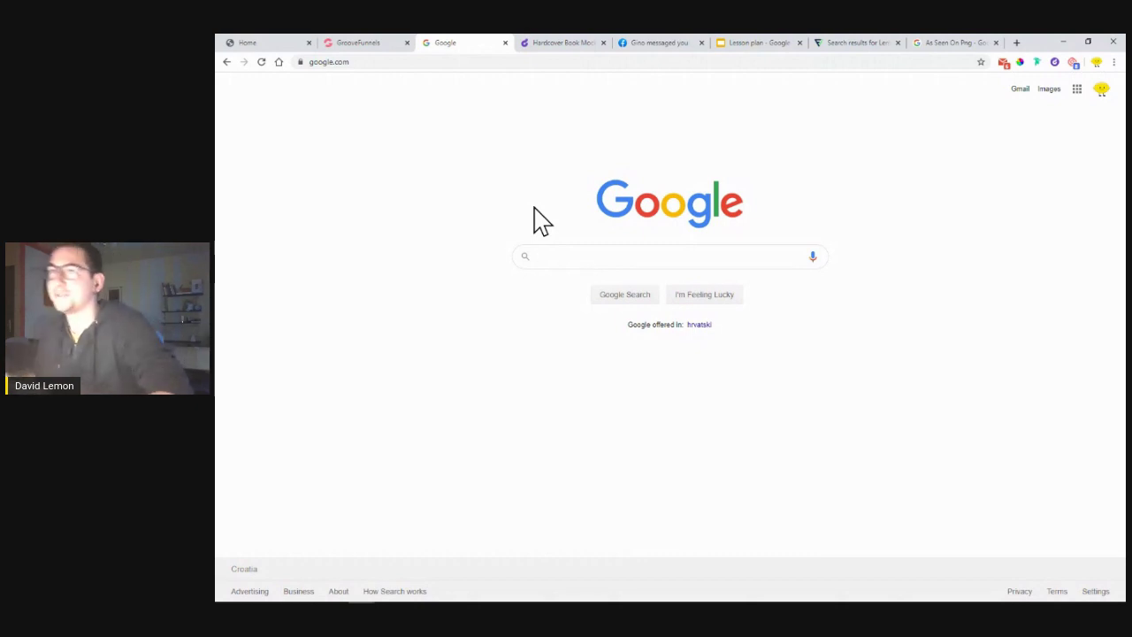
left_click(357, 44)
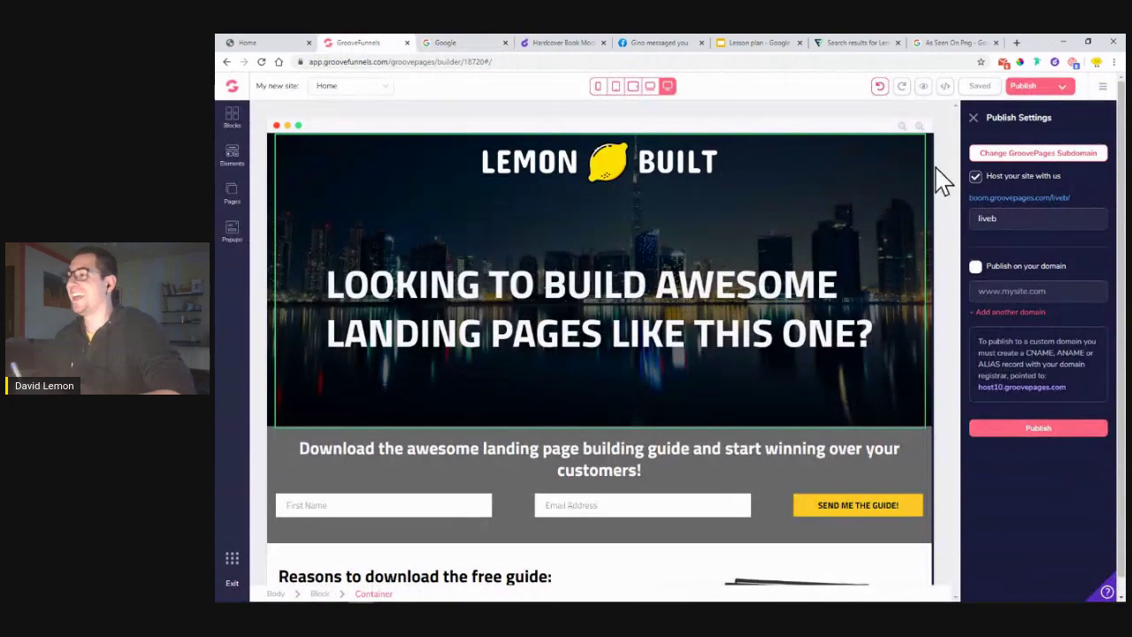
left_click(974, 118)
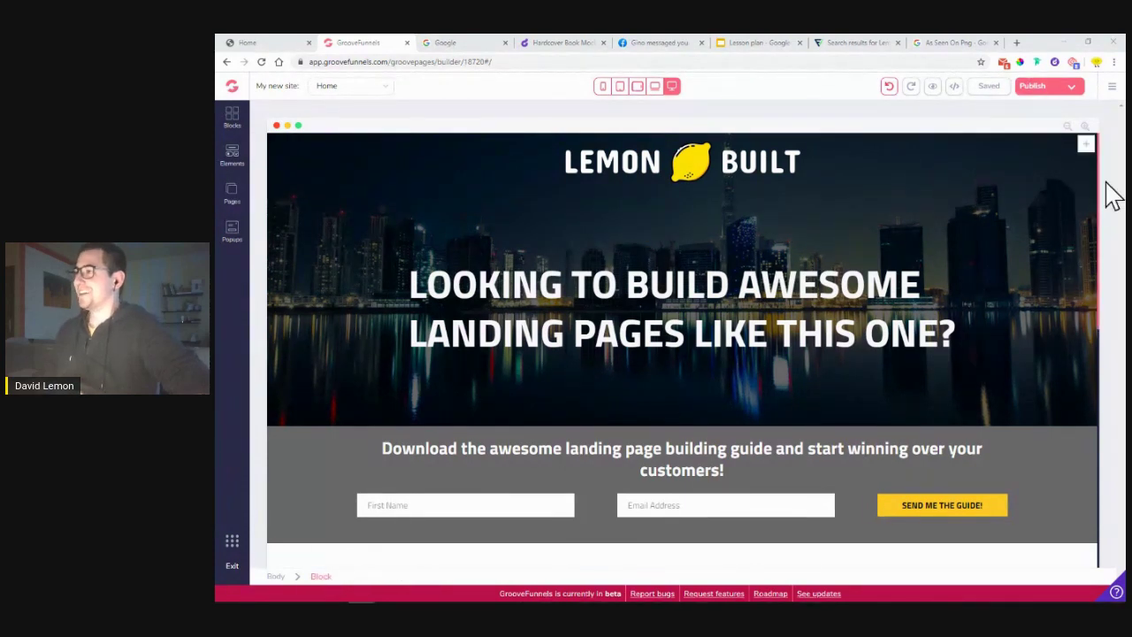
left_click(1030, 321)
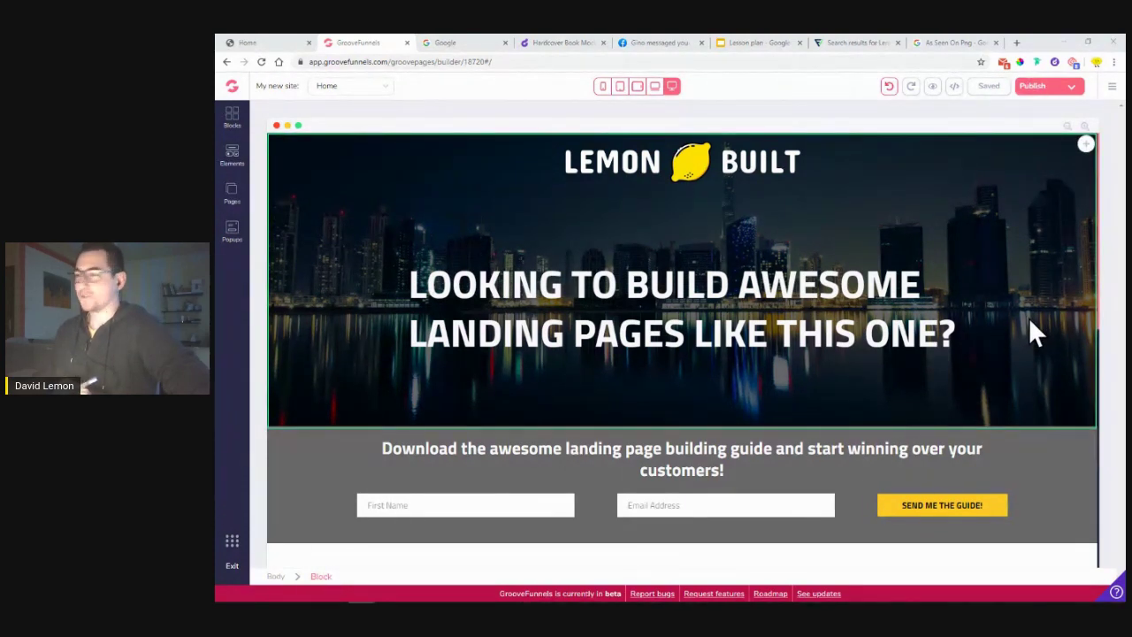
scroll(1048, 294, "down", 1)
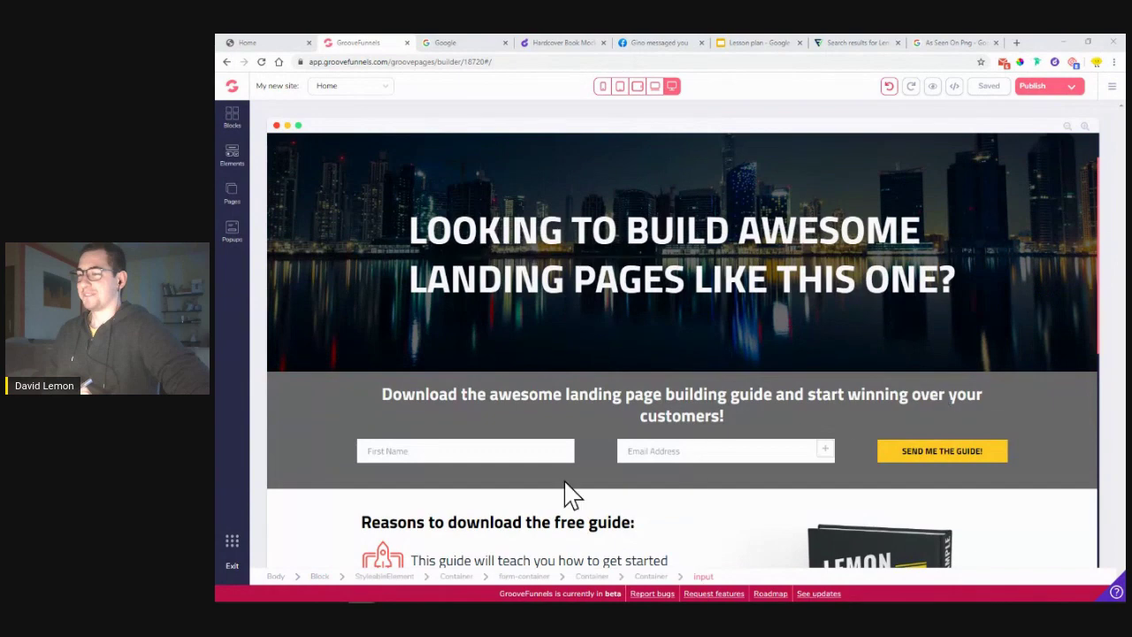
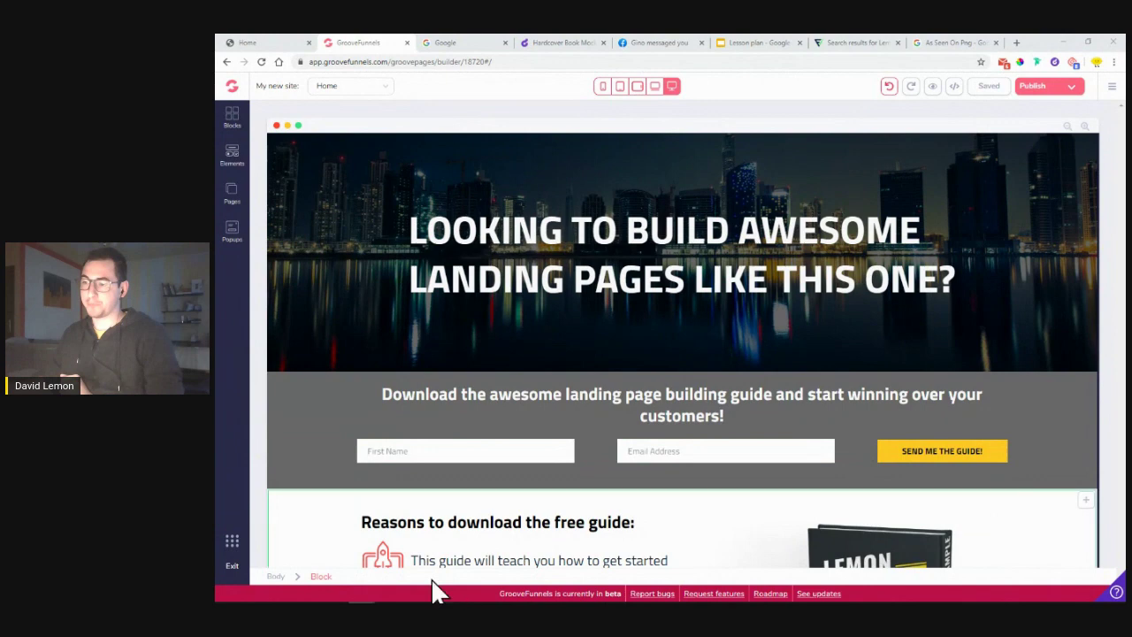
left_click_drag(494, 600, 573, 594)
left_click(573, 601)
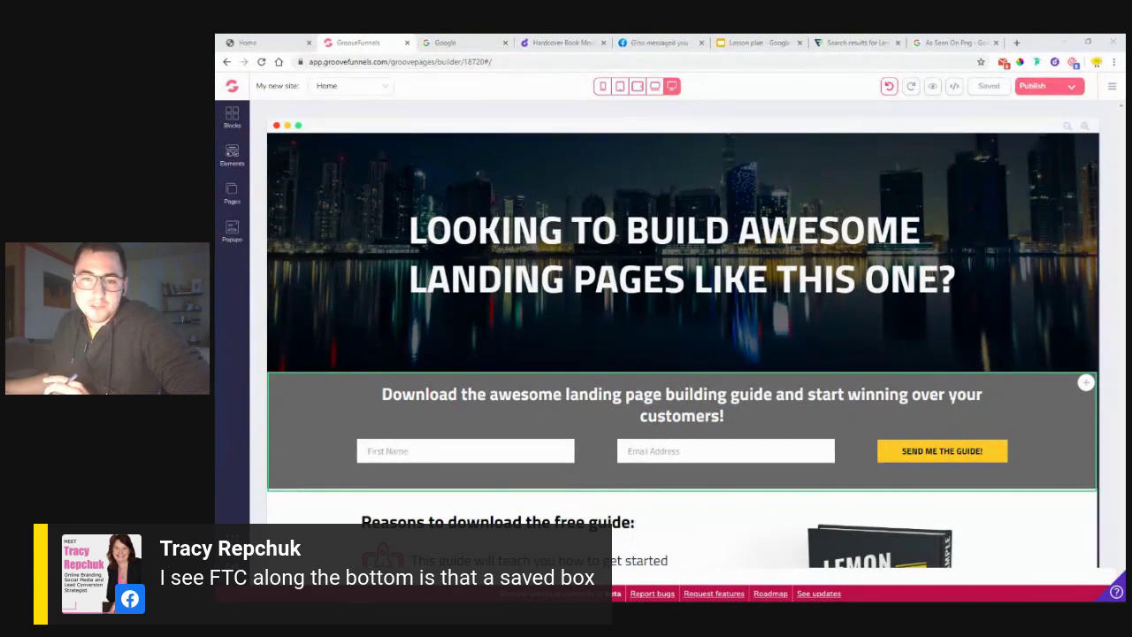
- Add an empty container wireframe block below the media logos at the end of the page
scroll(554, 295, "down", 5)
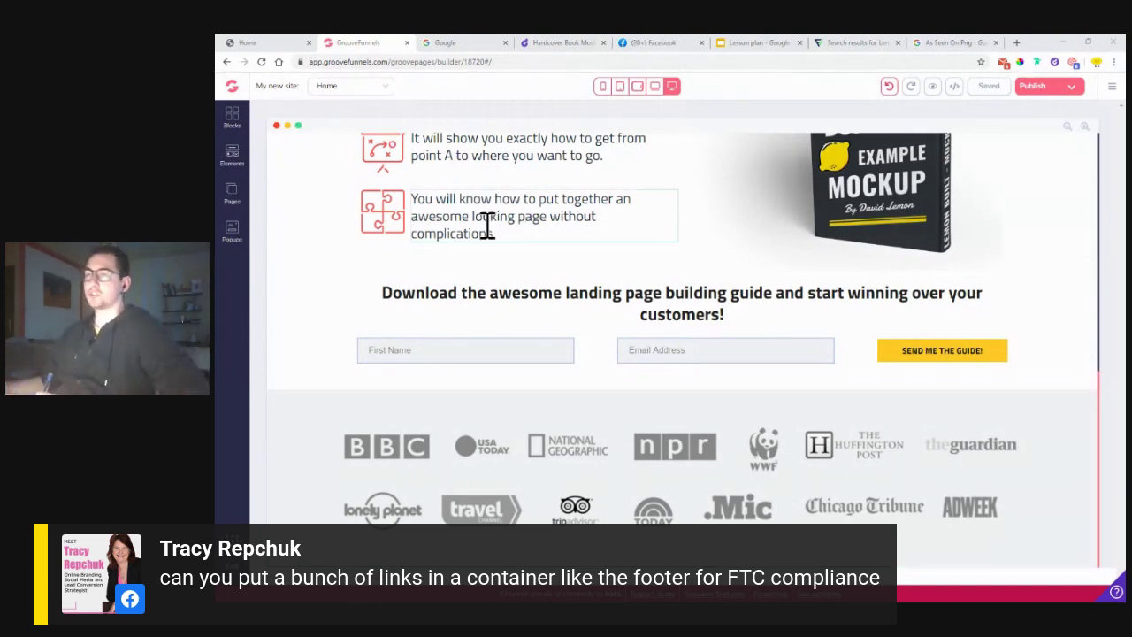
left_click(233, 121)
left_click(354, 152)
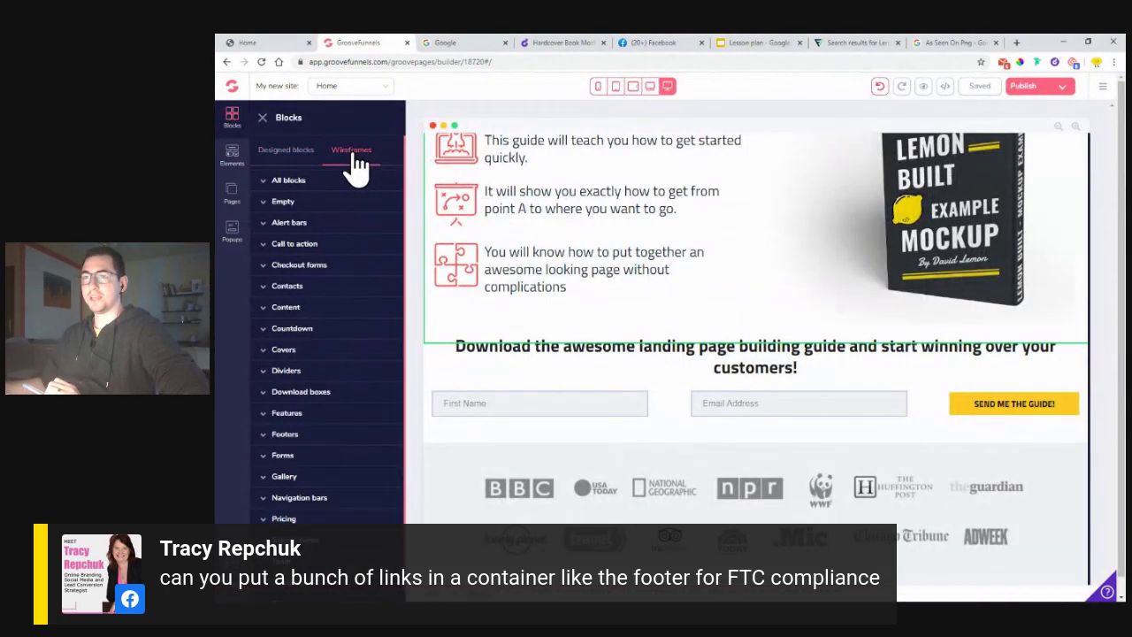
left_click(288, 202)
left_click_drag(351, 252, 752, 595)
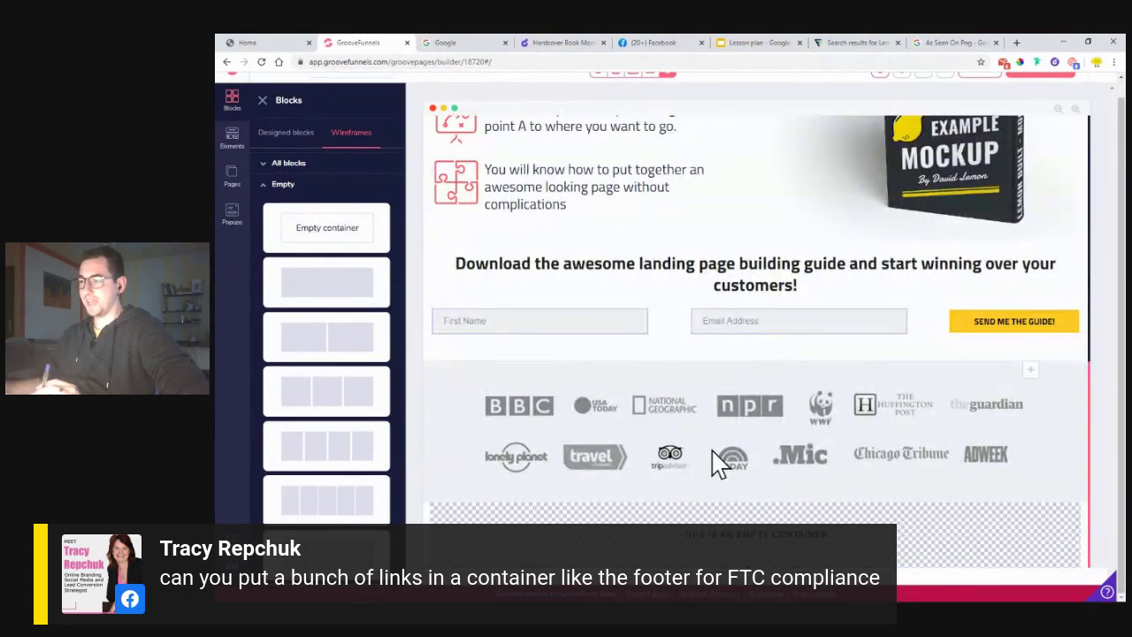
- Insert a 3 Columns layout into the empty container block below the logos
left_click(233, 140)
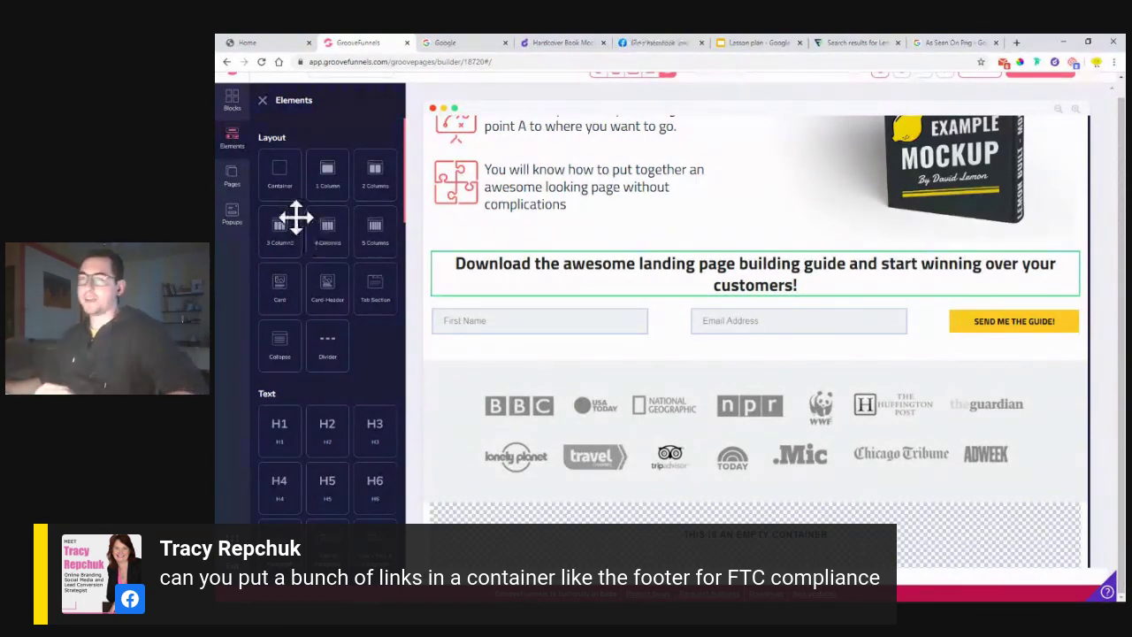
left_click_drag(284, 227, 727, 593)
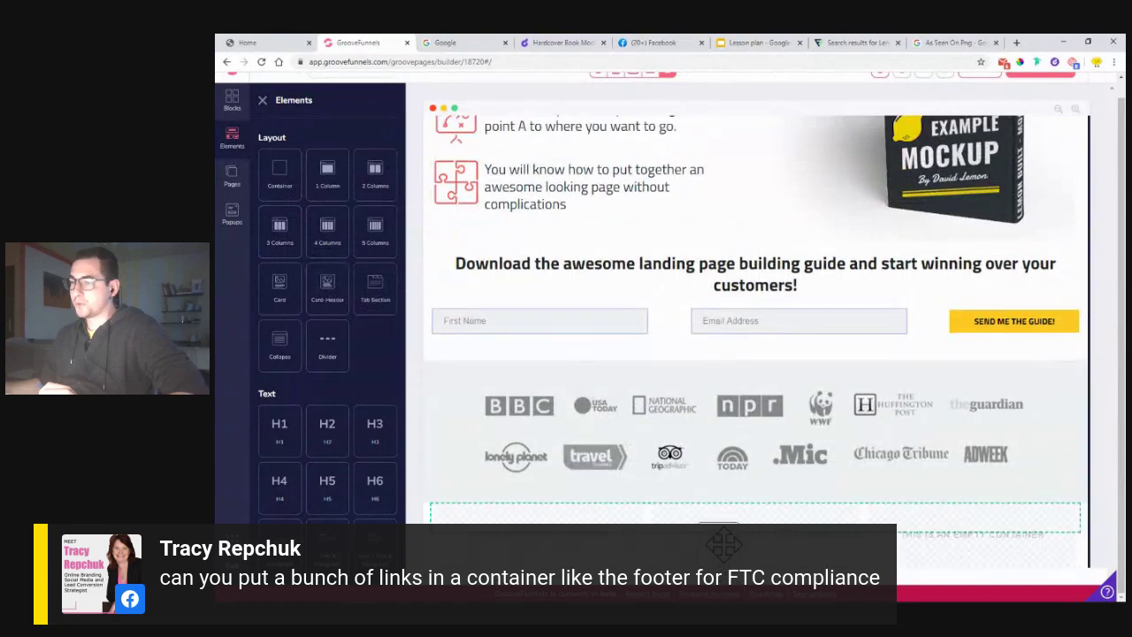
left_click_drag(724, 541, 723, 542)
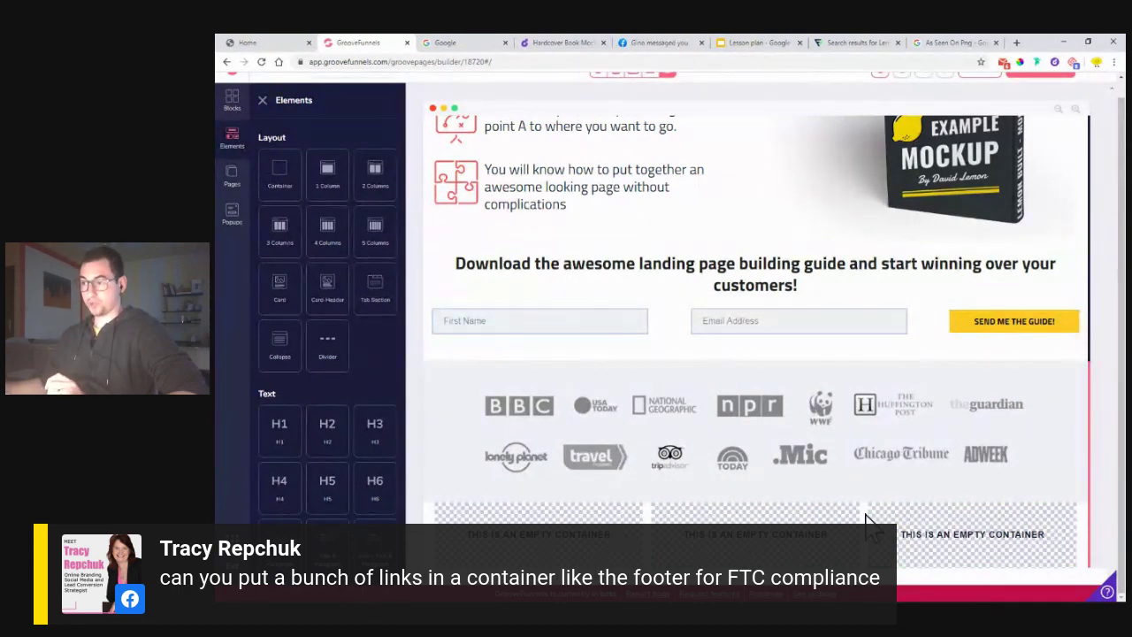
- Add a Paragraph element to the first column of the footer layout and select it
scroll(318, 309, "down", 1)
scroll(327, 333, "down", 1)
left_click_drag(274, 346, 500, 526)
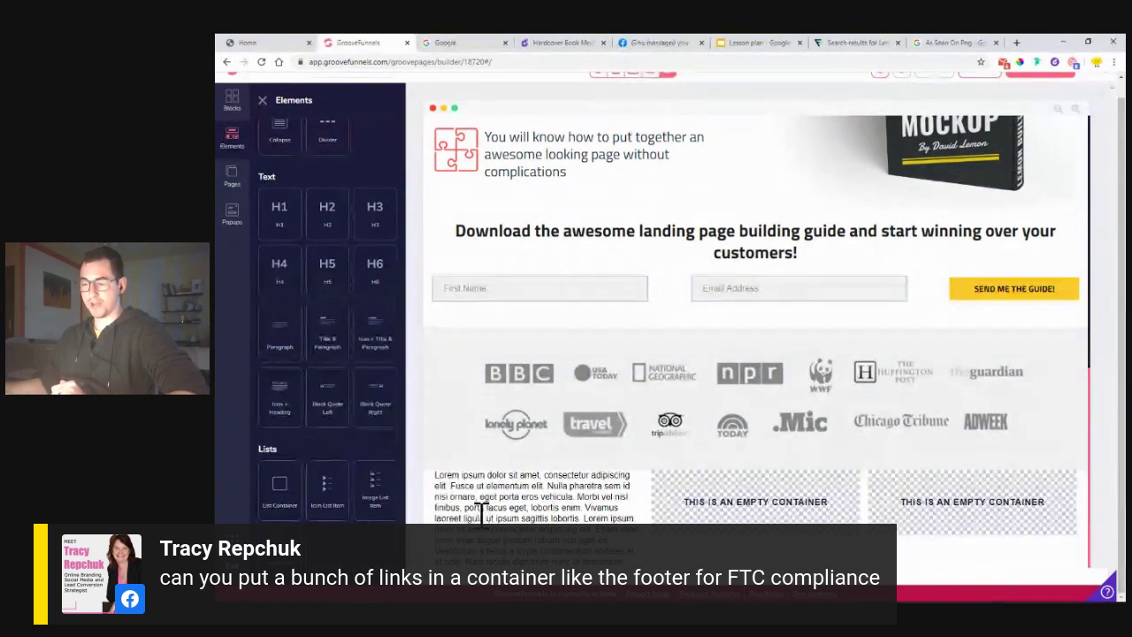
left_click(483, 498)
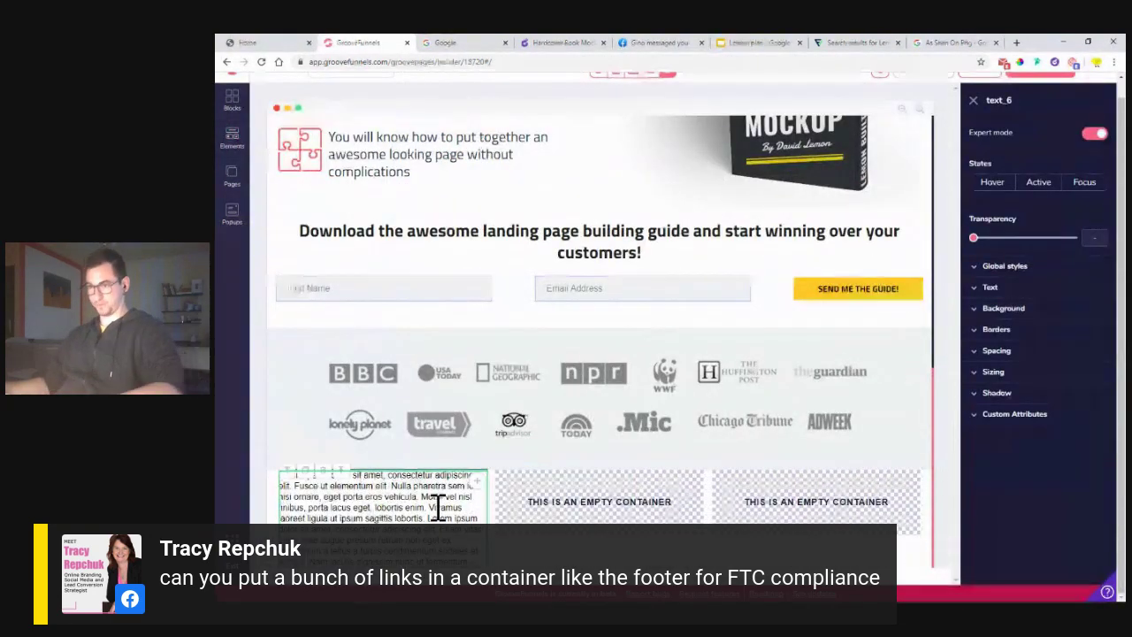
- Replace the footer paragraph's placeholder text with "Privacy Policy Contact Terms and conditions" and leave text editing
left_click(232, 139)
scroll(318, 372, "down", 3)
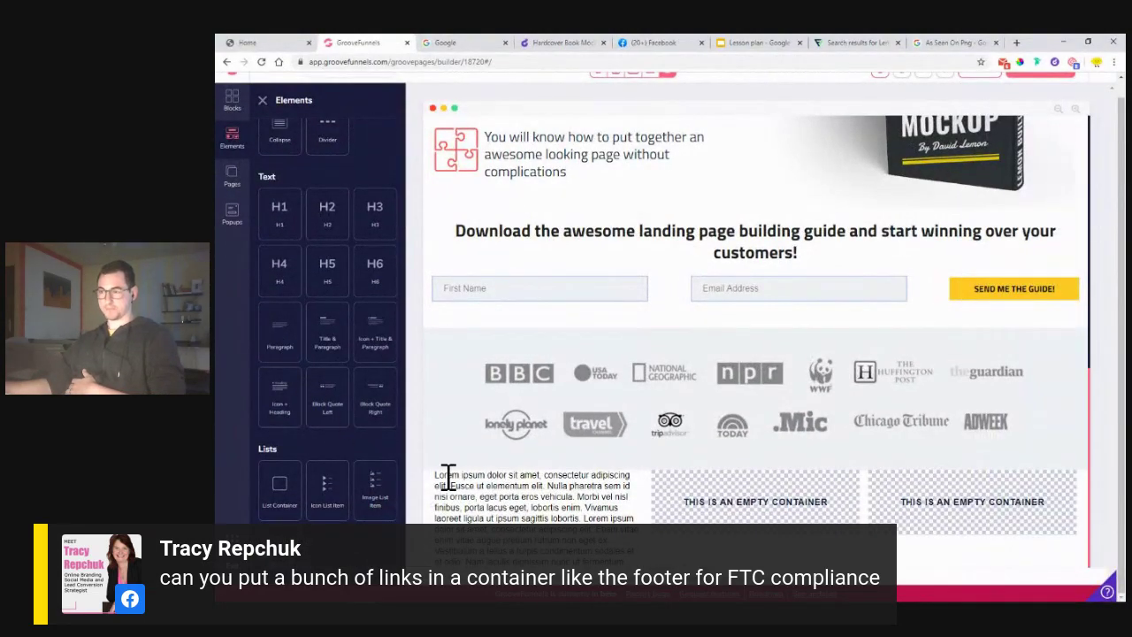
left_click(480, 498)
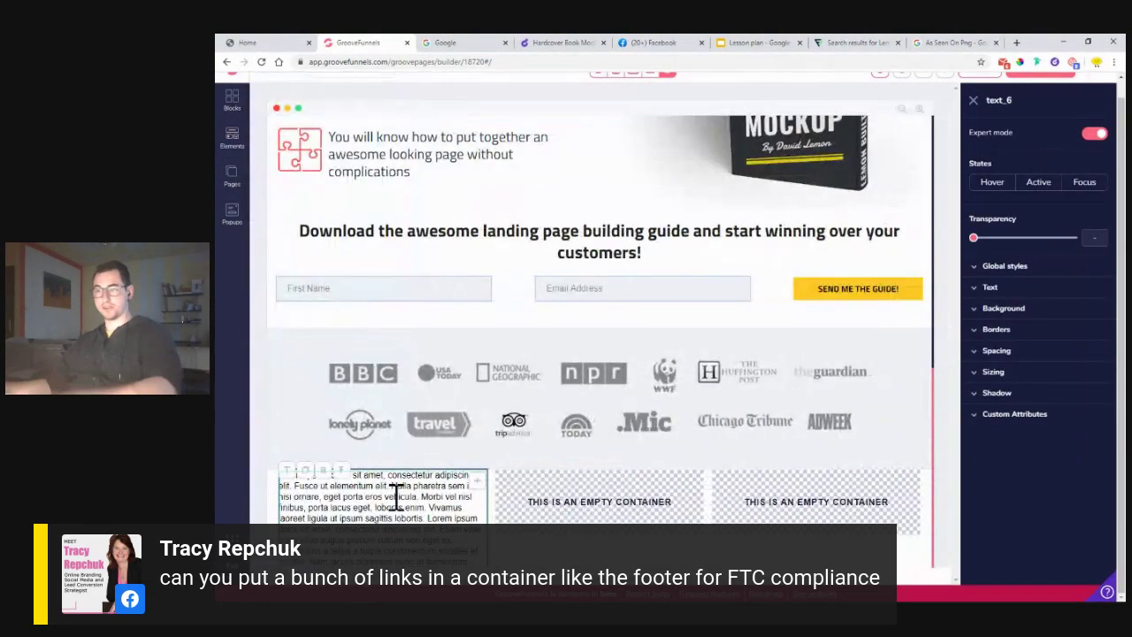
double_click(363, 500)
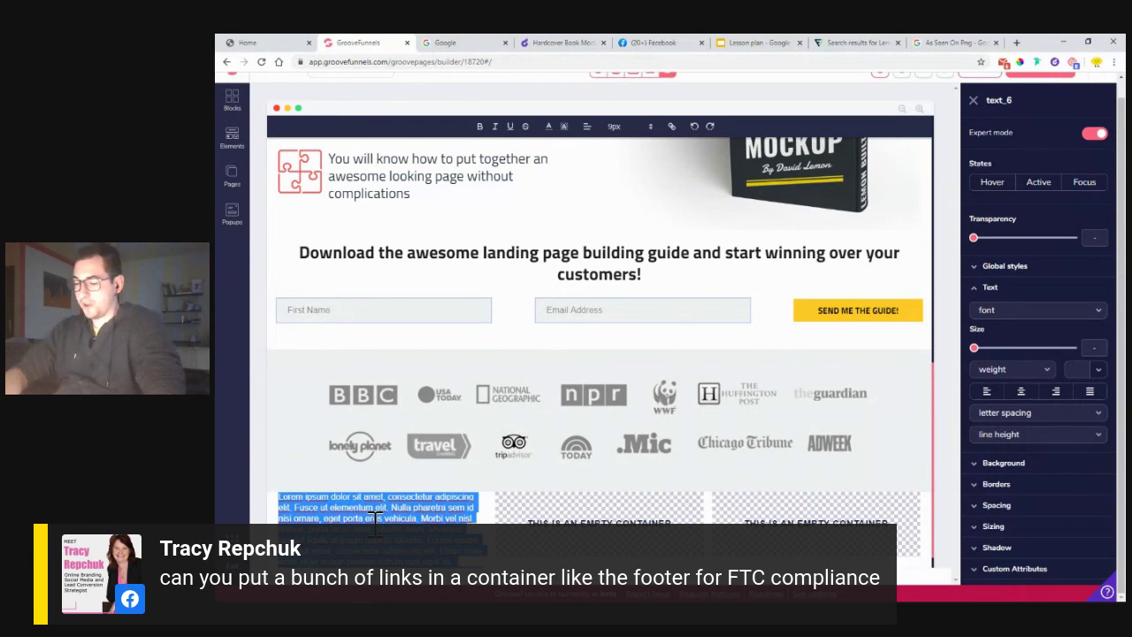
type("pr")
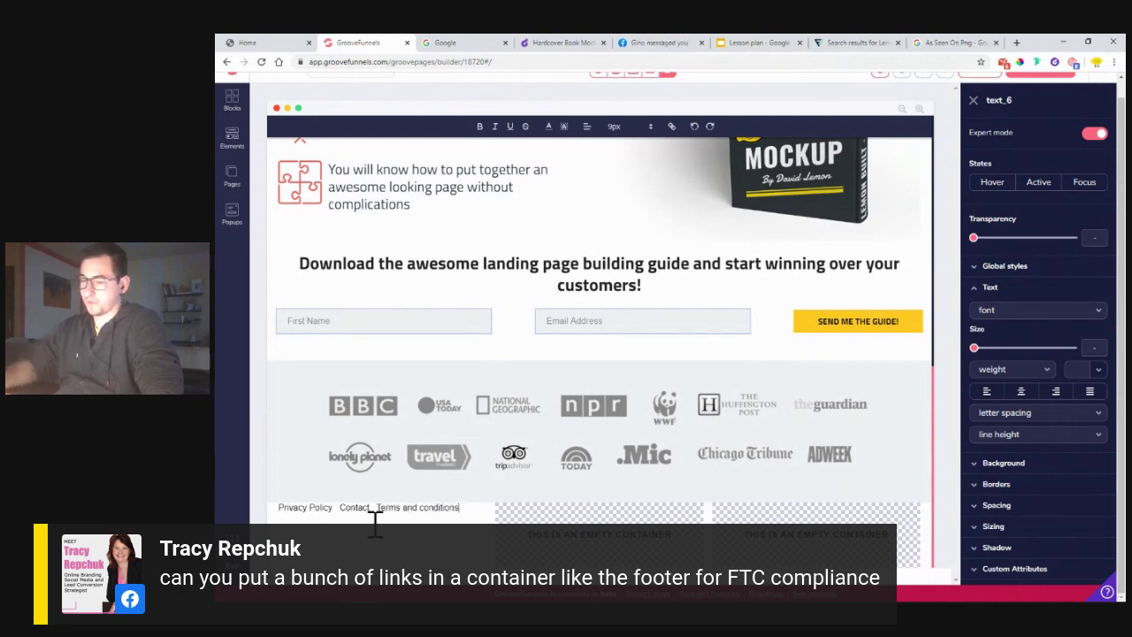
left_click(462, 529)
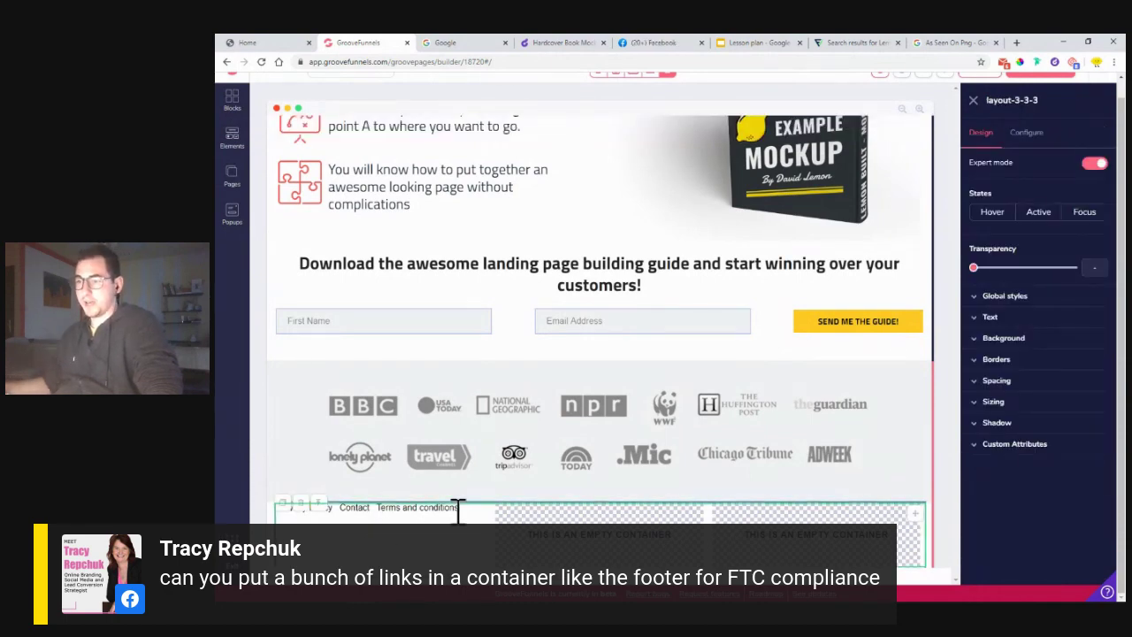
left_click(459, 508)
left_click(451, 529)
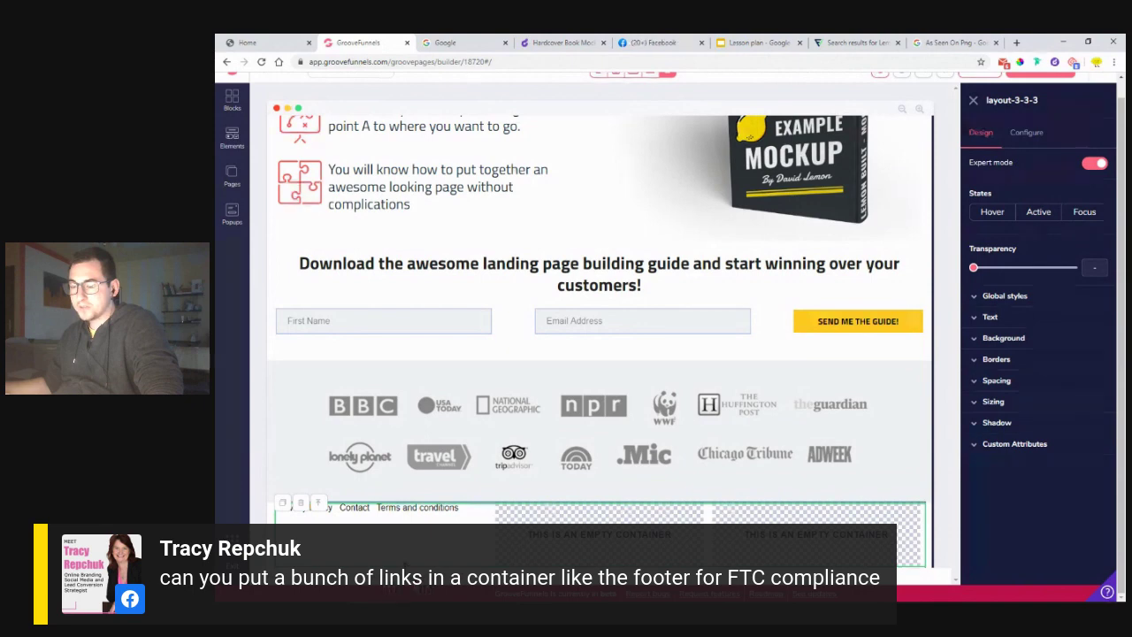
- Set the layout of the container around the footer links to vertical, with both primary and secondary alignment centred
key("Escape")
scroll(469, 513, "down", 1)
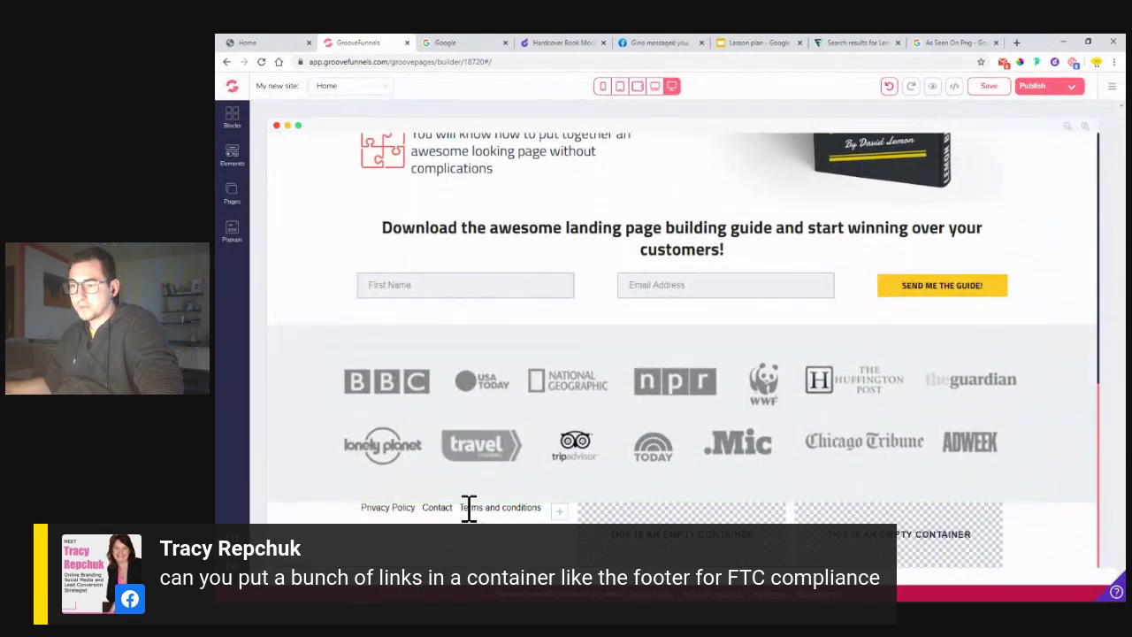
left_click(469, 509)
left_click(468, 539)
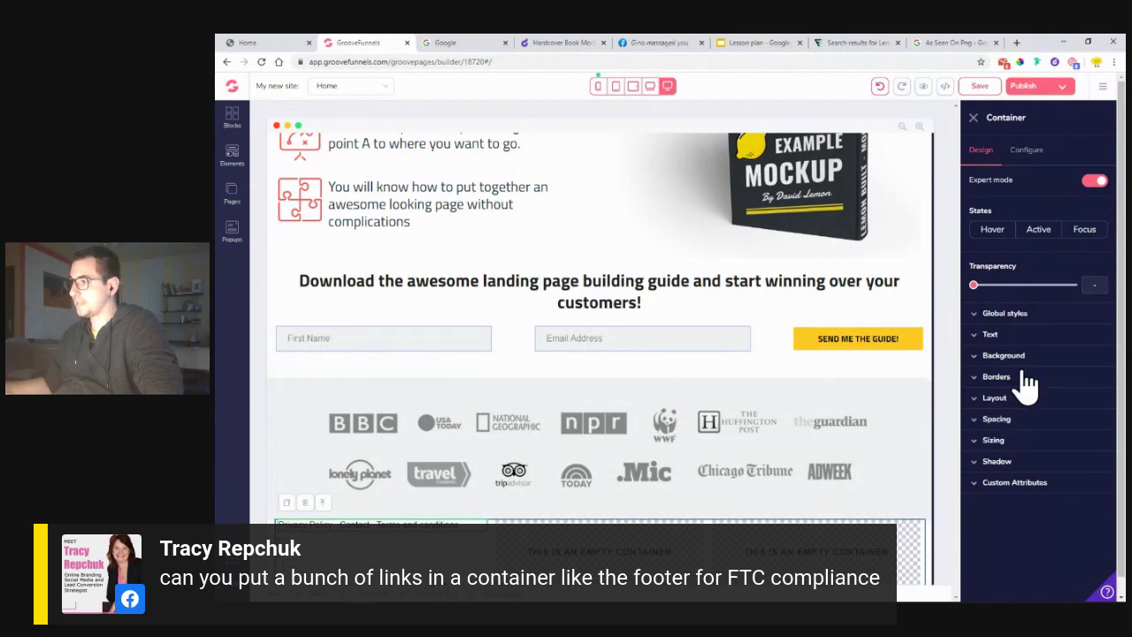
left_click(1002, 399)
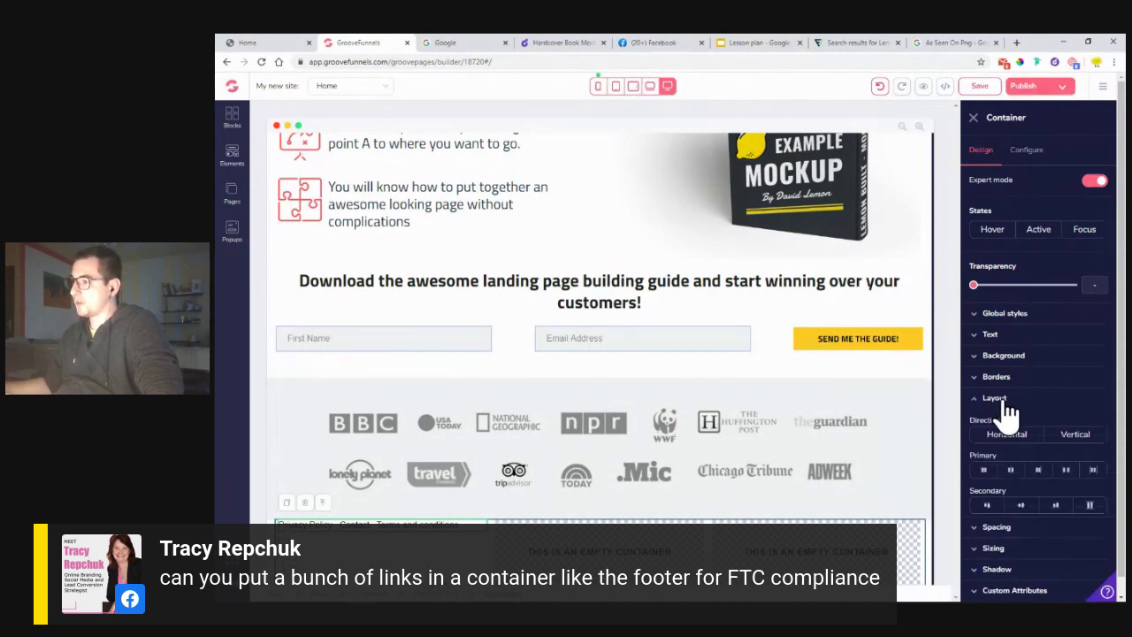
left_click(1075, 436)
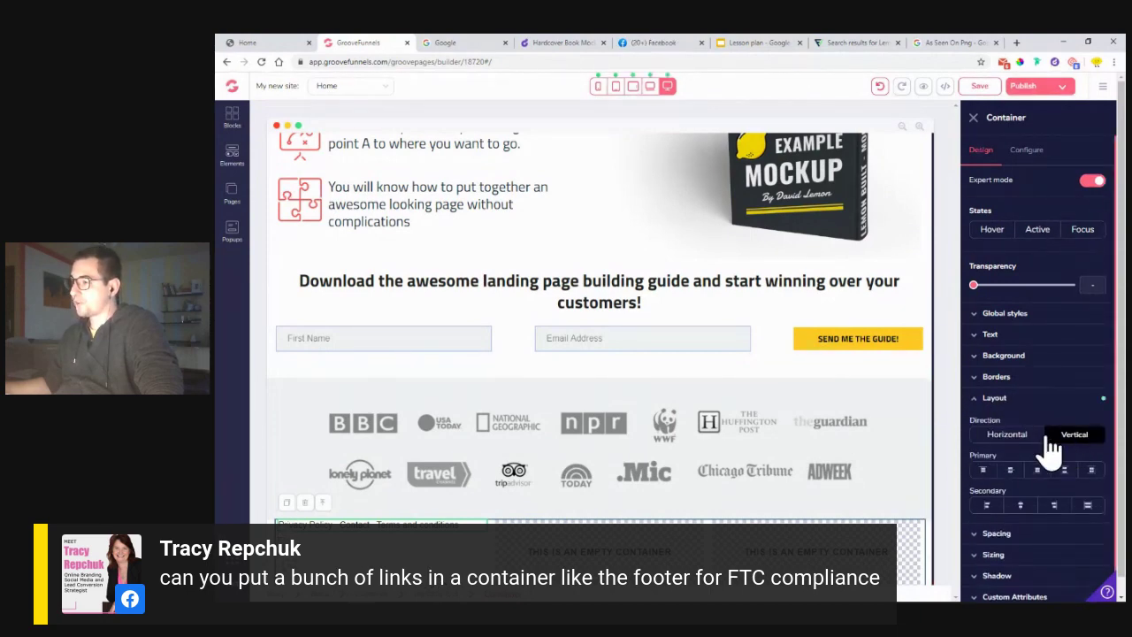
left_click(1020, 507)
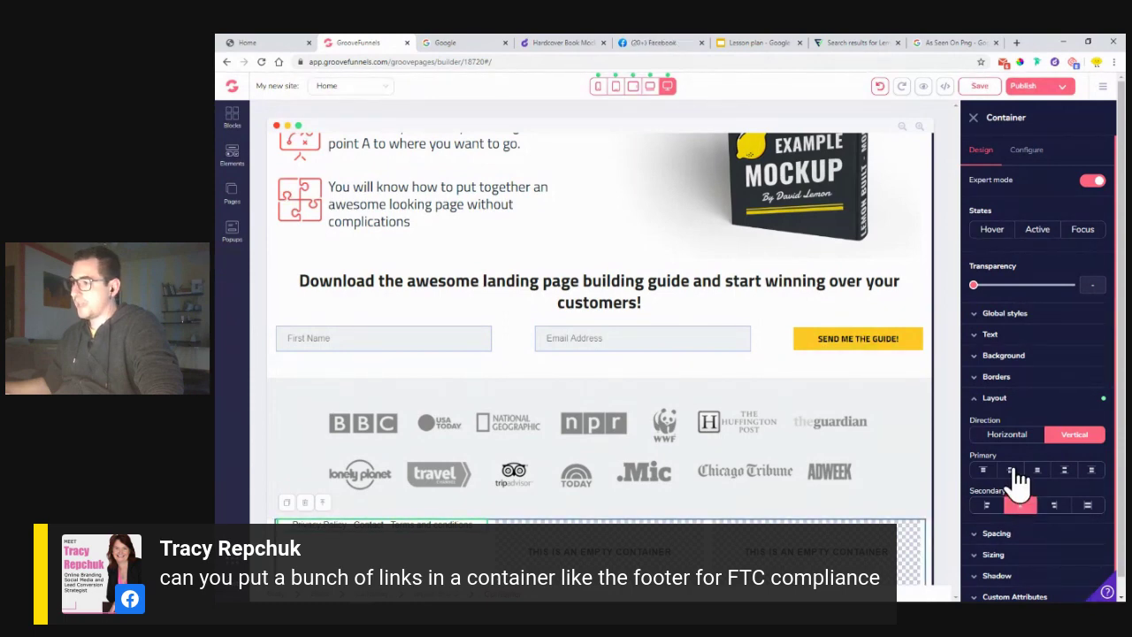
left_click(1011, 471)
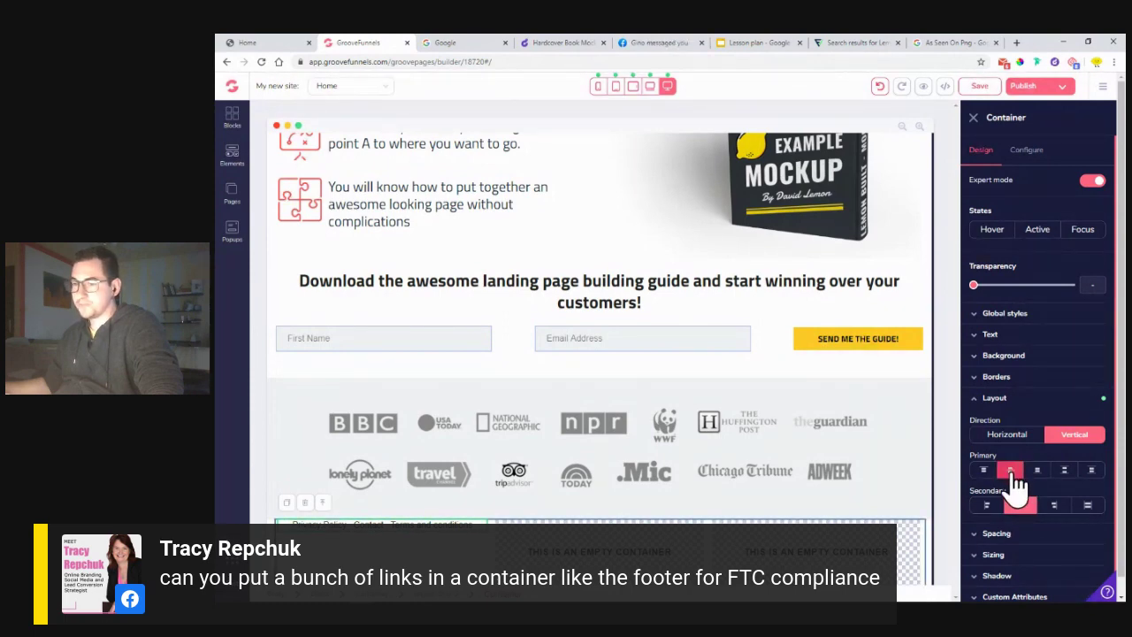
left_click(1038, 470)
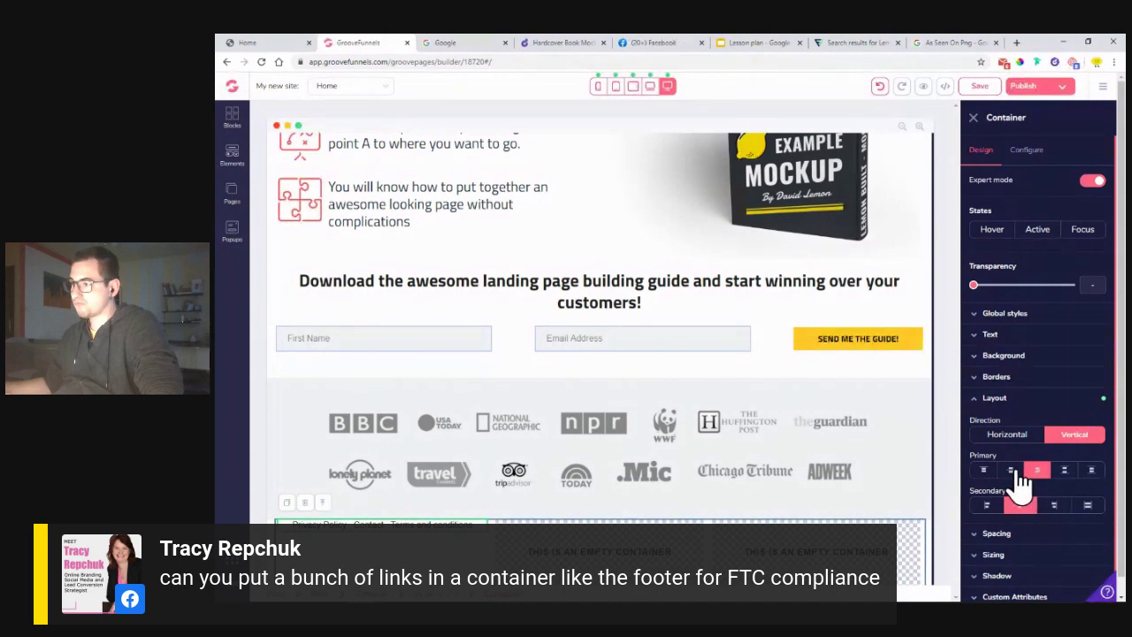
left_click(984, 471)
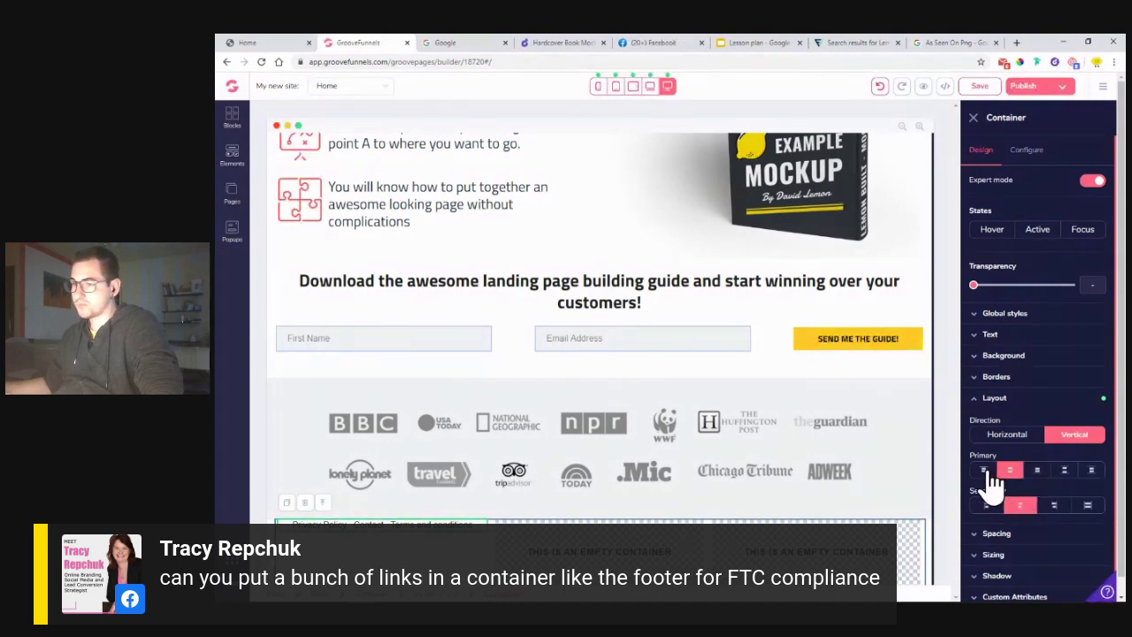
left_click(1011, 471)
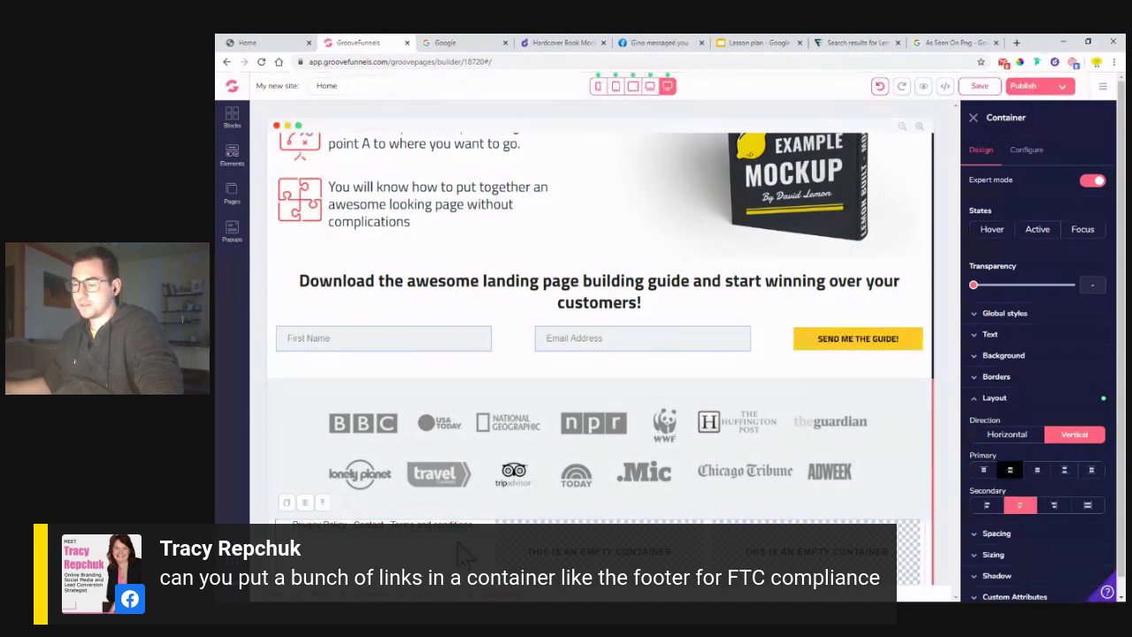
- Set a height option in the sizing of the three-column footer layout
left_click(911, 540)
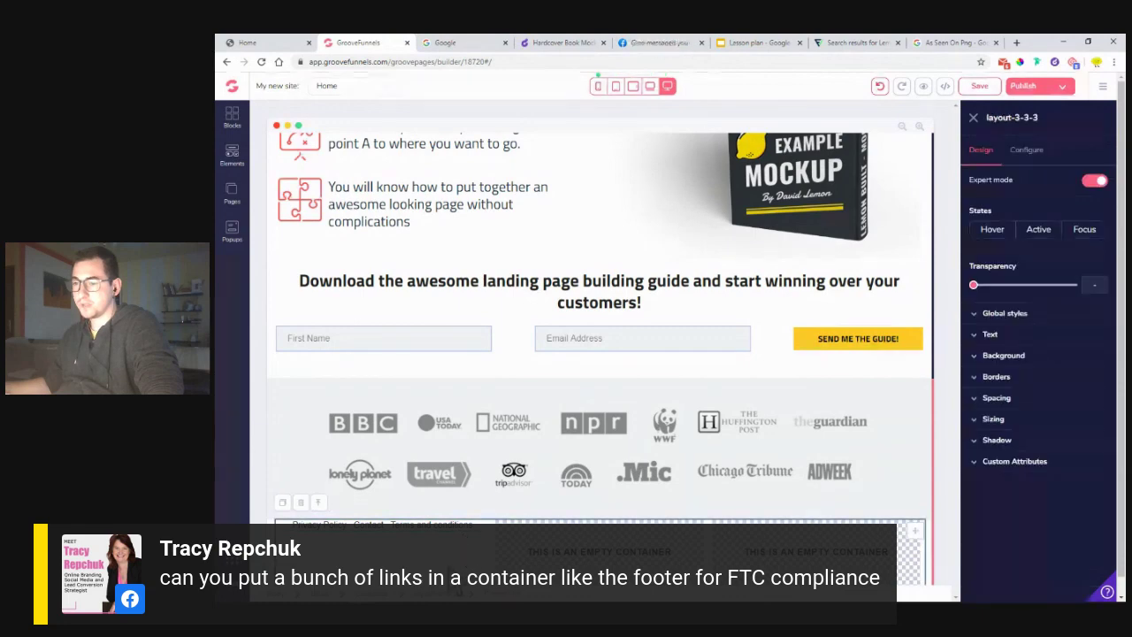
left_click(1007, 421)
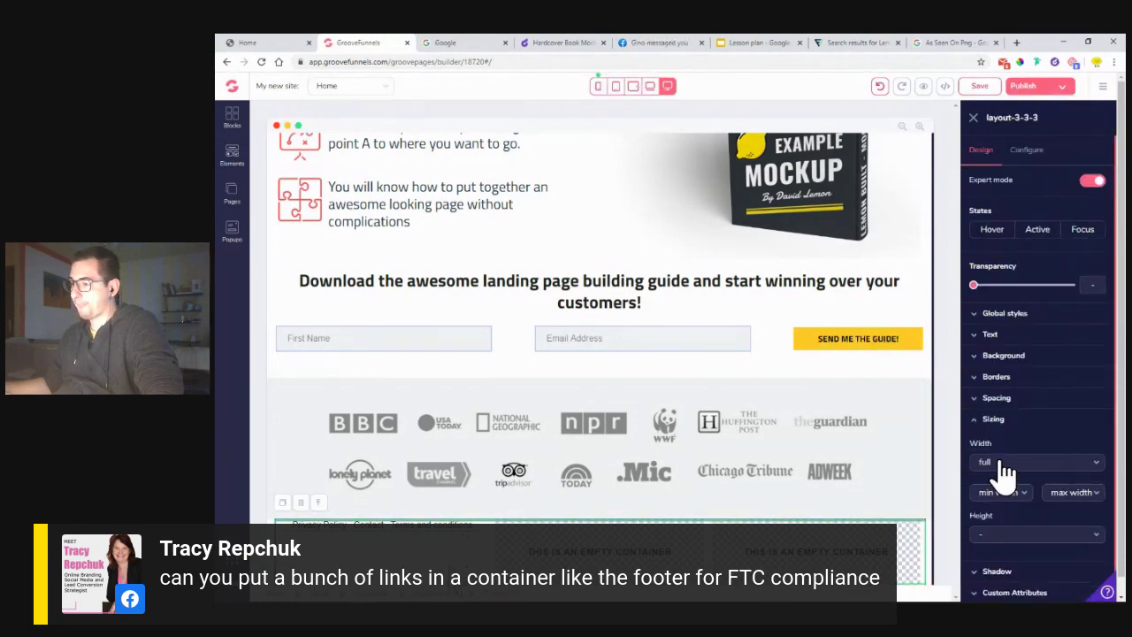
left_click(1004, 539)
left_click(989, 555)
- Reapply centred primary alignment to the container around the footer links
left_click(405, 548)
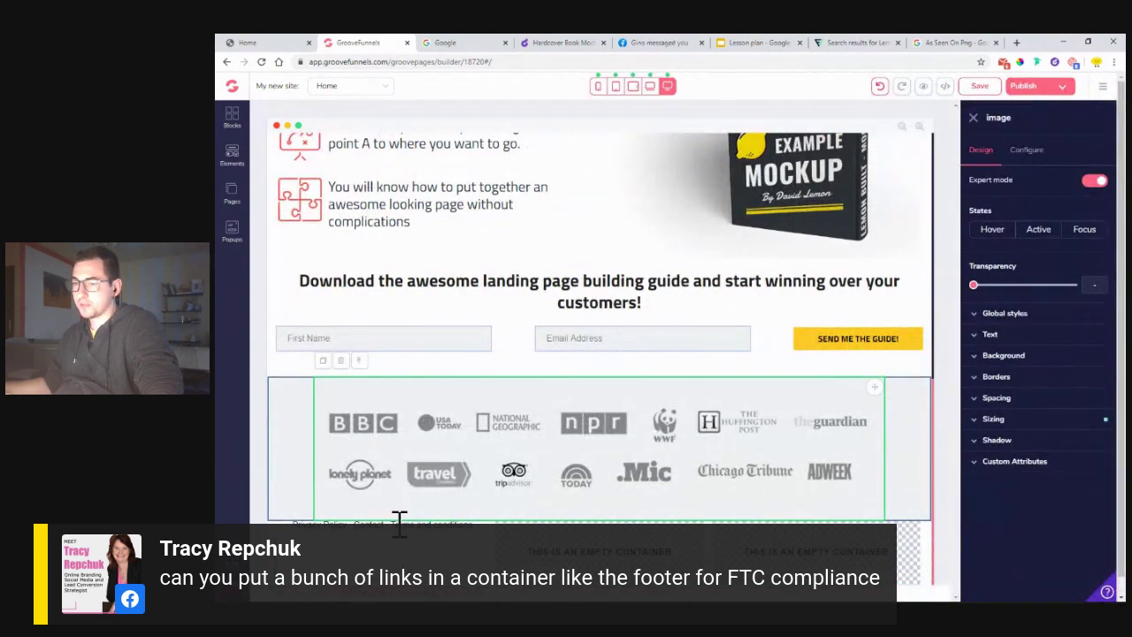
left_click(400, 525)
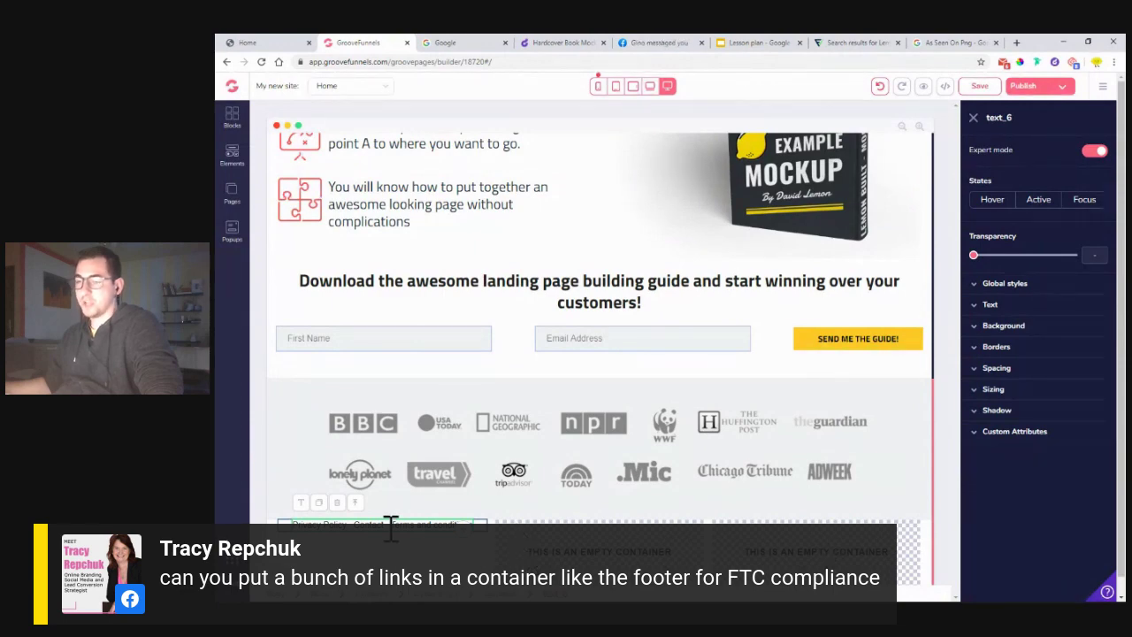
left_click(513, 566)
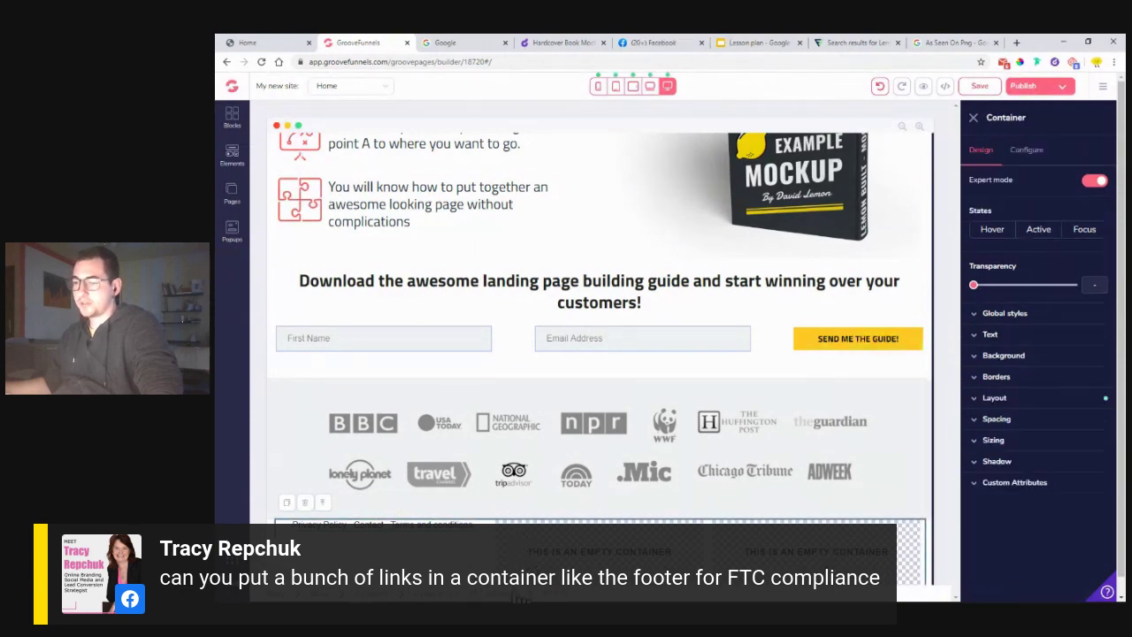
left_click(995, 403)
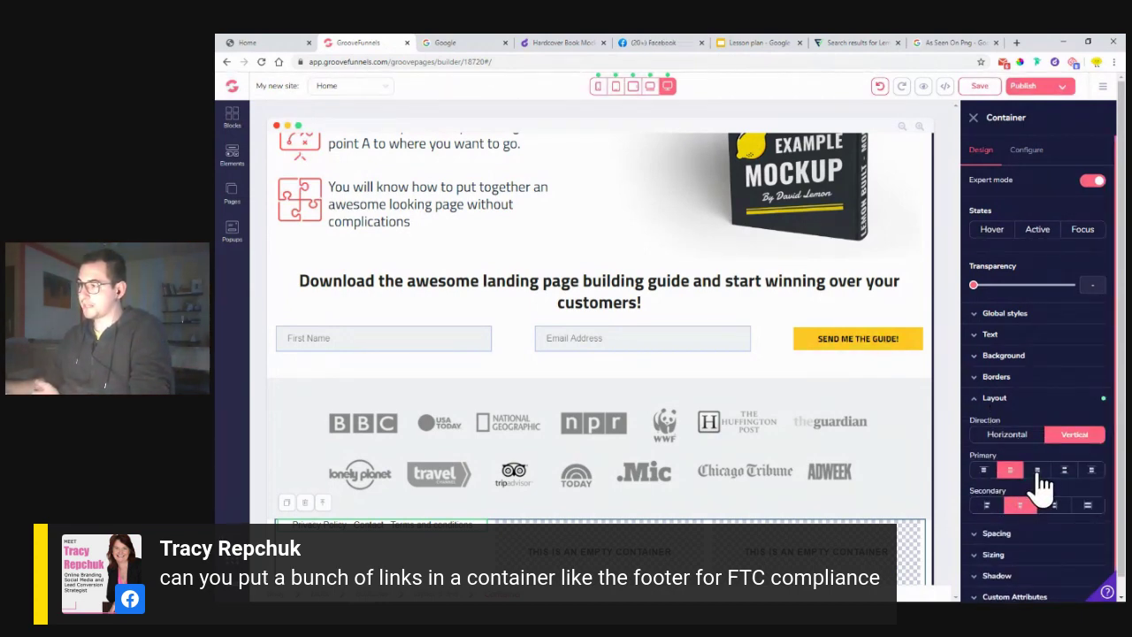
left_click(1014, 473)
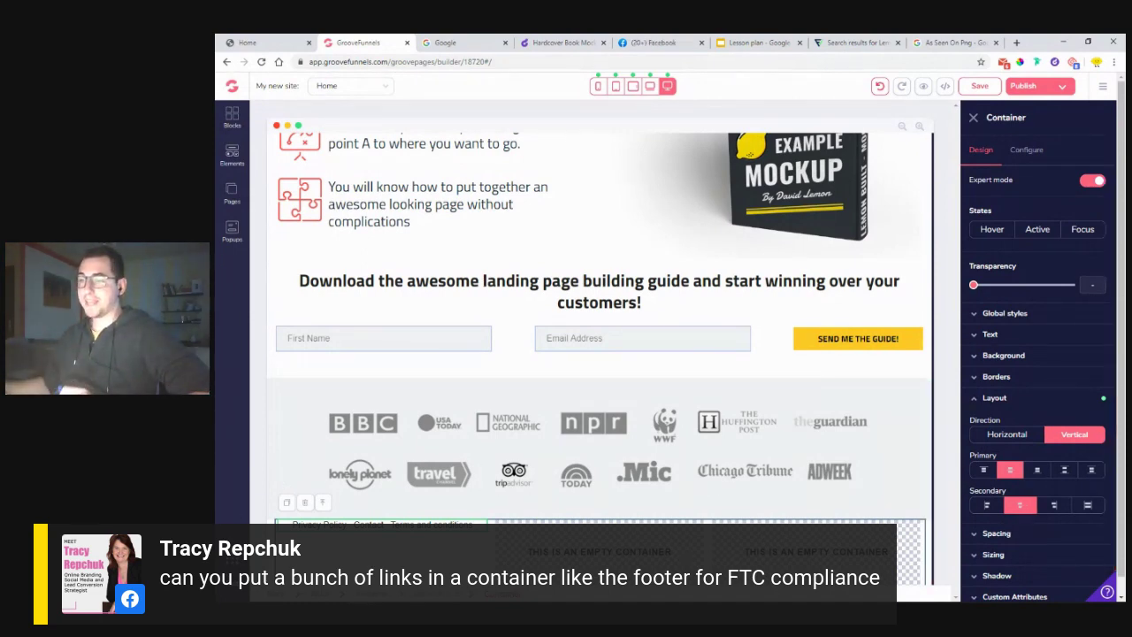
- Add a hyperlink to the "Privacy Policy" text in the footer paragraph
left_click(314, 524)
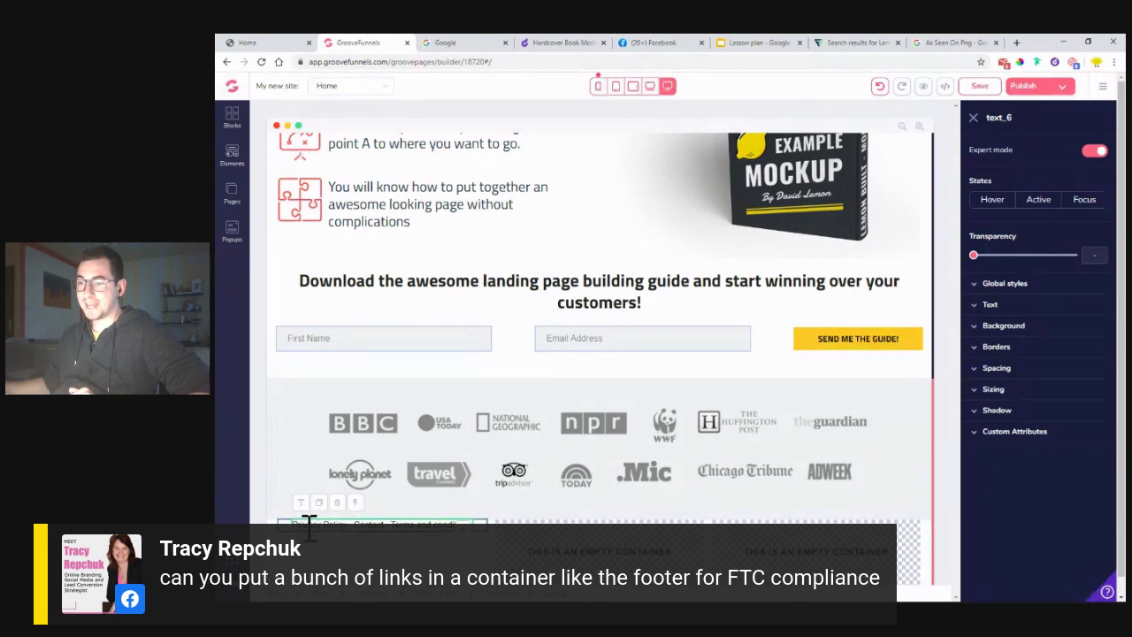
left_click(343, 526)
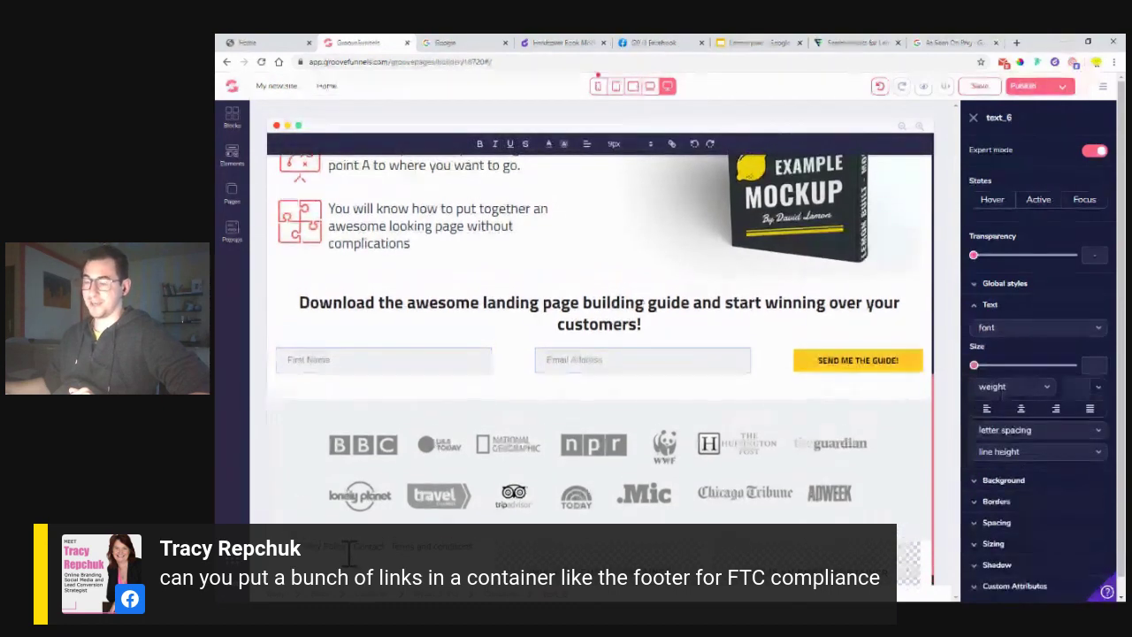
left_click_drag(333, 547, 301, 539)
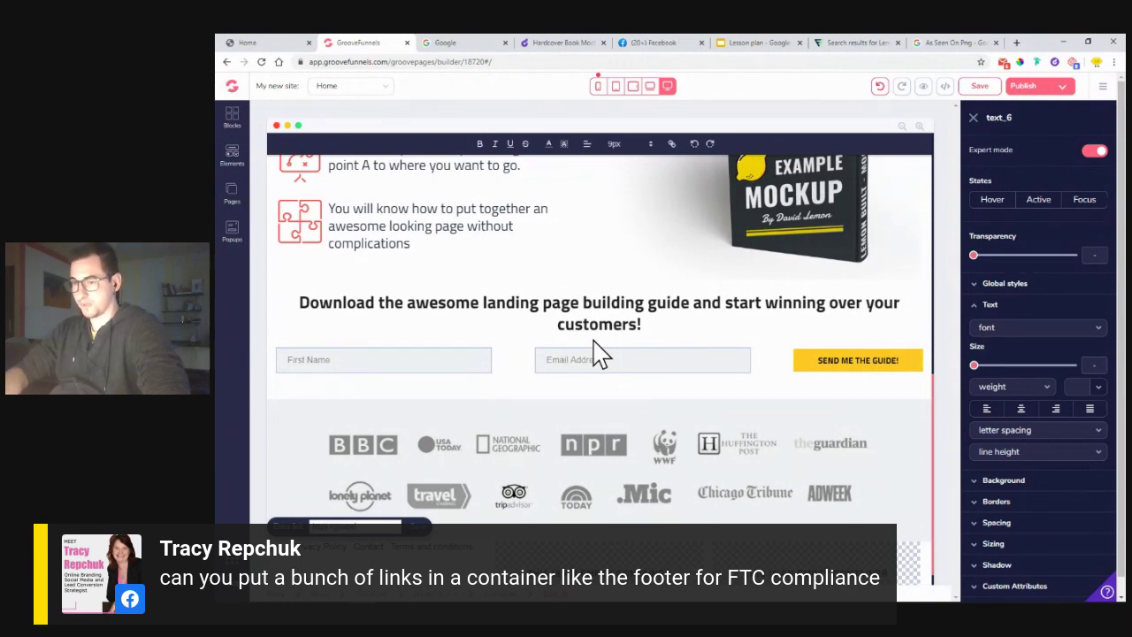
left_click(422, 527)
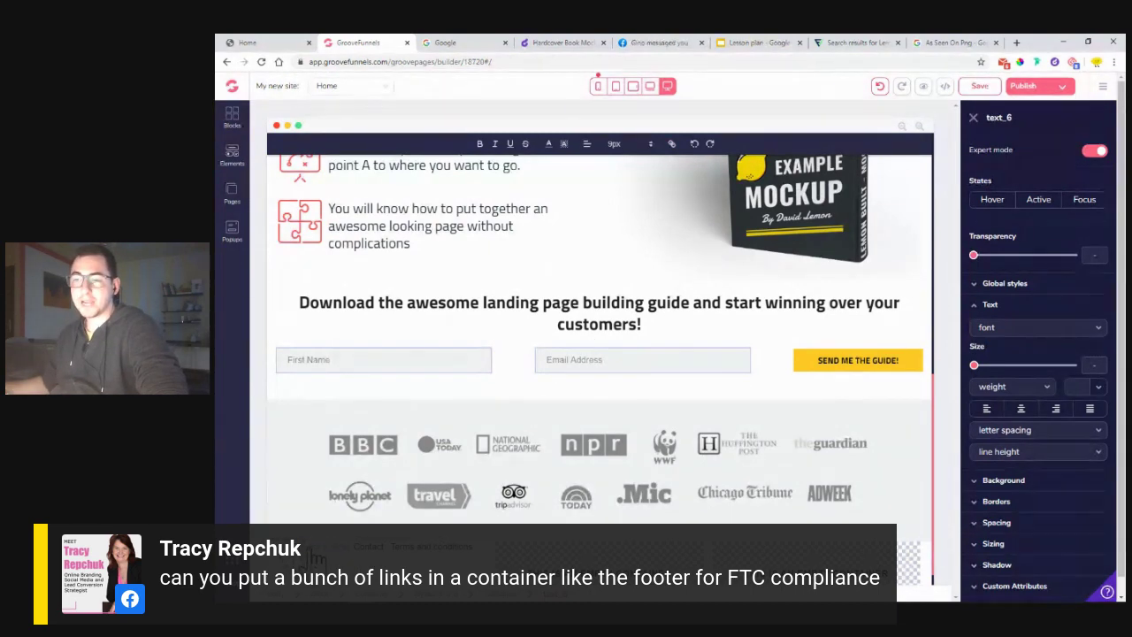
- Colour the "Privacy Policy" link text orange and leave text editing
left_click(315, 557)
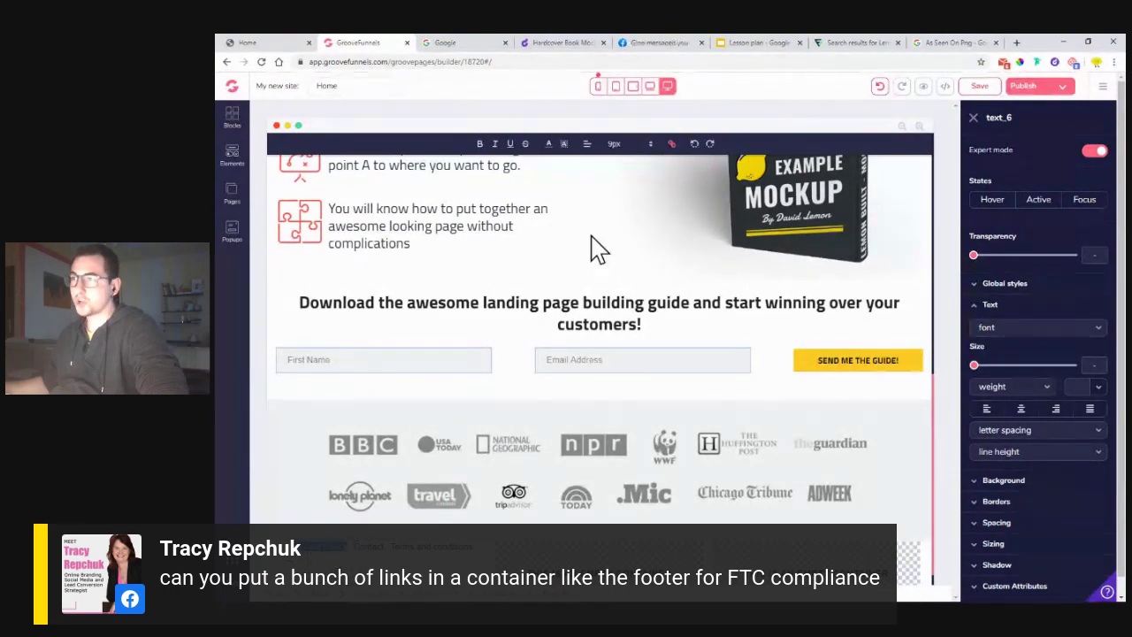
left_click(550, 145)
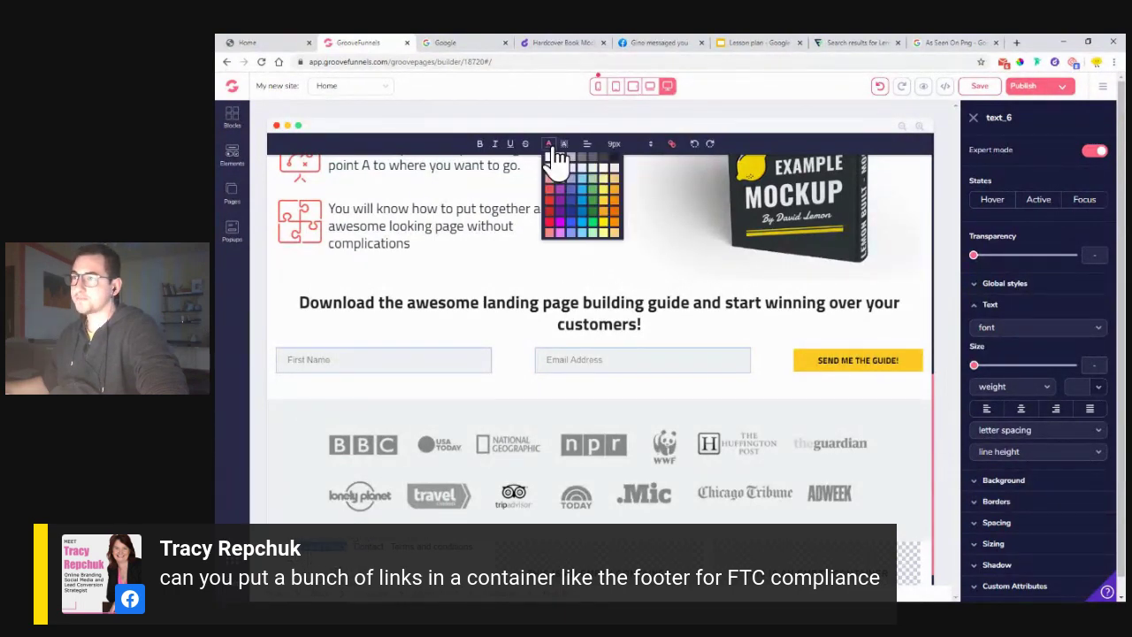
left_click(611, 224)
left_click(320, 541)
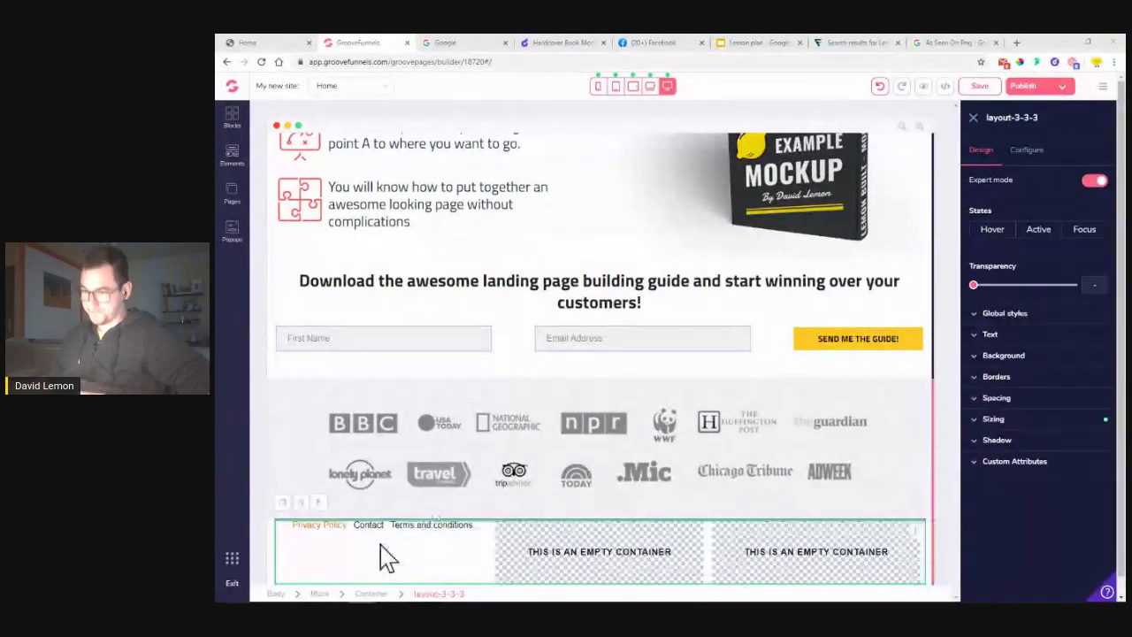
left_click(354, 529)
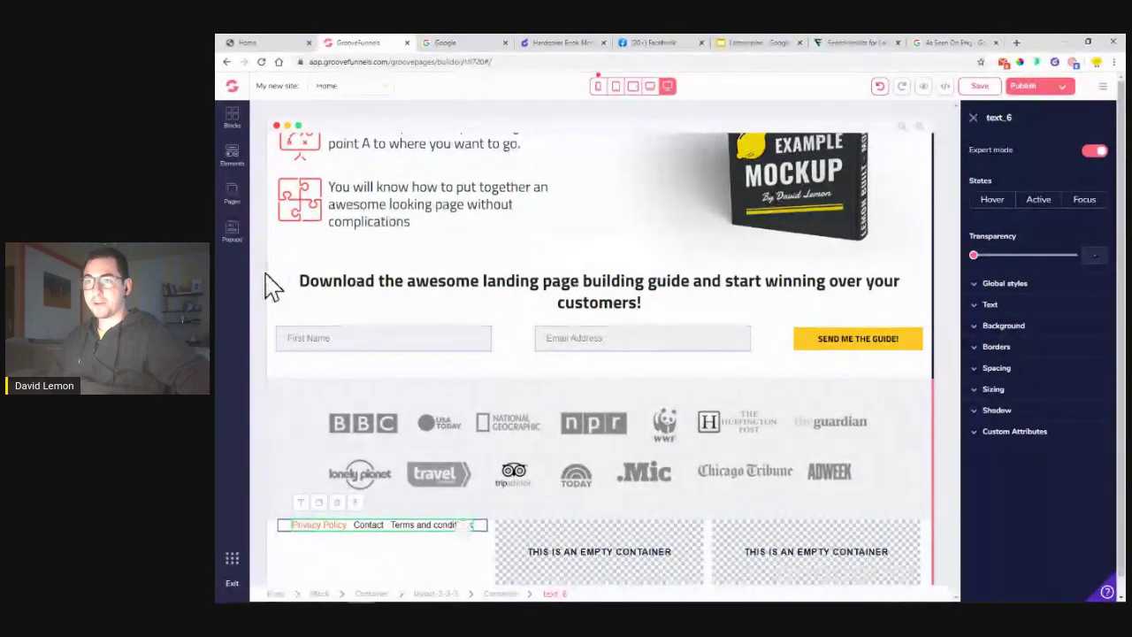
left_click(305, 529)
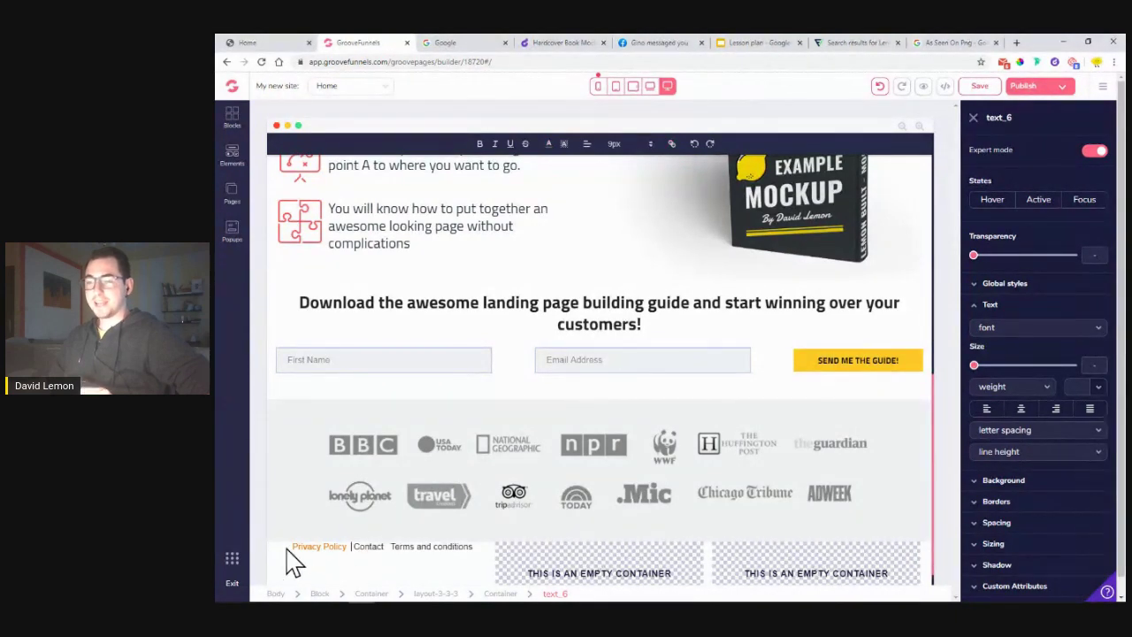
left_click(351, 555)
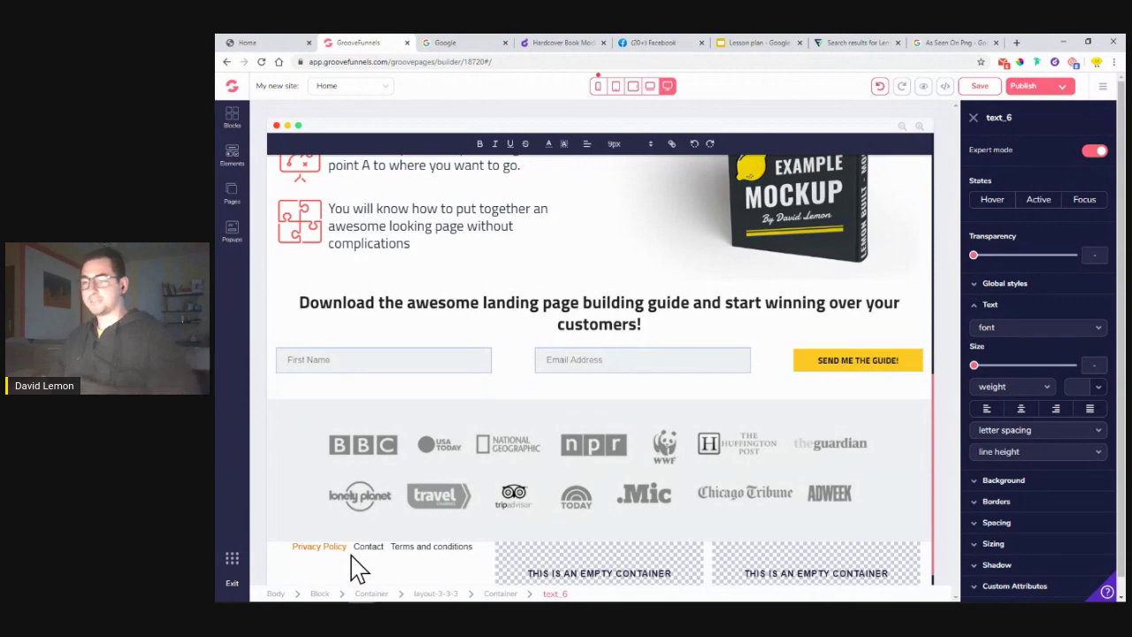
key("BackSpace")
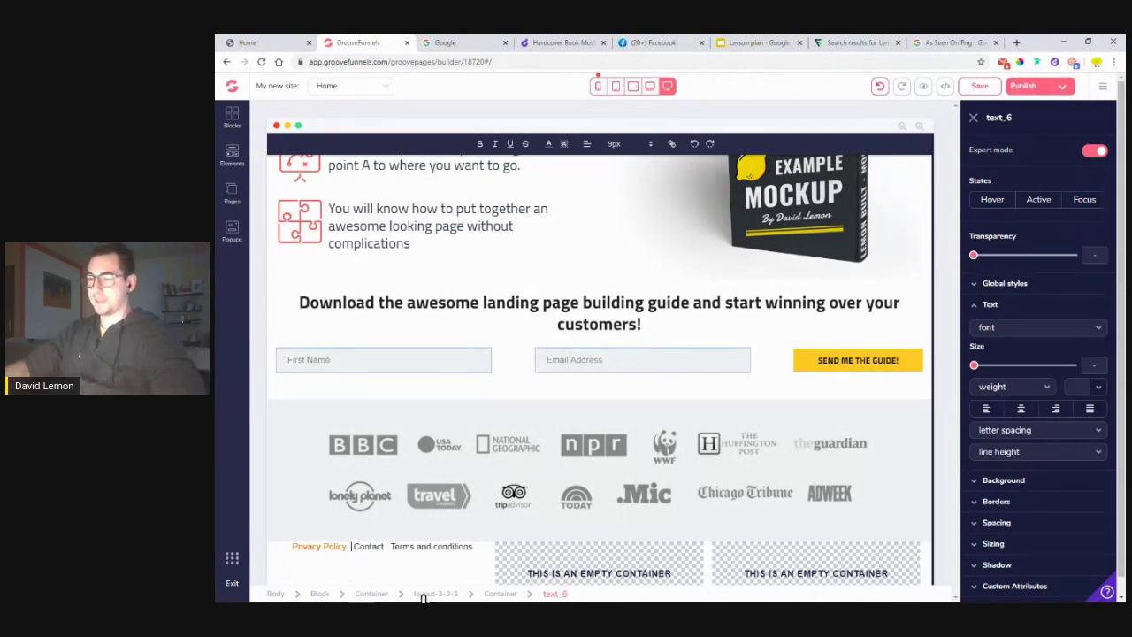
type("|")
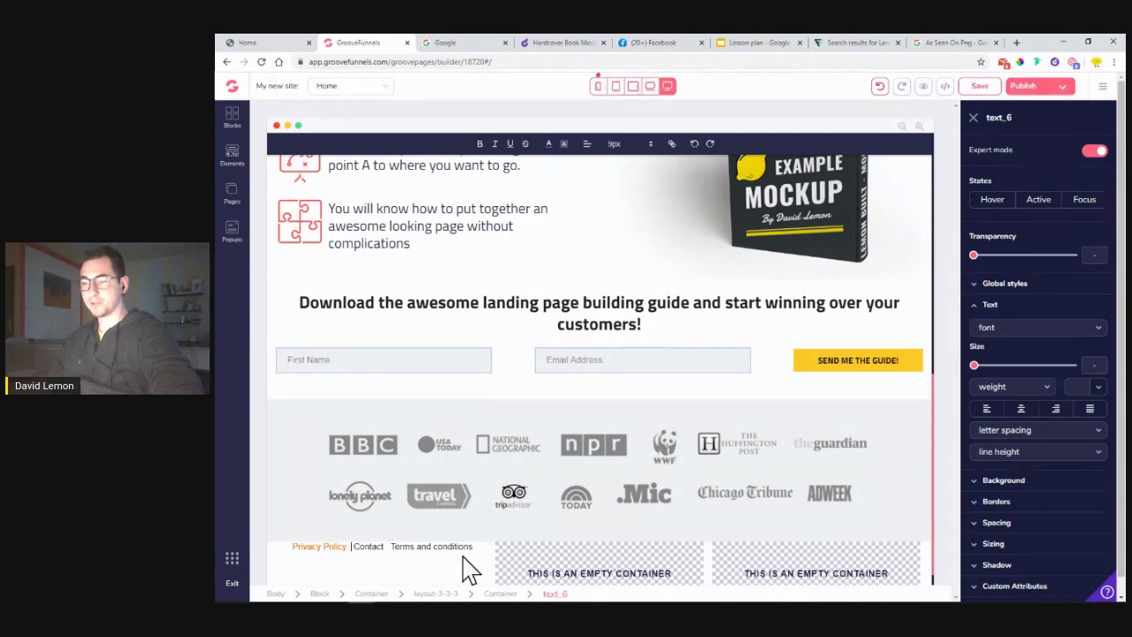
left_click_drag(357, 548, 384, 548)
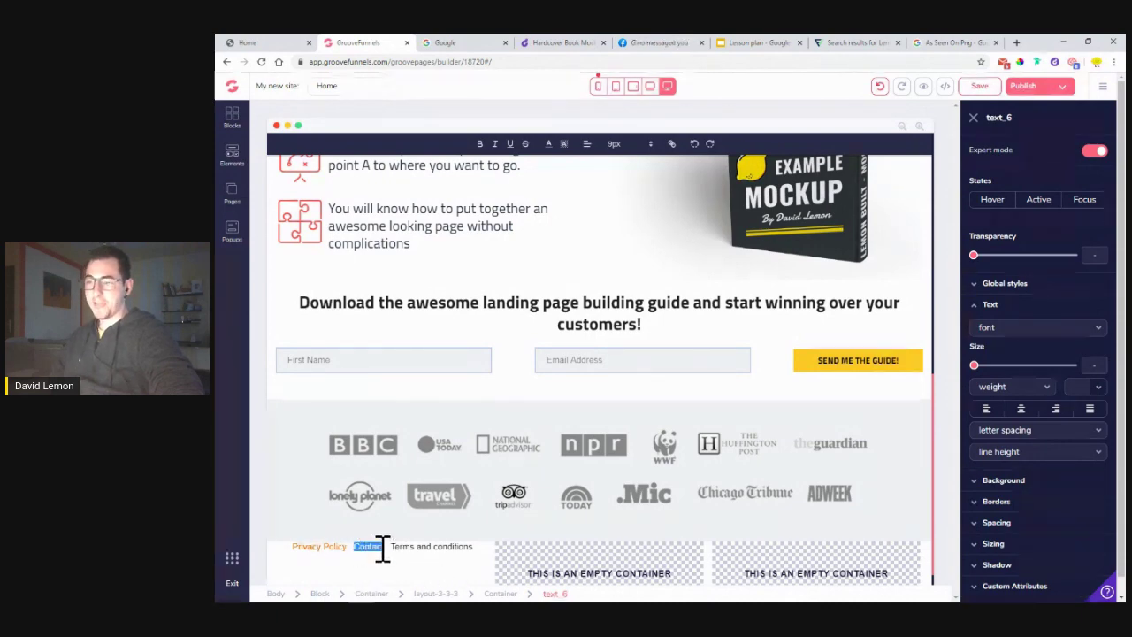
left_click(672, 145)
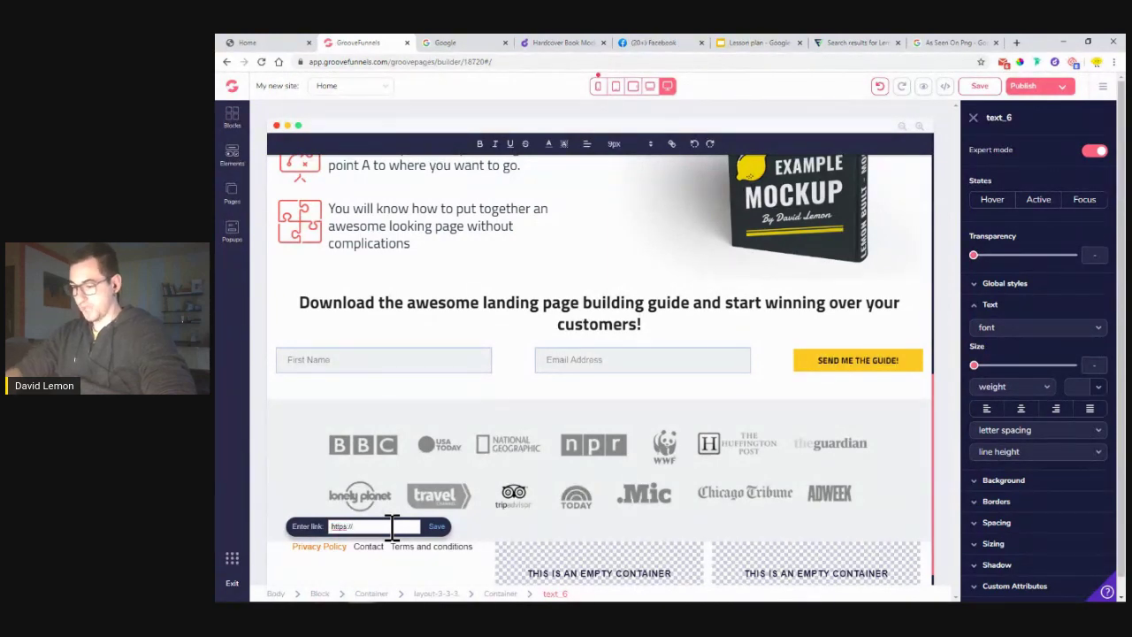
type("book")
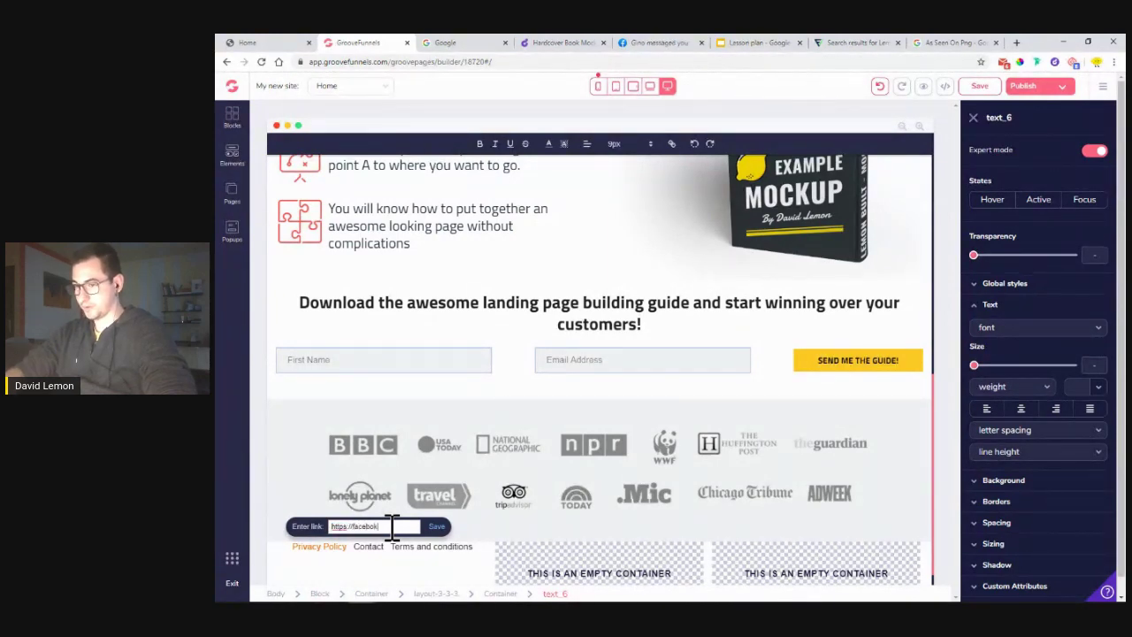
type(".com/")
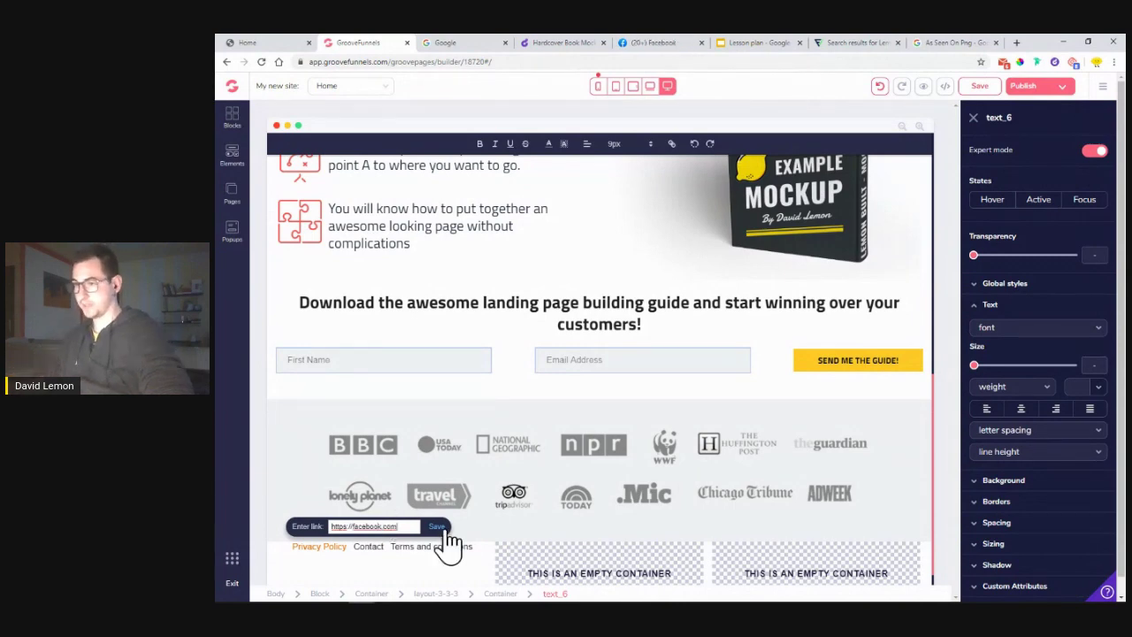
left_click(437, 526)
left_click(389, 580)
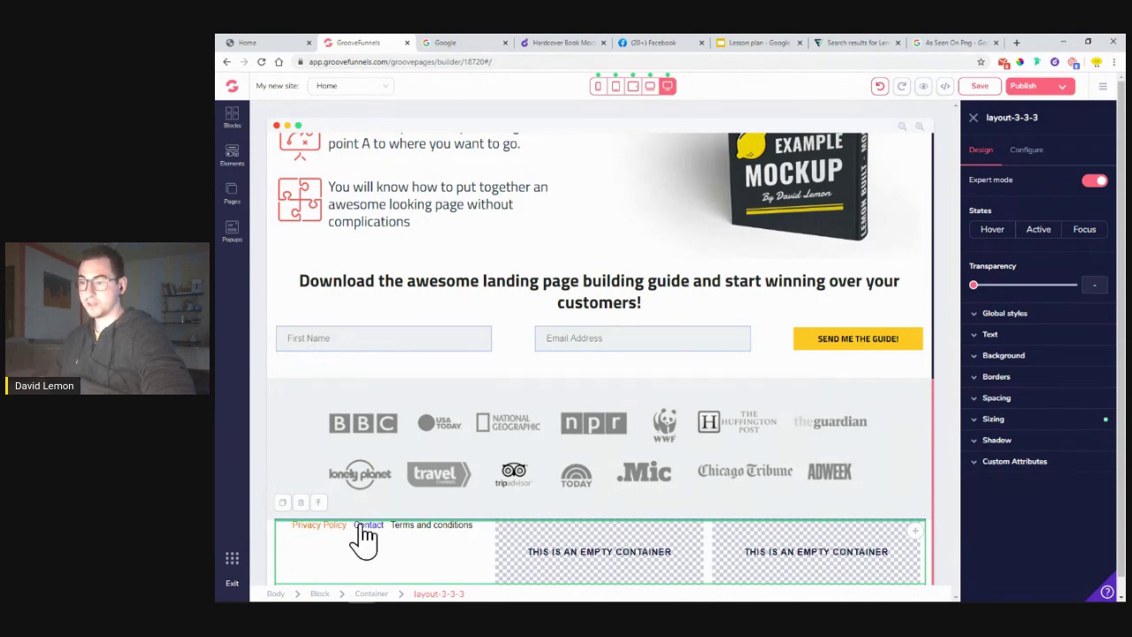
- Colour the "Contact" link text red and leave text editing
left_click(362, 539)
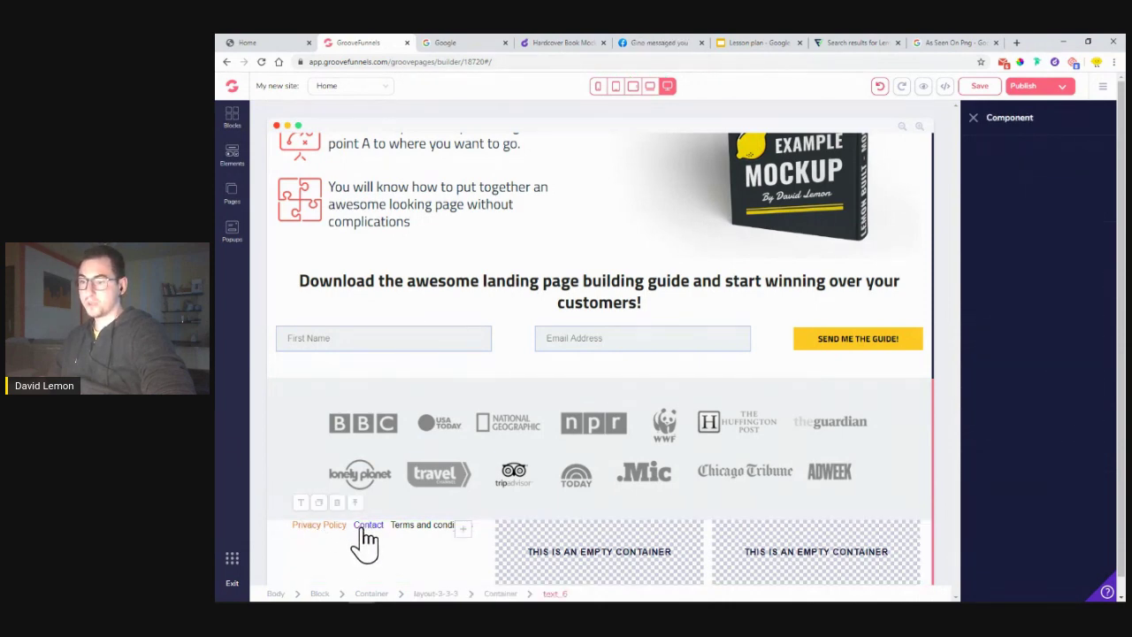
left_click(389, 542)
double_click(359, 547)
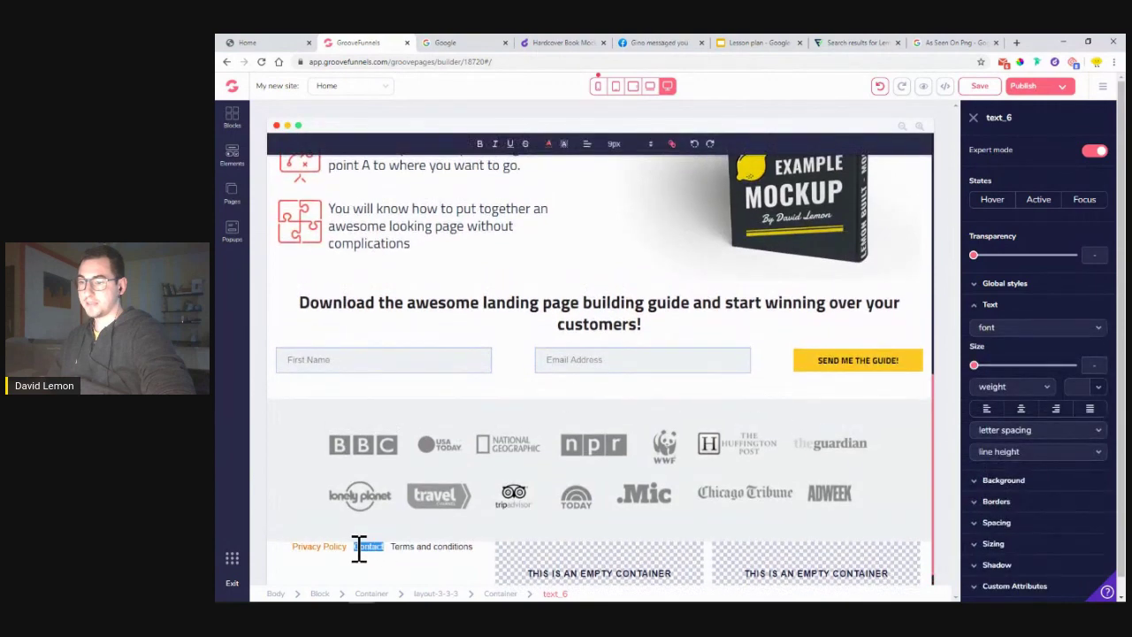
left_click(548, 144)
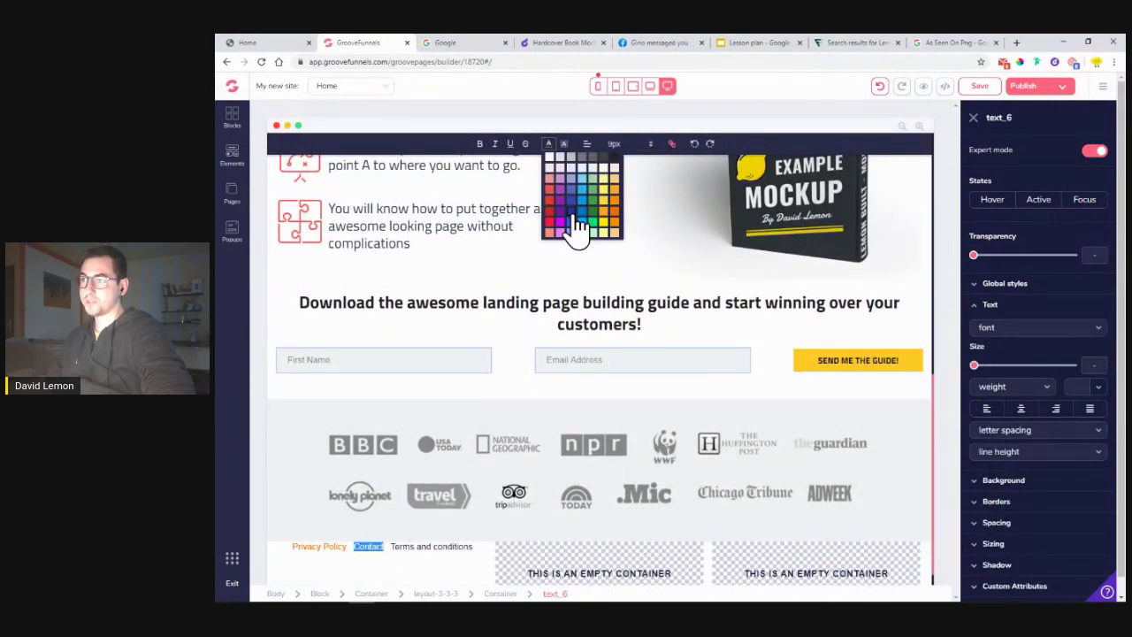
left_click(549, 145)
left_click(423, 573)
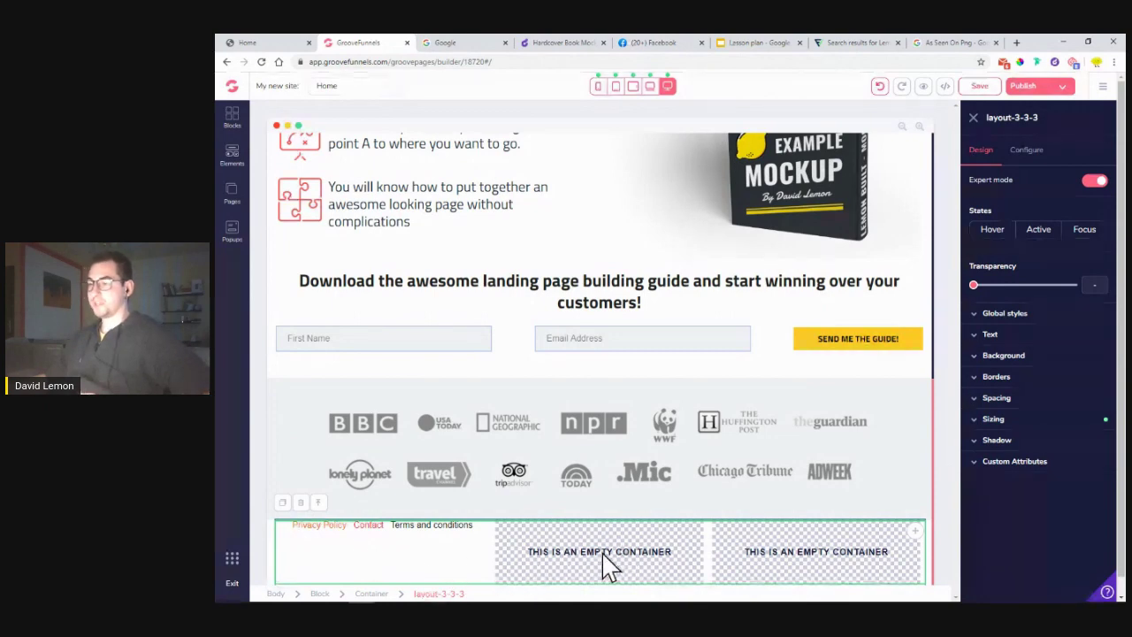
- Add a Paragraph element to the empty middle column of the footer layout
left_click(232, 156)
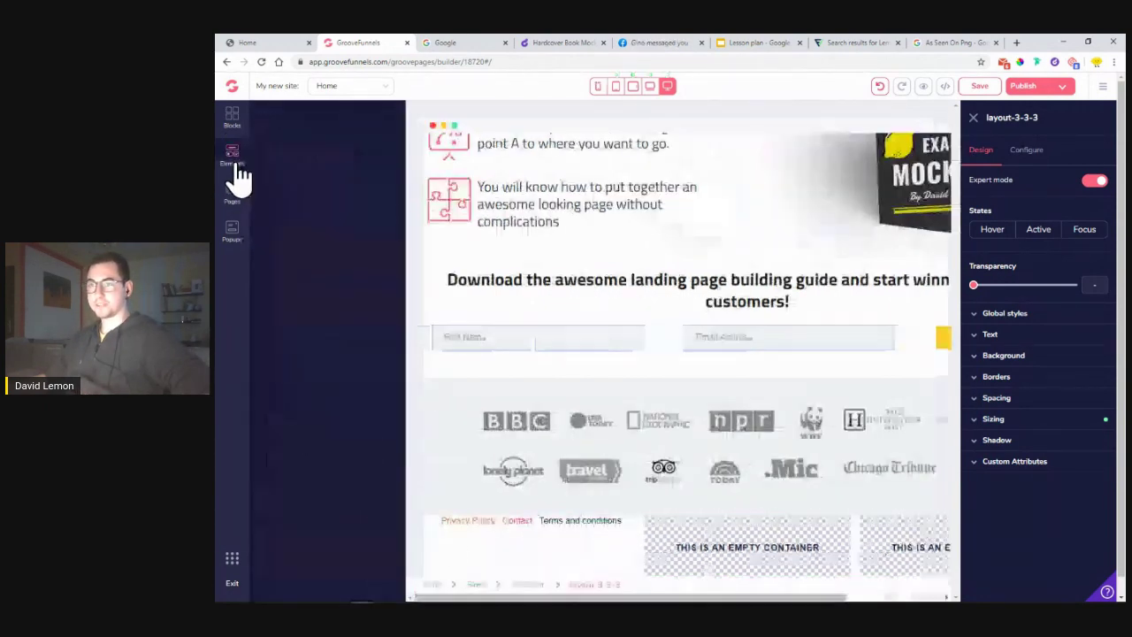
scroll(311, 390, "down", 3)
scroll(313, 415, "down", 5)
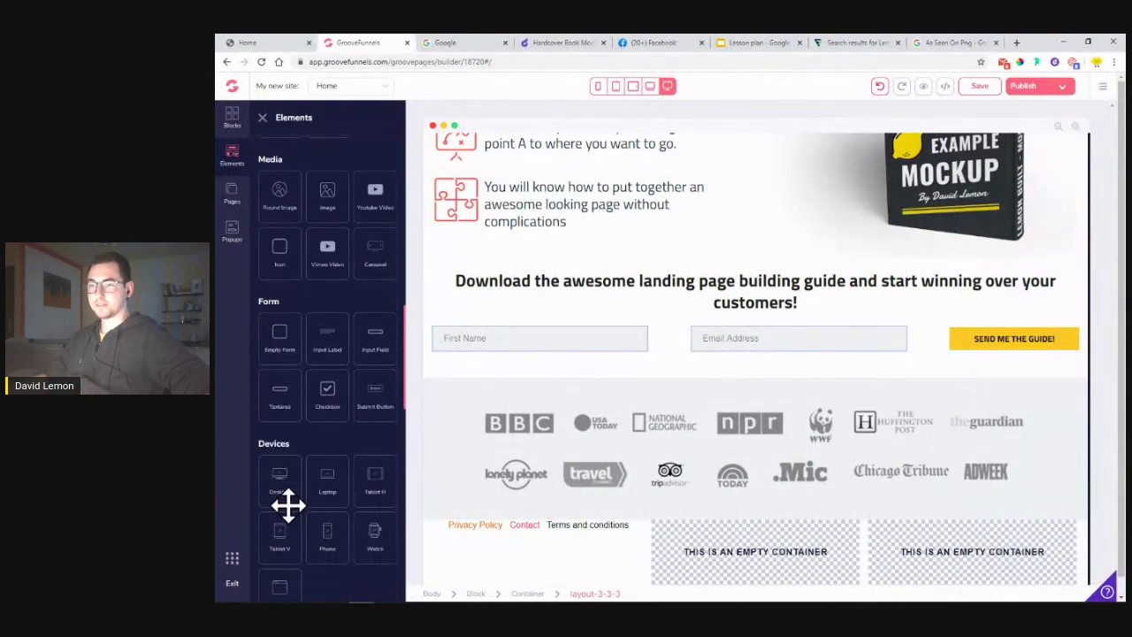
scroll(299, 493, "up", 2)
scroll(294, 405, "up", 5)
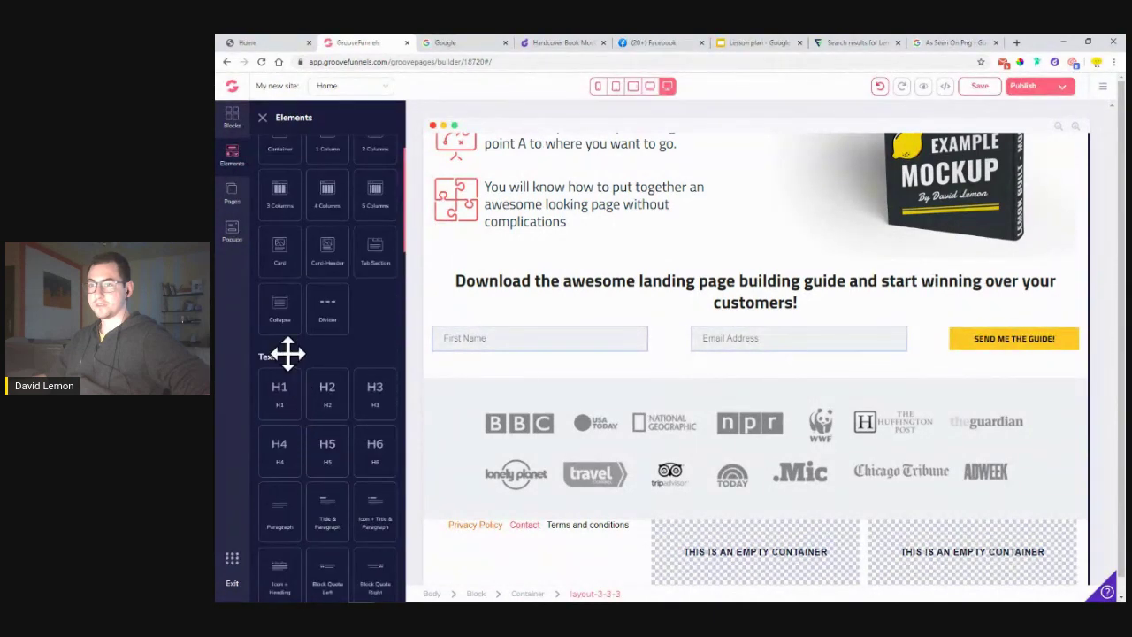
scroll(288, 390, "down", 2)
left_click_drag(340, 386, 741, 545)
left_click(737, 528)
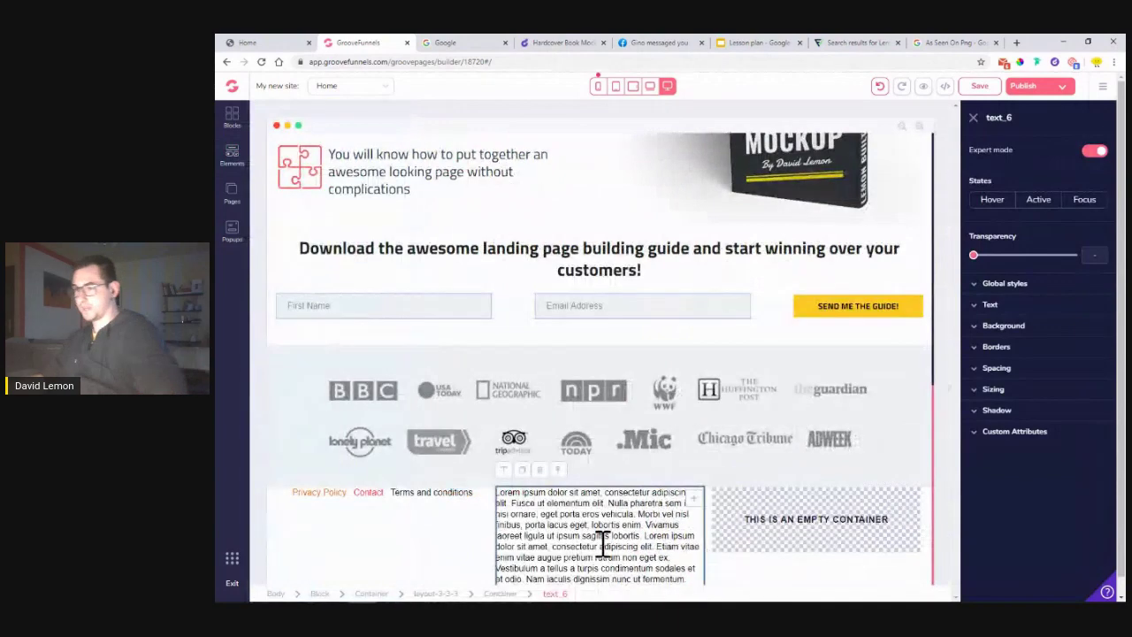
- Replace the middle footer paragraph's placeholder text with "Copyright @ xyz company"
triple_click(589, 541)
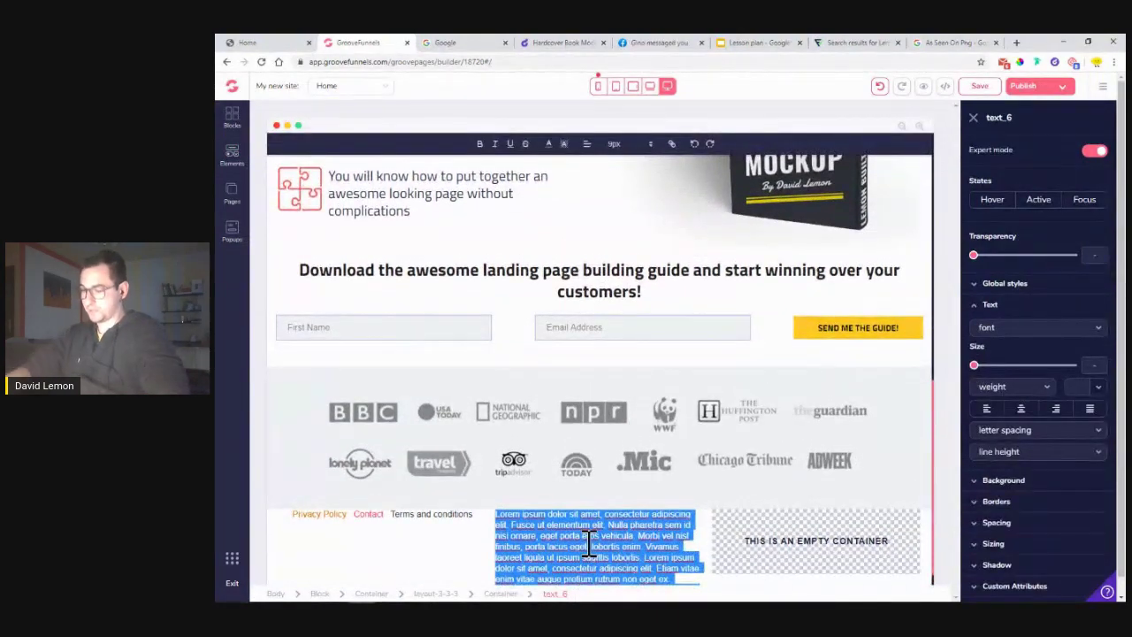
type("Copyright @ x")
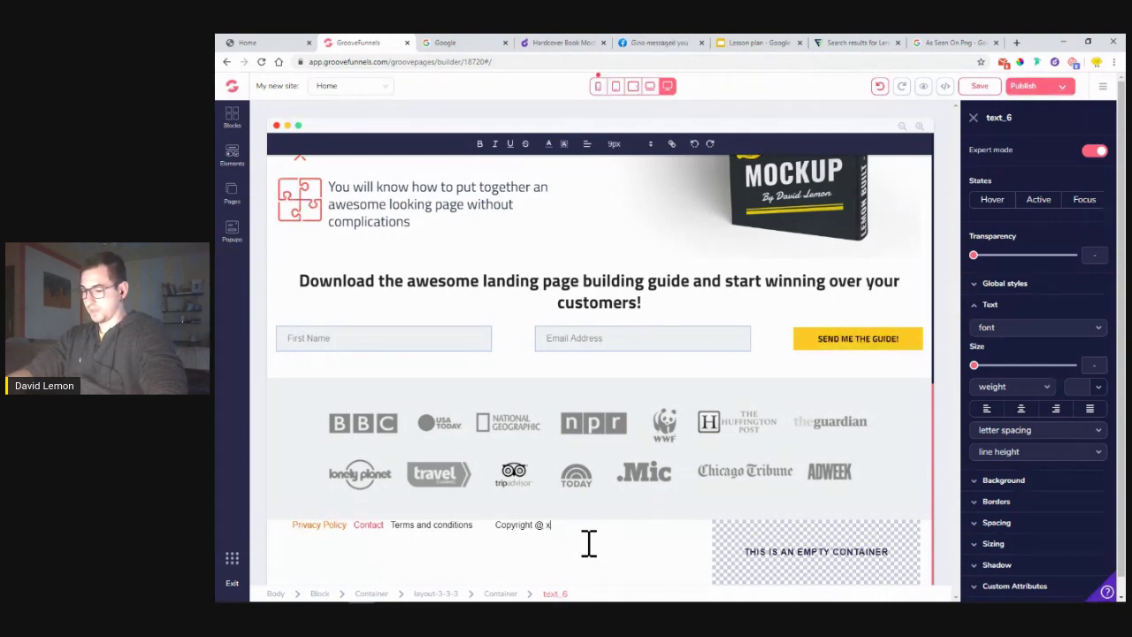
type("ompany")
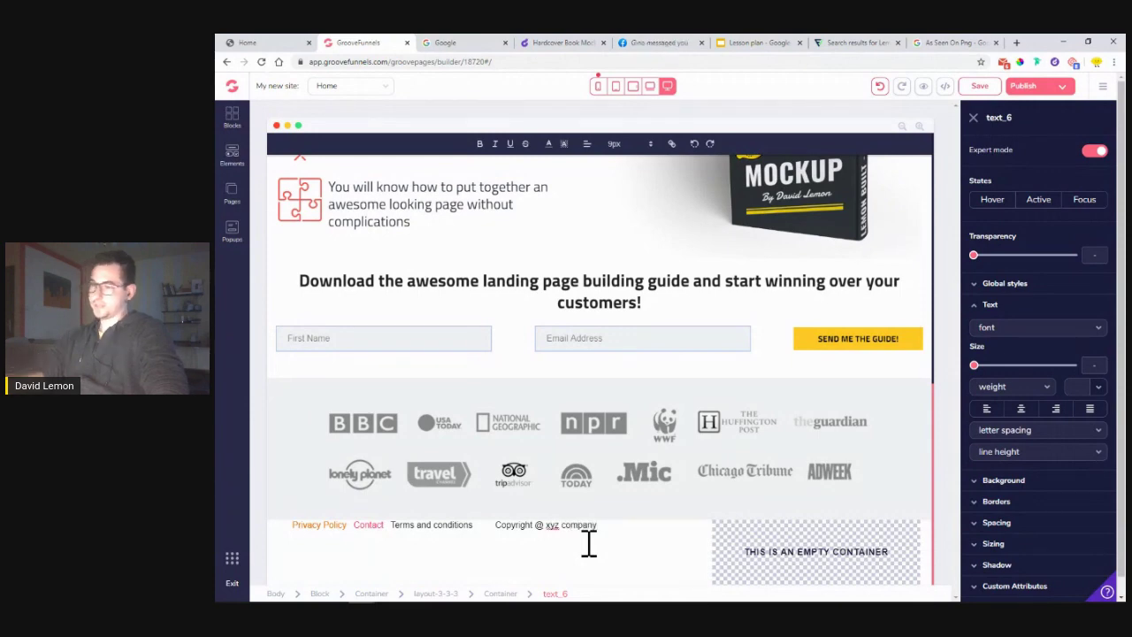
- Set the layout of the container holding the copyright text to vertical with centred alignment
left_click(599, 549)
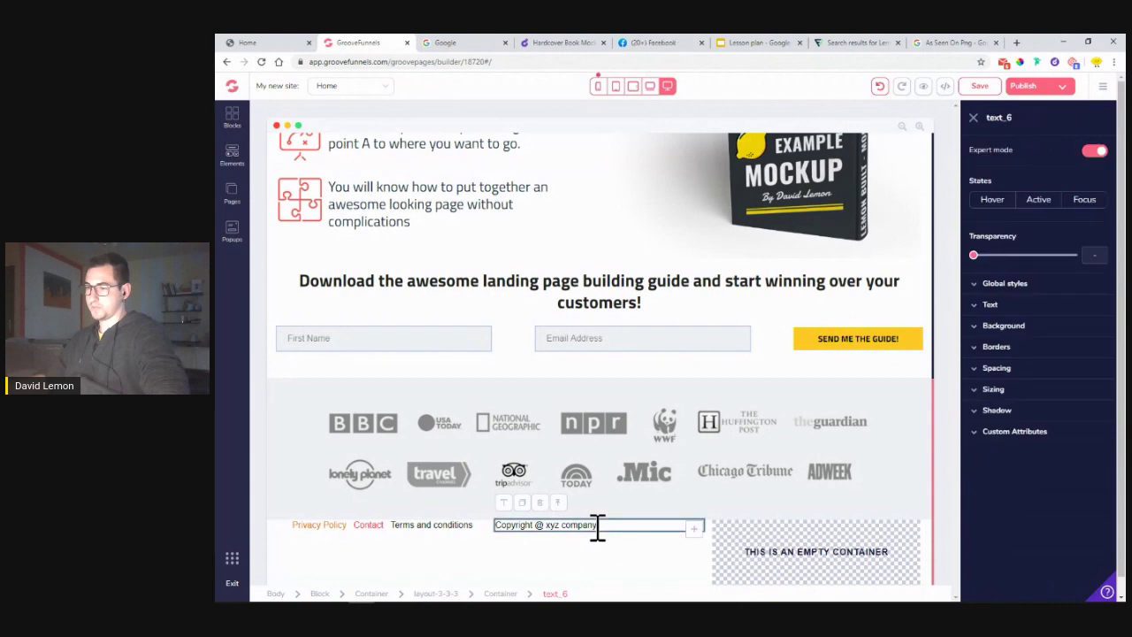
left_click(683, 566)
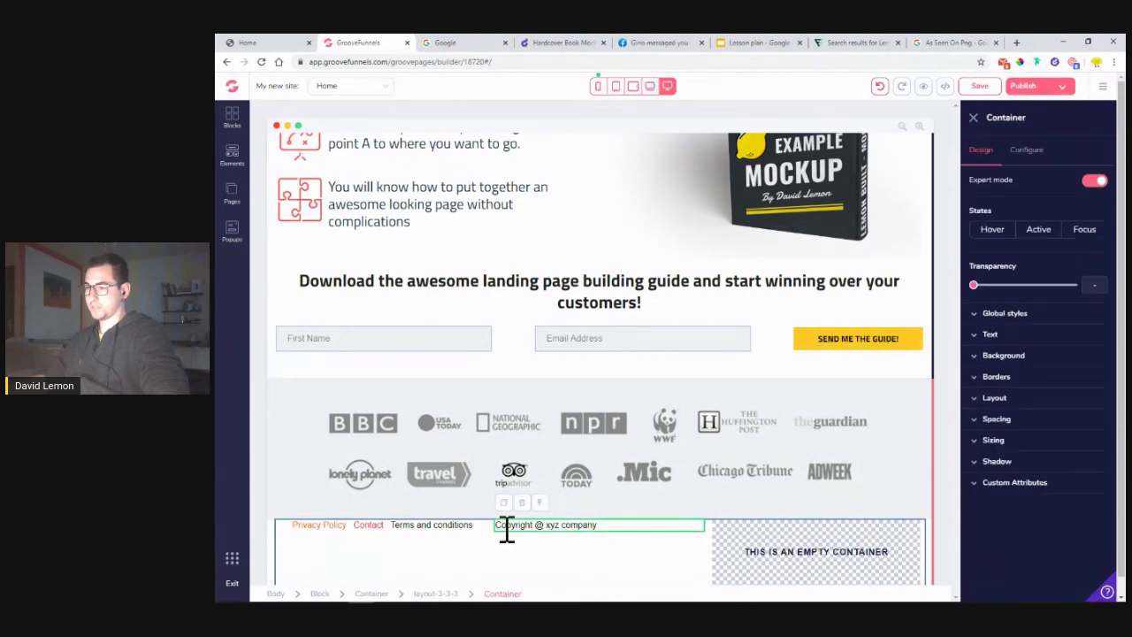
left_click(1009, 402)
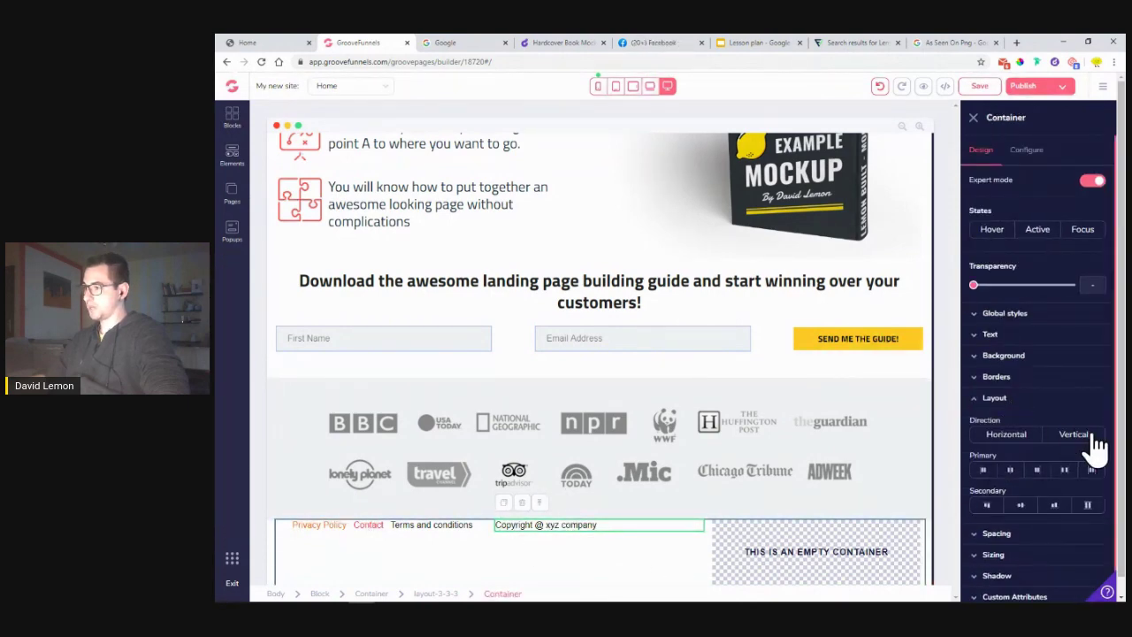
left_click(1075, 434)
left_click(1020, 506)
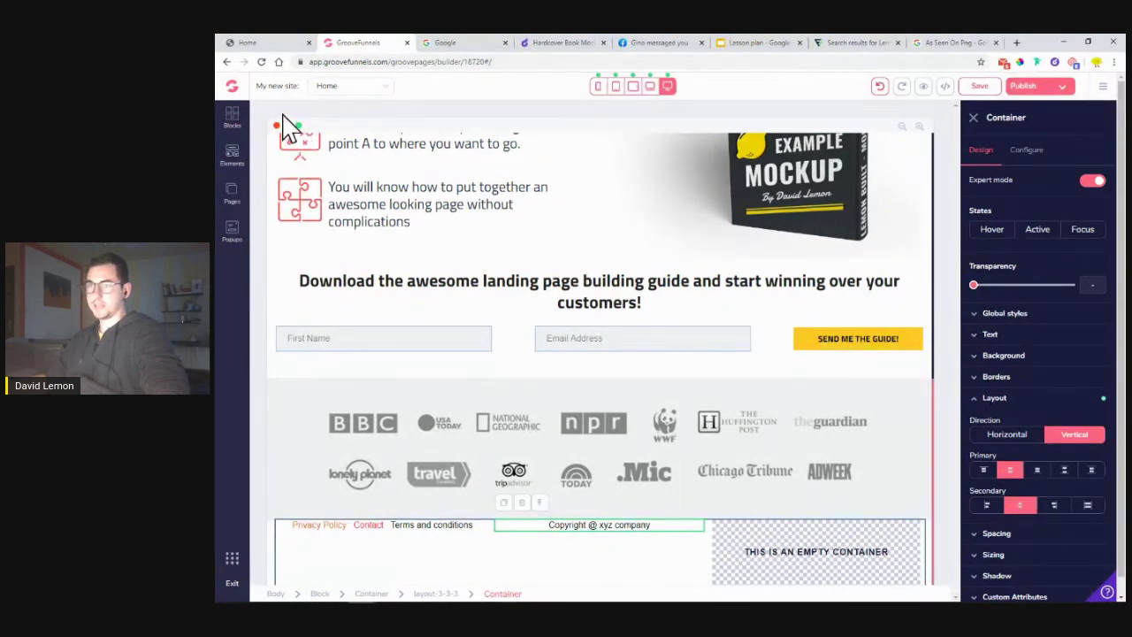
- Add an Icon element to the empty third column of the footer layout
left_click(233, 158)
scroll(336, 343, "down", 3)
scroll(337, 343, "down", 10)
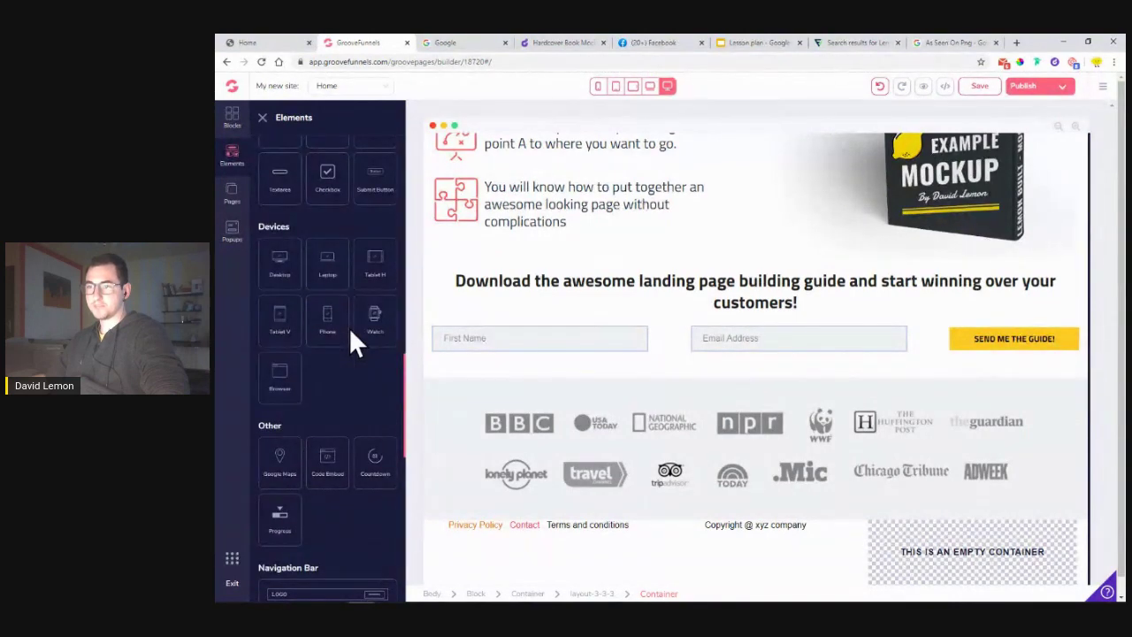
scroll(349, 327, "up", 5)
scroll(330, 343, "up", 4)
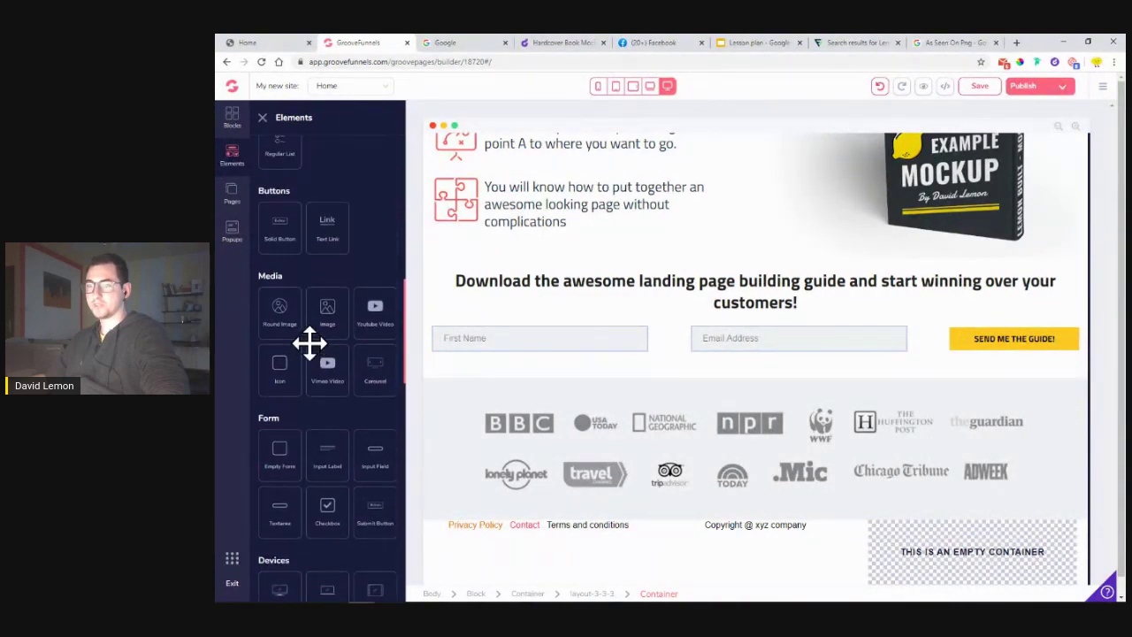
scroll(329, 317, "up", 1)
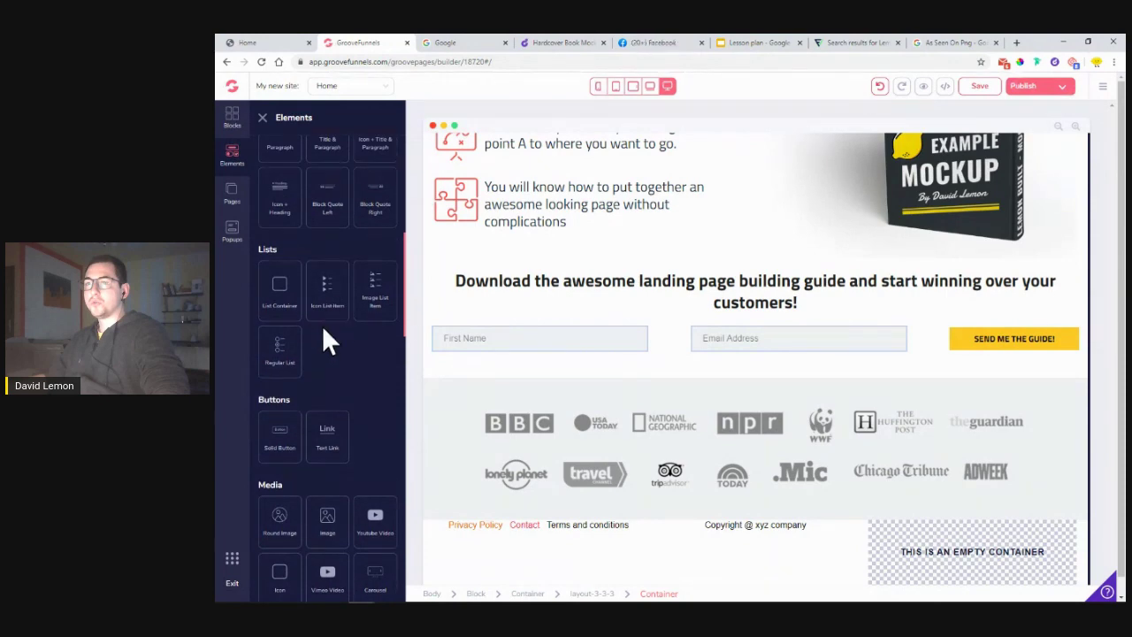
scroll(322, 337, "down", 3)
left_click_drag(326, 422, 757, 575)
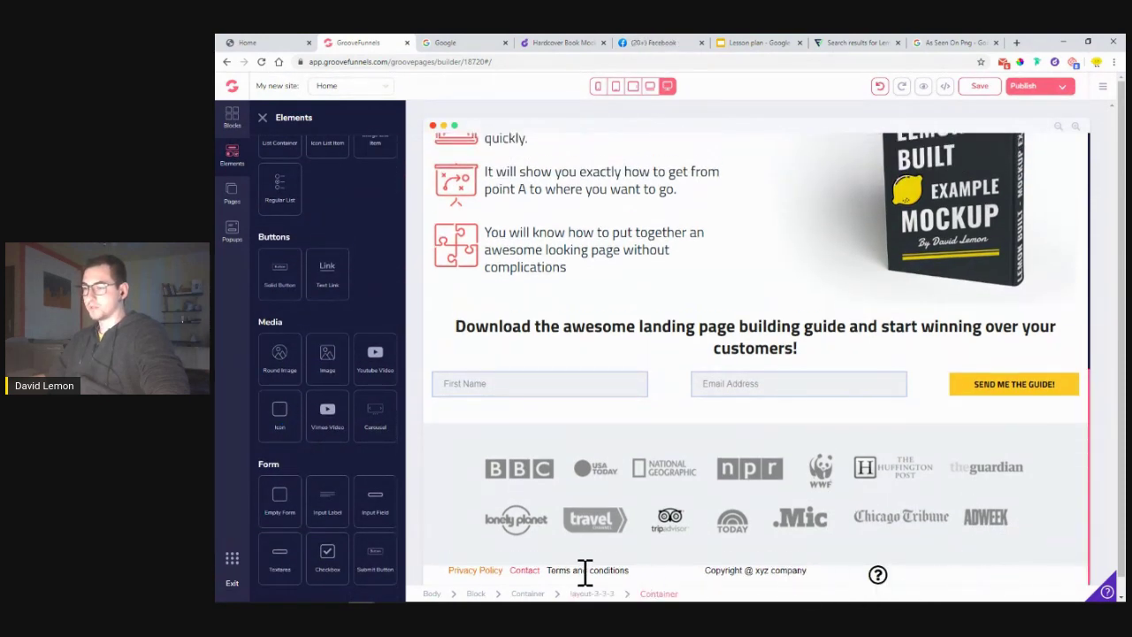
- Set the footer block's top and bottom padding to 9
left_click(448, 575)
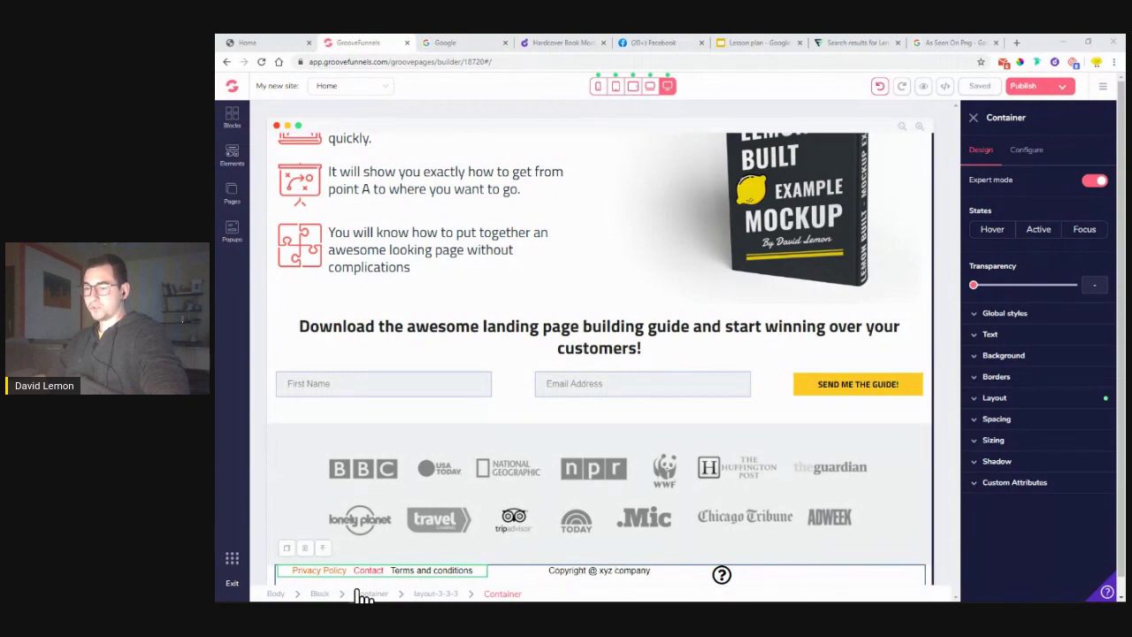
left_click(320, 594)
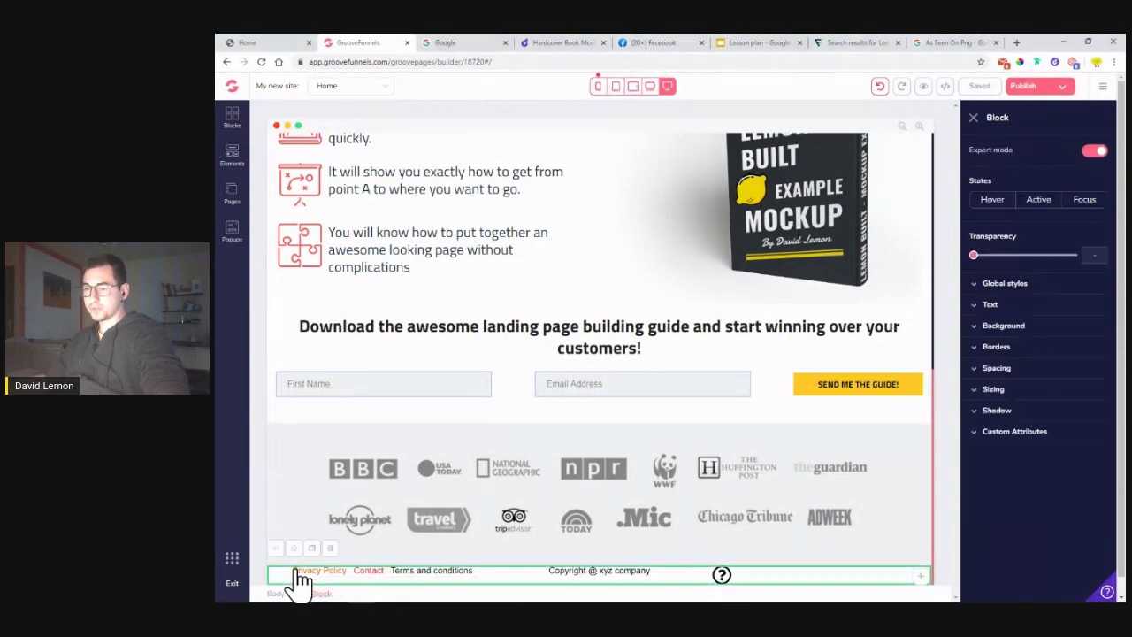
left_click(1016, 371)
left_click(1038, 412)
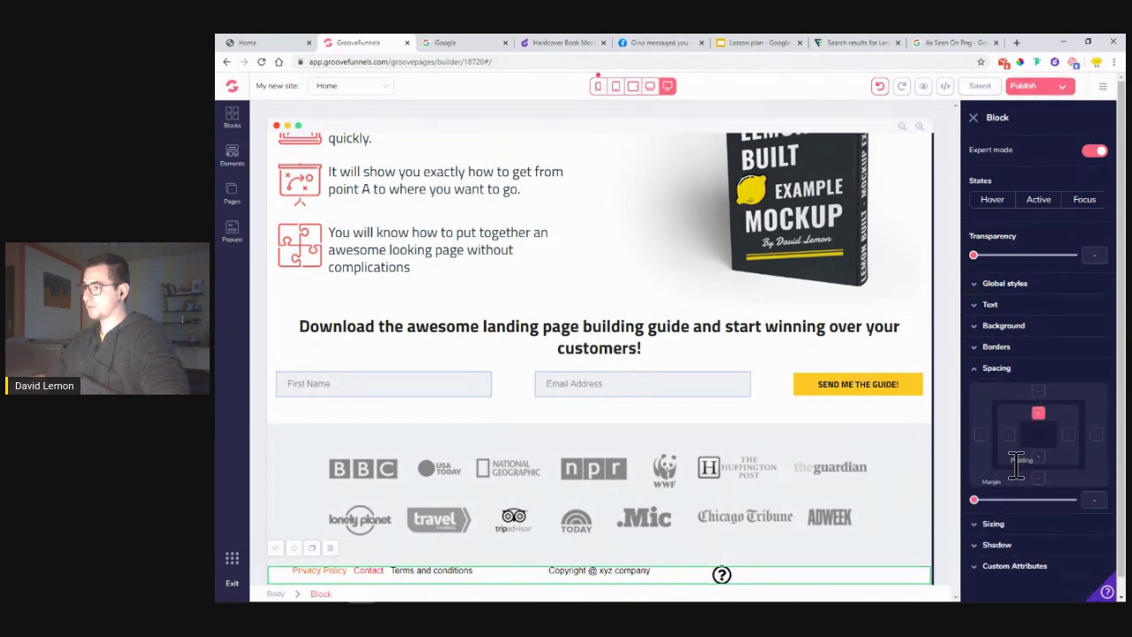
left_click_drag(988, 503, 1018, 501)
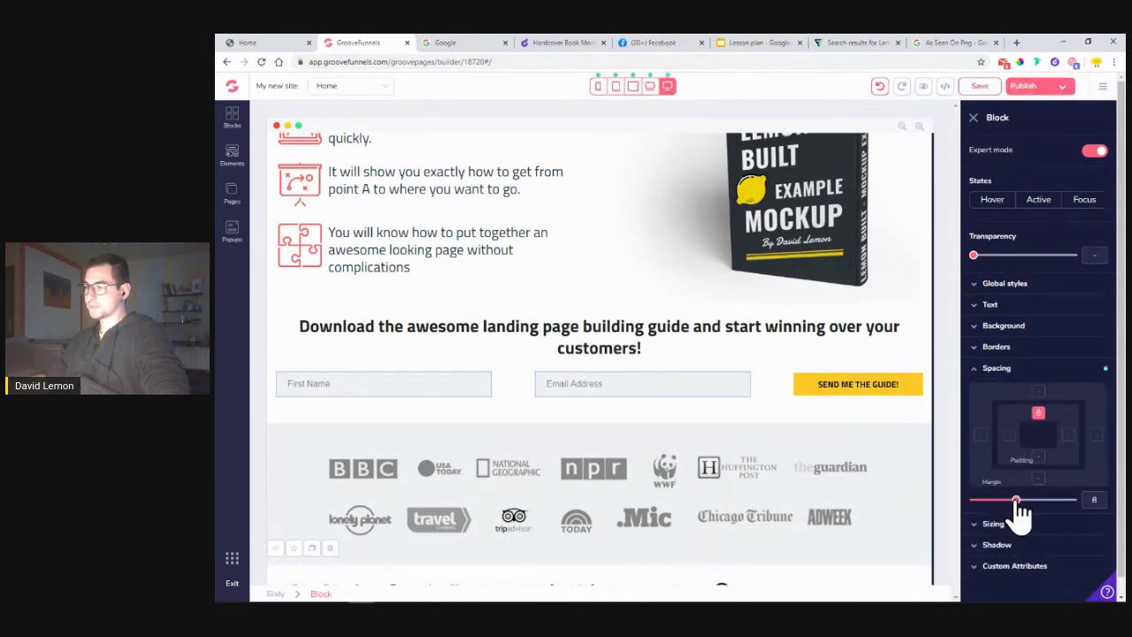
left_click(1022, 500)
scroll(811, 505, "down", 1)
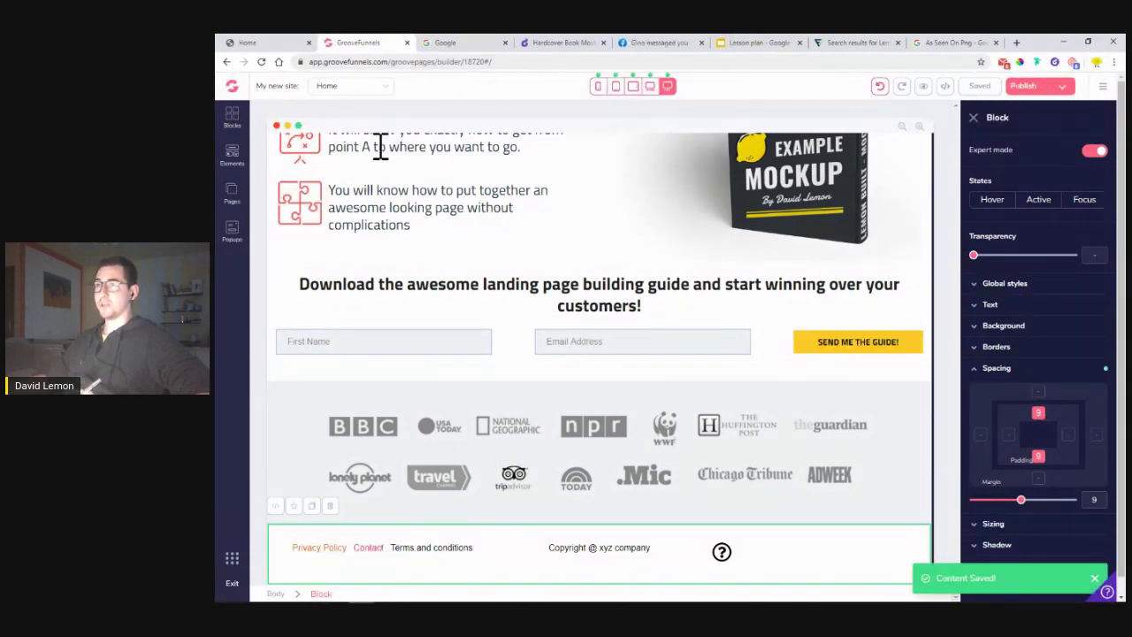
- Look through the available page elements, from layout and media to navigation bars and integrations, and close the list
left_click(234, 161)
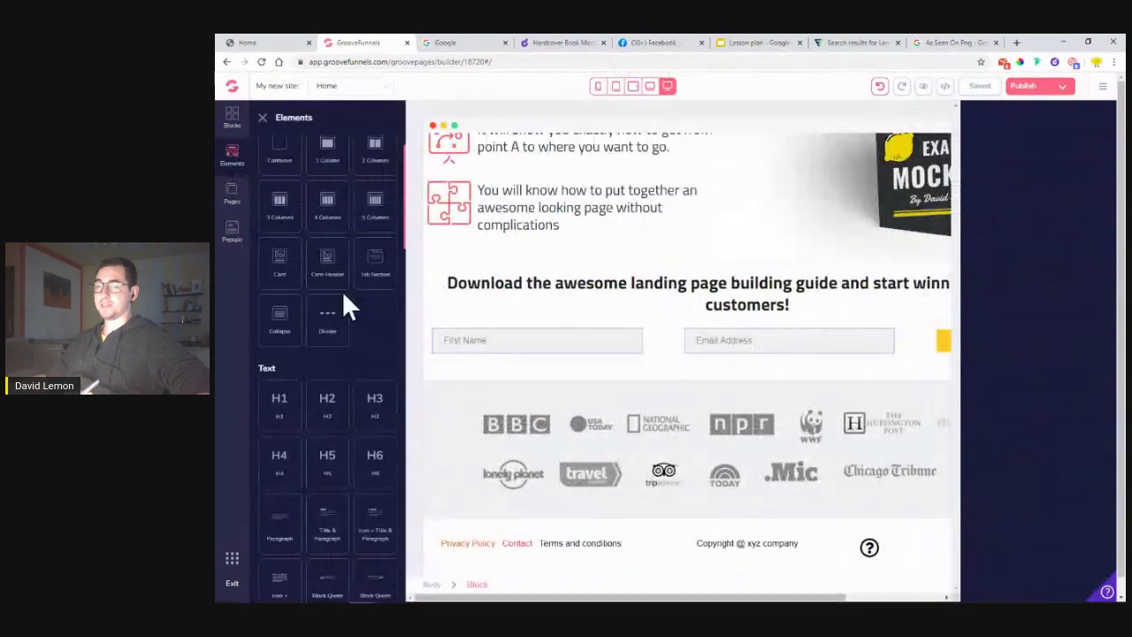
scroll(350, 307, "down", 4)
scroll(359, 363, "down", 5)
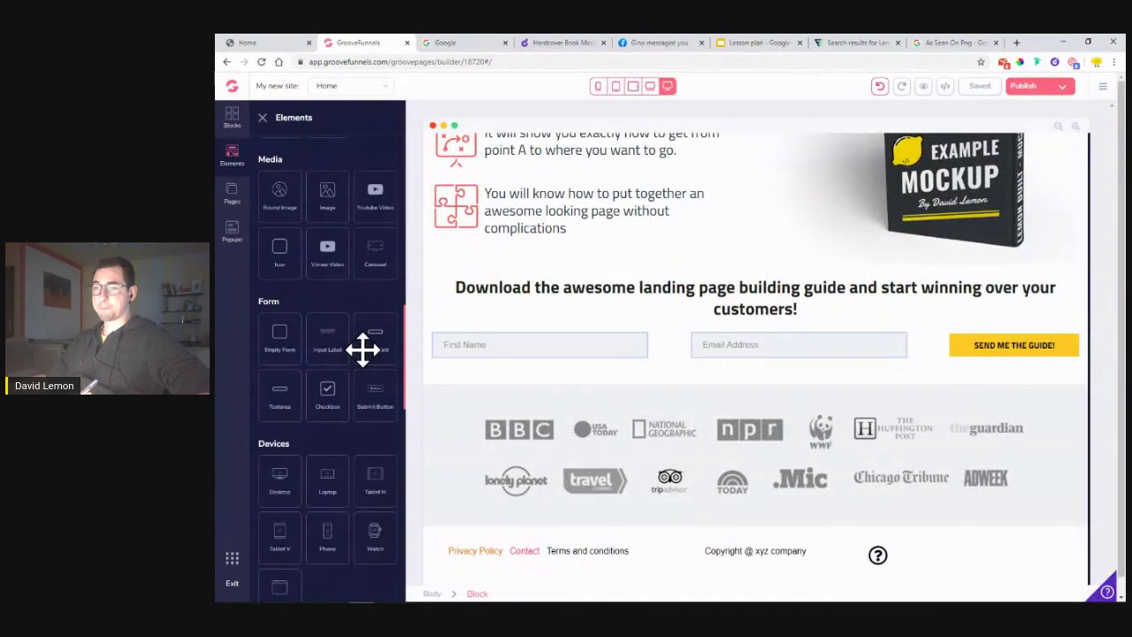
scroll(363, 350, "up", 3)
scroll(362, 350, "down", 5)
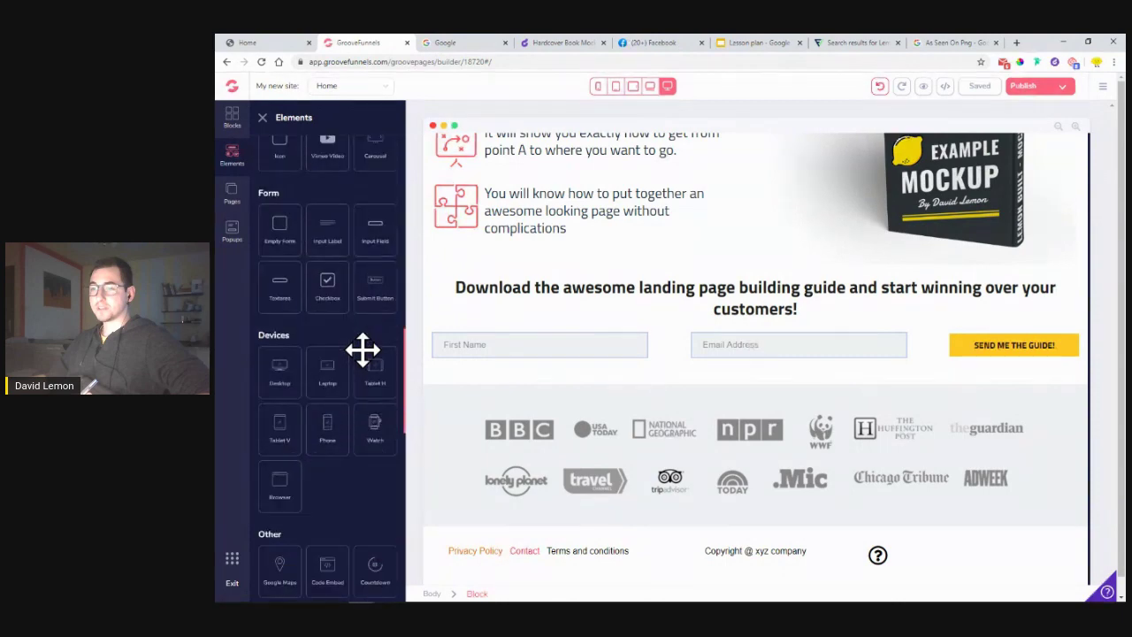
scroll(337, 296, "down", 8)
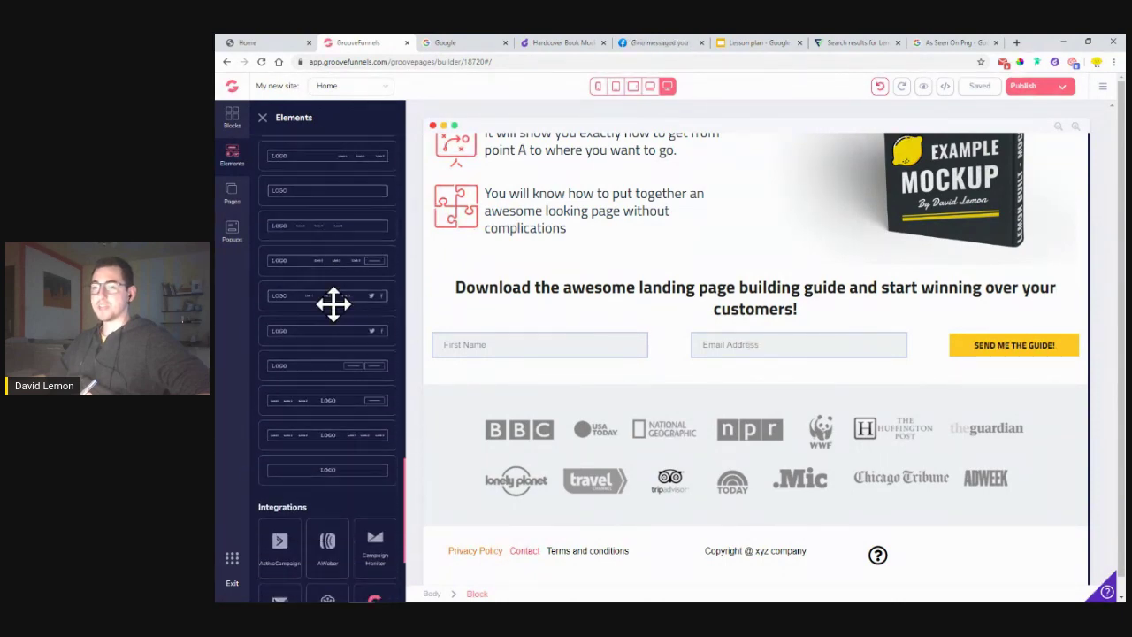
scroll(334, 308, "up", 3)
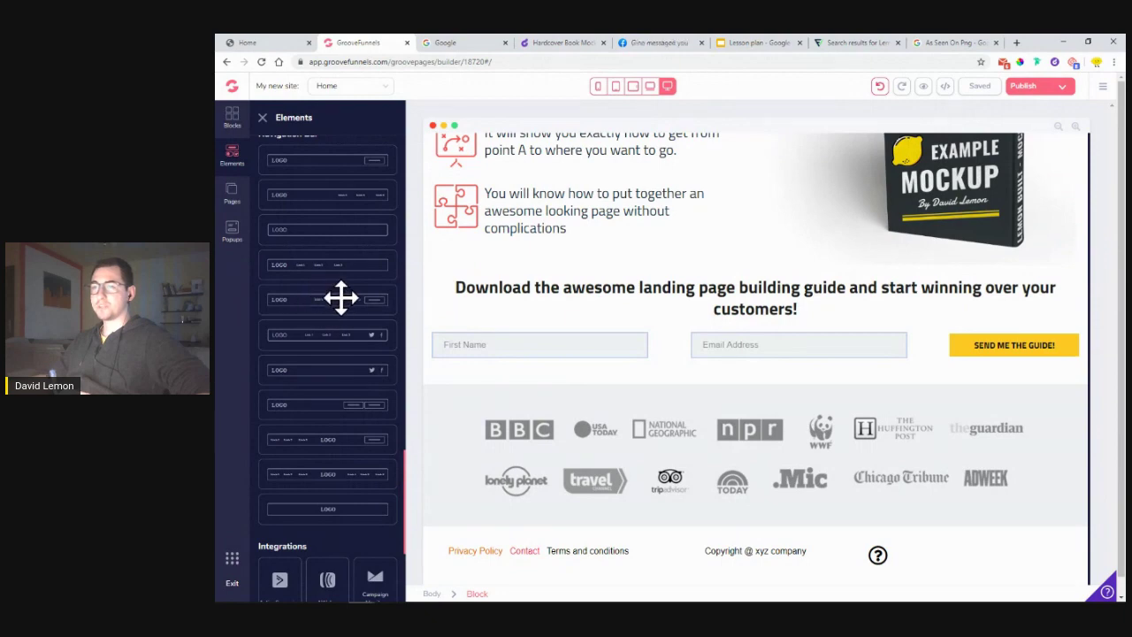
scroll(354, 303, "up", 12)
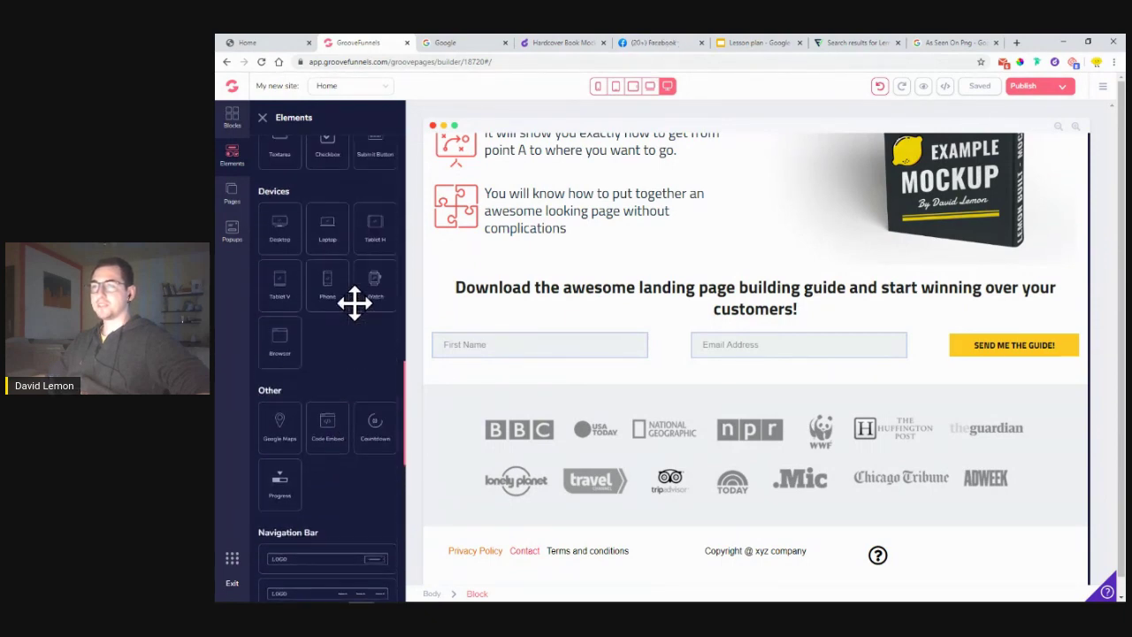
scroll(354, 302, "up", 1)
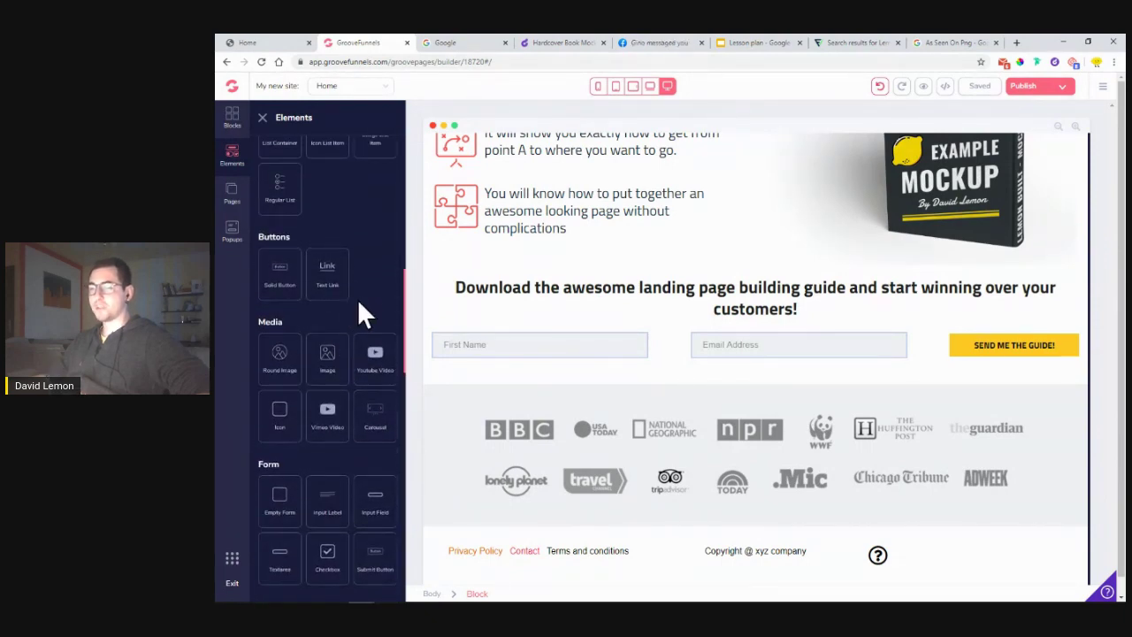
left_click(263, 118)
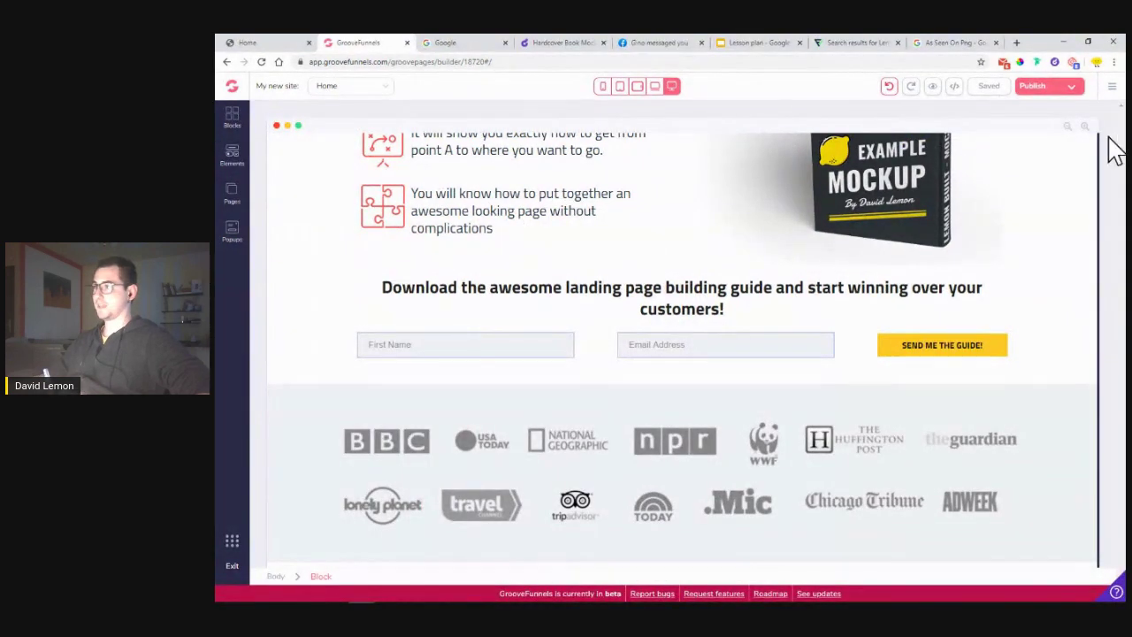
- Publish the landing page and open its live GroovePages address
scroll(518, 505, "down", 1)
scroll(549, 493, "up", 4)
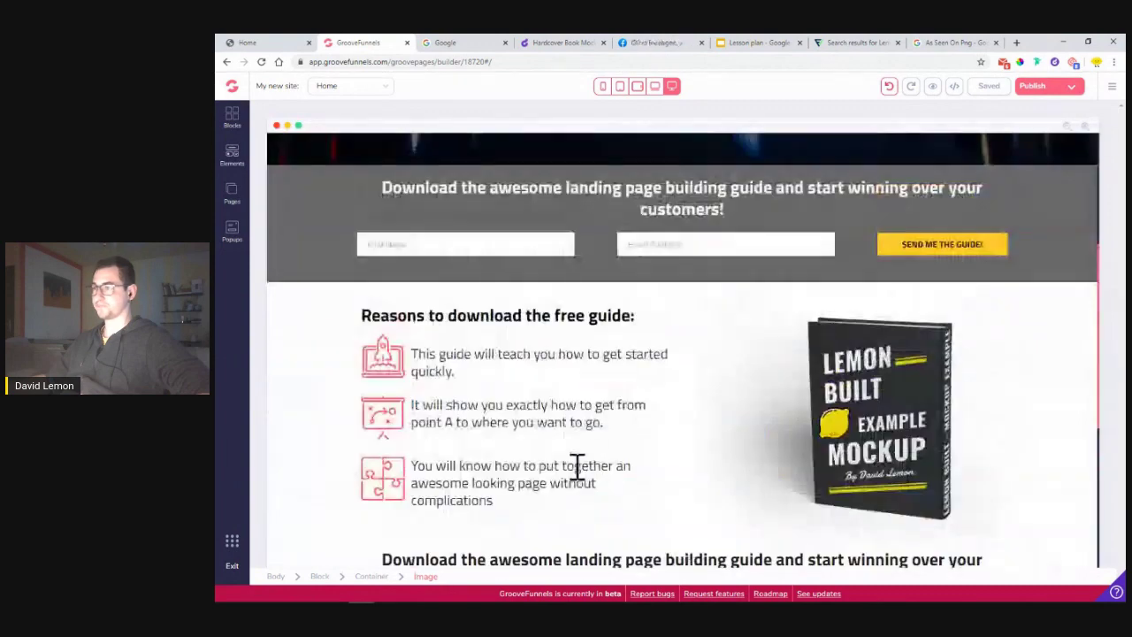
left_click(1027, 86)
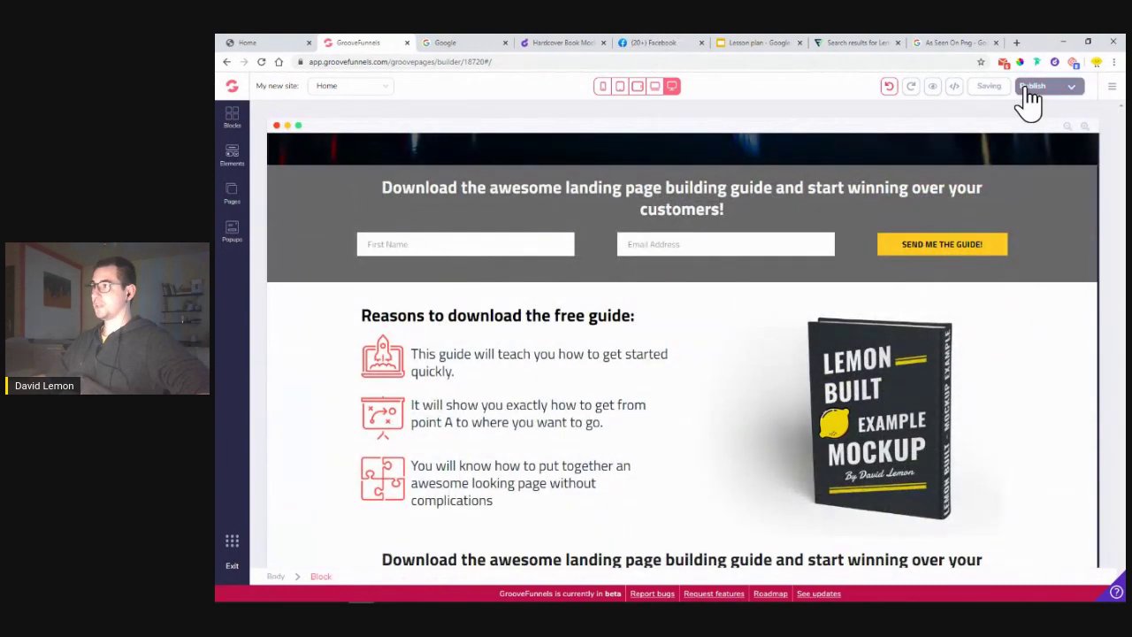
left_click(1076, 88)
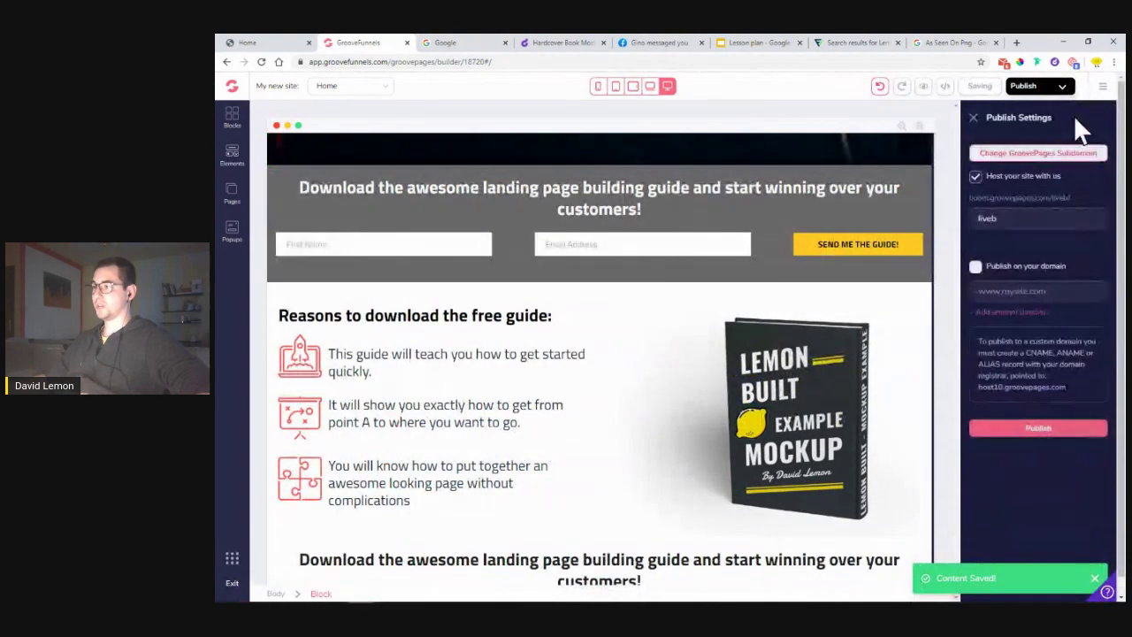
left_click(1042, 198)
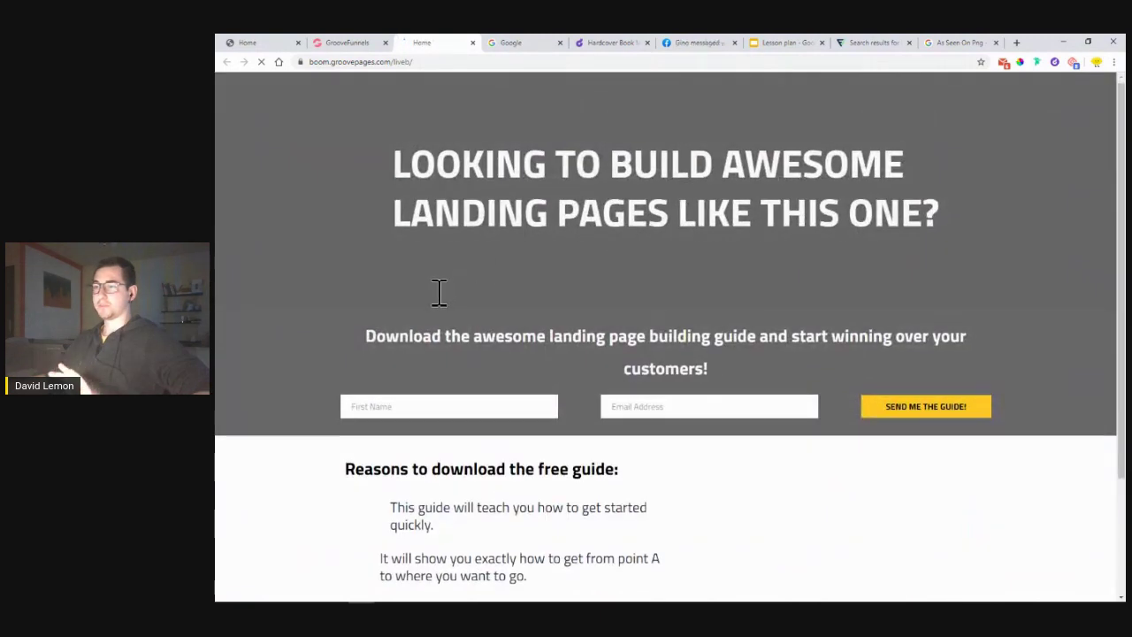
- Examine the footer of the published page, including the Terms and conditions text
scroll(437, 293, "down", 1)
scroll(424, 292, "down", 5)
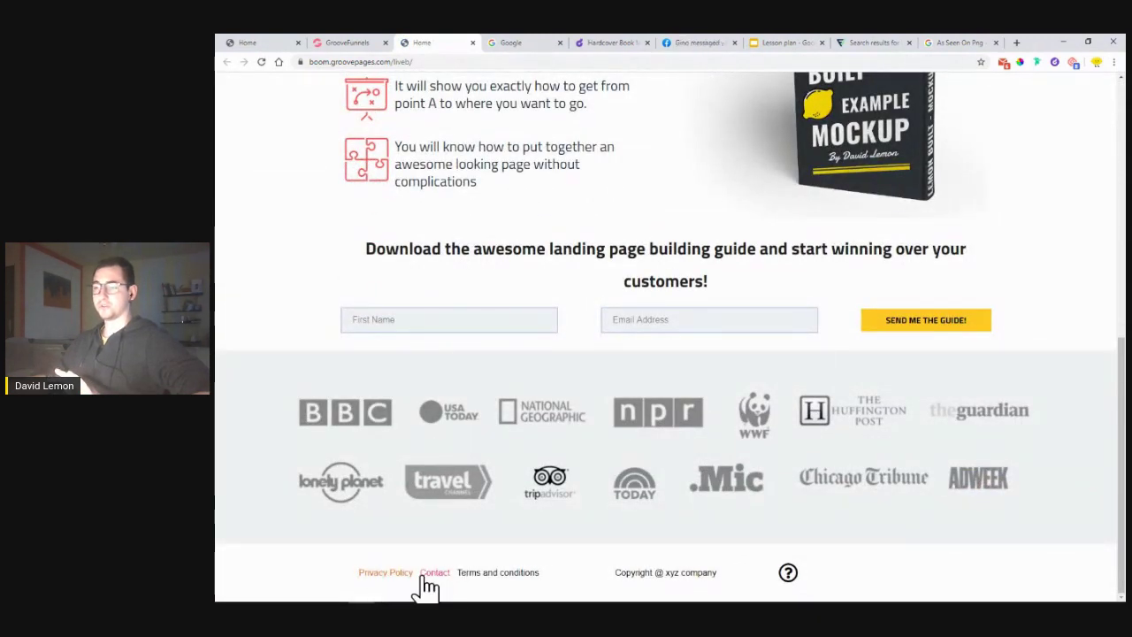
left_click_drag(545, 573, 460, 573)
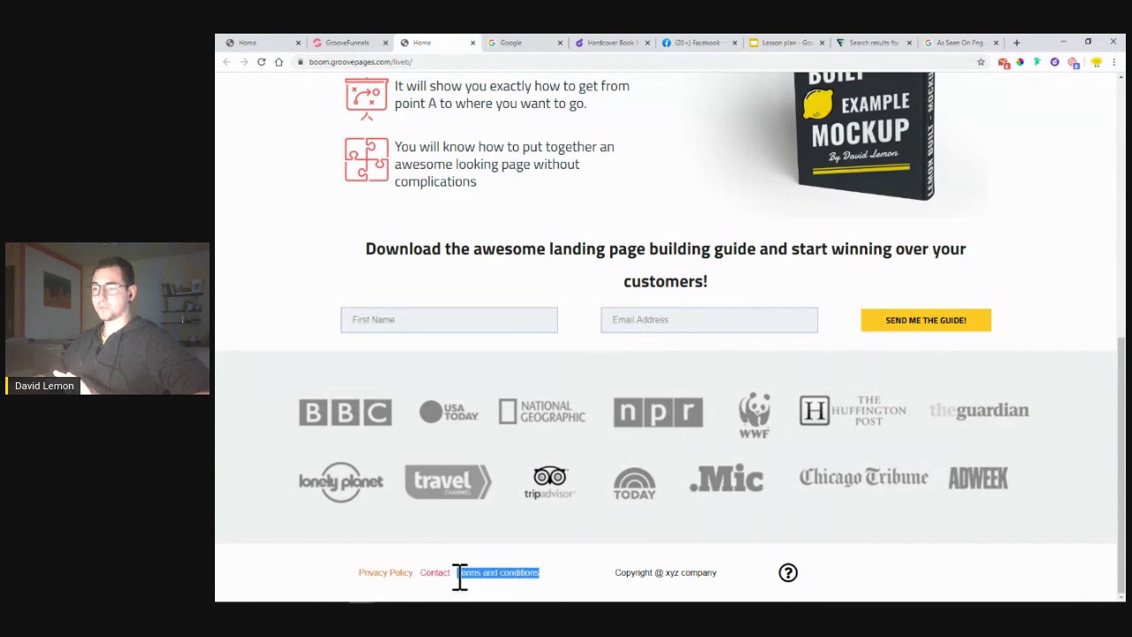
left_click(522, 575)
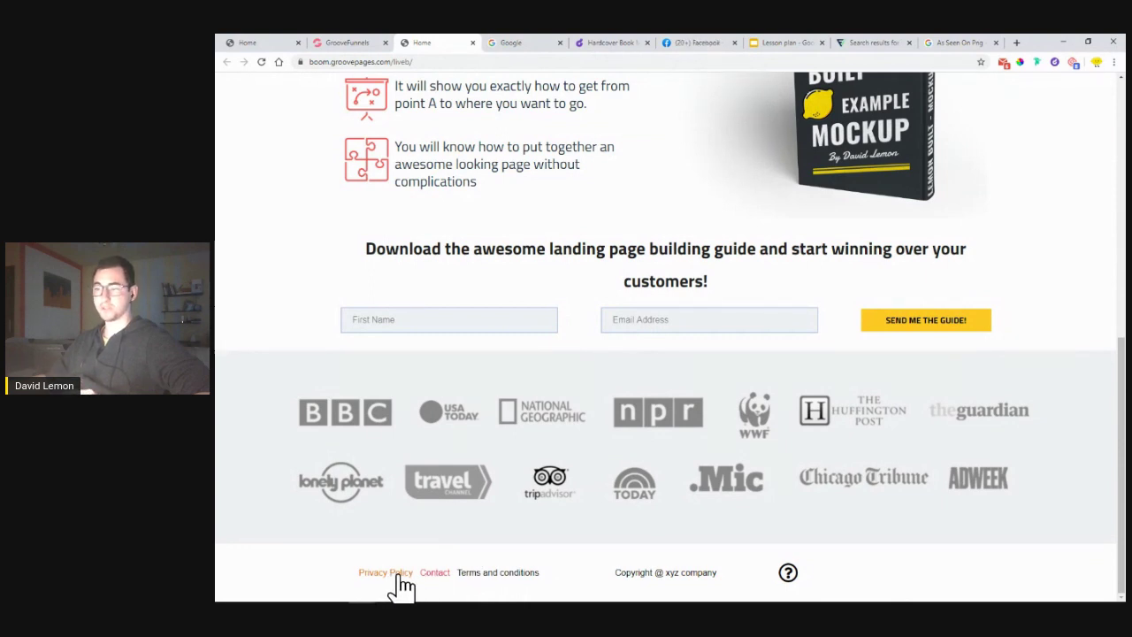
- Test the Privacy Policy and Contact links in the published footer, closing the pages they open
left_click(399, 575)
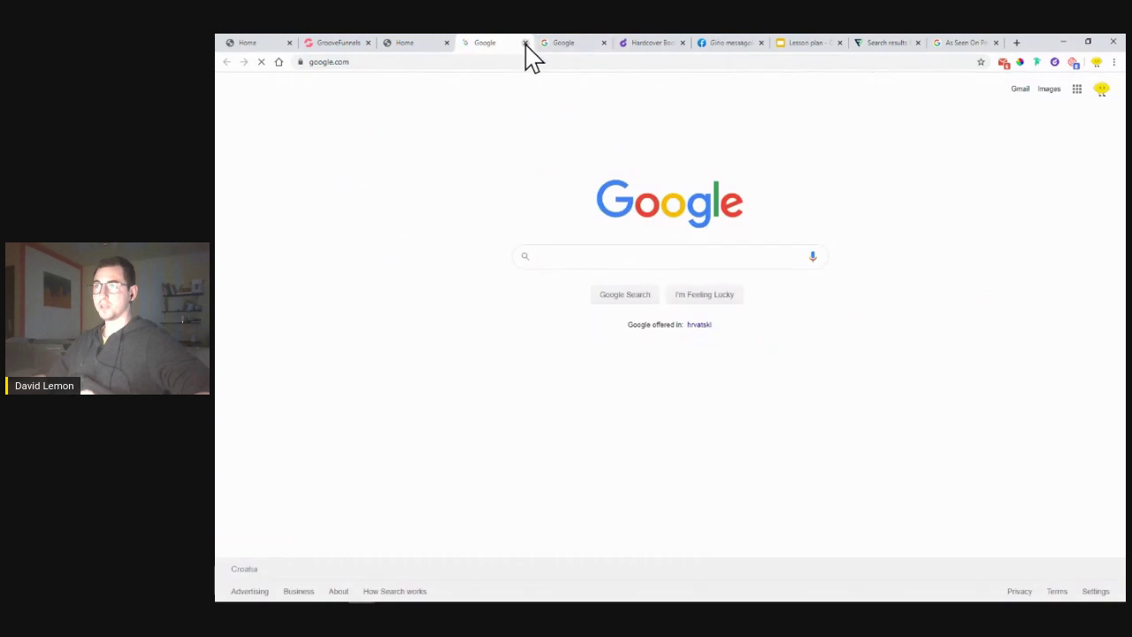
left_click(525, 44)
left_click(525, 44)
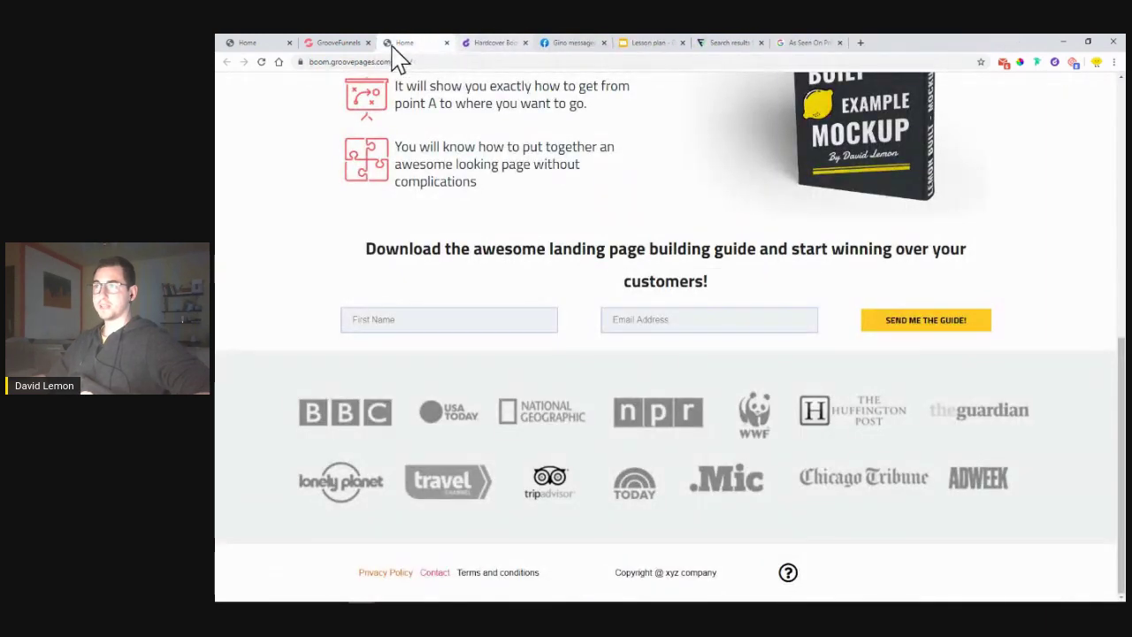
left_click(438, 573)
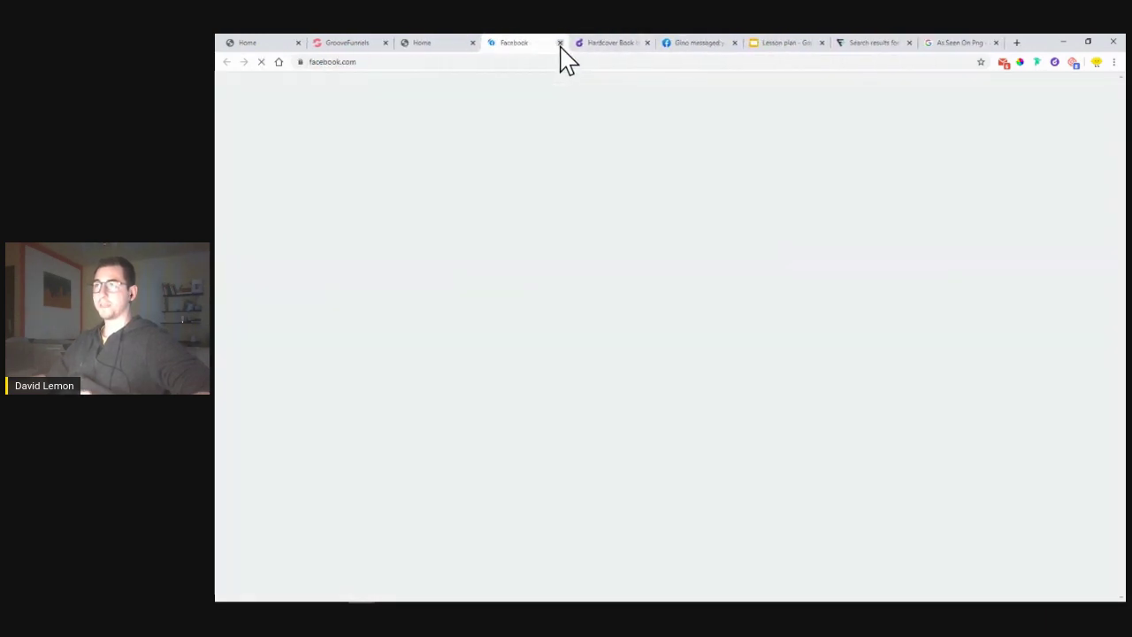
left_click(560, 43)
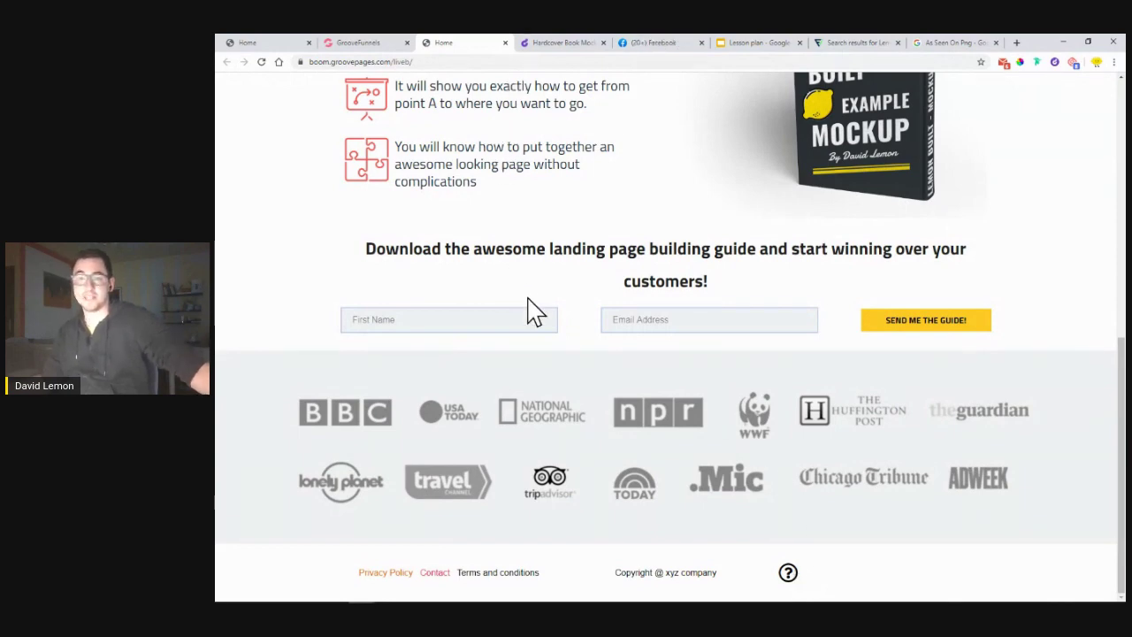
scroll(542, 278, "up", 6)
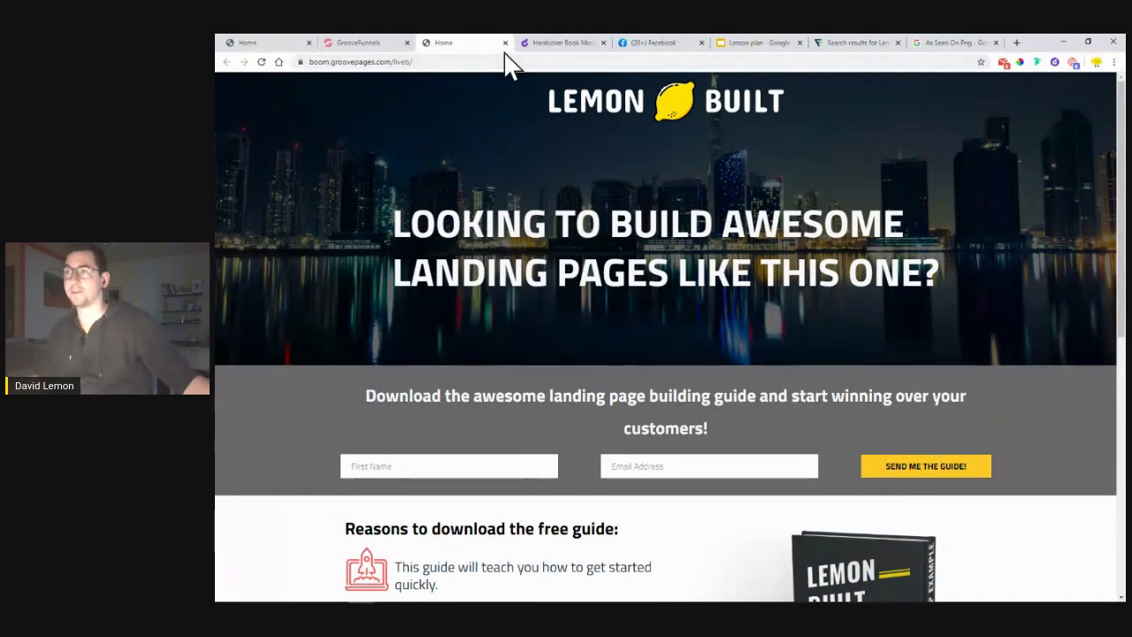
- Switch to the Lesson plan presentation in Google Slides and show the "Today's agenda" slide
left_click(767, 42)
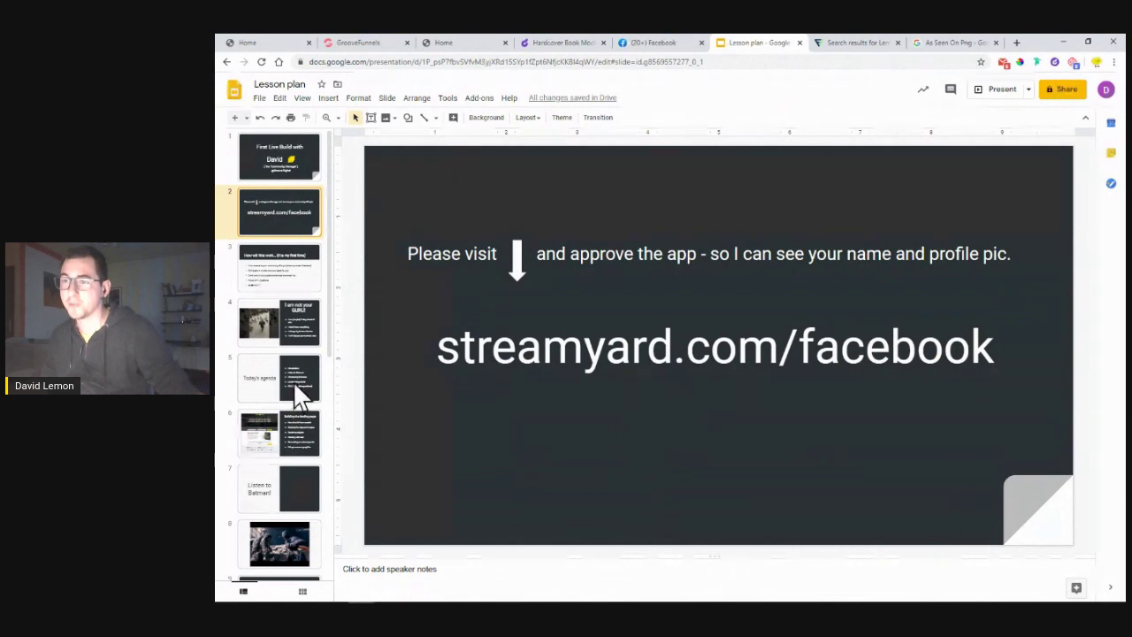
left_click(293, 381)
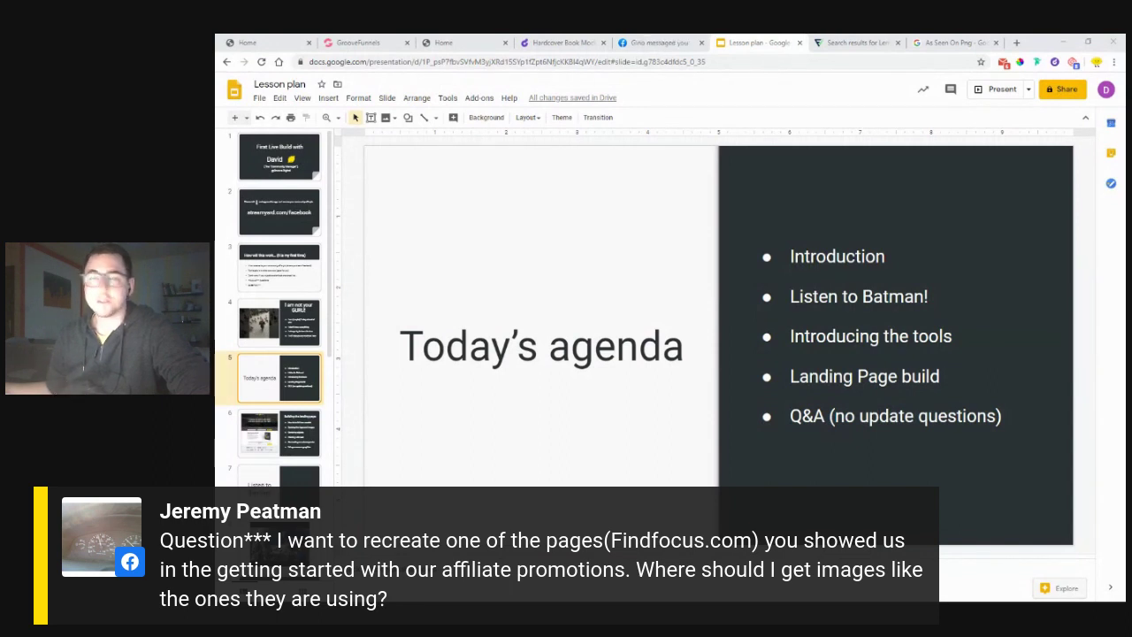
left_click(836, 45)
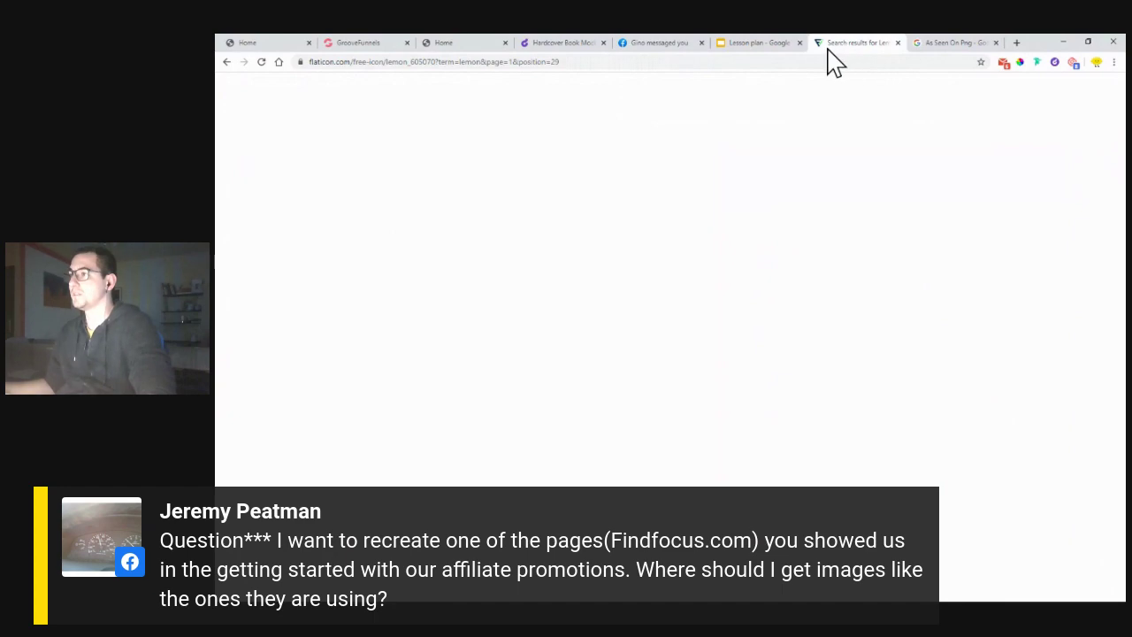
left_click(846, 63)
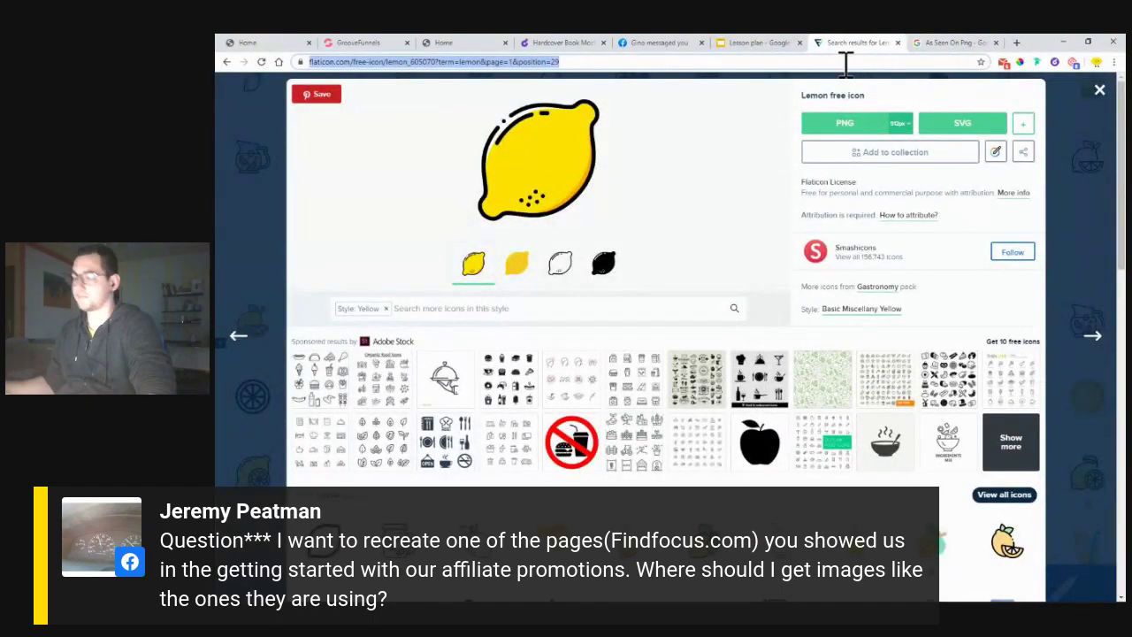
type("findfocus")
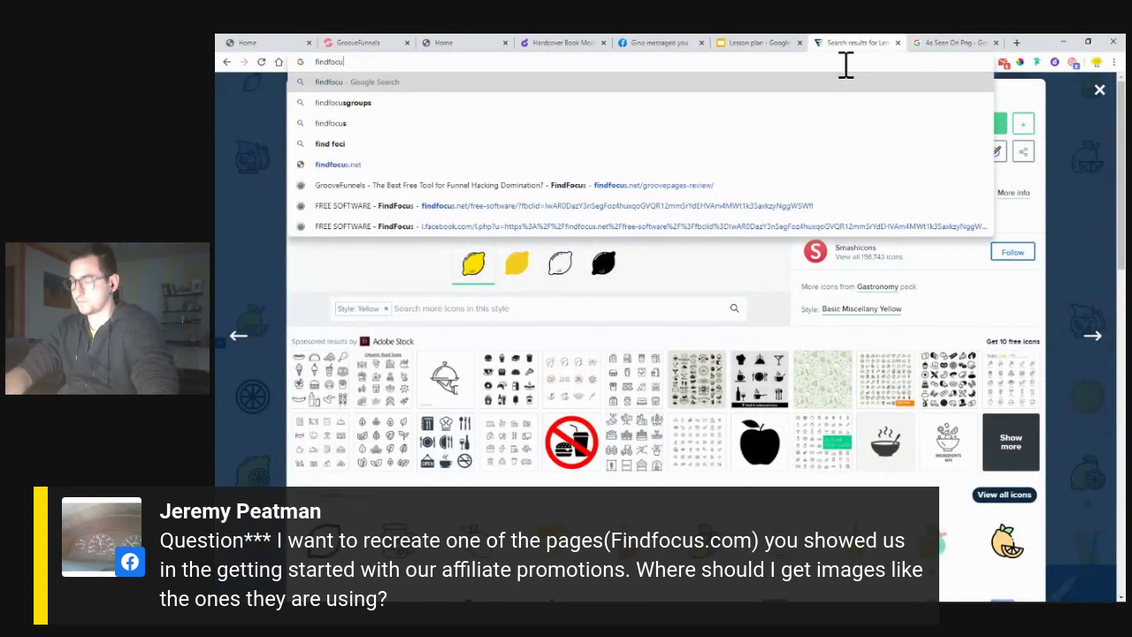
key("Down")
key("Down")
key("Down")
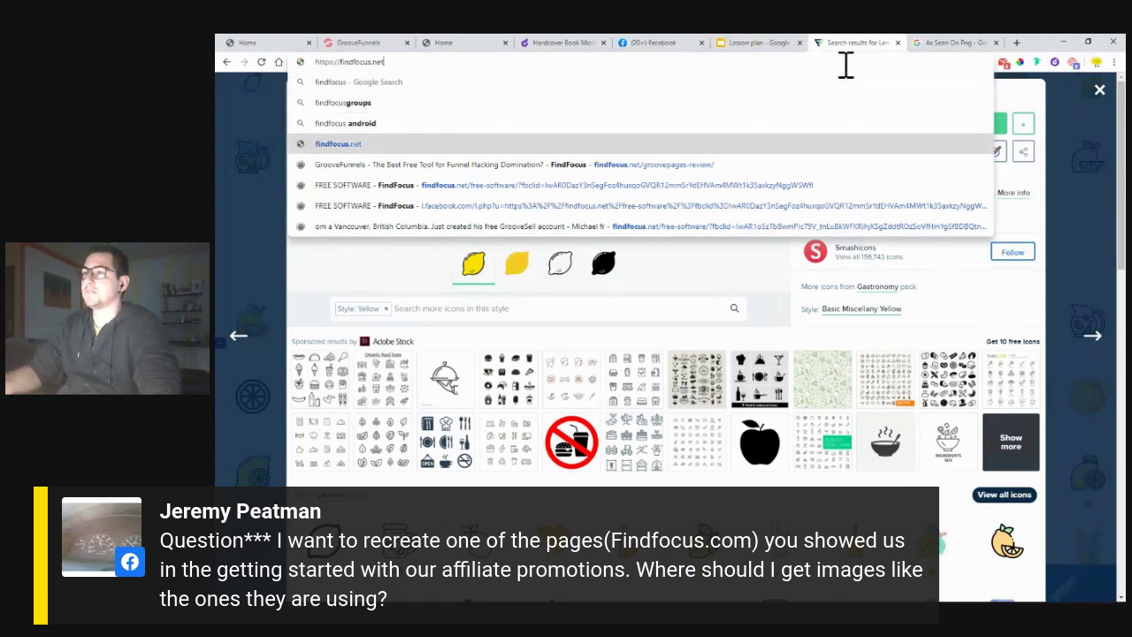
- On Facebook, open the story advertising the free GrooveFunnels affiliate training, close the chat window, and go to the story author's profile
left_click(659, 45)
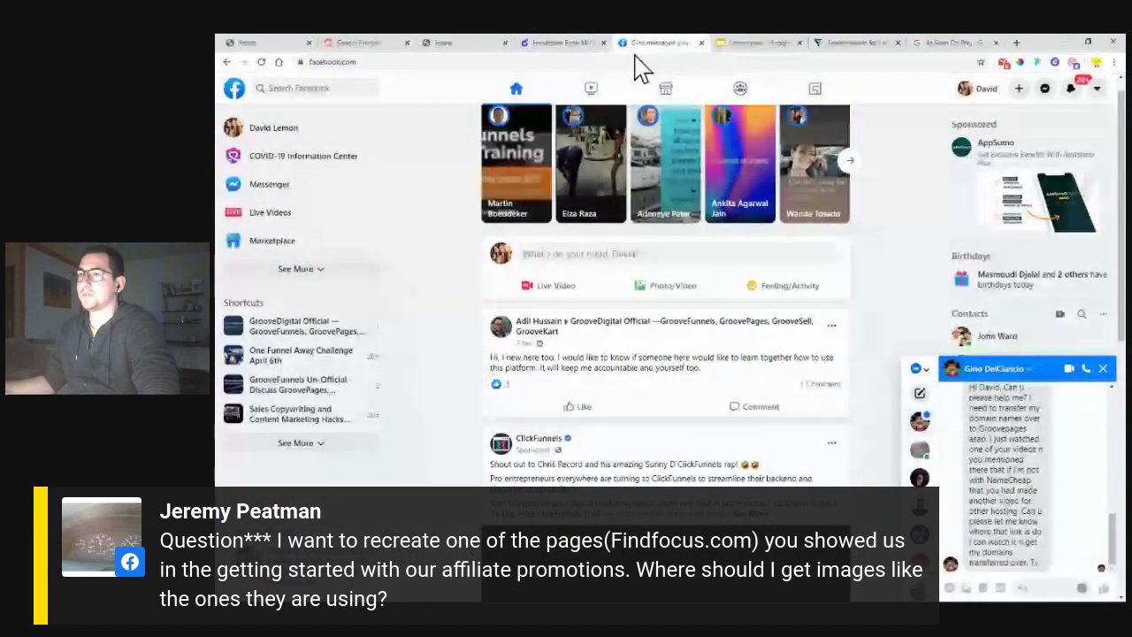
left_click(509, 147)
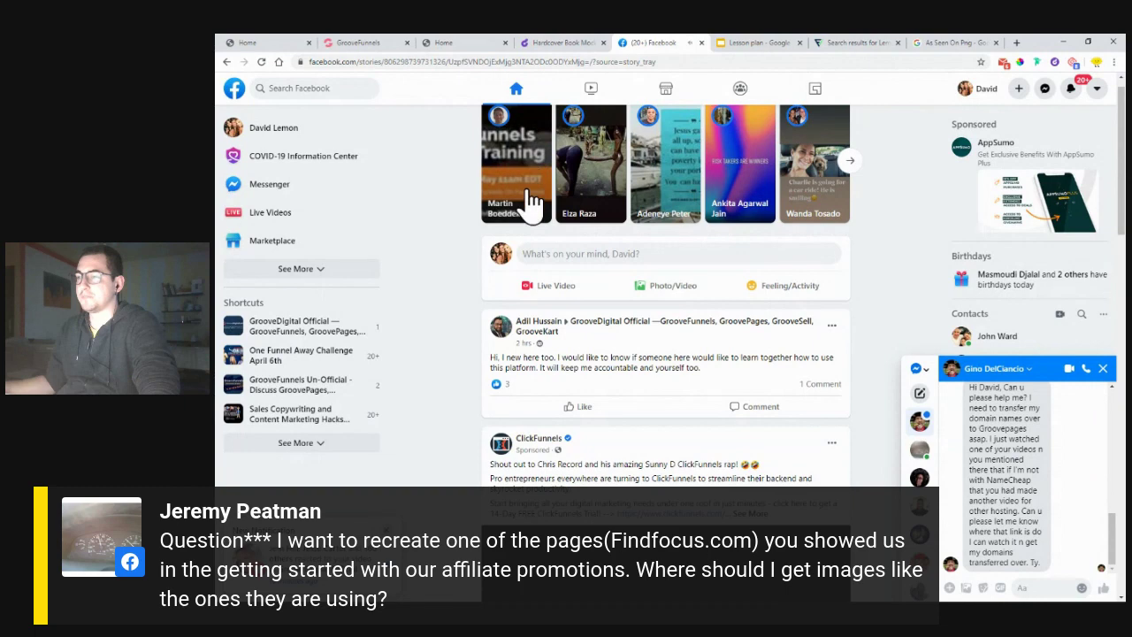
left_click(1103, 369)
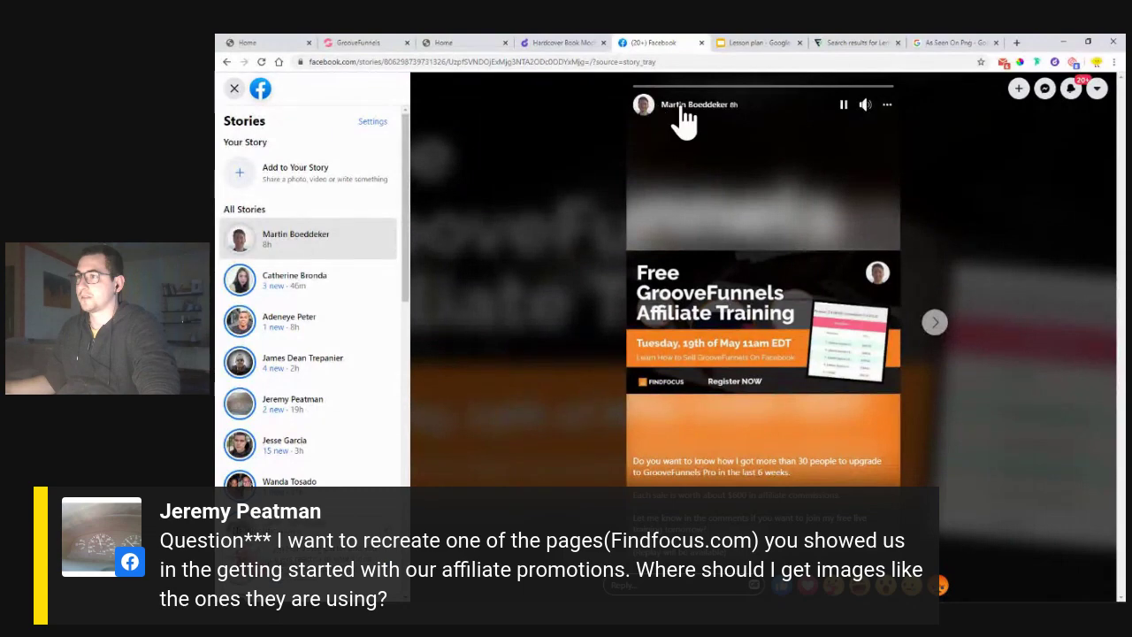
left_click(677, 106)
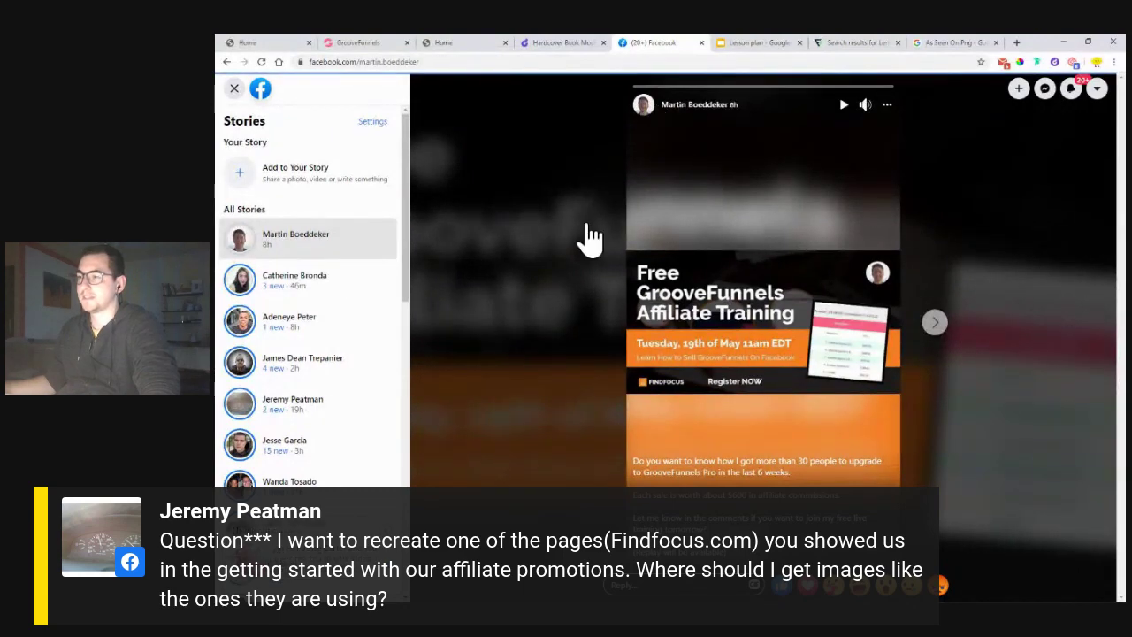
- Open the findfocus.link/free-software page linked in the profile's intro and dismiss its pop-up offer
scroll(509, 416, "down", 1)
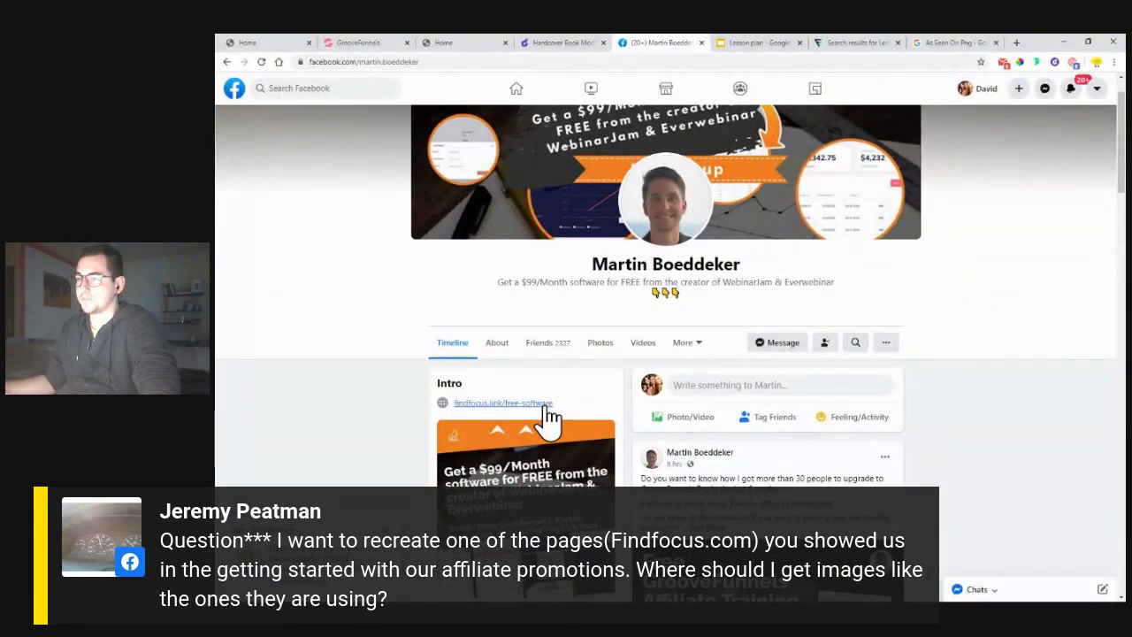
left_click(531, 404)
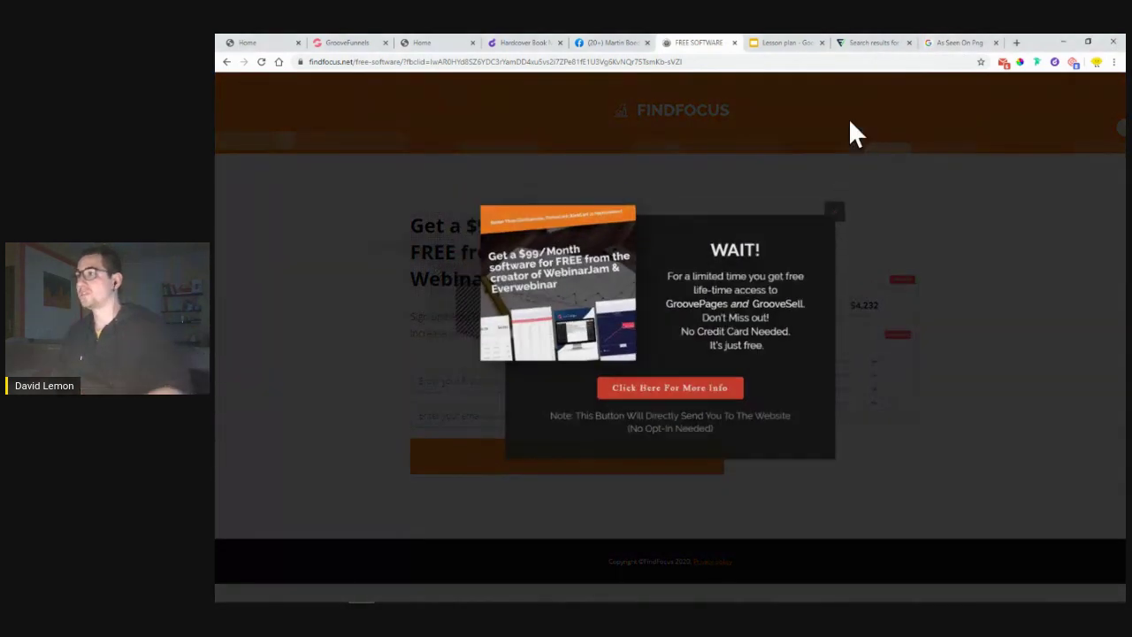
left_click(849, 132)
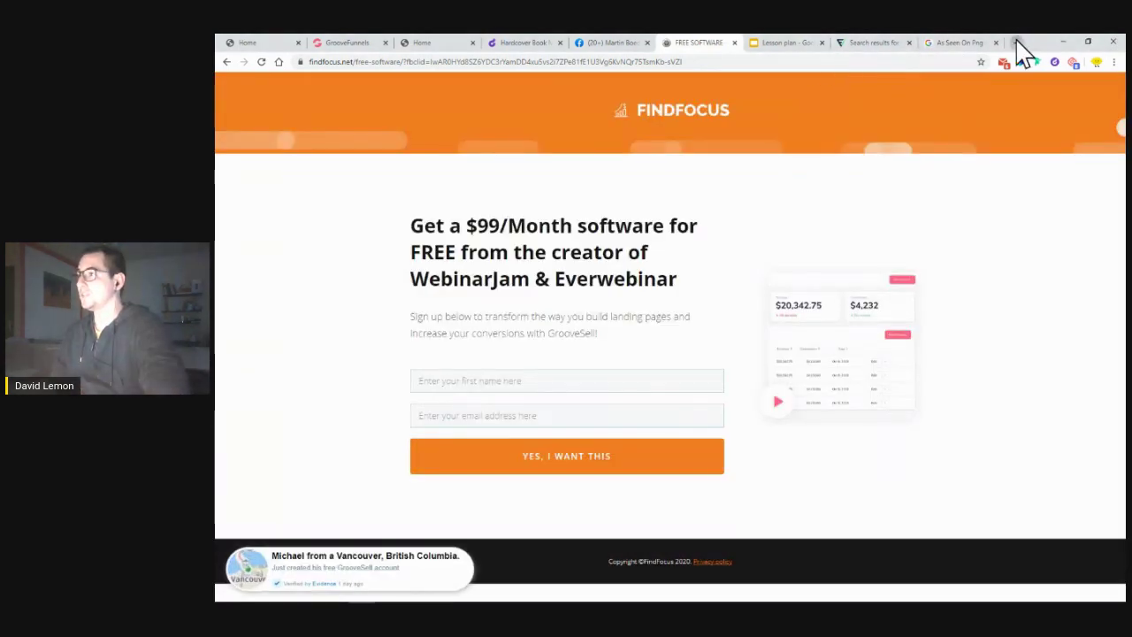
- Open groovesell.com in a new tab, examine the sales dashboard image beside the digital products headline, and close the page
left_click(1017, 42)
type("groovesell.com")
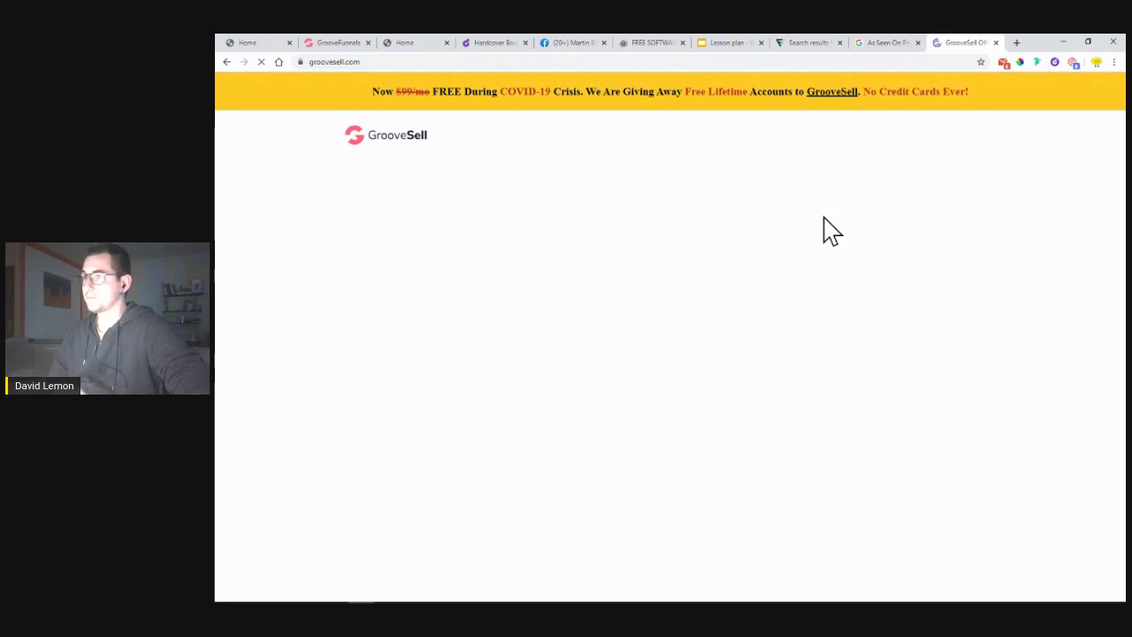
scroll(885, 270, "down", 5)
scroll(964, 212, "down", 6)
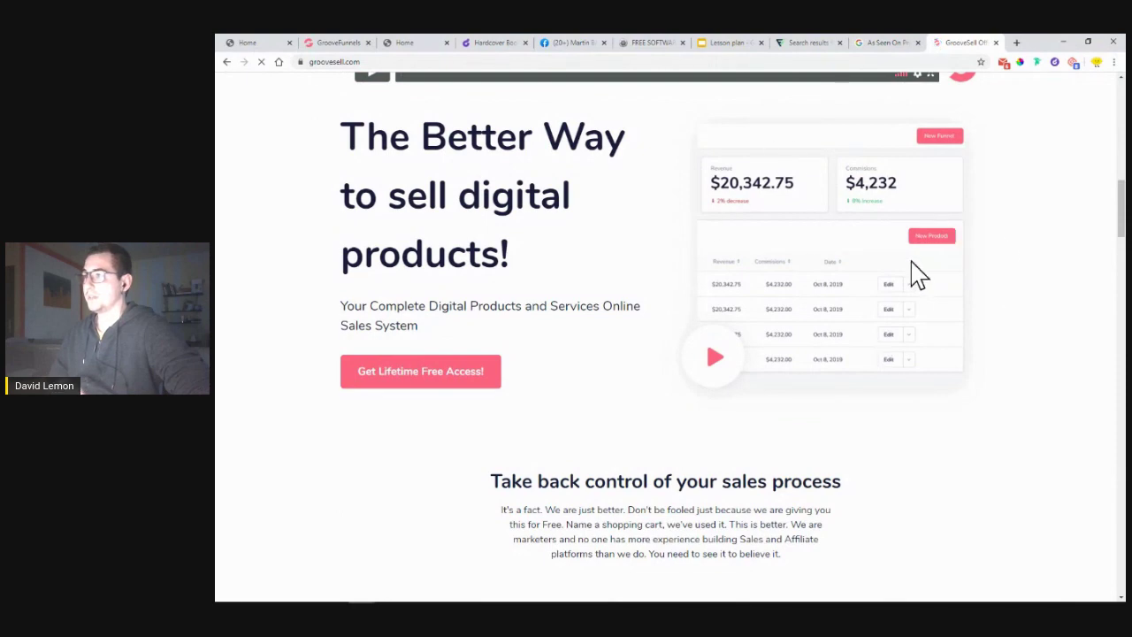
mouse_move(1008, 53)
left_click(965, 132)
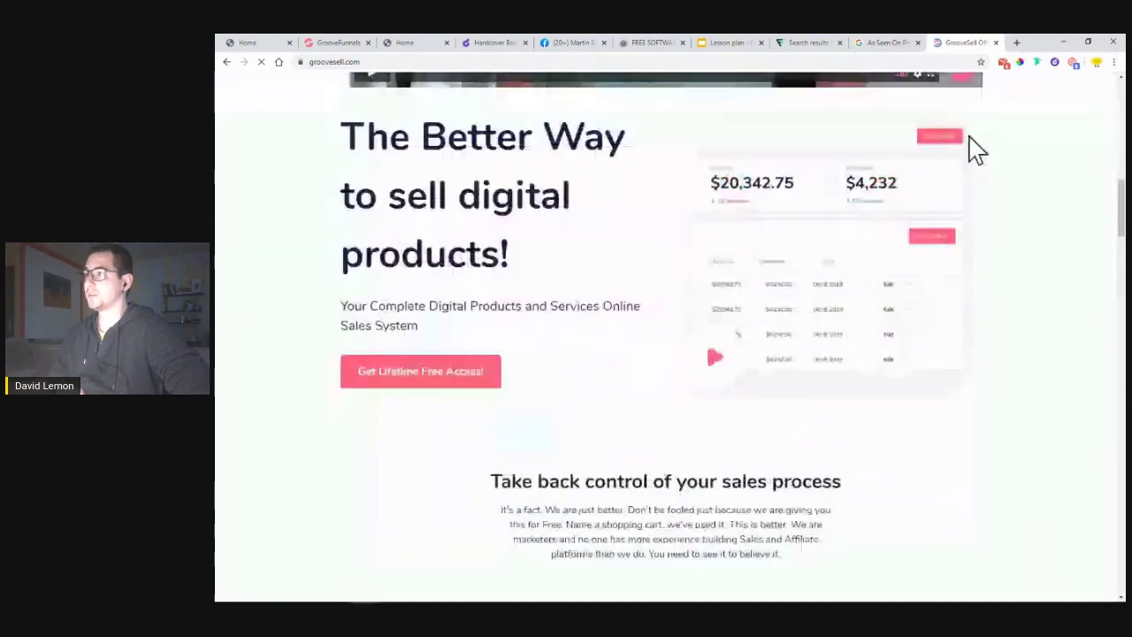
left_click(997, 43)
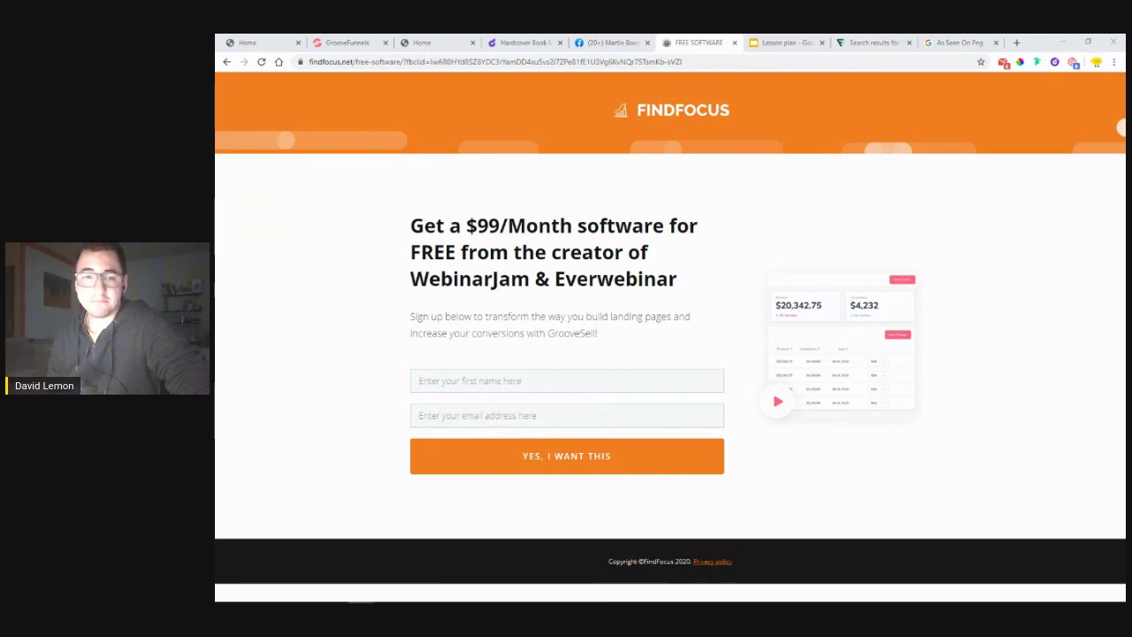
- Switch to the Lesson plan presentation in Google Slides and show the Q&A slide
left_click(771, 44)
scroll(298, 483, "down", 5)
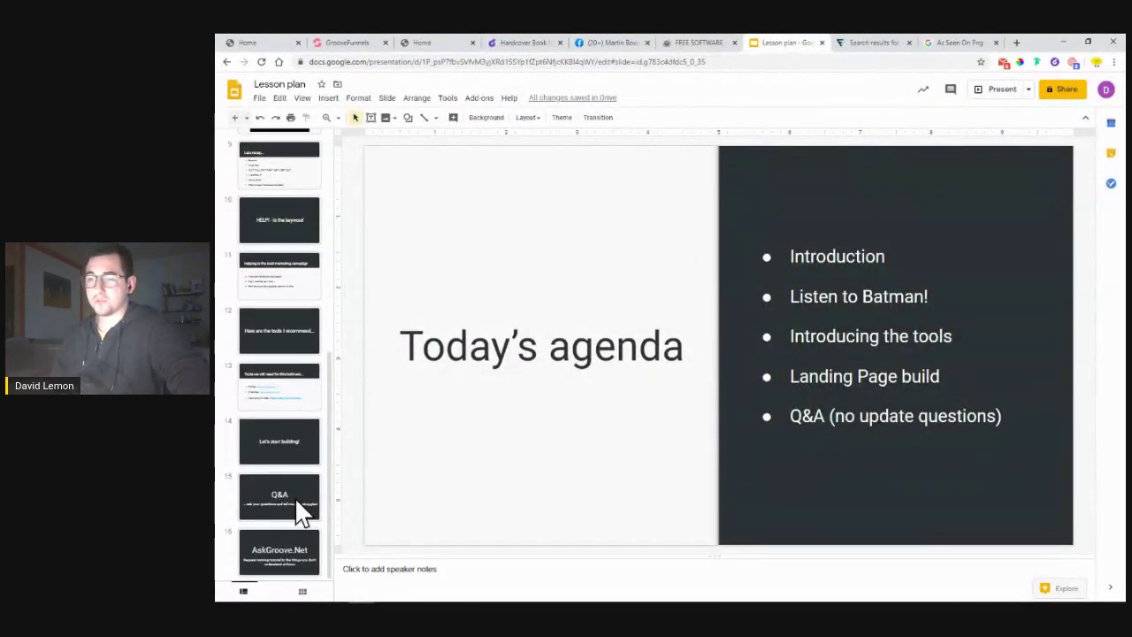
left_click(295, 497)
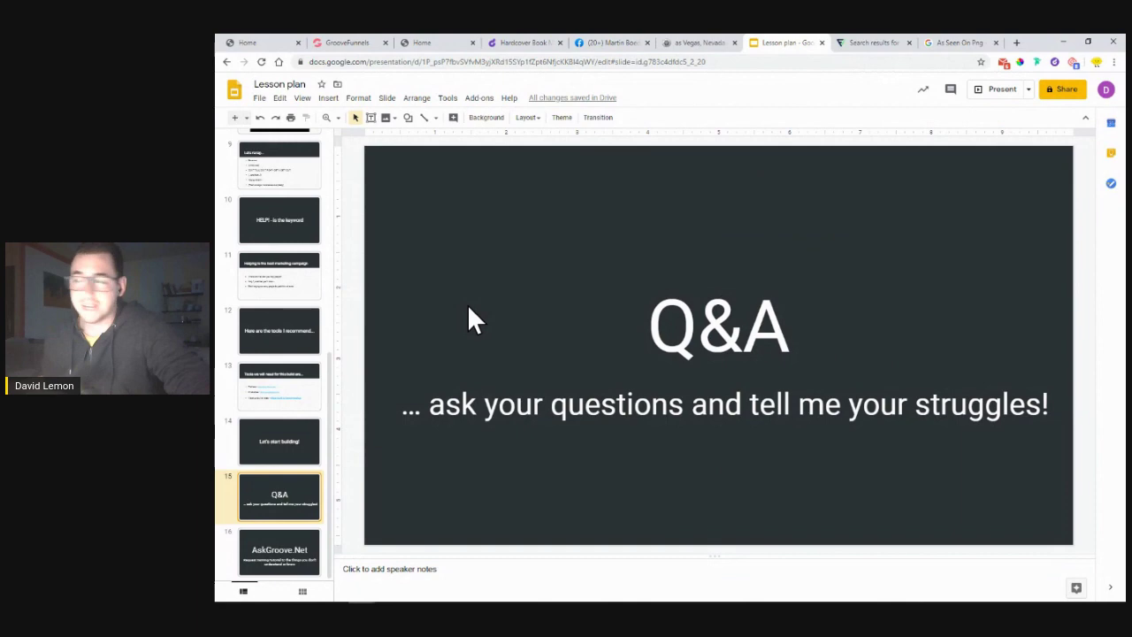